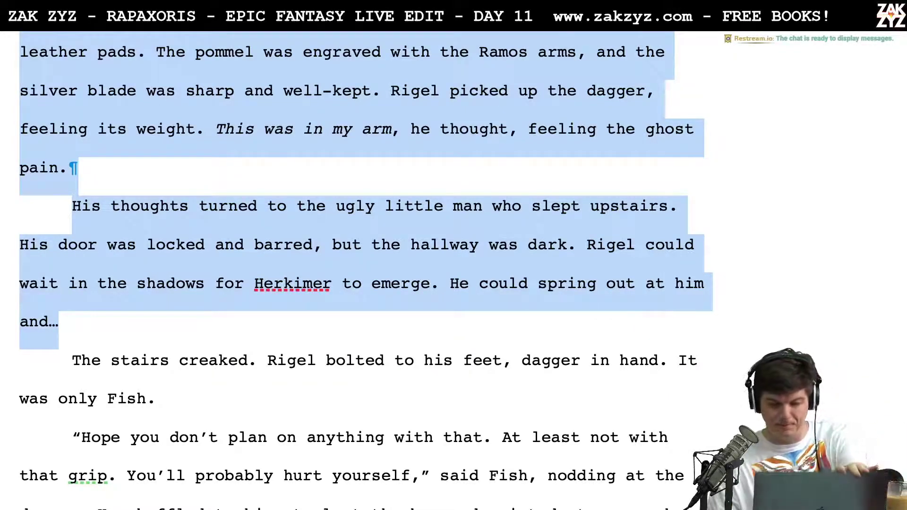
Go back to the start of section 1.5 and review its opening paragraph about the taproom
click(653, 340)
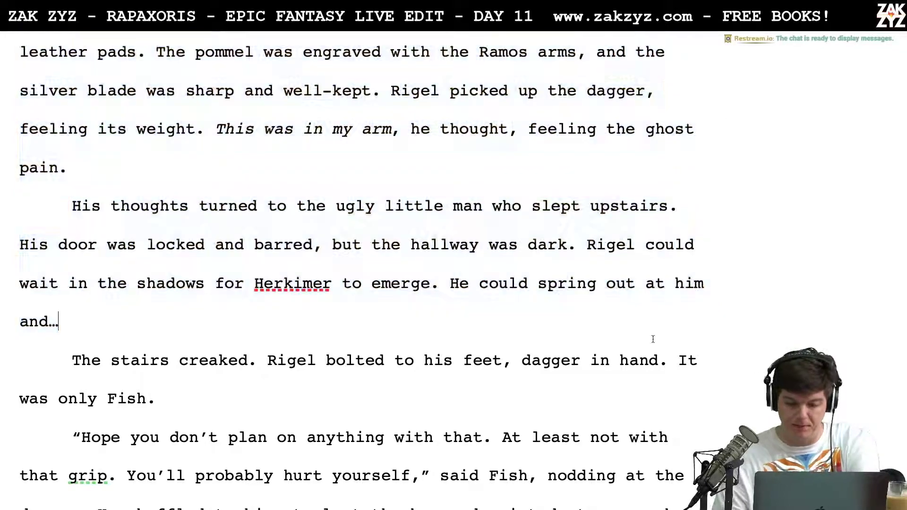
scroll(653, 339, up, 5)
scroll(653, 340, down, 1)
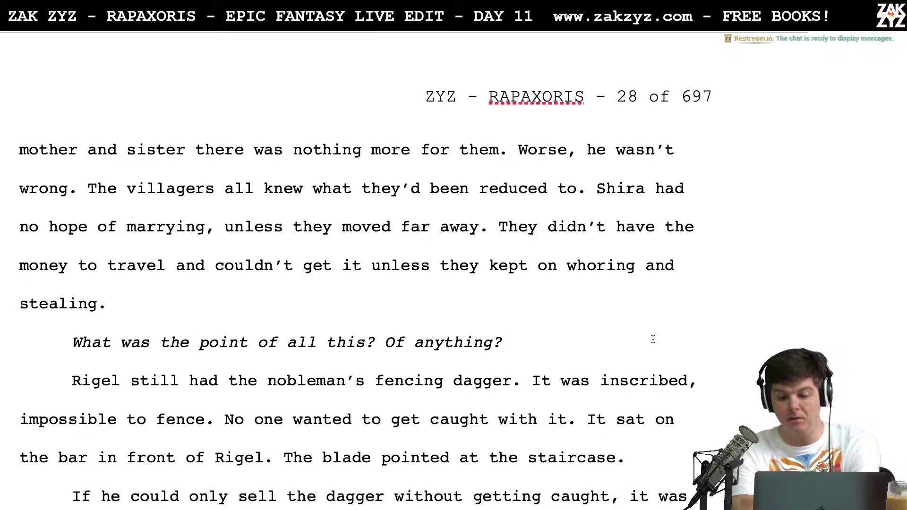
scroll(653, 339, up, 15)
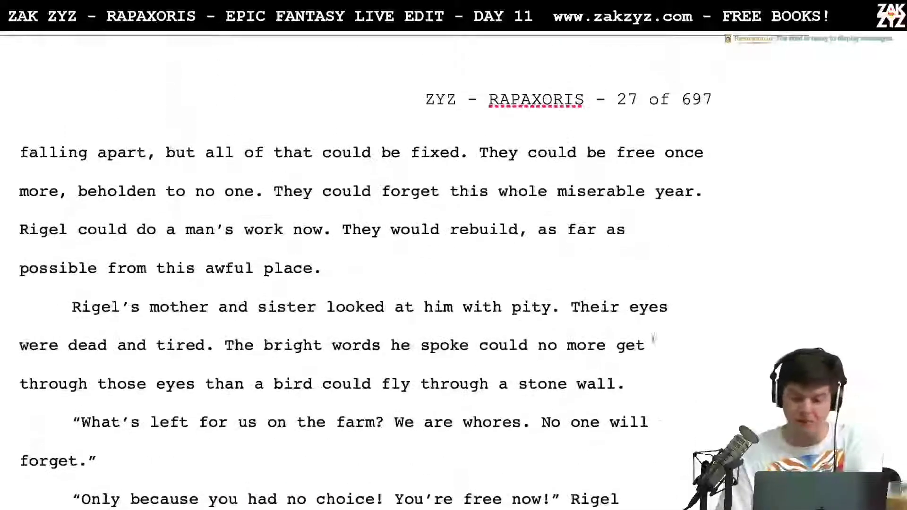
scroll(653, 339, up, 15)
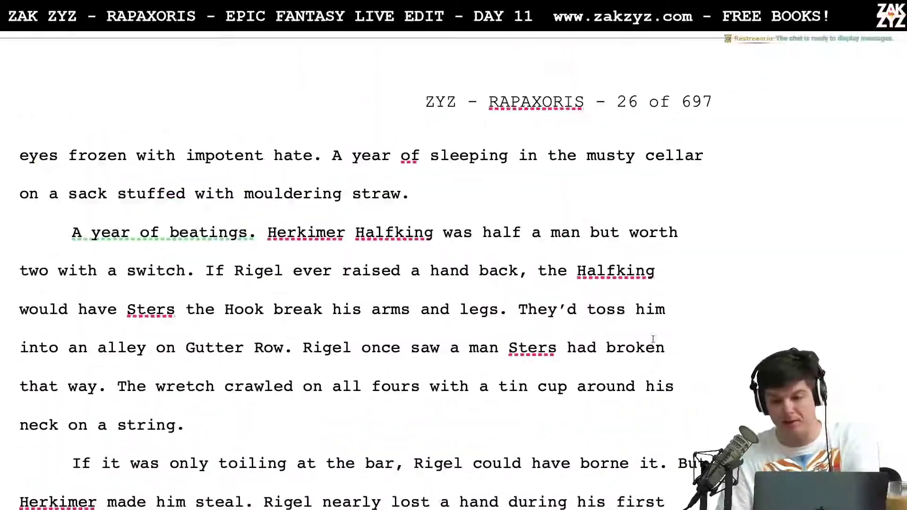
scroll(653, 339, up, 15)
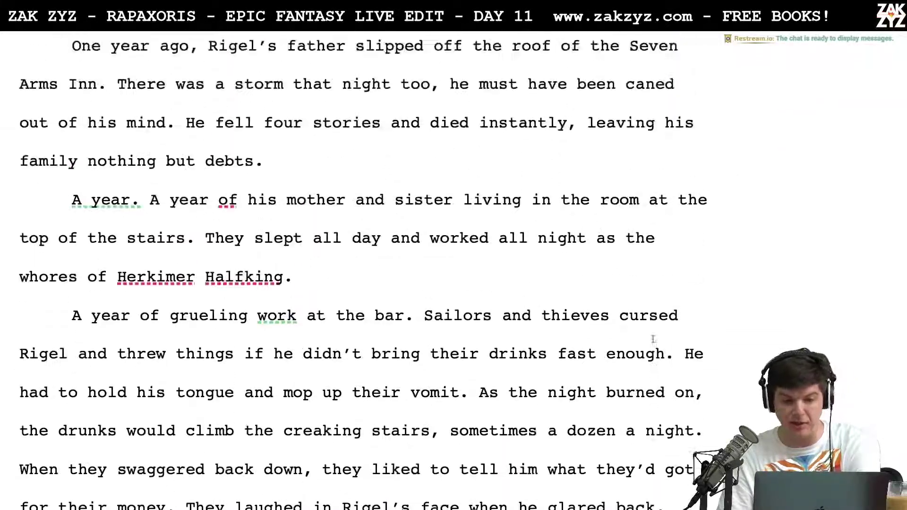
scroll(653, 339, up, 7)
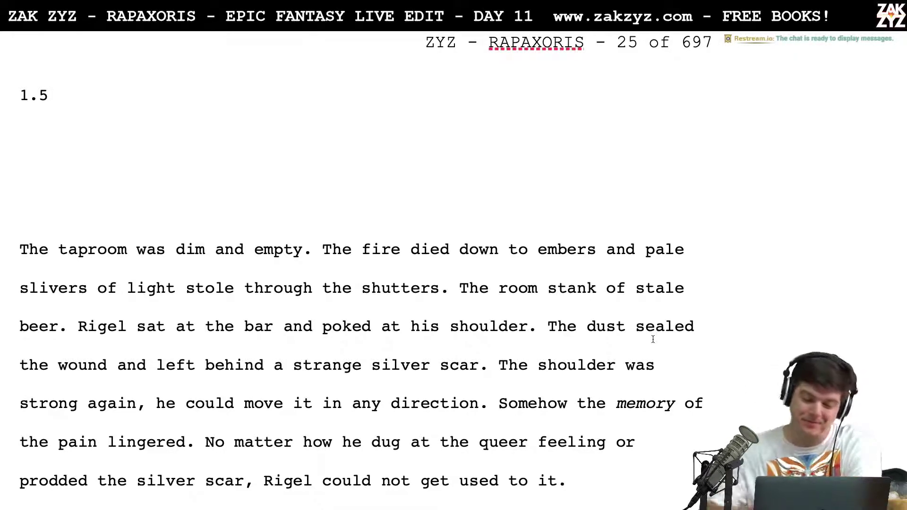
scroll(653, 339, down, 2)
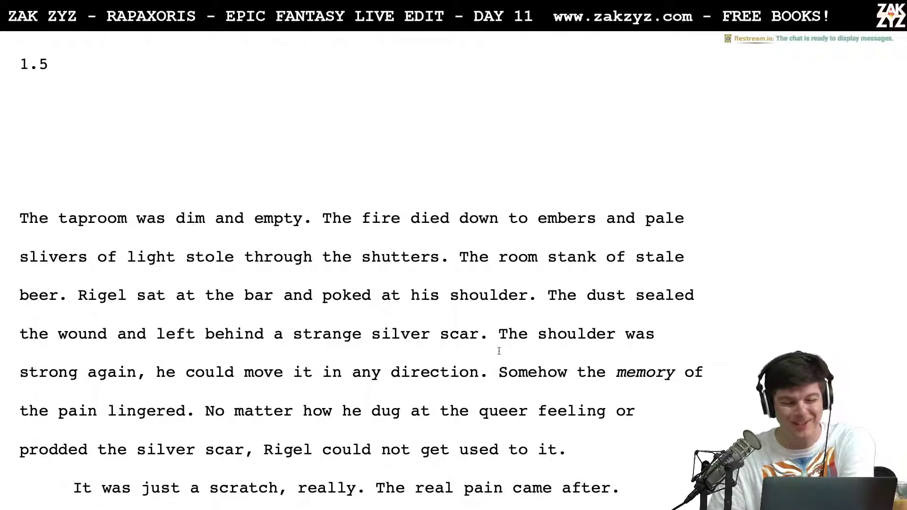
click(71, 138)
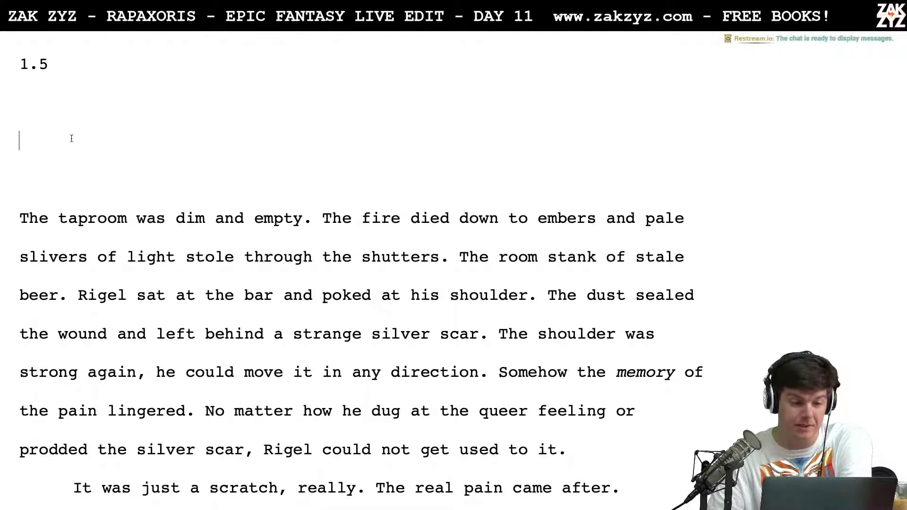
key(Up)
key(Down)
key(Down)
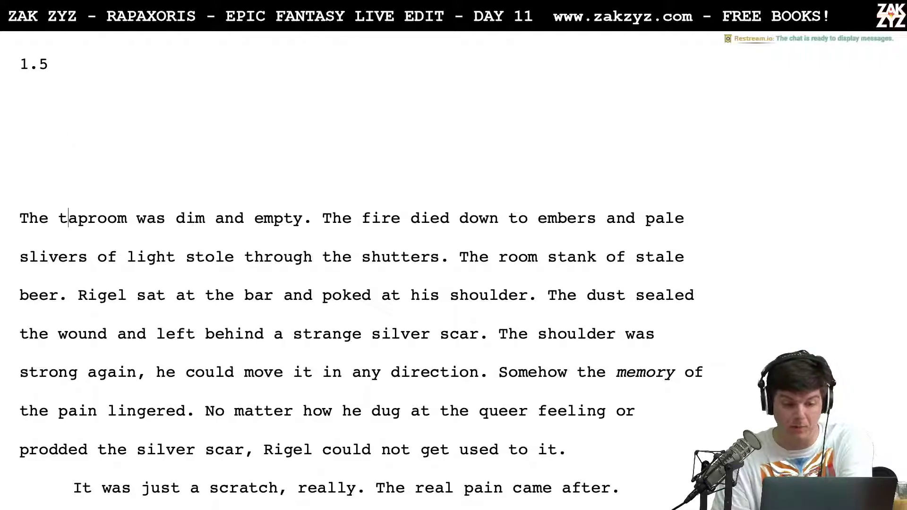
key(Down)
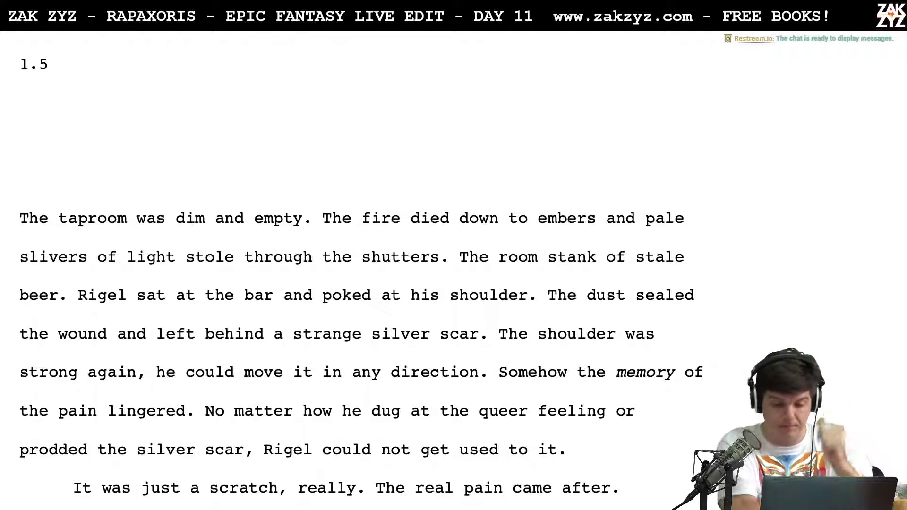
Replace "The room" with "The air" in the opening paragraph's sentence about the stink of stale beer
click(494, 265)
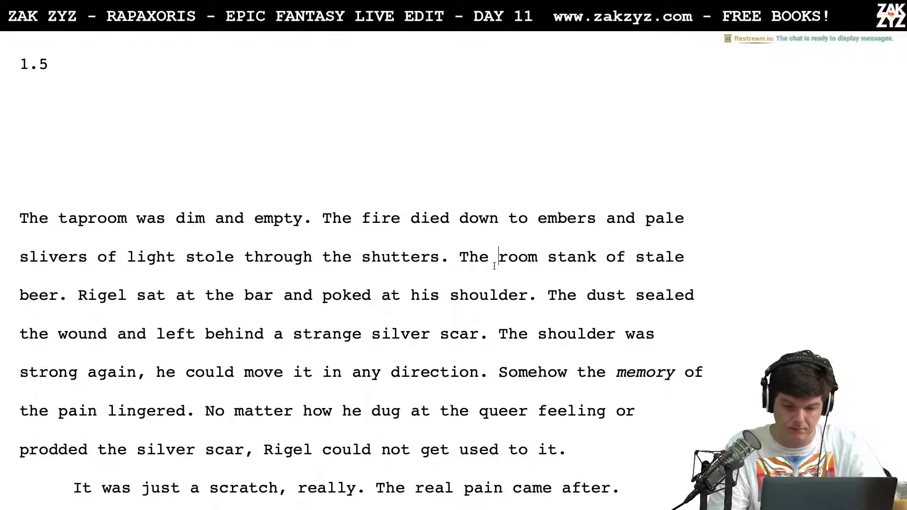
key(Right)
key(Right)
key(Left)
key(Left)
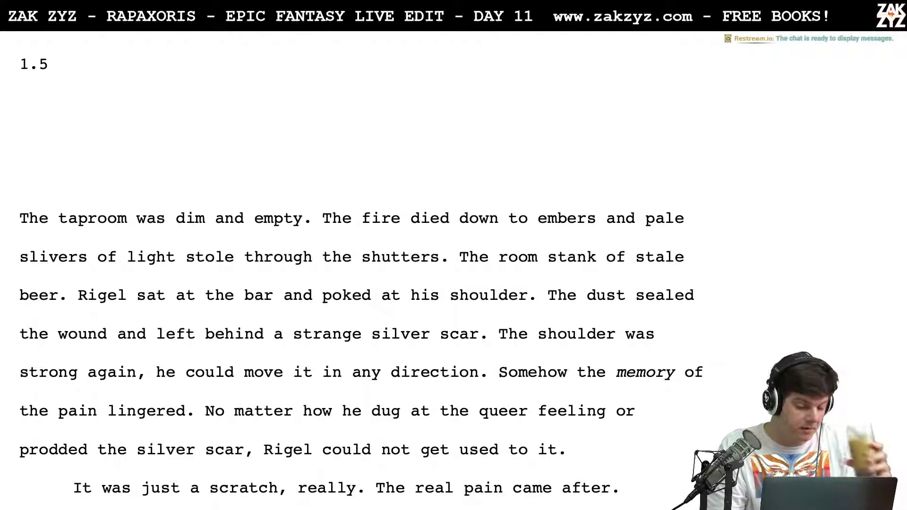
key(Left)
key(Left)
key(Left)
key(Left)
key(Left)
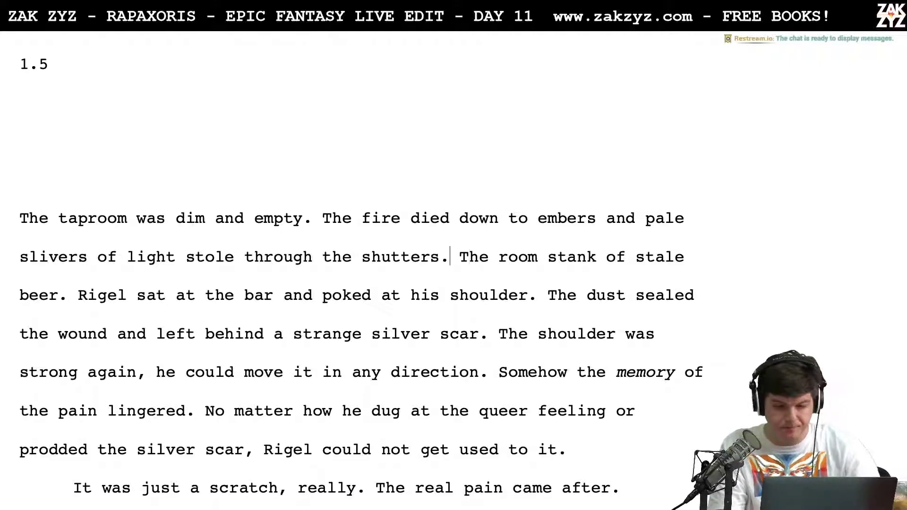
key(Right)
key(shift+Right)
key(shift+Right)
key(shift+Right)
key(shift+Right)
key(shift+Right)
key(shift+Right)
key(shift+Right)
key(shift+Right)
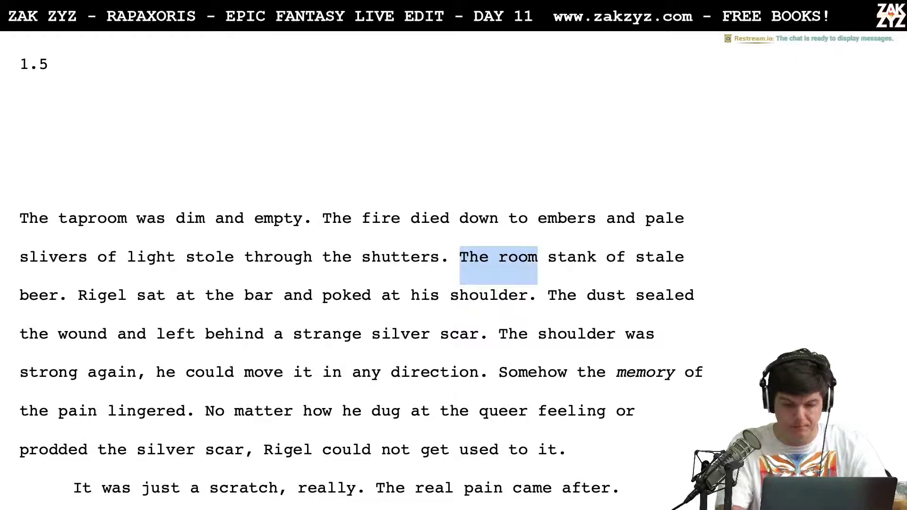
text(The air)
key(Right)
key(Right)
key(Right)
key(Right)
key(Right)
key(Right)
key(Right)
key(Right)
key(Right)
key(Right)
key(Right)
key(Right)
key(Right)
key(Right)
key(Right)
key(Right)
key(Right)
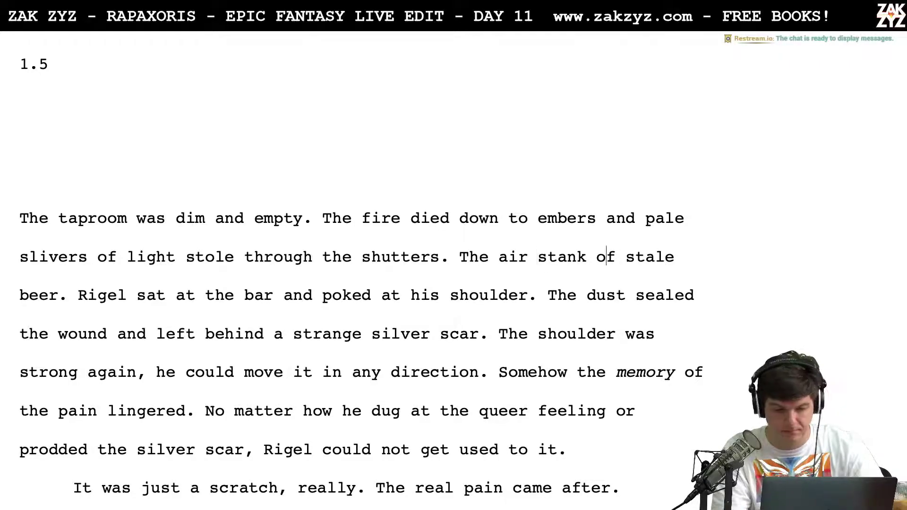
key(Right)
key(Right)
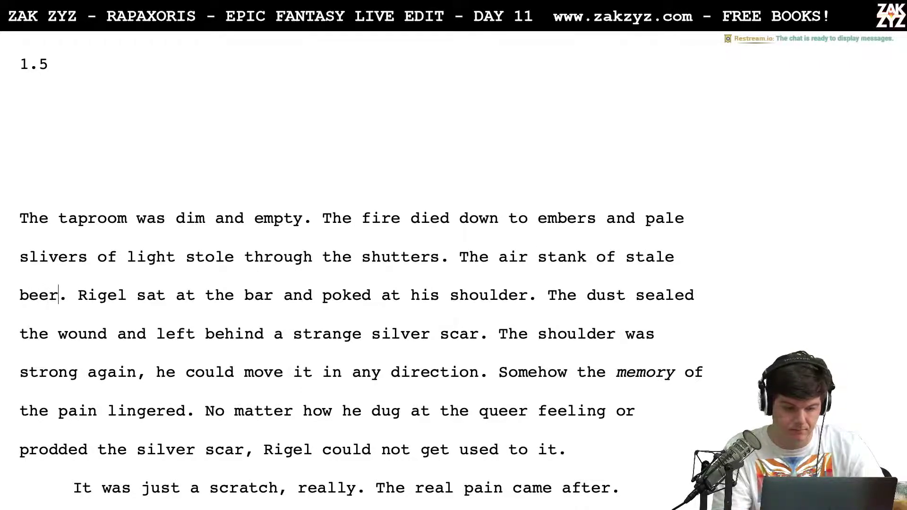
key(Down)
key(Left)
key(Down)
key(Up)
key(Up)
key(Right)
key(Right)
text(and)
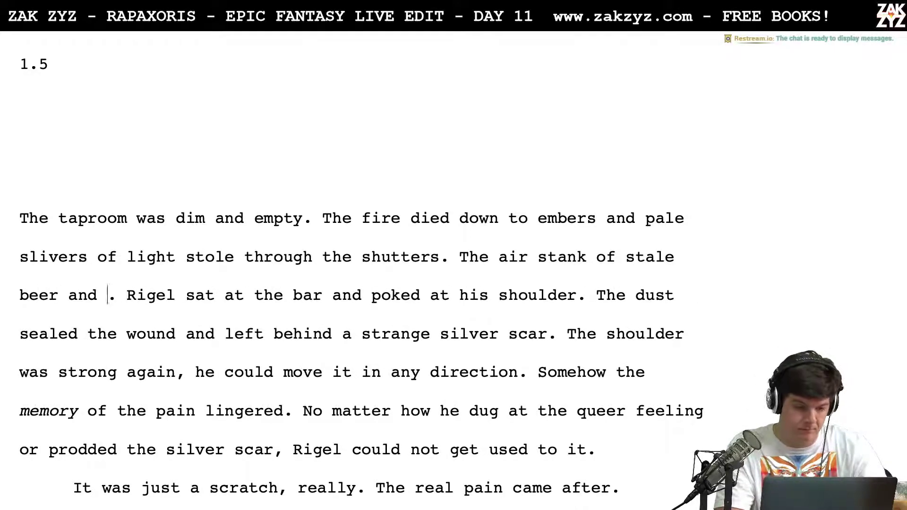
key(BackSpace)
key(BackSpace)
key(BackSpace)
key(BackSpace)
key(BackSpace)
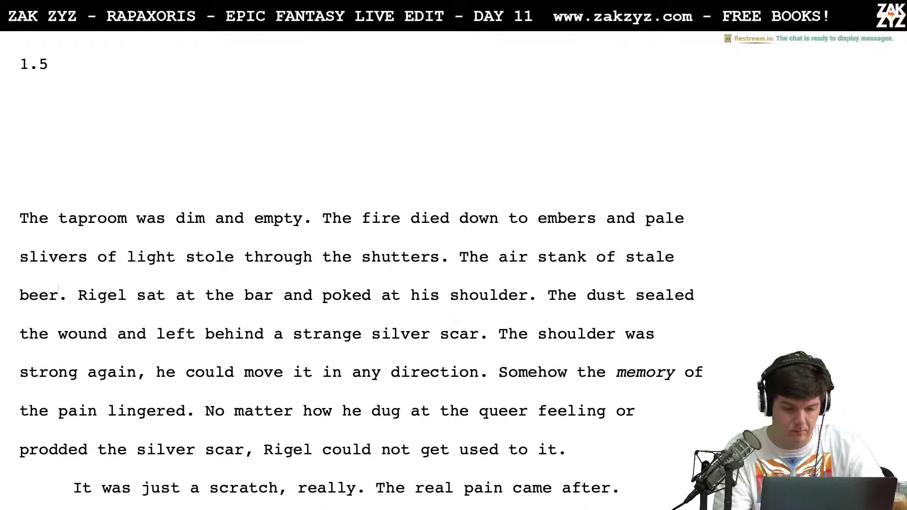
Break the opening paragraph before "The air stank of stale beer", leaving a blank line, and return to the end of the shutters sentence
key(Up)
key(Right)
key(Right)
key(Right)
key(Right)
key(Right)
key(Right)
key(Right)
key(Right)
key(Right)
key(Down)
key(Left)
key(Left)
key(Left)
key(Left)
key(Left)
key(Left)
key(Left)
key(Left)
key(Left)
key(Left)
key(Left)
key(Left)
key(Left)
key(Left)
key(Left)
key(Left)
key(Left)
key(Left)
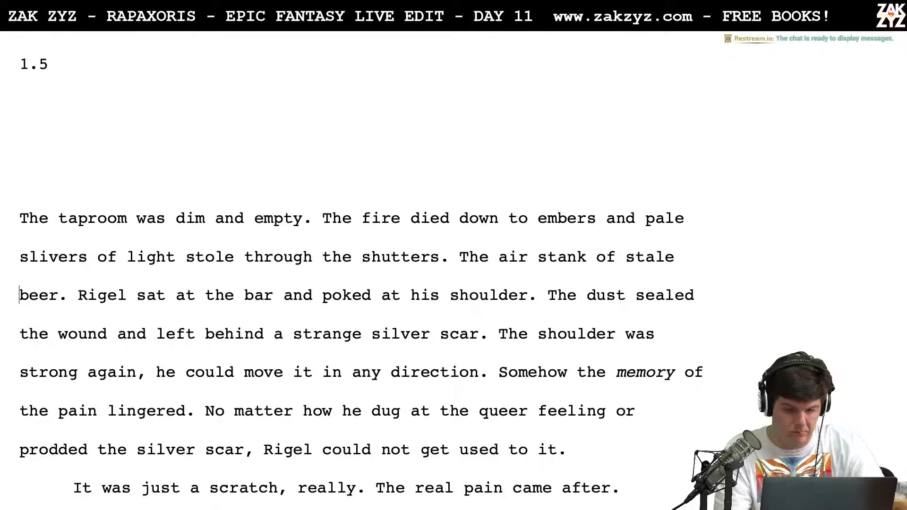
key(Left)
key(Left)
key(Left)
key(Left)
key(Left)
key(Left)
key(Left)
key(Left)
key(Left)
key(Left)
key(Left)
key(Left)
key(Left)
key(Left)
key(Right)
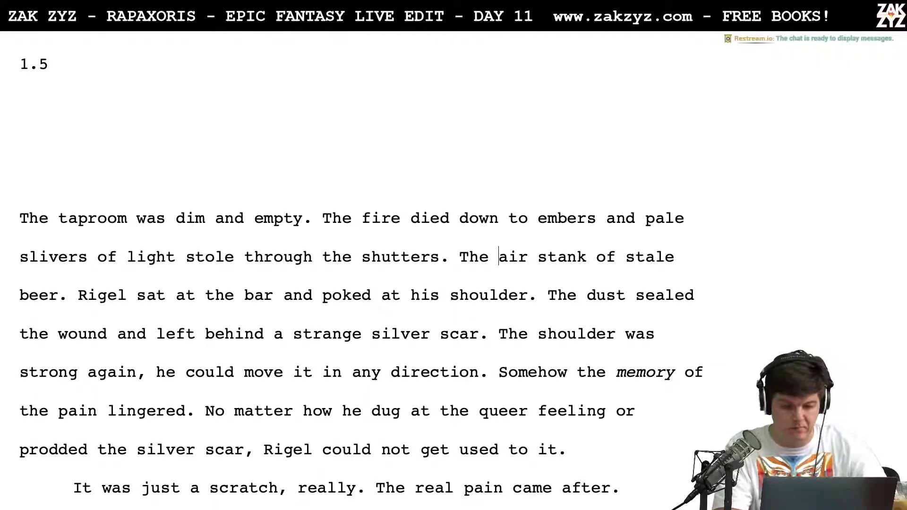
key(Left)
key(Left)
key(Left)
key(Left)
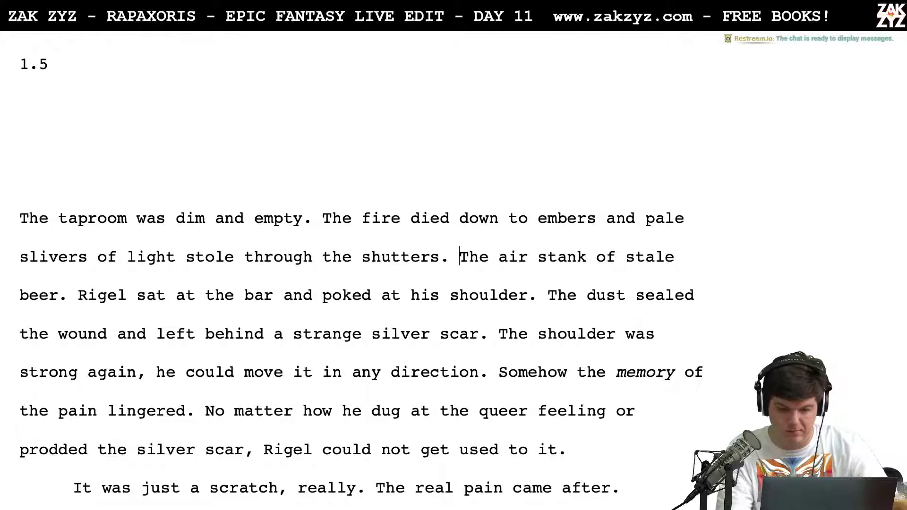
key(Return)
key(Return)
key(Left)
key(Left)
text(Under the s)
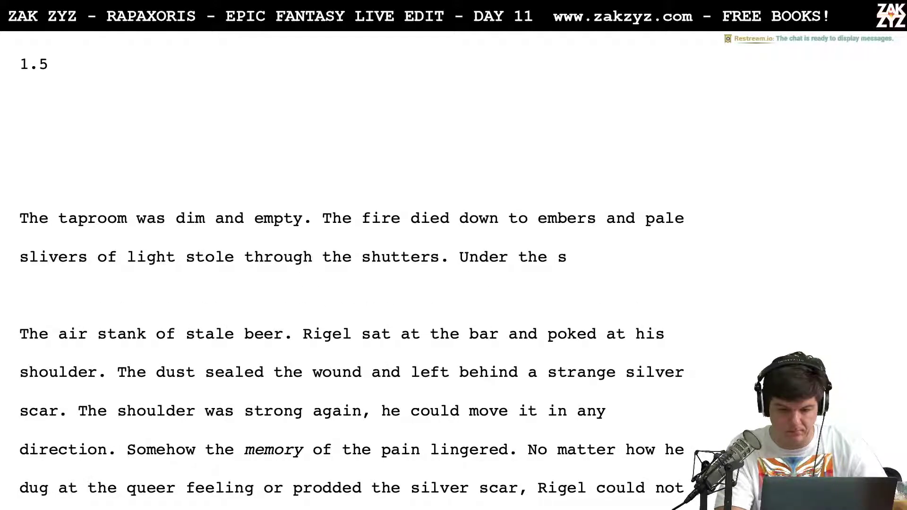
key(BackSpace)
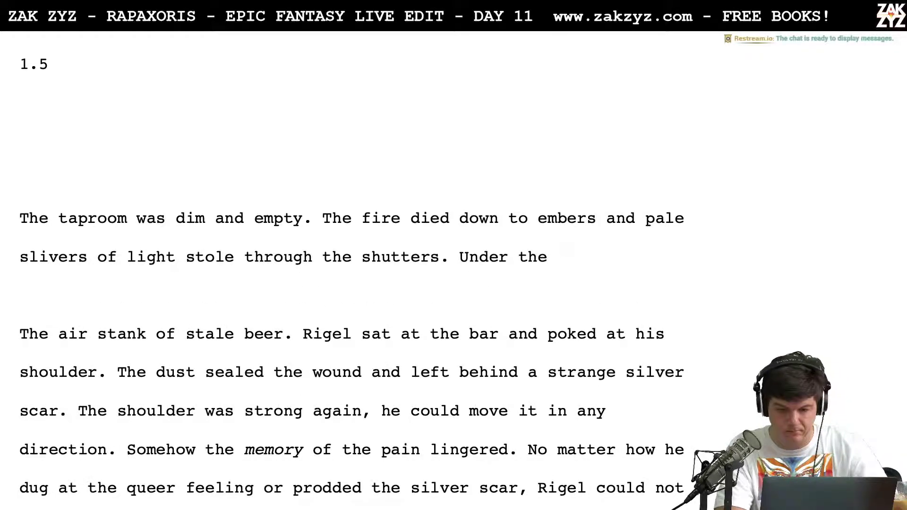
key(BackSpace)
key(BackSpace)
key(BackSpace)
key(BackSpace)
key(BackSpace)
key(BackSpace)
key(BackSpace)
key(BackSpace)
key(BackSpace)
key(BackSpace)
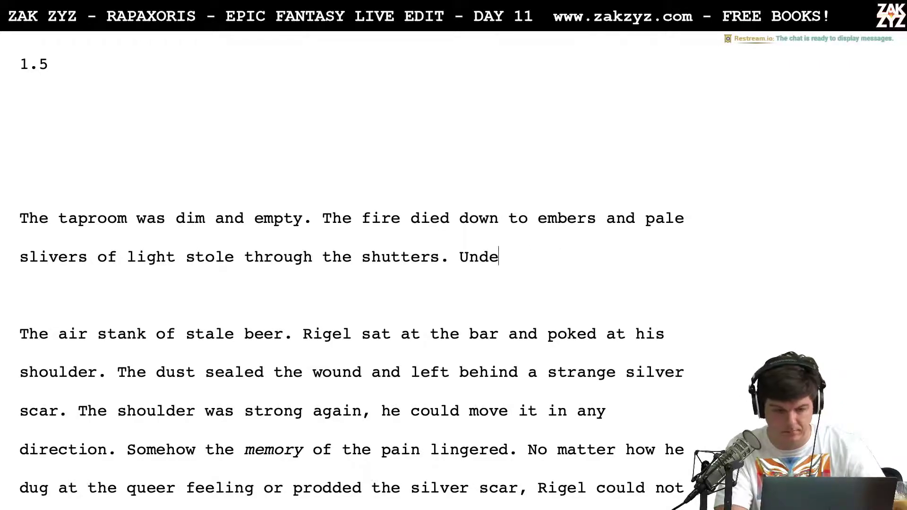
Start the sentence after the shutters sentence with "Beneath the smell of stale beer," in place of the fragment "Unde"
text(Beneath the si)
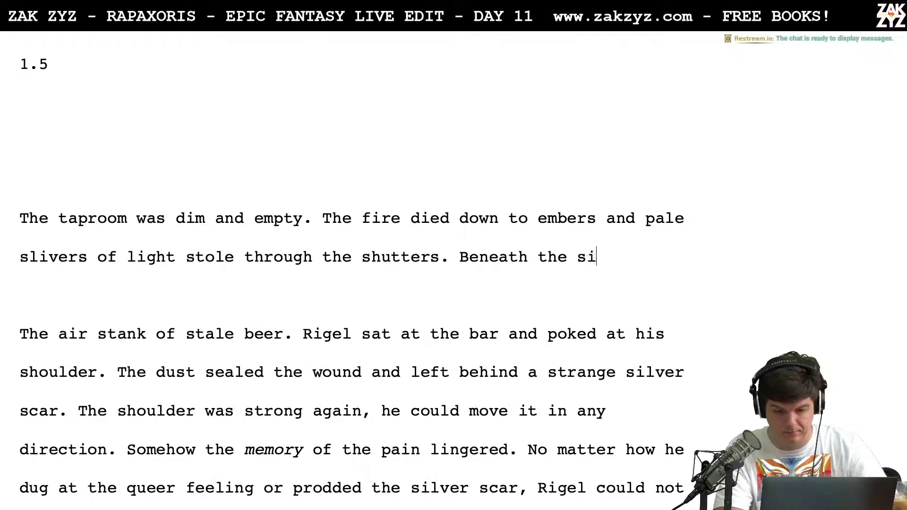
key(BackSpace)
key(BackSpace)
key(BackSpace)
key(BackSpace)
key(BackSpace)
text(the smell of stale beer, )
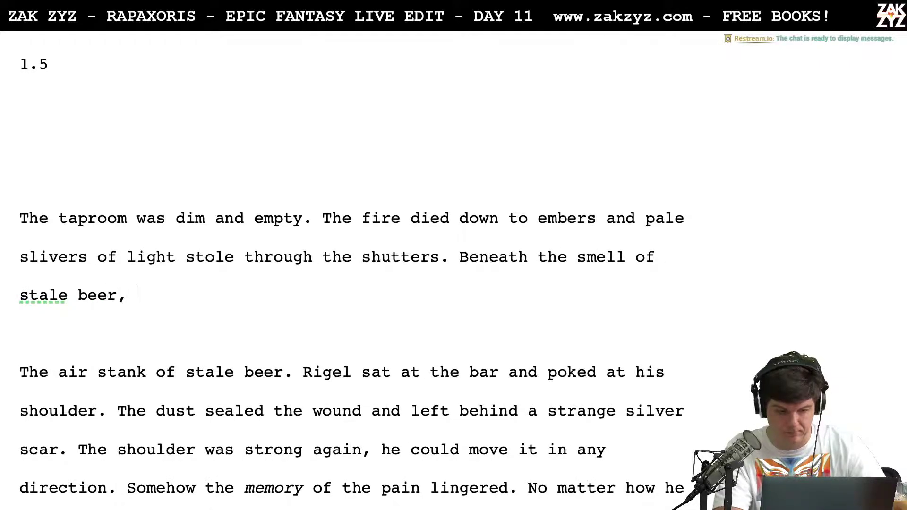
Try continuing the sentence with "there was a faint tinge of caustic dust" and remove that wording
text(ther)
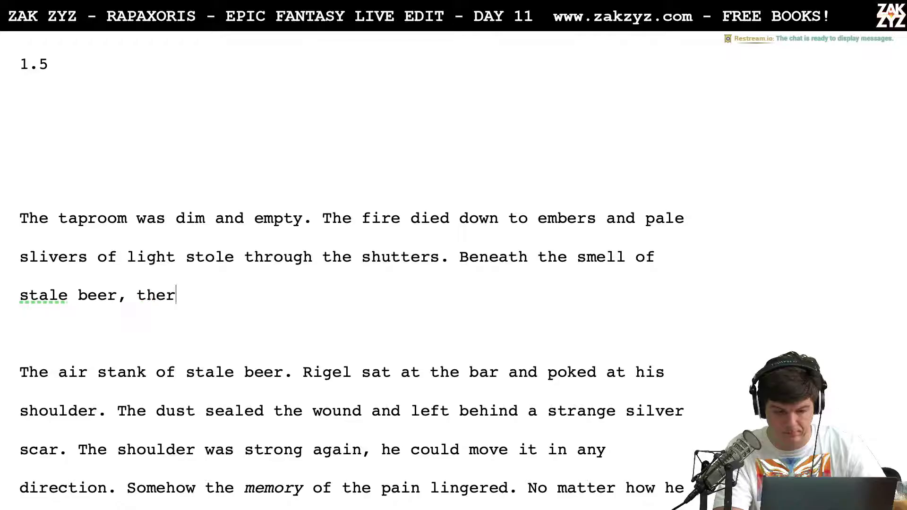
text(e was a faint tinge )
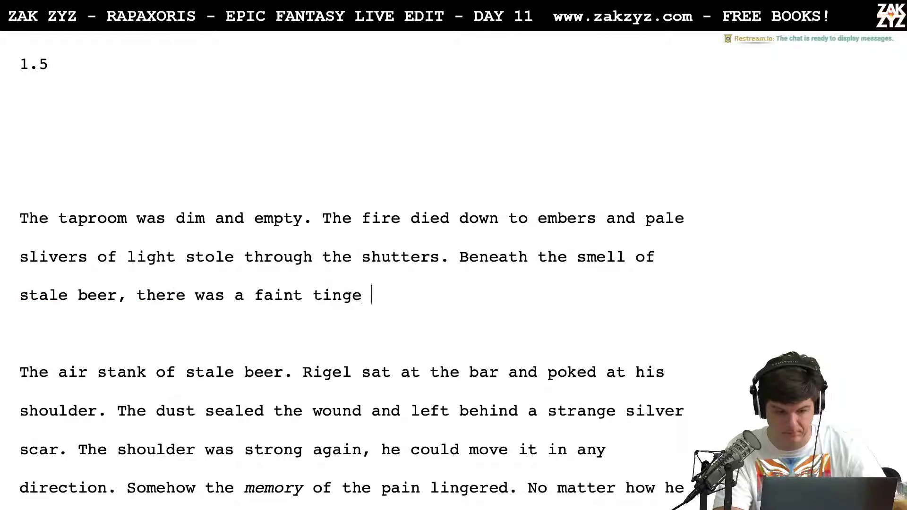
text(of caustic dust)
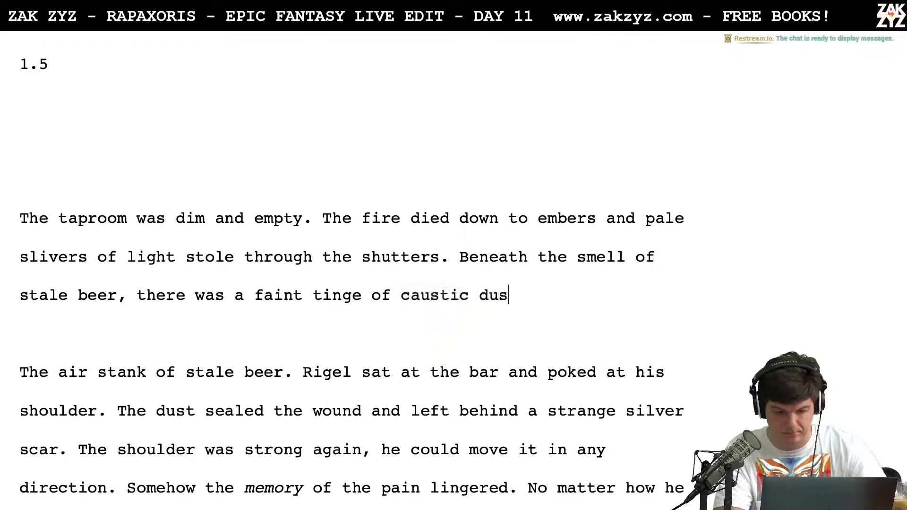
key(BackSpace)
key(BackSpace)
key(BackSpace)
key(BackSpace)
key(BackSpace)
key(BackSpace)
key(BackSpace)
key(BackSpace)
key(BackSpace)
key(BackSpace)
key(BackSpace)
key(BackSpace)
key(BackSpace)
key(BackSpace)
key(BackSpace)
key(BackSpace)
key(BackSpace)
key(BackSpace)
key(BackSpace)
key(BackSpace)
key(BackSpace)
key(BackSpace)
key(BackSpace)
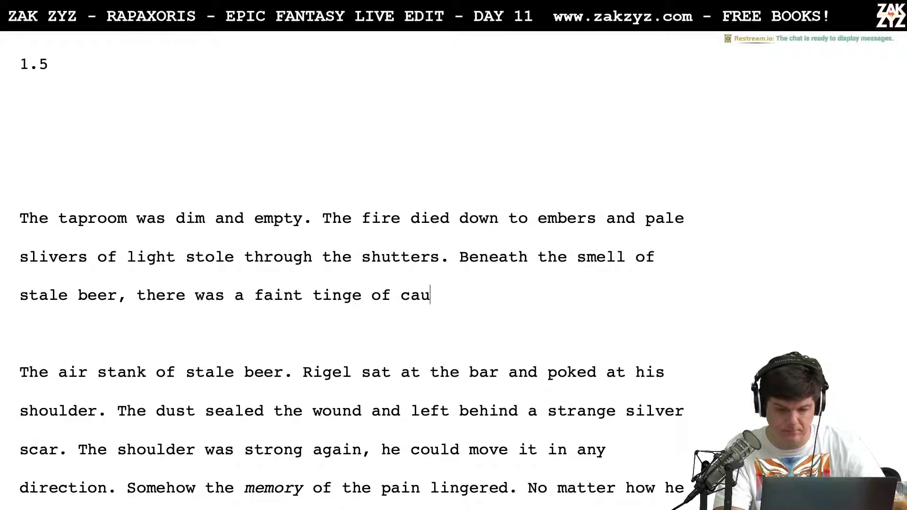
key(BackSpace)
key(BackSpace)
key(BackSpace)
key(BackSpace)
key(BackSpace)
key(BackSpace)
key(BackSpace)
key(BackSpace)
key(BackSpace)
key(BackSpace)
key(BackSpace)
key(BackSpace)
key(BackSpace)
key(BackSpace)
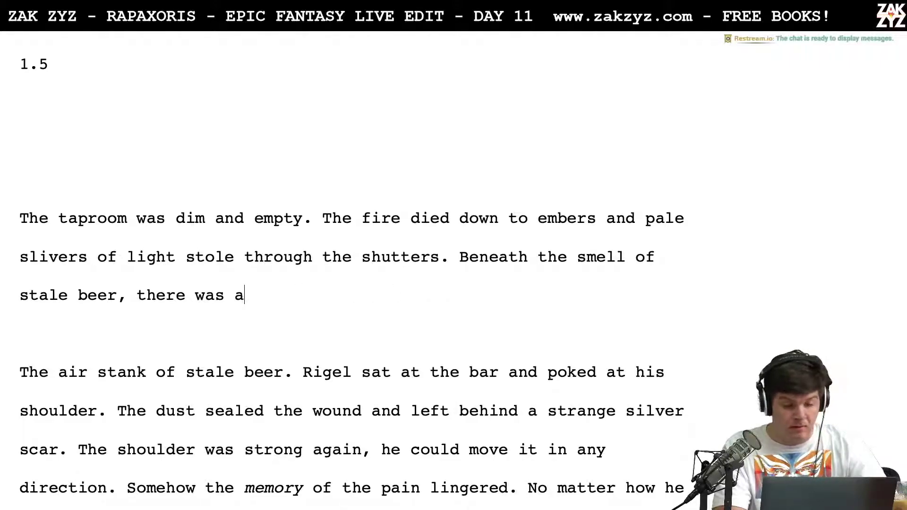
Try "the ozone stink" as the continuation and cut the sentence back to "Beneath the"
text(he )
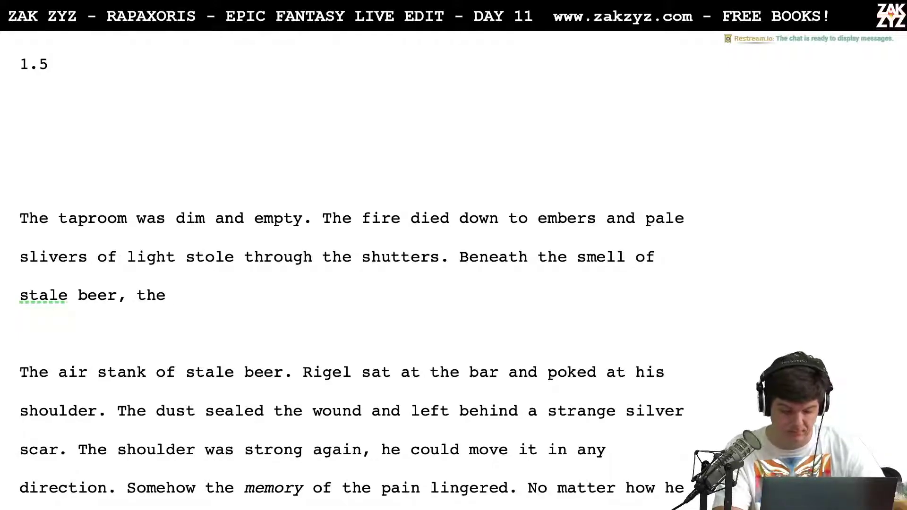
text(ozon)
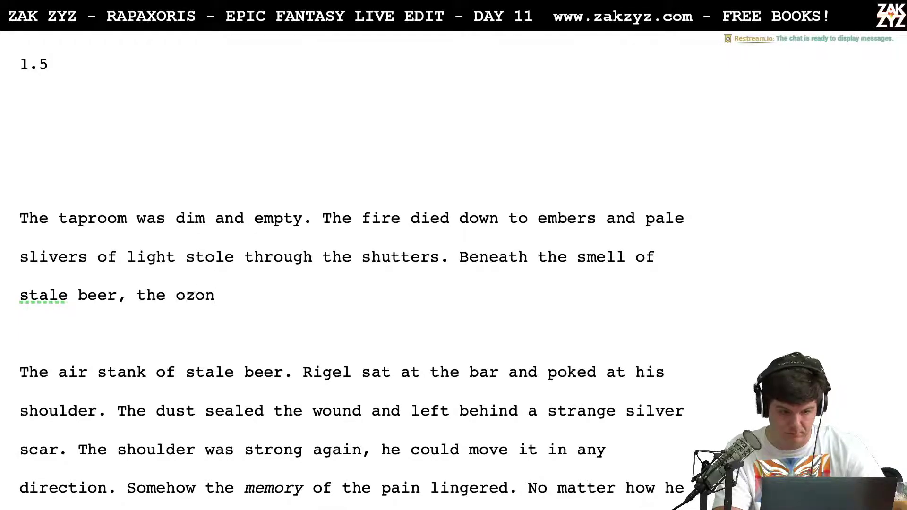
text(e stink)
key(BackSpace)
key(BackSpace)
key(BackSpace)
key(BackSpace)
key(BackSpace)
key(BackSpace)
key(BackSpace)
key(BackSpace)
key(BackSpace)
key(BackSpace)
key(BackSpace)
key(BackSpace)
key(BackSpace)
key(BackSpace)
key(BackSpace)
key(BackSpace)
key(BackSpace)
key(BackSpace)
key(BackSpace)
key(BackSpace)
key(BackSpace)
key(BackSpace)
key(BackSpace)
key(BackSpace)
key(BackSpace)
key(BackSpace)
key(BackSpace)
key(BackSpace)
key(BackSpace)
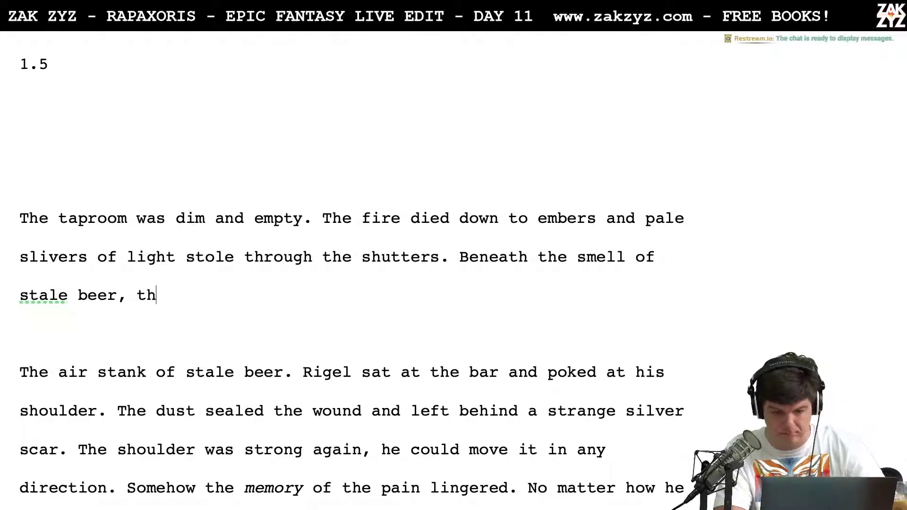
key(BackSpace)
key(BackSpace)
key(BackSpace)
key(BackSpace)
key(BackSpace)
key(BackSpace)
key(BackSpace)
key(BackSpace)
key(BackSpace)
key(BackSpace)
key(BackSpace)
key(BackSpace)
key(BackSpace)
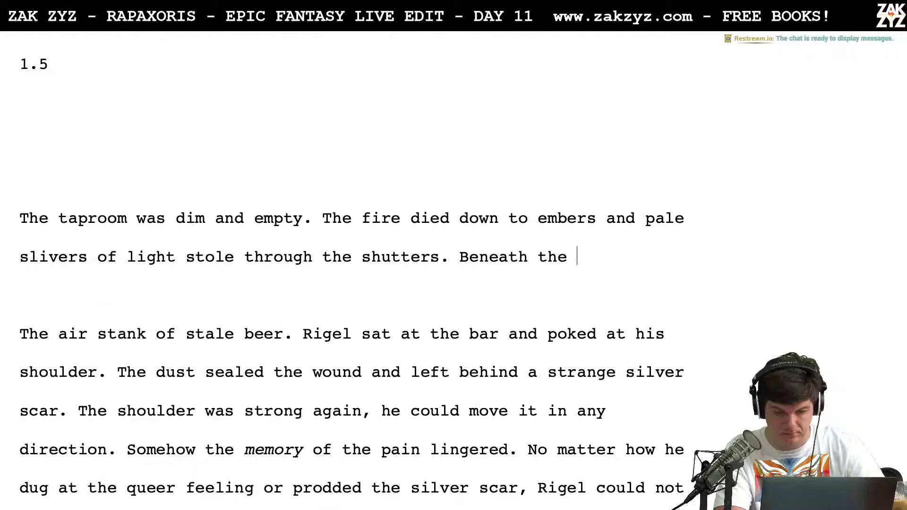
Continue the sentence after "Beneath the" with "stale beer and sadness, the faint"
text(th the stail)
key(BackSpace)
key(BackSpace)
text(le be)
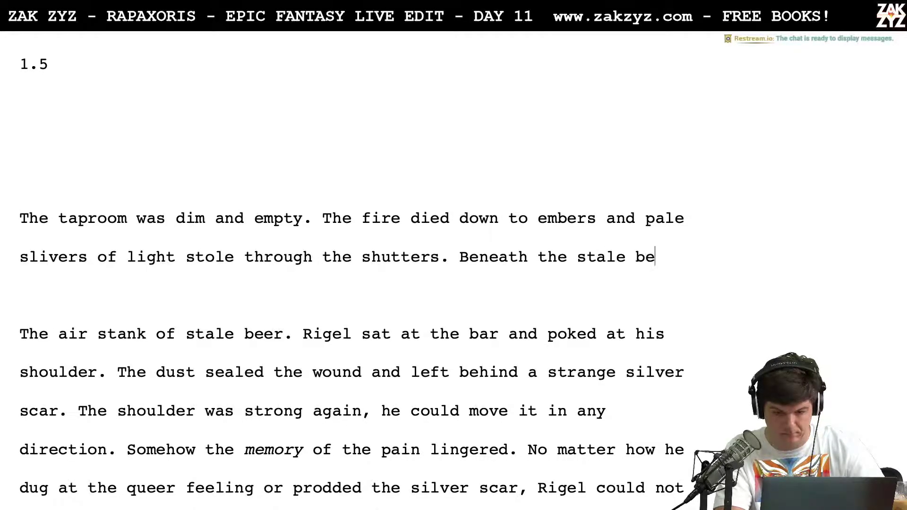
text(er and s)
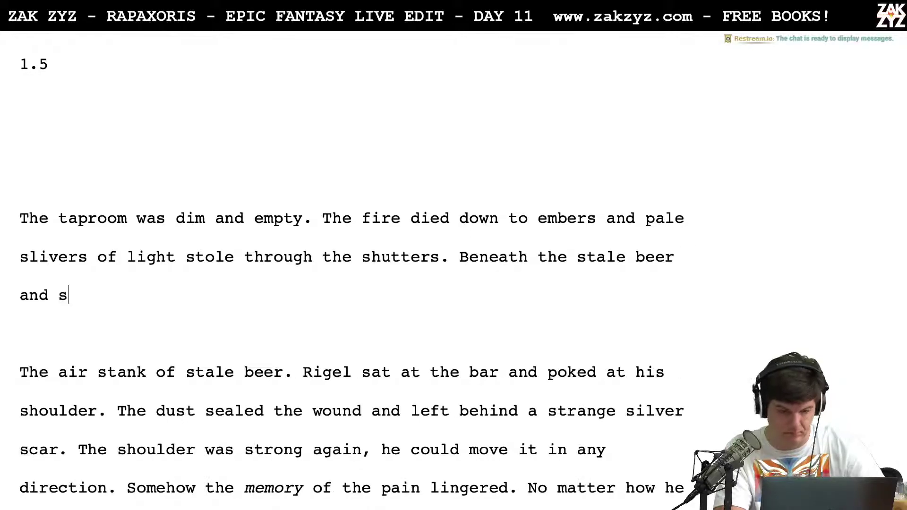
text(adness, the faint scent o)
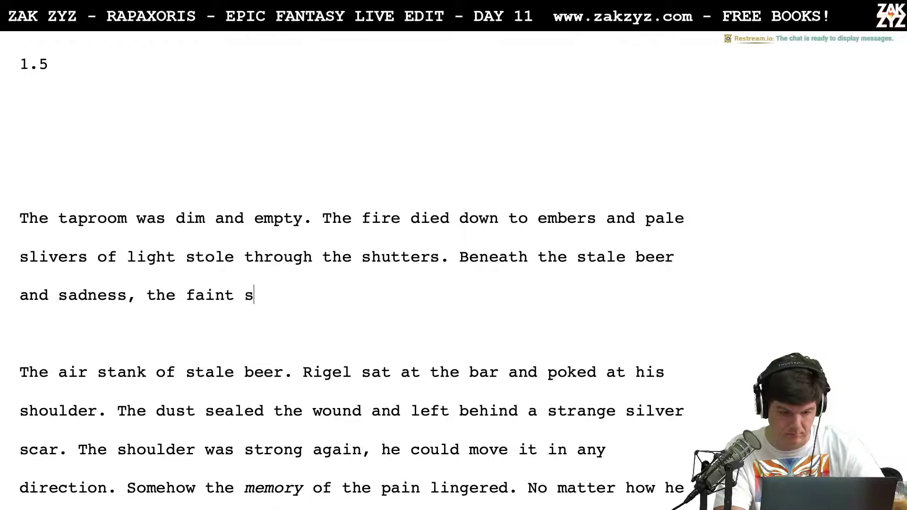
key(BackSpace)
key(BackSpace)
key(BackSpace)
key(BackSpace)
key(BackSpace)
key(BackSpace)
key(BackSpace)
key(BackSpace)
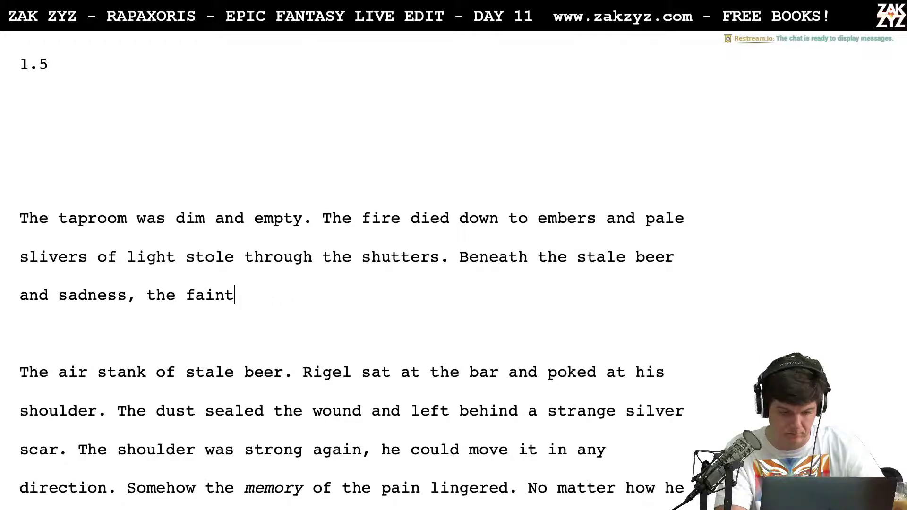
Complete the sentence about the smell with "burning-metal scent of silver dust remained."
text(burning-m)
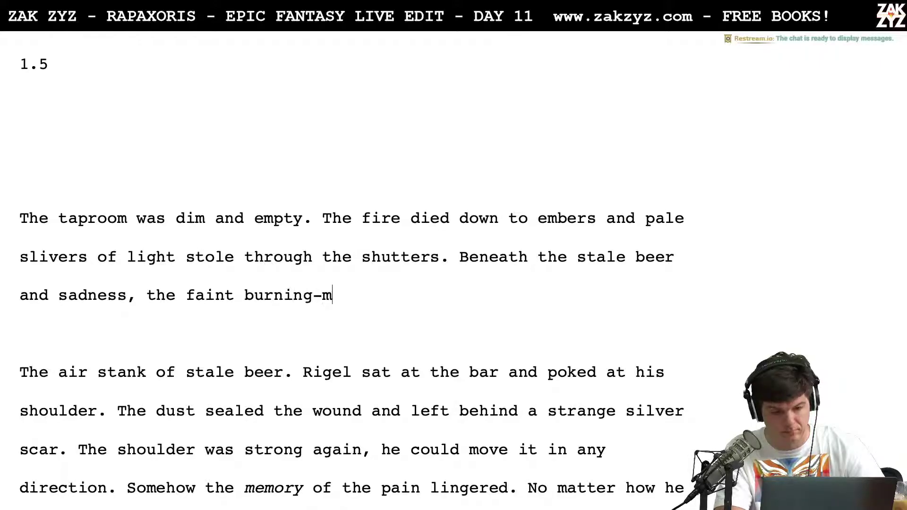
text(etal s)
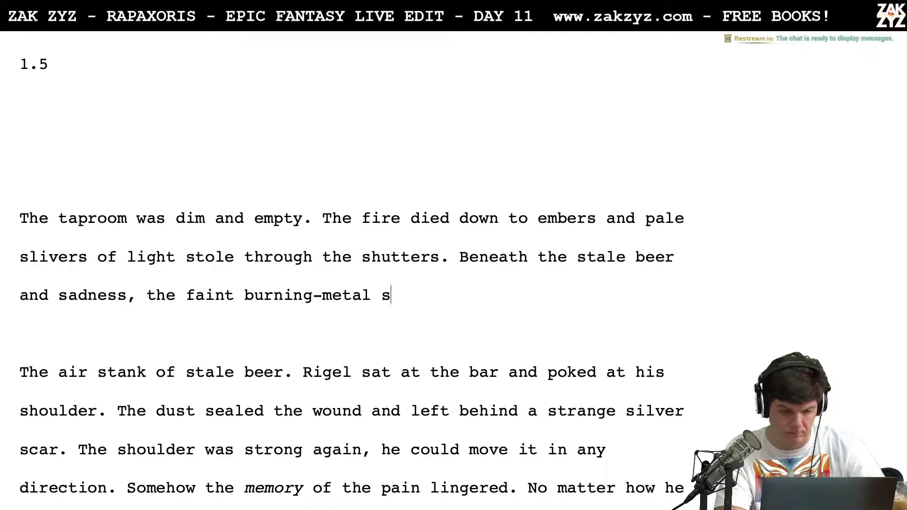
text(cent of th)
key(BackSpace)
key(BackSpace)
key(BackSpace)
text(a)
key(BackSpace)
text(ir)
key(BackSpace)
key(BackSpace)
text(silver dust re)
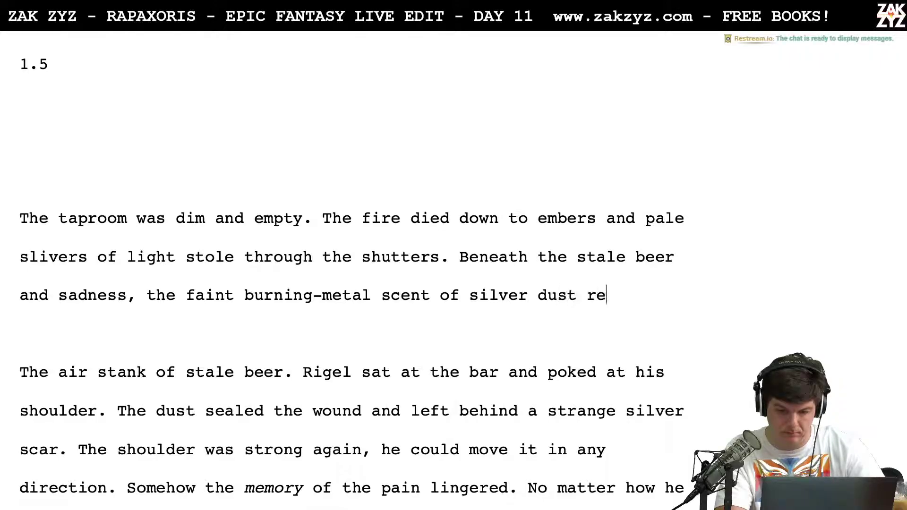
text(mained.)
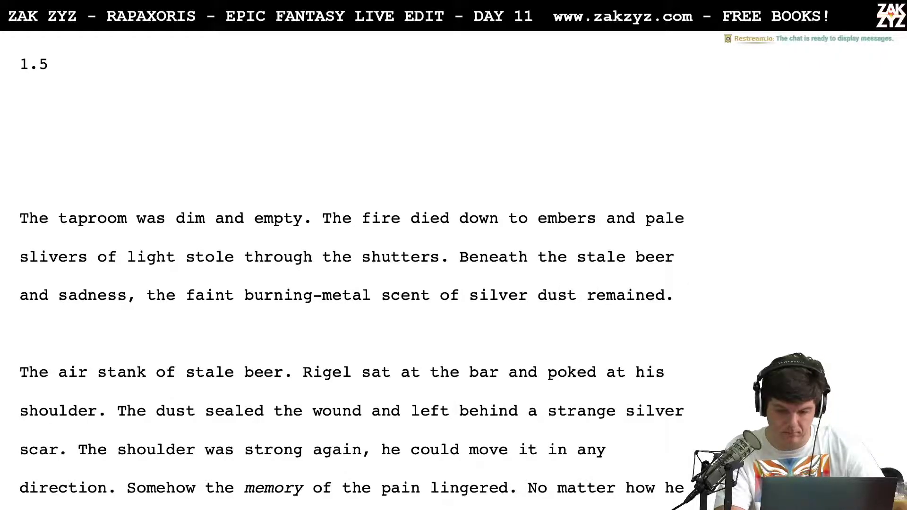
Put the "Beneath the stale beer and sadness" sentence on its own line and return to the end of the shutters sentence
click(449, 249)
key(Right)
key(Return)
key(Left)
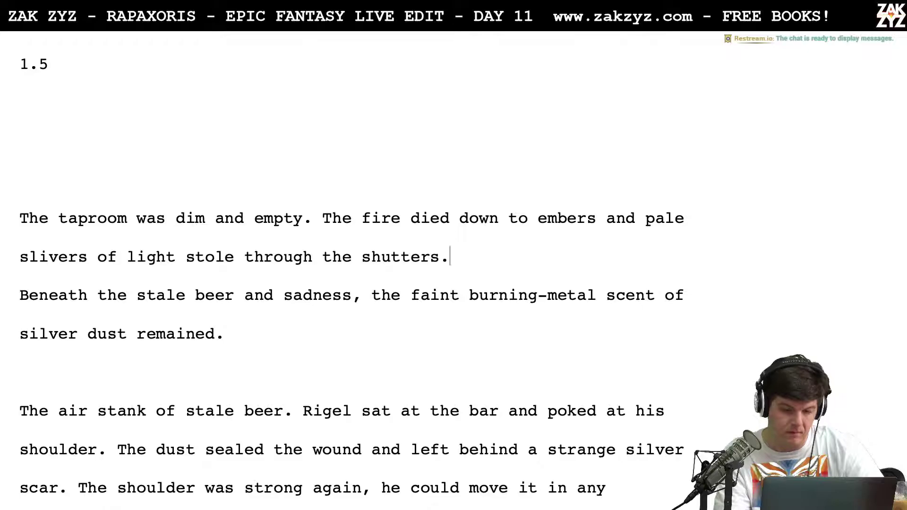
Begin a new sentence after the shutters sentence with "The room stank"
text(The )
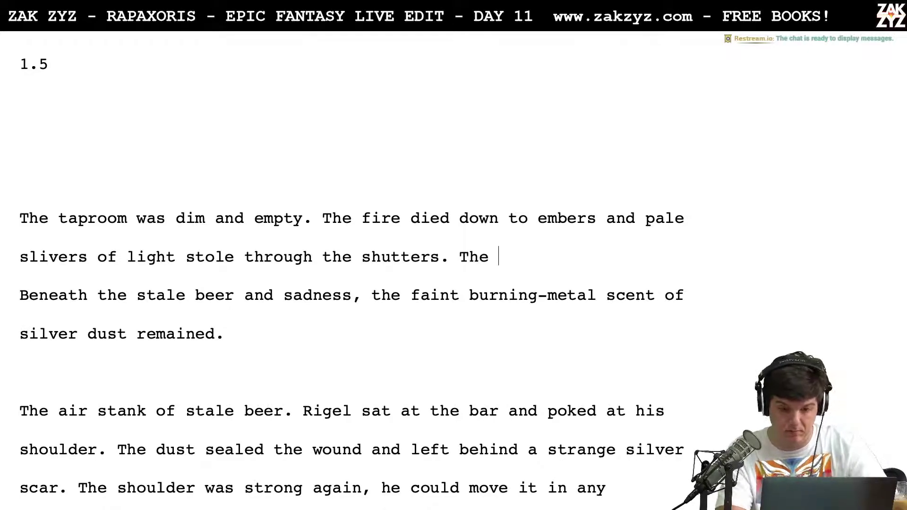
text(room )
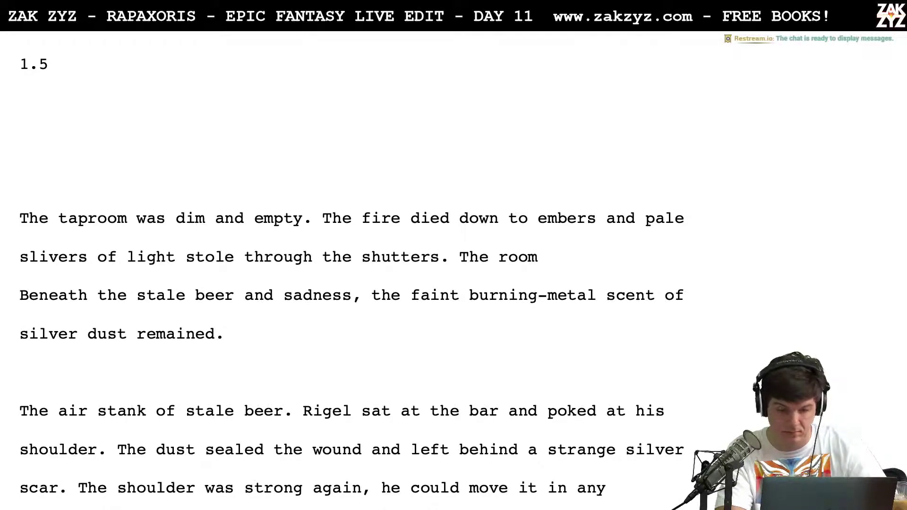
text(stank fo)
key(BackSpace)
key(BackSpace)
Try "of stale beer and" as the continuation and cut the sentence back to "The room stank of"
text(of stale beer)
text( and )
text(m)
key(BackSpace)
key(BackSpace)
key(BackSpace)
key(BackSpace)
key(BackSpace)
key(BackSpace)
key(BackSpace)
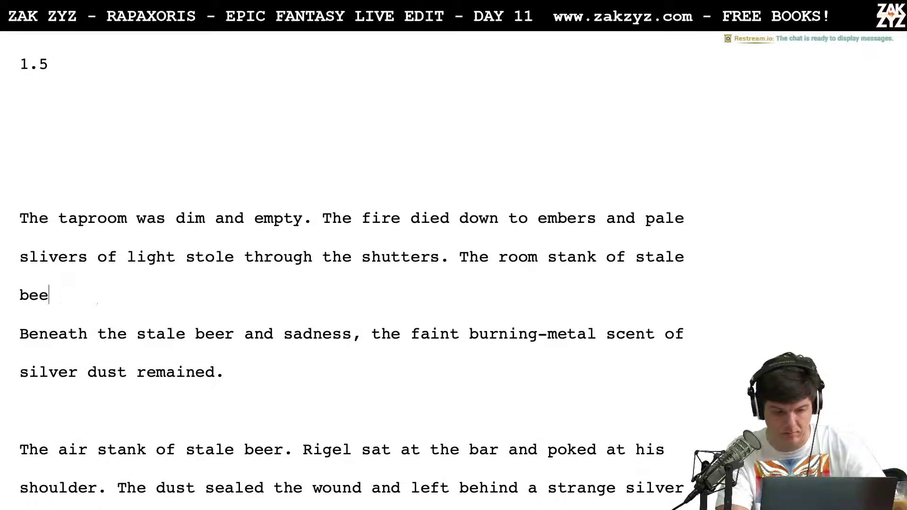
key(BackSpace)
key(BackSpace)
key(BackSpace)
key(BackSpace)
key(BackSpace)
key(BackSpace)
key(BackSpace)
key(BackSpace)
key(BackSpace)
Try "mopped-up" as the continuation and cut the sentence back to "The room stank"
text(mopped-up)
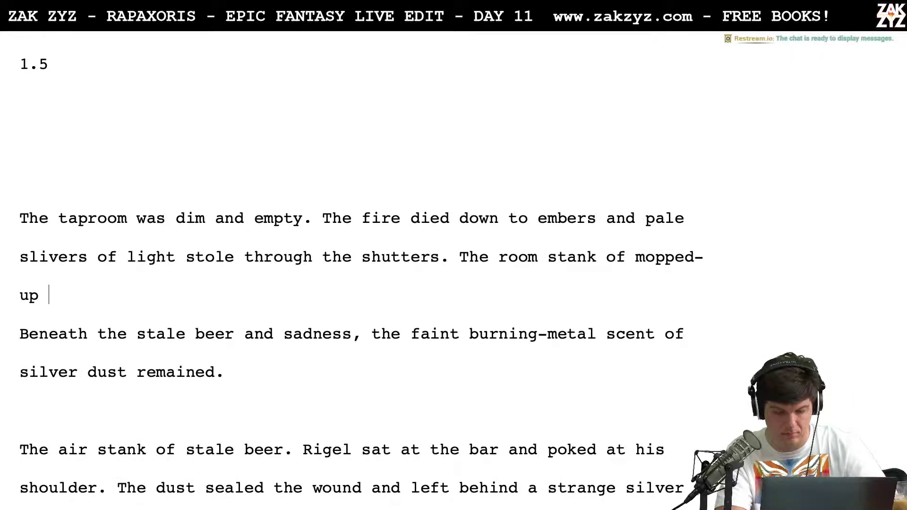
key(BackSpace)
key(BackSpace)
key(BackSpace)
key(BackSpace)
key(BackSpace)
key(BackSpace)
key(BackSpace)
key(BackSpace)
key(BackSpace)
key(BackSpace)
key(BackSpace)
key(BackSpace)
key(BackSpace)
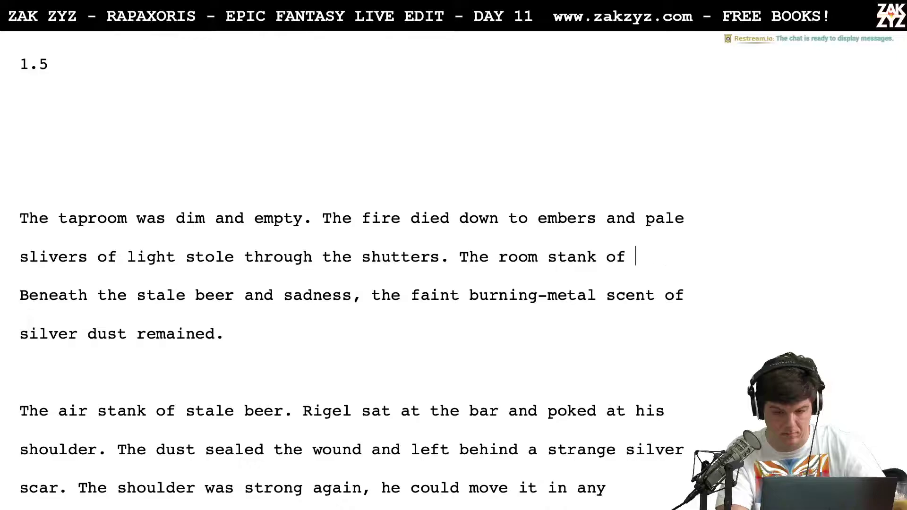
text(ba)
key(BackSpace)
key(BackSpace)
key(BackSpace)
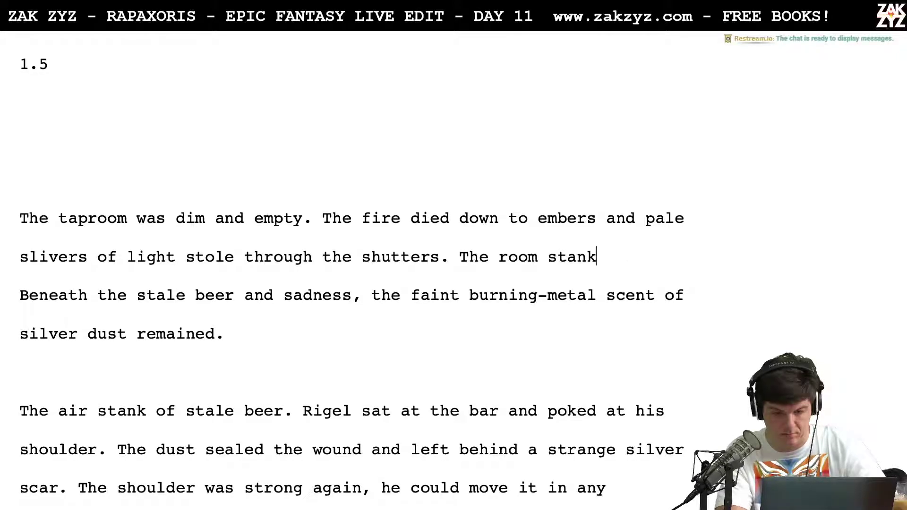
Continue the sentence with "of badly-mopped spills and stale beer, beneath it the"
text(of badly mo)
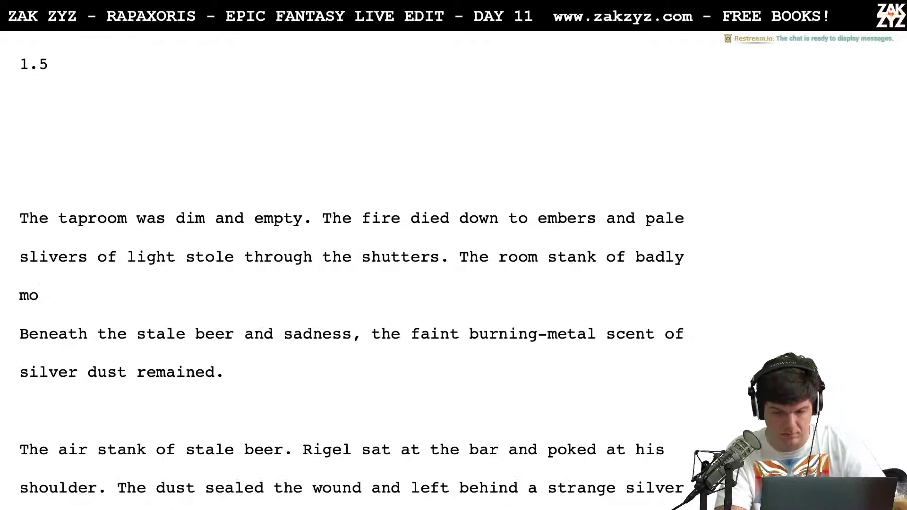
key(BackSpace)
key(BackSpace)
text(mopped-)
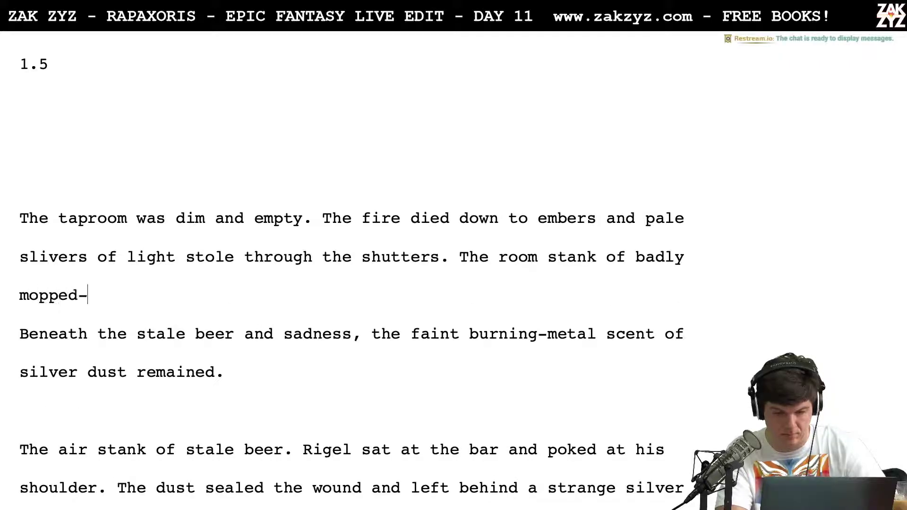
key(BackSpace)
key(BackSpace)
key(BackSpace)
key(BackSpace)
key(BackSpace)
key(BackSpace)
key(BackSpace)
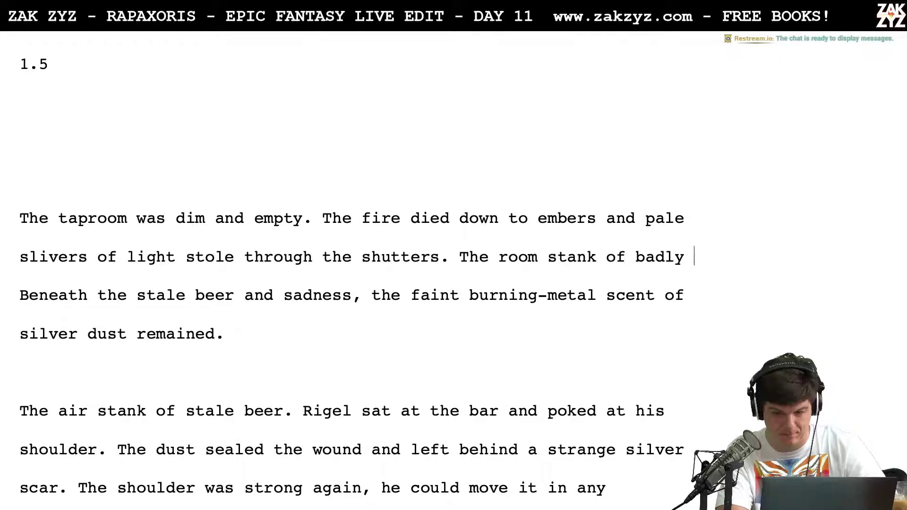
text(mop)
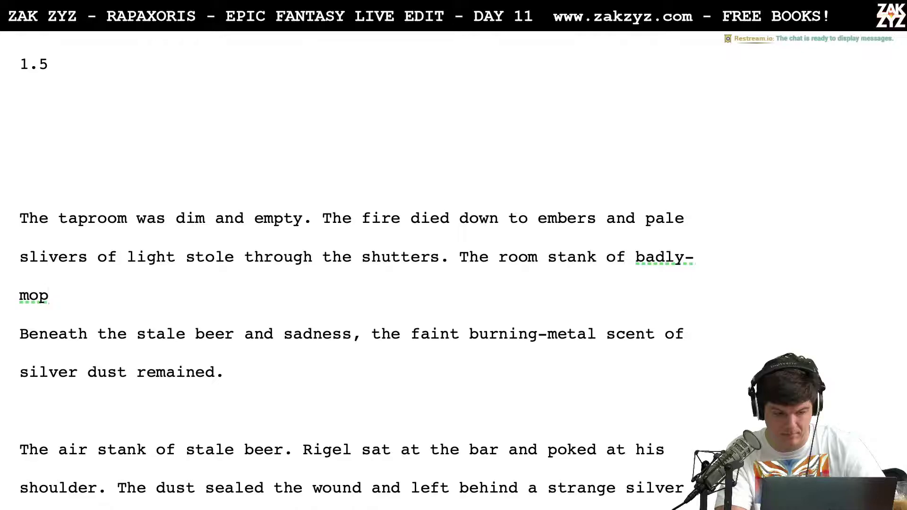
text(ped spills and stale beer, beneath it th)
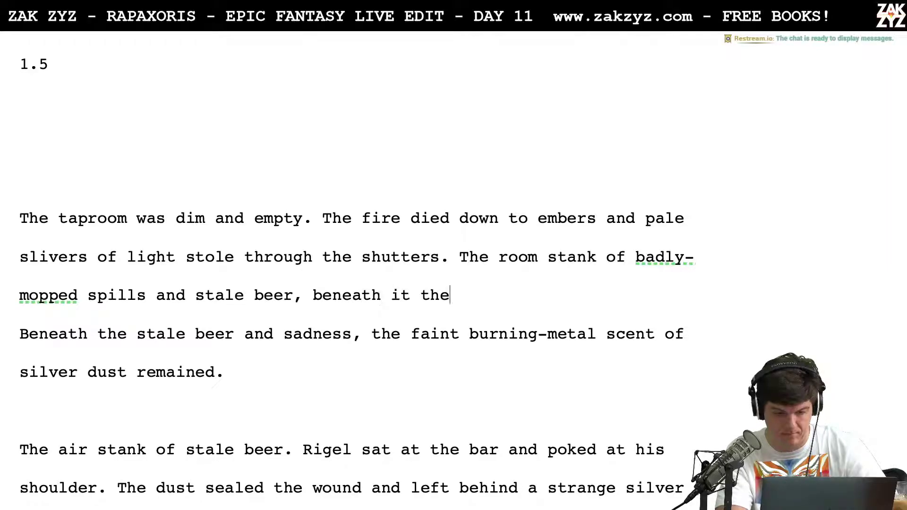
text(e )
Try "burning-metal" after "beneath it the" and cut the word back to "bur"
text(burning-metal)
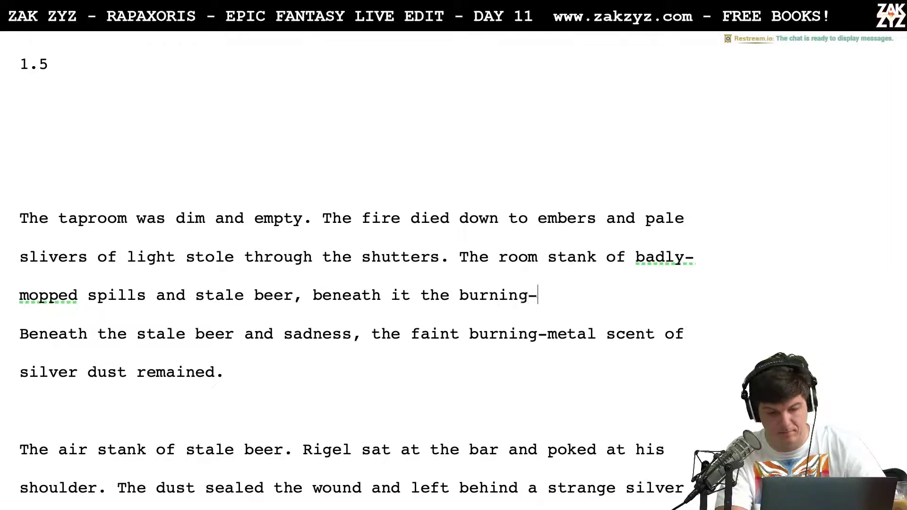
key(BackSpace)
key(BackSpace)
key(BackSpace)
key(BackSpace)
key(BackSpace)
key(BackSpace)
key(BackSpace)
key(BackSpace)
key(BackSpace)
key(BackSpace)
key(BackSpace)
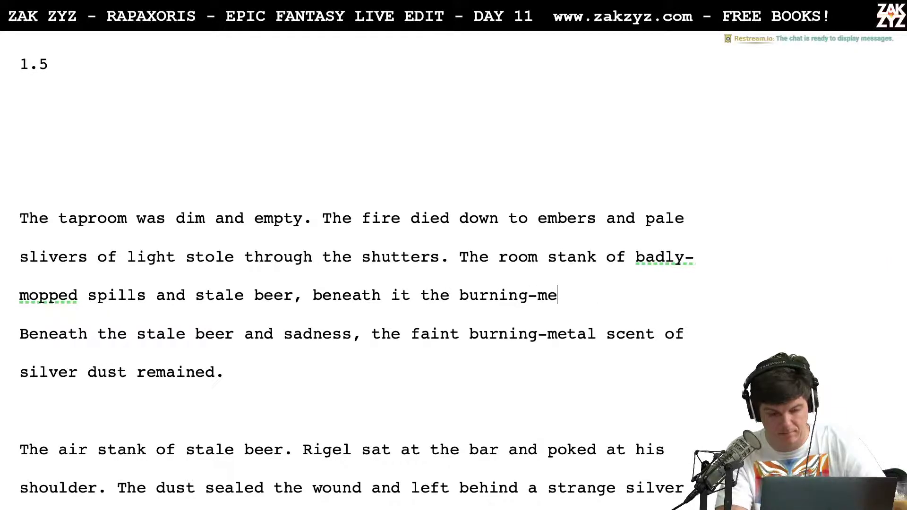
text(t)
key(BackSpace)
Complete the sentence about the smell with "burnt metal scent of the silver dust lingered."
text(nt)
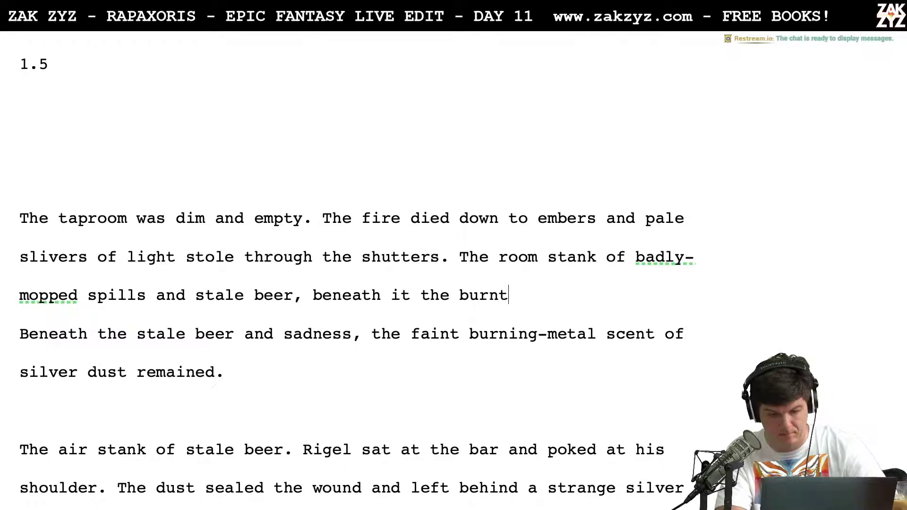
text( metal scent of the si)
text(lver d)
key(BackSpace)
text(ver dust )
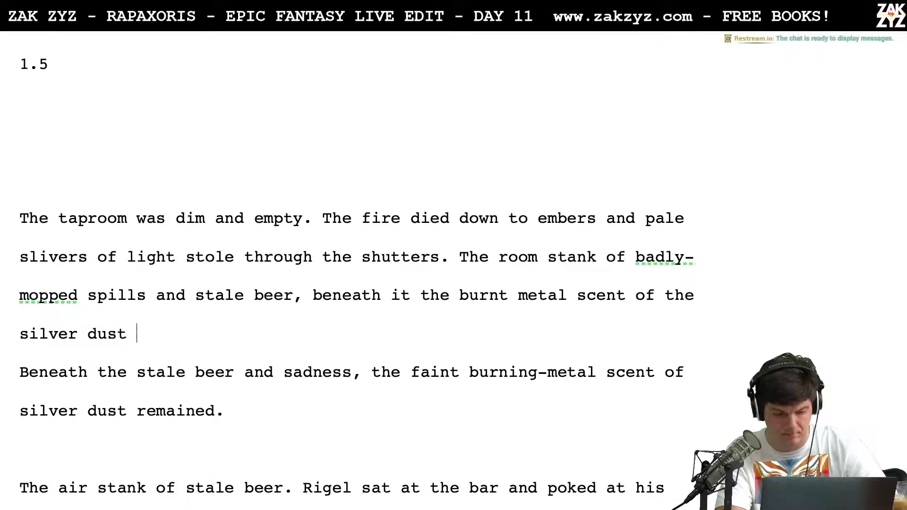
text(lingered.)
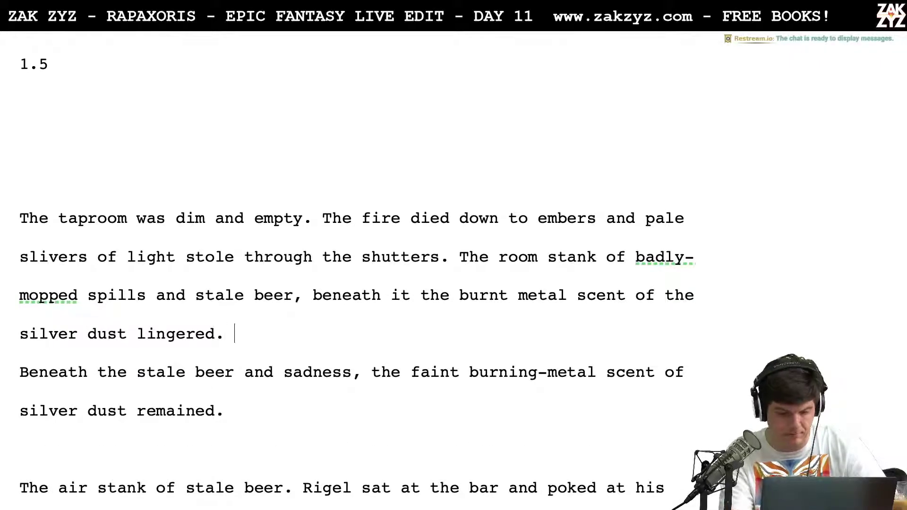
Delete the old "Beneath the stale beer and sadness" and "The air stank" sentences and start a new paragraph at "Rigel sat at the bar"
key(shift+Down)
key(shift+Down)
key(shift+Down)
key(shift+Down)
key(shift+Down)
key(shift+Up)
key(shift+Right)
key(shift+Right)
key(shift+Right)
key(shift+Right)
key(shift+Right)
key(shift+Right)
key(shift+Right)
key(BackSpace)
key(Return)
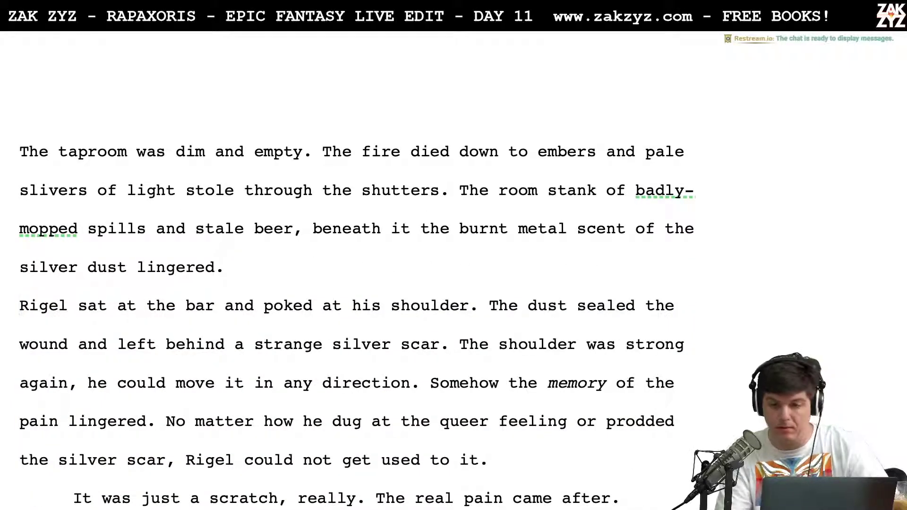
Give the paragraph starting with "Rigel sat at the bar" a first-line indent
key(super+alt+i)
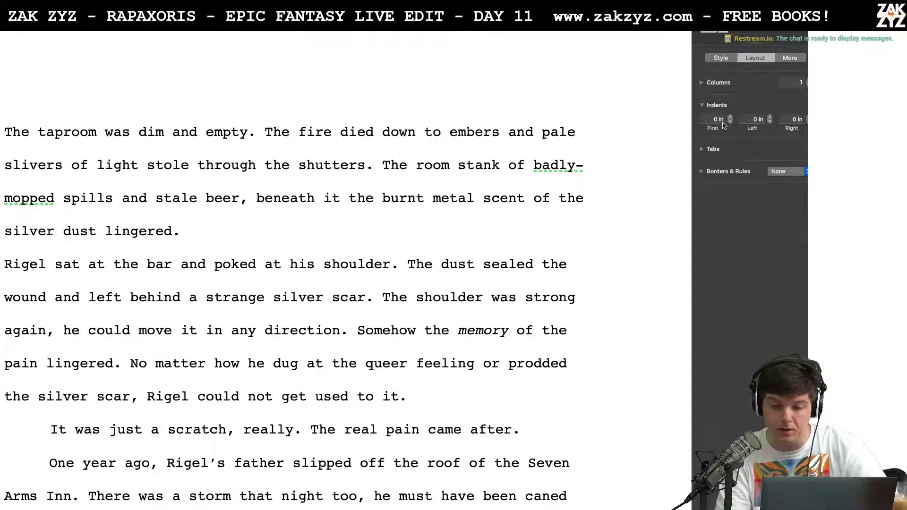
click(730, 117)
key(super+alt+i)
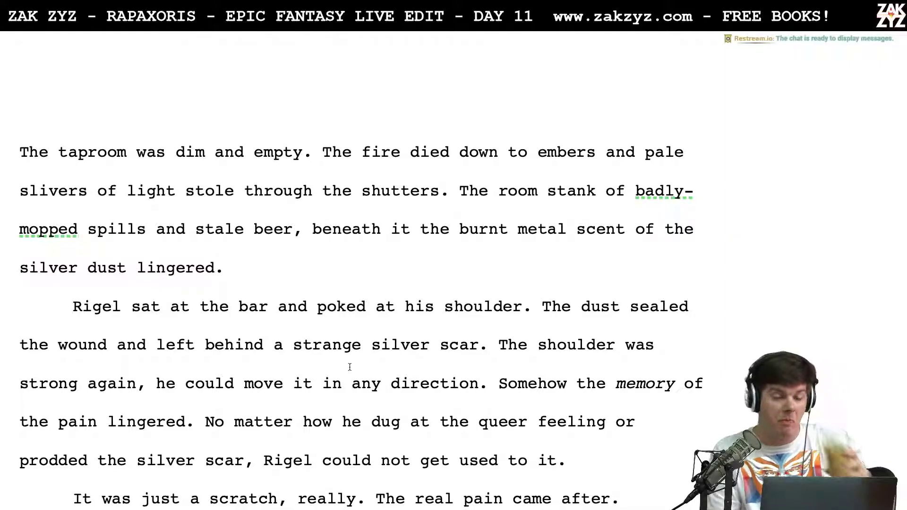
Split the smell sentence after "stale beer" and open the new sentence with "Beneath, the burnt metal"
scroll(349, 367, down, 1)
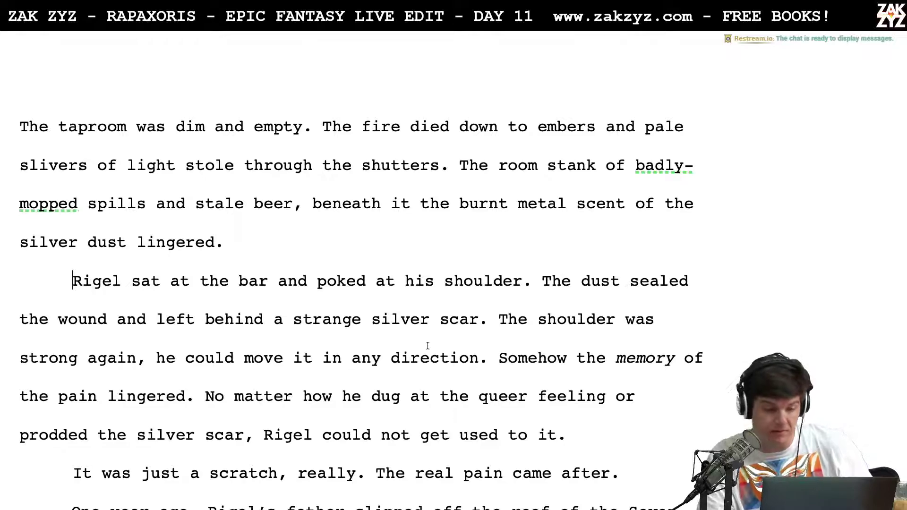
click(415, 218)
key(Right)
key(Right)
key(Left)
key(Left)
key(Left)
key(Left)
key(Left)
key(Left)
key(Left)
key(Left)
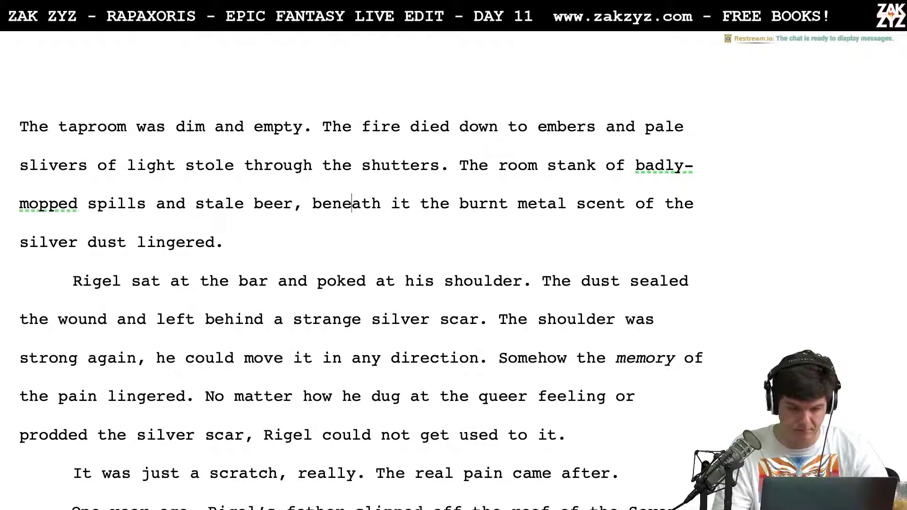
key(BackSpace)
text(.)
key(BackSpace)
text(B)
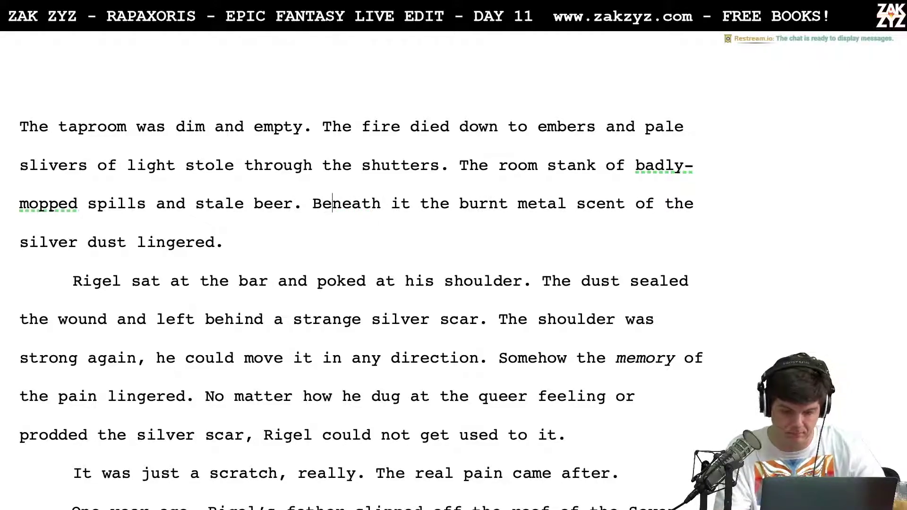
text(,)
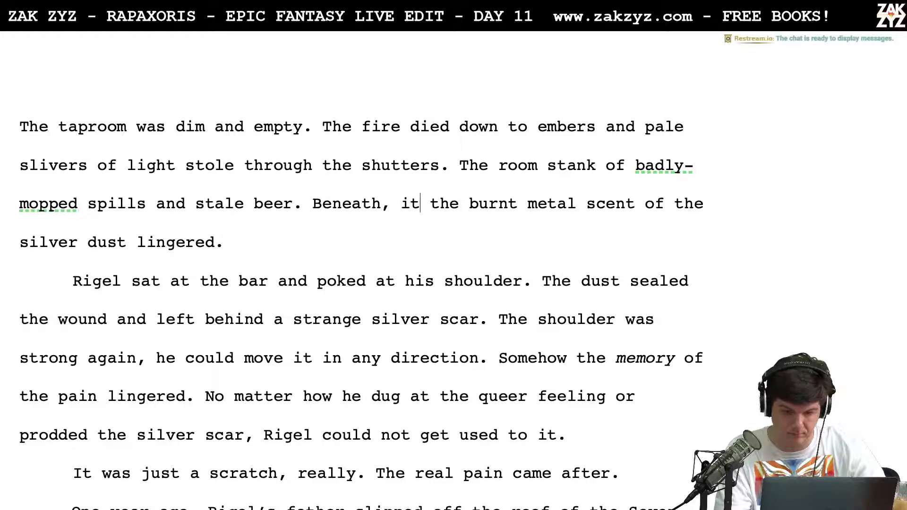
key(BackSpace)
key(BackSpace)
key(BackSpace)
Extend the silver dust sentence after "lingered" with "and made Rigel’s"
click(236, 241)
click(215, 242)
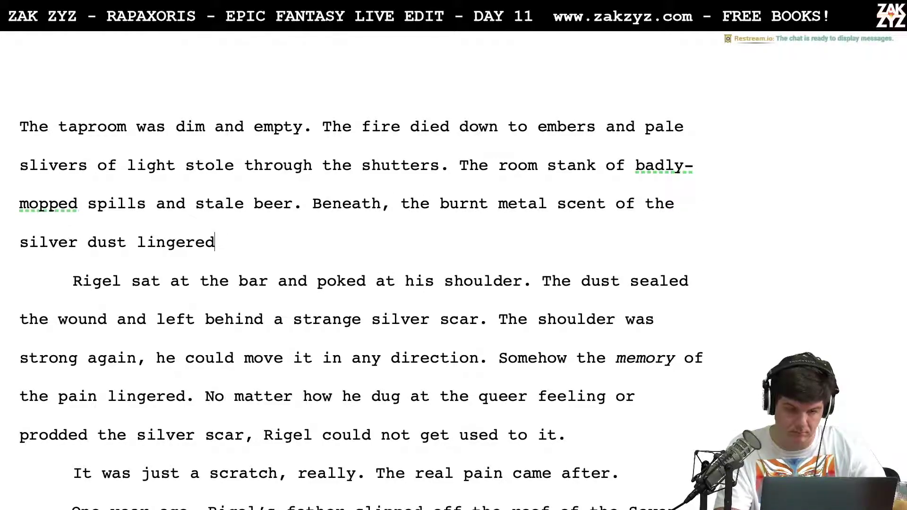
text(and ma)
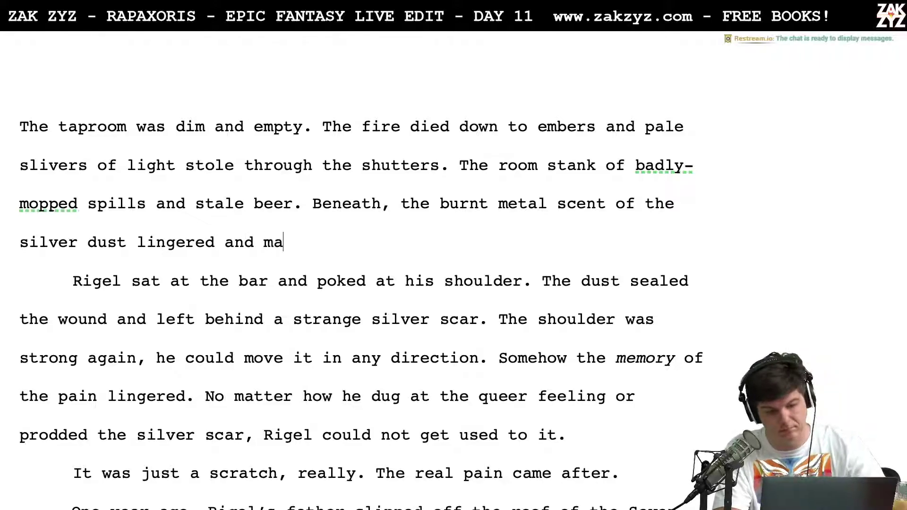
text(de Rigel’s )
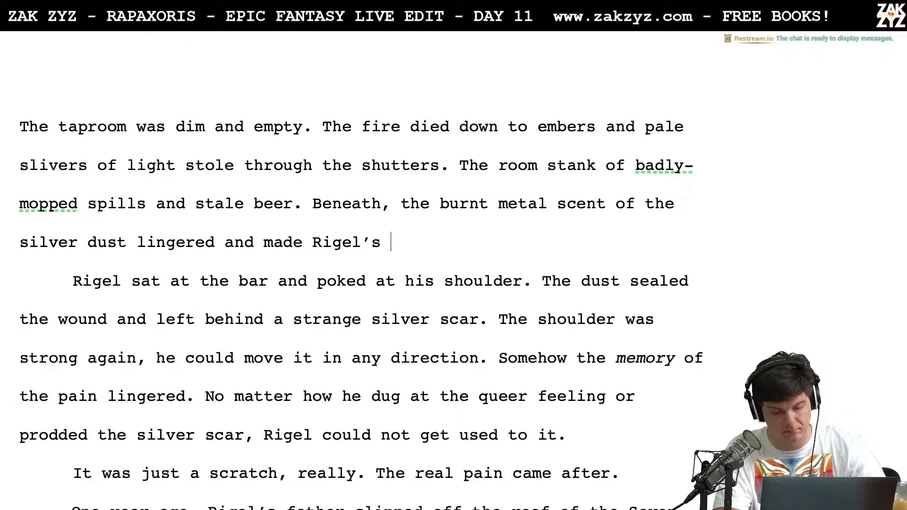
Try "shoulders hunch" as the ending after "made Rigel’s" and delete it
text(shoulders hungc)
key(BackSpace)
key(BackSpace)
text(ch)
key(BackSpace)
key(BackSpace)
key(BackSpace)
key(BackSpace)
key(BackSpace)
key(BackSpace)
key(BackSpace)
key(BackSpace)
key(BackSpace)
key(BackSpace)
key(BackSpace)
key(BackSpace)
key(BackSpace)
key(BackSpace)
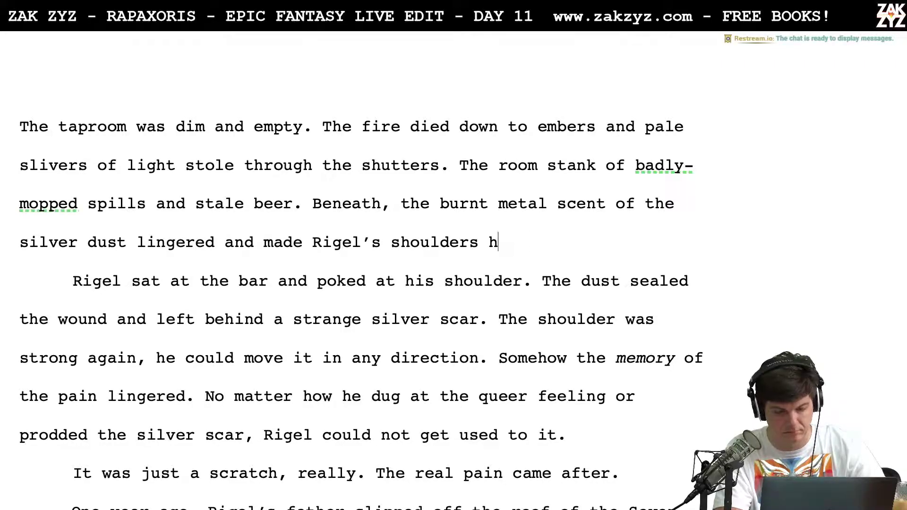
End the silver dust sentence with "neck hunch."
key(BackSpace)
text(neck hunch.)
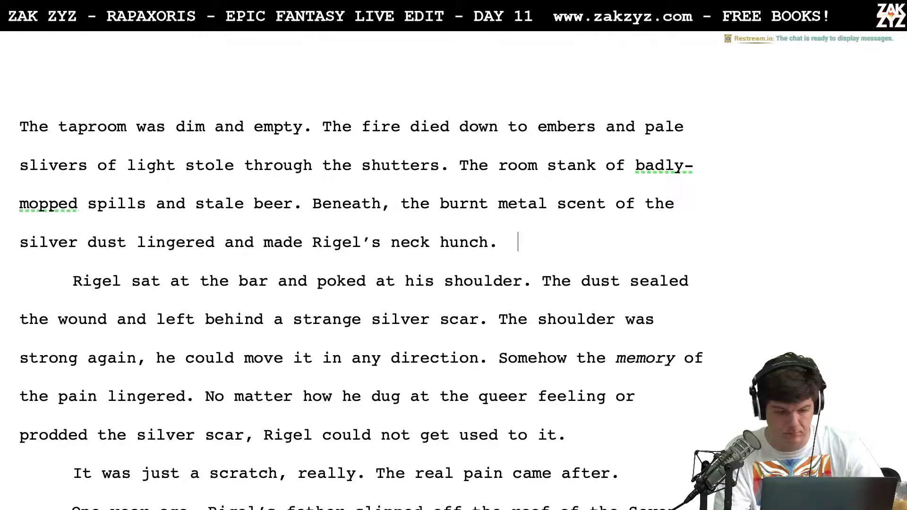
In the sentence about sitting at the bar, replace "Rigel" with "He" and insert "newly-healed" before "shoulder"
click(73, 281)
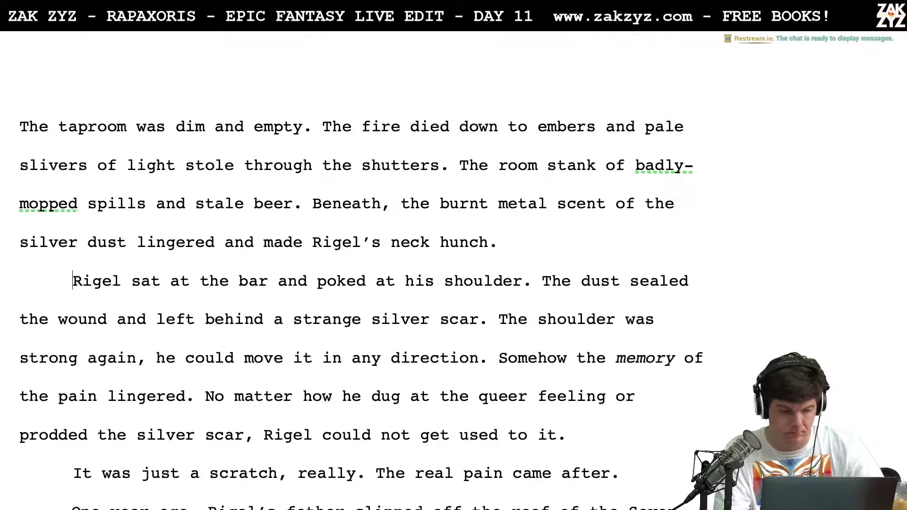
key(shift+Right)
key(shift+Right)
key(shift+Right)
key(shift+Right)
key(shift+Right)
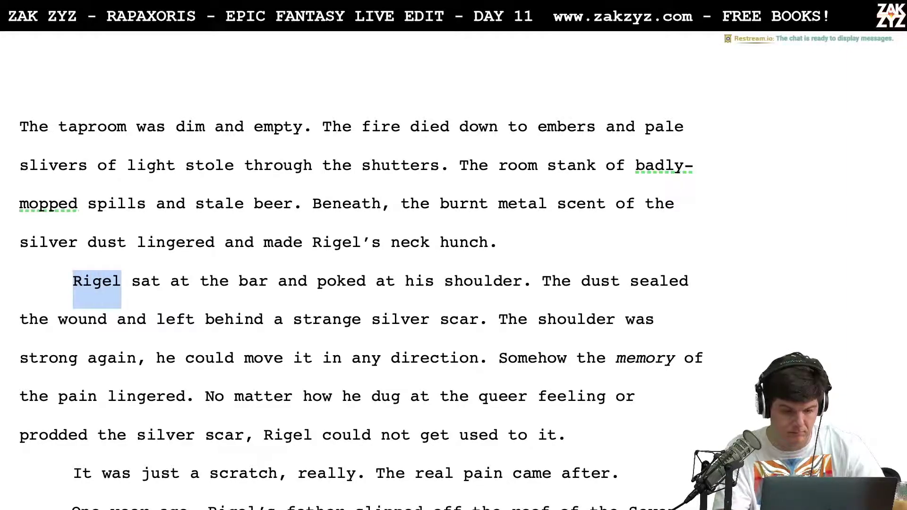
text(He)
click(405, 281)
text(newly-healed)
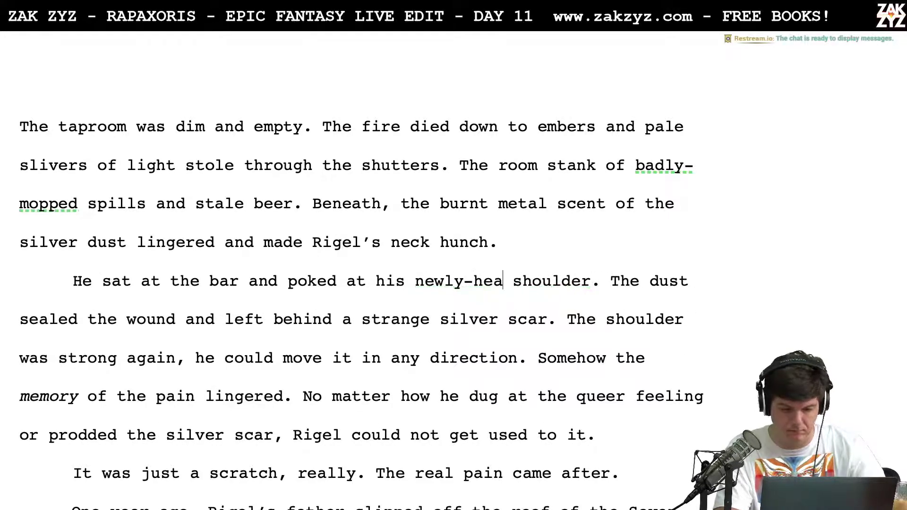
Change "badly-mopped" to "badly mopped" in the first paragraph
click(68, 203)
scroll(313, 247, down, 1)
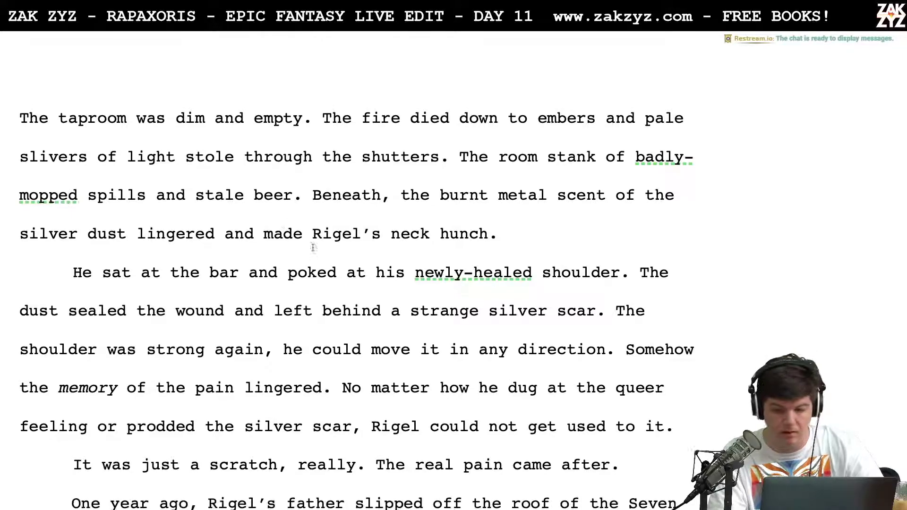
click(699, 156)
key(BackSpace)
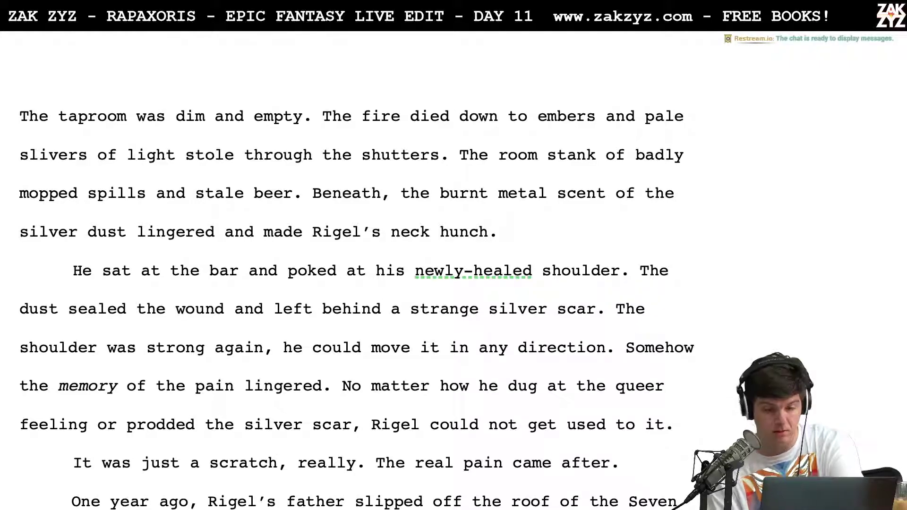
Replace "room" with "Halfking Tavern" in the sentence about the stink in the first paragraph
click(518, 155)
key(Right)
key(Right)
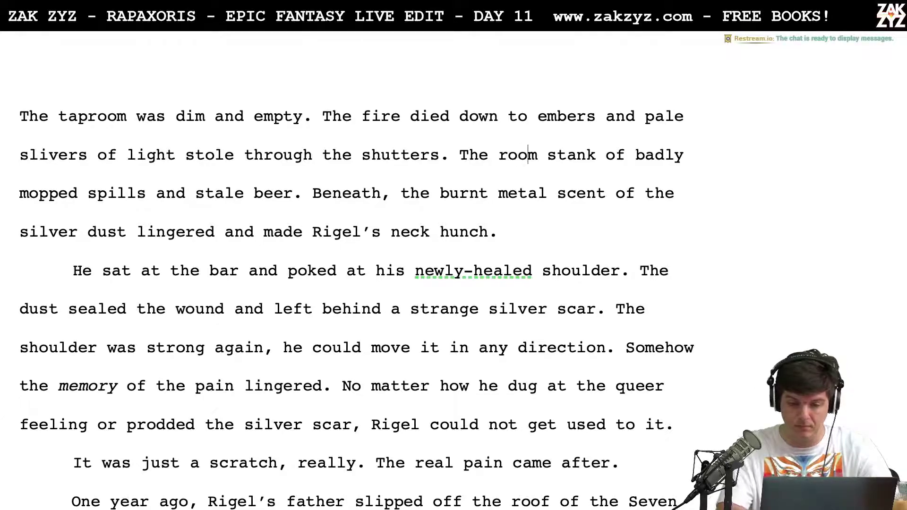
key(BackSpace)
key(BackSpace)
key(BackSpace)
key(BackSpace)
text(Halfk)
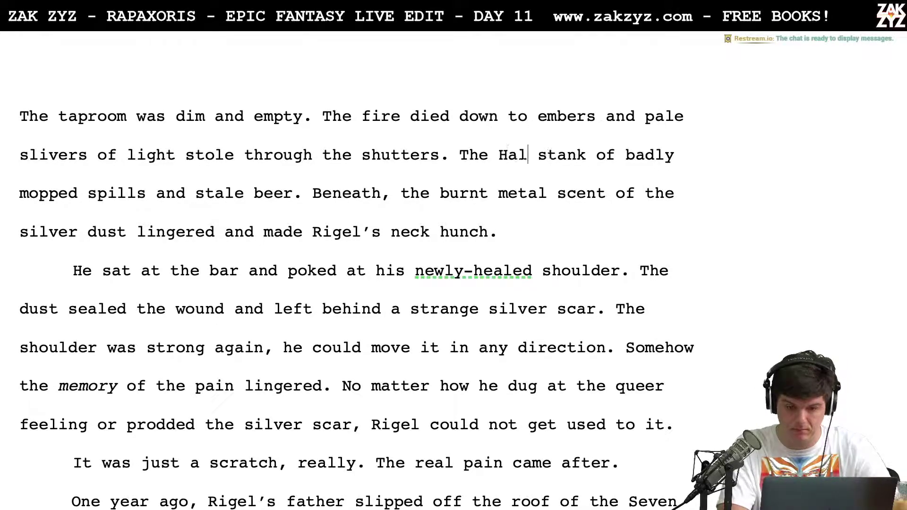
text(ing tav)
key(BackSpace)
key(BackSpace)
key(BackSpace)
text(Te)
key(BackSpace)
text(avern)
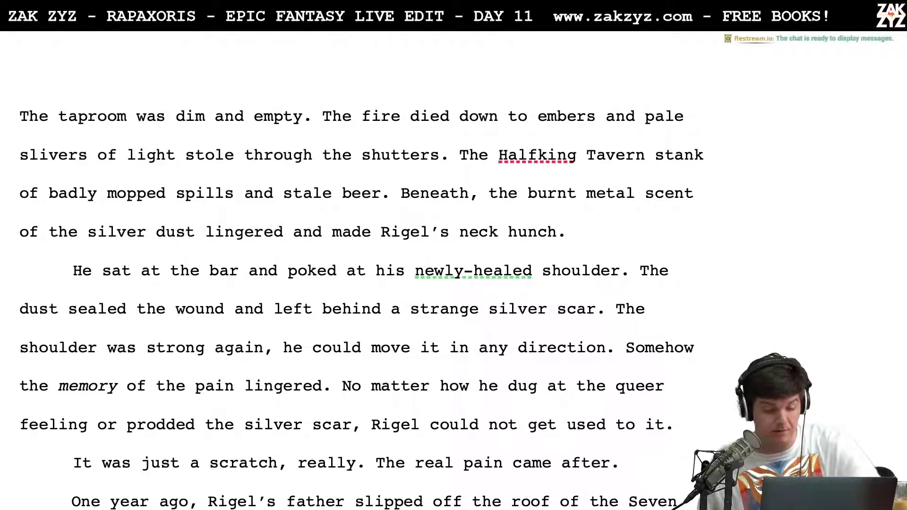
Change "silver scar" to "silvery scar" in the second paragraph and start a new paragraph at "The shoulder was strong again"
click(558, 323)
key(Left)
text(y)
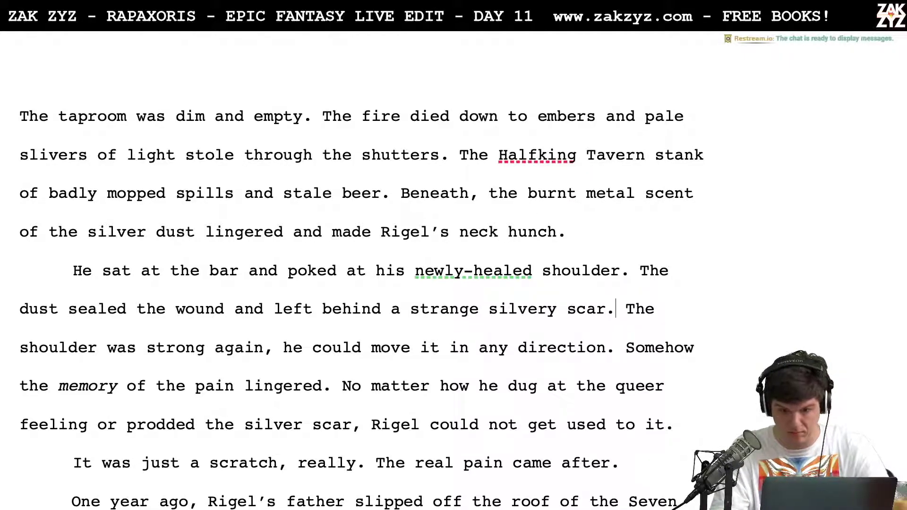
key(Return)
key(Left)
Try "His muscles were strong, he could move" after the silvery scar sentence and cut it back to "strong"
text(H)
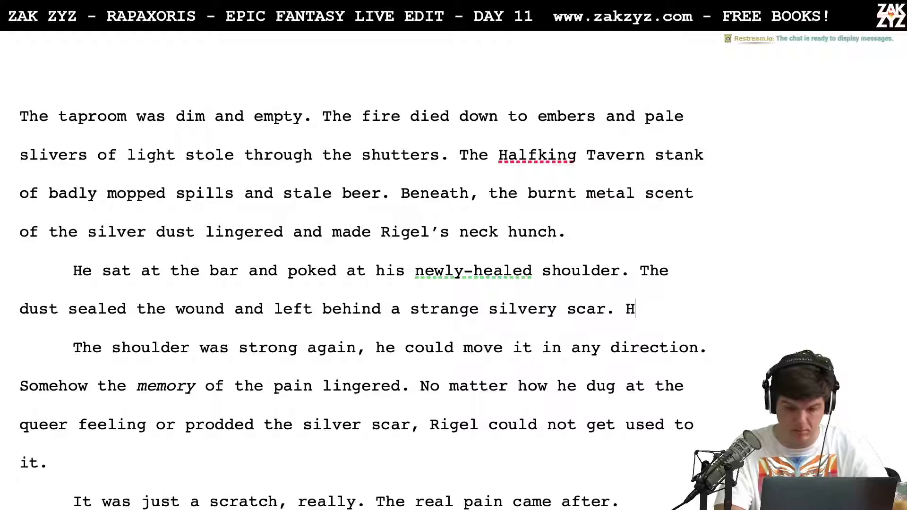
text(is muscle)
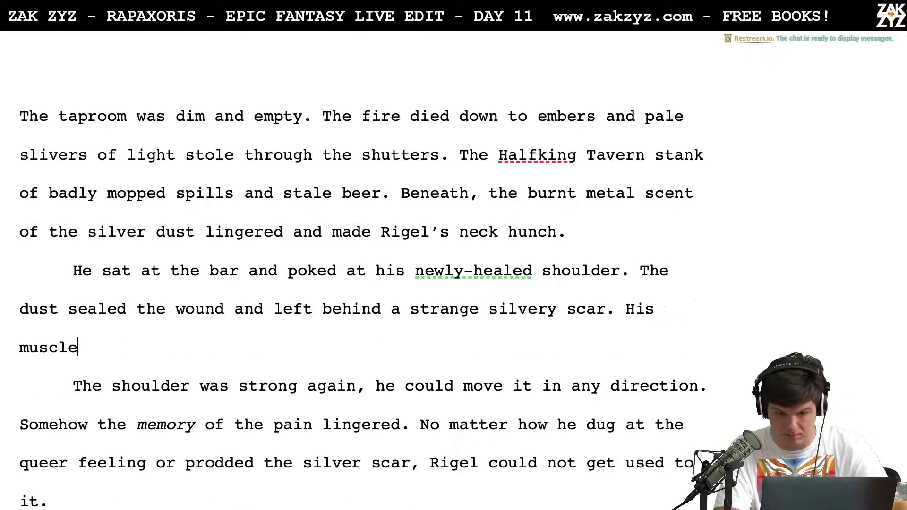
text(s were str)
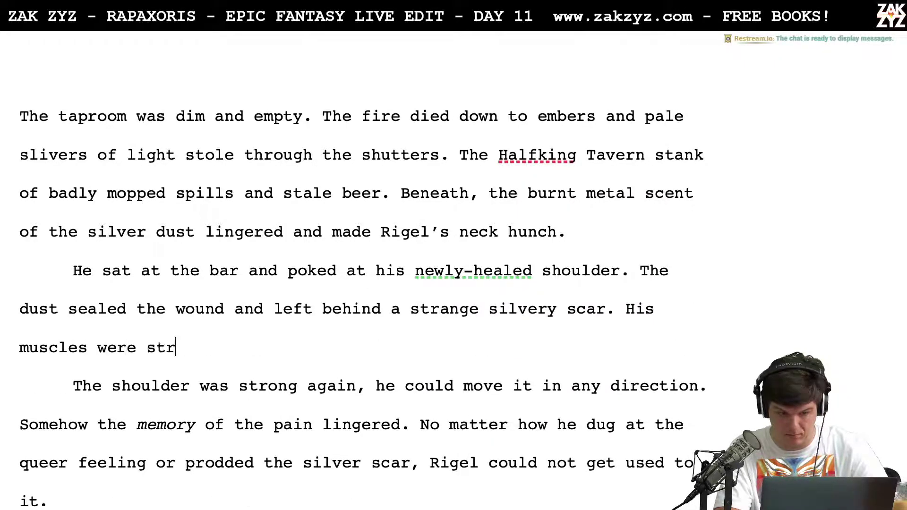
text(ong, he could move)
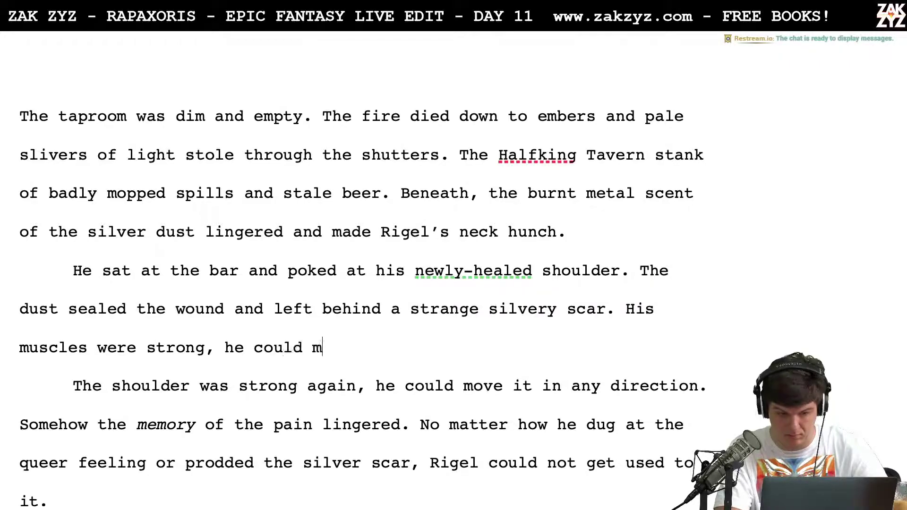
key(BackSpace)
key(BackSpace)
key(BackSpace)
key(BackSpace)
key(BackSpace)
key(BackSpace)
key(BackSpace)
key(BackSpace)
key(BackSpace)
key(BackSpace)
key(BackSpace)
key(BackSpace)
key(BackSpace)
key(BackSpace)
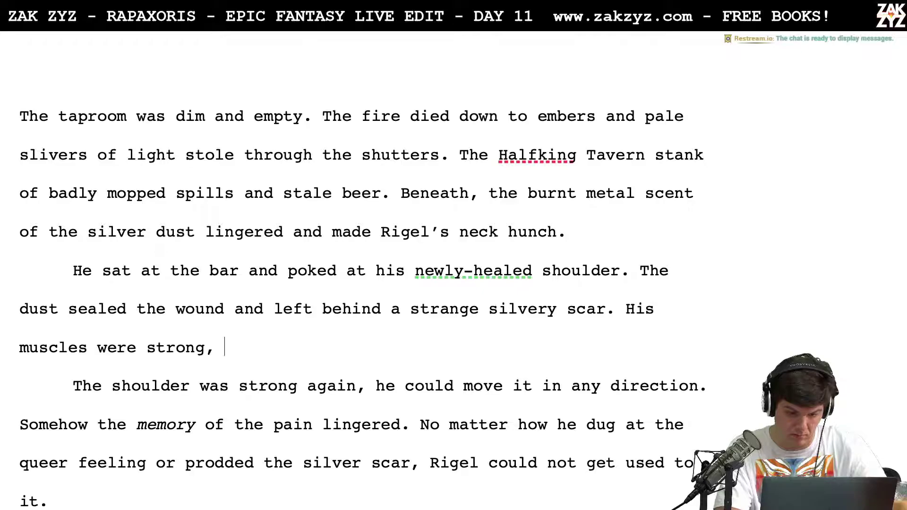
key(BackSpace)
key(BackSpace)
Try continuing with "again, he could move it without" and delete the sentence back to "His"
text(ag)
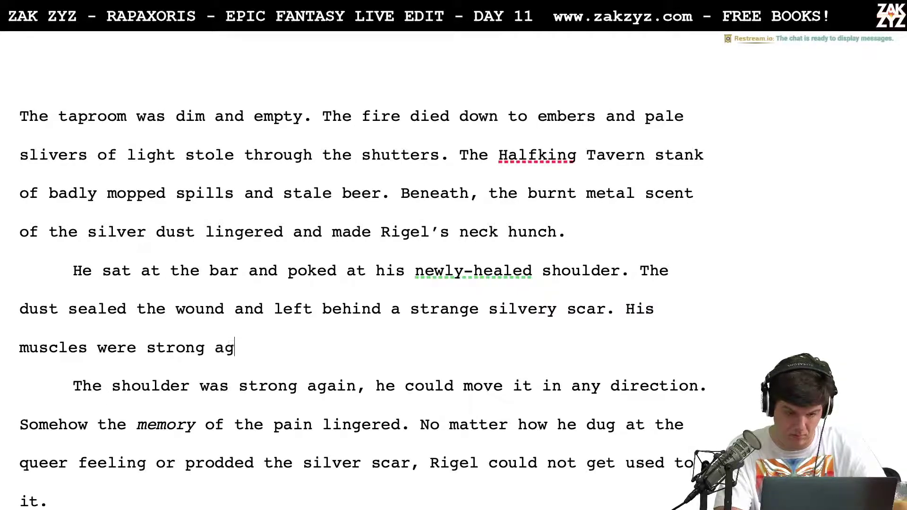
text(ain, he could m)
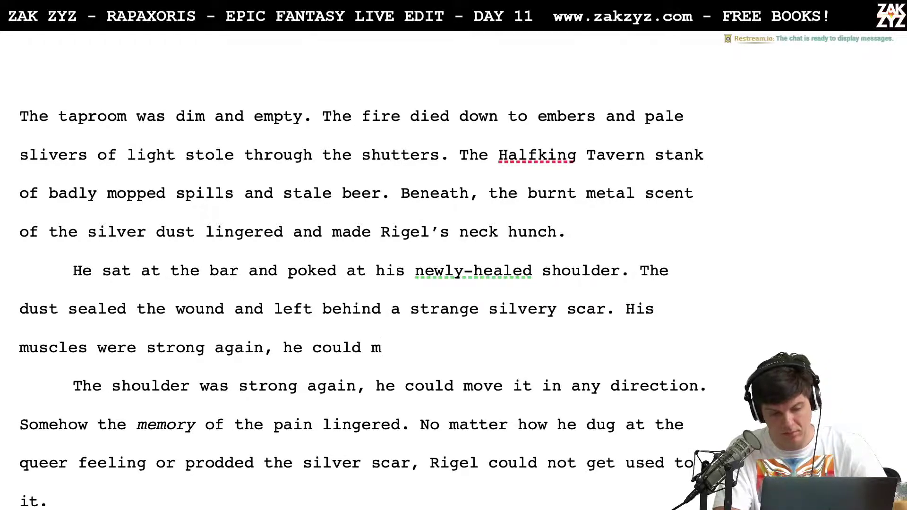
text(ove it without)
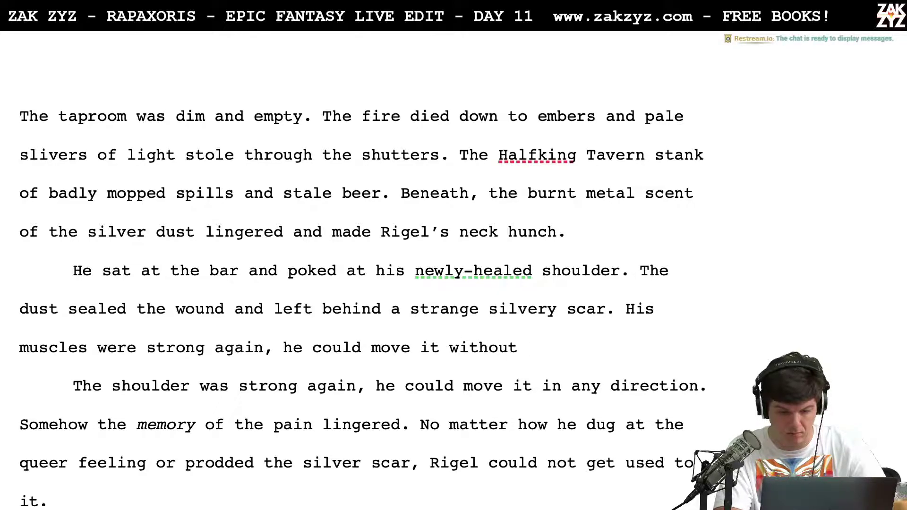
key(BackSpace)
key(BackSpace)
key(BackSpace)
key(BackSpace)
key(BackSpace)
key(BackSpace)
key(BackSpace)
key(BackSpace)
key(BackSpace)
key(BackSpace)
key(BackSpace)
key(BackSpace)
key(BackSpace)
key(BackSpace)
key(BackSpace)
key(BackSpace)
key(BackSpace)
key(BackSpace)
key(BackSpace)
key(BackSpace)
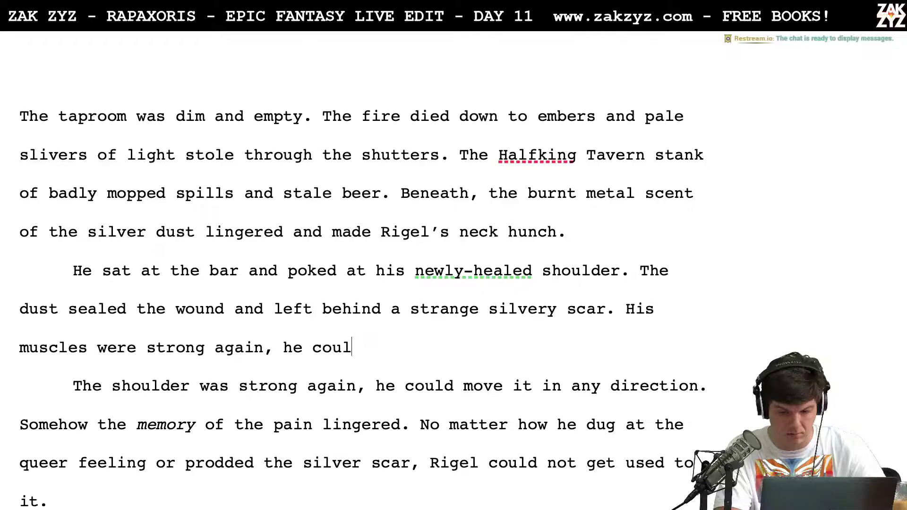
key(BackSpace)
key(BackSpace)
key(BackSpace)
key(BackSpace)
key(BackSpace)
key(BackSpace)
key(BackSpace)
key(BackSpace)
key(BackSpace)
key(BackSpace)
key(BackSpace)
key(BackSpace)
key(BackSpace)
key(BackSpace)
key(BackSpace)
key(BackSpace)
key(BackSpace)
key(BackSpace)
key(BackSpace)
key(BackSpace)
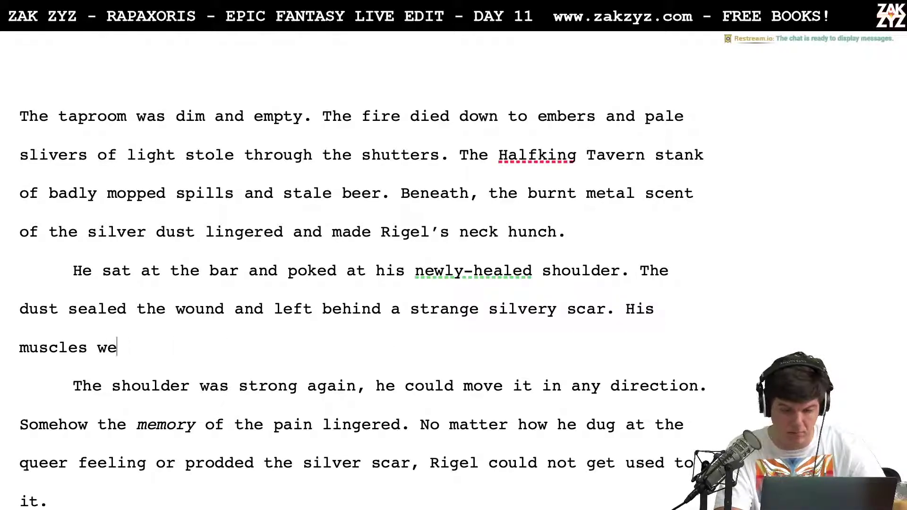
key(BackSpace)
key(BackSpace)
key(BackSpace)
key(BackSpace)
Continue "His" with "could move the shoulder again, the muscles were strong," and move this draft two lines down into its own paragraph
text(c)
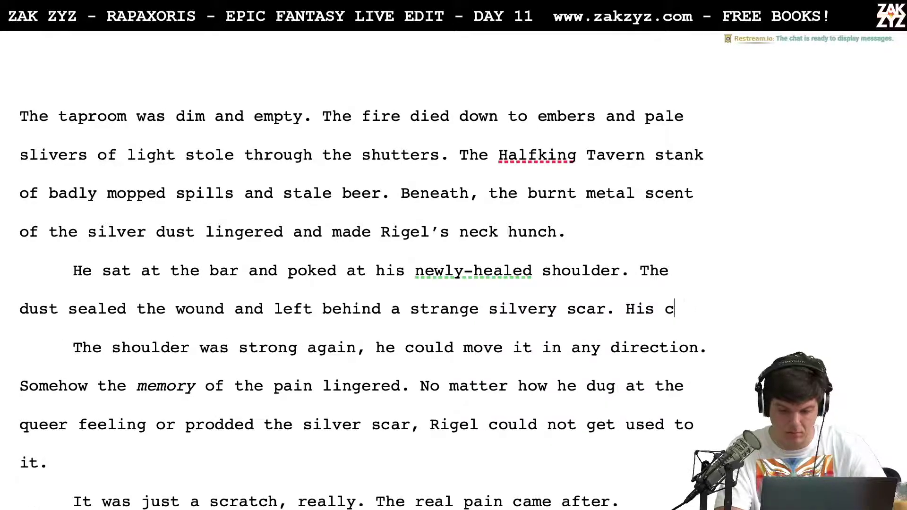
text(ould move )
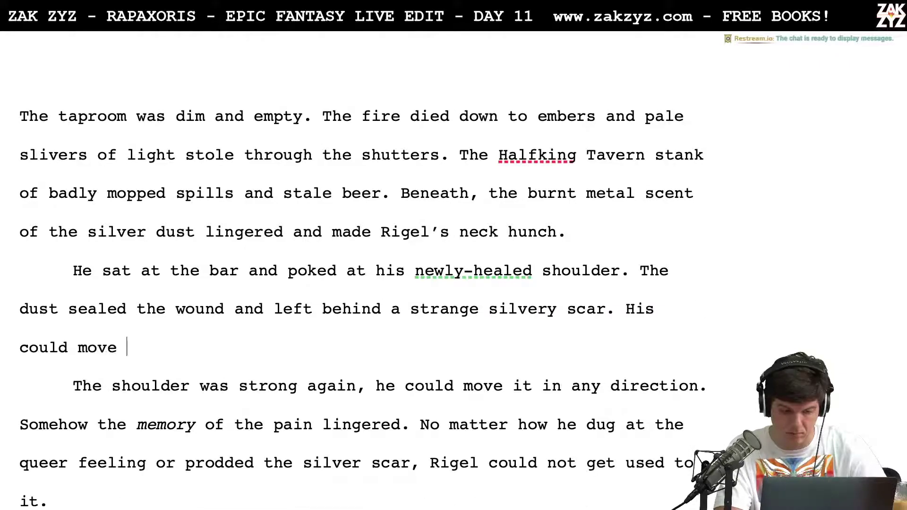
text(the shoulder again)
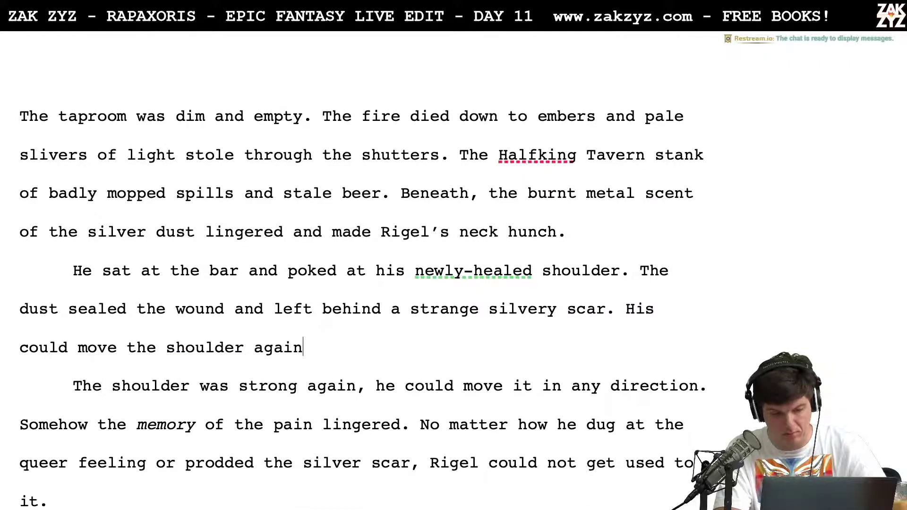
text(, the musc)
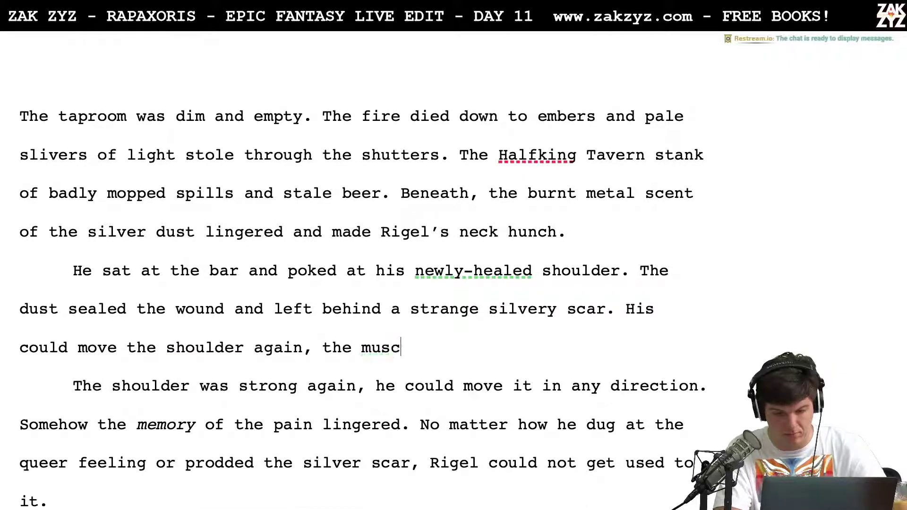
text(les were strong, but)
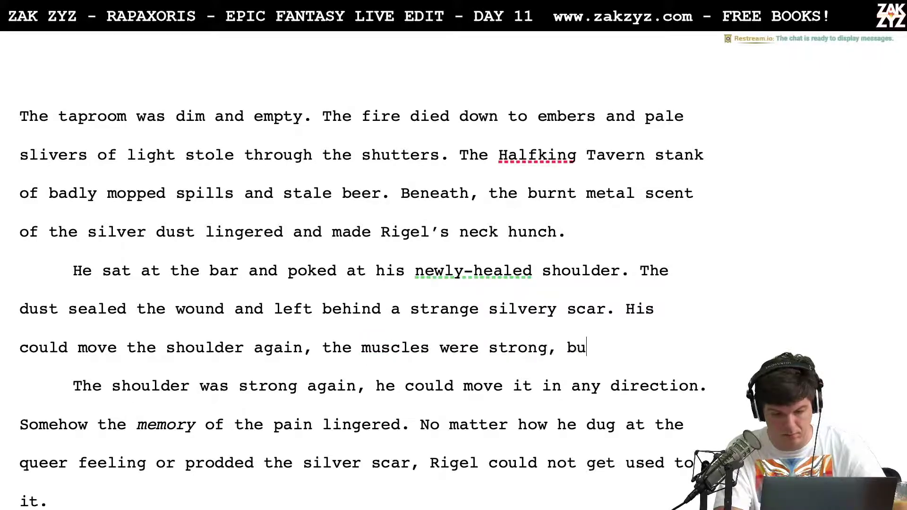
key(BackSpace)
key(BackSpace)
key(BackSpace)
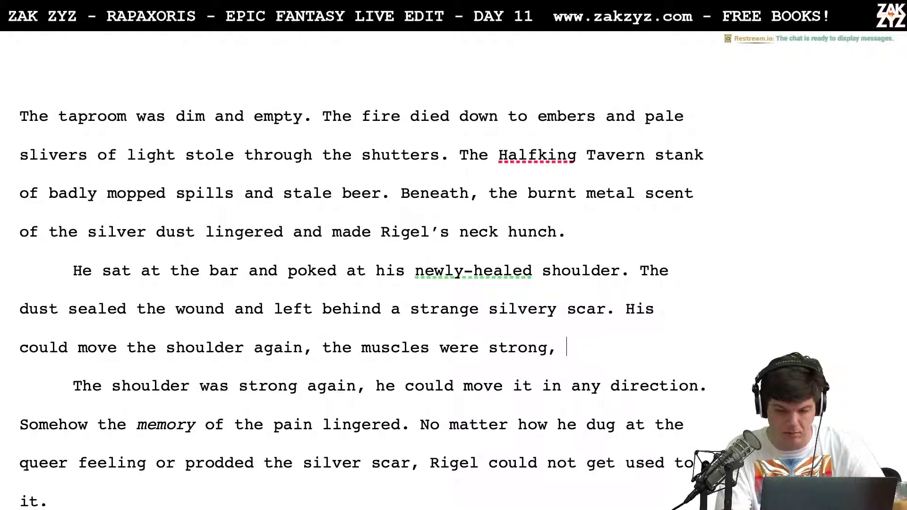
key(Return)
key(Return)
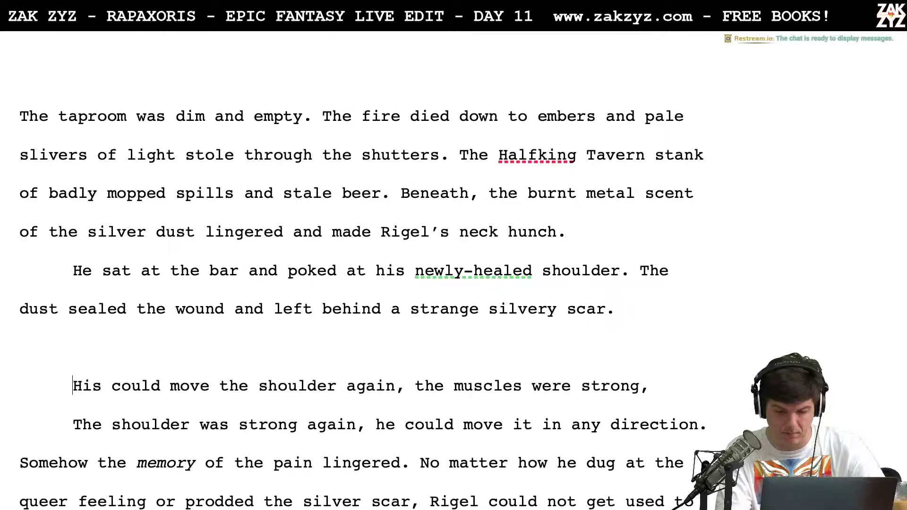
After the silvery scar sentence, write "He’d regained his full range of motion, and felt strong"
text(He'd regained)
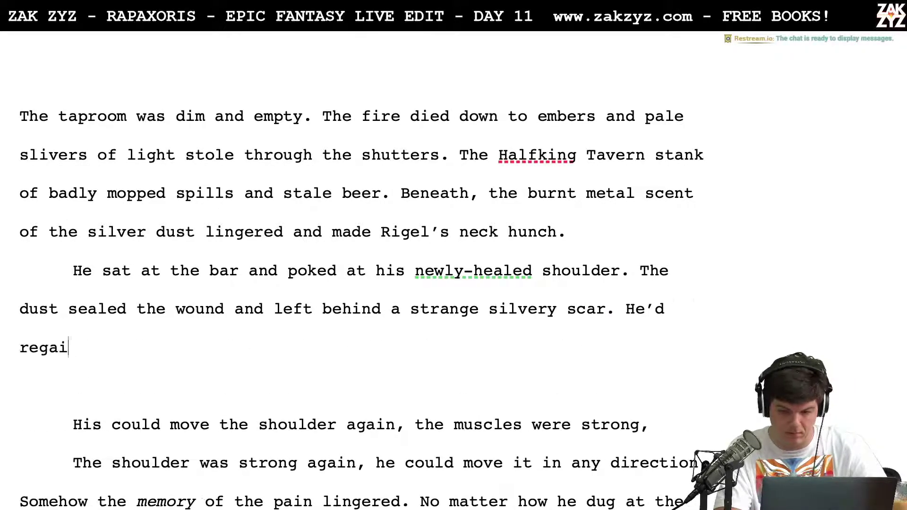
text( his full rang)
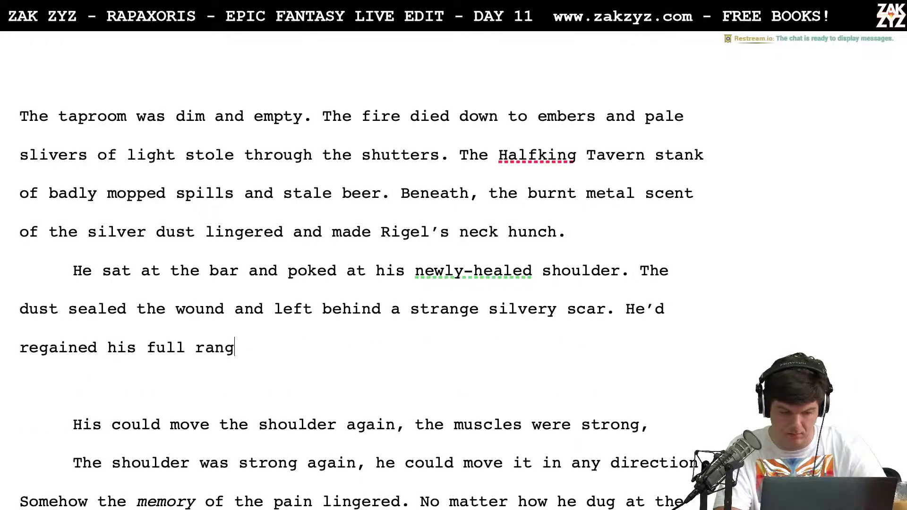
text(e of motion, an)
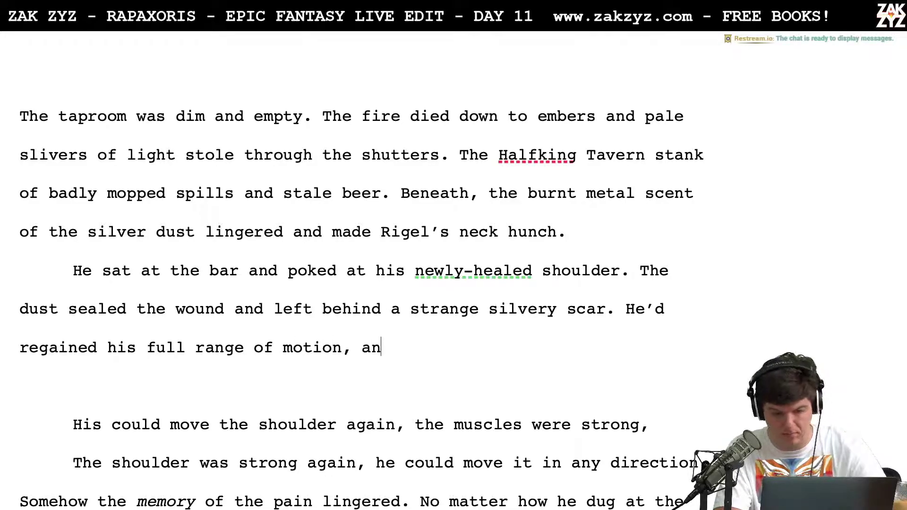
text(d felt strong)
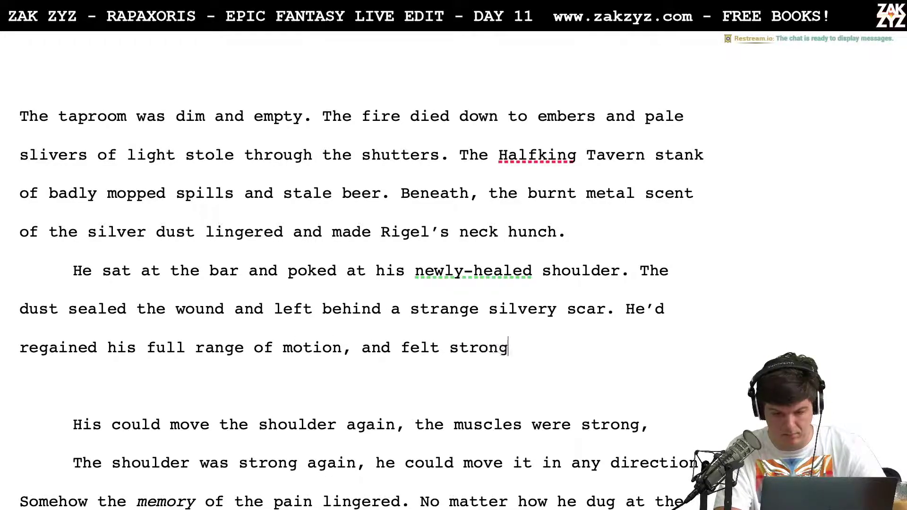
Extend the range of motion sentence with ", but it", trying "still hurt without" as its ending and deleting those words
text(, but the)
key(BackSpace)
key(BackSpace)
key(BackSpace)
key(BackSpace)
key(BackSpace)
text(it still hurt without)
key(BackSpace)
key(BackSpace)
key(BackSpace)
key(BackSpace)
key(BackSpace)
key(BackSpace)
key(BackSpace)
key(BackSpace)
key(BackSpace)
key(BackSpace)
key(BackSpace)
key(BackSpace)
key(BackSpace)
key(BackSpace)
key(BackSpace)
key(BackSpace)
key(BackSpace)
key(BackSpace)
key(BackSpace)
Finish the range of motion sentence with "ached queerly", discarding the attempted "in a" wording
text(ached in a)
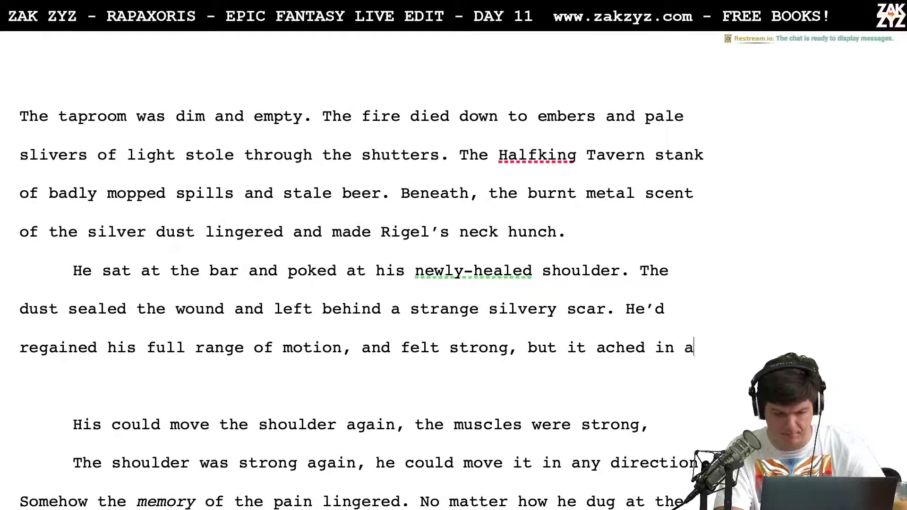
key(BackSpace)
key(BackSpace)
key(BackSpace)
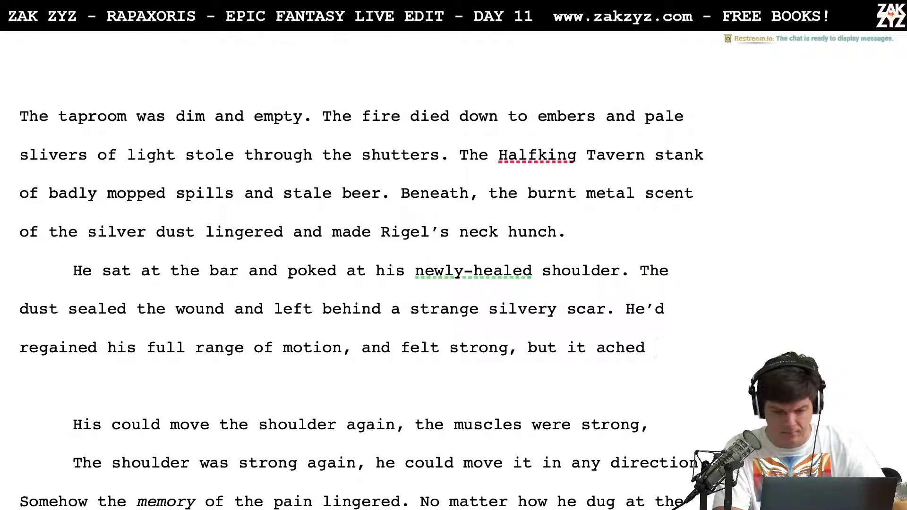
text(ind)
key(BackSpace)
key(BackSpace)
text(n a)
key(BackSpace)
key(BackSpace)
key(BackSpace)
key(BackSpace)
key(BackSpace)
key(BackSpace)
key(BackSpace)
key(BackSpace)
key(BackSpace)
text(hed queerly)
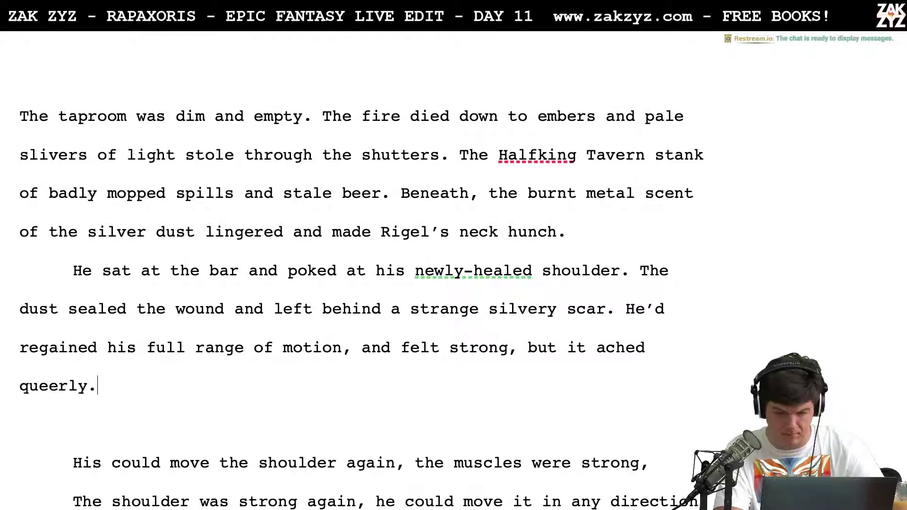
Try following "ached queerly" with the fragment "Not pain, but the memory"
text(. Not pain, but the memory)
key(BackSpace)
key(BackSpace)
key(BackSpace)
key(BackSpace)
key(BackSpace)
key(BackSpace)
key(BackSpace)
key(BackSpace)
key(BackSpace)
key(BackSpace)
key(BackSpace)
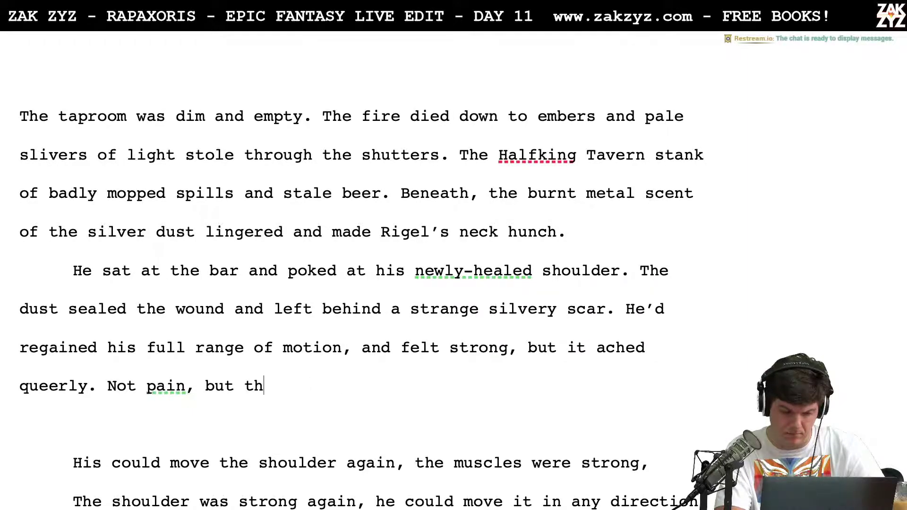
key(BackSpace)
key(BackSpace)
key(BackSpace)
key(BackSpace)
key(BackSpace)
key(BackSpace)
key(BackSpace)
key(BackSpace)
key(BackSpace)
key(BackSpace)
key(BackSpace)
key(BackSpace)
key(BackSpace)
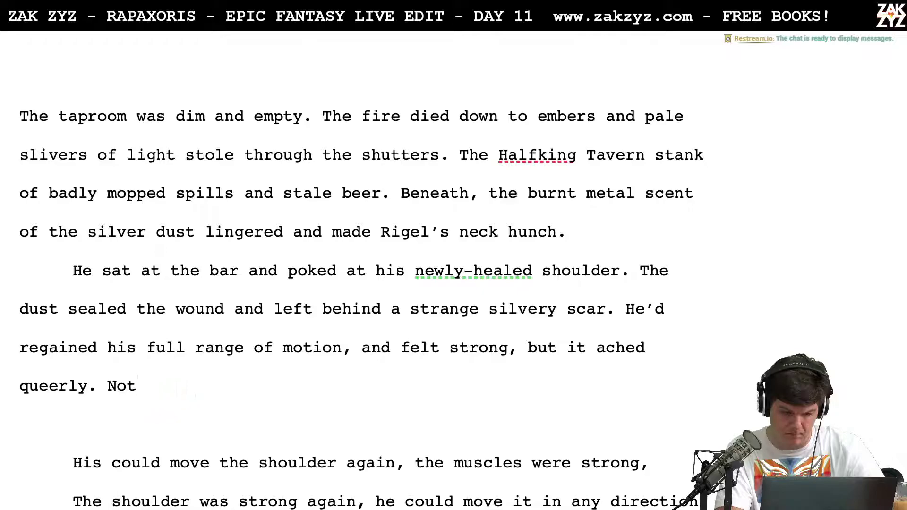
text(R)
text(Reme)
key(BackSpace)
key(BackSpace)
key(BackSpace)
key(BackSpace)
key(BackSpace)
key(BackSpace)
Try continuing "ached queerly" with a comma and "a pain that was remembered"
text(, )
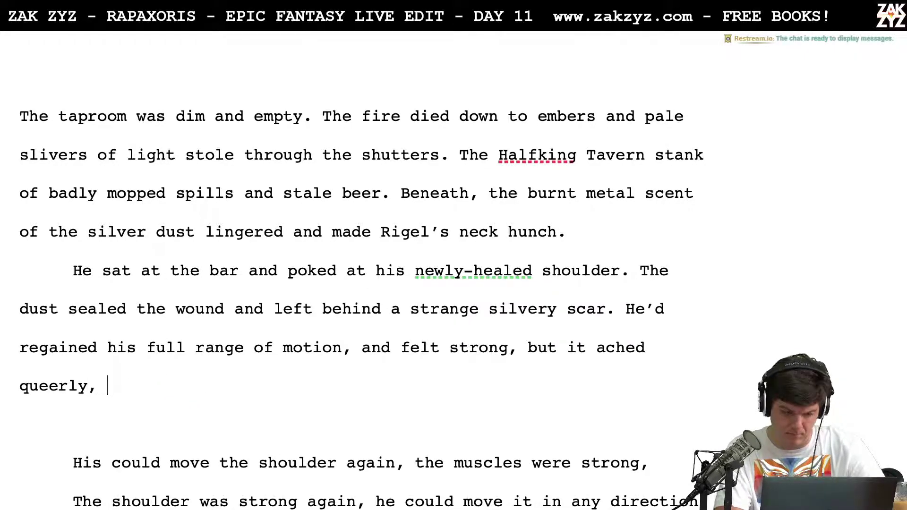
text(a)
key(BackSpace)
text(re)
key(BackSpace)
key(BackSpace)
text(w)
key(BackSpace)
text(a pain that was ri)
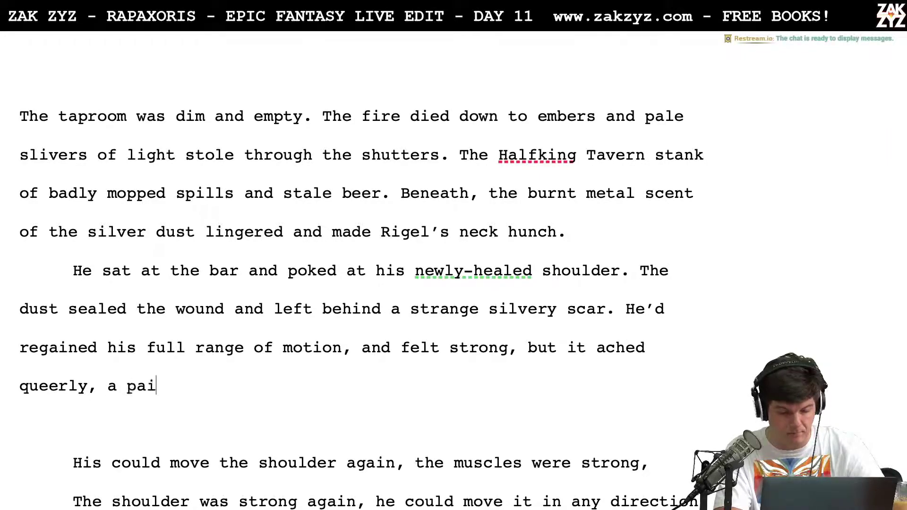
key(BackSpace)
text(emembere)
key(BackSpace)
key(BackSpace)
key(BackSpace)
key(BackSpace)
key(BackSpace)
key(BackSpace)
key(BackSpace)
key(BackSpace)
key(BackSpace)
key(BackSpace)
key(BackSpace)
key(BackSpace)
key(BackSpace)
key(BackSpace)
key(BackSpace)
key(BackSpace)
key(BackSpace)
key(BackSpace)
key(BackSpace)
key(BackSpace)
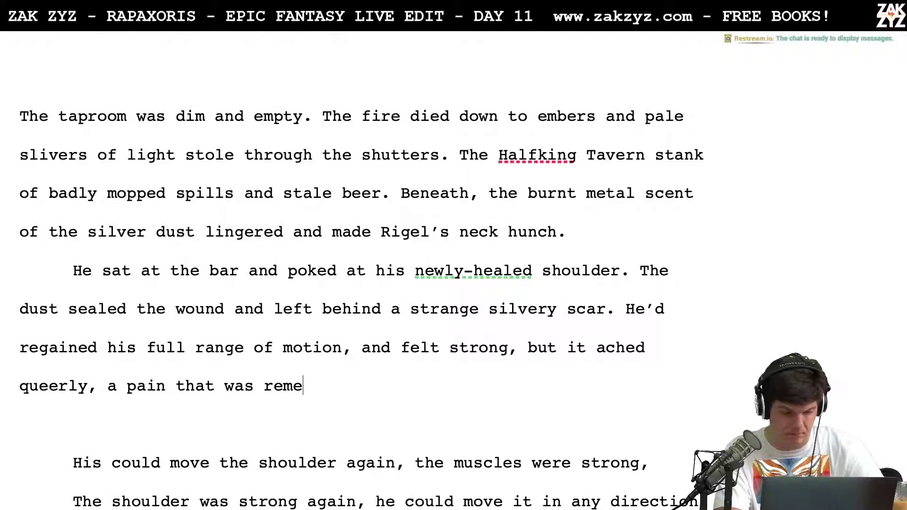
key(BackSpace)
key(BackSpace)
key(BackSpace)
key(BackSpace)
key(BackSpace)
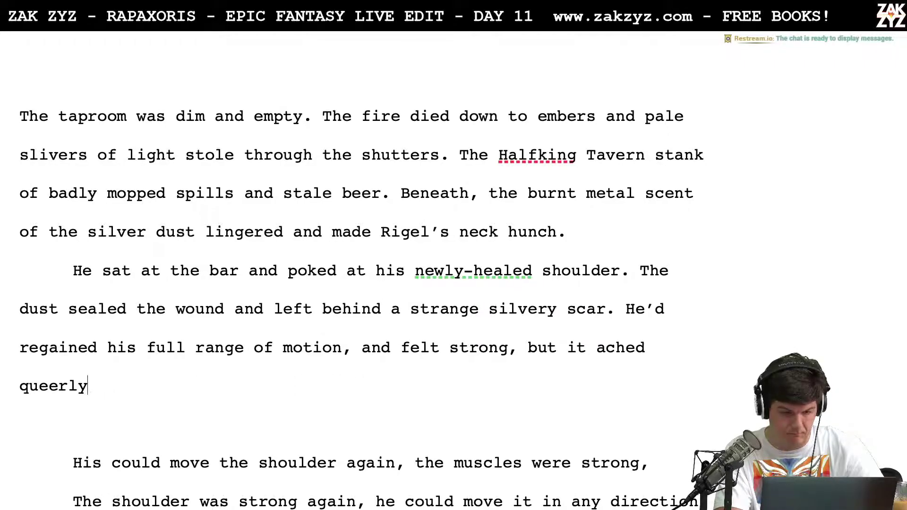
Break the range of motion sentence after "motion," and move "and felt strong, but it ached queerly" two lines down
click(351, 352)
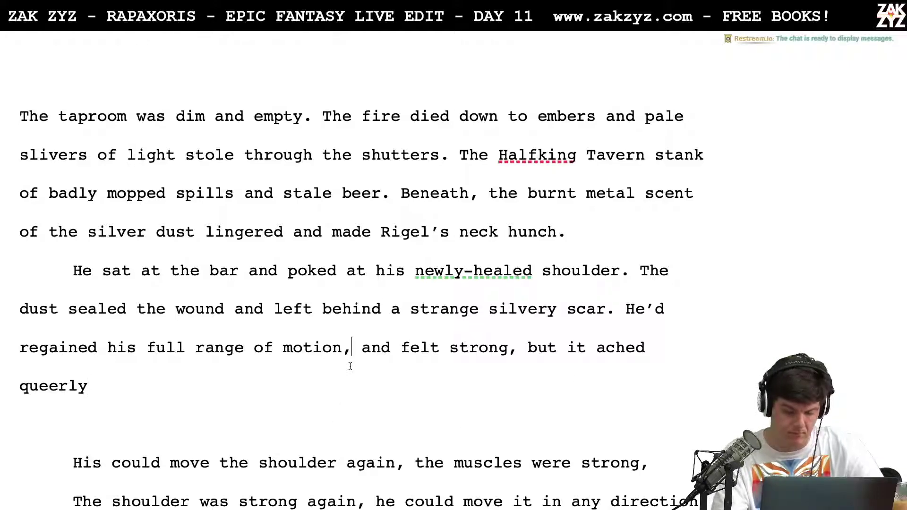
key(Return)
key(Return)
key(Up)
click(352, 348)
Continue the sentence after "motion," with "but there was a queer ache remaining, the memory of pain."
text(but a)
key(BackSpace)
key(BackSpace)
text(there was a )
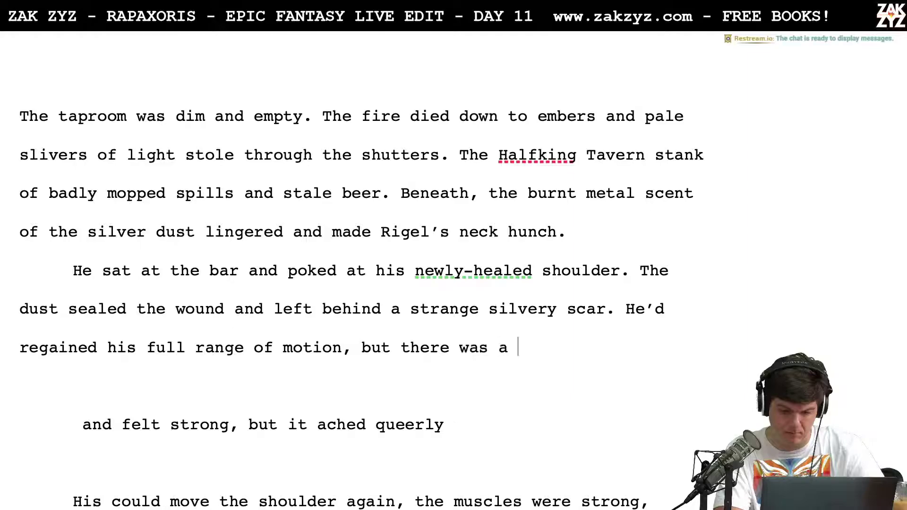
text(queer ache reme)
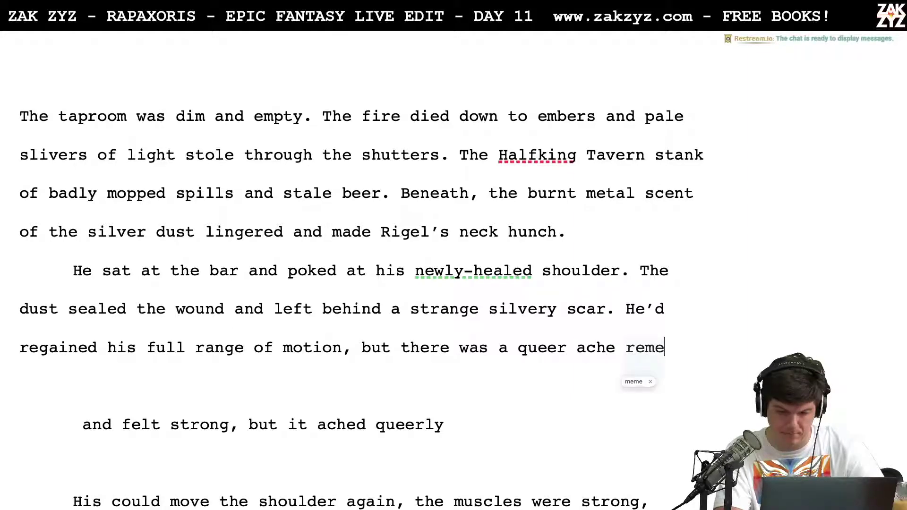
key(BackSpace)
text(aining, )
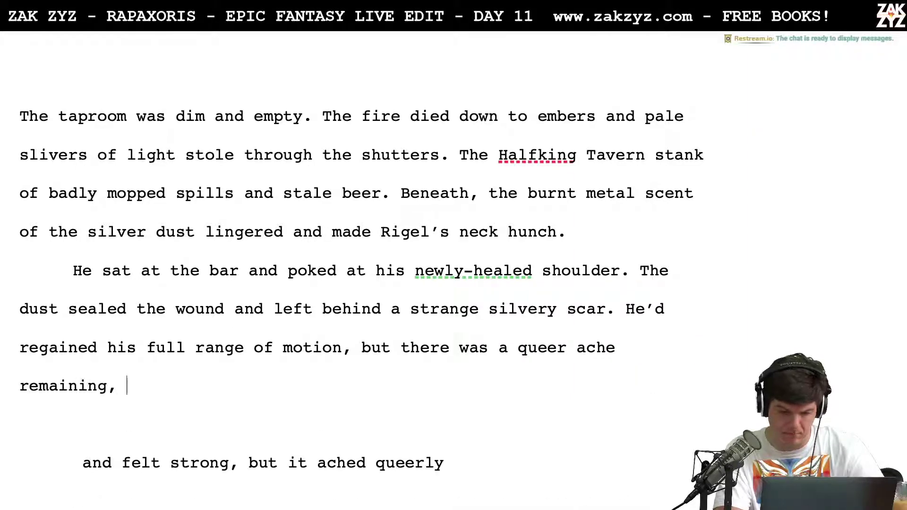
text(the memory of )
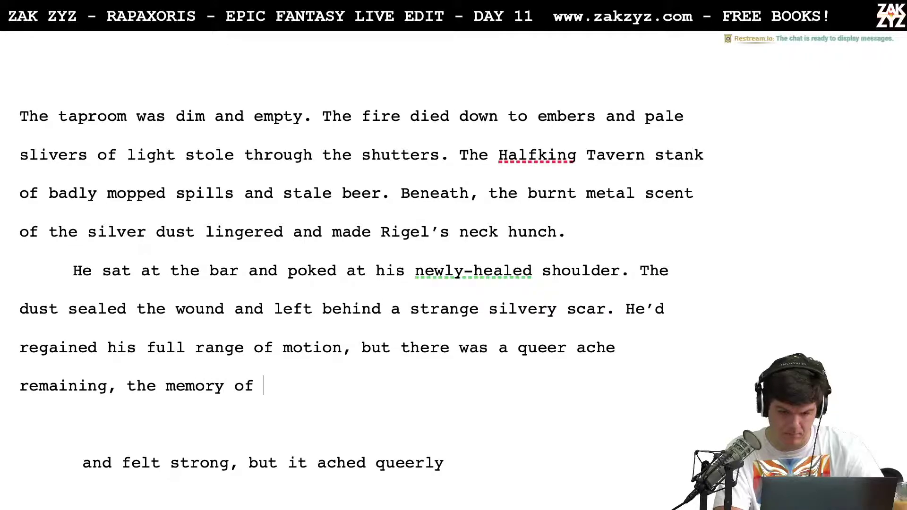
text(pain.)
Delete the leftover drafts from "and felt strong, but it ached queerly" through "the pain lingered.", joining "No matter how he dug" to "memory of pain."
key(shift+Down)
key(shift+Down)
key(shift+Down)
key(shift+Down)
key(shift+Down)
key(shift+Down)
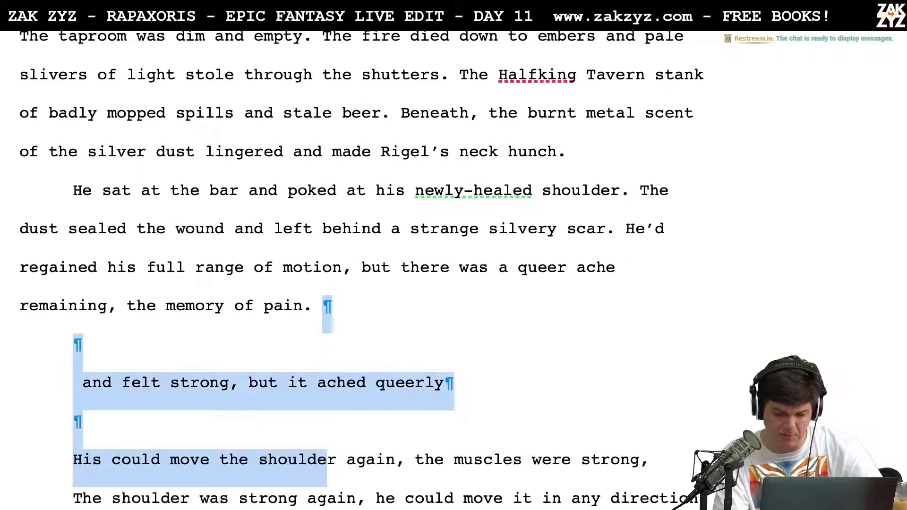
key(shift+Up)
key(shift+Up)
key(shift+Right)
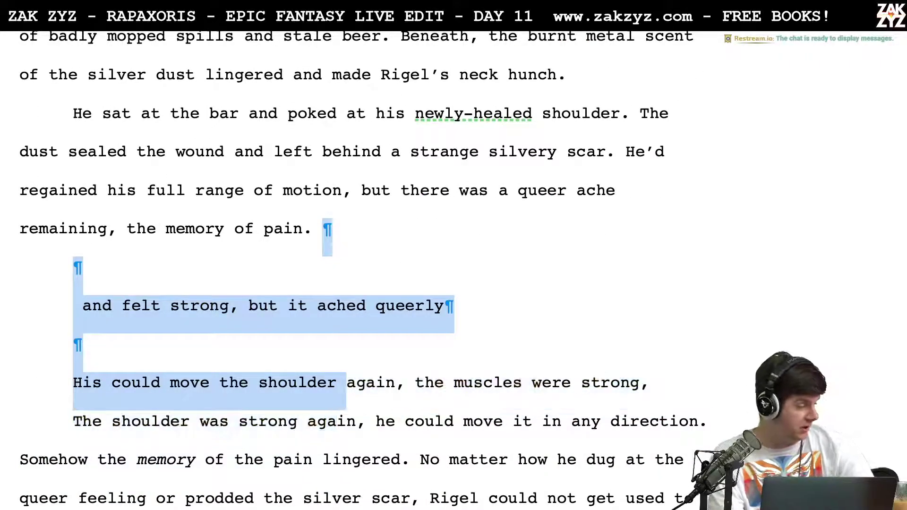
key(shift+Up)
key(shift+Down)
key(shift+Down)
key(shift+Up)
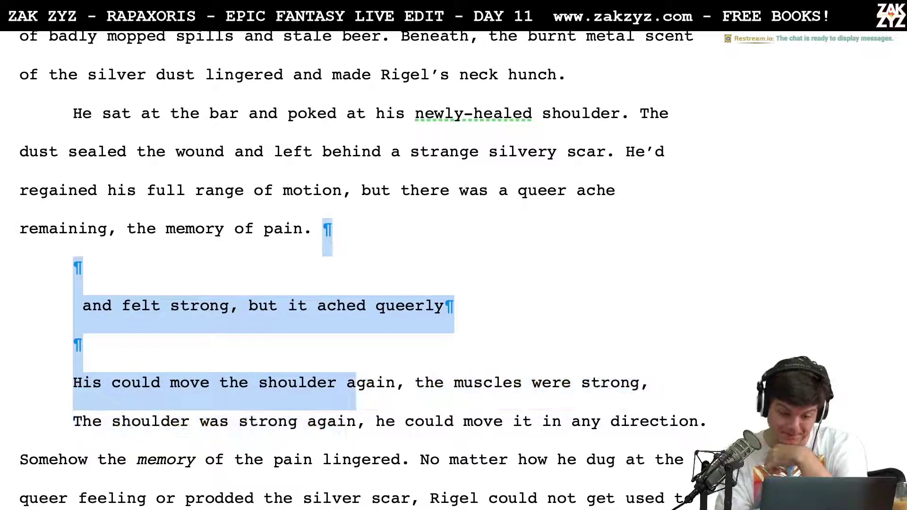
key(shift+Right)
key(shift+Right)
key(shift+Right)
key(shift+Right)
key(shift+Right)
key(shift+Right)
key(shift+Right)
key(shift+Right)
key(shift+Right)
key(shift+Right)
key(shift+Right)
key(shift+Right)
key(shift+Right)
key(shift+Right)
key(shift+Right)
key(shift+Right)
key(shift+Right)
key(shift+Right)
key(shift+Right)
key(shift+Right)
key(shift+Right)
key(shift+Right)
key(shift+Right)
key(shift+Right)
key(shift+Right)
key(shift+Right)
key(shift+Right)
key(shift+Right)
key(shift+Right)
key(shift+Right)
key(shift+Right)
key(shift+Right)
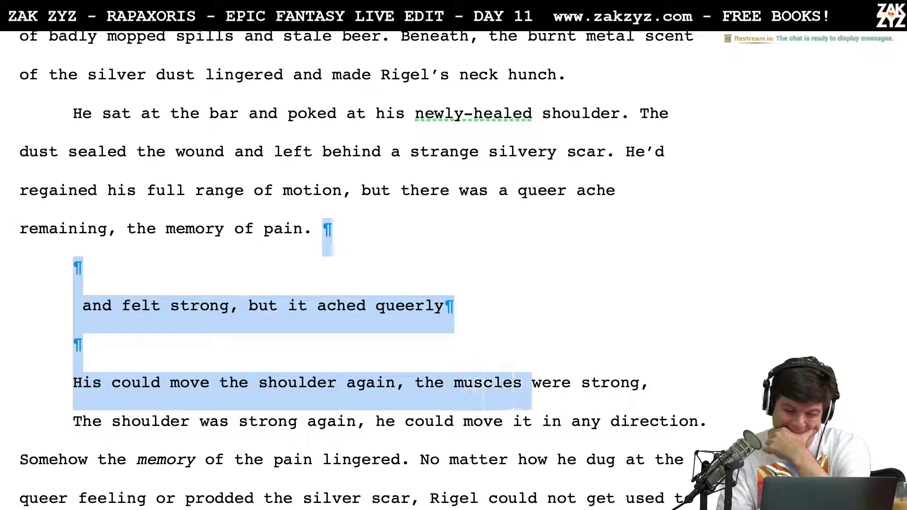
key(shift+Down)
key(shift+Right)
key(shift+Right)
key(shift+Right)
key(shift+Right)
key(shift+Right)
key(shift+Right)
key(shift+Right)
key(shift+Right)
key(shift+Right)
key(shift+Right)
key(shift+Right)
key(shift+Right)
key(shift+Right)
key(shift+Right)
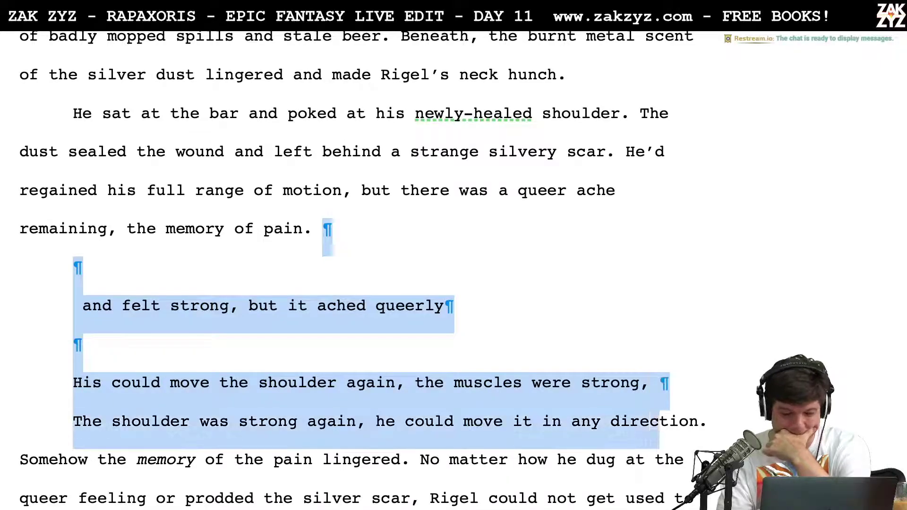
key(shift+Right)
key(shift+Right)
key(shift+Right)
key(shift+Right)
key(shift+Right)
key(shift+Right)
key(shift+Right)
key(shift+Right)
key(shift+Right)
key(shift+Right)
key(shift+Right)
key(shift+Right)
key(shift+Right)
key(shift+Right)
key(shift+Right)
key(shift+Right)
key(shift+Right)
key(shift+Right)
key(shift+Right)
key(shift+Right)
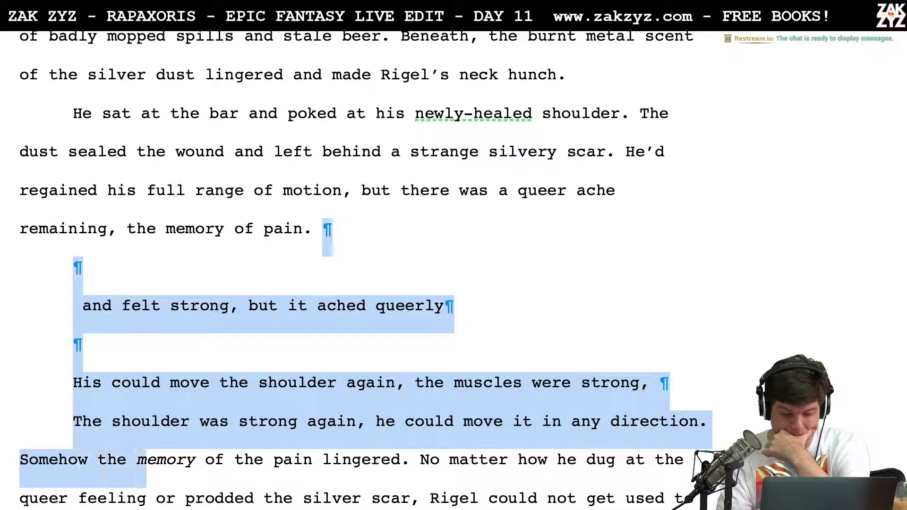
key(shift+Right)
key(shift+Right)
key(shift+Right)
key(shift+Right)
key(shift+Right)
key(shift+Right)
key(shift+Right)
key(shift+Right)
key(shift+Right)
key(shift+Right)
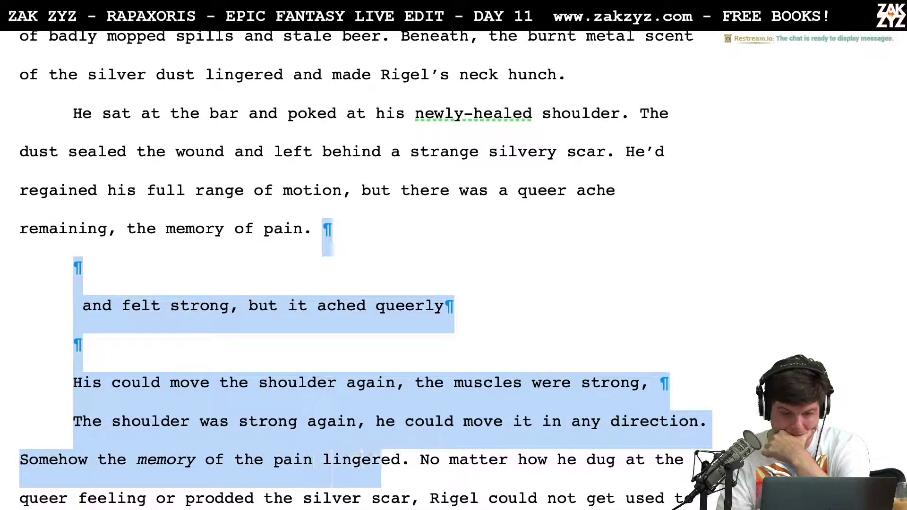
key(BackSpace)
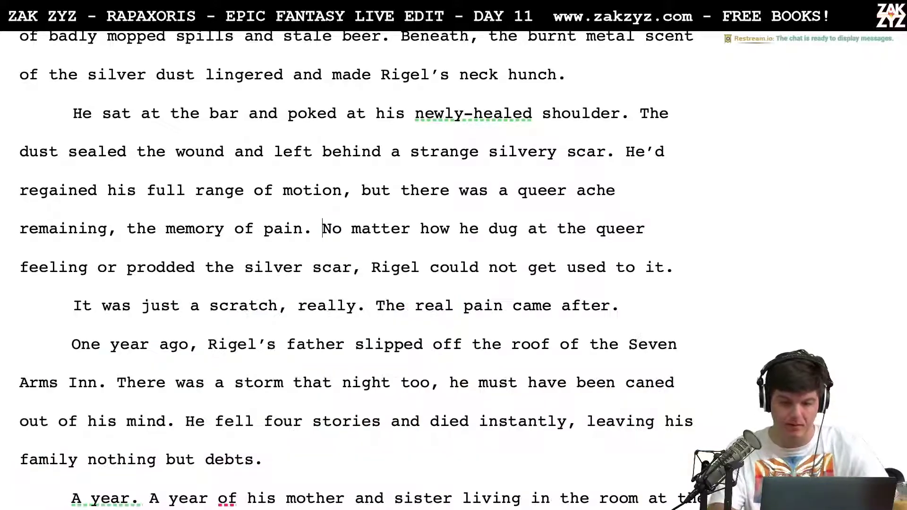
Replace "a queer" with "strange" before "ache remaining" in the range of motion sentence
click(497, 198)
key(Right)
key(Right)
key(Right)
key(Right)
key(Right)
key(Right)
key(Right)
key(Left)
key(Right)
key(Left)
key(BackSpace)
key(BackSpace)
key(BackSpace)
key(BackSpace)
key(BackSpace)
key(BackSpace)
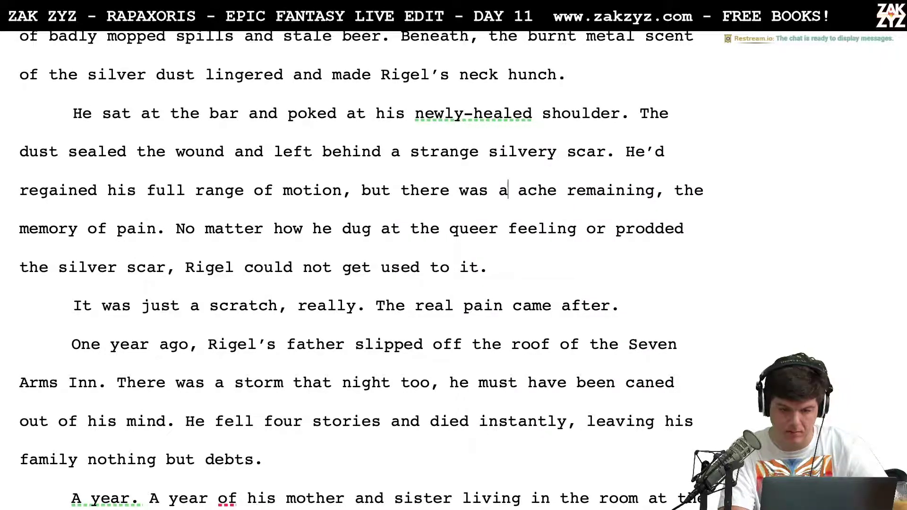
key(BackSpace)
text(strange)
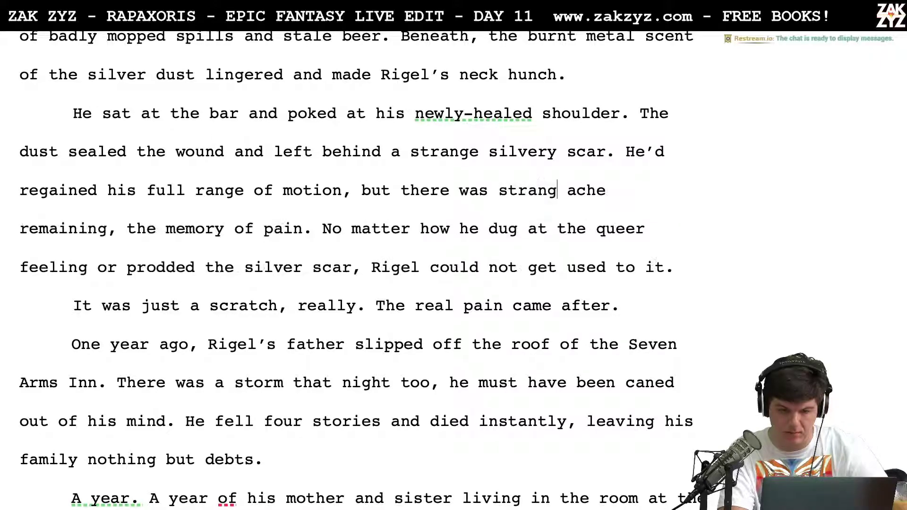
key(BackSpace)
Reword "strange ache" as "strange, aimless ache." so the sentence ends before "remaining"
click(606, 190)
text(,)
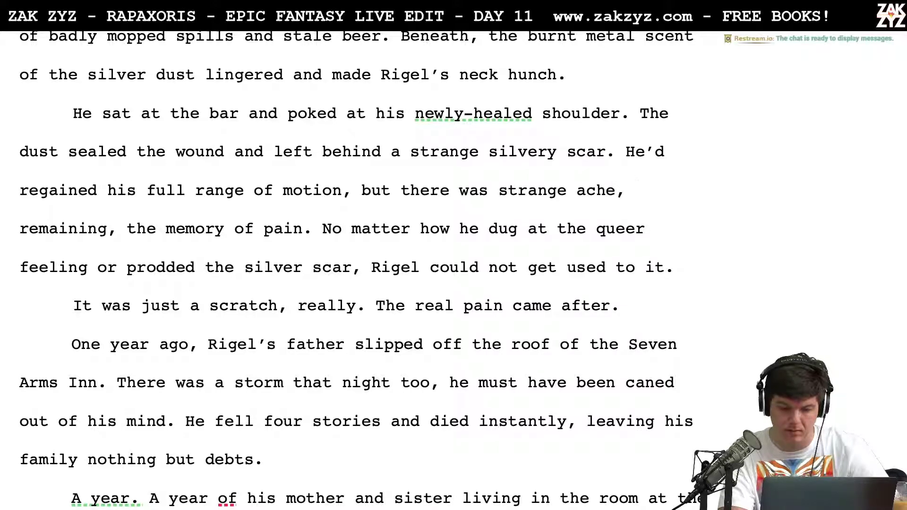
text( rema)
key(BackSpace)
key(BackSpace)
key(BackSpace)
key(BackSpace)
key(BackSpace)
key(BackSpace)
key(BackSpace)
key(BackSpace)
text(, )
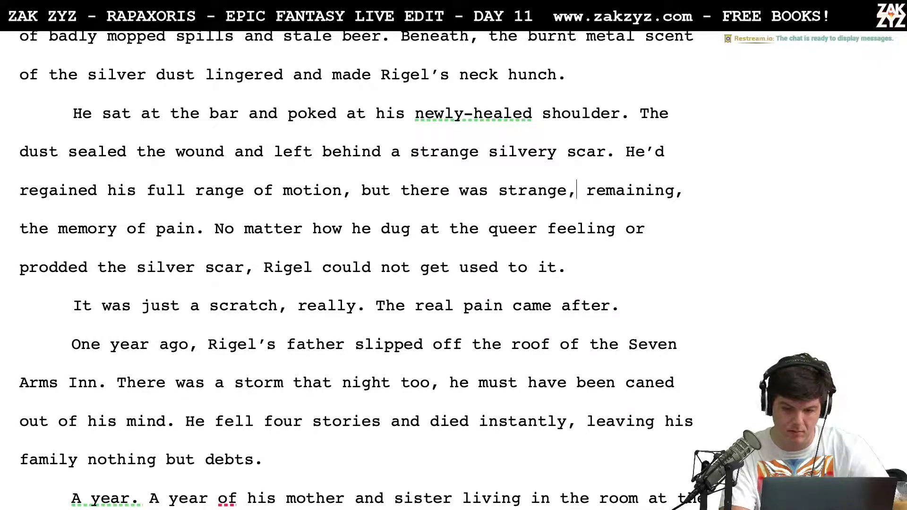
text(aisles)
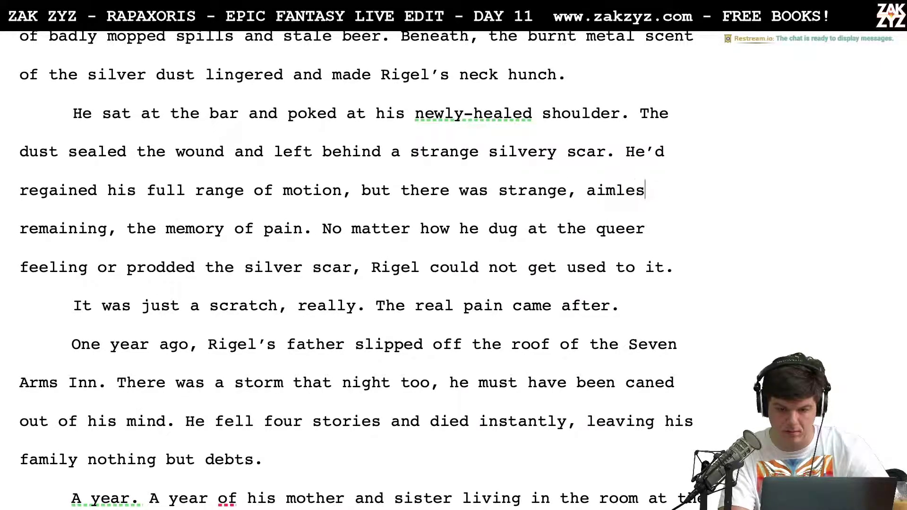
text(s ache.)
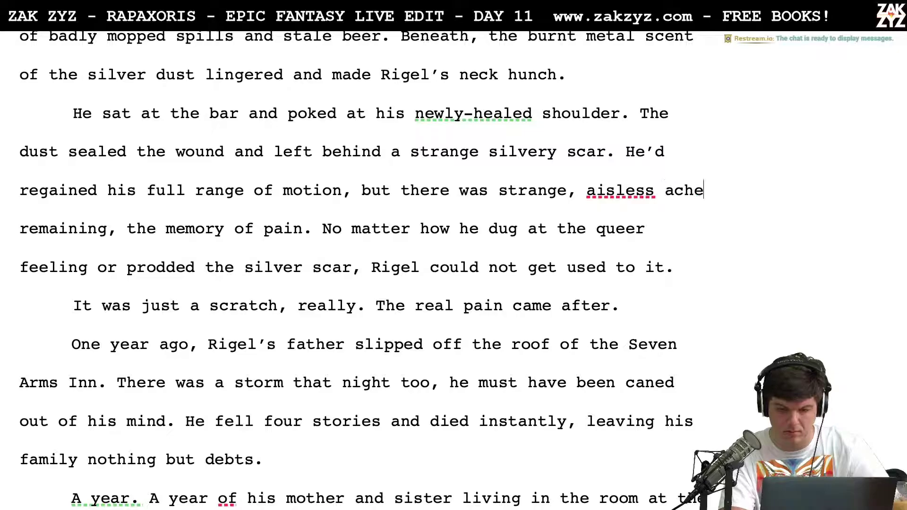
click(30, 229)
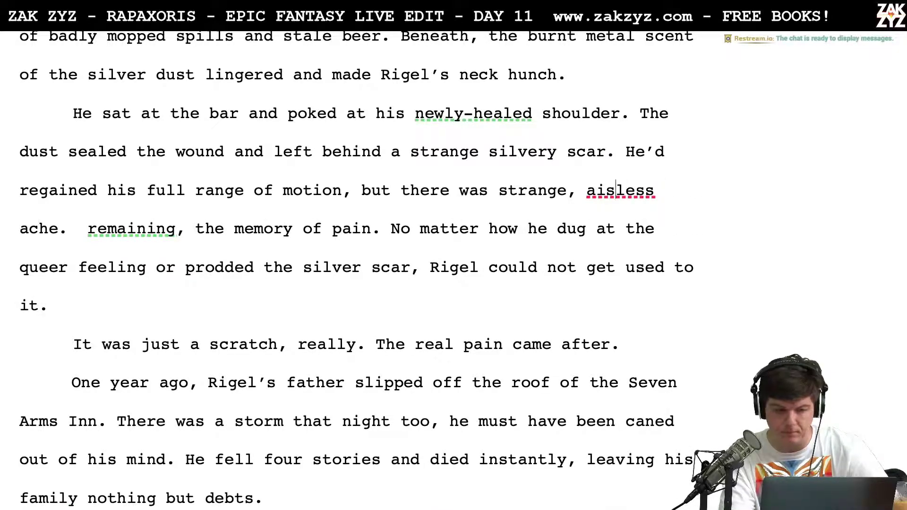
key(BackSpace)
text(m)
Move the text from "remaining" onward two lines down and write "The memory of pain refused to fade." after "ache."
key(Right)
key(Right)
key(Right)
key(Right)
key(Right)
key(Right)
key(Right)
key(Return)
key(Return)
key(Up)
key(Up)
text(The memory of )
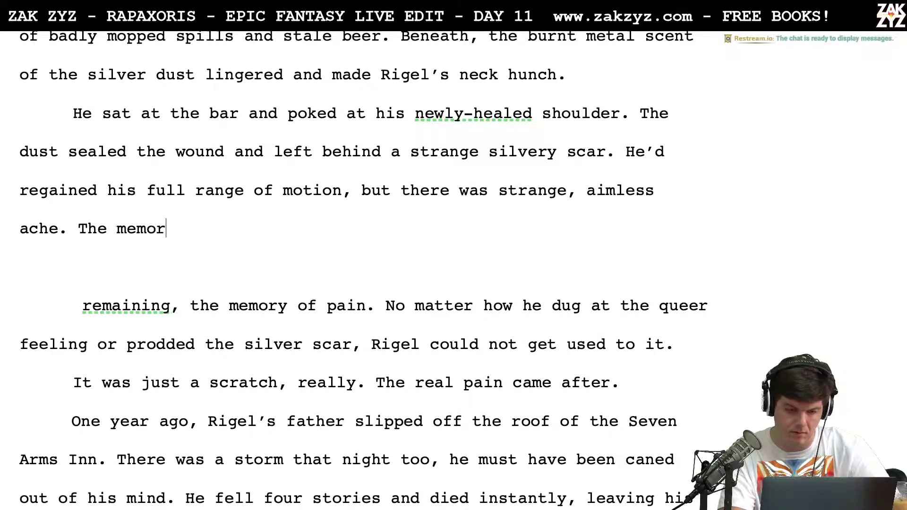
text(pain ref)
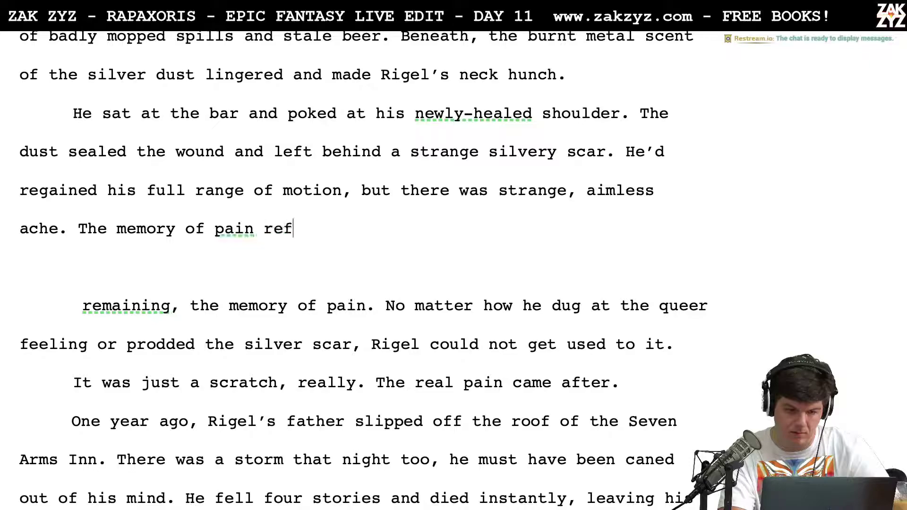
text(used to fade.)
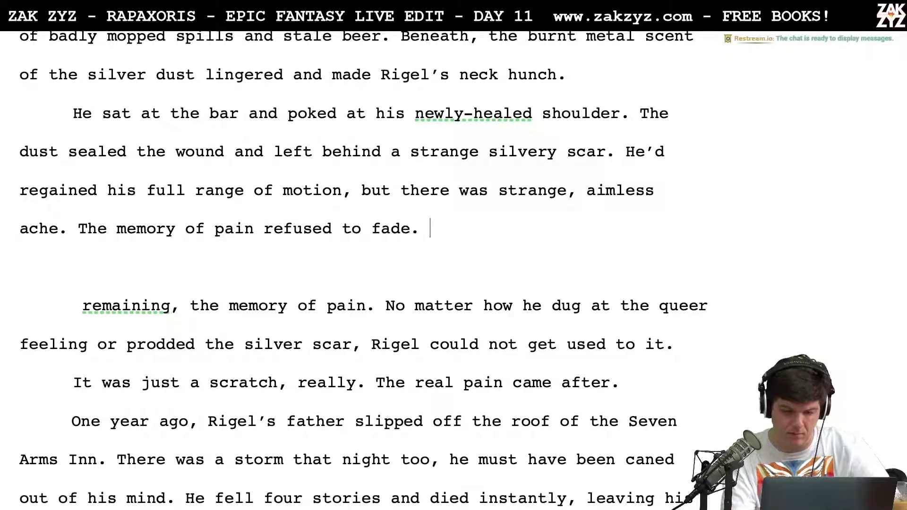
Delete the line breaks and the leftover "remaining, the memory of pain." so "No matter how he dug" follows "refused to fade."
key(shift+Down)
key(shift+Down)
key(shift+Left)
key(shift+Left)
key(shift+Left)
key(shift+Left)
key(shift+Left)
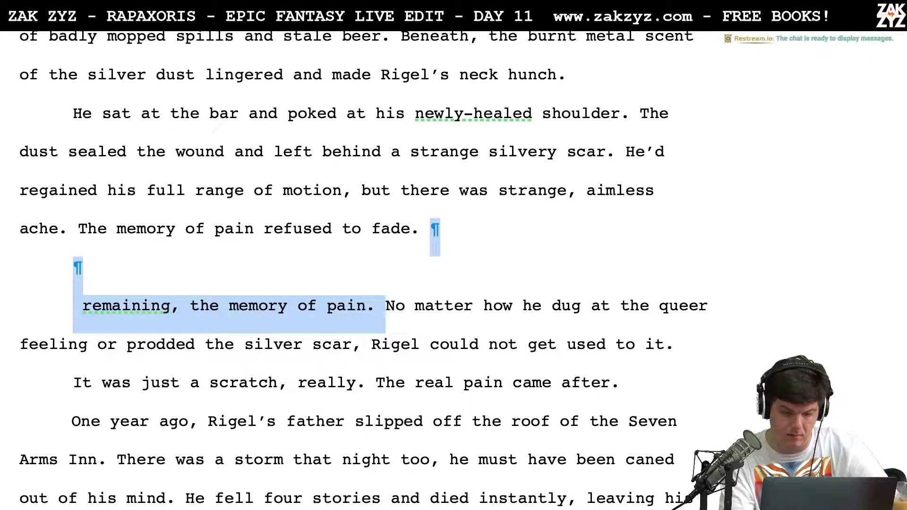
key(BackSpace)
Remove "of pain" from the sentence "The memory of pain refused to fade."
key(ctrl+Left)
key(ctrl+Left)
key(BackSpace)
key(BackSpace)
key(BackSpace)
key(BackSpace)
key(BackSpace)
key(BackSpace)
key(BackSpace)
key(BackSpace)
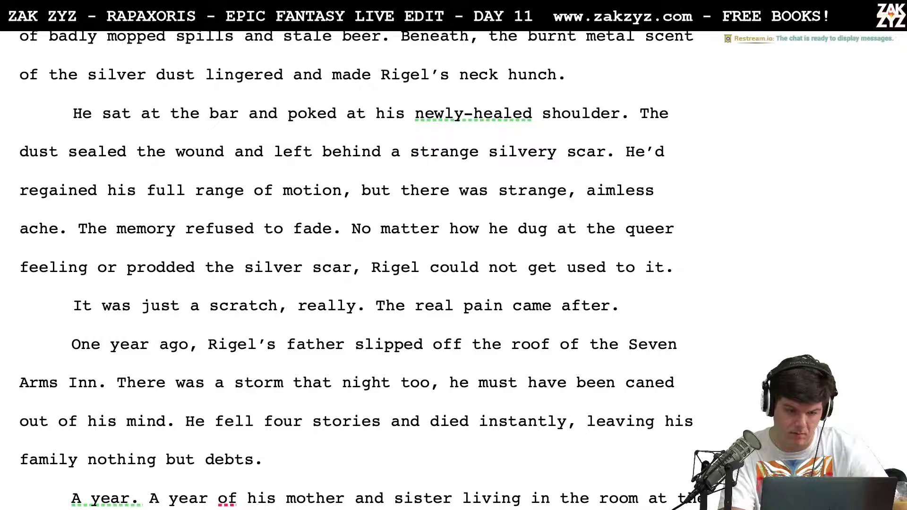
Replace "The dust sealed the" before "wound" with "Fish's silver dust had sealed his"
scroll(356, 271, down, 1)
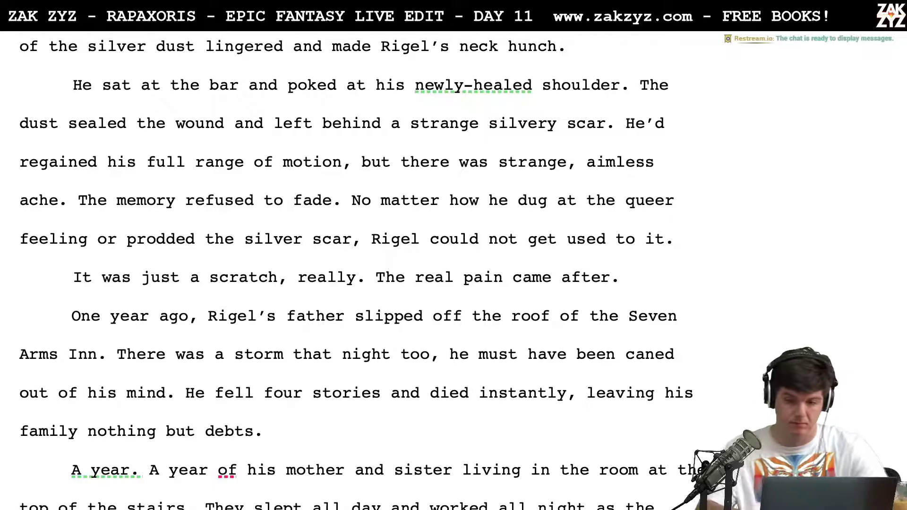
click(20, 123)
key(Left)
key(Left)
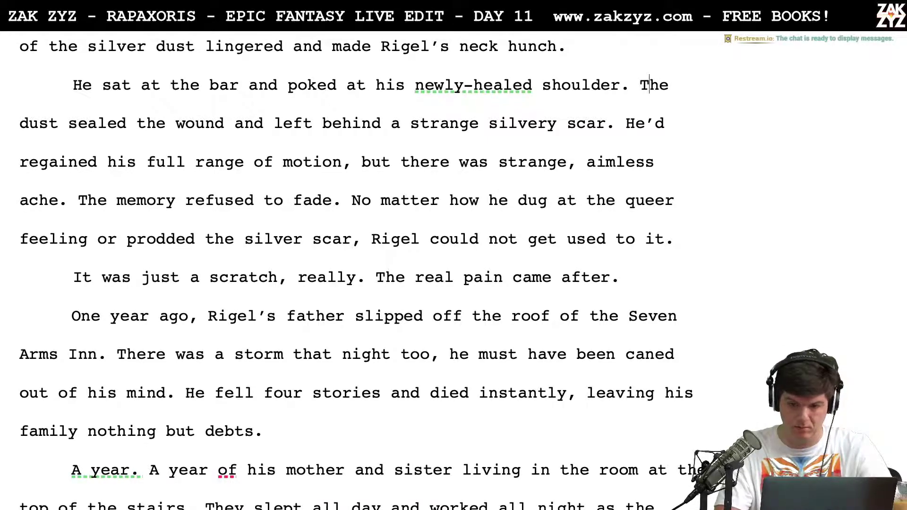
text(Fish's silve)
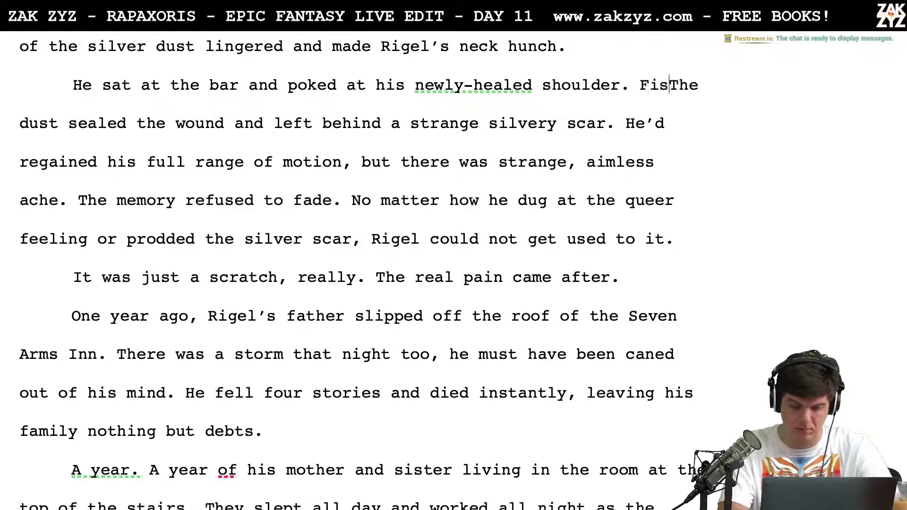
text(r dust had se)
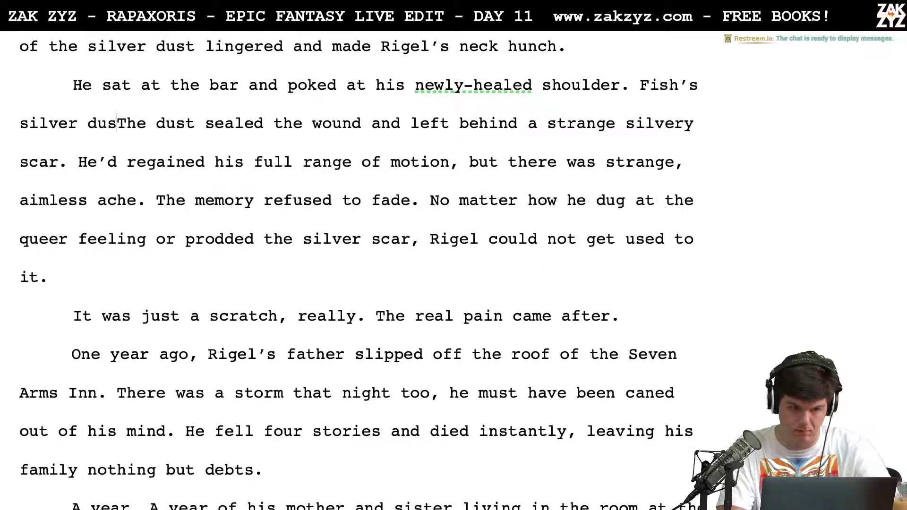
text(aled)
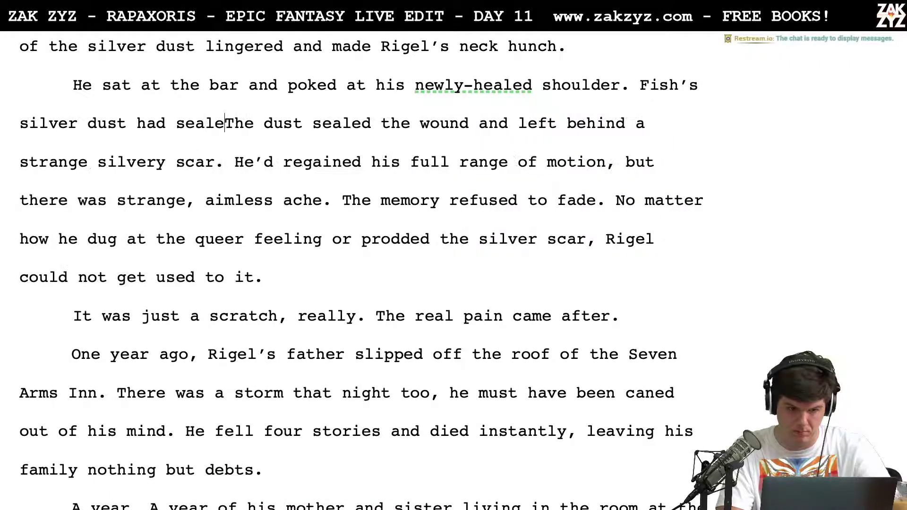
key(shift+Right)
key(shift+Right)
key(shift+Right)
key(shift+Right)
key(shift+Right)
key(shift+Right)
key(shift+Right)
key(shift+Right)
key(shift+Right)
key(shift+Right)
key(shift+Right)
key(shift+Right)
key(shift+Right)
key(shift+Right)
key(shift+Right)
key(shift+Right)
key(shift+Right)
key(shift+Right)
key(shift+Right)
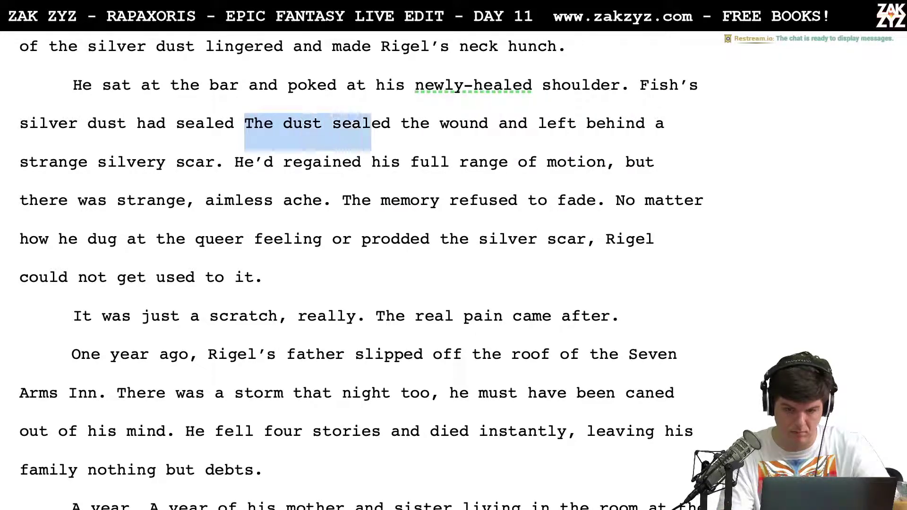
text(his)
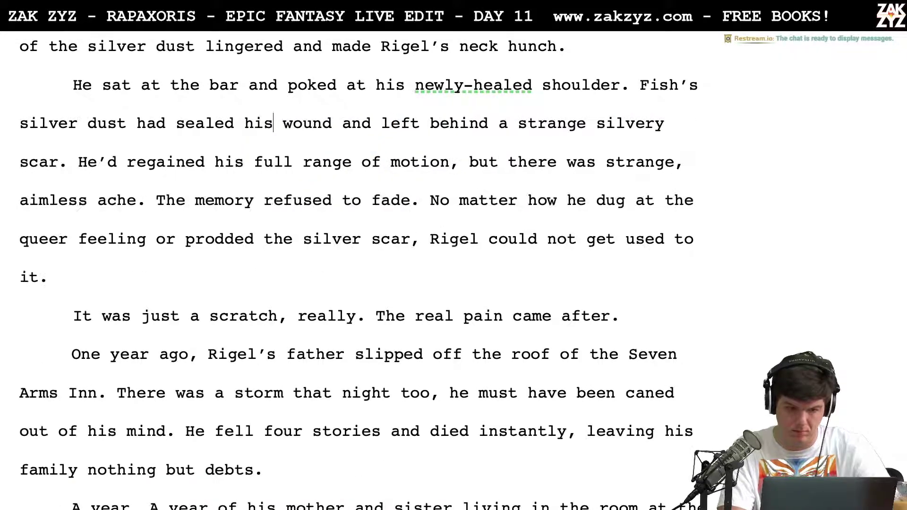
Replace "Fish's silver" with "Silver" at the start of the sentence about the dust sealing his wound
key(Left)
key(Left)
key(Left)
key(Left)
key(Left)
key(Left)
key(Left)
key(Left)
key(Left)
key(Left)
key(Left)
key(Left)
key(Left)
key(Left)
key(Left)
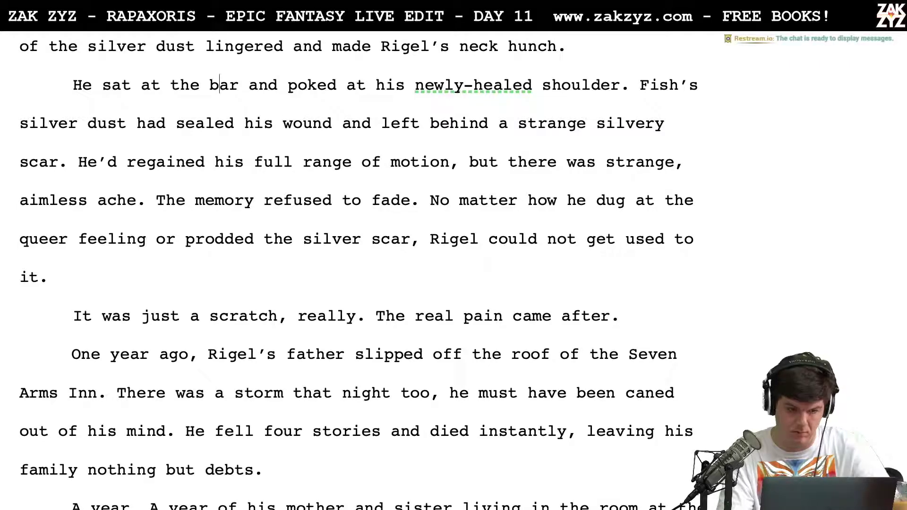
key(Down)
key(Left)
key(Left)
key(Left)
key(Left)
key(Left)
key(Left)
key(Left)
key(Left)
key(Left)
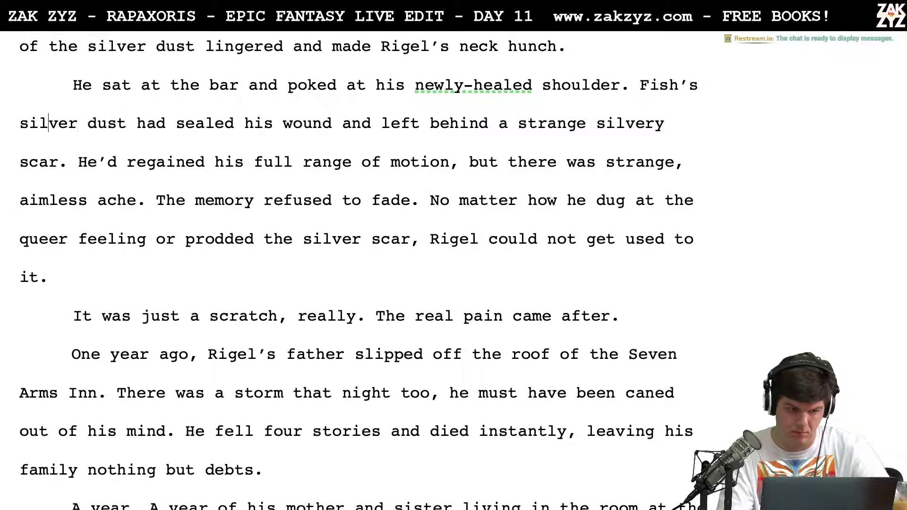
key(BackSpace)
key(BackSpace)
key(BackSpace)
key(BackSpace)
key(BackSpace)
key(BackSpace)
key(BackSpace)
key(BackSpace)
text(Silver)
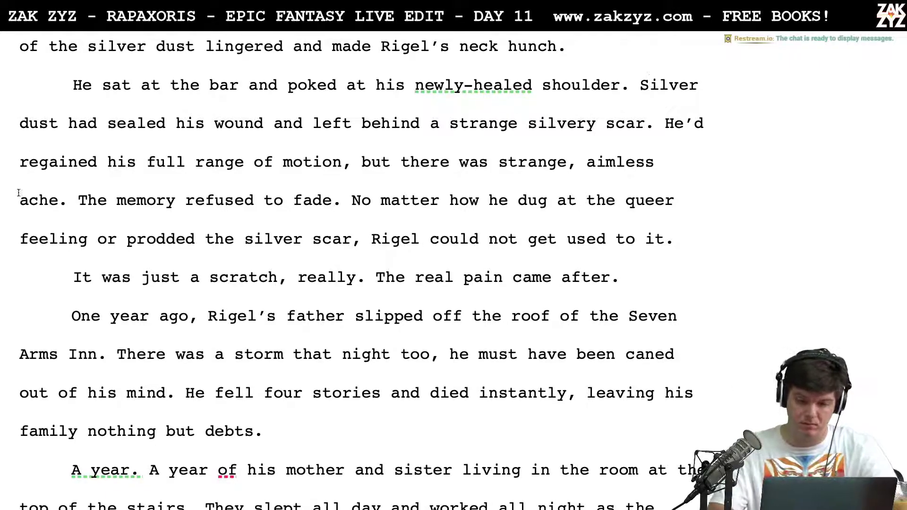
Insert "a" before "strange, aimless" and add "refused to fade." after "ache" in the range of motion sentence
click(422, 162)
click(494, 162)
text(a)
key(Right)
key(Right)
key(Right)
key(Right)
key(Right)
key(Right)
key(Right)
key(Right)
key(Right)
key(Right)
text(refused to f)
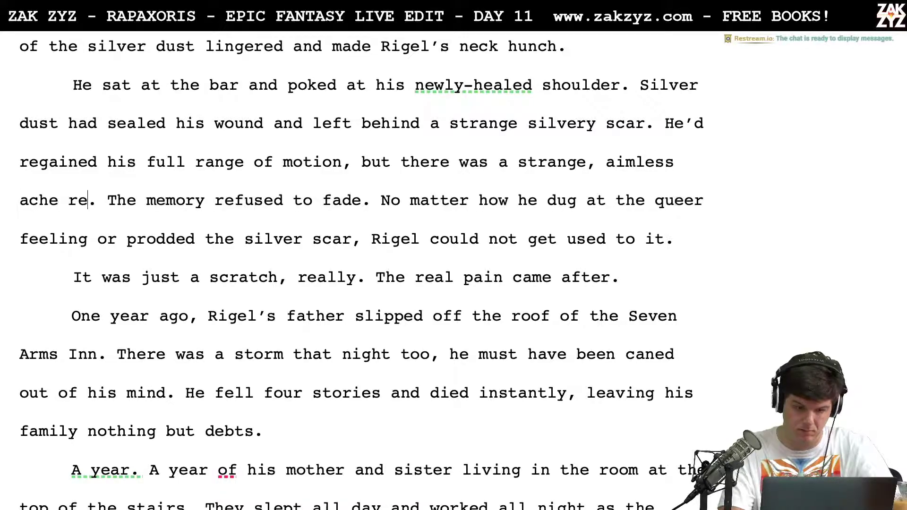
text(ade.)
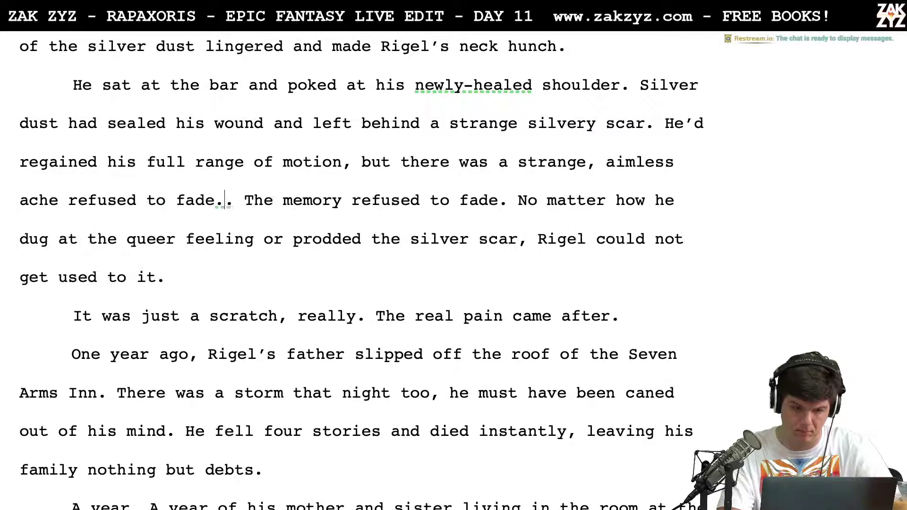
Delete the extra period and the redundant sentence "The memory refused to fade." before "No matter how he dug"
key(shift+Right)
key(shift+Right)
key(shift+Right)
key(shift+Right)
key(shift+Right)
key(shift+Right)
key(shift+Right)
key(shift+Right)
key(shift+Right)
key(shift+Right)
key(shift+Right)
key(shift+Right)
key(shift+Right)
key(shift+Right)
key(shift+Right)
key(shift+Right)
key(shift+Right)
key(shift+Right)
key(shift+Right)
key(shift+Right)
key(shift+Right)
key(shift+Right)
key(shift+Right)
key(shift+Right)
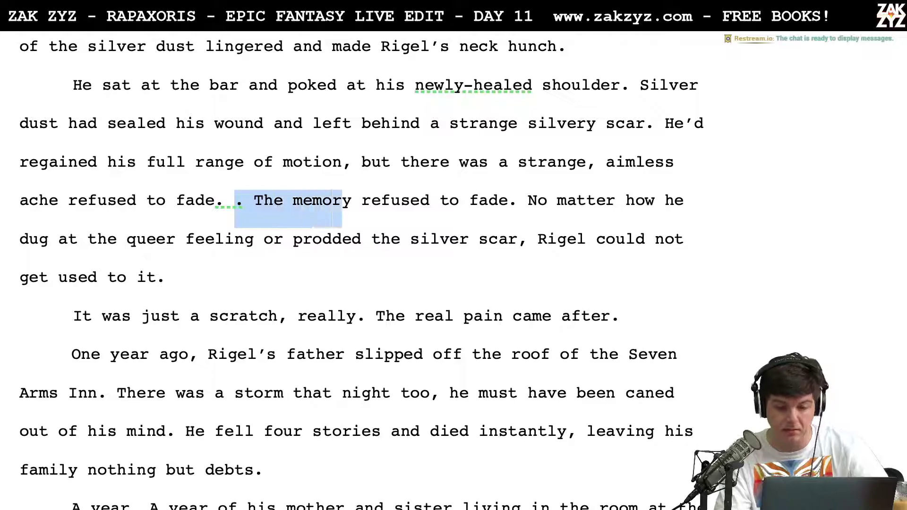
key(shift+Right)
key(shift+Right)
key(shift+Right)
key(shift+Right)
key(BackSpace)
End the sentence "It was just a scratch" with a period and delete "really." after it
click(229, 278)
key(Down)
key(Down)
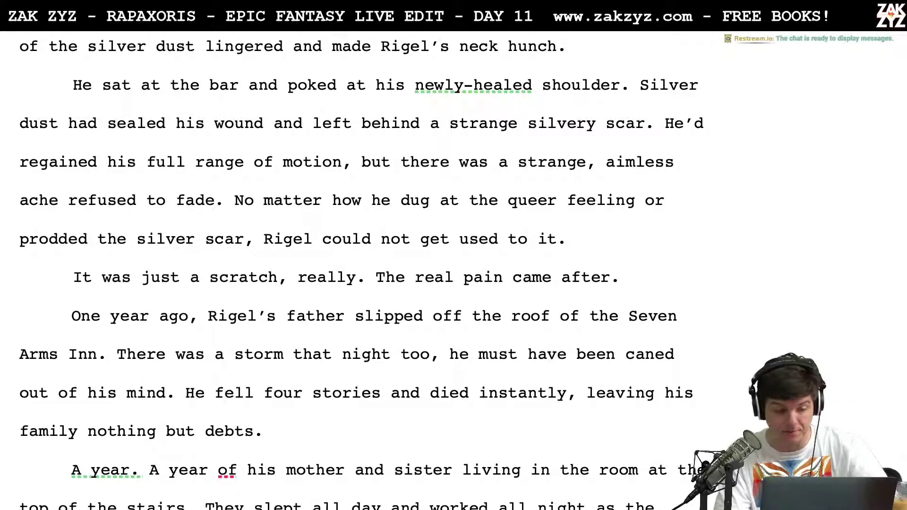
key(Up)
key(Up)
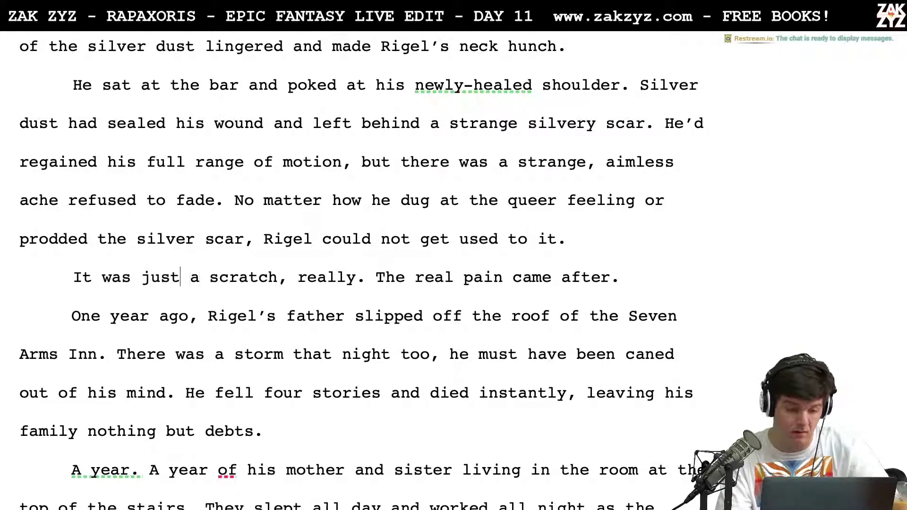
key(Left)
key(Left)
key(Left)
key(Left)
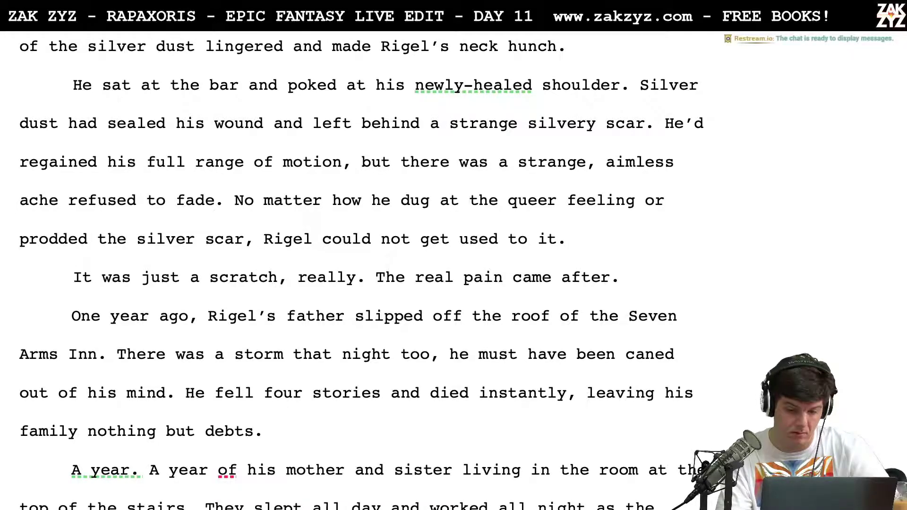
key(shift+Down)
key(shift+Up)
key(ctrl+shift+Right)
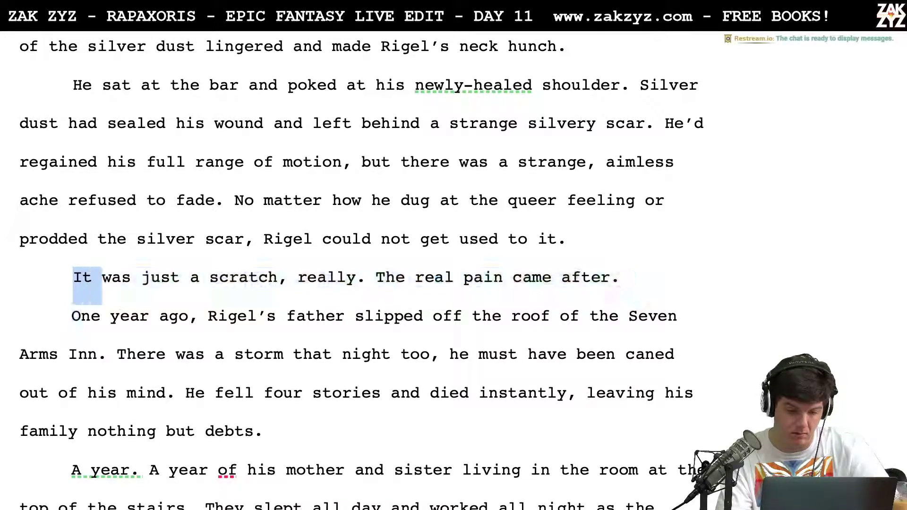
click(296, 277)
key(Left)
key(BackSpace)
text(.)
key(shift+Right)
key(shift+Right)
key(shift+Right)
key(shift+Right)
key(shift+Right)
key(shift+Right)
key(shift+Right)
key(shift+Right)
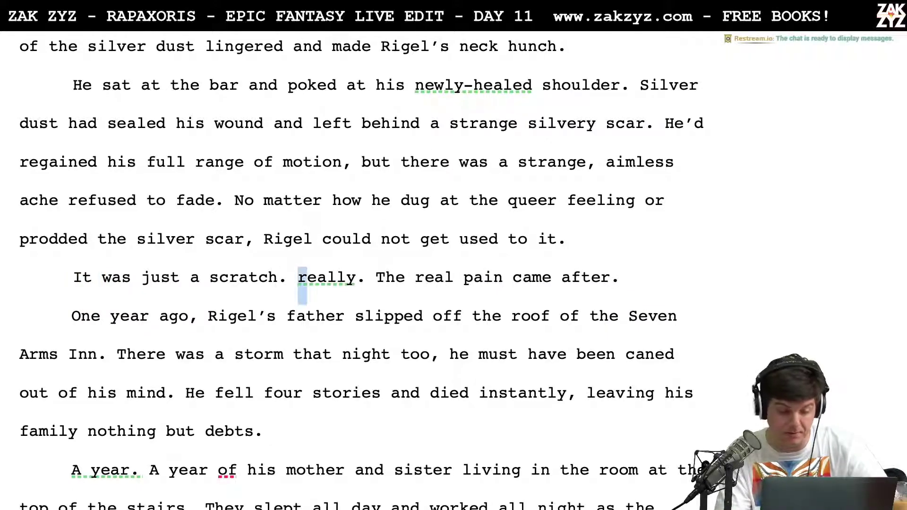
key(BackSpace)
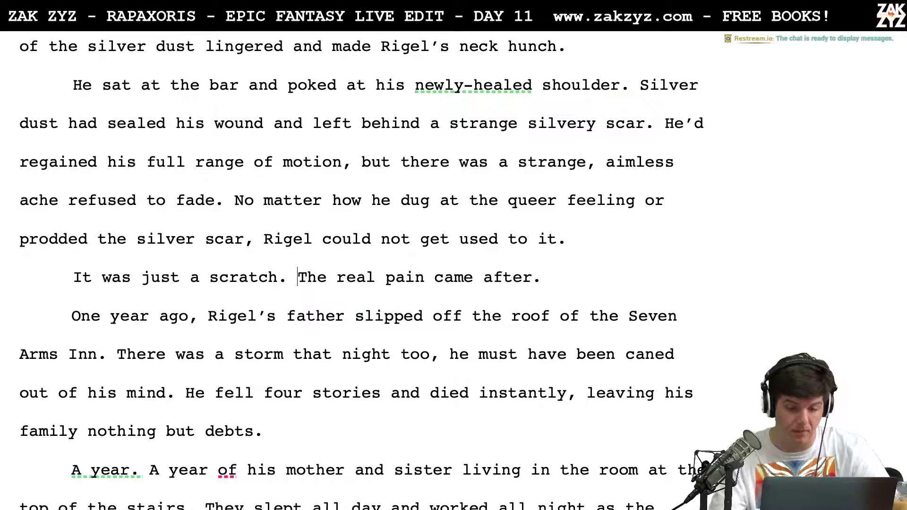
Split the paragraph after "Arms Inn." and draft "He was up there in the middle of another shipbreaker," there
scroll(361, 270, down, 3)
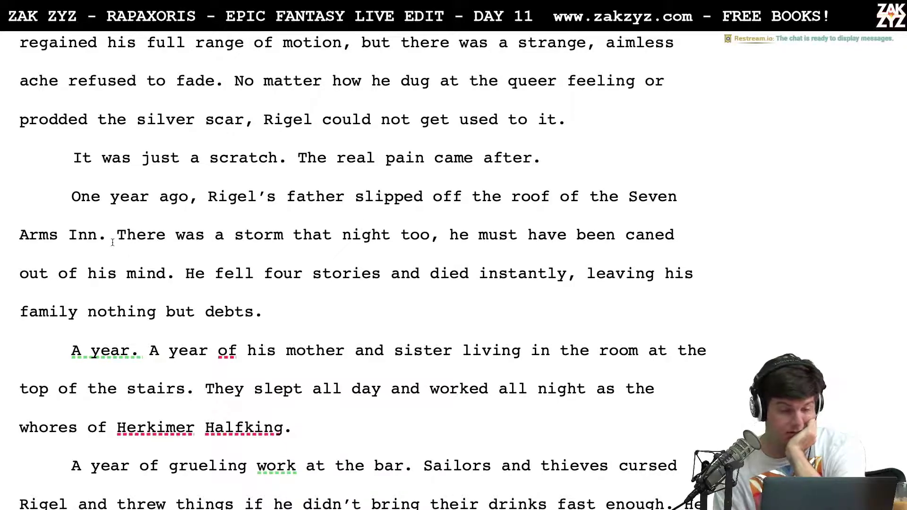
click(411, 235)
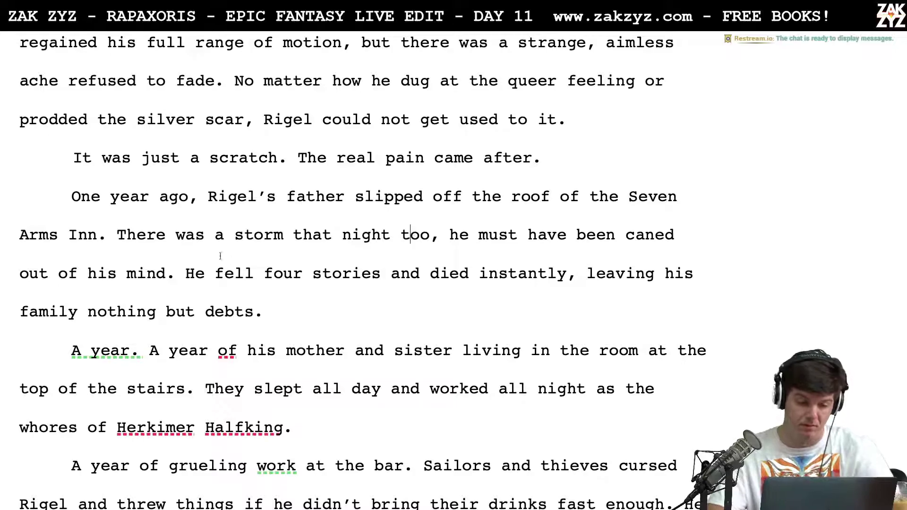
click(115, 235)
key(Return)
key(Return)
key(Up)
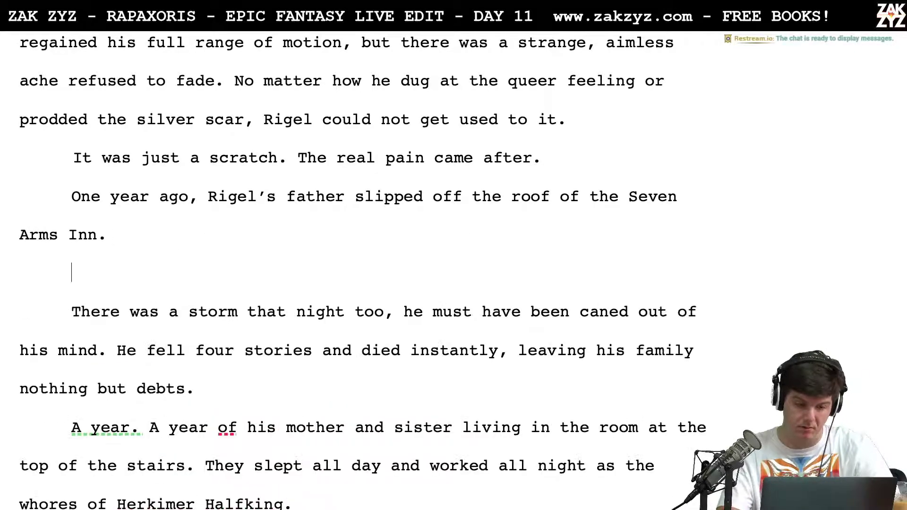
text(He was u)
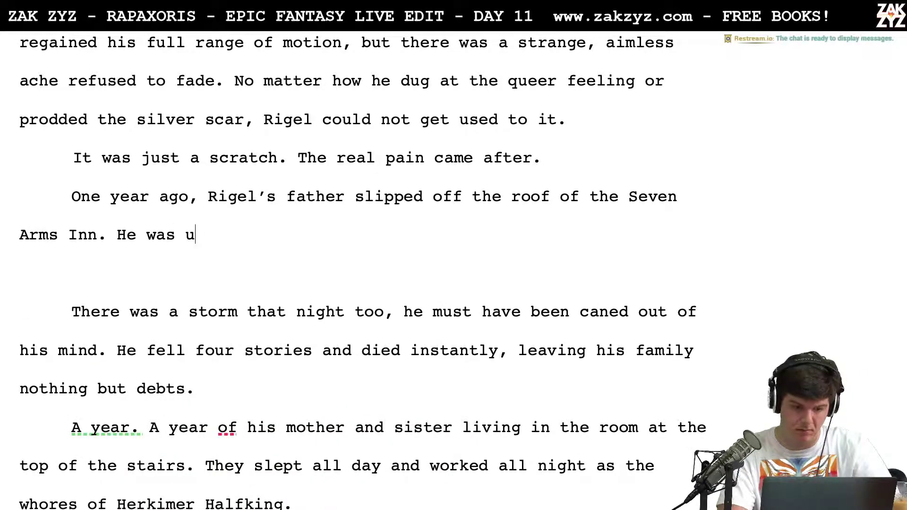
text(p there in the midd)
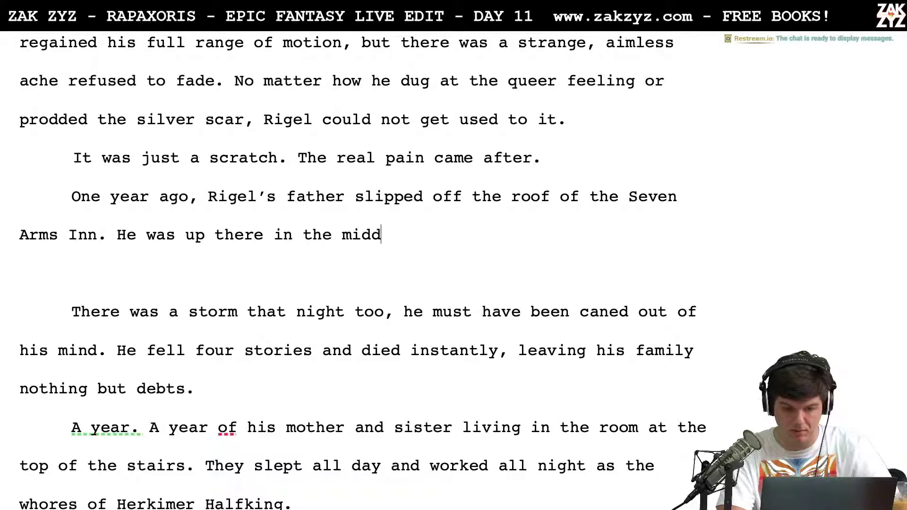
text(le of another )
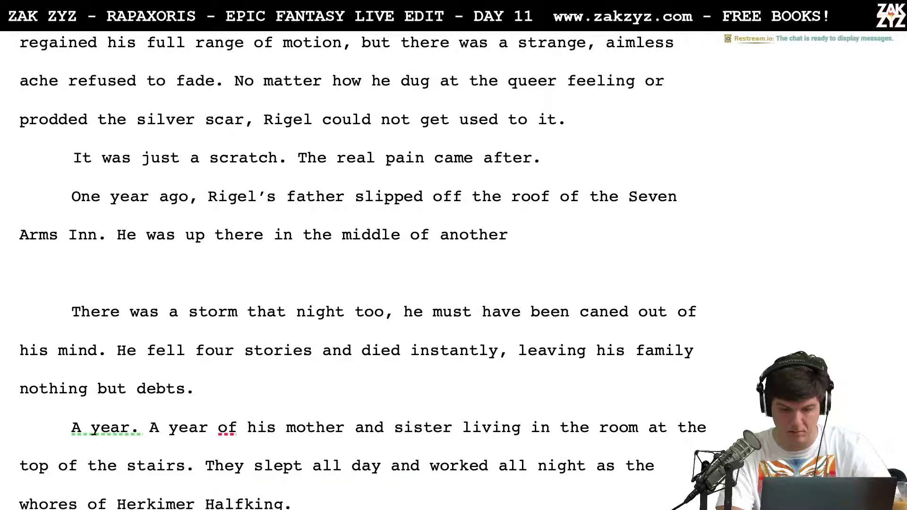
text(shipbreaker,)
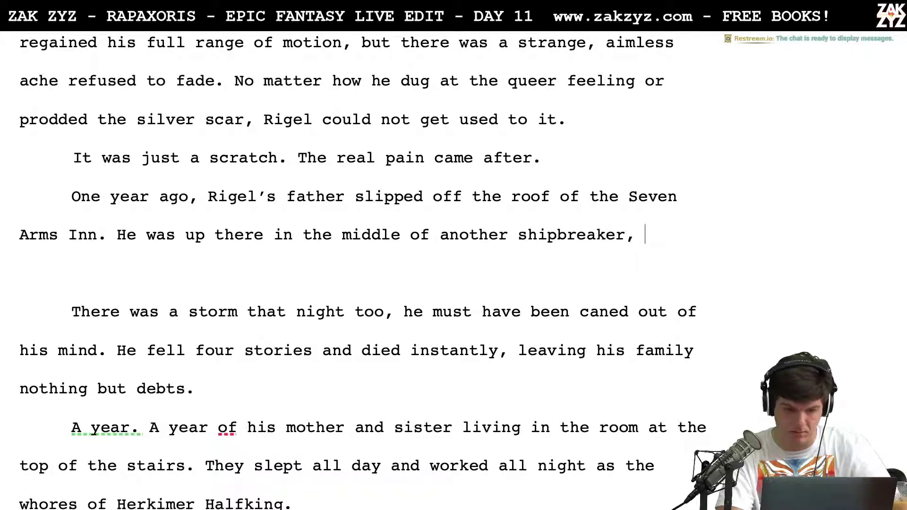
Break the unfinished "He was up there" sentence into its own paragraph below "Arms Inn."
key(Right)
key(Right)
key(Right)
key(Right)
key(Right)
key(Right)
key(Right)
key(Right)
key(Right)
key(Right)
key(Right)
key(Right)
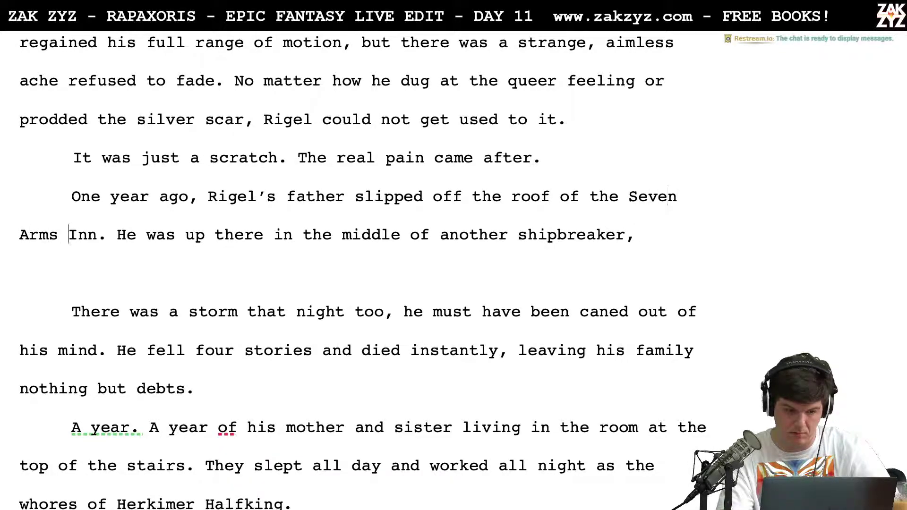
key(Return)
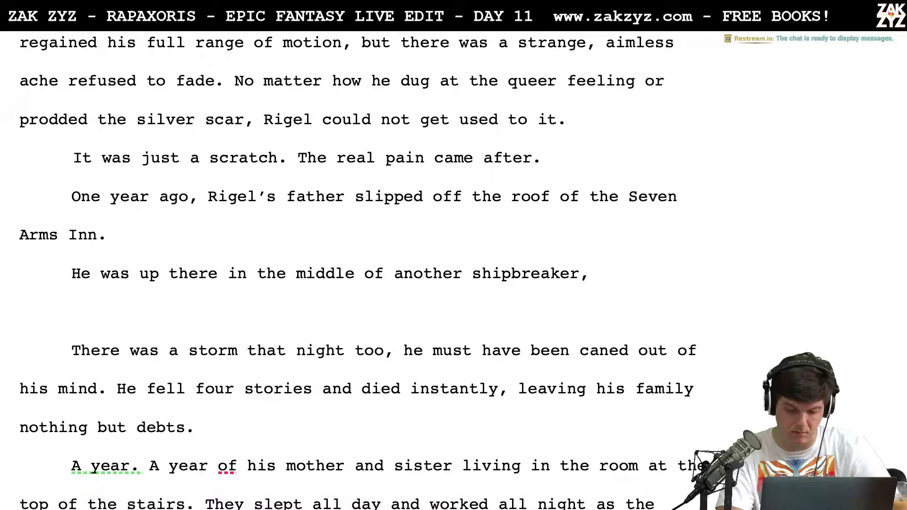
text(There was a storm)
text(,)
key(BackSpace)
key(BackSpace)
key(BackSpace)
key(BackSpace)
key(BackSpace)
key(BackSpace)
key(BackSpace)
key(BackSpace)
key(BackSpace)
key(BackSpace)
key(BackSpace)
key(BackSpace)
key(BackSpace)
key(BackSpace)
key(BackSpace)
key(BackSpace)
key(BackSpace)
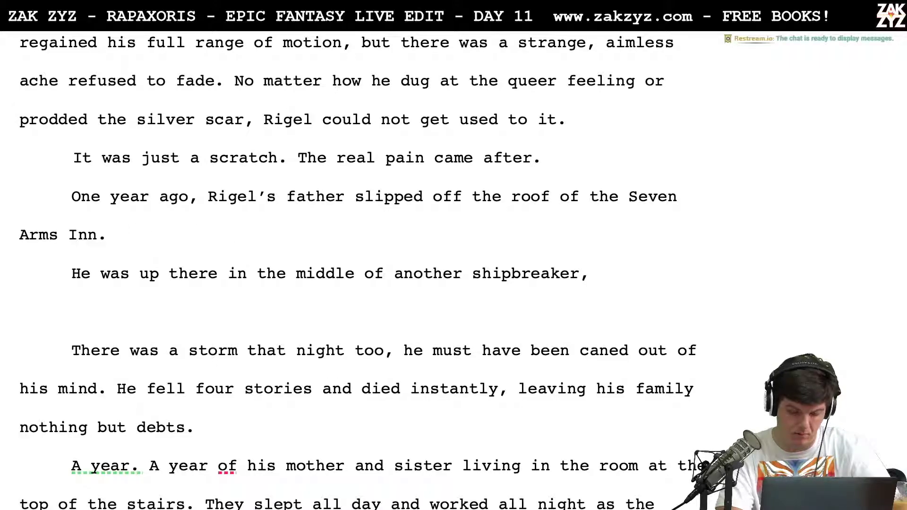
Write "There'd been another shipbreaker, he must have been caned out of his mind." after "Arms Inn." and delete the leftover text before "He fell"
text(There'd been anot)
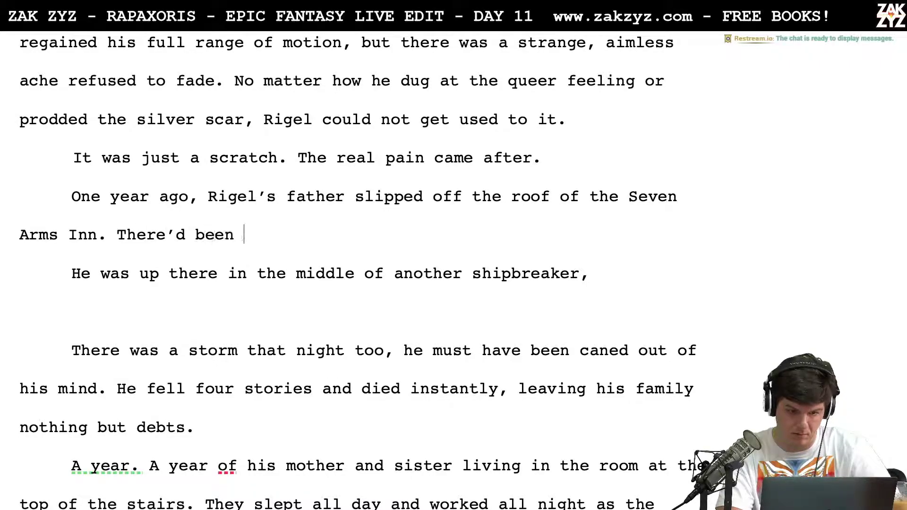
text(her ship)
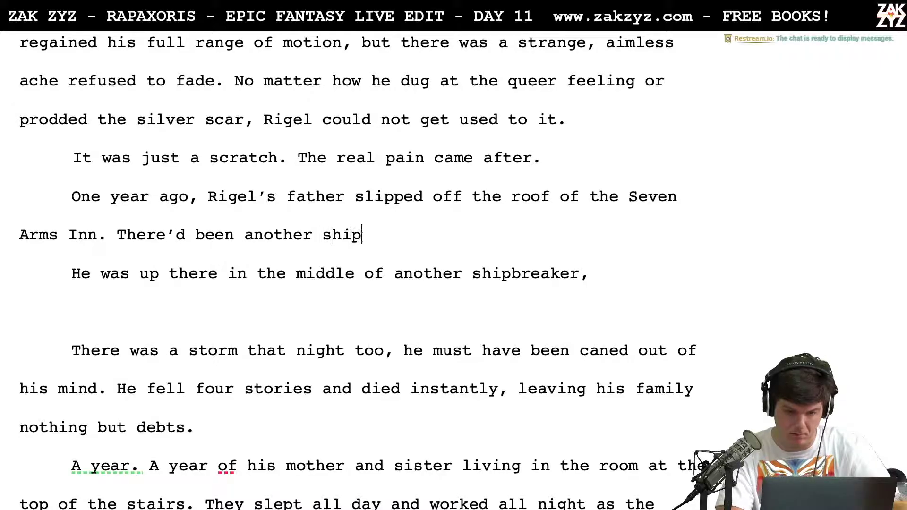
text(breaker, he must have)
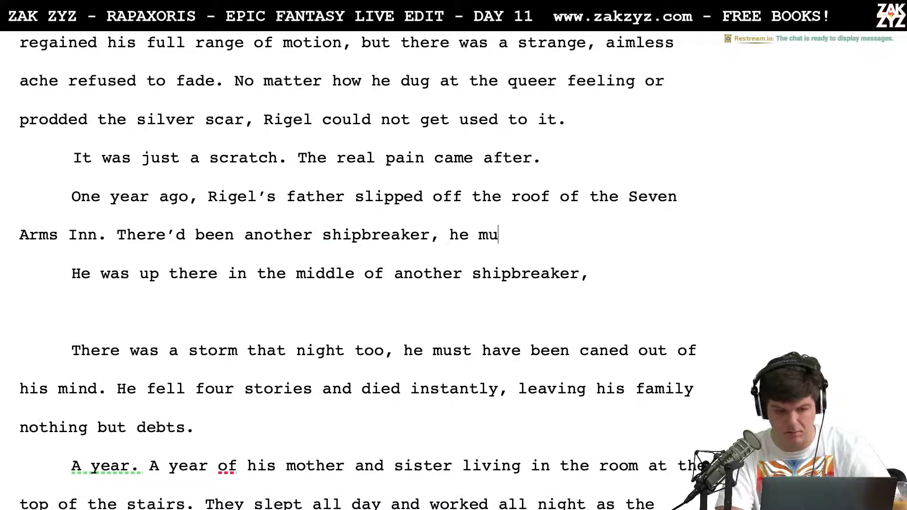
text(een ca)
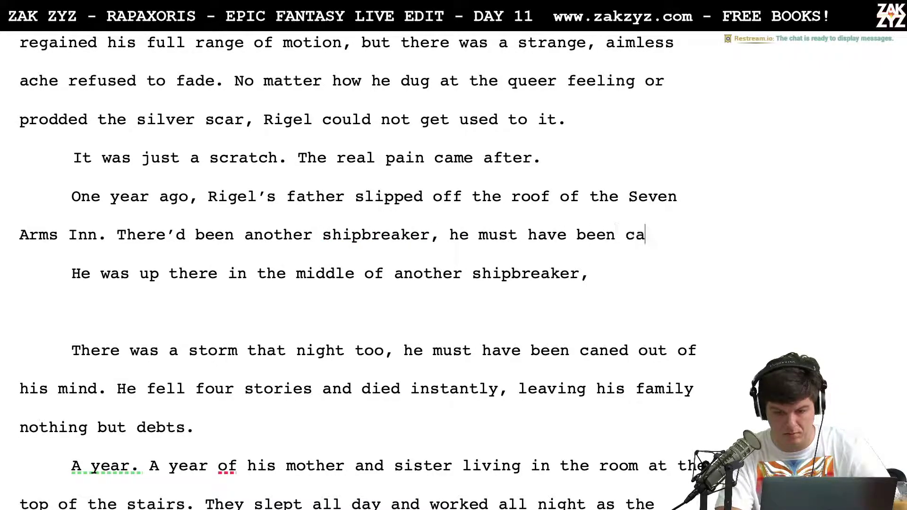
text(ned out of his mind.)
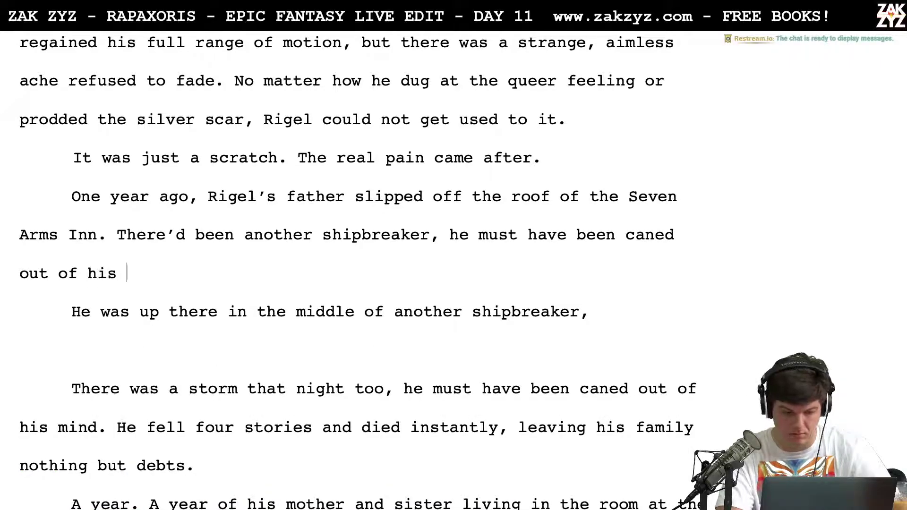
drag(186, 273, 117, 427)
key(BackSpace)
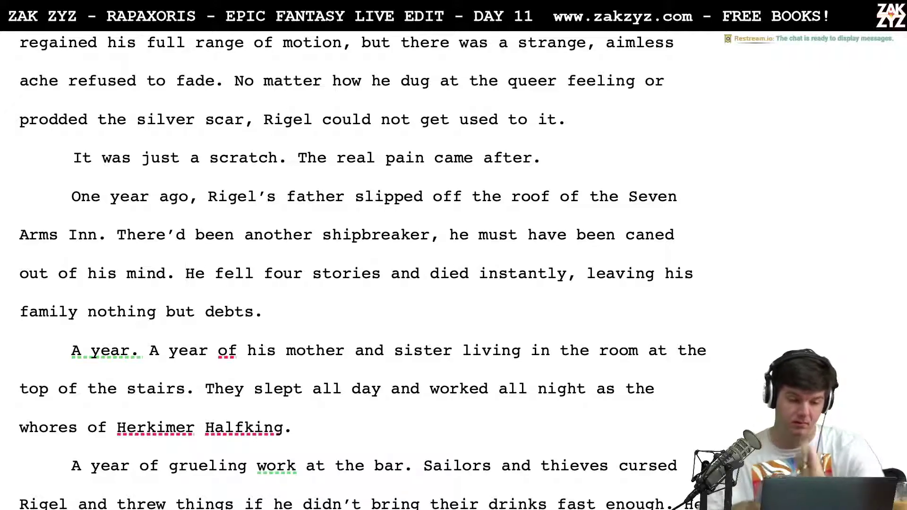
Start a new paragraph at "There'd been another shipbreaker" and insert "Rigel didn't know what he'd been trying to steal" after "Arms Inn."
click(115, 245)
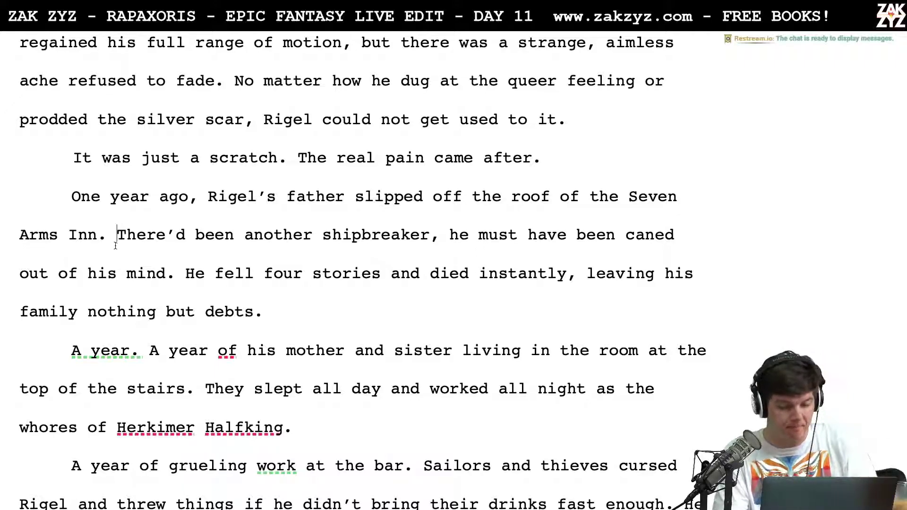
key(Return)
text(Ri)
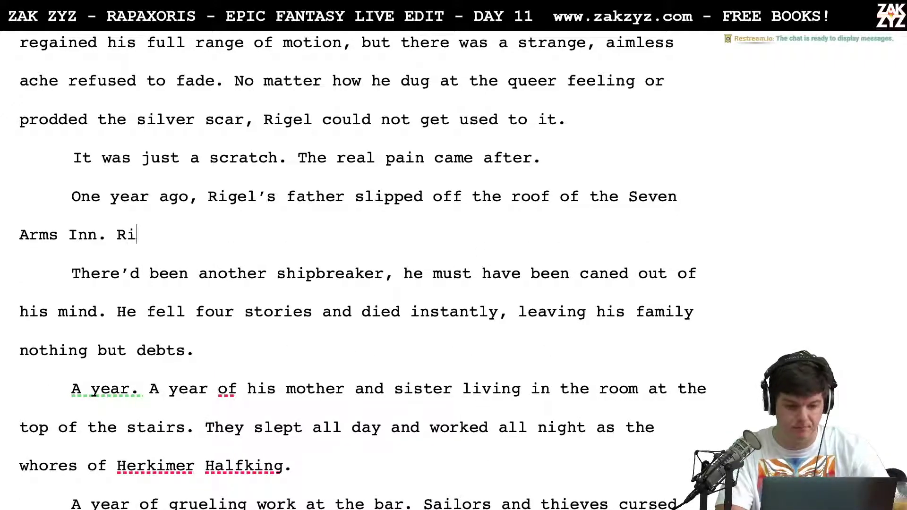
text(gel didn't know what )
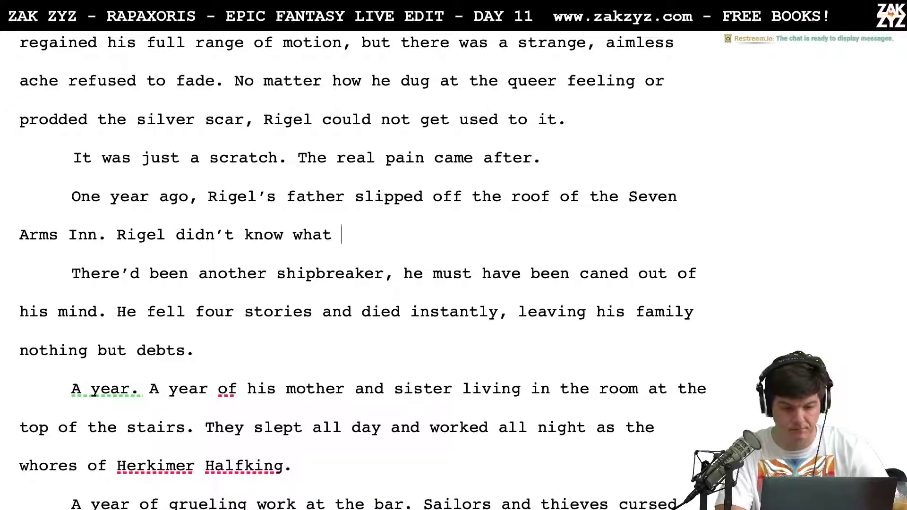
text(he'd been trying to)
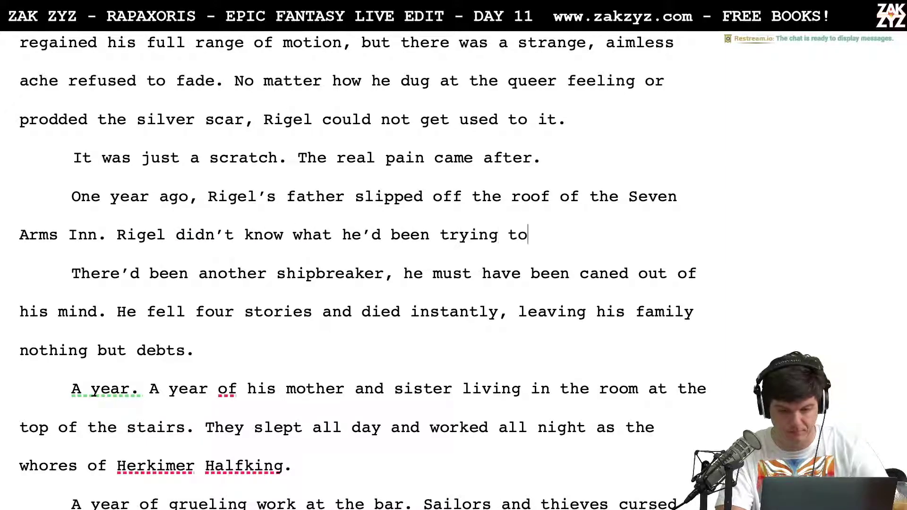
text( steal, but th)
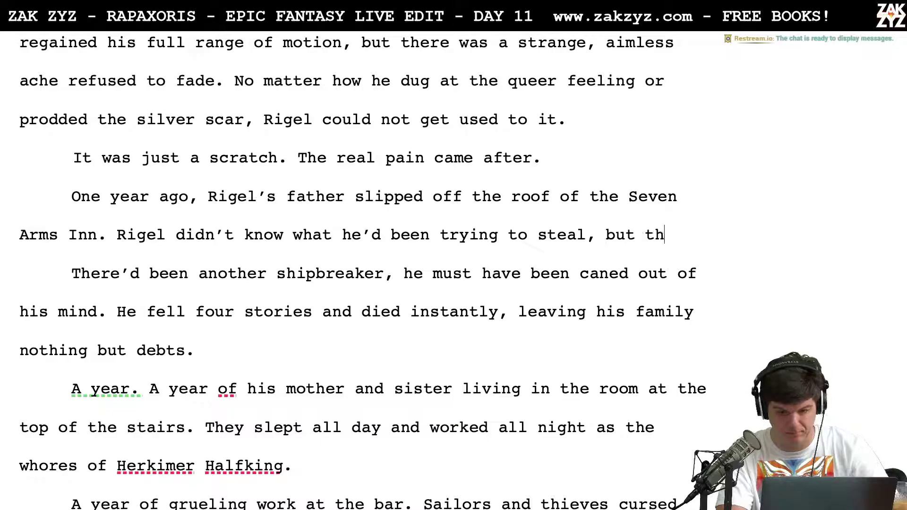
text(ere was a fierce)
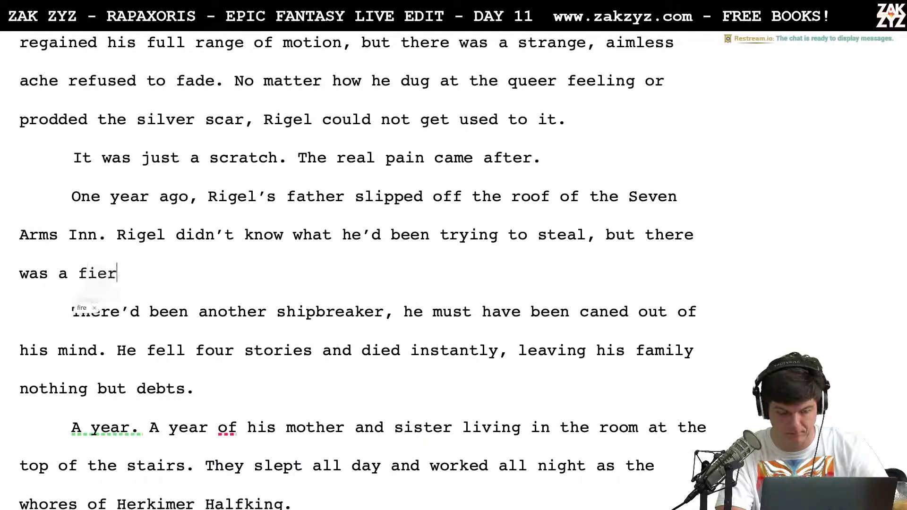
key(BackSpace)
key(BackSpace)
key(BackSpace)
key(BackSpace)
key(BackSpace)
key(BackSpace)
key(BackSpace)
text(terrible)
key(BackSpace)
key(BackSpace)
key(BackSpace)
key(BackSpace)
key(BackSpace)
key(BackSpace)
key(BackSpace)
key(BackSpace)
key(BackSpace)
key(BackSpace)
key(BackSpace)
key(BackSpace)
key(BackSpace)
key(BackSpace)
key(BackSpace)
key(BackSpace)
key(BackSpace)
key(BackSpace)
key(BackSpace)
key(BackSpace)
key(BackSpace)
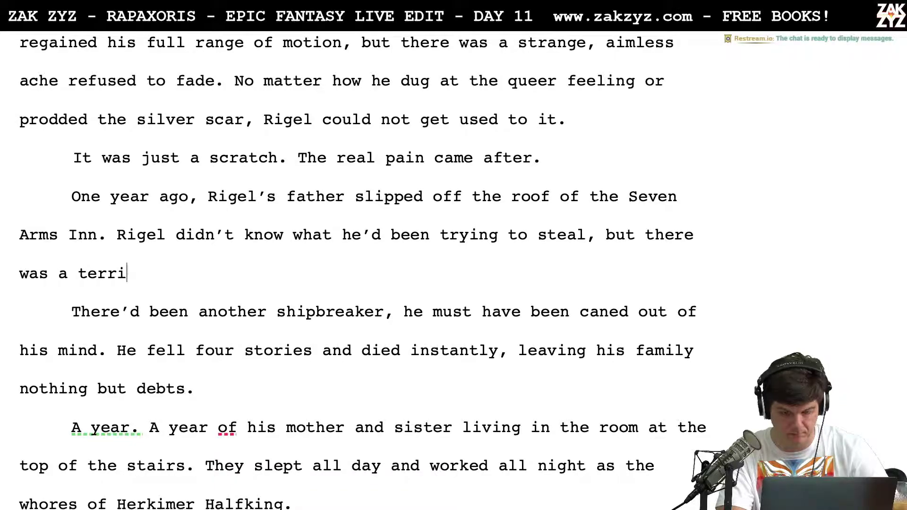
key(BackSpace)
key(BackSpace)
key(BackSpace)
key(BackSpace)
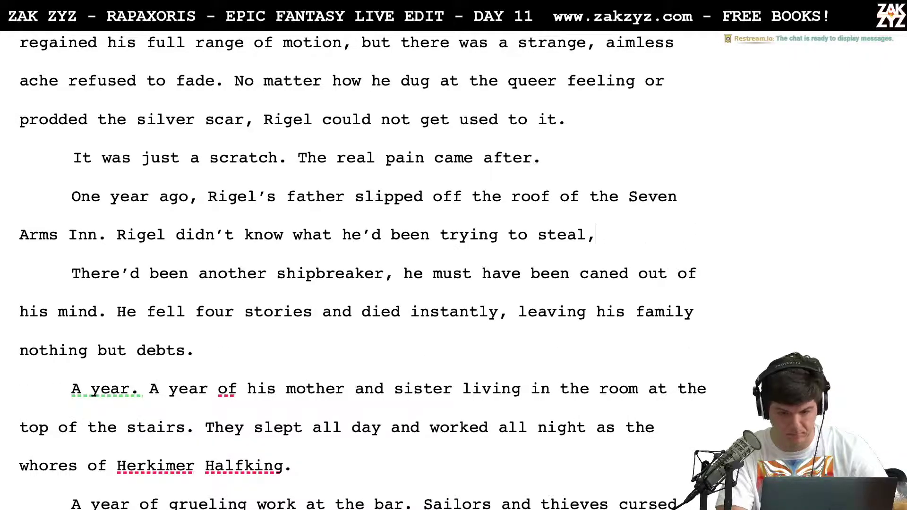
Move the "Rigel didn't know" draft below a blank paragraph and write "Just like last night, there'd been a terrible storm." after "Arms Inn."
click(117, 237)
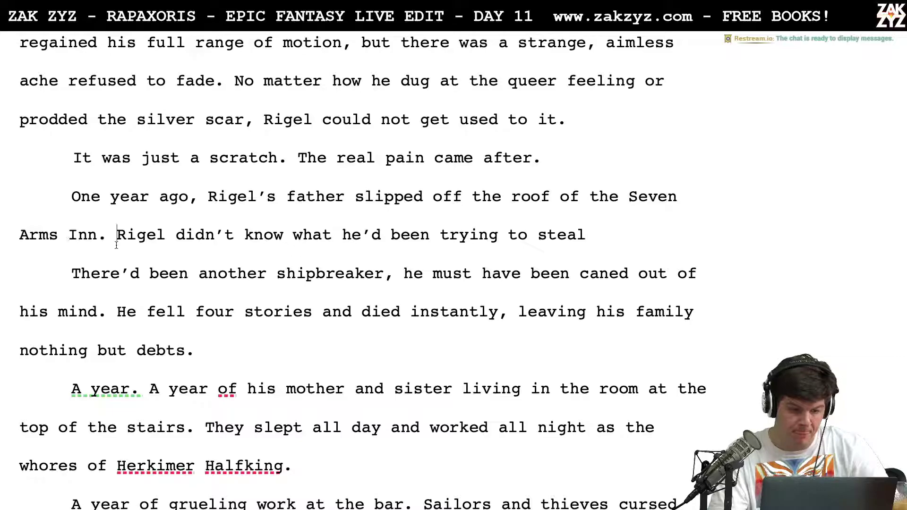
key(Return)
key(Return)
text(Ju)
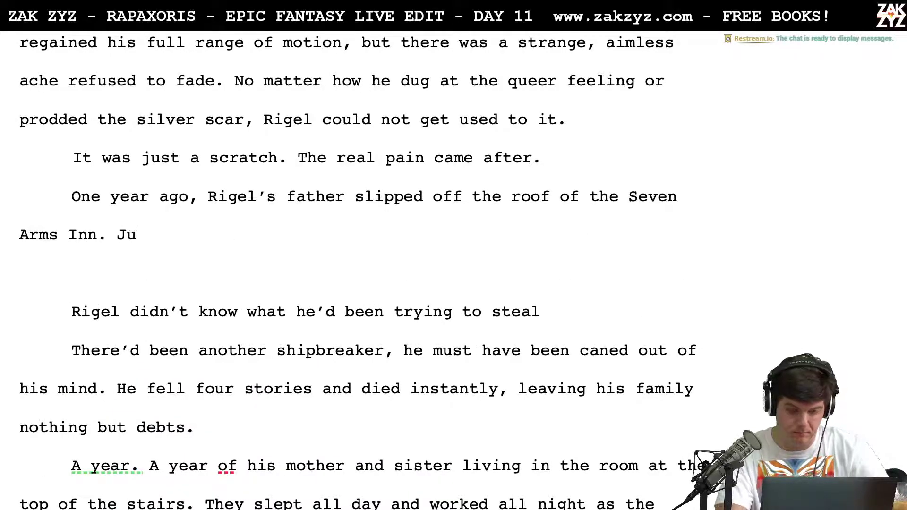
text(st like last night)
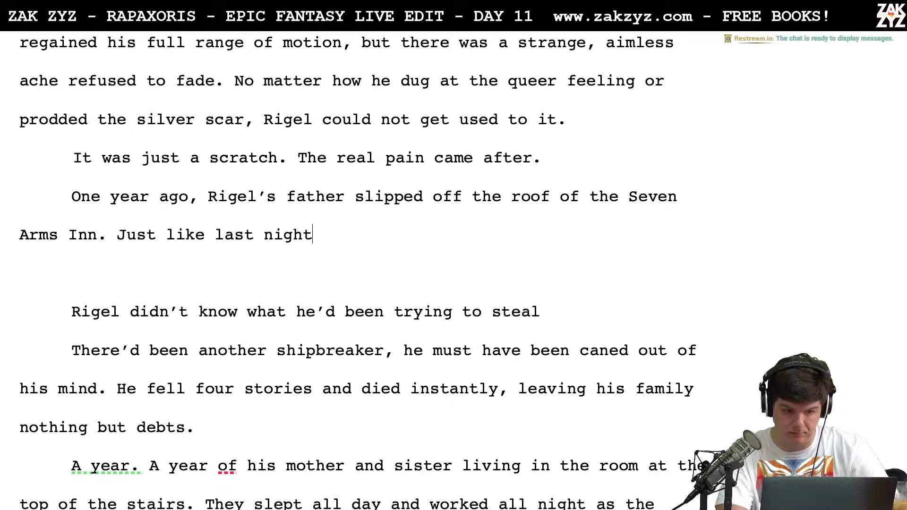
text(, there'd been a)
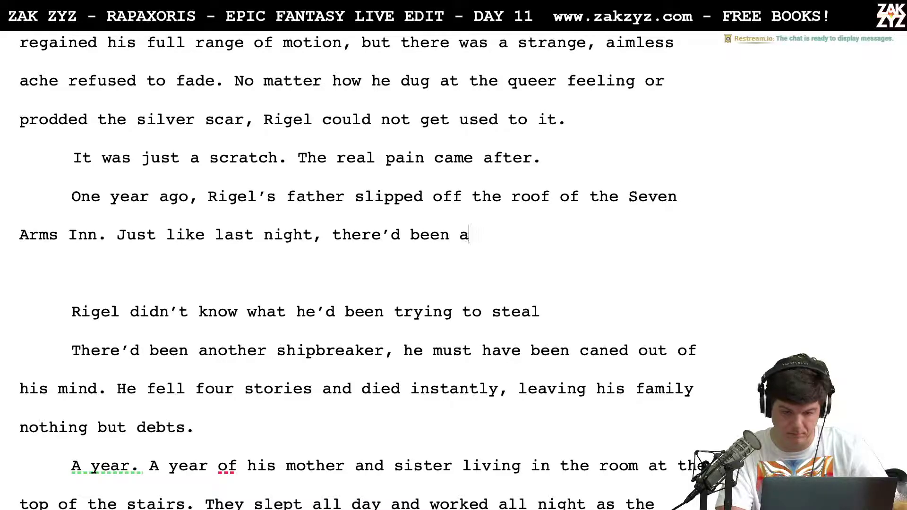
text( terrible storm. )
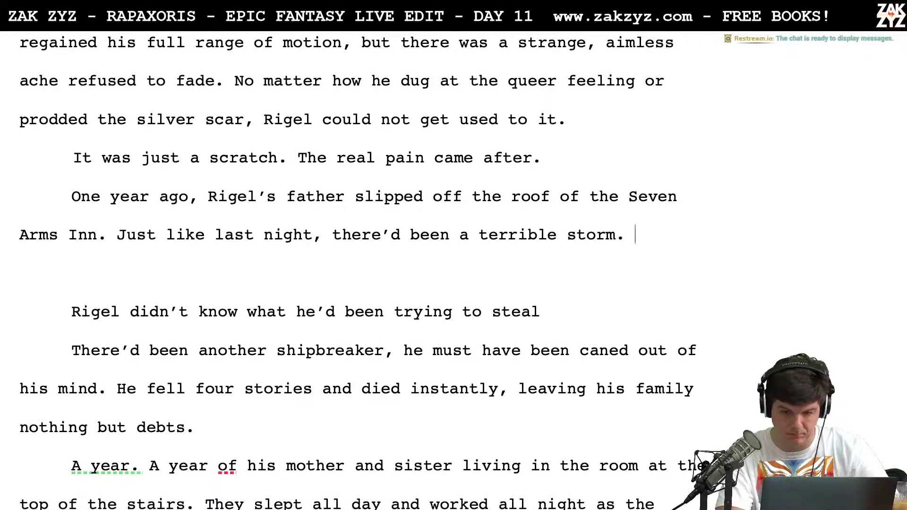
Write "No one knew what he was trying to steal, he must have been caned out of his mind" after "terrible storm."
text(No one knew what he)
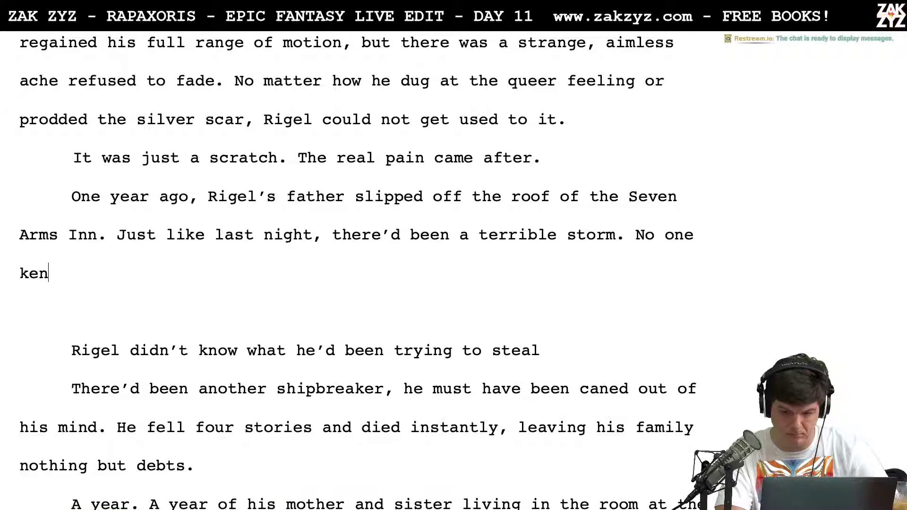
text( wast r)
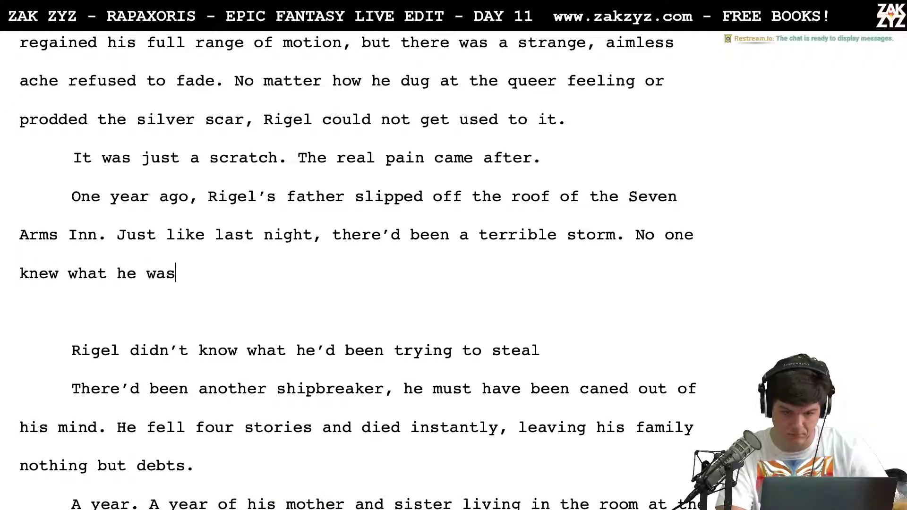
key(BackSpace)
key(BackSpace)
key(BackSpace)
text(trying to stea)
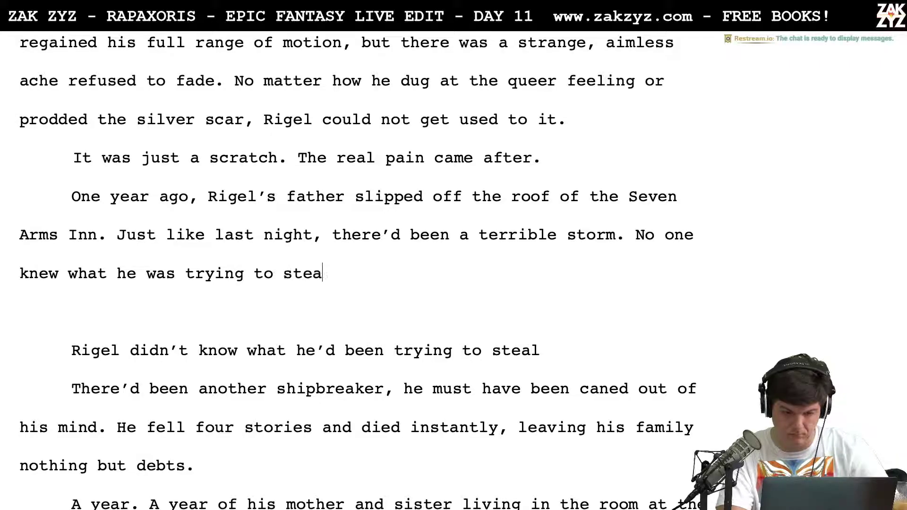
text(l, he must )
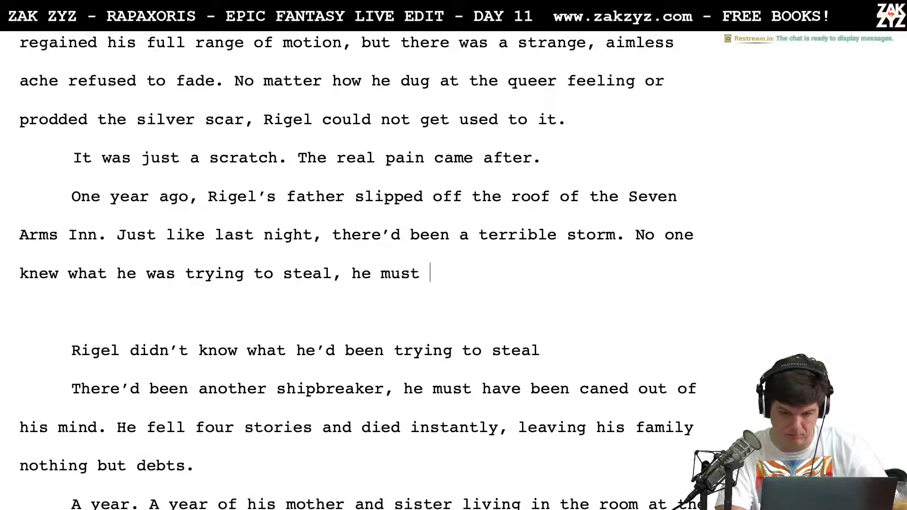
text(have been cane)
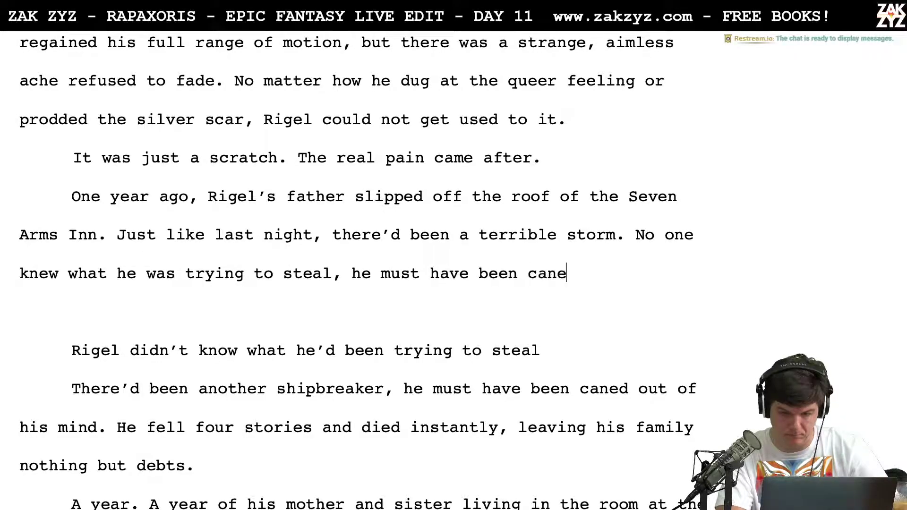
text(d out of his mind)
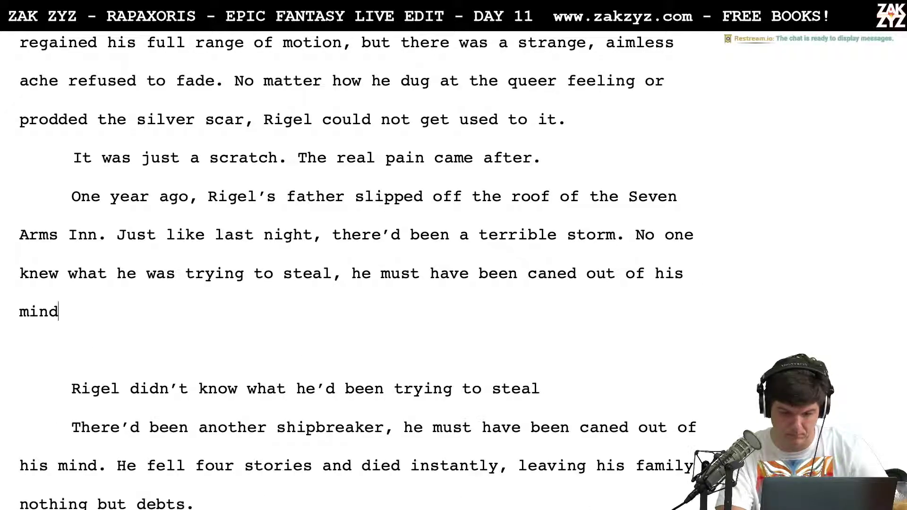
Delete the blank paragraph, the "Rigel didn't know" draft and the old shipbreaker sentence so "He fell four stories" directly follows "mind."
key(shift+Down)
key(shift+Down)
key(shift+Down)
key(shift+Down)
key(shift+Right)
key(shift+Right)
key(shift+Right)
key(shift+Right)
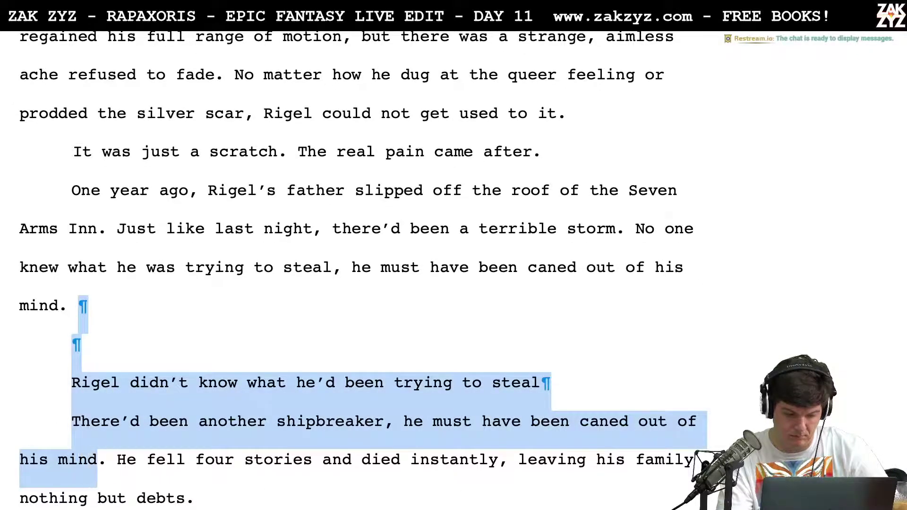
key(BackSpace)
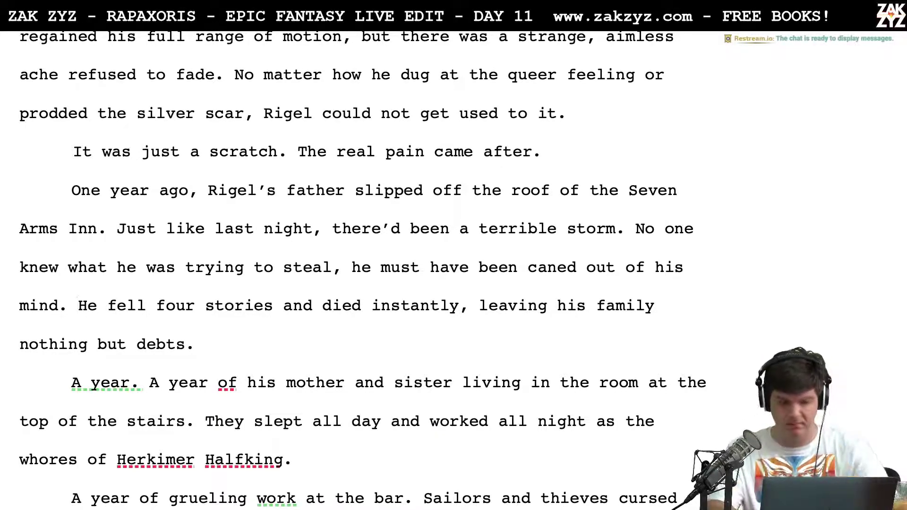
Replace "he" with "Rigel's father" in "No one knew what he was trying to steal"
click(136, 268)
key(BackSpace)
key(BackSpace)
text(Rigel)
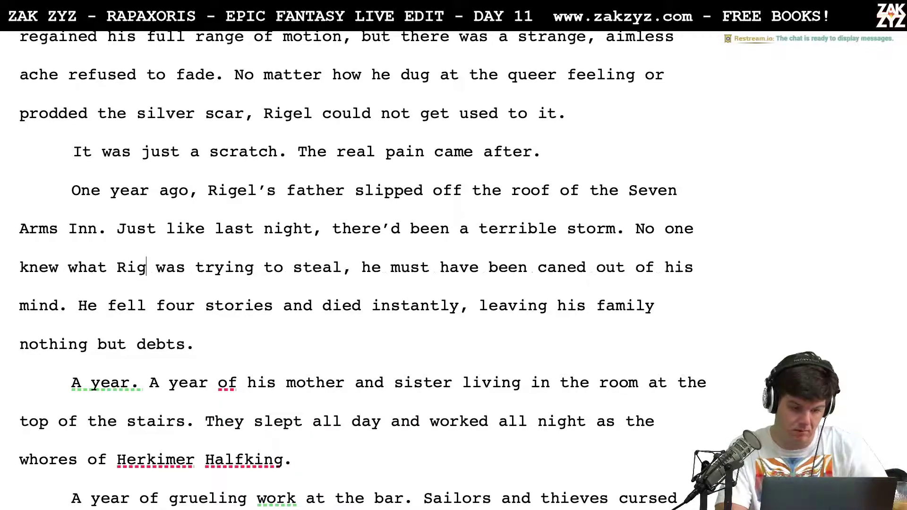
text('s father)
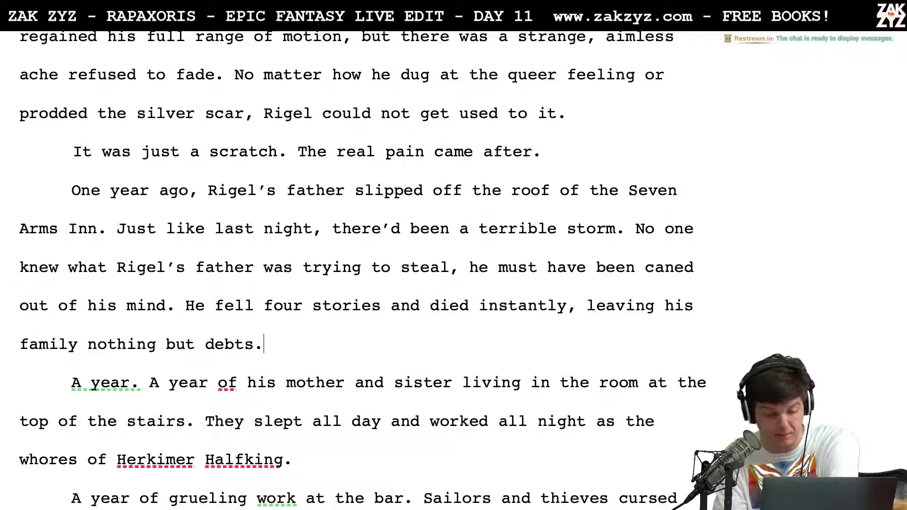
key(Left)
key(BackSpace)
text(s)
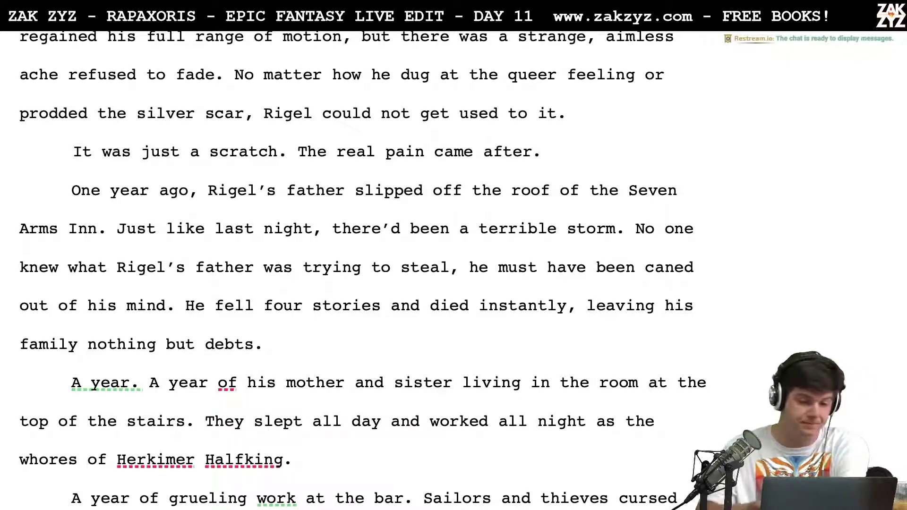
Split the short sentence before "A year of his mother and sister" into its own paragraph and reword it to "One year."
scroll(360, 270, down, 1)
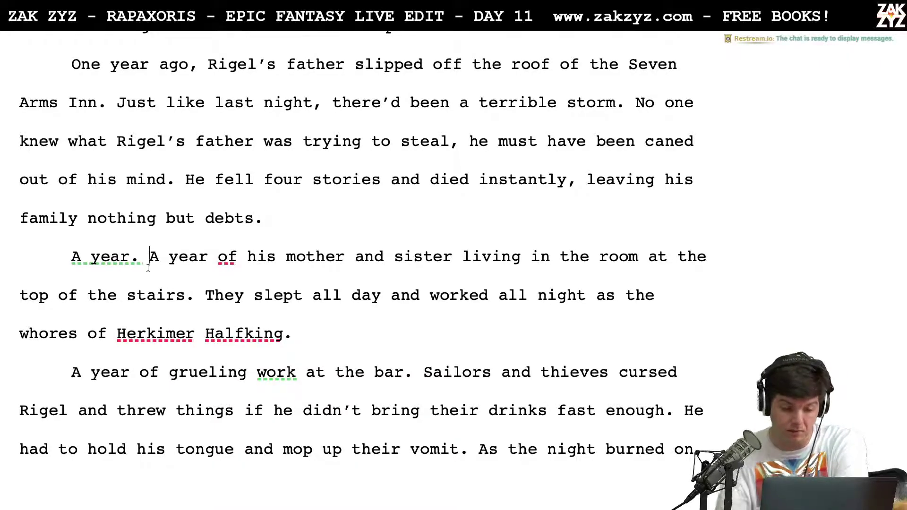
key(Return)
key(Delete)
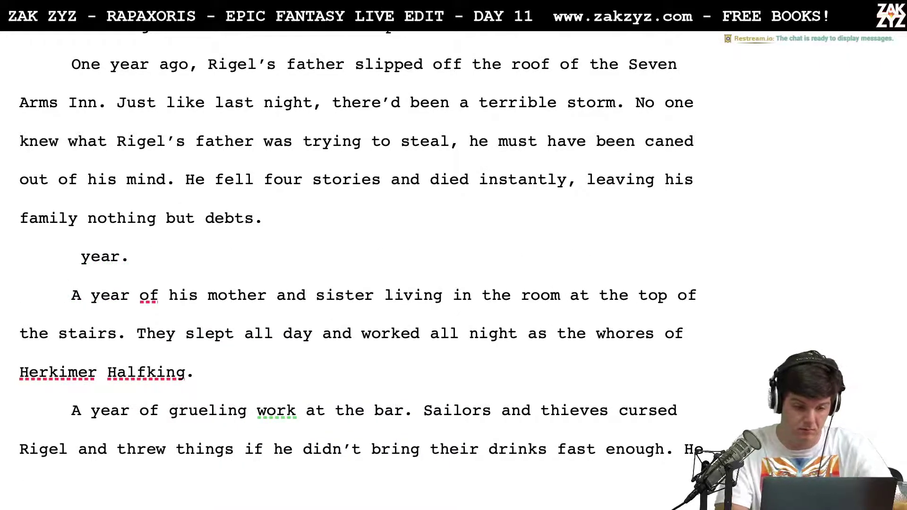
text(One)
key(Right)
key(Right)
key(Right)
key(Right)
key(Right)
key(Right)
key(Right)
key(BackSpace)
Read through the paragraph about Rigel's mother and sister and on into the one about grueling work at the bar
key(Down)
key(Left)
key(Left)
key(Left)
key(Left)
key(Left)
key(Left)
key(Right)
key(Right)
key(Right)
key(Right)
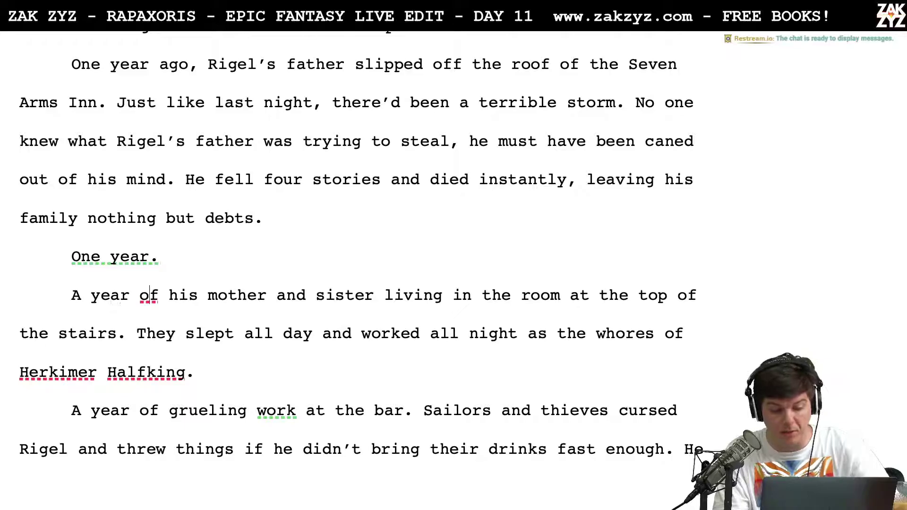
key(Right)
key(Right)
key(Right)
key(Right)
key(Right)
key(Right)
key(Right)
key(Right)
key(Right)
key(Right)
key(Right)
key(Right)
key(Down)
key(Left)
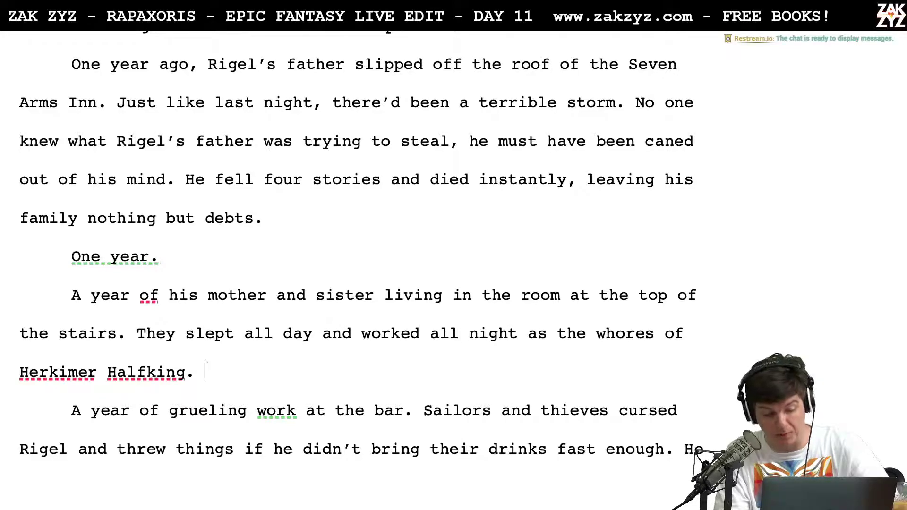
key(Down)
scroll(359, 255, down, 5)
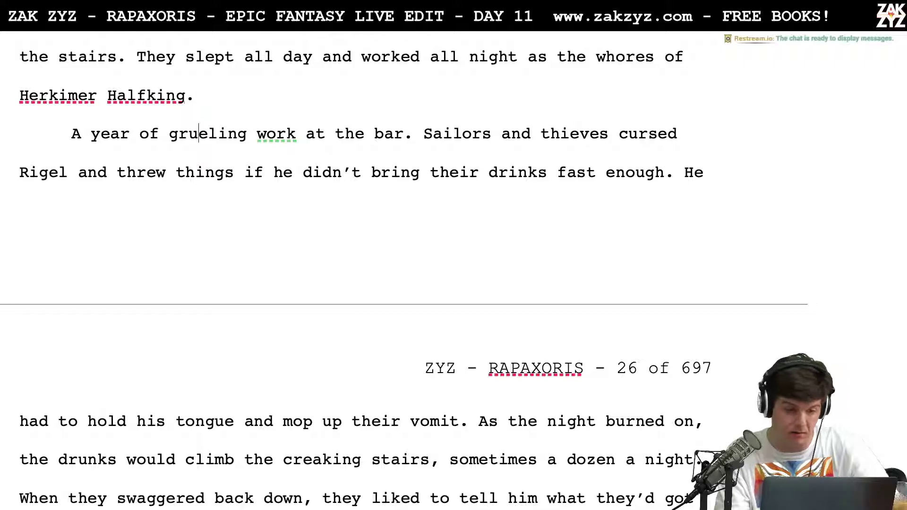
Try a comma after "work" in "A year of grueling work at the bar"
key(Right)
key(Right)
key(Right)
key(Right)
key(Right)
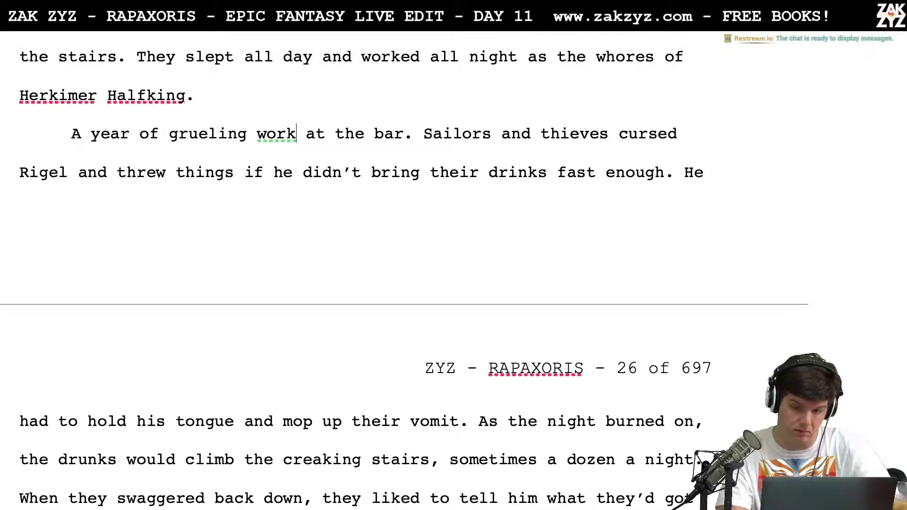
text(,)
key(BackSpace)
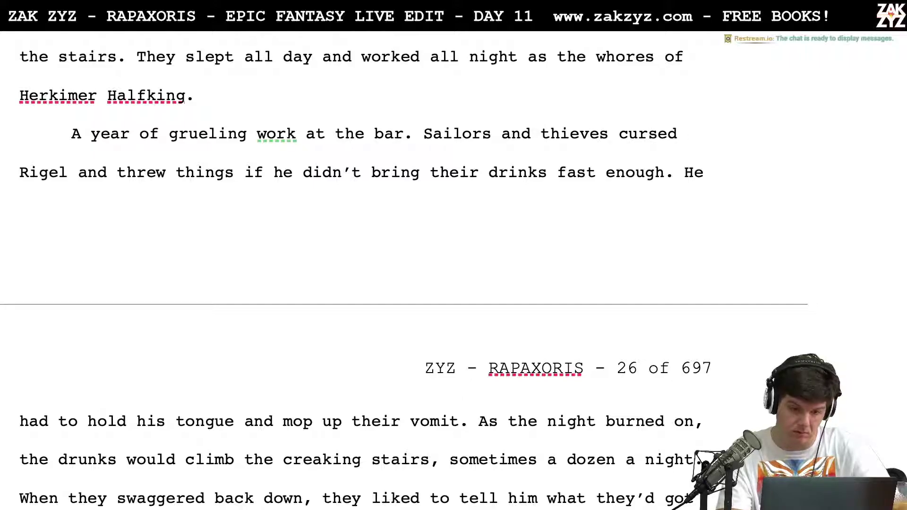
Replace "at the" with "tending" in the sentence "A year of grueling work at the bar."
key(Left)
key(Left)
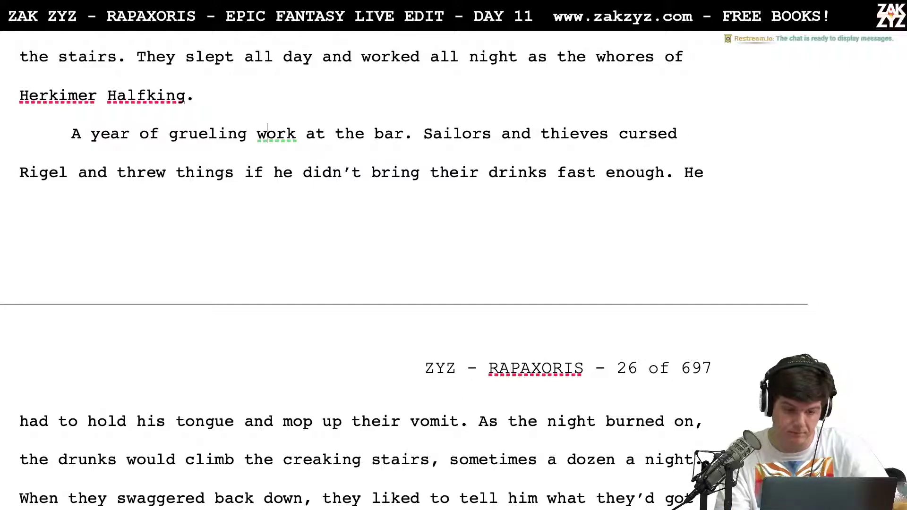
key(Left)
key(Right)
key(Right)
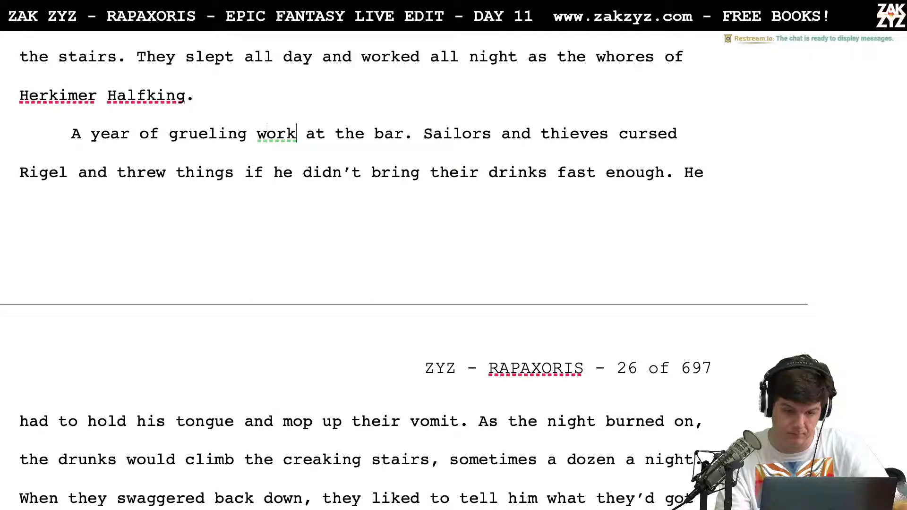
key(Right)
key(Left)
key(Left)
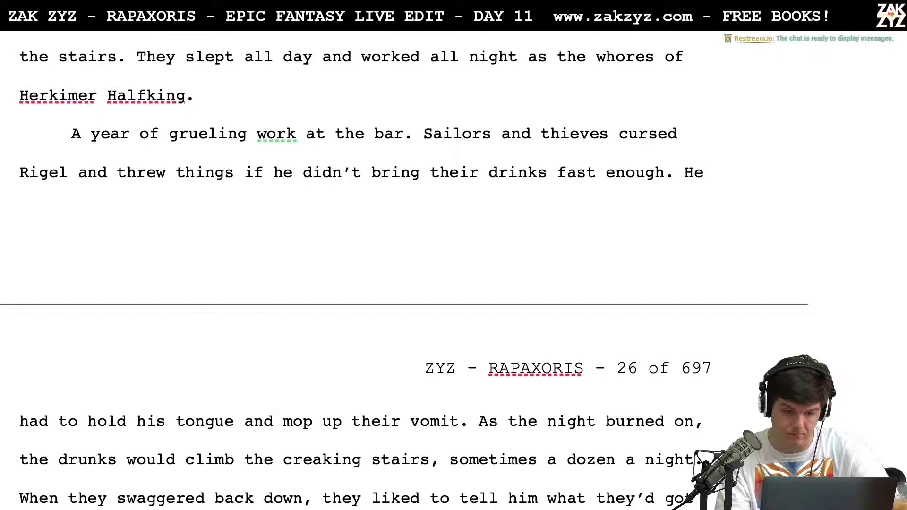
key(BackSpace)
key(BackSpace)
key(BackSpace)
key(BackSpace)
key(BackSpace)
key(BackSpace)
text(tending)
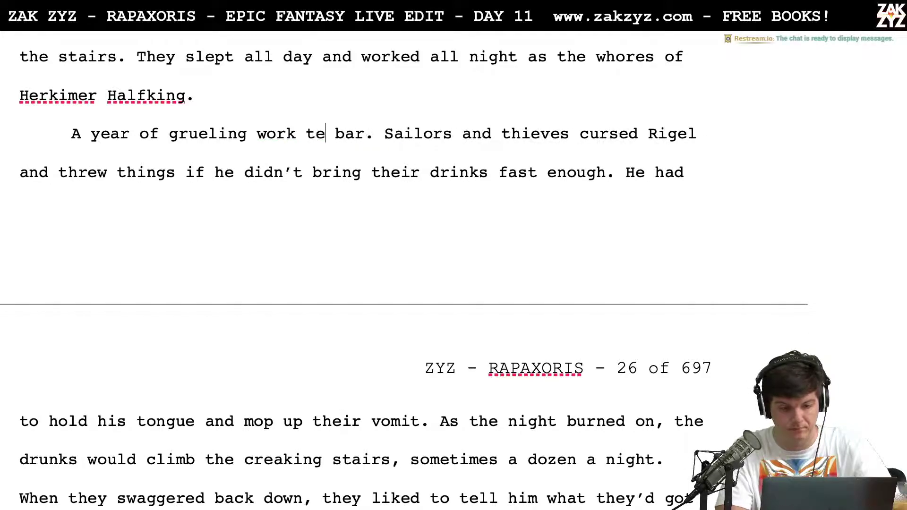
Insert a comma after "work" so the sentence reads "A year of grueling work, tending bar."
key(Right)
key(Down)
key(Up)
key(Left)
key(Left)
key(Left)
key(Left)
key(Left)
key(Left)
key(Left)
key(Left)
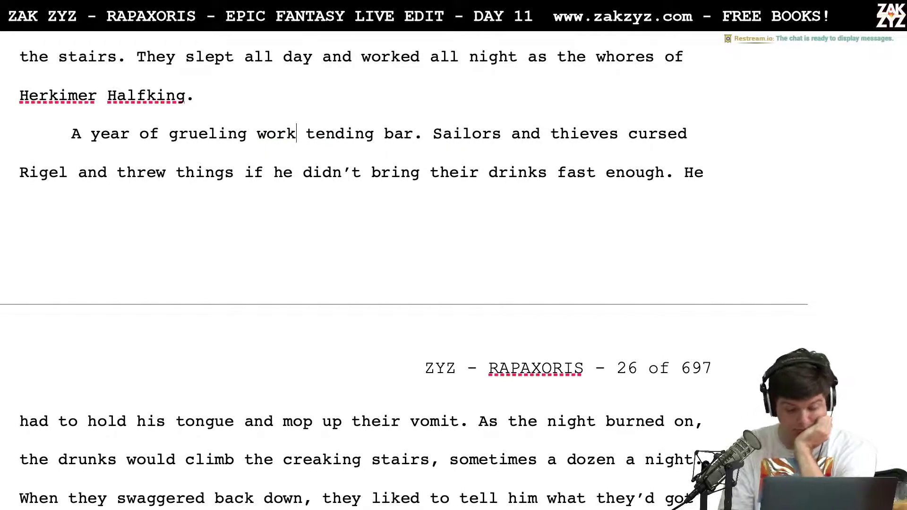
text(,)
Replace "if he didn't bring" with "for sport." after "Sailors and thieves cursed Rigel and threw things"
key(Right)
key(Right)
key(Right)
key(Right)
key(Right)
key(Right)
key(Right)
key(Right)
key(Right)
key(Right)
key(Right)
key(Right)
key(Right)
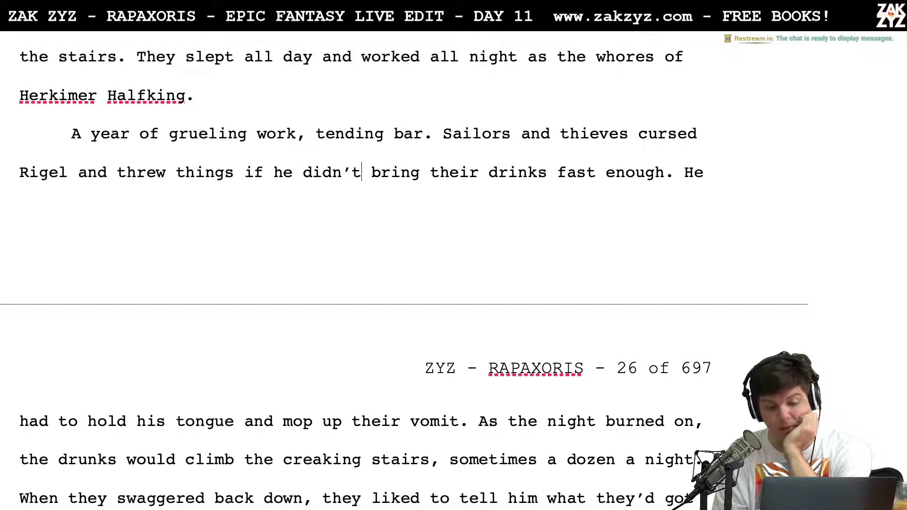
key(Down)
key(Left)
key(Up)
key(Right)
key(Left)
key(Left)
key(Left)
key(Left)
key(Left)
key(Right)
text(sen)
key(BackSpace)
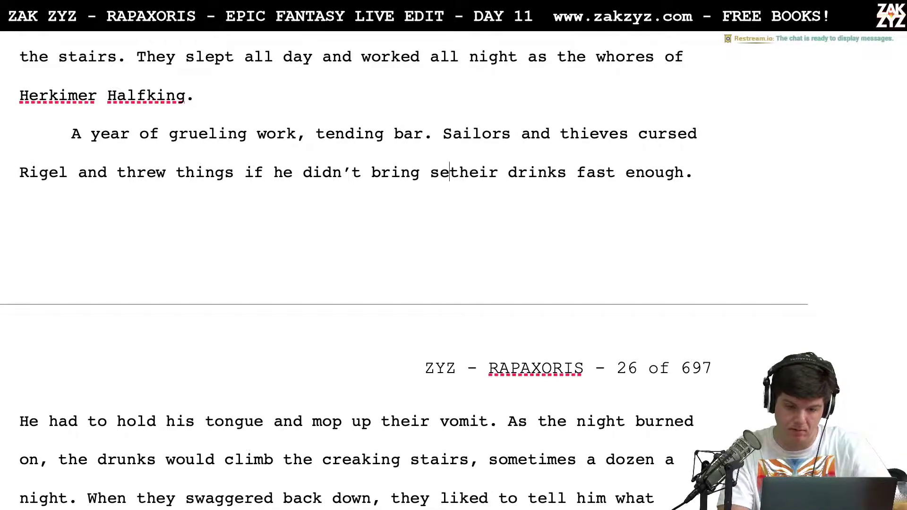
key(BackSpace)
key(BackSpace)
key(BackSpace)
key(BackSpace)
key(BackSpace)
key(BackSpace)
key(BackSpace)
key(BackSpace)
key(BackSpace)
key(BackSpace)
key(BackSpace)
key(BackSpace)
key(BackSpace)
key(BackSpace)
key(BackSpace)
key(BackSpace)
key(BackSpace)
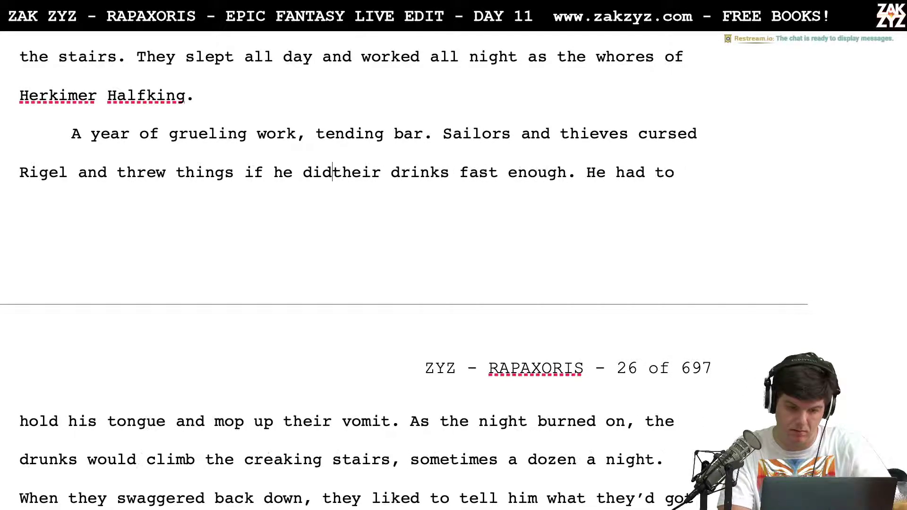
key(BackSpace)
key(BackSpace)
key(BackSpace)
key(BackSpace)
text(for ssp)
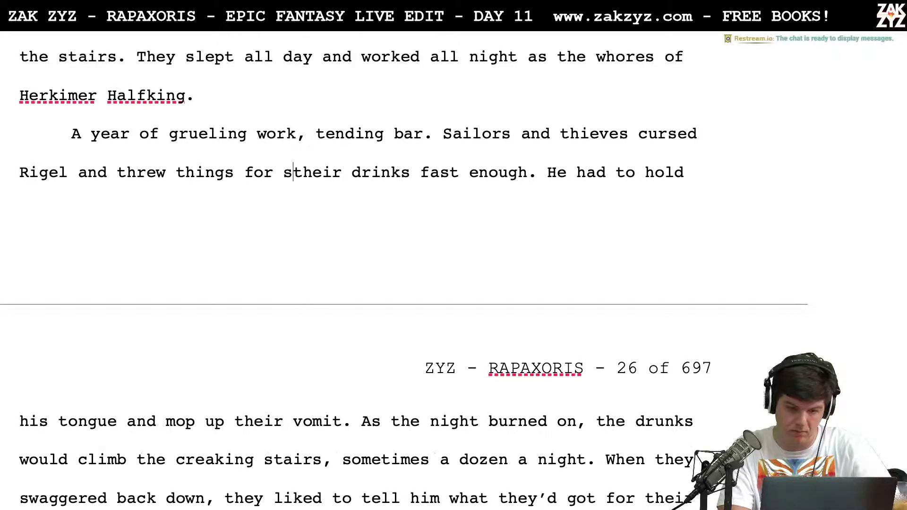
text(ort)
key(BackSpace)
text(.)
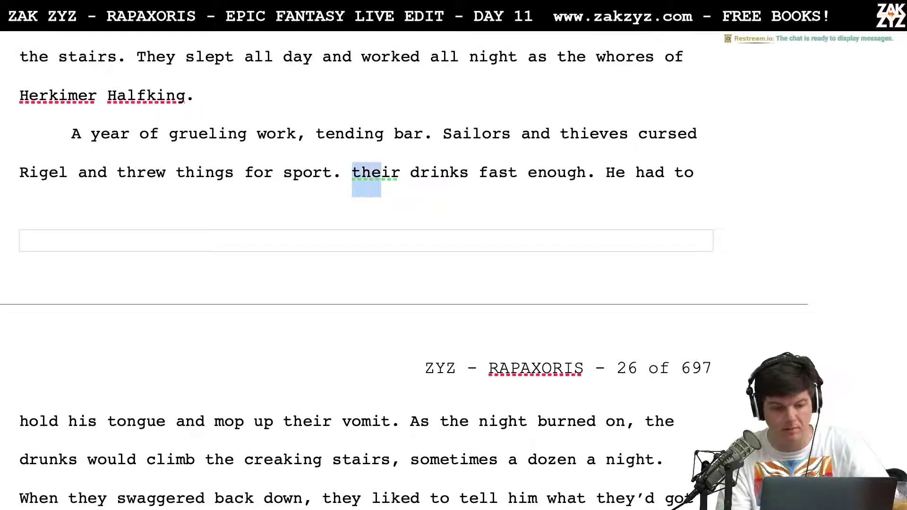
Delete the leftover fragment "their drinks fast enough." between "threw things for sport." and "He had to hold his tongue"
key(Left)
key(Left)
key(Left)
key(Left)
key(Left)
key(Left)
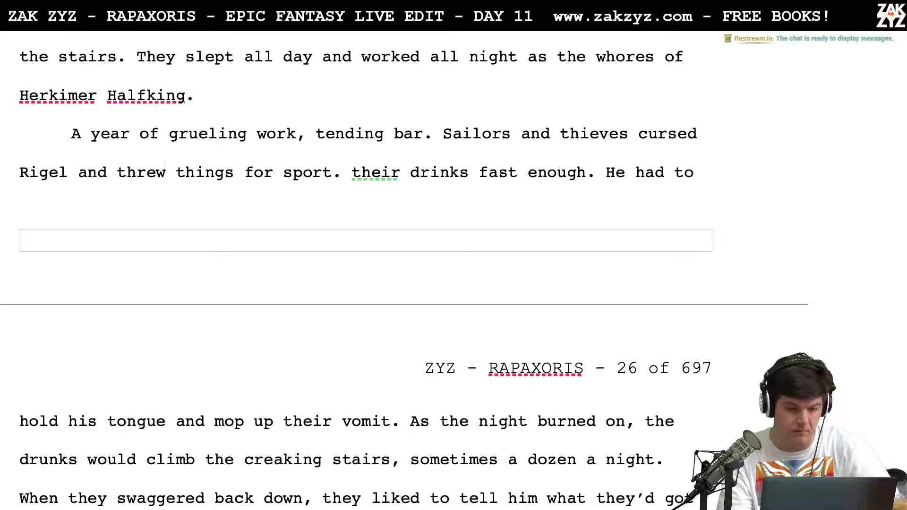
key(Right)
key(Right)
key(Right)
key(Right)
key(Right)
key(Right)
key(Right)
key(Right)
key(Right)
key(Right)
key(Right)
key(Right)
key(Right)
key(Left)
key(shift+Right)
key(shift+Right)
key(shift+Right)
key(shift+Right)
key(shift+Right)
key(shift+Right)
key(shift+Right)
key(shift+Right)
key(shift+Right)
key(shift+Right)
key(shift+Right)
key(shift+Right)
key(shift+Right)
key(shift+Right)
key(shift+Right)
key(shift+Right)
key(shift+Right)
key(shift+Right)
key(shift+Right)
key(shift+Right)
key(shift+Right)
key(shift+Right)
key(shift+Right)
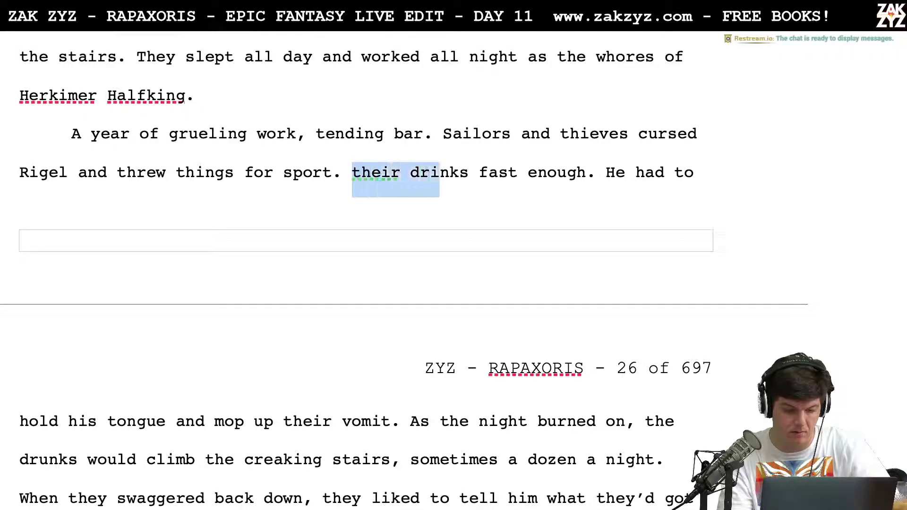
key(shift+Right)
key(shift+Right)
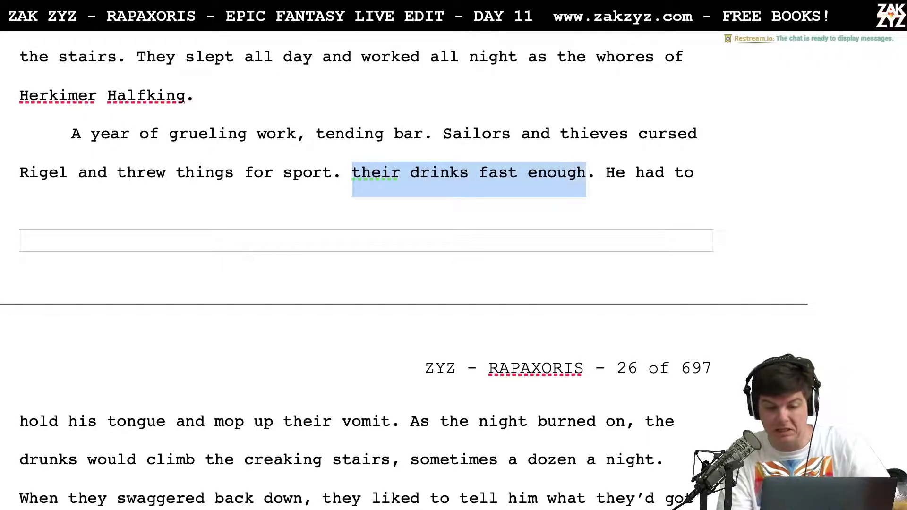
key(shift+Right)
key(BackSpace)
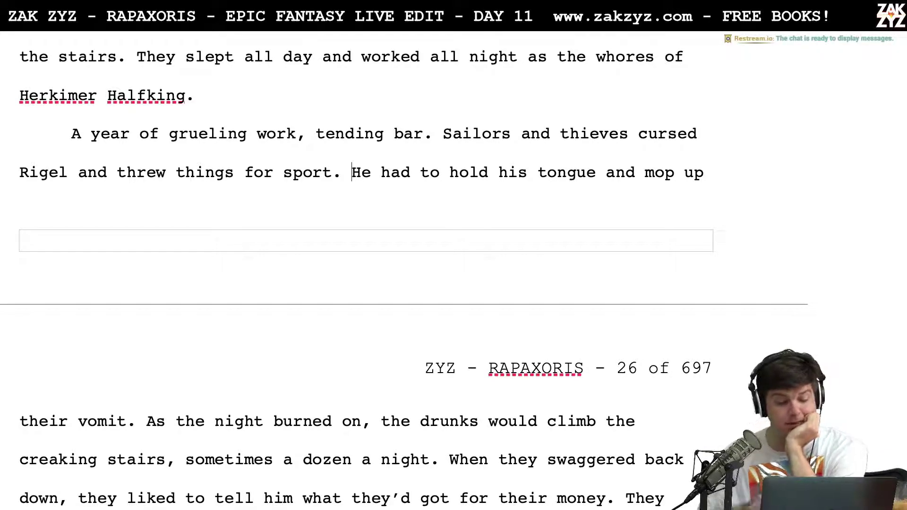
Replace "him" with "Rigel" in "they liked to tell him what they'd got for their money"
scroll(196, 239, down, 2)
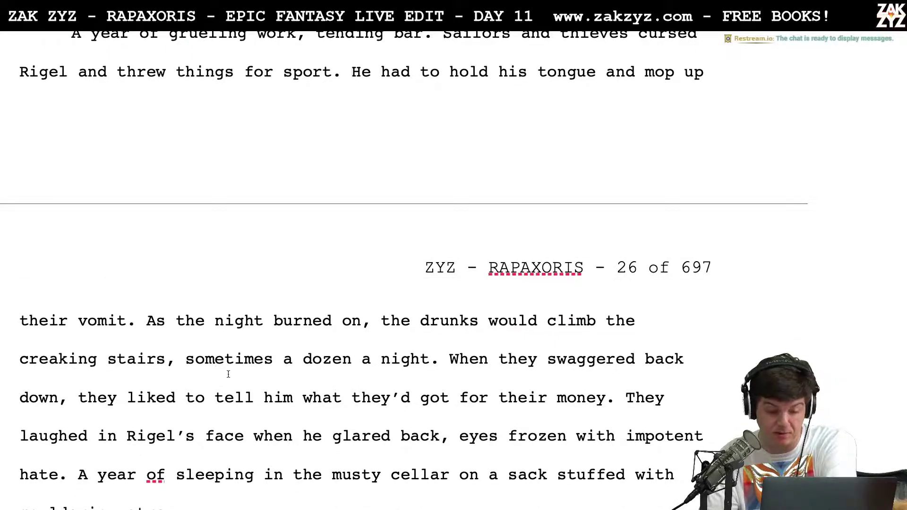
scroll(228, 374, down, 1)
scroll(276, 346, down, 2)
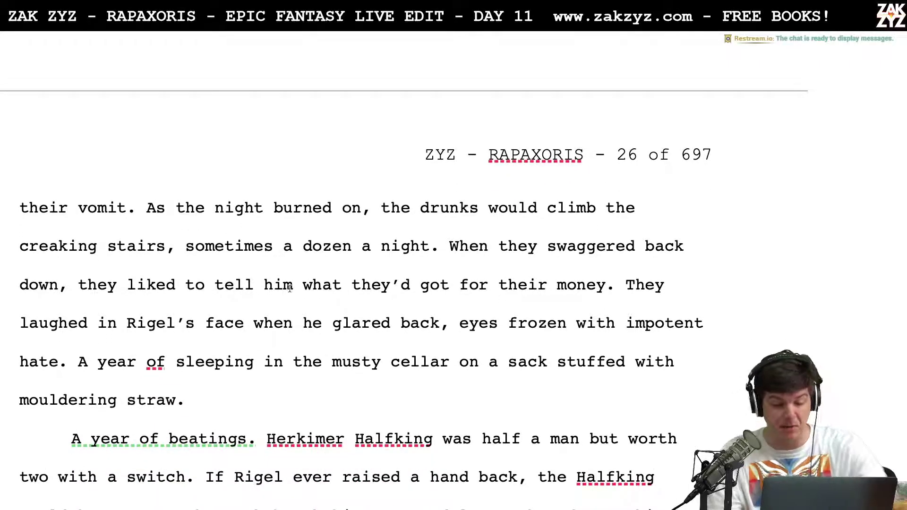
key(Right)
key(Right)
key(Right)
key(Right)
key(Left)
key(BackSpace)
key(BackSpace)
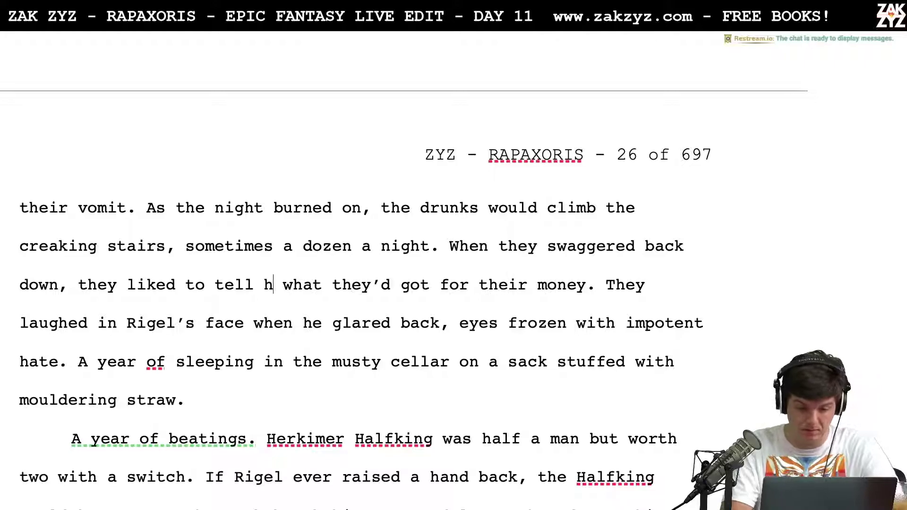
key(BackSpace)
text(Rigel)
Change "Rigel's face" to "the boy's face" in the sentence beginning "They laughed in"
key(Down)
key(Left)
key(Left)
key(Left)
key(Left)
key(Left)
key(Left)
key(Left)
key(Left)
key(Left)
key(Left)
key(Left)
key(Left)
key(Left)
key(Left)
key(BackSpace)
key(BackSpace)
key(BackSpace)
key(BackSpace)
key(BackSpace)
text(the boy)
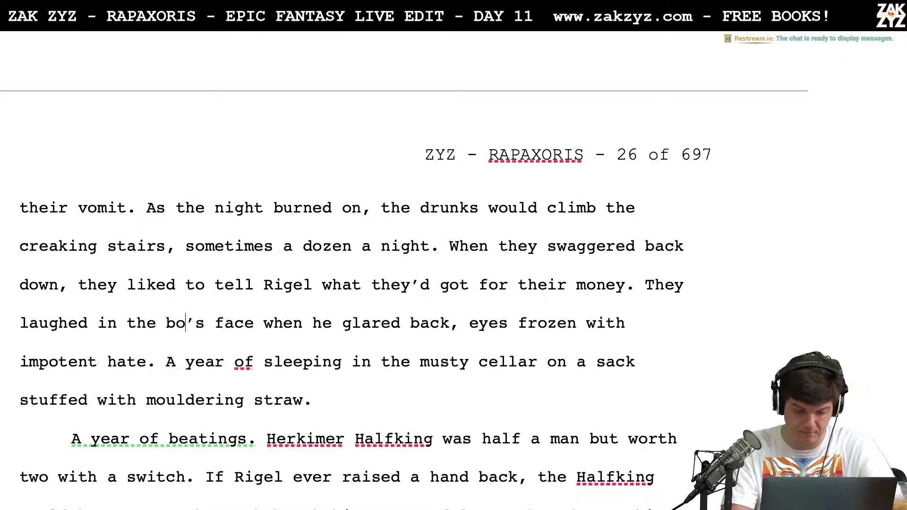
Insert "his" before "eyes frozen with impotent hate" in the sentence about the boy glaring back
key(Right)
key(Right)
key(Right)
key(Right)
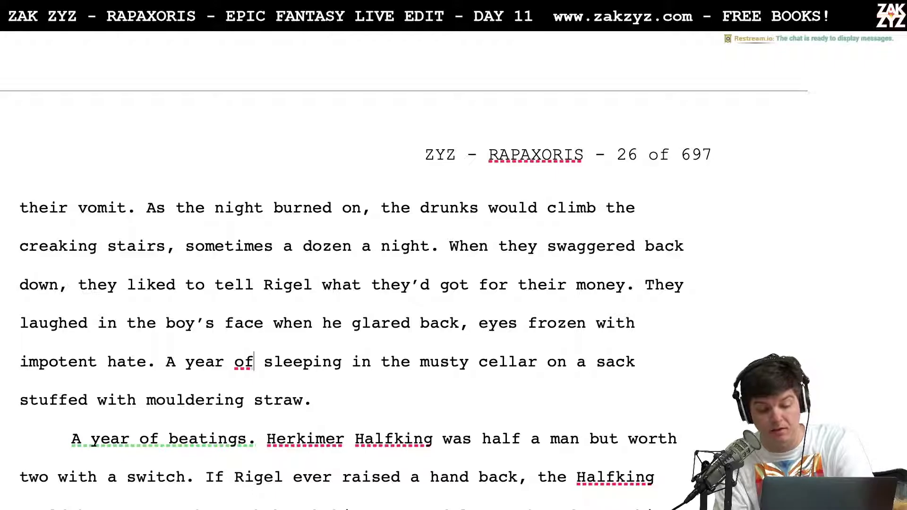
key(Right)
key(Right)
key(Right)
key(Right)
key(Right)
key(Right)
key(Right)
key(Right)
key(Right)
key(Right)
key(Right)
key(Right)
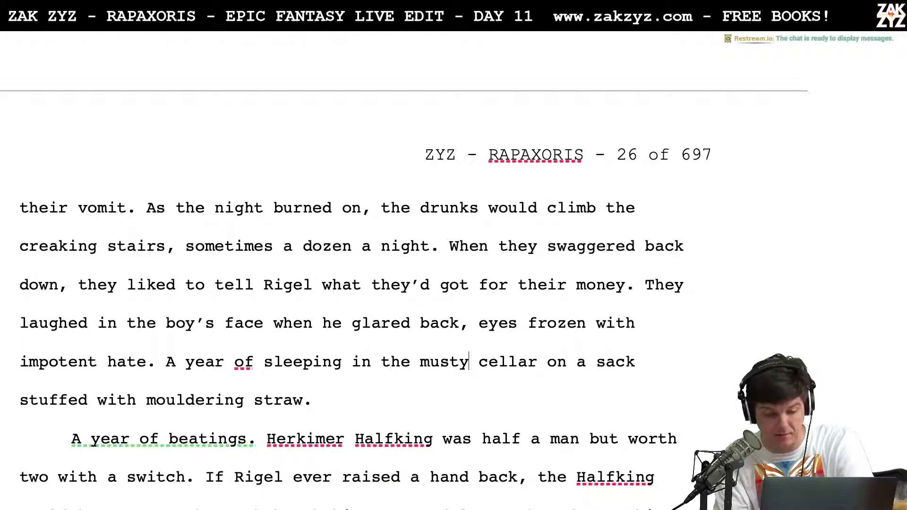
key(Up)
key(Right)
key(Right)
key(Right)
text(his)
key(Down)
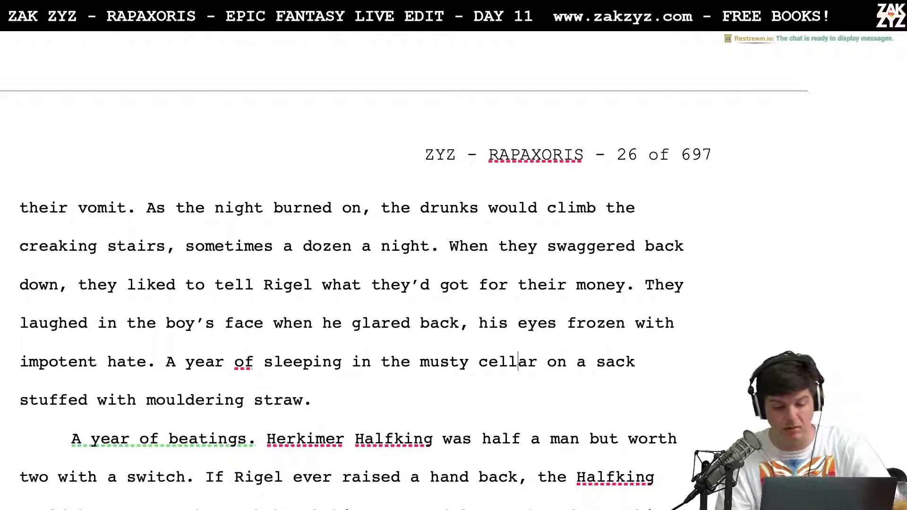
Start a new paragraph at "A year of sleeping in the musty cellar"
key(Left)
key(Left)
key(Left)
key(Left)
key(Left)
key(Left)
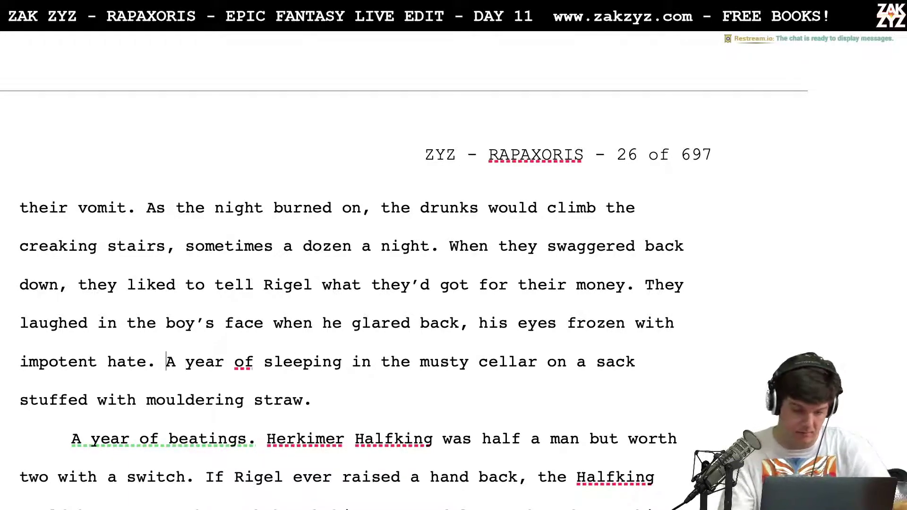
key(Return)
Add "He owned nothing, he was nothing." after "mouldering straw." at the end of the cellar paragraph
key(Down)
key(Down)
key(Right)
key(Right)
key(Right)
key(Right)
key(Right)
key(Right)
key(Right)
key(Right)
key(Right)
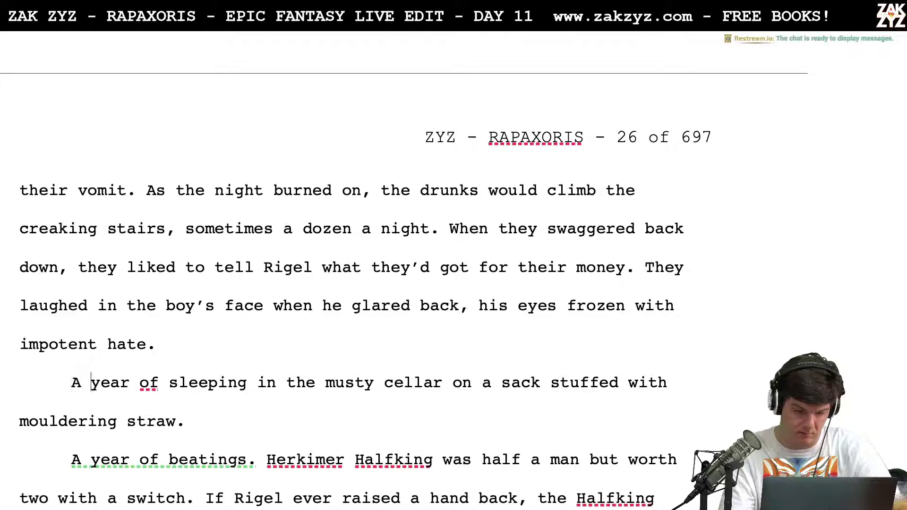
key(Left)
key(Left)
key(Up)
key(Right)
key(Left)
key(Right)
key(Right)
key(Right)
key(Left)
key(Right)
key(Down)
key(Left)
key(Up)
key(Right)
key(Down)
key(End)
text(He owned nothing, he was nothing.)
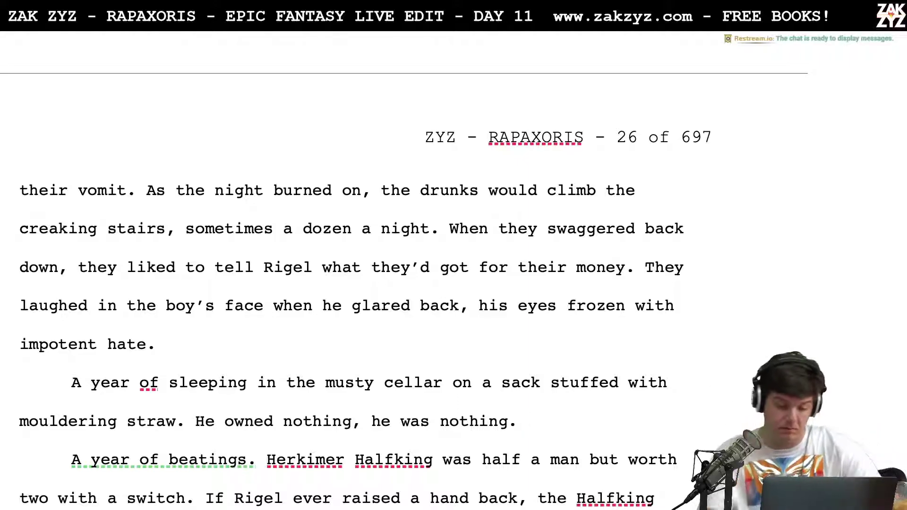
Split the new closing line into two sentences reading "He owned nothing. He was nothing."
click(361, 424)
key(BackSpace)
text(.)
key(Right)
key(Right)
key(BackSpace)
text(H)
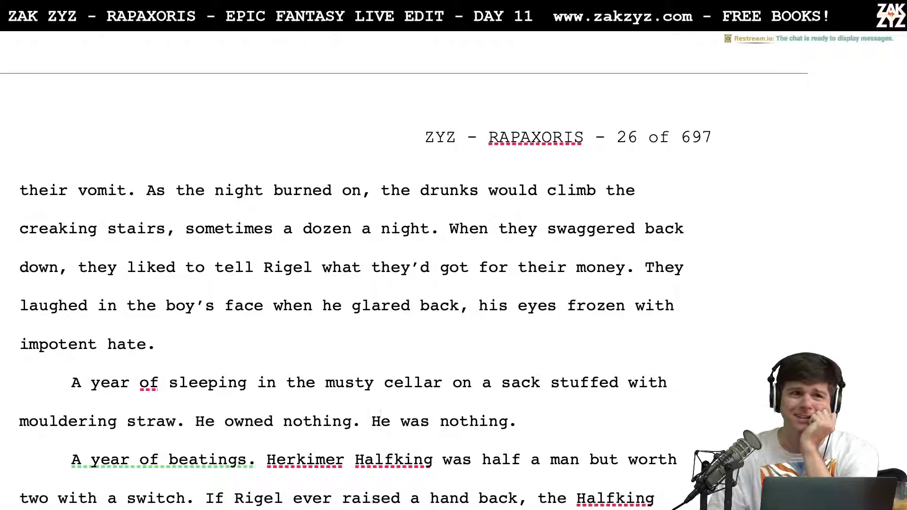
Insert a comma after "man" in "Herkimer Halfking was half a man but worth two with a switch"
scroll(405, 279, down, 5)
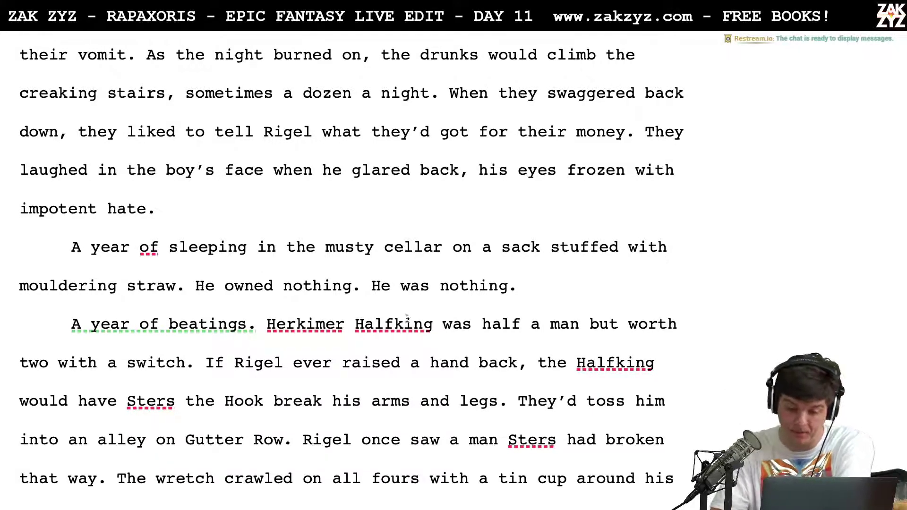
click(582, 324)
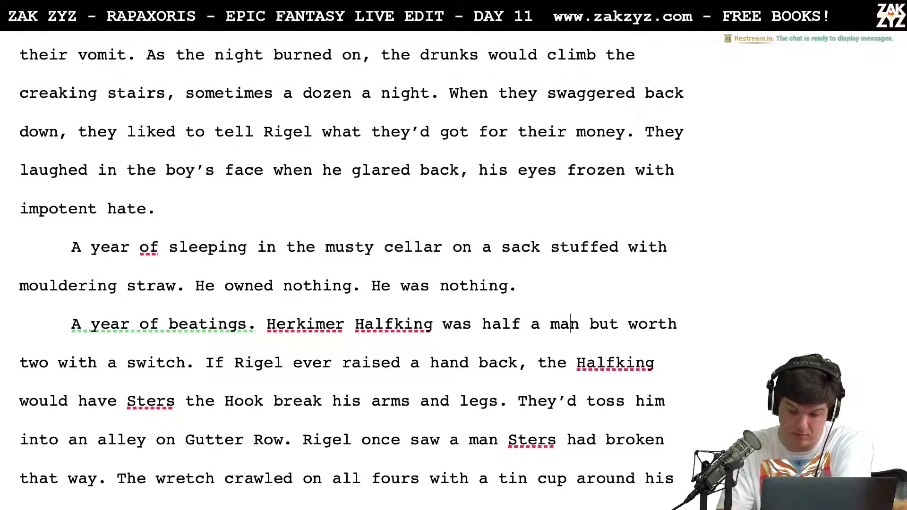
text(,)
Proofread the paragraph starting "A year of beatings" and the opening of the following paragraph about toiling at the bar
click(586, 363)
key(Left)
key(Left)
key(Left)
key(Left)
key(Left)
key(Left)
key(Left)
key(Left)
key(Left)
key(Left)
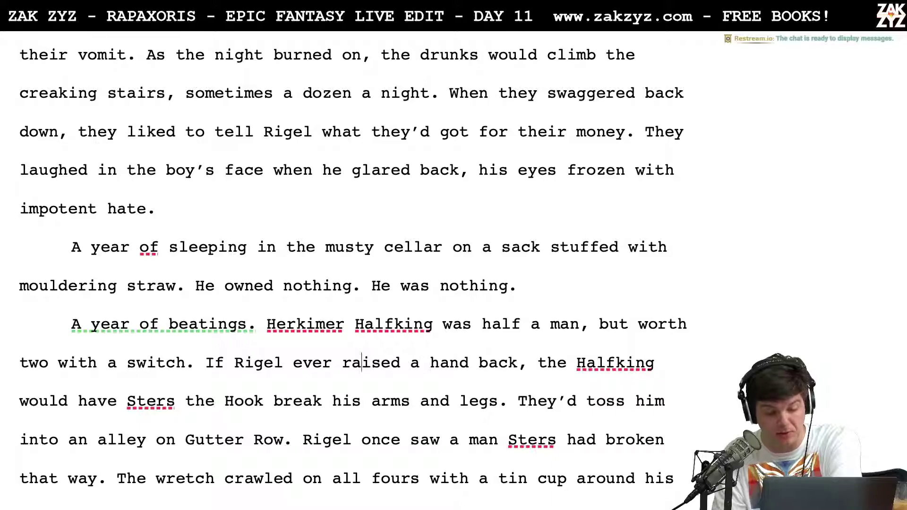
key(Right)
key(Right)
key(Right)
key(Right)
key(Right)
key(Right)
key(Right)
key(Right)
key(Right)
key(Right)
key(Right)
key(Right)
key(Down)
key(Left)
key(Left)
key(Left)
key(Left)
key(Left)
key(Left)
key(Left)
key(Left)
key(Left)
key(Left)
key(Left)
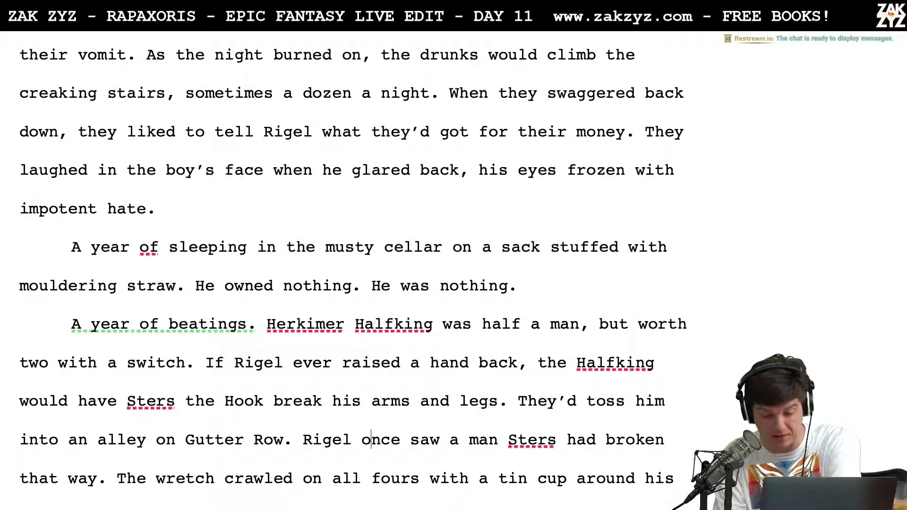
key(Down)
scroll(552, 330, down, 2)
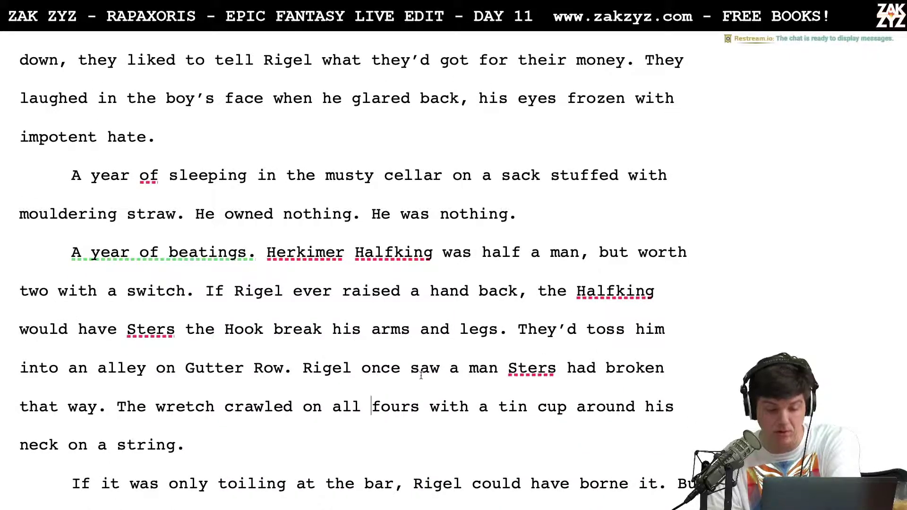
scroll(402, 396, down, 1)
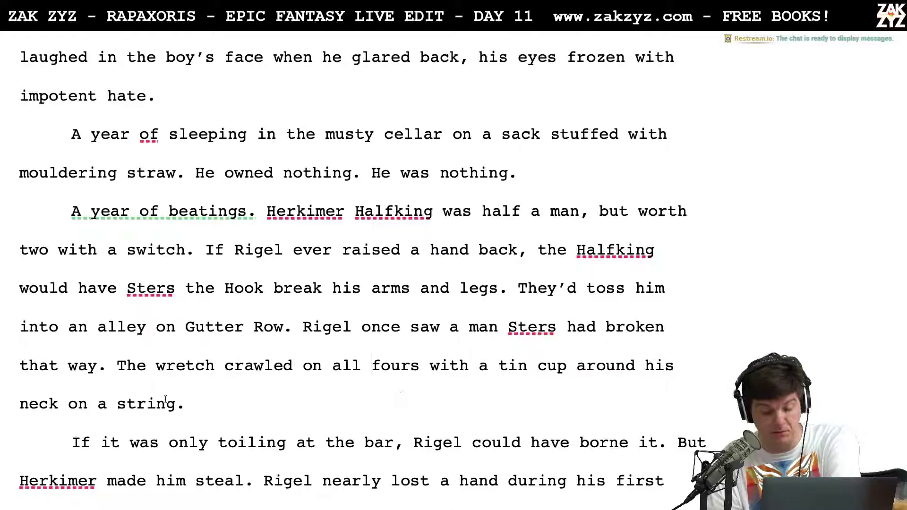
scroll(221, 386, down, 1)
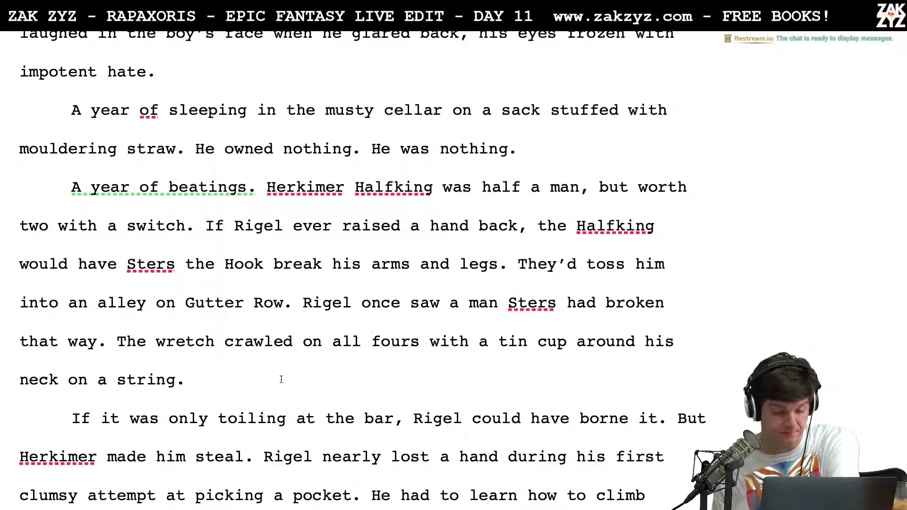
scroll(281, 380, down, 1)
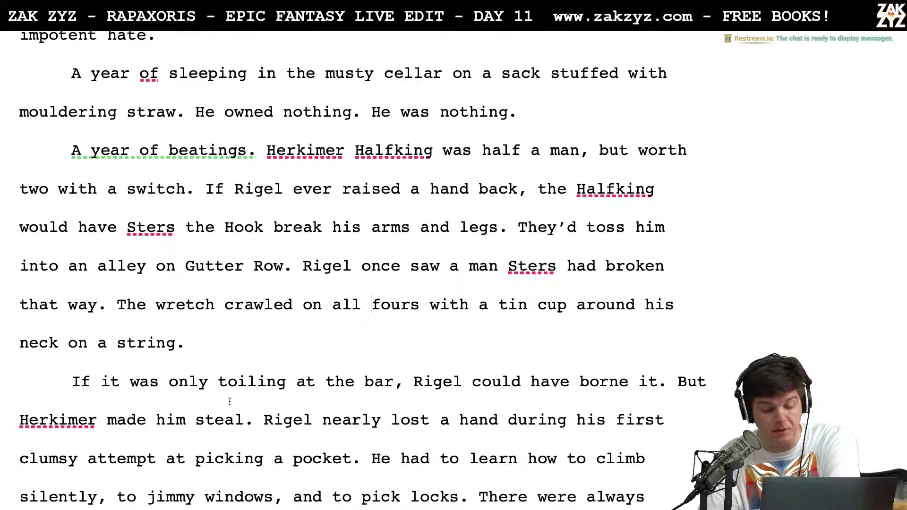
scroll(331, 378, down, 1)
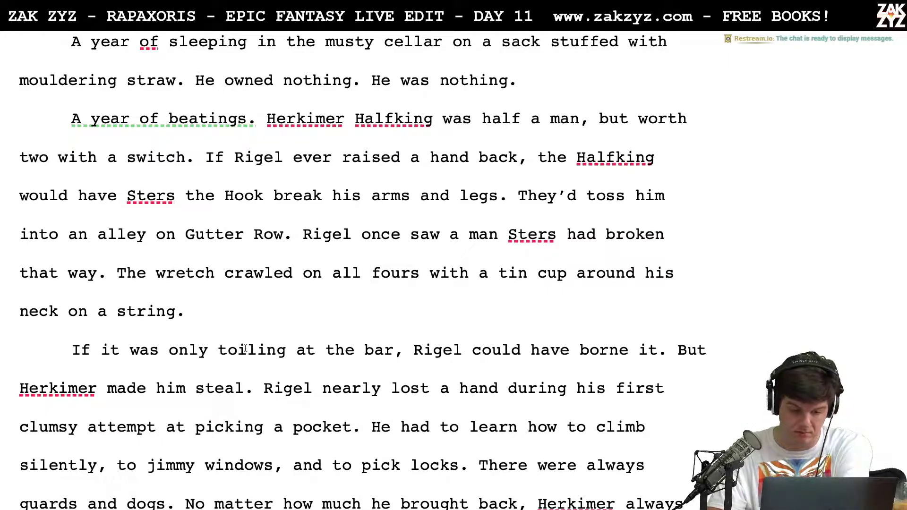
scroll(378, 386, down, 1)
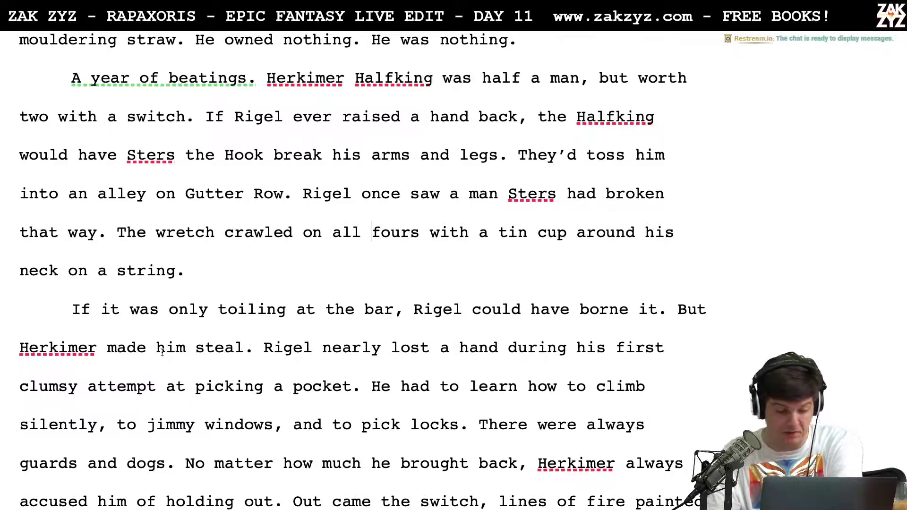
Insert "that wasn't enough for" between "But" and "Herkimer" in the paragraph about toiling at the bar
click(130, 348)
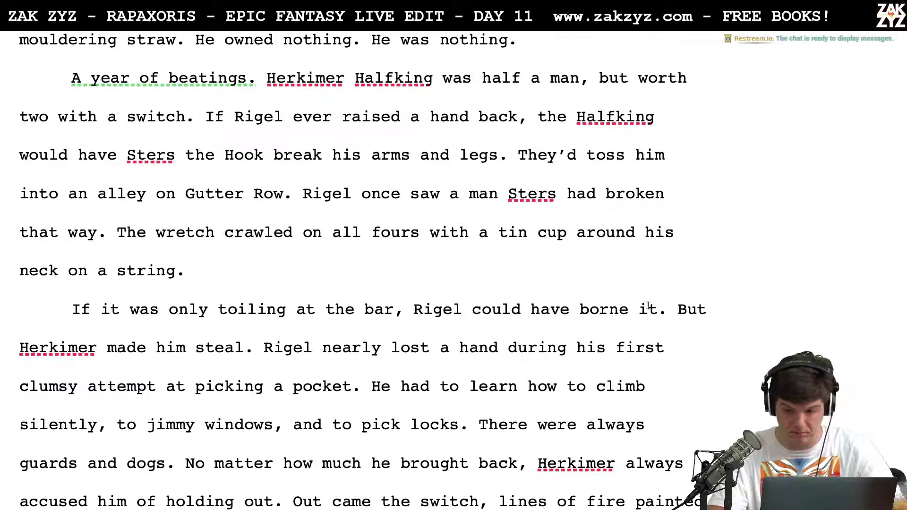
click(712, 321)
text(that wasn't e)
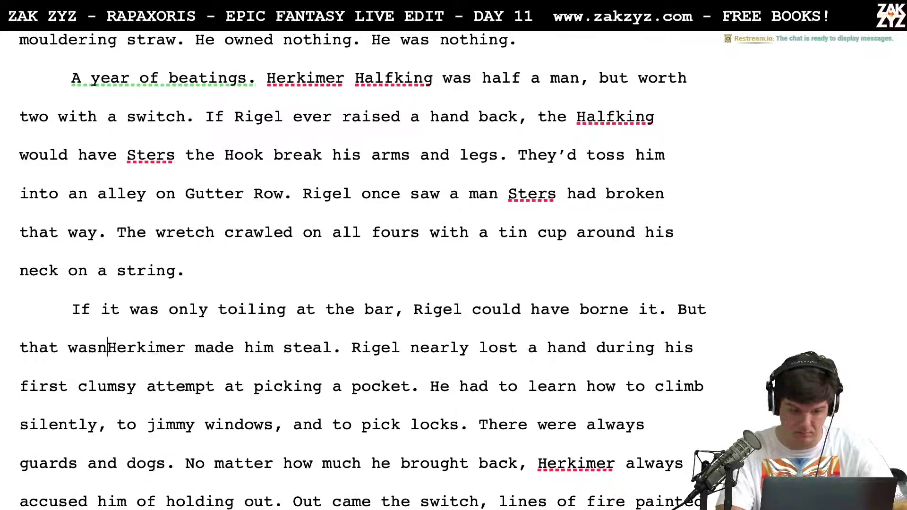
text(nough)
key(Left)
text(for)
key(Right)
key(Right)
key(Right)
key(Right)
key(Right)
key(Right)
key(Right)
key(Right)
key(Right)
Add "Halfking. The dwarf" after "enough for Herkimer" so that a new sentence reads "The dwarf made him steal."
text(Herkimer.)
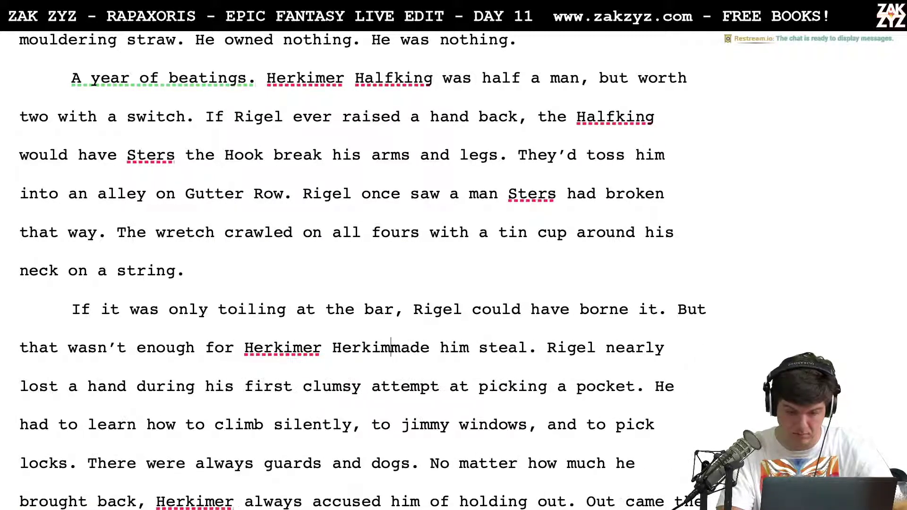
key(BackSpace)
key(BackSpace)
key(BackSpace)
key(BackSpace)
key(BackSpace)
key(BackSpace)
key(BackSpace)
key(BackSpace)
key(BackSpace)
text(alfking. The dwarf)
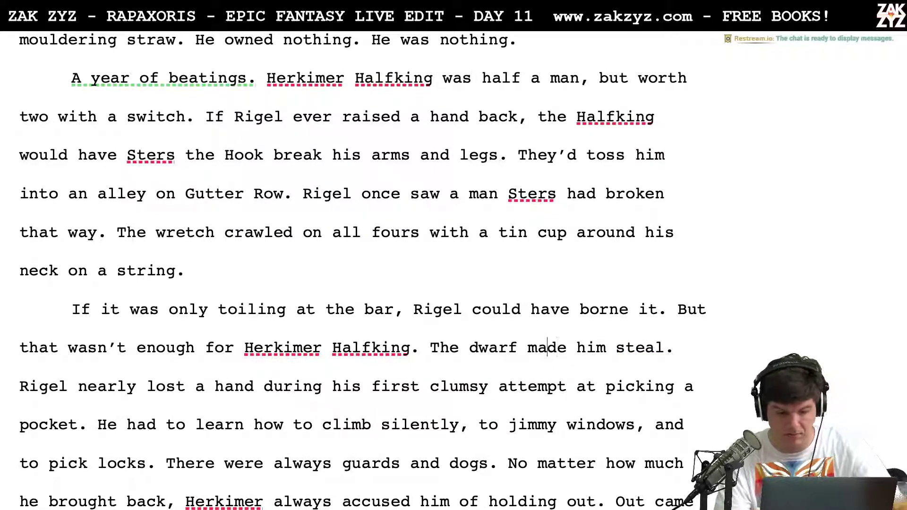
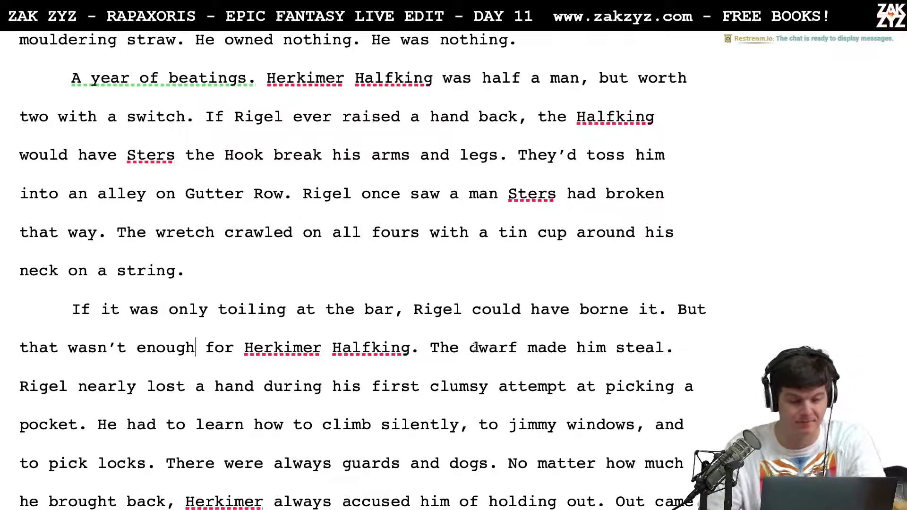
Reread the passage from "One year." through the paragraph about Rigel being made to steal, checking its flow
scroll(368, 272, up, 1)
scroll(368, 272, up, 5)
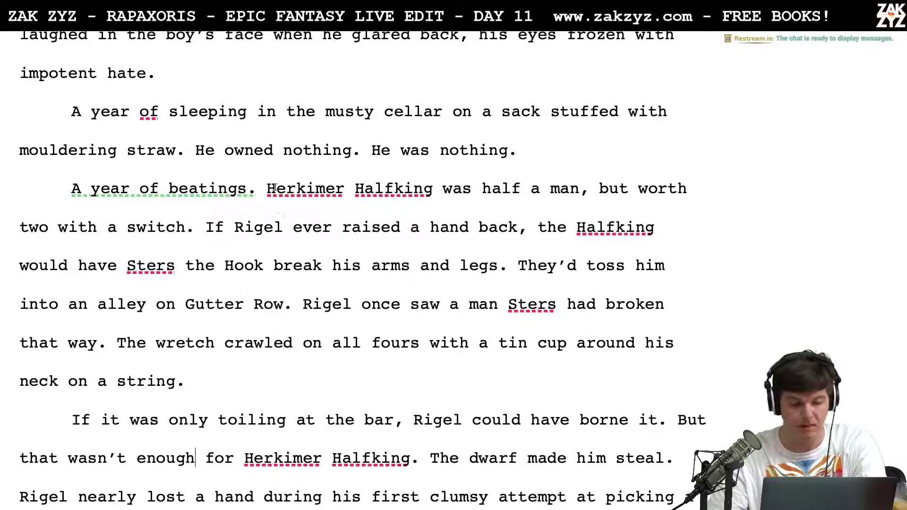
scroll(277, 192, up, 15)
scroll(277, 193, up, 5)
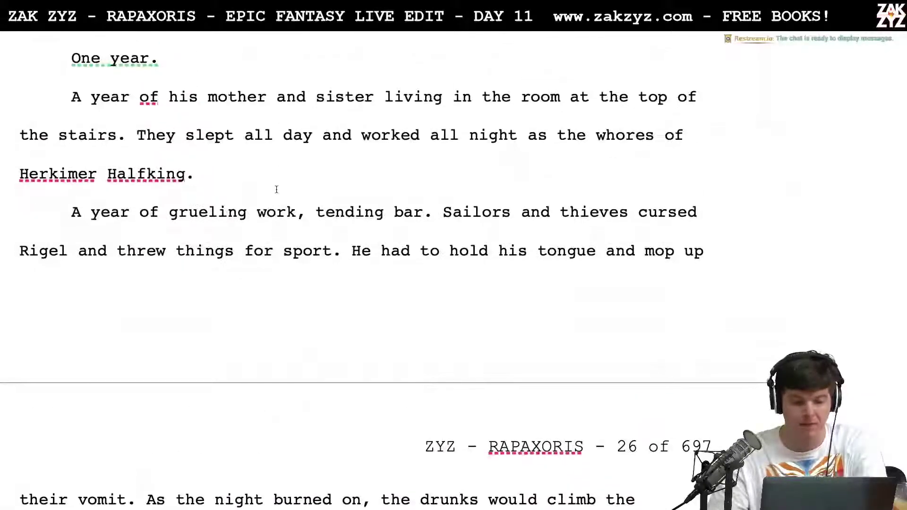
scroll(277, 189, up, 3)
scroll(276, 189, up, 3)
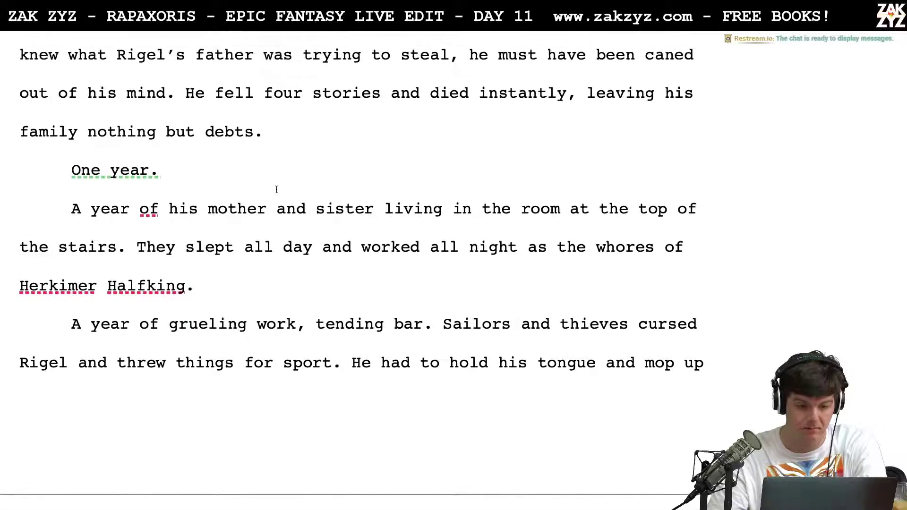
scroll(170, 179, down, 14)
scroll(171, 182, down, 13)
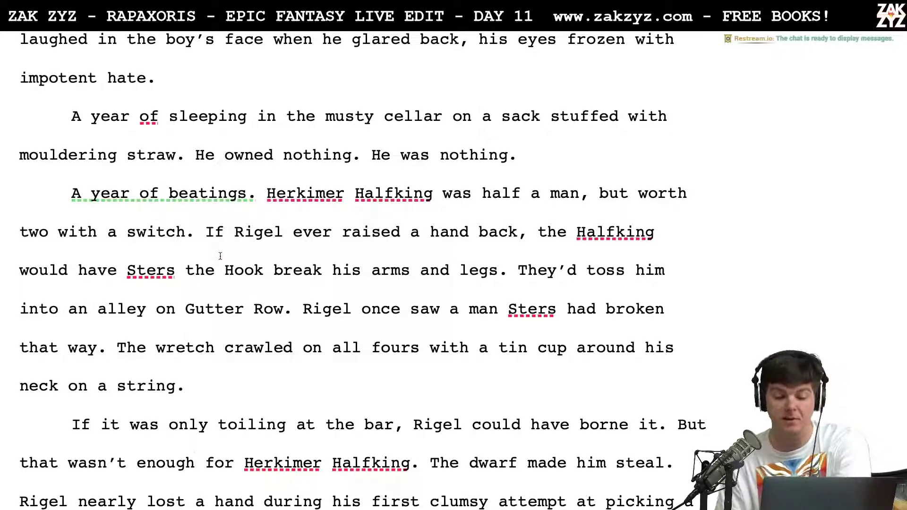
scroll(221, 256, down, 3)
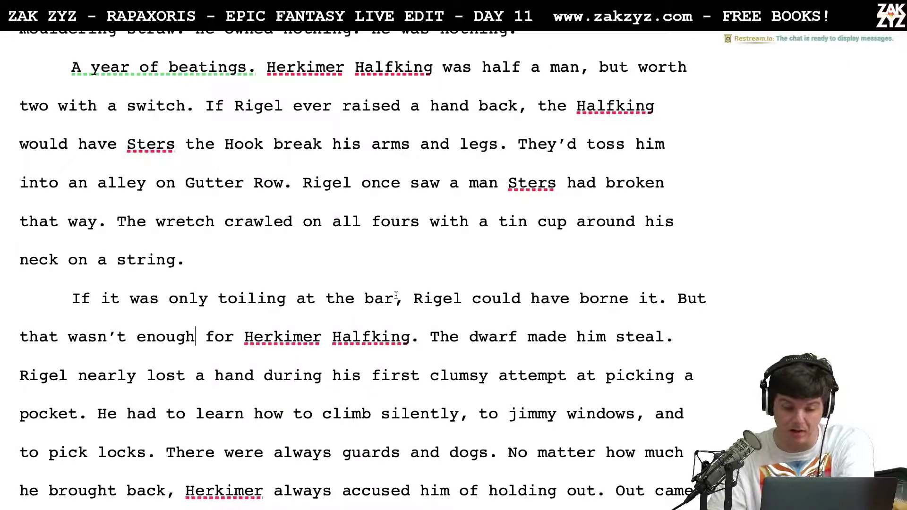
scroll(426, 306, down, 1)
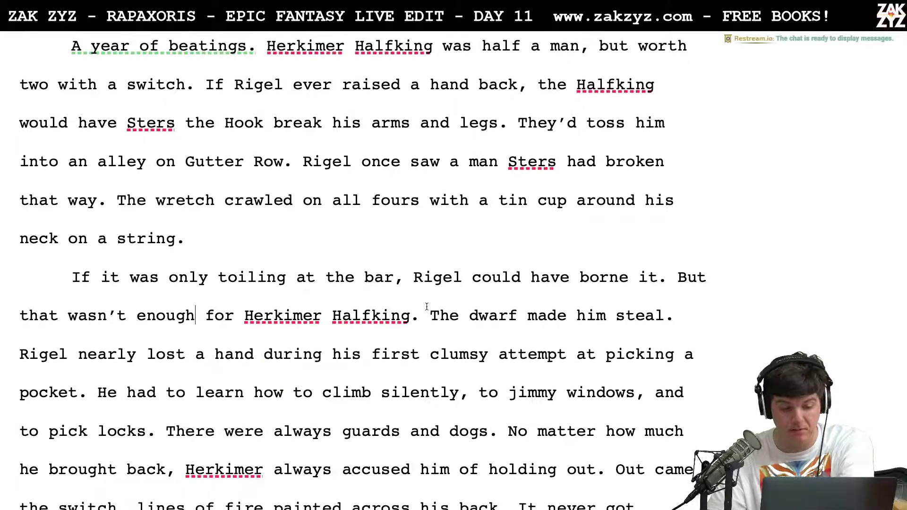
scroll(261, 316, down, 1)
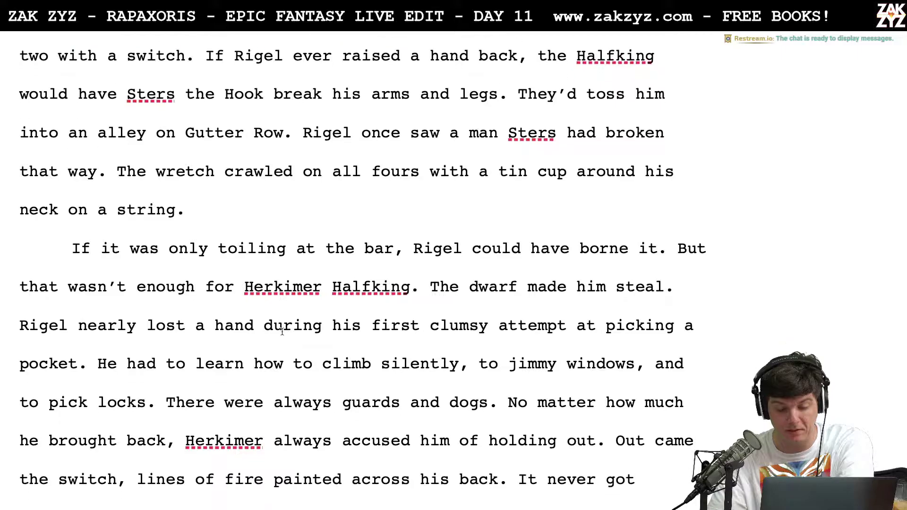
scroll(293, 333, down, 3)
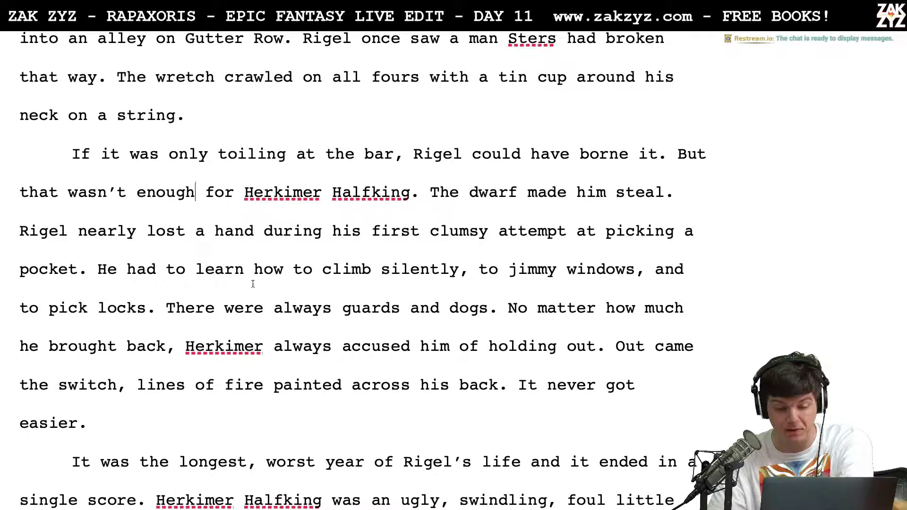
scroll(252, 291, down, 1)
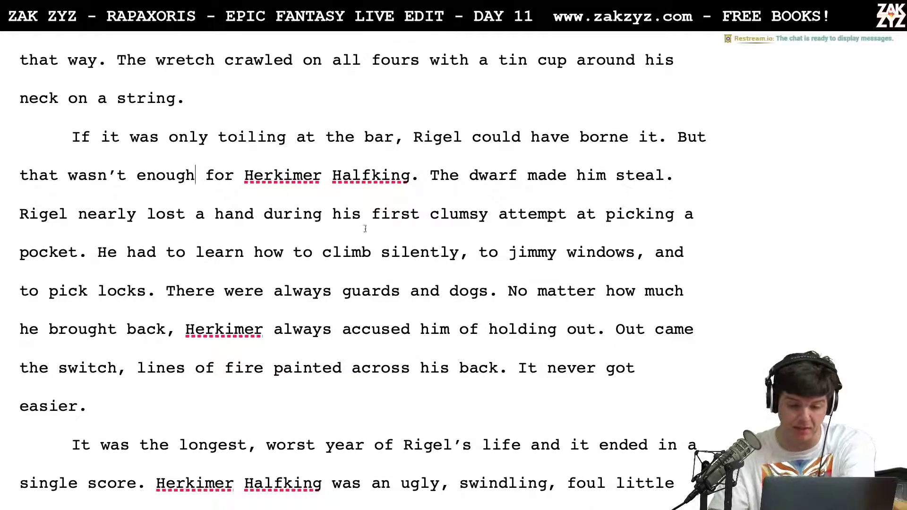
click(203, 209)
key(Left)
key(Left)
key(Left)
key(Right)
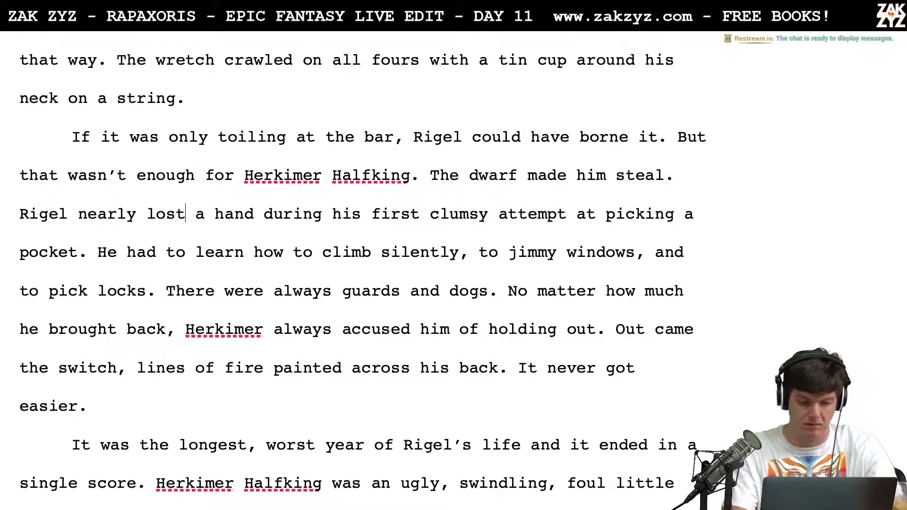
text(his hand)
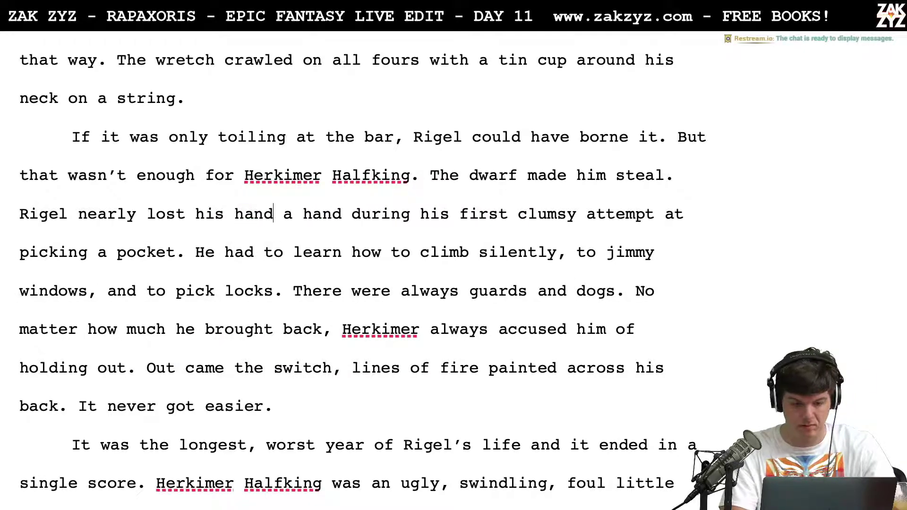
text(s in the earl)
key(BackSpace)
key(BackSpace)
key(BackSpace)
key(BackSpace)
key(BackSpace)
key(BackSpace)
key(BackSpace)
key(BackSpace)
key(BackSpace)
key(BackSpace)
key(BackSpace)
key(BackSpace)
key(BackSpace)
key(BackSpace)
key(BackSpace)
key(BackSpace)
key(BackSpace)
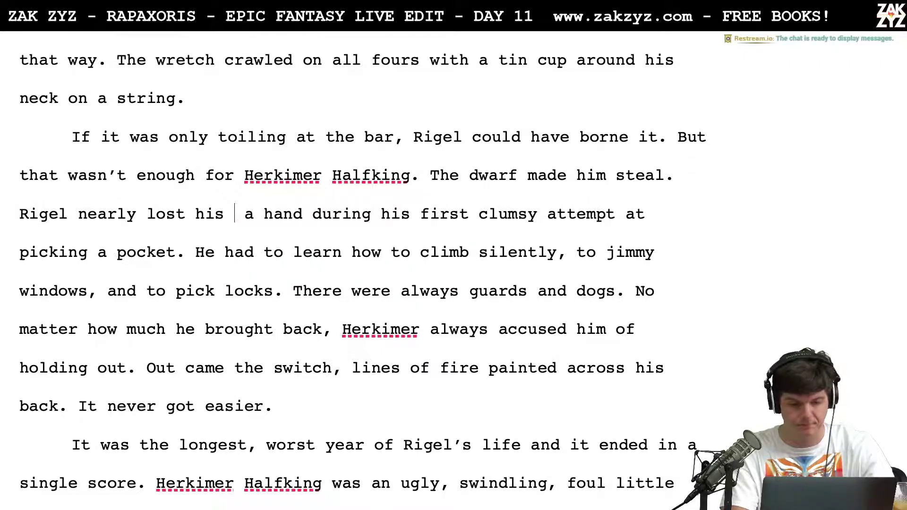
key(BackSpace)
key(BackSpace)
key(BackSpace)
key(BackSpace)
Write "a hand during his first clumsy week as a pickpocket." directly after "Rigel nearly lost"
text(a hand )
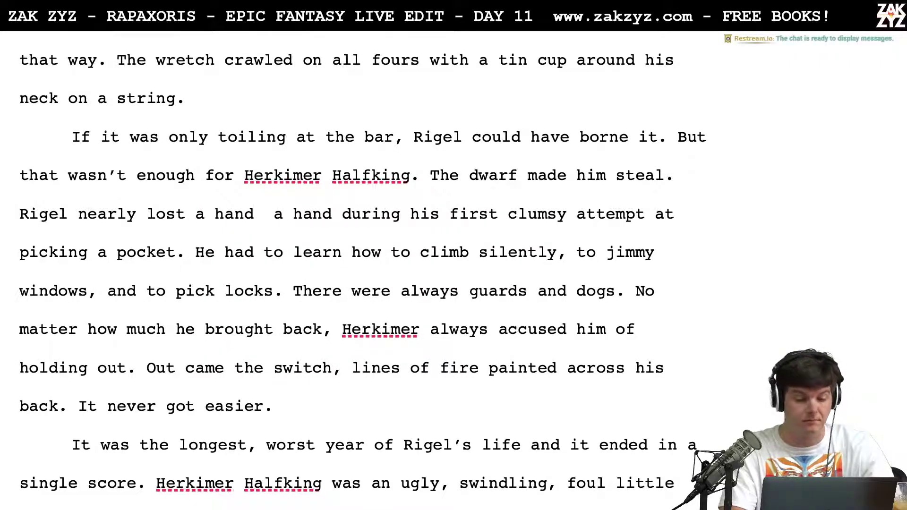
text(during his first )
text(climb)
key(BackSpace)
key(BackSpace)
key(BackSpace)
text(umbsy)
key(BackSpace)
key(BackSpace)
key(BackSpace)
text(sy week)
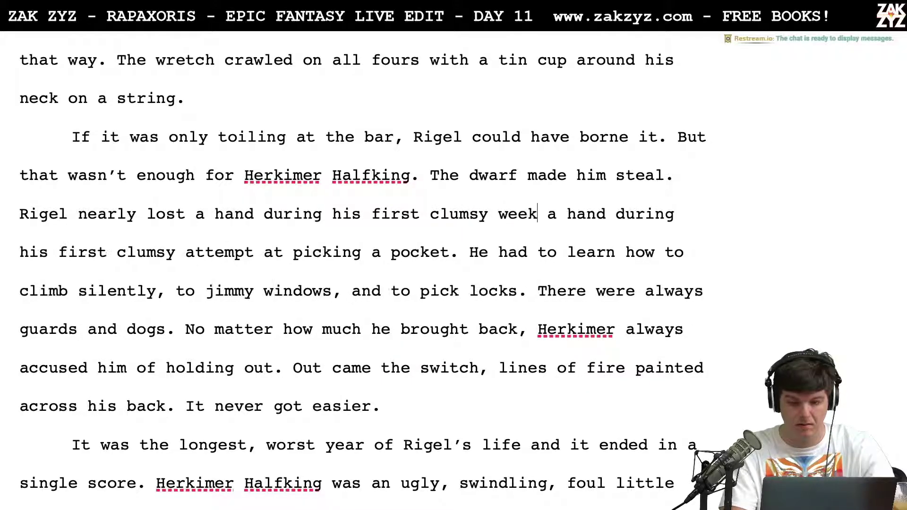
text( as a pickpocket.)
Delete the leftover fragment "a hand during his first clumsy attempt at picking a pocket." after the new pickpocket sentence
key(shift+Right)
key(shift+Right)
key(shift+Right)
key(shift+Right)
key(shift+Right)
key(shift+Right)
key(shift+Right)
key(shift+Right)
key(shift+Right)
key(shift+Right)
key(shift+Right)
key(shift+Right)
key(shift+Right)
key(shift+Right)
key(shift+Right)
key(shift+Right)
key(shift+Right)
key(shift+Right)
key(shift+Right)
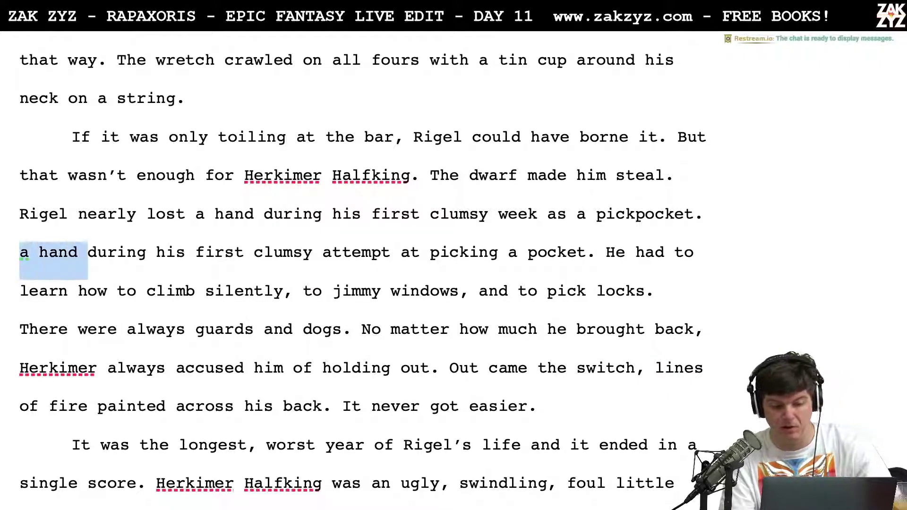
key(shift+Right)
key(shift+Right)
key(shift+Right)
key(shift+Right)
key(shift+Right)
key(shift+Right)
key(shift+Right)
key(shift+Right)
key(shift+Right)
key(shift+Right)
key(shift+Right)
key(shift+Right)
key(shift+Right)
key(shift+Right)
key(shift+Right)
key(shift+Right)
key(shift+Right)
key(shift+Right)
key(shift+Right)
key(shift+Right)
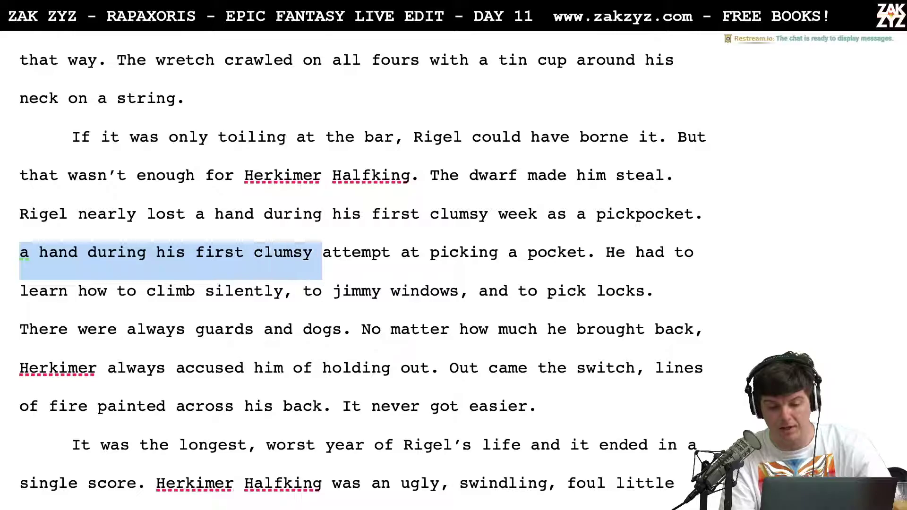
key(shift+Right)
key(shift+Right)
key(shift+Right)
key(shift+Right)
key(shift+Right)
key(shift+Right)
key(shift+Right)
key(shift+Right)
key(shift+Right)
key(shift+Right)
key(shift+Right)
key(shift+Right)
key(shift+Right)
key(shift+Right)
key(shift+Right)
key(shift+Right)
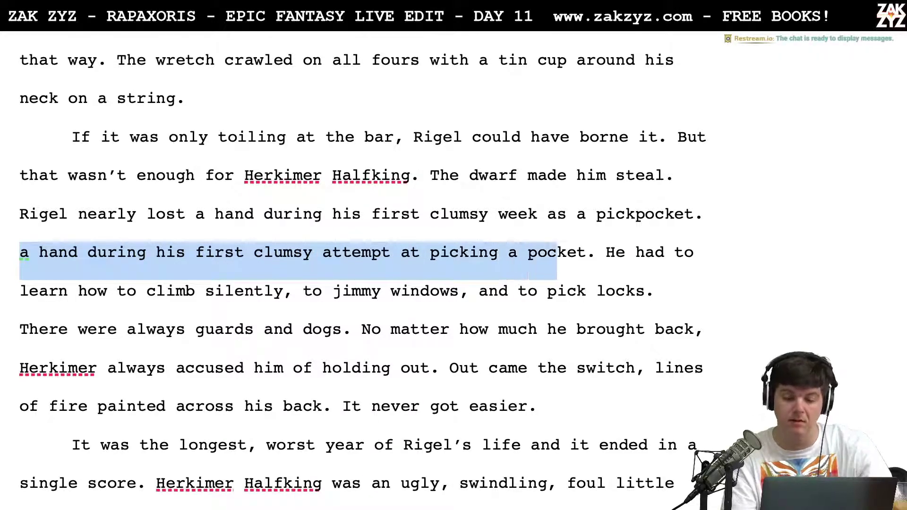
key(BackSpace)
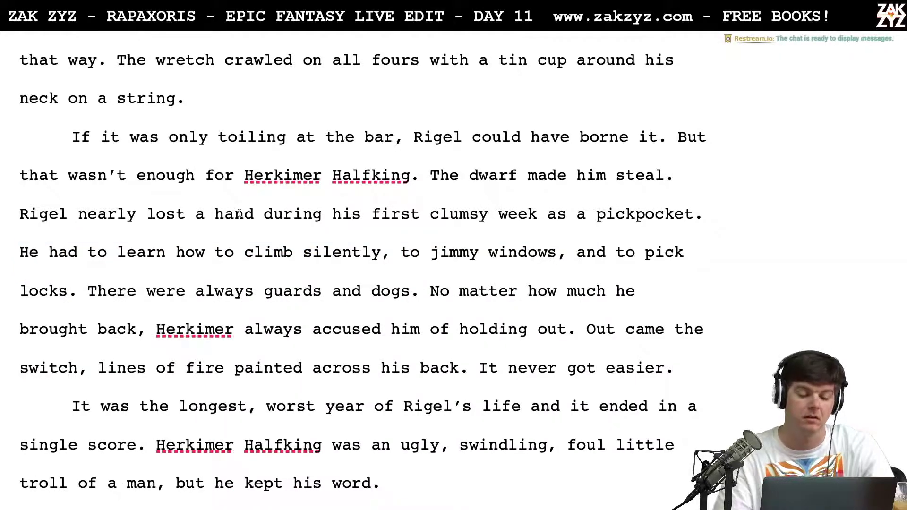
Write a new ending, "his first clumsy attempts as a pickpocket.", after "Rigel nearly lost a hand during", splitting off the old ending
click(266, 214)
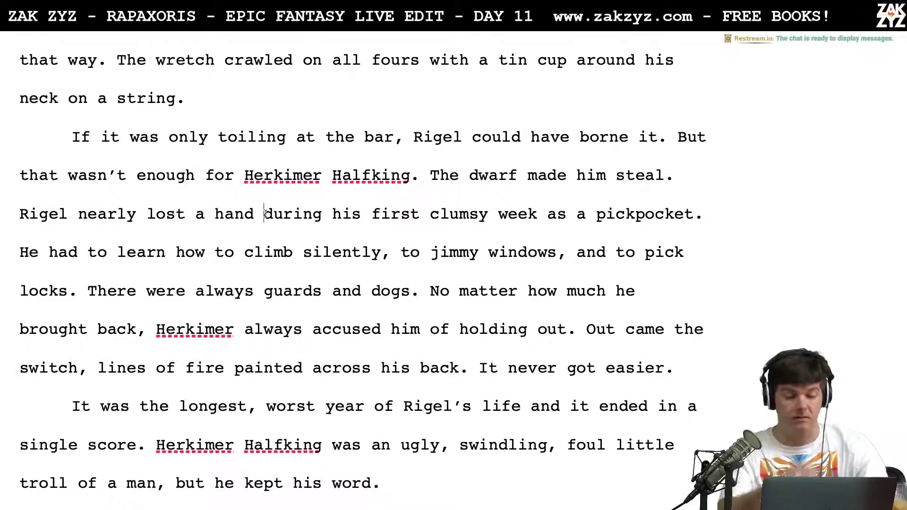
key(Right)
key(Right)
key(Right)
key(Right)
key(Right)
key(Right)
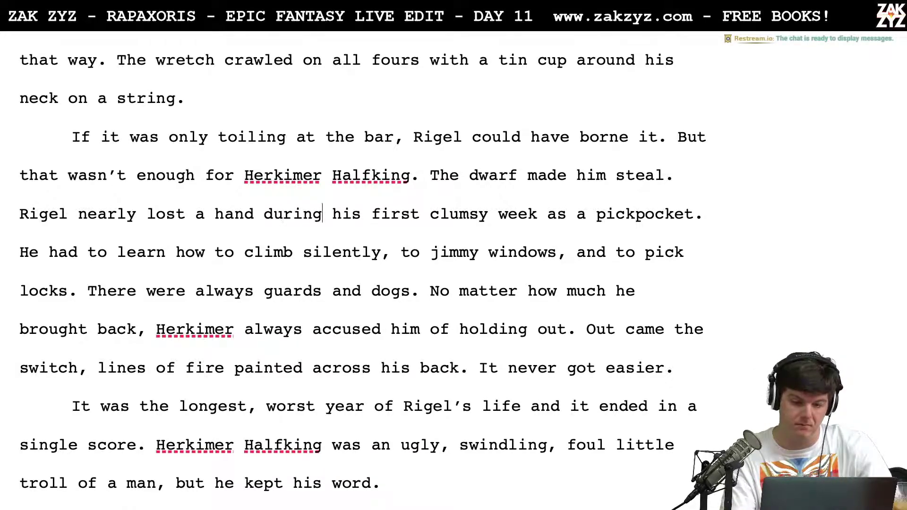
key(Return)
key(Left)
text(his)
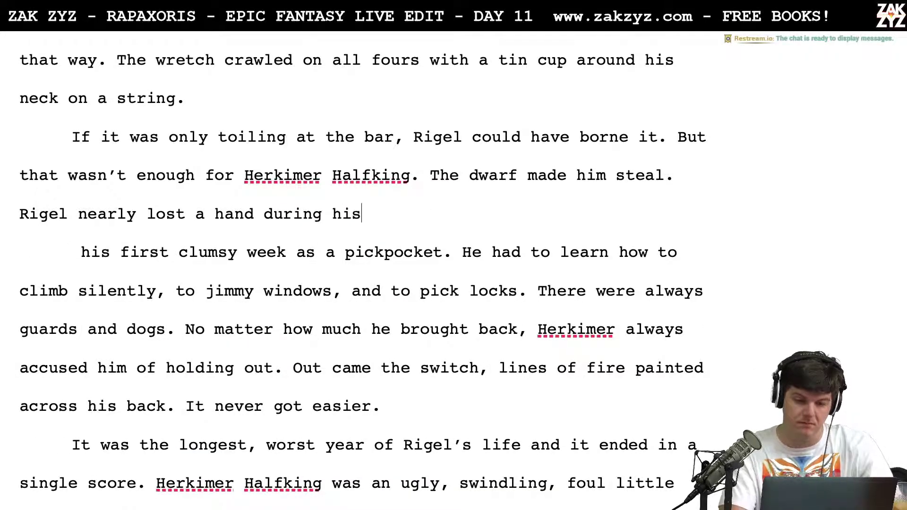
text( first clum)
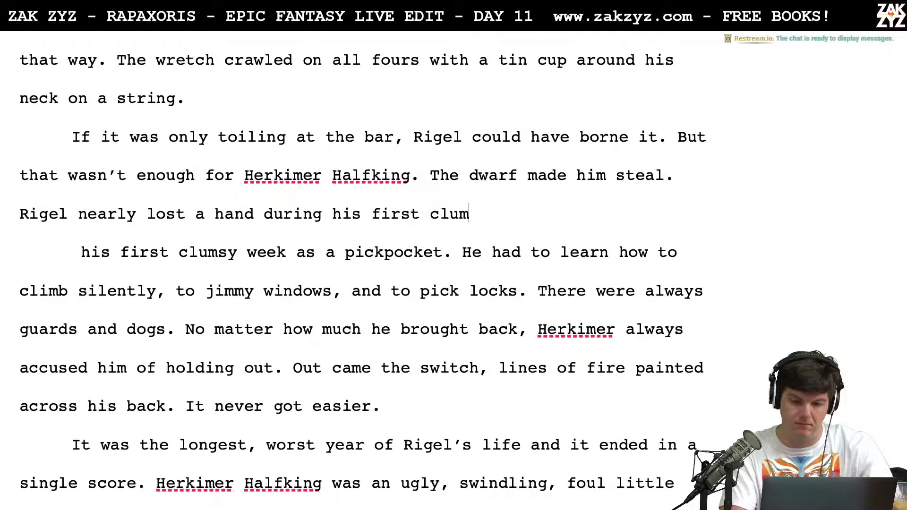
text(sy attemp)
key(BackSpace)
text(mpts a)
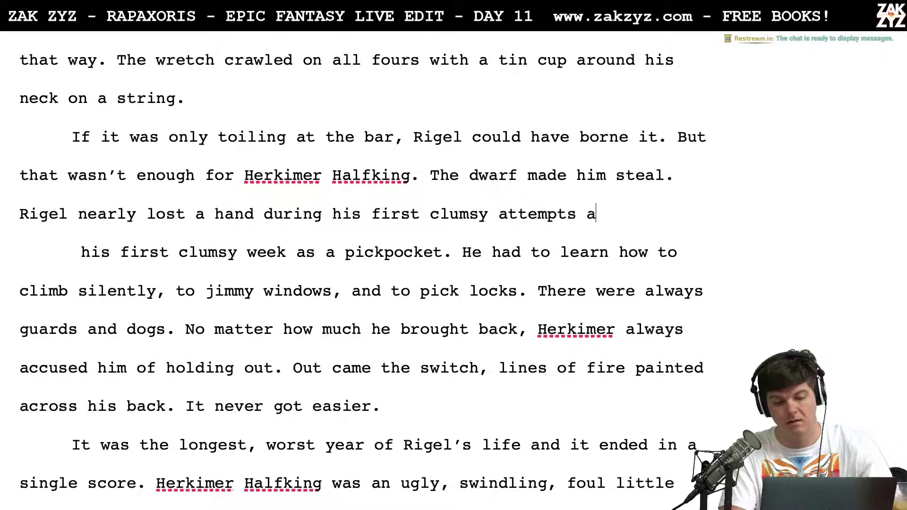
text(s a pickpick)
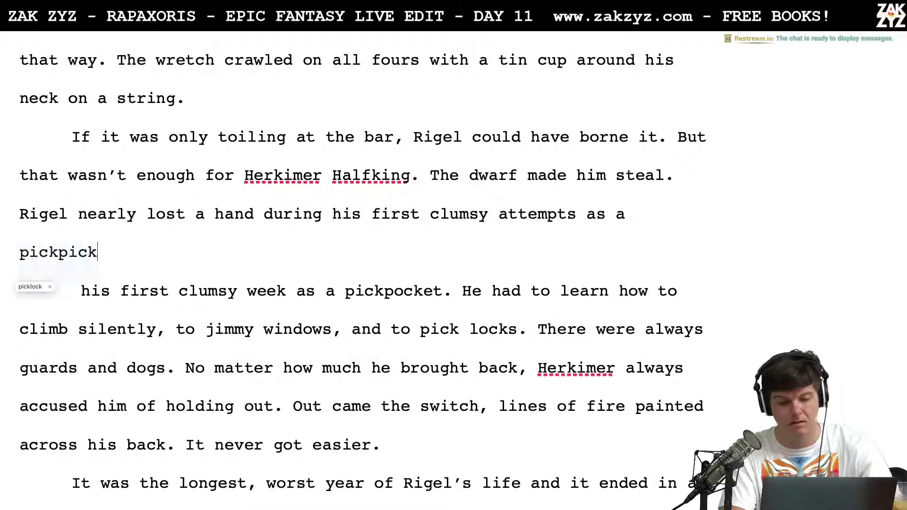
key(BackSpace)
key(BackSpace)
key(BackSpace)
text(ocket.)
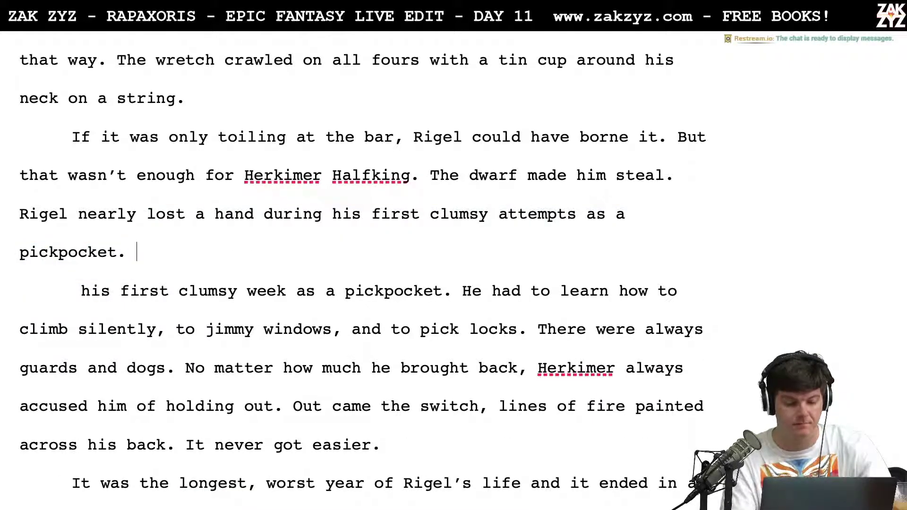
Replace the paragraph break and leftover "his first clumsy week as a pickpocket." with "There was no guide."
key(shift+Right)
key(shift+Right)
key(shift+Right)
key(shift+Right)
key(shift+Right)
key(shift+Right)
key(shift+Right)
key(shift+Right)
key(shift+Right)
key(shift+Right)
key(shift+Right)
key(shift+Right)
key(shift+Right)
key(shift+Right)
key(shift+Right)
key(shift+Right)
key(shift+Right)
key(shift+Right)
key(shift+Right)
key(shift+Right)
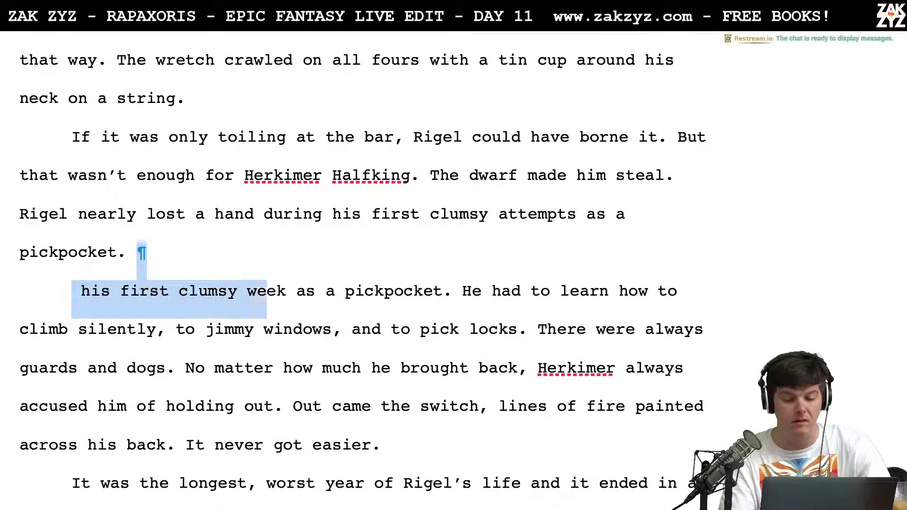
key(shift+Right)
key(shift+Right)
key(shift+Right)
key(shift+Right)
key(shift+Right)
key(shift+Right)
key(shift+Right)
key(shift+Right)
key(shift+Right)
key(shift+Right)
key(shift+Right)
key(shift+Right)
key(shift+Right)
key(shift+Right)
key(shift+Right)
key(shift+Right)
key(shift+Right)
key(shift+Right)
key(shift+Right)
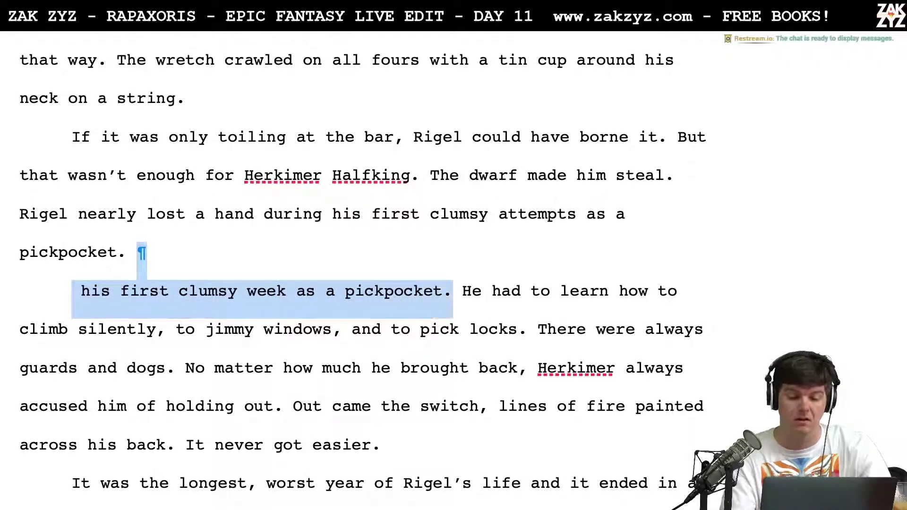
text(There was n)
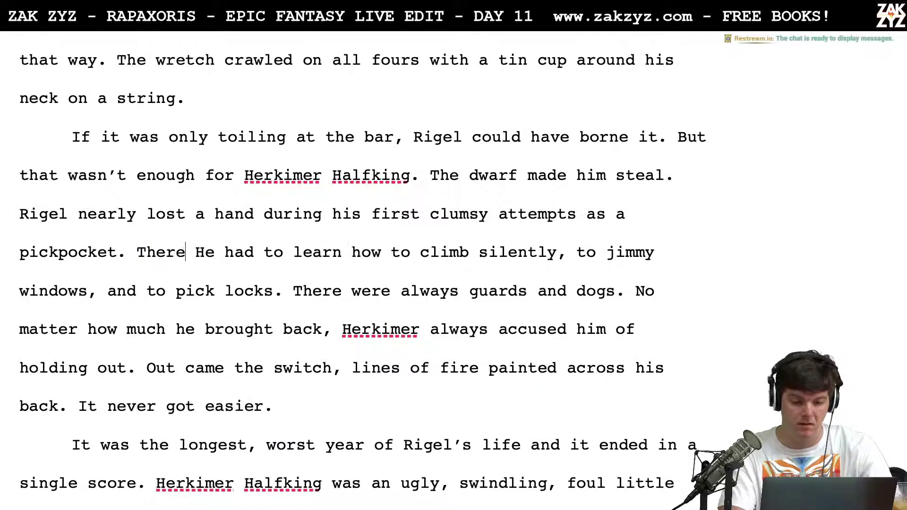
text(o He had to lear)
key(BackSpace)
key(BackSpace)
text(guide.)
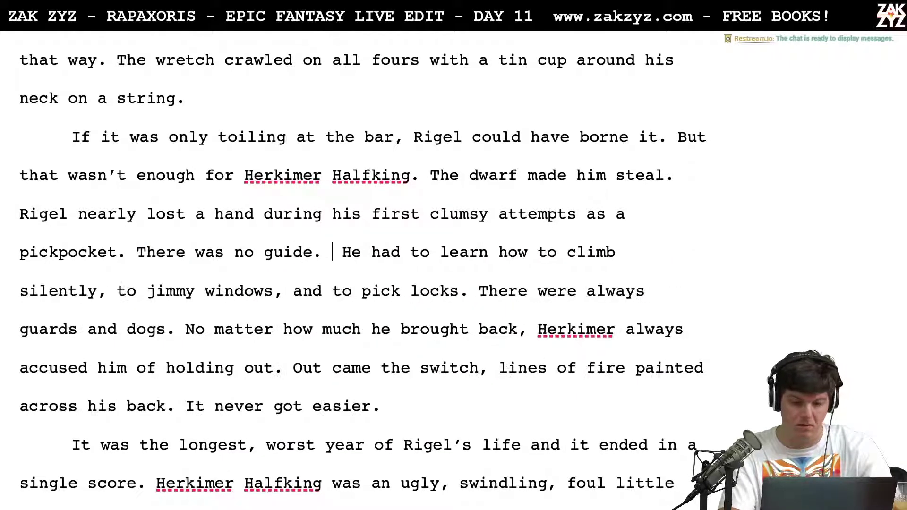
key(BackSpace)
Insert "on his own." after "He had to learn", ending the sentence before "how to climb silently"
key(Right)
key(Right)
key(Right)
key(Right)
key(Right)
key(Right)
key(Right)
key(Right)
key(Right)
key(Right)
key(Right)
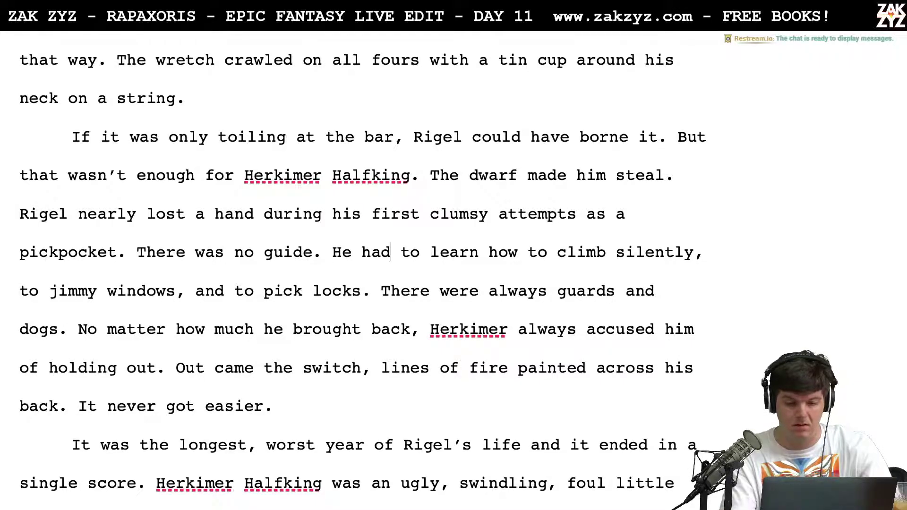
key(Right)
key(Right)
key(Right)
key(Right)
key(Right)
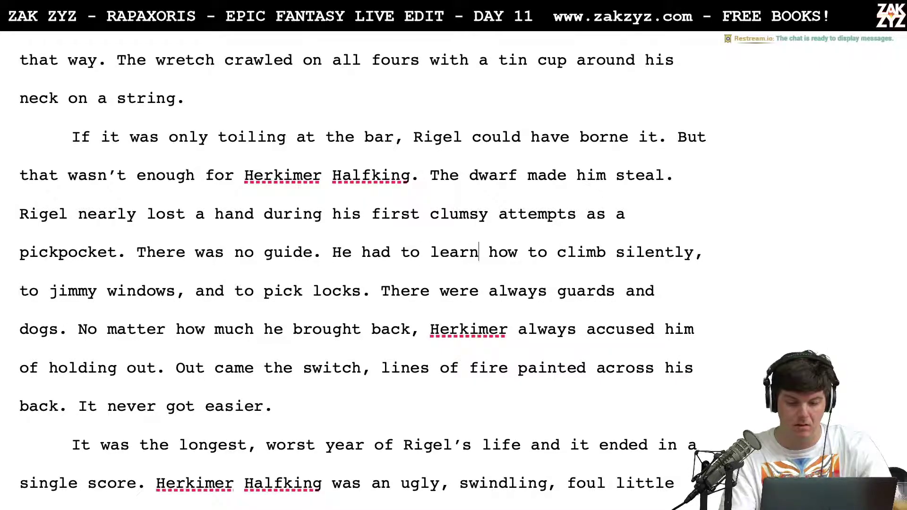
text(on his ow)
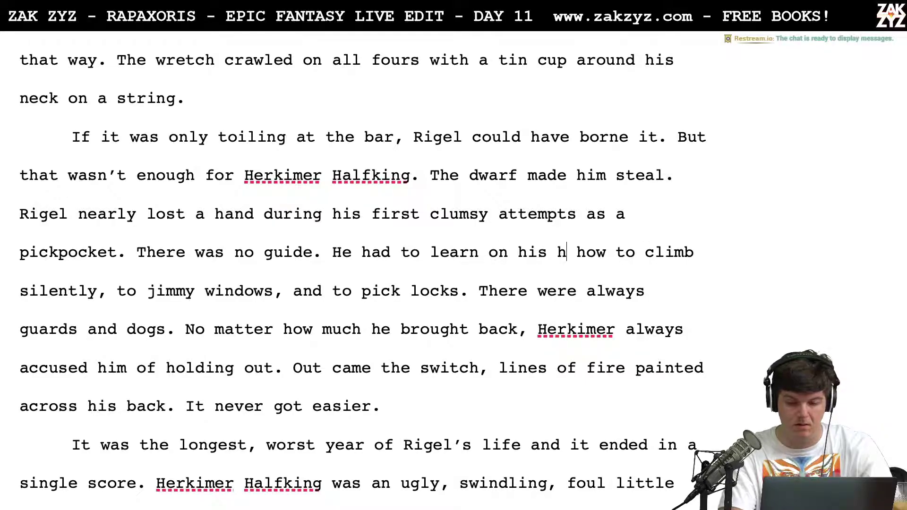
text(n)
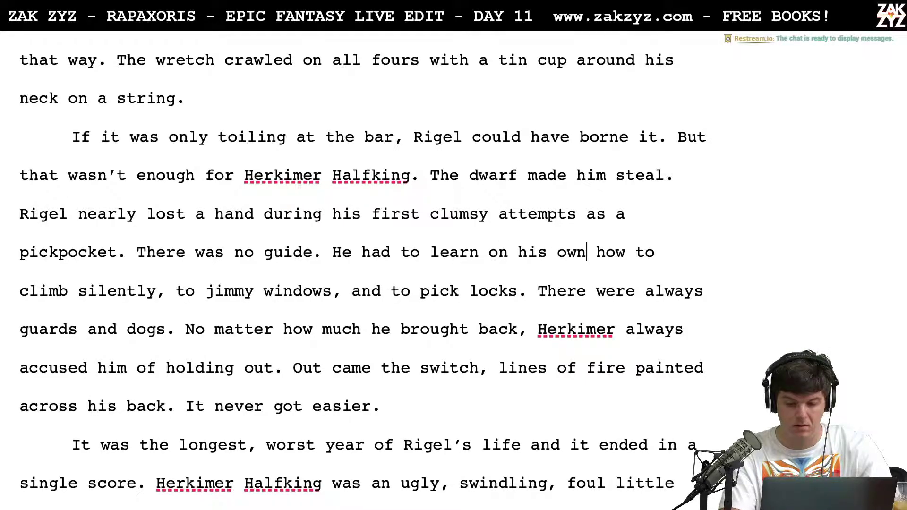
text(.)
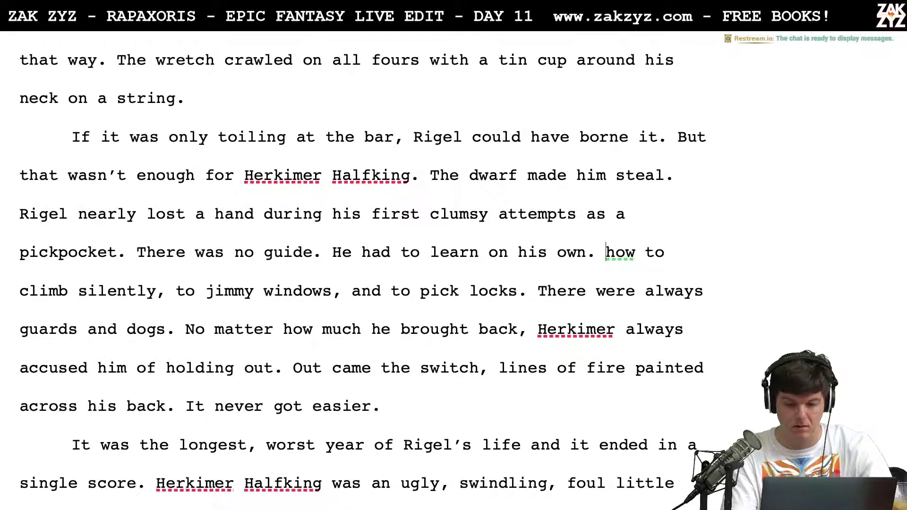
Try a colon in place of the period after "He had to learn on his own", and put the period back
key(BackSpace)
key(BackSpace)
key(BackSpace)
text(:)
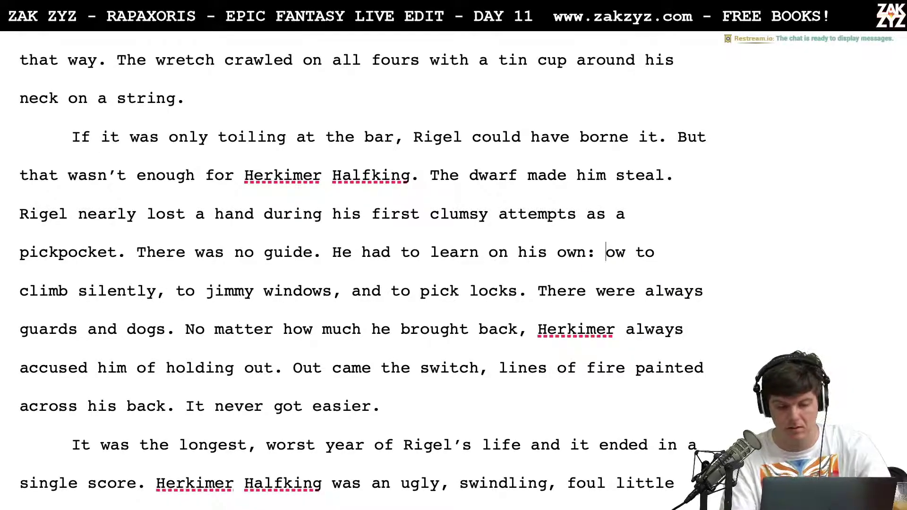
key(BackSpace)
key(BackSpace)
text(. )
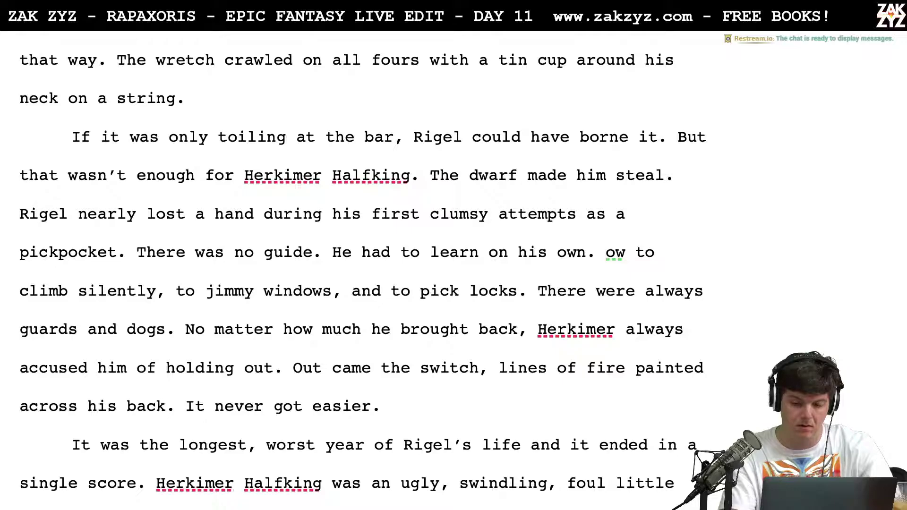
Capitalize "How" before "to climb silently", and try a comma in place of the period after "There was no guide"
text(H)
key(Left)
key(Left)
key(Left)
key(Left)
key(Left)
key(Left)
key(Left)
key(Left)
key(Left)
key(Left)
key(Left)
key(Left)
key(Left)
key(Left)
key(Left)
key(Left)
key(Left)
key(Left)
key(Left)
key(Left)
key(Left)
key(Left)
key(Left)
key(Left)
key(Left)
key(Left)
key(Left)
key(Left)
key(Left)
key(Left)
key(Right)
key(BackSpace)
text(,)
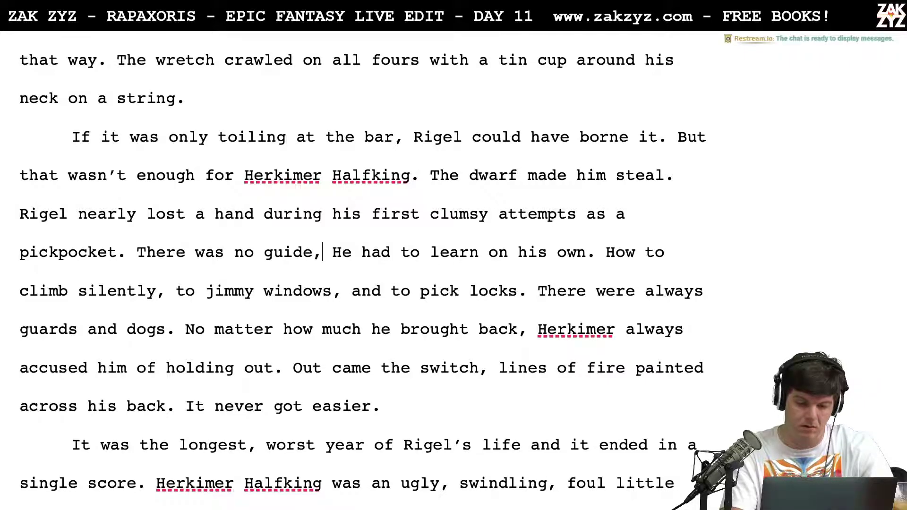
Put the period back after "There was no guide" and add "He had to figure everything out on his own."
key(BackSpace)
text(. He had to figure everything ou)
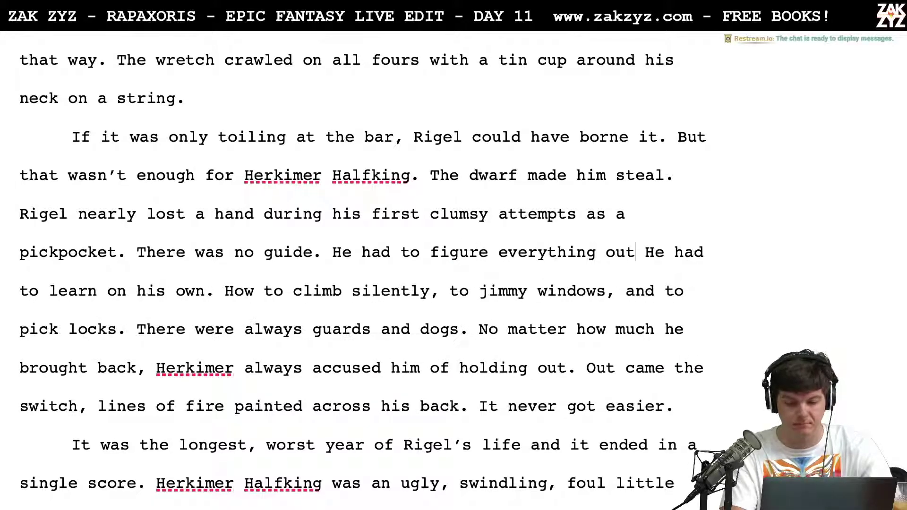
text(t on his own.)
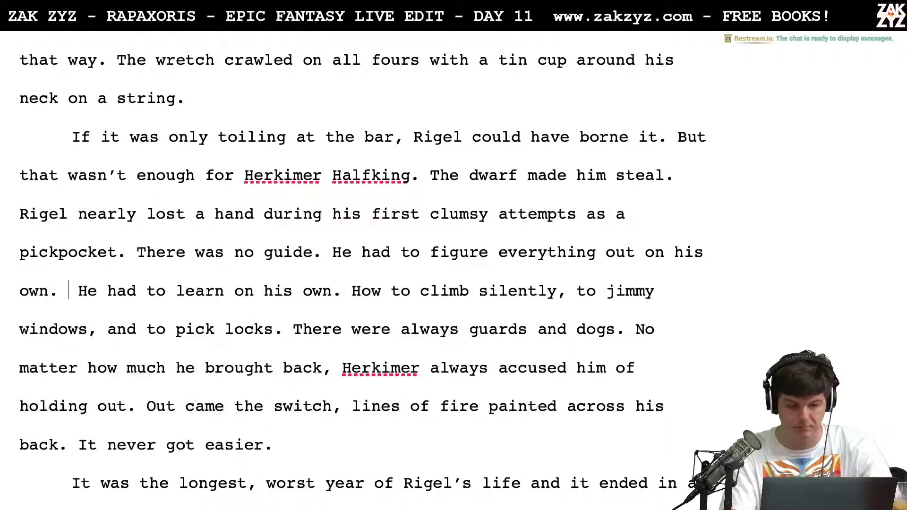
Delete the redundant sentence "He had to learn on his own." before "How to climb silently"
key(shift+Right)
key(shift+Right)
key(shift+Right)
key(shift+Right)
key(shift+Right)
key(shift+Right)
key(shift+Right)
key(shift+Right)
key(shift+Right)
key(shift+Right)
key(shift+Right)
key(shift+Right)
key(shift+Right)
key(shift+Right)
key(shift+Right)
key(shift+Right)
key(shift+Right)
key(shift+Right)
key(shift+Right)
key(shift+Right)
key(shift+Right)
key(shift+Right)
key(shift+Right)
key(shift+Right)
key(shift+Right)
key(shift+Right)
key(shift+Right)
key(shift+Right)
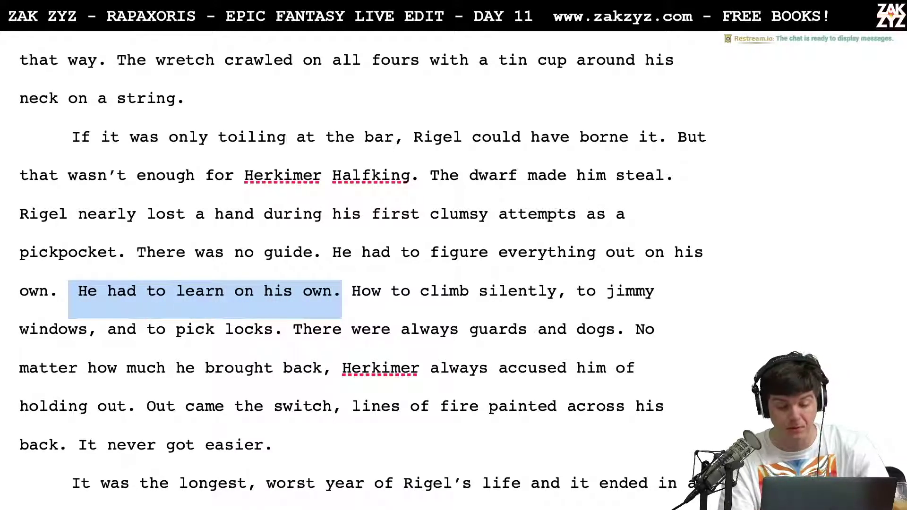
key(shift+Right)
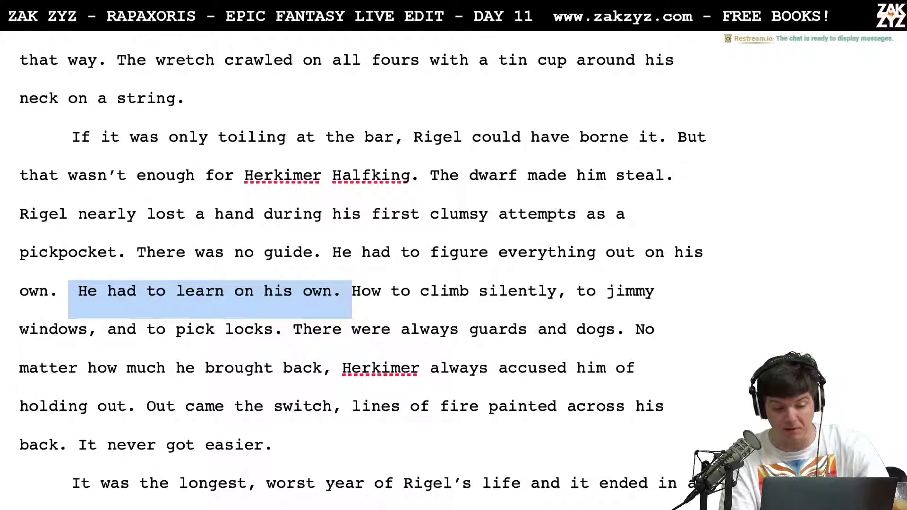
key(shift+Left)
key(BackSpace)
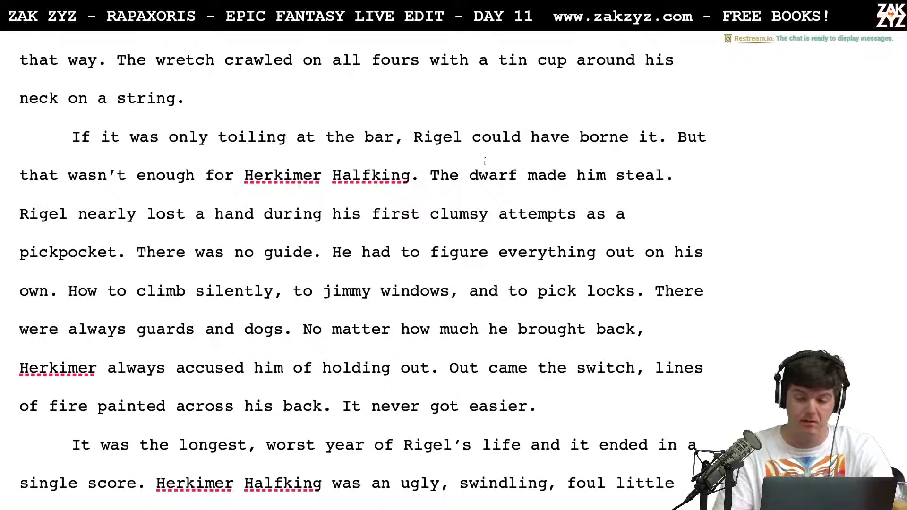
Change "as" after "his first clumsy attempts" to "at picking pockets."
click(601, 214)
text(picking pocket)
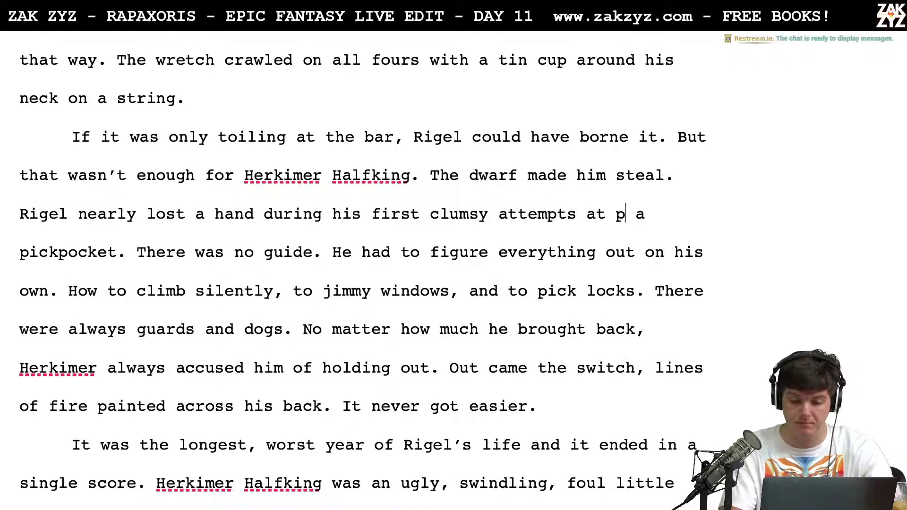
text(s.)
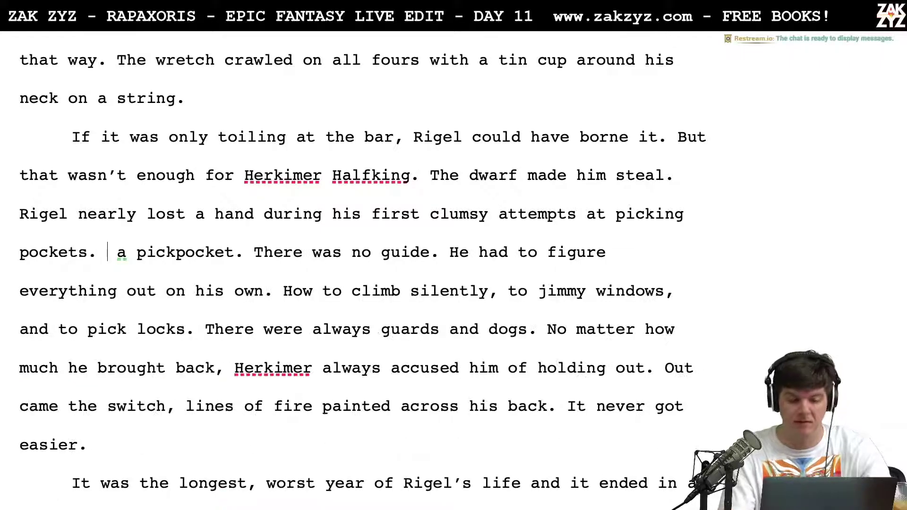
Replace the leftover "a pickpocket. There was no guide." with "No one guided him."
key(shift+Right)
key(shift+Right)
key(shift+Right)
key(shift+Right)
key(shift+Right)
key(shift+Right)
key(shift+Right)
key(shift+Right)
key(shift+Right)
key(shift+Right)
key(shift+Right)
key(shift+Right)
key(shift+Right)
key(shift+Right)
key(shift+Right)
key(shift+Right)
key(shift+Right)
key(shift+Right)
key(shift+Right)
key(shift+Right)
key(shift+Right)
key(shift+Right)
key(shift+Right)
key(shift+Right)
key(shift+Right)
key(shift+Right)
key(shift+Right)
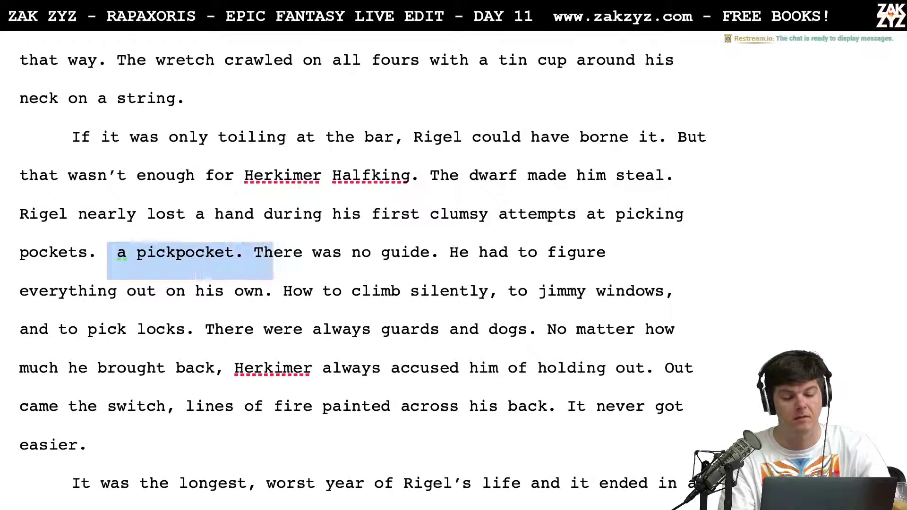
text(No one guid)
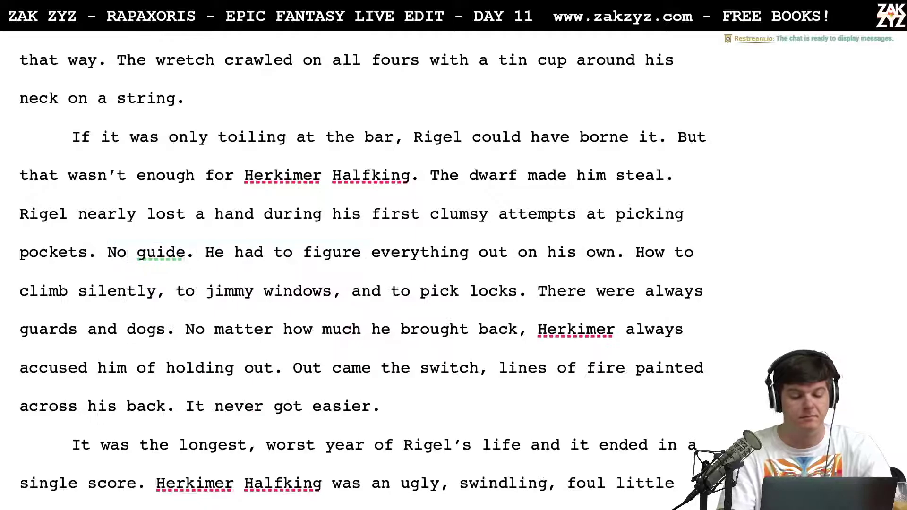
text(ed him.)
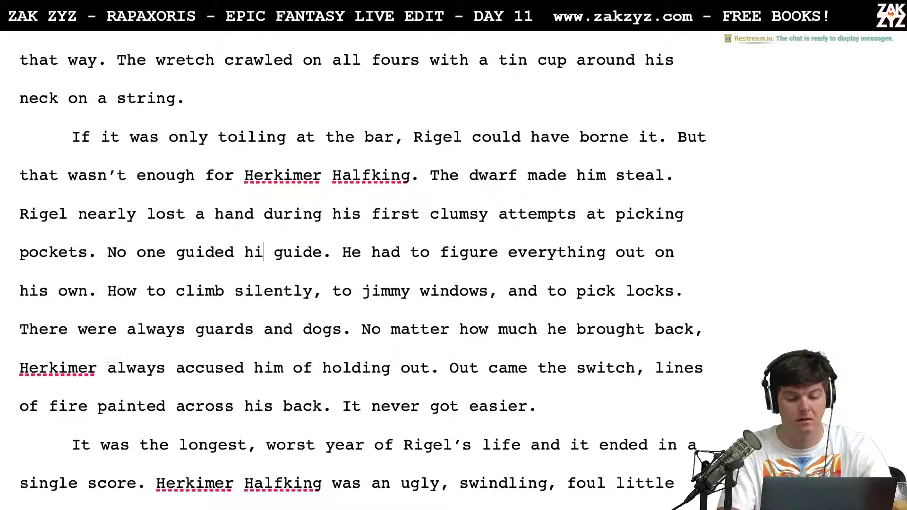
key(shift+Right)
key(shift+Right)
key(shift+Right)
key(shift+Right)
key(shift+Right)
key(shift+Right)
key(shift+Right)
key(shift+Right)
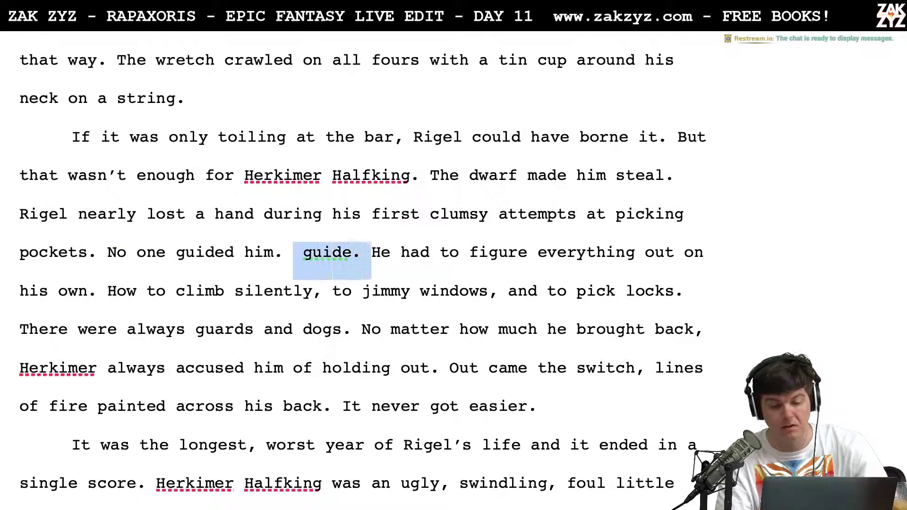
key(BackSpace)
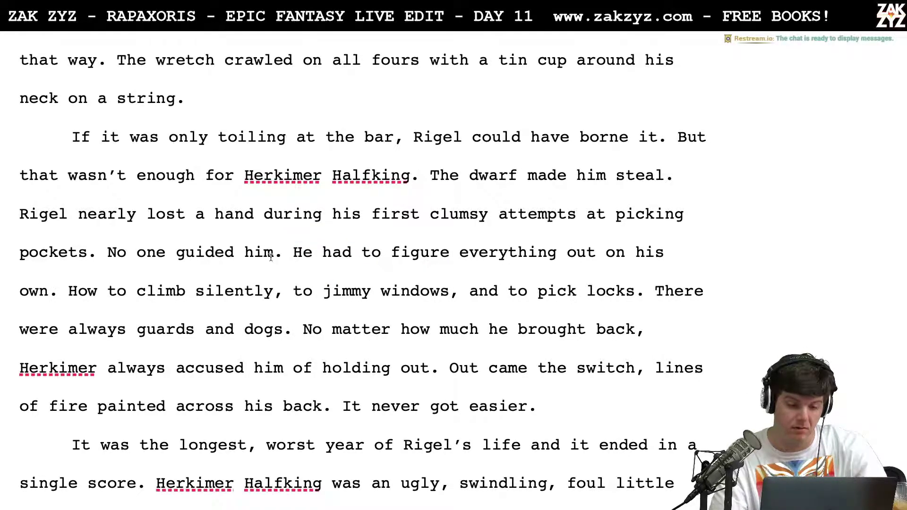
Delete "No one guided him." so that "He had to figure everything out" directly follows "picking pockets."
key(BackSpace)
key(BackSpace)
key(BackSpace)
key(BackSpace)
key(BackSpace)
key(BackSpace)
key(BackSpace)
key(BackSpace)
key(BackSpace)
key(BackSpace)
key(BackSpace)
key(BackSpace)
key(BackSpace)
key(BackSpace)
key(BackSpace)
key(BackSpace)
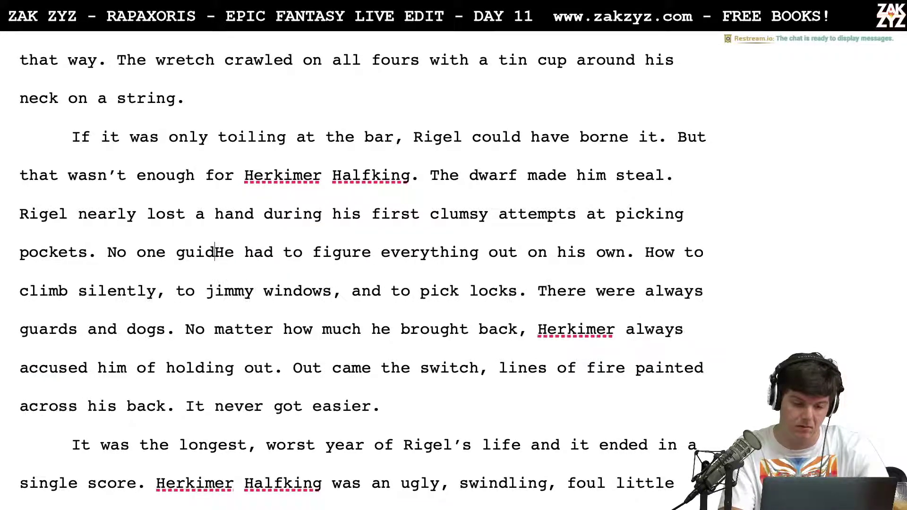
key(BackSpace)
key(BackSpace)
key(BackSpace)
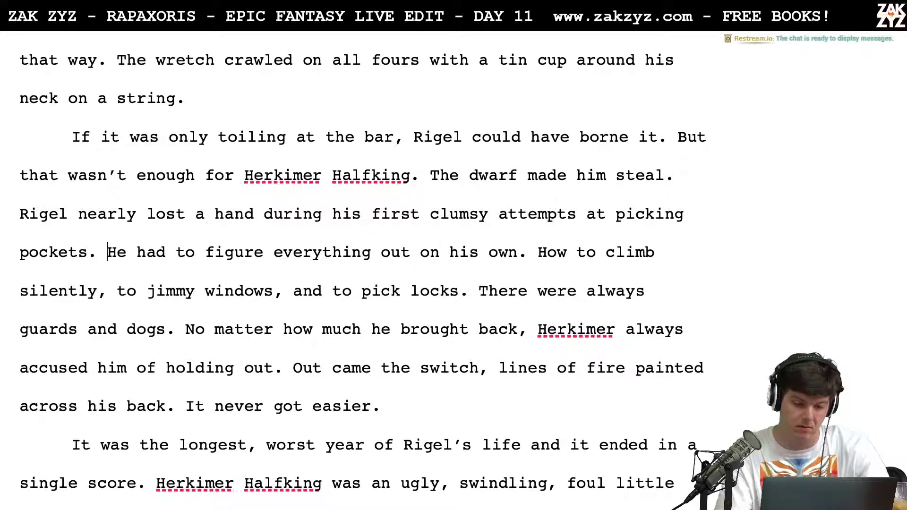
click(527, 254)
text(,)
key(BackSpace)
key(BackSpace)
text(,)
key(BackSpace)
text(. There)
key(BackSpace)
key(BackSpace)
key(BackSpace)
key(BackSpace)
key(BackSpace)
key(BackSpace)
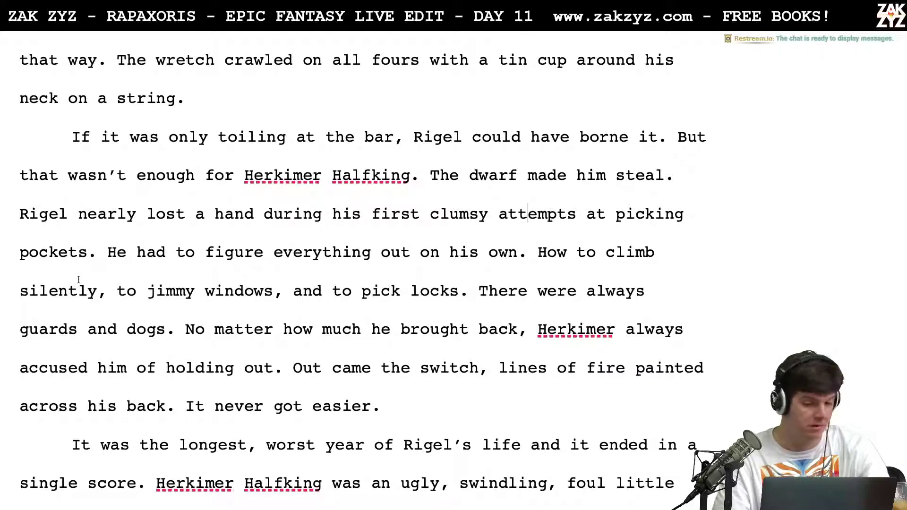
Insert "There was no guide." between "picking pockets." and "He had to figure everything out on his own."
click(96, 253)
text(There wa)
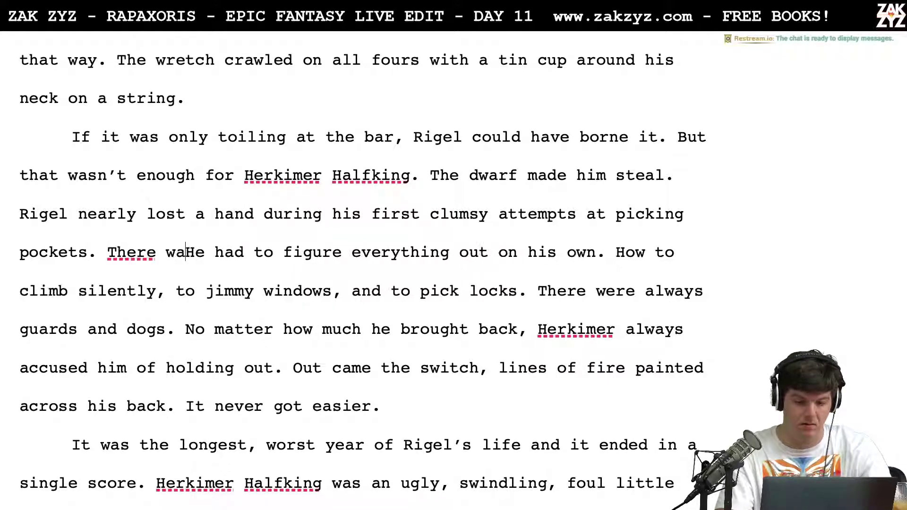
text(s no guide, )
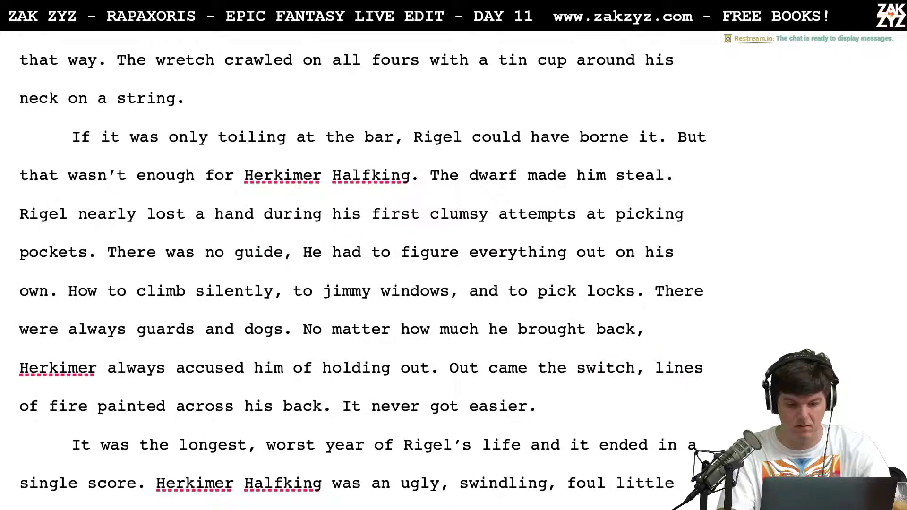
text(the)
key(BackSpace)
key(BackSpace)
key(BackSpace)
key(BackSpace)
key(BackSpace)
text(.)
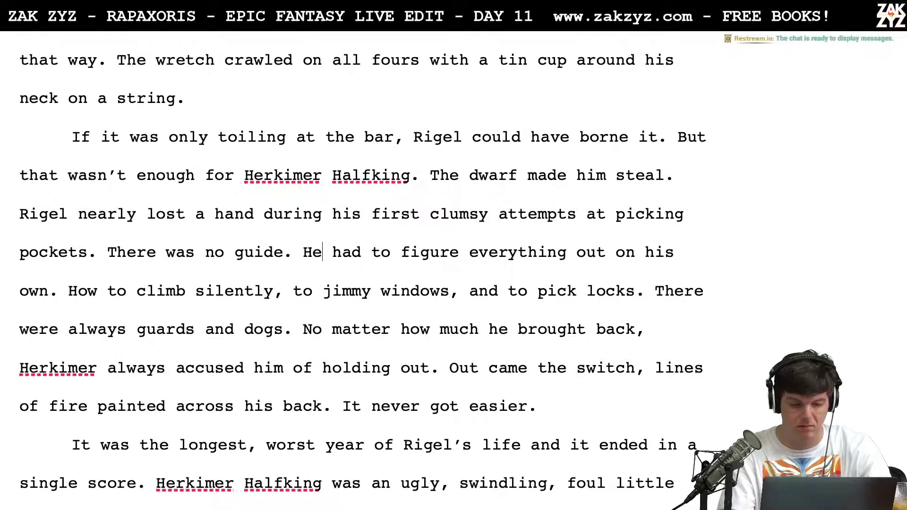
Replace "He" with "Rigel" at the start of "He had to figure everything out on his own."
key(BackSpace)
key(BackSpace)
text(Rigel)
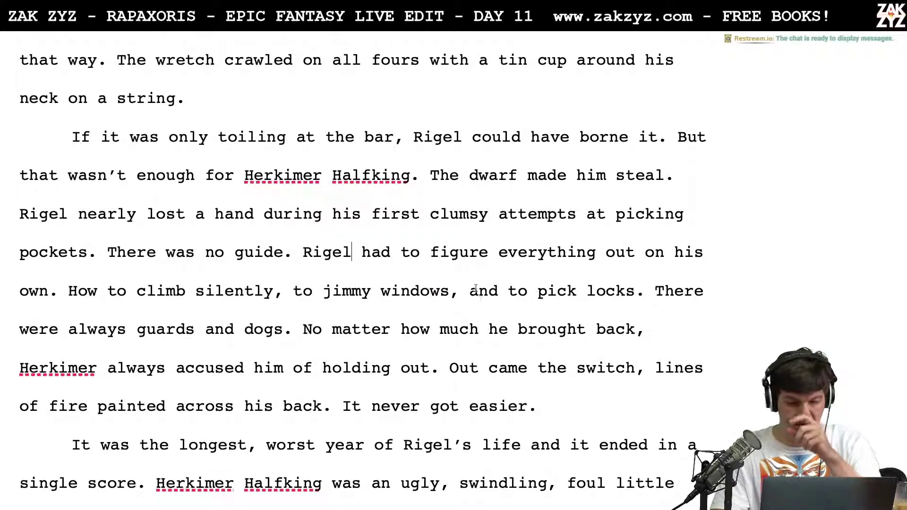
Insert "Which turf he could encroach, which gangs would" after "and to pick locks."
click(643, 290)
text(Which g)
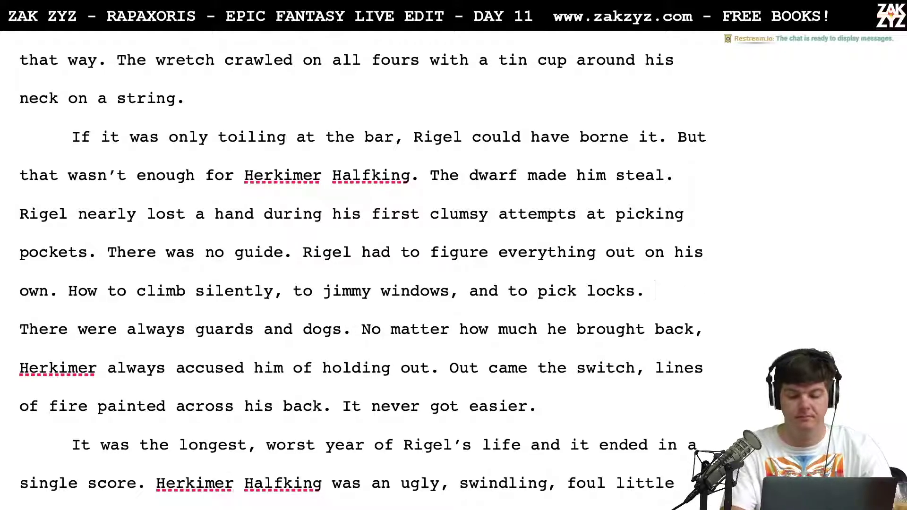
text(angs)
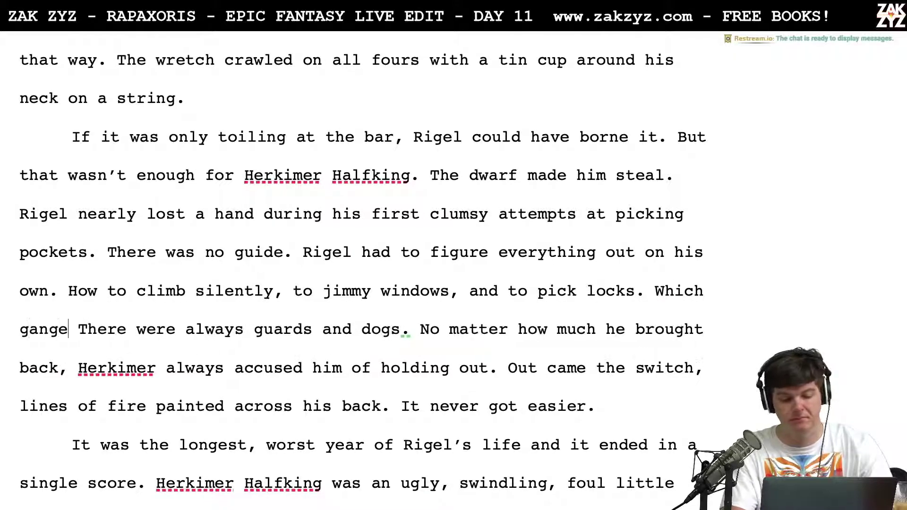
key(BackSpace)
key(BackSpace)
key(BackSpace)
key(BackSpace)
key(BackSpace)
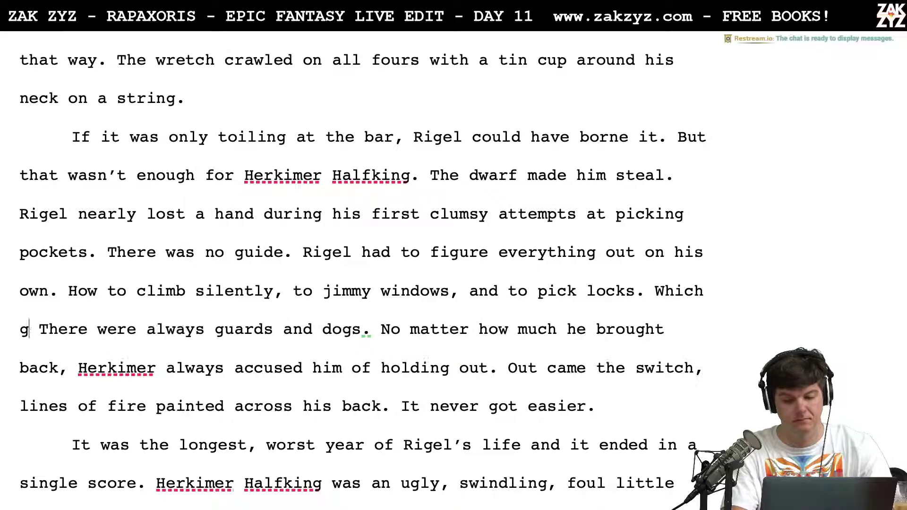
key(BackSpace)
text(turf he coul)
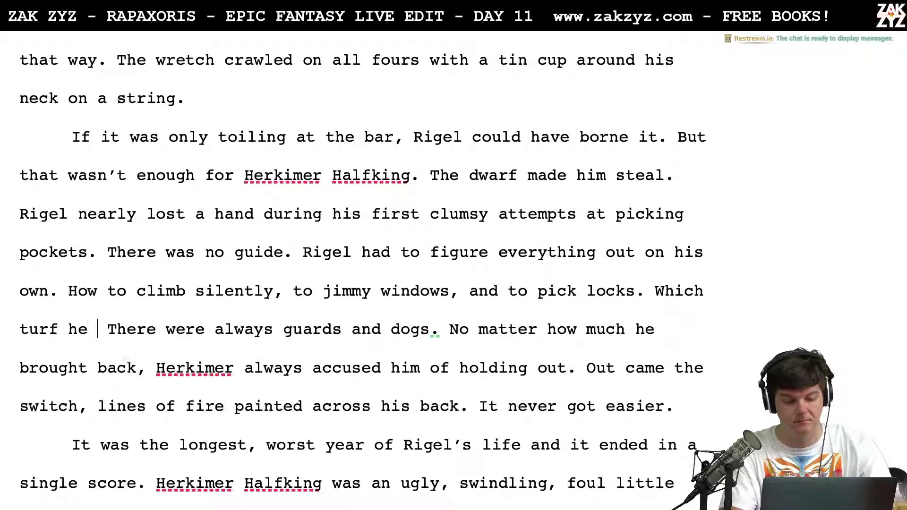
text(d encroach, wh)
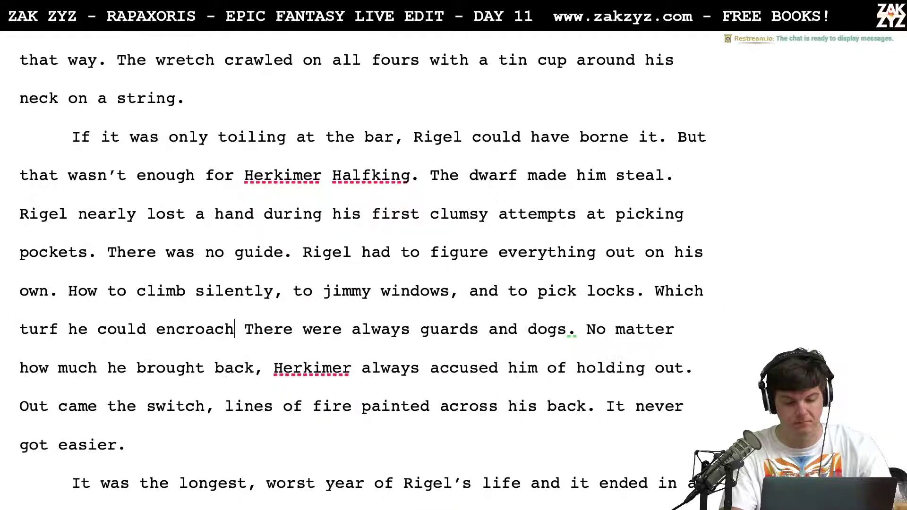
text(ich gangs would)
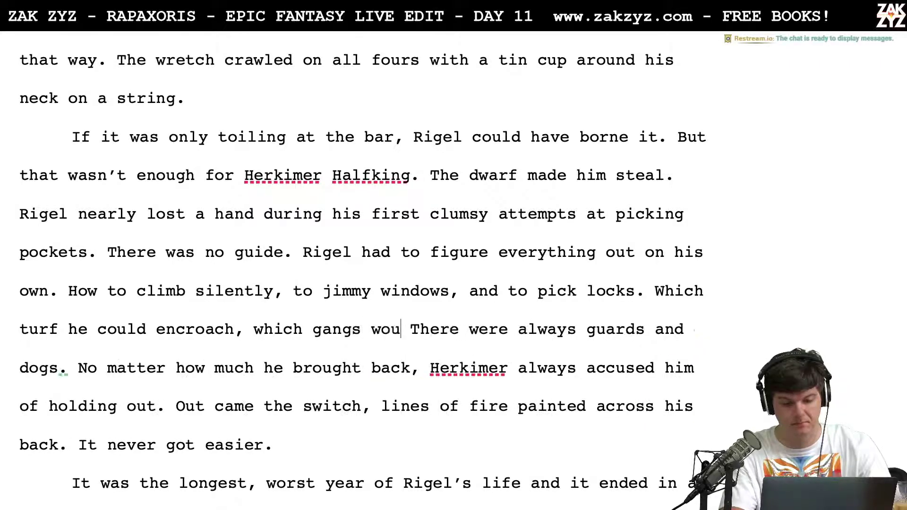
Replace "would" with "held a grudge" after "which gangs" in the turf sentence
key(BackSpace)
key(BackSpace)
key(BackSpace)
key(BackSpace)
key(BackSpace)
key(BackSpace)
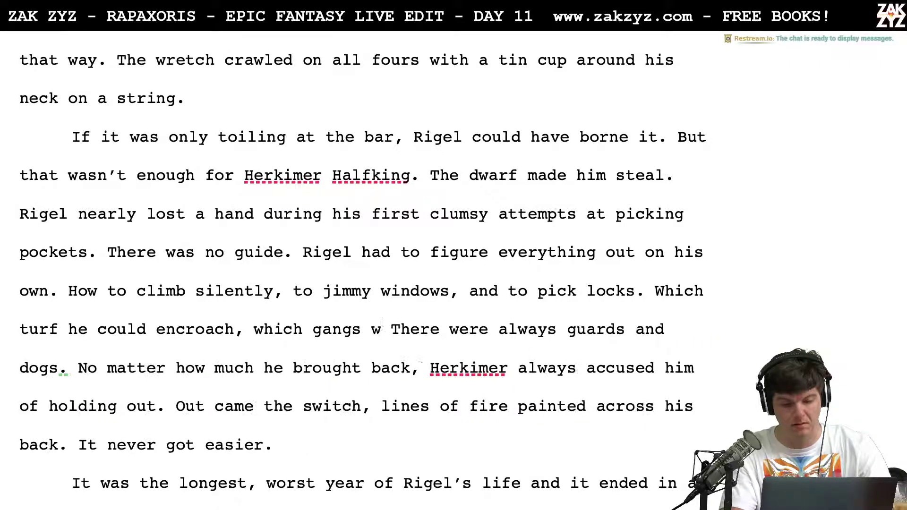
text(held a grudge.)
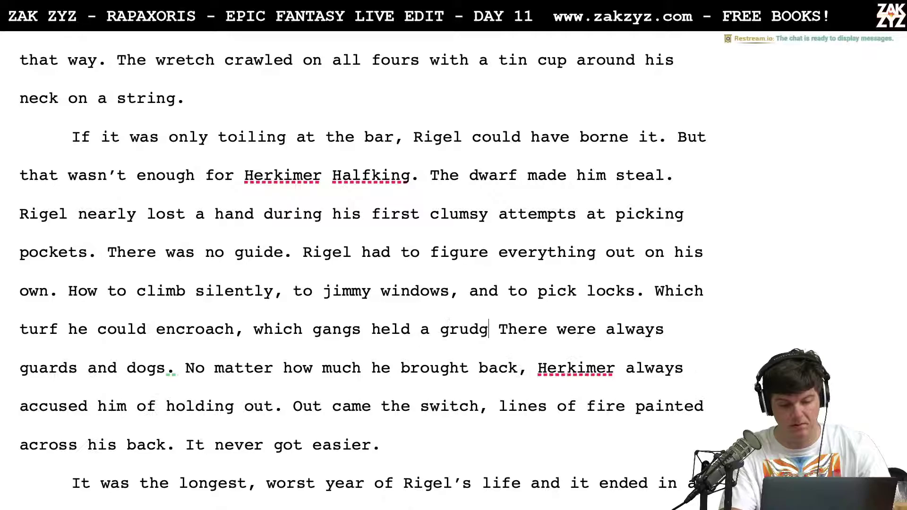
Replace "held a grudge" with "were not to be trifled with." at the end of the turf sentence
key(BackSpace)
key(BackSpace)
key(BackSpace)
key(BackSpace)
key(BackSpace)
key(BackSpace)
key(BackSpace)
key(BackSpace)
key(BackSpace)
key(BackSpace)
key(BackSpace)
key(BackSpace)
key(BackSpace)
key(BackSpace)
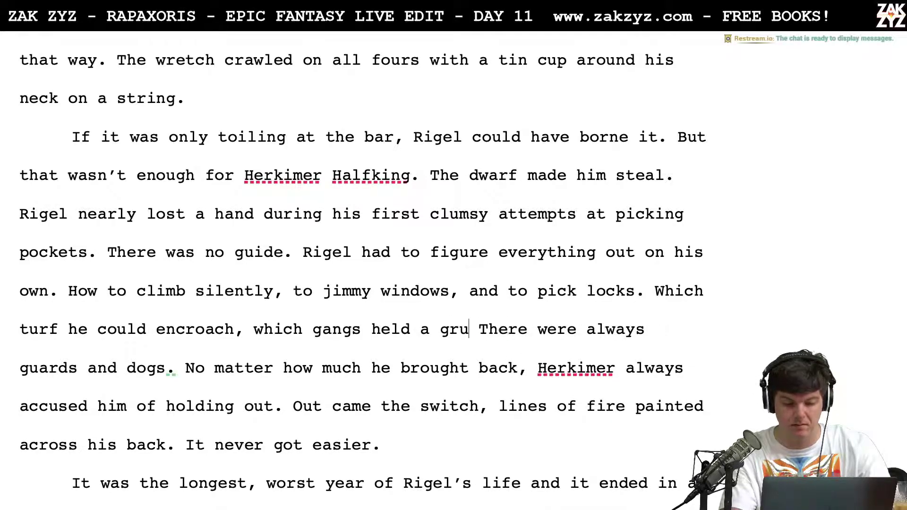
text(were not to be )
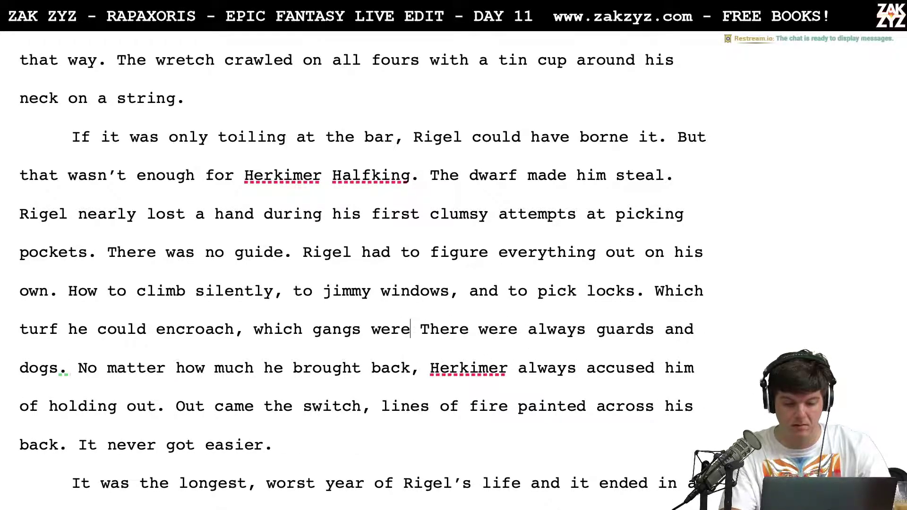
text(trifled with.)
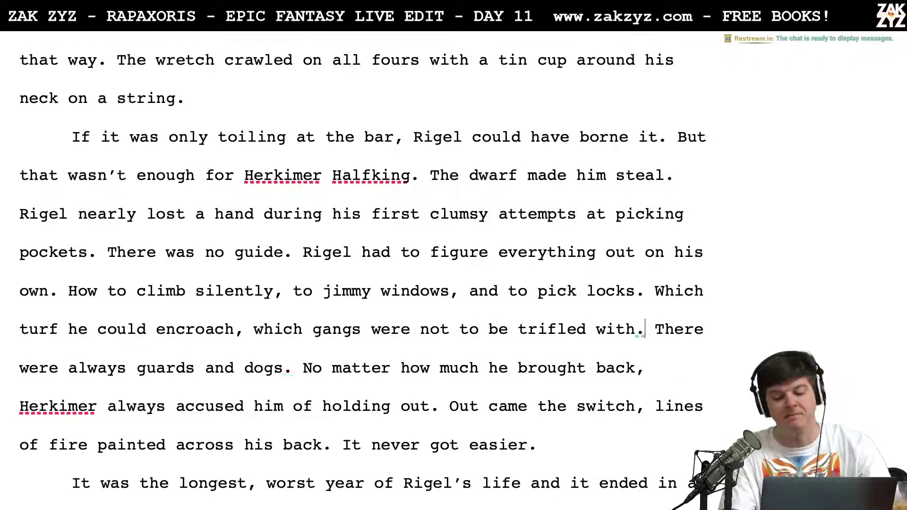
Remove "Which" from the start of the turf sentence and capitalize "Turf"
click(645, 291)
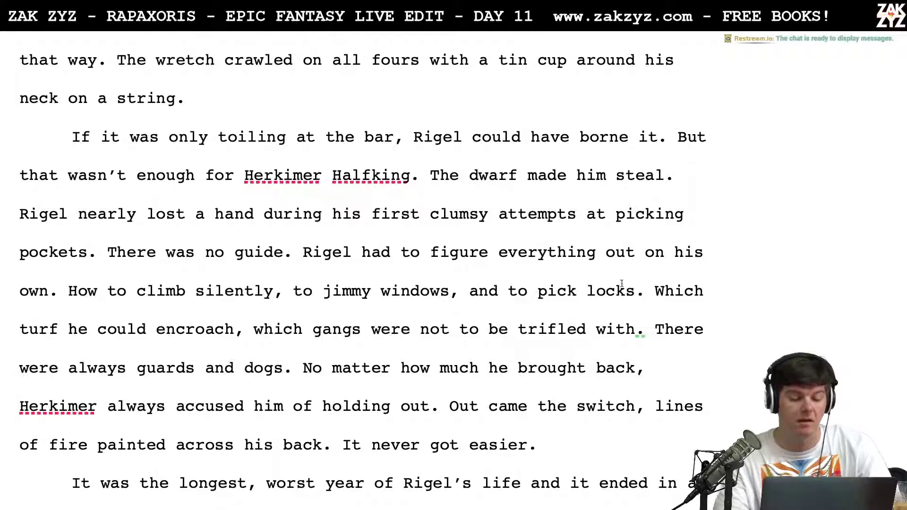
click(235, 329)
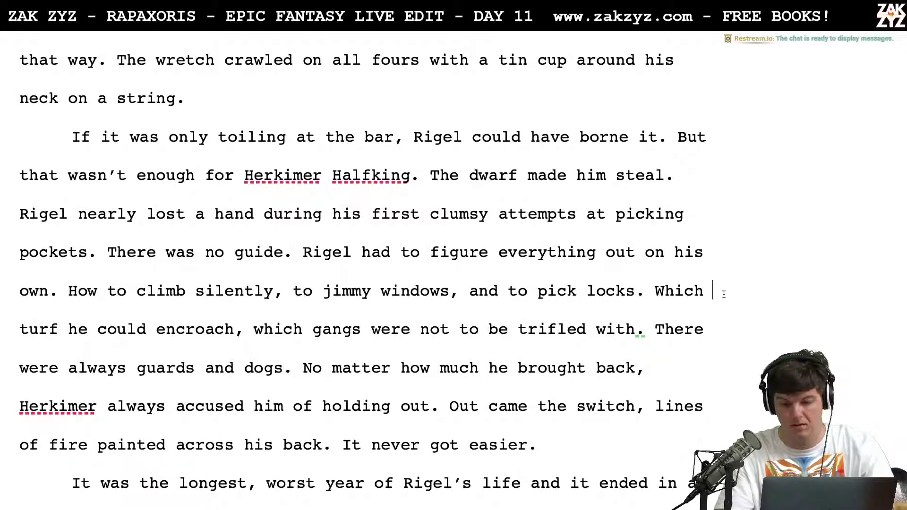
text(gan)
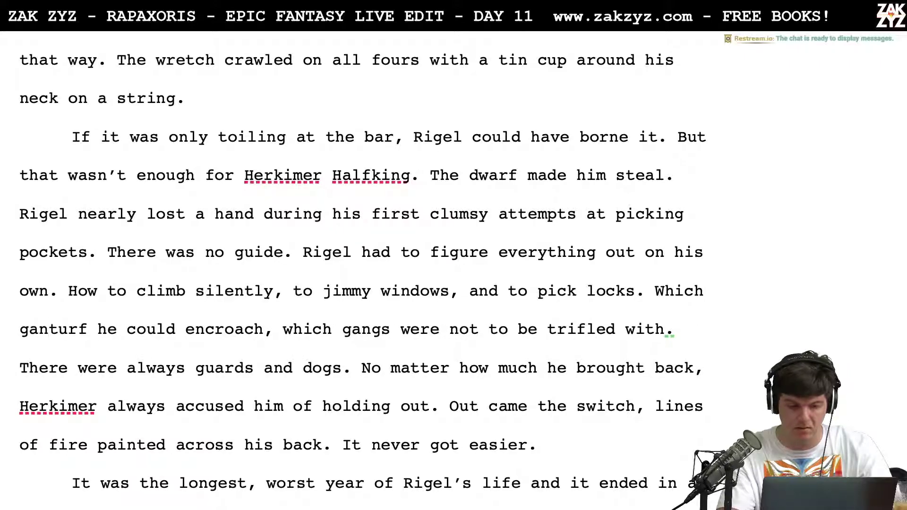
key(BackSpace)
key(BackSpace)
key(BackSpace)
key(BackSpace)
key(BackSpace)
key(BackSpace)
key(BackSpace)
key(BackSpace)
key(BackSpace)
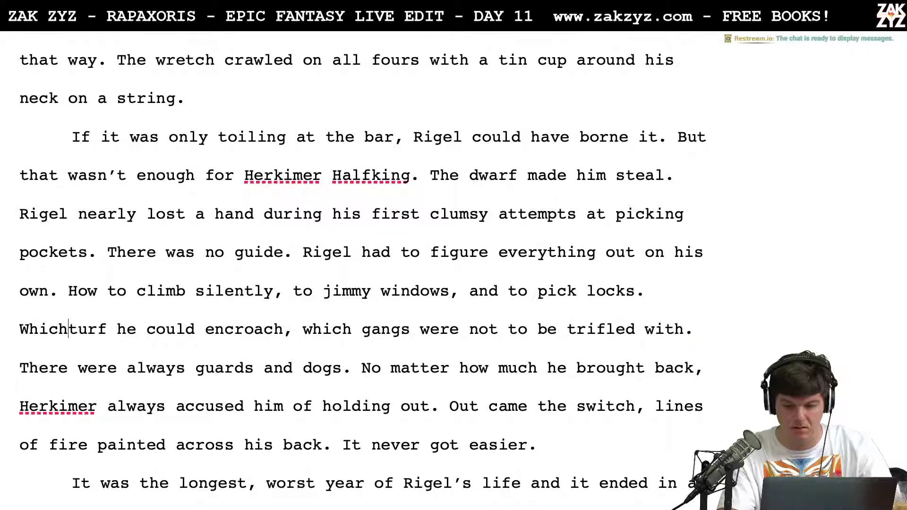
key(BackSpace)
text(T)
click(685, 291)
click(88, 330)
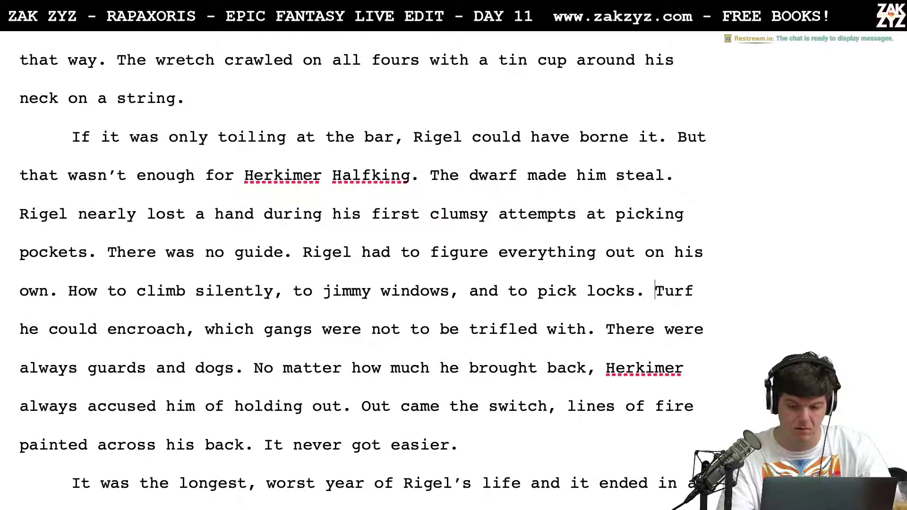
Split the paragraph before "Turf he could encroach" and try a replacement sentence beginning "Gangs that" after "pick locks."
key(Return)
text(Gangs that were)
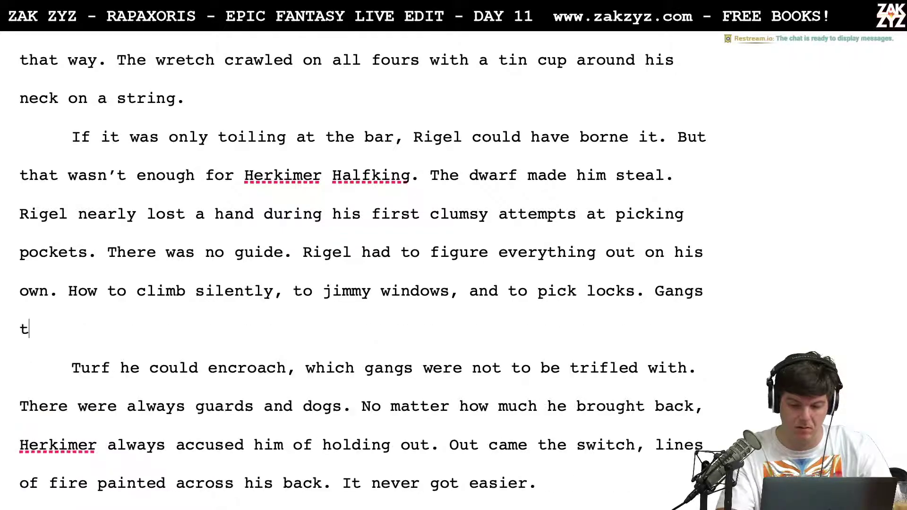
key(BackSpace)
key(BackSpace)
key(BackSpace)
key(BackSpace)
key(BackSpace)
key(BackSpace)
key(BackSpace)
key(BackSpace)
key(BackSpace)
key(BackSpace)
key(BackSpace)
key(BackSpace)
key(BackSpace)
key(BackSpace)
key(BackSpace)
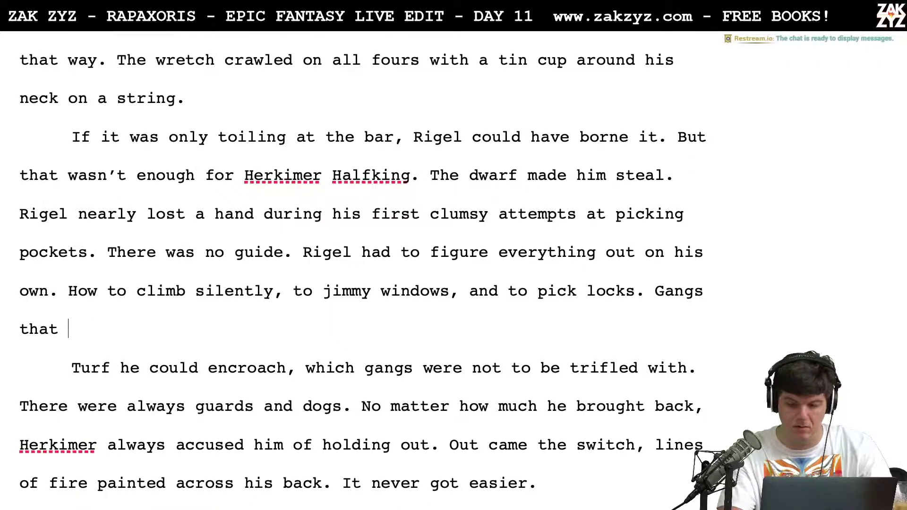
Write "Which gangs were weak enough to encroach on their turf, and which were" after "and to pick locks."
text(Whi)
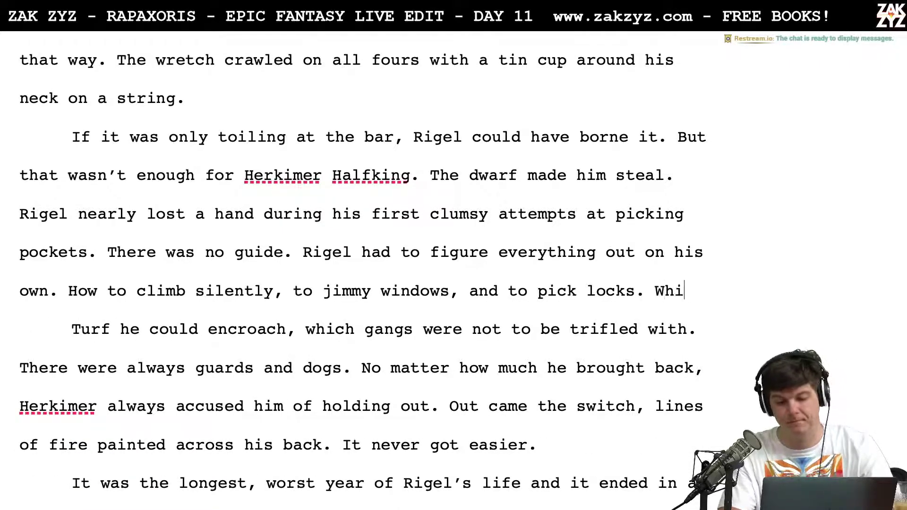
text(ch gangs were w)
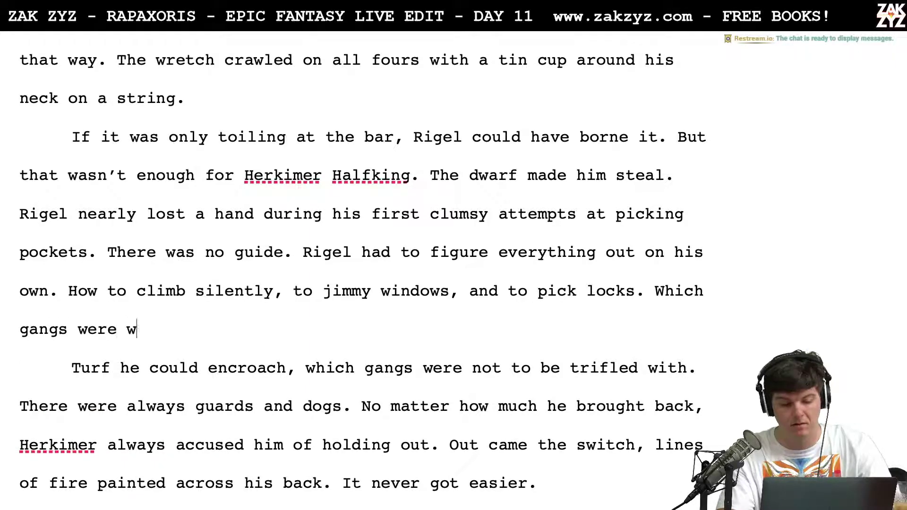
text(eak enough to)
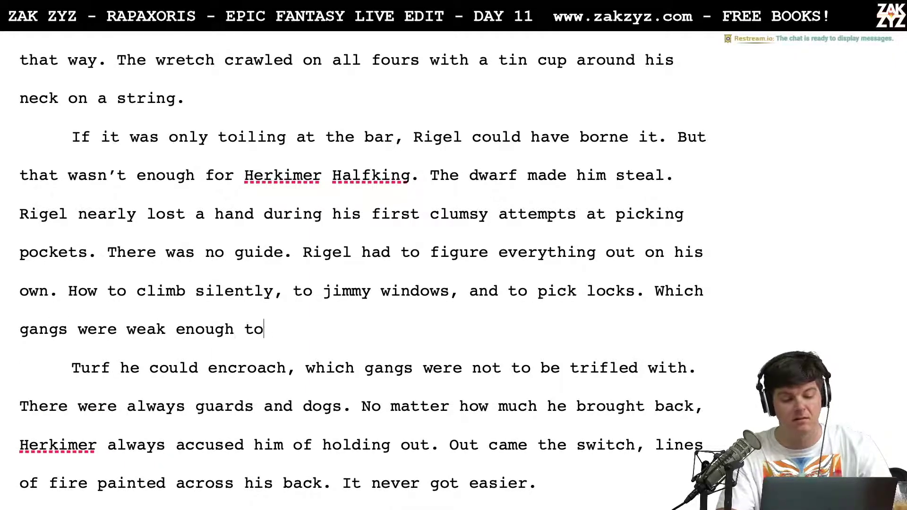
text( encroach,)
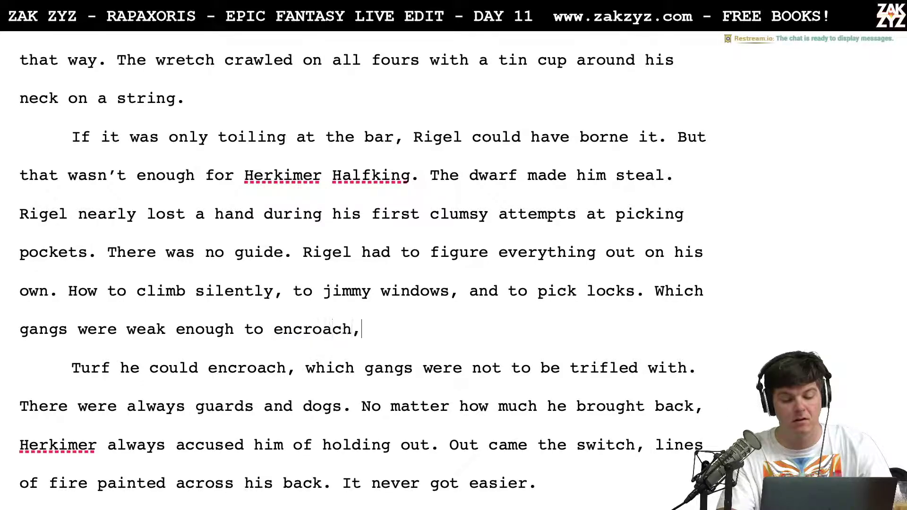
key(BackSpace)
key(BackSpace)
text(on their turn)
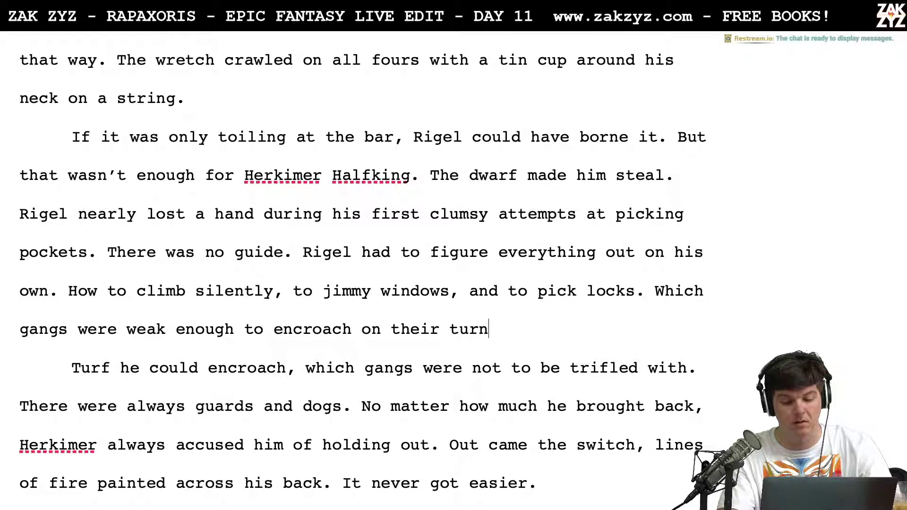
key(BackSpace)
text(f, and which were b)
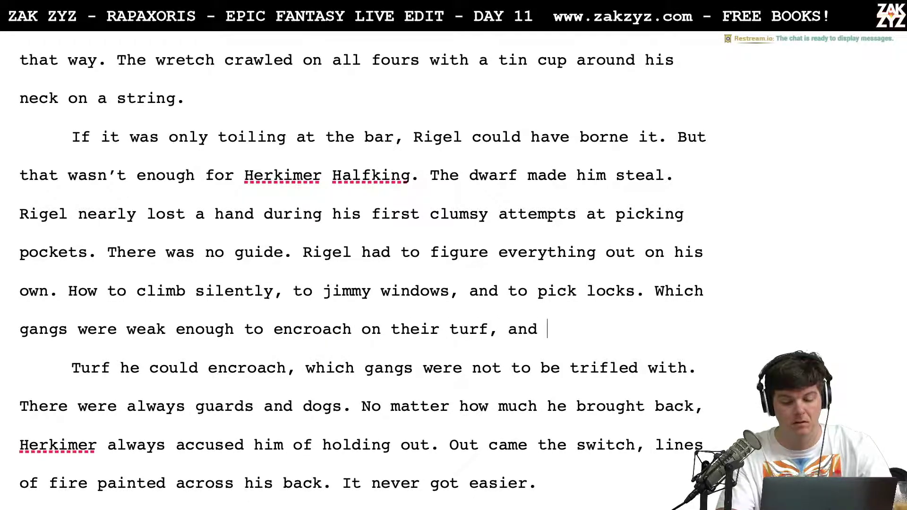
Complete the new gangs sentence with "absolutely not to be trifled with."
key(BackSpace)
text(abos)
key(BackSpace)
key(BackSpace)
text(solu)
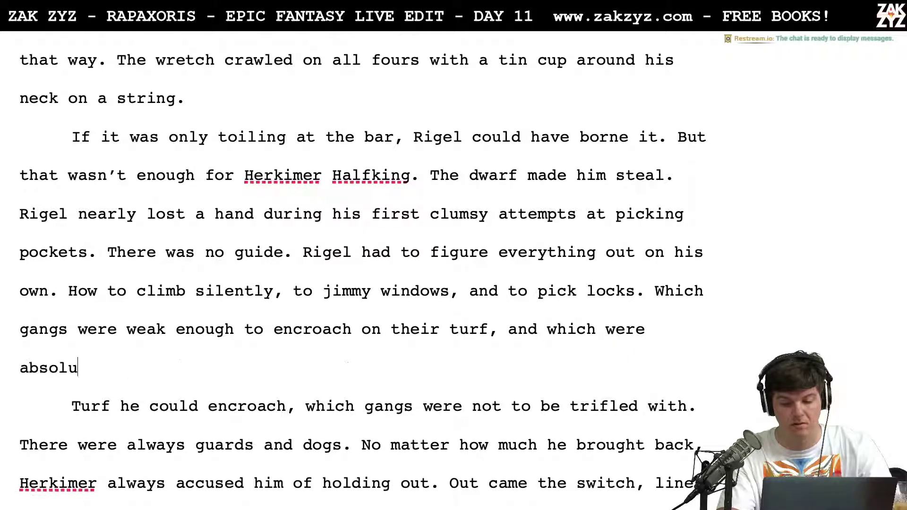
text(tely not to be trifled with)
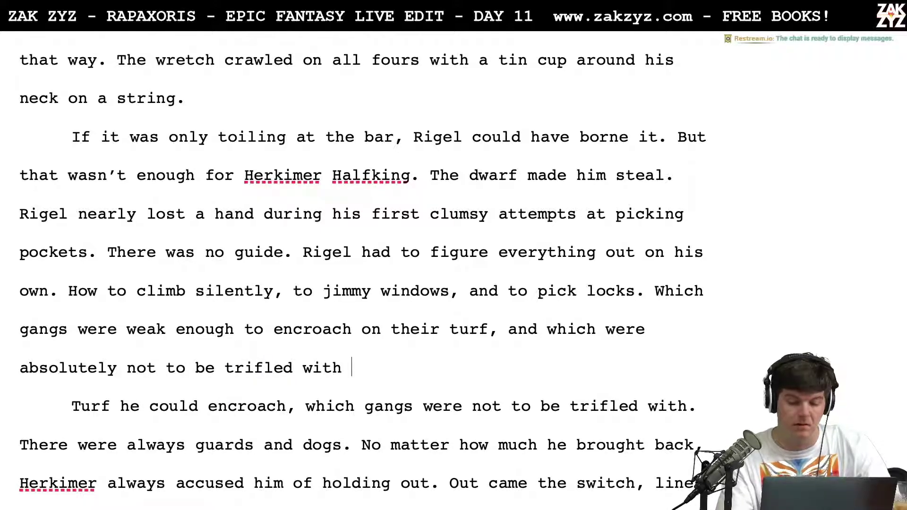
key(BackSpace)
text(.)
Delete the leftover "Turf he could encroach" sentence and "There were always guards and dogs.", joining "No matter how much" to the paragraph
key(shift+Down)
key(shift+Down)
key(BackSpace)
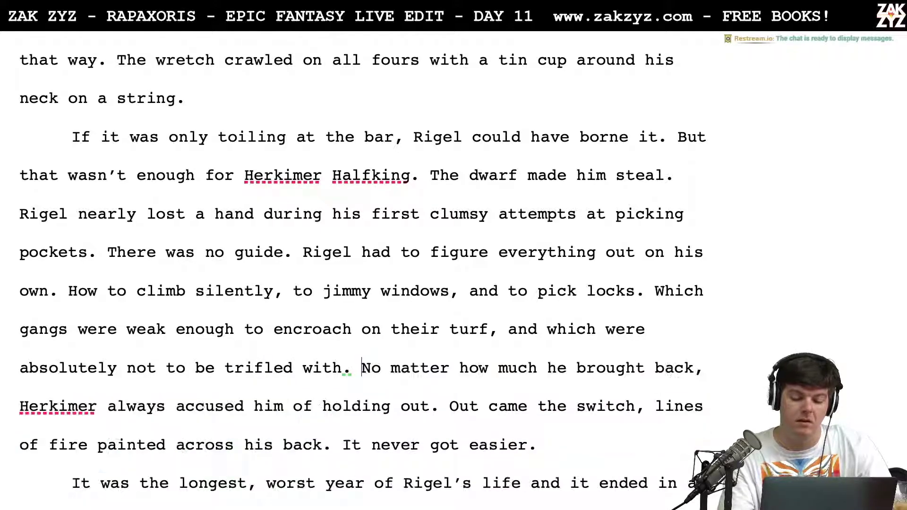
Insert "loot" after "No matter how much" in the sentence about what Rigel brought back
key(Right)
key(Right)
key(Right)
key(Right)
key(Right)
key(Right)
key(Right)
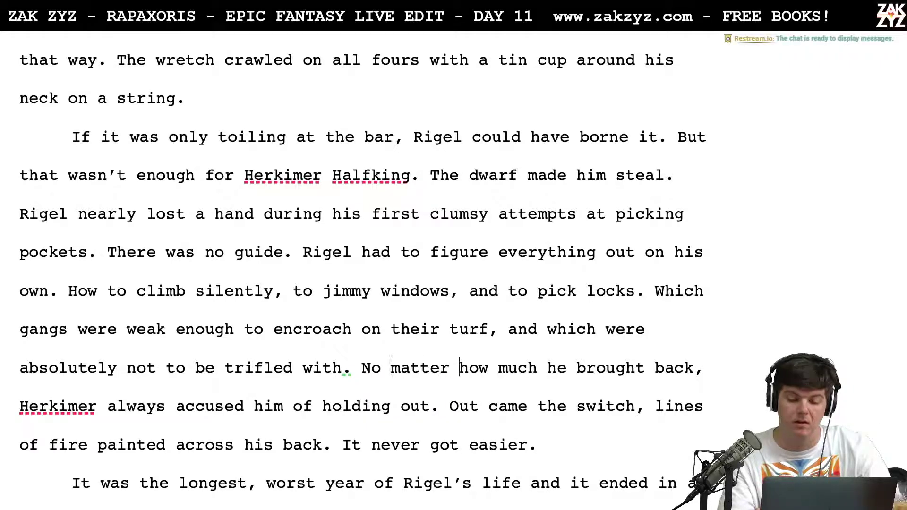
text(loot)
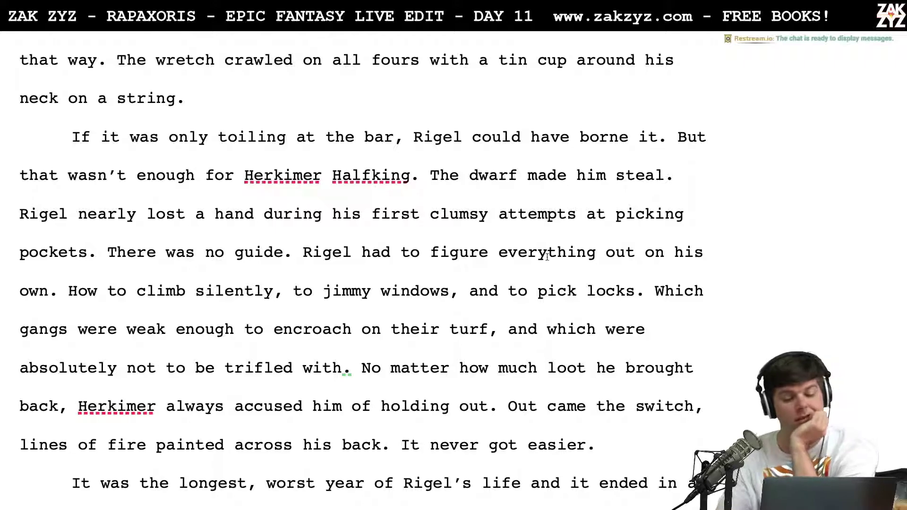
Start a new indented paragraph at "Rigel nearly lost a hand during his first clumsy attempts"
scroll(547, 256, down, 1)
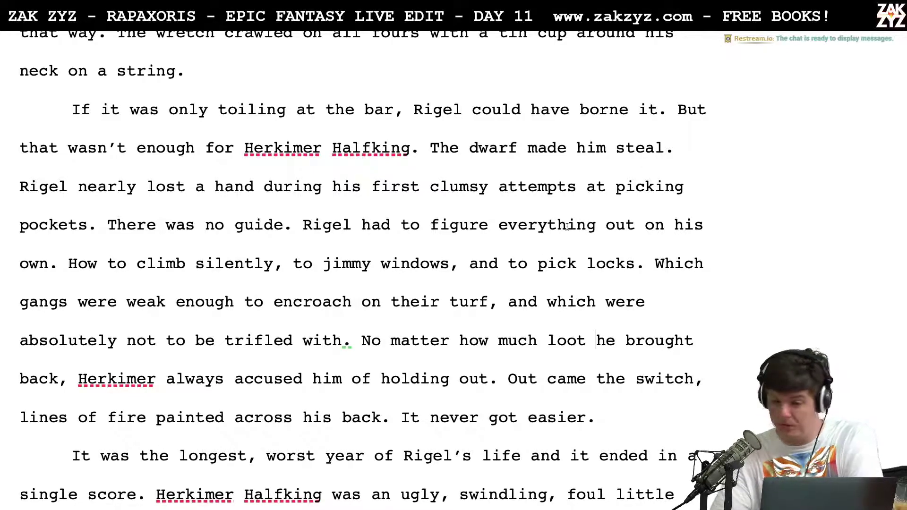
scroll(539, 212, down, 2)
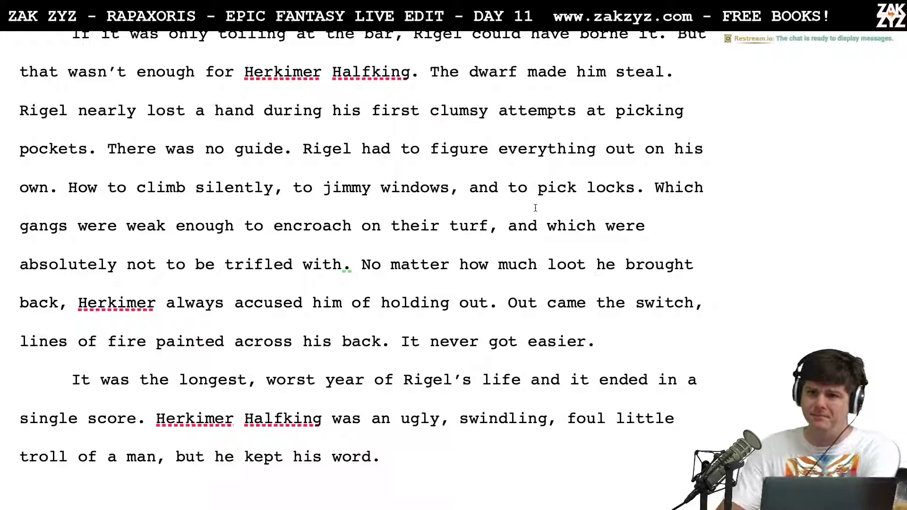
scroll(536, 208, down, 1)
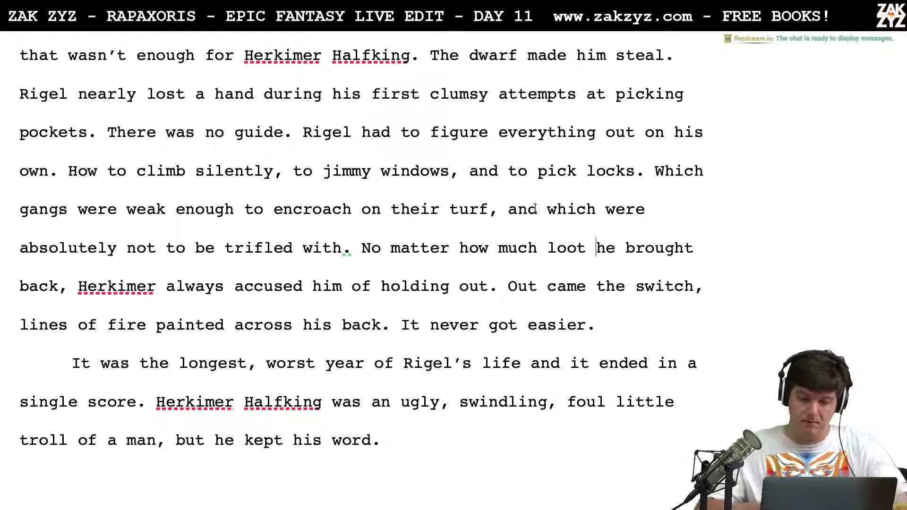
scroll(596, 159, down, 1)
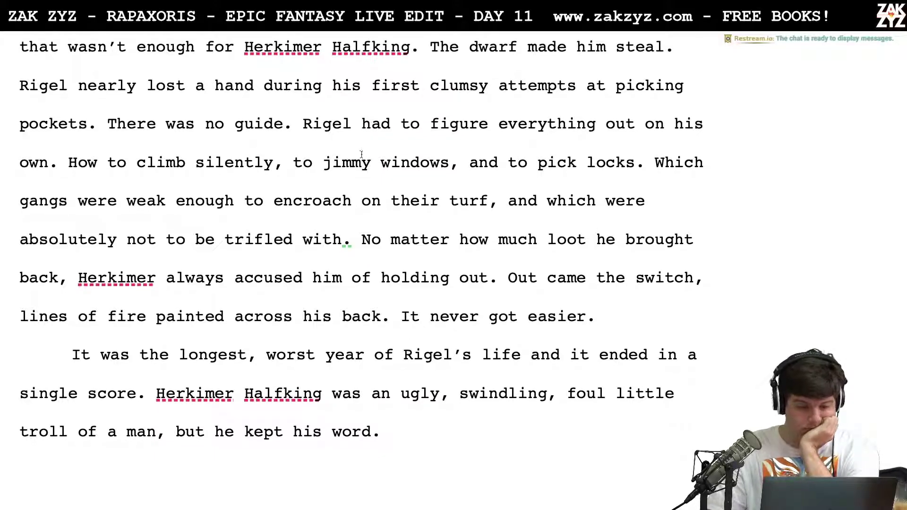
scroll(190, 137, up, 3)
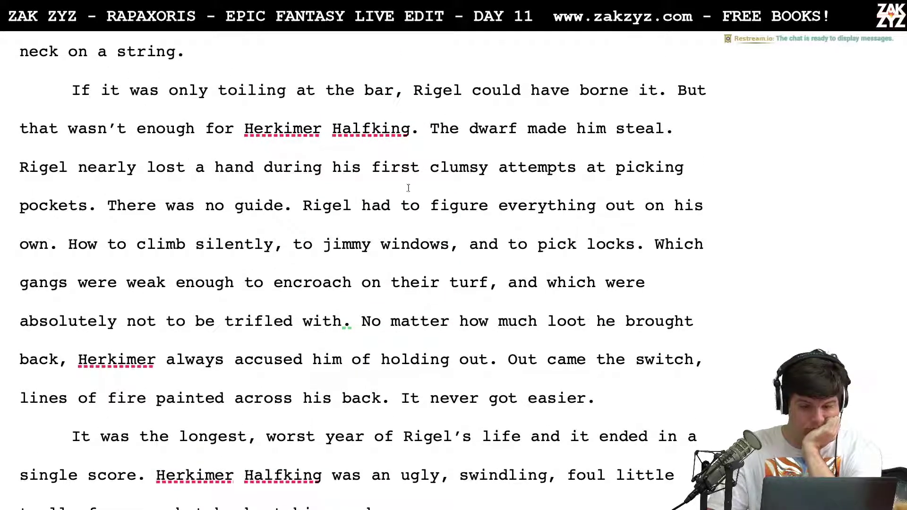
click(19, 169)
key(Tab)
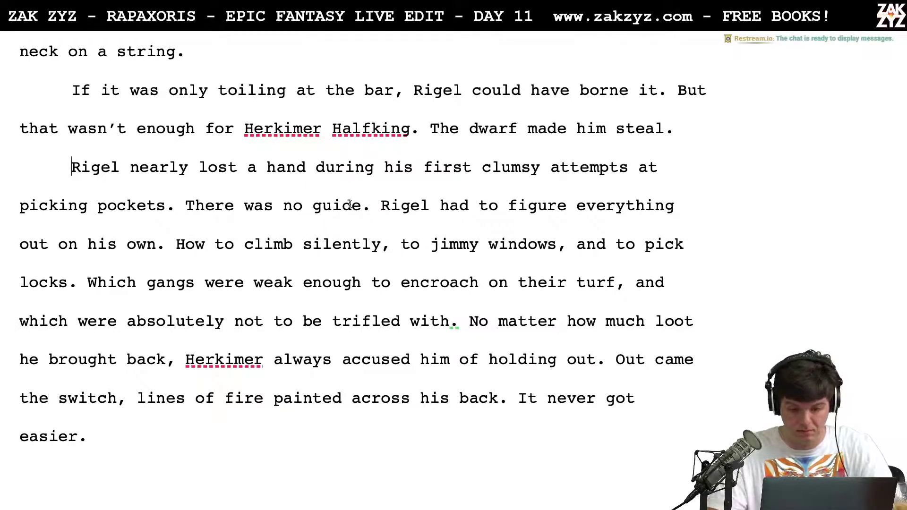
Replace "Rigel" with "He" before "had to figure everything out on his own."
click(428, 204)
key(Up)
key(Up)
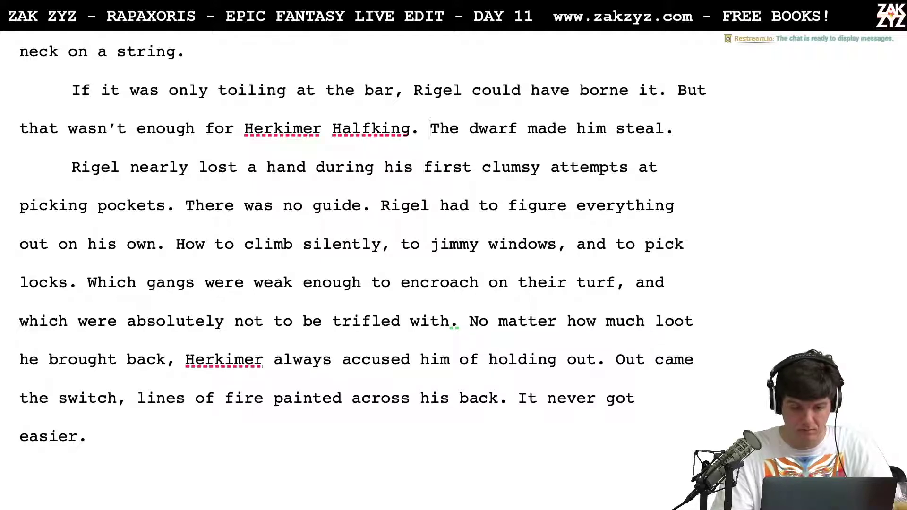
key(Right)
key(Down)
key(Down)
key(Left)
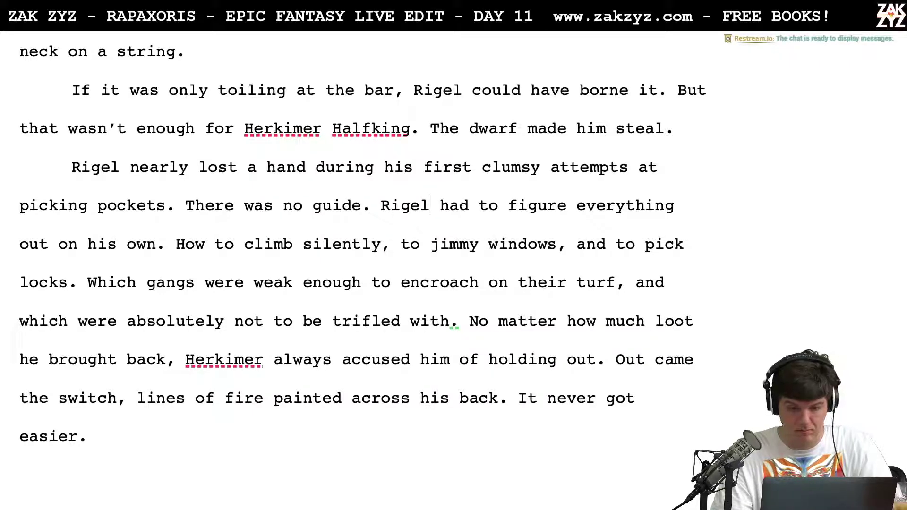
key(BackSpace)
key(BackSpace)
key(BackSpace)
key(BackSpace)
key(BackSpace)
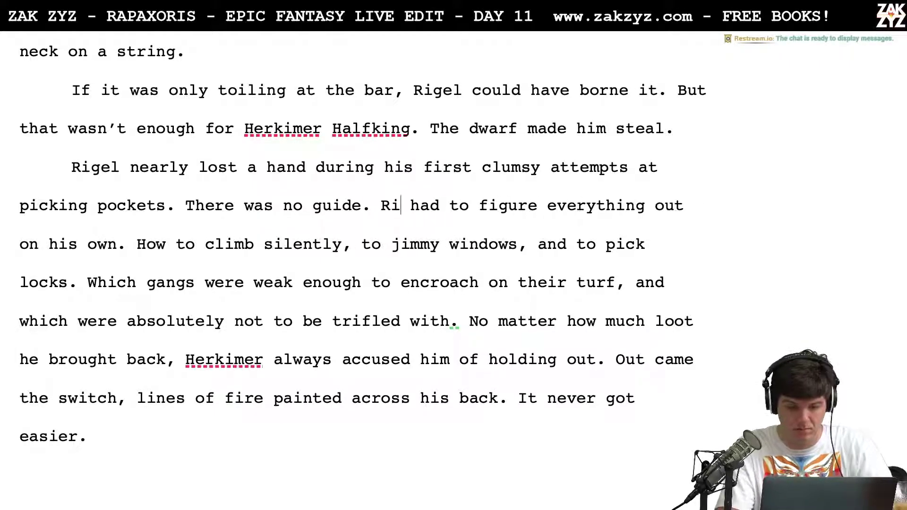
text(Hw)
key(BackSpace)
text(e)
click(361, 243)
key(Left)
key(Left)
key(Left)
click(352, 244)
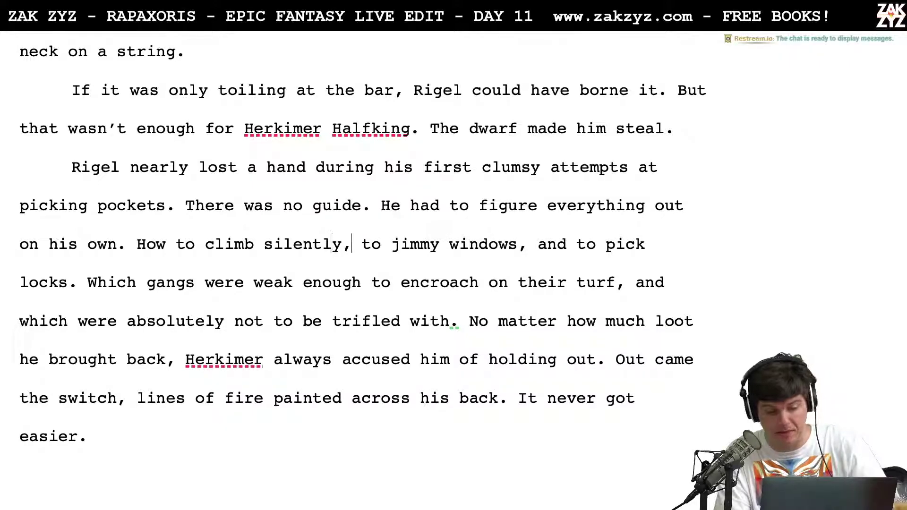
key(Right)
key(Right)
key(Left)
key(Left)
key(Right)
key(Right)
key(Left)
key(Left)
key(Left)
key(Left)
key(Left)
key(Left)
key(Left)
key(Left)
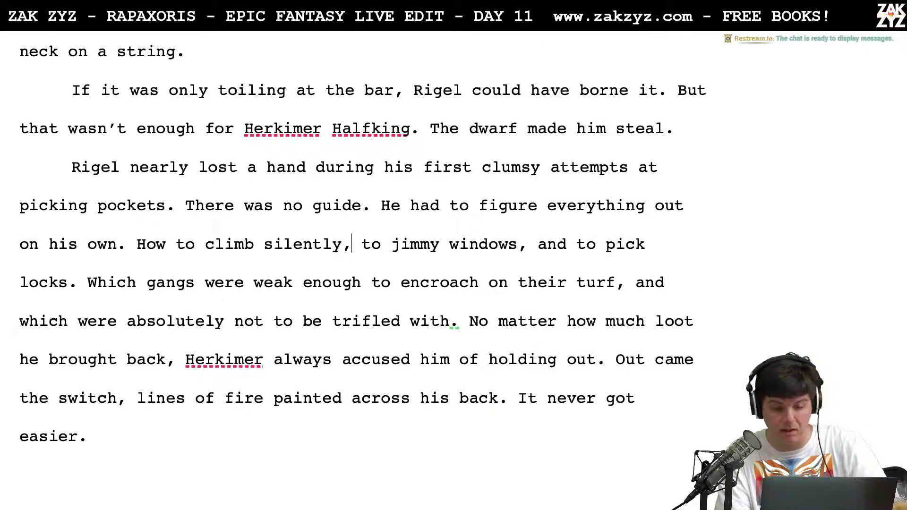
Read through the paragraph about Rigel's first attempts at picking pockets, from the climbing and window skills to the gangs and the loot
key(Right)
key(Right)
key(Right)
key(Right)
key(Right)
key(Right)
key(Right)
key(Right)
key(Right)
key(Right)
key(Right)
key(Right)
key(Right)
key(Right)
key(Right)
key(Right)
key(Right)
key(Right)
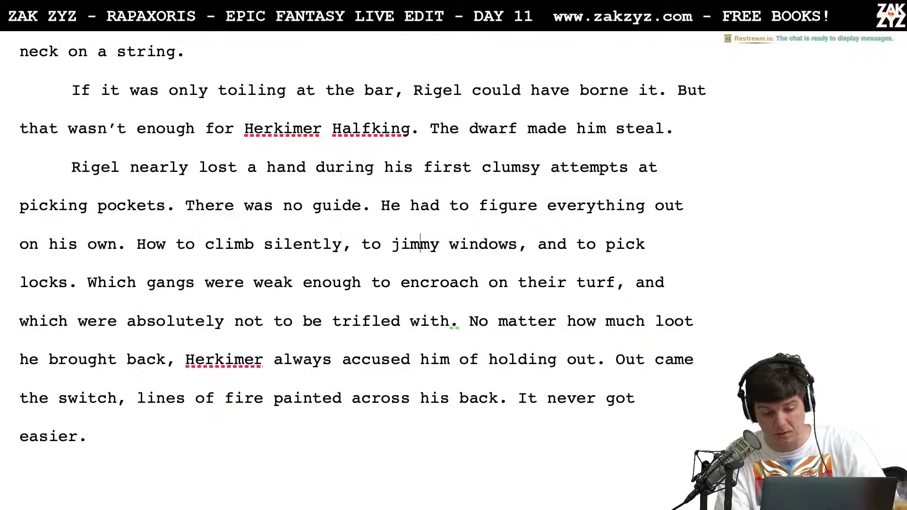
key(Down)
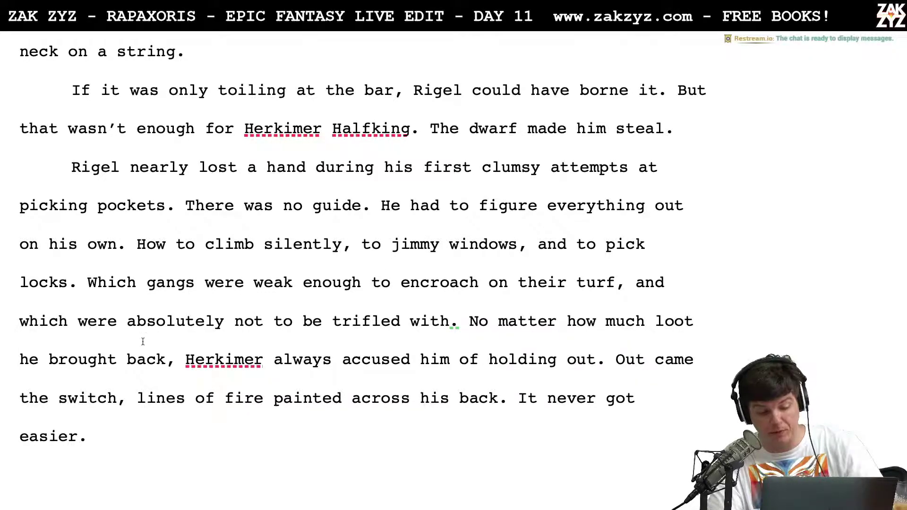
scroll(143, 342, down, 1)
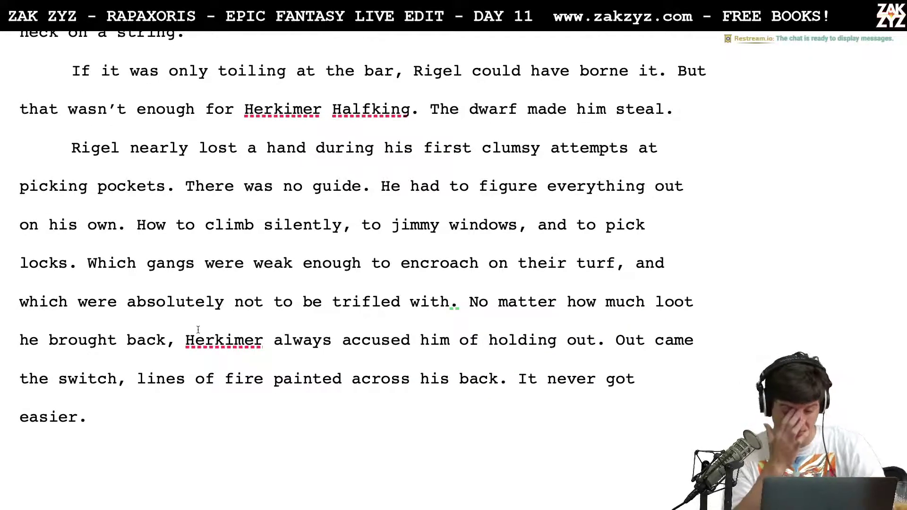
Split the paragraph before "Which gangs were weak enough" and return to the end of the line after "locks."
key(Up)
key(Left)
key(Left)
key(Left)
key(Left)
key(Left)
key(Left)
key(Left)
key(Left)
key(Left)
key(Left)
key(Left)
key(Left)
key(Left)
key(Left)
key(Left)
key(Left)
key(Left)
key(Left)
key(Left)
key(Left)
key(Left)
key(Left)
key(Left)
key(Left)
key(Left)
key(Left)
key(Left)
key(Left)
key(Left)
key(Left)
key(Left)
key(Left)
key(Down)
key(Left)
key(Left)
key(Left)
key(Left)
key(Left)
key(Left)
key(Left)
key(Return)
key(Left)
text(Some g)
key(BackSpace)
key(BackSpace)
key(BackSpace)
key(BackSpace)
key(BackSpace)
key(BackSpace)
text(T)
key(BackSpace)
text('he had t)
key(BackSpace)
key(BackSpace)
key(BackSpace)
key(BackSpace)
key(BackSpace)
key(BackSpace)
key(BackSpace)
key(BackSpace)
key(BackSpace)
After "locks.", write "Some gangs were weak enough that he could encroach their turf, others were absolutely not to be trifled with."
text(Some gangs )
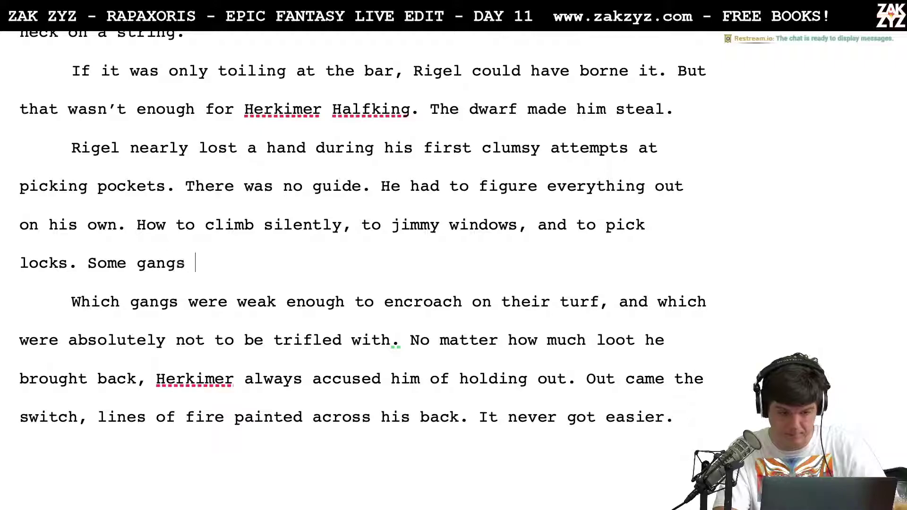
text(were weak enough)
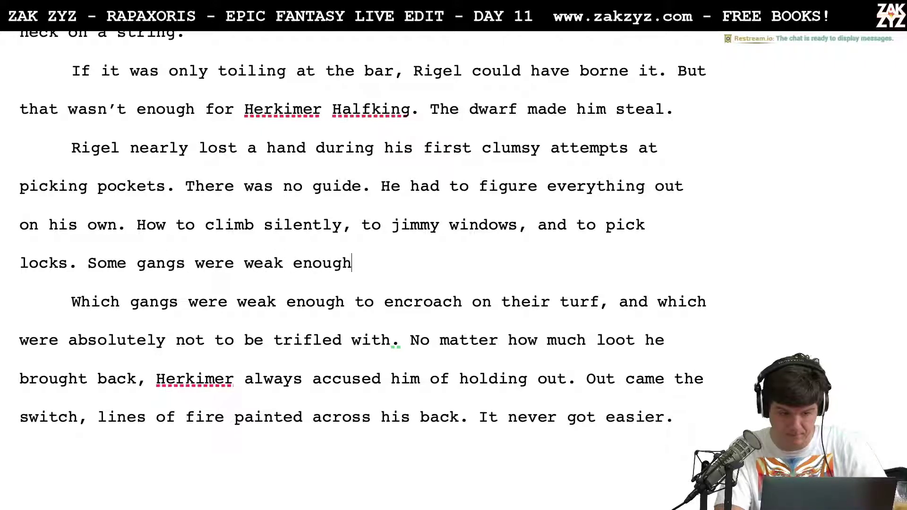
text( that he could enc)
text(roua)
key(BackSpace)
key(BackSpace)
text(ach the)
text(ir turf, oth)
text(ers were abso)
text(lutely not )
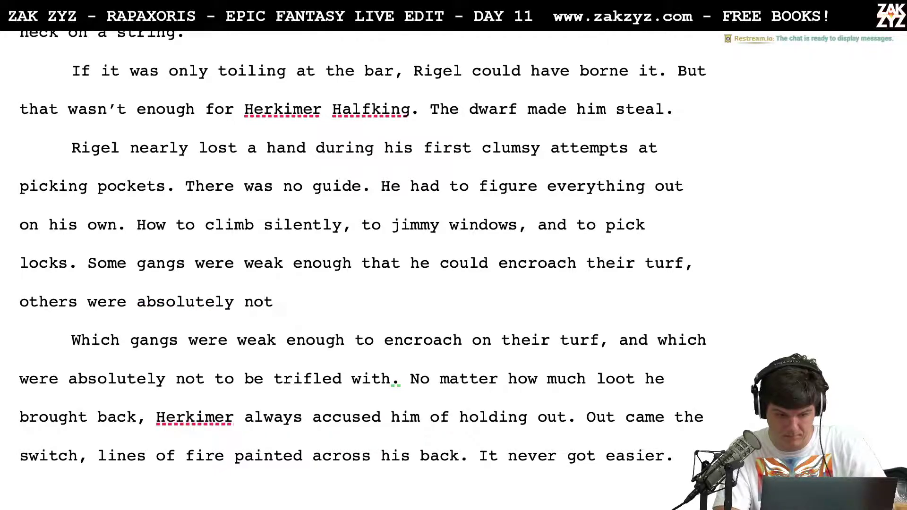
text(to be tri)
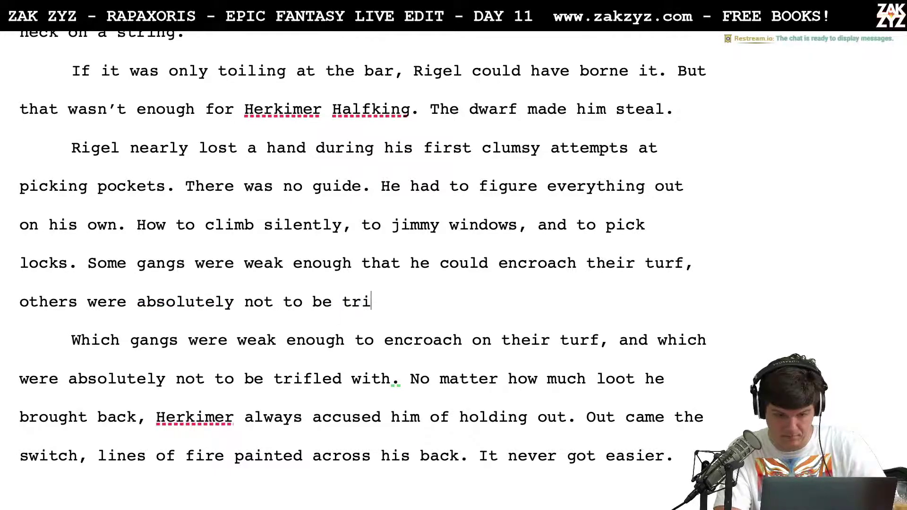
text(fled with.)
Delete the old "Which gangs were weak enough" sentence with the paragraph break before it, rejoining the text at "No matter how much loot"
key(shift+Down)
key(shift+Down)
key(shift+Down)
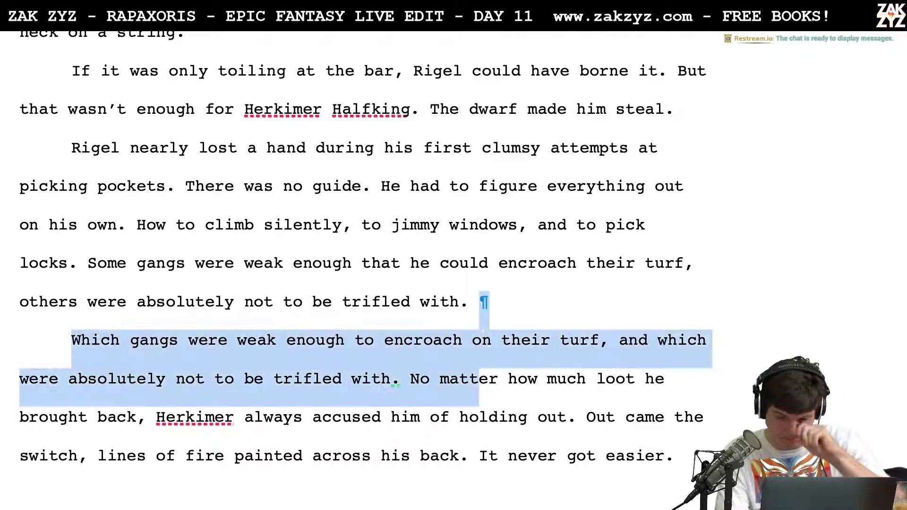
key(shift+Up)
key(shift+Left)
key(shift+Left)
key(shift+Left)
key(shift+Left)
key(shift+Left)
key(shift+Left)
key(shift+Left)
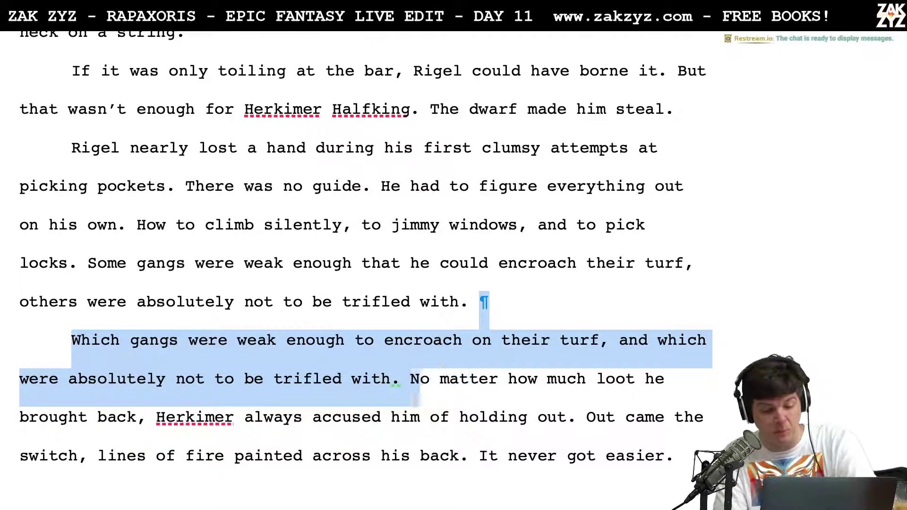
key(shift+Left)
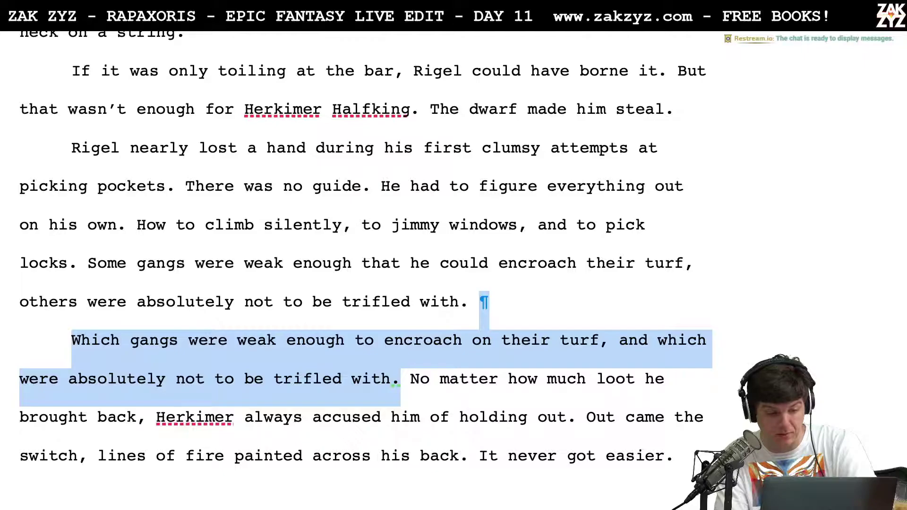
key(BackSpace)
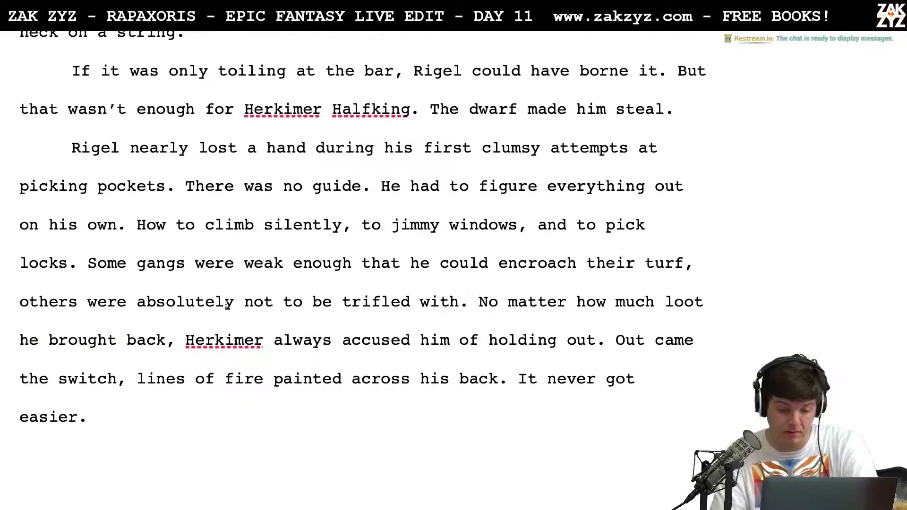
Replace "he" with "Rigel" before "brought back" in the sentence about the loot
click(47, 355)
key(BackSpace)
key(BackSpace)
text(Rigel)
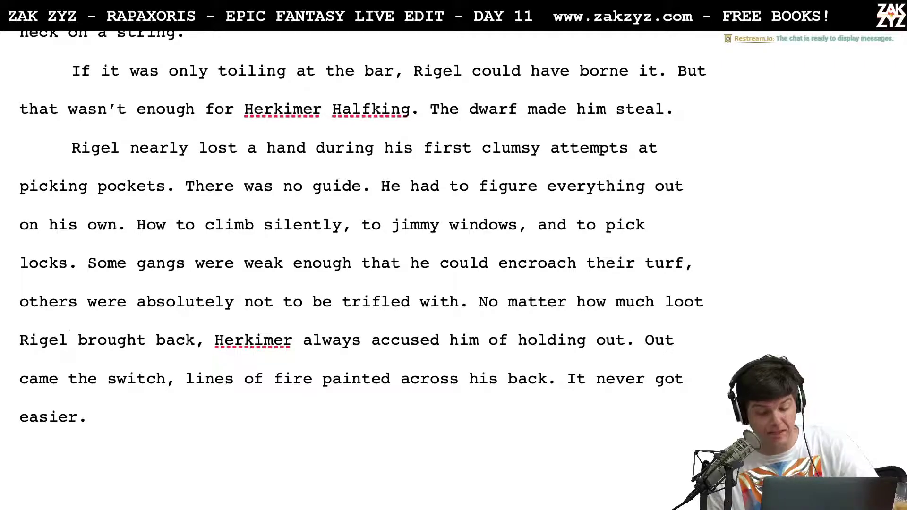
Read on through the end of the revised paragraph and into the one about the worst year of Rigel's life
key(Down)
key(Down)
key(Down)
key(Down)
key(Down)
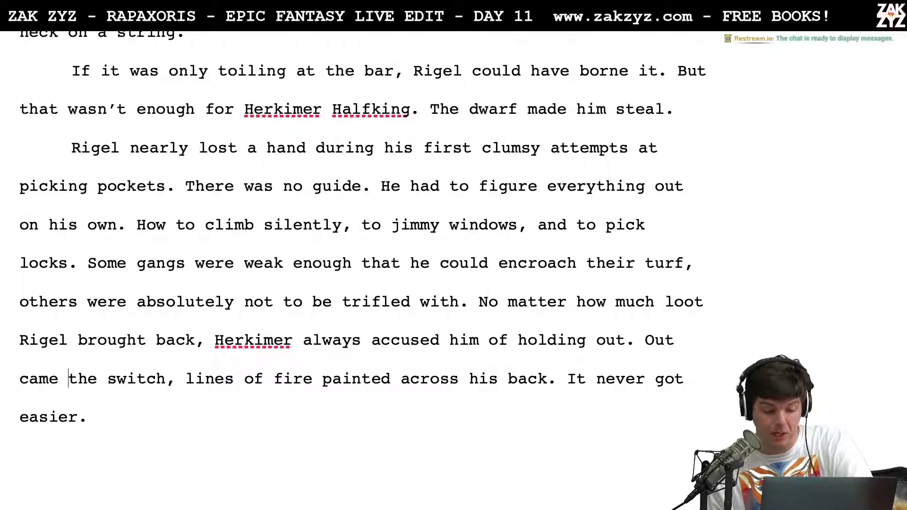
key(Up)
key(Up)
key(Up)
key(Down)
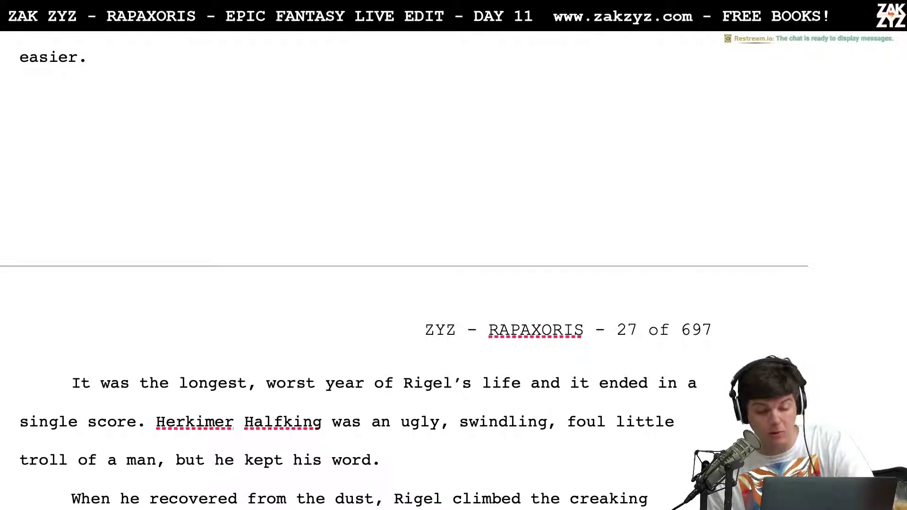
key(Right)
key(Right)
key(Right)
key(Right)
key(Right)
key(Right)
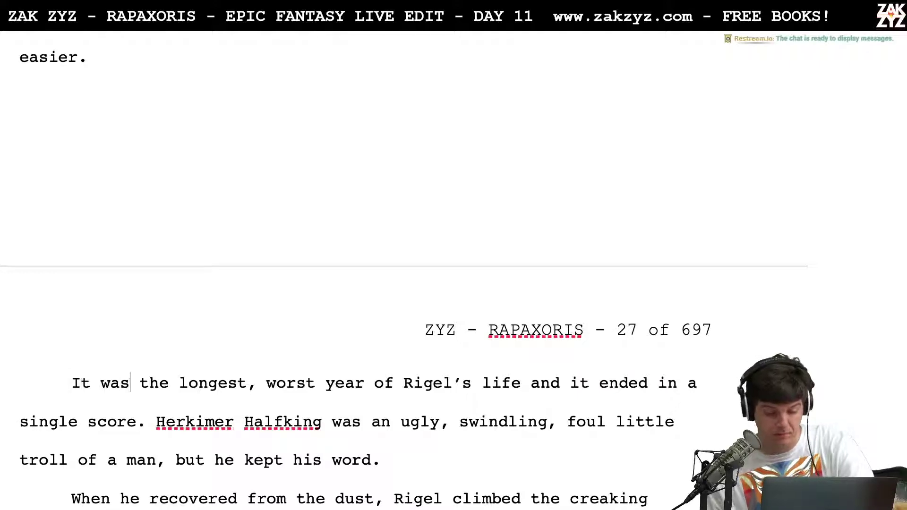
End the opening sentence after "Rigel's life" with a period and follow it with "Last night, he ended it in a single score."
click(530, 381)
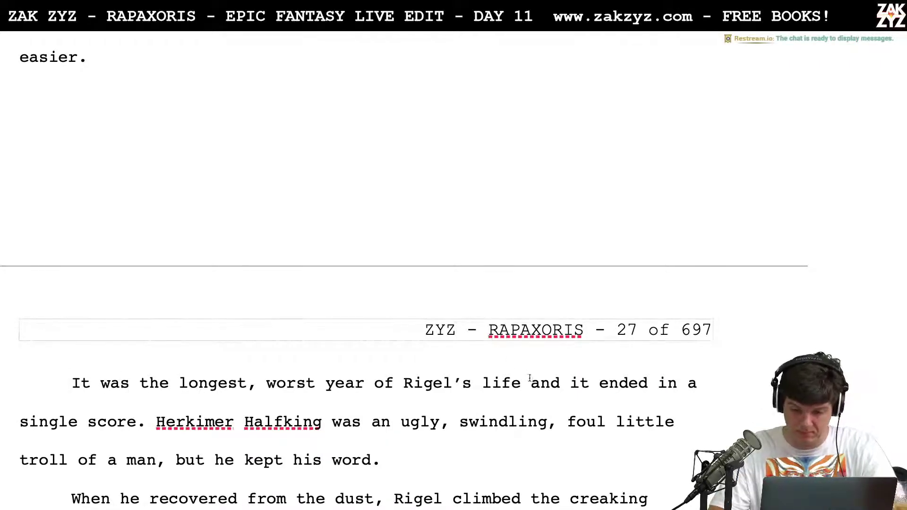
key(Left)
text(. L)
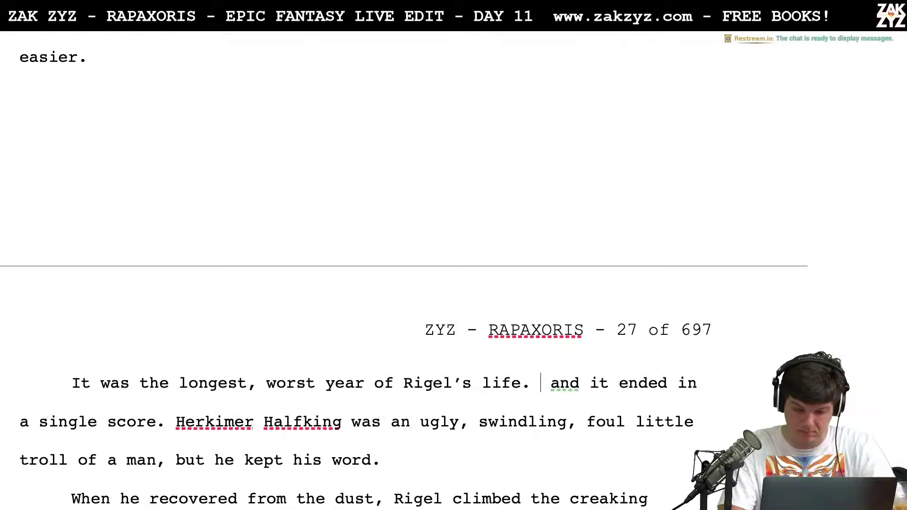
key(BackSpace)
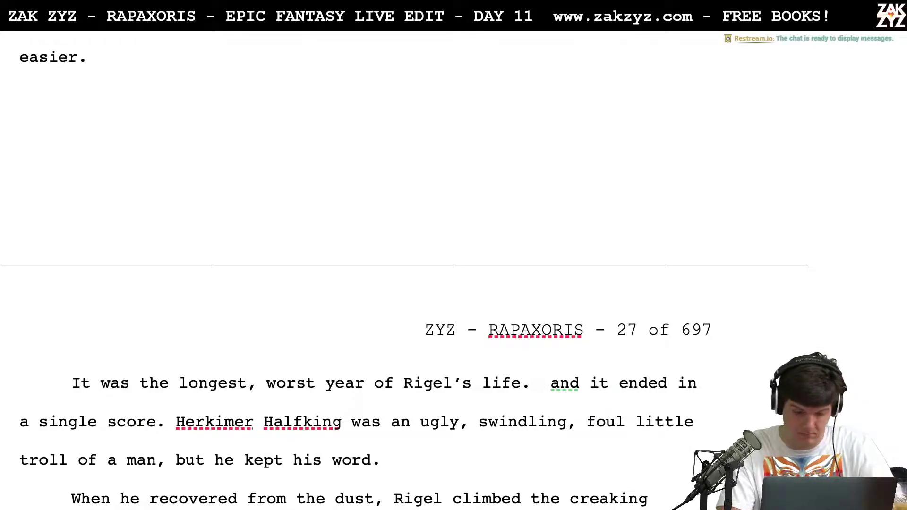
text(L)
key(BackSpace)
text(Last hig)
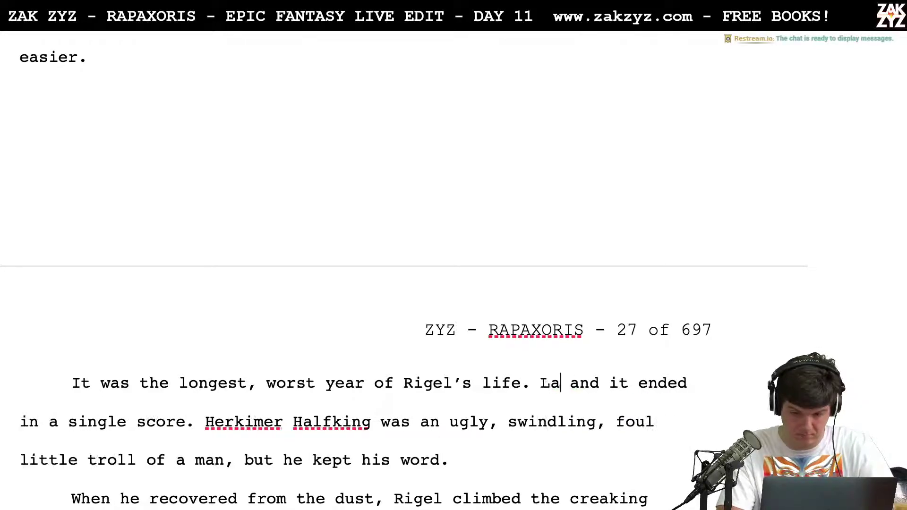
key(BackSpace)
key(BackSpace)
key(BackSpace)
text(night he)
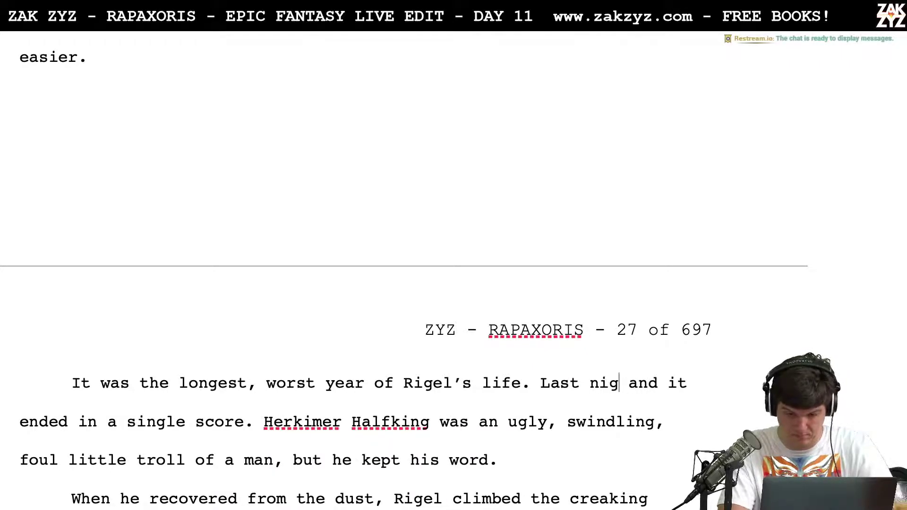
text( ended it in a )
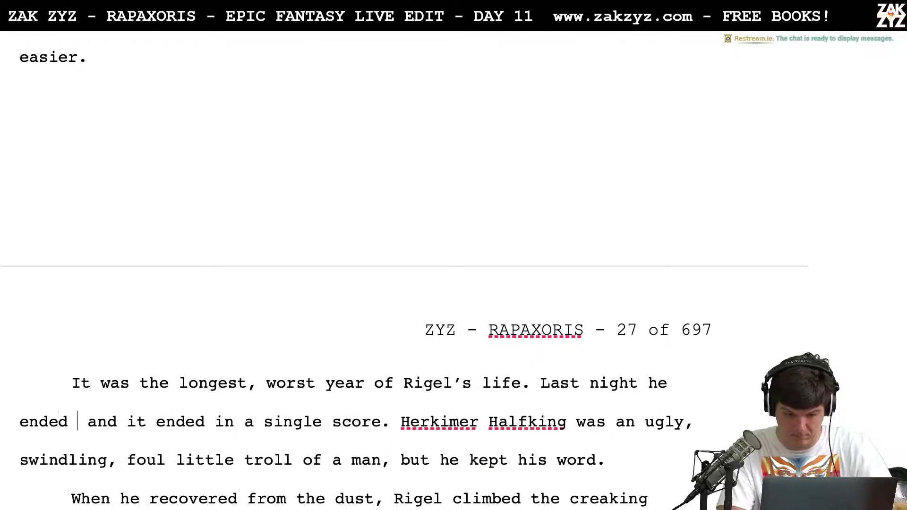
text(single score.)
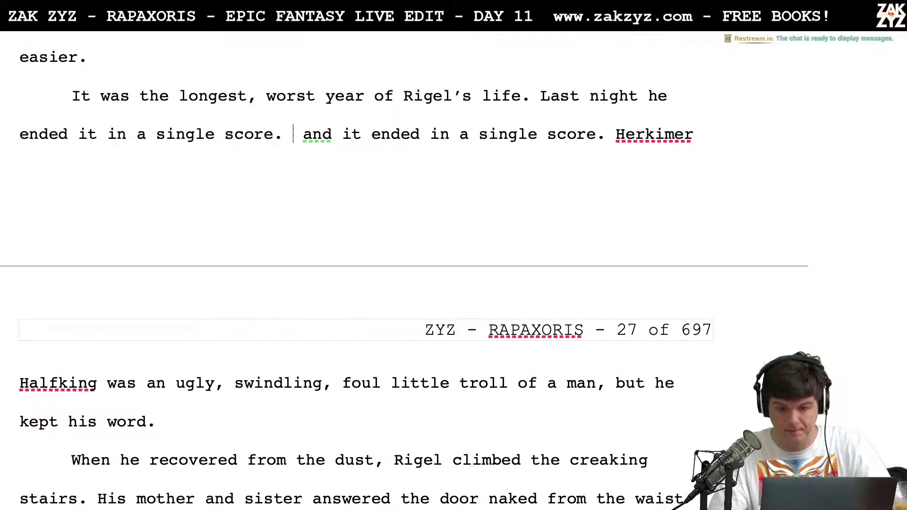
click(635, 96)
text(,)
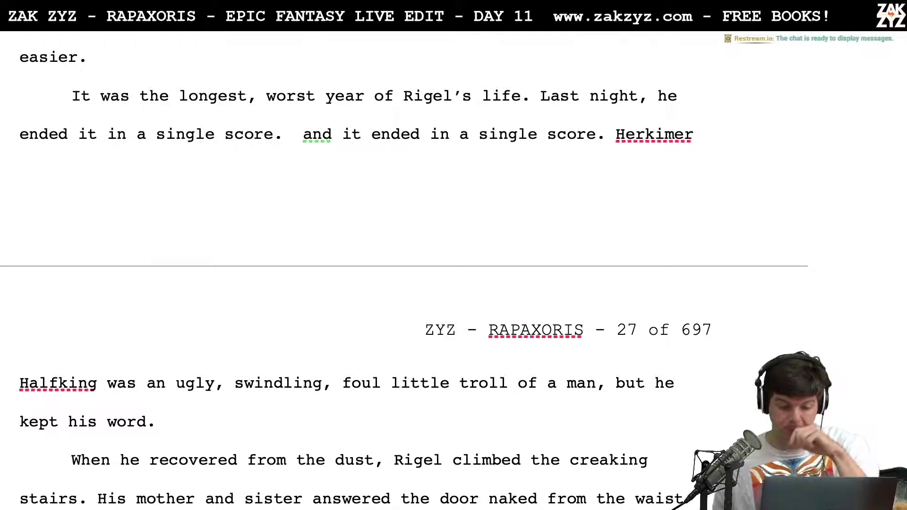
Delete the leftover fragment "and it ended in a single score." and the extra space before "Herkimer Halfking"
scroll(403, 94, up, 2)
click(303, 226)
key(shift+Down)
key(shift+Up)
key(shift+Right)
key(shift+Right)
key(shift+Right)
key(shift+Right)
key(shift+Right)
key(shift+Right)
key(shift+Right)
key(shift+Right)
key(shift+Right)
key(shift+Right)
key(shift+Right)
key(shift+Right)
key(shift+Right)
key(shift+Right)
key(shift+Right)
key(shift+Right)
key(shift+Right)
key(shift+Right)
key(shift+Right)
key(shift+Right)
key(shift+Right)
key(shift+Right)
key(shift+Right)
key(shift+Right)
key(shift+Right)
key(shift+Right)
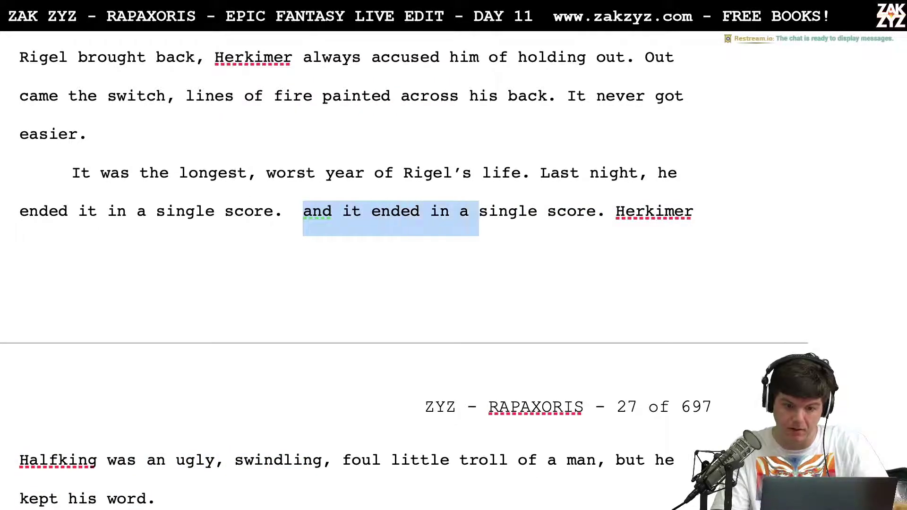
key(shift+Right)
key(shift+Right)
key(shift+Right)
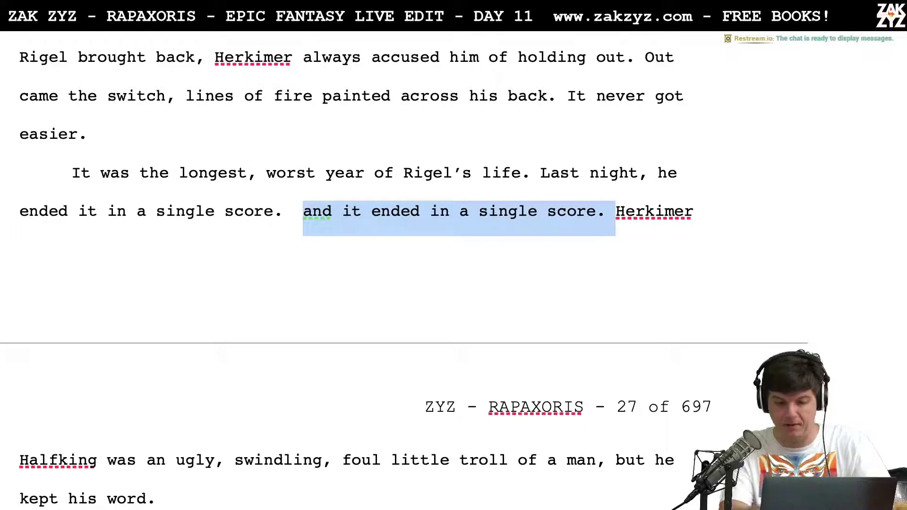
key(BackSpace)
key(BackSpace)
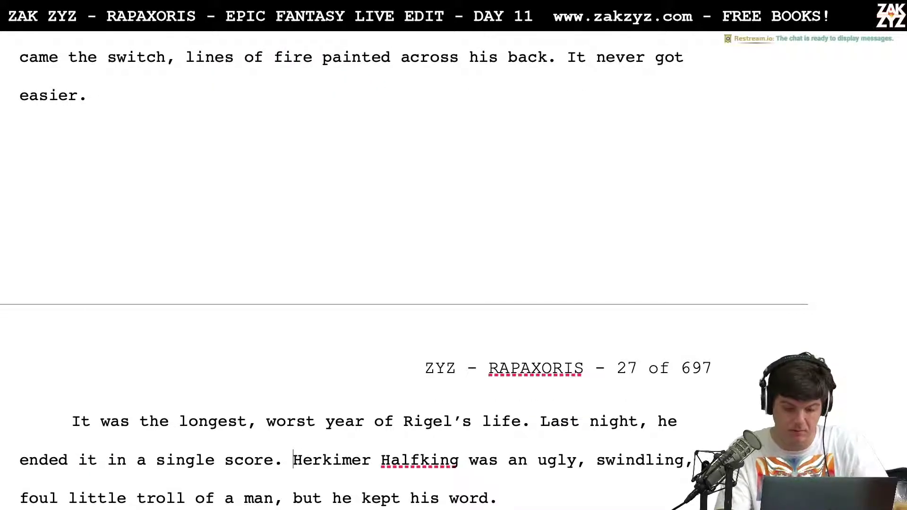
Try a new paragraph after "but he kept his word." that begins "After recovering from the Dust,"
scroll(264, 270, down, 3)
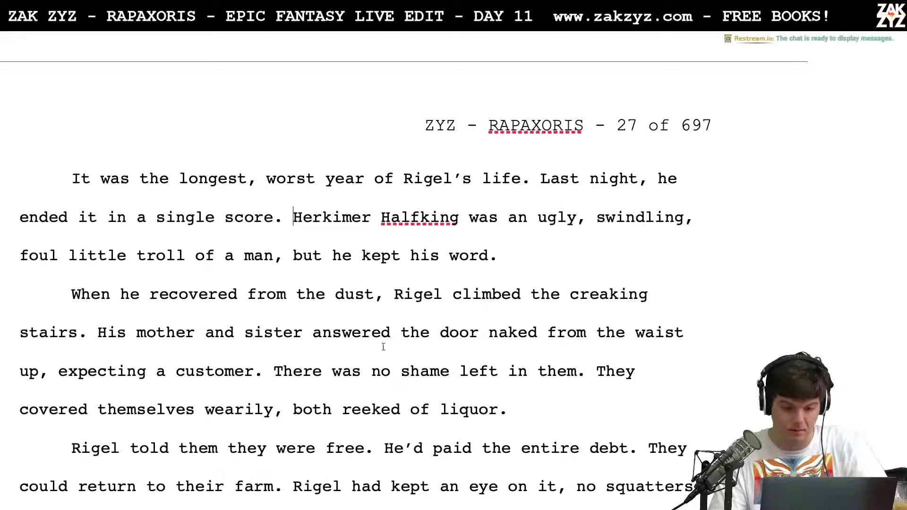
click(503, 264)
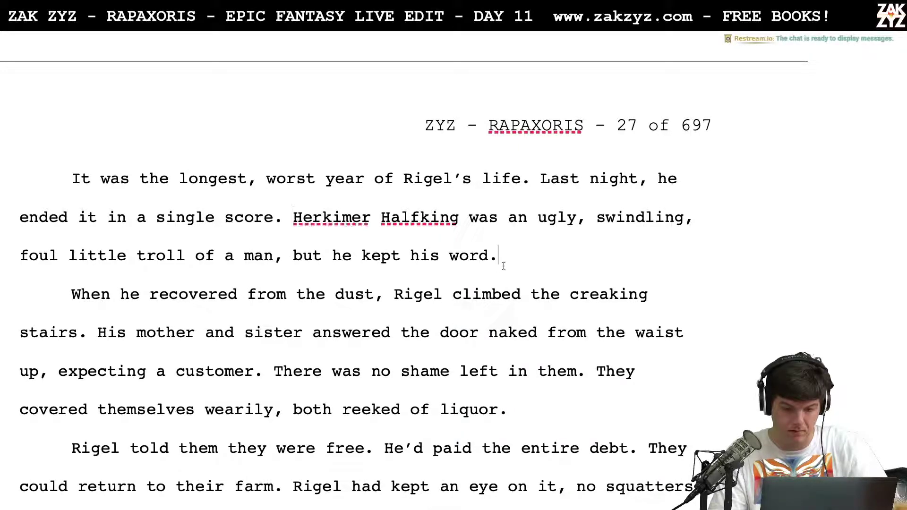
scroll(506, 296, down, 1)
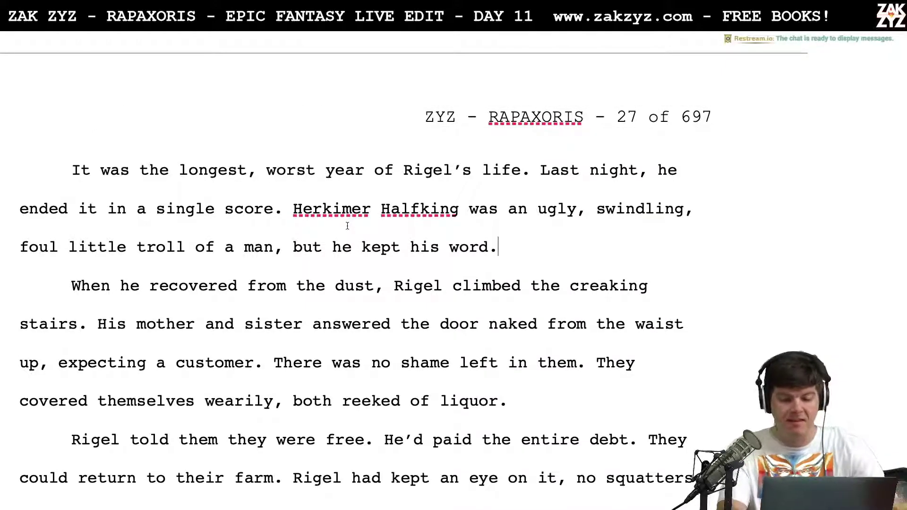
key(Return)
text(It too)
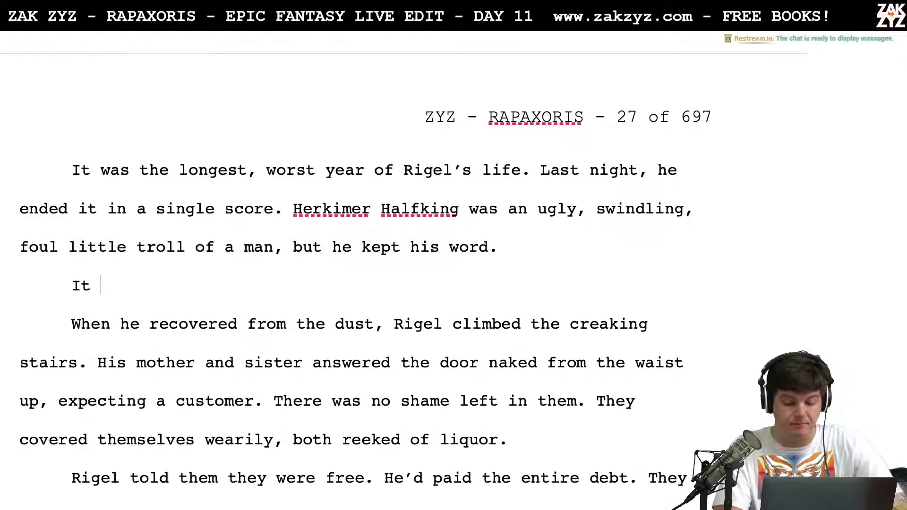
key(BackSpace)
key(BackSpace)
text(Af)
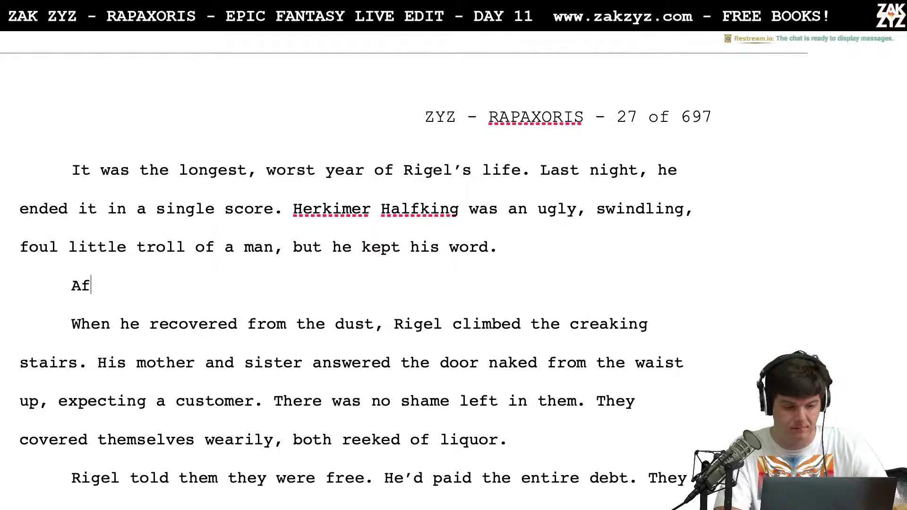
text(ter recovering f)
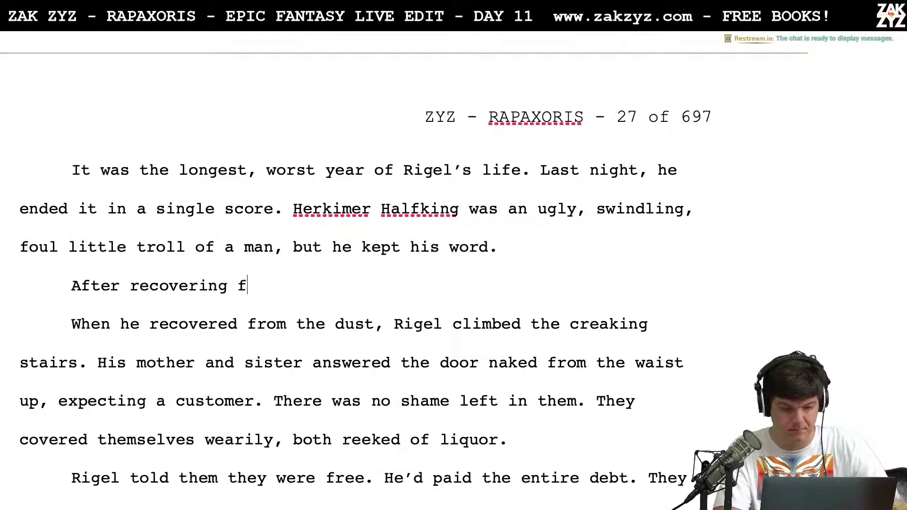
text(rom the Dust,)
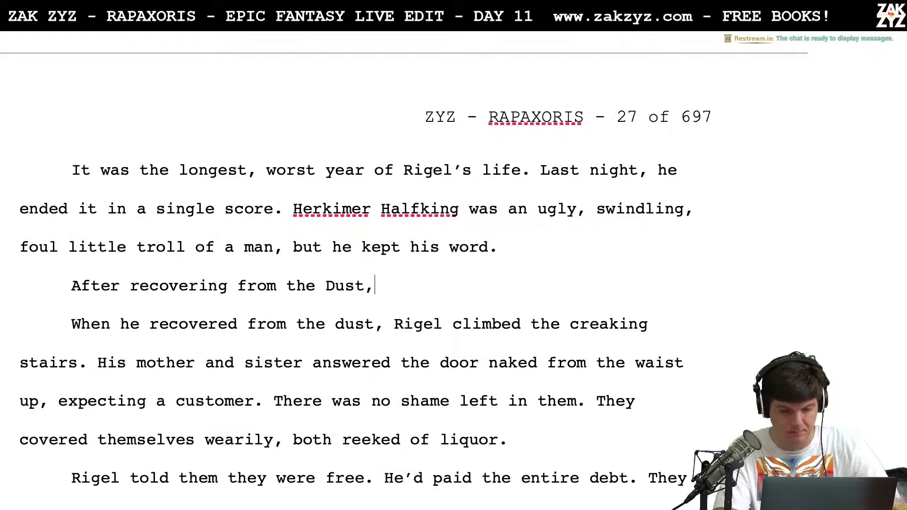
Try adding the sentence "He set them all free." after "but he kept his word."
key(Right)
key(Right)
key(Right)
key(Right)
key(Right)
key(Right)
key(Right)
key(Right)
key(Right)
key(Right)
key(Right)
key(Right)
key(Right)
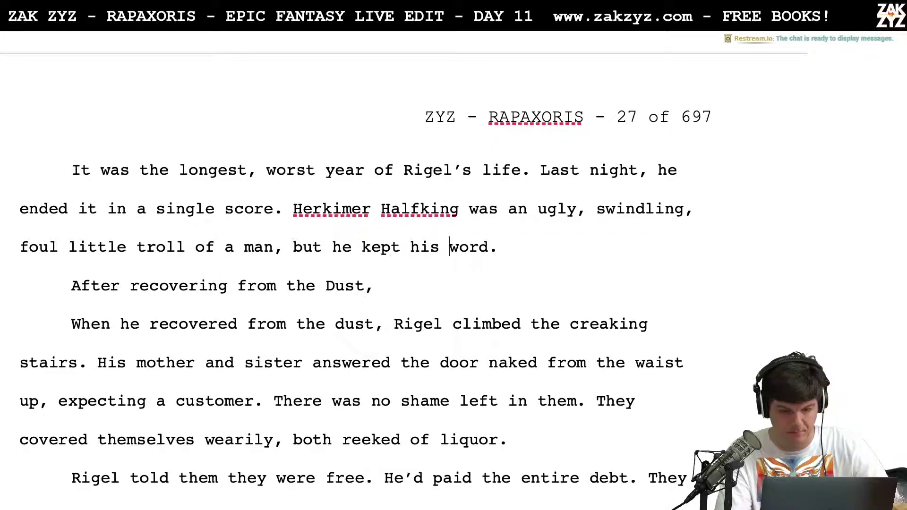
click(499, 247)
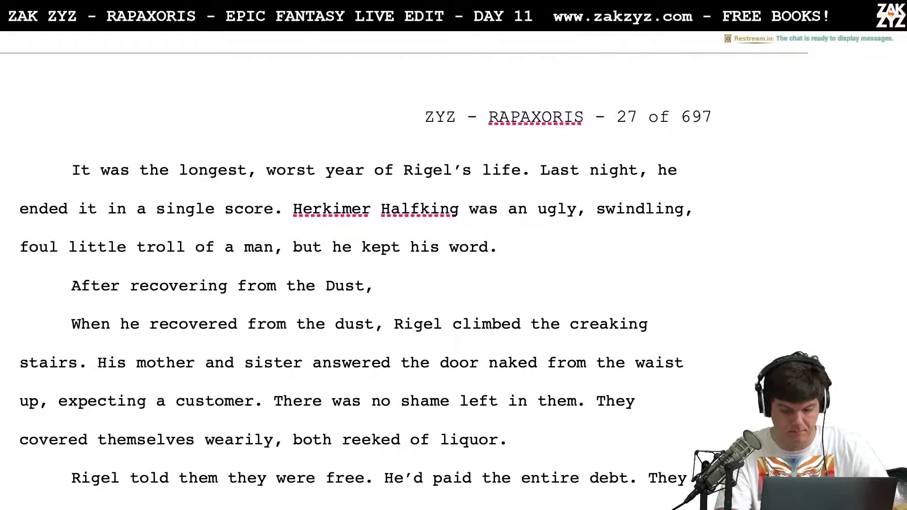
text(He set th)
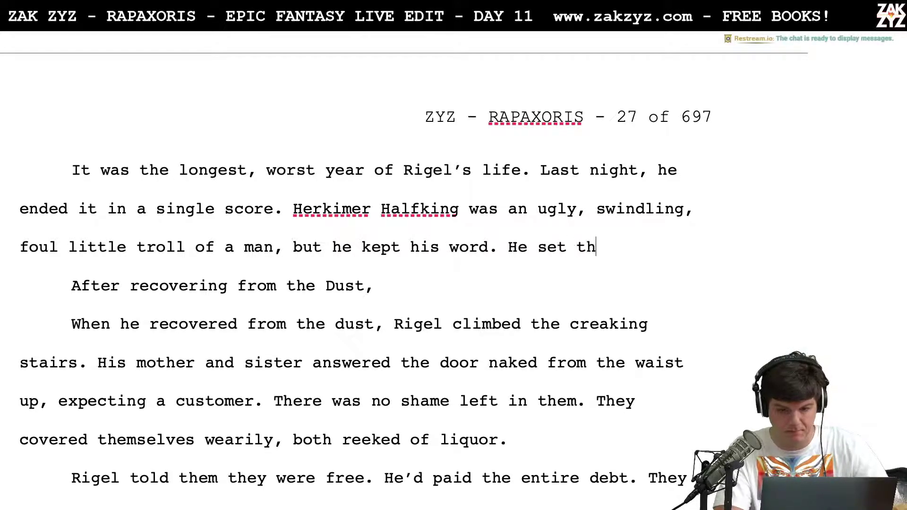
text(em all free.)
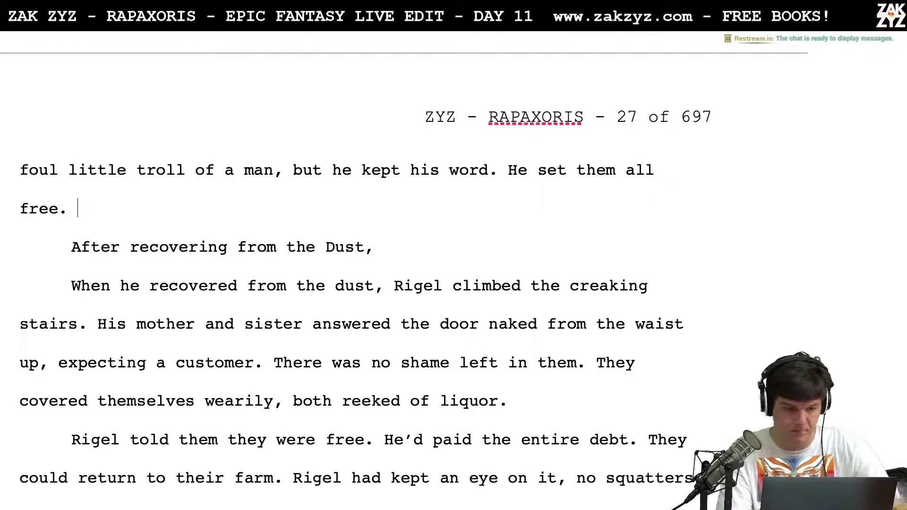
Extend the sentence ending in "kept his word" with "and cancelled the debt."
key(Left)
key(Left)
key(Left)
key(Left)
key(Left)
key(Left)
key(Left)
key(Left)
key(Left)
key(Left)
key(Left)
key(Left)
key(Left)
key(Left)
key(Left)
key(Left)
key(Left)
key(Left)
key(Left)
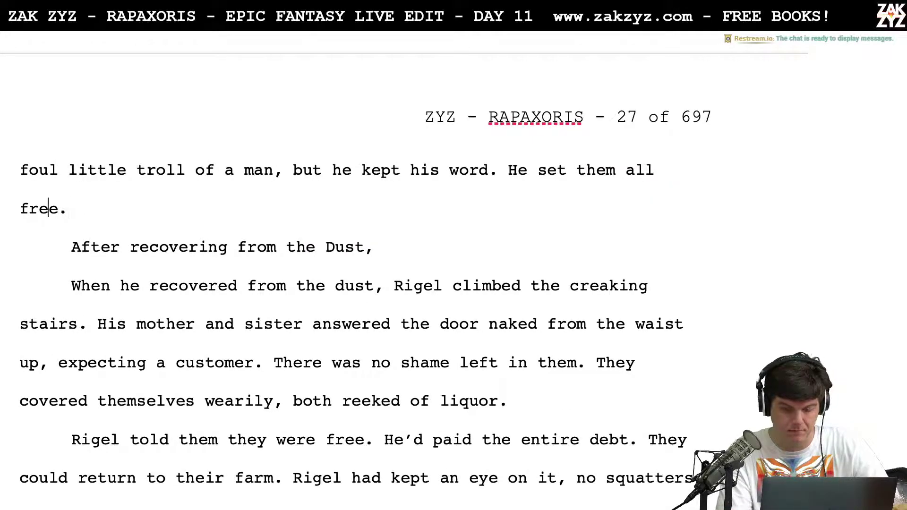
key(Left)
key(Left)
key(Left)
key(BackSpace)
text(and cancel)
text(led the d)
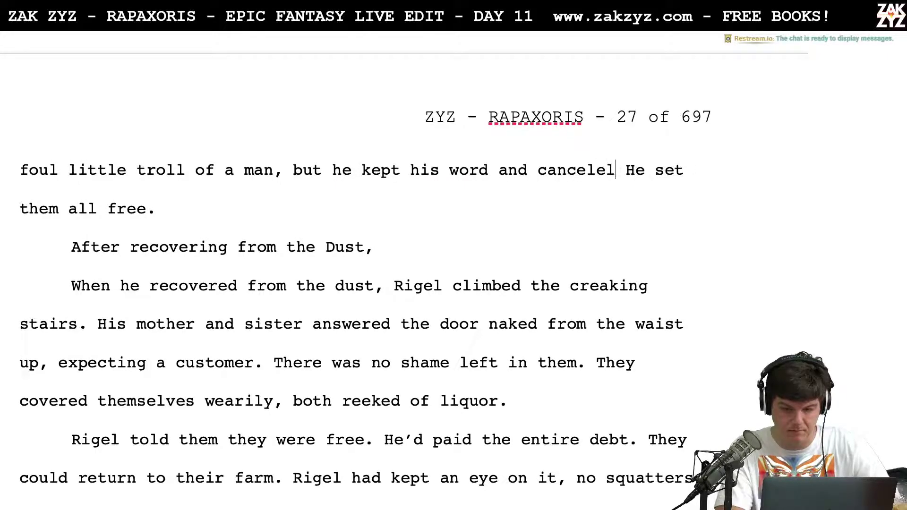
text(ebt.)
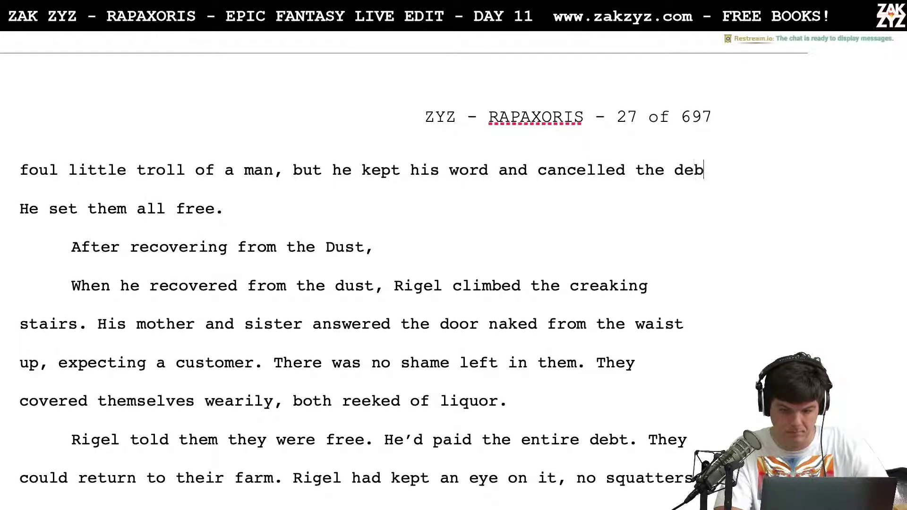
Delete "He set them all free." together with the unfinished paragraph "After recovering from the Dust,"
key(shift+Down)
key(shift+Down)
key(shift+Up)
key(shift+Right)
key(shift+Right)
key(shift+Right)
key(shift+Right)
key(shift+Right)
key(shift+Right)
key(shift+Right)
key(shift+Right)
key(shift+Right)
key(shift+Right)
key(shift+Right)
key(shift+Right)
key(shift+Right)
key(shift+Right)
key(shift+Right)
key(shift+Right)
key(shift+Right)
key(shift+Right)
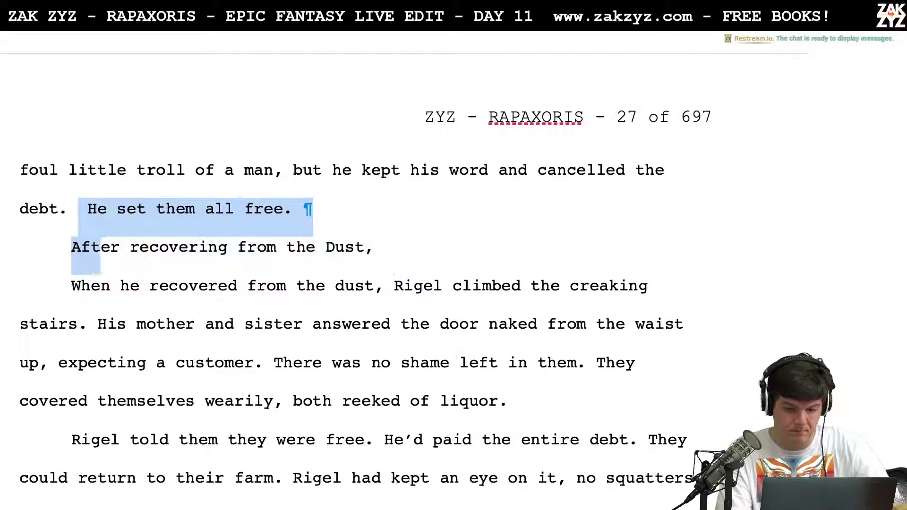
key(shift+Right)
key(shift+Right)
key(shift+Right)
key(shift+Right)
key(shift+Right)
key(shift+Right)
key(shift+Right)
key(shift+Right)
key(shift+Right)
key(shift+Right)
key(shift+Right)
key(shift+Right)
key(shift+Right)
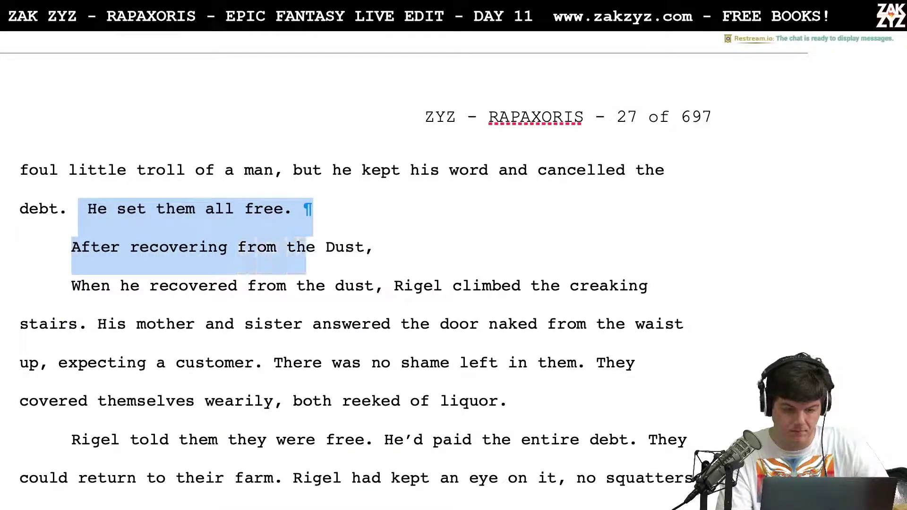
key(BackSpace)
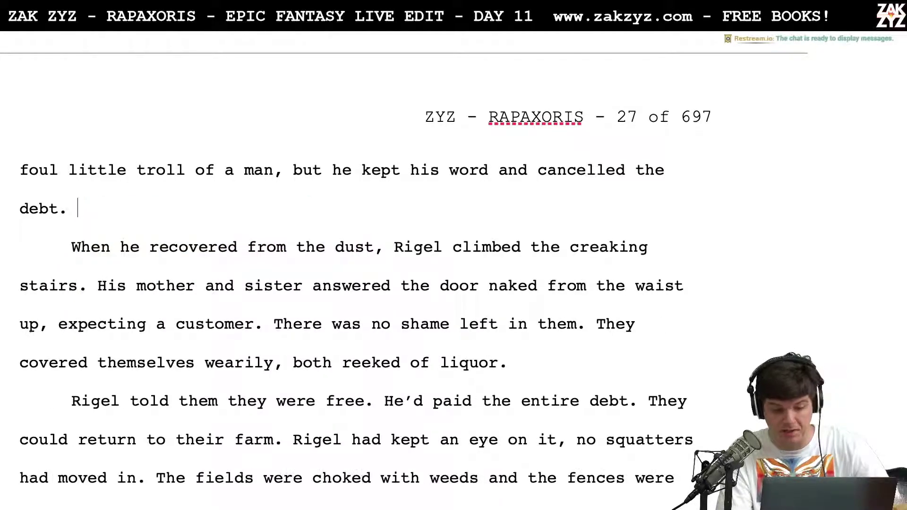
Reread the paragraph on Rigel's longest, worst year, up to the description of Herkimer Halfking as ugly and swindling
key(Down)
key(Up)
key(Up)
key(Up)
key(Up)
key(Up)
key(Up)
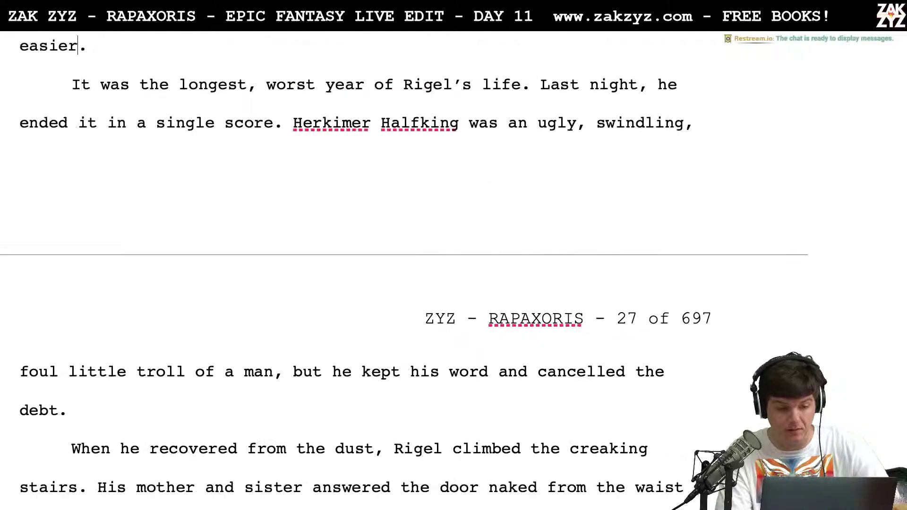
key(Down)
key(Down)
key(Right)
key(Right)
key(Right)
key(Right)
key(Right)
key(Right)
key(Right)
key(Right)
key(Right)
key(Right)
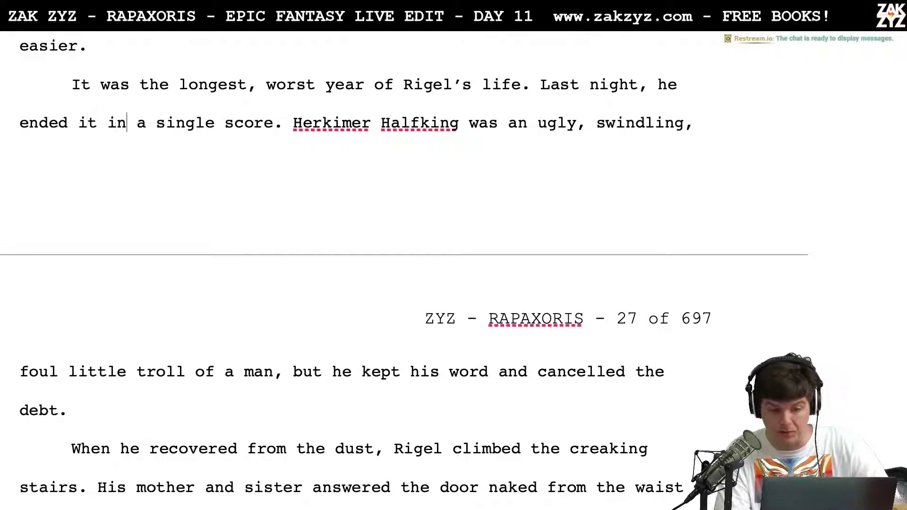
key(Right)
key(Right)
key(Right)
key(Right)
key(Right)
key(Right)
key(Right)
key(Right)
key(Right)
key(Right)
key(Right)
key(Right)
key(Right)
key(Right)
key(Right)
key(Right)
key(Right)
key(Right)
key(Right)
key(Right)
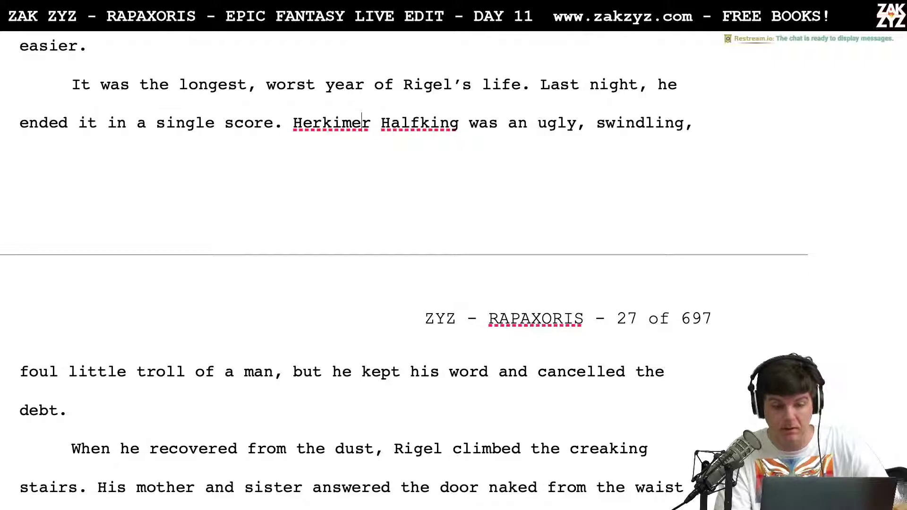
key(Right)
key(Right)
key(Right)
key(Right)
key(Right)
key(Right)
key(Right)
key(Right)
key(Right)
key(Right)
key(Right)
key(Right)
key(Right)
key(Right)
key(Right)
key(Right)
key(Right)
key(Right)
key(Right)
key(Right)
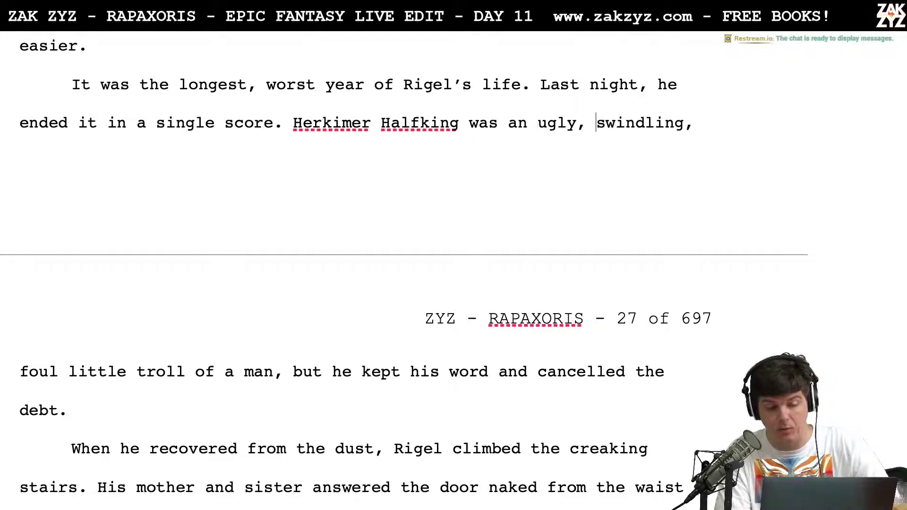
Extend the sentence ending in "worst year of Rigel's life" with "and it ended in a single score."
key(Up)
key(Left)
key(Left)
key(Left)
key(Left)
key(Left)
key(Left)
key(Left)
key(Left)
key(Left)
key(Left)
key(Left)
key(Left)
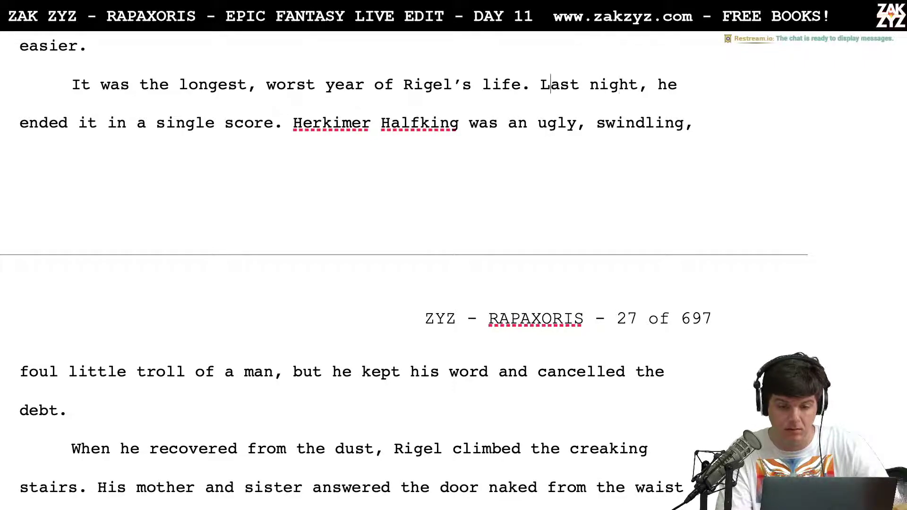
key(BackSpace)
text(and it endd)
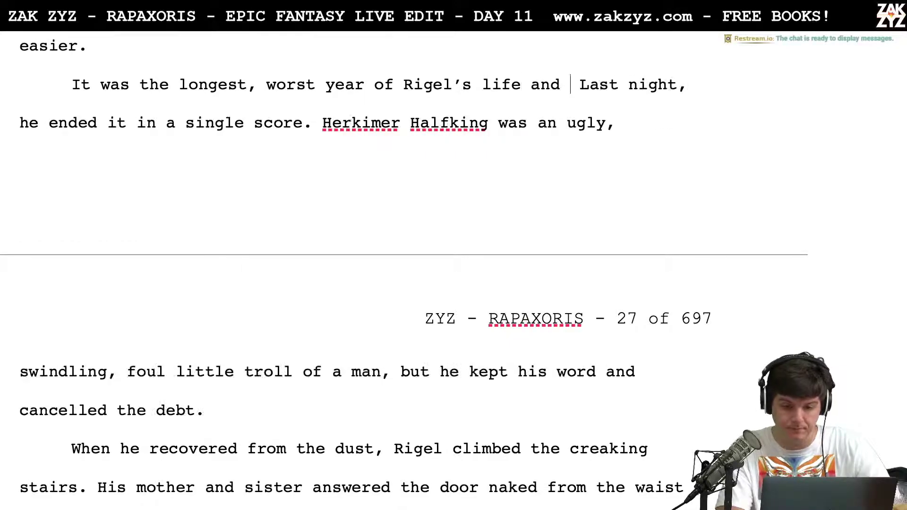
text(e)
key(BackSpace)
key(BackSpace)
text(ed in a single score. Herkimer Halfking)
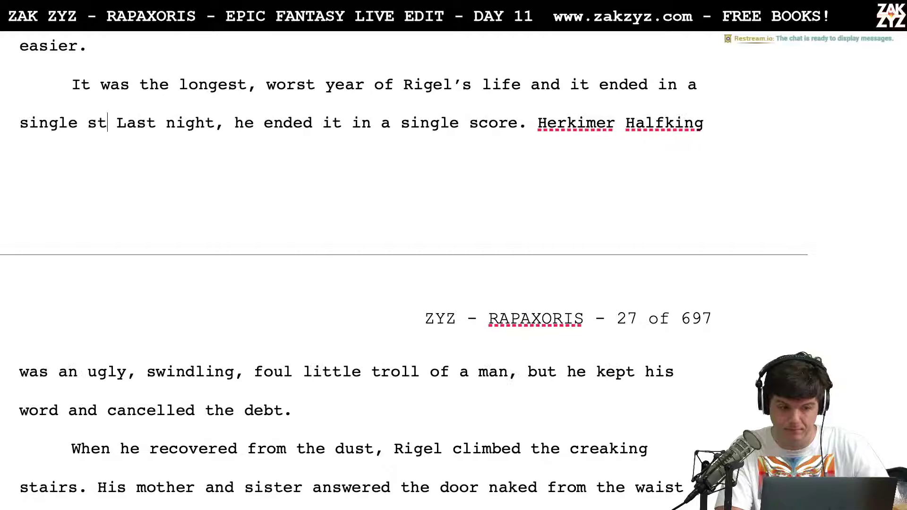
Delete the redundant sentence "Last night, he ended it in a single score." before "Herkimer Halfking was an ugly"
key(shift+Right)
key(shift+Right)
key(shift+Right)
key(shift+Right)
key(shift+Right)
key(shift+Right)
key(shift+Right)
key(shift+Right)
key(shift+Right)
key(shift+Right)
key(shift+Right)
key(shift+Right)
key(shift+Right)
key(shift+Right)
key(shift+Right)
key(shift+Right)
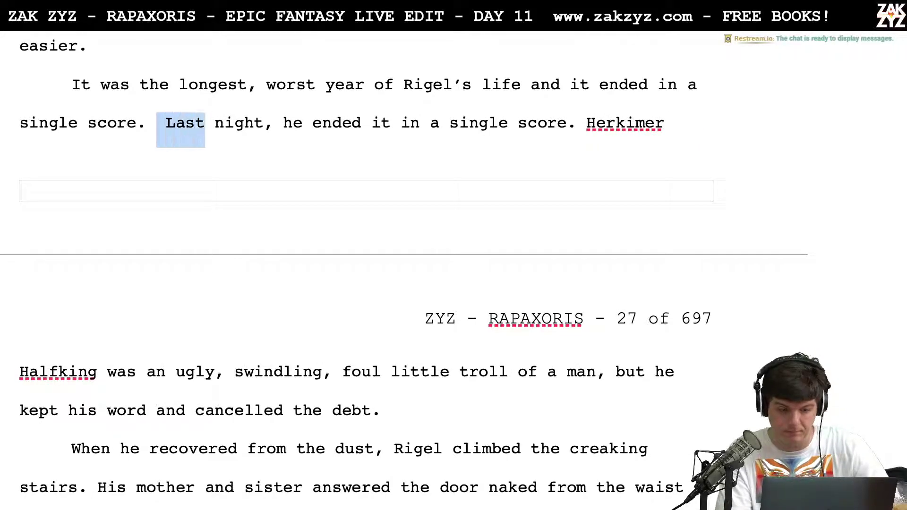
key(shift+Right)
key(shift+Right)
key(shift+Right)
key(shift+Right)
key(shift+Right)
key(shift+Right)
key(shift+Right)
key(shift+Right)
key(shift+Right)
key(shift+Right)
key(shift+Right)
key(shift+Right)
key(shift+Right)
key(shift+Right)
key(shift+Right)
key(shift+Right)
key(shift+Right)
key(shift+Right)
key(shift+Right)
key(shift+Right)
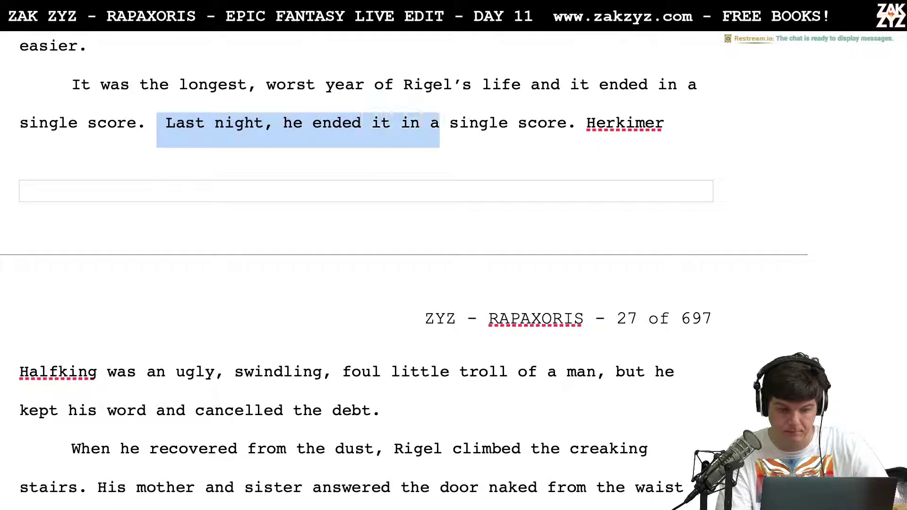
key(shift+Right)
key(shift+Right)
key(shift+Right)
key(Delete)
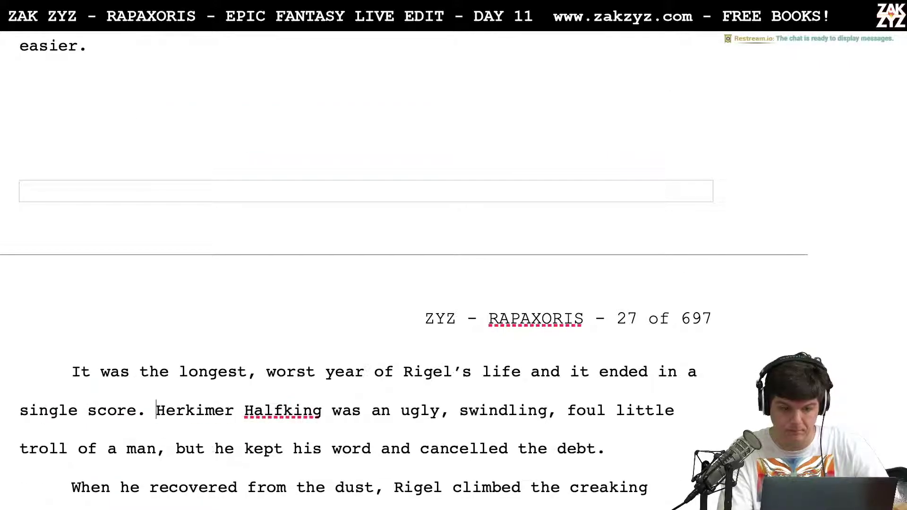
Try adding a sentence after "cancelled the debt." that begins "The orb must be"
key(Down)
click(619, 422)
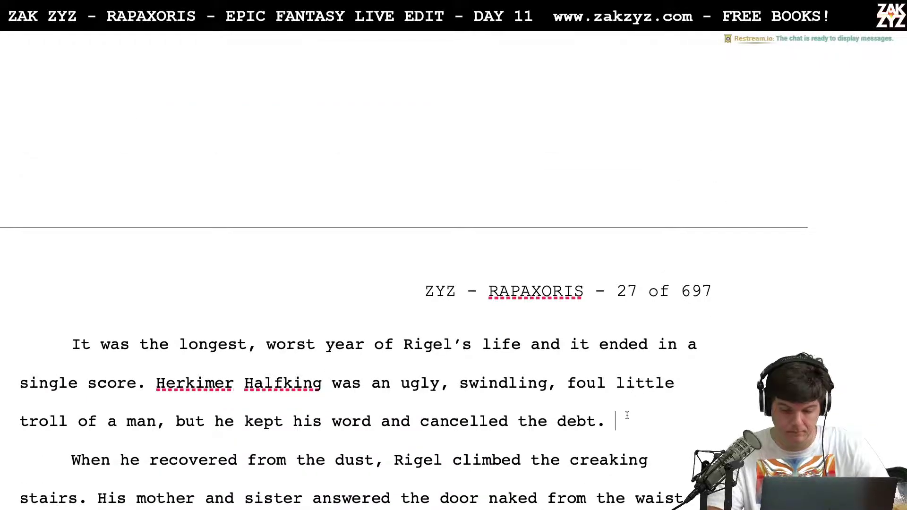
text(The orb m)
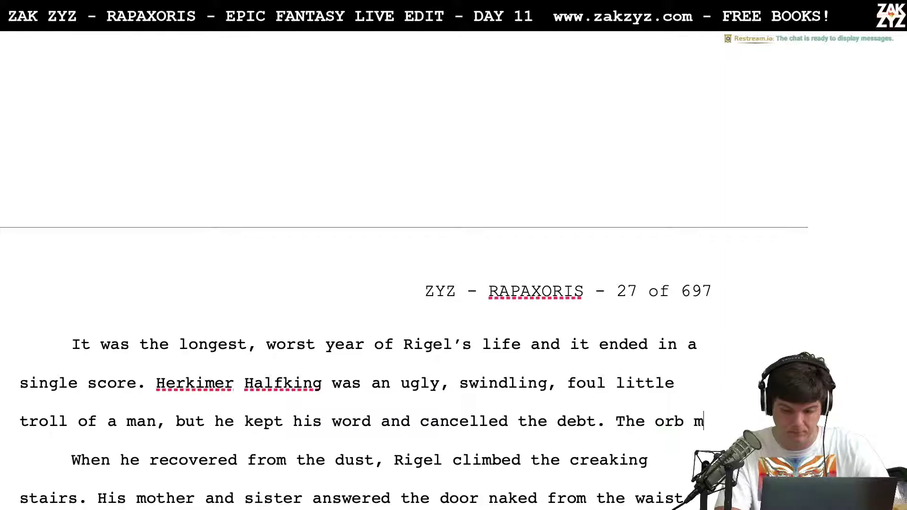
text(ust be)
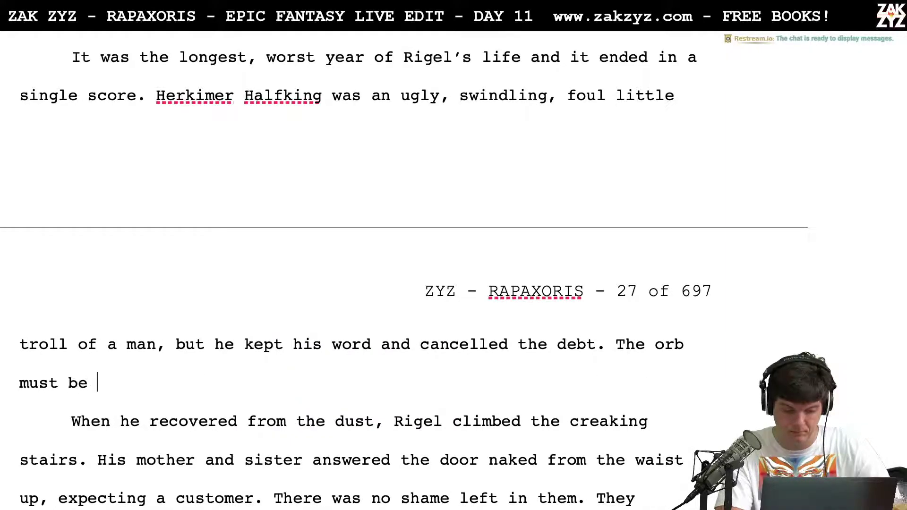
key(BackSpace)
key(BackSpace)
key(BackSpace)
key(BackSpace)
key(BackSpace)
key(BackSpace)
key(BackSpace)
key(BackSpace)
key(BackSpace)
key(BackSpace)
key(BackSpace)
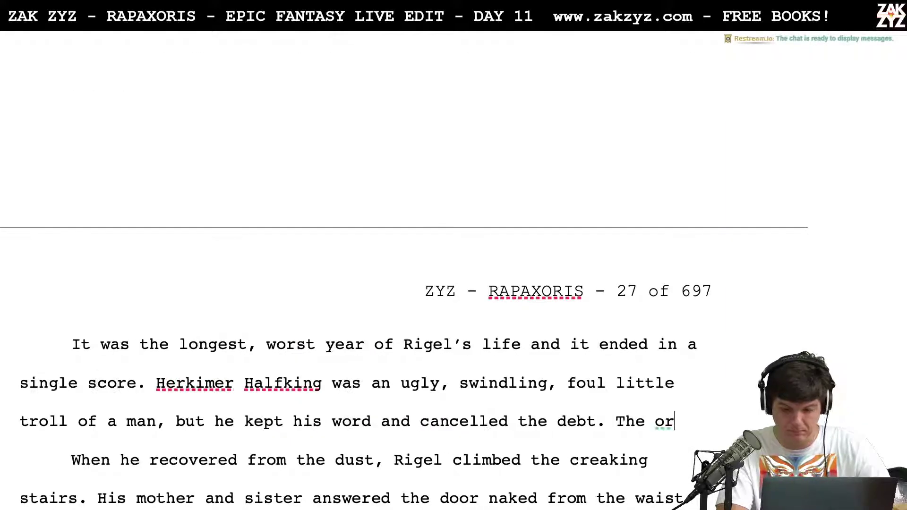
text(rb must)
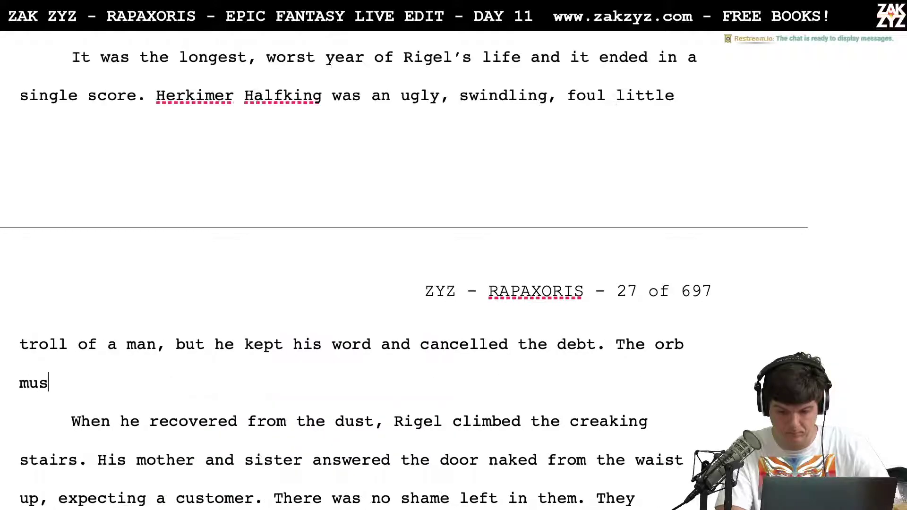
key(BackSpace)
key(BackSpace)
key(BackSpace)
key(BackSpace)
key(BackSpace)
key(BackSpace)
key(BackSpace)
key(BackSpace)
key(BackSpace)
key(BackSpace)
key(BackSpace)
key(BackSpace)
key(BackSpace)
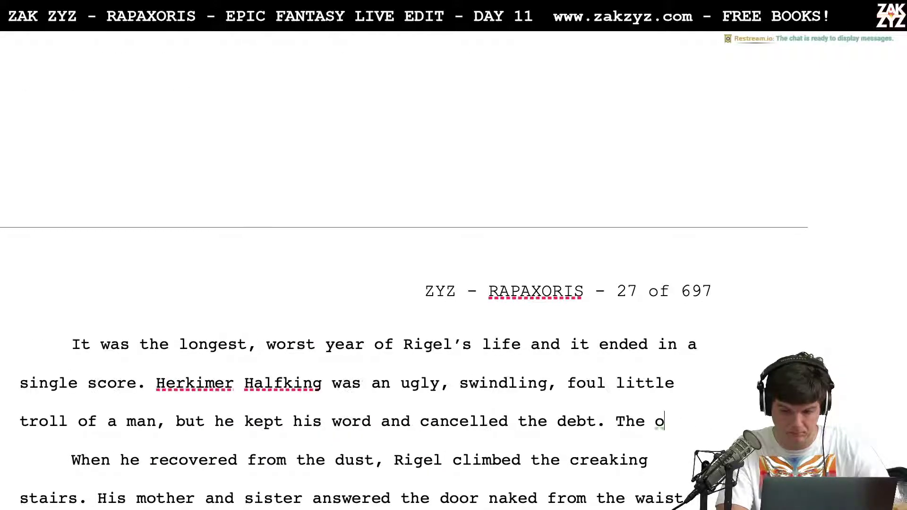
Try adding a sentence after "cancelled the debt." that begins "Whatever the orb was, it must be worth"
text(Whatever th)
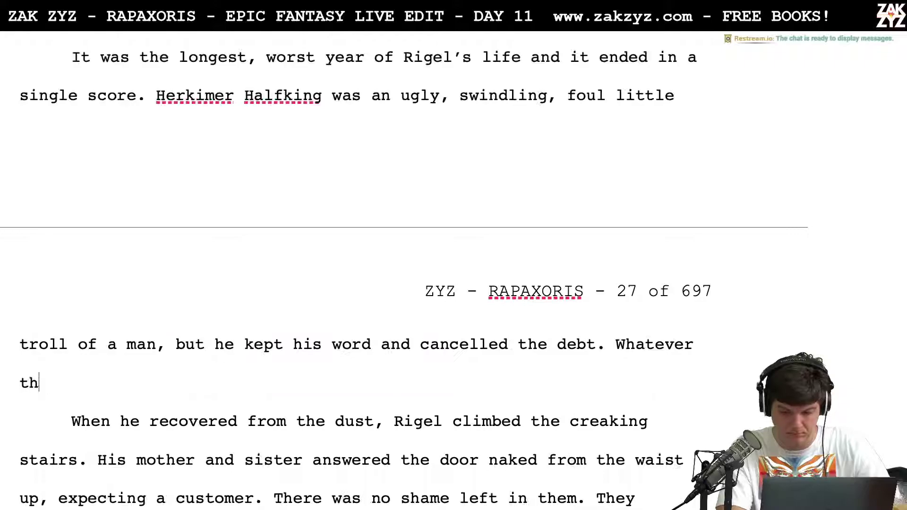
text(e orb was)
key(BackSpace)
text(as, )
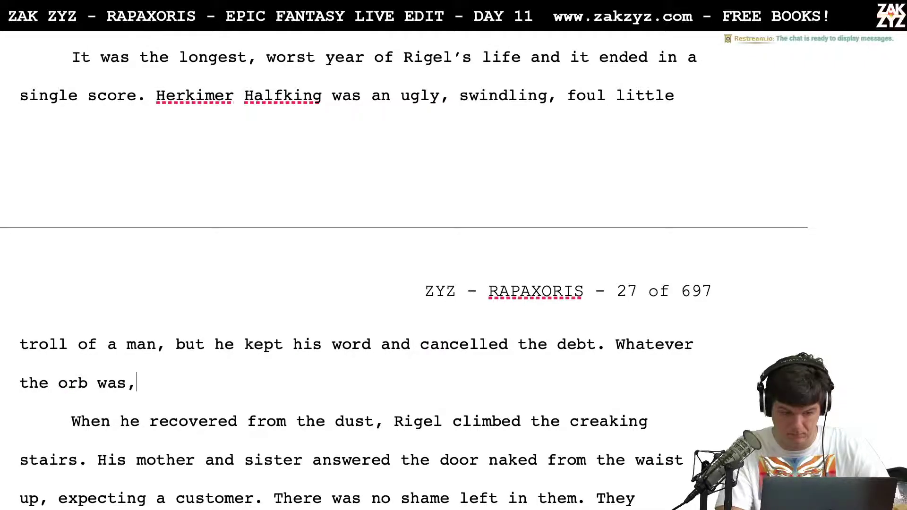
text(it was v)
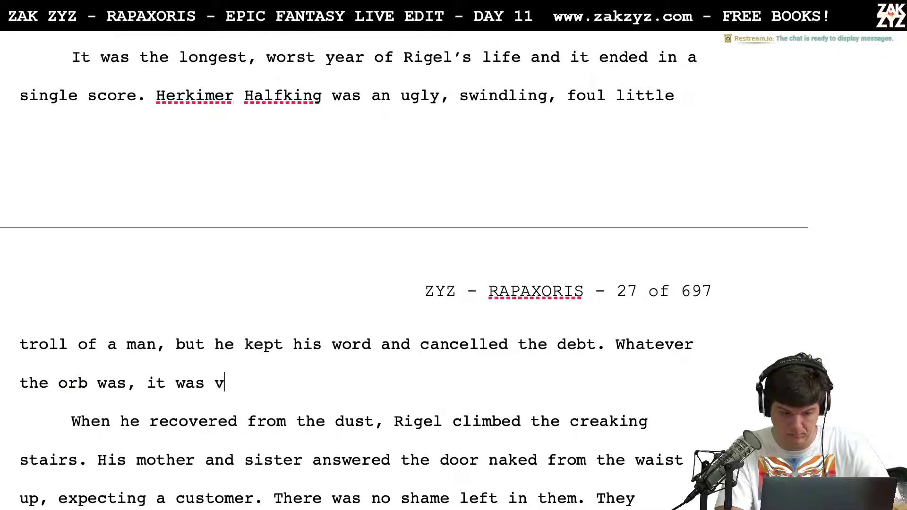
text(alue)
key(BackSpace)
key(BackSpace)
key(BackSpace)
key(BackSpace)
key(BackSpace)
key(BackSpace)
key(BackSpace)
key(BackSpace)
key(BackSpace)
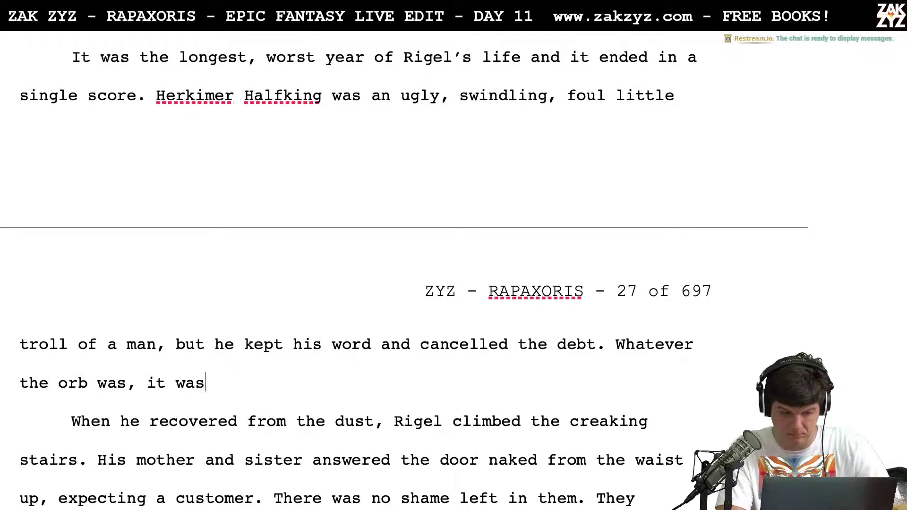
text(must be worth a)
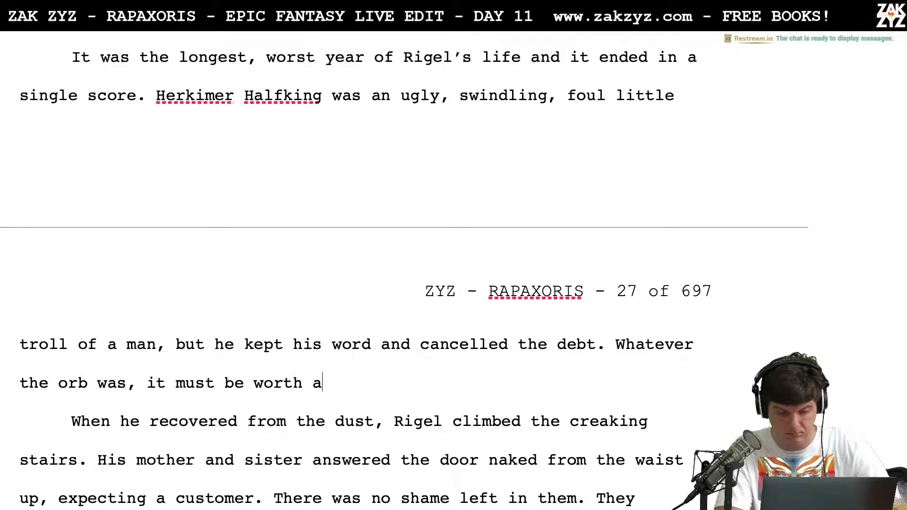
key(BackSpace)
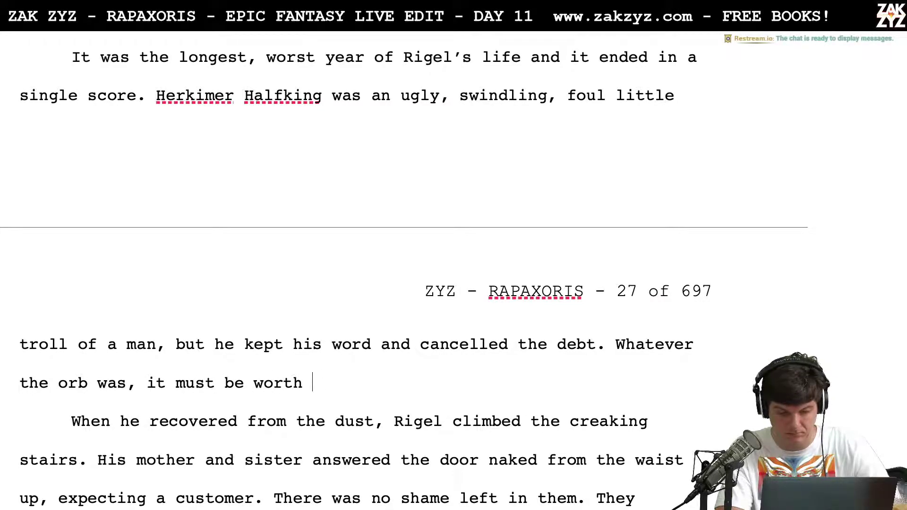
key(BackSpace)
key(BackSpace)
key(BackSpace)
key(BackSpace)
key(BackSpace)
key(BackSpace)
key(BackSpace)
key(BackSpace)
key(BackSpace)
key(BackSpace)
key(BackSpace)
key(BackSpace)
key(BackSpace)
key(BackSpace)
key(BackSpace)
key(BackSpace)
key(BackSpace)
key(BackSpace)
key(BackSpace)
key(BackSpace)
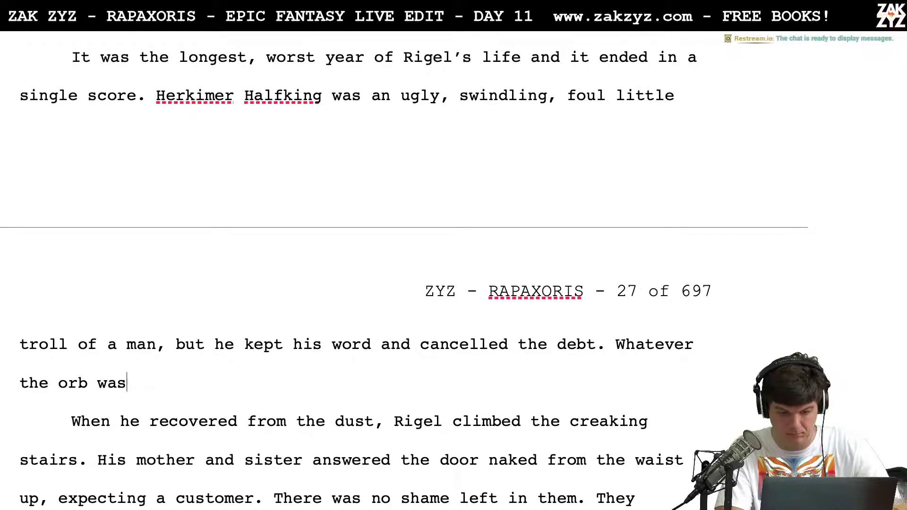
key(BackSpace)
key(BackSpace)
key(BackSpace)
key(BackSpace)
key(BackSpace)
key(BackSpace)
key(BackSpace)
key(BackSpace)
key(BackSpace)
key(BackSpace)
key(BackSpace)
key(BackSpace)
key(BackSpace)
key(BackSpace)
Add the sentence "The orb was more valuable than Rigel's whole family." after "cancelled the debt."
text(The orb was more v)
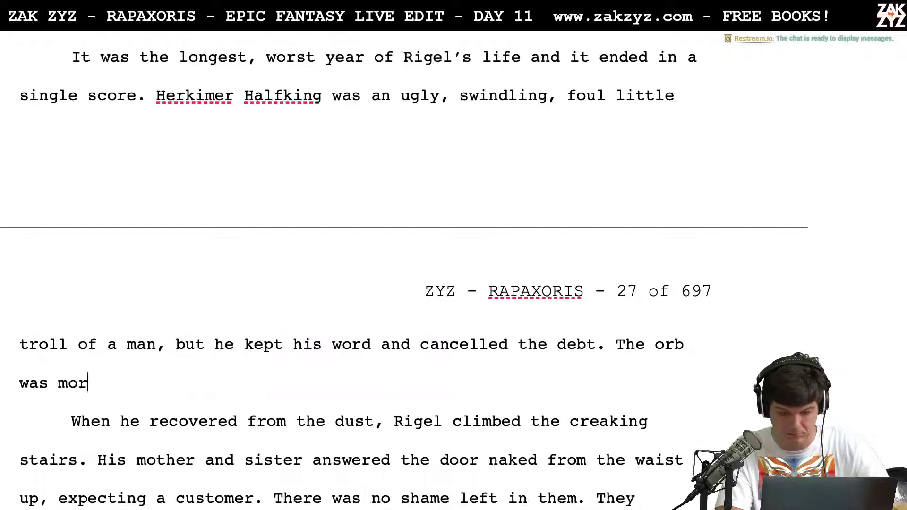
text(aluable than)
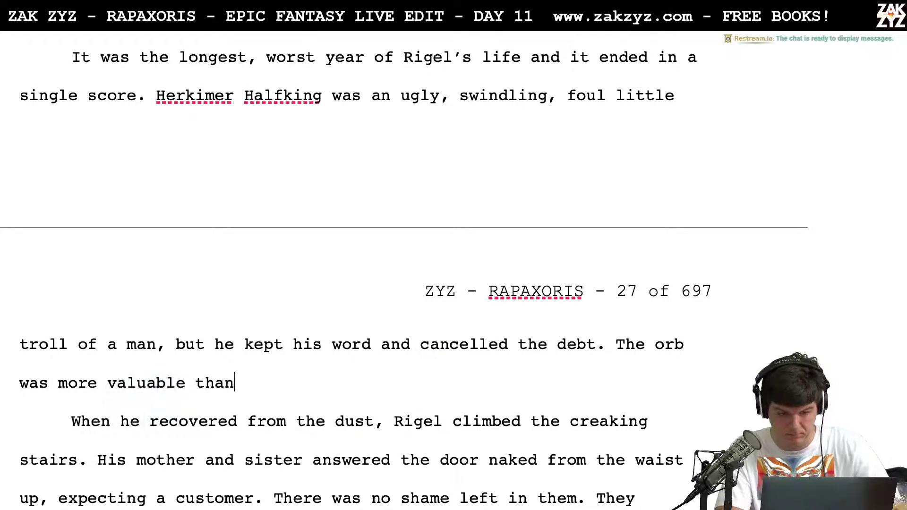
text( rigel)
key(BackSpace)
key(BackSpace)
key(BackSpace)
key(BackSpace)
key(BackSpace)
text(Rigel's whole)
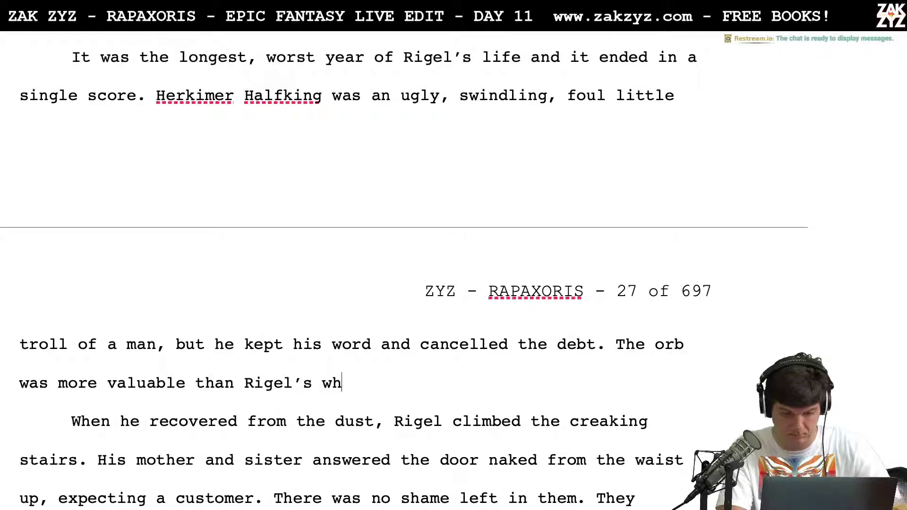
text( family.)
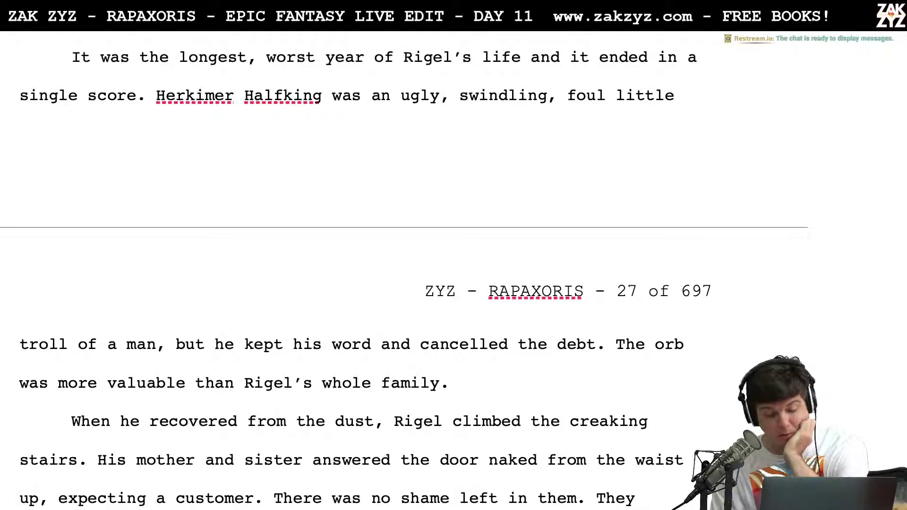
Replace "whole" with "entire" in the sentence comparing the orb's value to Rigel's family
key(Left)
key(Left)
key(Left)
key(Left)
key(Left)
key(Left)
key(Left)
key(Left)
key(Left)
key(Left)
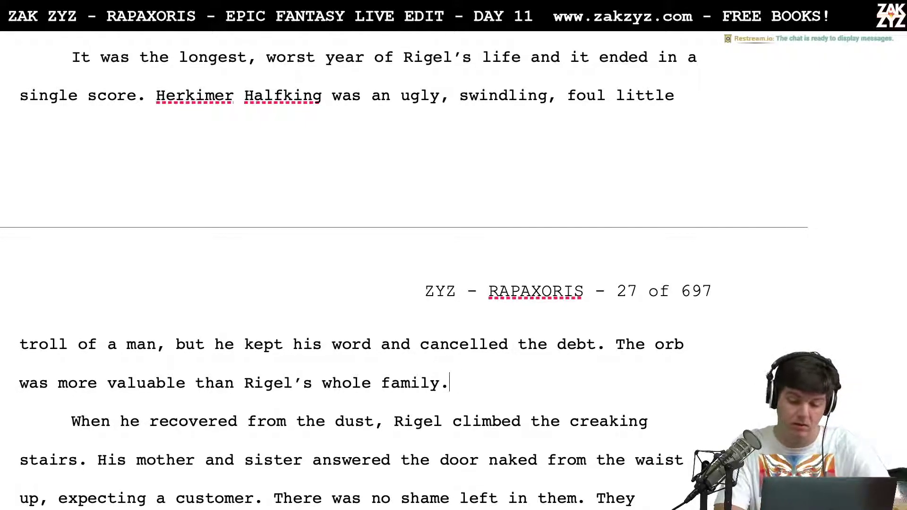
key(Right)
key(BackSpace)
key(BackSpace)
key(BackSpace)
key(BackSpace)
key(BackSpace)
text(entire)
Shorten "troll of a man" to "troll" in the description of Herkimer Halfking
key(Down)
key(Up)
key(Up)
key(Right)
key(Right)
key(Right)
key(Right)
key(Right)
key(Right)
key(Right)
key(Right)
key(Right)
key(Right)
key(Right)
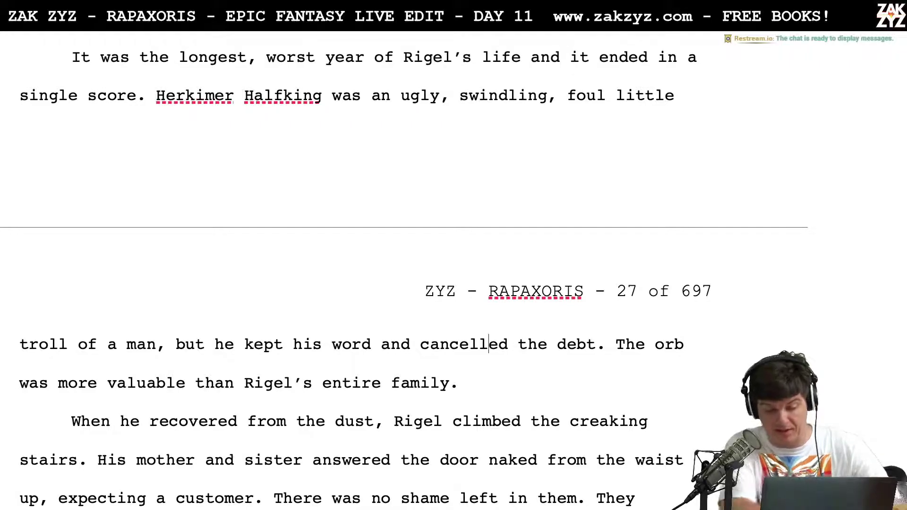
click(154, 344)
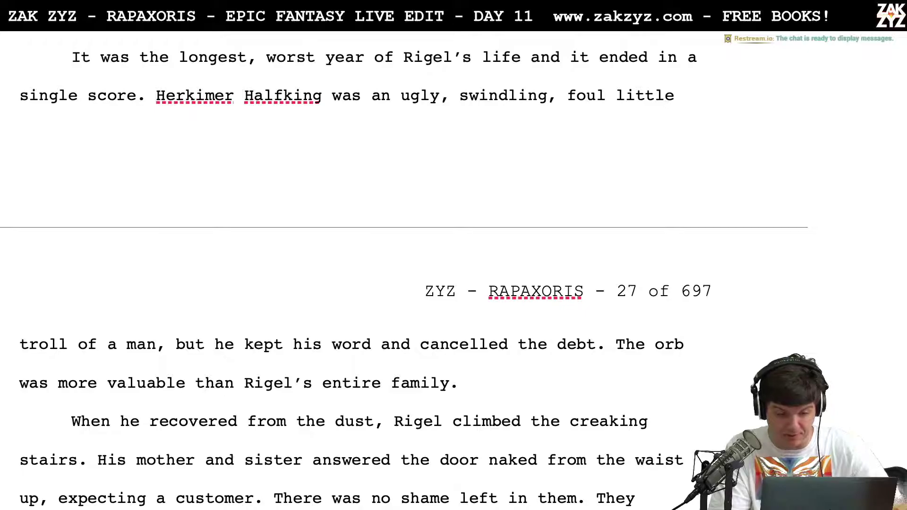
key(BackSpace)
key(BackSpace)
key(BackSpace)
key(BackSpace)
key(BackSpace)
key(BackSpace)
key(BackSpace)
key(BackSpace)
key(BackSpace)
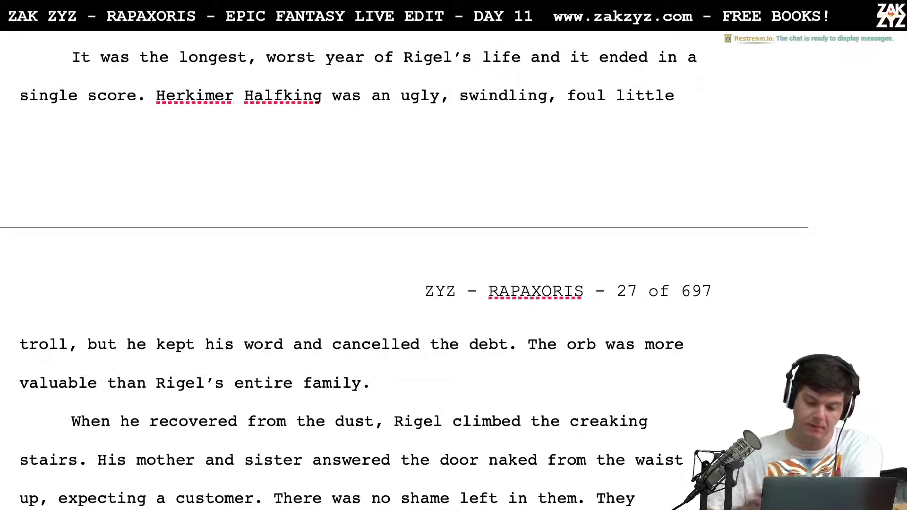
After "entire family." add "When Rigel recovered from the dust, he climbed the creaking stairs to bring the good news."
scroll(404, 274, down, 3)
scroll(405, 274, down, 1)
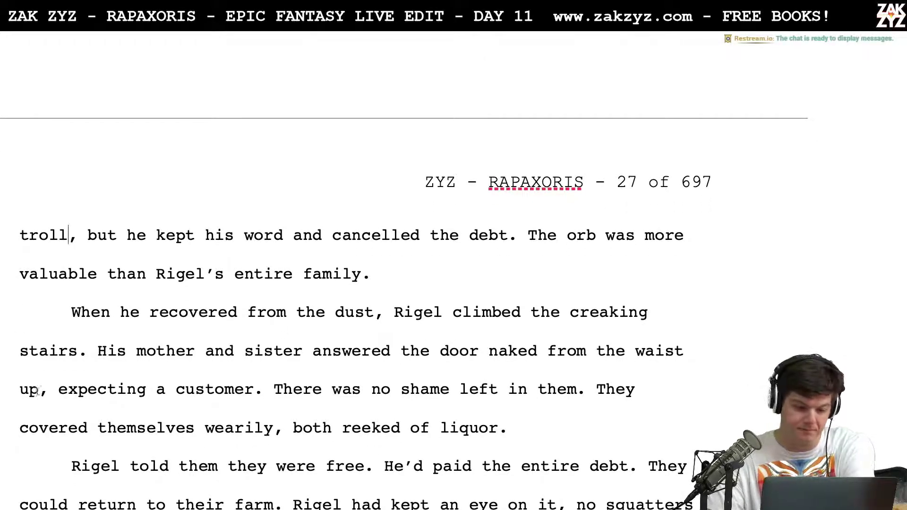
key(Up)
key(Left)
key(Left)
key(Left)
key(Left)
key(Left)
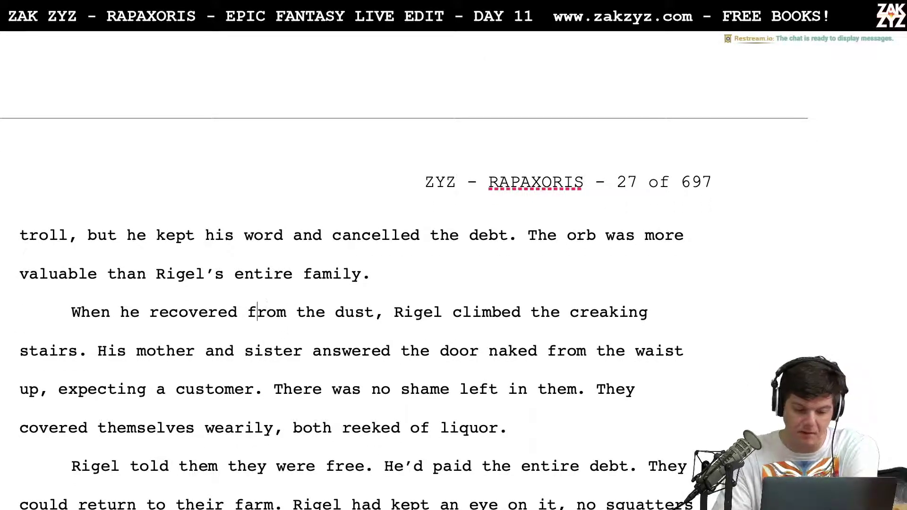
key(Left)
key(Left)
key(Left)
key(Left)
key(Left)
key(Left)
key(Left)
key(Left)
key(Left)
key(Left)
key(Left)
key(Left)
key(Left)
key(Left)
key(Left)
key(Left)
key(Left)
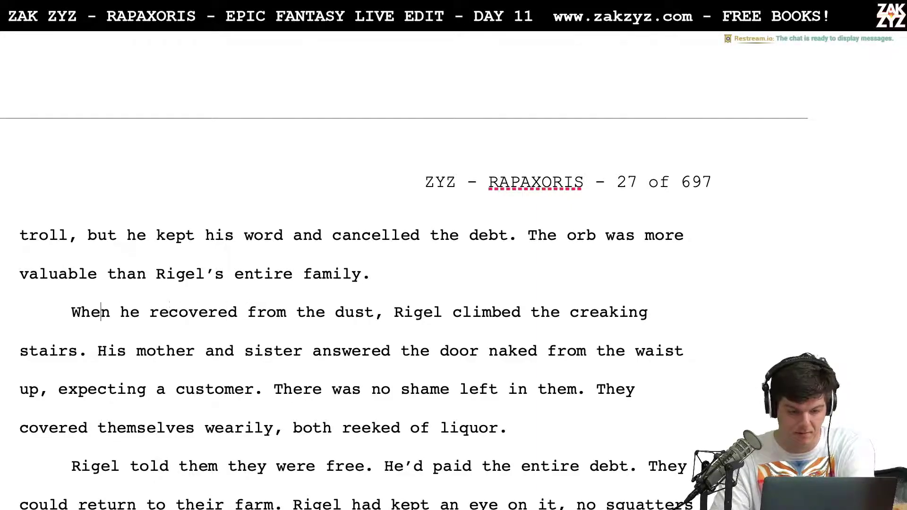
text(When Rigle)
key(BackSpace)
key(BackSpace)
key(BackSpace)
text(el recovered from the dust,)
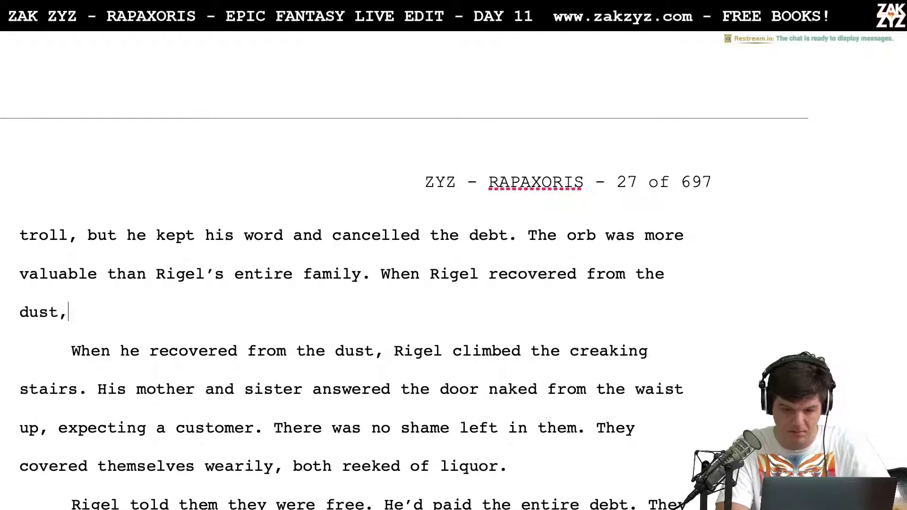
text( he clin)
key(BackSpace)
text(mbe)
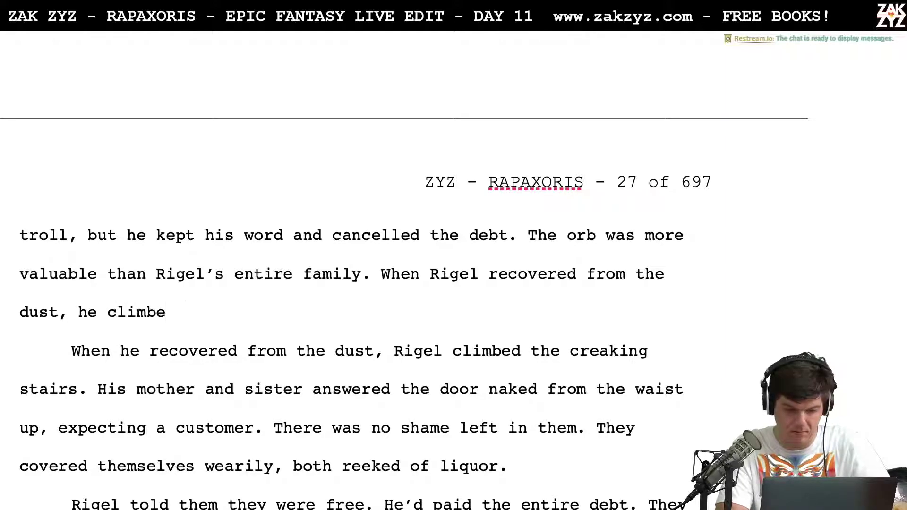
text(d the cree)
key(BackSpace)
text(aking stairs to bring)
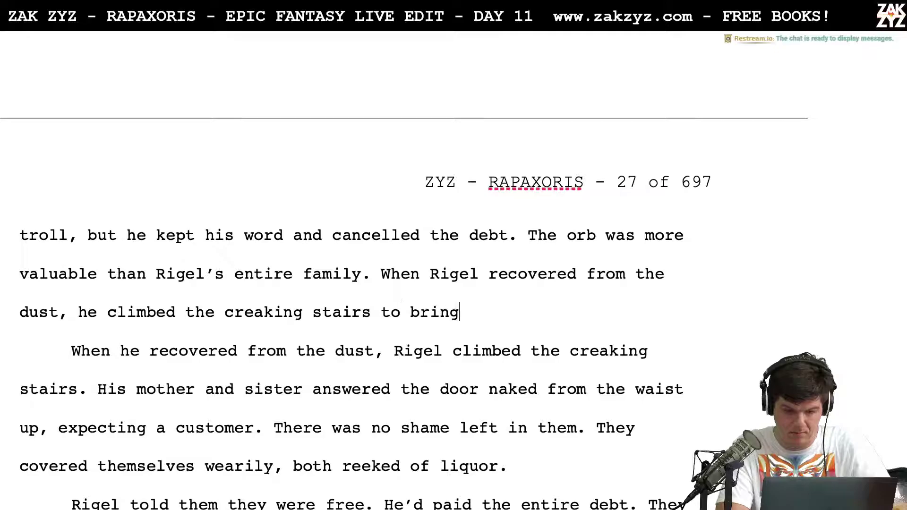
text( the good news.)
Delete the old sentence "When he recovered from the dust, Rigel climbed the creaking stairs." and join "His mother and sister" to the preceding paragraph
key(shift+Up)
key(shift+Down)
key(shift+Down)
key(shift+Right)
key(shift+Right)
key(shift+Right)
key(shift+Right)
key(shift+Right)
key(shift+Right)
key(shift+Right)
key(shift+Right)
key(shift+Right)
key(shift+Right)
key(shift+Right)
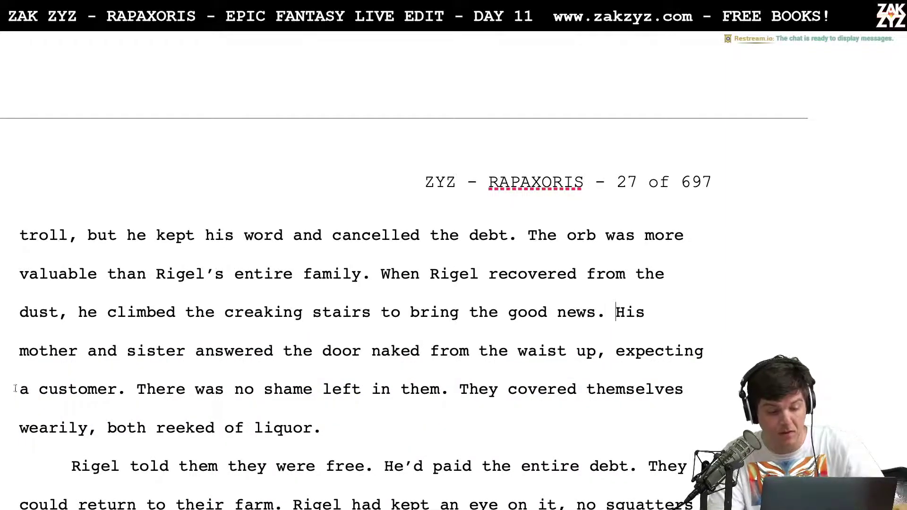
Split the "wearily, both reeked of liquor" sentence in two so it reads "wearily. Both reeked of liquor."
scroll(222, 420, down, 1)
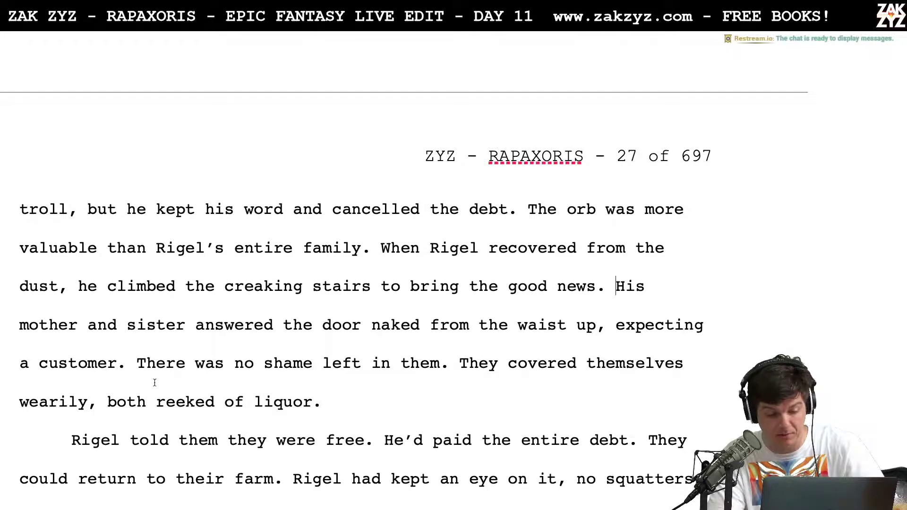
scroll(220, 321, down, 1)
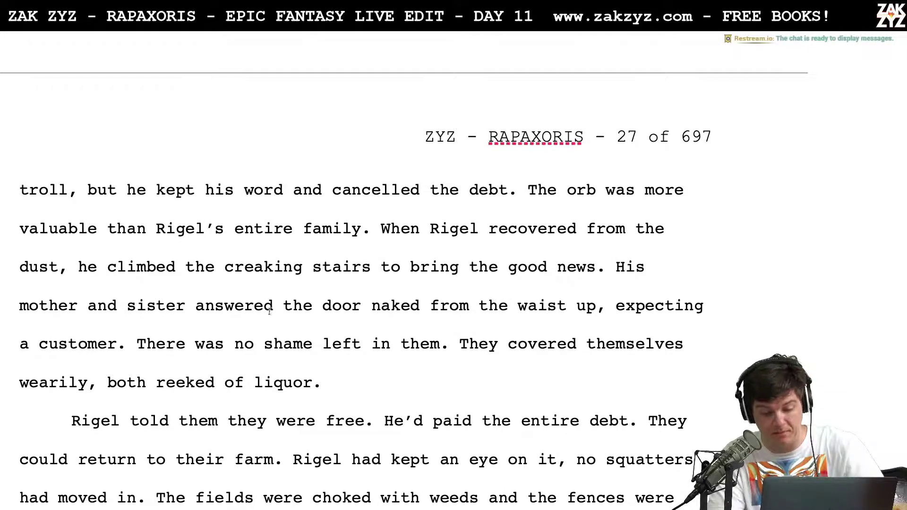
click(90, 384)
key(Right)
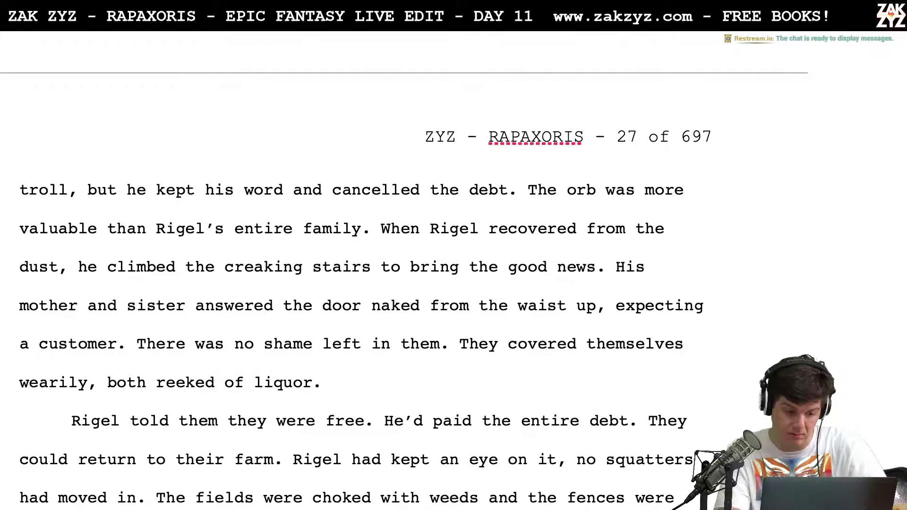
key(BackSpace)
text(.)
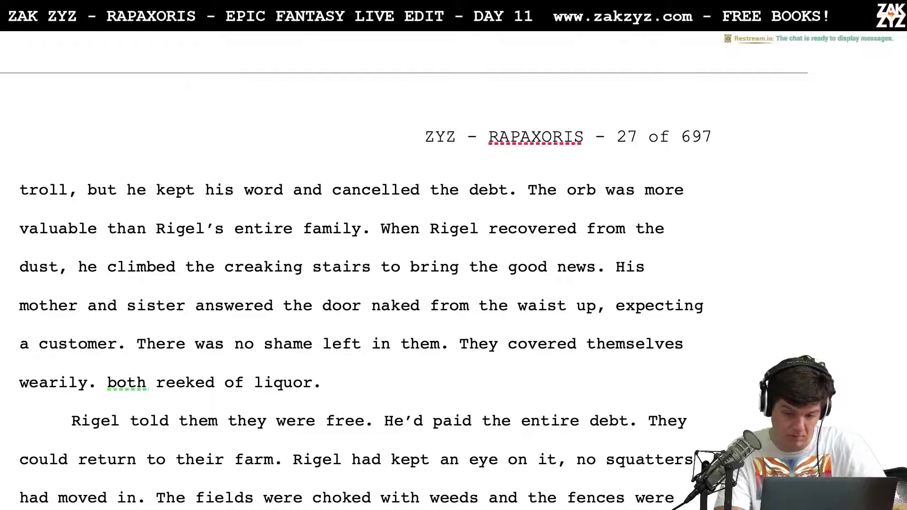
key(BackSpace)
text(.)
key(Right)
key(Right)
key(BackSpace)
text(B)
Start the sentence about the women covering themselves with "Wearily," and lowercase the following "they"
click(480, 342)
key(Left)
key(Left)
text(Wearily,)
key(Right)
key(BackSpace)
text(t)
key(Down)
key(BackSpace)
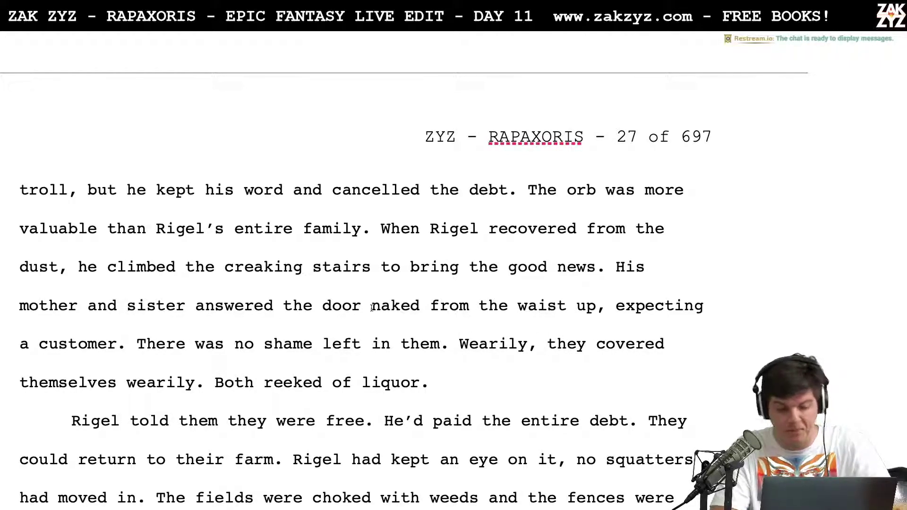
Delete the redundant "wearily" after "themselves" so the sentence ends "they covered themselves."
click(186, 384)
key(Right)
key(BackSpace)
key(BackSpace)
key(BackSpace)
key(BackSpace)
key(BackSpace)
key(BackSpace)
key(BackSpace)
key(BackSpace)
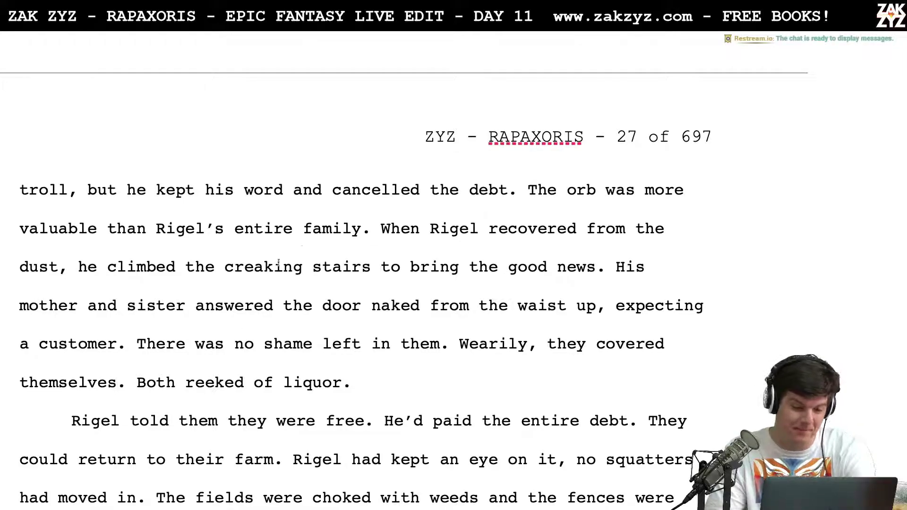
Replace "them" with "his mother and sister" in the sentence "Rigel told them they were free."
scroll(234, 296, down, 1)
scroll(234, 296, down, 1)
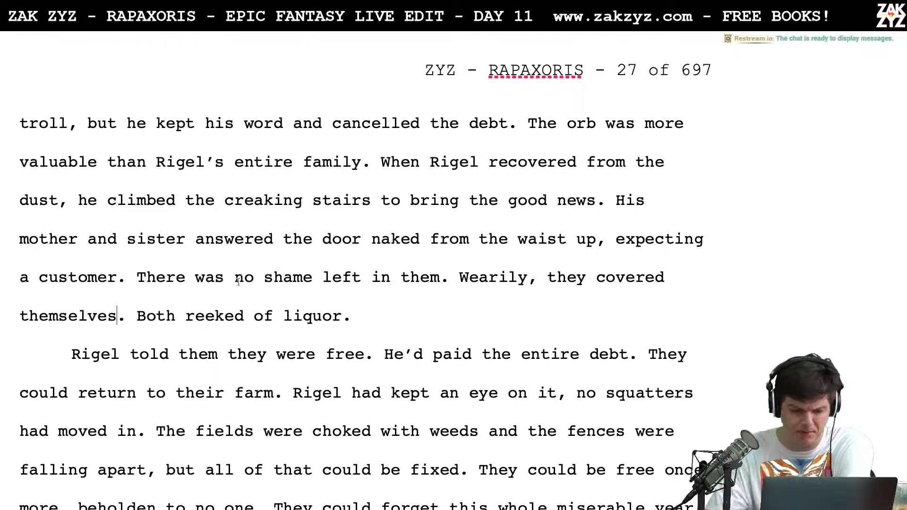
scroll(233, 286, down, 1)
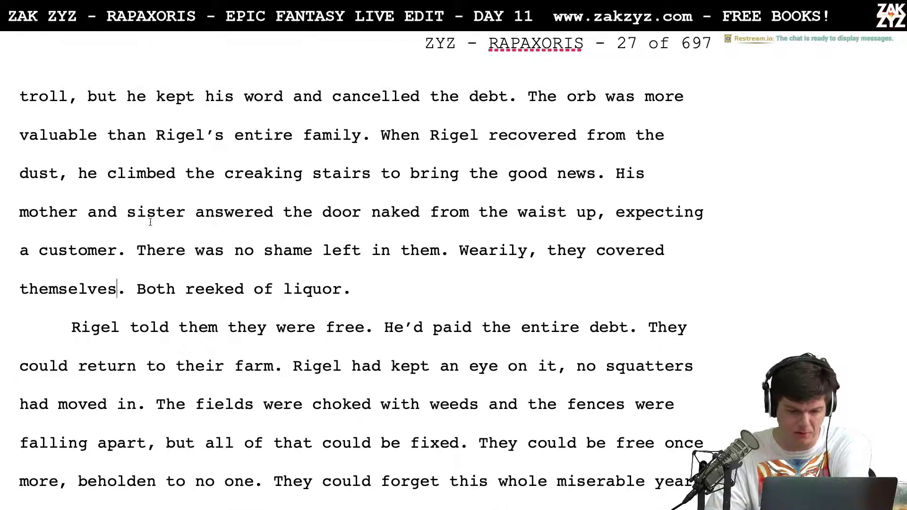
scroll(249, 284, down, 5)
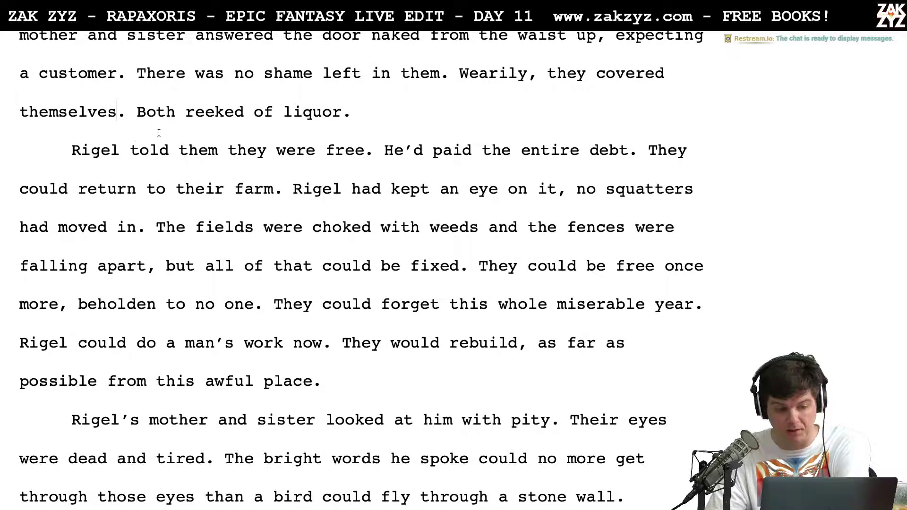
scroll(157, 131, down, 1)
click(178, 142)
key(Right)
key(Right)
key(Right)
key(Right)
key(BackSpace)
key(BackSpace)
key(BackSpace)
key(BackSpace)
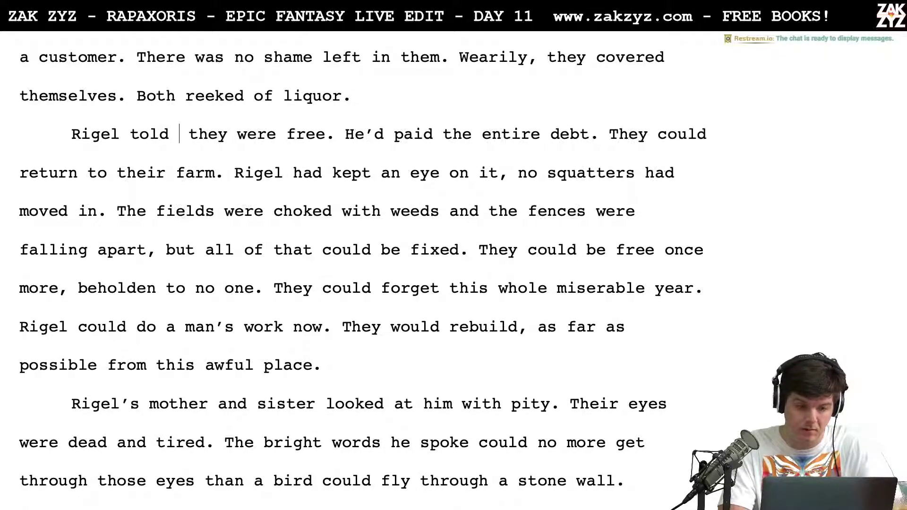
text(his mother and sister)
Add "at last" after "they were free" in the sentence about Rigel telling his mother and sister
key(Right)
key(Right)
key(Right)
key(Right)
key(Right)
key(Right)
key(Right)
key(Right)
key(Right)
key(Right)
key(Right)
key(Right)
key(Right)
key(Right)
key(Right)
key(Right)
key(Left)
text(at last)
key(Right)
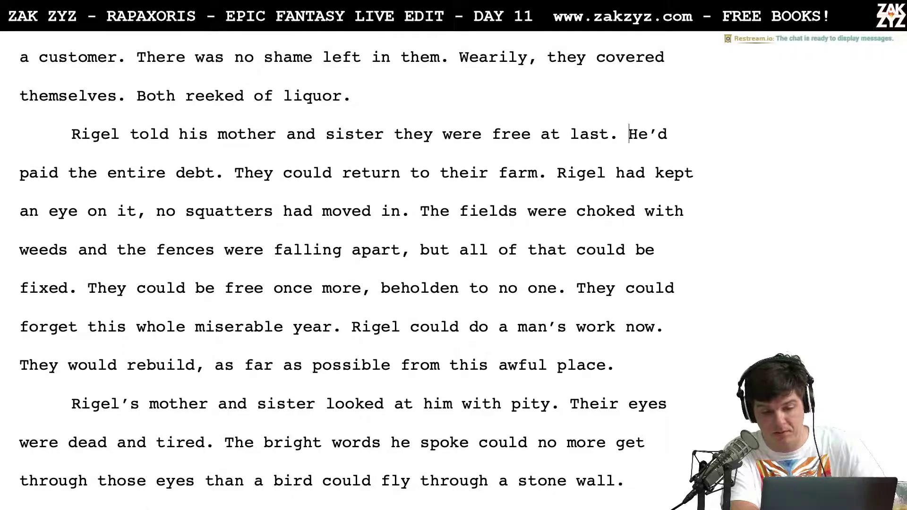
Replace "they were free at last" with "he'd paid the entire debt and they were all free" in Rigel's announcement
key(BackSpace)
key(BackSpace)
key(BackSpace)
key(BackSpace)
key(BackSpace)
key(BackSpace)
key(BackSpace)
key(BackSpace)
key(BackSpace)
key(BackSpace)
key(BackSpace)
key(BackSpace)
key(BackSpace)
key(BackSpace)
key(BackSpace)
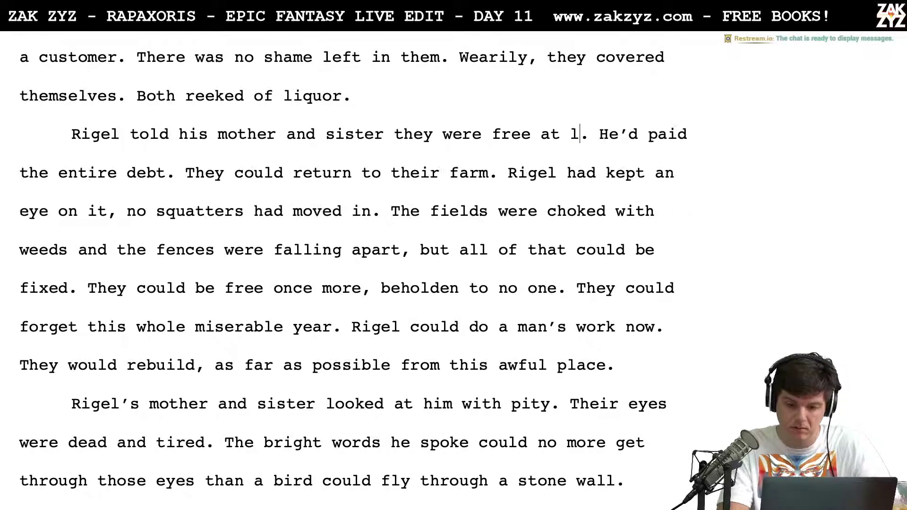
key(BackSpace)
key(BackSpace)
key(BackSpace)
key(BackSpace)
key(BackSpace)
key(BackSpace)
key(BackSpace)
text(he'd paid)
text( the)
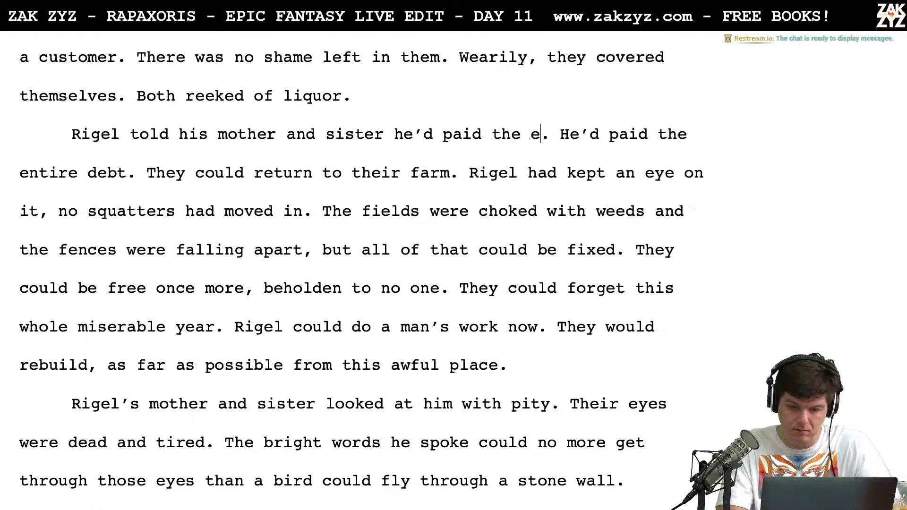
text( entire debt and they were all)
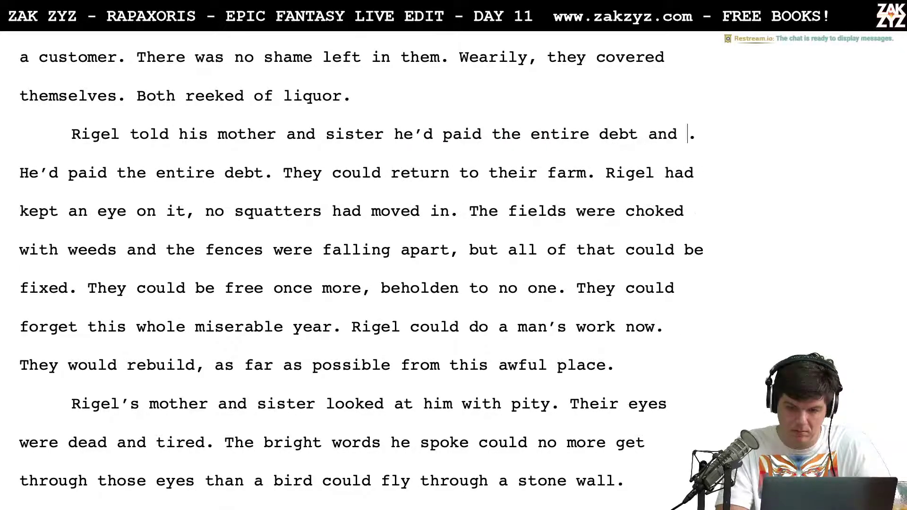
text( free)
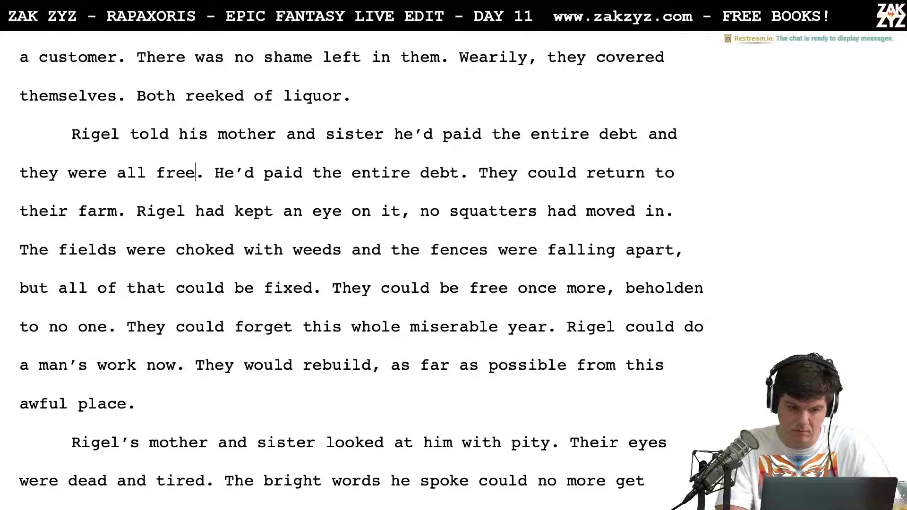
Delete the repeated sentence "He'd paid the entire debt." following "they were all free."
text(.)
key(shift+Right)
key(shift+Right)
key(shift+Right)
key(shift+Right)
key(shift+Right)
key(shift+Right)
key(shift+Right)
key(shift+Right)
key(shift+Right)
key(shift+Right)
key(shift+Right)
key(shift+Right)
key(shift+Right)
key(shift+Right)
key(shift+Right)
key(shift+Right)
key(shift+Right)
key(shift+Right)
key(shift+Right)
key(shift+Right)
key(shift+Right)
key(shift+Right)
key(shift+Right)
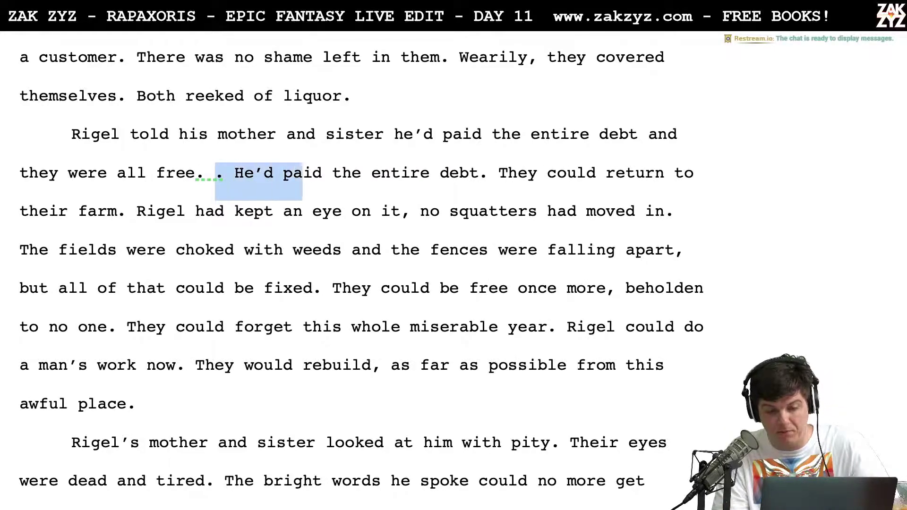
key(shift+Right)
key(shift+Right)
key(shift+Right)
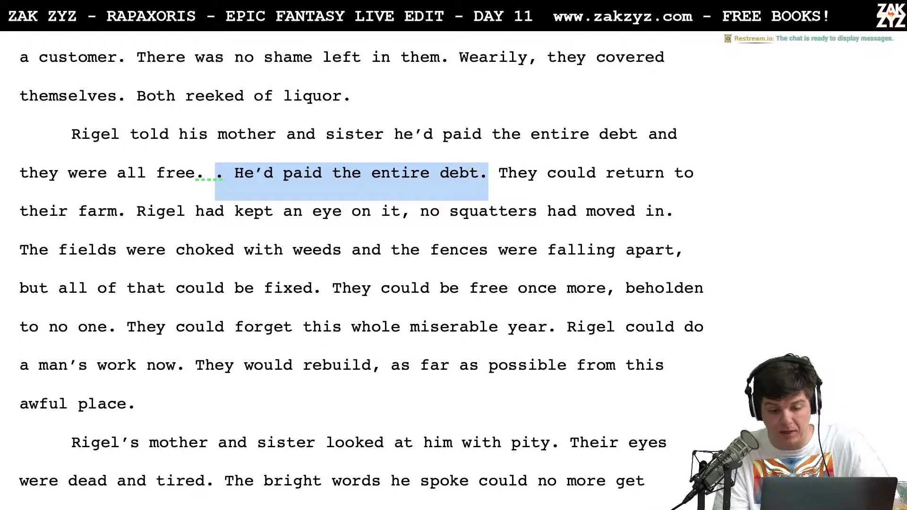
key(BackSpace)
Replace "it" with "the homestead" in the sentence "Rigel had kept an eye on it, no squatters had moved in."
key(Left)
key(Up)
key(Left)
key(Down)
key(Left)
key(Left)
key(Left)
key(Left)
key(Left)
key(Left)
key(Left)
key(Left)
key(Left)
key(Left)
key(Left)
key(Left)
key(Left)
key(Left)
key(Left)
key(Left)
key(Left)
key(Right)
key(Right)
key(Right)
key(Right)
key(Right)
key(Right)
key(Right)
key(Right)
key(BackSpace)
key(BackSpace)
text(the homestead)
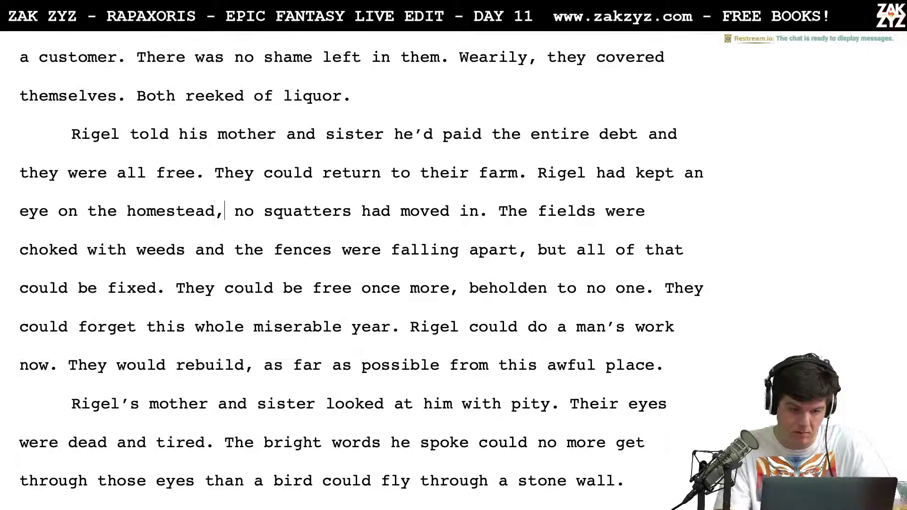
End the sentence "Rigel had kept an eye on the homestead" with a period in place of the comma
key(Right)
key(Right)
key(Right)
key(Right)
key(Right)
key(Right)
key(Right)
key(Down)
key(Left)
key(Left)
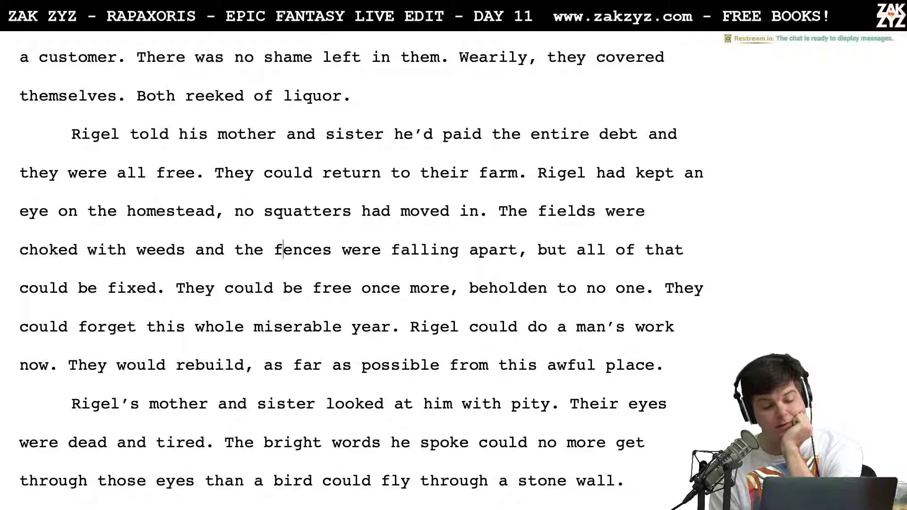
click(225, 211)
key(BackSpace)
text(. )
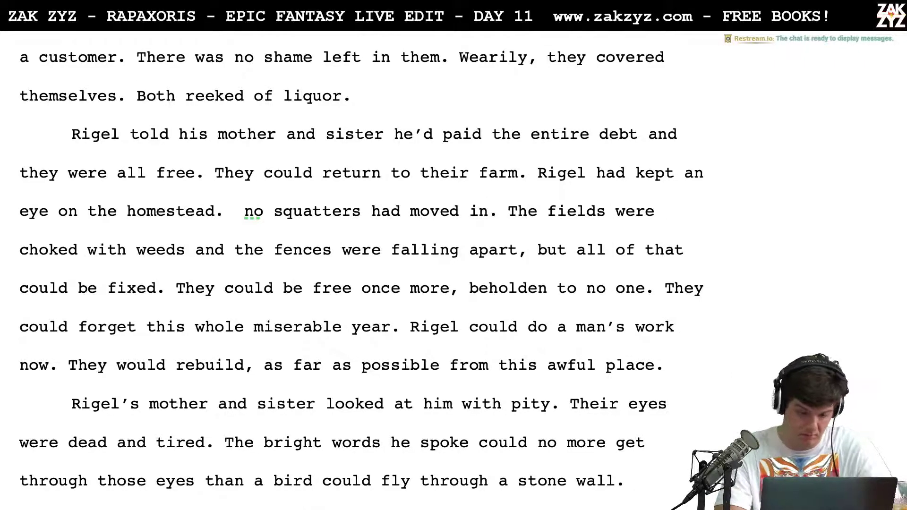
text(N)
key(BackSpace)
text(The)
key(BackSpace)
key(BackSpace)
key(BackSpace)
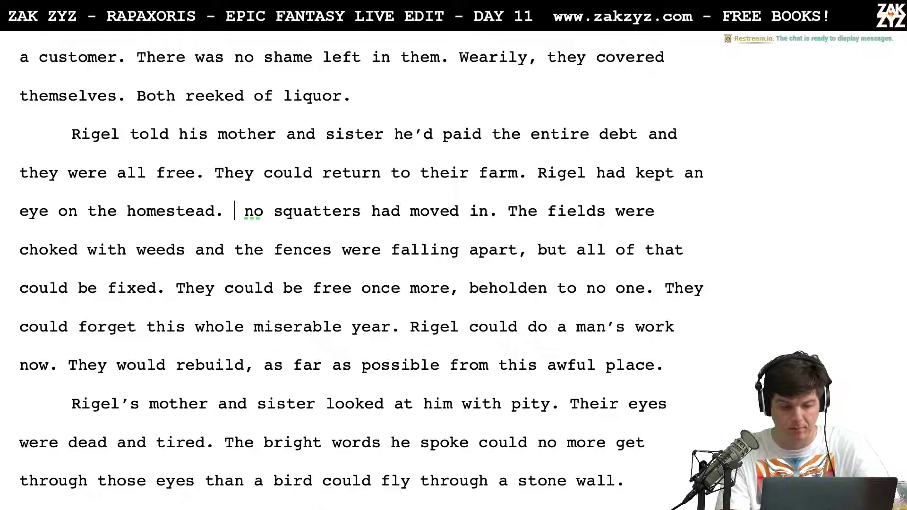
Delete the leftover clause "no squatters had moved in." following the homestead sentence
key(shift+Right)
key(shift+Right)
key(shift+Right)
key(shift+Right)
key(shift+Right)
key(shift+Right)
key(shift+Right)
key(shift+Right)
key(shift+Right)
key(shift+Right)
key(shift+Right)
key(shift+Right)
key(shift+Right)
key(shift+Right)
key(shift+Right)
key(shift+Right)
key(shift+Right)
key(shift+Right)
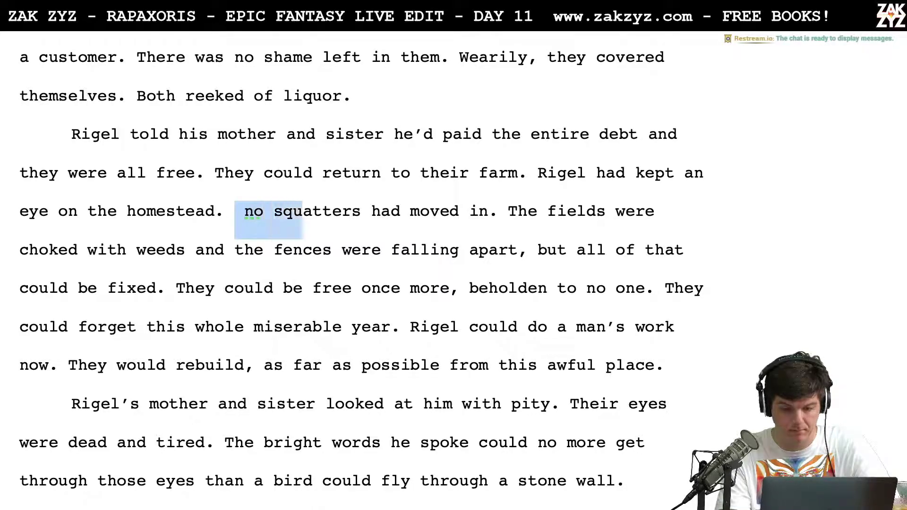
key(shift+Right)
key(shift+Right)
key(shift+Right)
key(shift+Right)
key(shift+Right)
key(shift+Right)
key(shift+Right)
key(shift+Right)
key(shift+Right)
key(shift+Right)
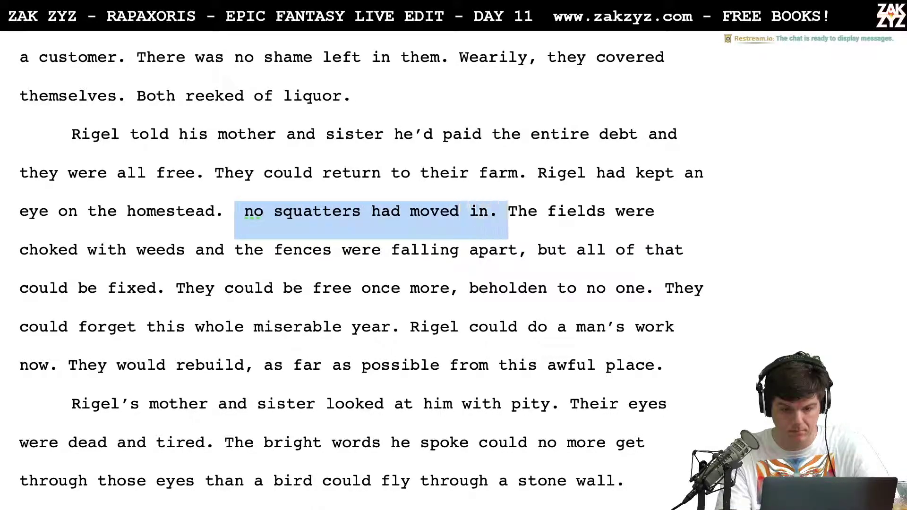
key(BackSpace)
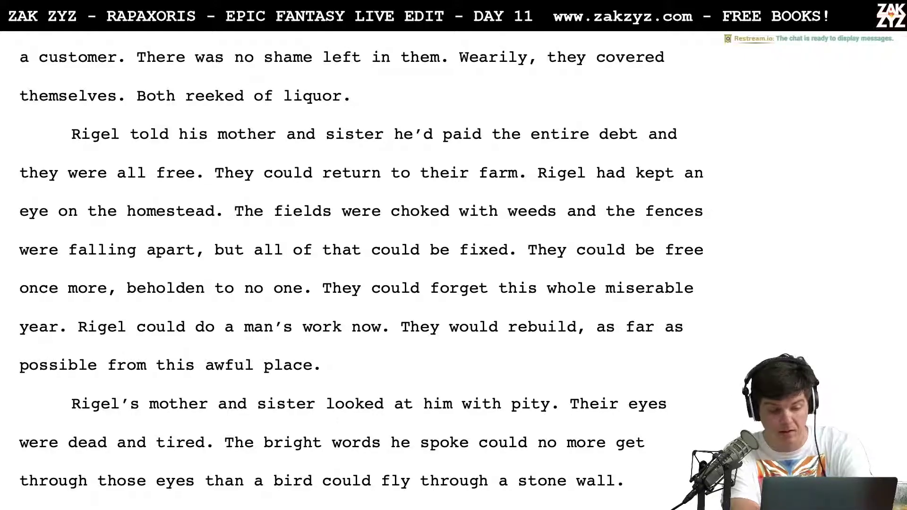
click(606, 251)
key(Left)
key(Left)
key(Left)
key(Left)
key(Left)
key(Right)
key(shift+Down)
key(shift+Left)
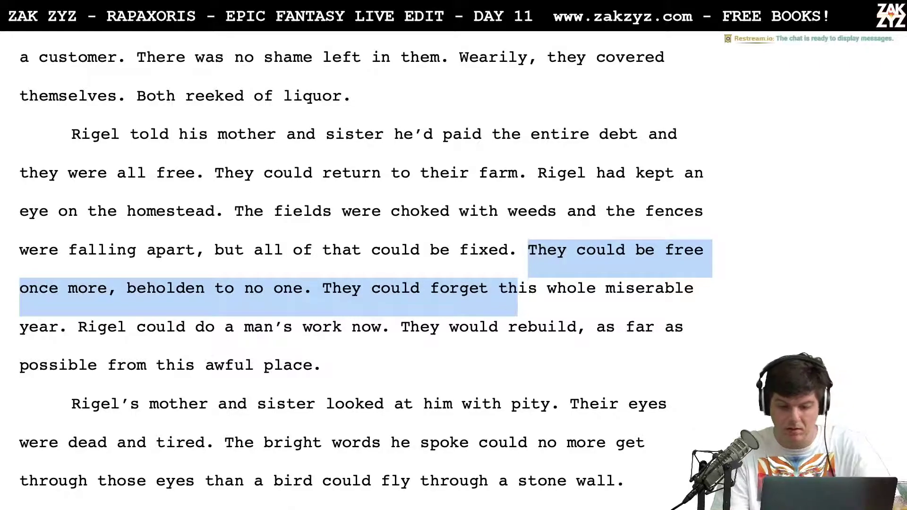
key(shift+Left)
key(shift+Left)
key(shift+Left)
key(shift+Left)
key(shift+Left)
key(shift+Left)
key(shift+Left)
key(shift+Left)
key(shift+Left)
key(shift+Left)
key(shift+Left)
key(shift+Left)
Split the paragraph after "could be fixed. They could" and continue that sentence with "rebuild,"
key(Up)
key(Right)
key(Down)
key(Right)
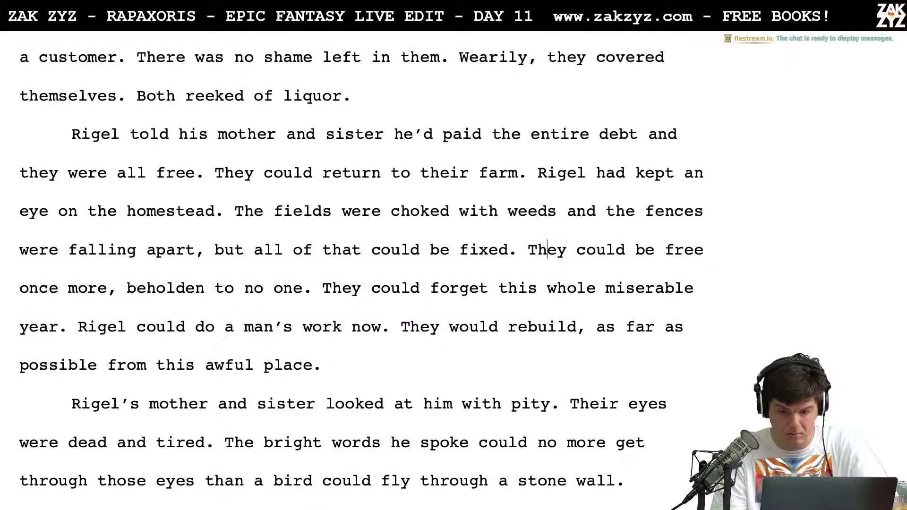
key(Right)
key(Right)
key(Right)
key(Right)
key(Right)
key(Right)
key(Right)
key(Right)
key(Return)
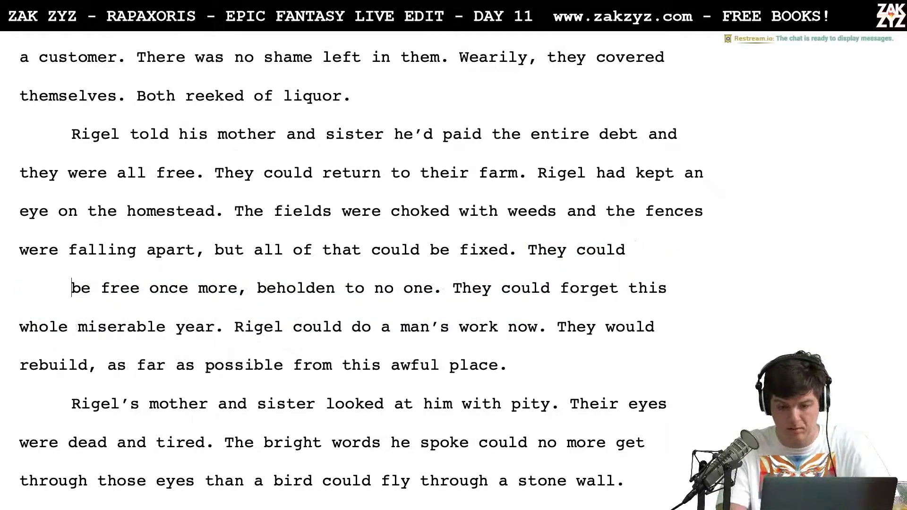
text(rebuu)
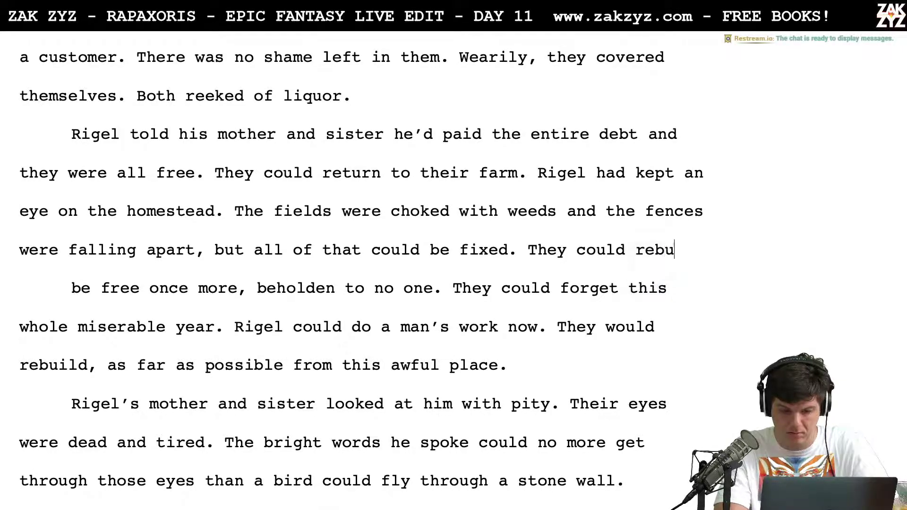
text(ild,)
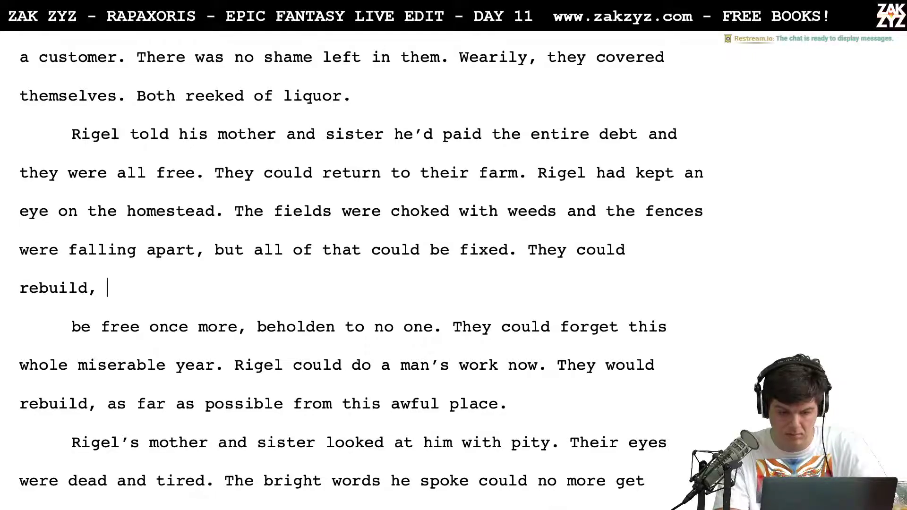
Replace "be free once more, beholden to no one. They could" with "and" so the line reads "They could rebuild and forget this whole miserable year."
key(shift+Right)
key(shift+Right)
key(shift+Right)
key(shift+Right)
key(shift+Right)
key(shift+Right)
key(shift+Right)
key(shift+Right)
key(shift+Right)
key(shift+Right)
key(shift+Right)
key(shift+Right)
key(shift+Right)
key(shift+Right)
key(shift+Right)
key(shift+Right)
key(shift+Right)
key(shift+Right)
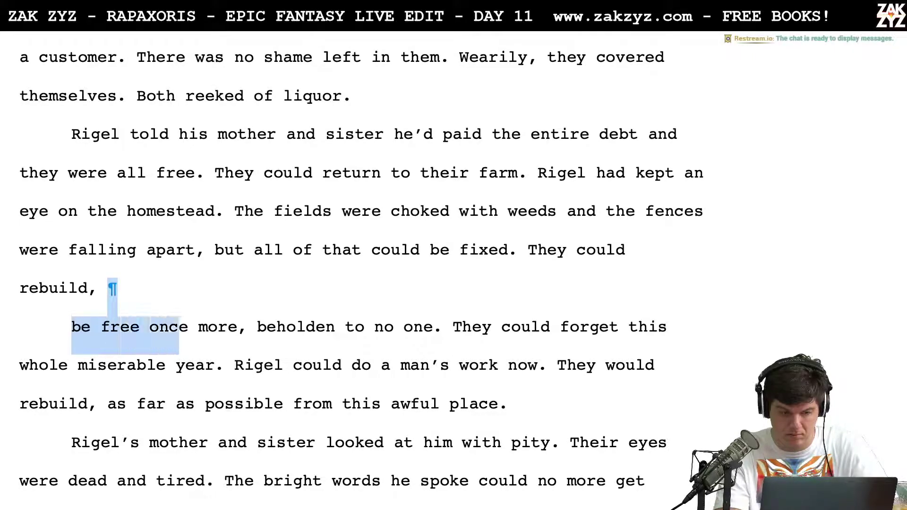
key(shift+Right)
key(shift+Right)
key(shift+Right)
key(shift+Right)
key(shift+Right)
key(shift+Right)
key(shift+Right)
key(shift+Right)
key(shift+Right)
key(shift+Right)
key(shift+Right)
key(shift+Right)
key(shift+Right)
key(shift+Right)
key(shift+Right)
key(shift+Right)
key(shift+Right)
key(shift+Right)
key(shift+Right)
key(shift+Right)
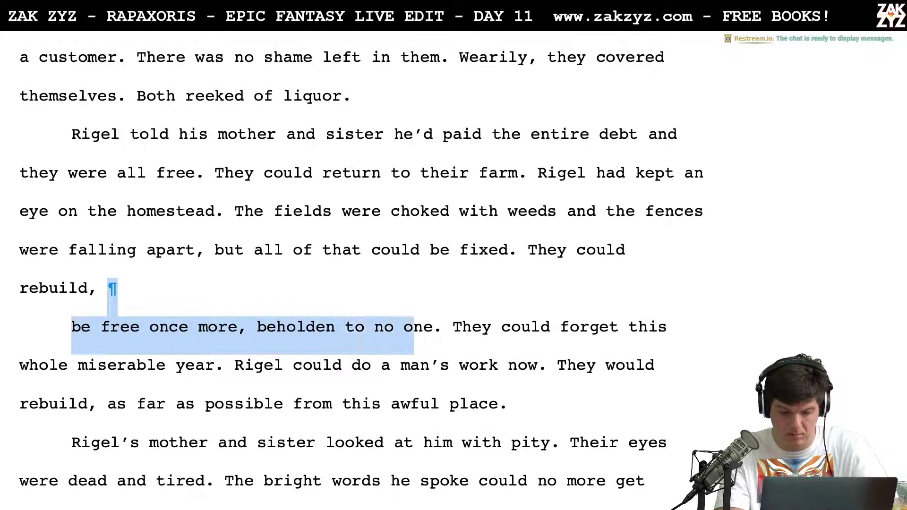
key(shift+Right)
key(shift+Right)
key(shift+Right)
key(shift+Right)
key(shift+Right)
key(shift+Right)
key(shift+Right)
key(shift+Right)
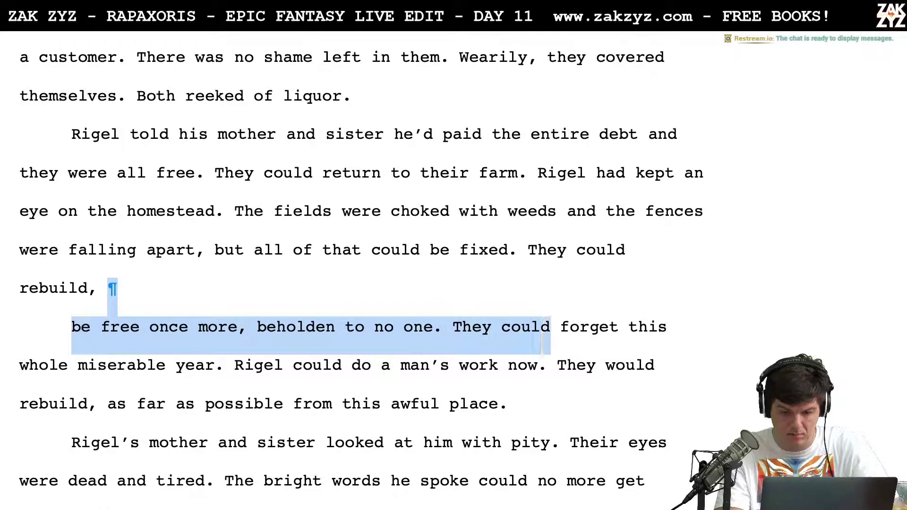
key(BackSpace)
key(BackSpace)
key(BackSpace)
text(and)
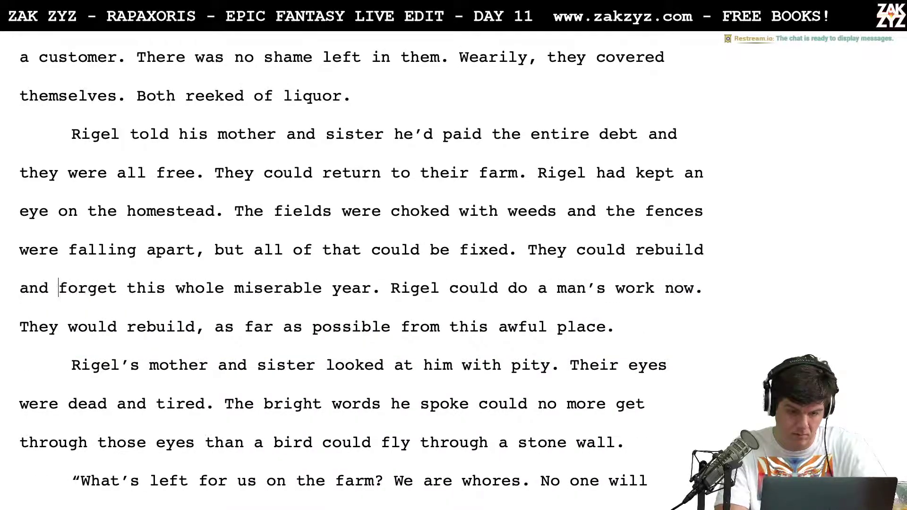
key(Right)
key(Right)
key(Right)
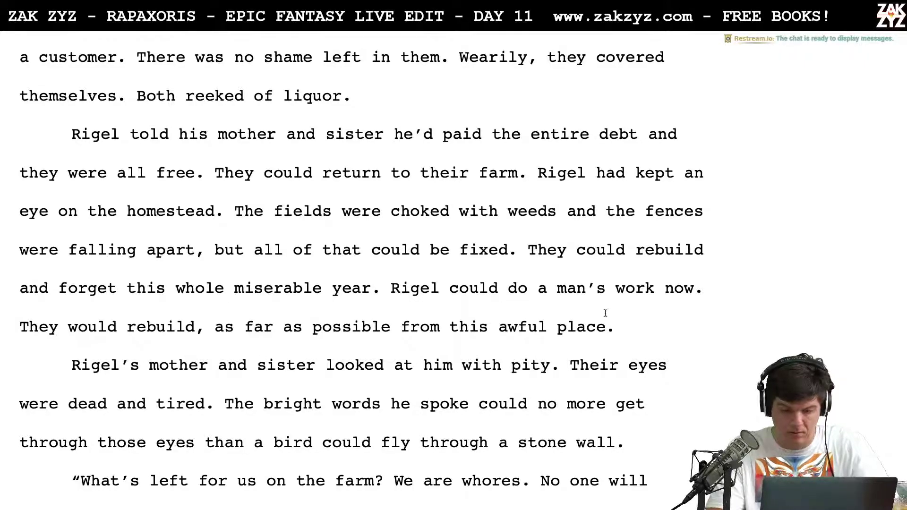
Move the sentence "Rigel could do a man's work now." in front of "They could rebuild and forget this whole miserable year."
drag(385, 287, 703, 290)
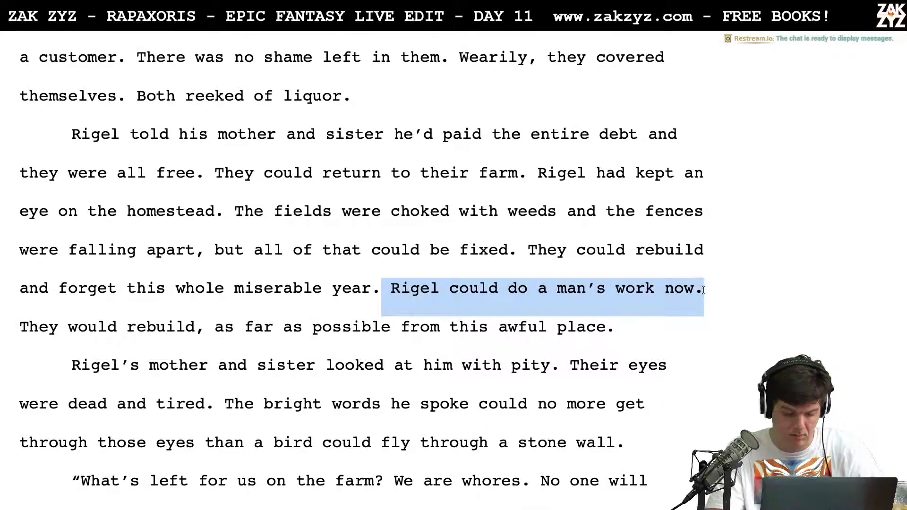
key(ctrl+x)
click(526, 250)
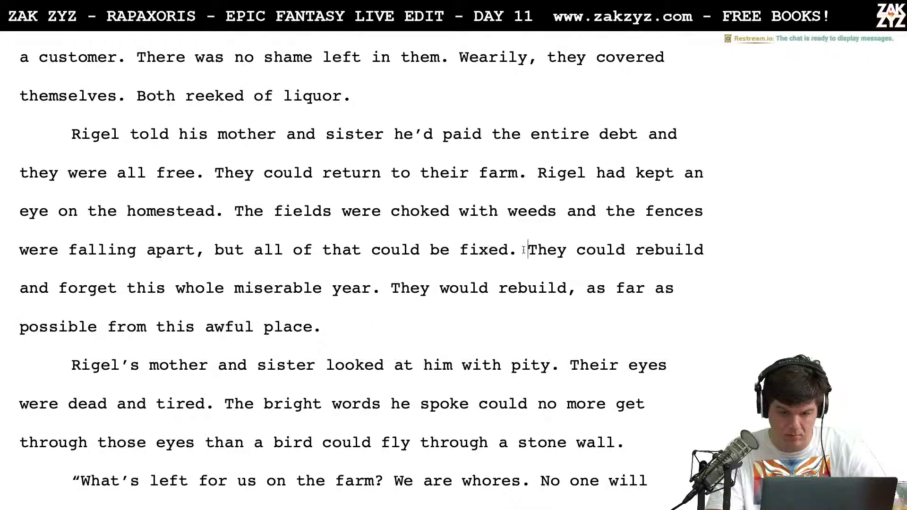
key(ctrl+v)
key(BackSpace)
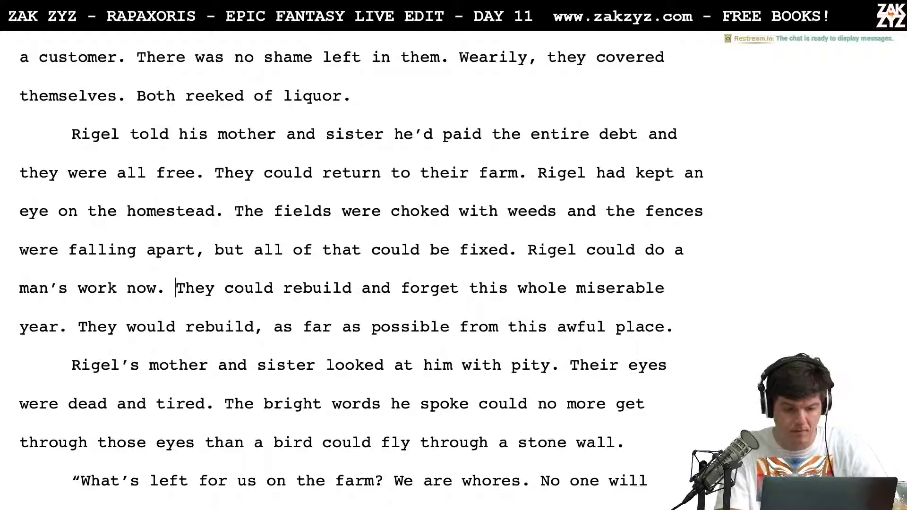
Delete the paragraph's closing sentence "They would rebuild, as far as possible from this awful place." while keeping the paragraph break
key(Down)
key(Left)
key(Left)
key(Left)
key(Left)
key(ctrl+shift+Down)
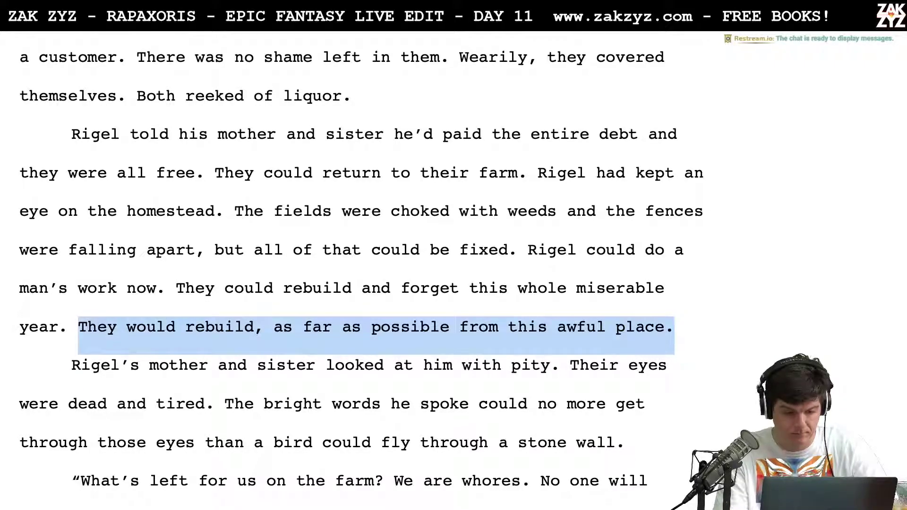
key(shift+Right)
key(Delete)
key(Return)
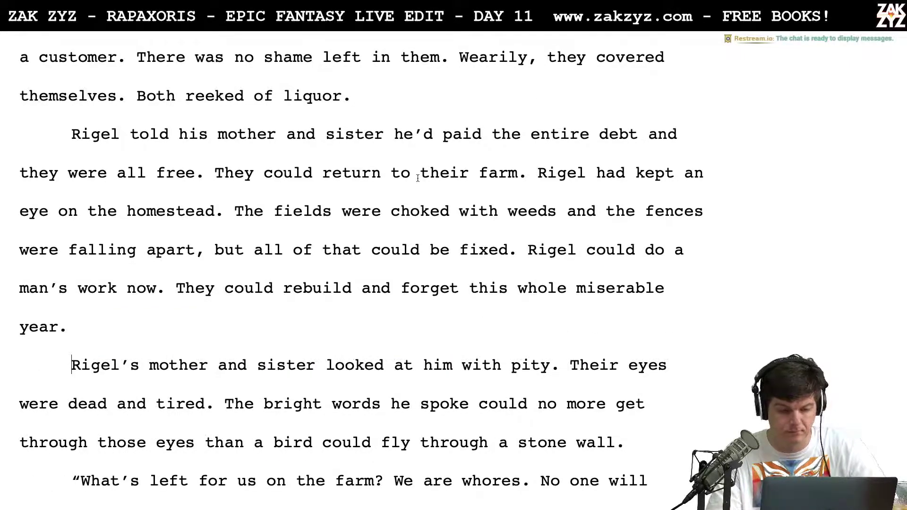
Remove "and sister" from the sentence "Rigel's mother and sister looked at him with pity."
click(215, 369)
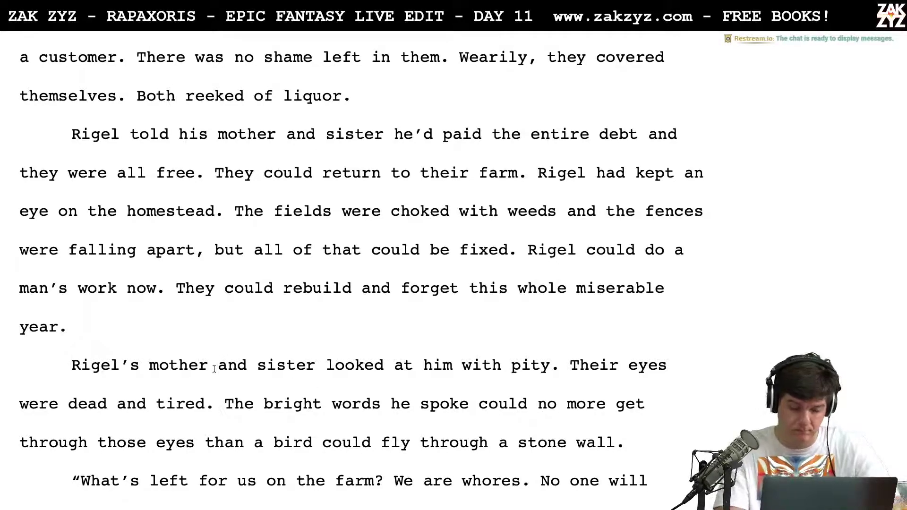
drag(215, 369, 326, 373)
key(BackSpace)
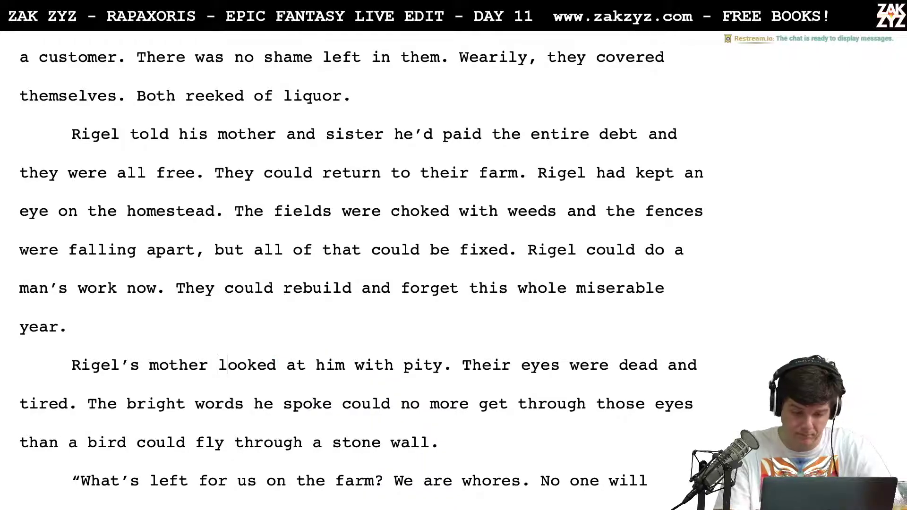
Change "Their" to "Her" so the sentence reads "Her eyes were dead and tired."
click(503, 368)
key(Right)
key(BackSpace)
key(BackSpace)
key(BackSpace)
key(BackSpace)
key(BackSpace)
text(Her)
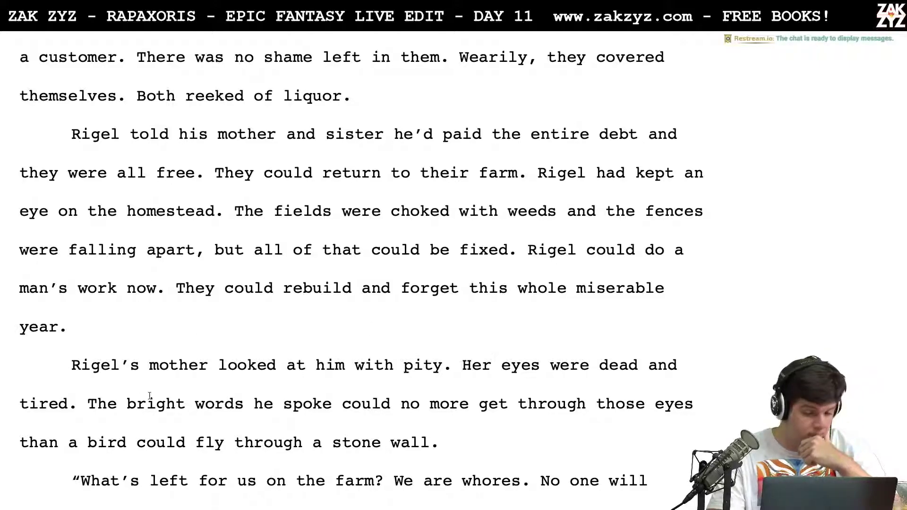
Replace "those eyes" with "them" in the sentence about the bright words Rigel spoke
click(65, 405)
key(Left)
key(Left)
key(Right)
key(Right)
key(Right)
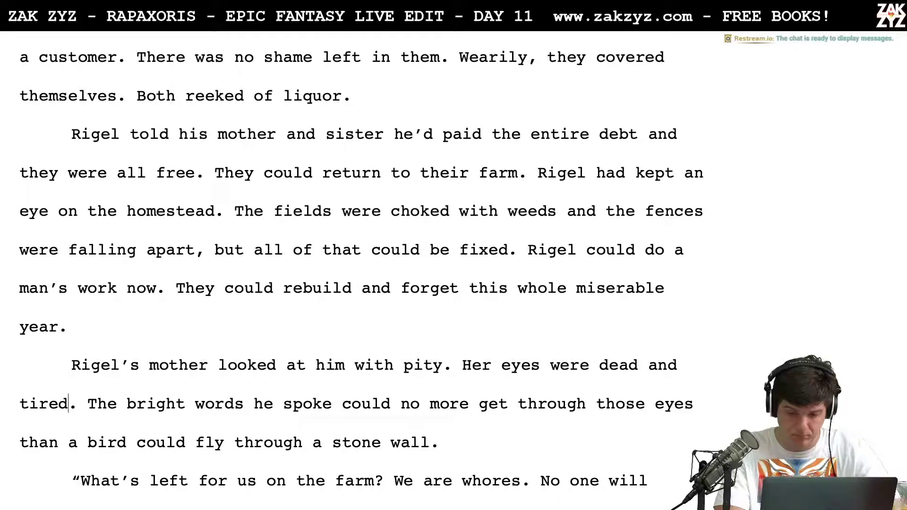
key(Up)
key(Up)
key(Down)
key(Up)
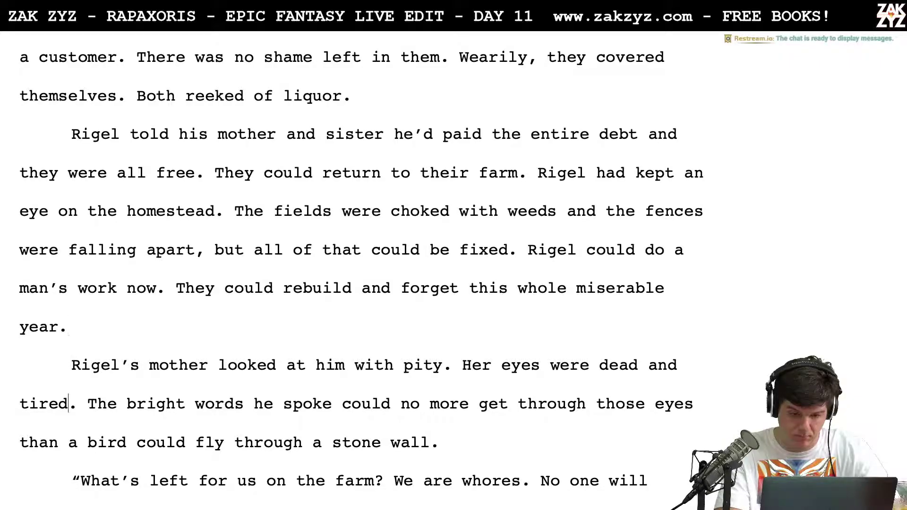
key(Down)
key(Left)
key(Left)
key(Left)
key(Left)
key(Left)
key(Left)
key(Left)
key(Left)
key(Left)
key(Left)
key(Left)
key(Left)
key(Left)
key(Left)
key(Left)
key(Left)
text(them)
key(shift+Right)
key(shift+Right)
key(shift+Right)
key(shift+Right)
key(shift+Right)
key(shift+Right)
key(shift+Right)
key(shift+Right)
key(shift+Right)
key(shift+Right)
key(shift+Right)
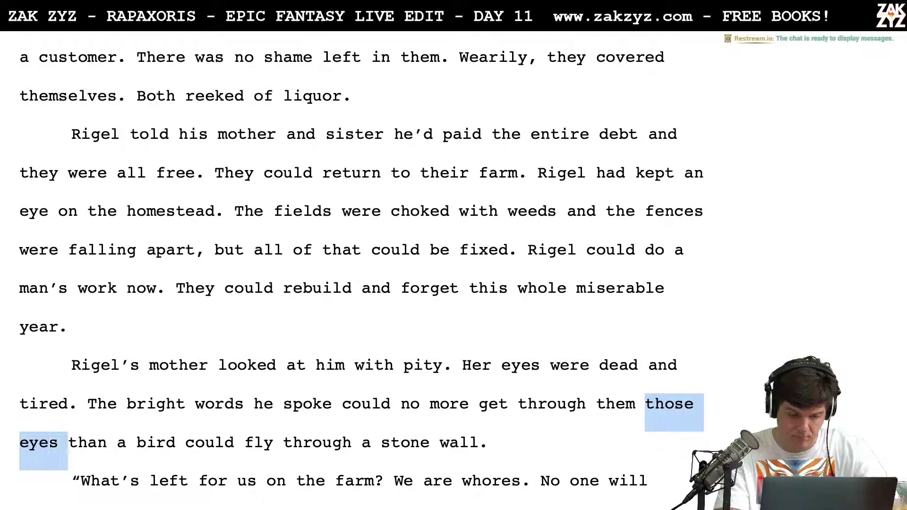
key(BackSpace)
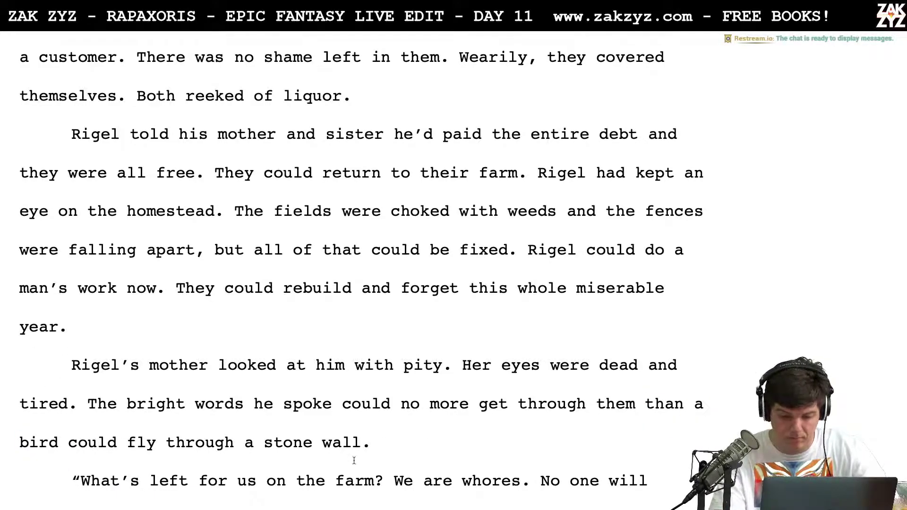
Delete "them" so the line reads "could no more get through than a bird could fly through a stone wall."
key(BackSpace)
key(BackSpace)
key(BackSpace)
key(BackSpace)
key(BackSpace)
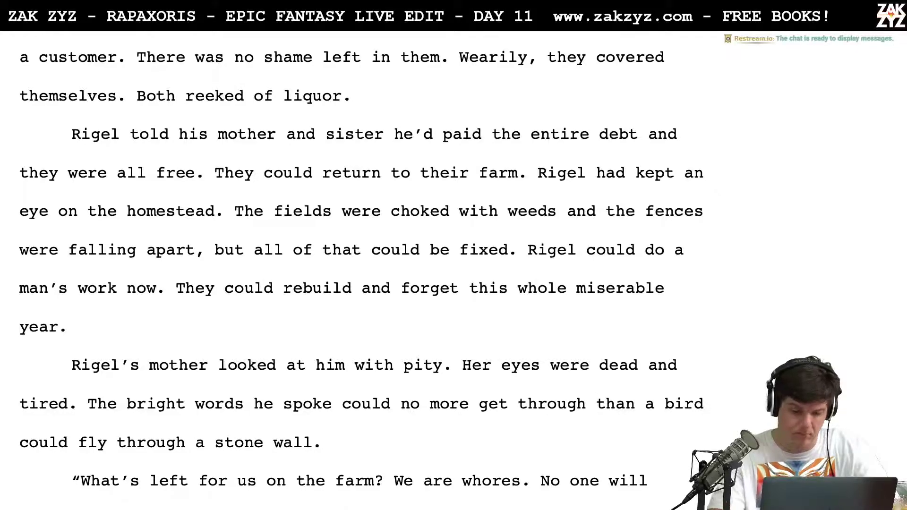
End the sentence after "the entire debt" and replace "and they were all free" with the separate sentence "They were free."
scroll(137, 433, down, 1)
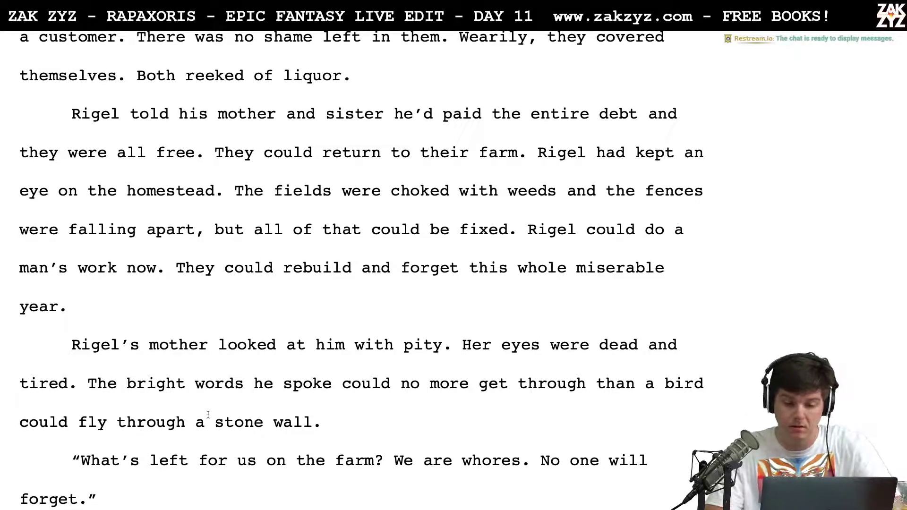
click(645, 115)
text(. They were free.)
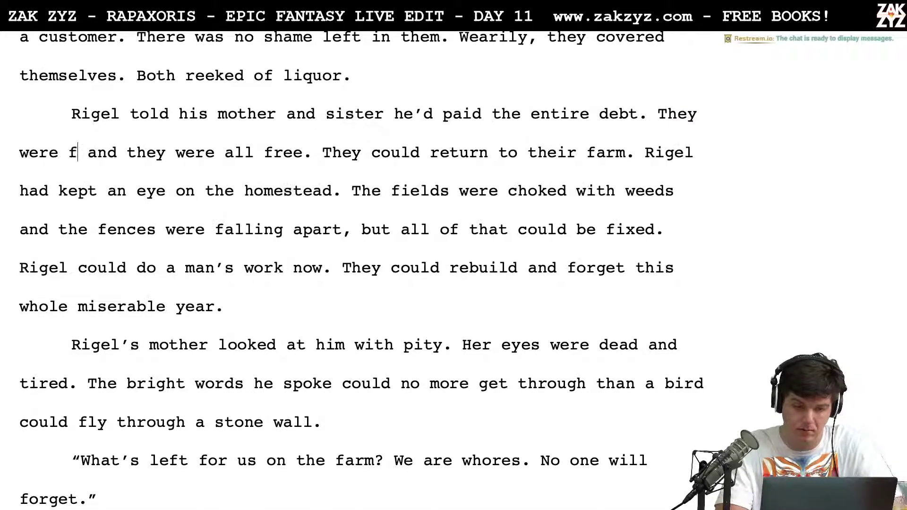
key(shift+Right)
key(shift+Right)
key(shift+Right)
key(shift+Right)
key(shift+Right)
key(shift+Right)
key(shift+Right)
key(shift+Right)
key(shift+Right)
key(shift+Right)
key(shift+Right)
key(shift+Right)
key(shift+Right)
key(shift+Right)
key(shift+Right)
key(shift+Right)
key(shift+Right)
key(shift+Right)
key(shift+Right)
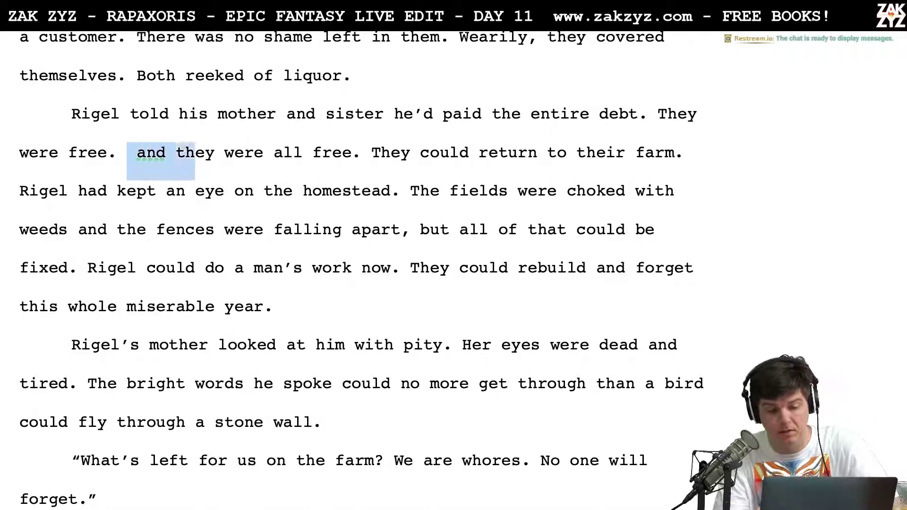
key(shift+Right)
key(shift+Right)
key(shift+Right)
key(shift+Right)
key(shift+Right)
key(shift+Right)
key(BackSpace)
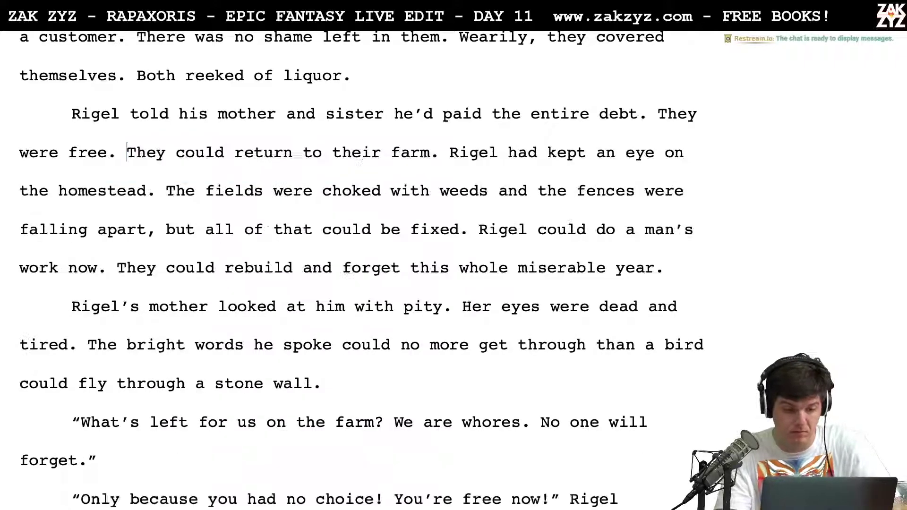
Change the period after "They were free" to an exclamation mark
key(Left)
key(BackSpace)
text(!)
Replace "They" with "The three of them" in the sentence about returning to their farm
key(Right)
key(Right)
key(Right)
key(Right)
key(Right)
key(BackSpace)
text(three fo t)
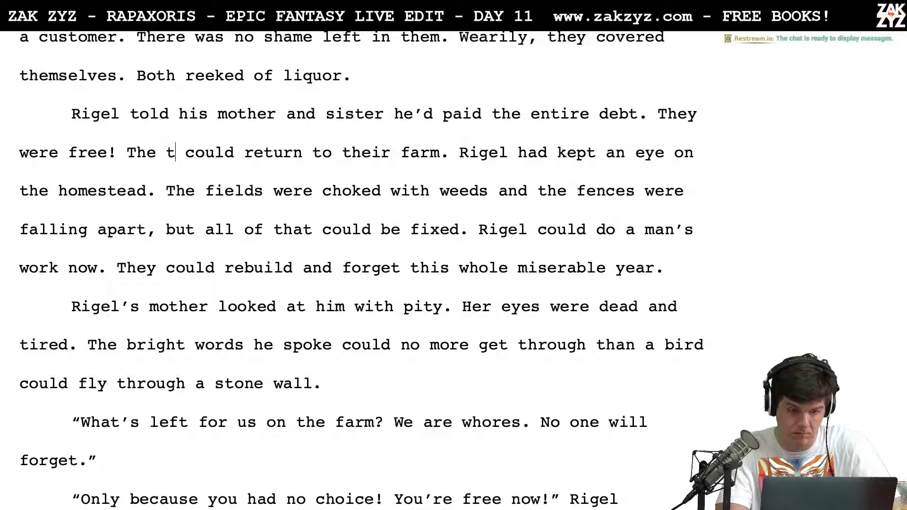
key(BackSpace)
key(BackSpace)
key(BackSpace)
key(BackSpace)
text(of them)
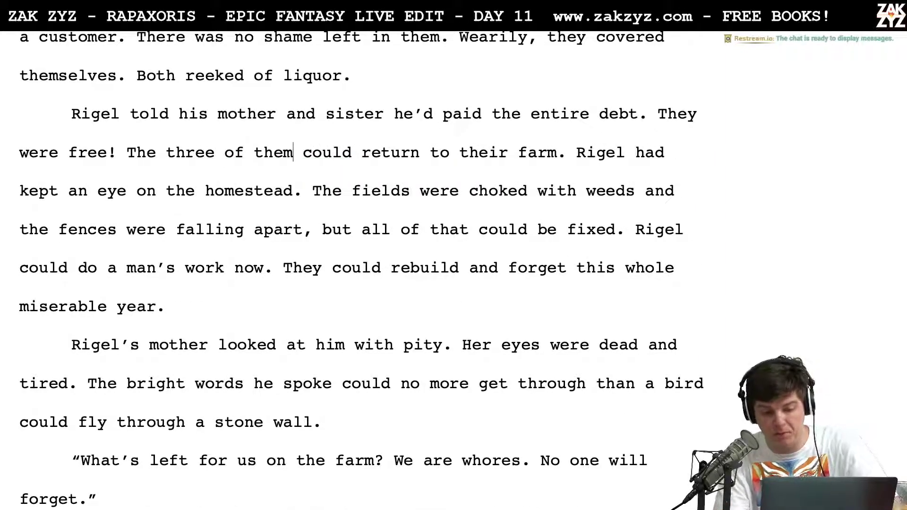
Replace "kept an eye" with "been keeping an eye" so the sentence reads "Rigel had been keeping an eye on the homestead."
key(Down)
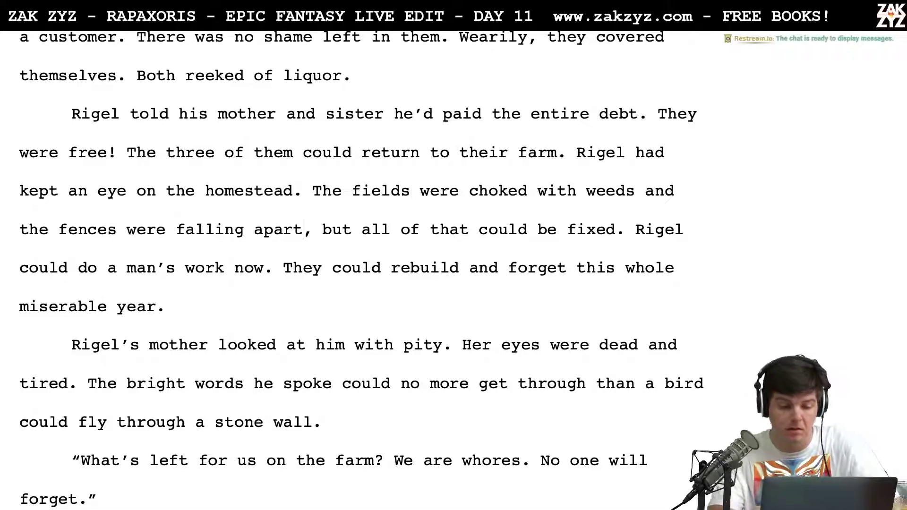
click(662, 158)
text(been keeping )
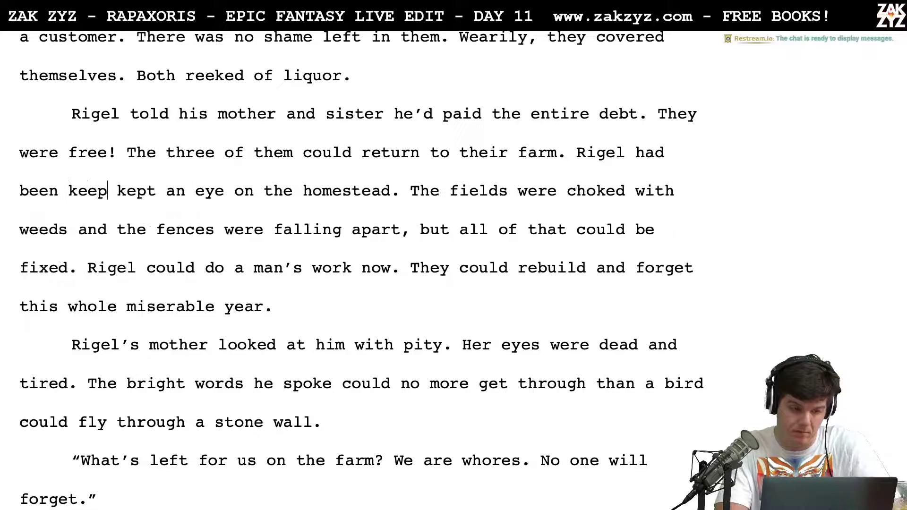
text(an eye)
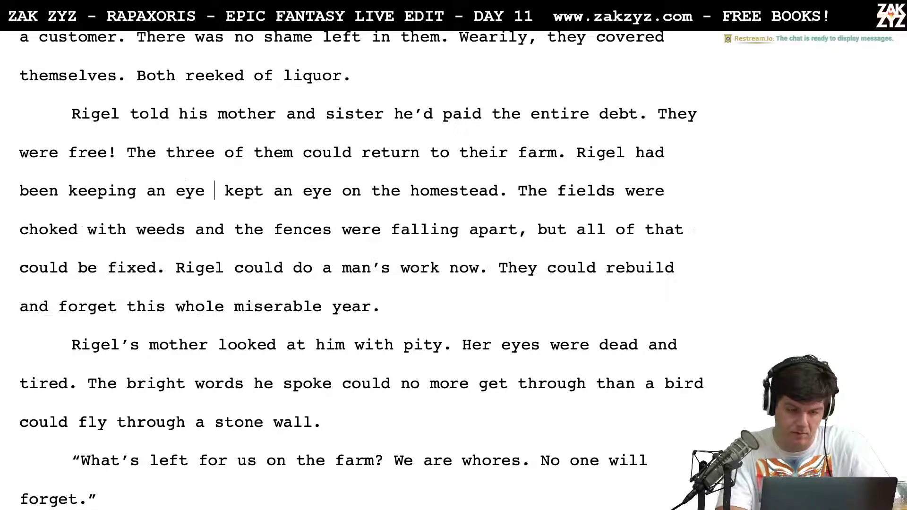
key(shift+Right)
key(shift+Right)
key(shift+Right)
key(shift+Right)
key(shift+Right)
key(shift+Right)
key(shift+Right)
key(shift+Right)
key(shift+Right)
key(shift+Right)
key(shift+Right)
key(shift+Right)
key(shift+Right)
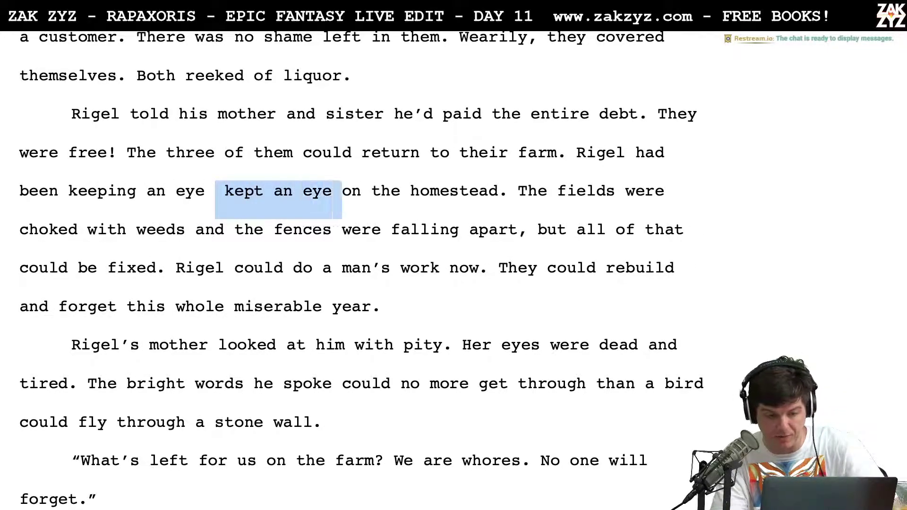
key(BackSpace)
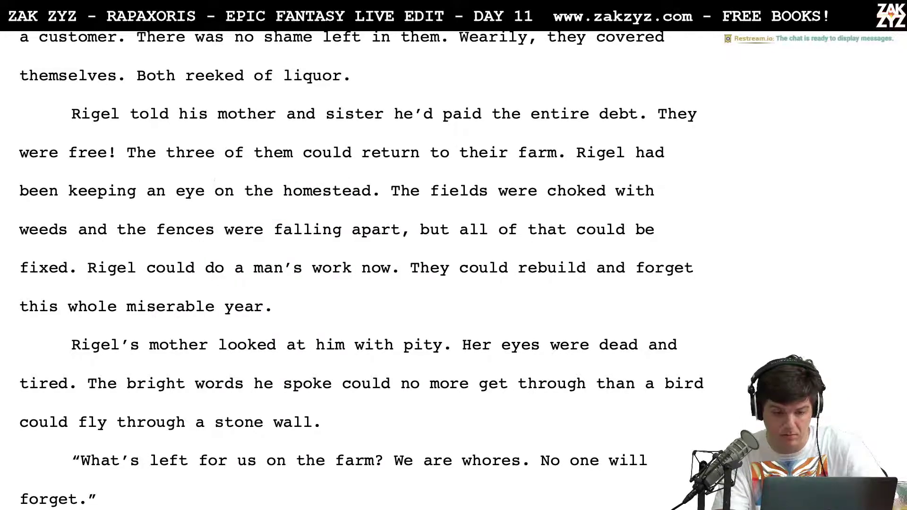
key(Up)
key(Left)
key(Left)
key(Left)
key(Left)
key(Left)
key(Left)
key(Left)
key(Left)
key(Left)
key(Right)
key(Left)
key(Left)
key(Left)
key(Left)
key(Left)
key(Left)
key(Left)
key(Left)
key(Left)
key(Left)
key(Left)
key(Left)
key(Left)
key(Left)
key(Left)
key(Left)
key(Left)
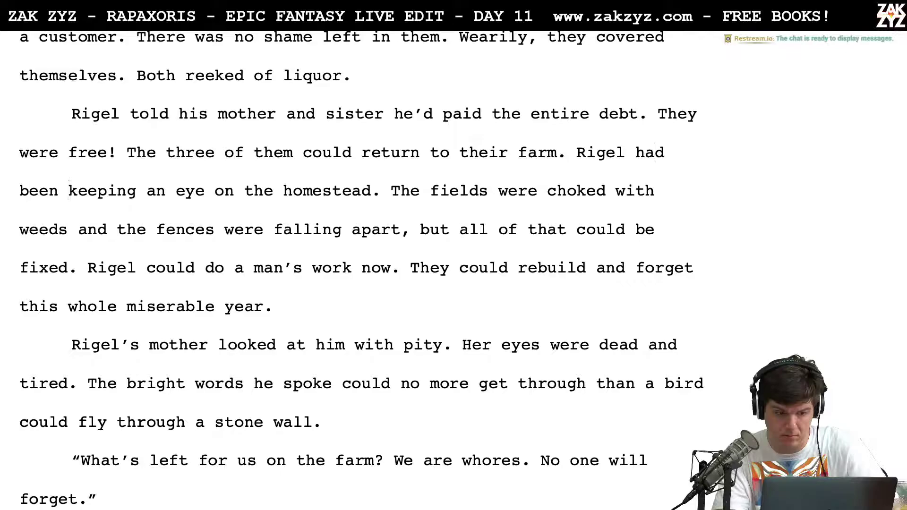
key(Down)
key(Left)
key(Left)
key(Left)
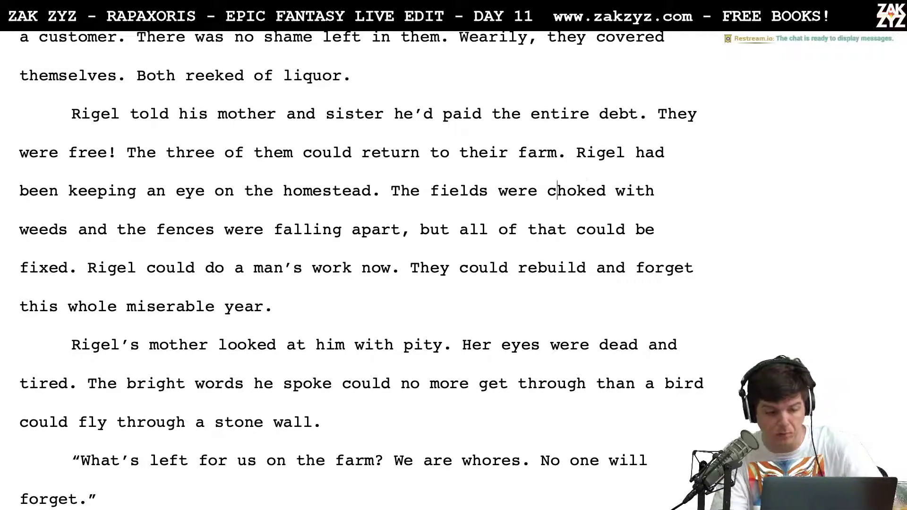
Read through the rest of the farm paragraph, the mother's reaction and the dialogue that follows it
key(Left)
key(Left)
key(Left)
key(Left)
key(Left)
key(Left)
key(Left)
key(Left)
key(Left)
key(Left)
key(Left)
key(Left)
key(Down)
key(Left)
key(Left)
key(Left)
key(Left)
key(Left)
key(Left)
key(Left)
key(Left)
key(Left)
key(Left)
key(Left)
key(Left)
key(Left)
key(Left)
key(Down)
key(Left)
key(Right)
key(Right)
key(Right)
key(Right)
key(Right)
key(Right)
key(Right)
key(Right)
key(Right)
key(Right)
key(Right)
key(Right)
key(Right)
key(Right)
key(Right)
key(Right)
key(Right)
key(Right)
key(Down)
key(Down)
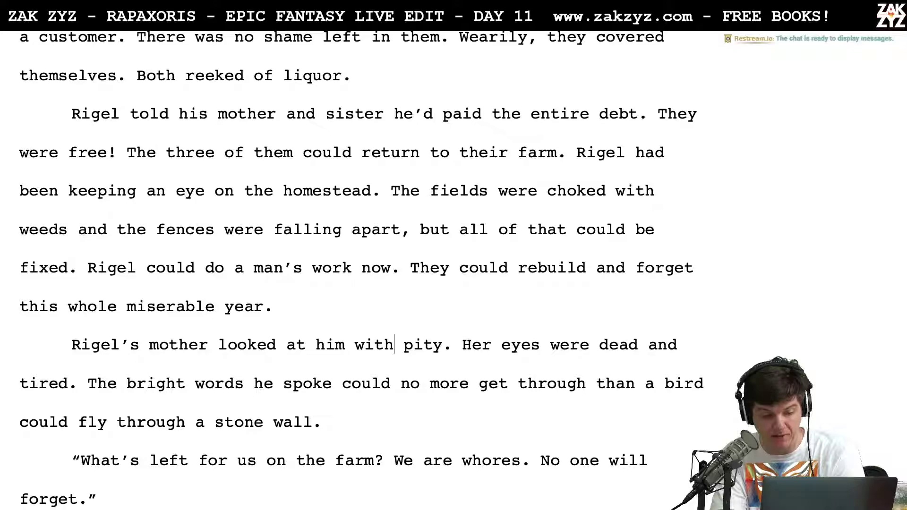
key(Down)
key(Down)
key(Down)
key(Down)
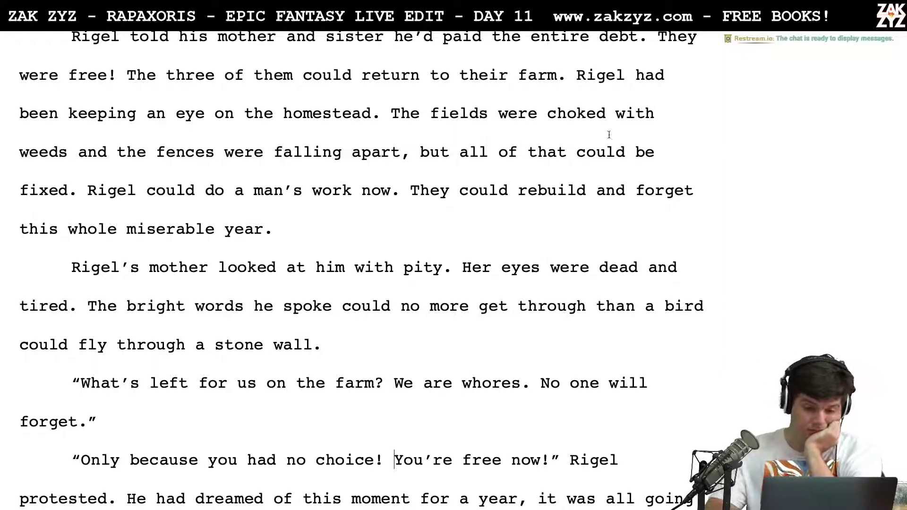
Insert "stared at him," after "Rigel's mother" at the start of the paragraph about her reaction
click(218, 267)
text(st)
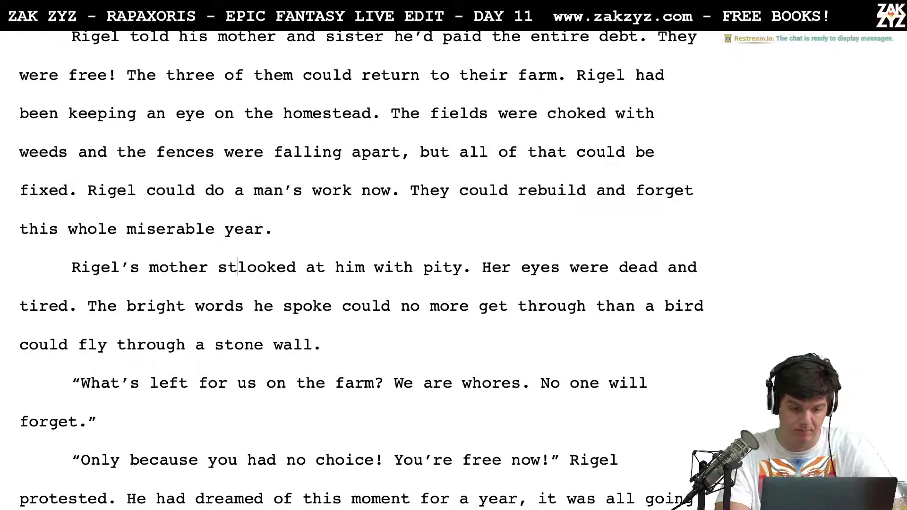
text(ared at him.)
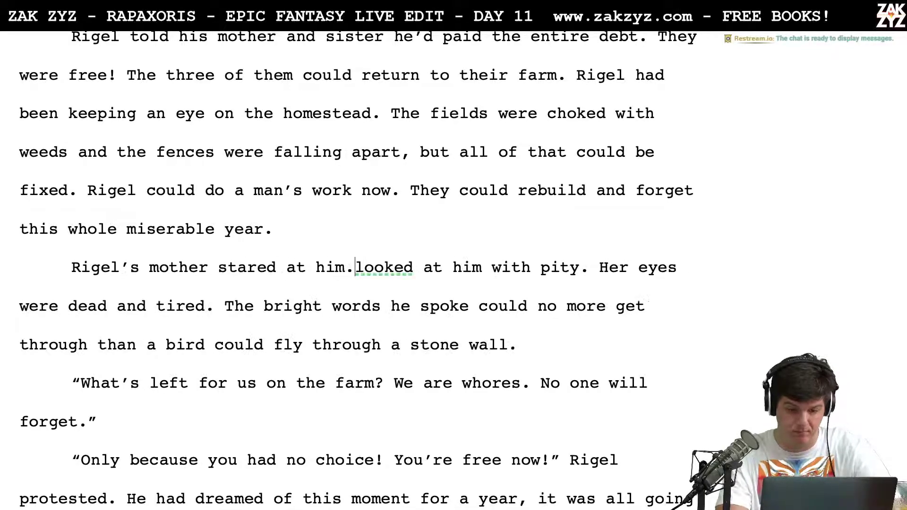
key(Left)
key(BackSpace)
text(,)
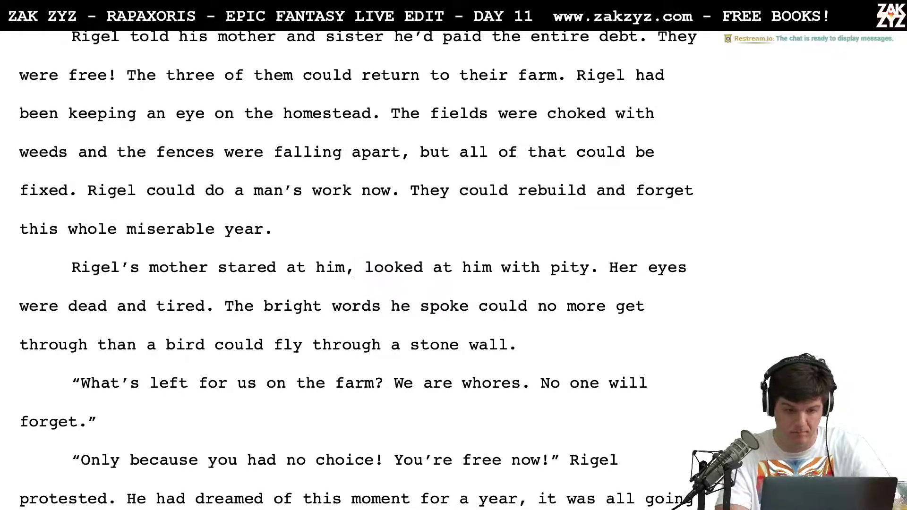
Delete "looked at him with pity." and lowercase "Her" so the sentence continues "her eyes were dead and tired."
key(shift+Right)
key(shift+Right)
key(shift+Right)
key(shift+Right)
key(shift+Right)
key(shift+Right)
key(shift+Right)
key(shift+Right)
key(shift+Right)
key(shift+Right)
key(shift+Right)
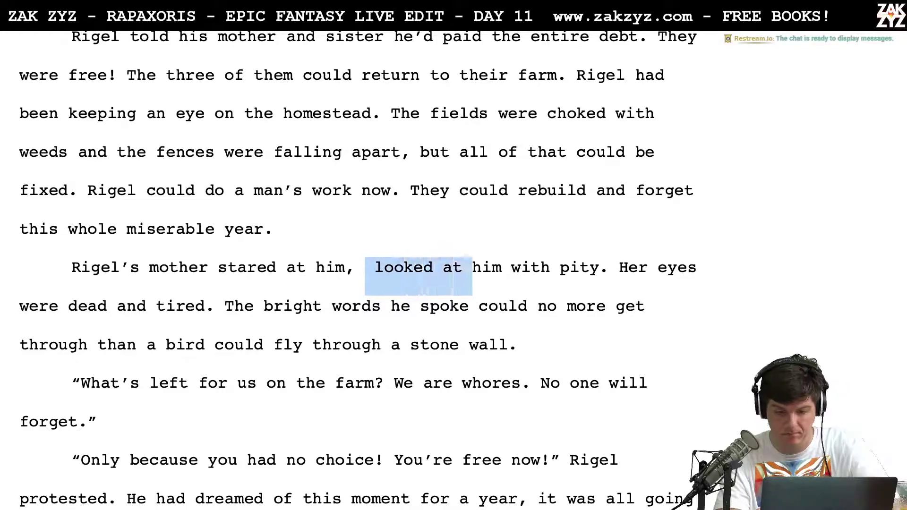
key(shift+Right)
key(shift+Right)
key(shift+Right)
key(shift+Right)
key(shift+Right)
key(shift+Right)
key(shift+Right)
key(shift+Right)
key(shift+Right)
key(shift+Right)
key(shift+Right)
key(shift+Right)
key(shift+Right)
key(shift+Right)
key(shift+Right)
key(shift+Right)
key(BackSpace)
text(h)
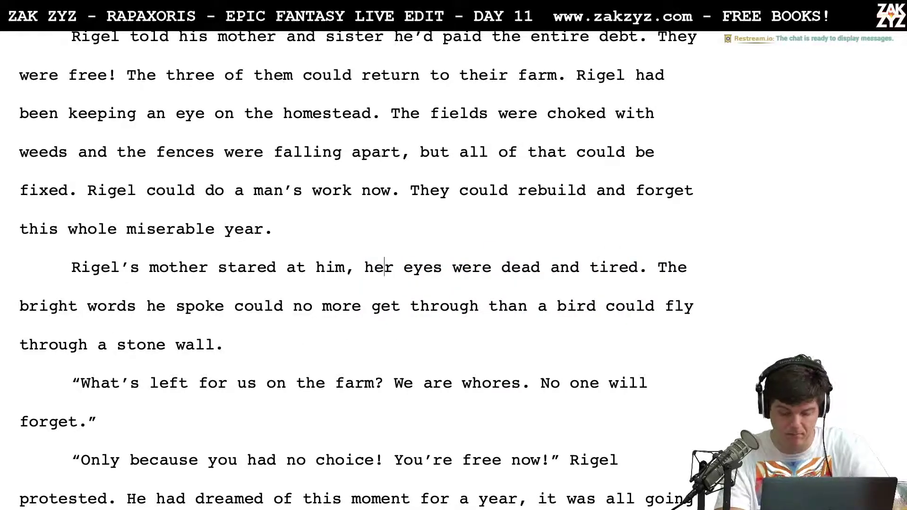
Reread the revised sentence about the mother's stare and the lines through the exchange about the farm
key(Left)
key(Left)
key(Left)
key(Left)
key(Left)
key(Left)
key(Left)
key(Left)
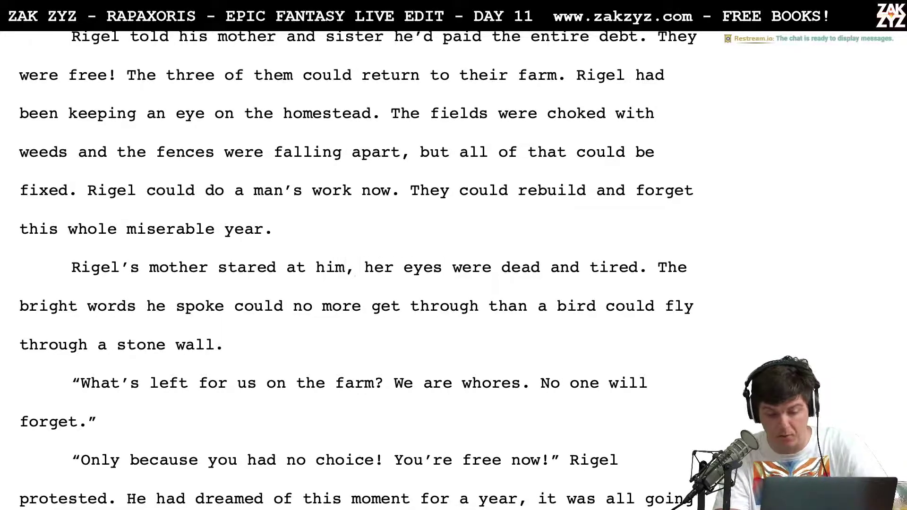
key(Right)
key(Right)
key(Right)
key(Right)
key(Right)
key(Right)
key(Right)
key(Right)
key(Right)
key(Down)
key(Left)
key(Left)
key(Left)
key(Left)
key(Left)
key(Left)
key(Left)
key(Left)
key(Left)
key(Left)
key(Left)
key(Left)
key(Left)
key(Left)
key(Left)
key(Left)
key(Left)
key(Down)
key(Left)
key(Down)
key(Down)
key(Down)
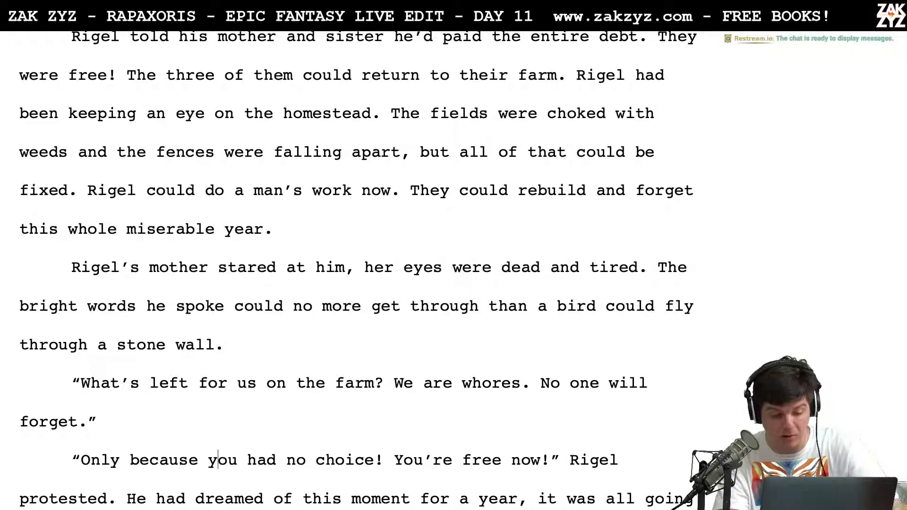
key(Right)
key(Right)
key(Right)
key(Right)
key(Right)
key(Right)
key(Right)
key(Right)
key(Right)
key(Right)
key(Right)
key(Right)
key(Right)
key(Right)
key(Right)
key(Right)
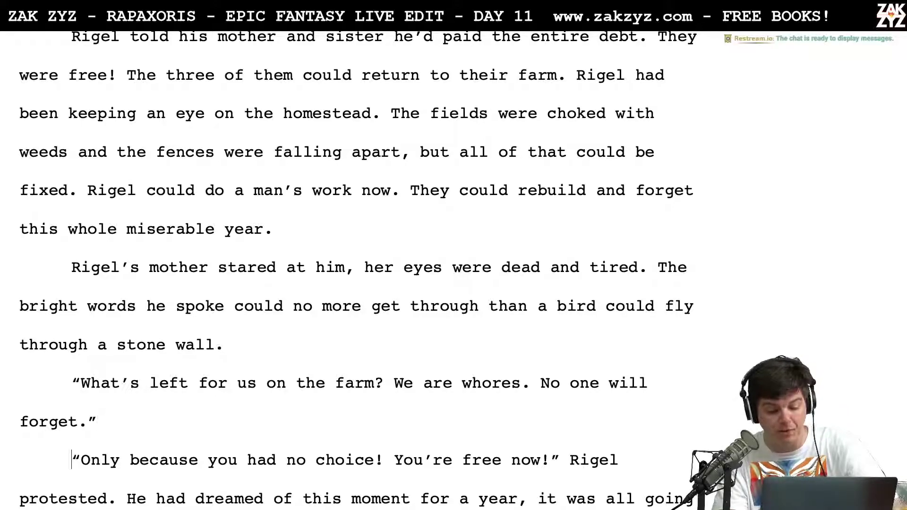
key(Up)
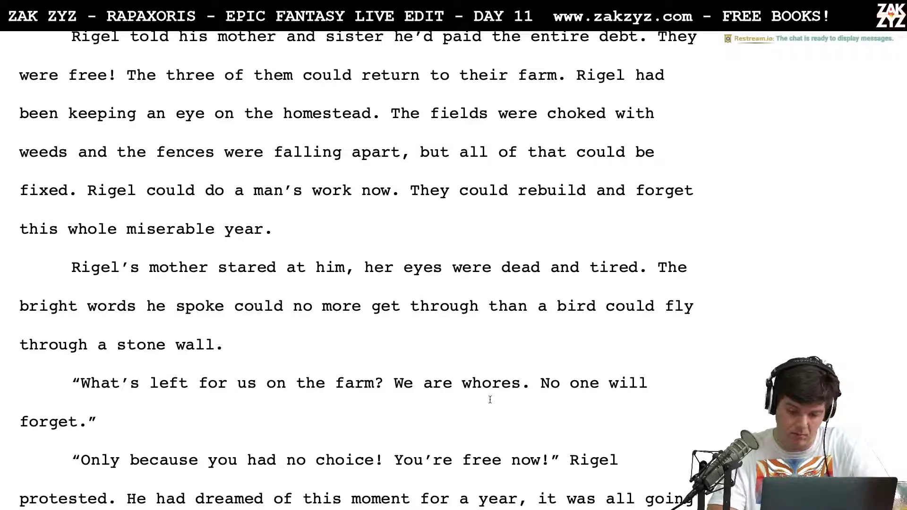
Contract "We are" to "We're" in the mother's line of dialogue about the farm
click(451, 386)
key(BackSpace)
key(BackSpace)
key(BackSpace)
key(BackSpace)
text('re)
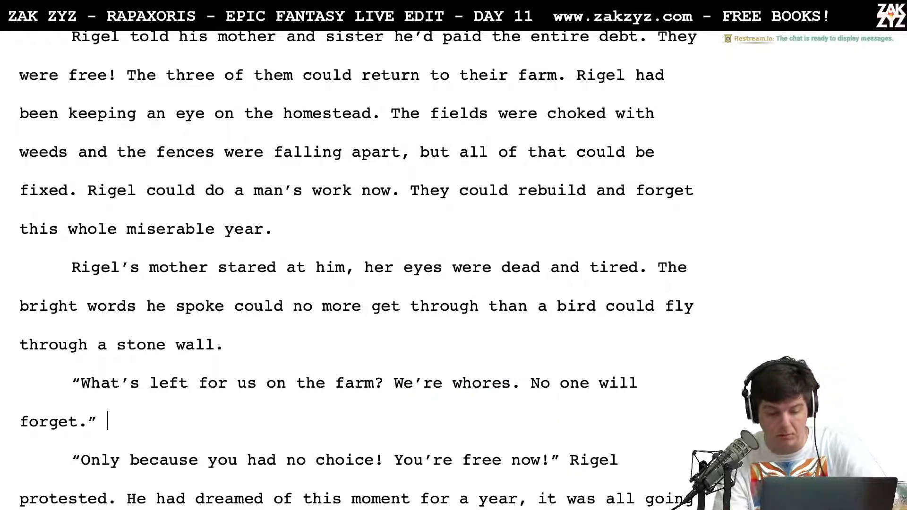
Replace the comma after "dreamed of this moment for a year" with a period and capitalize "It" to start a new sentence
key(Down)
key(Down)
key(Up)
key(Right)
key(Right)
key(Right)
key(Right)
key(Right)
key(Right)
key(Right)
key(Right)
key(Right)
key(Down)
key(Down)
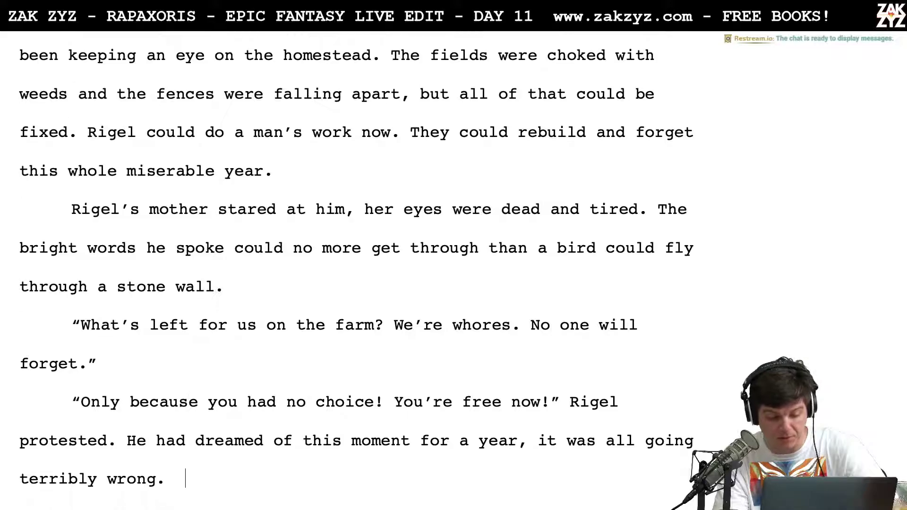
key(Down)
key(Up)
key(Right)
key(Up)
key(Right)
key(Left)
key(Left)
key(Left)
key(Left)
key(Left)
key(Left)
key(Left)
key(Left)
key(Left)
key(Left)
key(Left)
key(Left)
key(Left)
key(Left)
key(Left)
key(Left)
key(Left)
key(Left)
key(Left)
key(Left)
key(BackSpace)
text(.)
key(Right)
key(Right)
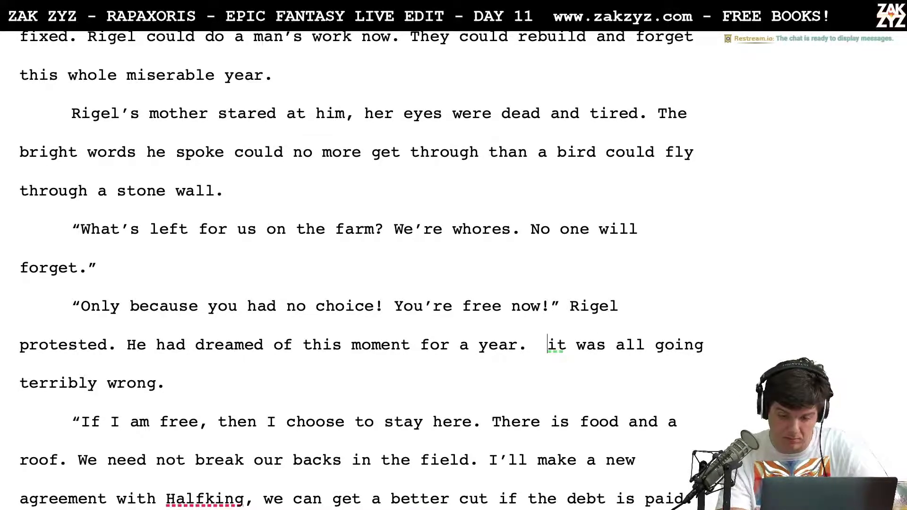
key(BackSpace)
key(BackSpace)
key(BackSpace)
key(BackSpace)
text(,)
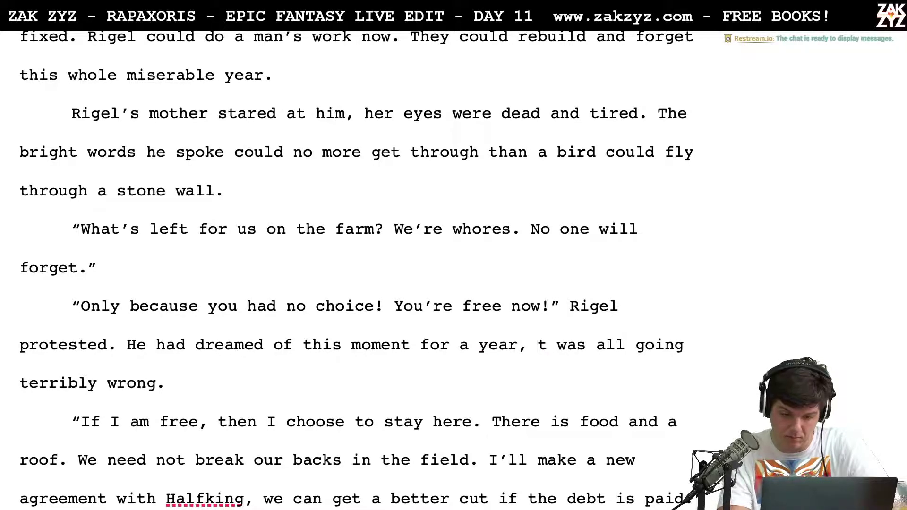
key(Right)
key(BackSpace)
key(BackSpace)
key(BackSpace)
text(. It)
Read on through the mother's refusal, Rigel's plea for Shira and her reply, to the paragraph about his flight to the cellar
key(Down)
key(Left)
key(Left)
key(Left)
key(Left)
key(Down)
key(Down)
scroll(359, 264, down, 9)
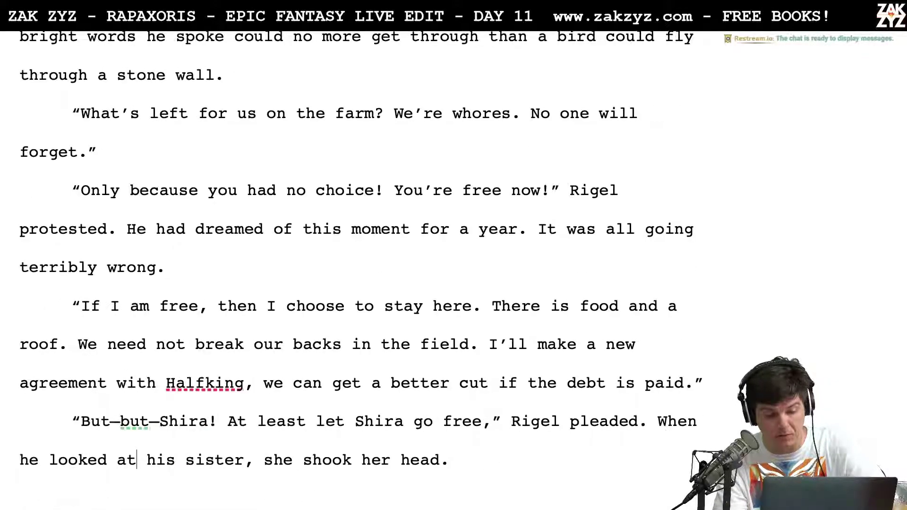
scroll(359, 264, up, 2)
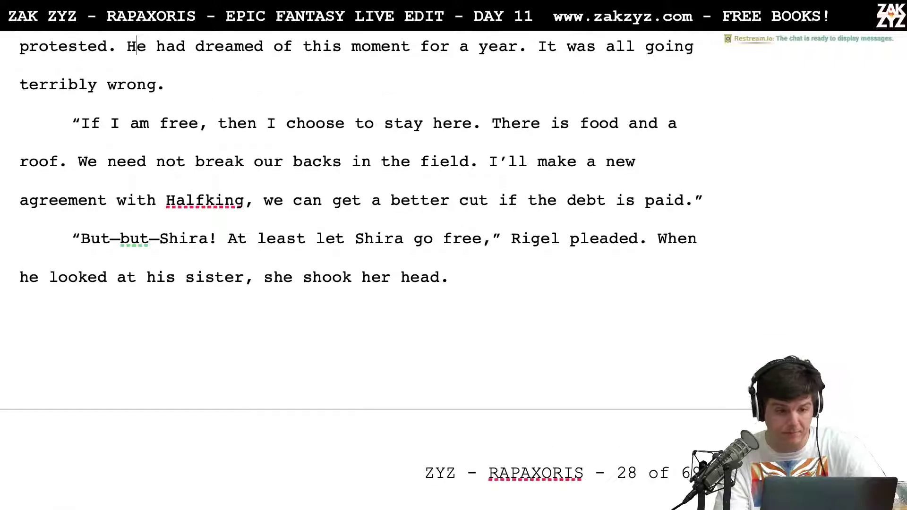
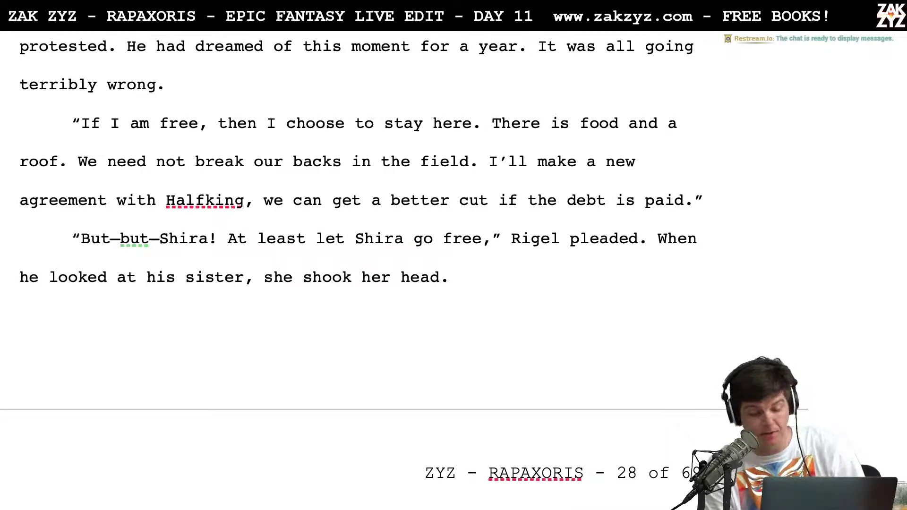
scroll(352, 269, down, 5)
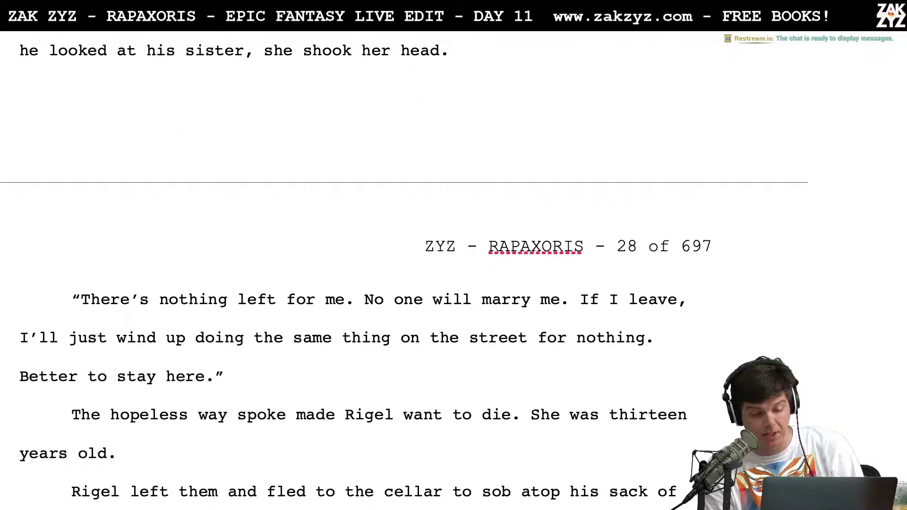
scroll(404, 283, down, 3)
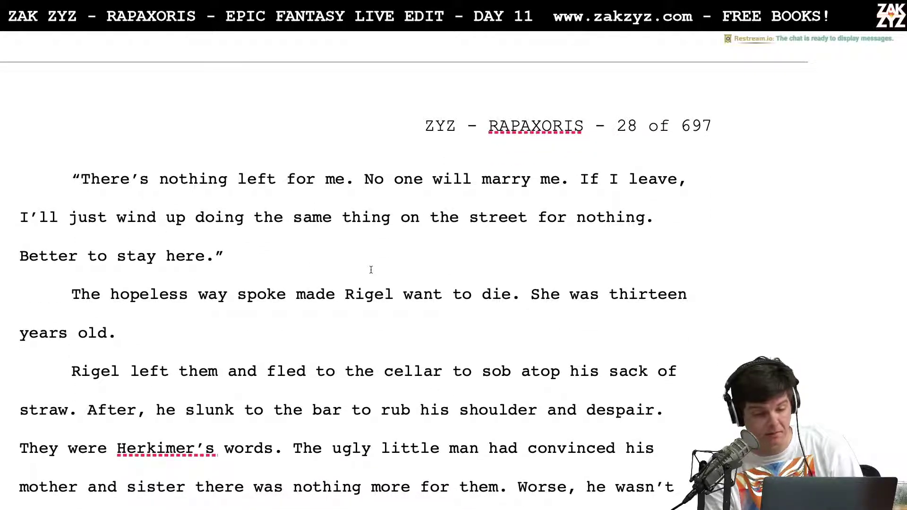
scroll(371, 270, down, 4)
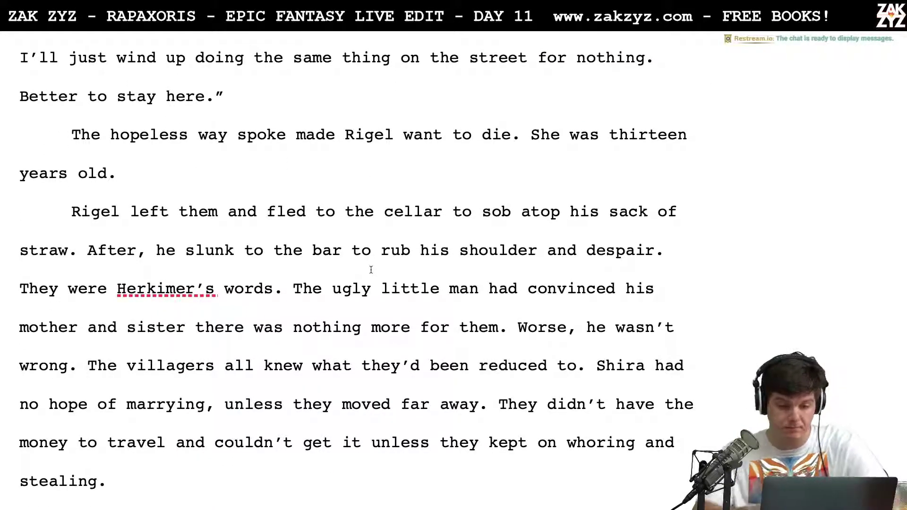
Insert the missing name "Shira" before "spoke" in the sentence beginning "The hopeless way"
click(226, 150)
text(h)
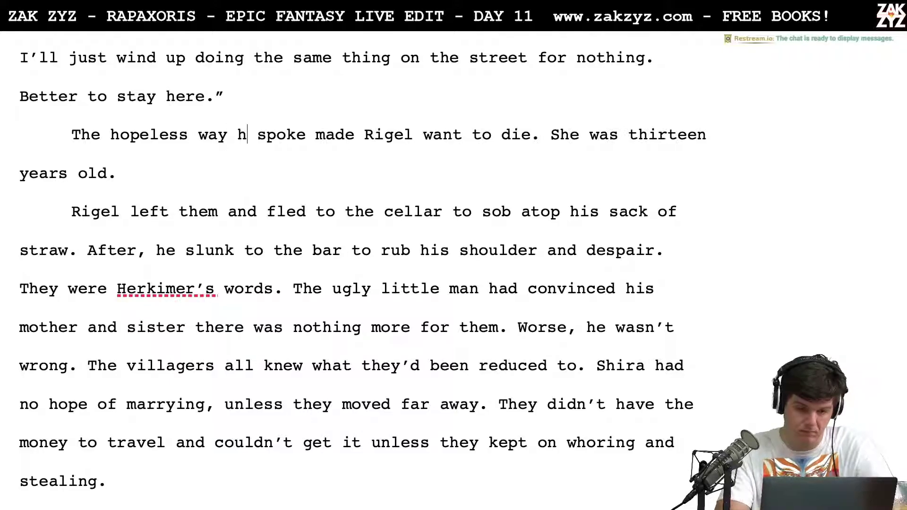
text(is)
key(BackSpace)
key(BackSpace)
key(BackSpace)
text(Shira)
Split the sentence about Rigel leaving for the cellar by replacing "and" with a period after "them" and the word "He"
key(Right)
key(Right)
key(Right)
key(Right)
key(Right)
key(Right)
key(Right)
key(Right)
key(Right)
key(Right)
key(Right)
key(Right)
key(Right)
key(Right)
key(Right)
key(Right)
key(Right)
key(Right)
key(Right)
key(Right)
key(Right)
key(Right)
key(Right)
key(Right)
key(Right)
key(Right)
key(Right)
key(Right)
key(Right)
key(Right)
key(Right)
key(Right)
key(Right)
key(Right)
key(Right)
key(Right)
key(Right)
key(Right)
key(Right)
key(Right)
key(Right)
key(Right)
key(Right)
key(Down)
key(Down)
key(Up)
key(Right)
key(Up)
key(Right)
key(Right)
key(Right)
key(Right)
key(Right)
key(Right)
key(Right)
key(Right)
key(Right)
key(Right)
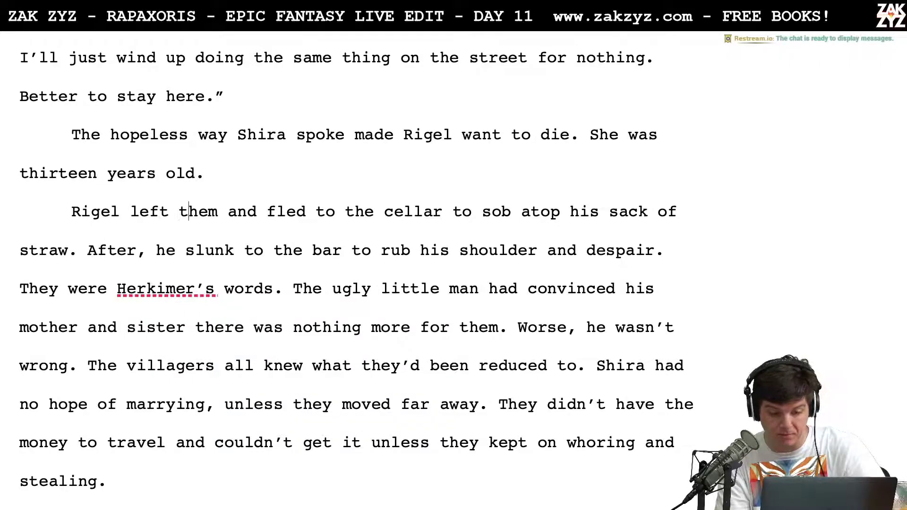
text(both)
key(BackSpace)
key(BackSpace)
key(BackSpace)
key(BackSpace)
key(BackSpace)
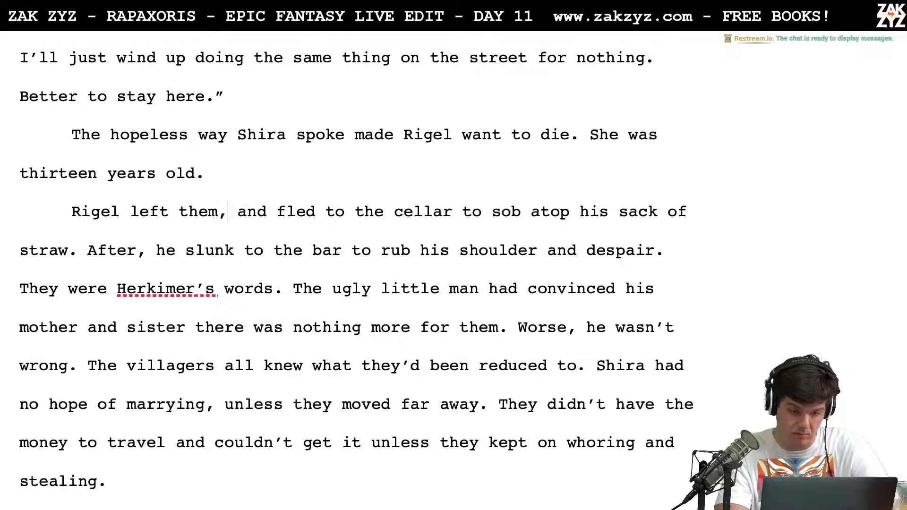
text(. )
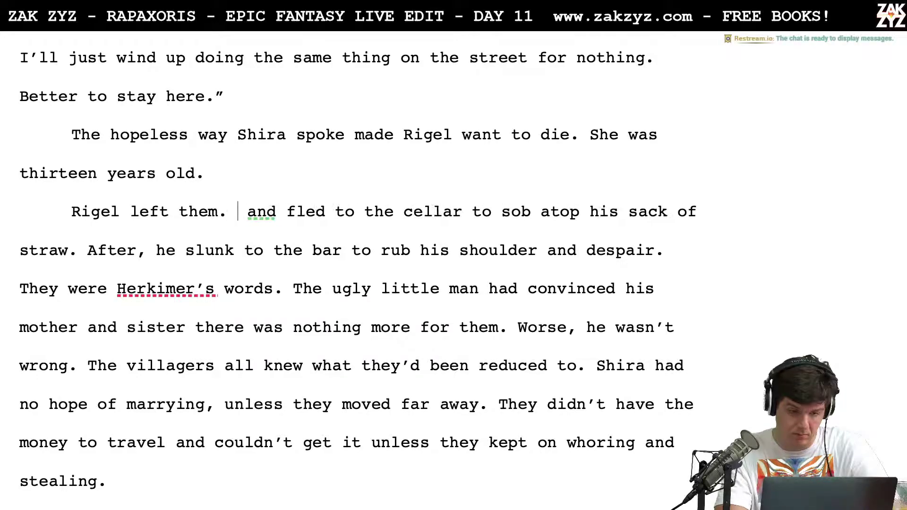
text(He)
key(shift+Right)
key(shift+Right)
key(shift+Right)
key(shift+Right)
key(shift+Right)
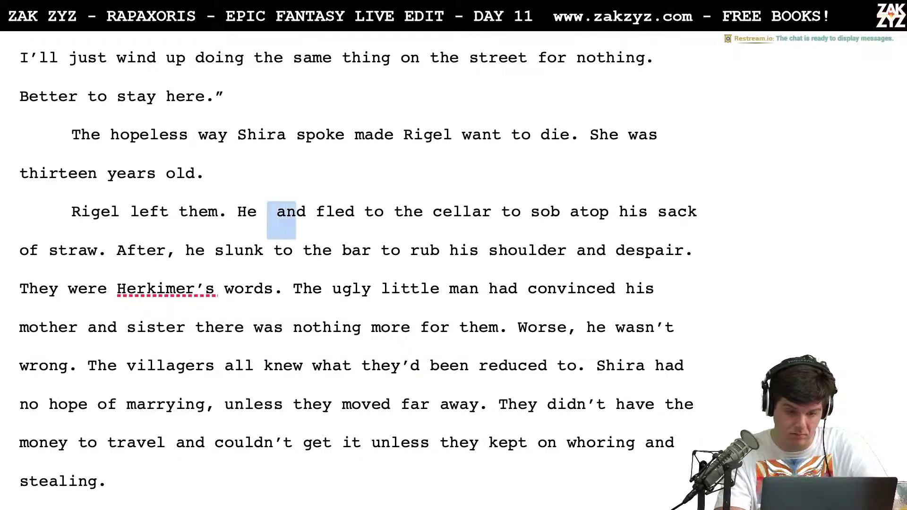
key(BackSpace)
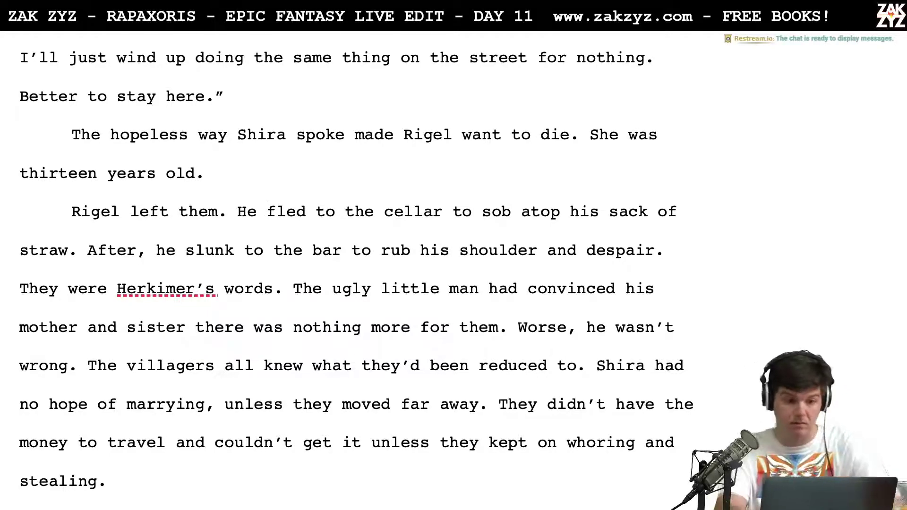
Delete "left them. He" so the paragraph opens with "Rigel fled to the cellar"
key(shift+Left)
key(shift+Left)
key(shift+Left)
key(shift+Left)
key(shift+Left)
key(shift+Left)
key(shift+Left)
key(BackSpace)
key(BackSpace)
key(BackSpace)
key(BackSpace)
key(BackSpace)
key(BackSpace)
key(BackSpace)
key(BackSpace)
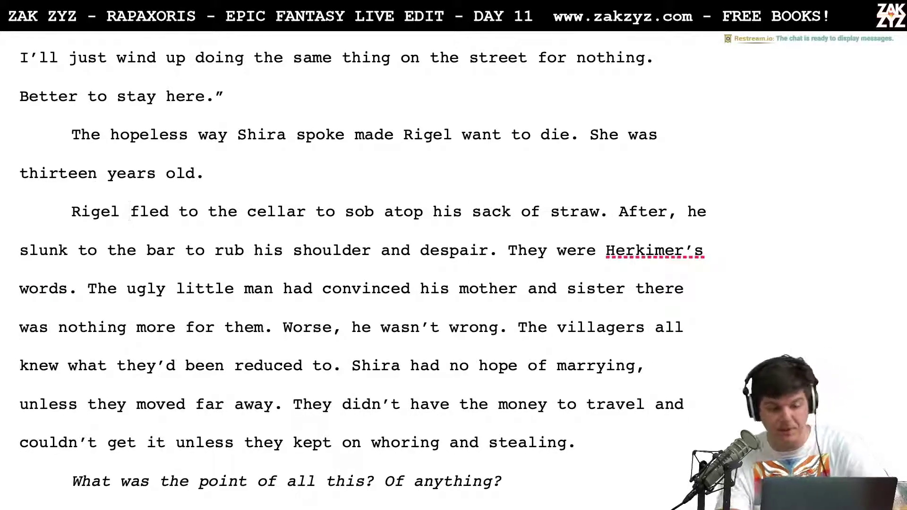
Change "They" to "Those" in the sentence "They were Herkimer's words"
key(Right)
key(Right)
key(Right)
key(Right)
key(Down)
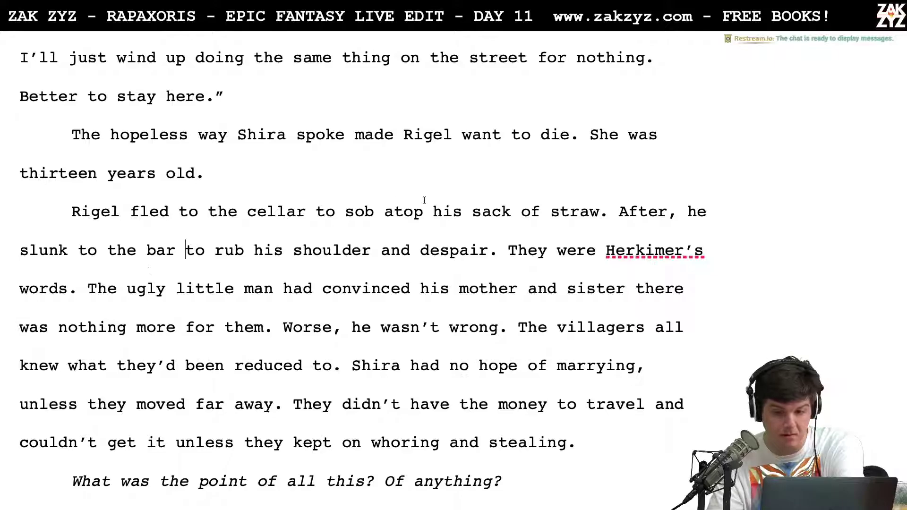
scroll(519, 251, down, 1)
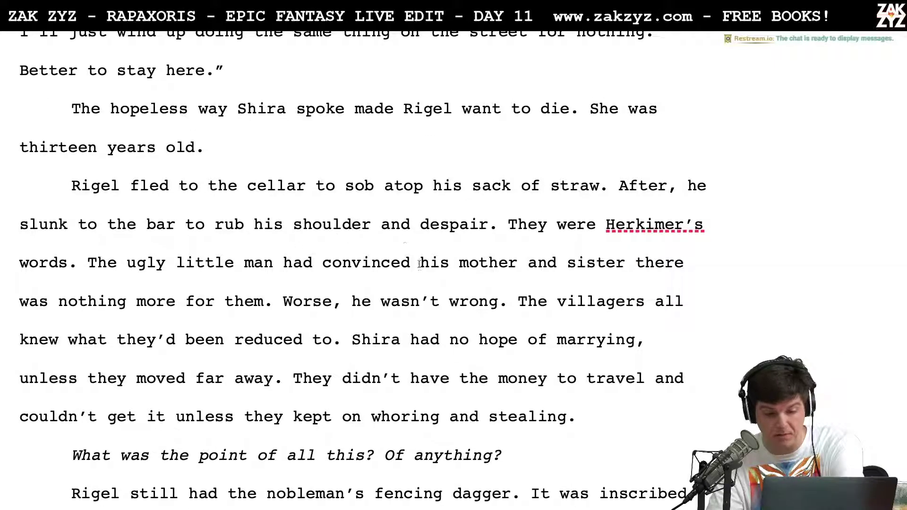
scroll(414, 250, down, 1)
click(543, 206)
key(BackSpace)
key(BackSpace)
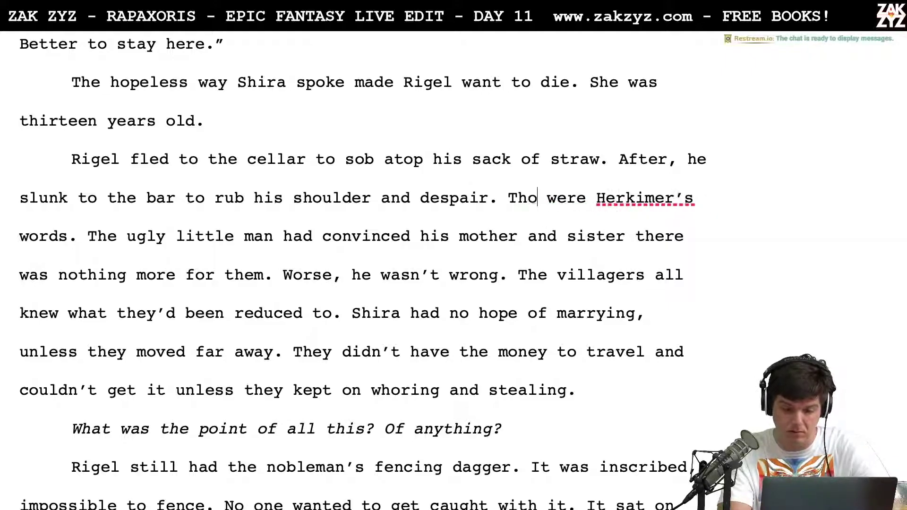
text(ose)
Replace "he" with "Herkimer" in the sentence "Worse, he wasn't wrong"
key(Down)
key(Left)
key(Left)
key(Left)
key(Left)
key(Left)
key(Left)
key(Left)
key(Left)
key(Right)
key(Right)
key(Right)
key(Right)
key(Right)
key(Right)
key(Right)
key(Right)
key(Right)
key(Right)
key(Right)
key(Right)
key(Right)
key(Right)
key(Right)
key(Right)
key(Right)
key(Right)
key(Right)
key(Right)
key(Right)
key(Right)
key(Right)
key(Right)
key(Right)
key(Right)
key(Right)
key(Right)
key(Right)
key(Right)
key(Right)
key(Right)
key(Right)
key(Right)
key(Right)
key(Right)
key(Right)
key(Right)
key(Right)
key(Right)
key(Right)
key(Right)
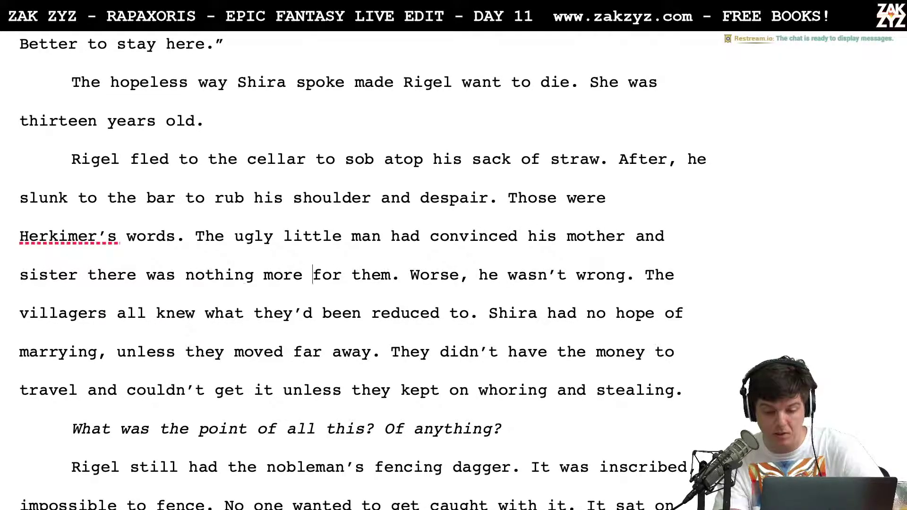
key(Right)
key(Right)
key(Right)
key(Right)
key(Right)
key(Right)
key(Up)
key(Right)
key(Right)
key(Right)
key(Right)
key(Right)
key(Right)
key(Right)
key(Right)
key(Right)
key(Right)
key(Right)
key(Right)
key(Right)
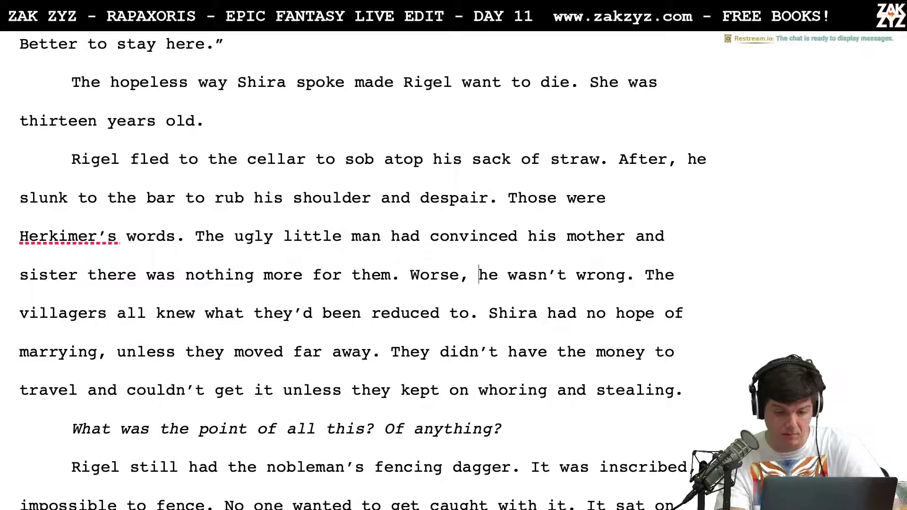
key(Delete)
key(Delete)
text(Herkimer)
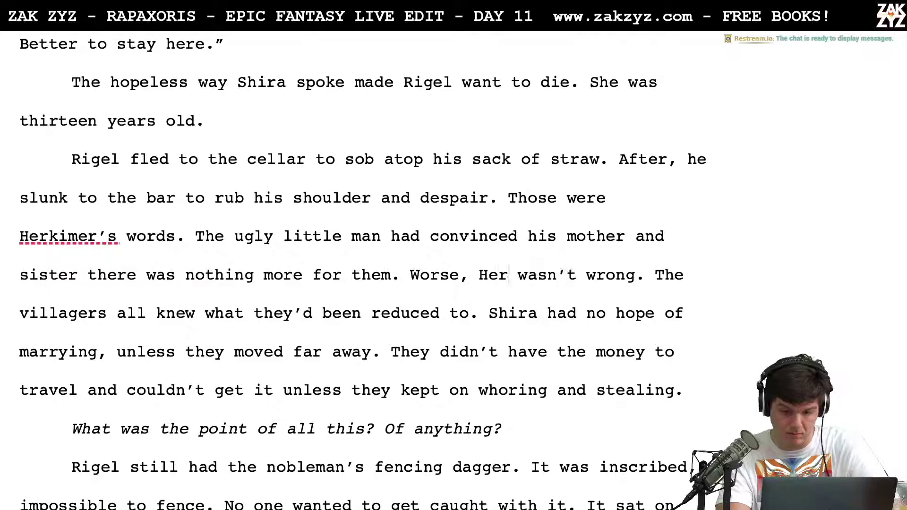
key(Right)
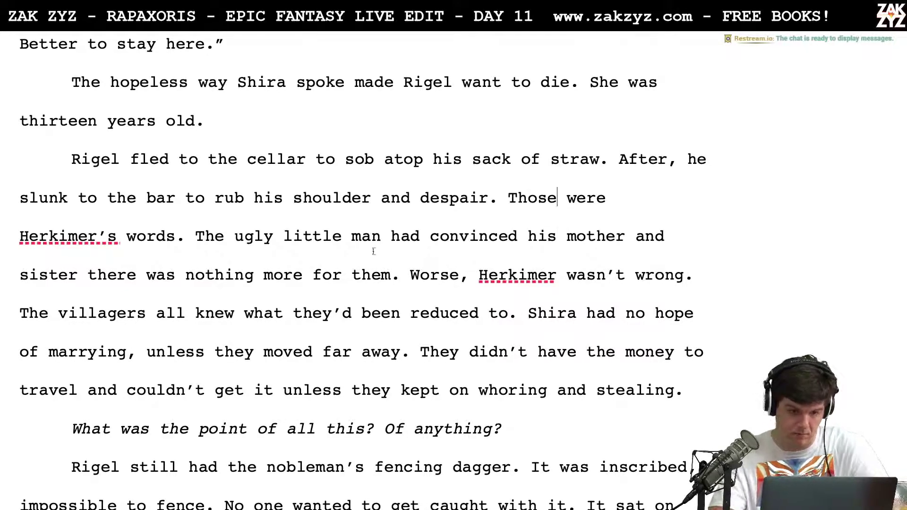
click(190, 236)
text(Rigel)
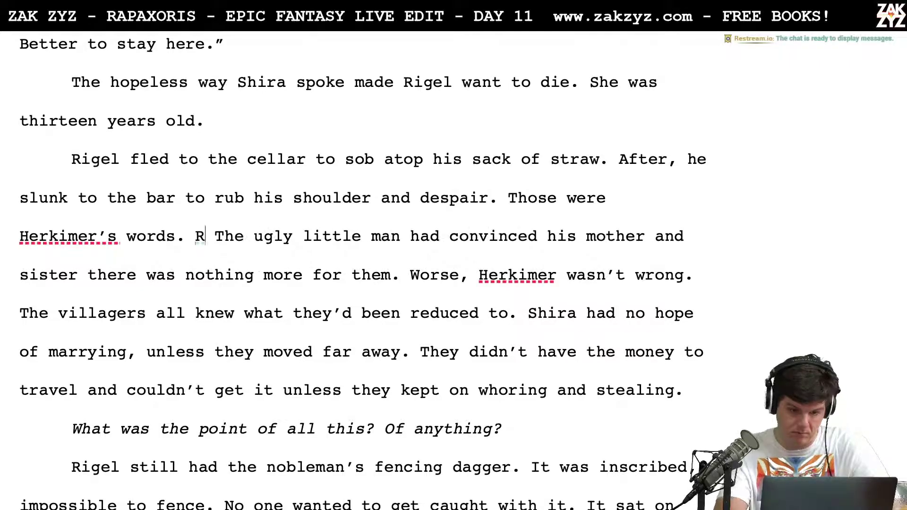
text( saw)
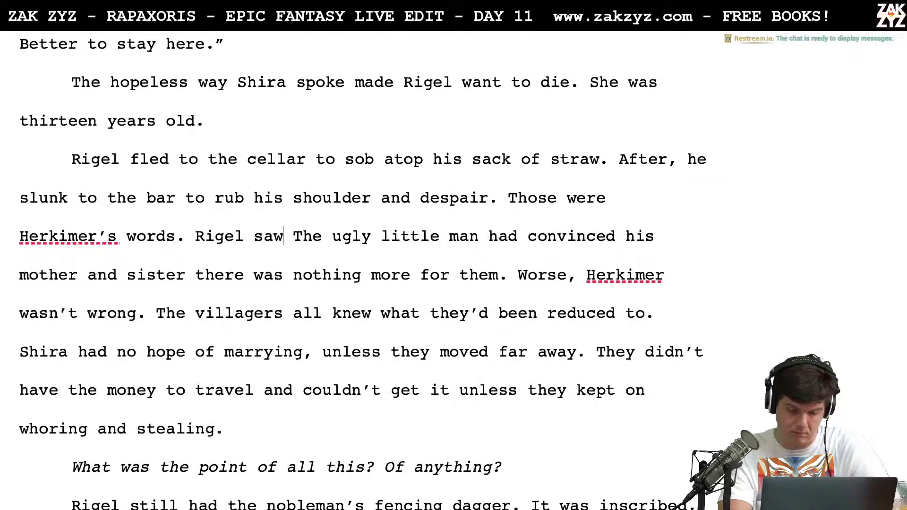
key(BackSpace)
key(BackSpace)
key(BackSpace)
key(BackSpace)
key(BackSpace)
key(BackSpace)
key(BackSpace)
key(BackSpace)
key(BackSpace)
key(BackSpace)
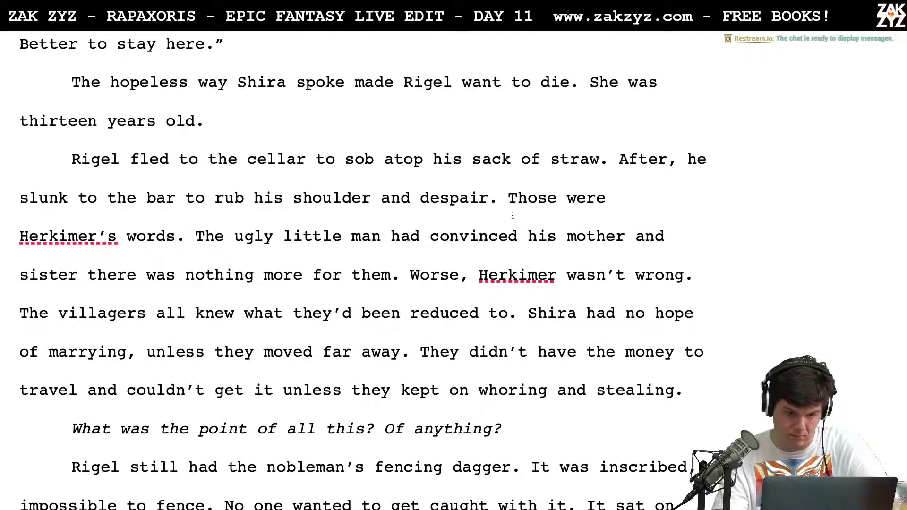
text(Rigel)
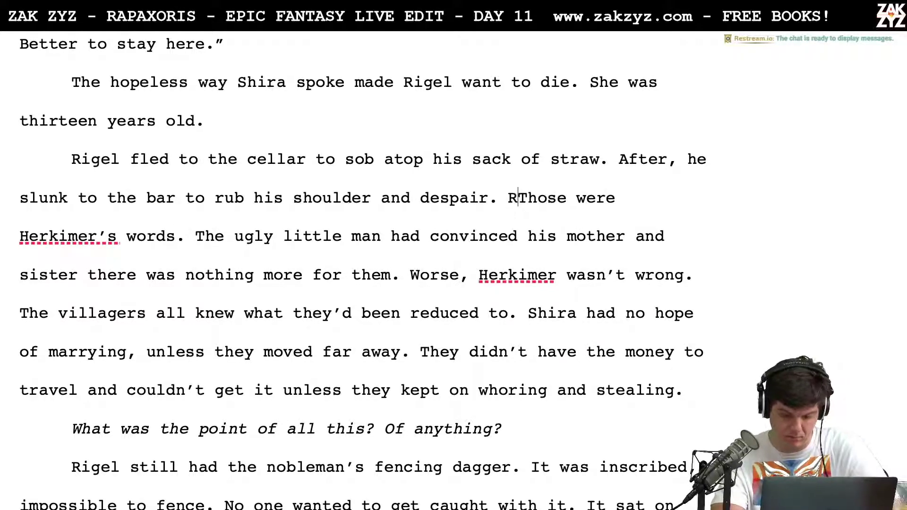
key(BackSpace)
key(BackSpace)
key(BackSpace)
key(BackSpace)
key(BackSpace)
key(BackSpace)
key(BackSpace)
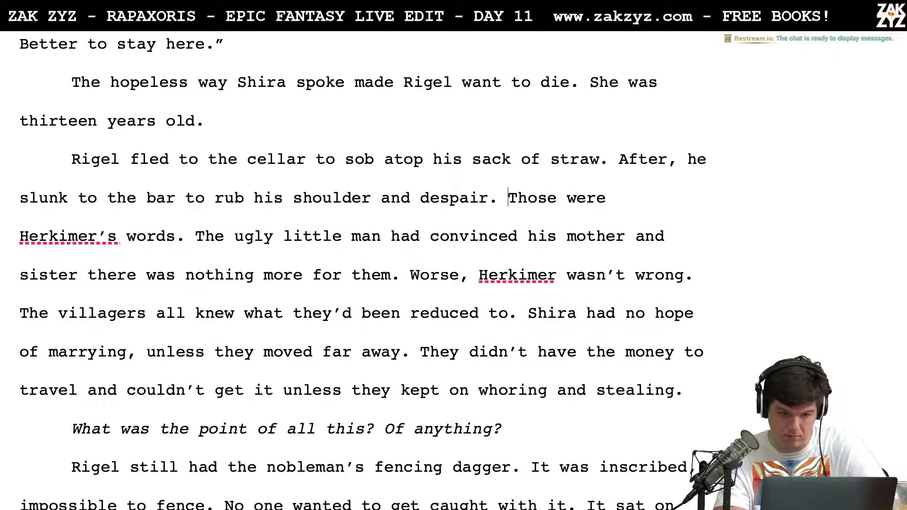
Replace "Those were" before "Herkimer's words" with "His mother was speaking"
text(His mother )
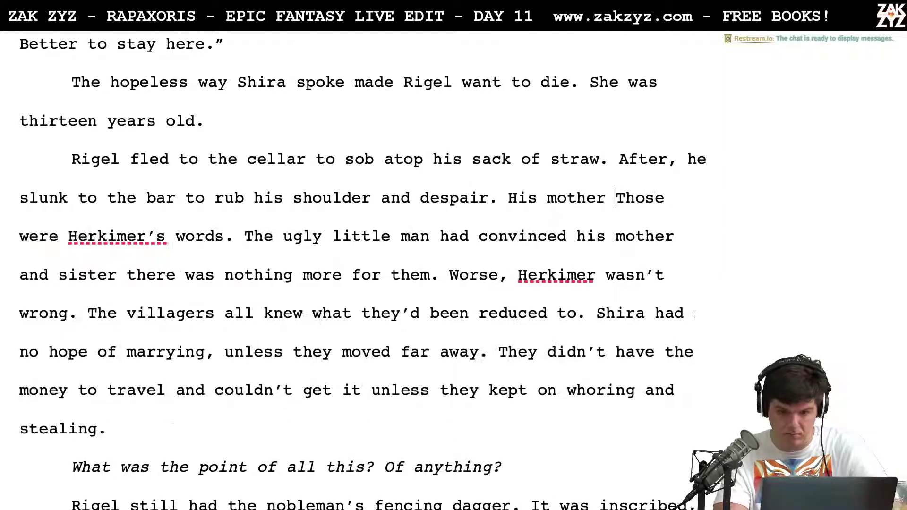
text(was speaking)
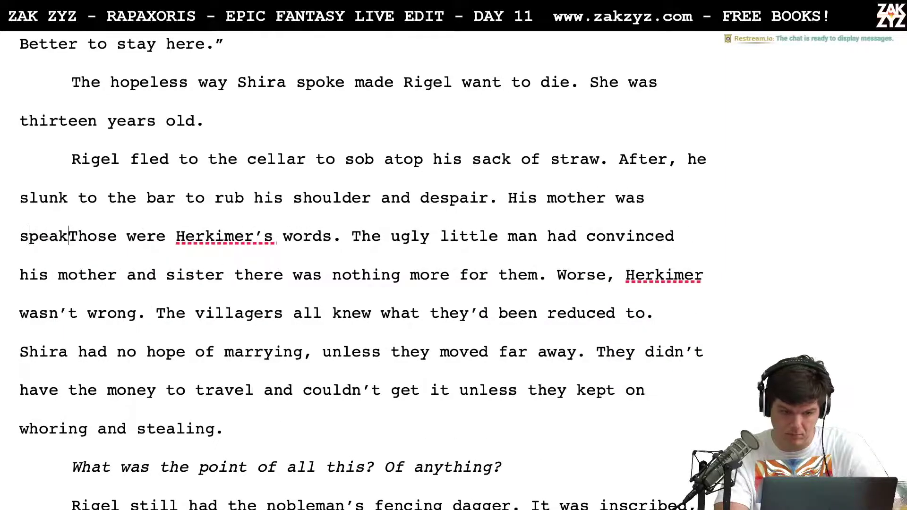
drag(112, 248, 206, 248)
key(BackSpace)
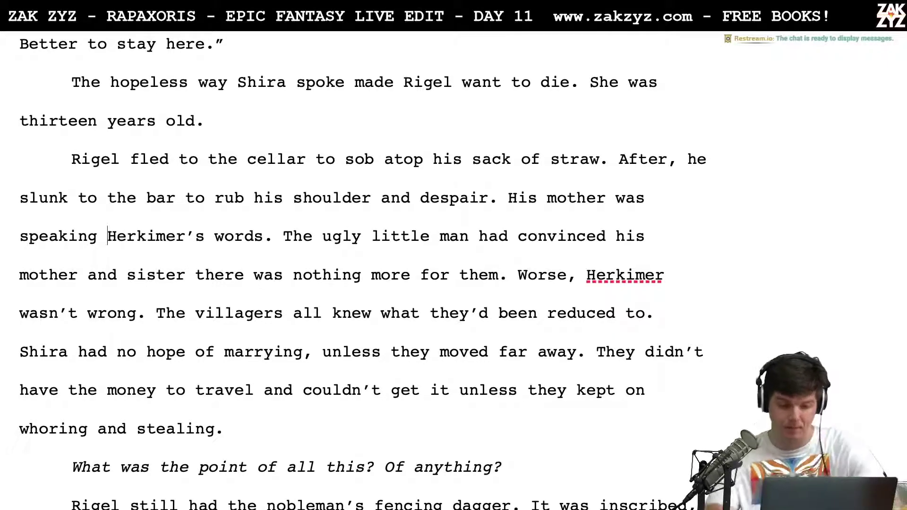
Replace "Herkimer" with "the dwarf" in the sentence beginning "Worse,"
click(585, 277)
text(the dwarf)
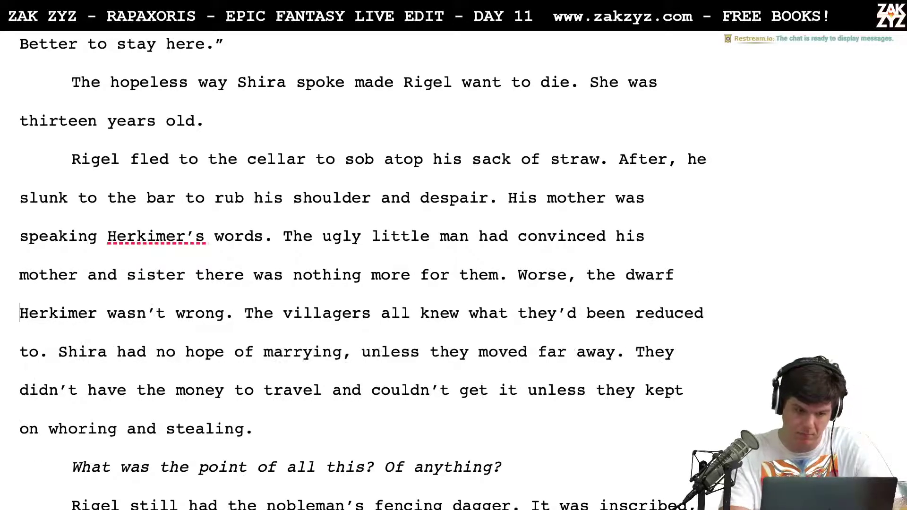
key(shift+Right)
key(shift+Right)
key(shift+Right)
key(shift+Right)
key(shift+Right)
key(shift+Right)
key(shift+Right)
key(shift+Right)
key(shift+Right)
key(BackSpace)
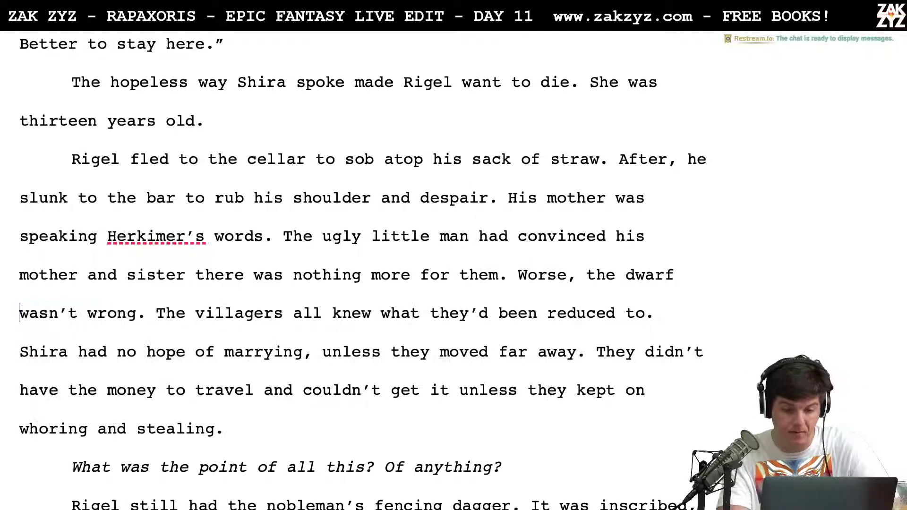
Read on from "wasn't wrong" into the sentence about the villagers
key(Right)
key(Right)
key(Right)
key(Right)
key(Right)
key(Right)
key(Right)
key(Right)
key(Right)
key(Right)
key(Right)
key(Right)
key(Right)
key(Right)
key(Right)
key(Right)
key(Right)
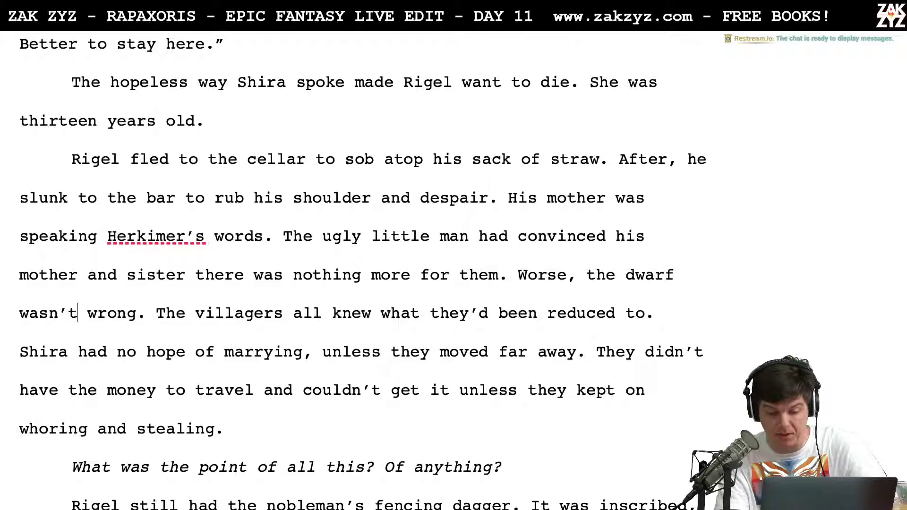
Read on through the sentences about the villagers and Shira's hope of marrying, up to "moved far away"
key(Right)
key(Right)
key(Right)
key(Down)
key(Left)
key(Down)
key(Right)
key(Right)
key(Right)
key(Right)
key(Right)
key(Right)
key(Right)
key(Right)
key(Right)
key(Right)
key(Right)
key(Right)
key(Right)
key(Right)
key(Right)
key(Right)
key(Right)
key(Right)
key(Right)
key(Right)
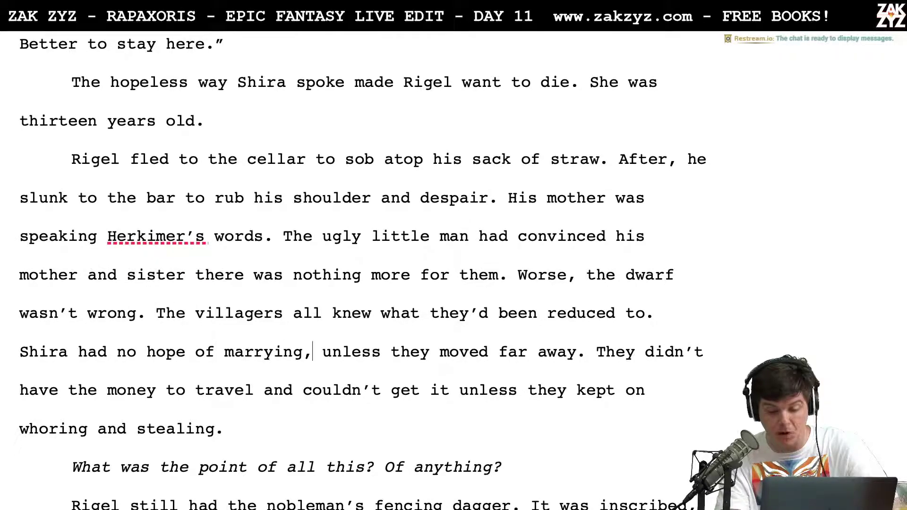
key(Right)
key(Right)
key(Right)
key(Right)
key(Right)
key(Right)
key(Right)
key(Right)
key(Right)
key(Right)
key(Right)
key(Right)
key(Right)
key(Right)
key(Right)
key(Right)
key(Right)
key(Right)
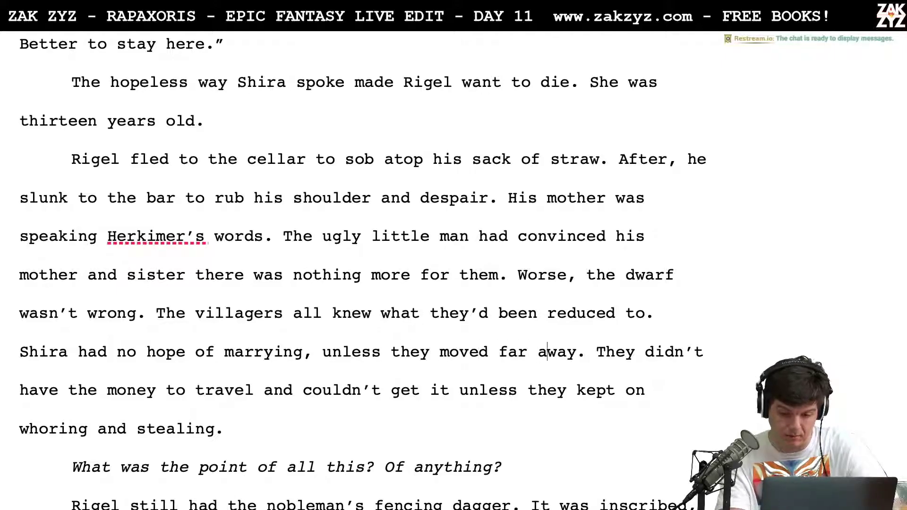
Replace "They" after "moved far away." with "There was no money for traveling,"
key(Left)
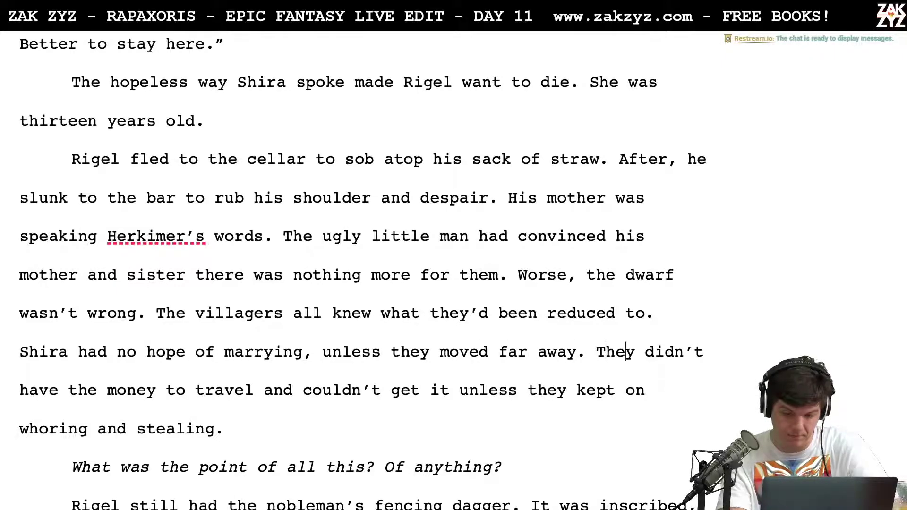
key(alt+shift+Left)
text(There was)
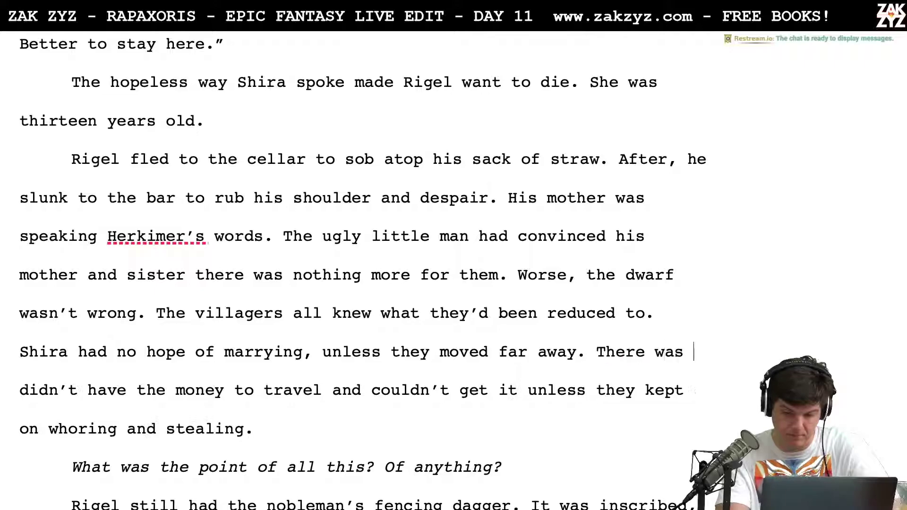
text(no money )
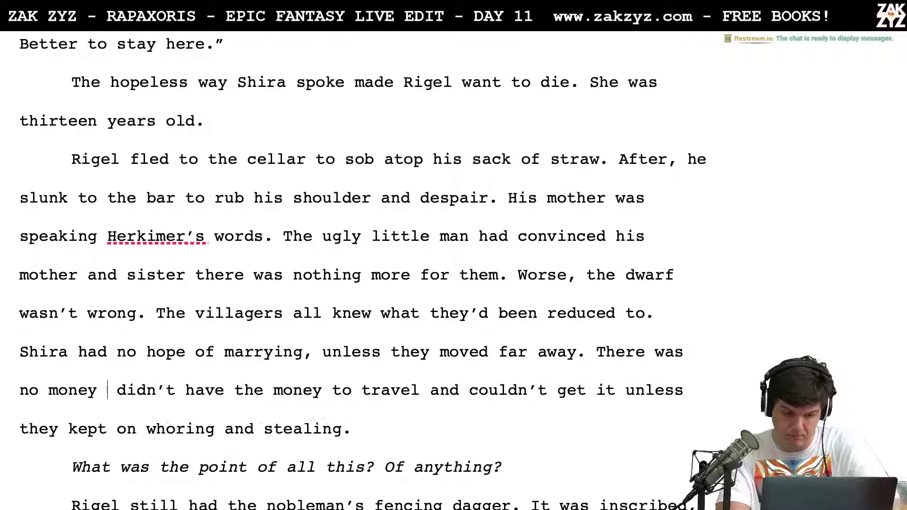
text(for trav)
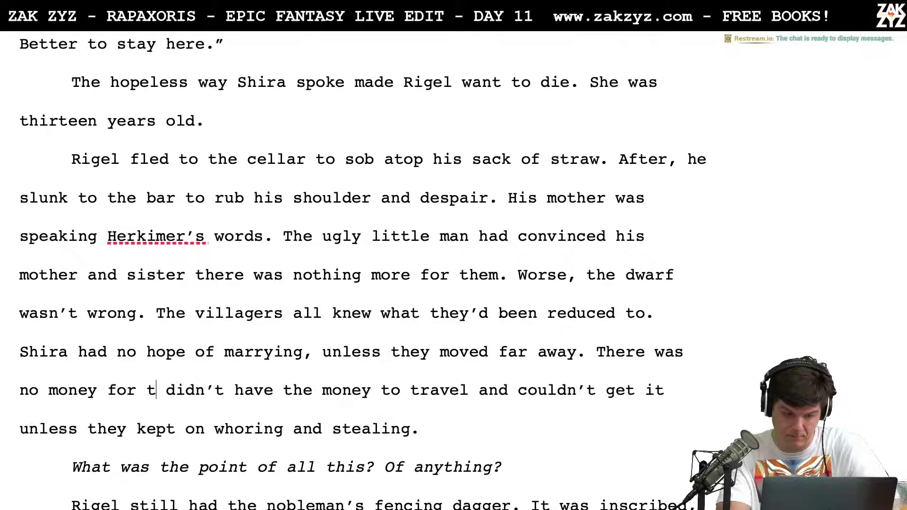
text(elling,)
Replace "didn't have the money to travel and" with "they" before "couldn't get it"
key(shift+Right)
key(shift+Right)
key(shift+Right)
key(shift+Right)
key(shift+Right)
key(shift+Right)
key(shift+Right)
key(shift+Right)
key(shift+Right)
key(shift+Right)
key(shift+Right)
key(shift+Right)
key(shift+Right)
key(shift+Right)
key(shift+Right)
key(shift+Right)
key(shift+Right)
key(shift+Right)
key(shift+Right)
key(shift+Right)
key(shift+Right)
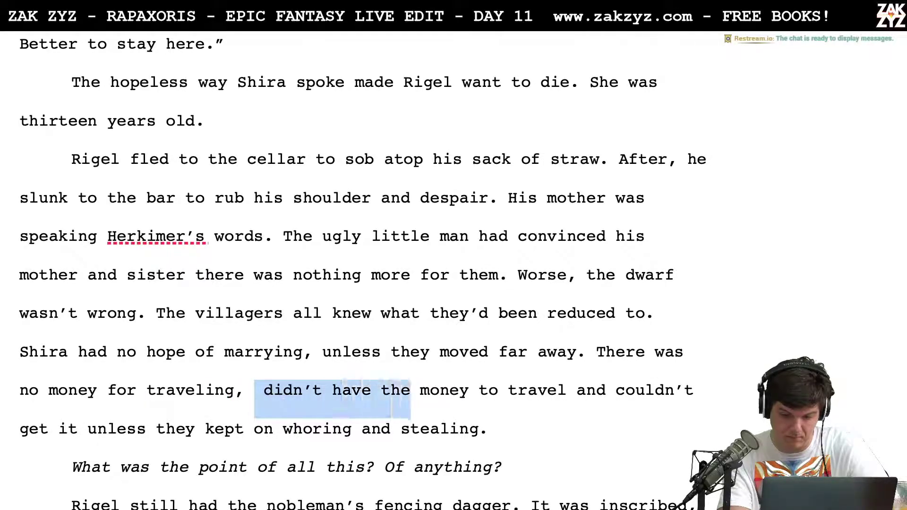
key(shift+Right)
key(shift+Right)
key(shift+Right)
key(shift+Right)
key(shift+Right)
key(shift+Right)
key(shift+Right)
key(shift+Right)
key(shift+Right)
key(shift+Right)
key(shift+Right)
key(shift+Right)
key(shift+Right)
key(shift+Right)
key(shift+Right)
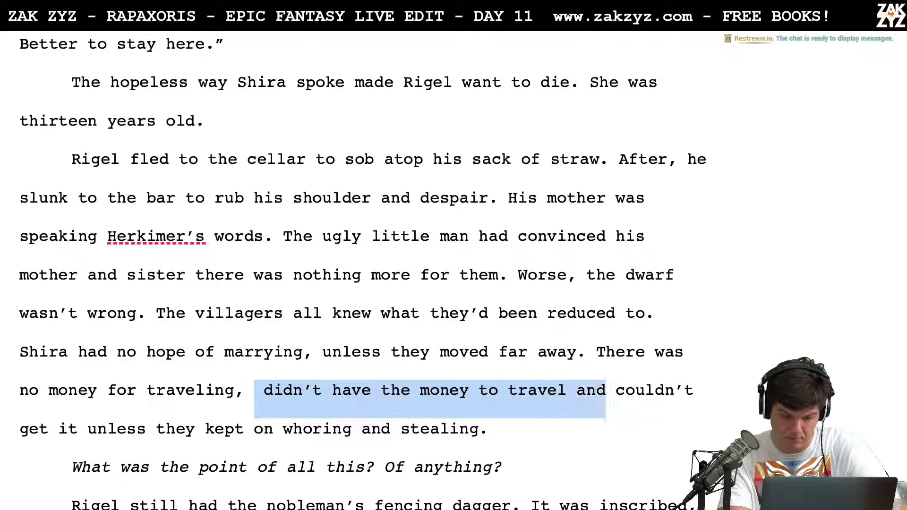
key(shift+Left)
text(they)
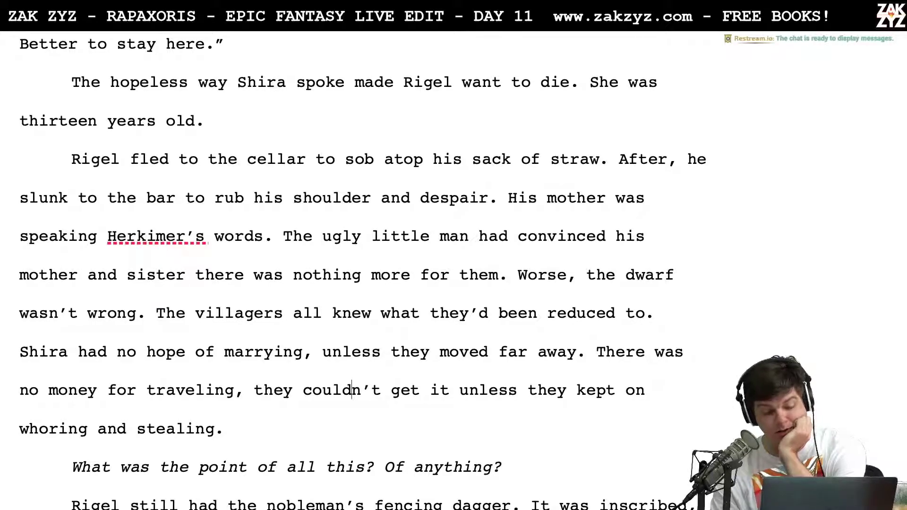
Change the comma after "traveling" to a period and insert "The only way to get it was to keep on" following it
click(236, 392)
key(Delete)
text(. The only way to get)
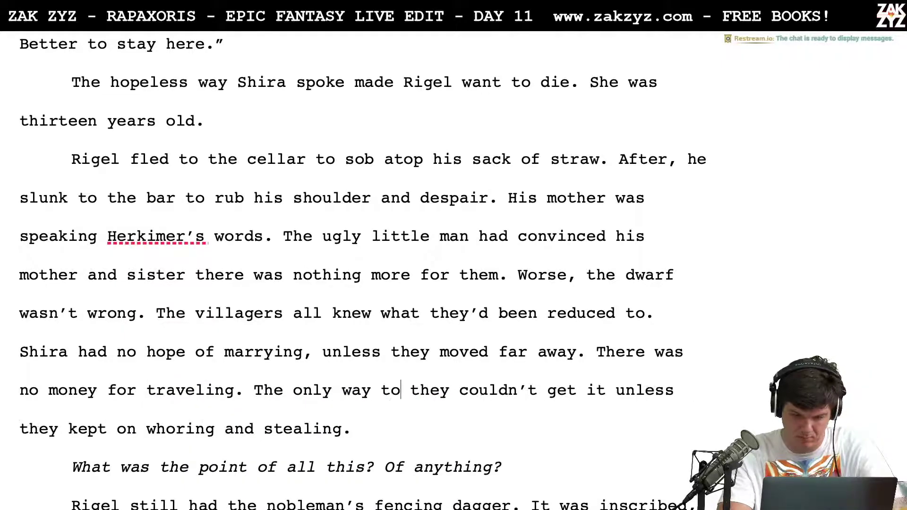
text( it was to keep o)
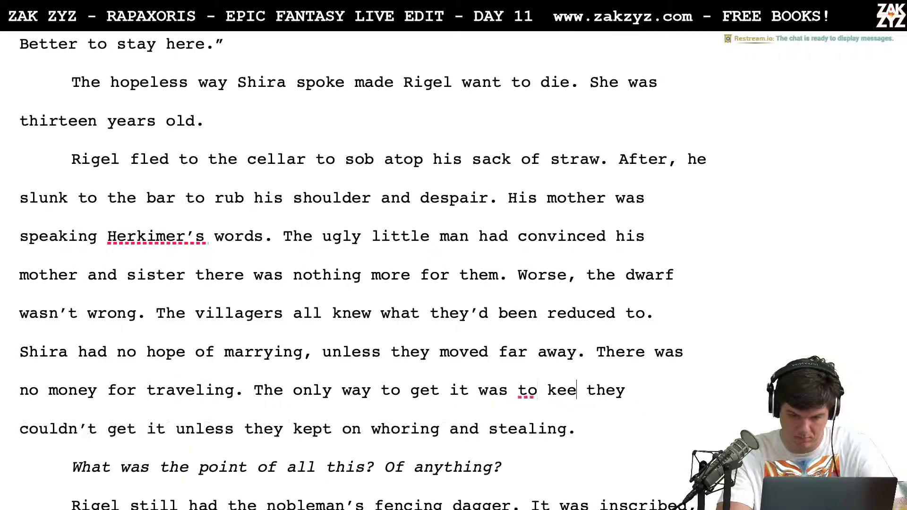
text(n)
Delete the leftover "they couldn't get it unless they kept" and the duplicate "on" before "whoring and stealing"
key(shift+Right)
key(shift+Right)
key(shift+Right)
key(shift+Right)
key(shift+Right)
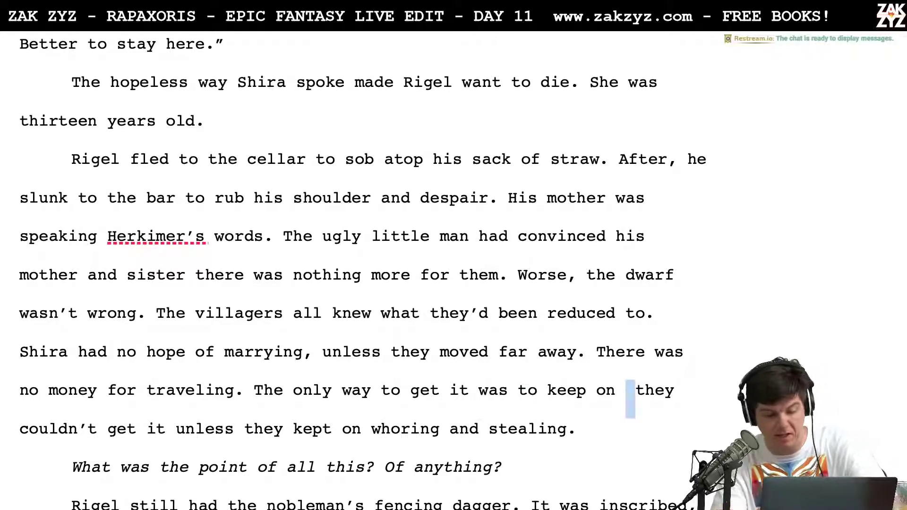
key(shift+Right)
key(shift+Right)
key(shift+Right)
key(shift+Right)
key(shift+Right)
key(shift+Right)
key(shift+Right)
key(shift+Right)
key(shift+Right)
key(shift+Right)
key(shift+Right)
key(shift+Right)
key(shift+Right)
key(shift+Right)
key(shift+Right)
key(shift+Right)
key(shift+Right)
key(shift+Right)
key(shift+Right)
key(shift+Right)
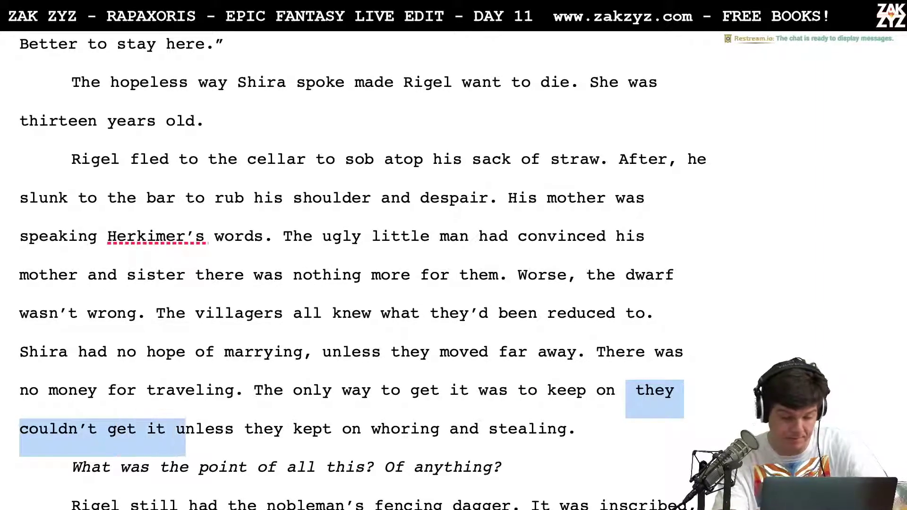
key(shift+Right)
key(shift+Right)
key(shift+Right)
key(shift+Right)
key(shift+Right)
key(shift+Right)
key(shift+Right)
key(shift+Right)
key(shift+Right)
key(shift+Right)
key(shift+Right)
key(shift+Right)
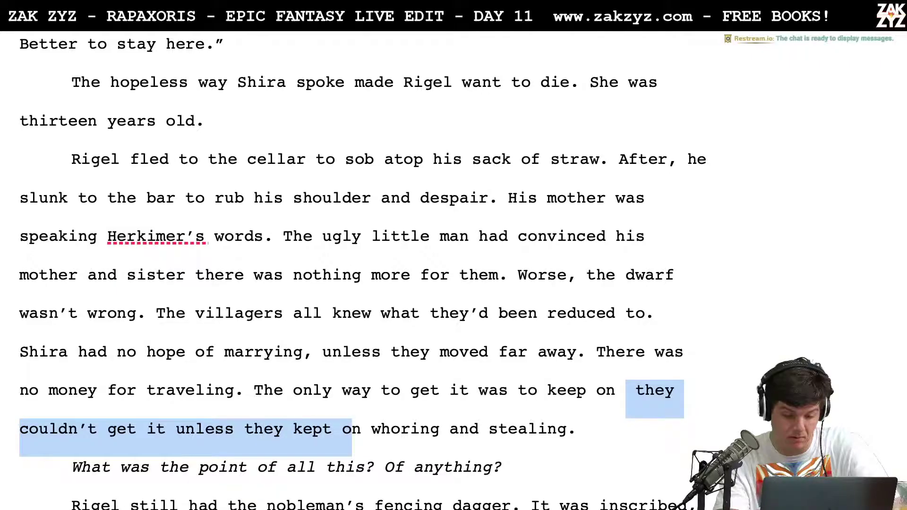
key(shift+Down)
key(shift+Up)
key(shift+Left)
key(shift+Left)
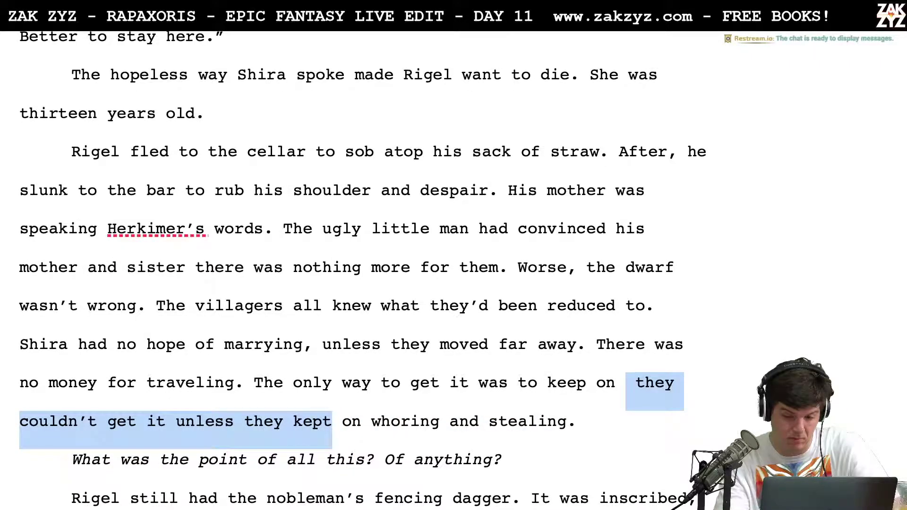
key(BackSpace)
key(BackSpace)
key(BackSpace)
key(BackSpace)
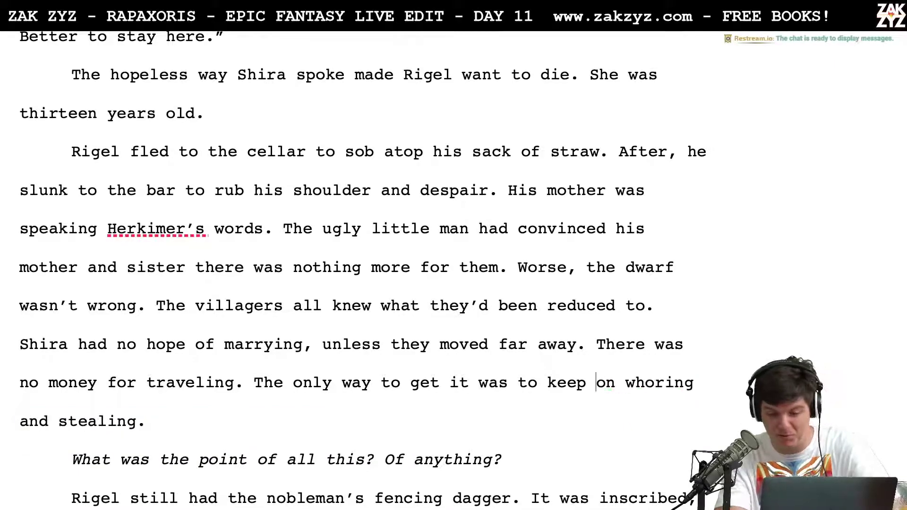
Shorten the italic question to "What was the point?" by deleting "of all this? Of anything?"
key(Down)
key(Home)
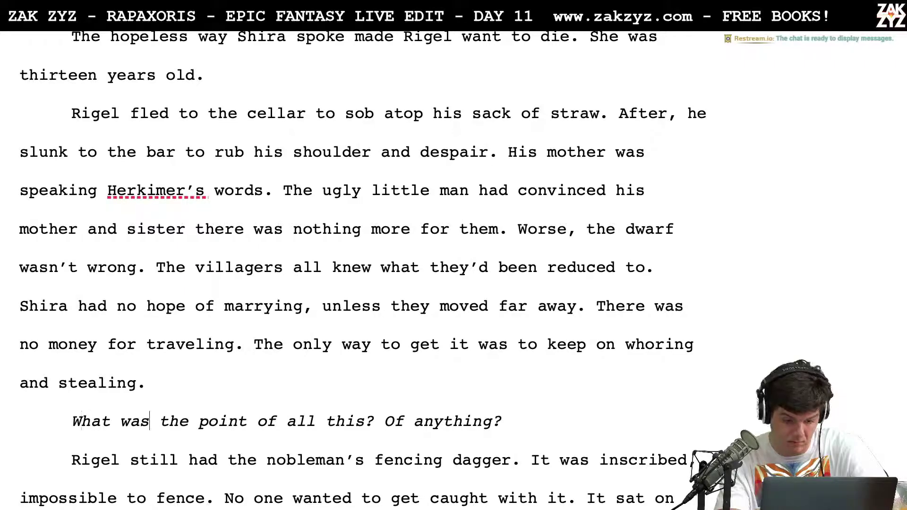
text(?)
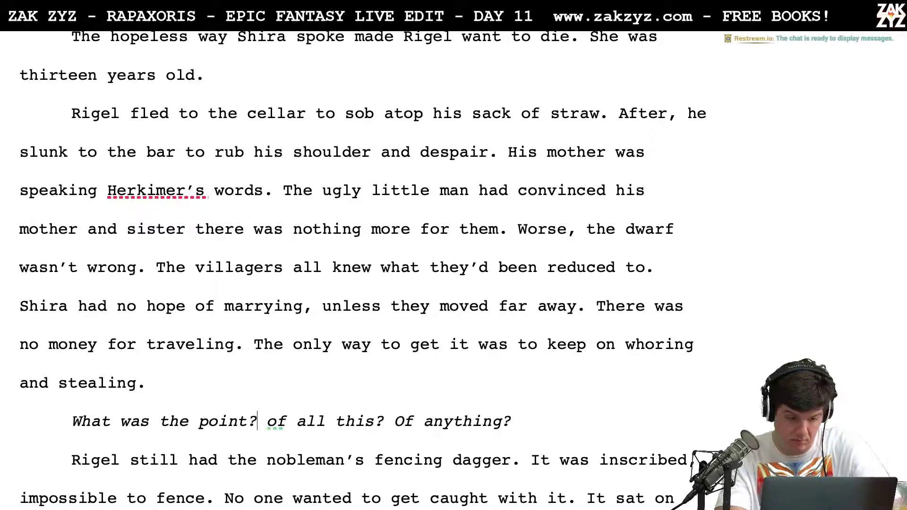
key(shift+Right)
key(shift+Right)
key(shift+Right)
key(shift+Right)
key(shift+Right)
key(shift+Right)
key(shift+Right)
key(shift+Right)
key(shift+Right)
key(shift+Right)
key(shift+Right)
key(shift+Right)
key(shift+Right)
key(shift+Right)
key(shift+Right)
key(shift+Right)
key(shift+Right)
key(shift+Right)
key(shift+Right)
key(shift+Right)
key(shift+Right)
key(shift+Right)
key(shift+Right)
key(shift+Right)
key(shift+Right)
key(shift+Right)
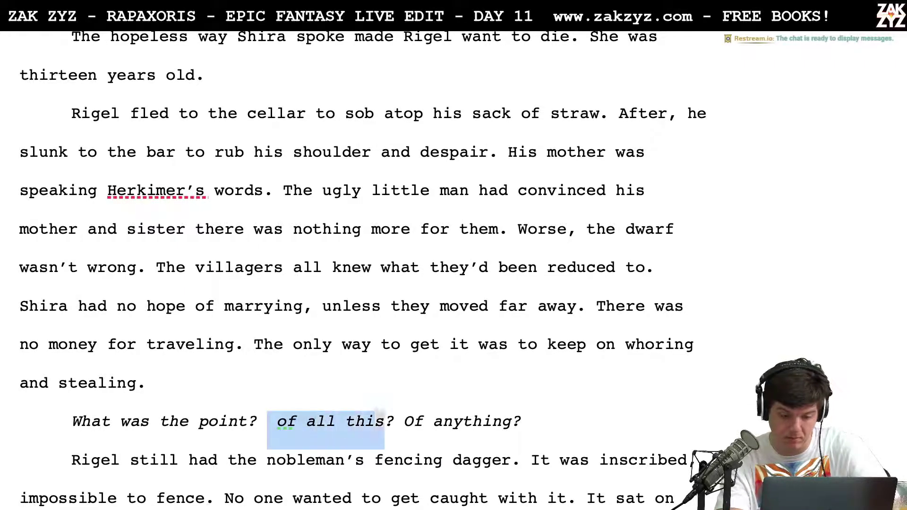
key(shift+Left)
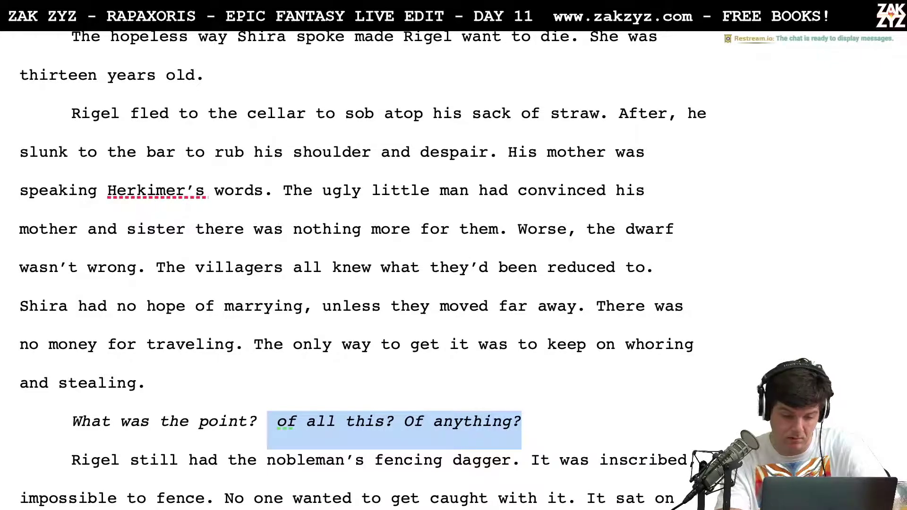
key(BackSpace)
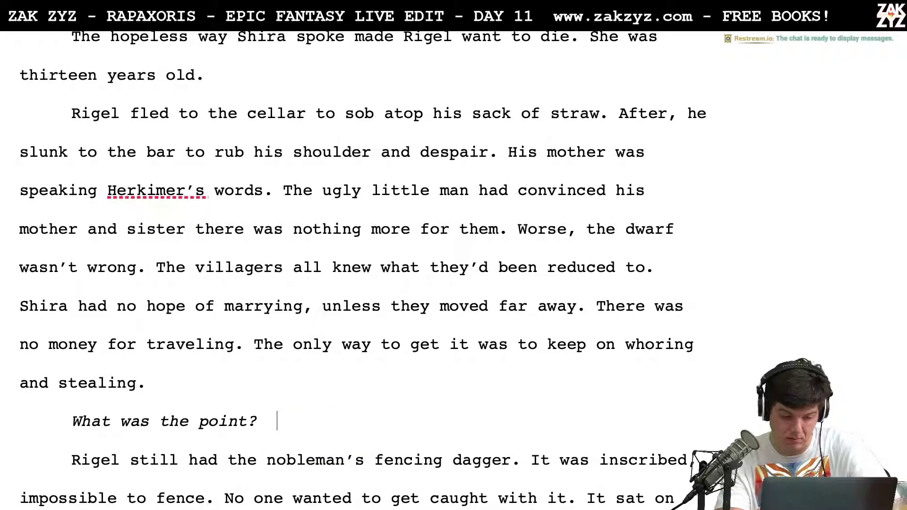
Insert "There was only one, the Noble" before "Rigel still had" and add a new paragraph above that line
scroll(359, 264, down, 1)
click(69, 460)
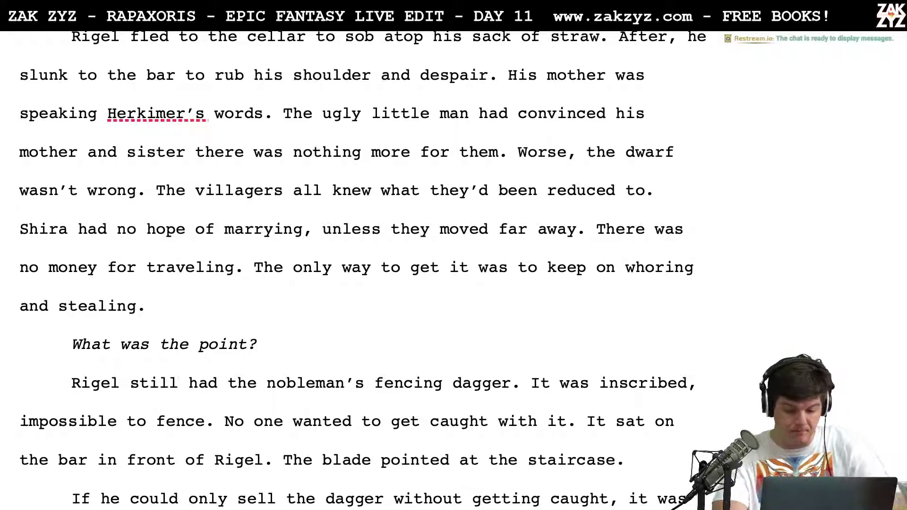
text(There was only one.)
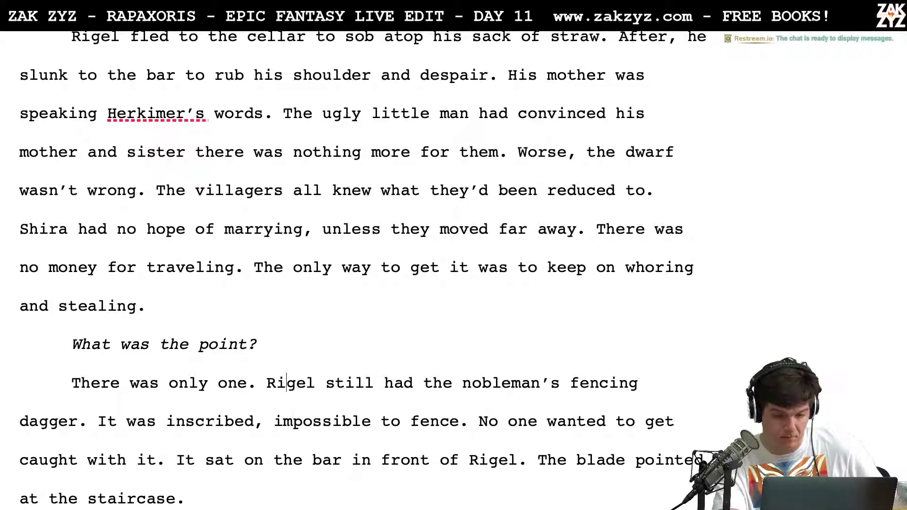
key(BackSpace)
text(, )
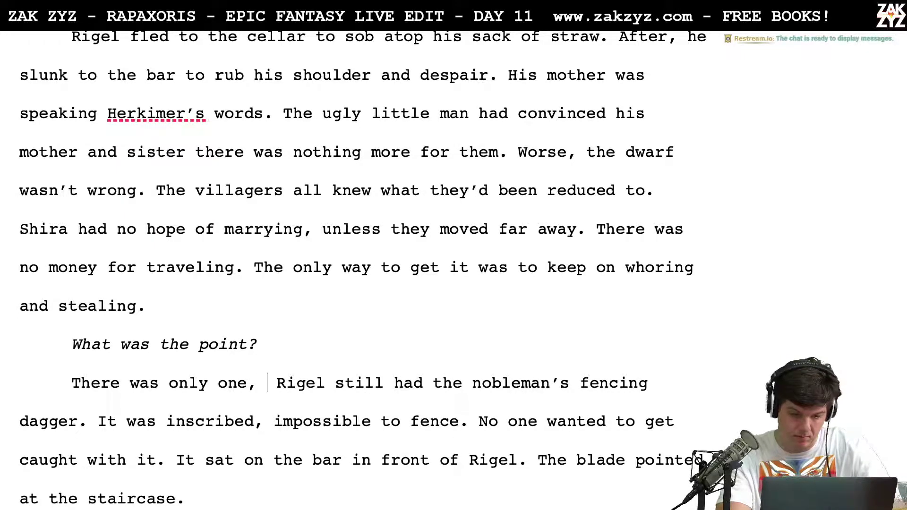
text(the Noble)
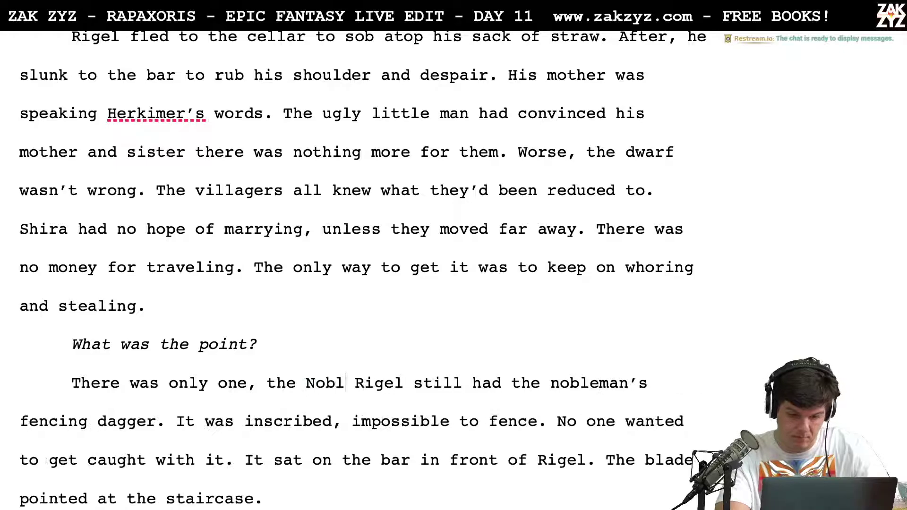
key(Return)
text(Rog)
key(BackSpace)
key(BackSpace)
text(igle)
key(BackSpace)
key(BackSpace)
text(el )
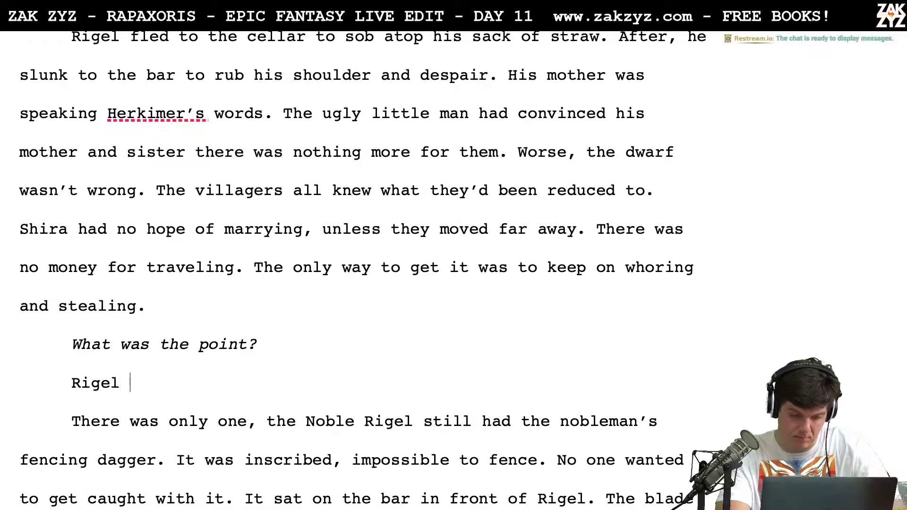
text(had ju)
key(BackSpace)
key(BackSpace)
key(BackSpace)
key(BackSpace)
key(BackSpace)
key(BackSpace)
key(BackSpace)
key(BackSpace)
key(BackSpace)
key(BackSpace)
key(BackSpace)
key(BackSpace)
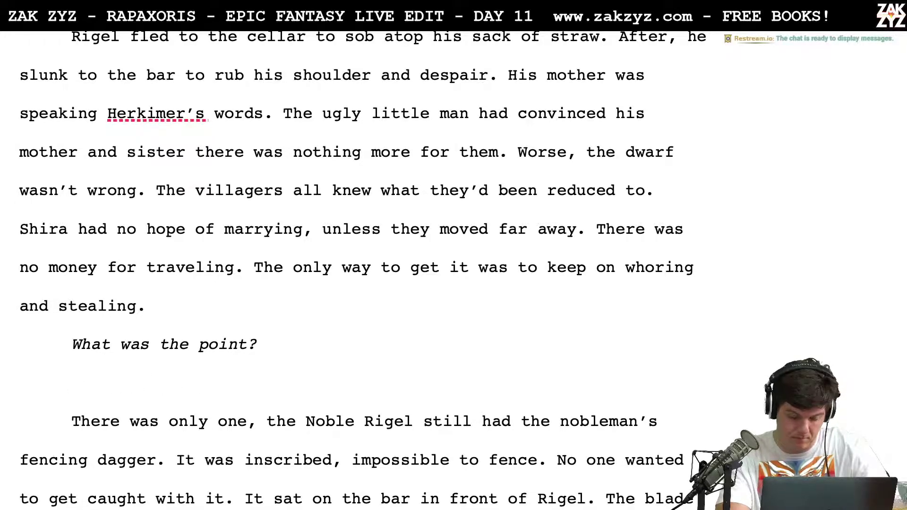
text(There was )
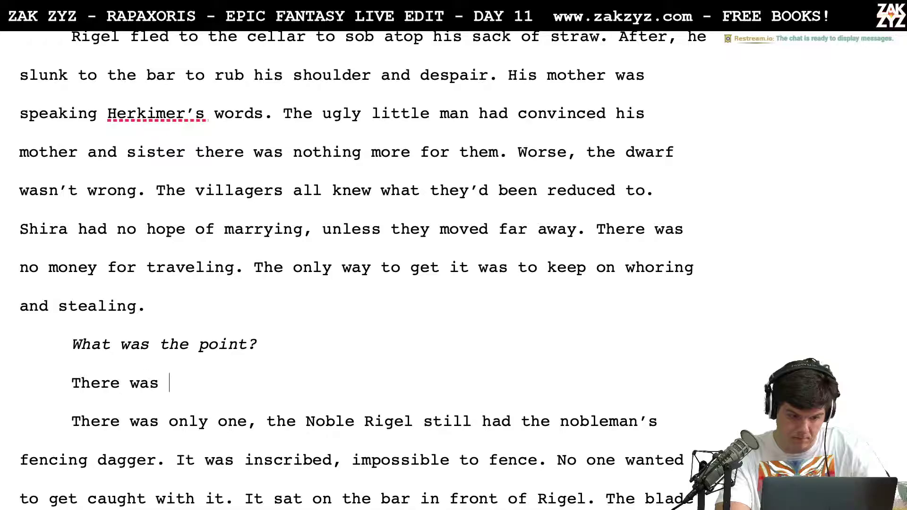
text(only the dagger.)
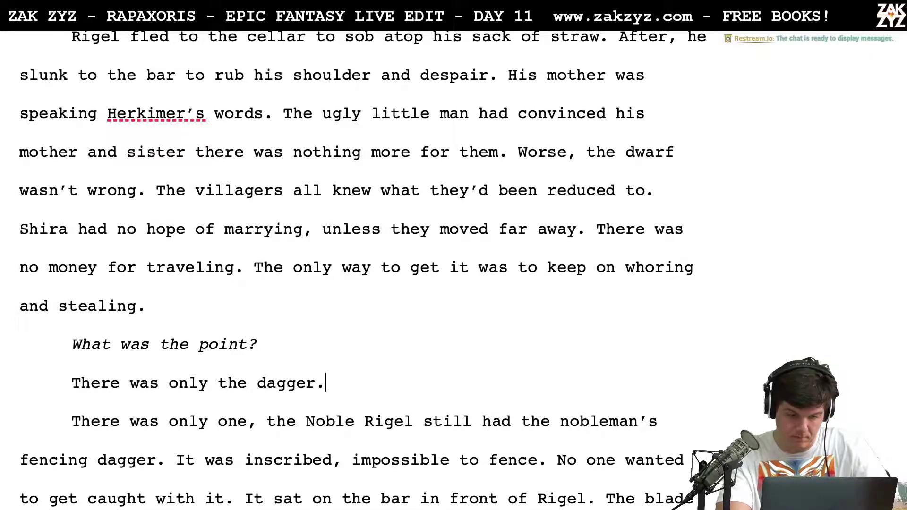
key(BackSpace)
key(BackSpace)
key(BackSpace)
key(BackSpace)
key(BackSpace)
key(BackSpace)
key(BackSpace)
key(BackSpace)
key(BackSpace)
key(BackSpace)
key(BackSpace)
key(BackSpace)
key(BackSpace)
key(BackSpace)
key(BackSpace)
key(BackSpace)
key(BackSpace)
key(BackSpace)
key(BackSpace)
key(BackSpace)
key(BackSpace)
Begin the new paragraph with "The only point Rigel could see" and extend the italic question to "What was the point of all this?"
text(onyl)
key(BackSpace)
key(BackSpace)
text(ly p)
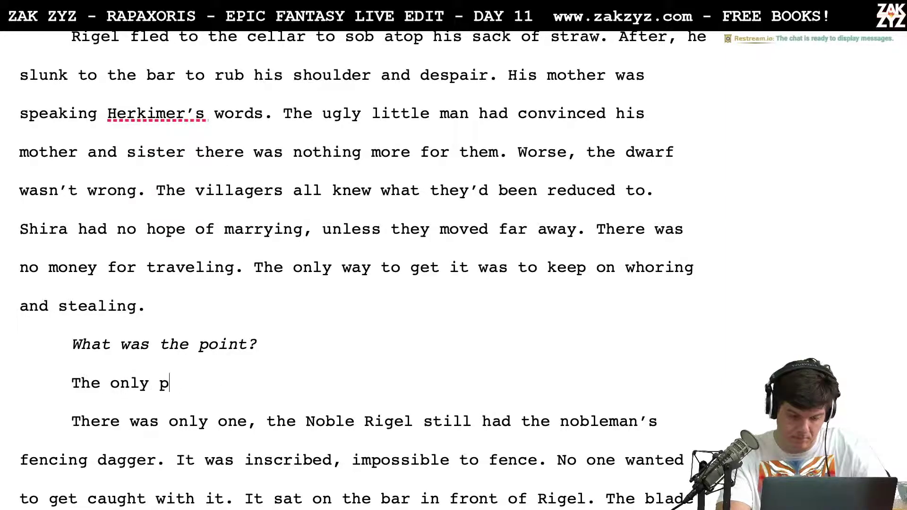
text(oint Rigel could see)
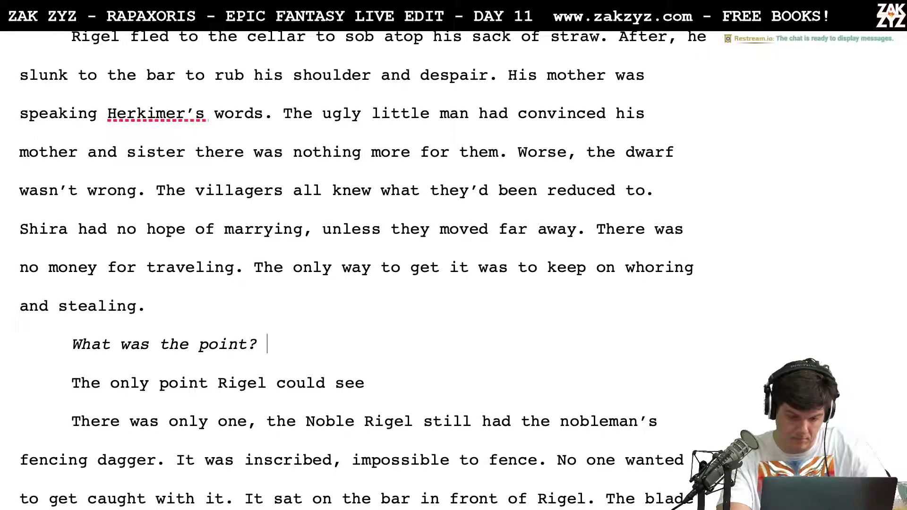
text( of all this)
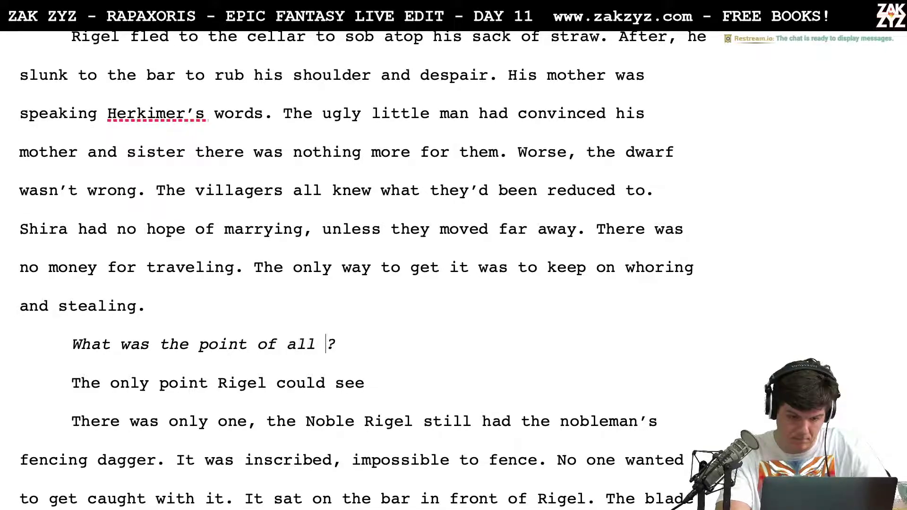
key(End)
Complete the sentence after "The only point Rigel could see" with "was the end of his dagger."
click(364, 383)
text(was th)
key(BackSpace)
key(BackSpace)
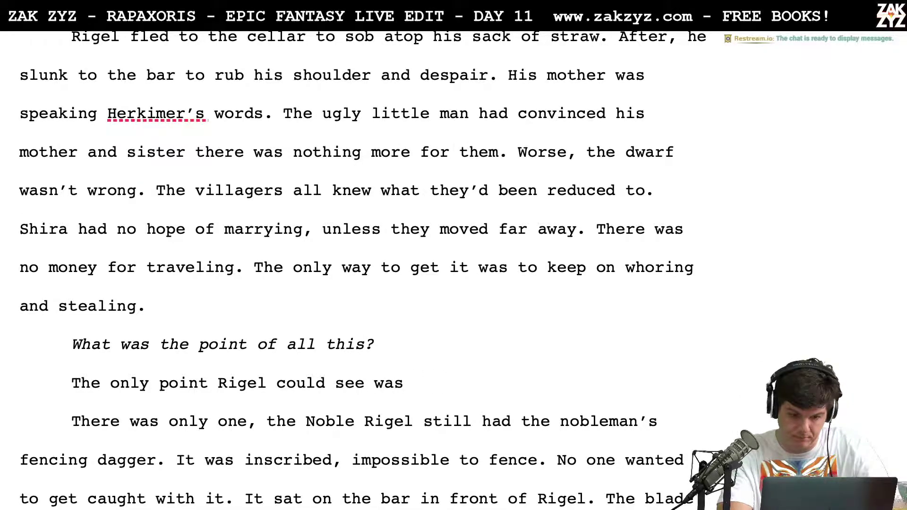
text(the end of)
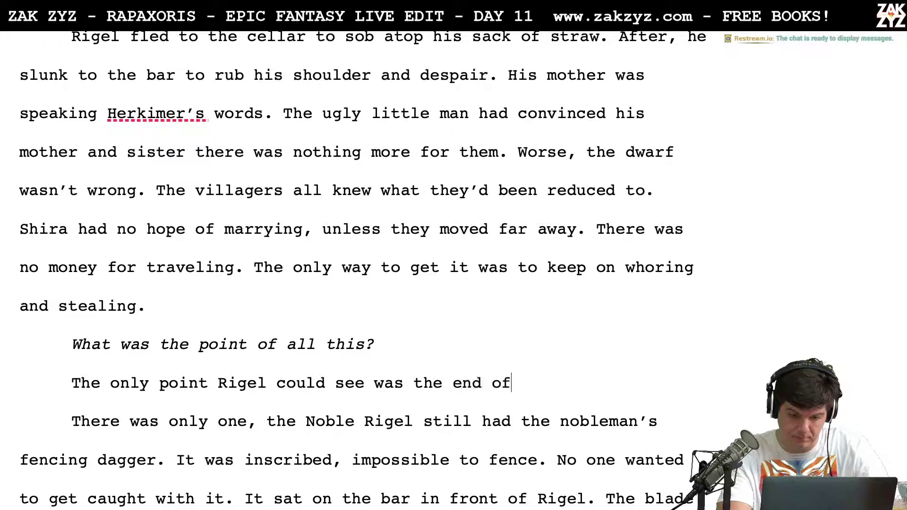
text( his dagger. No one hd)
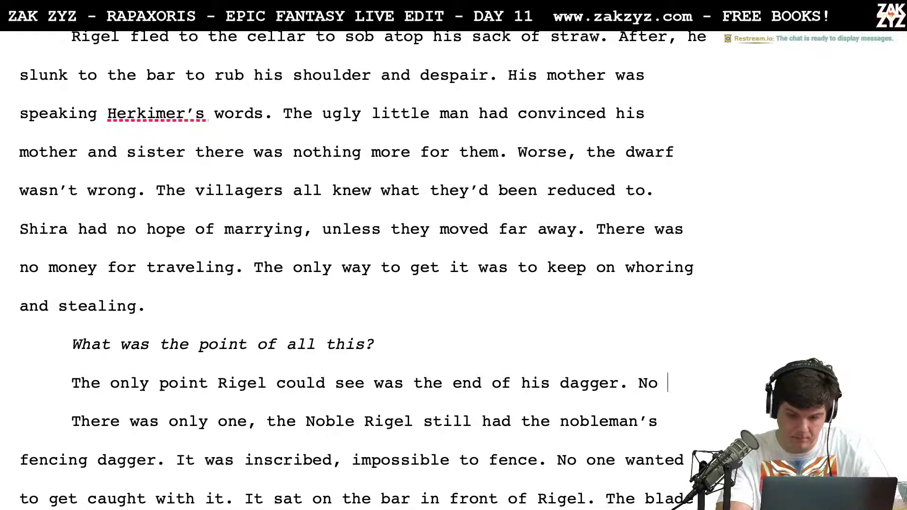
key(BackSpace)
key(BackSpace)
key(BackSpace)
key(BackSpace)
key(BackSpace)
key(BackSpace)
key(BackSpace)
key(BackSpace)
key(BackSpace)
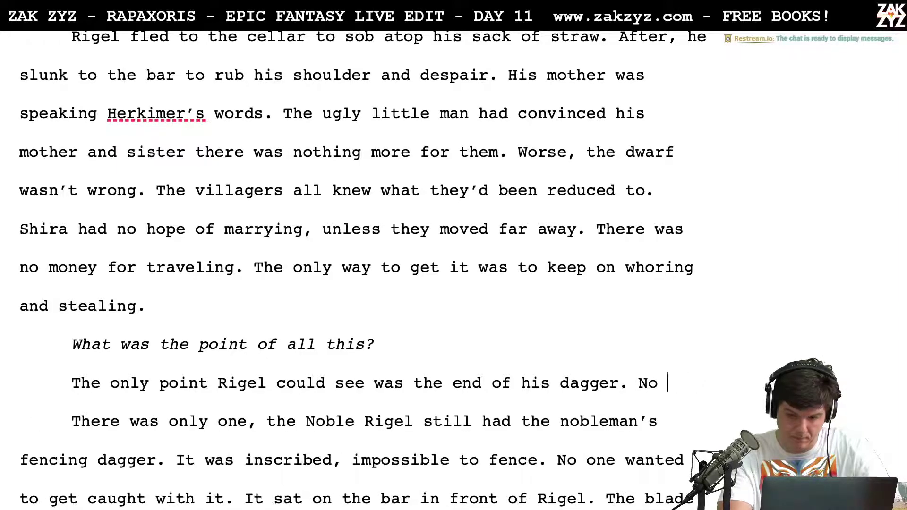
text(The other )
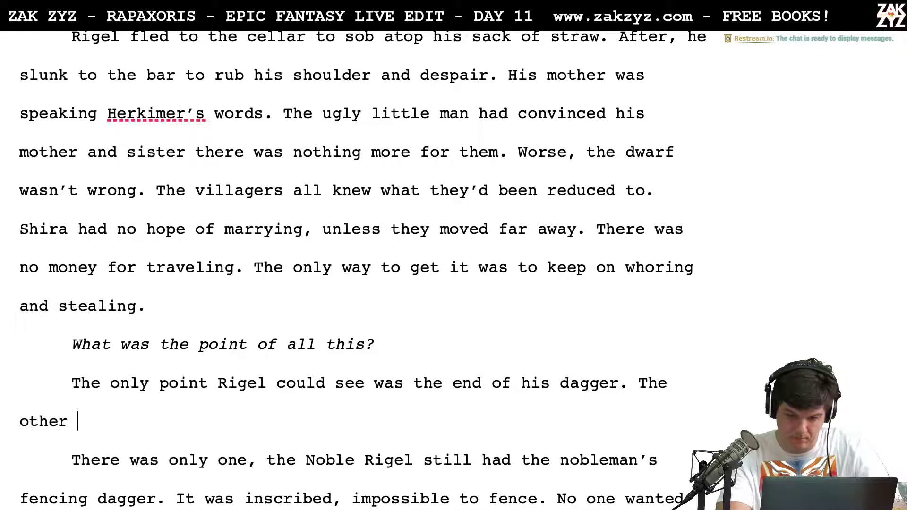
text(men hadn't tak)
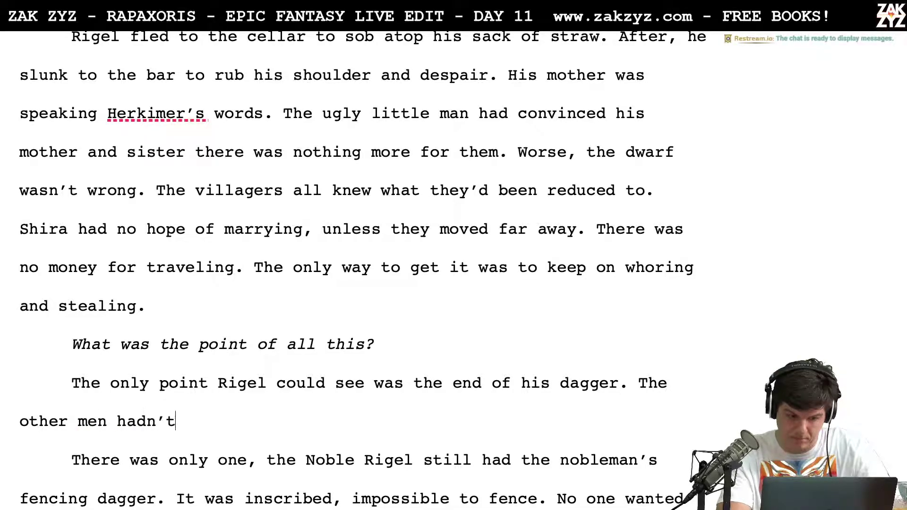
key(BackSpace)
key(BackSpace)
key(BackSpace)
key(BackSpace)
key(BackSpace)
key(BackSpace)
key(BackSpace)
key(BackSpace)
key(BackSpace)
key(BackSpace)
key(BackSpace)
key(BackSpace)
key(BackSpace)
key(BackSpace)
key(BackSpace)
key(BackSpace)
key(BackSpace)
key(BackSpace)
key(BackSpace)
key(BackSpace)
key(BackSpace)
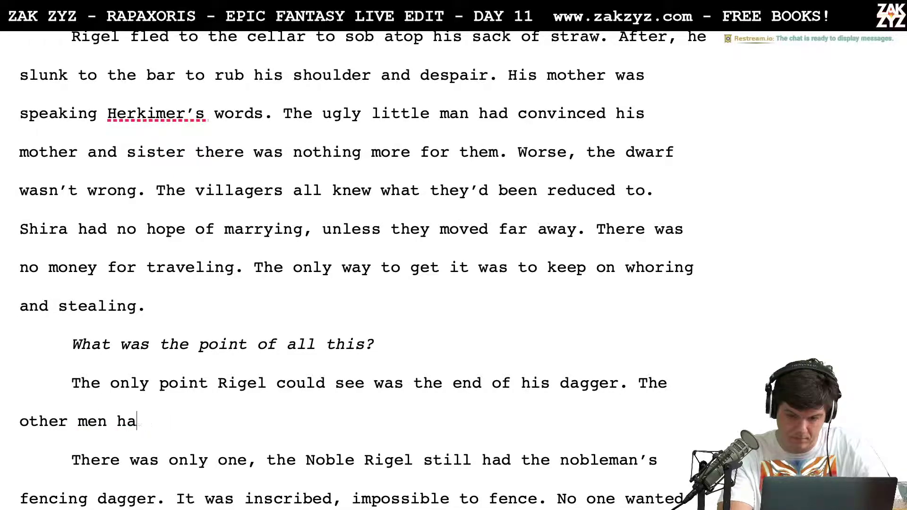
key(BackSpace)
key(BackSpace)
text(The fenc)
text(ing dagger was)
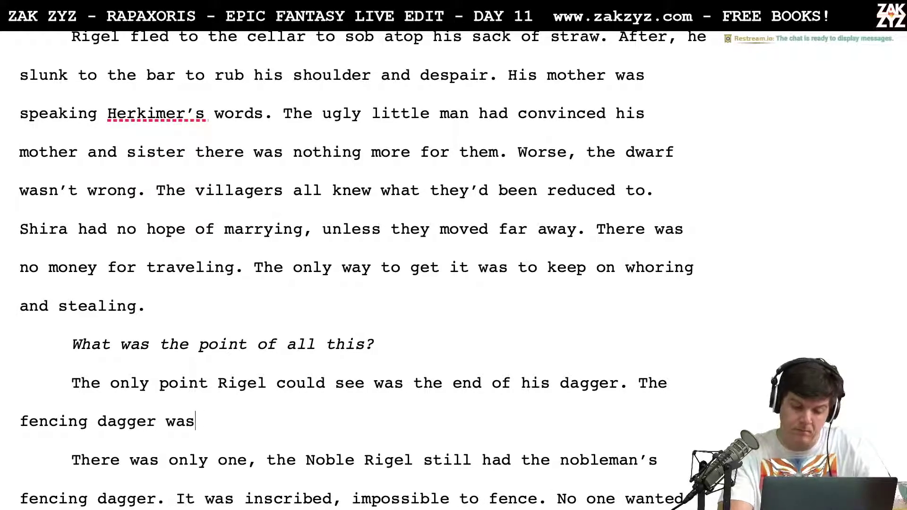
key(BackSpace)
key(BackSpace)
key(BackSpace)
key(BackSpace)
key(BackSpace)
key(BackSpace)
key(BackSpace)
key(BackSpace)
key(BackSpace)
key(BackSpace)
key(BackSpace)
key(BackSpace)
key(BackSpace)
key(BackSpace)
key(BackSpace)
key(BackSpace)
key(BackSpace)
key(BackSpace)
key(BackSpace)
key(BackSpace)
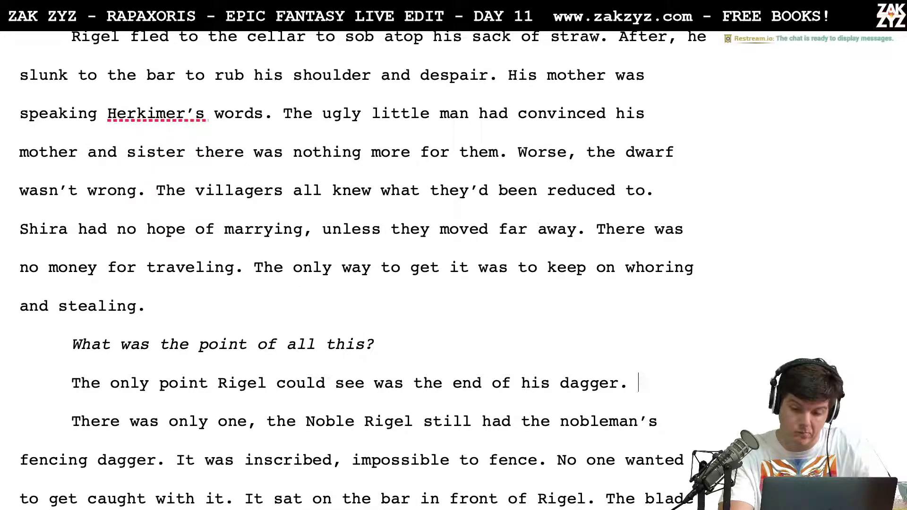
Add "The nobleman's blade was inscribed, impossible to fence." after the sentence ending in "his dagger."
text(The )
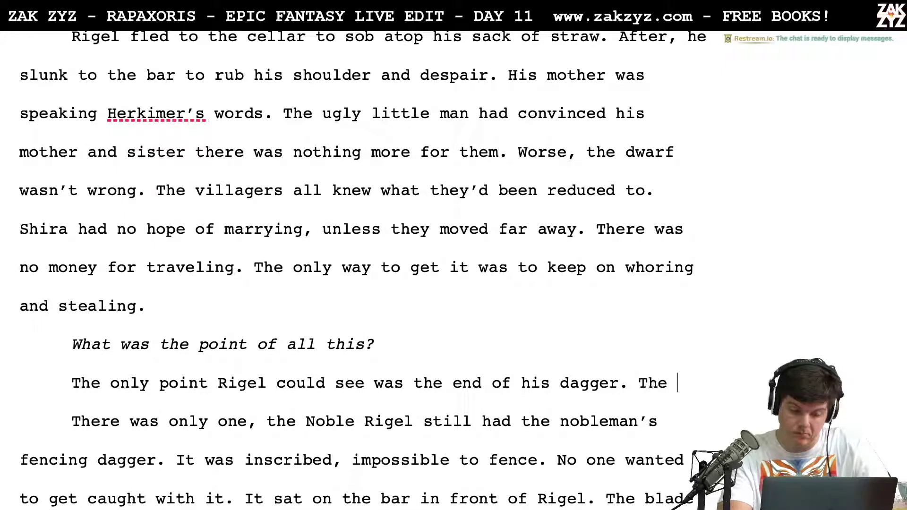
text(nobleman's b)
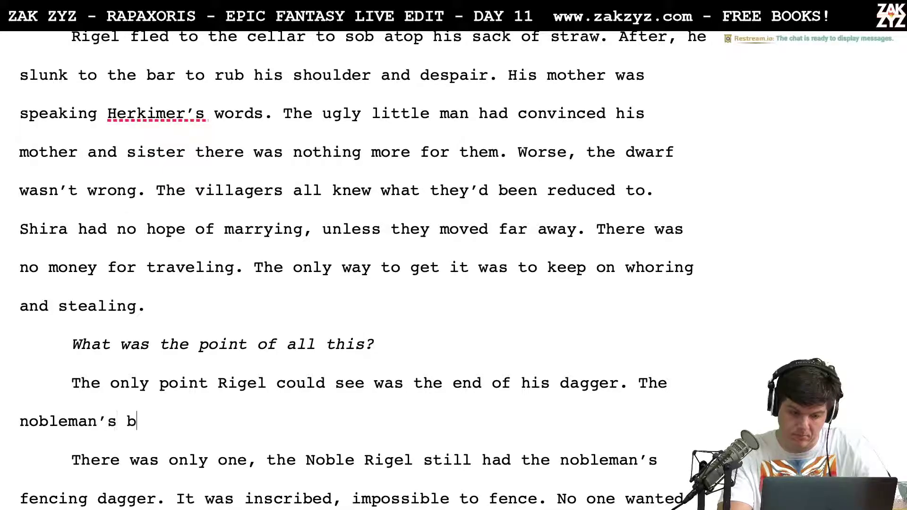
text(lade was insc)
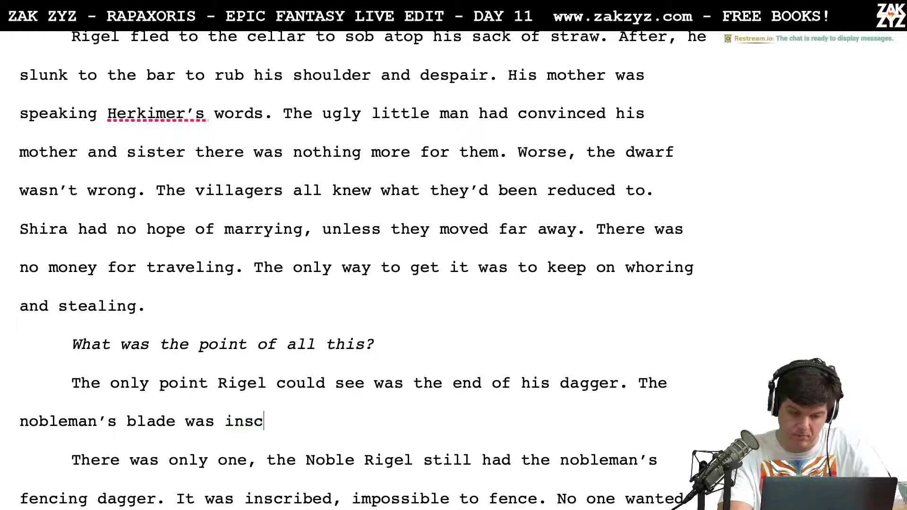
text(ribed, impossible to fence.)
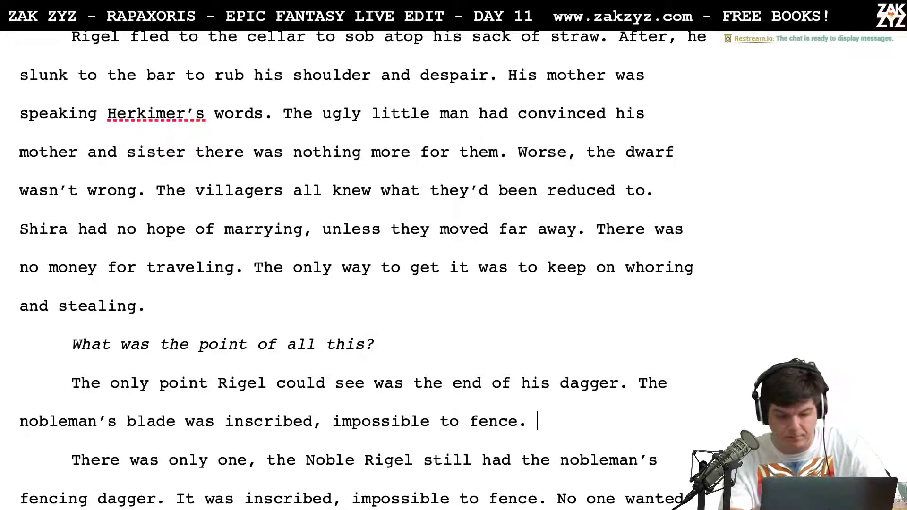
click(531, 383)
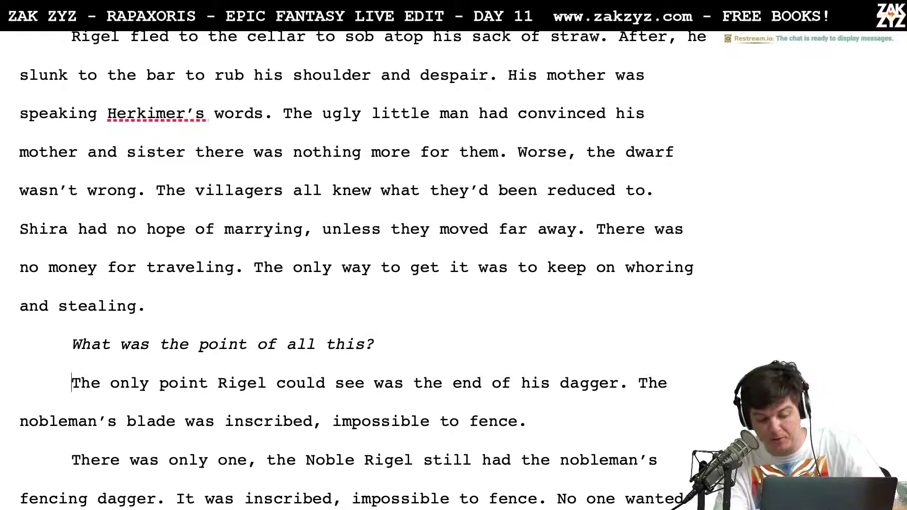
key(Down)
key(Down)
key(Down)
key(Down)
key(Up)
key(Up)
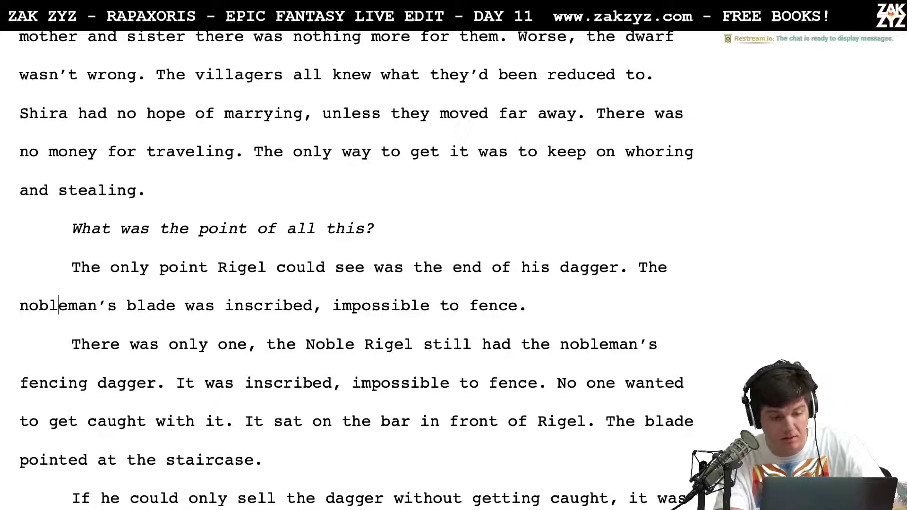
key(Left)
key(Down)
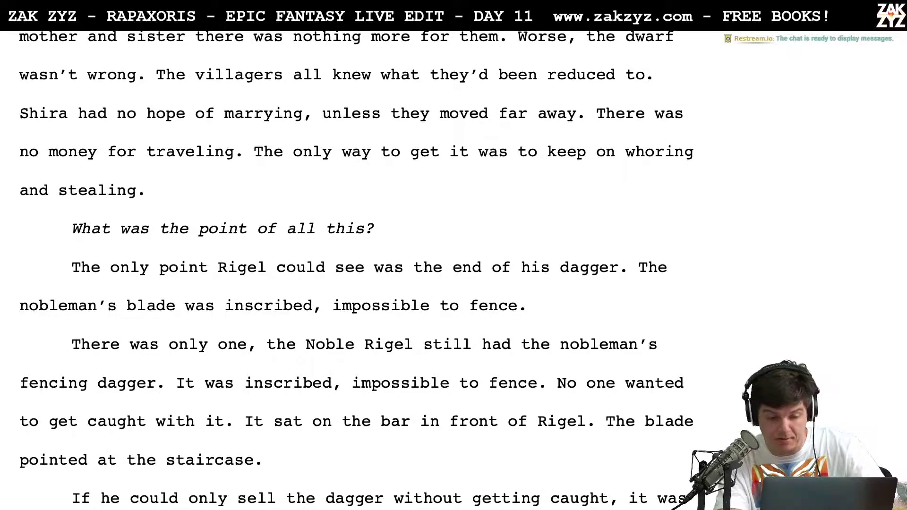
key(shift+Down)
key(shift+Down)
key(shift+Down)
key(shift+Left)
key(shift+Left)
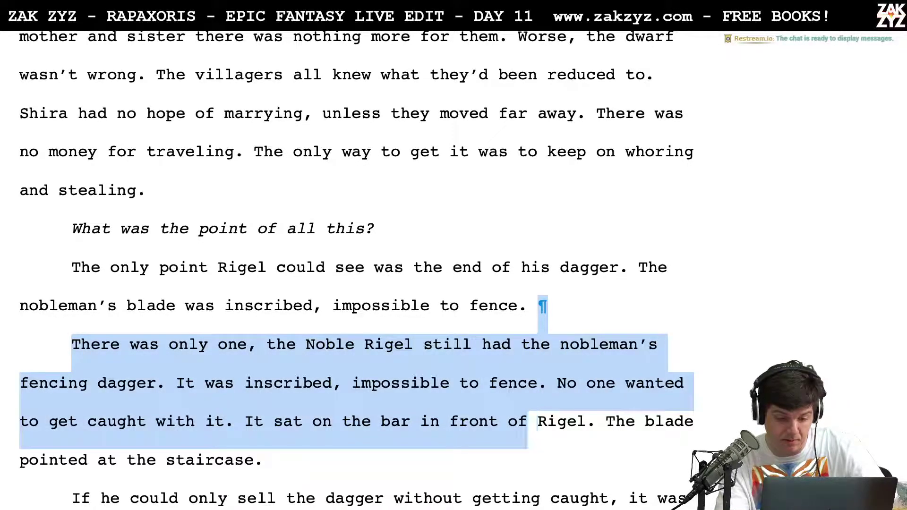
key(shift+Left)
key(shift+Left)
key(shift+Left)
key(shift+Left)
key(shift+Left)
key(shift+Left)
key(shift+Left)
key(shift+Left)
key(shift+Left)
key(shift+Left)
key(shift+Left)
key(shift+Left)
key(shift+Left)
key(shift+Left)
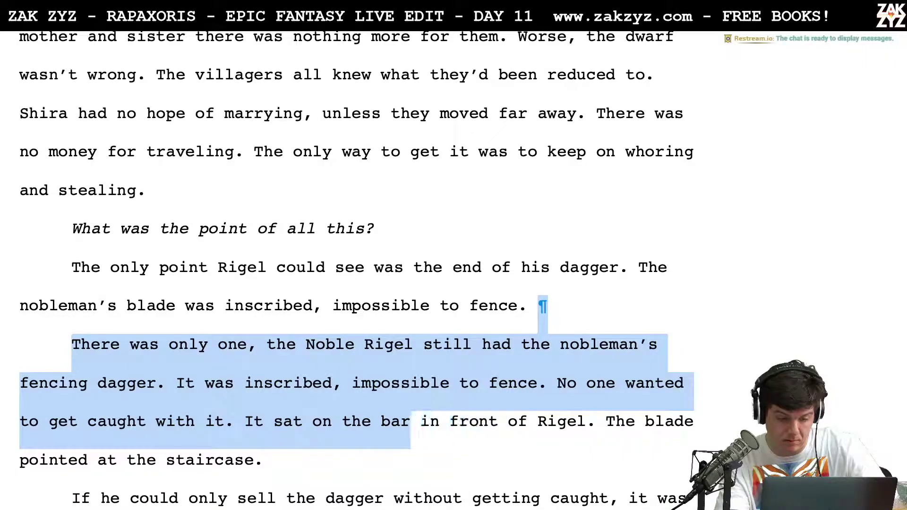
key(shift+Up)
key(shift+Right)
key(shift+Right)
key(shift+Right)
key(shift+Right)
key(shift+Right)
key(shift+Right)
key(shift+Right)
key(shift+Right)
key(shift+Right)
key(shift+Right)
key(shift+Right)
key(shift+Right)
key(shift+Right)
key(shift+Right)
key(shift+Right)
key(shift+Right)
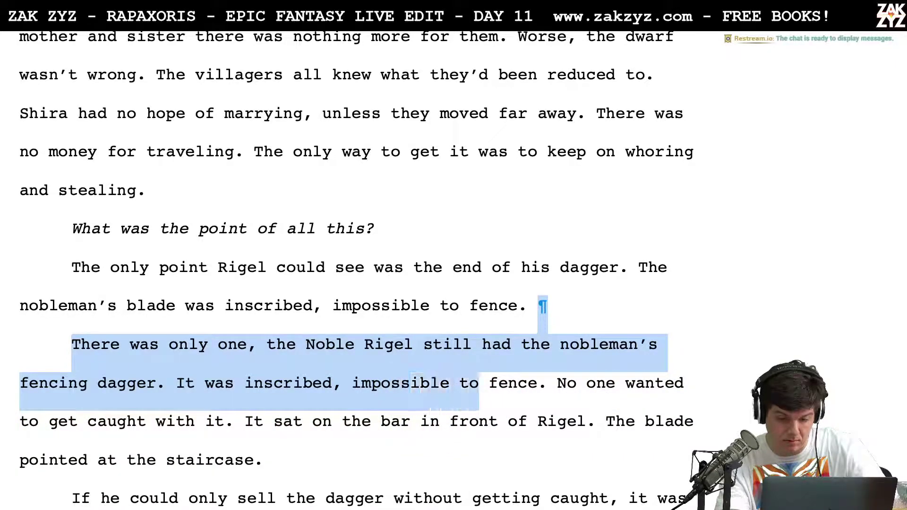
Add "Getting caught with it was death." after "impossible to fence." and begin the following sentence with "Rigel"
key(Up)
text(Getting caught with it was)
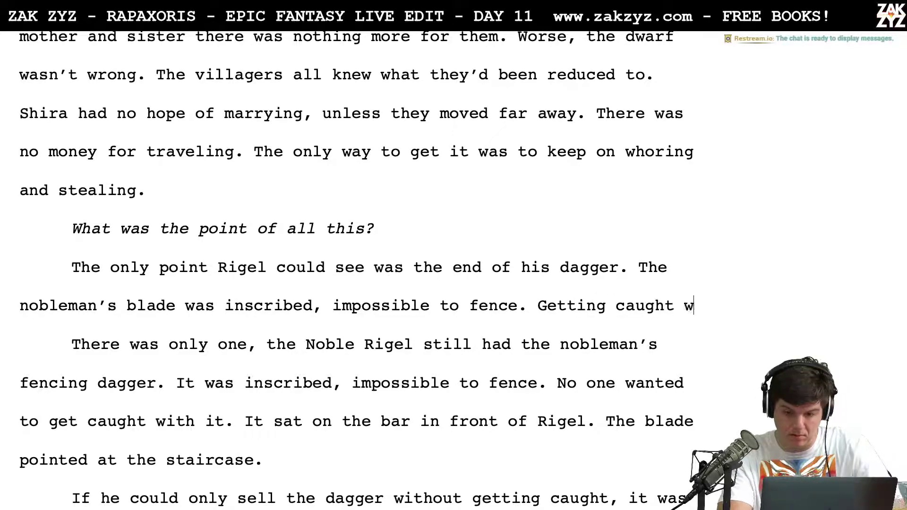
text( d)
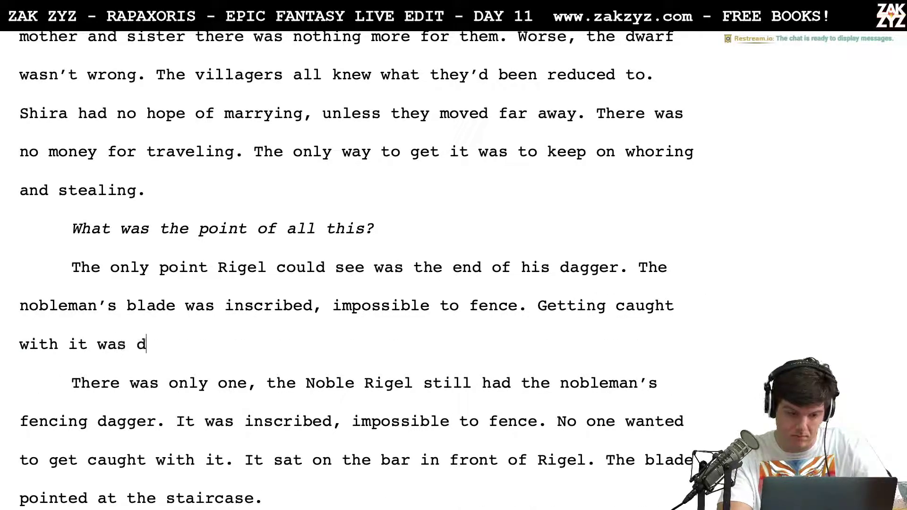
text(eath. Rigel)
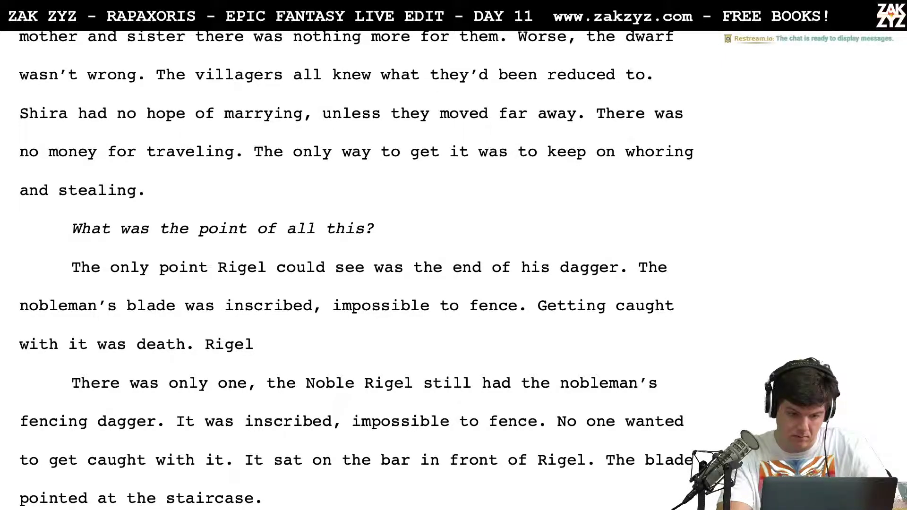
Complete the sentence begun with "Rigel" as "Rigel sat it on the bar, and spun it."
key(BackSpace)
key(BackSpace)
key(BackSpace)
text(el still had)
key(BackSpace)
key(BackSpace)
key(BackSpace)
key(BackSpace)
text(s)
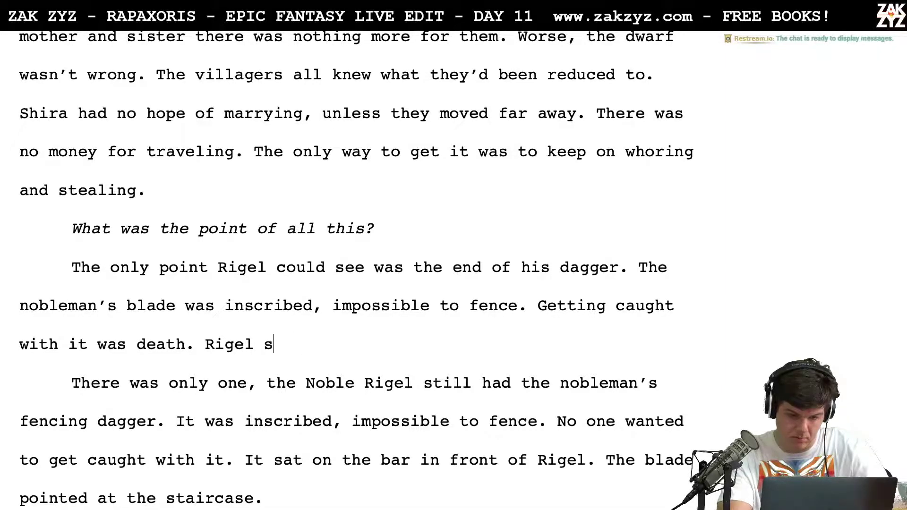
text(at it on the bar, and )
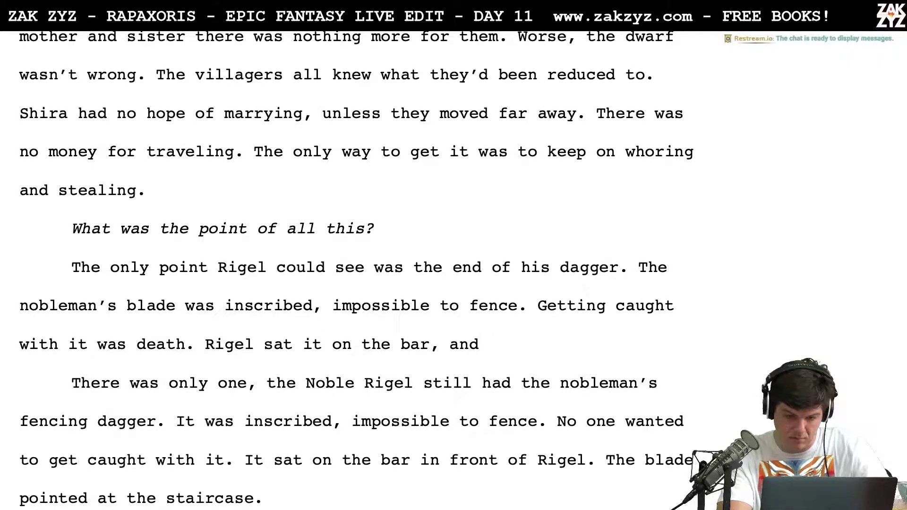
text(spun)
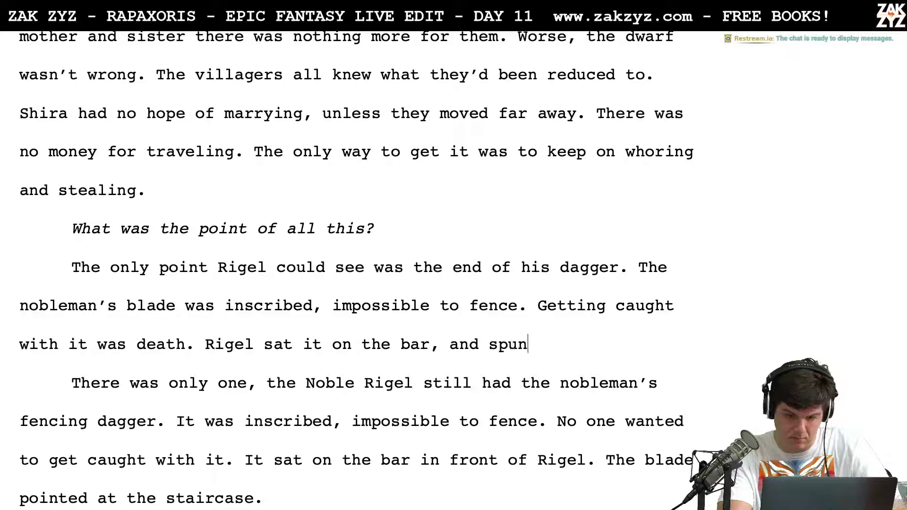
text( it. )
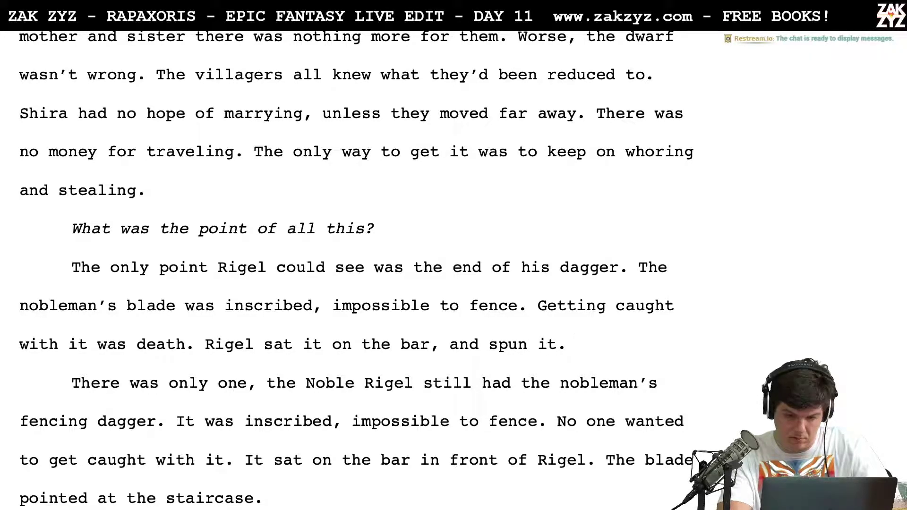
Add "The blade pointed at the staircase." to close the new dagger paragraph
text(The blade )
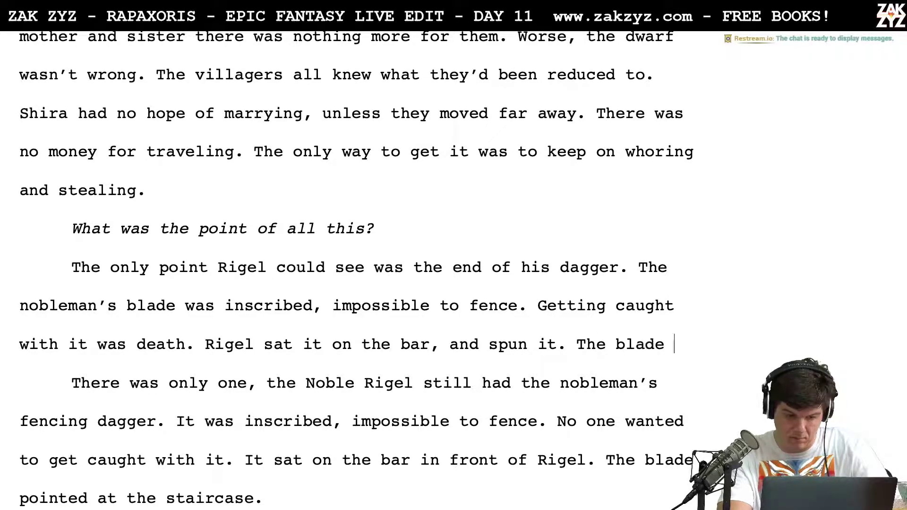
text(pointed at the s)
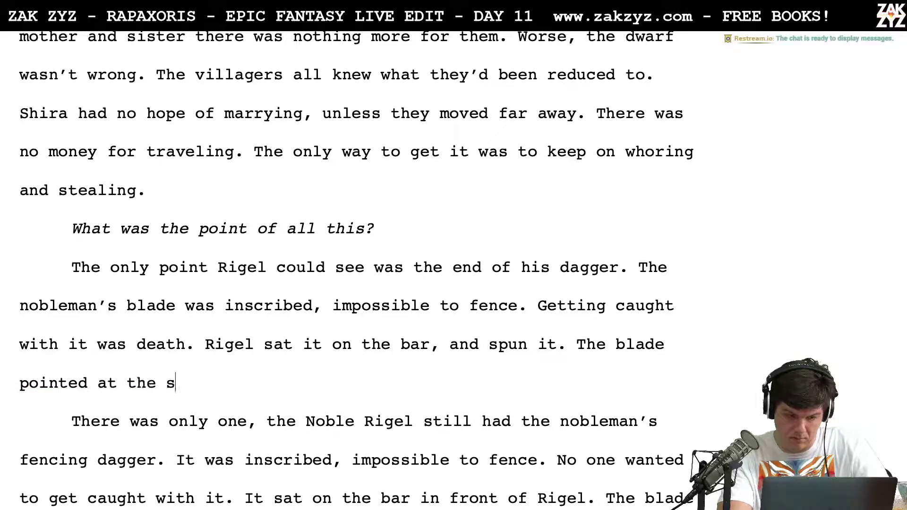
text(taircase)
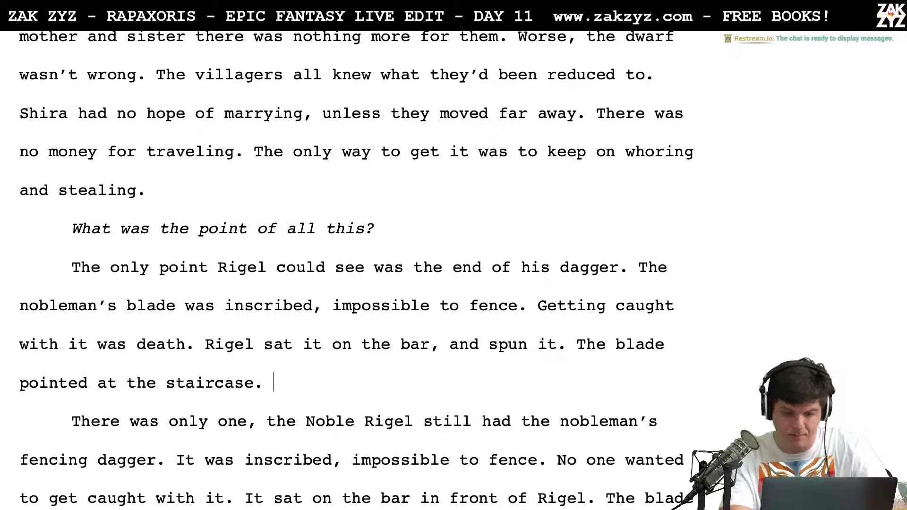
text(.)
Delete the old paragraph running from "There was only one, the Noble Rigel" to "pointed at the staircase."
key(shift+Down)
key(shift+Down)
key(shift+Down)
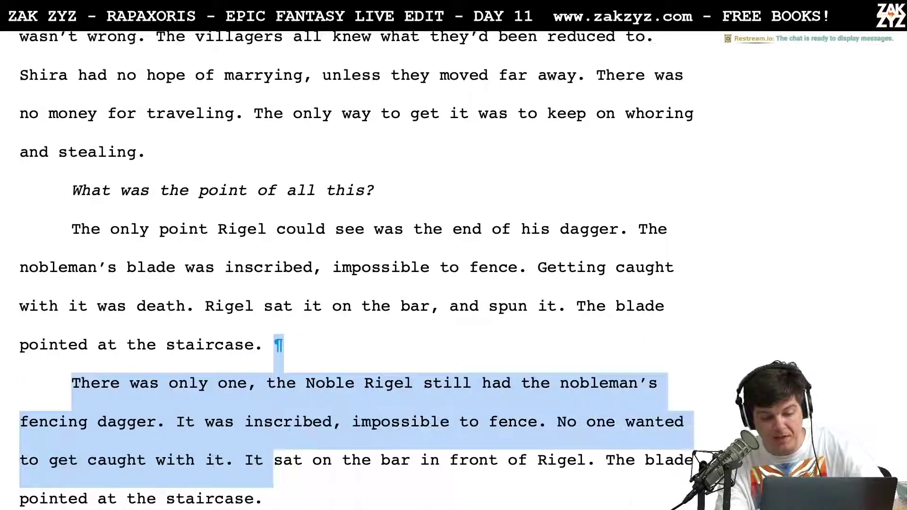
key(shift+Down)
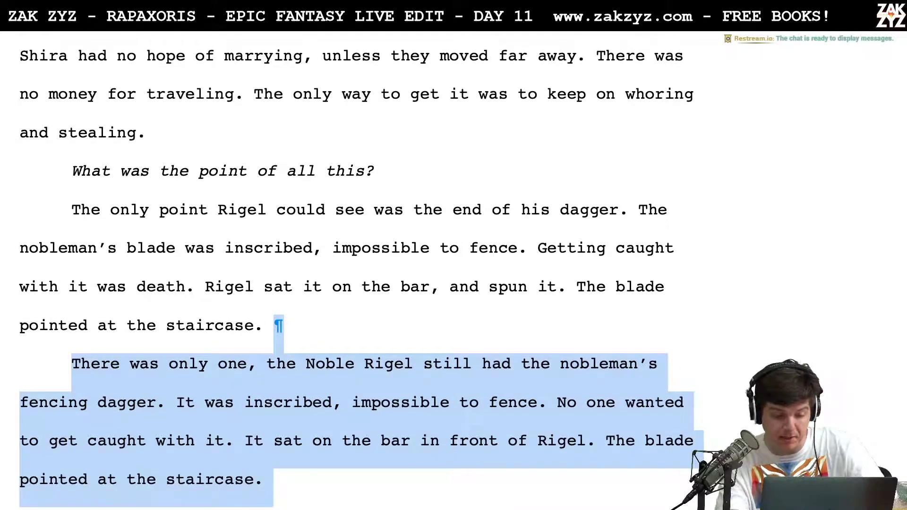
key(BackSpace)
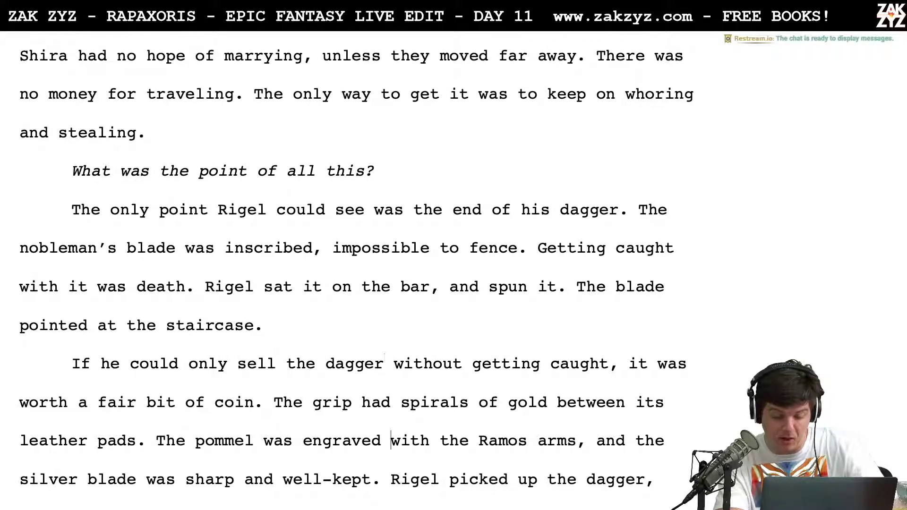
key(Up)
key(Up)
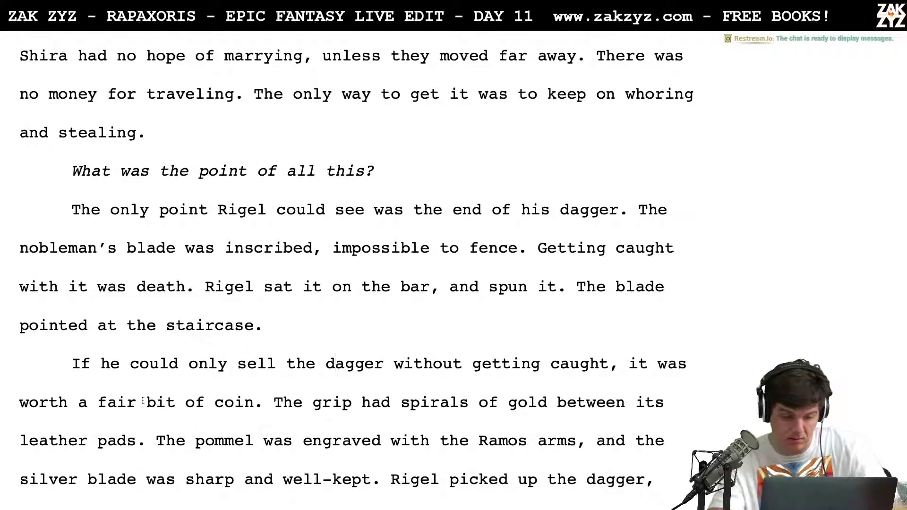
Insert a new paragraph reading "If only there were some way to sell it." above "If he could only sell the dagger"
click(71, 383)
key(Return)
text(If only there were so)
text(y to sell it.)
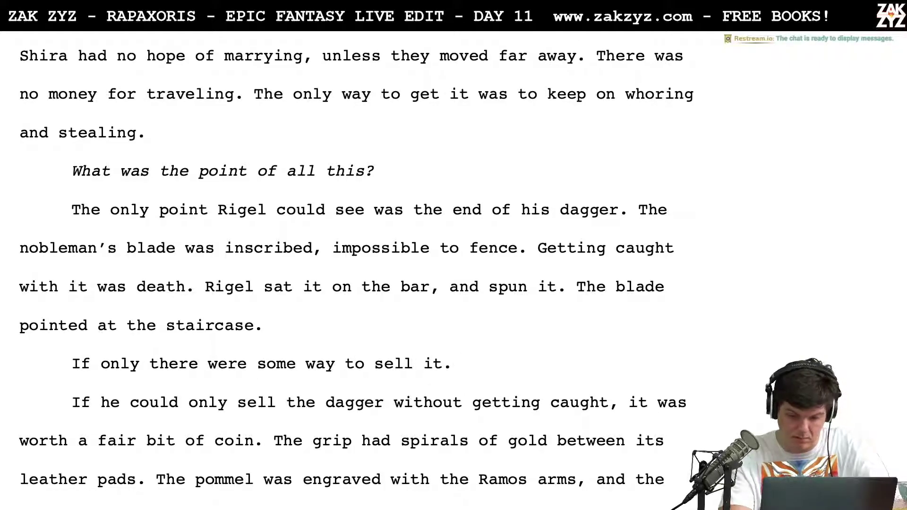
Delete the sentence "If he could only sell the dagger... fair bit of coin" and join "The grip had spirals of gold" to the new line
key(shift+Down)
key(shift+Down)
key(shift+Left)
key(shift+Left)
key(shift+Left)
key(shift+Left)
key(shift+Left)
key(shift+Left)
key(shift+Left)
key(shift+Left)
key(shift+Left)
key(shift+Left)
key(shift+Left)
key(shift+Left)
key(shift+Left)
key(shift+Left)
key(shift+Left)
key(shift+Left)
key(shift+Left)
key(shift+Left)
key(shift+Left)
key(BackSpace)
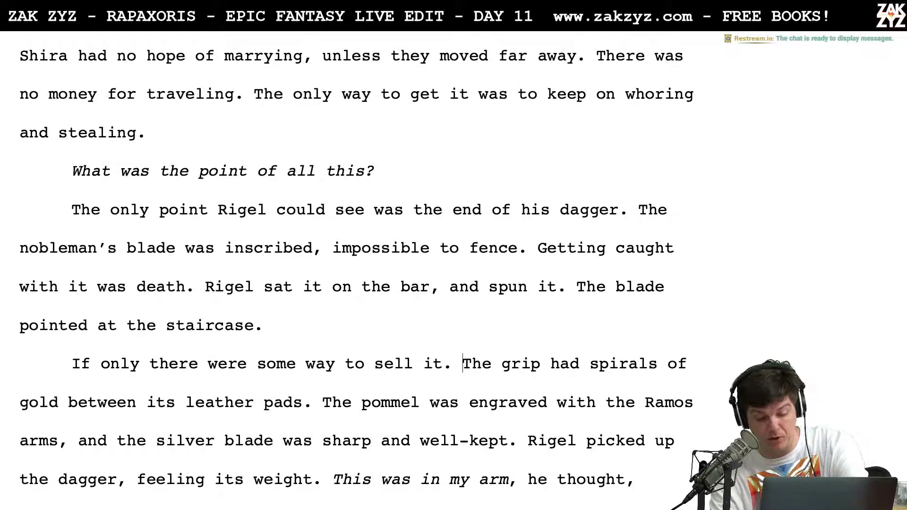
Try inserting "fencing" before "blade" in "The nobleman's blade was inscribed", and remove the word again
scroll(71, 447, down, 1)
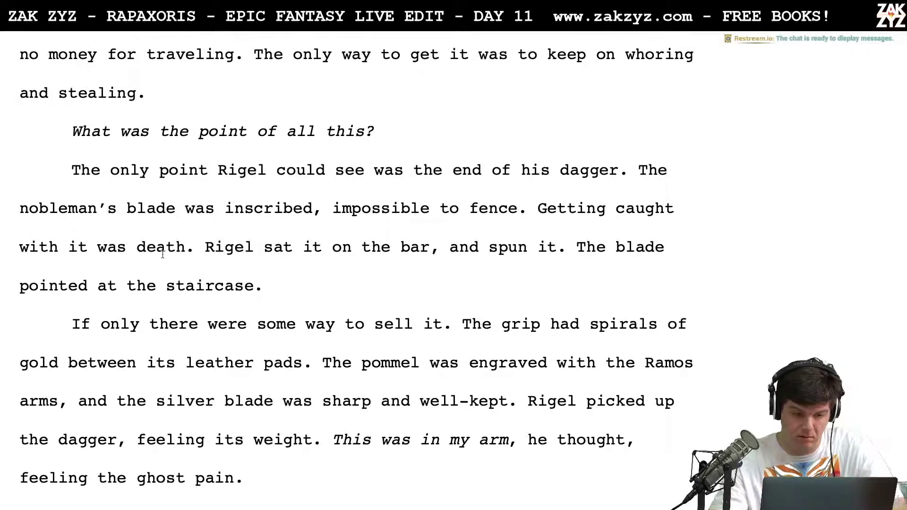
click(128, 210)
text(fencing)
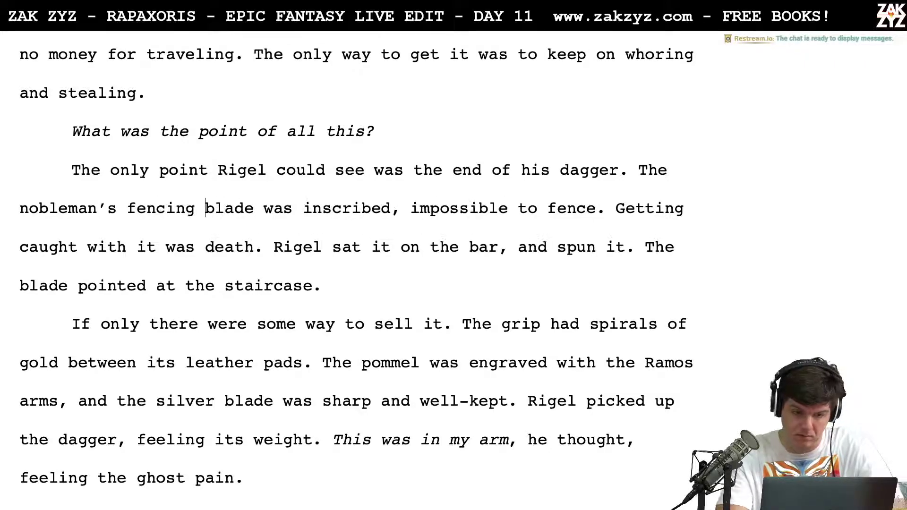
key(Left)
key(Right)
key(Right)
key(Left)
key(Left)
key(BackSpace)
key(BackSpace)
key(BackSpace)
key(BackSpace)
key(BackSpace)
key(BackSpace)
key(BackSpace)
key(BackSpace)
Start a new paragraph at the italic thought "This was in my arm", after "feeling its weight."
key(Down)
key(Down)
key(Right)
key(Down)
key(Down)
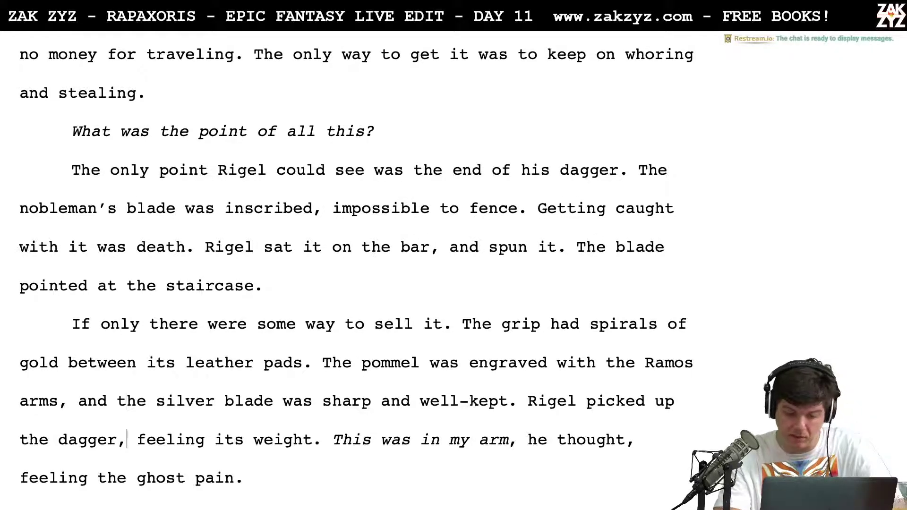
scroll(294, 431, down, 2)
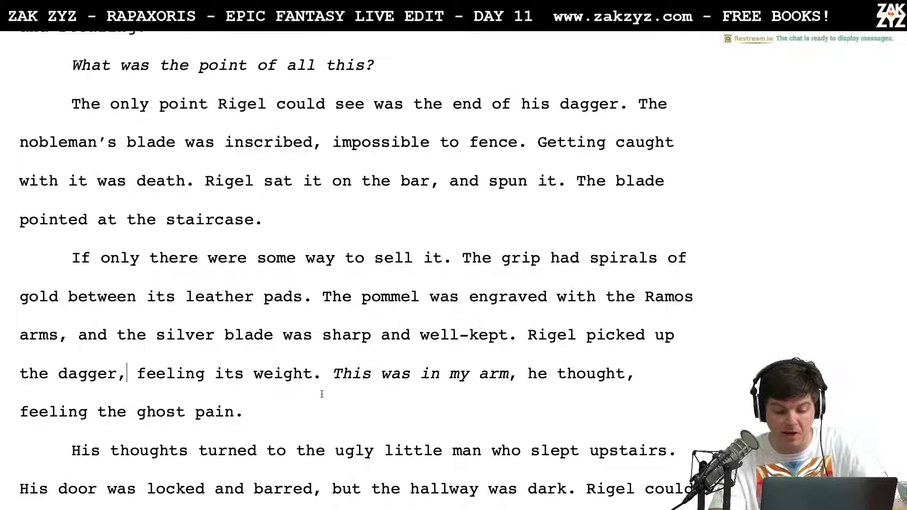
key(Right)
key(Return)
Replace ", feeling the ghost pain." after "he thought" with ". The ghost pain still burned."
key(Down)
key(Down)
key(Left)
key(Left)
key(Up)
key(Left)
key(Left)
key(Left)
key(Left)
key(Left)
key(Left)
key(Left)
key(Left)
key(Left)
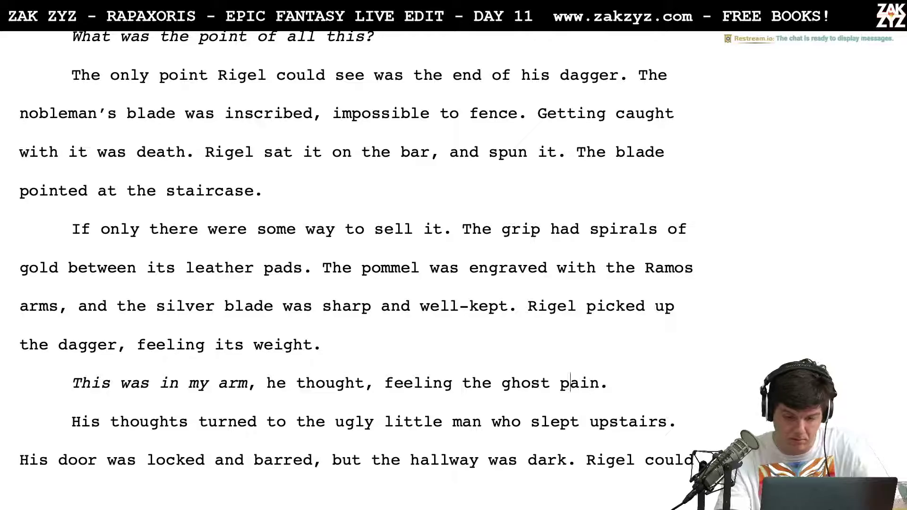
key(Left)
key(Left)
key(Left)
key(Left)
key(Left)
key(Left)
key(Delete)
text(. The ghos)
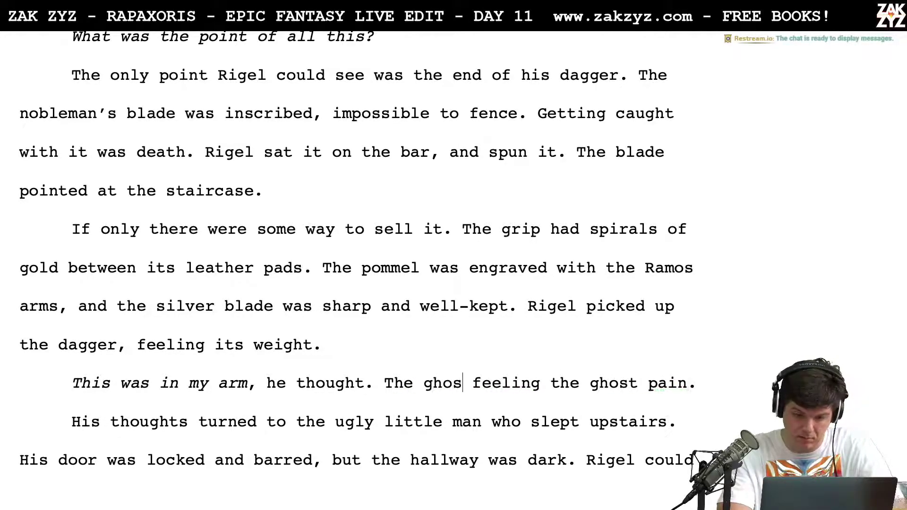
text(t pain )
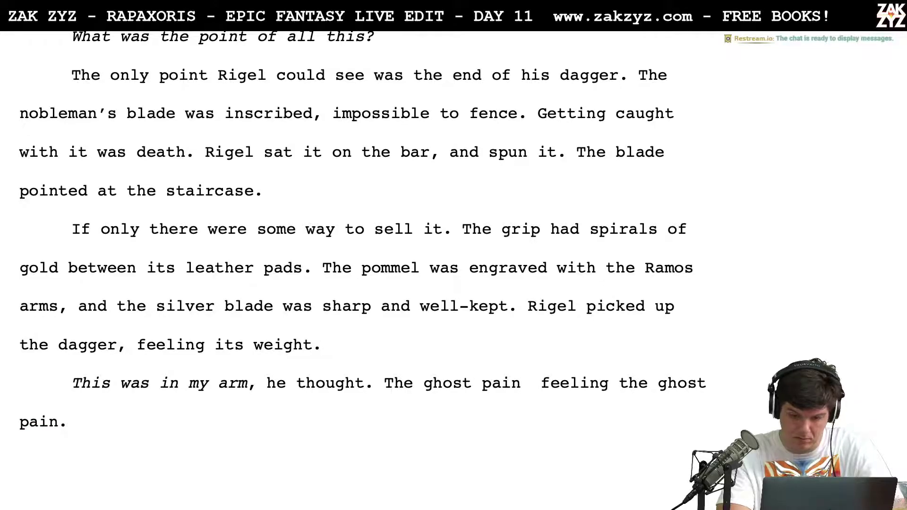
text(still burned.)
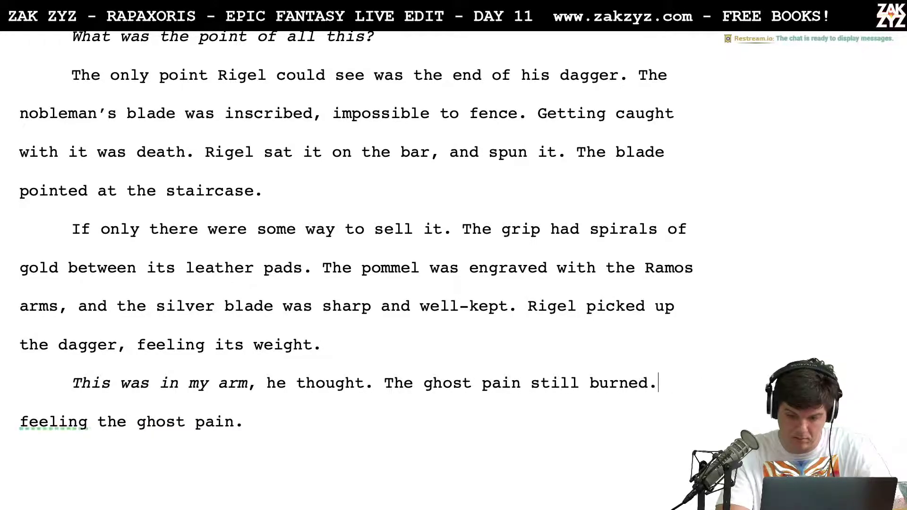
key(shift+Down)
key(BackSpace)
key(Up)
key(Right)
key(Right)
key(Right)
key(Right)
key(Right)
key(Right)
key(Right)
key(Right)
key(Right)
key(Left)
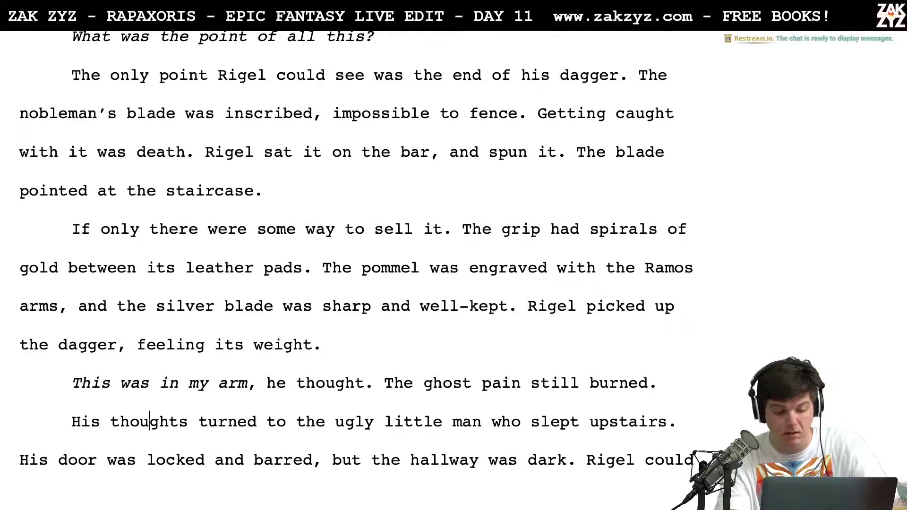
Replace "he" with "Rigel" before "thought" in the line after the italic "This was in my arm"
key(Left)
key(Up)
key(Right)
key(Right)
key(Right)
key(Right)
key(Right)
key(Right)
key(Right)
key(Right)
key(Right)
key(Right)
key(Right)
key(Right)
key(Right)
key(Right)
key(Right)
key(Right)
key(Right)
key(Right)
key(Right)
key(Right)
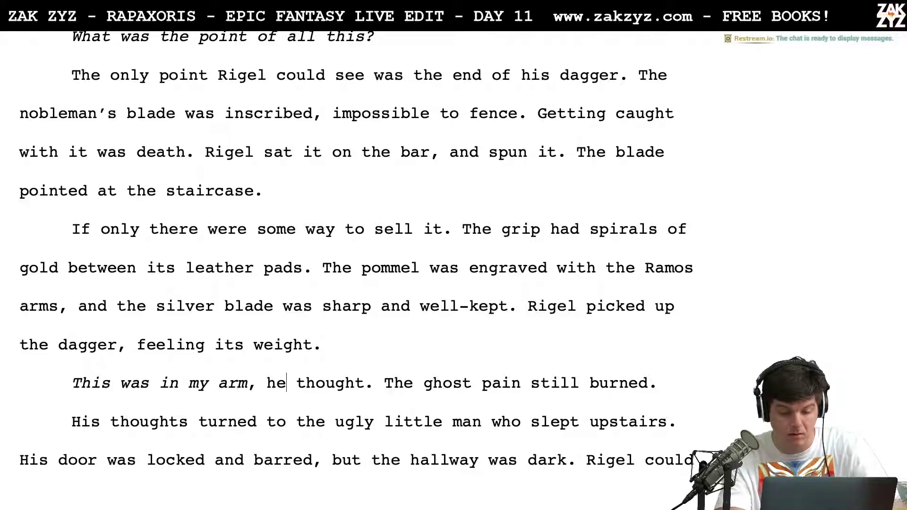
key(BackSpace)
key(BackSpace)
text(Rigel)
key(Down)
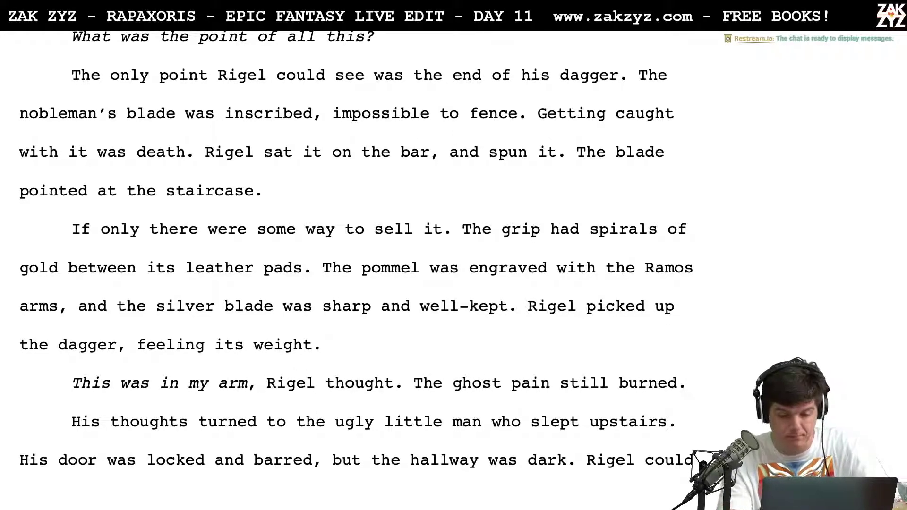
Replace "His" with "Herkimer's" before "door was locked and barred"
key(Down)
key(Down)
key(Left)
key(Up)
key(Right)
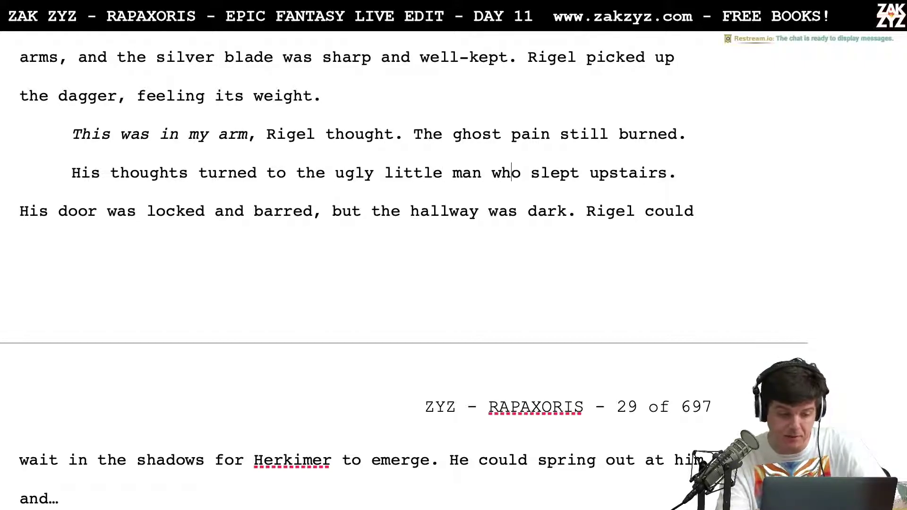
click(40, 211)
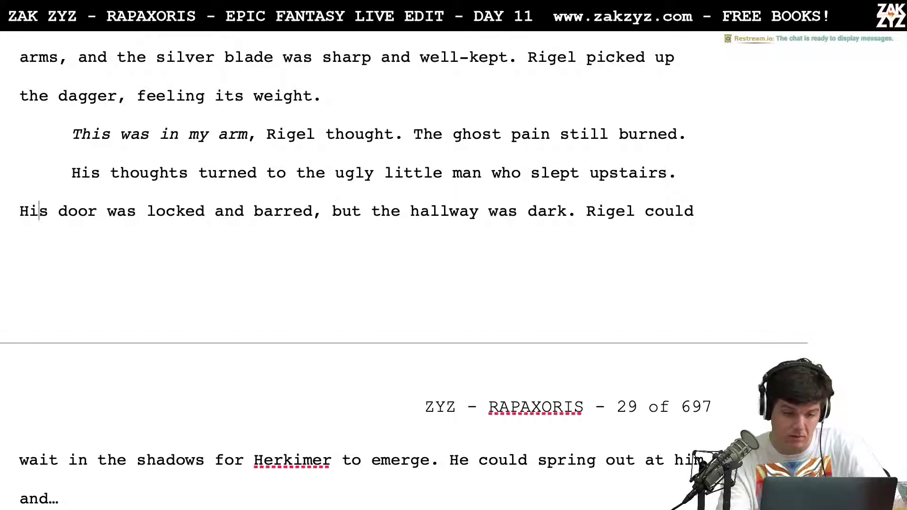
key(Left)
key(Right)
key(Left)
key(Right)
key(BackSpace)
key(BackSpace)
text(erkimer's)
text(er)
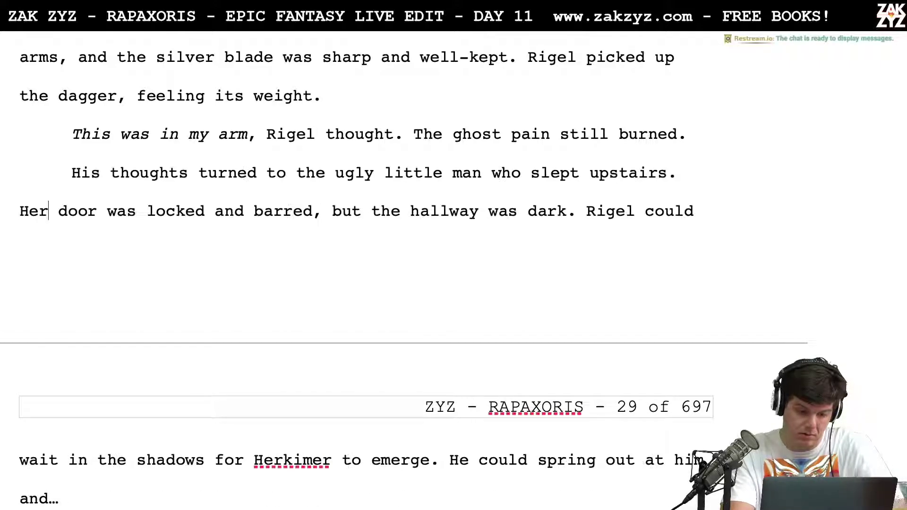
text(kimer's)
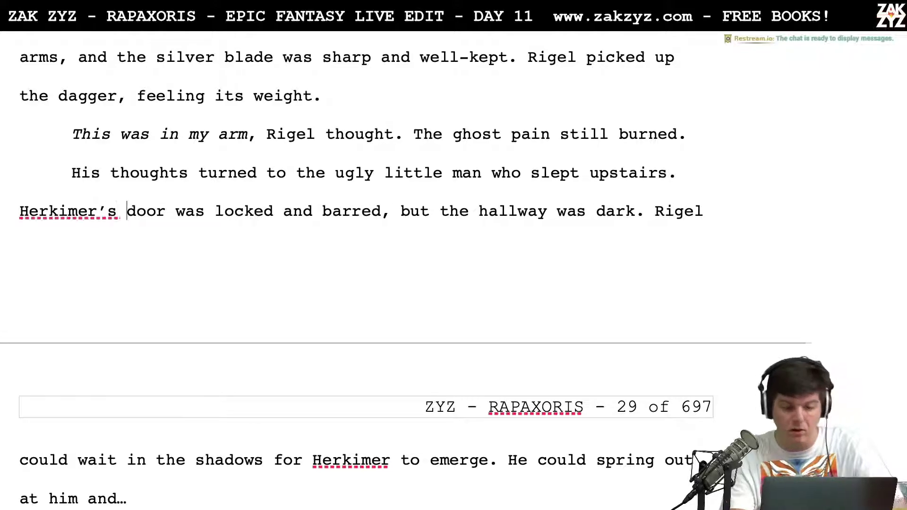
End the sentence after "could wait in the shadows" with a period and delete "for Herkimer to emerge."
key(Right)
key(Right)
key(Right)
key(Right)
key(Right)
key(Right)
key(Right)
key(Right)
key(Right)
key(Right)
key(Right)
key(Right)
key(Right)
key(Right)
key(Right)
key(Right)
key(Right)
key(Right)
key(Right)
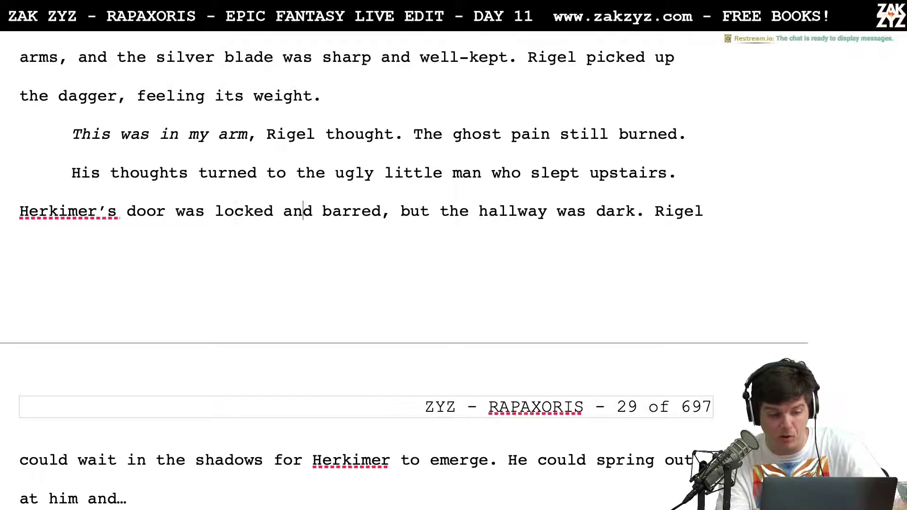
key(Down)
key(Down)
key(Right)
key(Down)
key(Left)
key(Up)
key(Left)
key(Left)
key(Left)
key(Left)
key(Left)
key(Left)
key(Left)
key(Right)
click(280, 400)
key(Left)
key(Left)
text(.)
key(shift+Right)
key(shift+Right)
key(shift+Right)
key(shift+Right)
key(shift+Right)
key(shift+Right)
key(shift+Right)
key(shift+Right)
key(shift+Right)
key(shift+Right)
key(shift+Right)
key(shift+Right)
key(shift+Right)
key(shift+Right)
key(shift+Right)
key(shift+Right)
key(shift+Right)
key(shift+Right)
key(shift+Right)
key(shift+Right)
key(shift+Right)
key(shift+Right)
key(shift+Right)
key(shift+Right)
key(shift+Right)
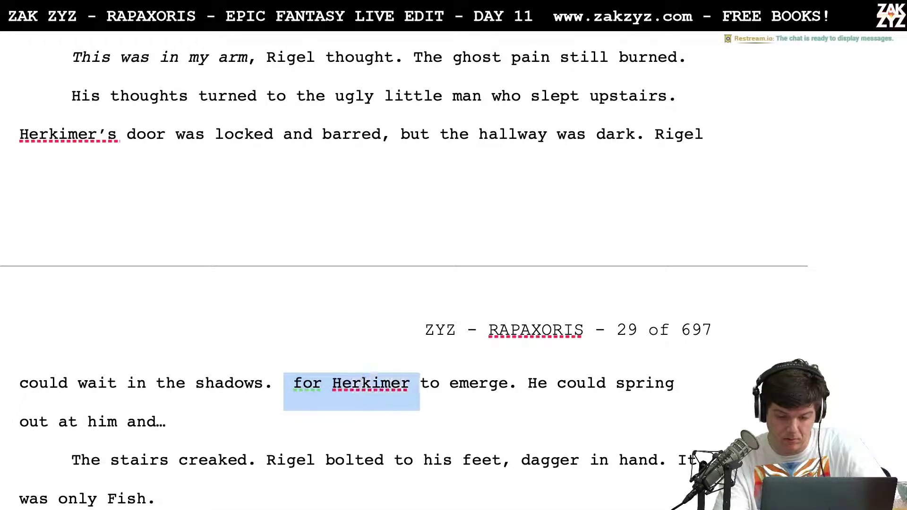
key(BackSpace)
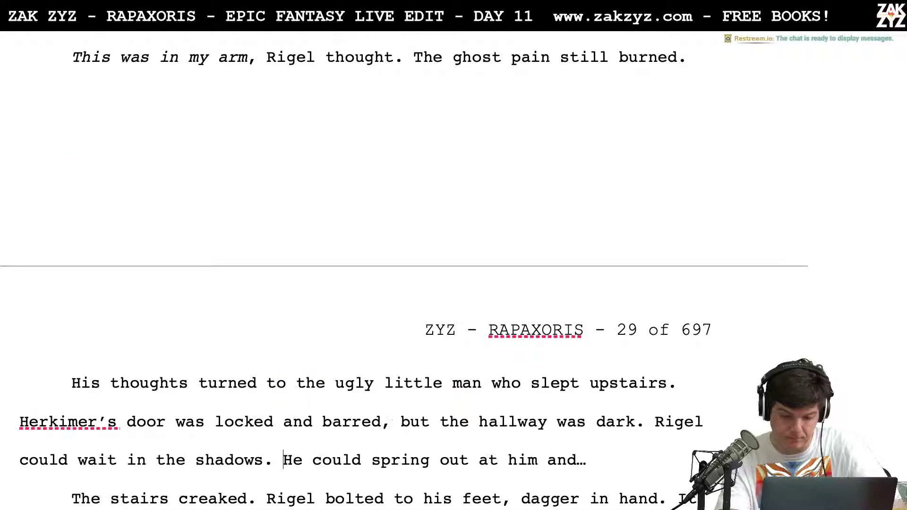
Delete "him" from the sentence "He could spring out at him and…"
key(Down)
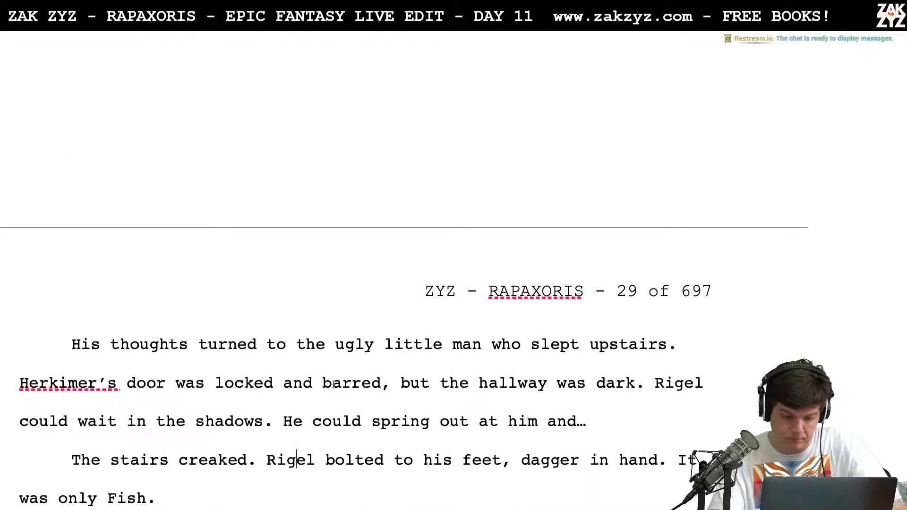
click(371, 421)
key(Right)
key(Right)
key(Right)
key(Right)
key(Right)
key(Right)
key(Right)
key(Right)
key(Right)
key(Right)
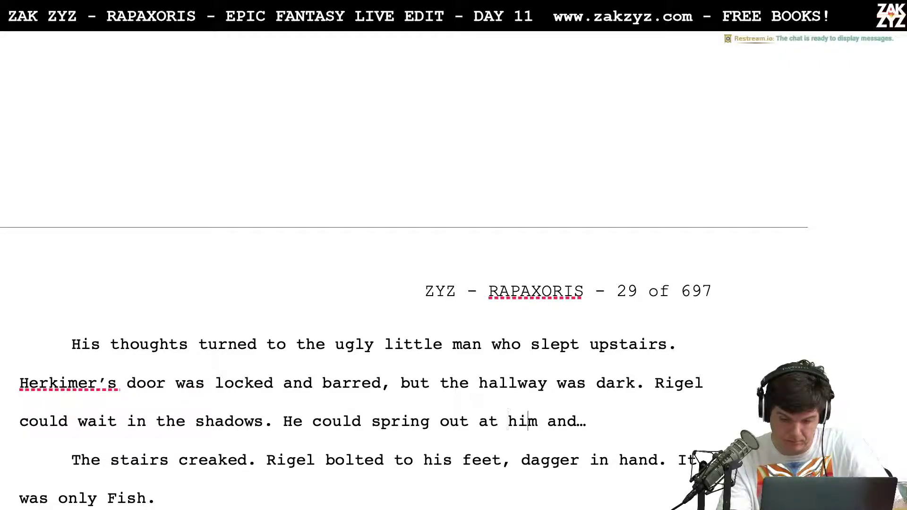
key(BackSpace)
key(BackSpace)
key(BackSpace)
key(BackSpace)
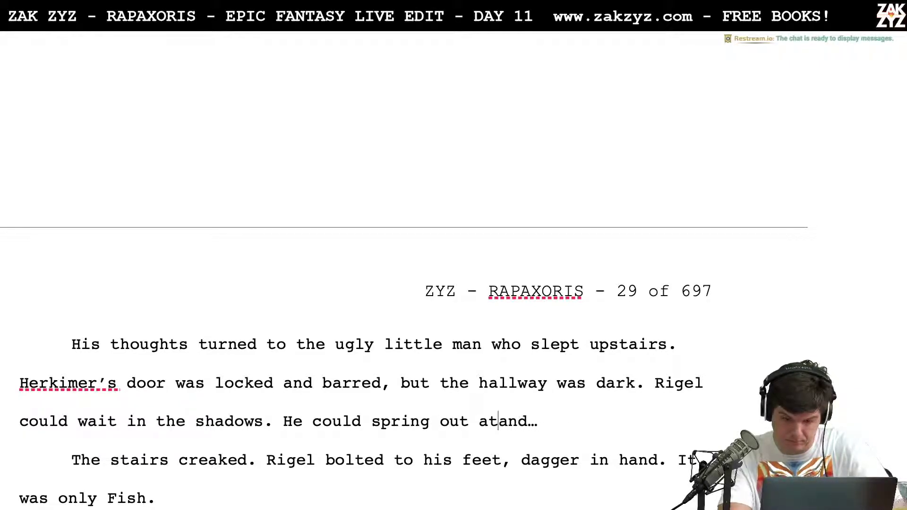
key(Right)
key(Left)
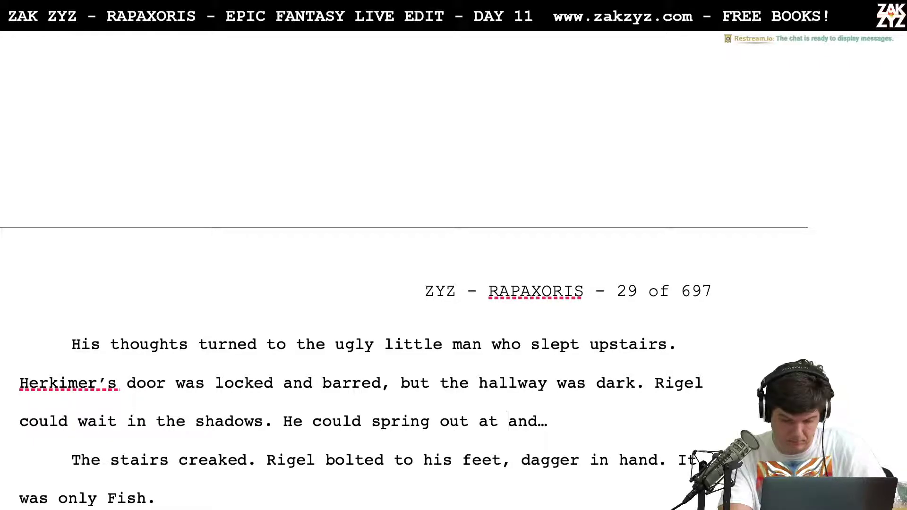
text(_)
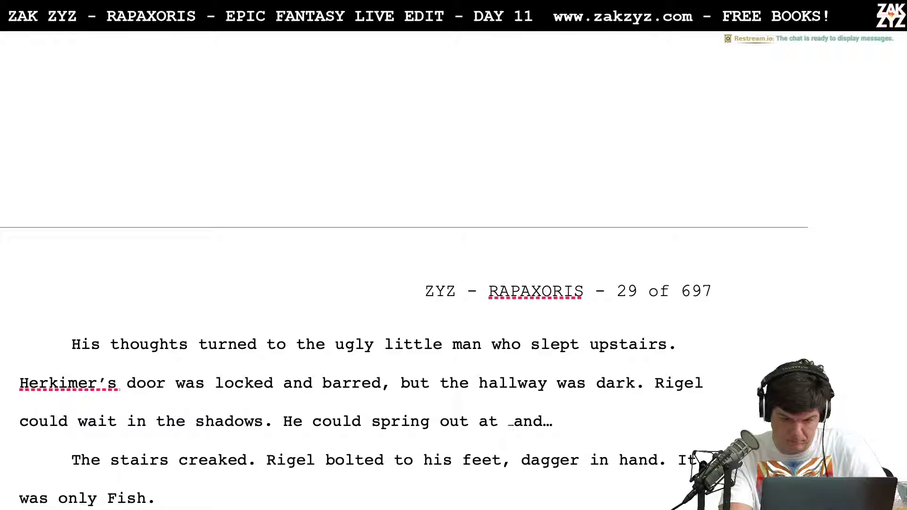
key(BackSpace)
text(_)
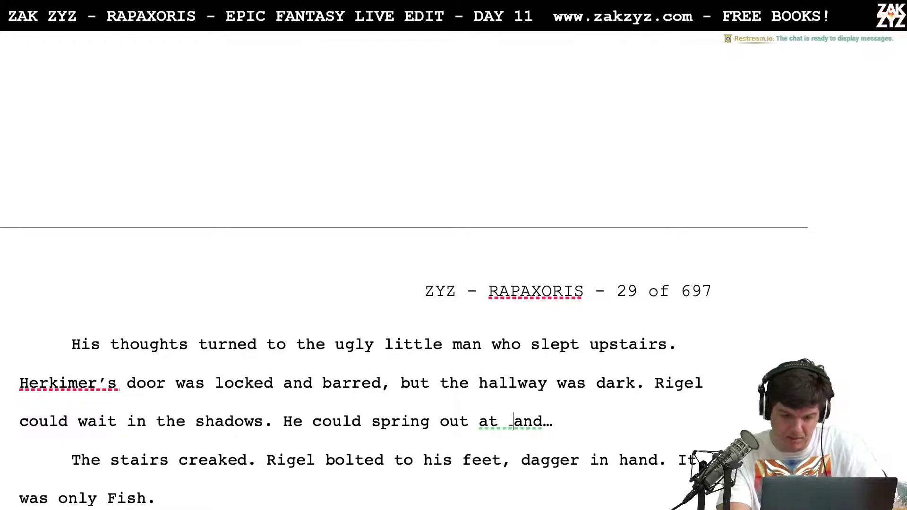
key(BackSpace)
Remove the leftover "at" so the sentence reads "He could spring out and…"
key(BackSpace)
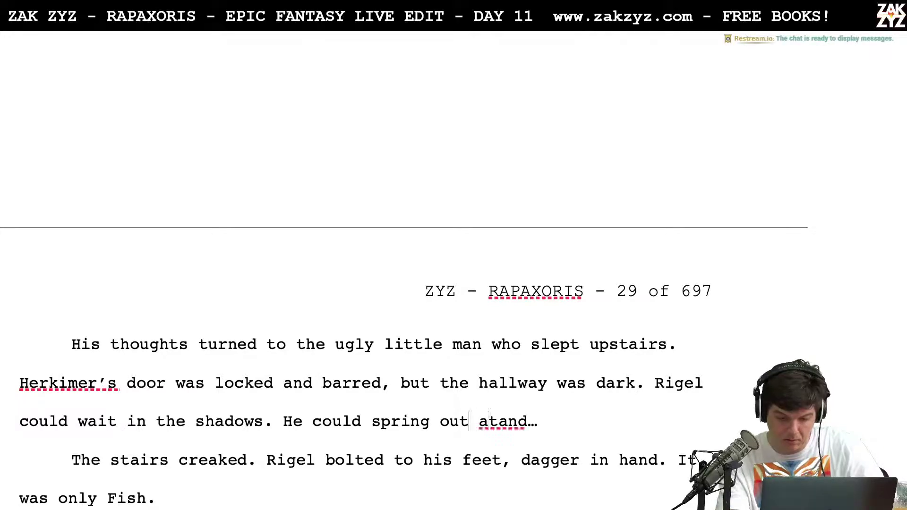
key(BackSpace)
key(BackSpace)
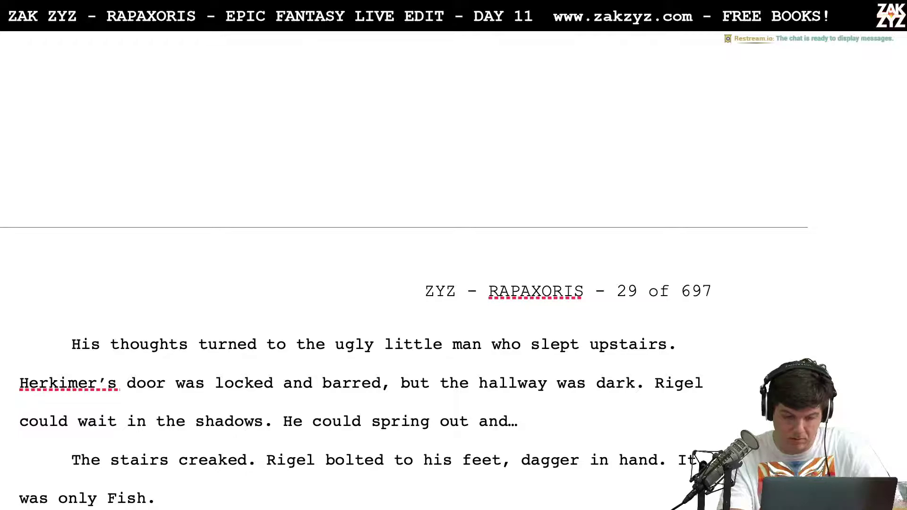
Switch to the Safari browser and search Google for "EM DASH MAC" in the "famous greek snitch" page
key(super+Tab)
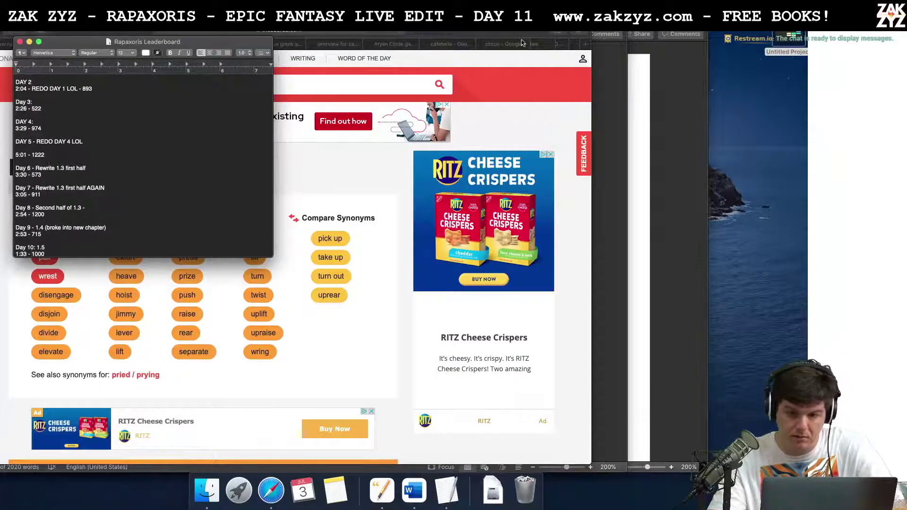
click(521, 41)
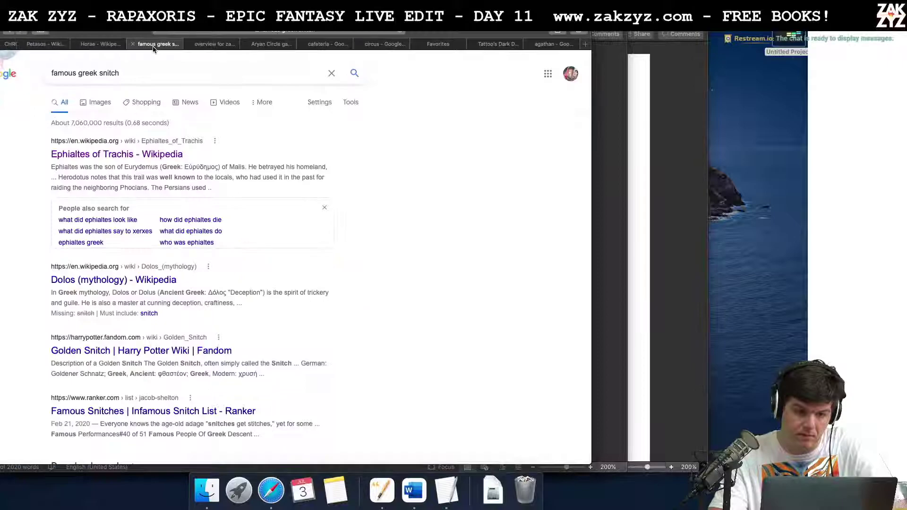
click(159, 44)
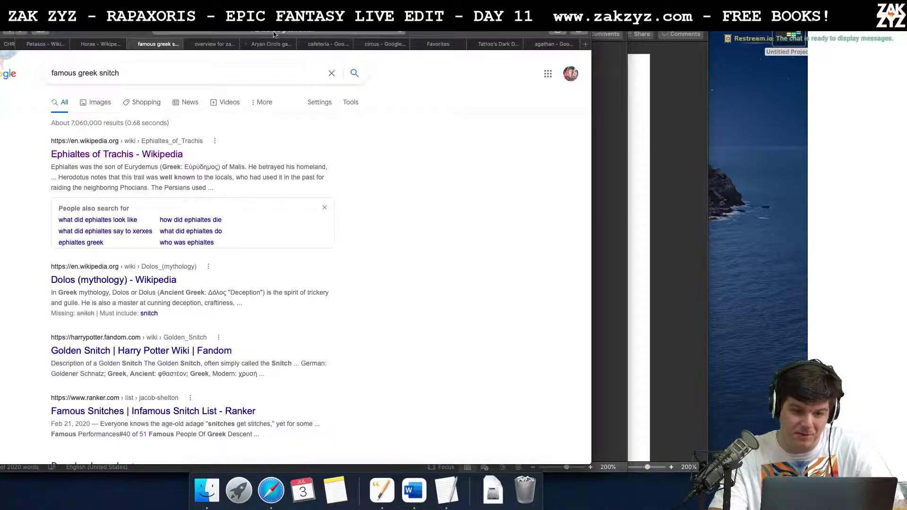
click(275, 33)
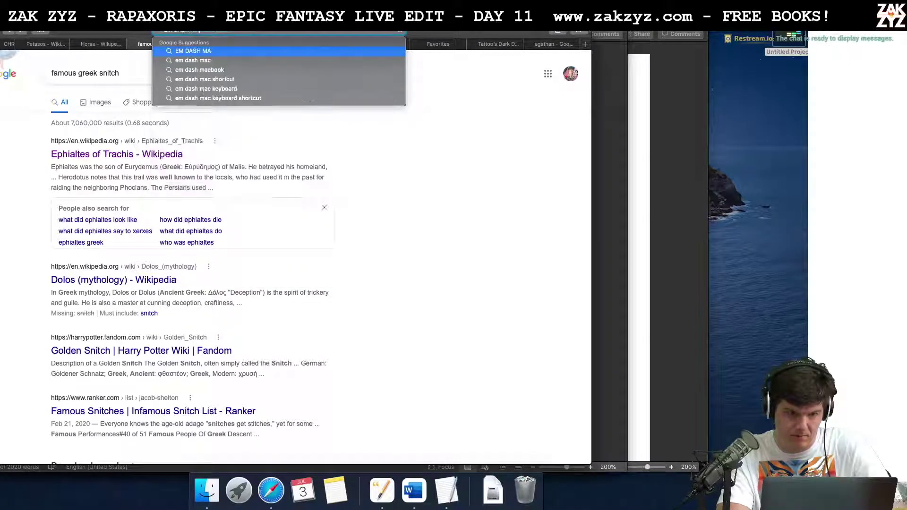
key(Escape)
key(Return)
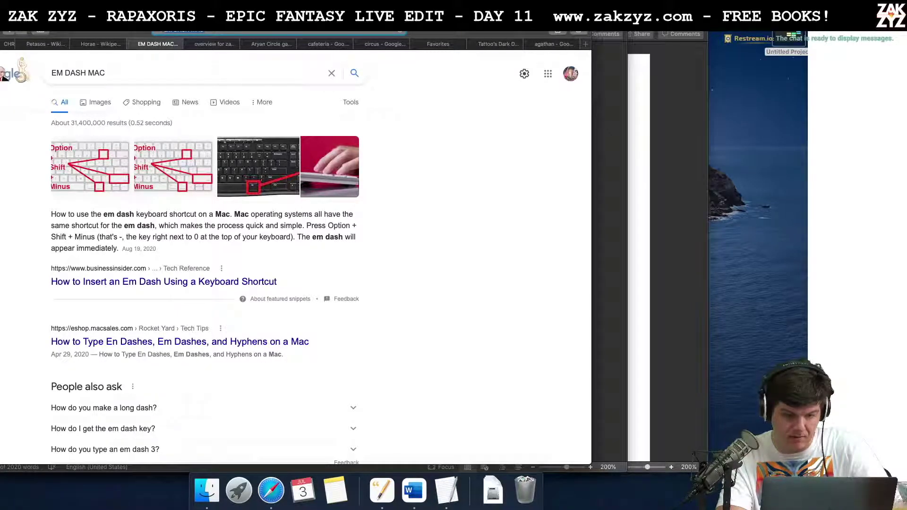
Return to the manuscript in Pages and replace the ellipsis after "spring out and" with an em dash
key(super+Tab)
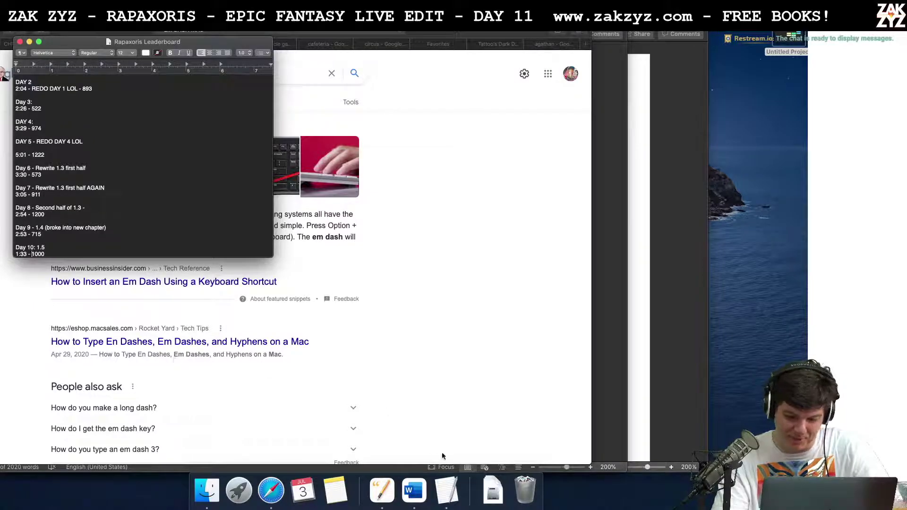
click(383, 492)
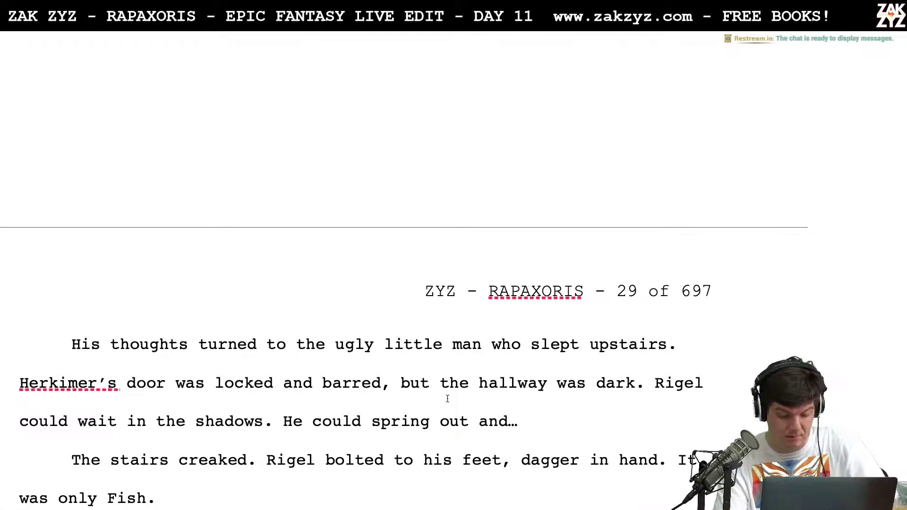
text(—)
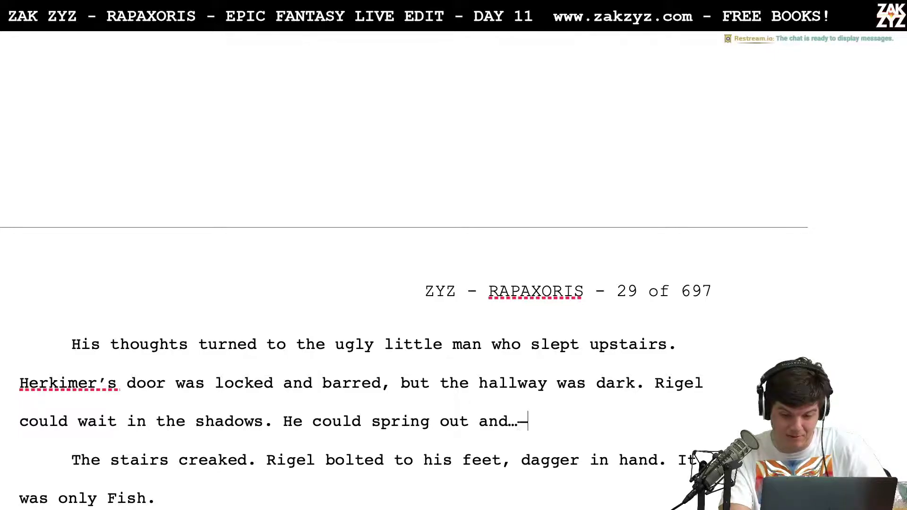
key(Left)
key(BackSpace)
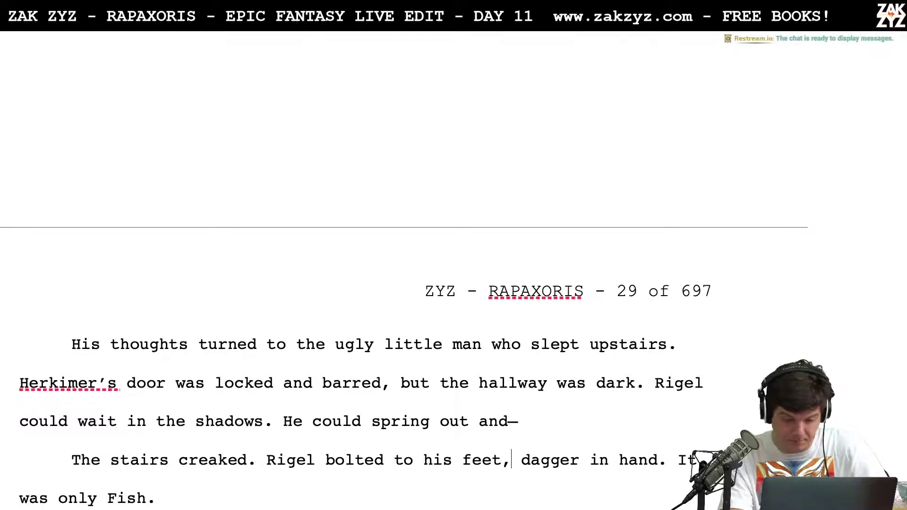
Try starting a new paragraph before "It was only Fish."
key(Down)
key(Down)
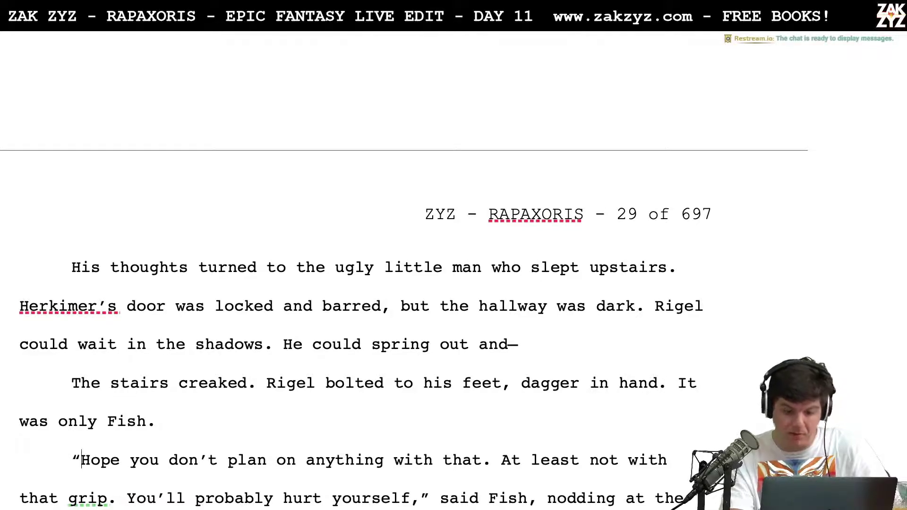
key(Up)
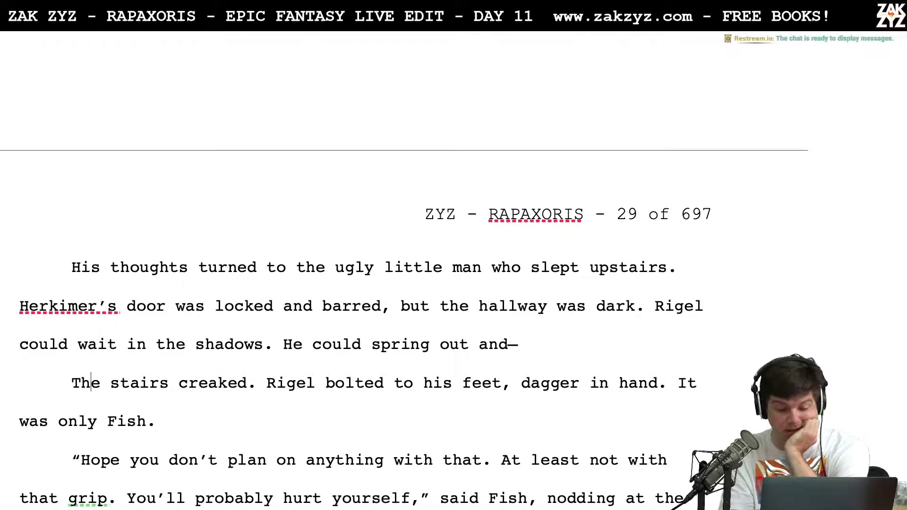
key(Right)
key(Right)
key(Right)
key(Right)
key(Right)
key(Right)
key(Right)
key(Right)
key(Right)
key(Right)
key(Right)
key(Right)
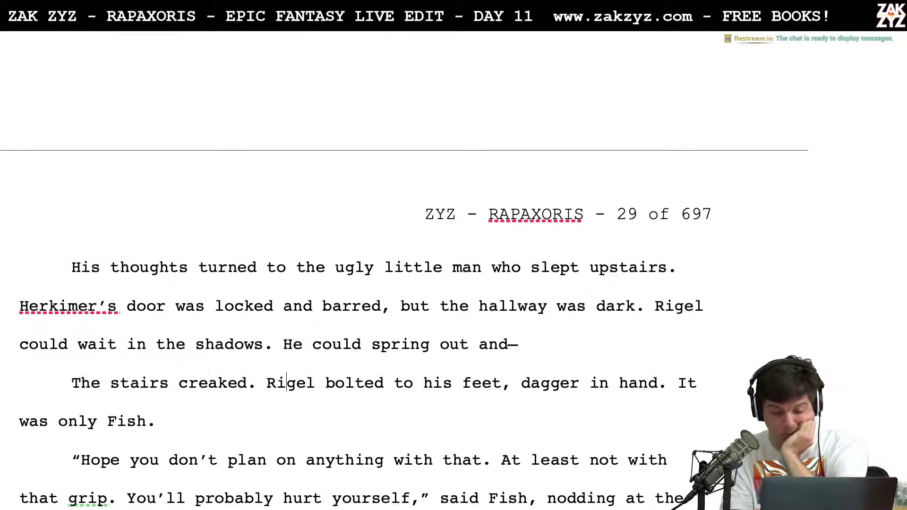
key(Right)
key(Right)
key(Right)
key(Right)
key(Right)
key(Right)
key(Right)
key(Right)
key(Right)
key(Right)
key(Right)
key(Right)
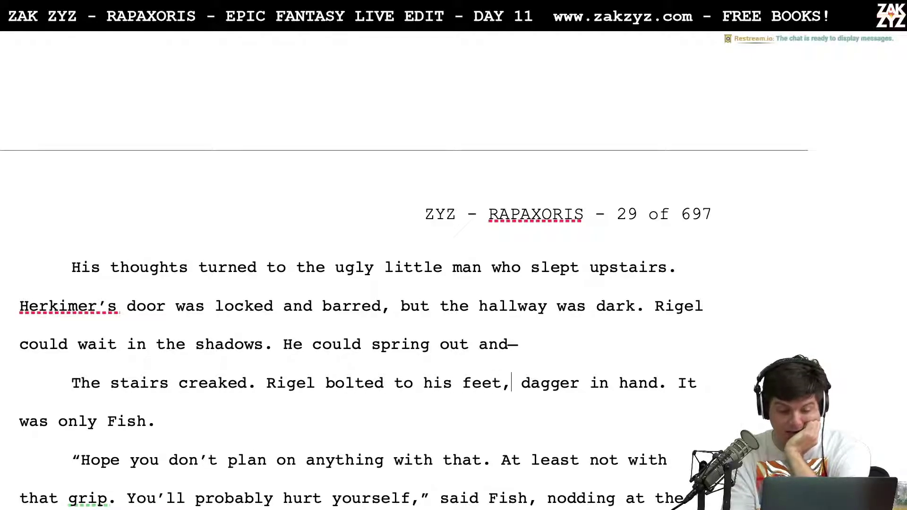
key(Right)
key(Left)
key(Left)
key(Return)
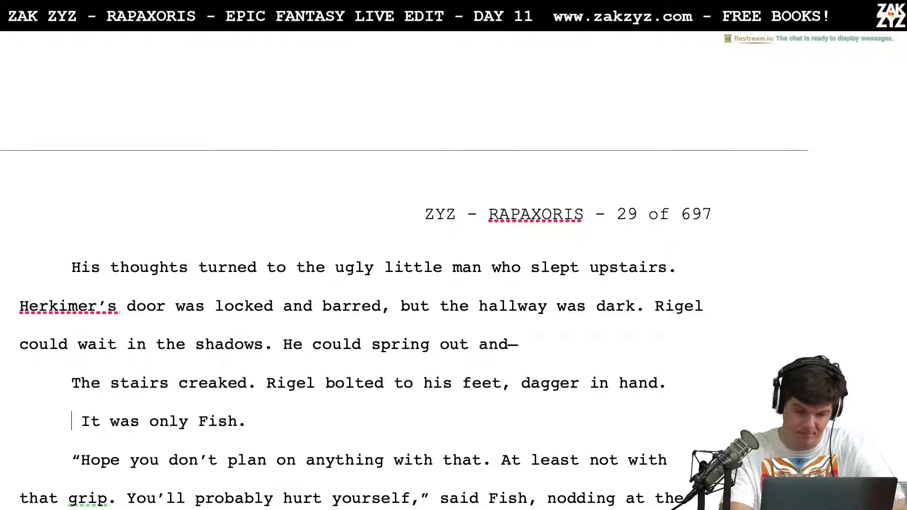
key(BackSpace)
Replace the sentence "It was only Fish." after "dagger in hand." with "But it was only Fish."
key(BackSpace)
text(. But it was on)
text(ly Fish.)
key(shift+Right)
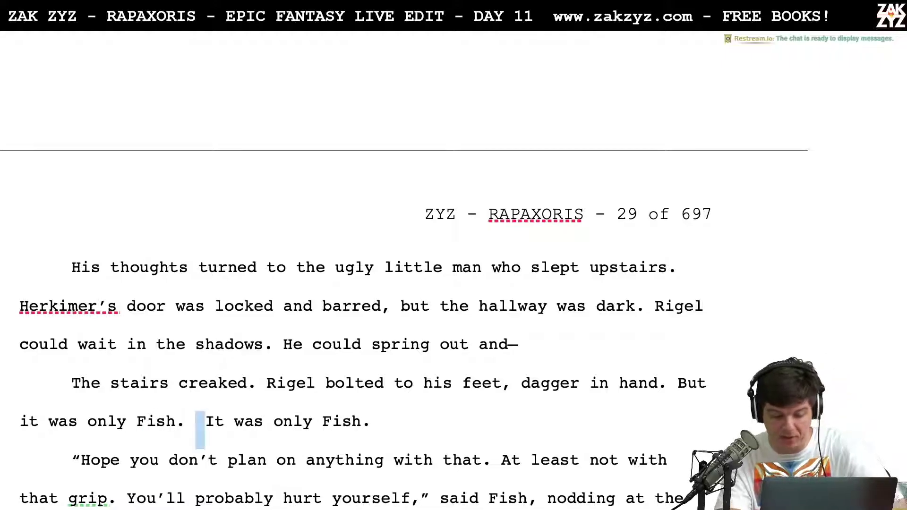
key(shift+Right)
key(shift+Right)
key(shift+Right)
key(shift+Right)
key(shift+Right)
key(shift+Right)
key(shift+Right)
key(shift+Right)
key(shift+Right)
key(shift+Right)
key(shift+Right)
key(shift+Right)
key(shift+Right)
key(shift+Right)
key(shift+Right)
key(shift+Right)
key(shift+Right)
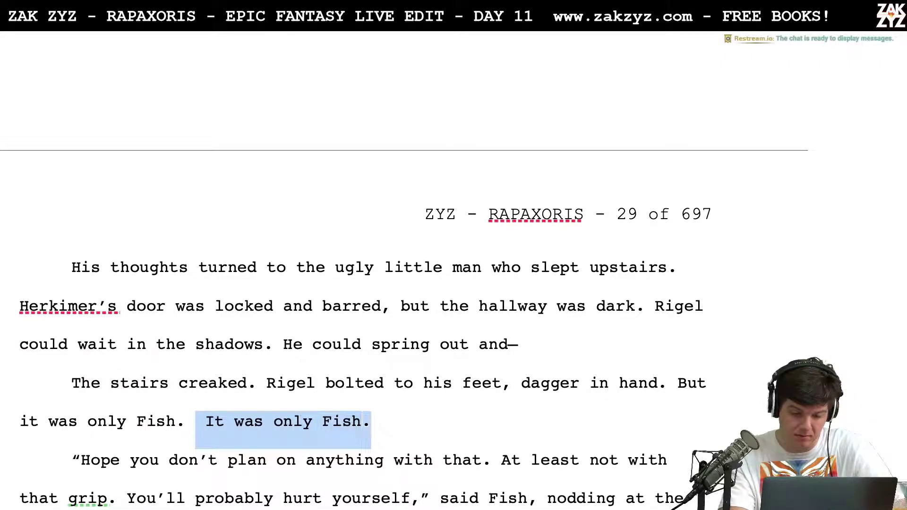
key(BackSpace)
key(BackSpace)
Insert two blank paragraphs between "But it was only Fish." and the "Hope you don't plan on anything" dialogue
scroll(187, 458, down, 2)
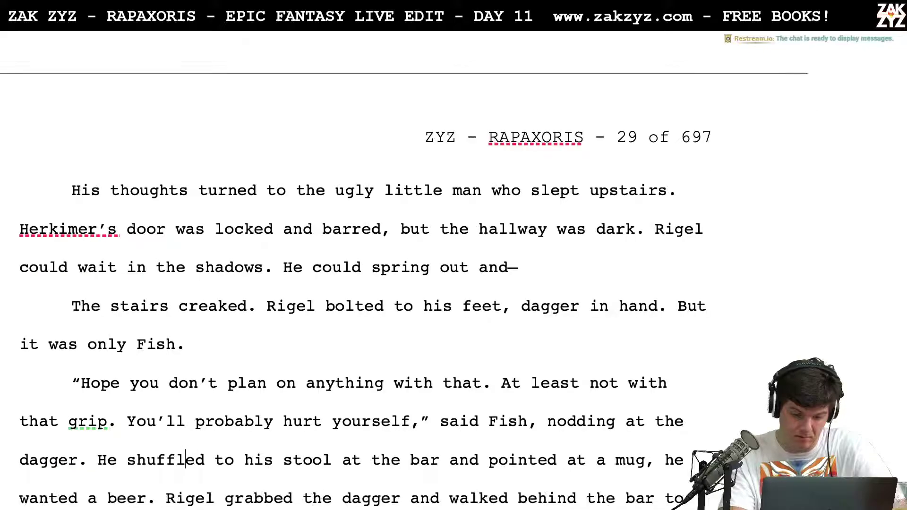
click(245, 360)
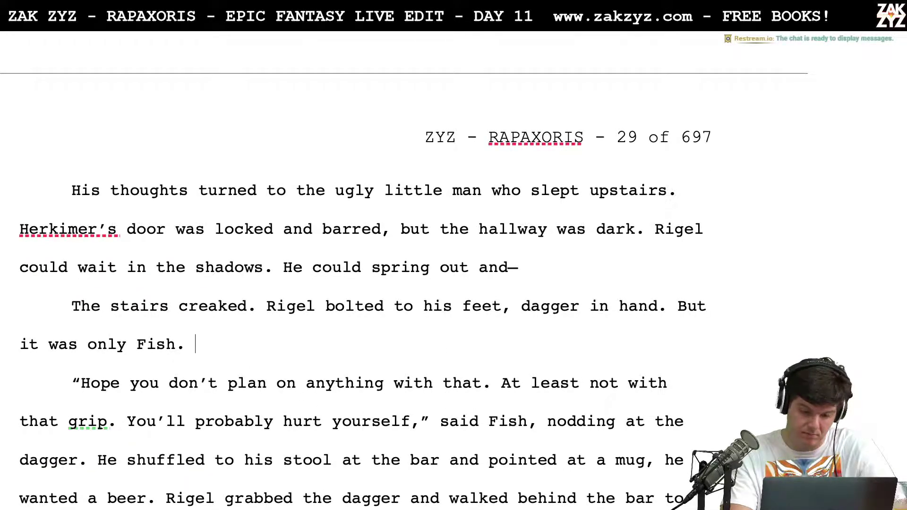
key(Return)
key(Return)
key(Up)
key(Up)
Add after "it was only Fish." the sentence "The old man shuffled to his stool at the bar, unconcerned at the drawn steel."
text(The )
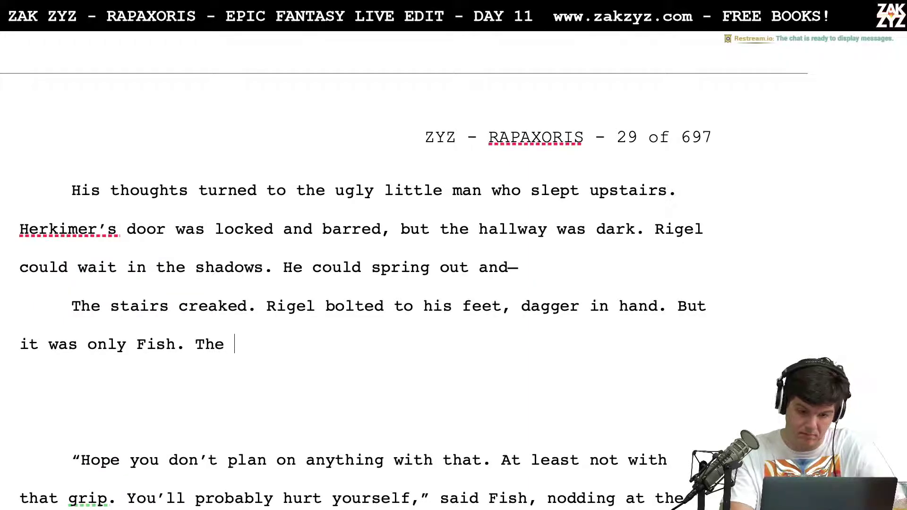
text(old man shuffed)
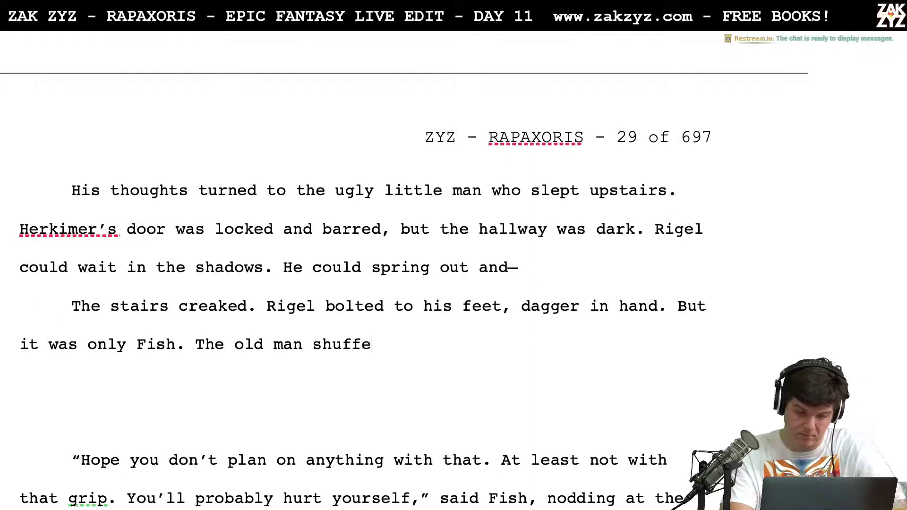
key(BackSpace)
key(BackSpace)
key(BackSpace)
key(BackSpace)
key(BackSpace)
key(BackSpace)
key(BackSpace)
text(h)
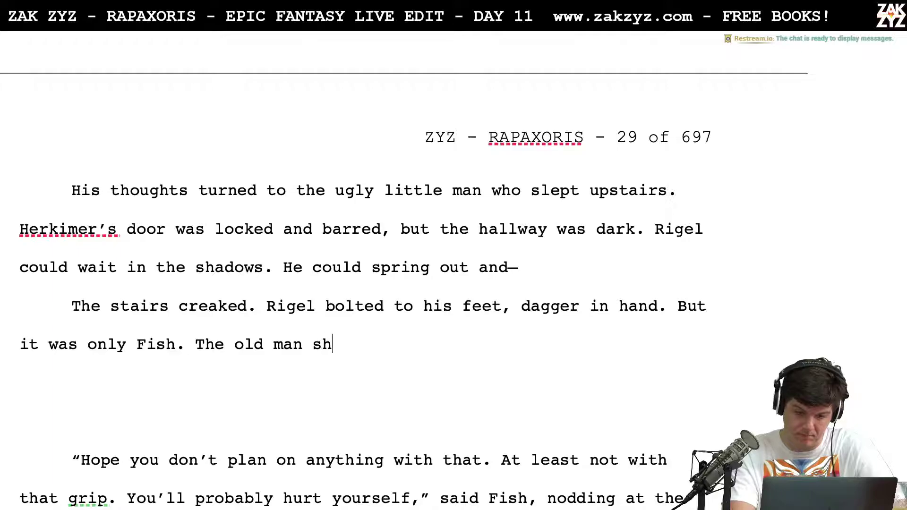
text(uffled to his st)
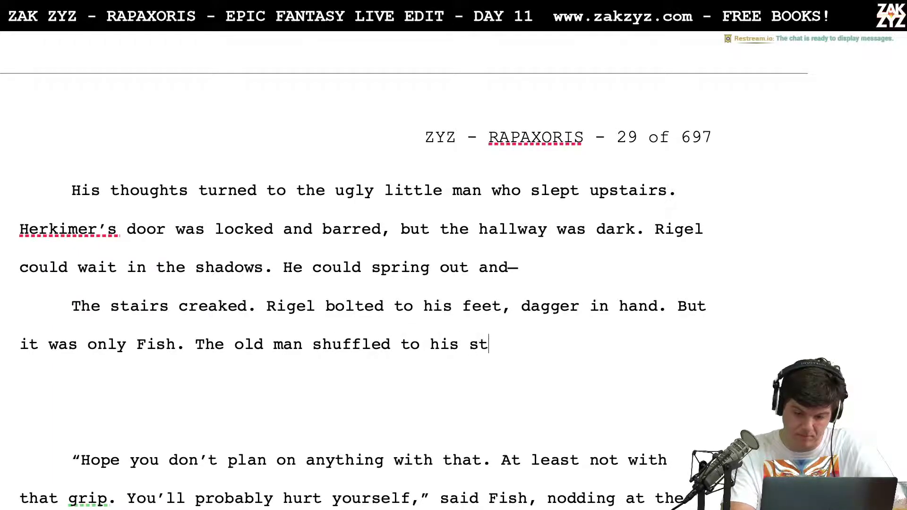
text(ool at the bar, un)
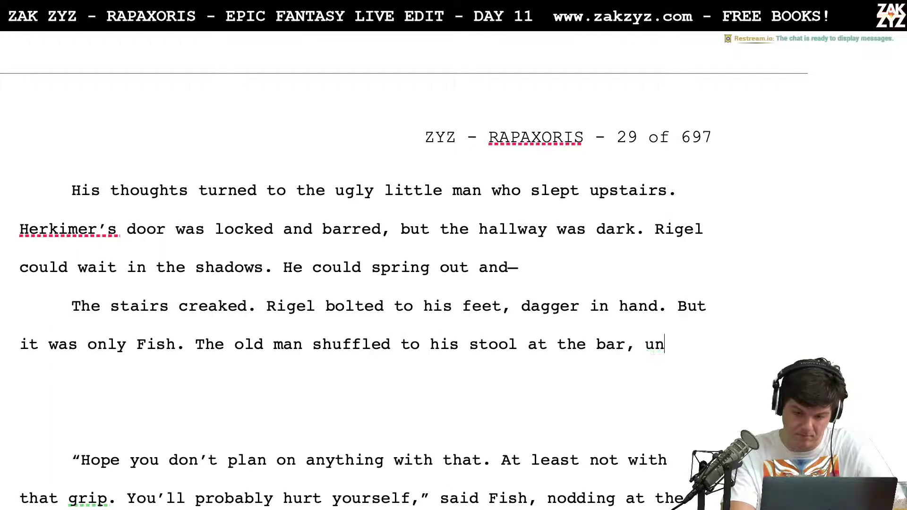
text(concerned at th)
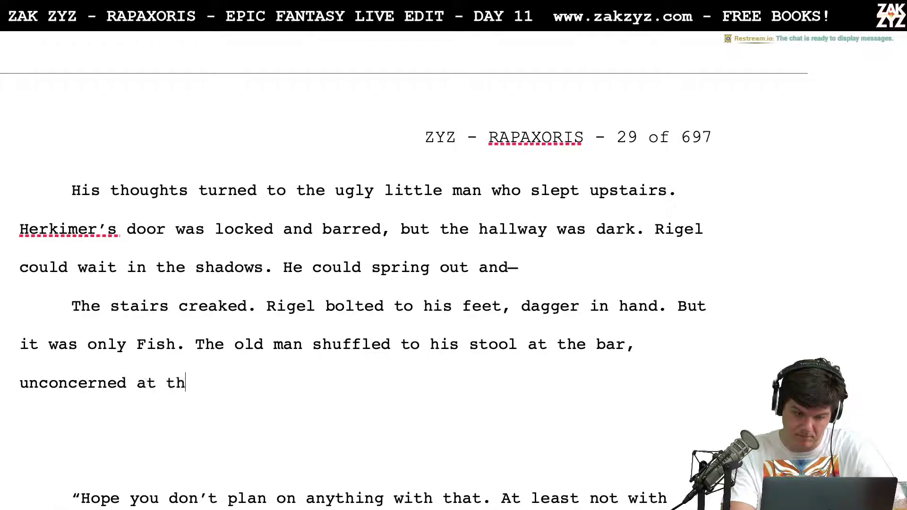
text(e drawn steel.)
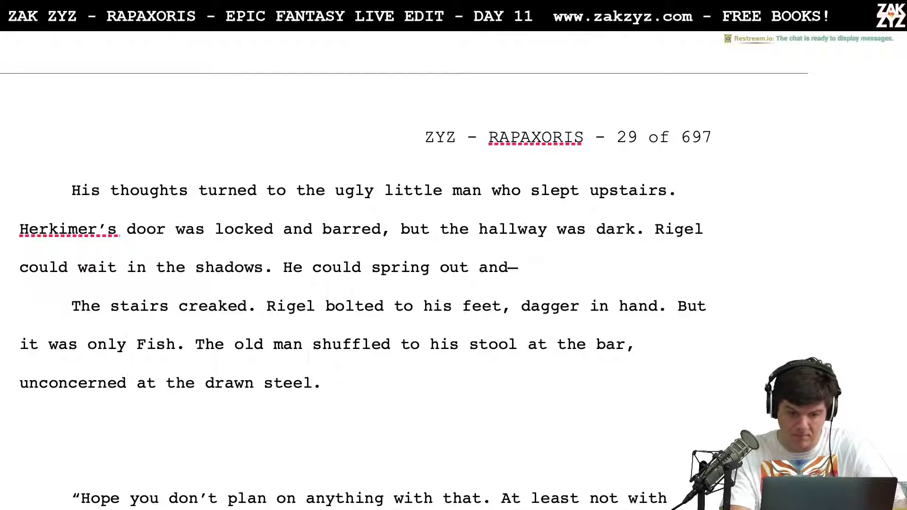
Reword the end of the new stool sentence from "unconcerned at the drawn steel" to "ignoring the drawn steel."
key(BackSpace)
key(BackSpace)
key(BackSpace)
key(BackSpace)
key(BackSpace)
key(BackSpace)
key(BackSpace)
key(BackSpace)
key(BackSpace)
key(BackSpace)
key(BackSpace)
key(BackSpace)
key(BackSpace)
key(BackSpace)
key(BackSpace)
key(BackSpace)
key(BackSpace)
key(BackSpace)
key(BackSpace)
key(BackSpace)
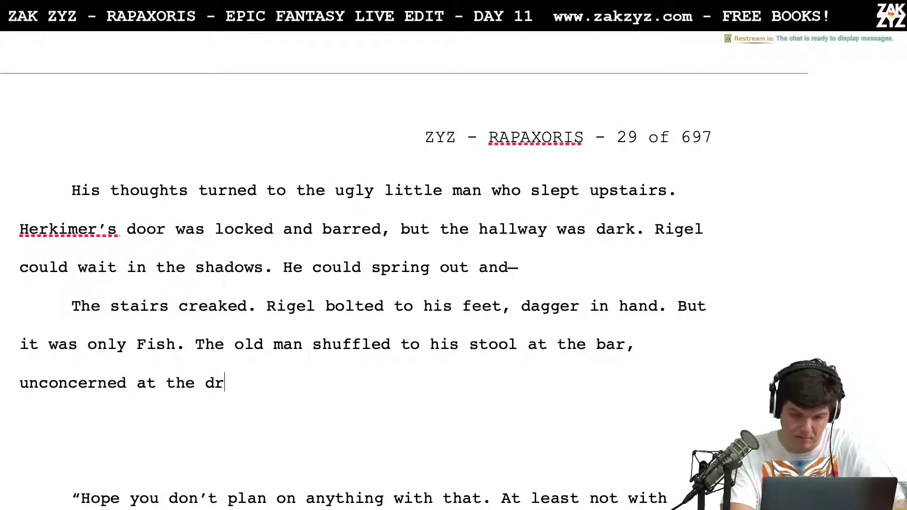
key(BackSpace)
key(BackSpace)
key(BackSpace)
key(BackSpace)
key(BackSpace)
key(BackSpace)
key(BackSpace)
key(BackSpace)
key(BackSpace)
text(in)
key(BackSpace)
text(gnoring the dr)
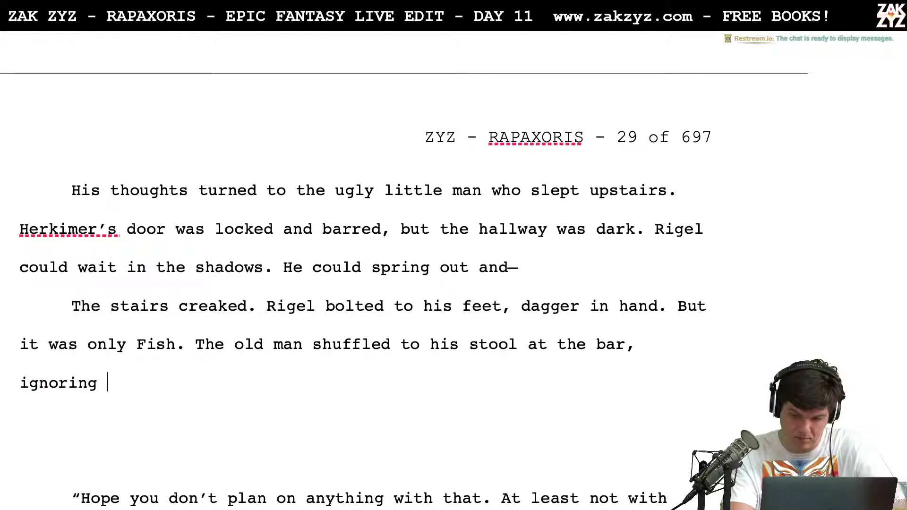
text(teel.)
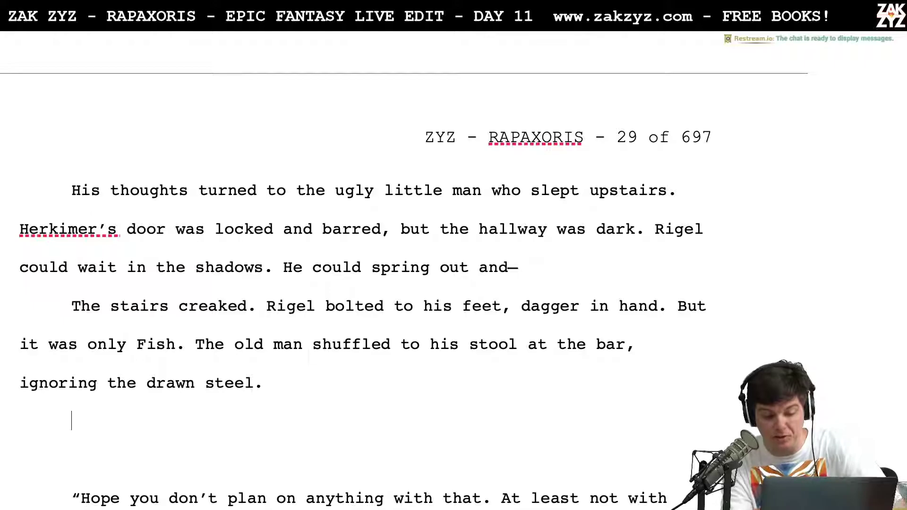
Replace "the drawn steel." after "ignoring" with "naked blade." and remove one of the blank paragraphs below it
key(Down)
key(Up)
key(Up)
key(Down)
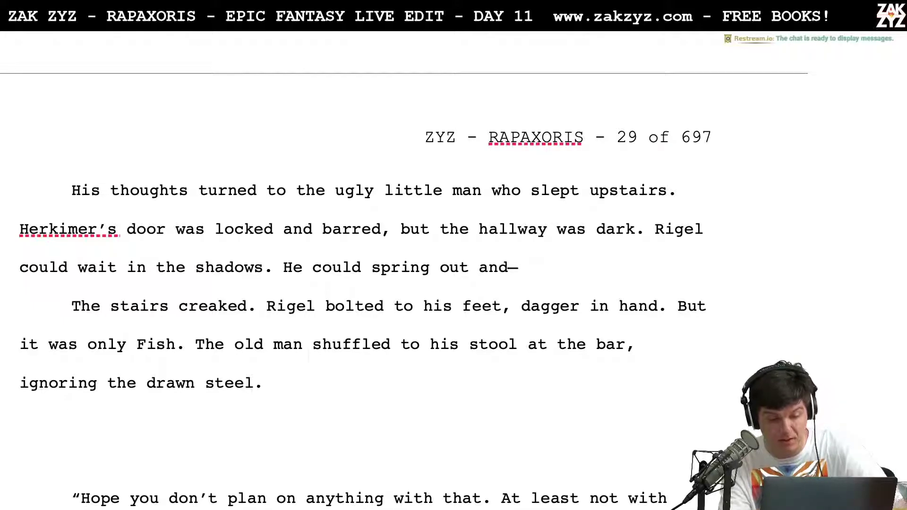
key(Down)
key(Down)
key(Up)
key(Up)
key(Up)
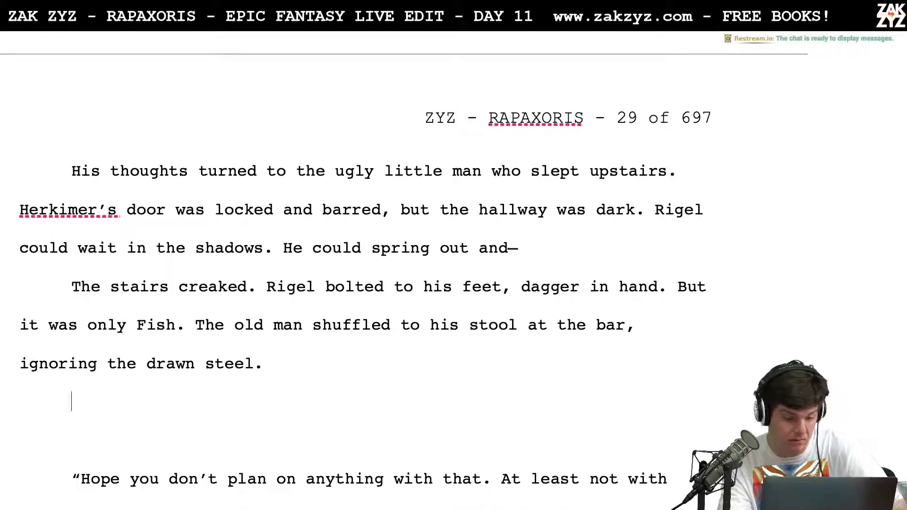
key(Right)
key(Right)
key(Right)
key(Right)
key(Right)
key(Left)
text(naked blade.)
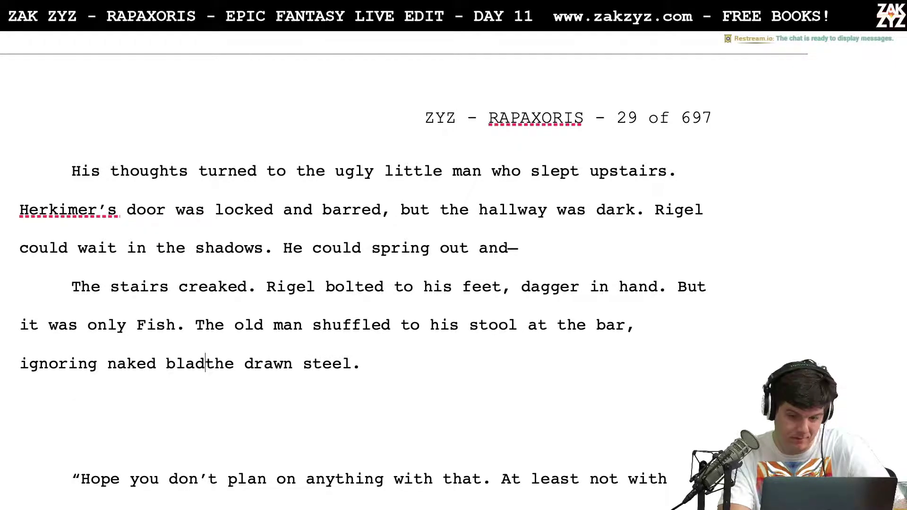
key(shift+Down)
key(Delete)
key(Down)
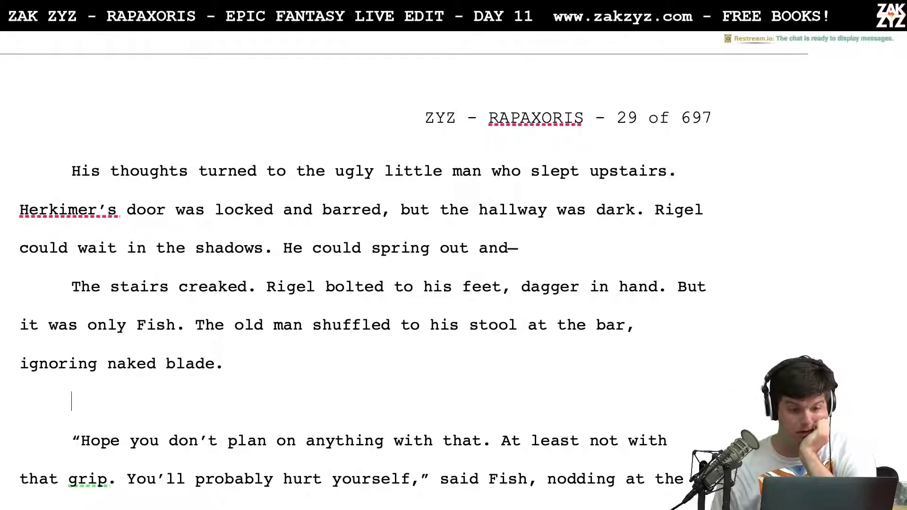
Shorten "But it was only Fish." to "It was only Fish."
scroll(404, 276, down, 1)
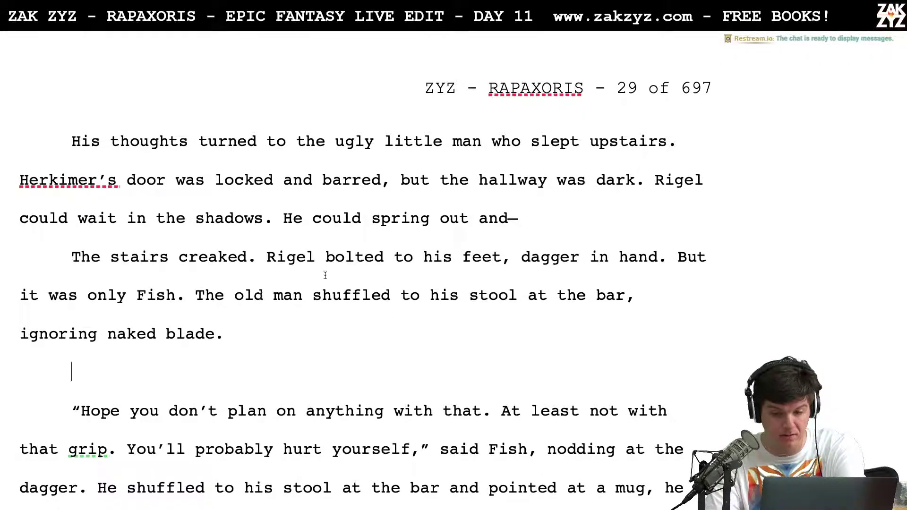
scroll(214, 301, down, 1)
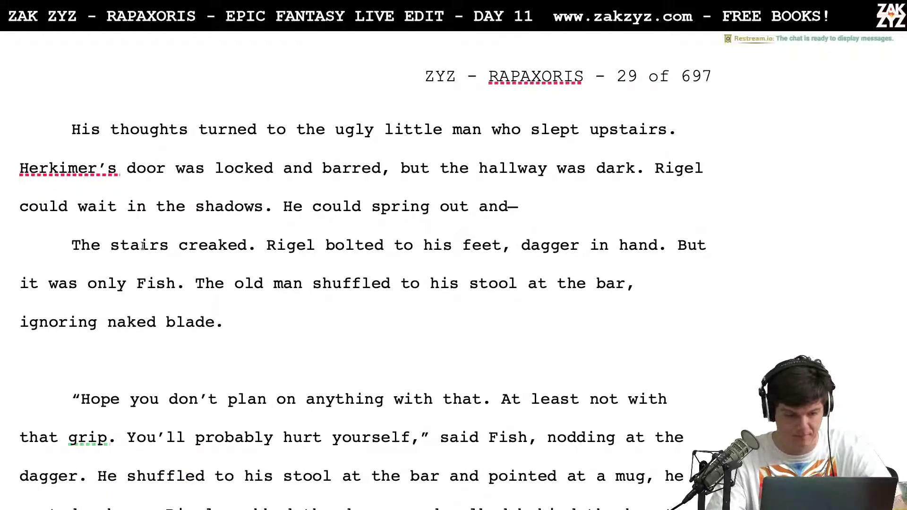
click(668, 245)
key(Right)
key(shift+Right)
key(shift+Right)
key(shift+Right)
key(shift+Right)
key(shift+Right)
key(shift+Right)
key(shift+Left)
text(I)
Start a new line of dialogue in the blank paragraph below "naked blade." reading "Hope you don't plan on using that."
key(Down)
key(Down)
key(Down)
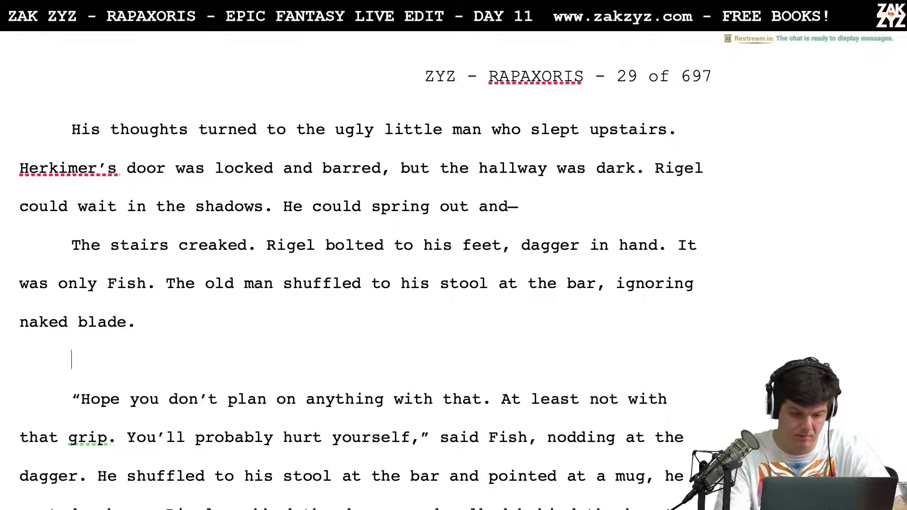
text("Hope )
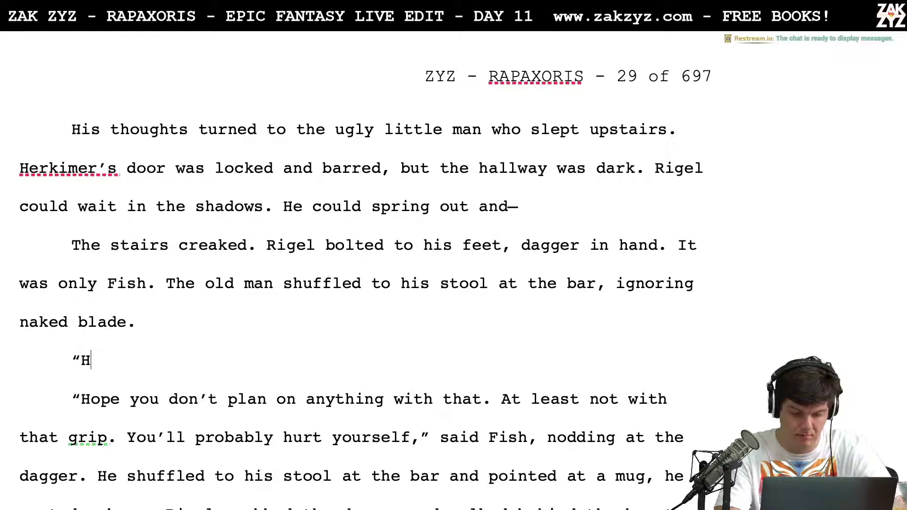
text(you don't plan)
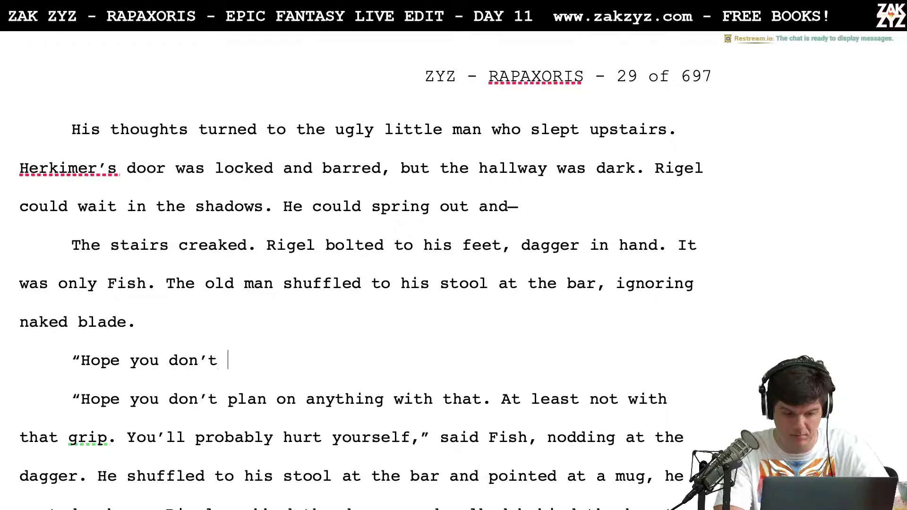
text( on us)
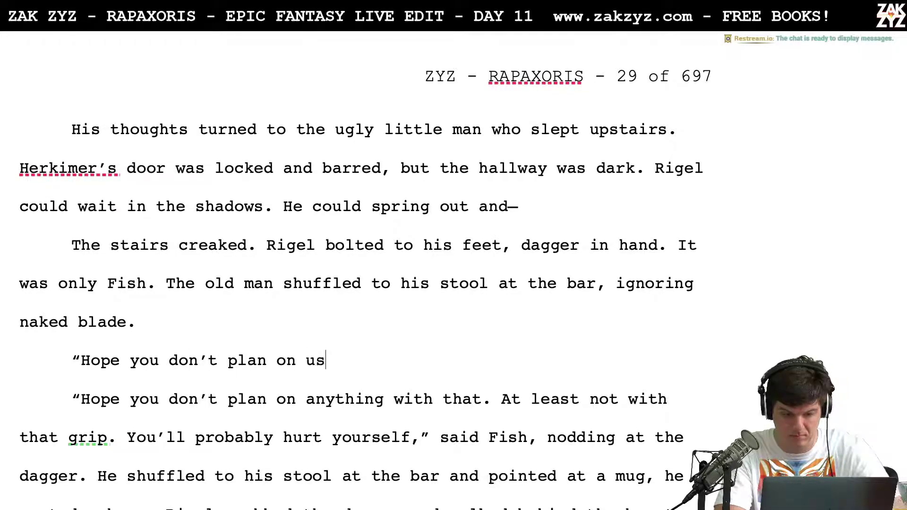
text(i)
key(BackSpace)
key(BackSpace)
key(BackSpace)
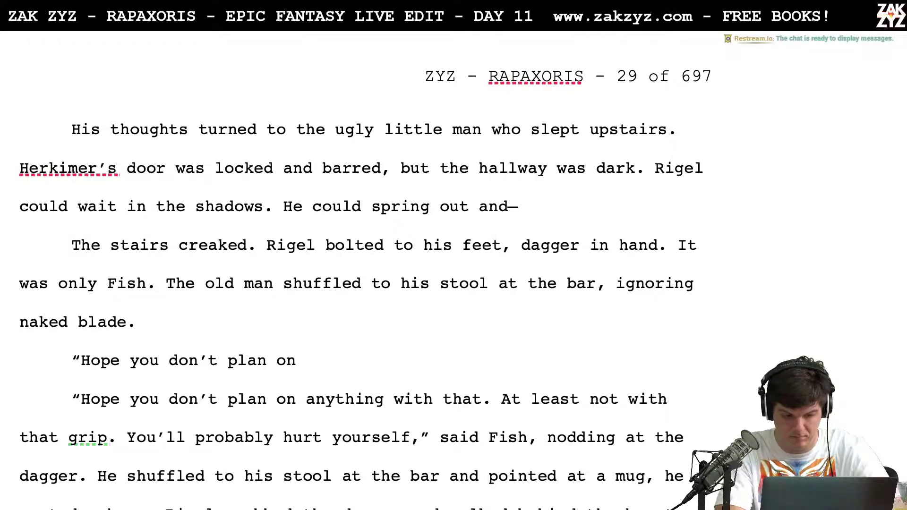
text(using tha)
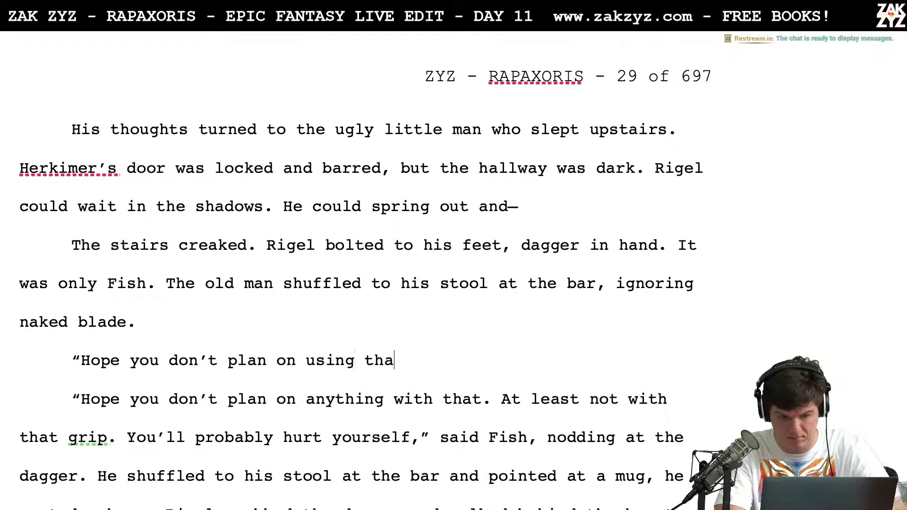
text(t . )
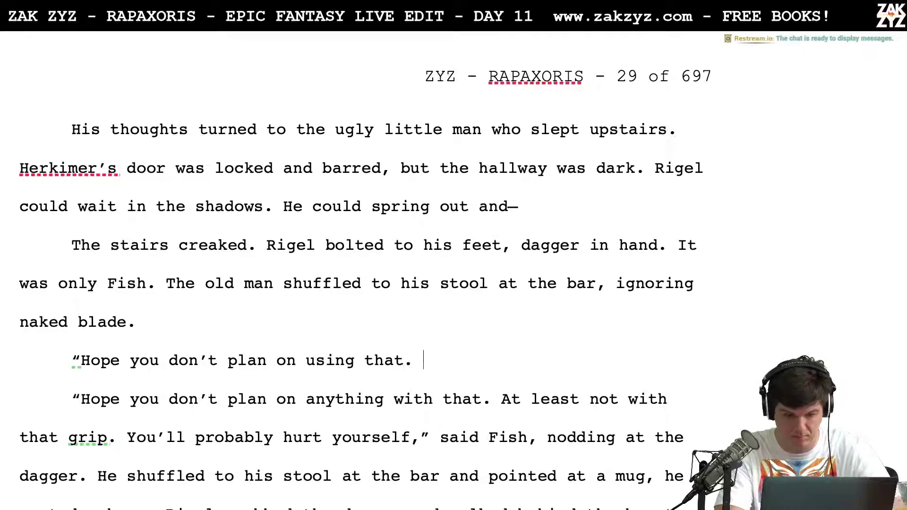
Finish the new dialogue with "Not with that grip. Probably hurt yourself worse than them." and a closing quotation mark
text(Not with that grip)
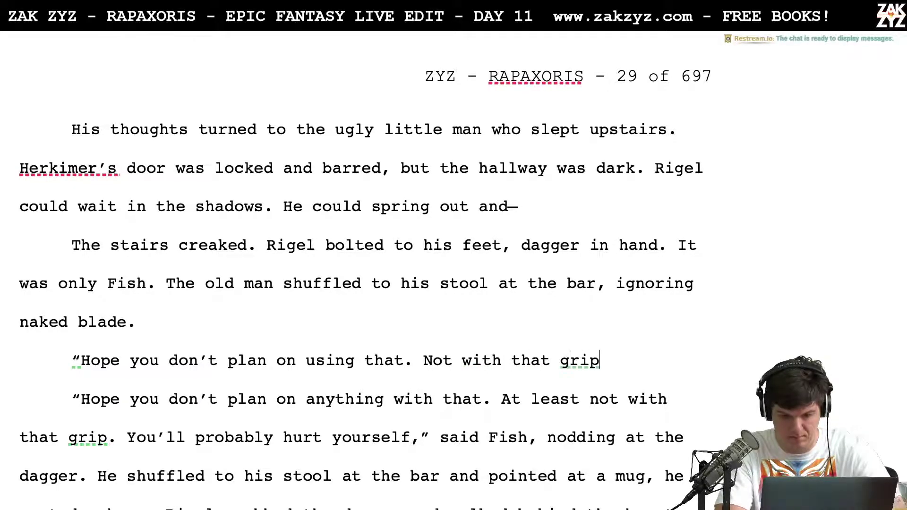
text(. You'll )
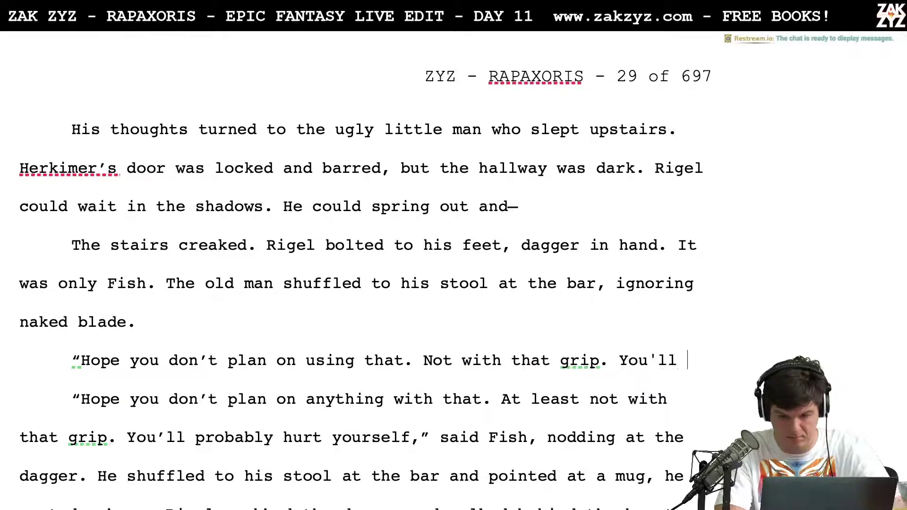
text(hur)
key(BackSpace)
key(BackSpace)
key(BackSpace)
key(BackSpace)
key(BackSpace)
key(BackSpace)
key(BackSpace)
key(BackSpace)
key(BackSpace)
key(BackSpace)
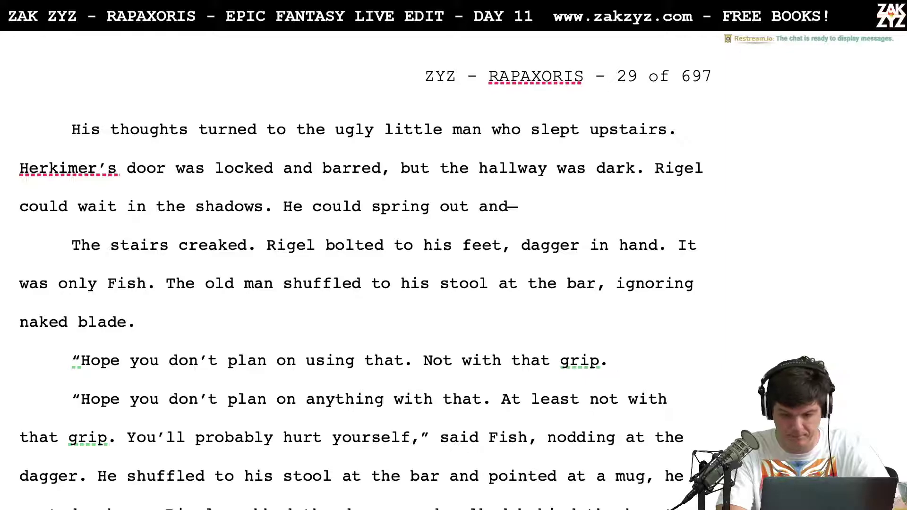
text(Probably hurt y)
text(ourself worse)
text( than)
text( them.")
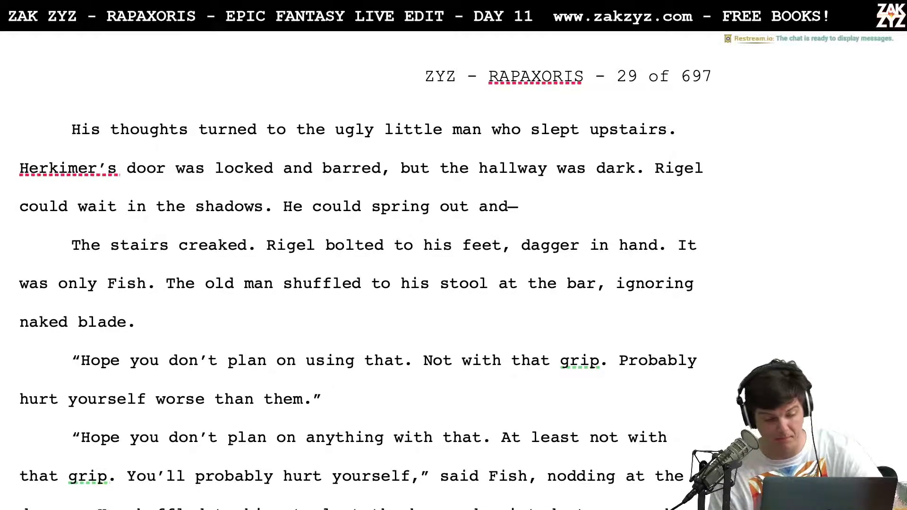
Add blank paragraphs below the new dialogue and start a sentence in them with "Fish tilted his chin"
scroll(664, 241, down, 3)
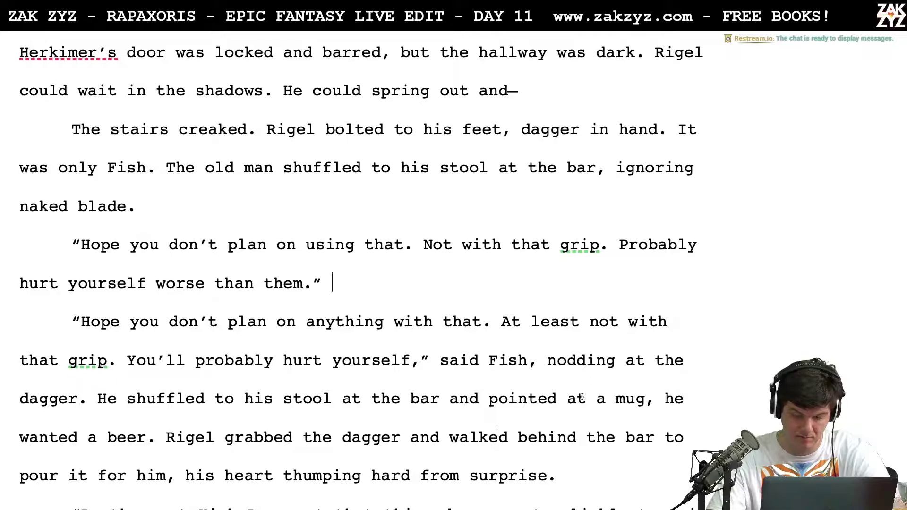
key(Right)
key(Right)
key(Right)
key(Left)
key(Return)
key(Return)
key(Up)
key(Up)
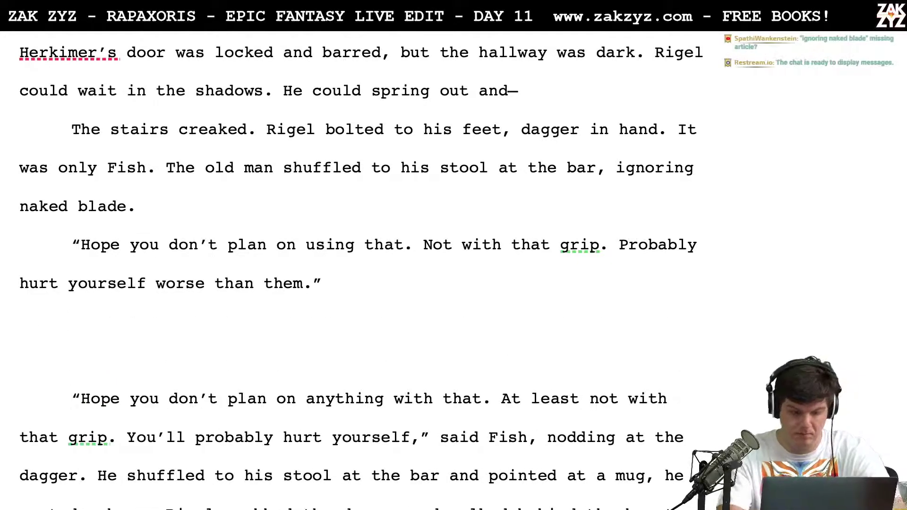
text(Fish)
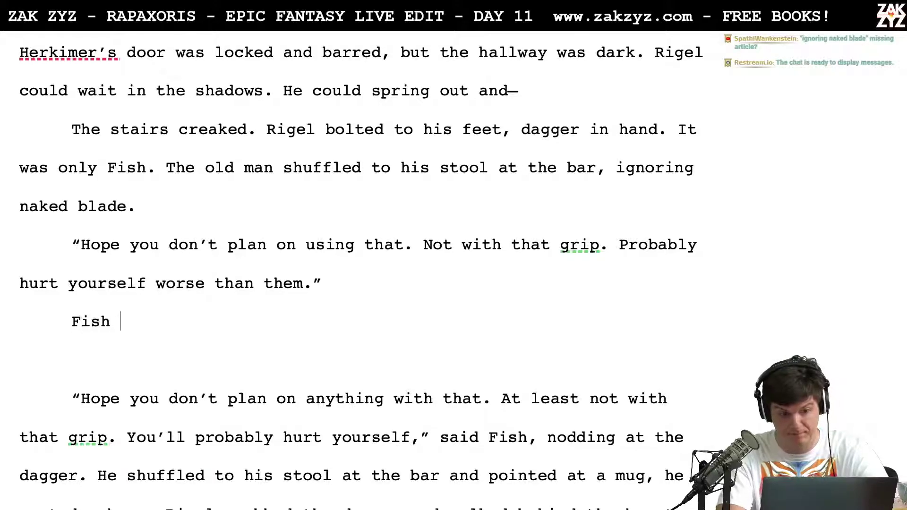
key(BackSpace)
text(p)
key(BackSpace)
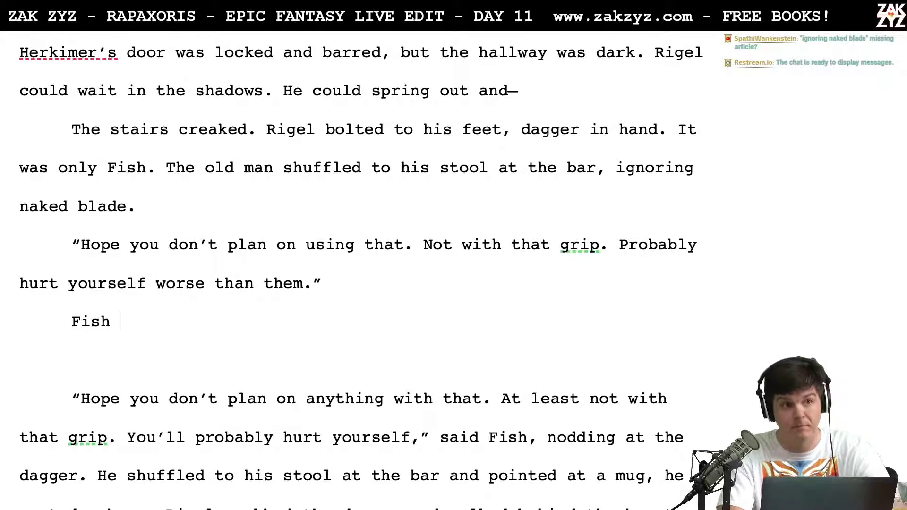
text(p)
key(BackSpace)
text(til)
key(BackSpace)
text(red)
key(BackSpace)
key(BackSpace)
key(BackSpace)
key(BackSpace)
text(lted his chin)
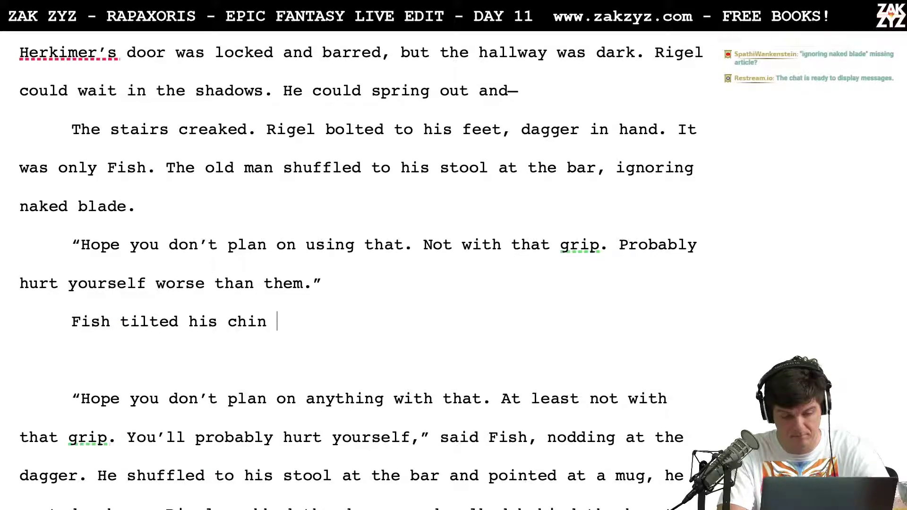
Reword the sentence after "Fish" so that it reads "Fish raised his chin at the mugs, he wanted a beer."
key(BackSpace)
key(BackSpace)
key(BackSpace)
key(BackSpace)
key(BackSpace)
key(BackSpace)
key(BackSpace)
key(BackSpace)
key(BackSpace)
key(BackSpace)
key(BackSpace)
key(BackSpace)
key(BackSpace)
key(BackSpace)
key(BackSpace)
key(BackSpace)
text(ria)
key(BackSpace)
key(BackSpace)
text(aised h)
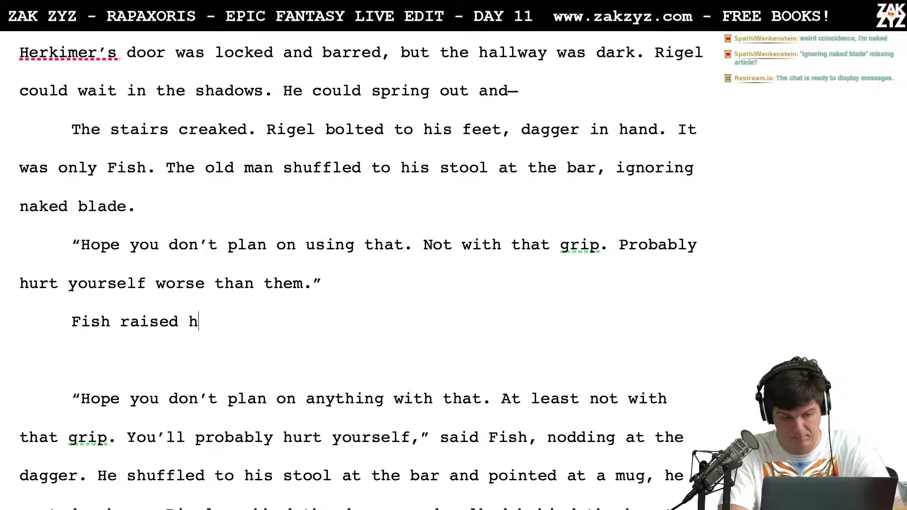
text(is chin at the mugs,)
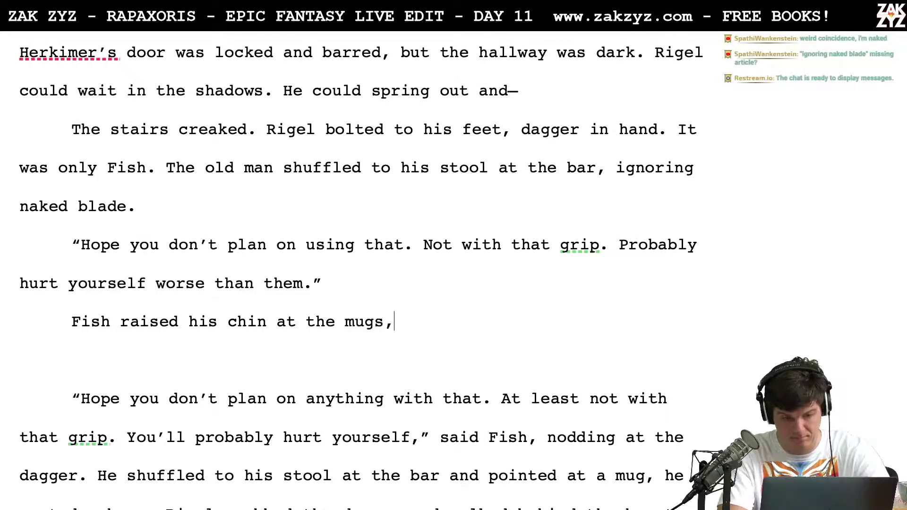
text( he wanted a beer.)
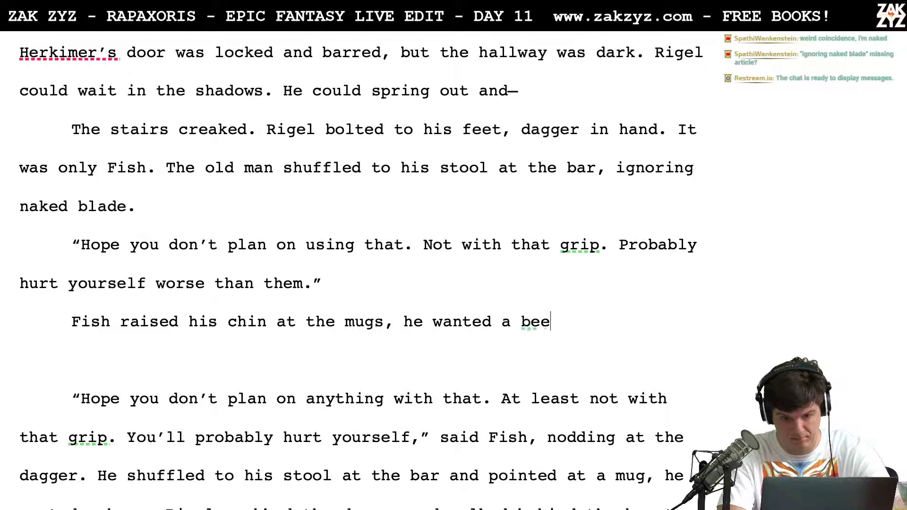
Delete the old passage from "Hope you don't plan on anything with that" through "wanted a beer.", up to "Rigel grabbed the dagger"
key(shift+Down)
key(shift+Down)
key(shift+Down)
key(shift+Down)
key(shift+Down)
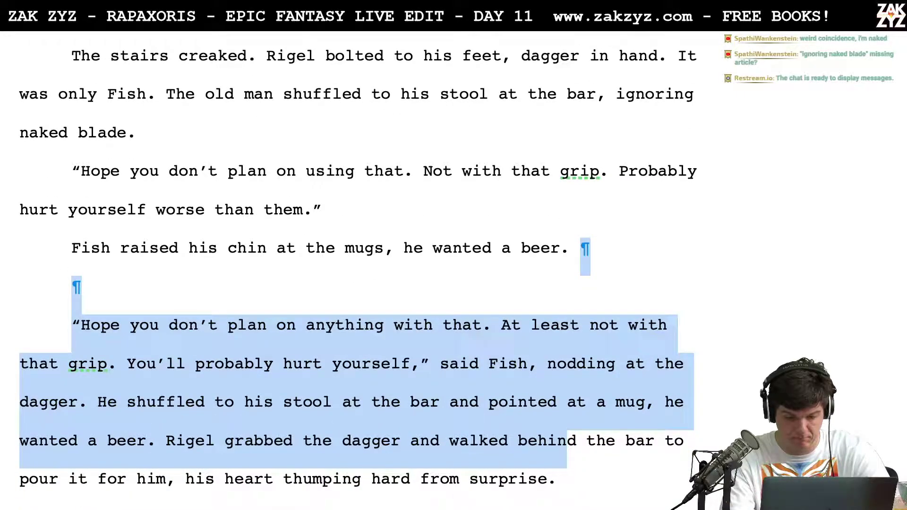
key(shift+Down)
key(shift+Down)
key(shift+Up)
key(shift+Up)
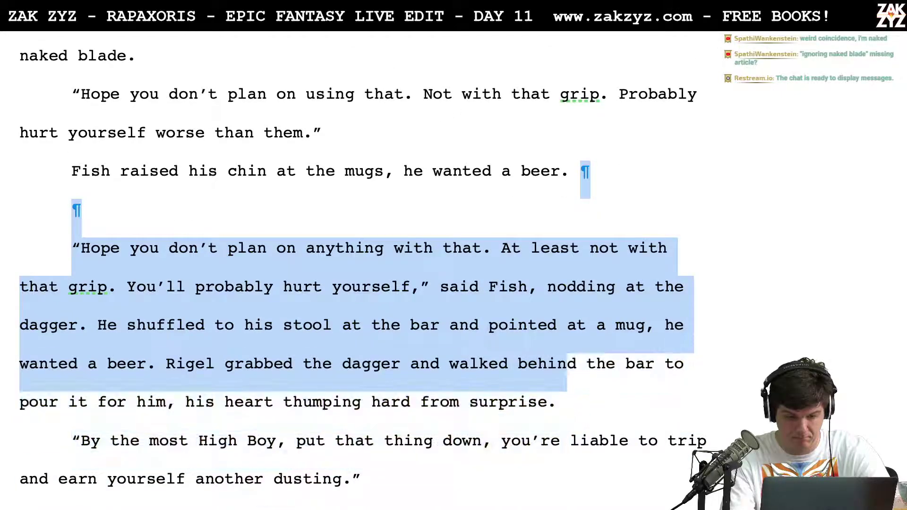
key(shift+Left)
key(shift+Left)
key(shift+Left)
key(shift+Left)
key(shift+Left)
key(shift+Left)
key(shift+Left)
key(shift+Left)
key(shift+Left)
key(shift+Left)
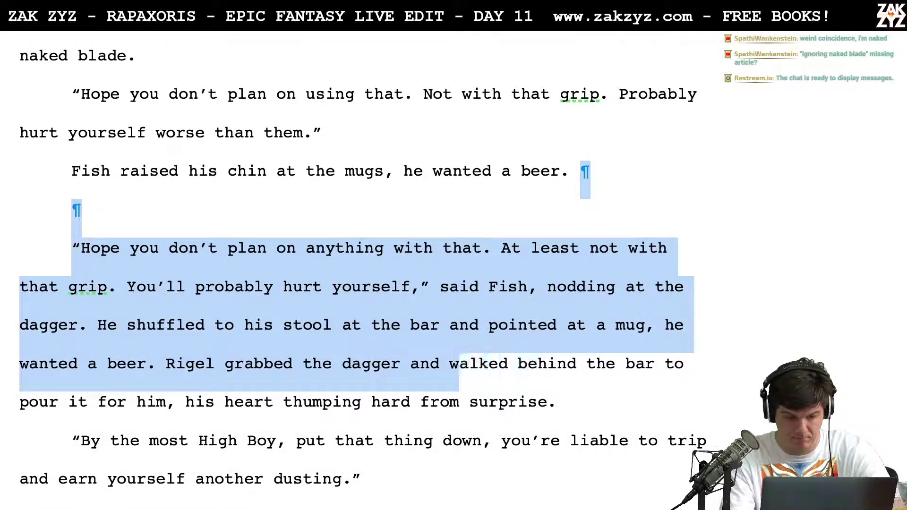
key(shift+Left)
key(shift+Left)
key(shift+Left)
key(shift+Left)
key(shift+Left)
key(shift+Left)
key(shift+Left)
key(shift+Left)
key(shift+Left)
key(shift+Left)
key(shift+Left)
key(shift+Left)
key(shift+Left)
key(shift+Left)
key(shift+Left)
key(shift+Left)
key(shift+Left)
key(shift+Left)
key(shift+Left)
key(shift+Left)
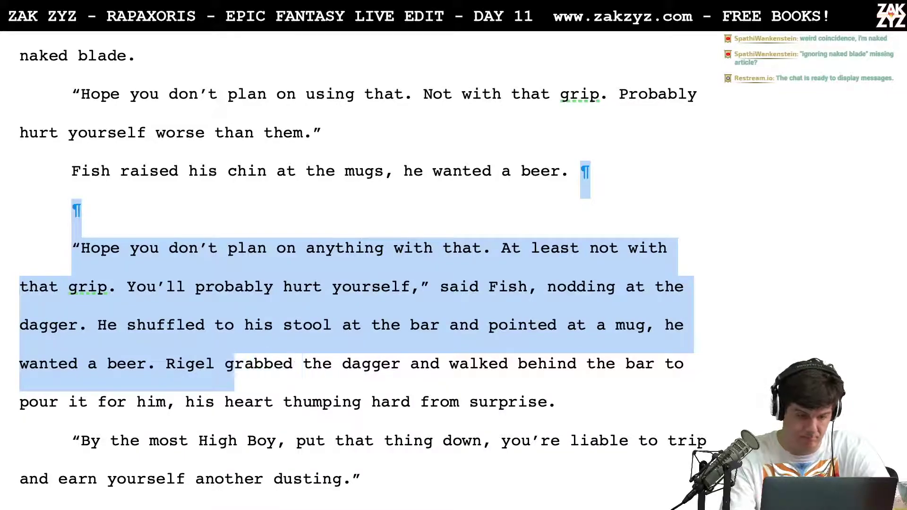
key(shift+Left)
key(shift+Left)
key(shift+Left)
key(shift+Left)
key(shift+Left)
key(shift+Left)
key(shift+Left)
key(BackSpace)
Move "Rigel grabbed the dagger" down into its own paragraph and begin a new paragraph above it with "Still h"
key(Return)
key(Return)
key(Return)
key(Up)
key(Up)
key(Up)
key(Left)
key(Right)
key(End)
key(Home)
key(Down)
text(R)
key(BackSpace)
text(R)
key(BackSpace)
text(Still h)
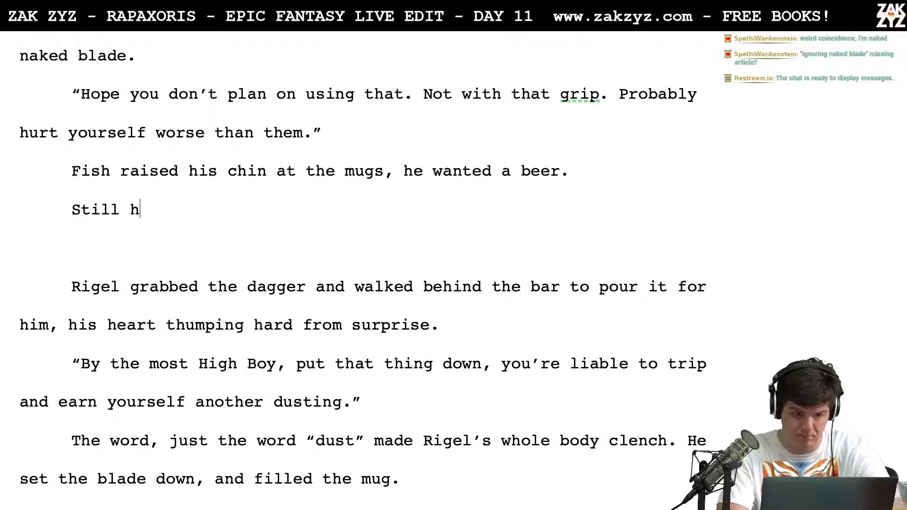
Complete the new paragraph's first sentence as "Still holding the dagger, Rigel scurried behind the bar to pour."
text(olding the)
text(ger, Rigel scur)
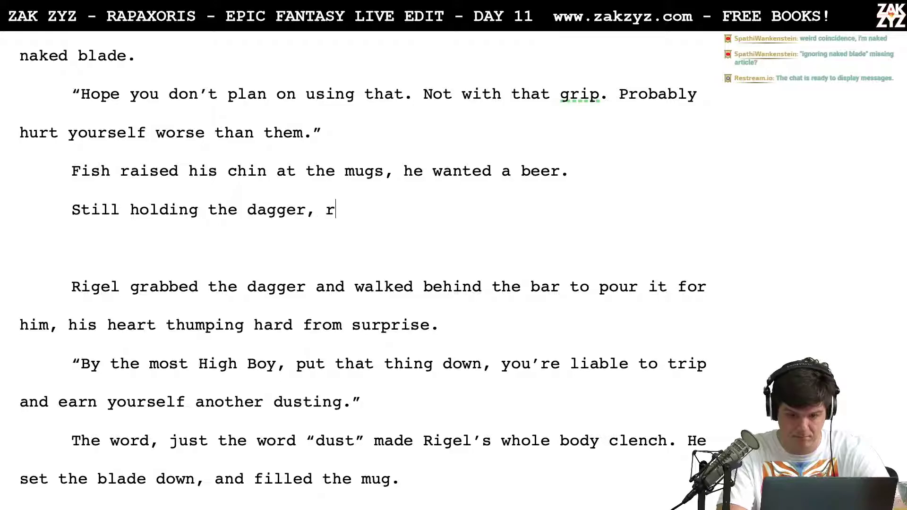
text(ried the)
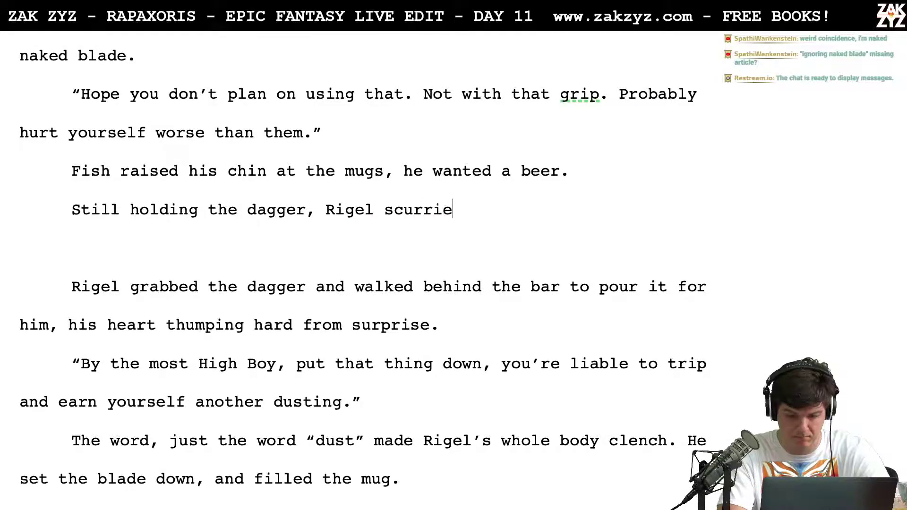
key(BackSpace)
key(BackSpace)
key(BackSpace)
text(b)
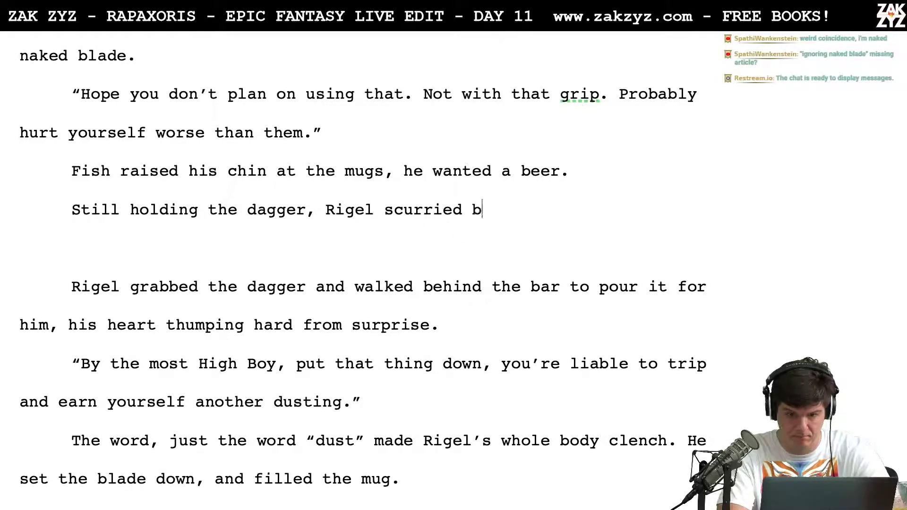
text(ehind the bar to pour.)
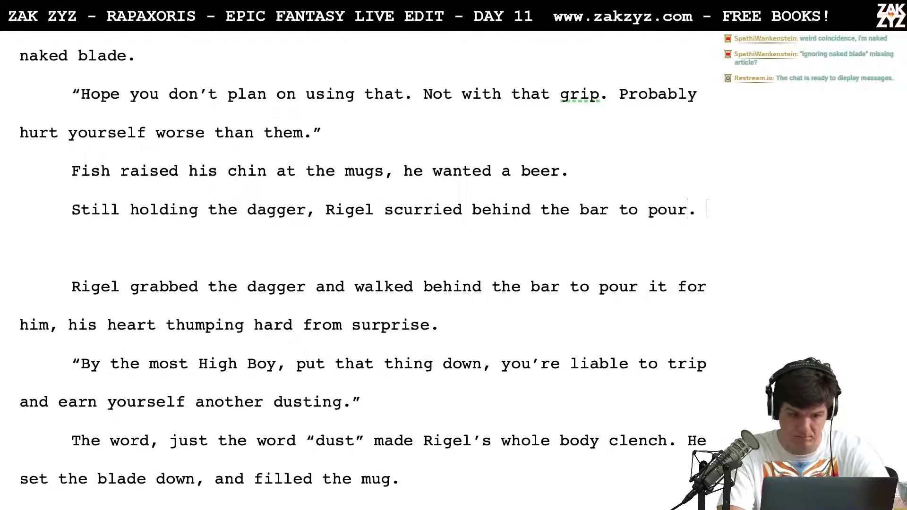
Continue the paragraph with the sentence "His heart was pounding from the surprise."
key(Return)
text(His heart w)
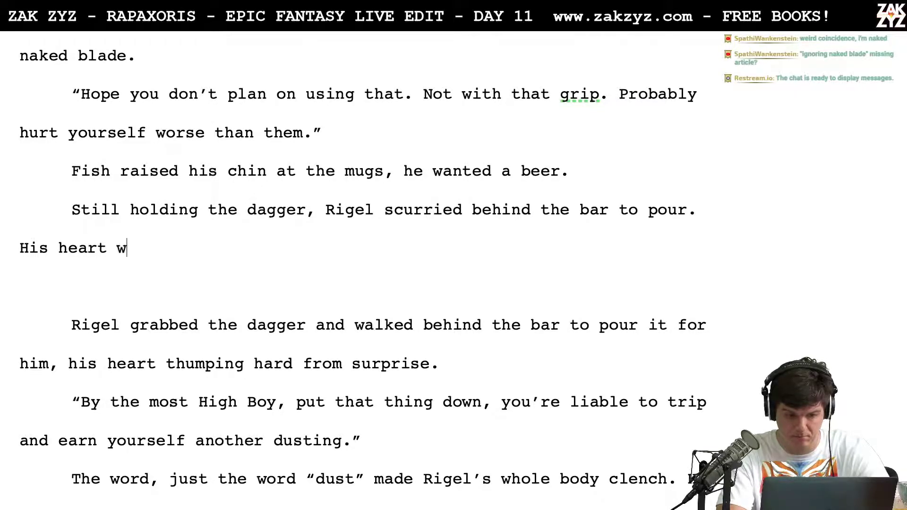
text(as thumping)
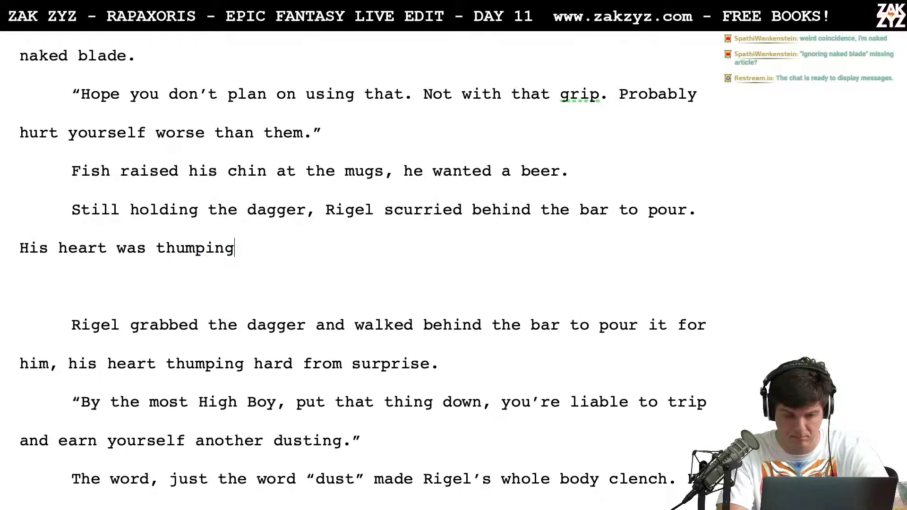
text( hard)
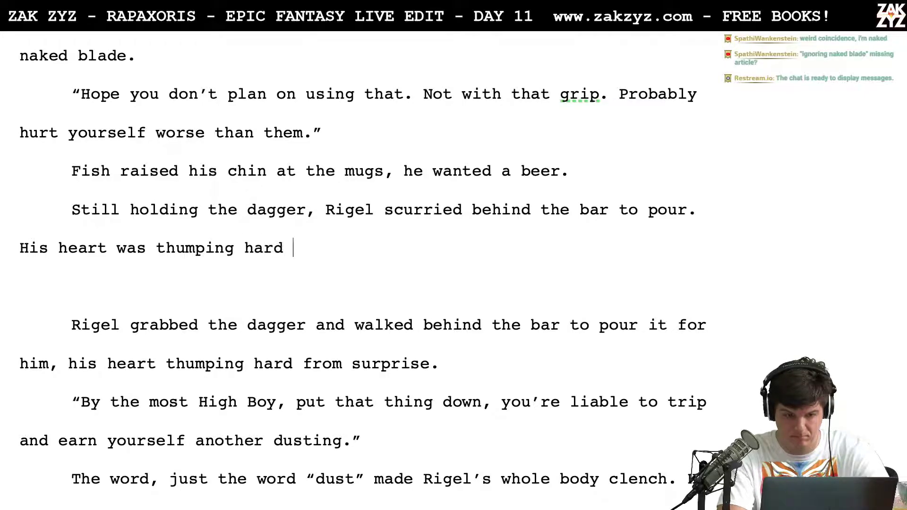
key(BackSpace)
key(BackSpace)
key(BackSpace)
key(BackSpace)
key(BackSpace)
key(BackSpace)
key(BackSpace)
key(BackSpace)
key(BackSpace)
key(BackSpace)
key(BackSpace)
key(BackSpace)
key(BackSpace)
key(BackSpace)
key(BackSpace)
key(BackSpace)
key(BackSpace)
key(BackSpace)
key(BackSpace)
key(BackSpace)
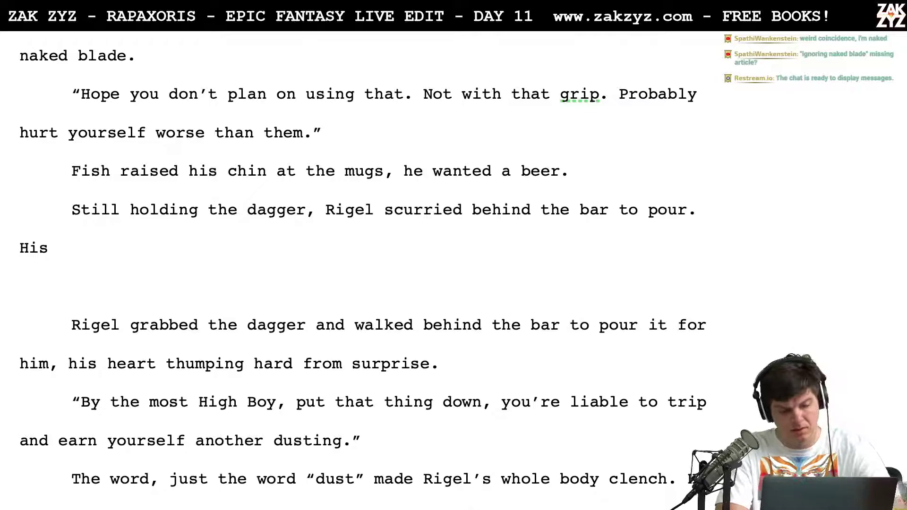
text(heart was)
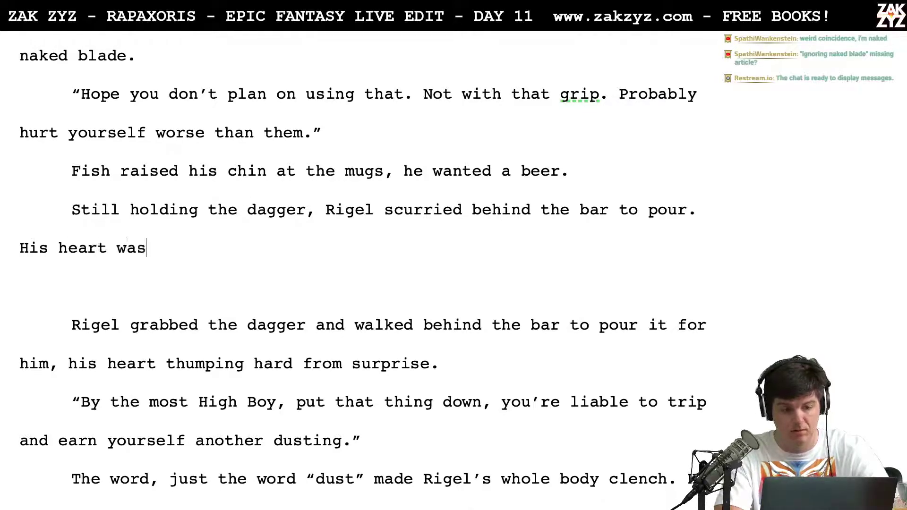
text( pounding from th)
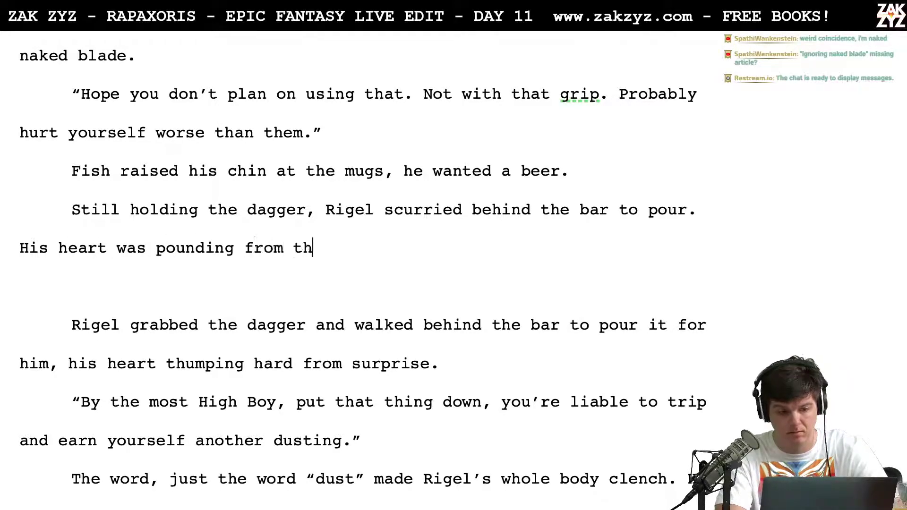
text(e surprise.)
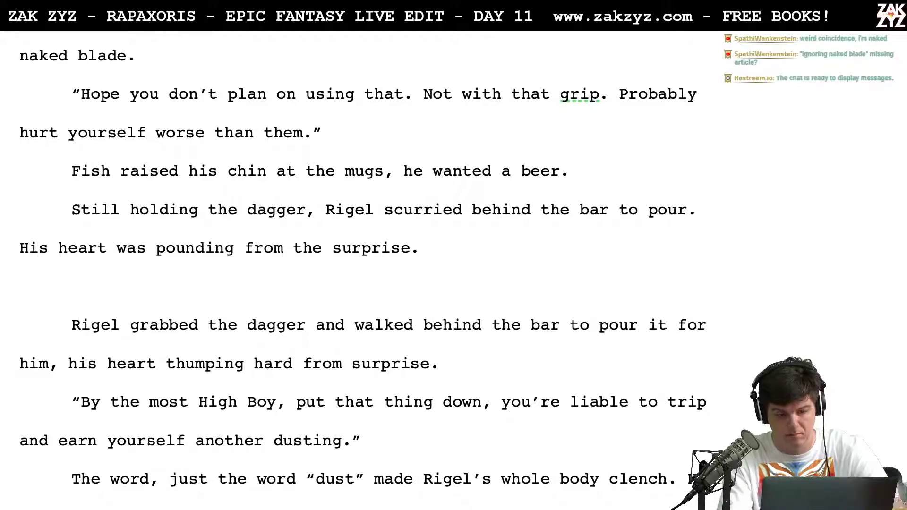
Delete the blank line and the old paragraph beginning "Rigel grabbed the dagger and walked behind the bar"
key(Right)
key(shift+Down)
key(shift+Down)
key(shift+Down)
key(shift+Up)
key(BackSpace)
key(BackSpace)
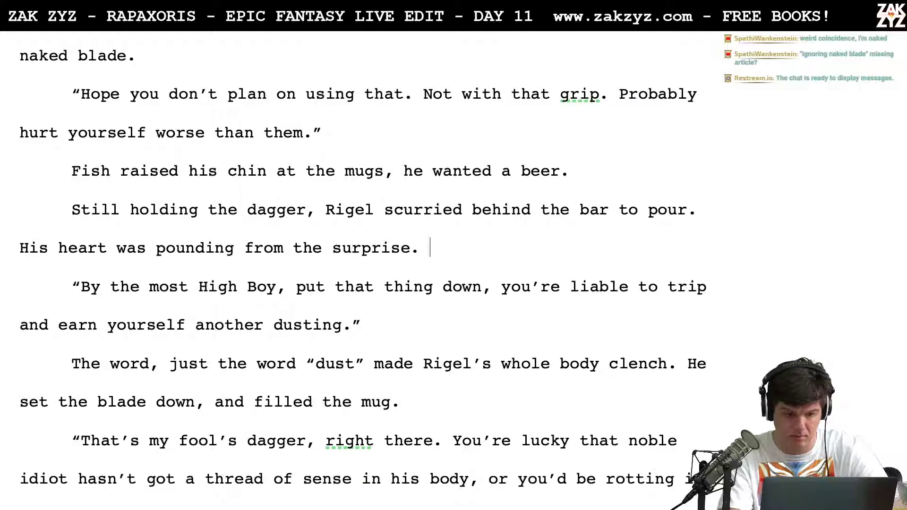
Split the "By the most High Boy" dialogue after its opening quotation mark to make room for replacement dialogue
key(Right)
key(Right)
key(Right)
key(Right)
key(Right)
key(Left)
key(Left)
key(Left)
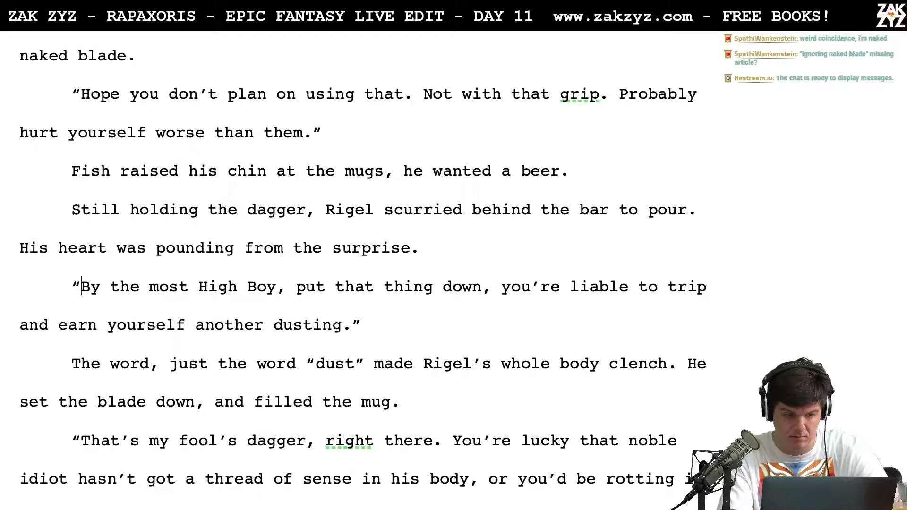
key(Return)
key(Left)
text(High ones,)
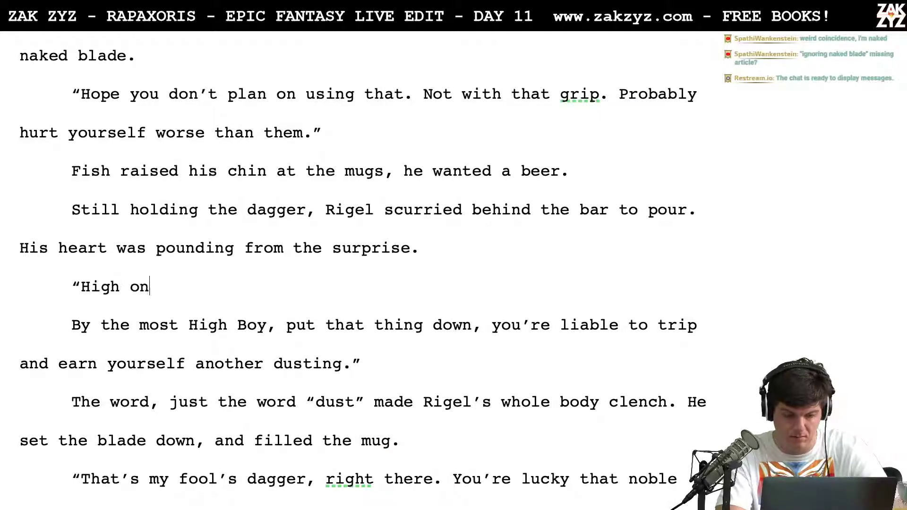
key(BackSpace)
key(BackSpace)
key(BackSpace)
key(BackSpace)
key(BackSpace)
key(BackSpace)
key(BackSpace)
key(BackSpace)
key(BackSpace)
key(BackSpace)
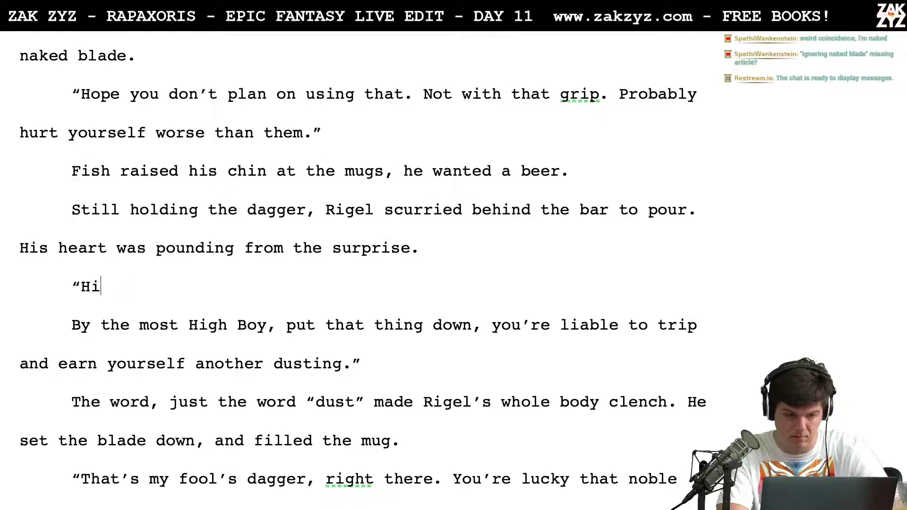
Try the replacement dialogue "Stars, put it down fool." after the opening quotation mark
text(Stars,)
key(BackSpace)
text(, put )
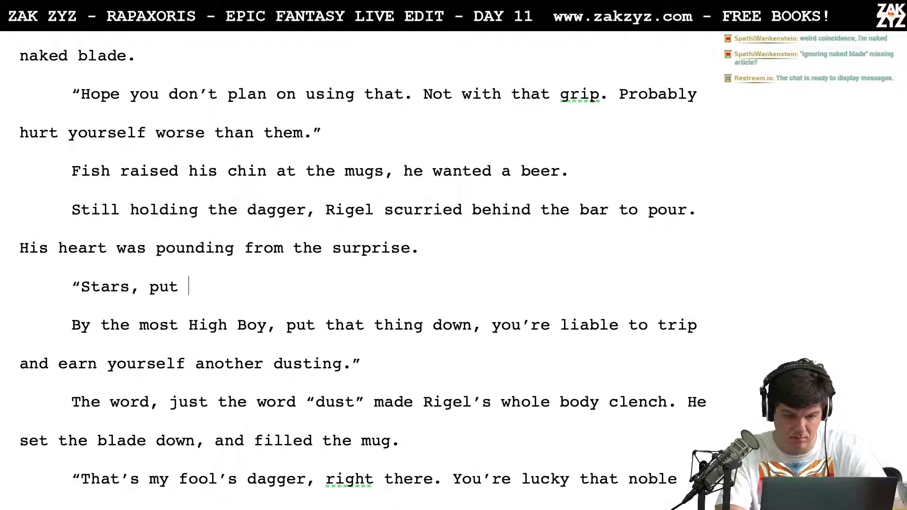
text(it down fool.)
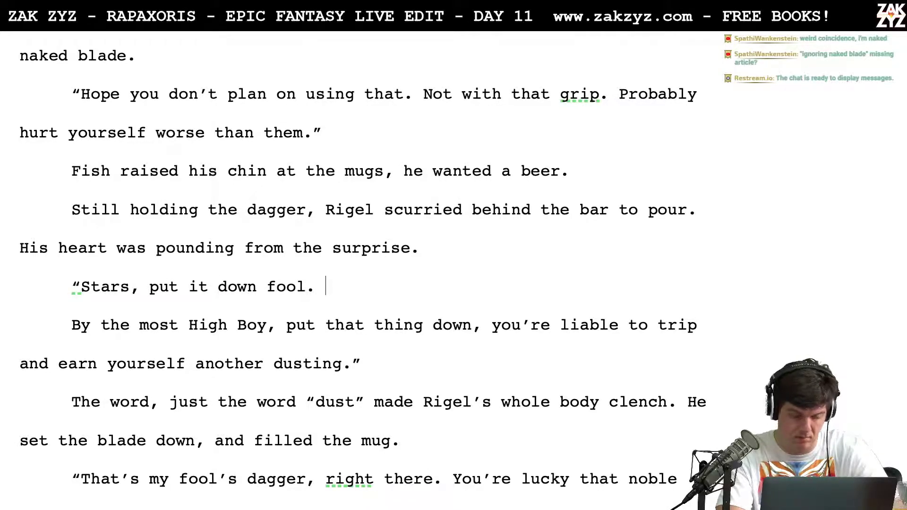
key(BackSpace)
key(BackSpace)
key(BackSpace)
key(BackSpace)
key(BackSpace)
key(BackSpace)
key(BackSpace)
key(BackSpace)
key(BackSpace)
key(BackSpace)
key(BackSpace)
key(BackSpace)
key(BackSpace)
key(BackSpace)
key(BackSpace)
key(BackSpace)
key(BackSpace)
key(BackSpace)
key(BackSpace)
Draft the wording "don't walk around with a dagger like" after "Stars," in the dialogue
text(don't walk around )
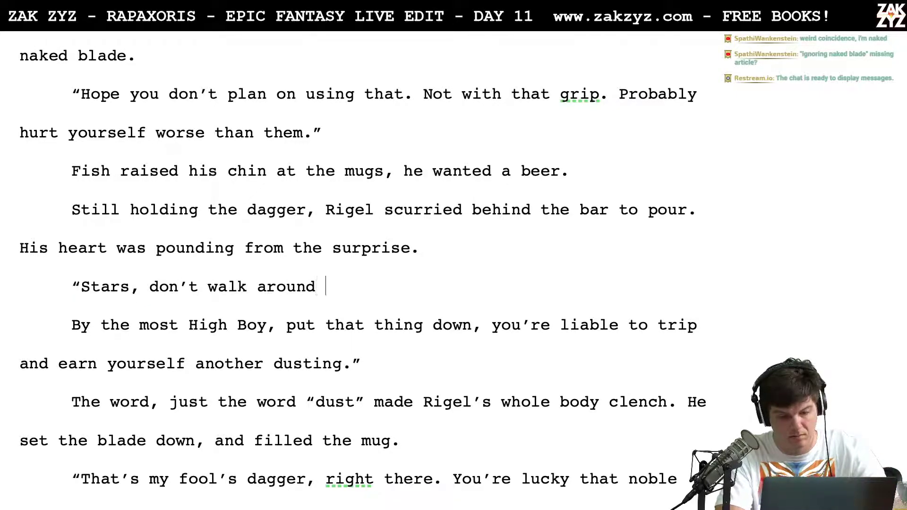
text(with a d)
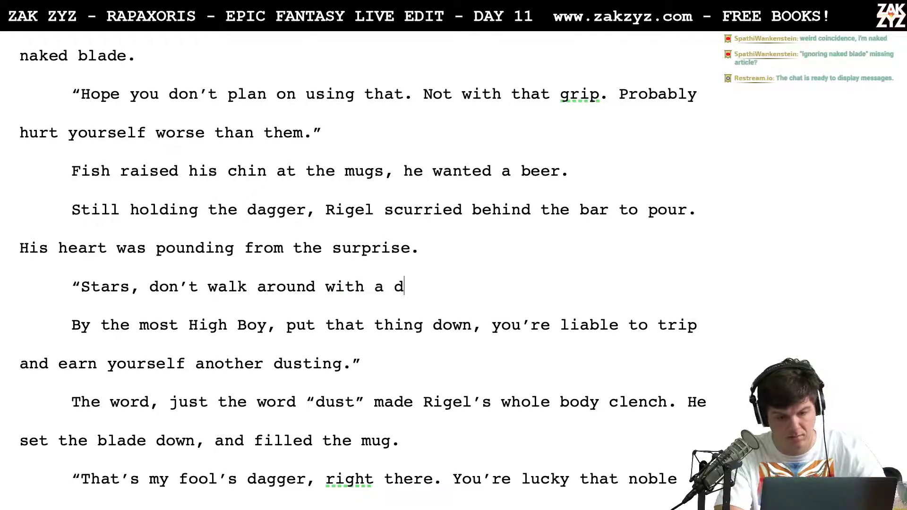
text(agger like taht)
key(BackSpace)
Write a new dialogue line above the "Stars" draft: "What'd I say? Put it down, fool. You're liable to trip over your own feet"
click(440, 248)
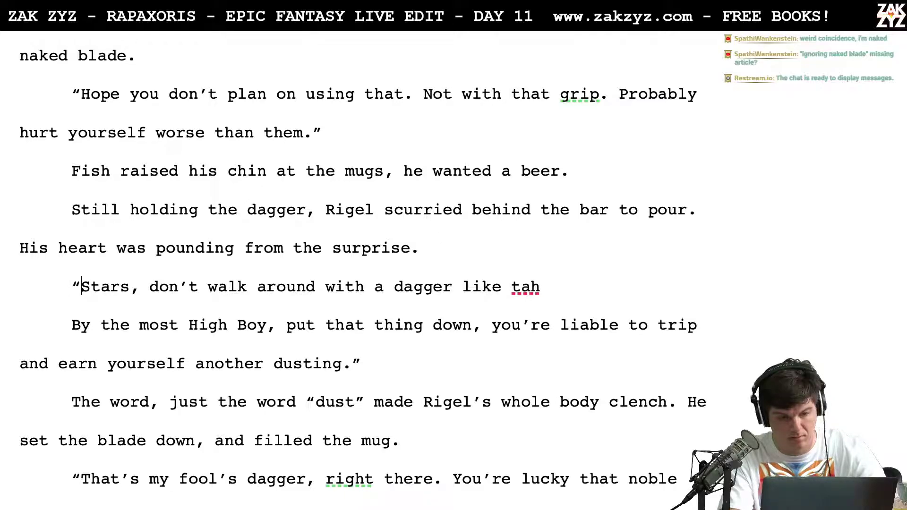
key(Left)
key(Return)
text(What'd I say)
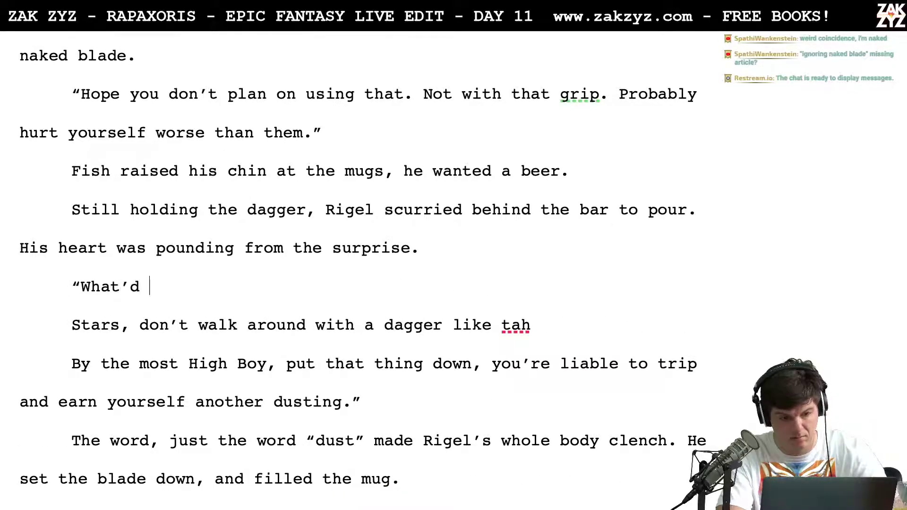
text(? Put it down, fool. You're li)
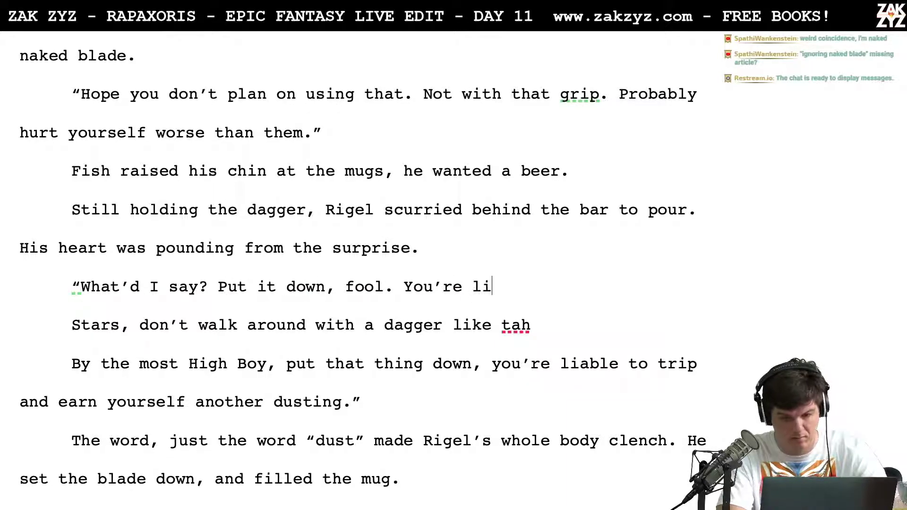
text(able to trip over )
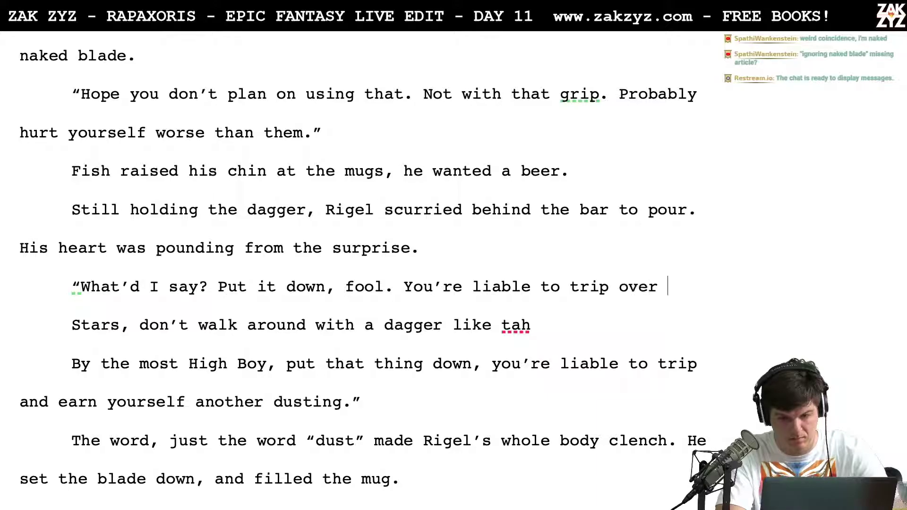
text(your own feet and earn)
key(BackSpace)
key(BackSpace)
key(BackSpace)
key(BackSpace)
key(BackSpace)
key(BackSpace)
key(BackSpace)
key(BackSpace)
key(BackSpace)
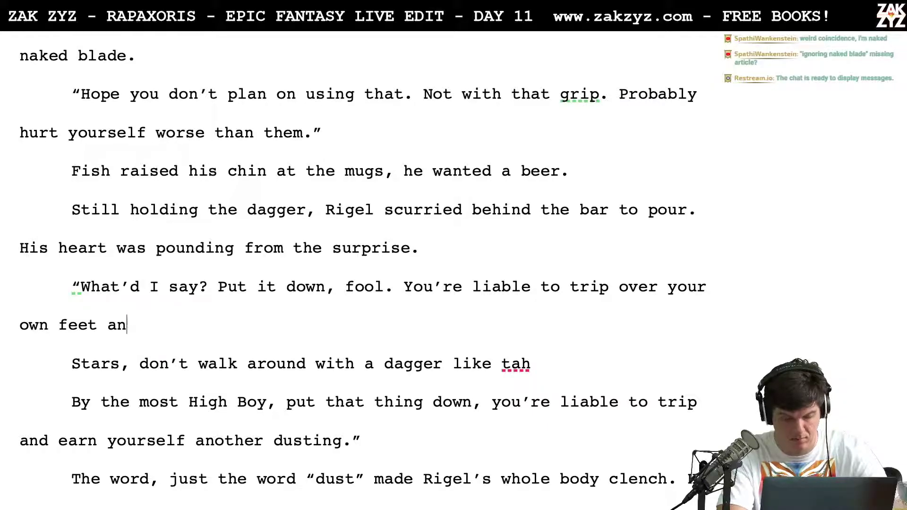
Finish the dialogue line with "and use up more of my dust." and a closing quotation mark
text(and use u)
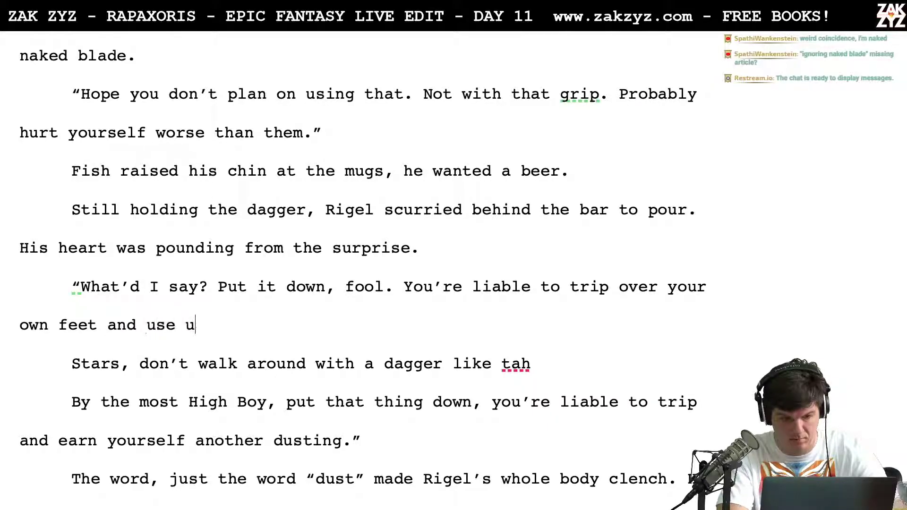
text(p more of my dust)
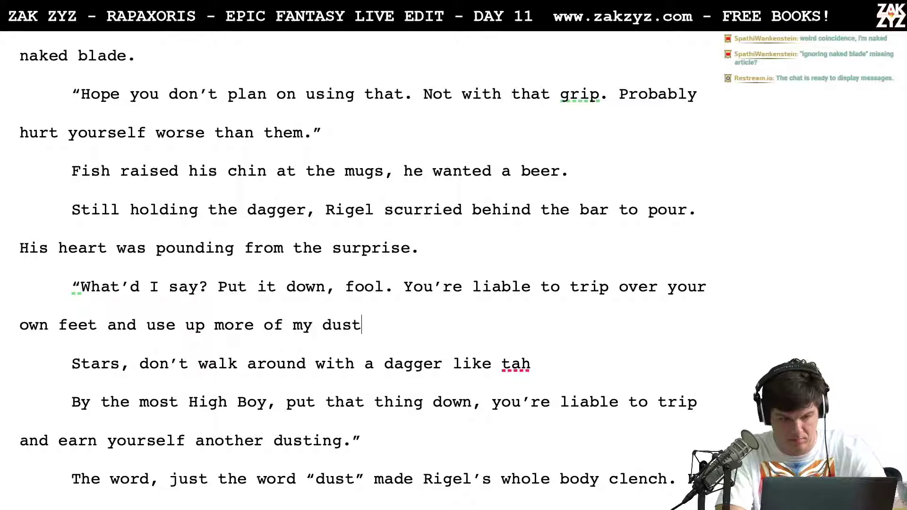
text(. ")
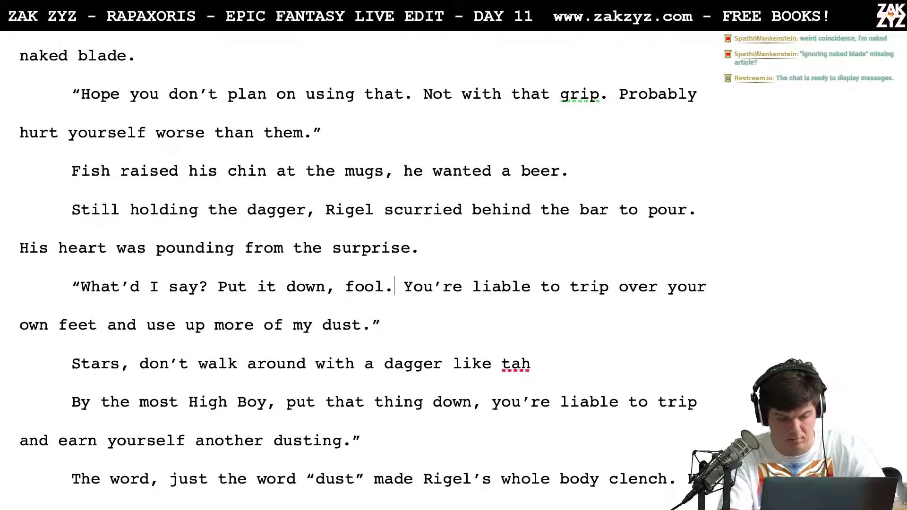
Delete the leftover "Stars" and "By the most High Boy" lines, and break the new dialogue before "You're liable"
key(ctrl+shift+Down)
key(ctrl+shift+Down)
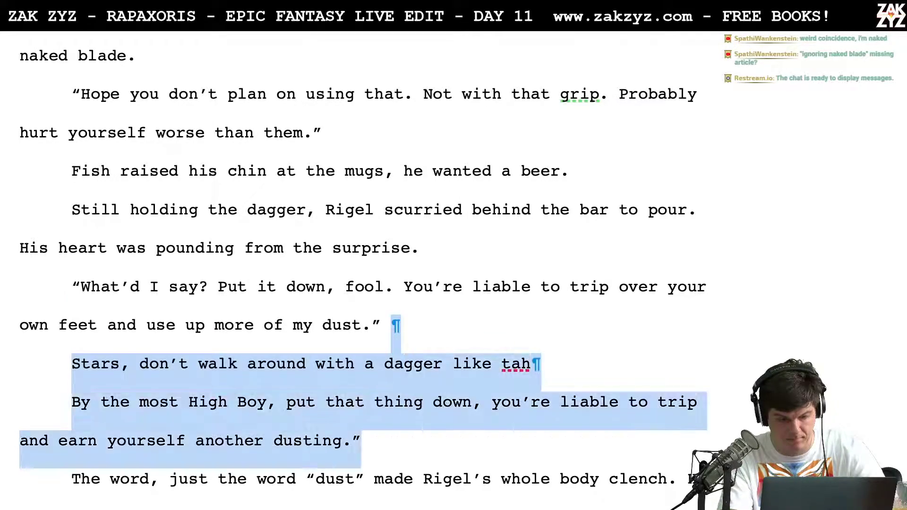
key(BackSpace)
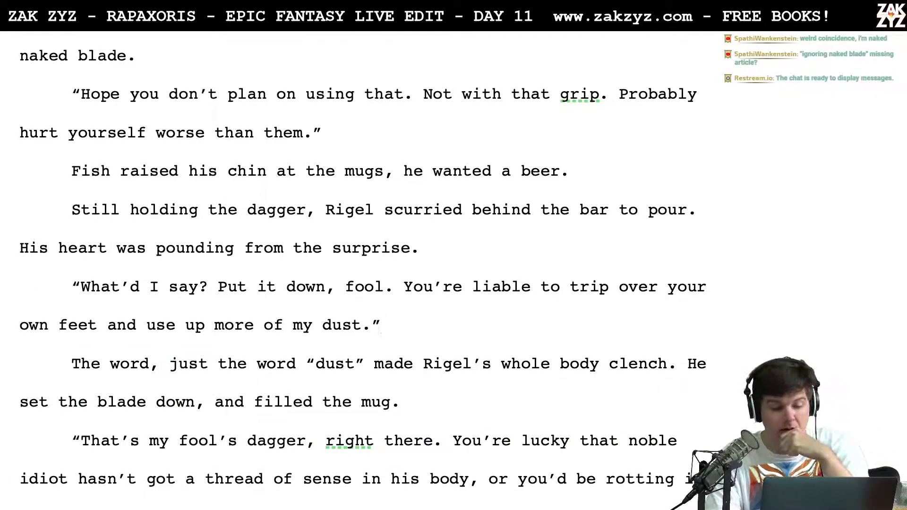
scroll(434, 415, down, 1)
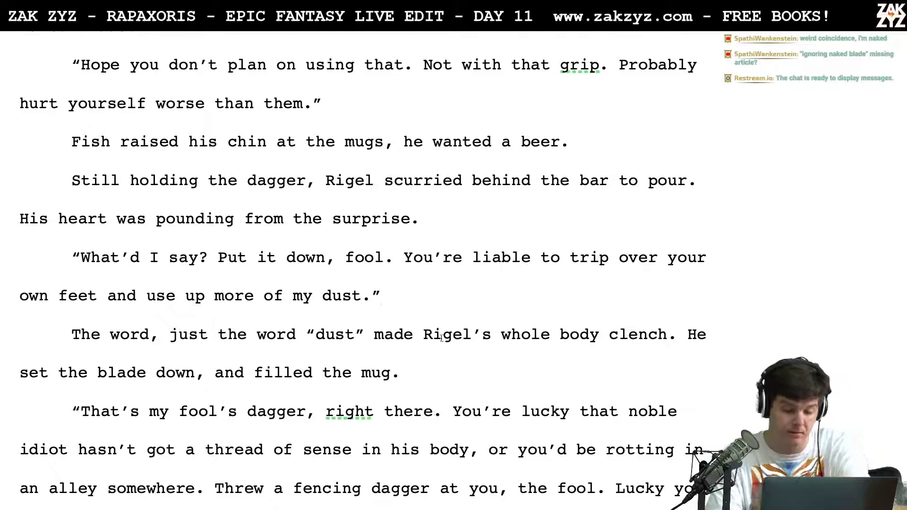
key(Return)
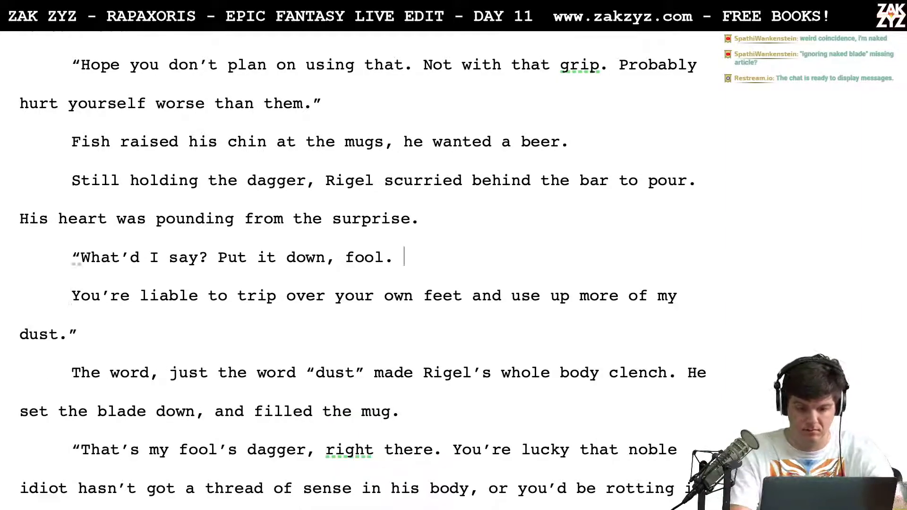
text(If you tru)
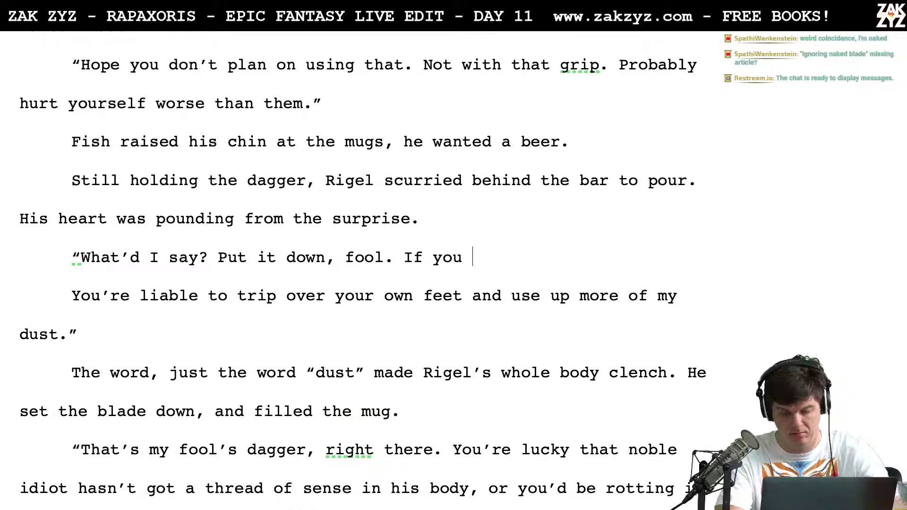
key(BackSpace)
text(ip)
key(BackSpace)
key(BackSpace)
key(BackSpace)
key(BackSpace)
key(BackSpace)
key(BackSpace)
key(BackSpace)
key(BackSpace)
key(BackSpace)
key(BackSpace)
key(BackSpace)
key(BackSpace)
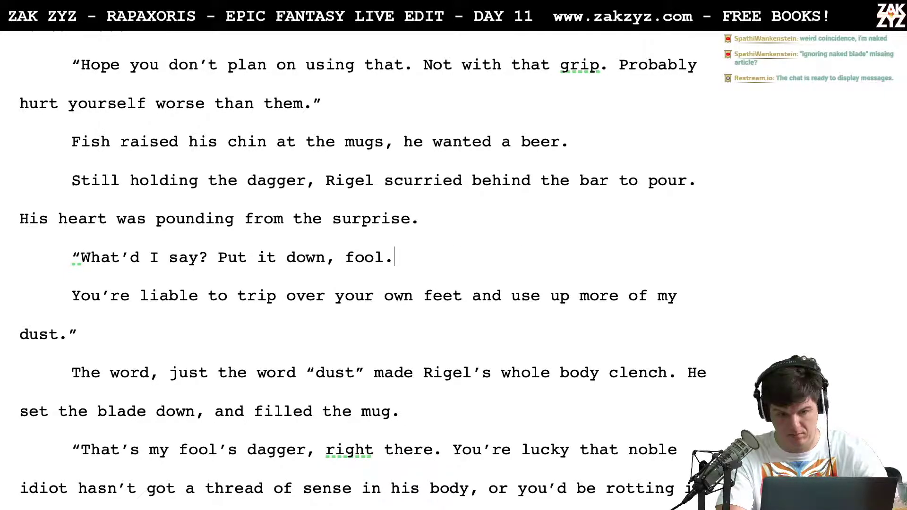
End "Put it down, fool" with an exclamation mark and begin the follow-up sentence with "You'll"
text(! )
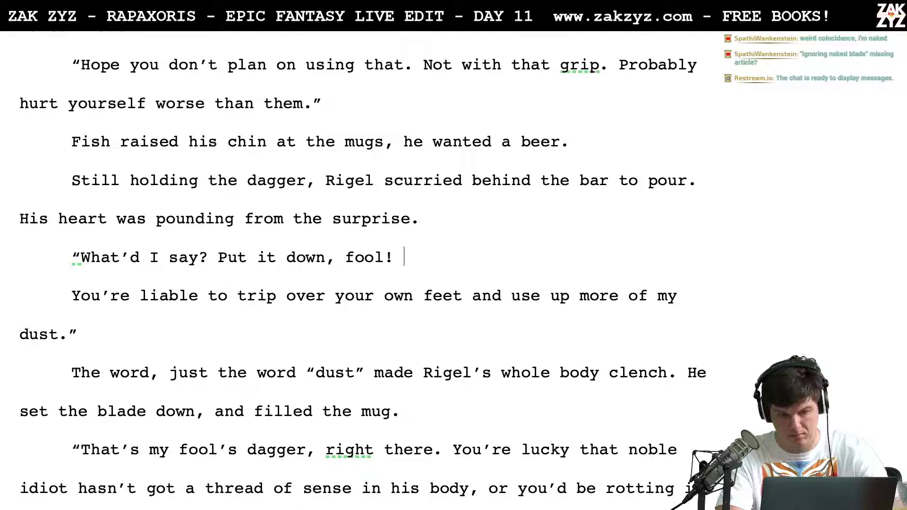
text(You;ll)
key(BackSpace)
key(BackSpace)
key(BackSpace)
text('ll )
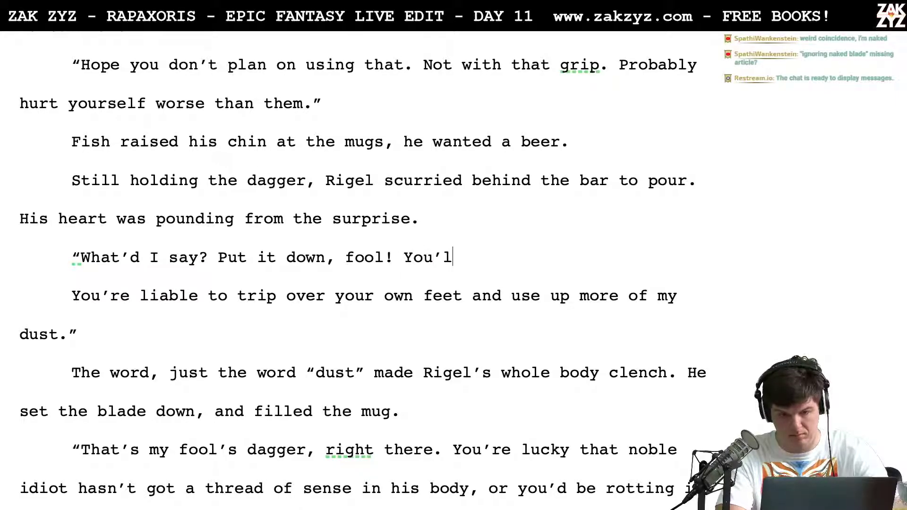
text(wind up)
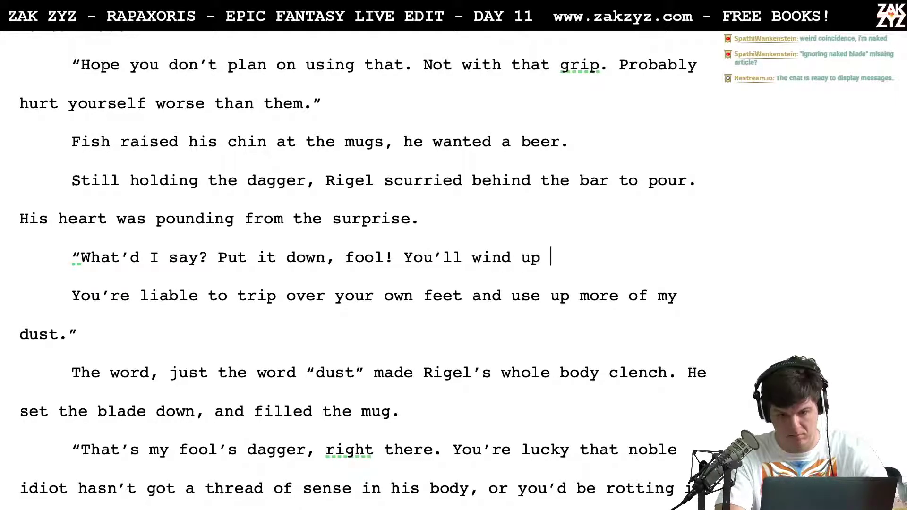
key(BackSpace)
key(BackSpace)
key(BackSpace)
key(BackSpace)
key(BackSpace)
key(BackSpace)
key(BackSpace)
key(BackSpace)
key(BackSpace)
key(BackSpace)
key(BackSpace)
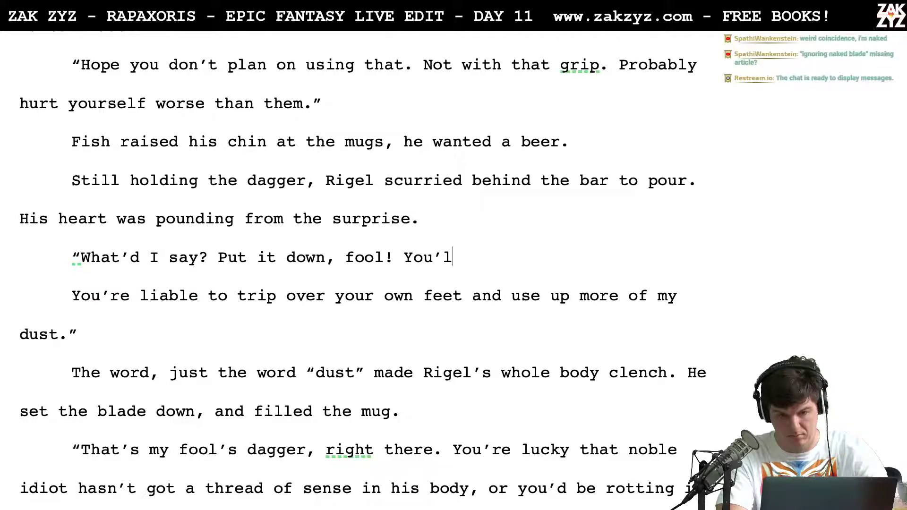
Continue the sentence after "You'll" with "trip over your own feet and get skewered"
text(ll trip )
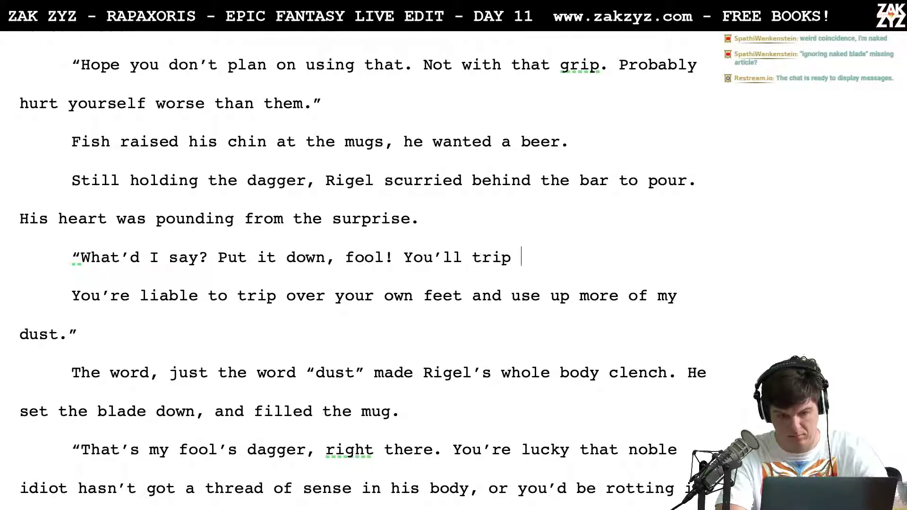
text(over your own f)
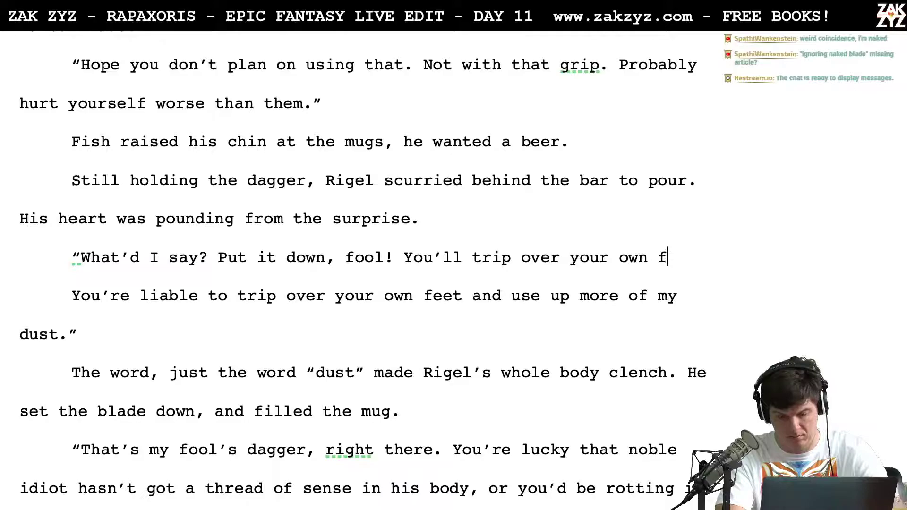
text(eet and get sk)
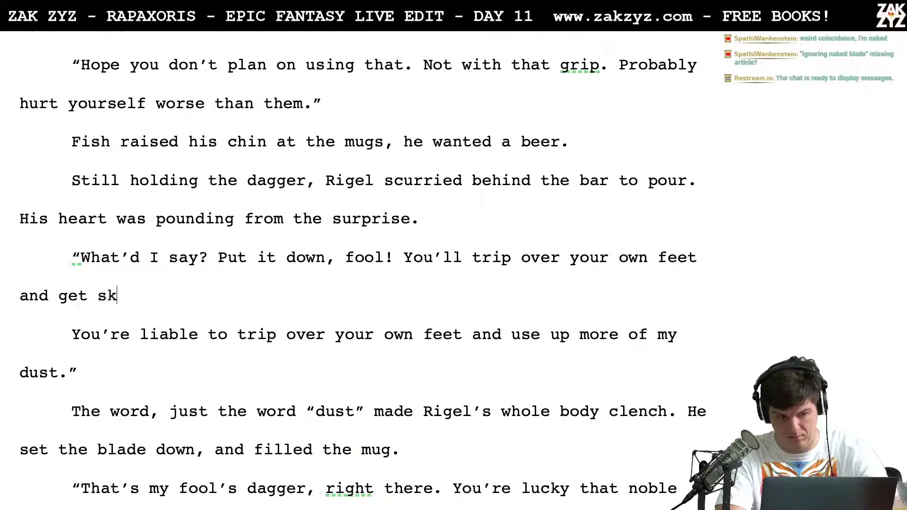
text(ewered)
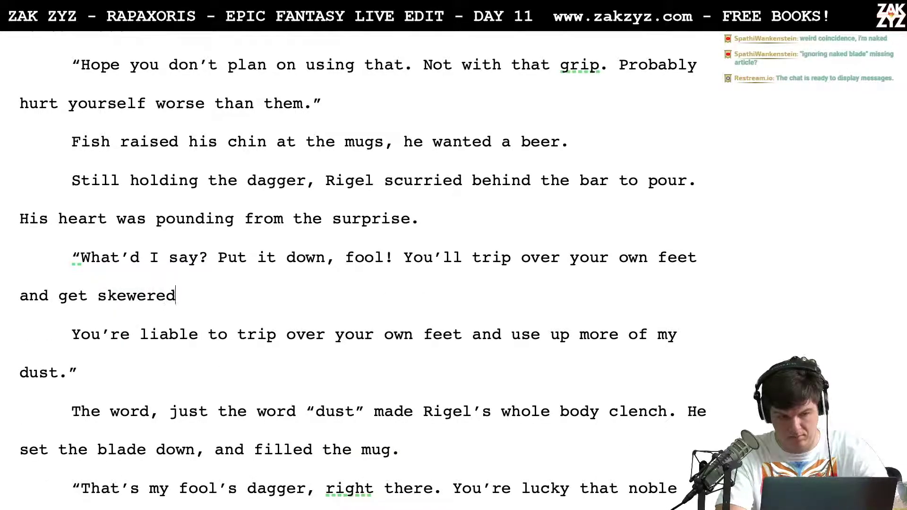
Finish the dialogue with "I'm not spending more dust on you." and a closing quotation mark
text(. I'm not spending m)
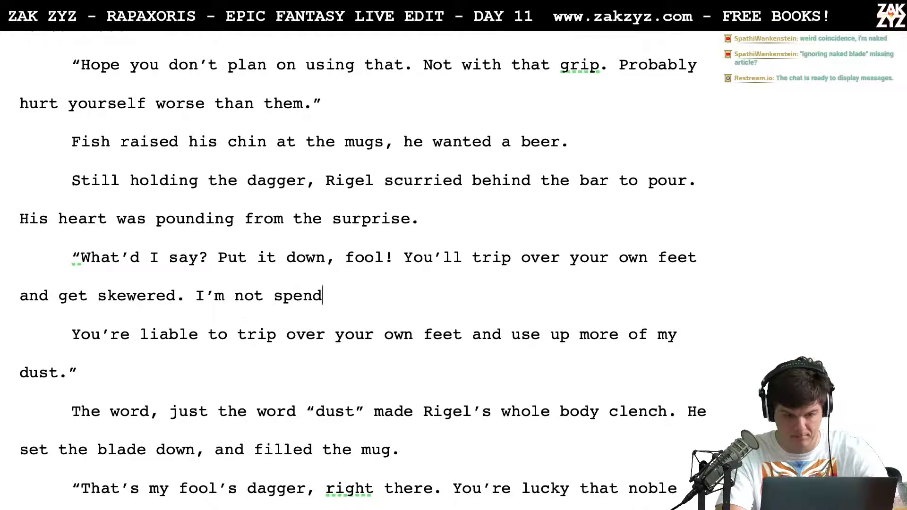
text(ore dust on)
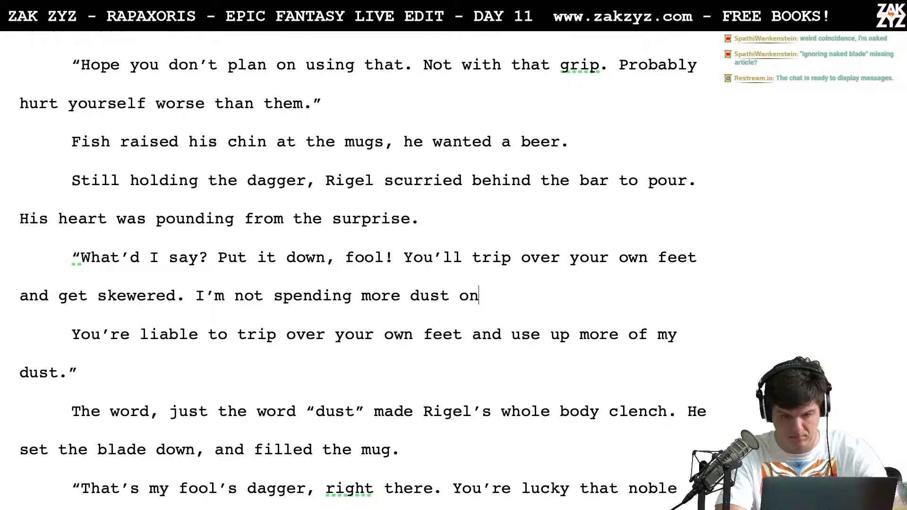
text( you. ")
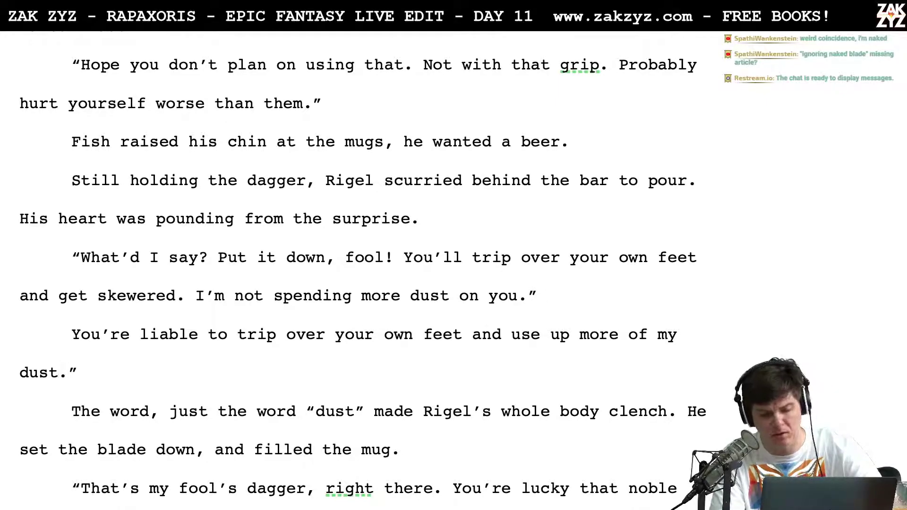
key(Up)
key(Left)
key(Left)
key(Left)
key(Left)
key(Left)
key(Left)
key(Left)
key(Left)
key(Left)
key(Left)
key(Left)
key(Left)
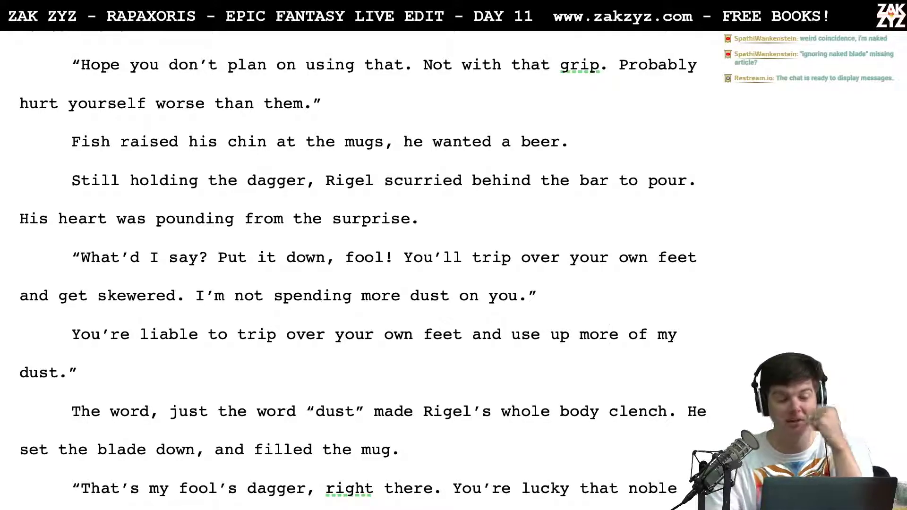
Reword the end of the sentence about the old man's stool to "at the bar and ignored the naked blade."
scroll(360, 269, up, 4)
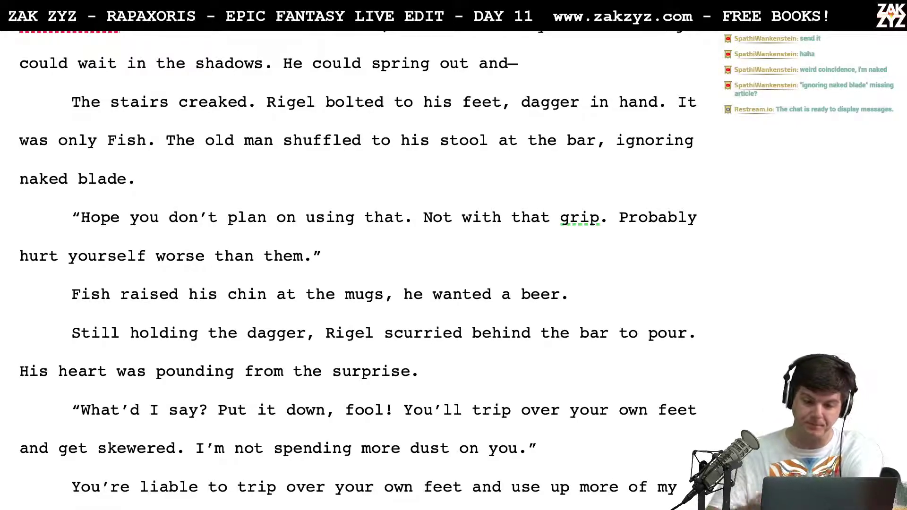
click(604, 142)
key(BackSpace)
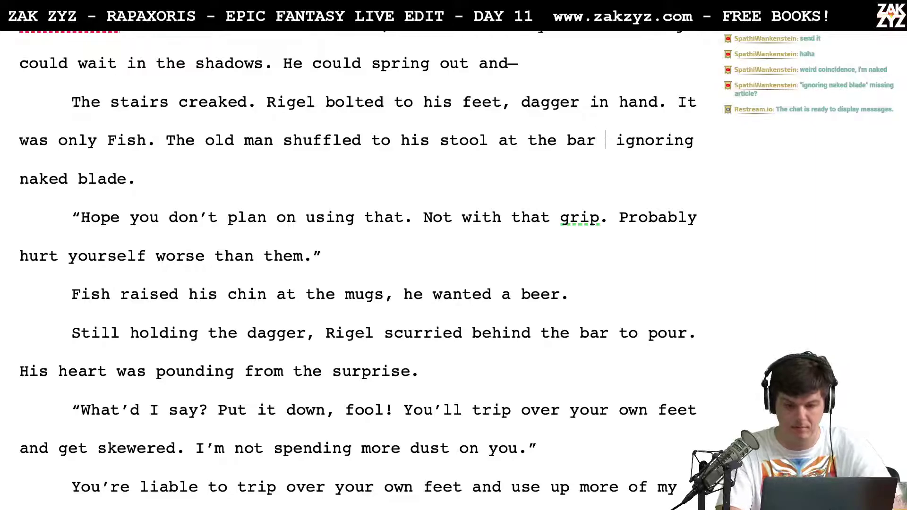
text(and ignored the naked bl)
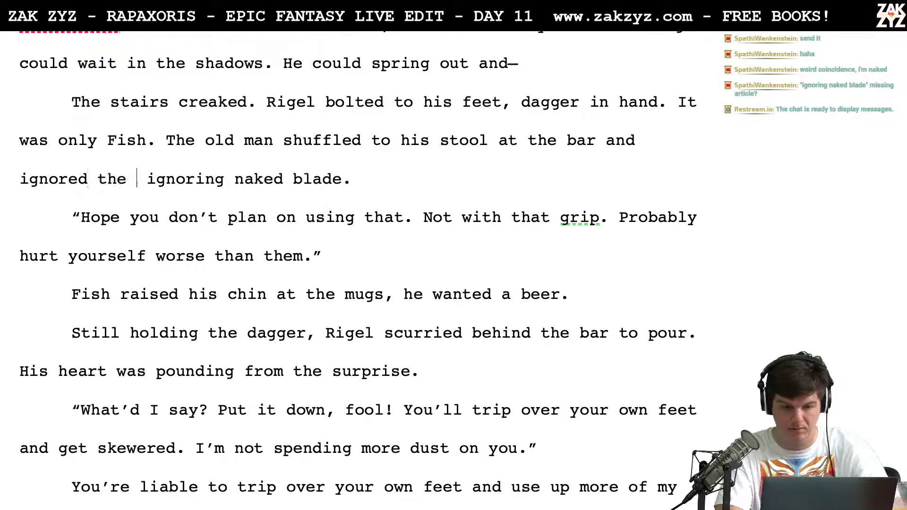
text(ad ignoring naked blade)
text(.)
key(BackSpace)
key(BackSpace)
text(e.)
drag(264, 179, 479, 179)
key(BackSpace)
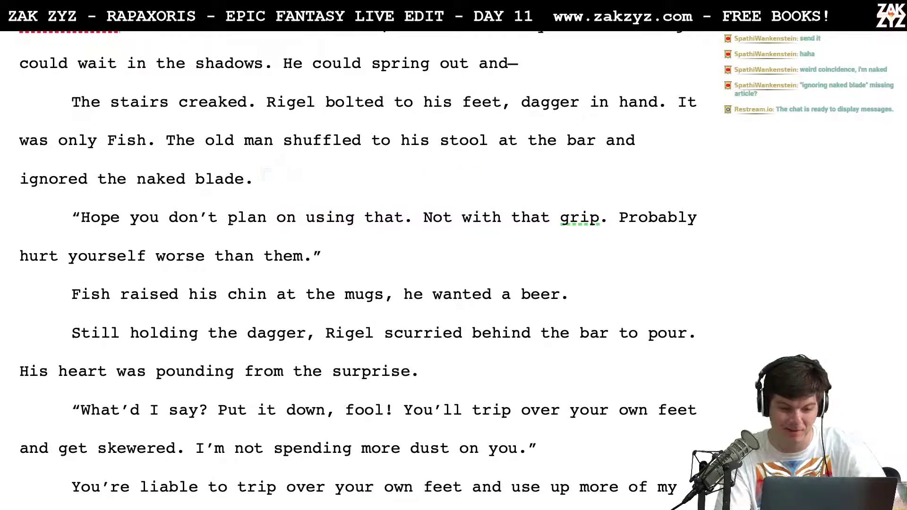
Close the quotation after "Not with that grip." and delete "Probably hurt yourself worse than them."
click(615, 213)
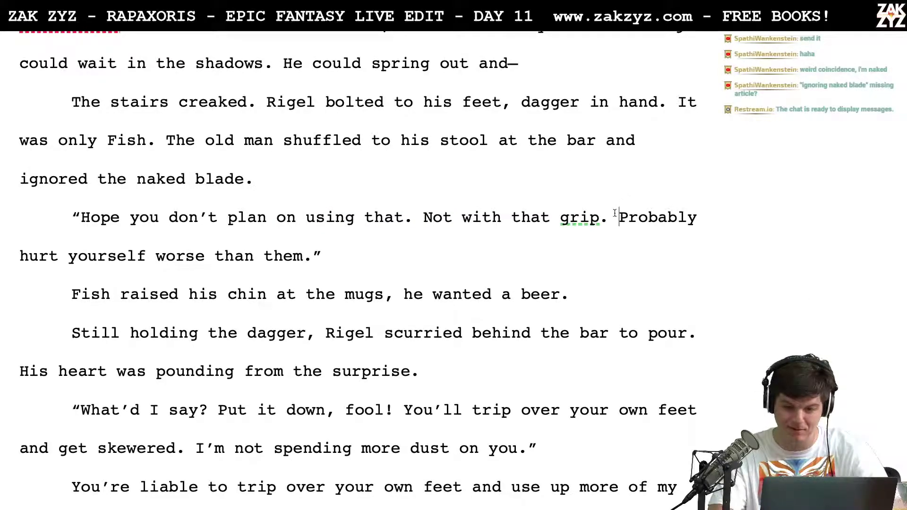
key(Left)
key(Left)
key(Left)
key(Left)
key(Left)
key(Left)
key(Left)
key(Left)
key(Left)
key(Left)
key(Left)
key(Left)
key(Left)
key(Left)
key(Left)
key(Left)
key(Left)
key(Left)
key(Left)
key(Left)
key(Left)
key(Left)
key(Right)
key(Right)
key(Right)
key(Right)
key(Right)
key(Right)
key(Right)
key(Right)
key(Right)
key(Right)
key(Right)
key(Right)
key(Right)
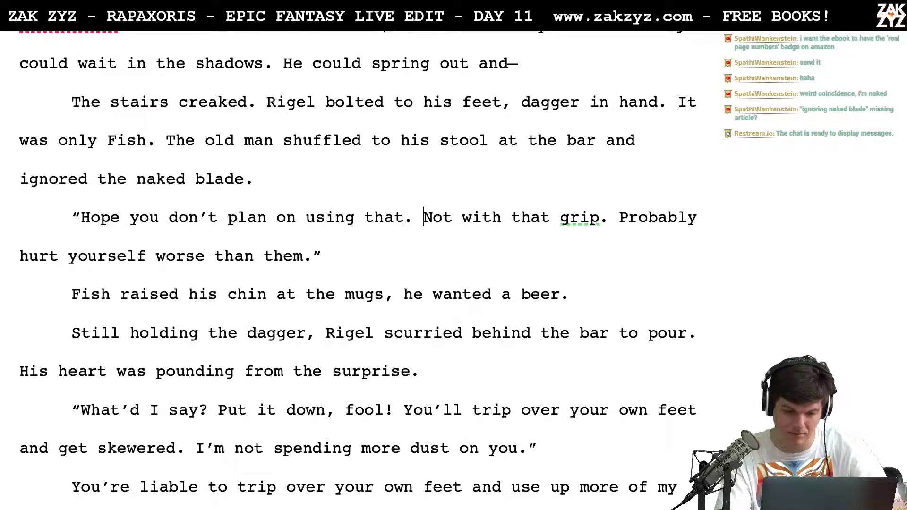
key(Right)
key(Right)
key(Right)
key(Right)
key(Right)
key(Right)
key(Right)
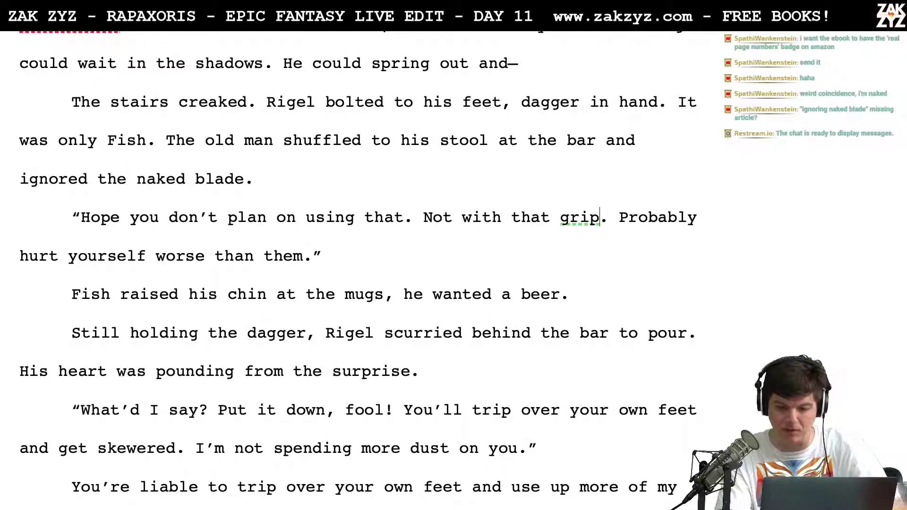
text(”)
key(Right)
key(shift+End)
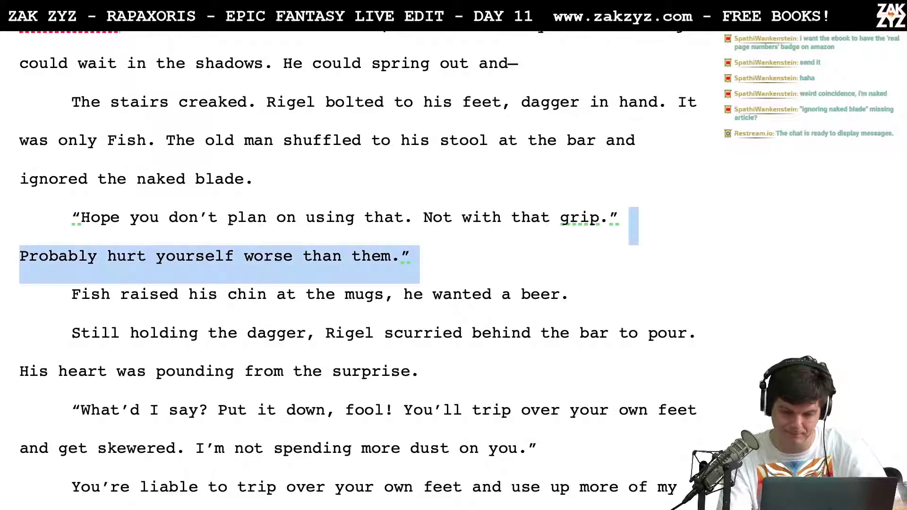
key(BackSpace)
Insert "That's not how you hold a dagger." before "Not with that grip." in Fish's line
key(Left)
key(Left)
key(Left)
key(Left)
key(Left)
key(Left)
key(Left)
key(Left)
key(Left)
key(Left)
key(Left)
key(Left)
key(Left)
key(Left)
key(Left)
key(Left)
key(Left)
key(Left)
key(Left)
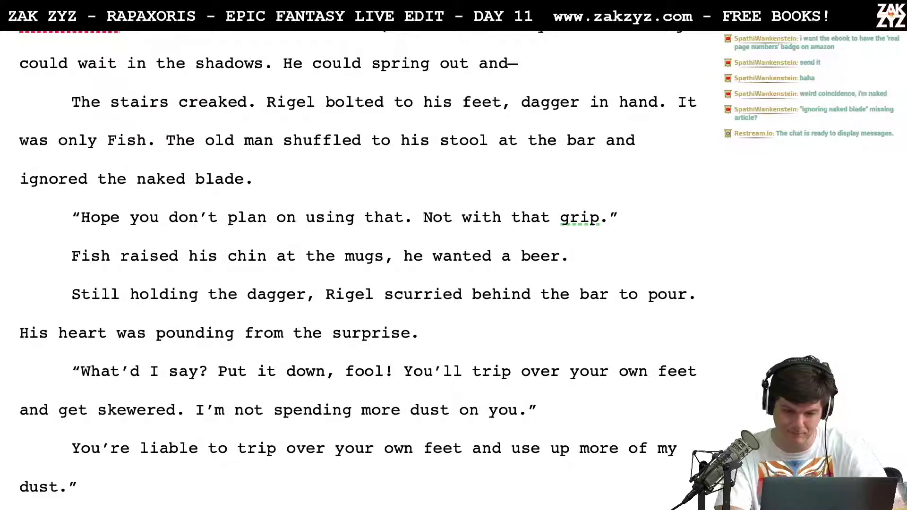
text(That's not how)
text( you hold a da)
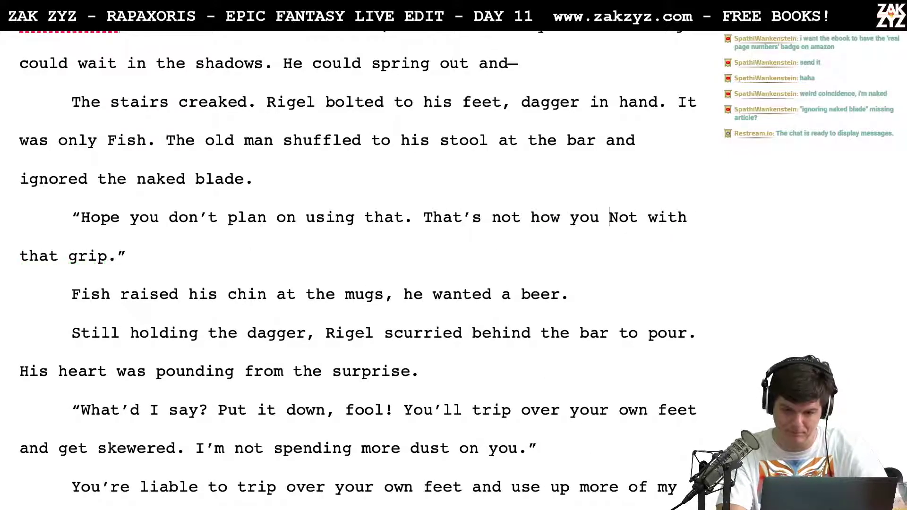
text(gger.)
Delete "Not with that grip." from Fish's line, keeping the closing quotation mark after "dagger."
key(shift+Right)
key(shift+Right)
key(shift+Right)
key(shift+Right)
key(shift+Right)
key(shift+Right)
key(shift+Right)
key(shift+Right)
key(shift+Right)
key(shift+Right)
key(shift+Right)
key(shift+Right)
key(shift+Right)
key(shift+Right)
key(shift+Right)
key(shift+Right)
key(shift+Right)
key(shift+Right)
key(shift+Right)
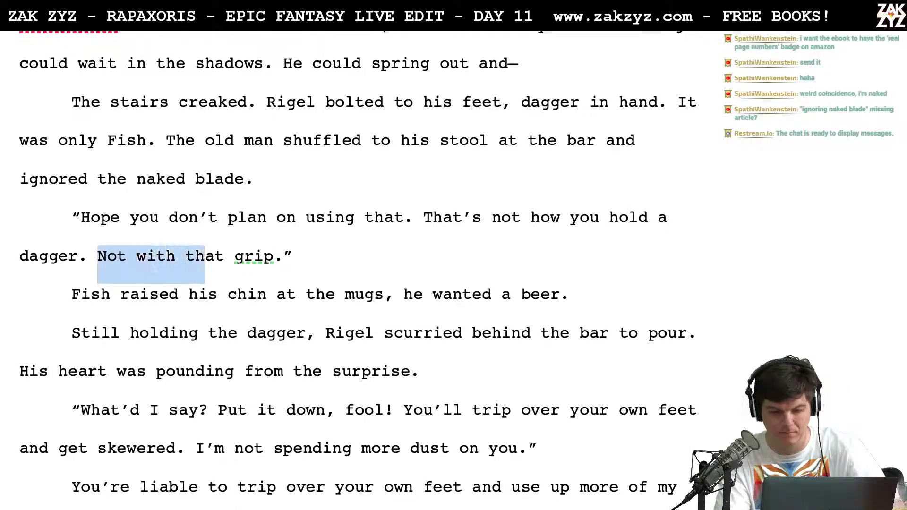
key(BackSpace)
key(BackSpace)
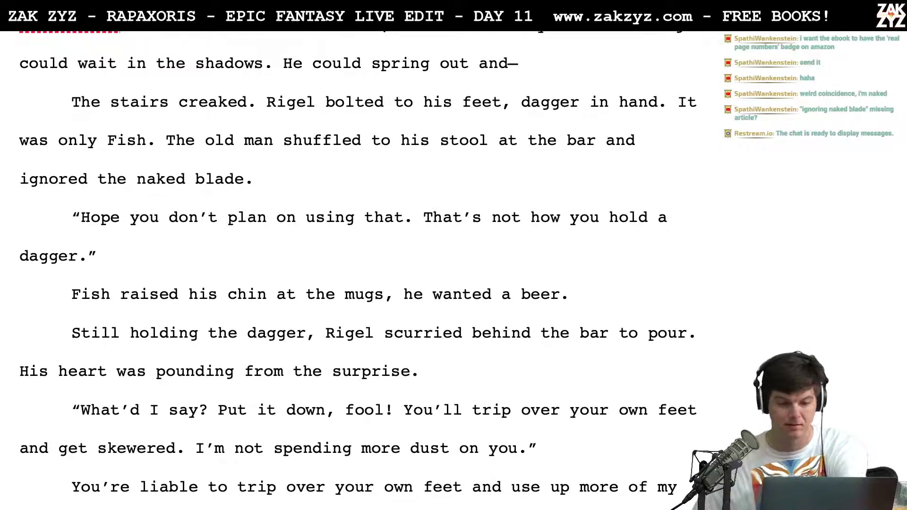
Break Fish's line after "using that." and leave an empty paragraph before "That's not how you hold a dagger."
click(420, 221)
key(Return)
key(Return)
key(Left)
key(Left)
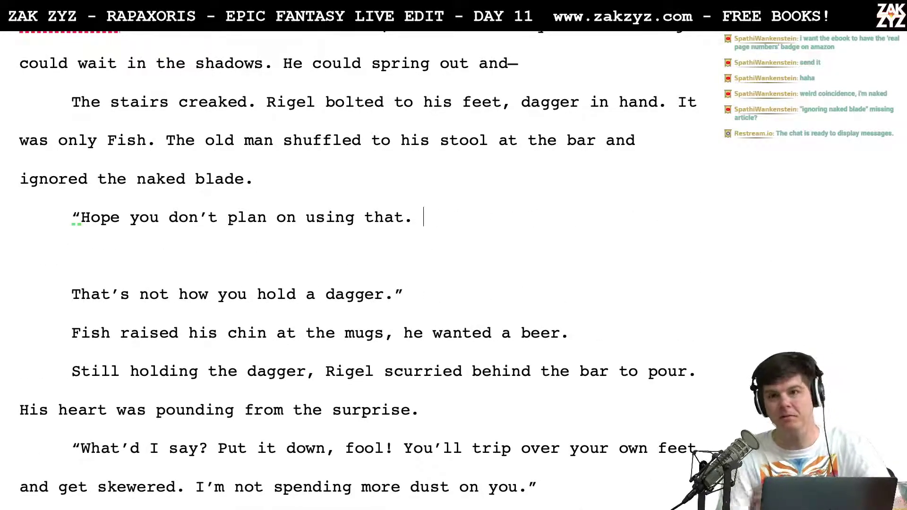
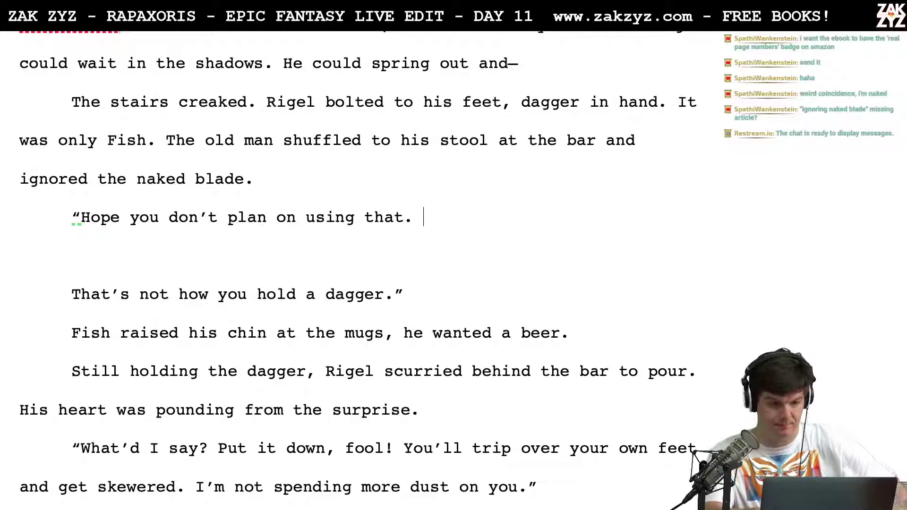
Move "Hope you don't plan on using that." to its own paragraph and write the quoted line "Don't hold a dagger like that. You'll get hurt." above it
key(Home)
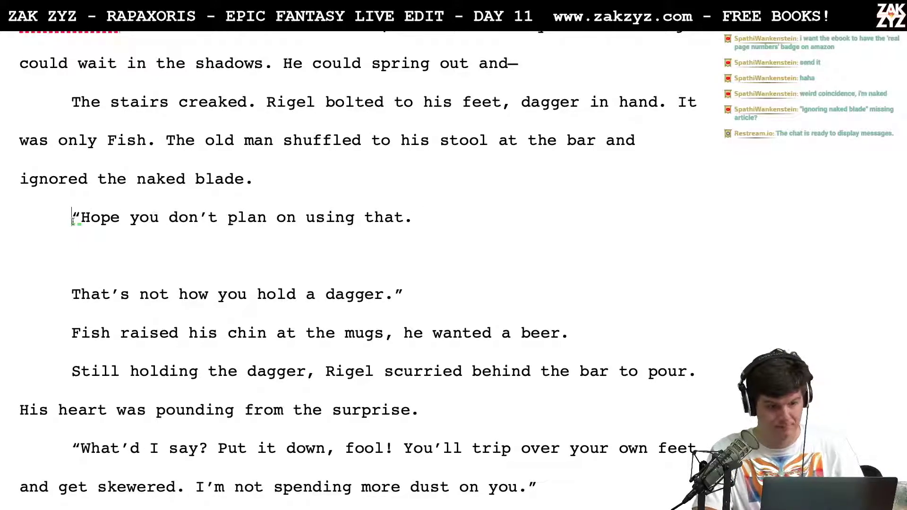
key(Right)
key(Return)
text(Don't hold a dagger like that. You'll get hurt.)
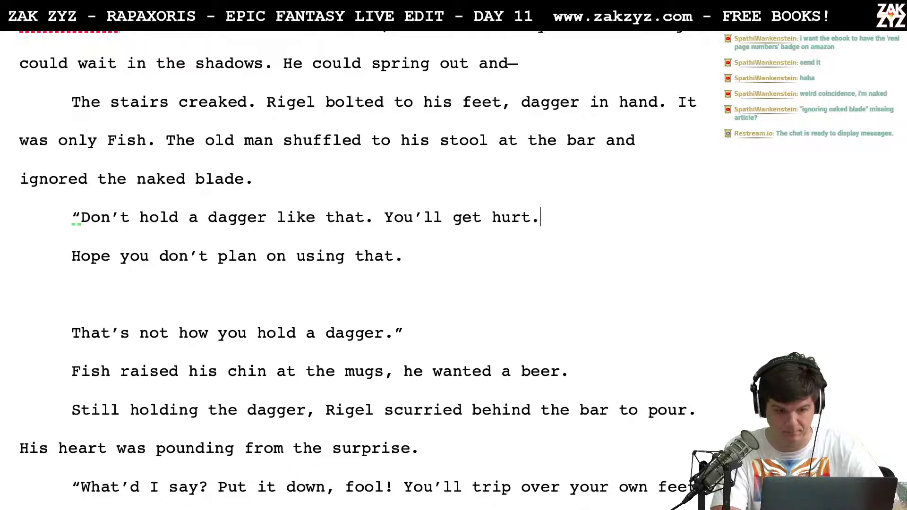
key(BackSpace)
text(")
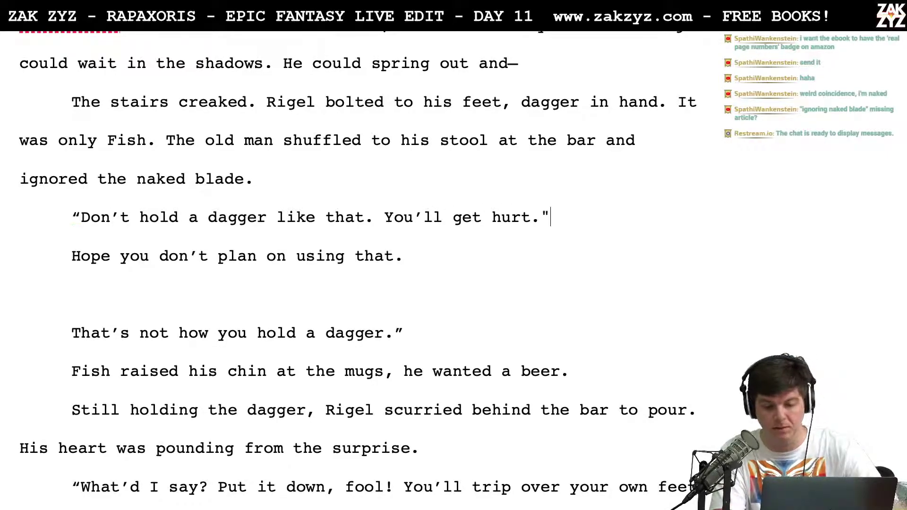
Split Fish's quoted line after "like that." so that "You'll get hurt." starts its own paragraph
click(71, 256)
key(Left)
key(Left)
key(Left)
key(Left)
key(Left)
key(Left)
key(Left)
key(Left)
key(Left)
key(Left)
key(Left)
key(Left)
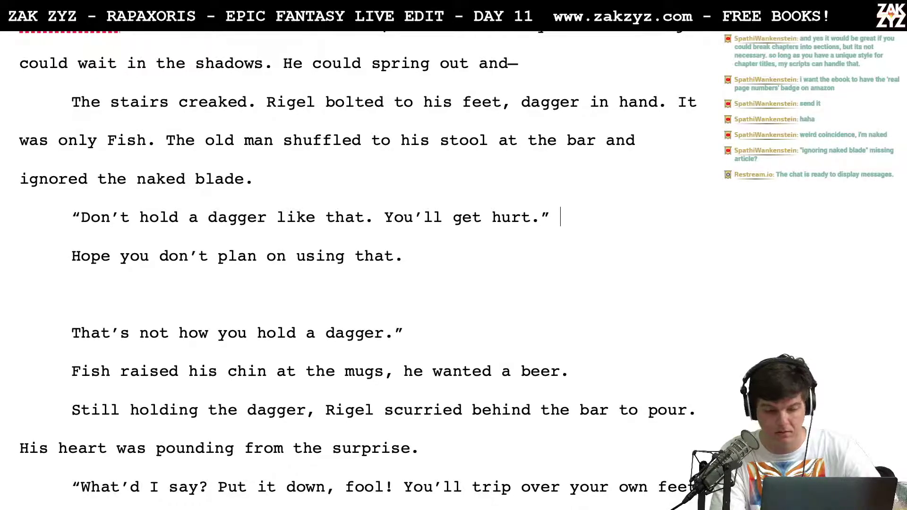
key(Left)
key(Left)
key(Left)
key(Left)
key(Left)
key(Left)
key(Left)
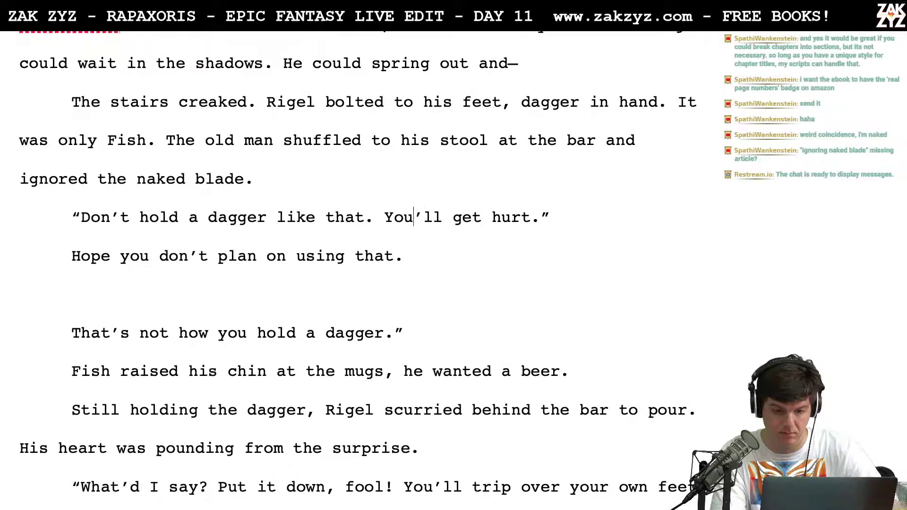
key(Return)
Try the sentence "You'll hurt yourself worse than them." after "Don't hold a dagger like that." and remove it again
key(Left)
text(You';l)
key(BackSpace)
key(BackSpace)
text(l hu)
key(BackSpace)
key(BackSpace)
key(BackSpace)
text(l )
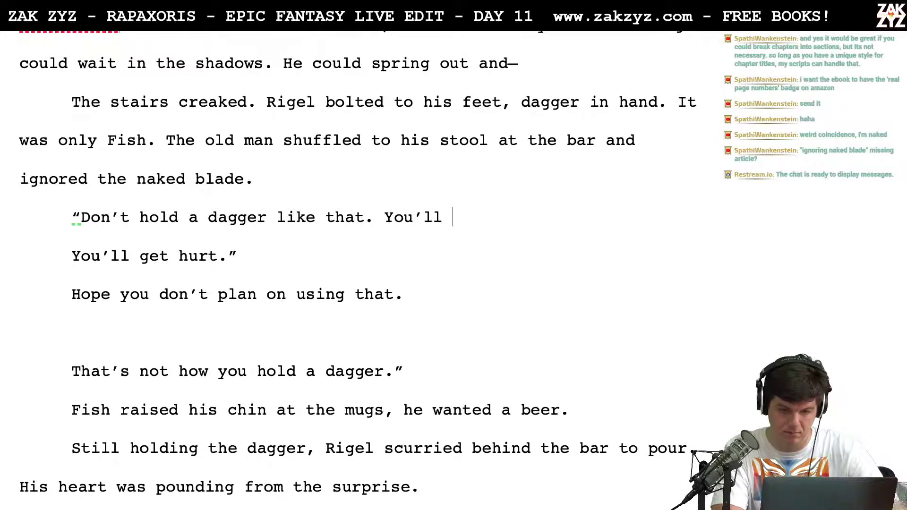
text(hurt yourself worse than them.)
key(BackSpace)
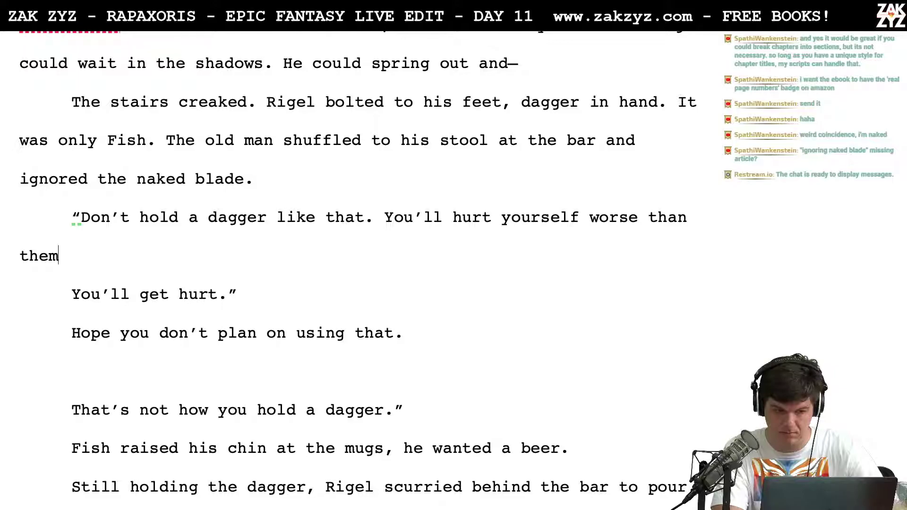
key(BackSpace)
key(BackSpace)
key(BackSpace)
key(BackSpace)
key(BackSpace)
key(BackSpace)
key(BackSpace)
key(BackSpace)
key(BackSpace)
key(BackSpace)
key(BackSpace)
key(BackSpace)
key(BackSpace)
key(BackSpace)
key(BackSpace)
key(BackSpace)
key(BackSpace)
key(BackSpace)
key(BackSpace)
key(BackSpace)
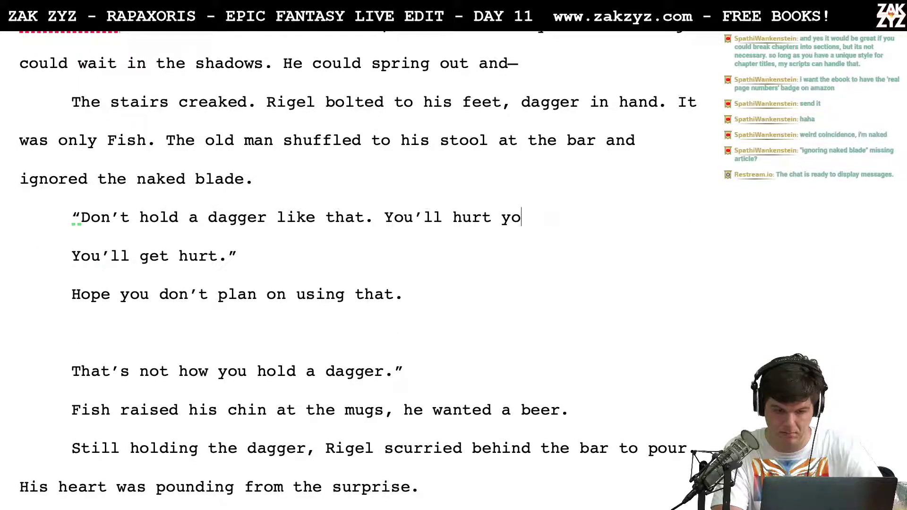
key(BackSpace)
key(BackSpace)
key(BackSpace)
key(BackSpace)
key(BackSpace)
key(BackSpace)
key(BackSpace)
key(BackSpace)
key(BackSpace)
key(BackSpace)
key(BackSpace)
key(BackSpace)
key(BackSpace)
key(BackSpace)
key(BackSpace)
key(BackSpace)
Replace "Don't hold a dagger like that" with the quoted line "That's not how you hold a dagger," followed by the tag Fish said
text(.)
key(BackSpace)
key(BackSpace)
key(BackSpace)
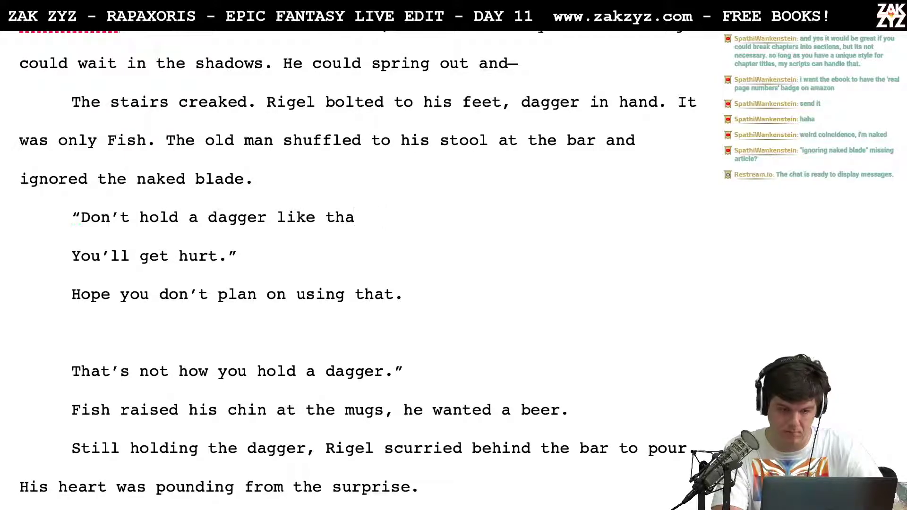
key(BackSpace)
key(BackSpace)
key(BackSpace)
key(BackSpace)
key(BackSpace)
key(BackSpace)
key(BackSpace)
key(BackSpace)
key(BackSpace)
key(BackSpace)
key(BackSpace)
key(BackSpace)
key(BackSpace)
key(BackSpace)
key(BackSpace)
key(BackSpace)
key(BackSpace)
key(BackSpace)
key(BackSpace)
key(BackSpace)
key(BackSpace)
key(BackSpace)
key(BackSpace)
key(BackSpace)
text(That's not )
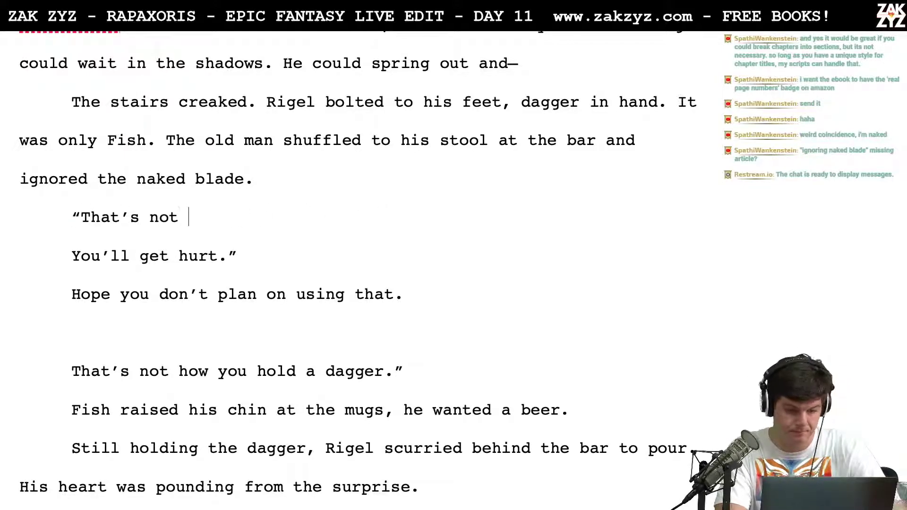
text(how you hold a dagger," Fish said.)
Change the dialogue tag after "That's not how you hold a dagger," to "Fish chuffed."
key(shift+Down)
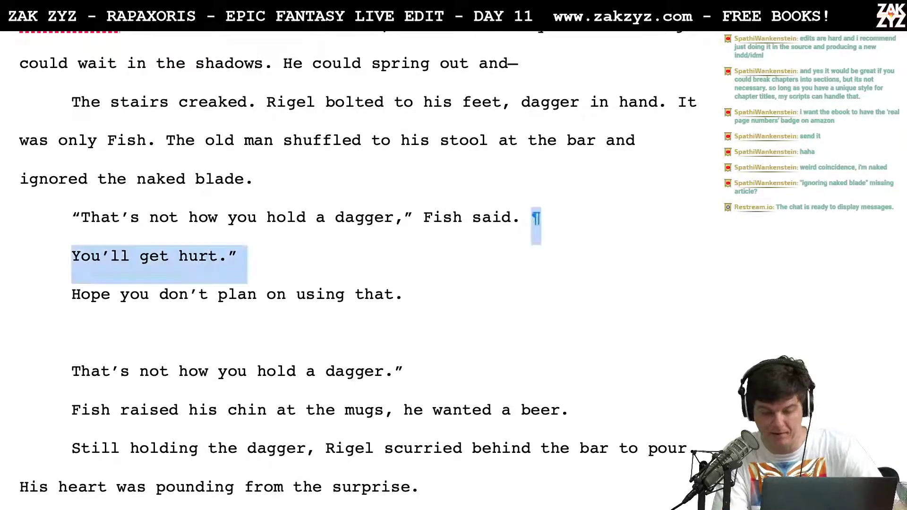
key(shift+Down)
key(Left)
key(Left)
key(Left)
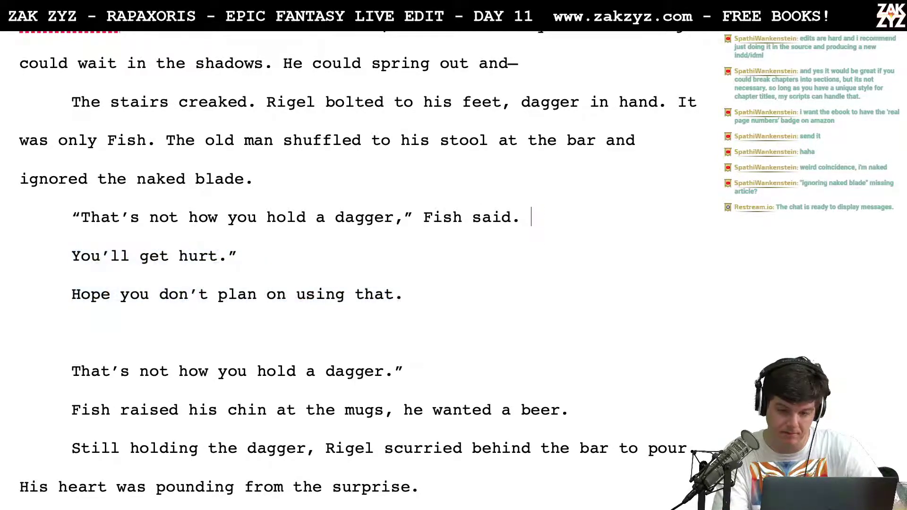
key(BackSpace)
key(BackSpace)
key(BackSpace)
key(BackSpace)
text(chiff)
key(BackSpace)
key(BackSpace)
key(BackSpace)
text(uffed)
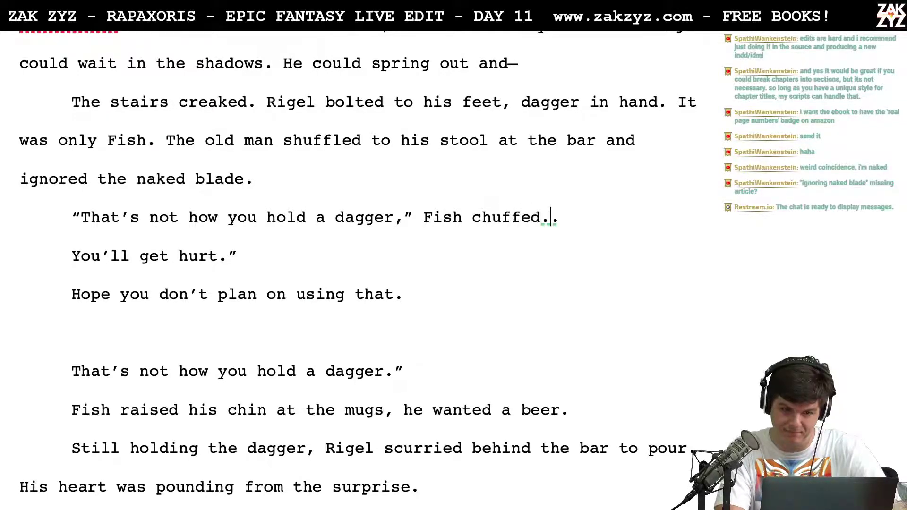
Add the sentence "He raised his chin at the mugs, he wanted a beer." after "Fish chuffed."
key(Right)
text(He)
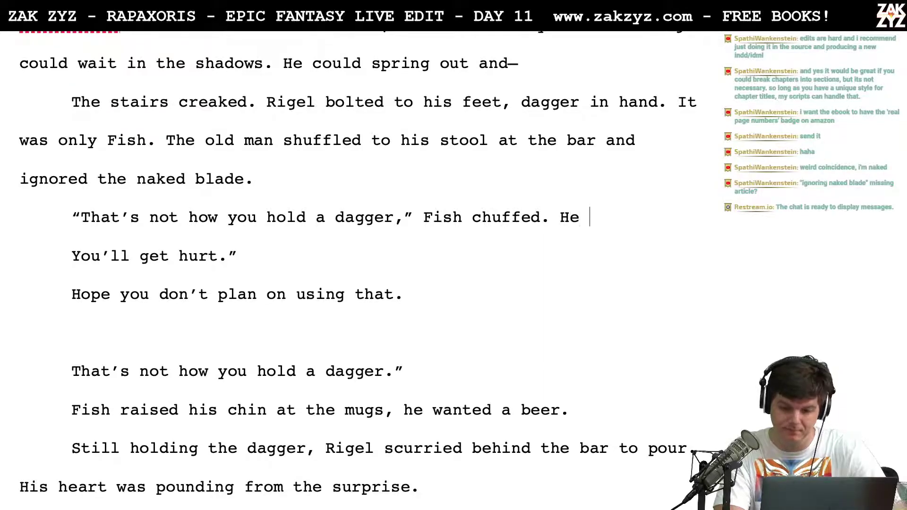
text( tilt)
key(BackSpace)
key(BackSpace)
key(BackSpace)
key(BackSpace)
text(raised his chin)
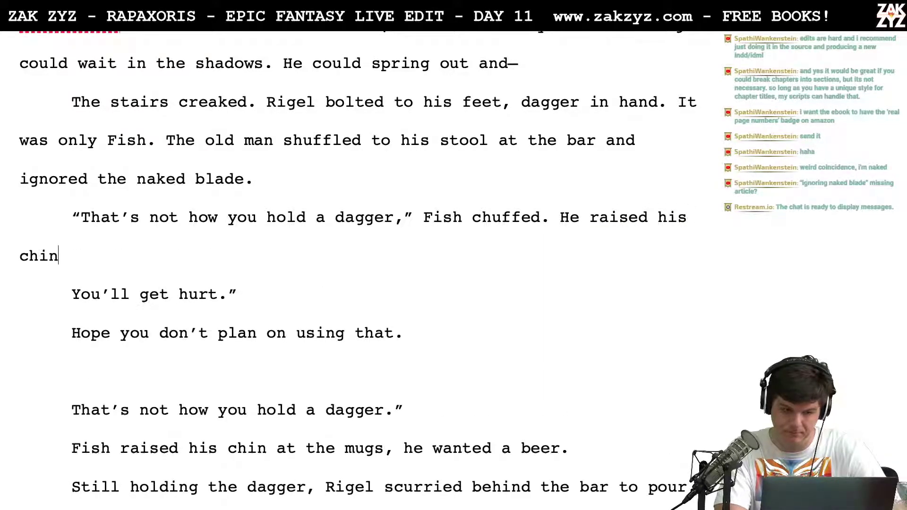
text( at the mugs, he )
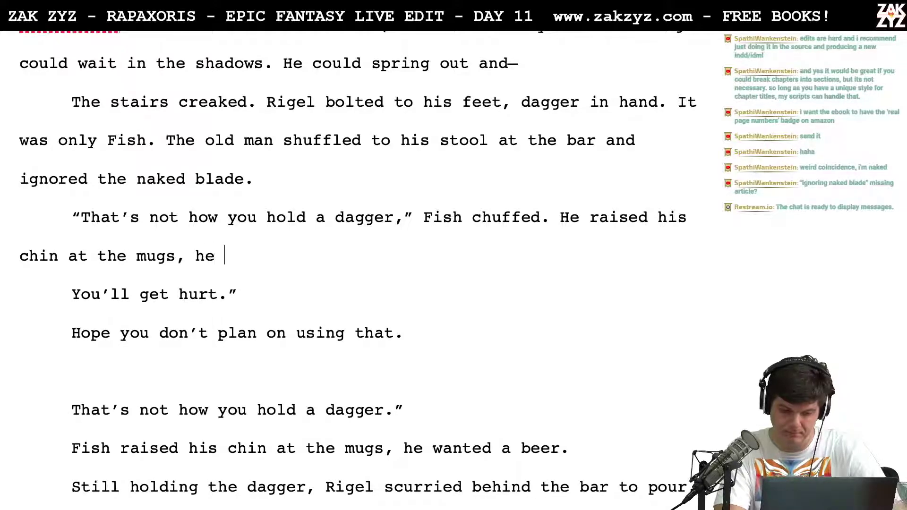
text(wanted a beer.)
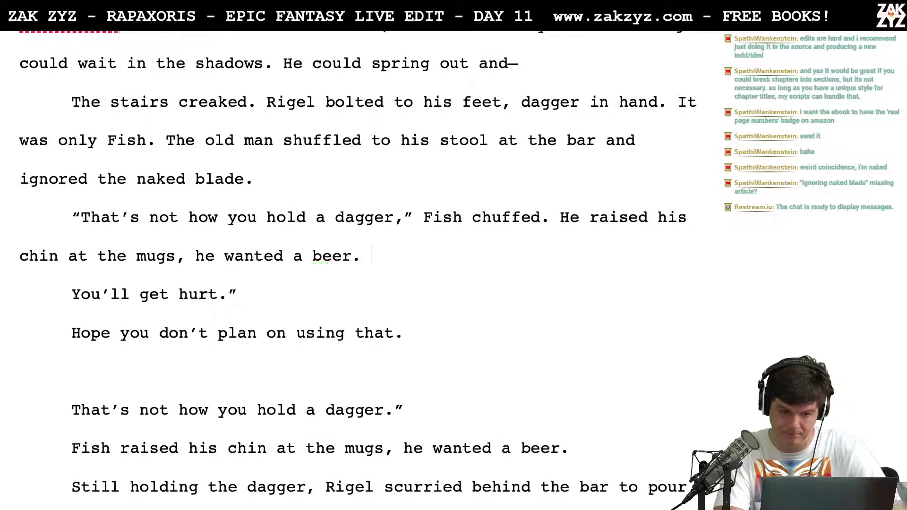
Split Fish's gesture into two sentences reading "He raised his chin at the mugs. He wanted a beer."
key(Left)
key(Left)
key(Left)
key(Left)
key(Left)
key(Left)
key(Left)
key(Left)
key(Left)
key(Left)
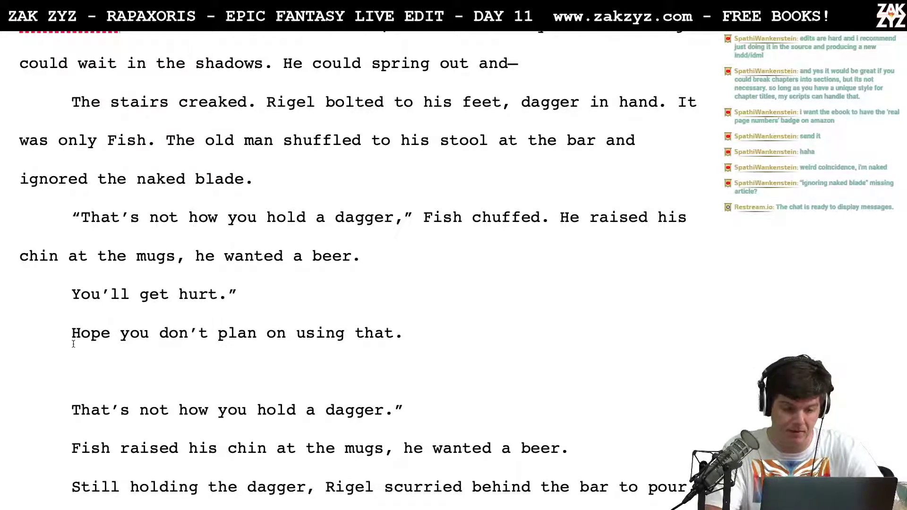
scroll(73, 340, down, 1)
click(179, 255)
key(BackSpace)
text(. The old)
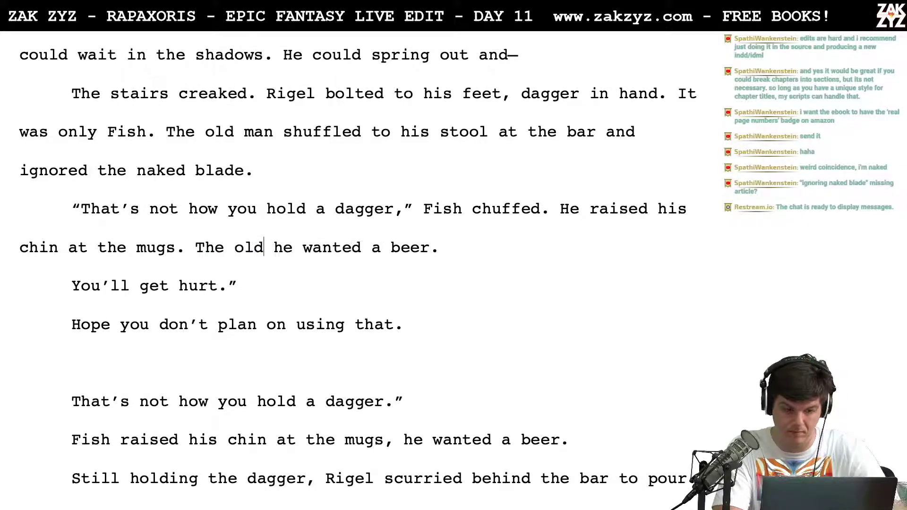
key(BackSpace)
key(BackSpace)
key(BackSpace)
key(BackSpace)
key(BackSpace)
key(BackSpace)
key(BackSpace)
key(Right)
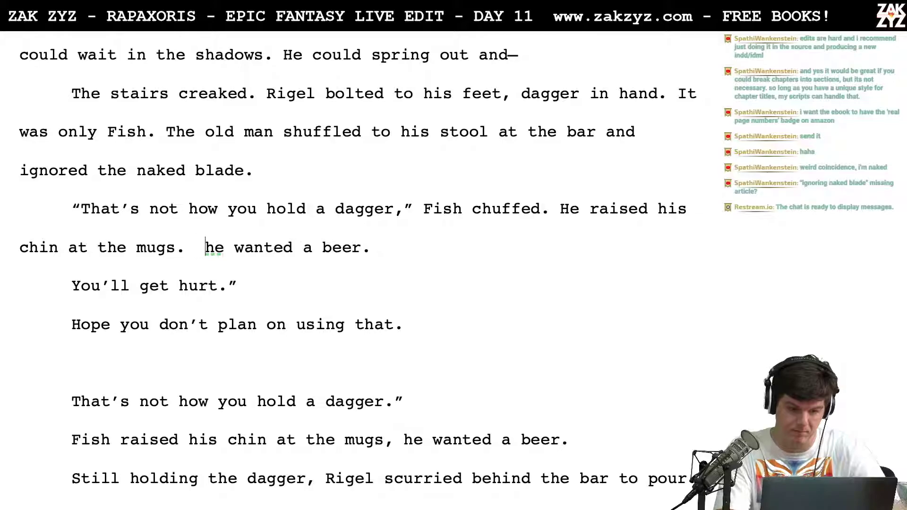
key(BackSpace)
key(BackSpace)
text(H)
key(Left)
key(Up)
key(Left)
key(Left)
key(Left)
key(Left)
key(Left)
key(Left)
key(Left)
key(Left)
key(Left)
key(Left)
key(Left)
key(Left)
key(Left)
key(Left)
key(Left)
key(Left)
key(Left)
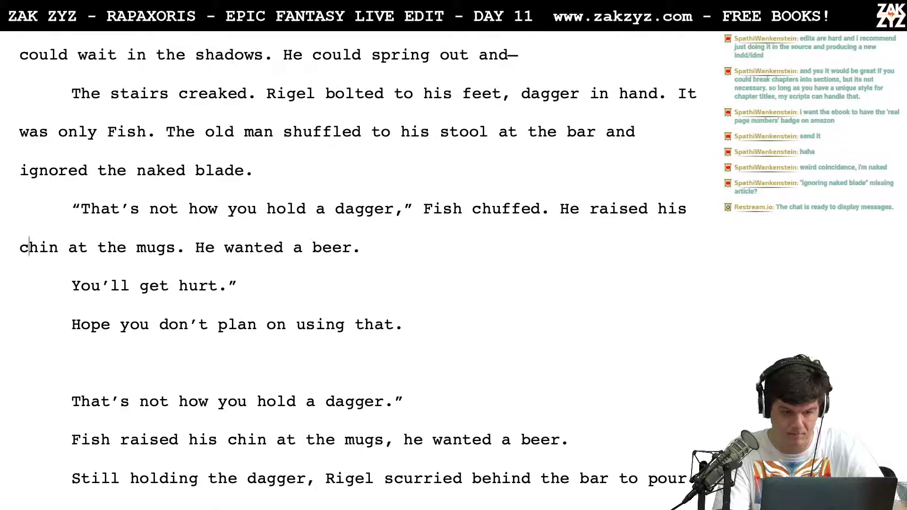
key(Up)
key(Left)
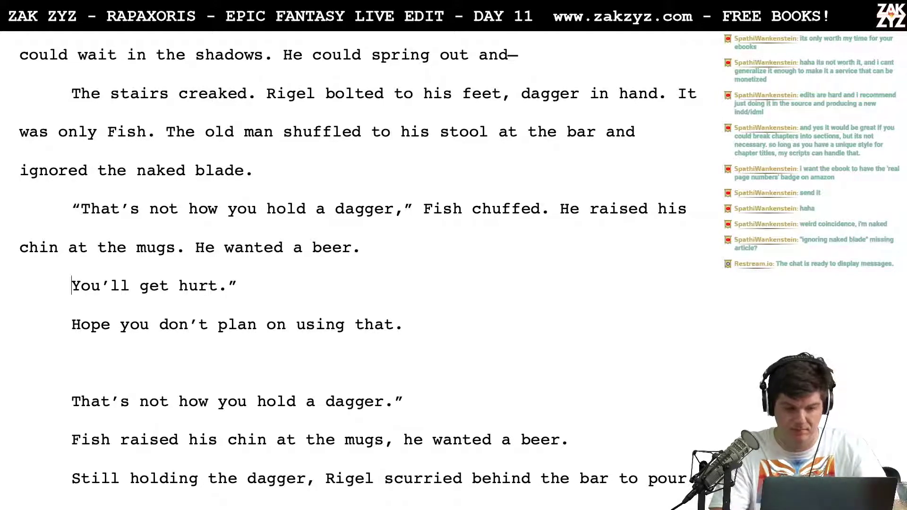
Move "He wanted a beer." to its own paragraph and try a sentence starting "Rigel underst" after "mugs.", removing it again
key(Right)
key(Right)
key(Right)
key(Right)
key(Right)
key(Right)
key(Right)
key(Right)
key(Right)
key(Right)
key(Right)
key(Right)
key(Right)
key(Right)
key(Right)
key(Right)
key(Right)
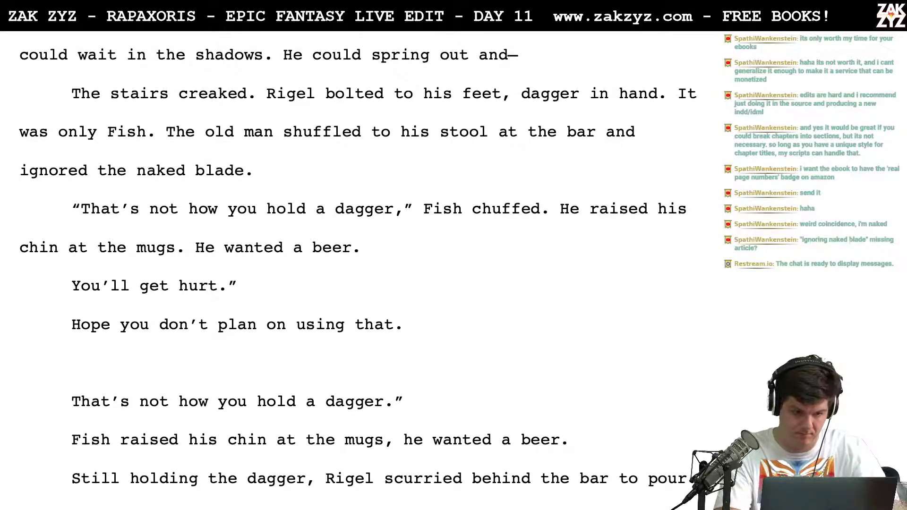
key(Return)
key(Left)
text(Rig)
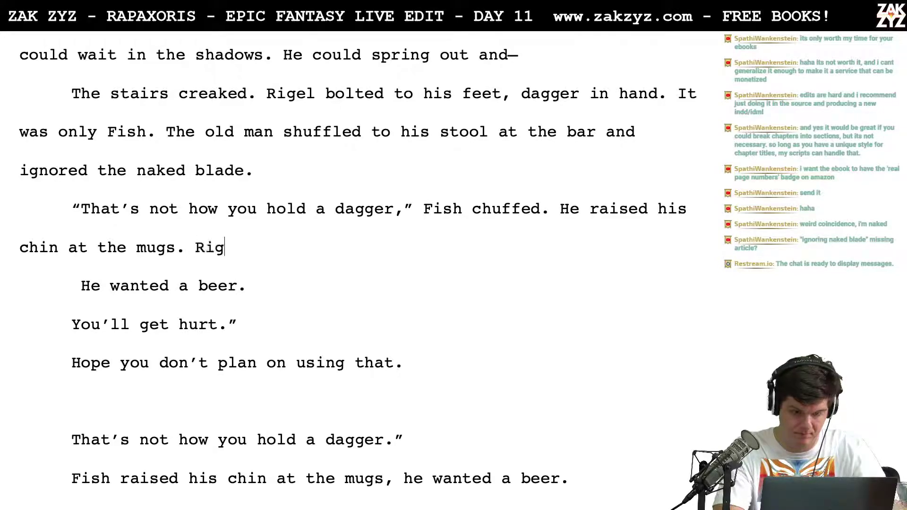
text(el underst)
key(BackSpace)
key(BackSpace)
key(BackSpace)
key(BackSpace)
key(BackSpace)
key(BackSpace)
key(BackSpace)
key(BackSpace)
key(BackSpace)
key(BackSpace)
key(BackSpace)
key(BackSpace)
key(BackSpace)
key(BackSpace)
key(BackSpace)
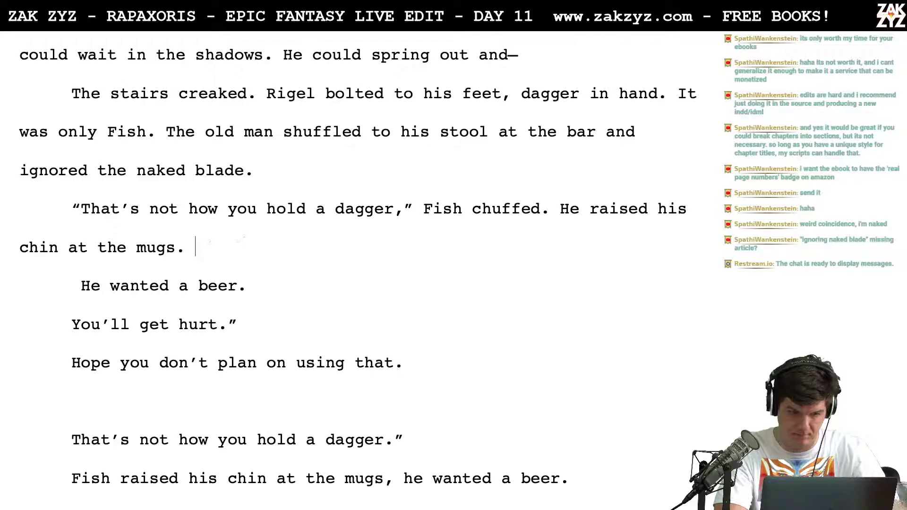
Rewrite the end of Fish's gesture as "chin at the mugs to say he wanted a beer."
text(,)
key(BackSpace)
key(BackSpace)
text(. )
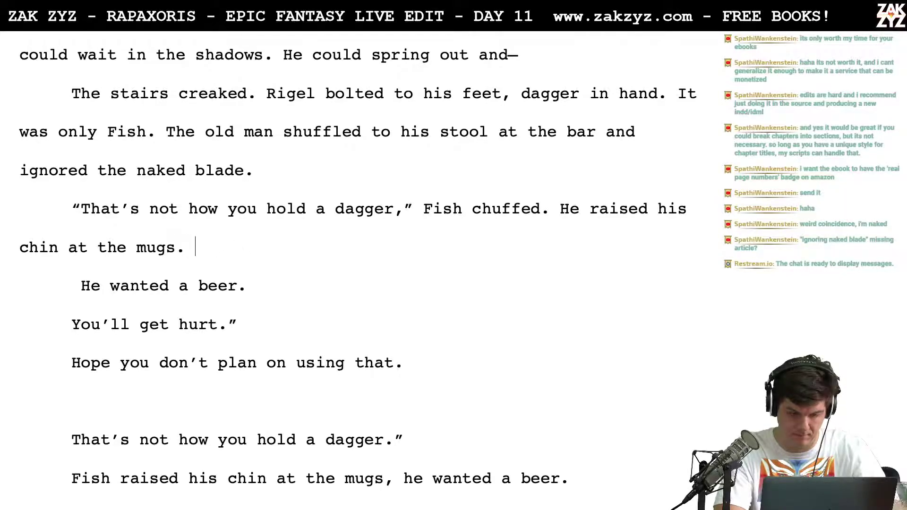
key(BackSpace)
key(BackSpace)
text(,)
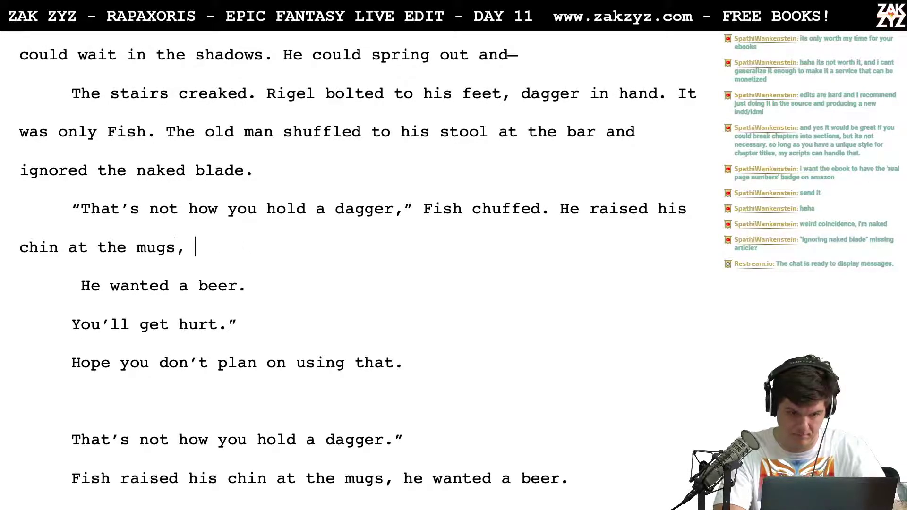
key(BackSpace)
text(to sa)
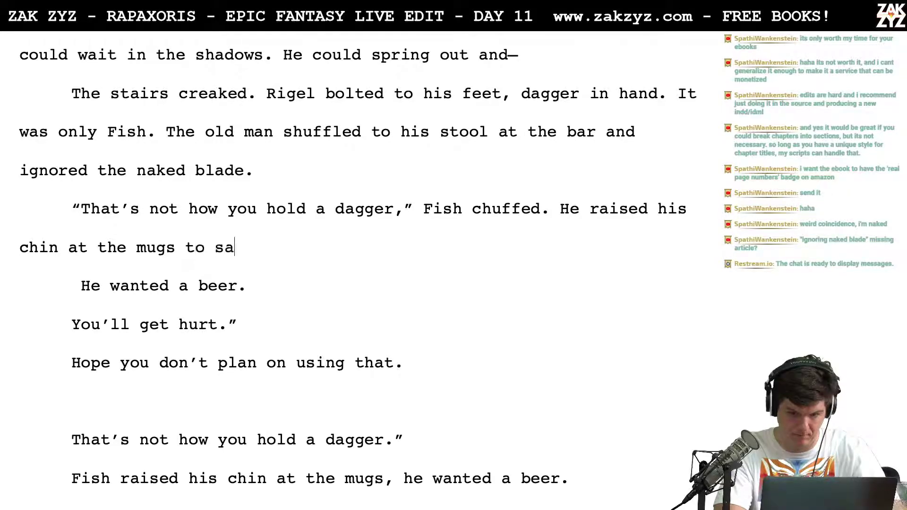
text(y he wanted a beer.)
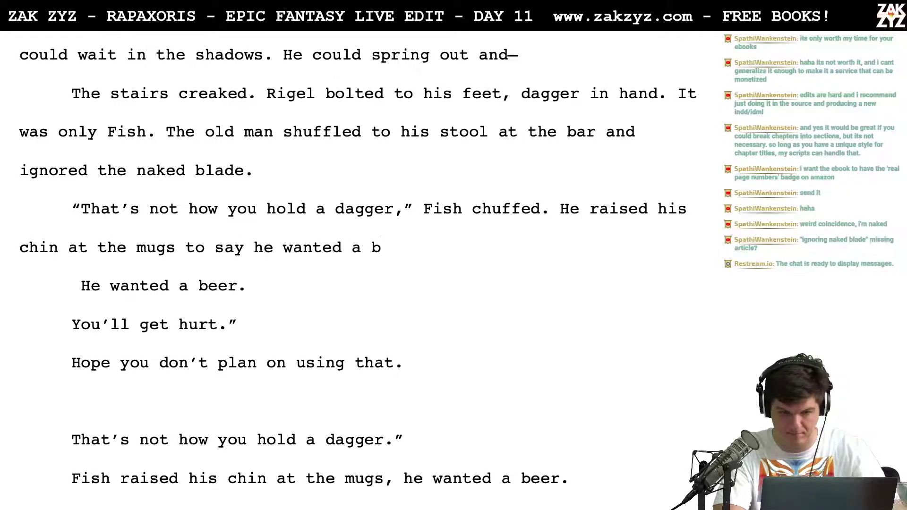
Delete the leftover draft lines between the rewritten beer sentence and the paragraph starting "Still holding the dagger"
key(shift+Down)
key(shift+Down)
key(shift+Down)
key(shift+Down)
key(shift+Down)
key(shift+Down)
key(shift+Down)
key(shift+Down)
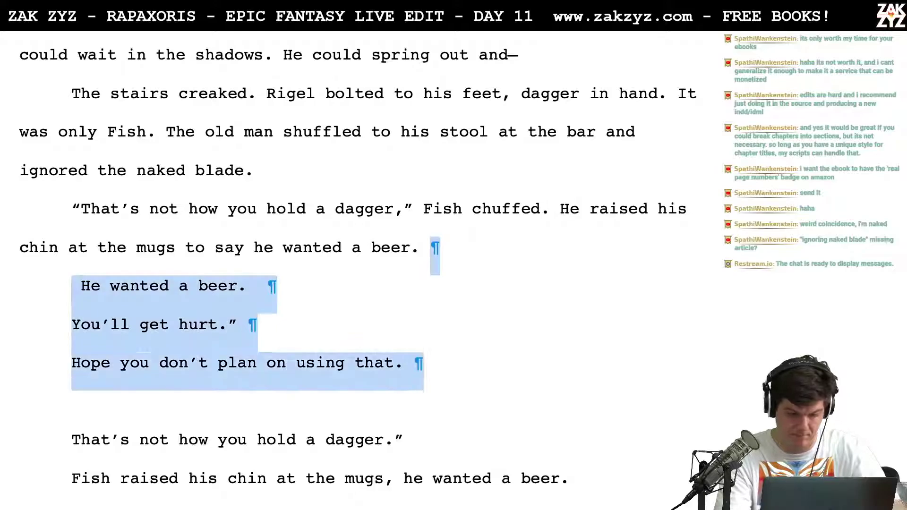
key(shift+Up)
key(shift+Up)
key(shift+Right)
key(shift+Right)
key(shift+Right)
key(shift+Right)
key(shift+Right)
key(shift+Right)
key(shift+Right)
key(shift+Right)
key(shift+Right)
key(shift+Right)
key(shift+Right)
key(shift+Right)
key(shift+Right)
key(shift+Right)
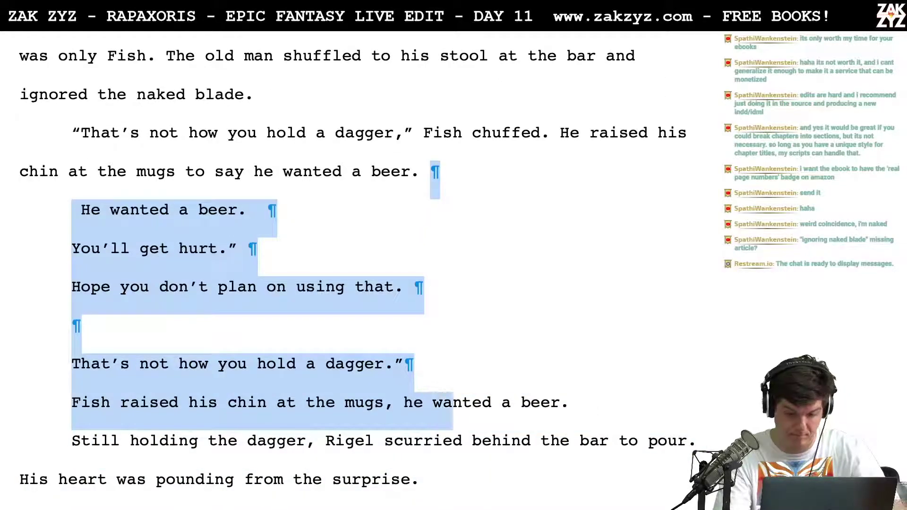
key(BackSpace)
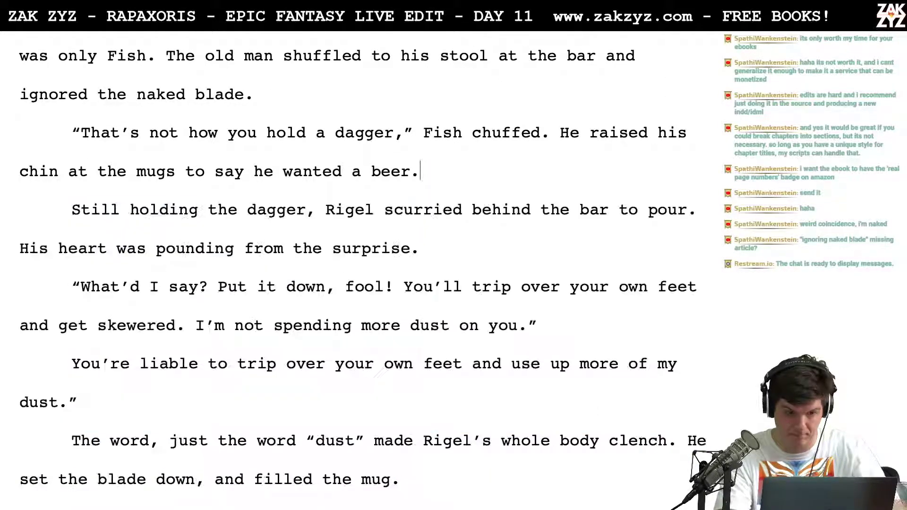
End Fish's next line with a period after "Put it down" and separate the remainder beginning "fool!" with two paragraph breaks
key(Left)
key(BackSpace)
text(.)
key(Return)
key(Return)
Insert "just" into Fish's question so it reads "What'd I just say?"
key(Up)
key(Left)
key(Left)
key(Left)
key(Left)
key(Left)
key(Left)
key(Left)
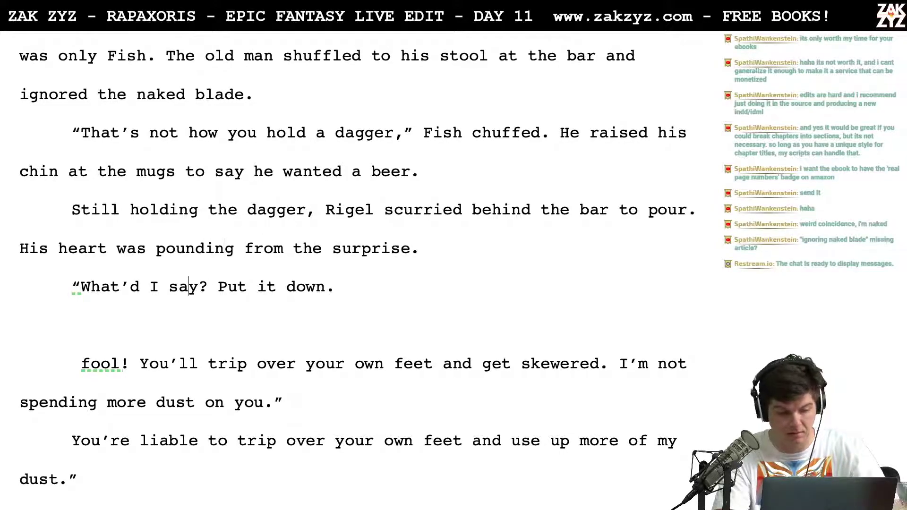
text(just)
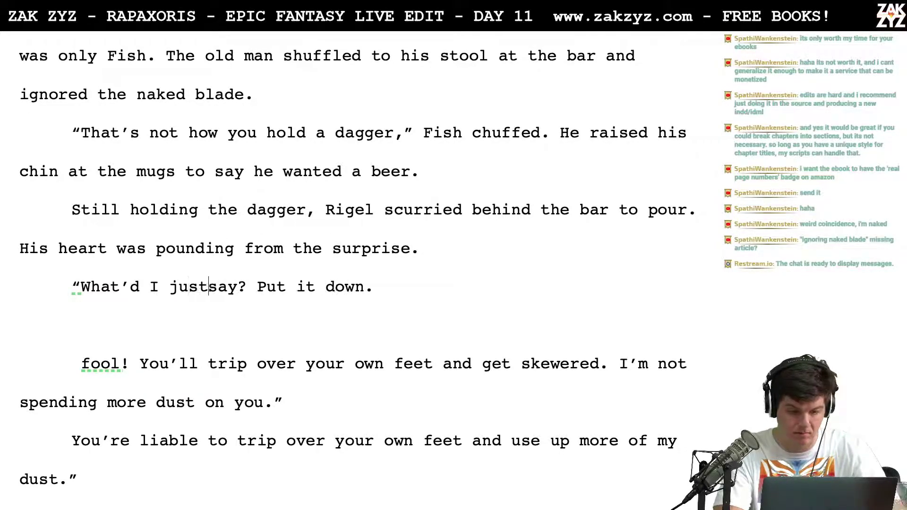
Change Fish's command to "Put it down fool." and try a following sentence beginning "If you skewer"
key(Left)
key(BackSpace)
key(BackSpace)
text(fool. If you s)
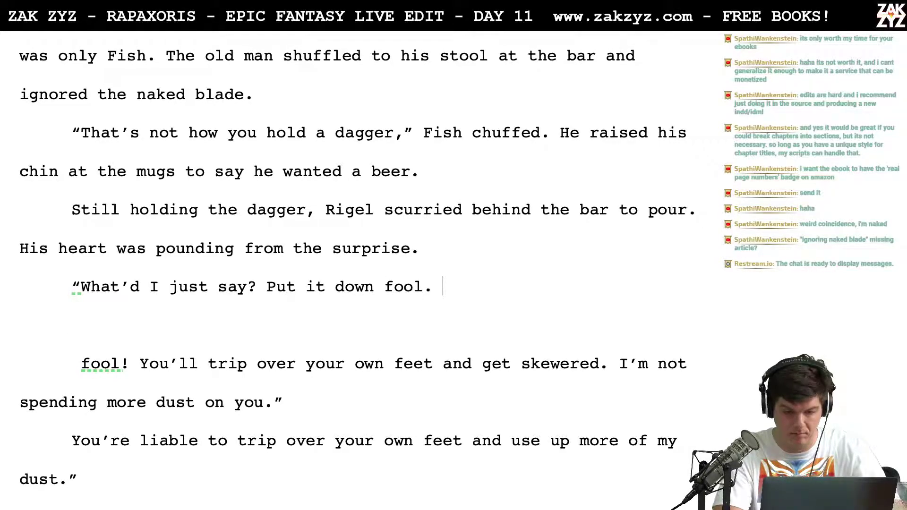
text(kee)
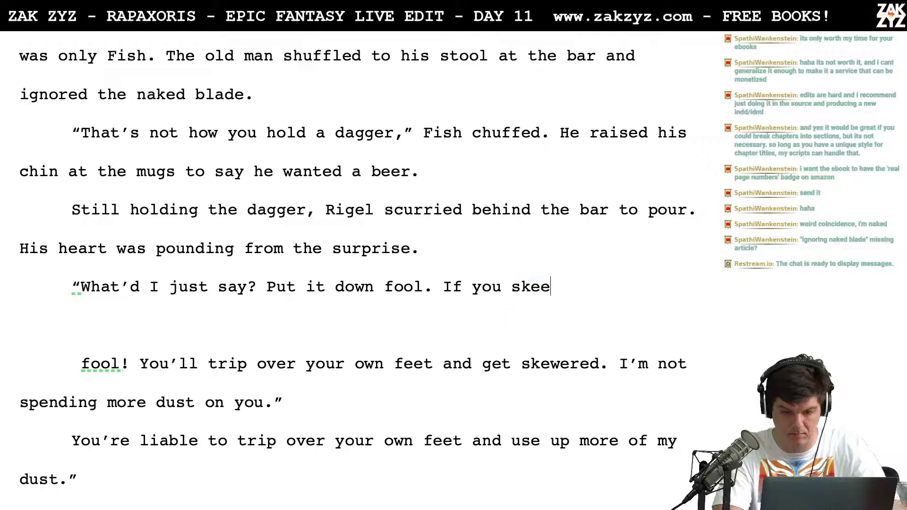
key(BackSpace)
text(wers)
key(BackSpace)
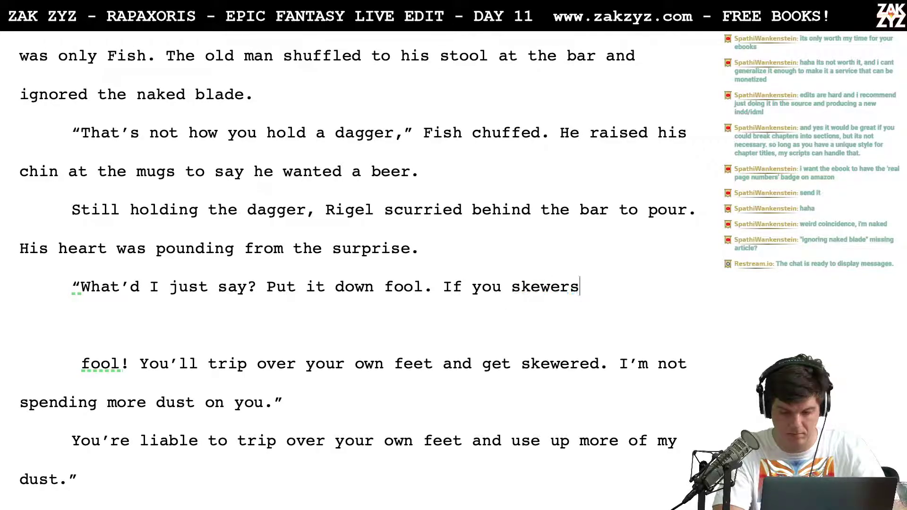
Replace the unfinished "If you skewer" with "I'm not wasting more dust on you." and a closing quotation mark
key(BackSpace)
key(BackSpace)
key(BackSpace)
key(BackSpace)
key(BackSpace)
key(BackSpace)
key(BackSpace)
key(BackSpace)
key(BackSpace)
key(BackSpace)
key(BackSpace)
key(BackSpace)
key(BackSpace)
text('m not w)
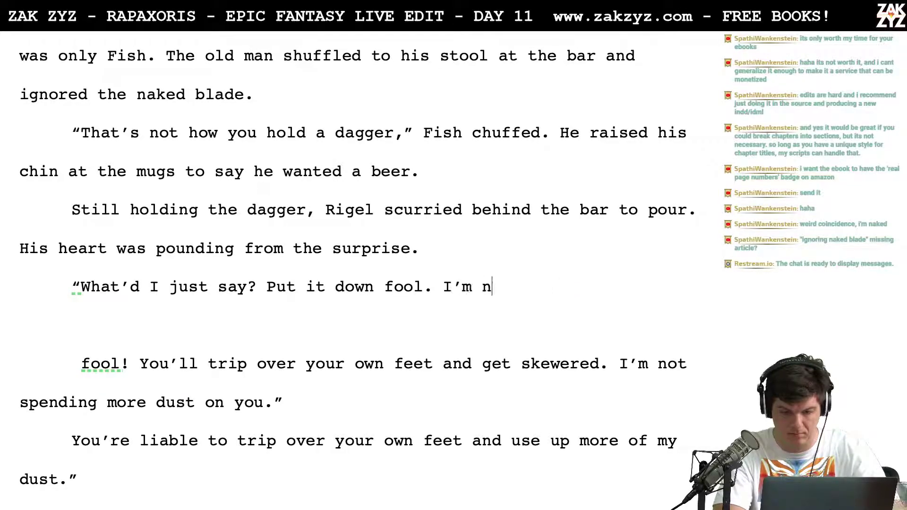
text(asting more du)
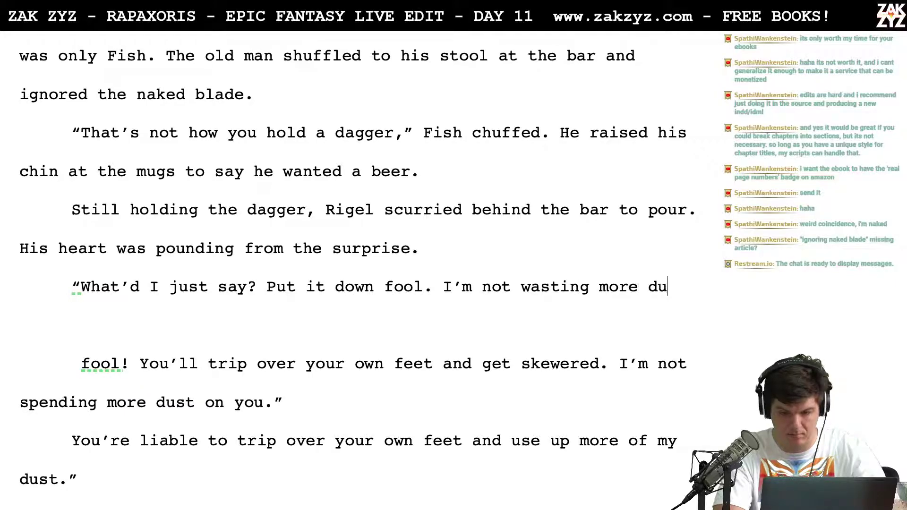
text(st on you.)
key(BackSpace)
text(")
click(439, 296)
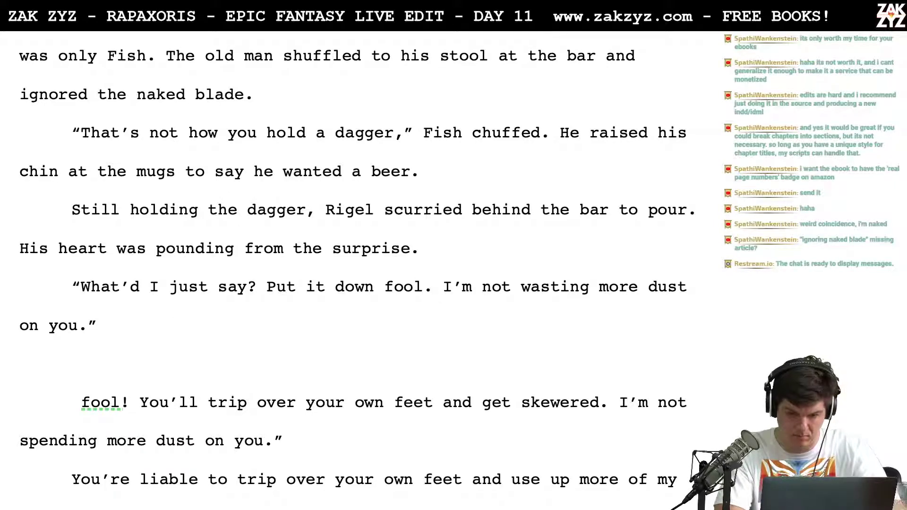
Separate "I'm not wasting more dust on you." from "Put it down fool." with two paragraph breaks
key(Return)
key(Return)
key(Left)
key(Left)
key(Left)
key(Up)
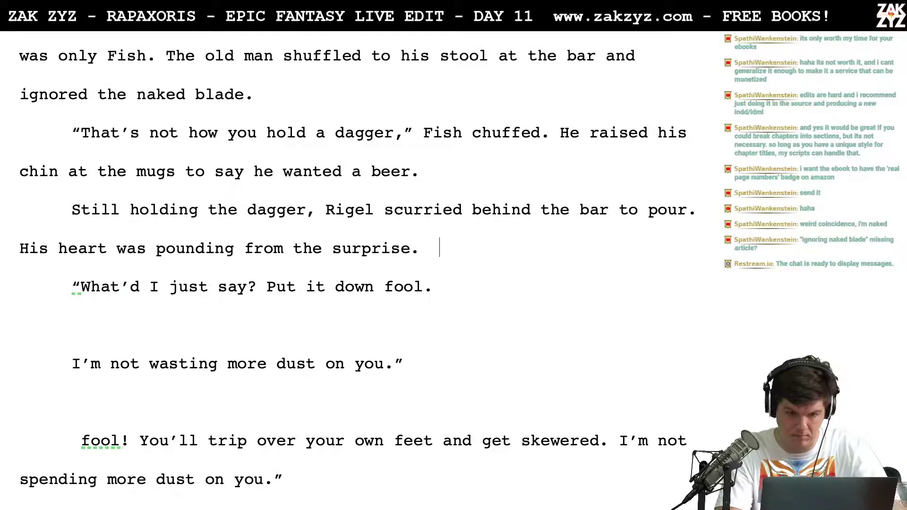
key(Down)
key(BackSpace)
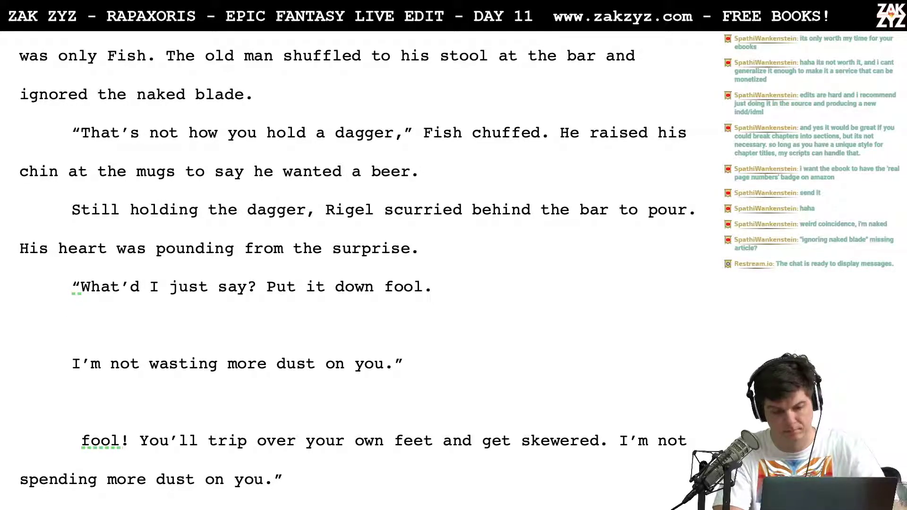
text(If you trip over )
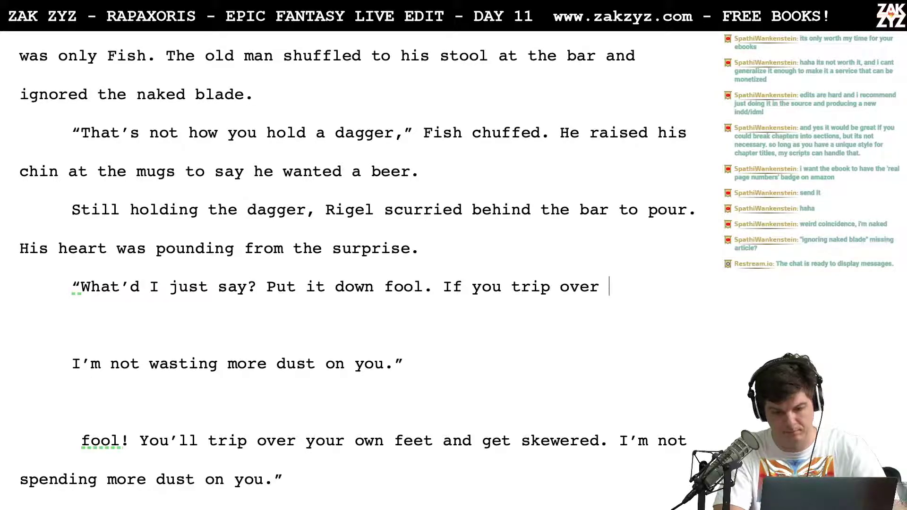
text(your own fee)
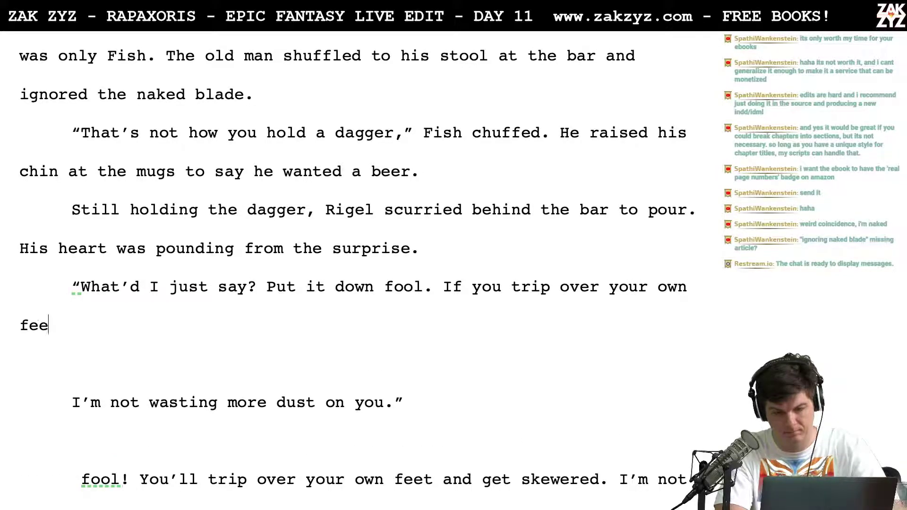
key(BackSpace)
key(BackSpace)
key(BackSpace)
key(BackSpace)
key(BackSpace)
key(BackSpace)
key(BackSpace)
key(BackSpace)
key(BackSpace)
key(BackSpace)
key(BackSpace)
key(BackSpace)
key(BackSpace)
key(BackSpace)
key(BackSpace)
key(BackSpace)
key(BackSpace)
key(BackSpace)
key(BackSpace)
key(BackSpace)
key(BackSpace)
key(BackSpace)
key(BackSpace)
key(BackSpace)
key(BackSpace)
key(BackSpace)
key(BackSpace)
key(BackSpace)
key(BackSpace)
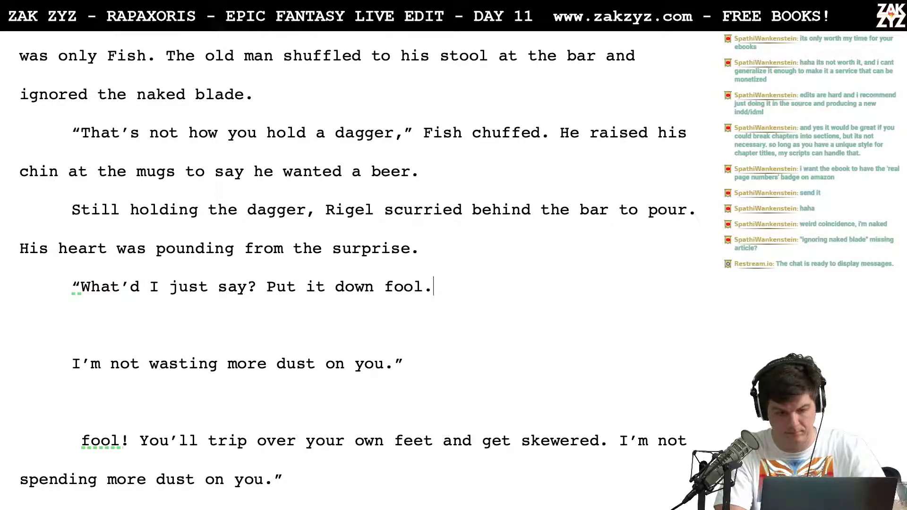
Continue Fish's line after "Put it down fool." with "I'm not spending more dust on you." and a closing quotation mark
text(I'm n)
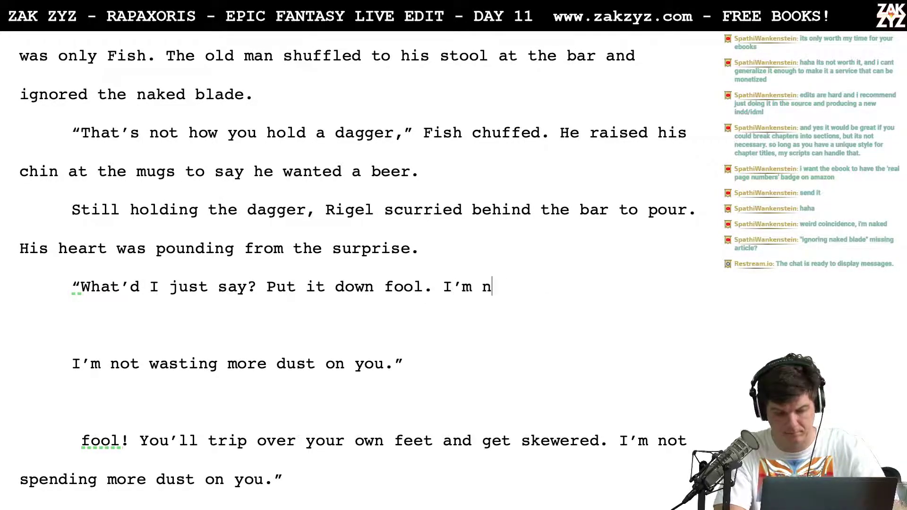
text(ot spending ore)
key(BackSpace)
key(BackSpace)
key(BackSpace)
key(BackSpace)
text(more dust )
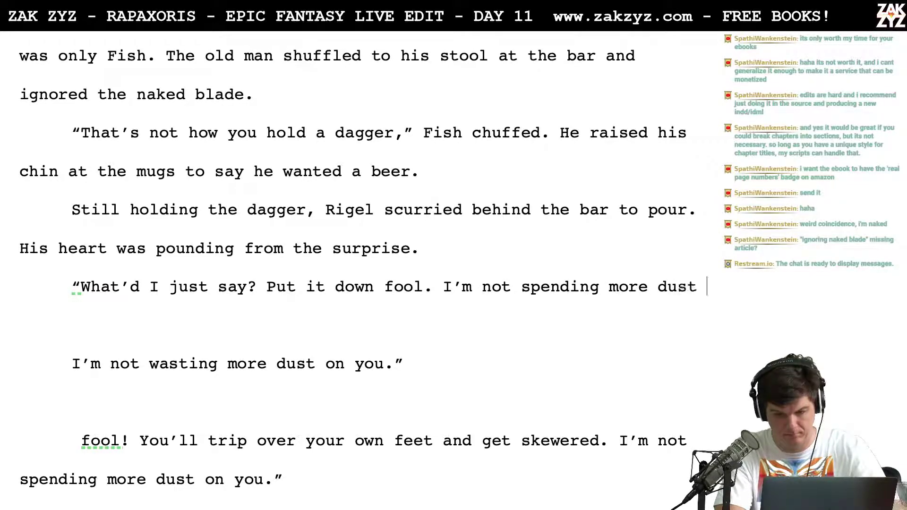
text(on you.")
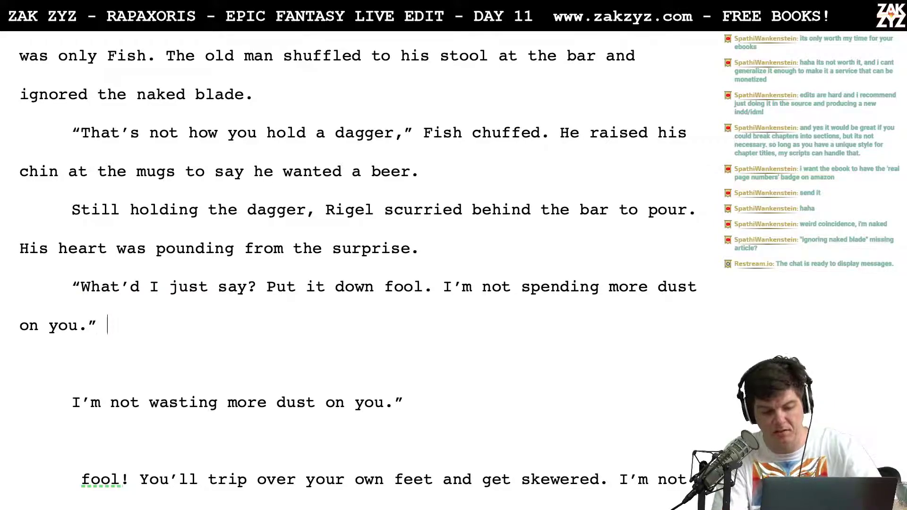
Delete the leftover draft lines between Fish's reply and the paragraph beginning "The word, just the word"
key(shift+Down)
key(shift+Down)
key(shift+Down)
key(shift+Down)
key(shift+Down)
key(shift+Right)
key(shift+Right)
key(shift+Right)
key(shift+Right)
key(shift+Right)
key(shift+Right)
key(shift+Right)
key(shift+Right)
key(shift+Right)
key(shift+Right)
key(shift+Right)
key(shift+Right)
key(shift+Right)
key(shift+Right)
key(shift+Right)
key(shift+Right)
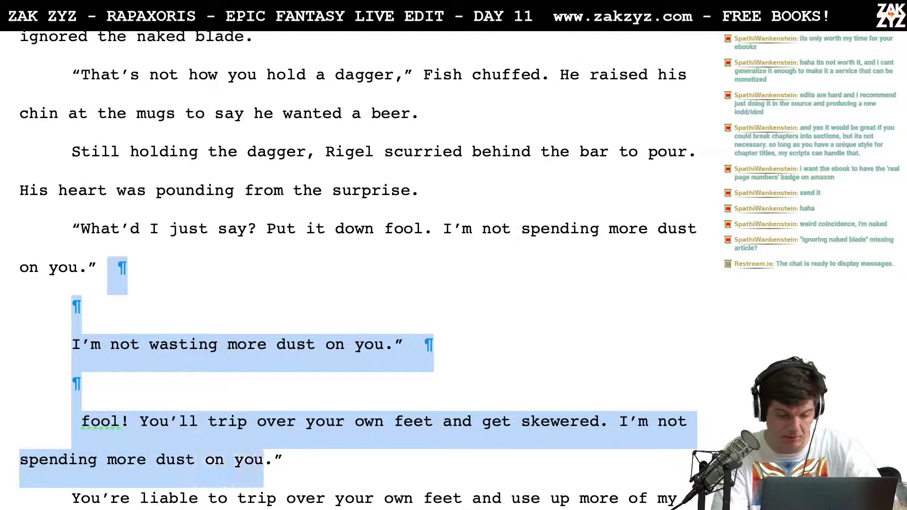
key(shift+Right)
key(shift+Right)
key(shift+Right)
key(shift+Down)
key(shift+Down)
key(BackSpace)
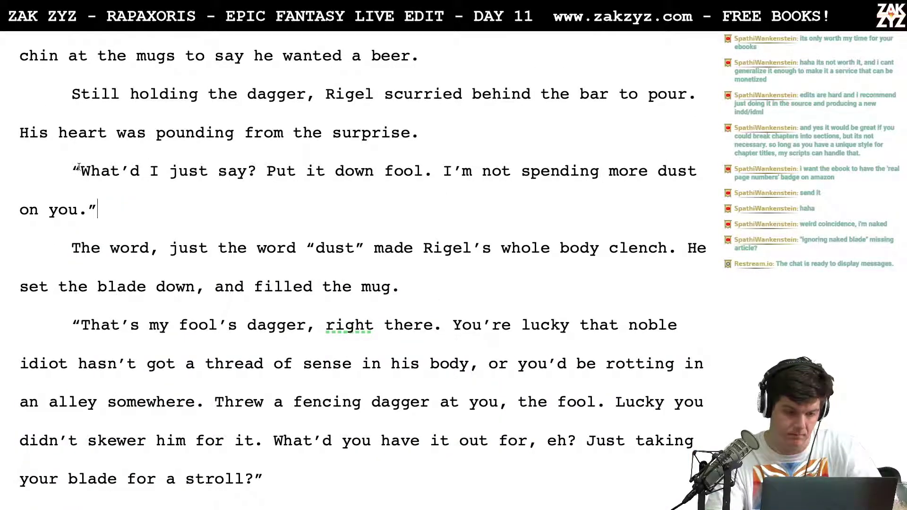
Separate "Put it down fool." and the rest of the line from "What'd I just say?" with two paragraph breaks
click(267, 171)
key(Return)
key(Return)
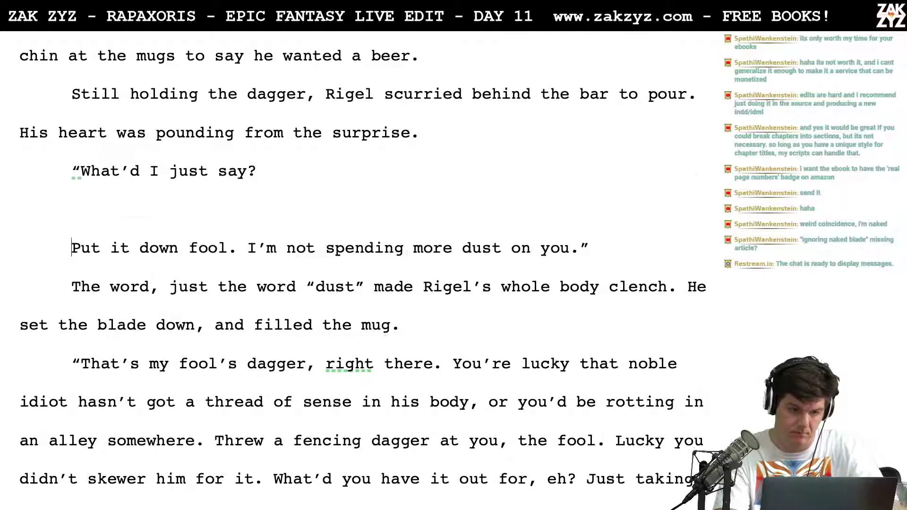
text(You're liab)
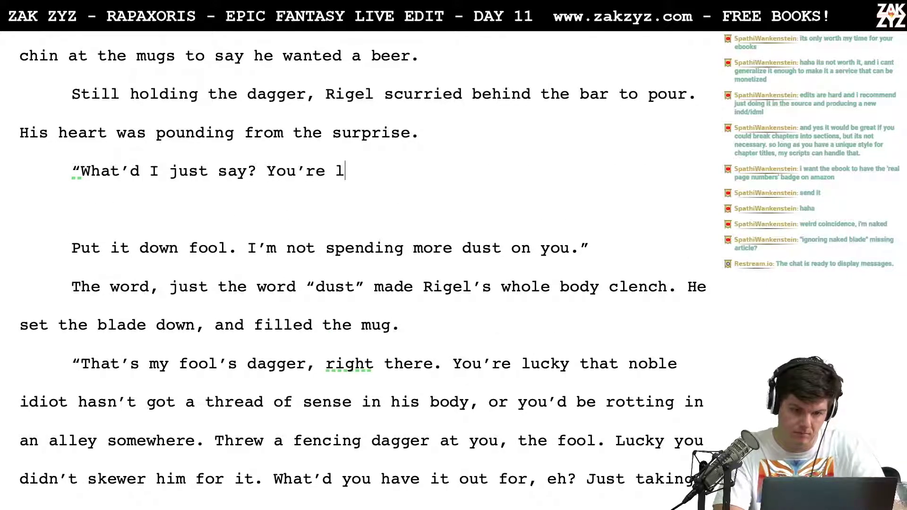
text(le)
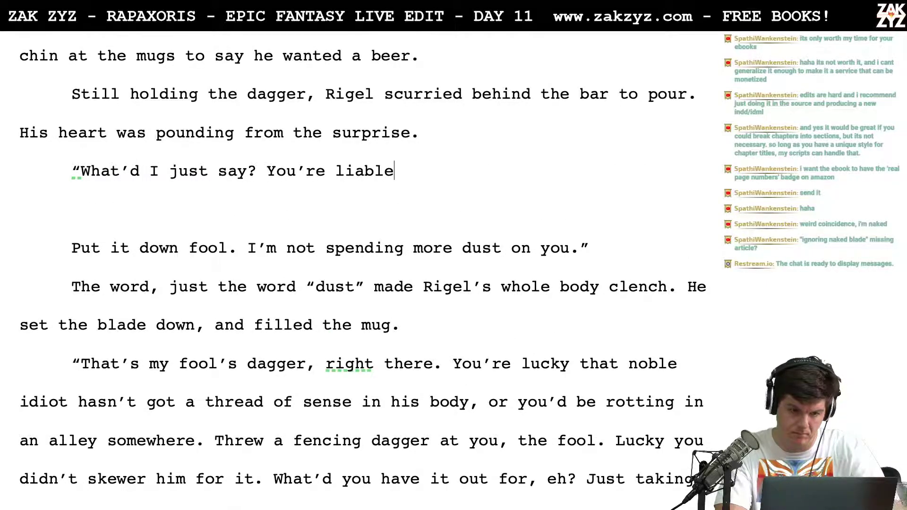
key(BackSpace)
key(BackSpace)
key(BackSpace)
key(BackSpace)
key(BackSpace)
key(BackSpace)
key(BackSpace)
key(BackSpace)
key(BackSpace)
key(BackSpace)
key(BackSpace)
key(BackSpace)
key(BackSpace)
Follow Fish's question with "Put the dagger down. You'll trip over your own feet and get skewered."
text(Put )
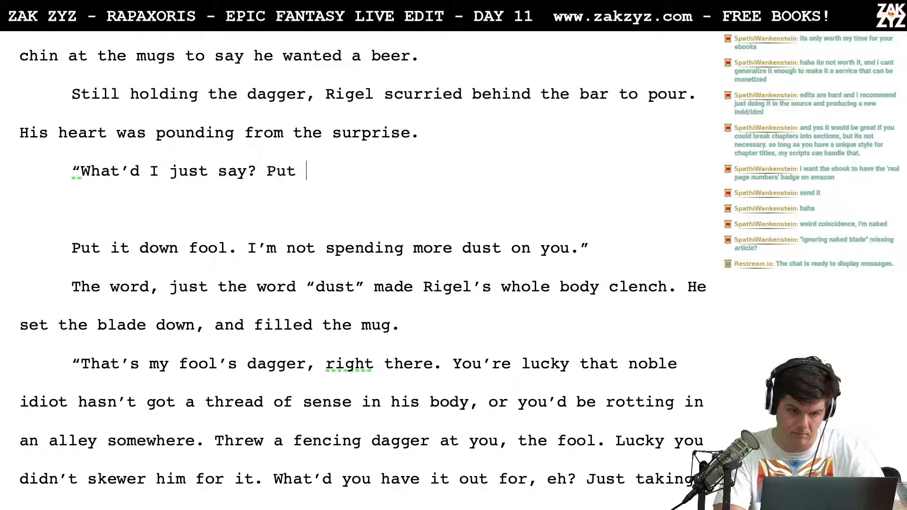
text(the dagger down.)
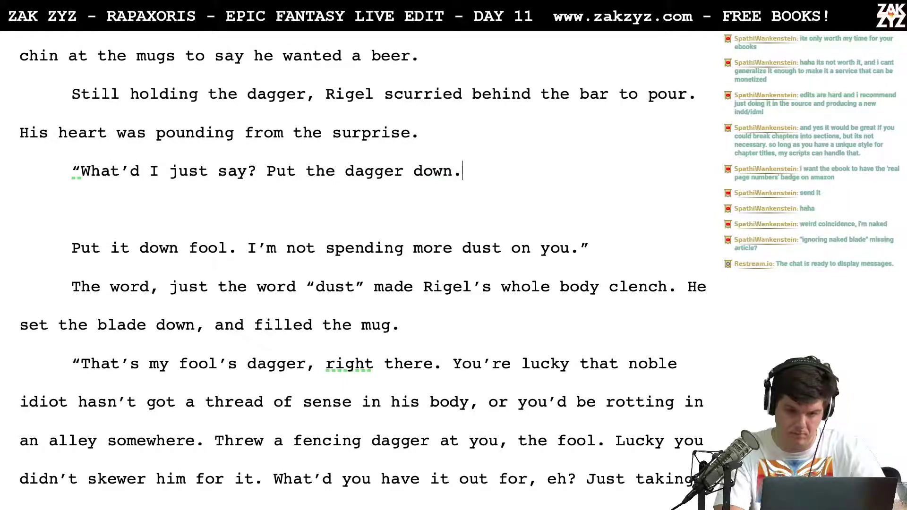
text( I'm)
key(BackSpace)
key(BackSpace)
key(BackSpace)
text(You'r)
key(BackSpace)
text(ll)
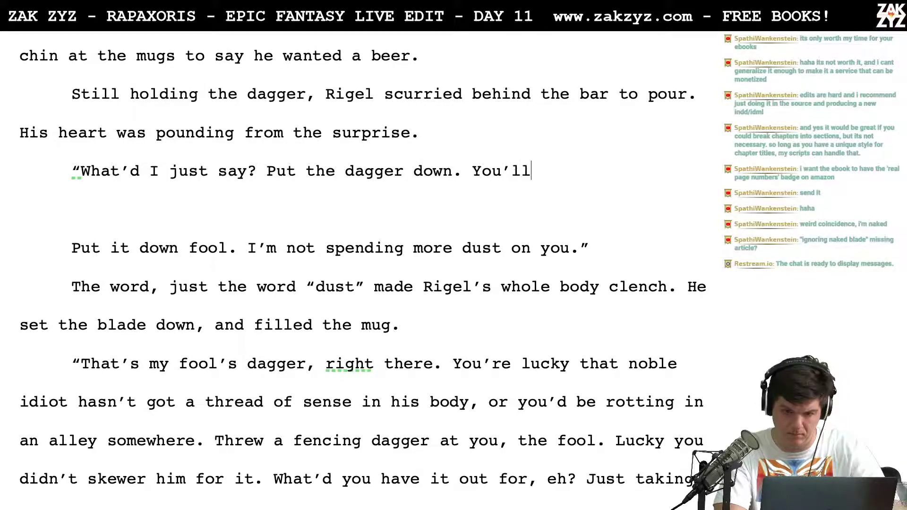
text( trip over your)
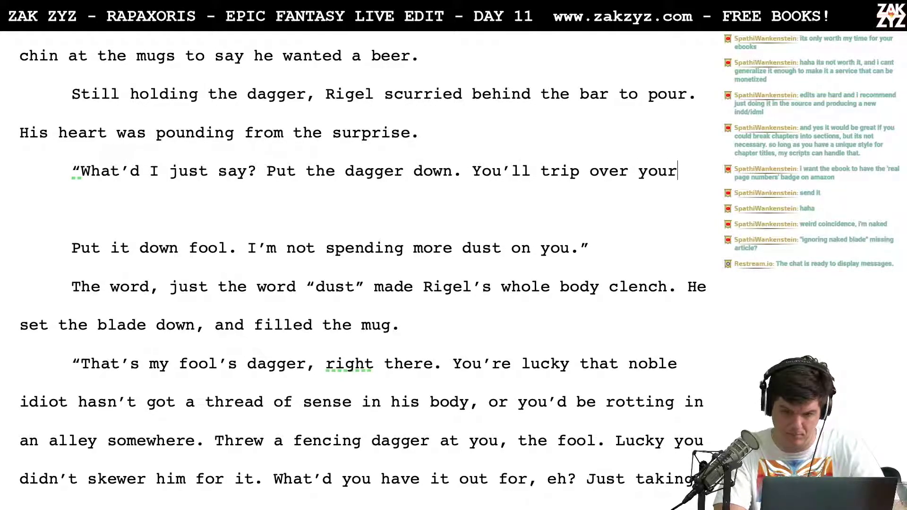
text( own feet and g)
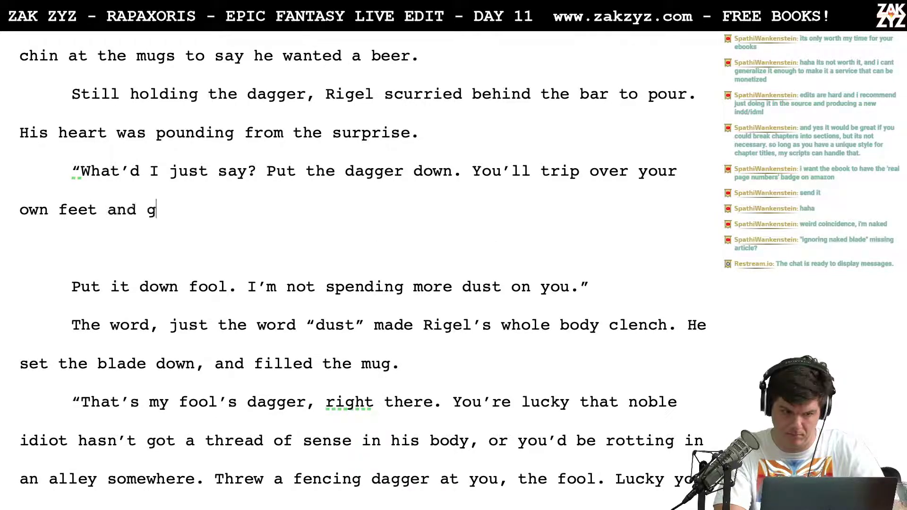
text(et skewered. I)
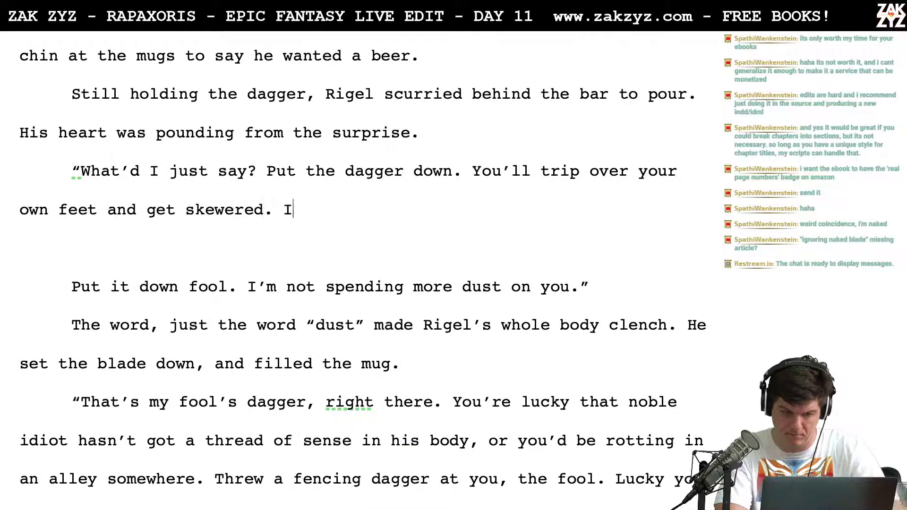
text('m not spdin)
key(BackSpace)
key(BackSpace)
key(BackSpace)
key(BackSpace)
text(e)
key(BackSpace)
key(BackSpace)
text(p)
key(BackSpace)
key(BackSpace)
key(BackSpace)
key(BackSpace)
key(BackSpace)
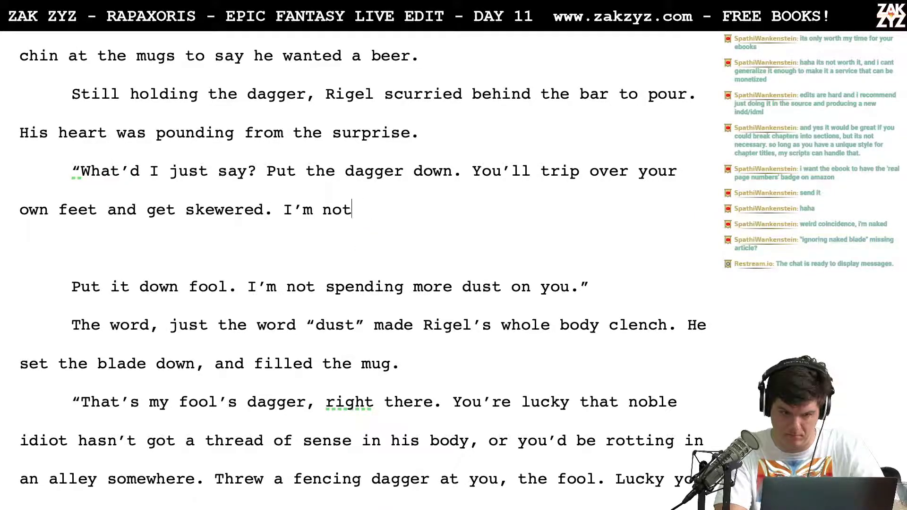
key(BackSpace)
key(BackSpace)
key(BackSpace)
key(BackSpace)
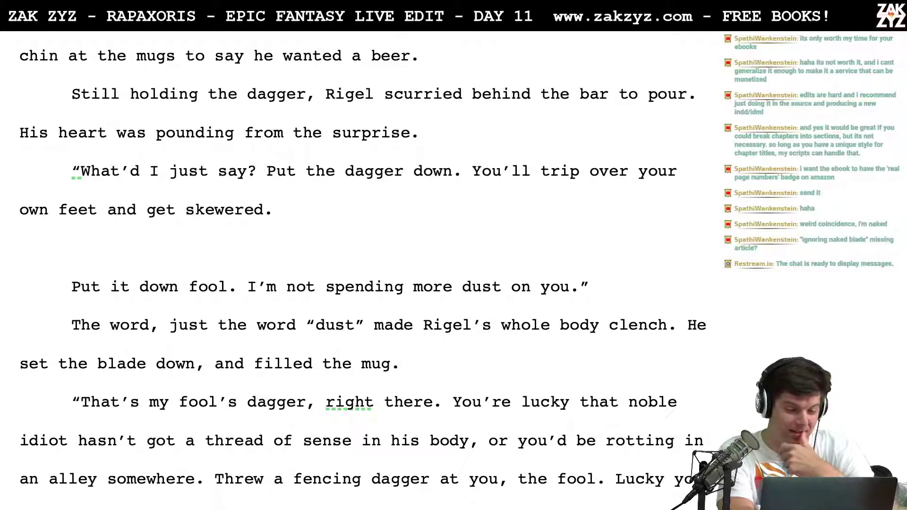
Set the "Put the dagger down" draft apart with two paragraph breaks and follow Fish's question with "Put it down."
click(268, 184)
key(Return)
key(Return)
text(P)
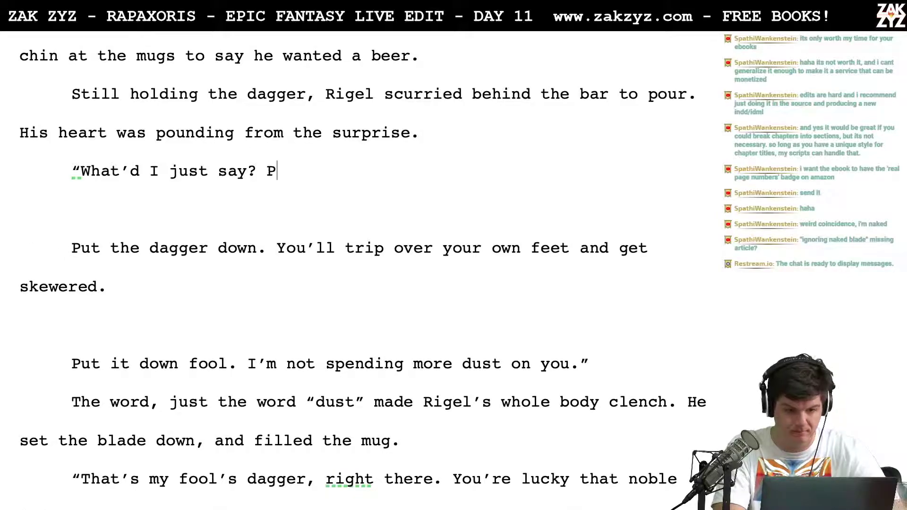
text(ut it down. I)
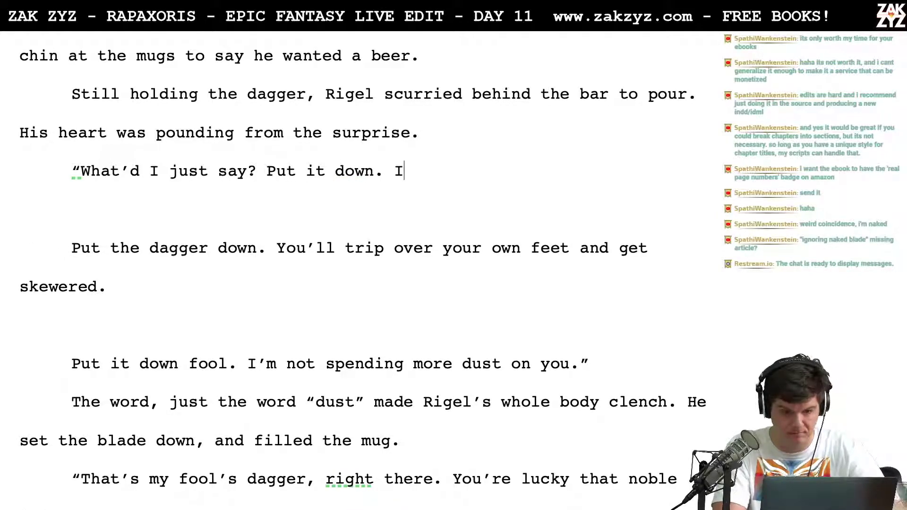
Complete Fish's line with "If you skewer yourself, I'm not wasting my dust on you." and a closing quotation mark
text(f you skewere)
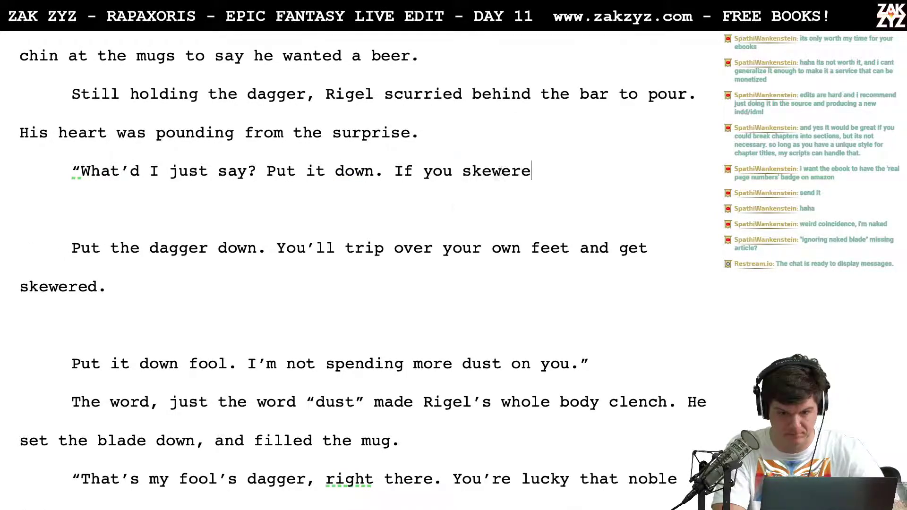
key(BackSpace)
text(your)
key(BackSpace)
key(BackSpace)
key(BackSpace)
text(y)
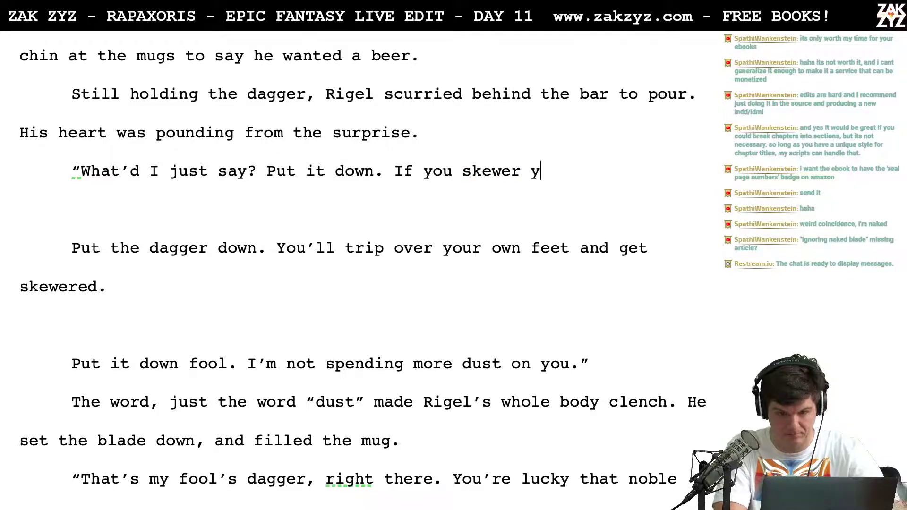
text(ourself, I'm not wastin)
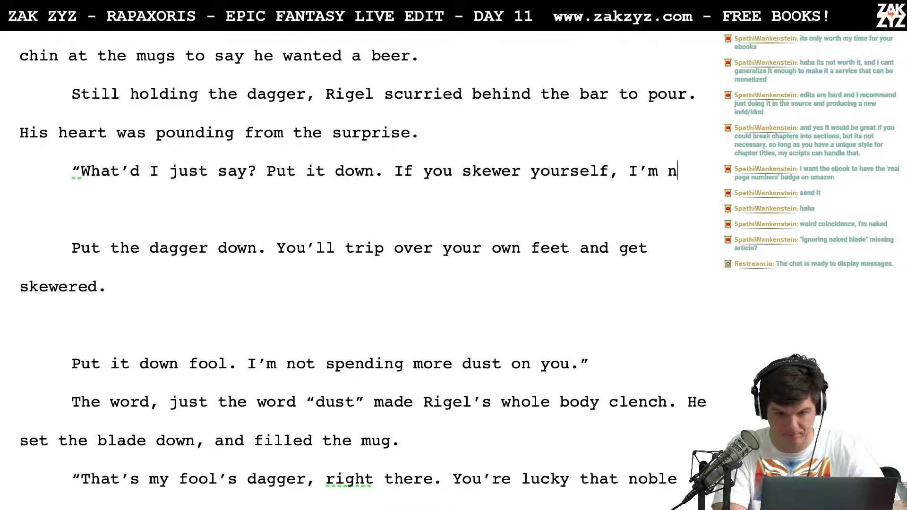
text(g m)
key(BackSpace)
key(BackSpace)
key(BackSpace)
key(BackSpace)
key(BackSpace)
key(BackSpace)
key(BackSpace)
key(BackSpace)
key(BackSpace)
key(BackSpace)
key(BackSpace)
key(BackSpace)
key(BackSpace)
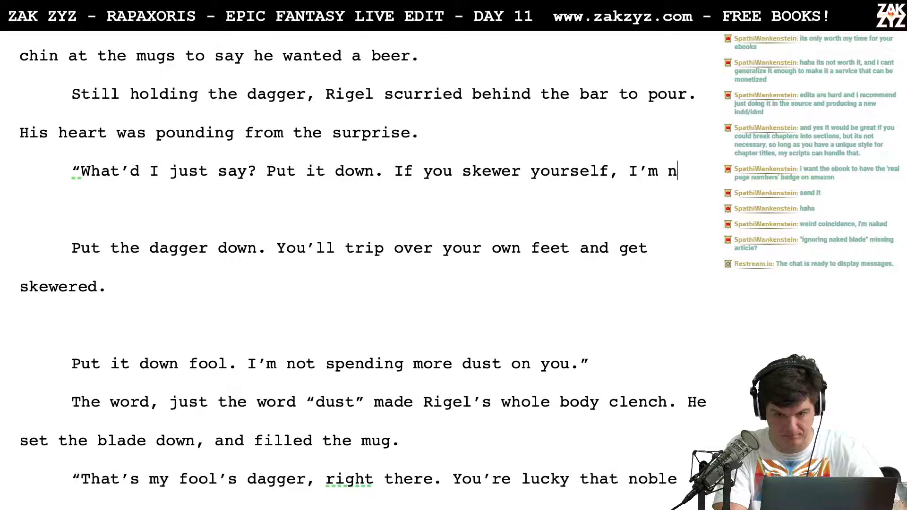
text(not )
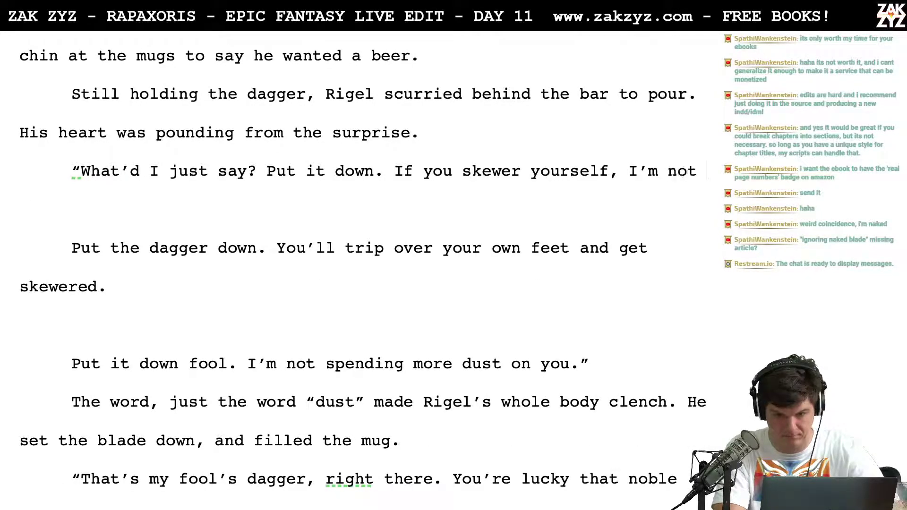
text(wasting my dust )
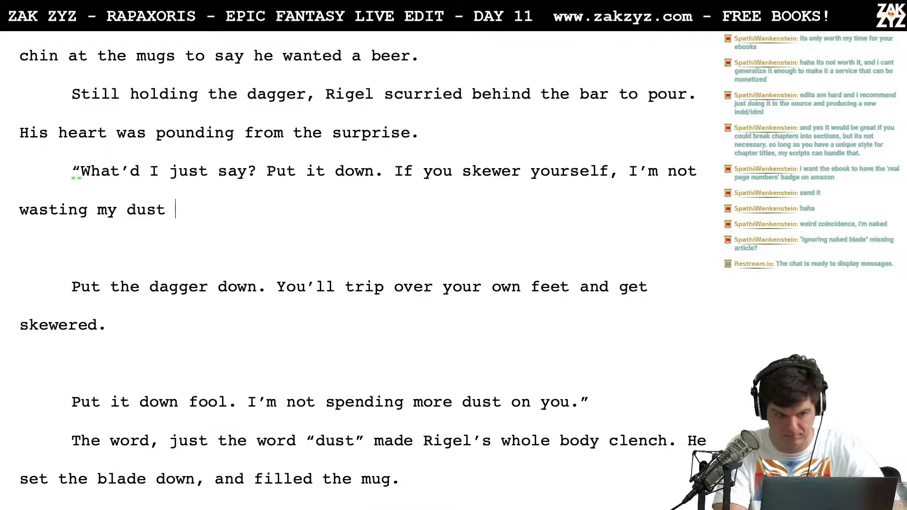
text(on you.")
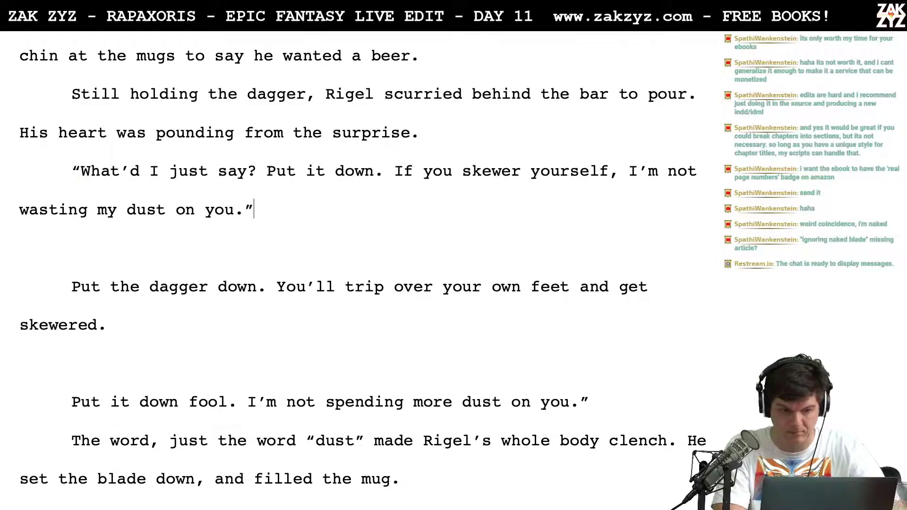
Replace Fish's sentence after "Put it down." with "I can't spare the dust if you skewer yourself." and a closing quotation mark
key(BackSpace)
key(BackSpace)
key(BackSpace)
key(BackSpace)
key(BackSpace)
key(BackSpace)
key(BackSpace)
key(BackSpace)
key(BackSpace)
key(BackSpace)
key(BackSpace)
key(BackSpace)
key(BackSpace)
key(BackSpace)
key(BackSpace)
key(BackSpace)
key(BackSpace)
key(BackSpace)
key(BackSpace)
key(BackSpace)
key(BackSpace)
key(BackSpace)
key(BackSpace)
key(BackSpace)
key(BackSpace)
key(BackSpace)
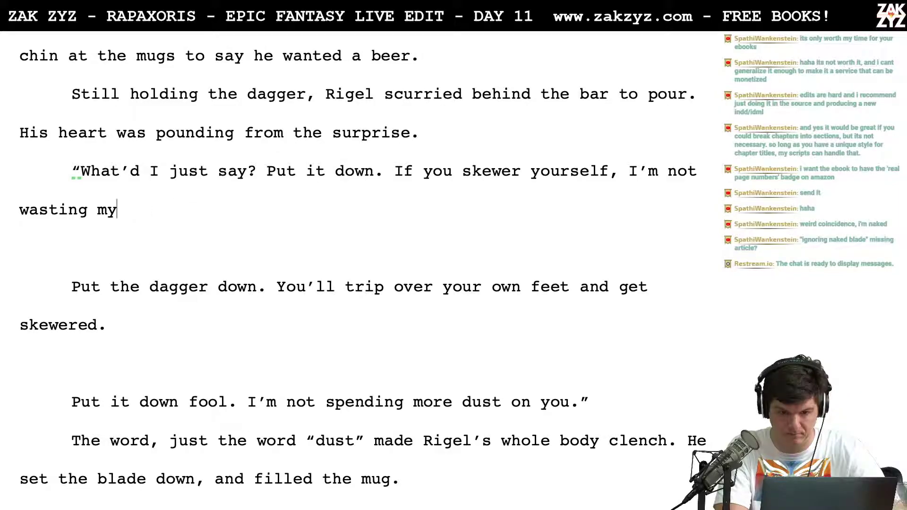
key(BackSpace)
key(BackSpace)
key(BackSpace)
key(BackSpace)
key(BackSpace)
key(BackSpace)
key(BackSpace)
key(BackSpace)
key(BackSpace)
key(BackSpace)
key(BackSpace)
key(BackSpace)
key(BackSpace)
key(BackSpace)
key(BackSpace)
key(BackSpace)
key(BackSpace)
key(BackSpace)
key(BackSpace)
key(BackSpace)
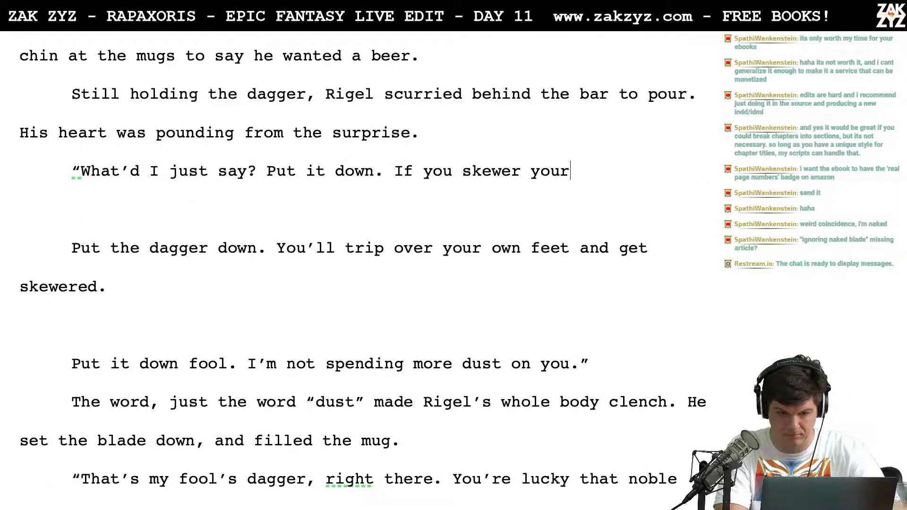
text(c)
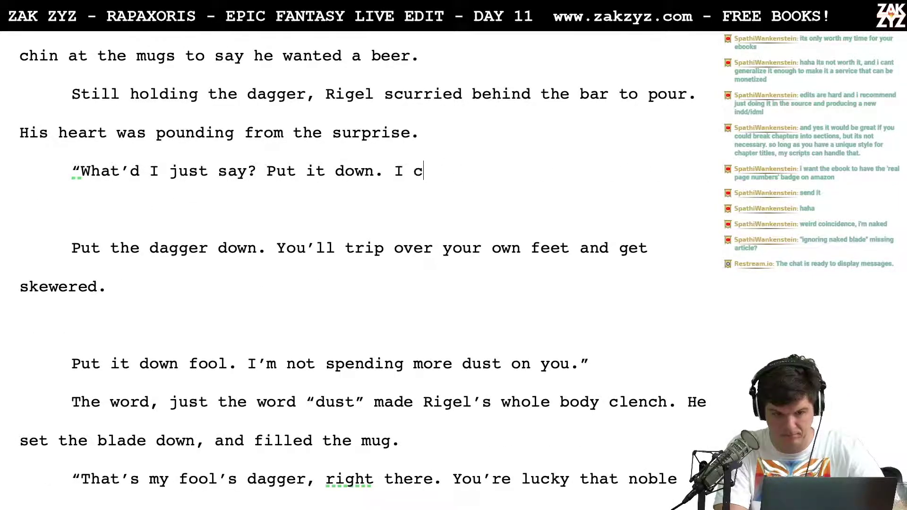
text(an't spare the du)
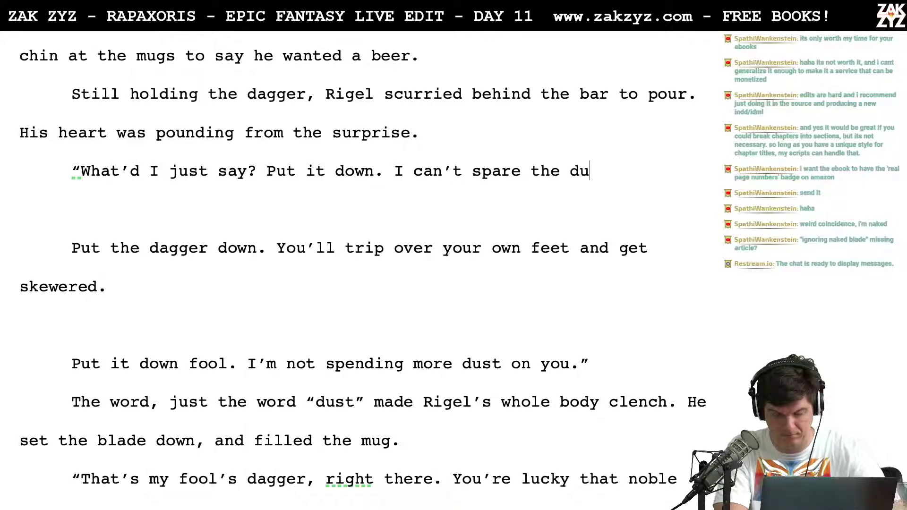
text(st if you skewer yourse.)
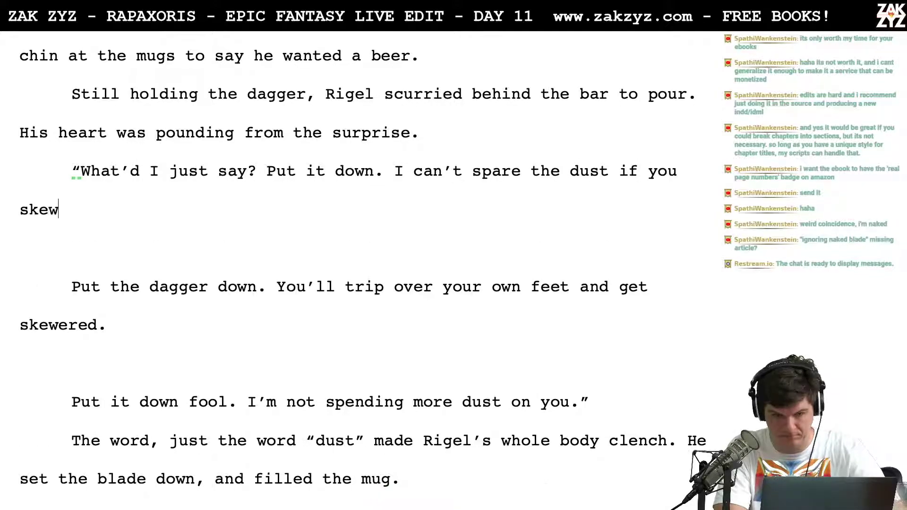
key(BackSpace)
key(BackSpace)
text(elf.:)
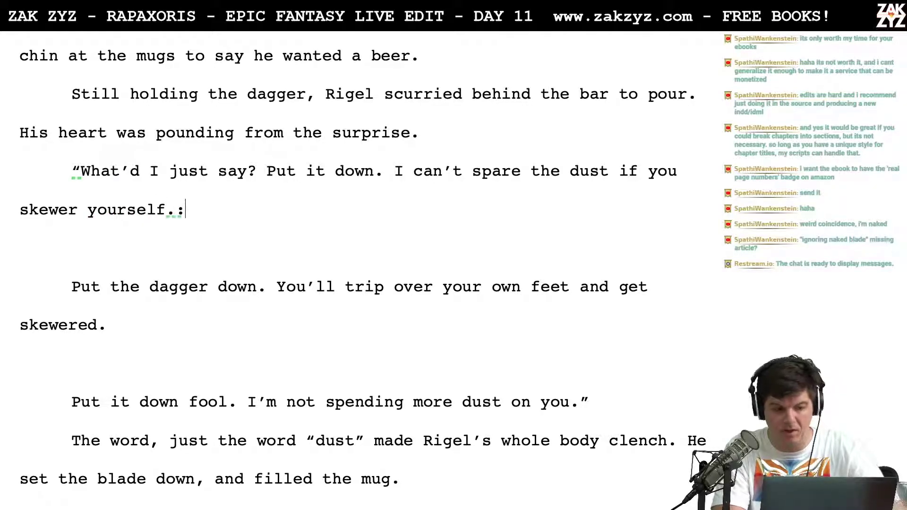
key(BackSpace)
text(")
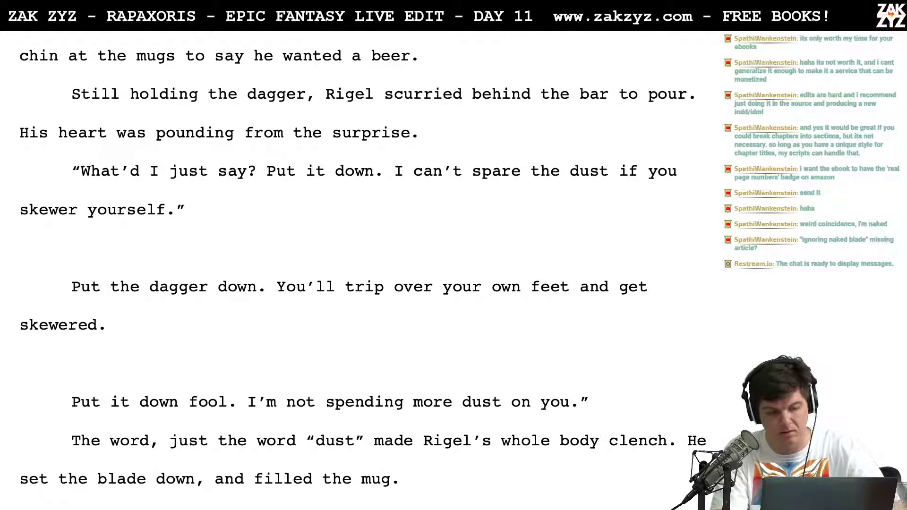
Expand the contraction in Fish's question so it reads "What did I just say?"
key(BackSpace)
key(BackSpace)
key(BackSpace)
text(t did I)
key(BackSpace)
key(BackSpace)
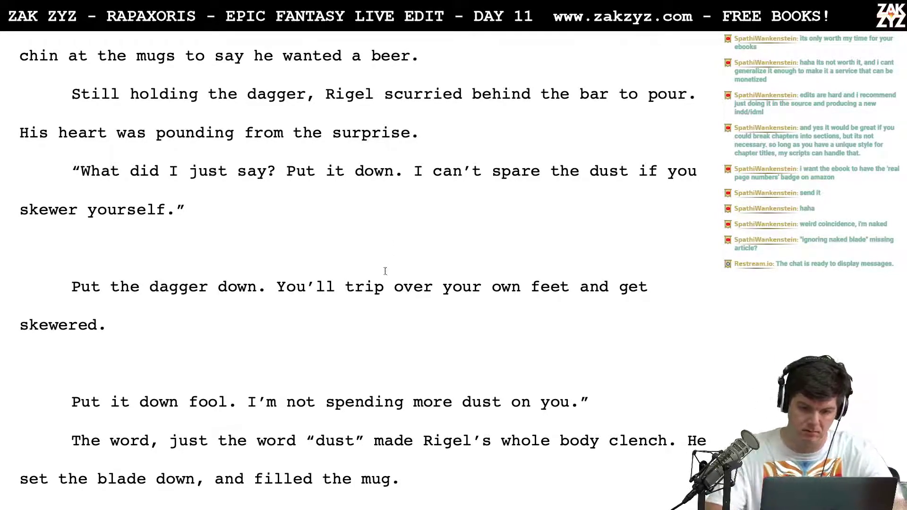
Move the "I can't spare the dust" draft to its own paragraph and follow "Put it down." with "I won't dust you again if you skewer yourself."
click(414, 171)
key(Return)
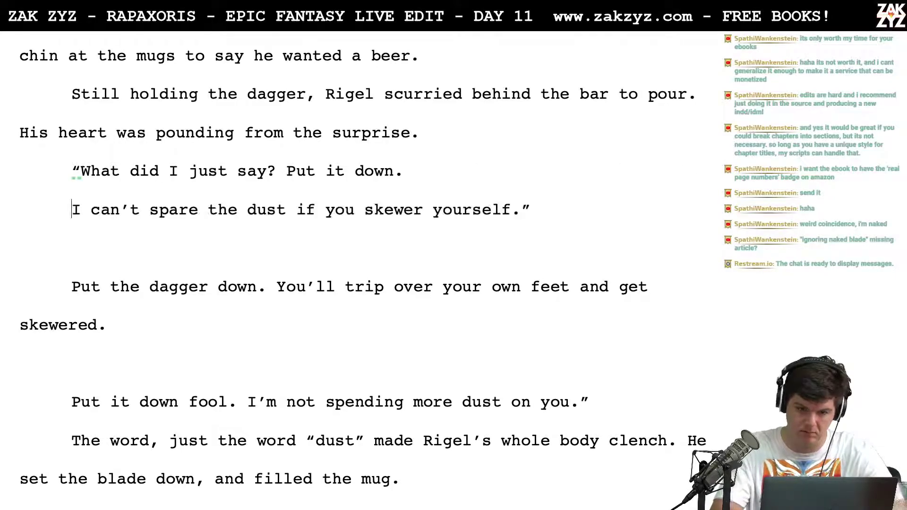
text(I won't dust y)
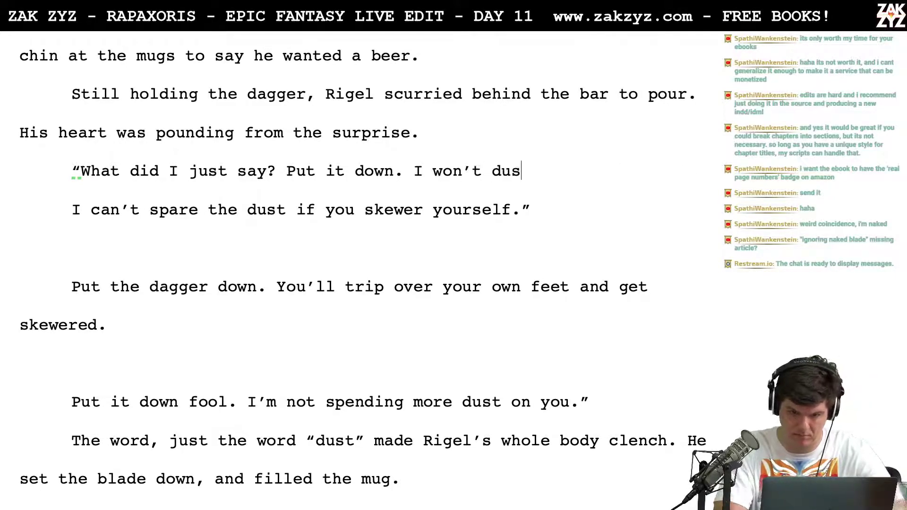
text(ou again if yo)
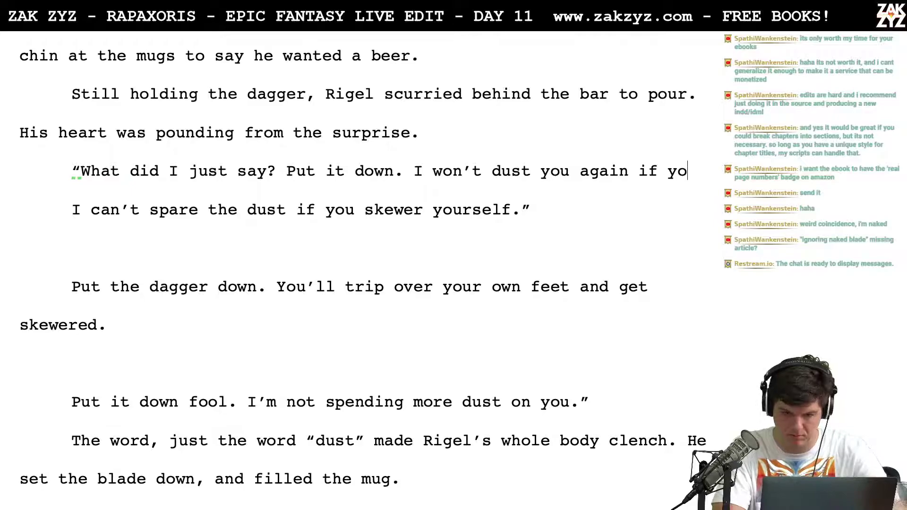
text(u skew)
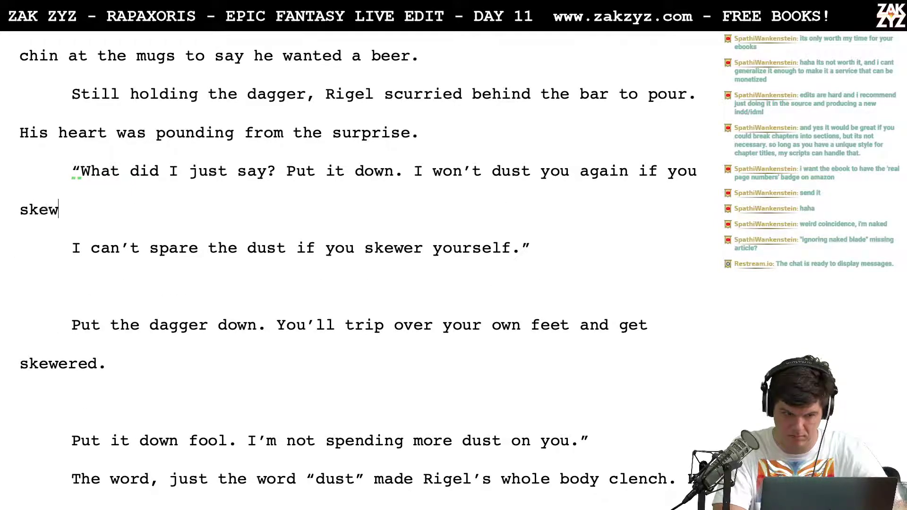
text(er yourself.)
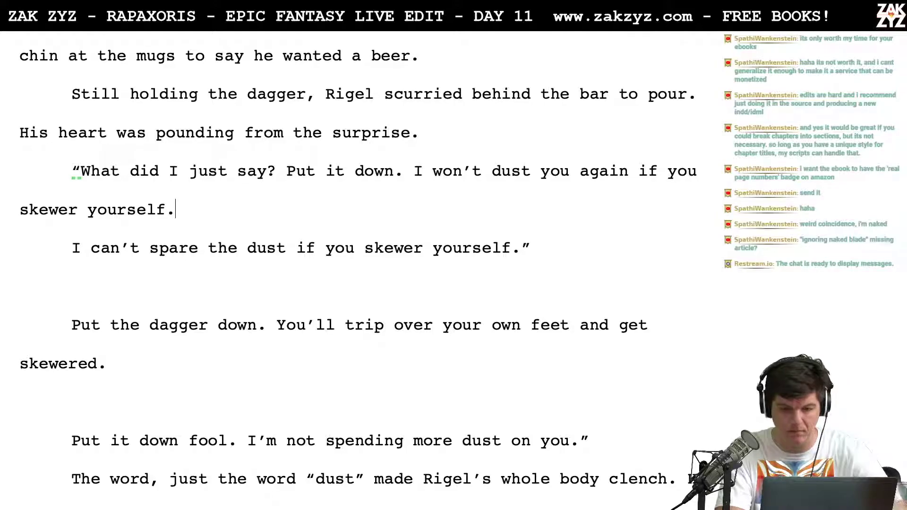
Delete the "I can't spare the dust" and "Put the dagger down. You'll trip over your own feet" drafts below Fish's line
key(shift+Down)
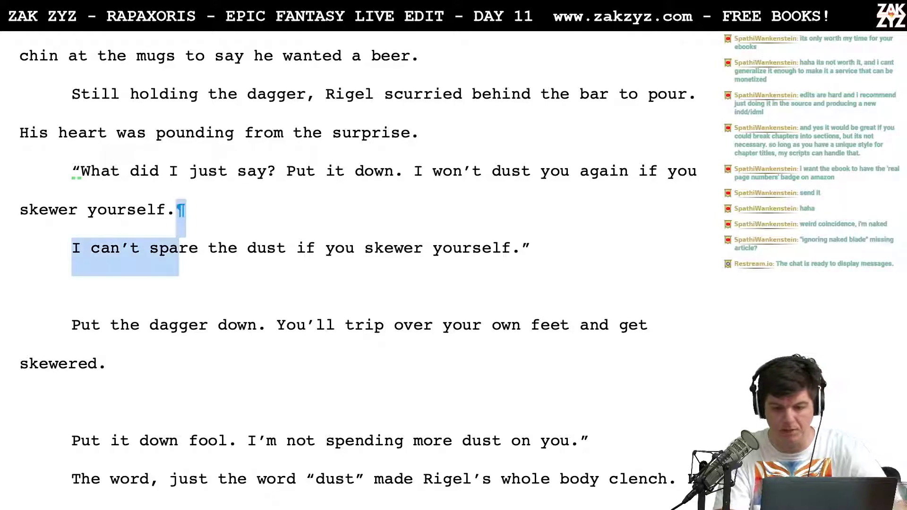
key(shift+Down)
key(shift+Down)
key(shift+Down)
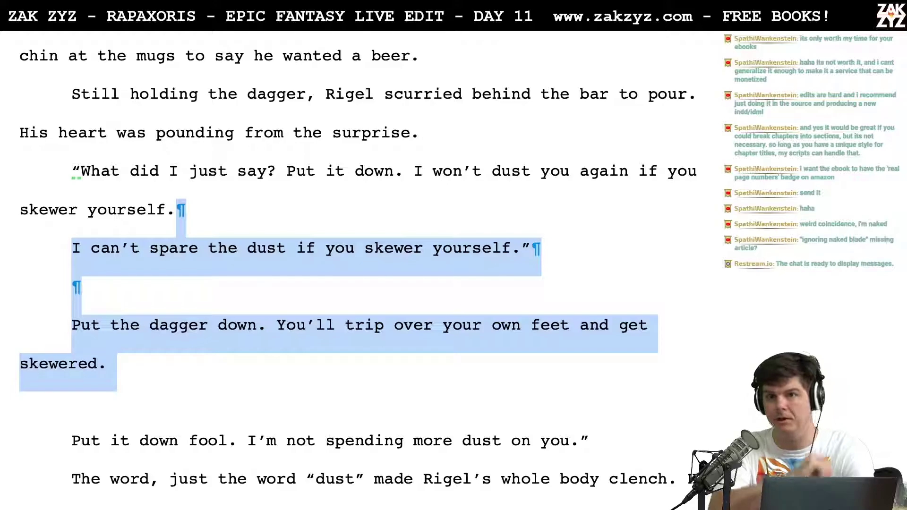
key(BackSpace)
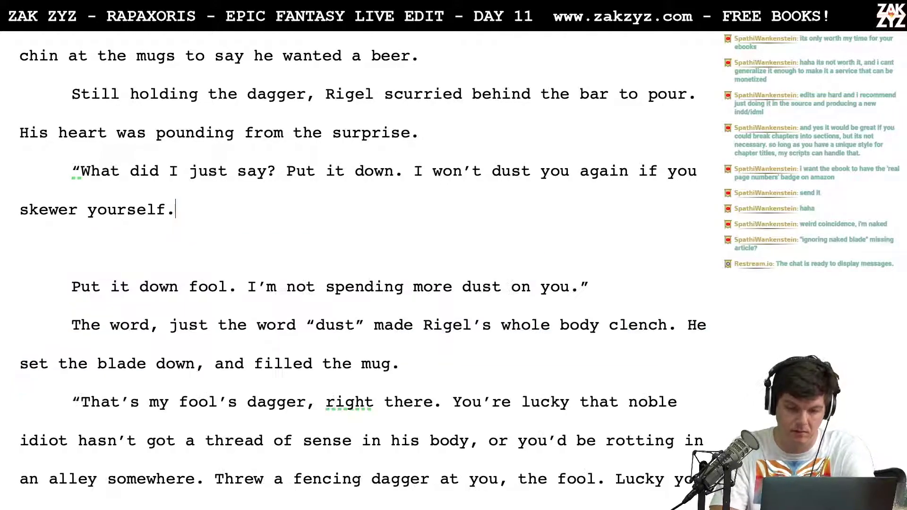
Set the "I won't dust you again" draft apart with two paragraph breaks and end Fish's line with "I'm not wasting more dust on you."
click(416, 171)
key(Return)
key(Return)
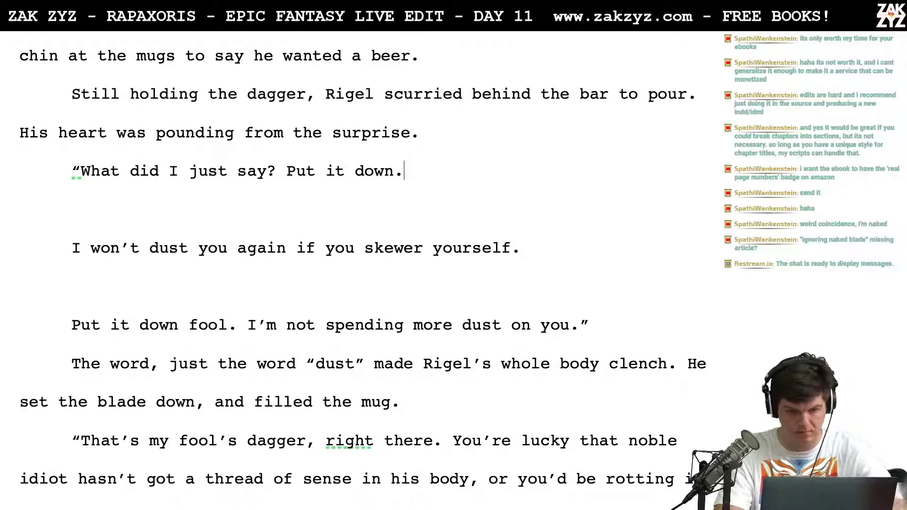
text(I)
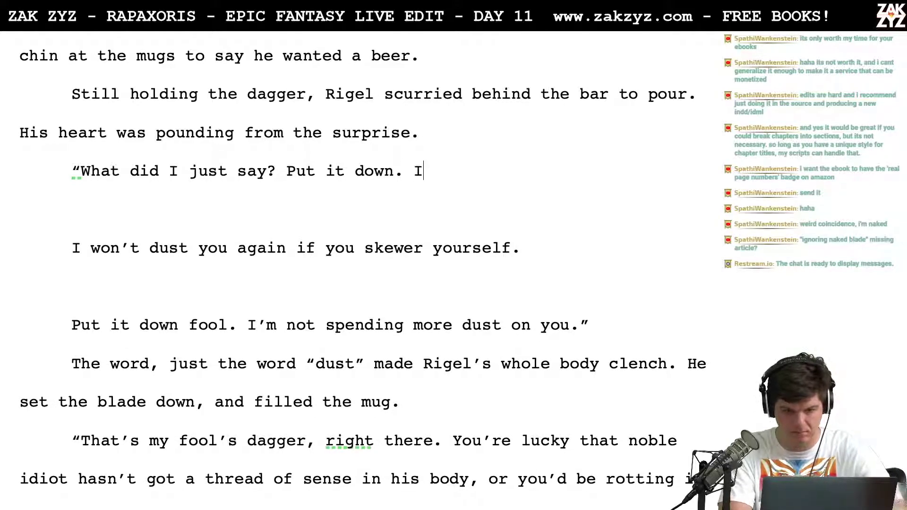
text('m not wasting more dust o)
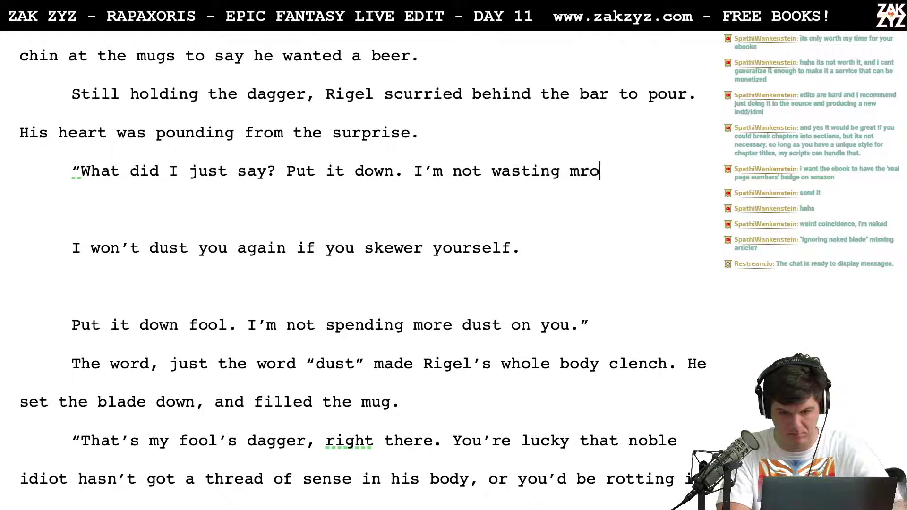
text(n you.")
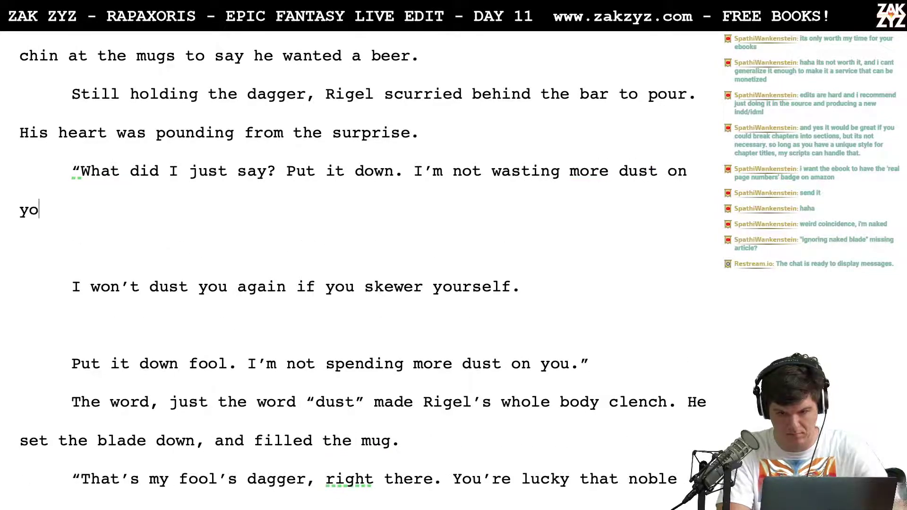
Delete the leftover "I won't dust you again" and "Put it down fool" drafts with the blank paragraphs around them
key(shift+Down)
key(shift+Down)
key(shift+Down)
key(shift+Down)
key(shift+Down)
key(shift+Down)
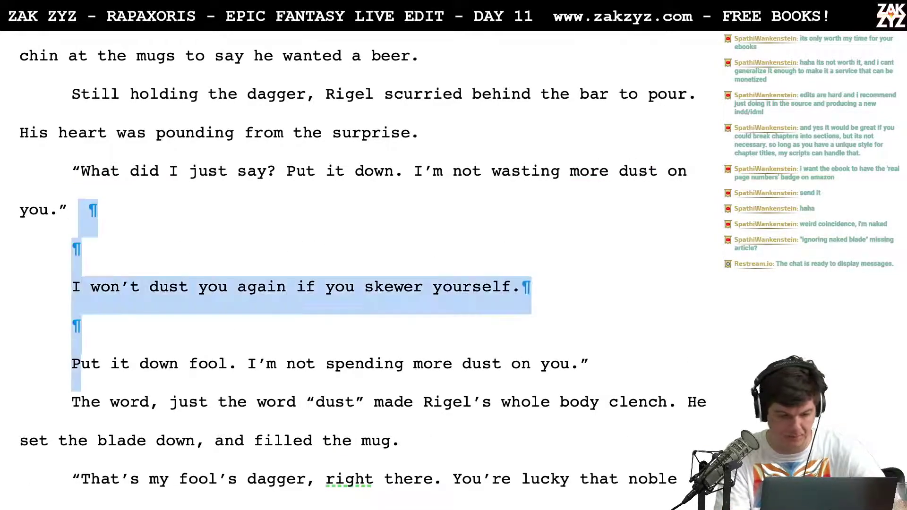
key(shift+Up)
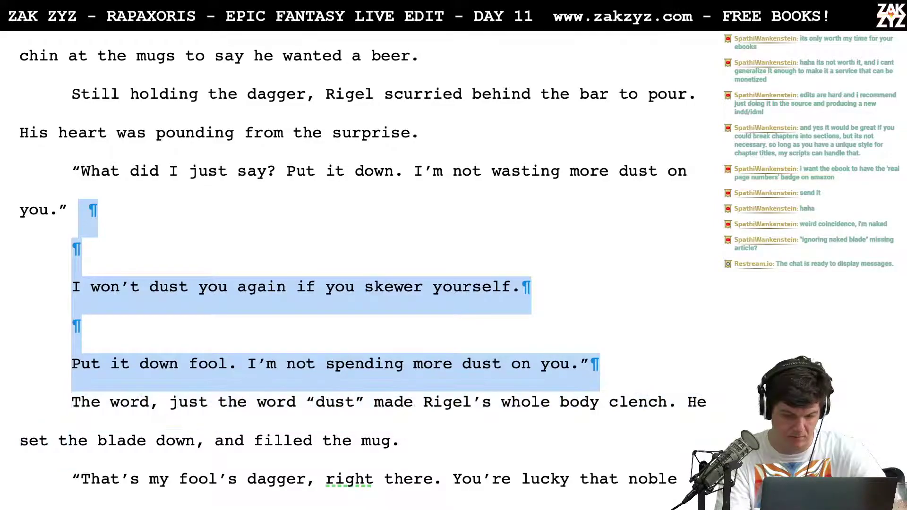
key(shift+Left)
key(BackSpace)
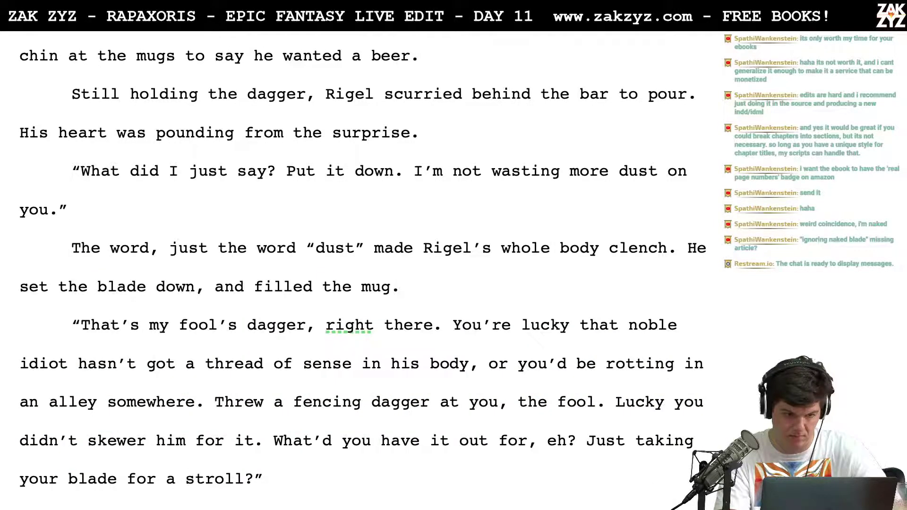
Shorten the opening of the narration after Fish's line to "The word 'dust'", with dust in single quotation marks
key(Down)
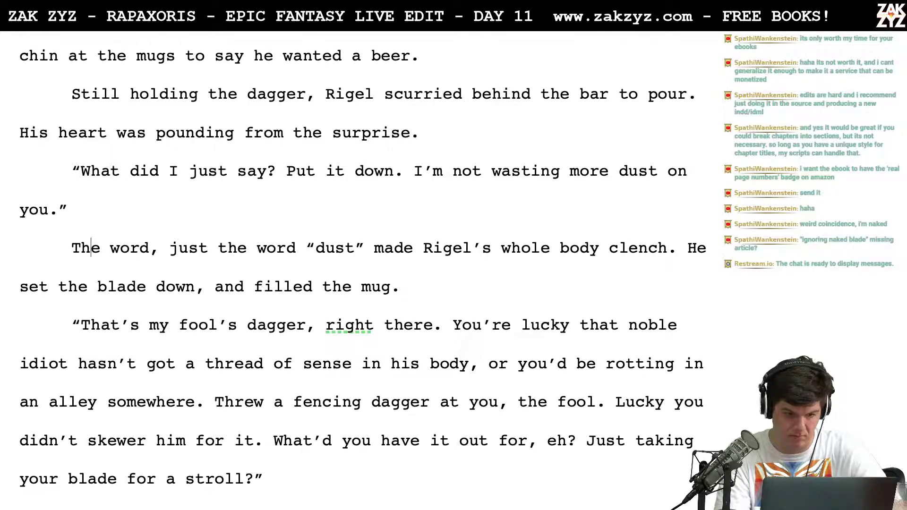
click(188, 248)
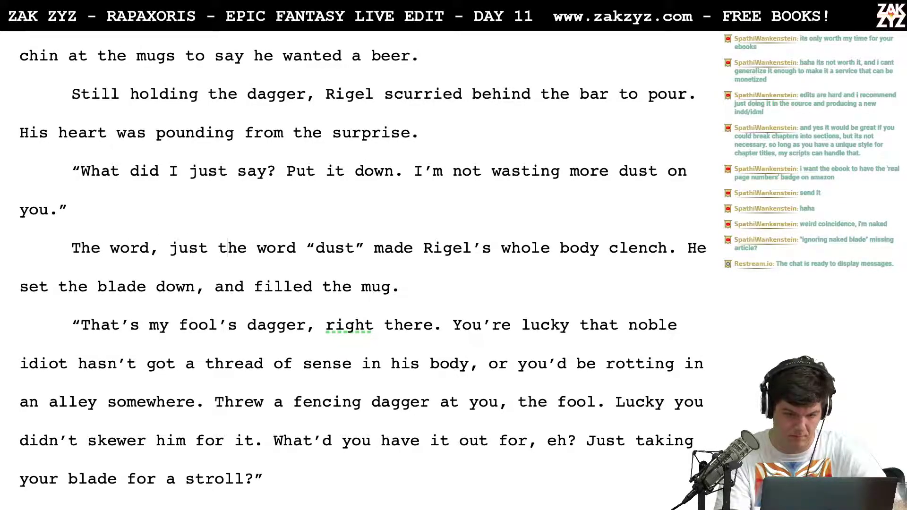
key(BackSpace)
key(BackSpace)
key(BackSpace)
key(BackSpace)
key(BackSpace)
key(BackSpace)
key(BackSpace)
key(BackSpace)
key(BackSpace)
key(BackSpace)
key(BackSpace)
key(BackSpace)
key(BackSpace)
key(BackSpace)
key(BackSpace)
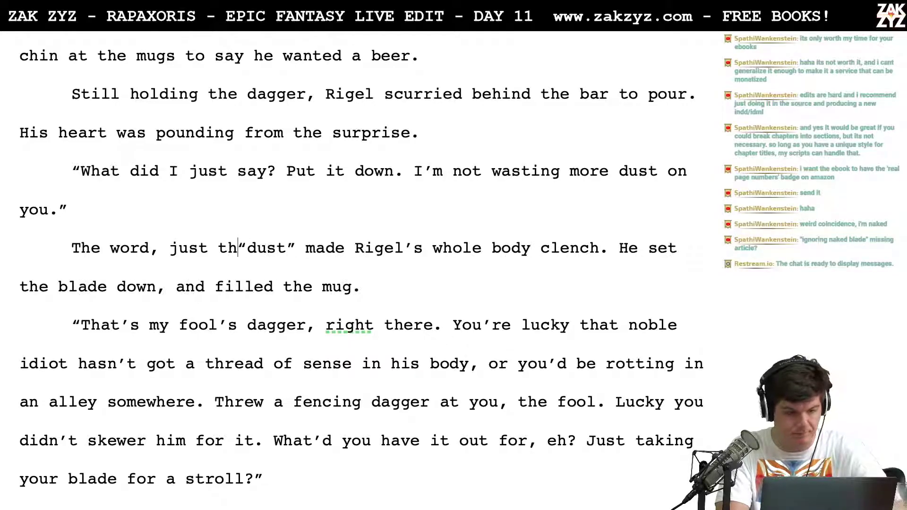
key(BackSpace)
key(Delete)
text(')
key(Right)
key(Right)
click(209, 248)
key(BackSpace)
text(;)
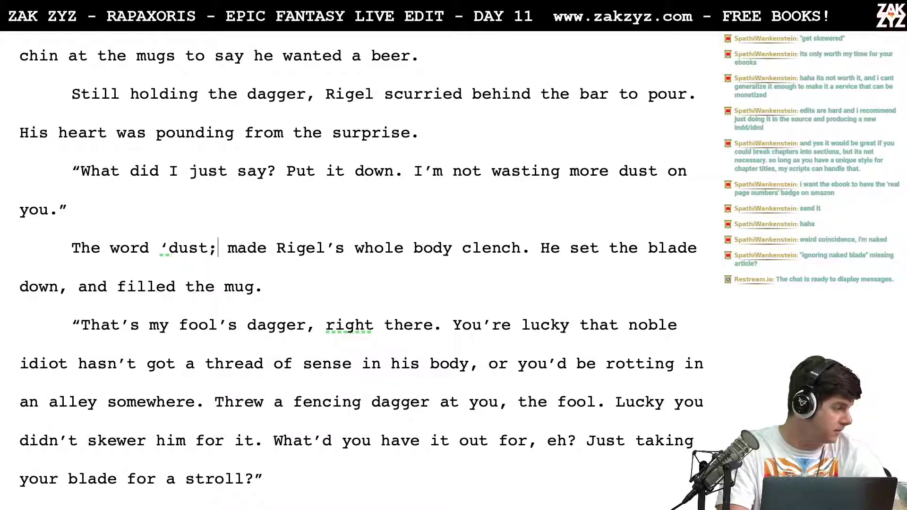
key(BackSpace)
text(’)
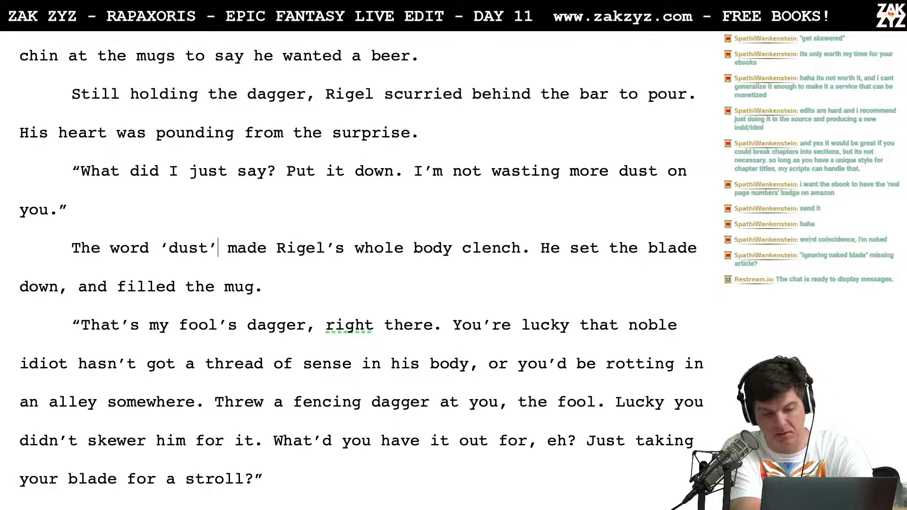
Replace "it" with "the dagger" in Fish's command so it reads "Put the dagger down."
click(345, 171)
key(BackSpace)
key(BackSpace)
text(the dagger)
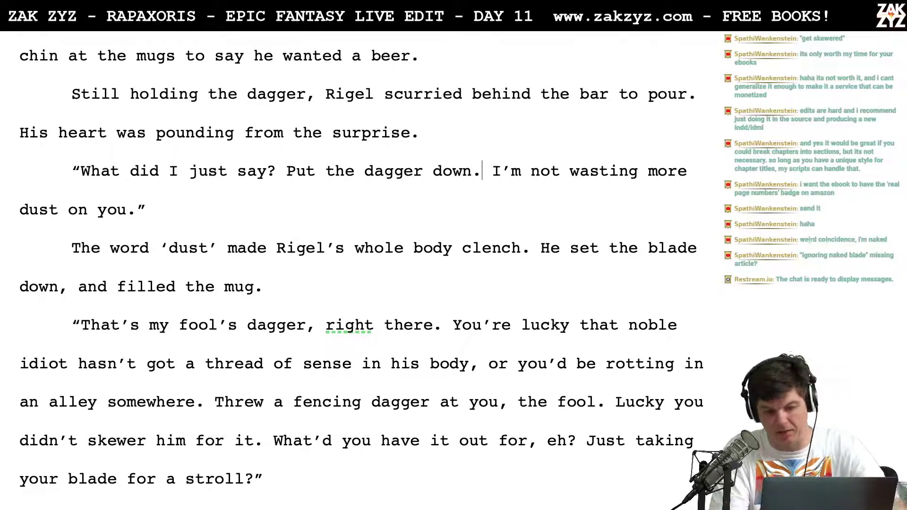
Move the "I'm not wasting" sentence to its own paragraph and end Fish's line with "I can't waste more dust on you."
key(Return)
text(I don)
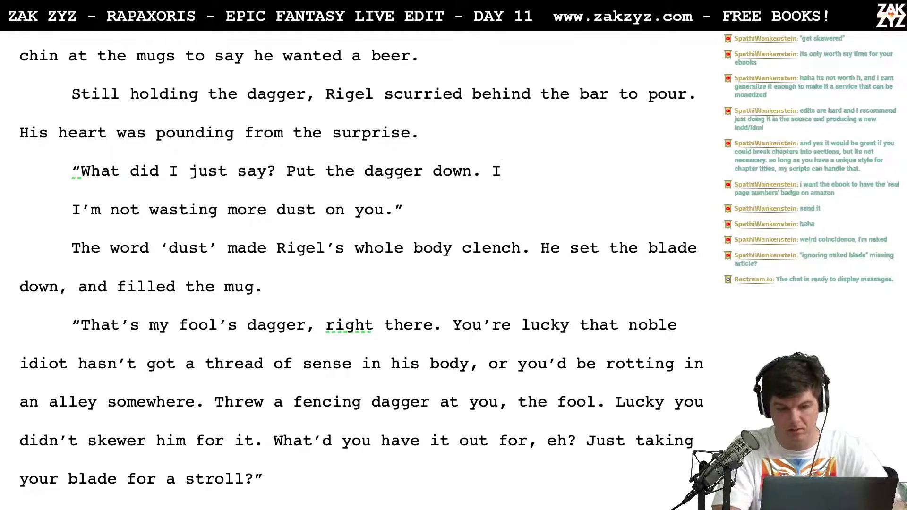
key(BackSpace)
key(BackSpace)
key(BackSpace)
text(can't waste ore)
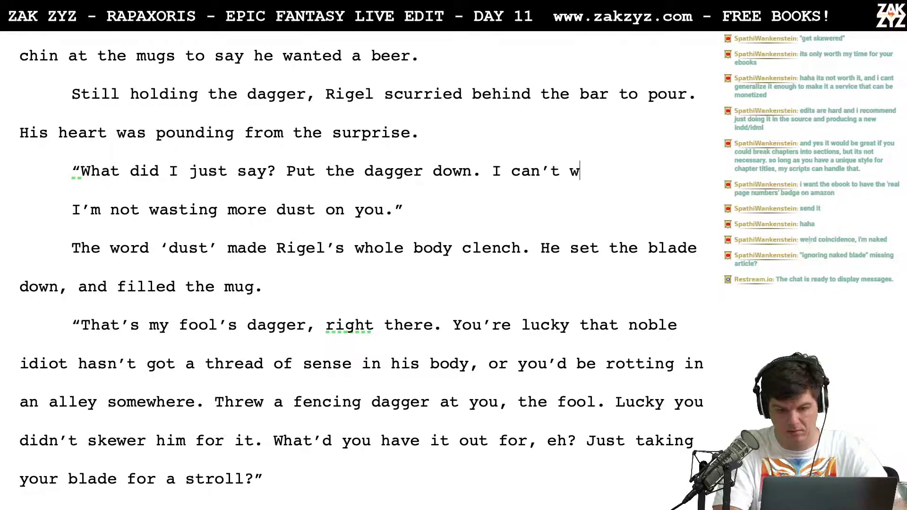
key(BackSpace)
key(BackSpace)
key(BackSpace)
key(BackSpace)
text(more dust on you.")
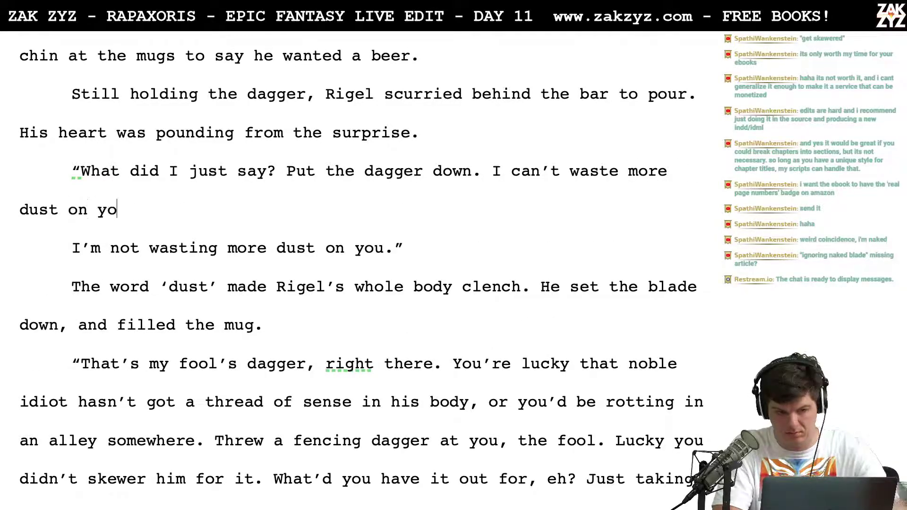
Delete the leftover "I'm not wasting more dust on you." paragraph beneath Fish's line
key(shift+Up)
key(Right)
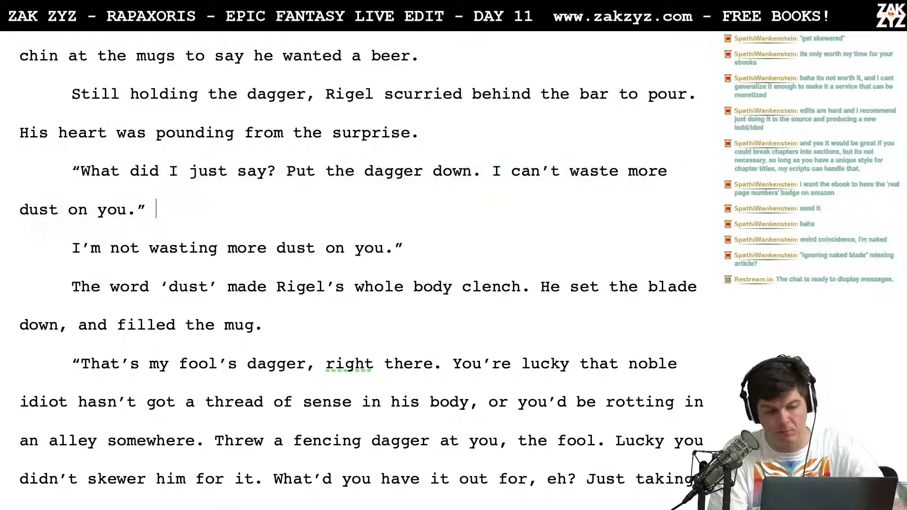
key(shift+Down)
key(shift+Down)
key(shift+Up)
key(shift+Right)
key(shift+Right)
key(shift+Right)
key(shift+Right)
key(shift+Right)
key(shift+Right)
key(shift+Right)
key(shift+Right)
key(shift+Right)
key(shift+Right)
key(shift+Right)
key(shift+Right)
key(shift+Right)
key(shift+Right)
key(shift+Right)
key(shift+Right)
key(shift+Right)
key(shift+Right)
key(shift+Right)
key(shift+Right)
key(shift+Right)
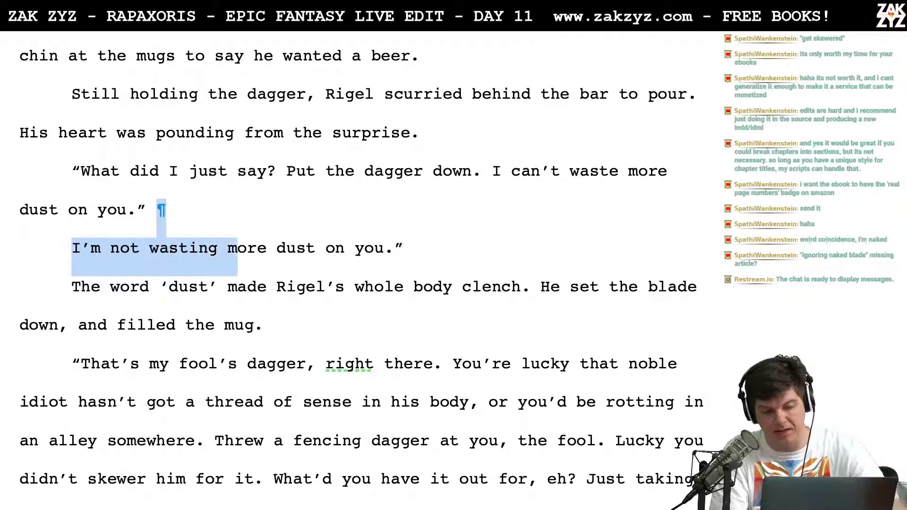
key(shift+Right)
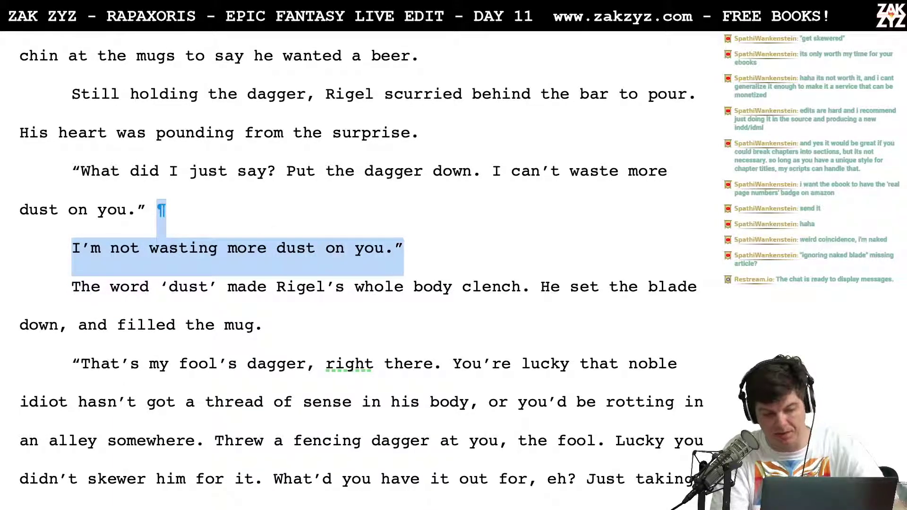
key(BackSpace)
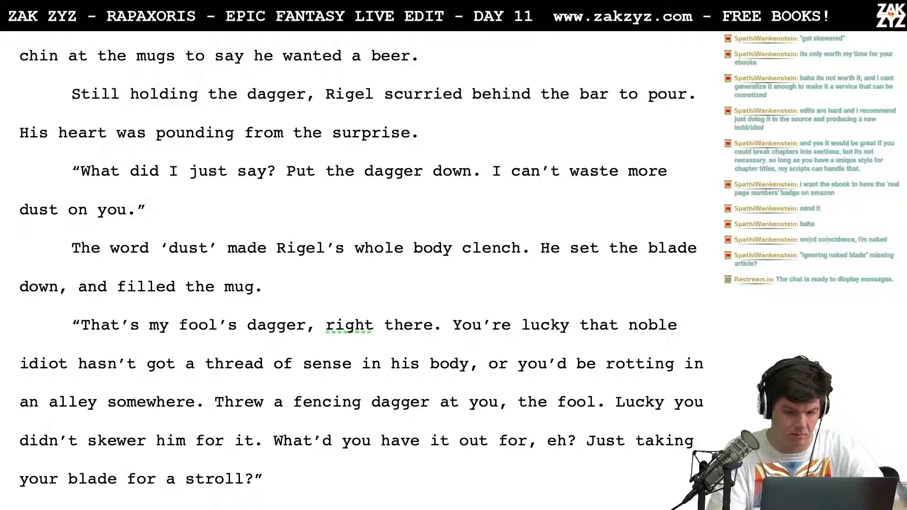
Replace the "I can't waste more dust on you" sentence in Fish's line with "You don't want to get dusted twice."
click(471, 171)
key(Right)
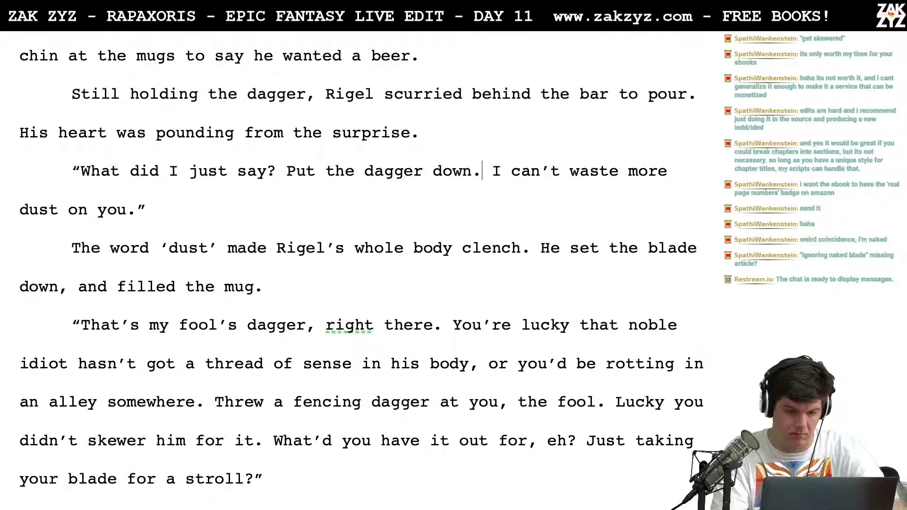
key(shift+Down)
key(shift+Left)
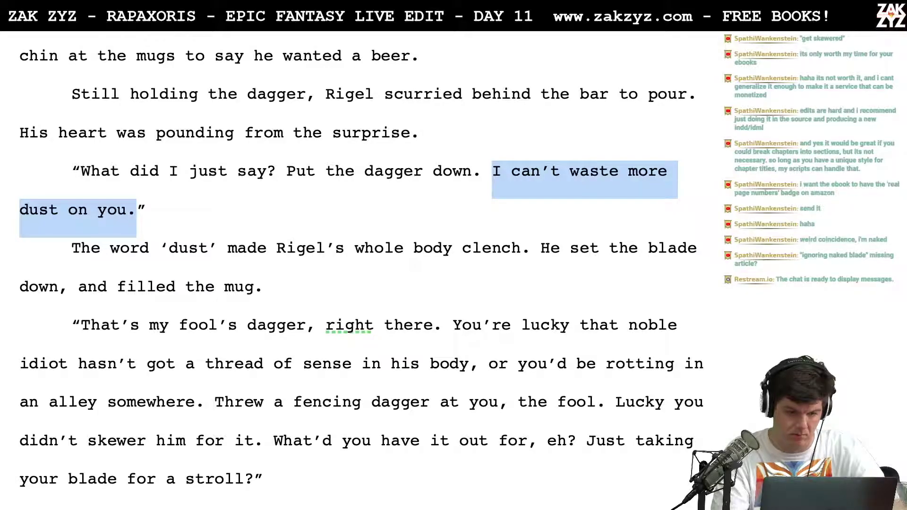
key(BackSpace)
text(You don’t want to get dusted twice.)
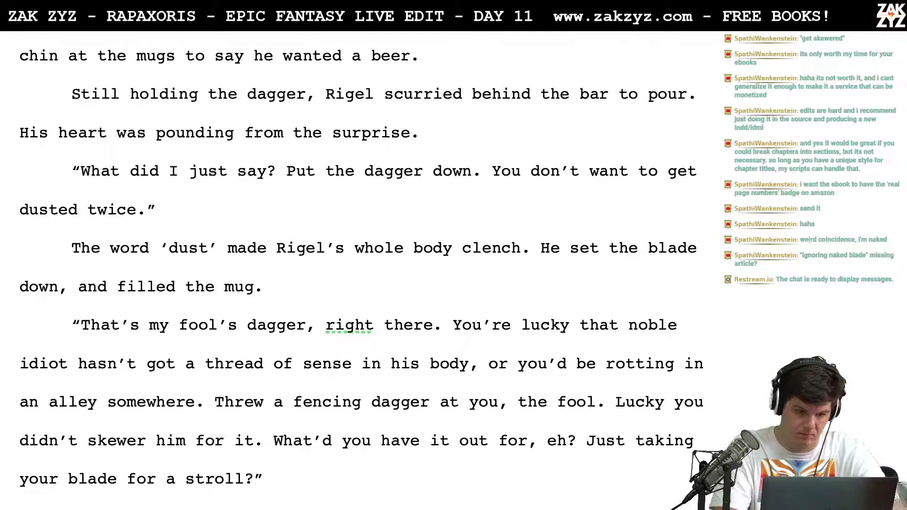
Replace "word 'dust'" with "thought" so the narration opens "The thought made Rigel's whole body clench."
key(shift+Right)
key(shift+Right)
key(shift+Right)
key(shift+Right)
key(shift+Right)
key(shift+Right)
key(shift+Right)
key(shift+Right)
key(shift+Right)
key(shift+Right)
key(shift+Right)
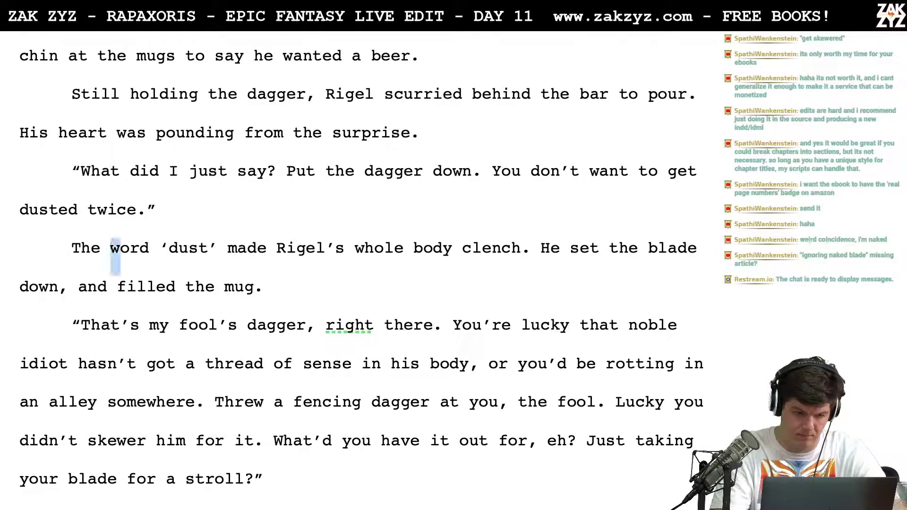
text(thought)
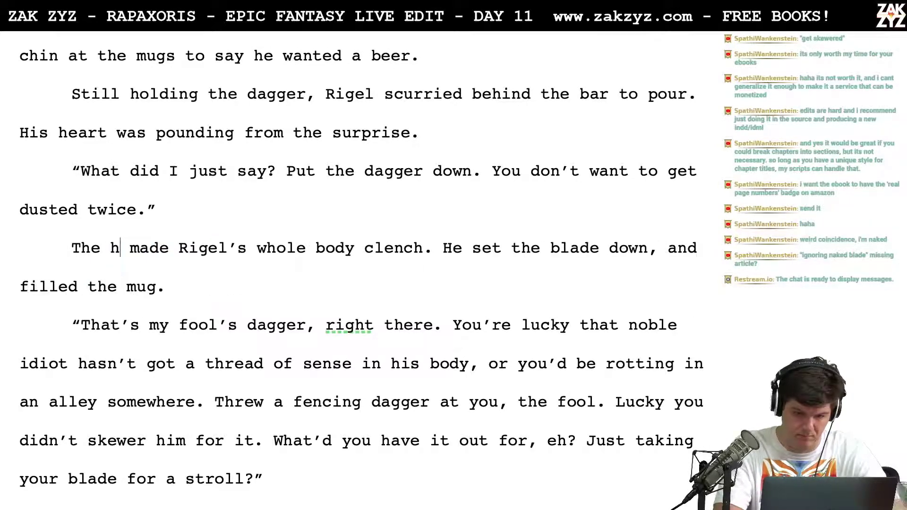
Split off the "He set the blade down" sentence and draft "He set the dagger on the bar and drew a beer." after "clench."
key(Down)
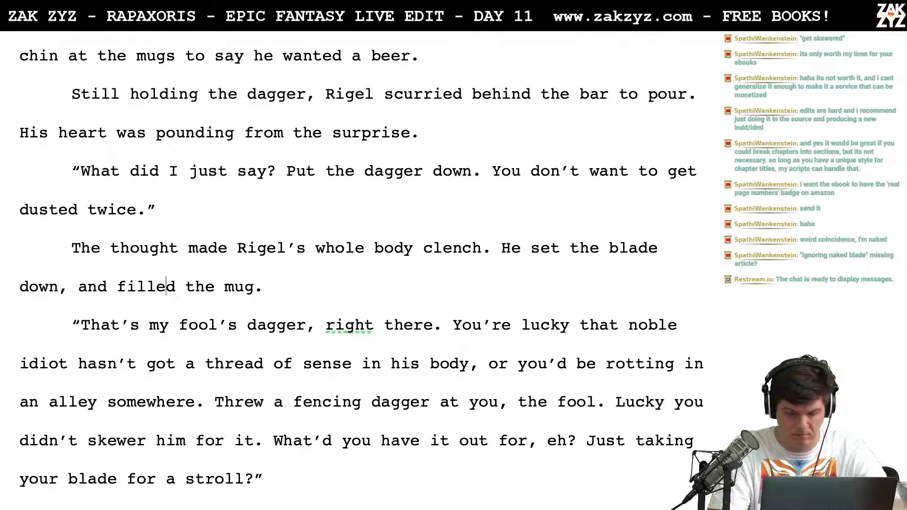
key(ctrl+Left)
key(ctrl+Left)
key(ctrl+Left)
key(ctrl+Left)
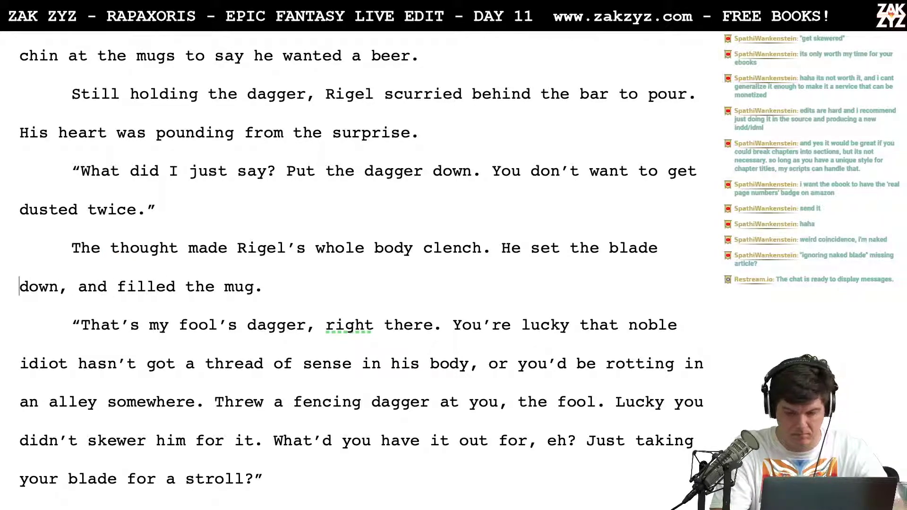
key(Left)
key(Return)
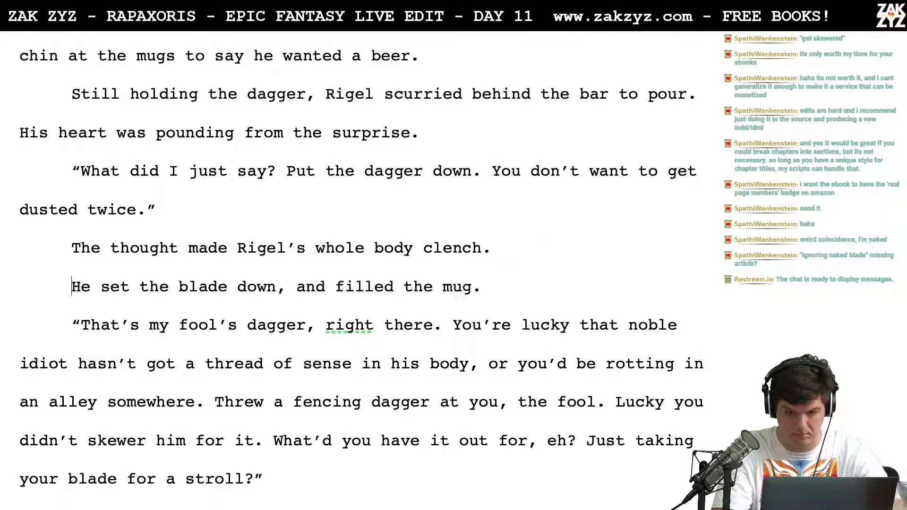
text(He set the )
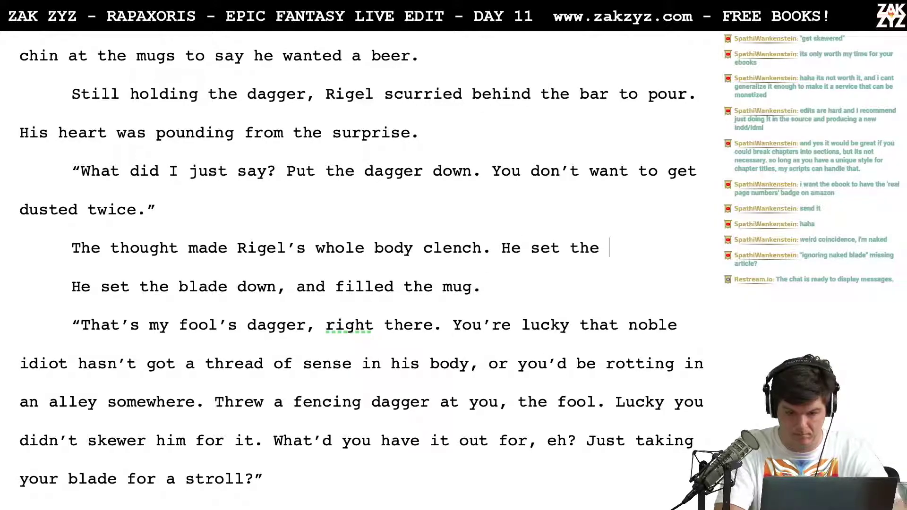
text(dagger on the bar)
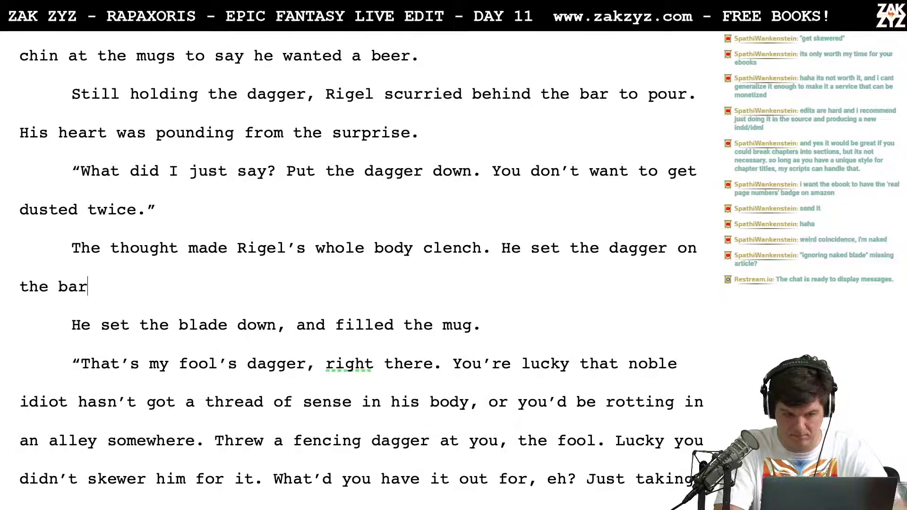
text( and drew a )
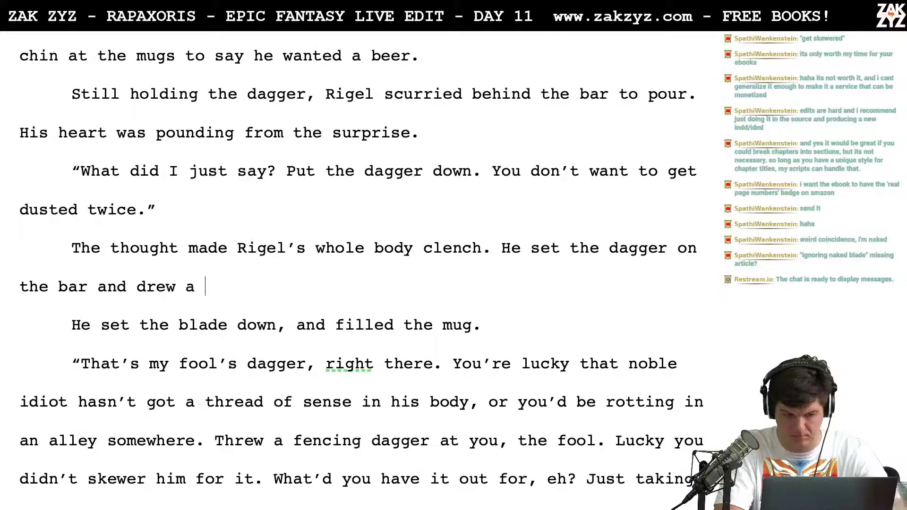
text(beer.)
Replace "drew a beer" with "filled a mug for Fish" in the new sentence about the dagger
key(shift+Down)
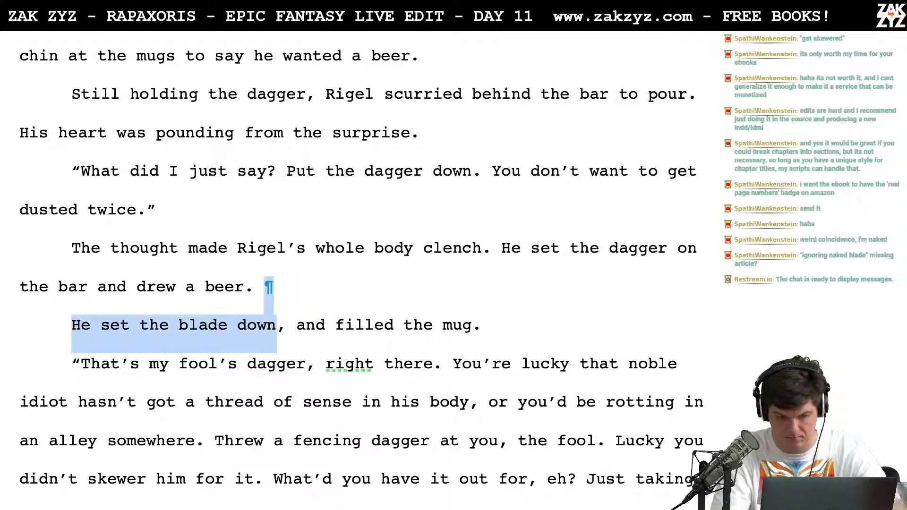
key(shift+Up)
key(BackSpace)
key(BackSpace)
key(BackSpace)
key(BackSpace)
key(BackSpace)
key(BackSpace)
key(BackSpace)
text(filled a mug for fish)
click(352, 287)
key(BackSpace)
text(F)
Delete the old "He set the blade down, and filled the mug." paragraph
key(Down)
click(71, 325)
key(shift+Down)
key(BackSpace)
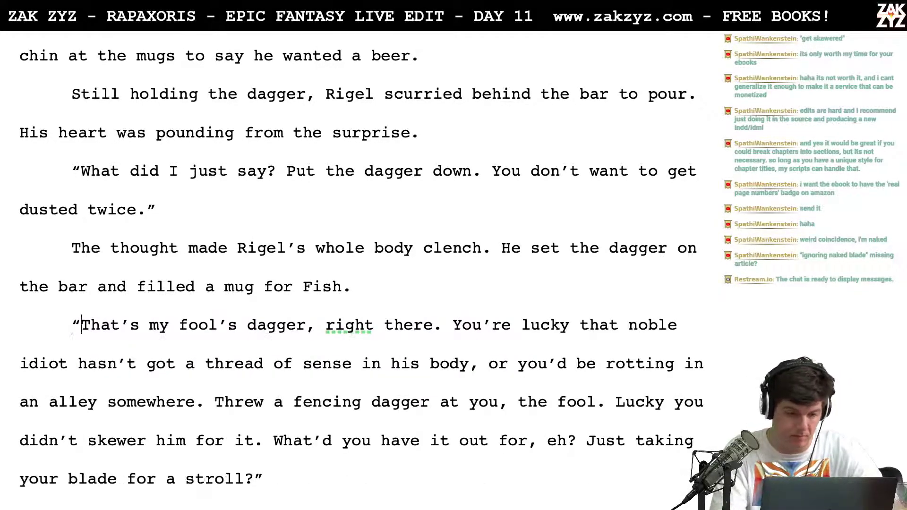
Replace "fool's dagger, right there." with "idiot's dagger." at the start of Fish's next speech
key(Right)
key(Right)
key(Right)
key(Right)
key(Right)
key(Right)
key(Right)
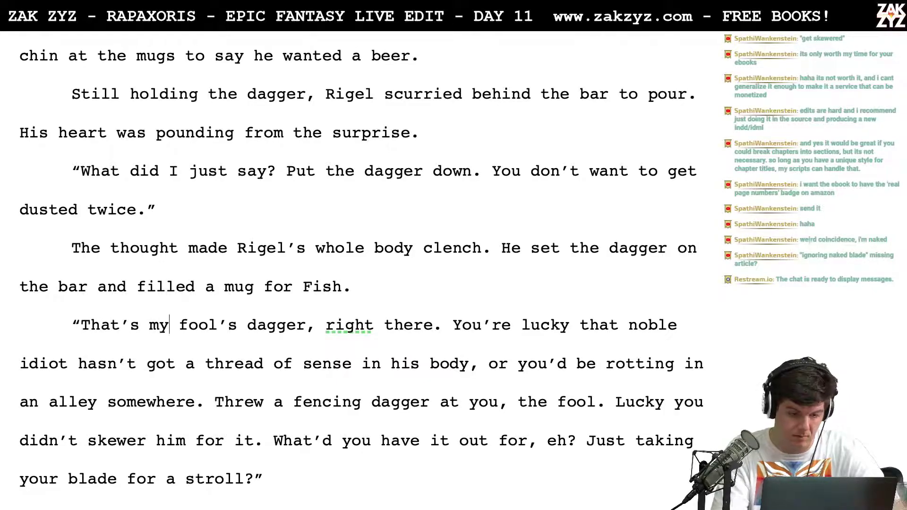
text(idiot's)
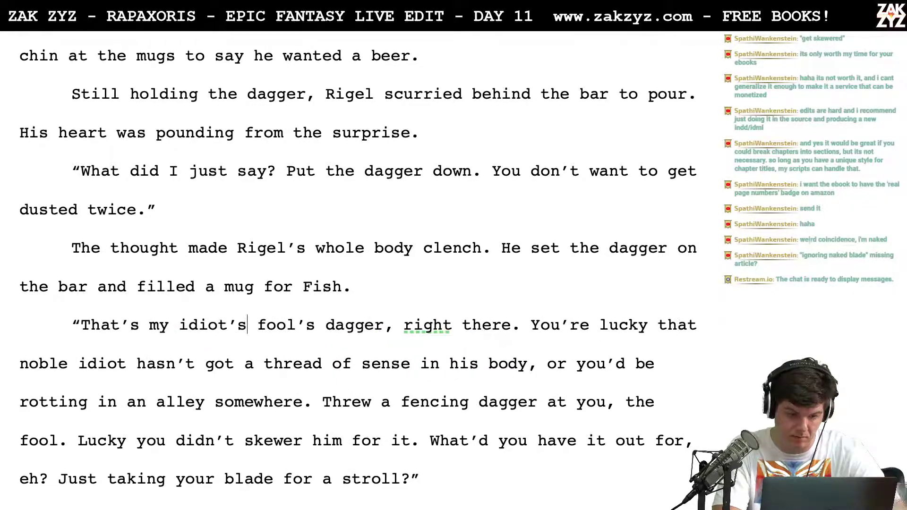
text( dagger.)
key(shift+Right)
key(shift+Right)
key(shift+Right)
key(shift+Right)
key(shift+Right)
key(shift+Right)
key(shift+Right)
key(shift+Right)
key(shift+Right)
key(shift+Right)
key(shift+Right)
key(shift+Right)
key(shift+Right)
key(shift+Right)
key(shift+Right)
key(shift+Right)
key(shift+Right)
key(shift+Right)
key(shift+Right)
key(shift+Right)
key(shift+Right)
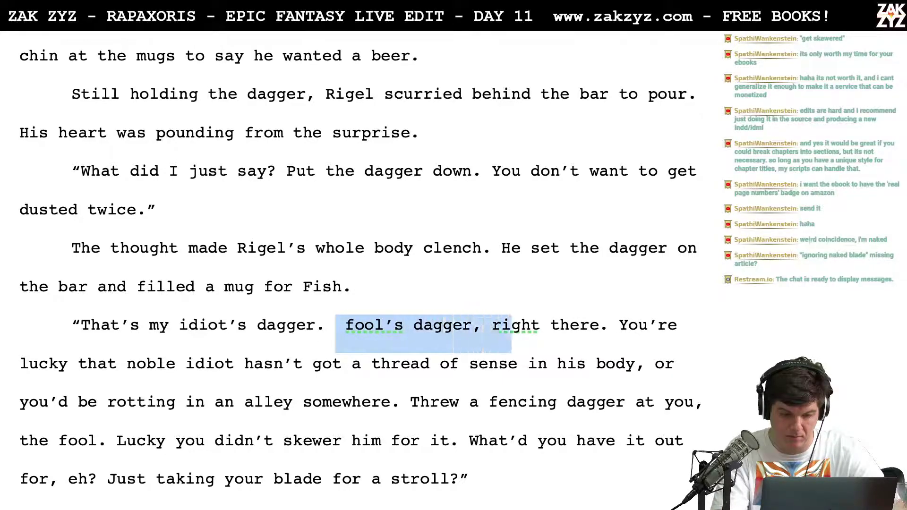
key(shift+Right)
key(shift+Right)
key(shift+Right)
key(shift+Right)
key(shift+Right)
key(BackSpace)
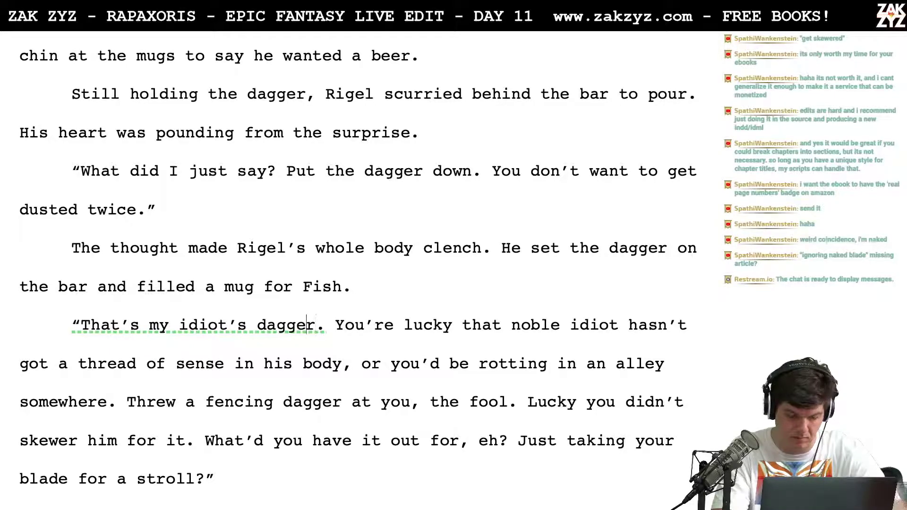
Change "idiot's" to "fool's" in the opening sentence of Fish's speech about the dagger
click(238, 325)
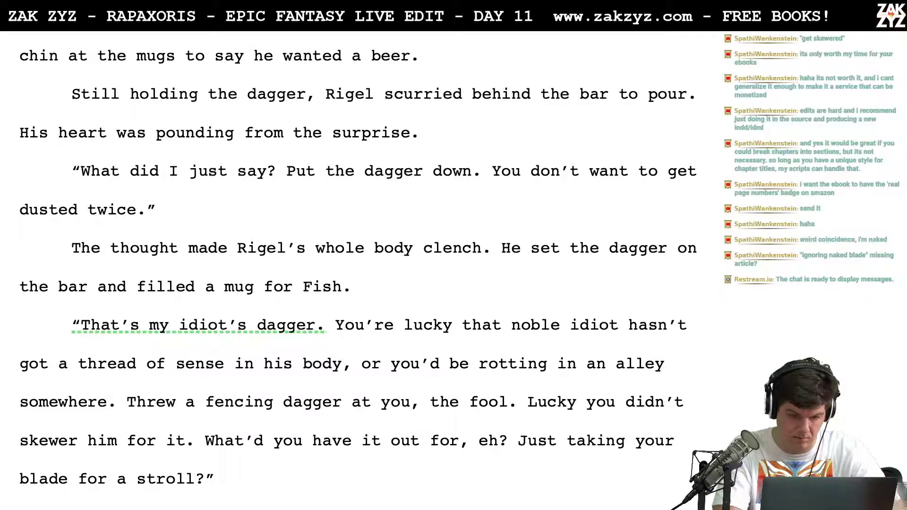
key(BackSpace)
key(BackSpace)
key(BackSpace)
key(BackSpace)
key(BackSpace)
text(fool)
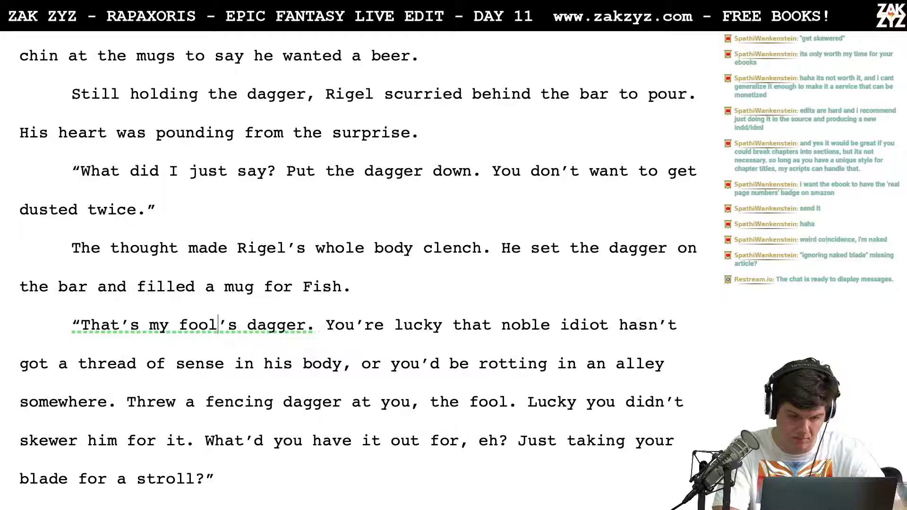
Reword the owner of the dagger so Fish's speech opens "That's my idiot pupil's dagger."
key(Left)
key(Left)
key(Left)
key(Left)
key(Left)
key(Left)
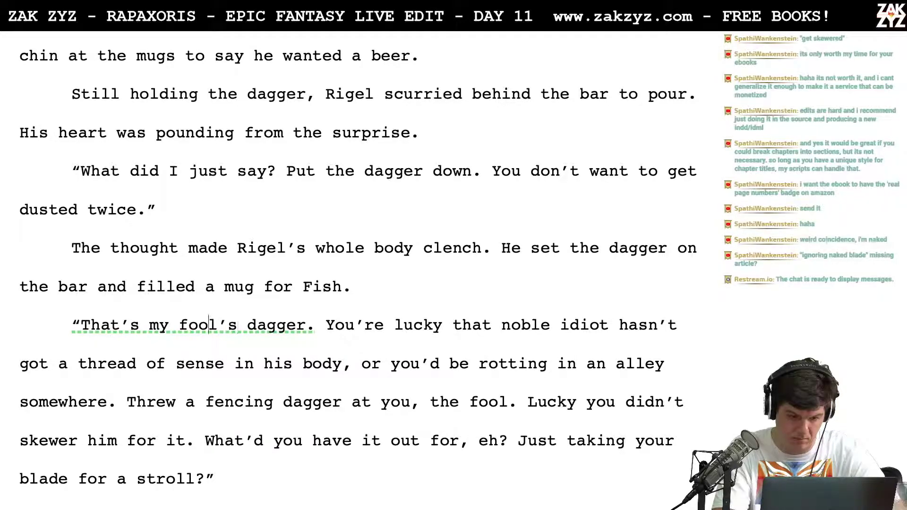
key(Right)
key(Right)
key(Right)
key(Right)
click(228, 325)
key(BackSpace)
key(BackSpace)
key(BackSpace)
key(BackSpace)
key(BackSpace)
key(BackSpace)
text(idio)
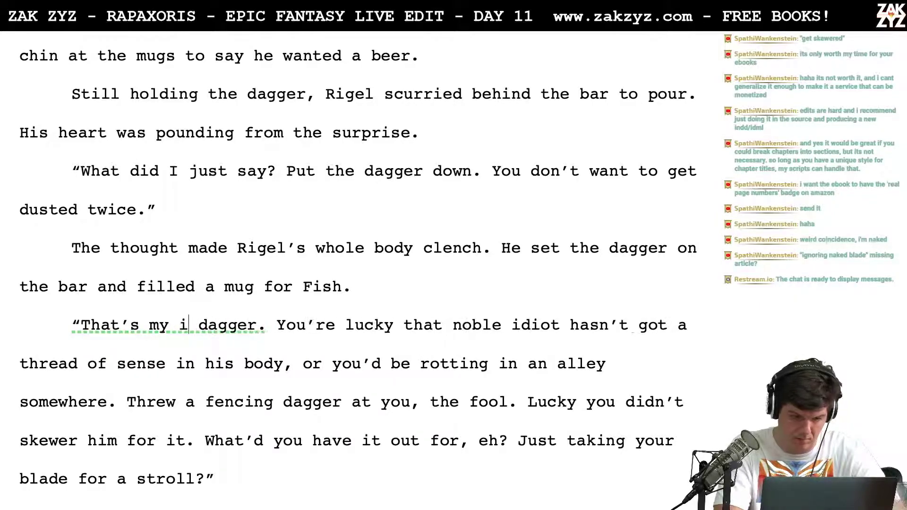
text(t)
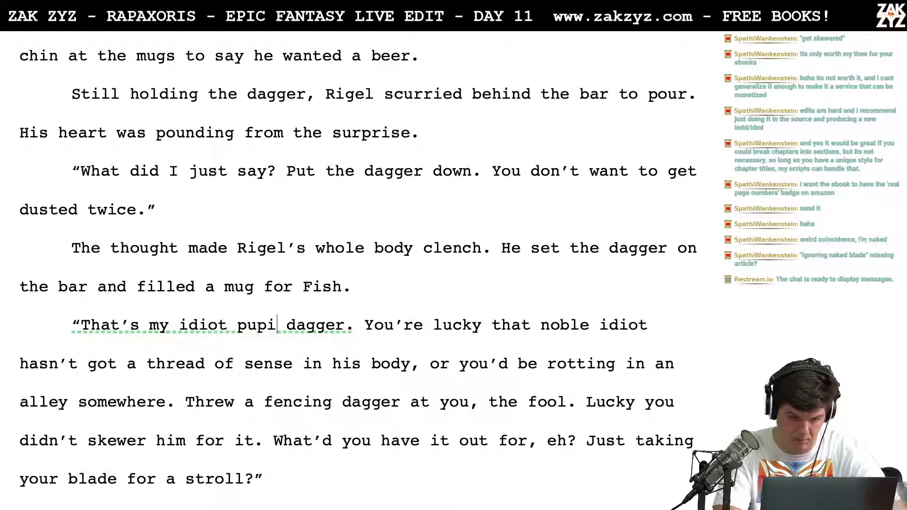
text( pupil's)
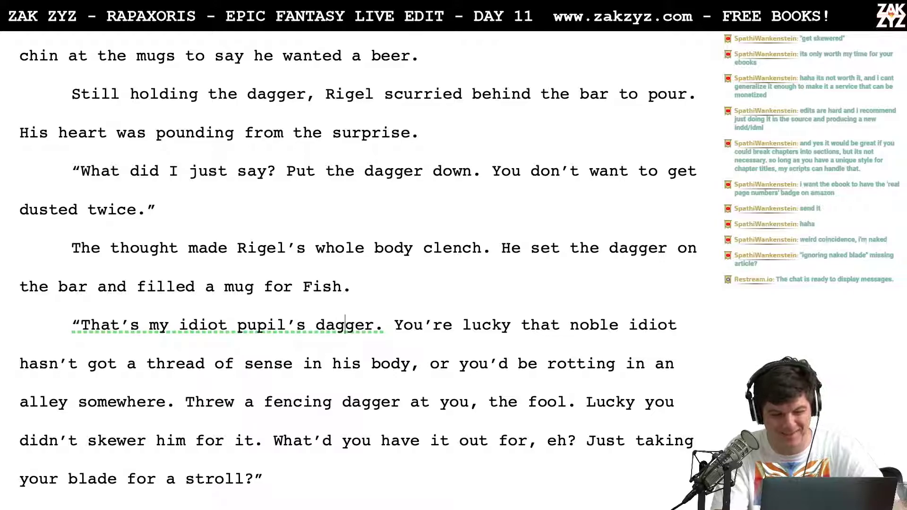
Replace "idiot" with "dunce" after "noble" in the second sentence of Fish's speech about the dagger
key(Right)
key(Right)
key(Right)
key(Right)
key(Right)
key(Right)
key(Right)
key(Right)
key(Right)
key(Right)
key(Right)
key(Right)
key(Right)
key(Right)
key(Right)
key(Right)
key(Right)
key(Right)
key(Right)
key(Right)
key(Right)
key(Right)
key(Right)
key(Right)
key(Right)
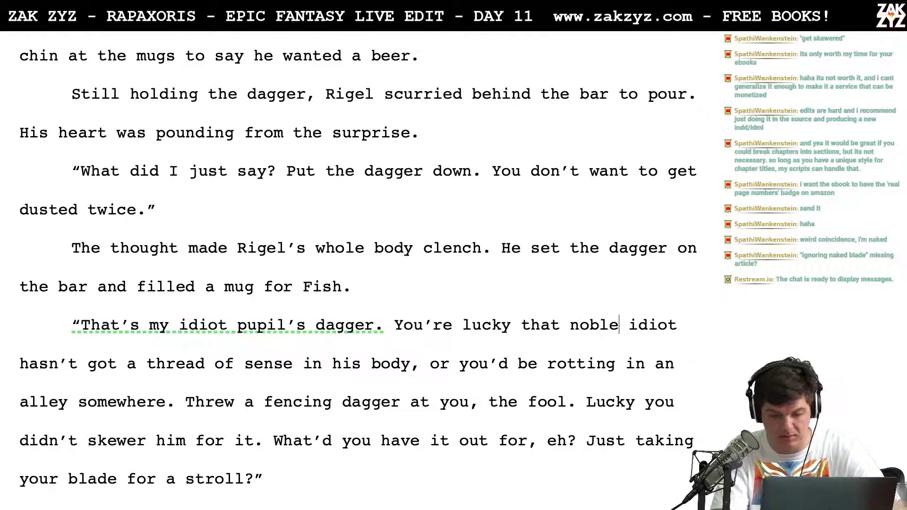
text(dunce)
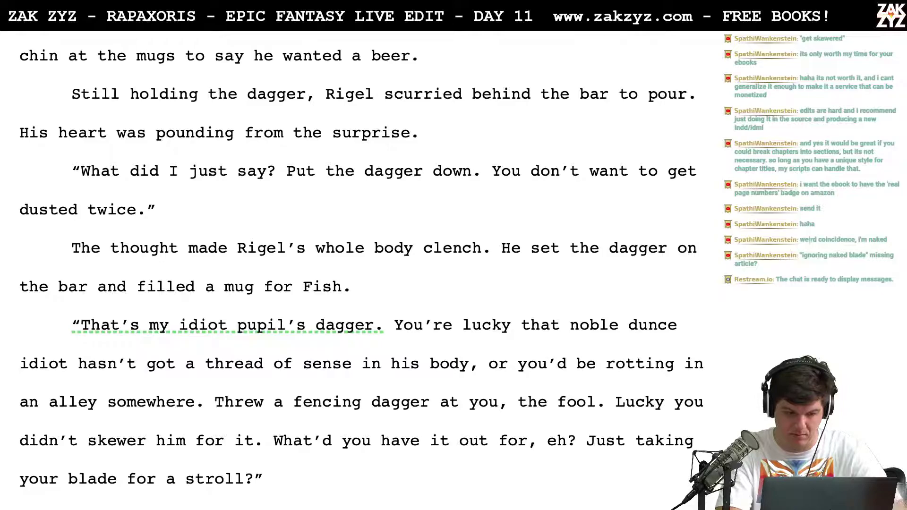
key(shift+Right)
key(shift+Right)
key(shift+Right)
key(shift+Right)
key(shift+Right)
key(shift+Right)
key(shift+Right)
key(shift+Right)
key(shift+Right)
key(shift+Right)
key(shift+Right)
key(shift+Right)
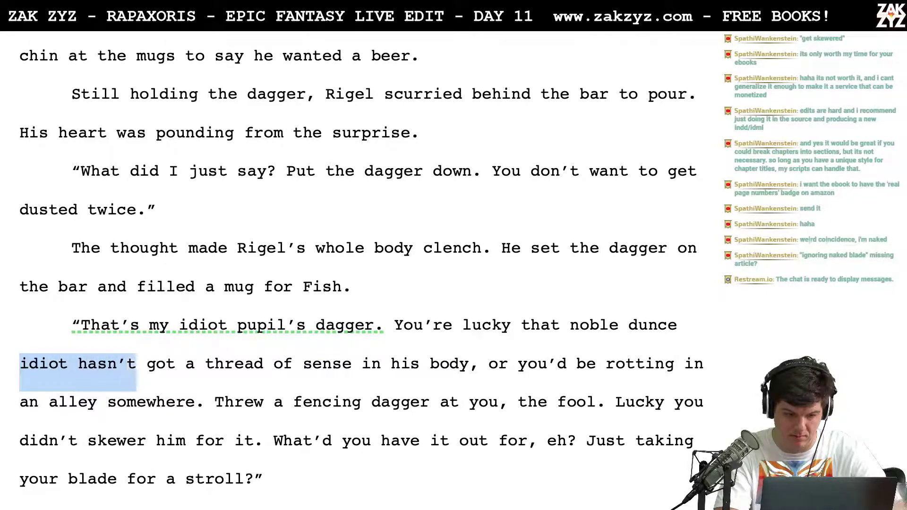
key(shift+Right)
key(shift+Left)
key(shift+Left)
key(shift+Left)
key(shift+Left)
key(shift+Left)
key(shift+Left)
key(shift+Left)
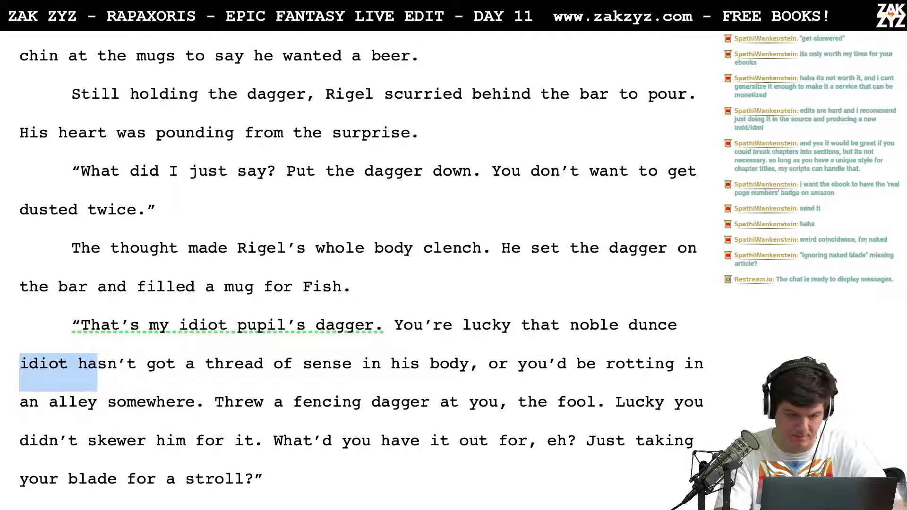
key(BackSpace)
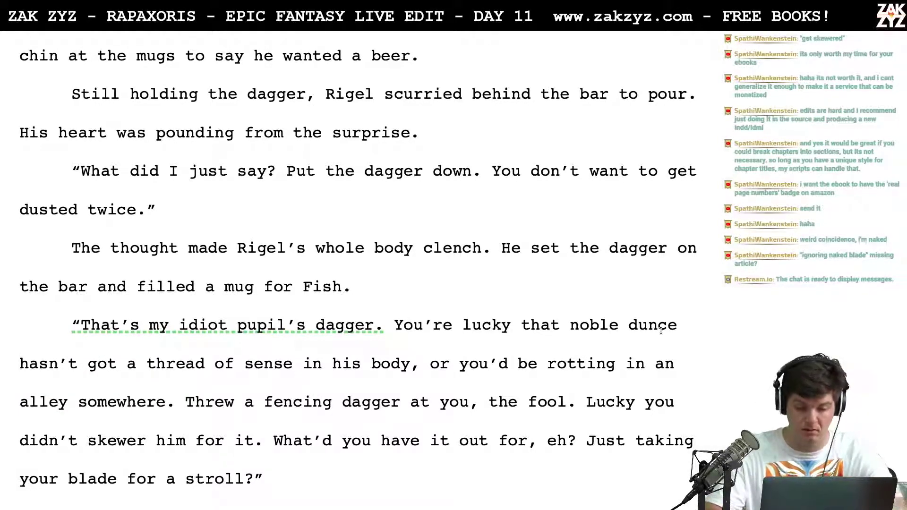
End the sentence after "in his body" with a period and split the rest of Fish's speech into a separate paragraph
click(411, 384)
key(Right)
key(BackSpace)
text(.)
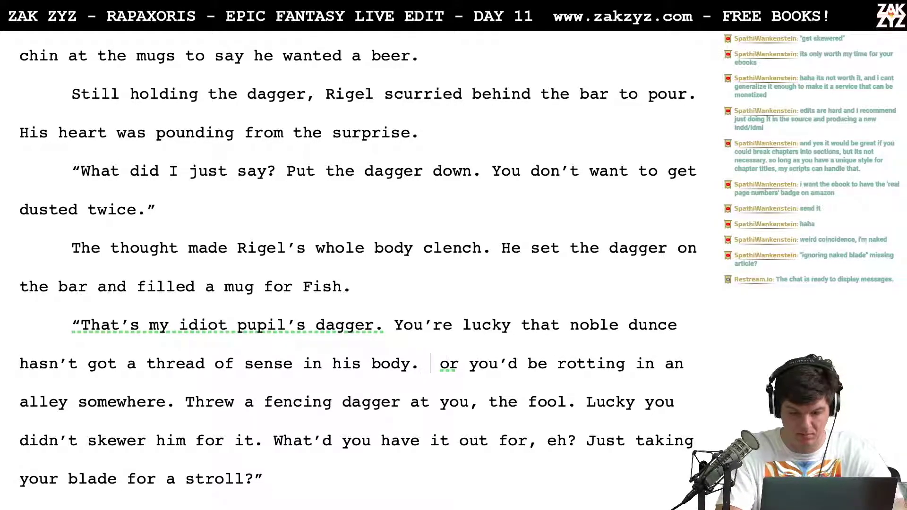
key(Return)
key(Return)
key(Left)
key(Left)
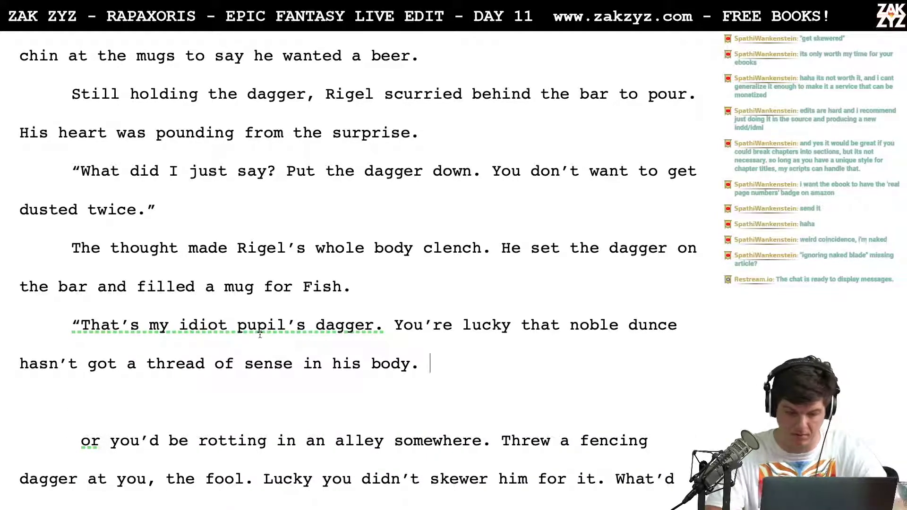
click(81, 363)
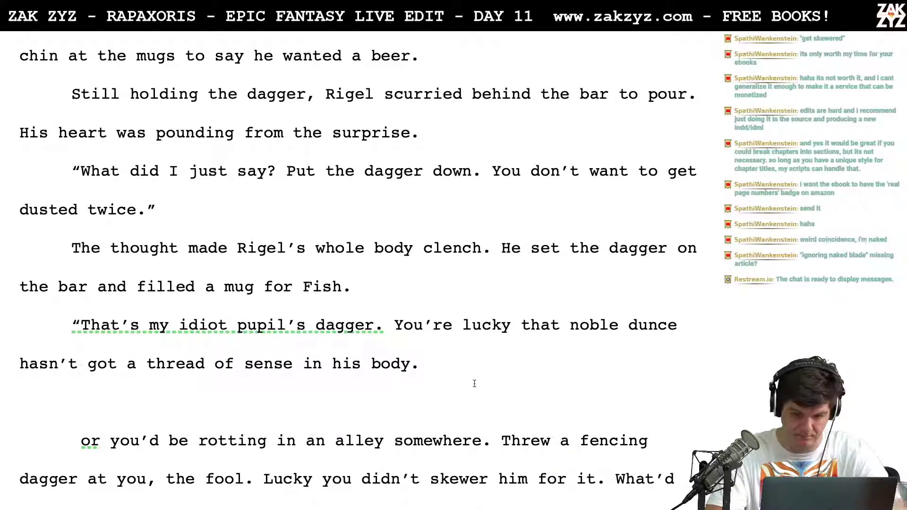
Break the speech after "You're" and write "lucky he's stupid" as the new wording above the old text
click(448, 325)
key(Right)
key(Return)
key(Left)
text(luck)
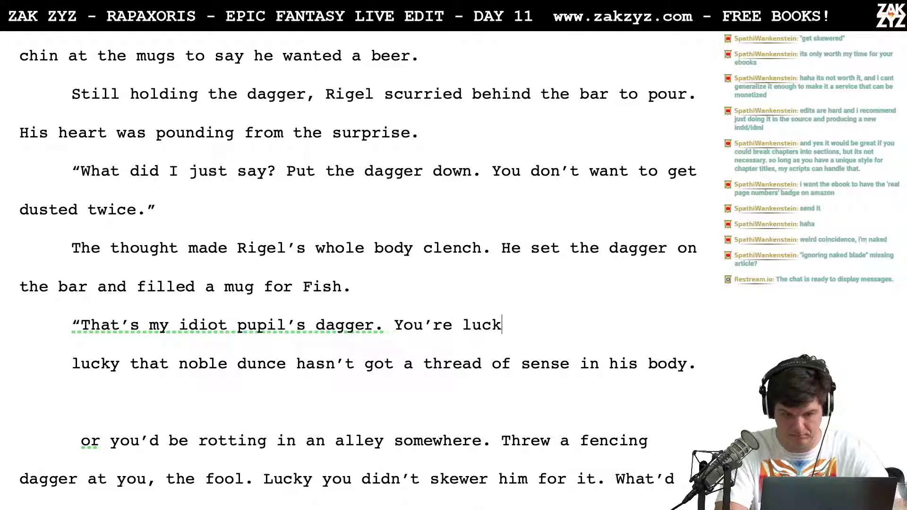
text(y he's stupid)
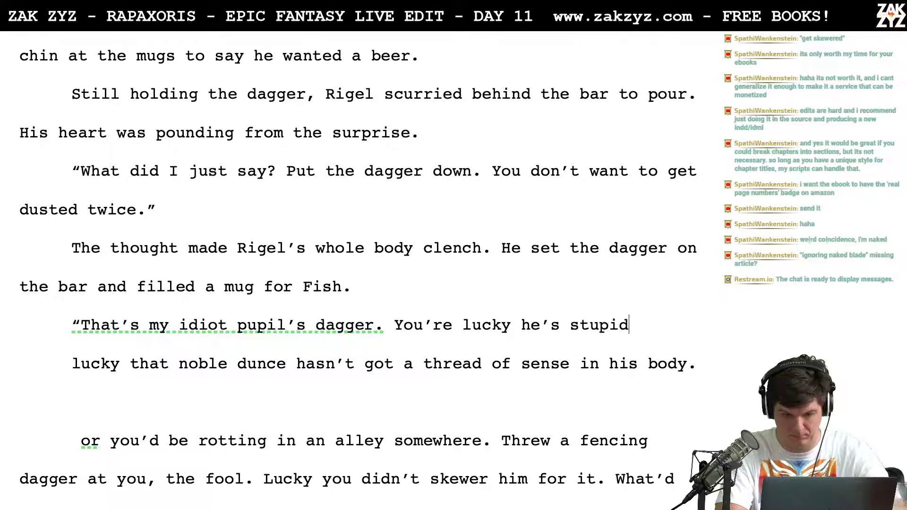
Try continuing Fish's speech after "stupid" with "Threw a fencing dagger, the"
text(. Threw a fa)
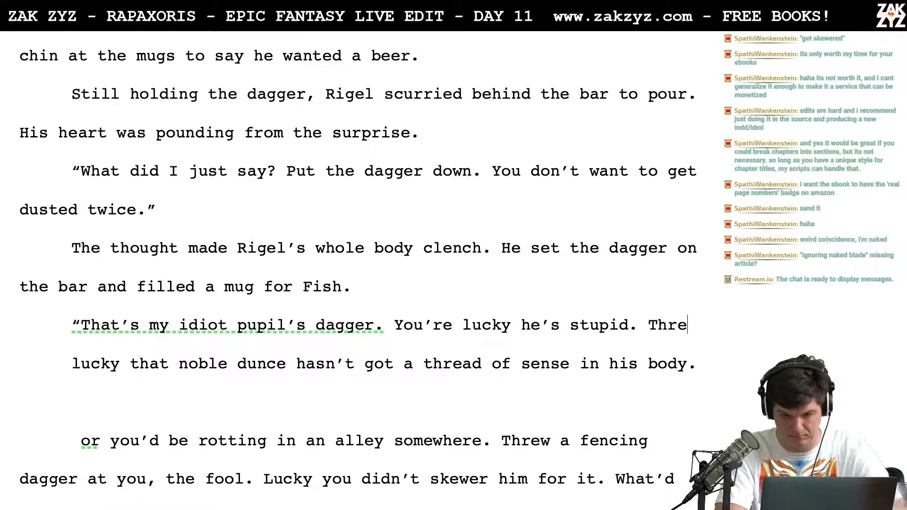
key(BackSpace)
key(BackSpace)
text(f)
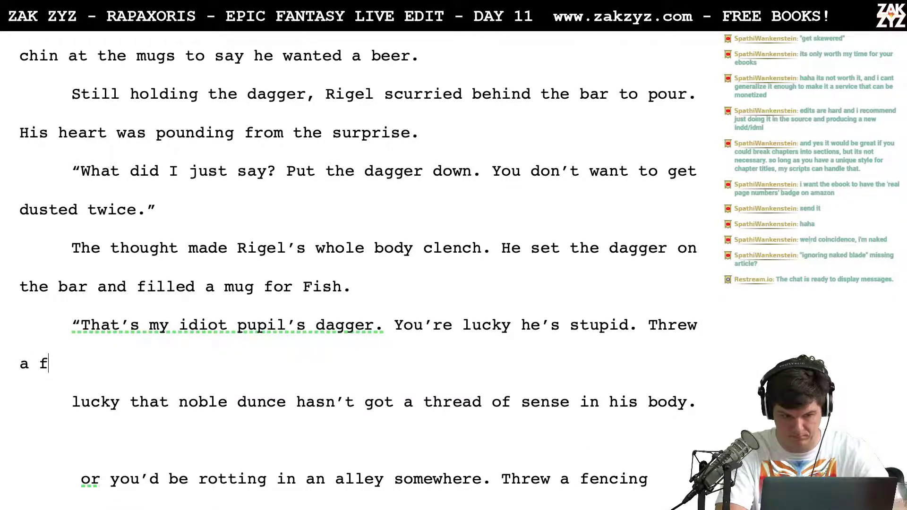
text(encing dager,)
key(BackSpace)
key(BackSpace)
key(BackSpace)
key(BackSpace)
key(BackSpace)
key(BackSpace)
key(BackSpace)
text(eg)
key(BackSpace)
key(BackSpace)
text(agger, w)
key(BackSpace)
text(the)
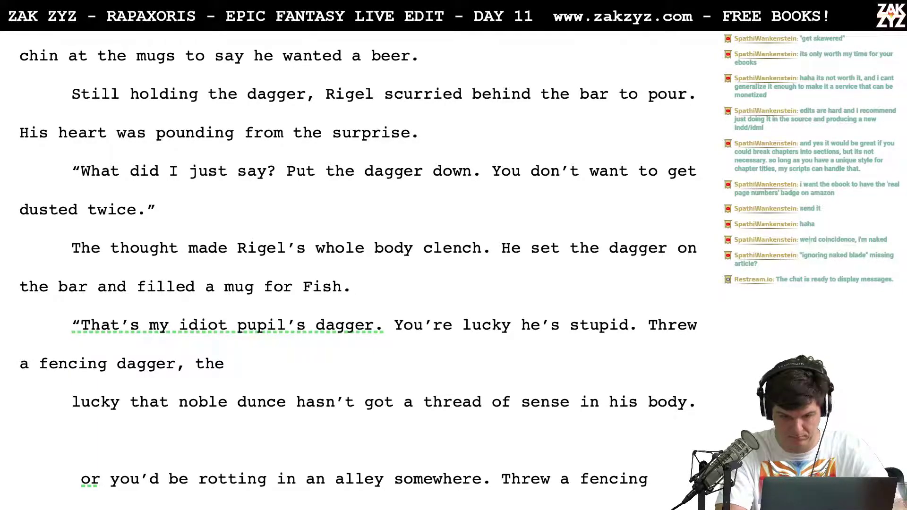
Replace the unfinished "Threw a fencing dagger, the" with the question "Who throws a fencing dagger?"
key(BackSpace)
key(BackSpace)
key(BackSpace)
key(BackSpace)
key(BackSpace)
key(BackSpace)
key(BackSpace)
key(BackSpace)
key(BackSpace)
key(BackSpace)
key(BackSpace)
key(BackSpace)
key(BackSpace)
key(BackSpace)
key(BackSpace)
key(BackSpace)
key(BackSpace)
key(BackSpace)
key(BackSpace)
key(BackSpace)
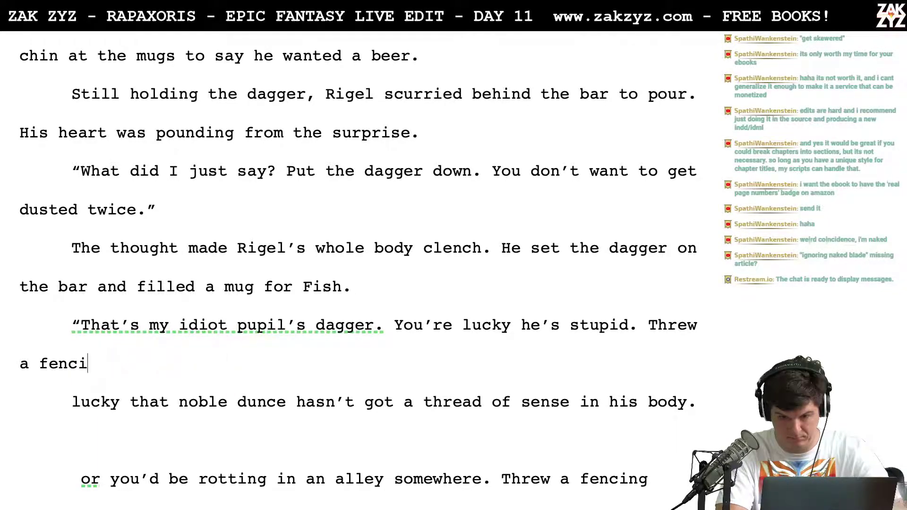
key(BackSpace)
key(BackSpace)
key(BackSpace)
key(BackSpace)
key(BackSpace)
key(BackSpace)
key(BackSpace)
text(Who)
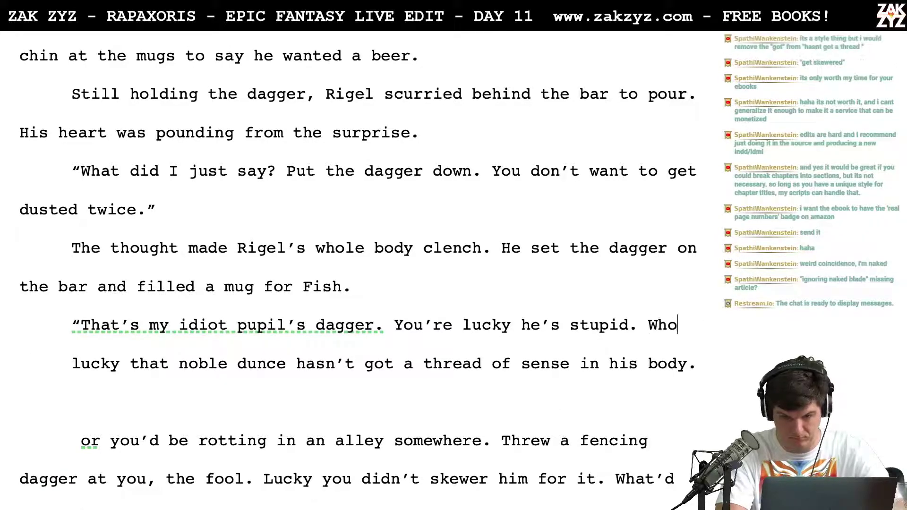
text( throws a fencing)
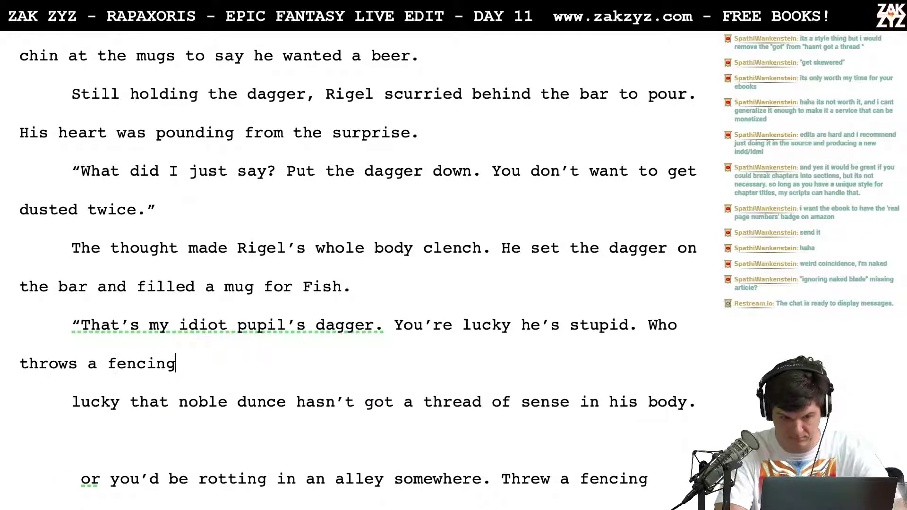
text( dagger?)
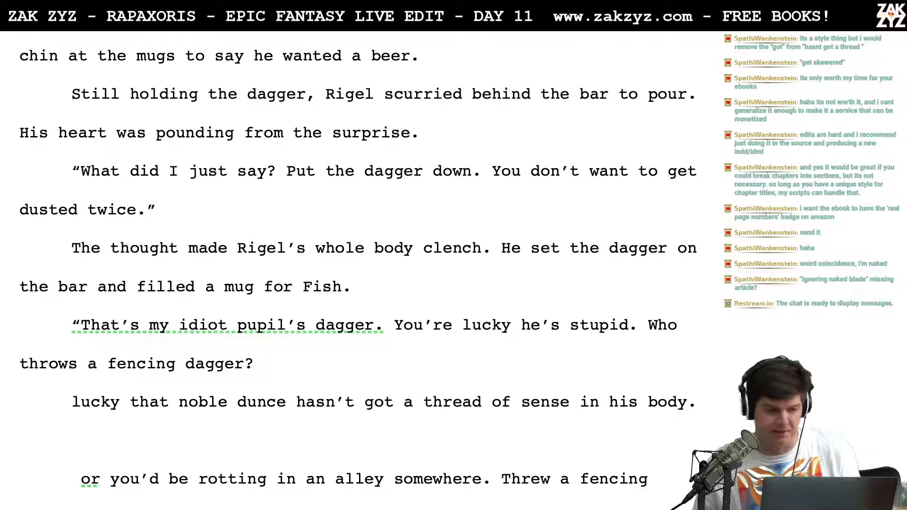
key(shift+Down)
key(shift+Down)
key(shift+Down)
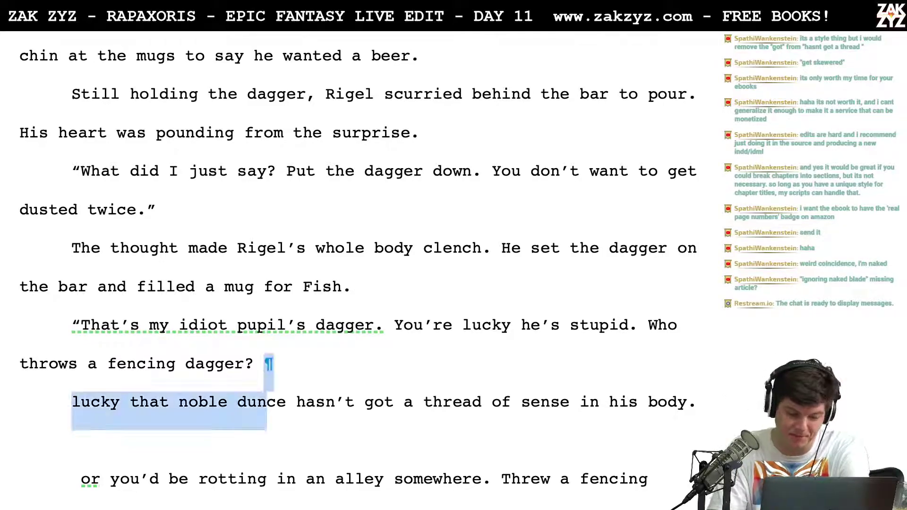
scroll(368, 269, down, 3)
key(shift+Down)
key(shift+Up)
key(shift+Up)
key(shift+Up)
key(shift+Up)
key(Right)
key(Left)
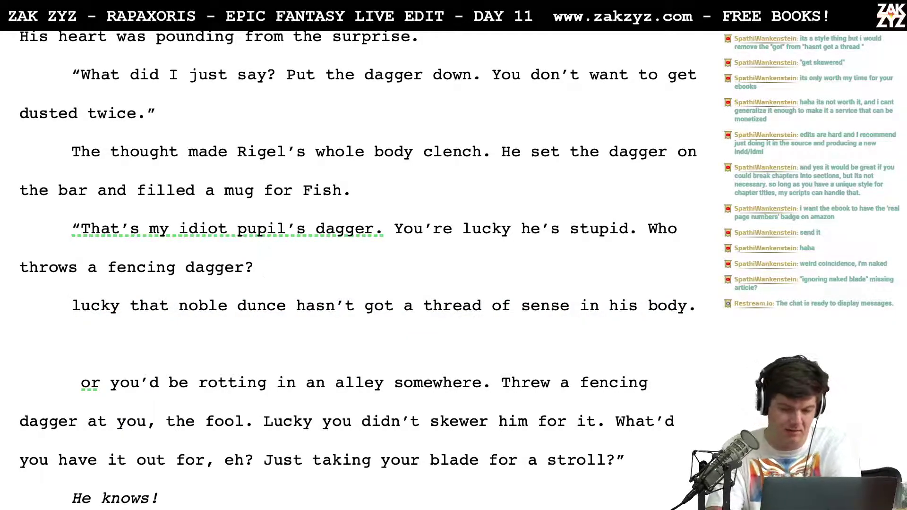
Add "You should have just wheeled on him and gutted him." after the fencing dagger question
text(You shou)
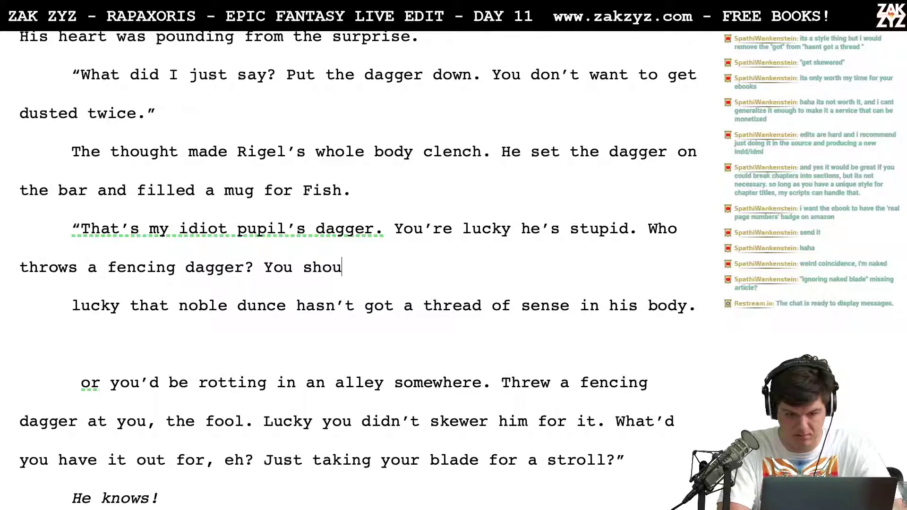
text(ld have just whe)
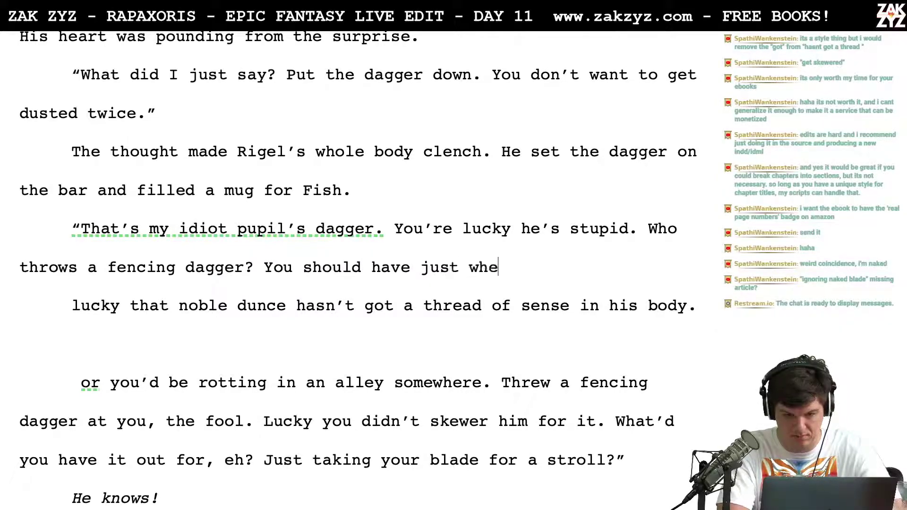
text(eled on him and gutted him)
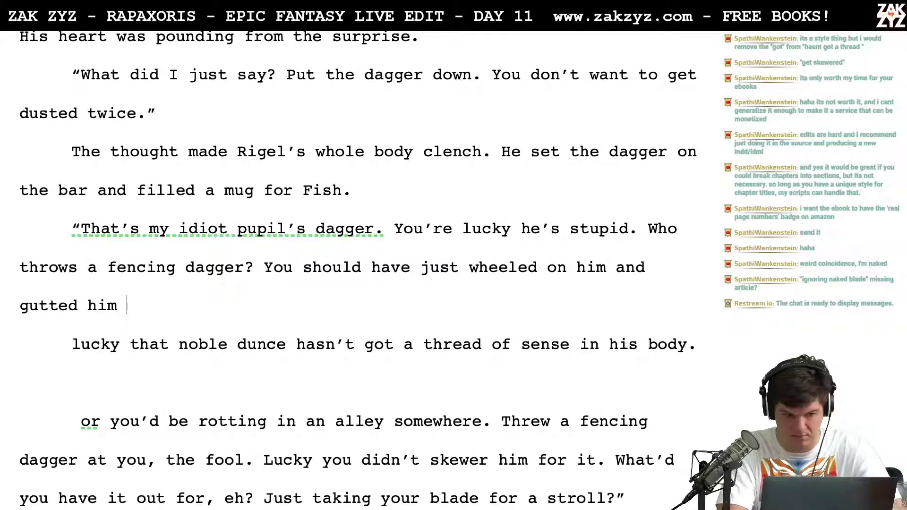
key(BackSpace)
text(.)
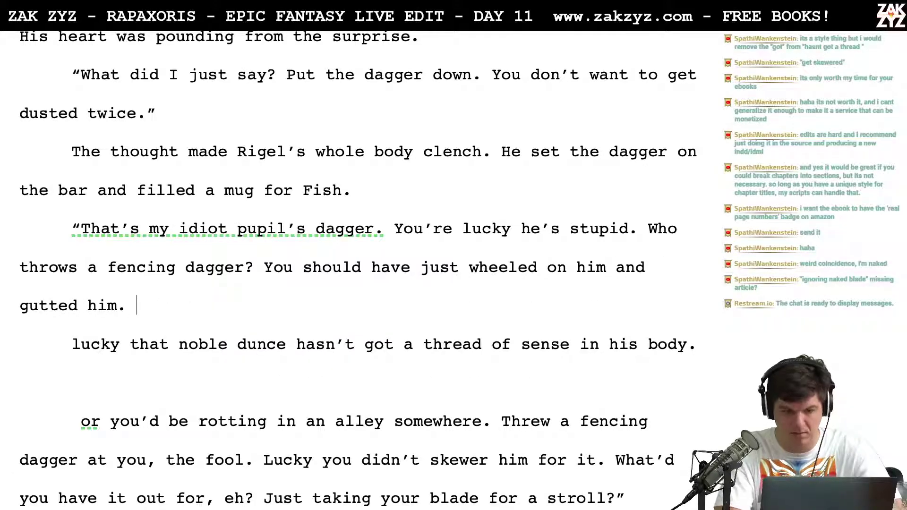
key(shift+Down)
key(shift+Down)
key(shift+Down)
key(shift+Down)
key(shift+Down)
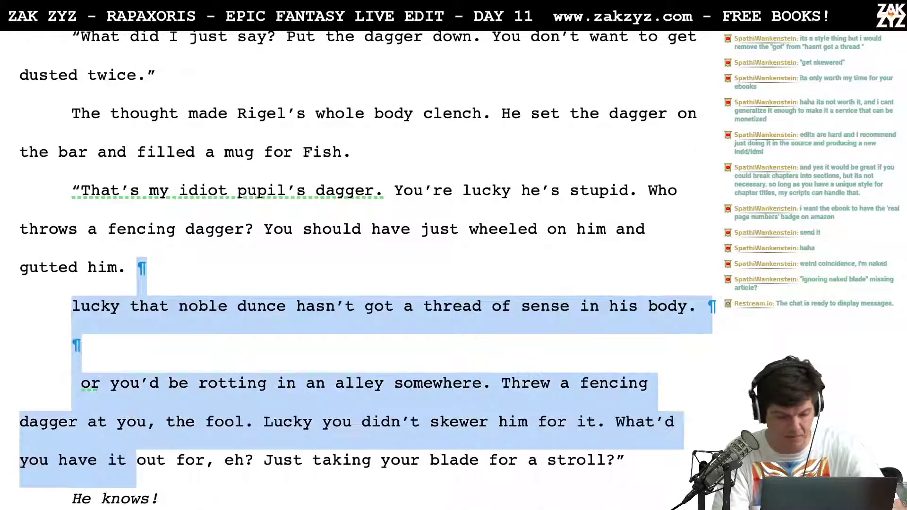
key(shift+Up)
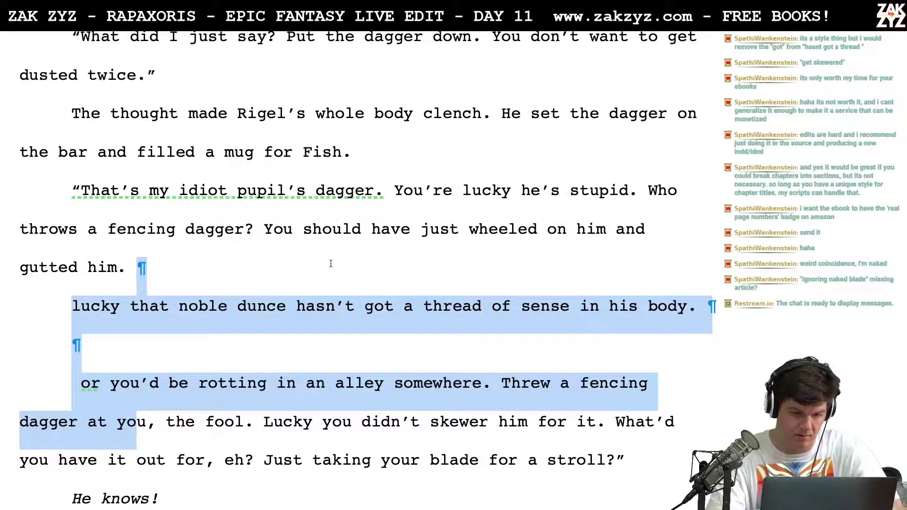
Split the last new sentence off after "You" and rewrite it as "You could have turned on him and gutted him."
click(269, 237)
key(Right)
key(Right)
key(Right)
key(Return)
key(Return)
key(Left)
text(could have turne)
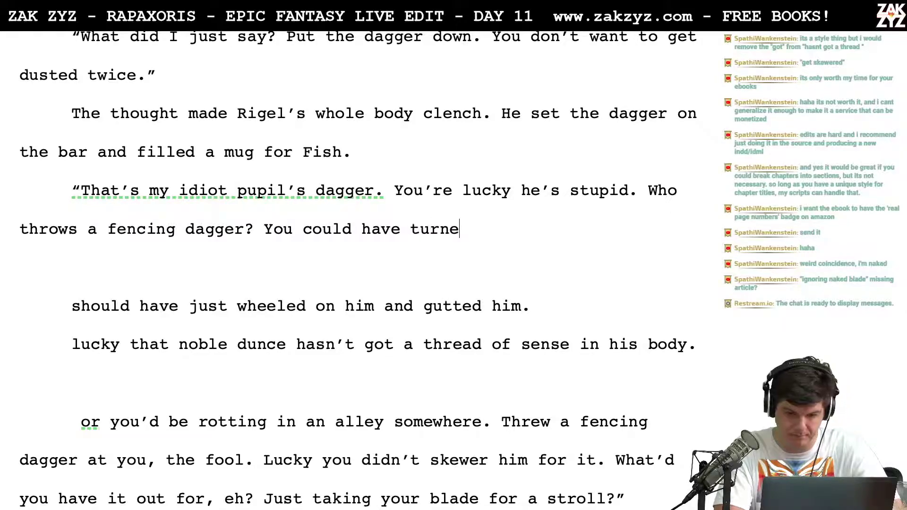
text(d on him and gutt)
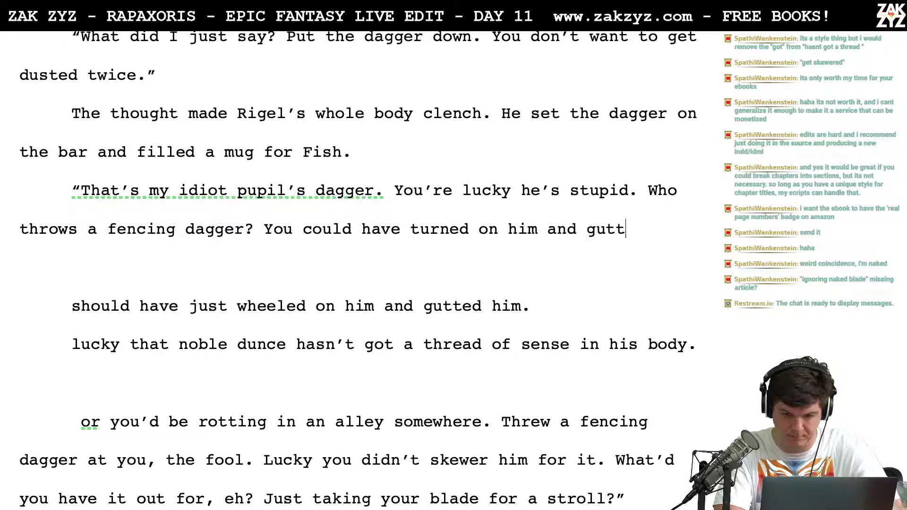
text(ed him.)
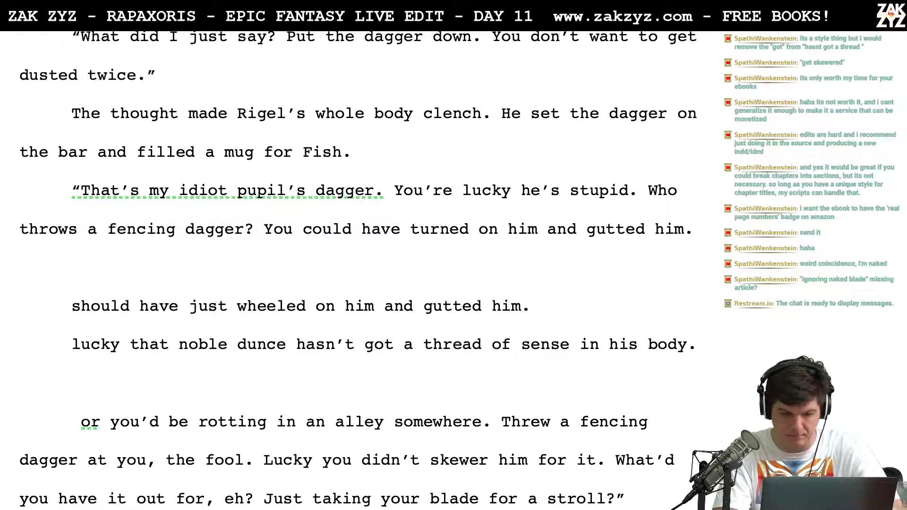
Delete the leftover old wording between "gutted him." and "What'd you have it out for, eh?"
key(shift+Down)
key(shift+Down)
key(shift+Down)
key(shift+Down)
key(shift+Down)
key(shift+Down)
key(shift+Left)
key(shift+Left)
key(shift+Left)
key(shift+Left)
key(shift+Left)
key(shift+Left)
key(Delete)
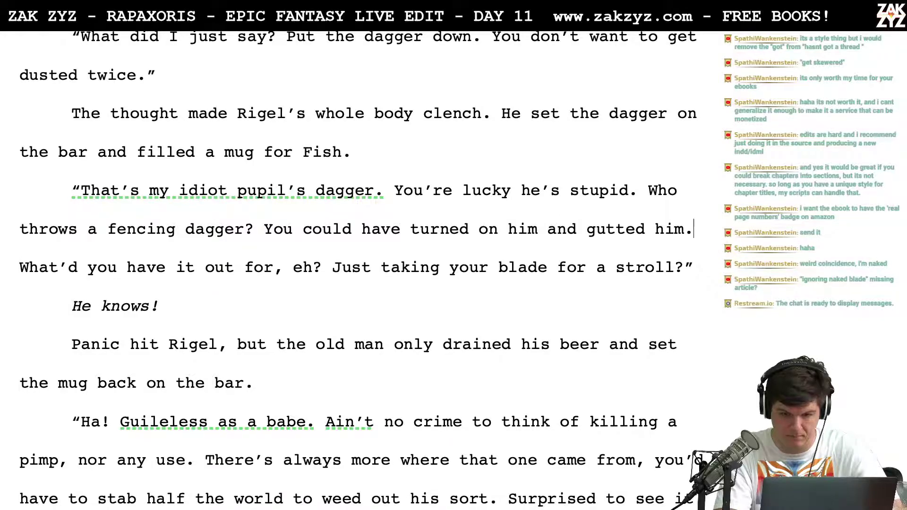
Move the old "What'd you have it out for" wording to its own paragraph and begin "Why do you have it out" after "gutted him."
key(Return)
key(Left)
text(Wh)
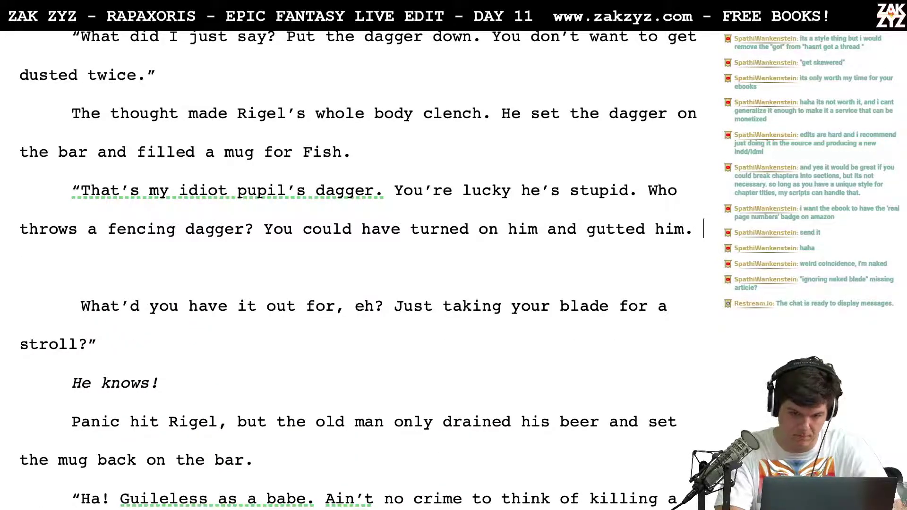
text(y do)
key(BackSpace)
key(BackSpace)
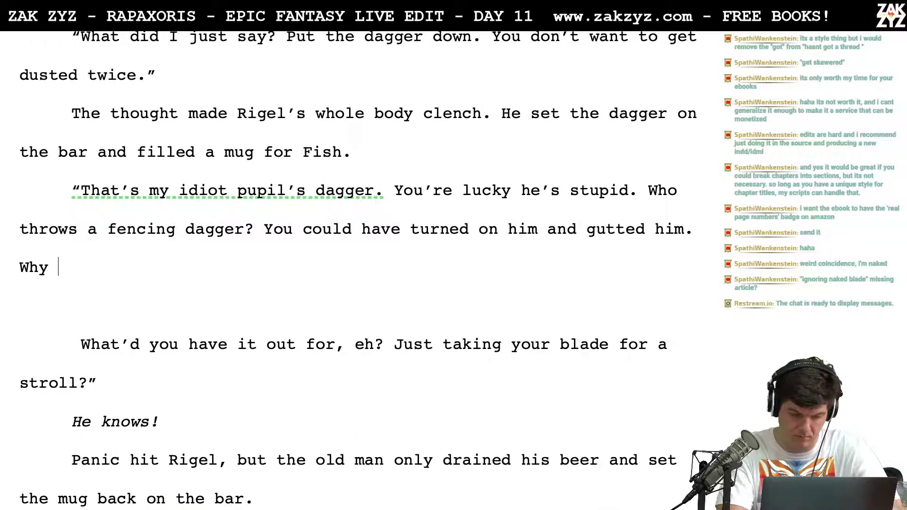
text(do y)
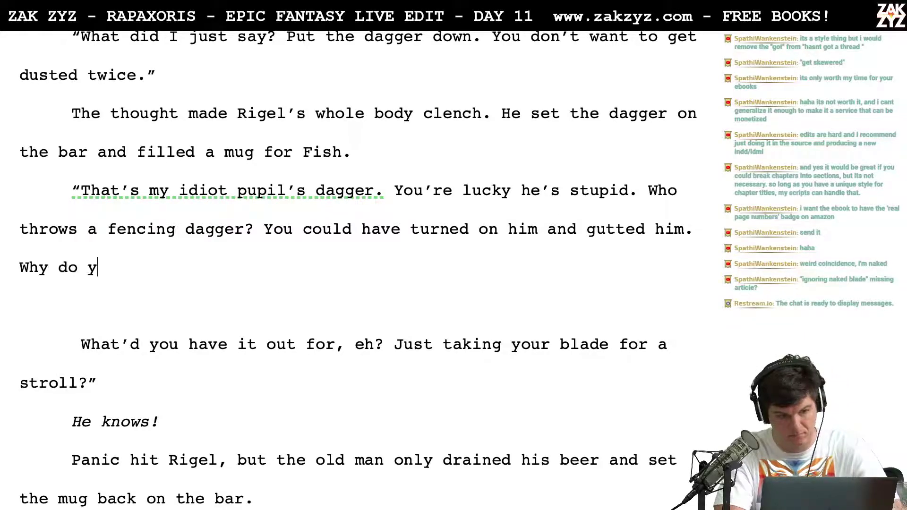
text(ou have it o)
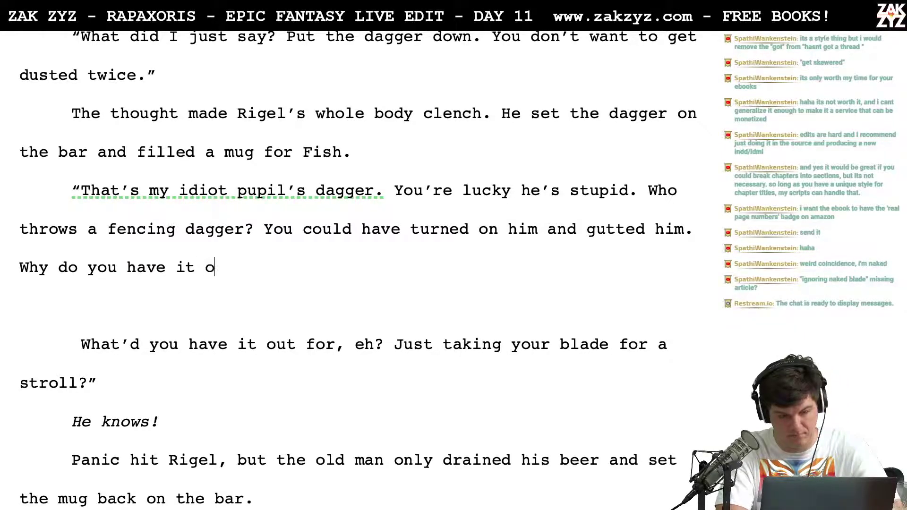
End the new question after "out" and follow it with "Taking your dagger for a morning stroll?"
text(ut? Taking y)
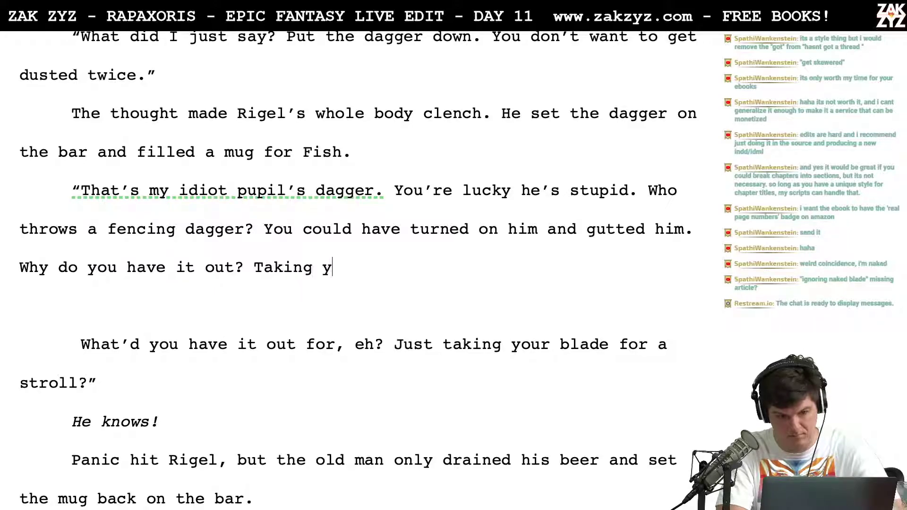
text(our dagger for a mo)
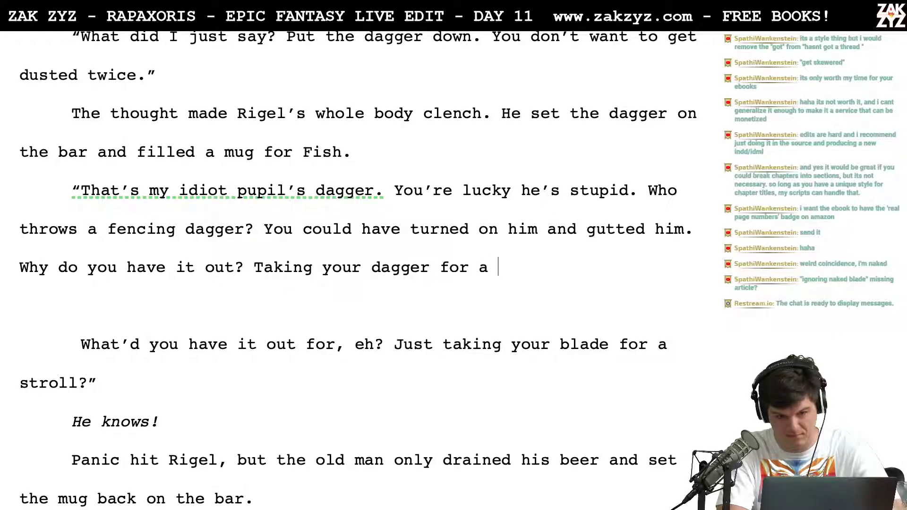
key(BackSpace)
key(BackSpace)
text(m)
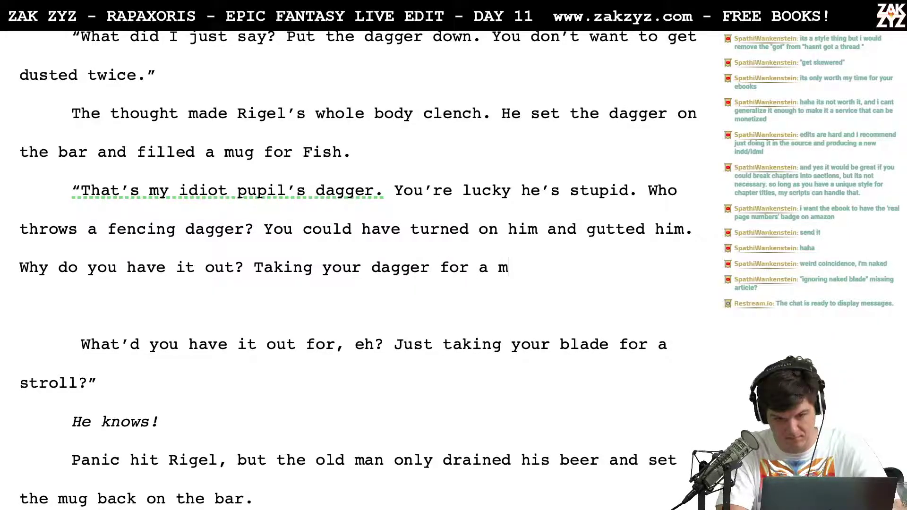
text(orning stroll?)
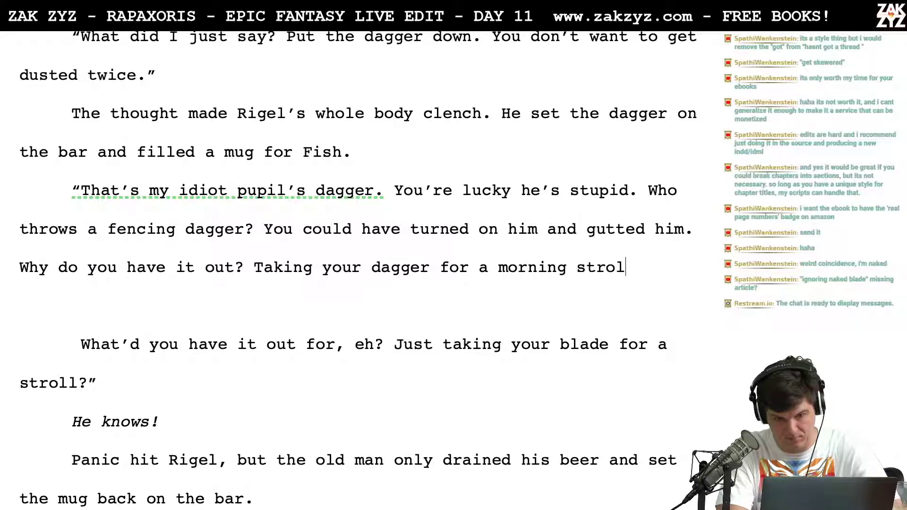
key(Left)
key(Up)
key(Up)
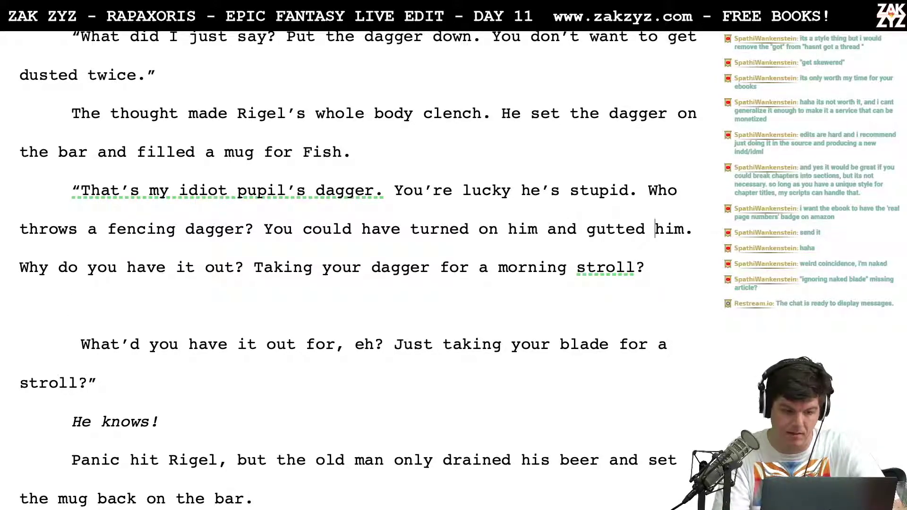
Close the speech with a quotation mark after "stroll?" and insert ", hmm" after "Why do you have it out"
click(229, 269)
key(Right)
key(Right)
key(End)
key(Left)
key(Right)
key(Left)
text(")
key(Right)
click(236, 269)
text(, hmm?)
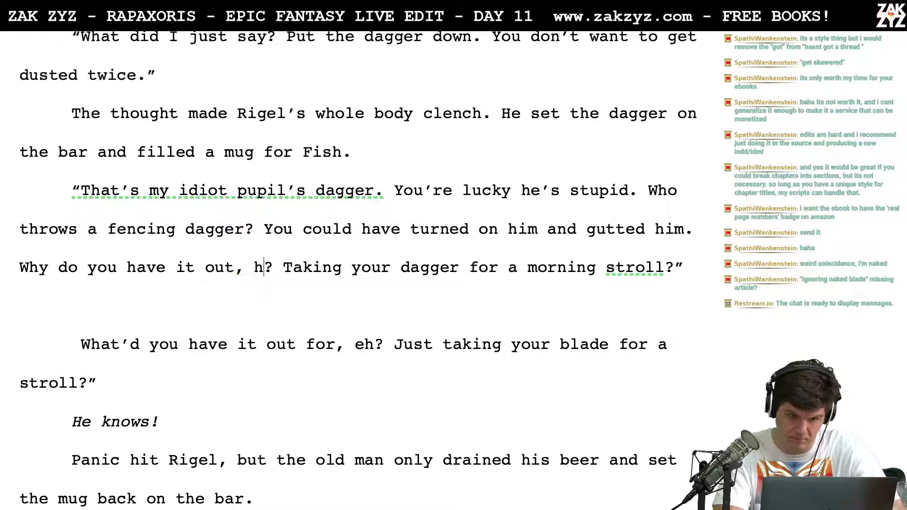
key(BackSpace)
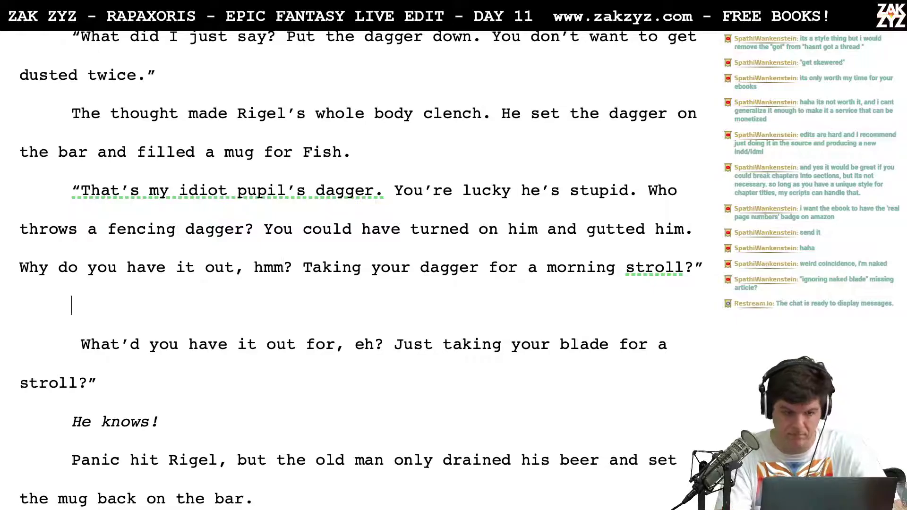
Italicize the word "hmm" in Fish's question
key(Left)
key(Left)
key(Left)
key(shift+Right)
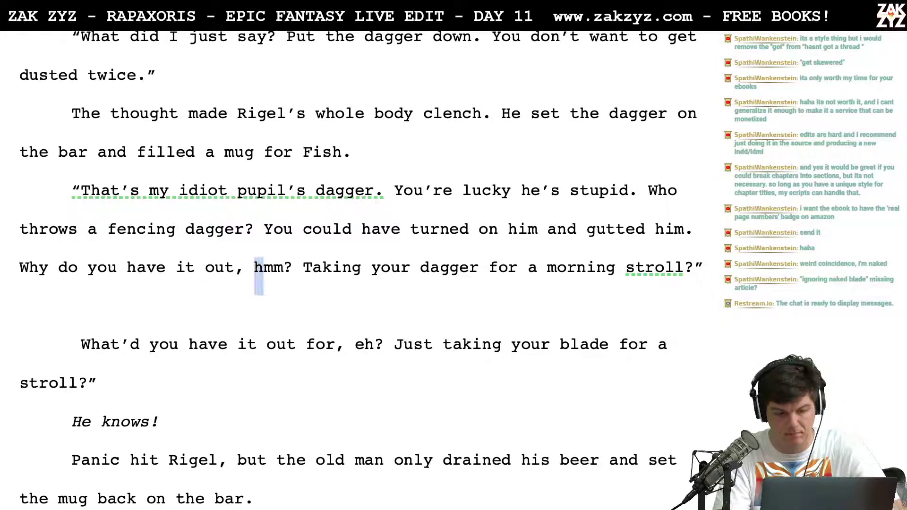
key(shift+Right)
key(shift+Right)
key(ctrl+i)
key(Down)
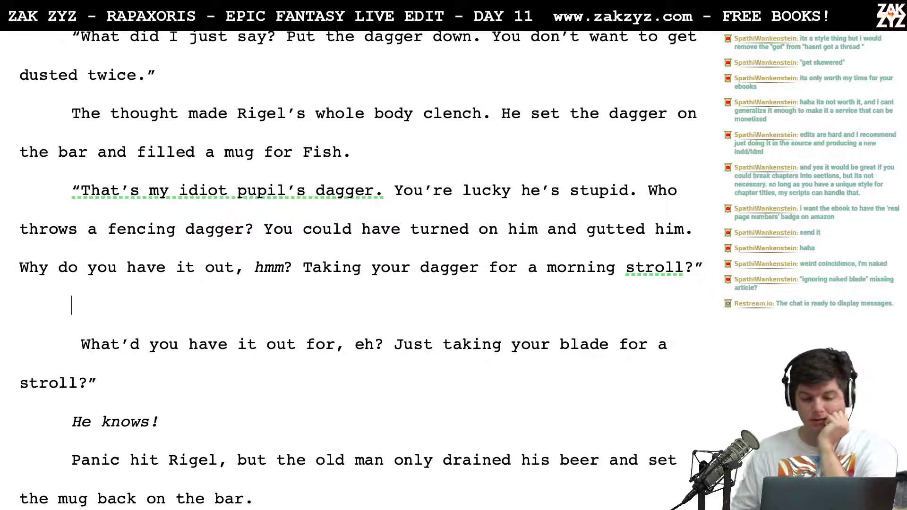
Break Fish's speech before "You could have turned on him" and close the first part with a quotation mark after "fencing dagger?"
scroll(379, 211, down, 1)
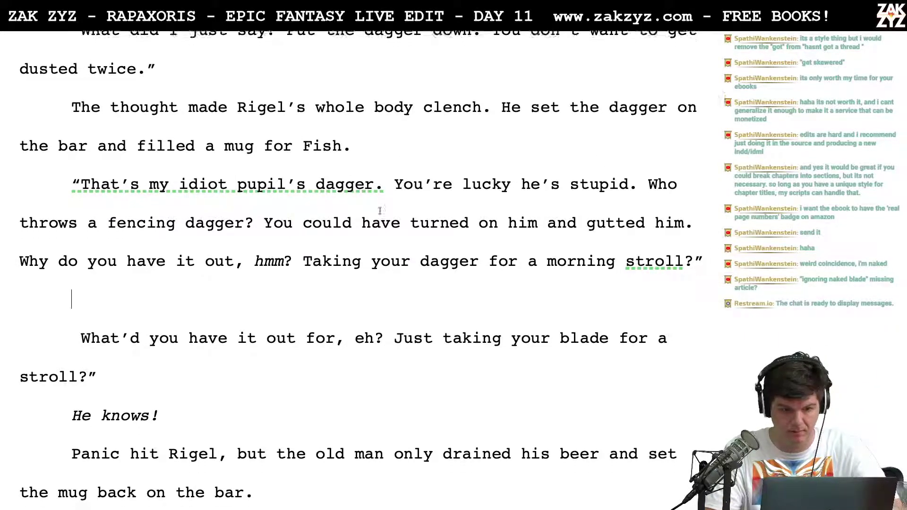
click(264, 209)
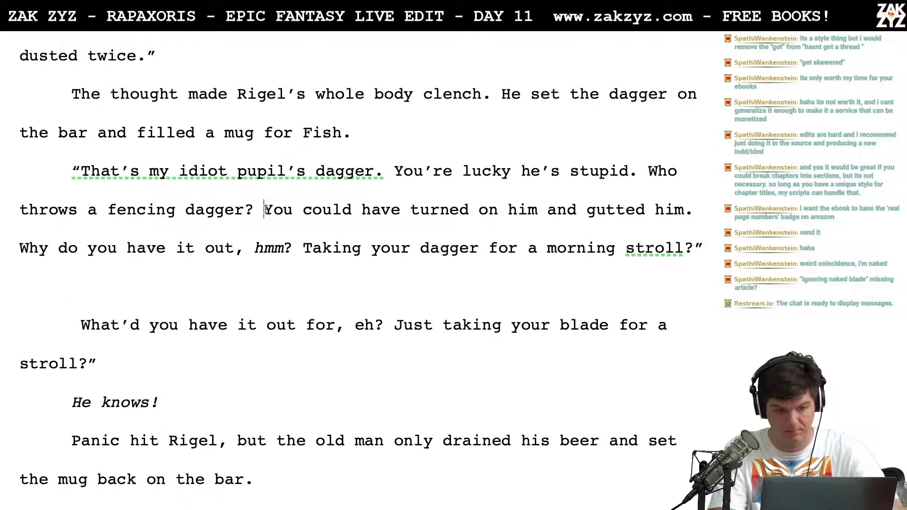
key(Return)
key(Return)
key(Left)
key(Left)
key(BackSpace)
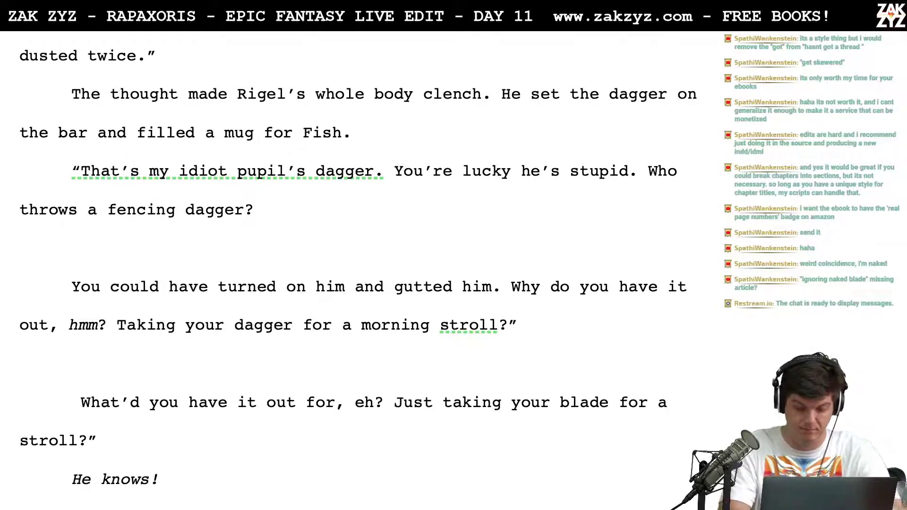
text(")
Start a new narration paragraph below "Who throws a fencing dagger?" with "Rigel shrugged,"
key(Return)
text(Rigel shugged,)
key(BackSpace)
key(BackSpace)
key(BackSpace)
key(BackSpace)
key(BackSpace)
key(BackSpace)
key(BackSpace)
key(BackSpace)
key(BackSpace)
key(BackSpace)
text(s)
key(BackSpace)
text(sh)
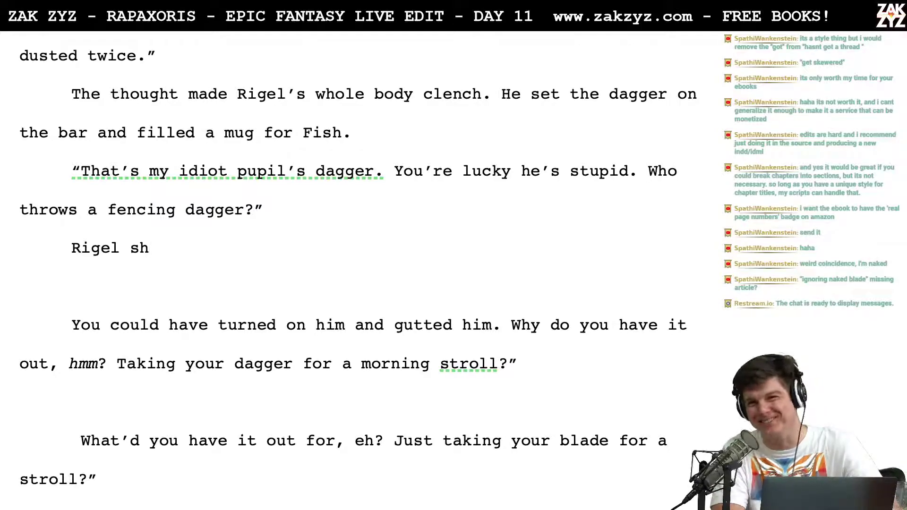
text(rhu)
key(BackSpace)
key(BackSpace)
text(ugged, )
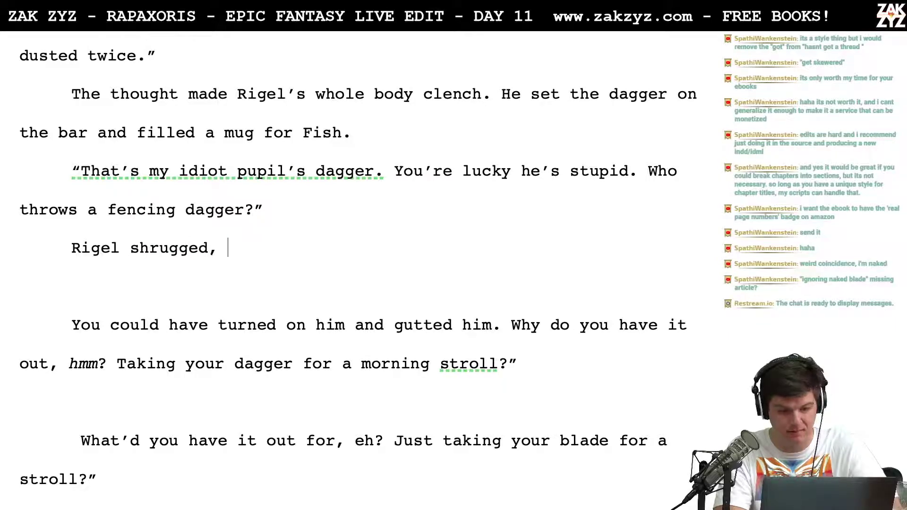
text(f)
key(BackSpace)
text(the)
key(BackSpace)
key(BackSpace)
key(BackSpace)
key(BackSpace)
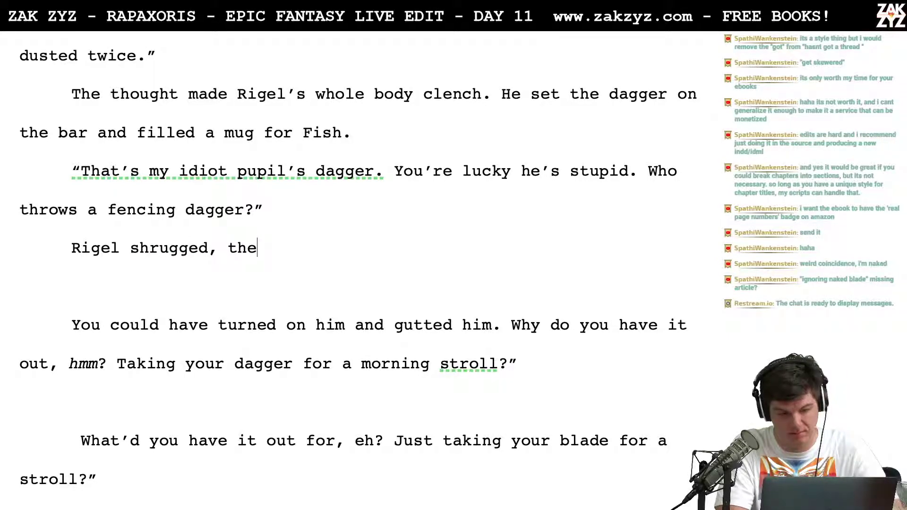
text(still)
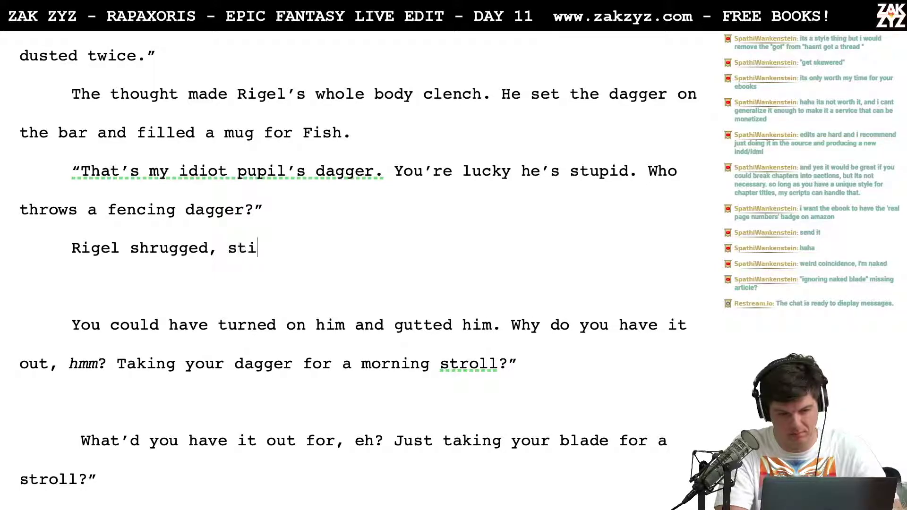
key(BackSpace)
key(BackSpace)
key(BackSpace)
key(BackSpace)
key(BackSpace)
key(BackSpace)
key(BackSpace)
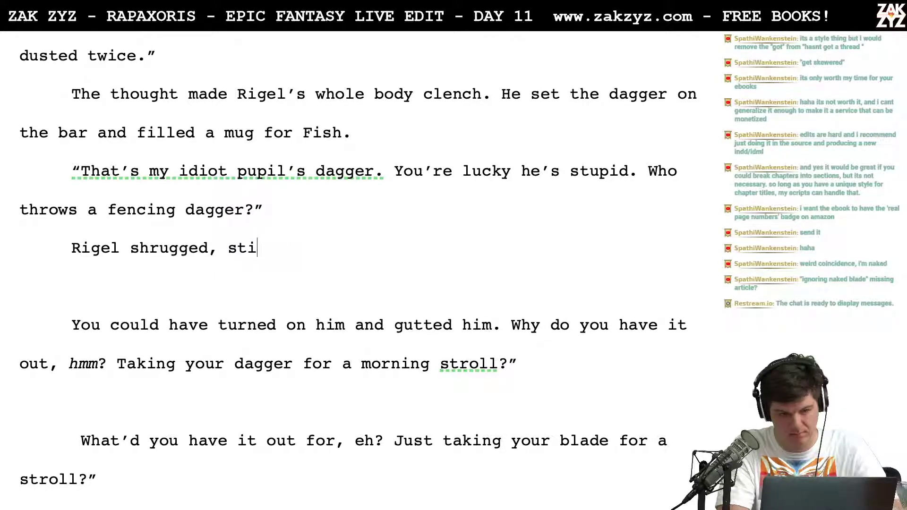
text(feeling the )
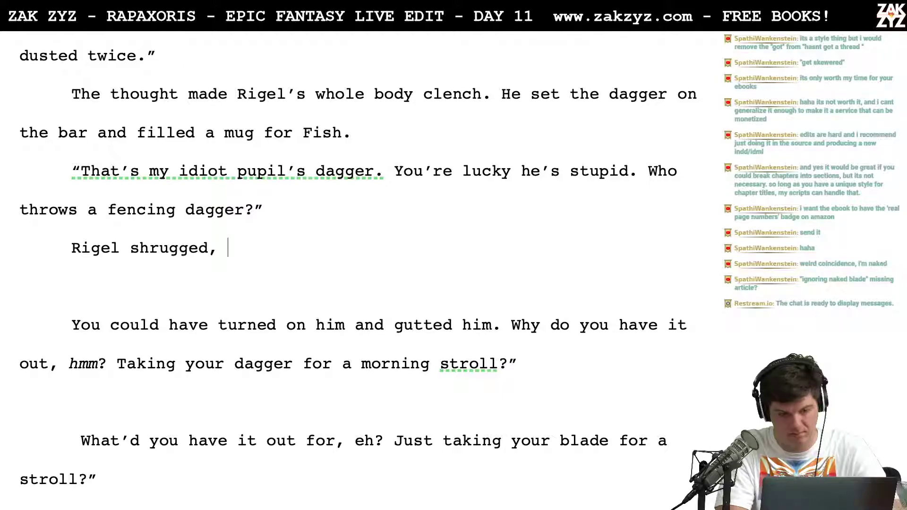
text(oddness in h)
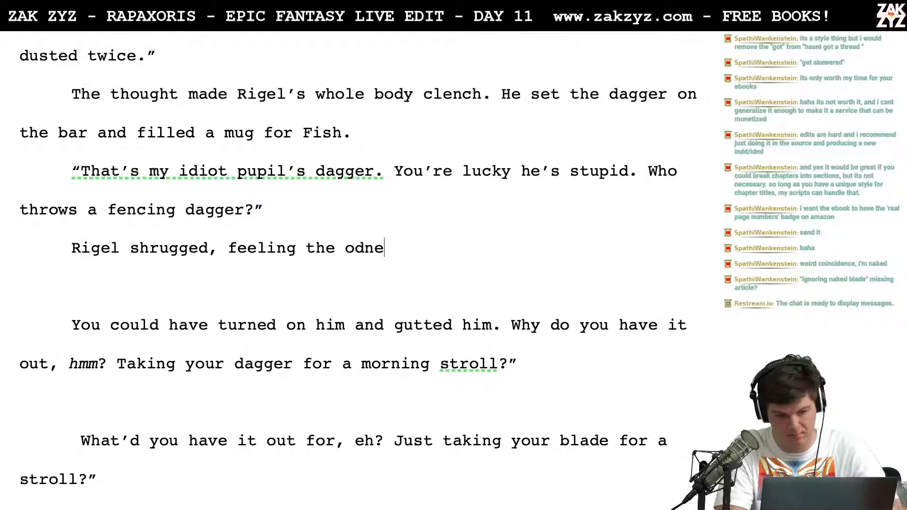
text(is)
key(BackSpace)
key(BackSpace)
key(BackSpace)
key(BackSpace)
key(BackSpace)
key(BackSpace)
key(BackSpace)
key(BackSpace)
key(BackSpace)
key(BackSpace)
key(BackSpace)
key(BackSpace)
key(BackSpace)
key(BackSpace)
key(BackSpace)
key(BackSpace)
key(BackSpace)
key(BackSpace)
key(BackSpace)
key(BackSpace)
key(BackSpace)
key(BackSpace)
key(BackSpace)
key(BackSpace)
key(BackSpace)
key(BackSpace)
key(BackSpace)
key(BackSpace)
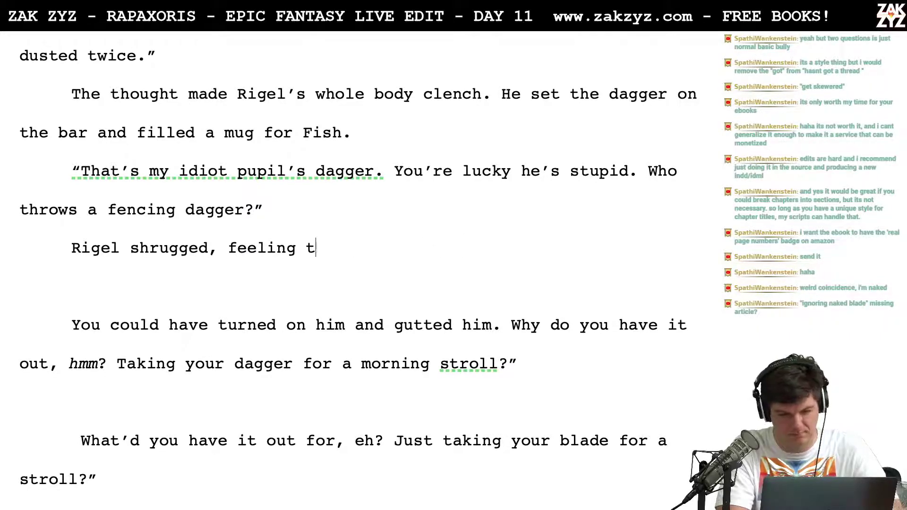
text(and)
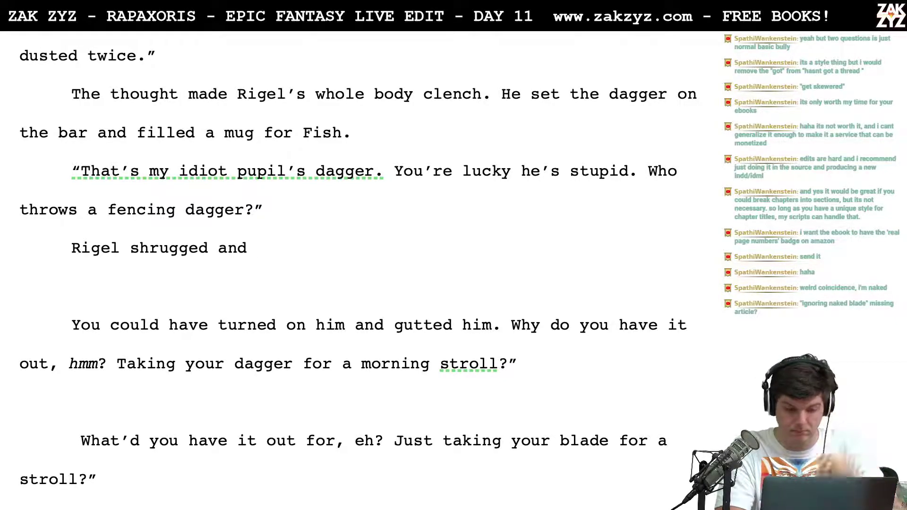
key(BackSpace)
key(BackSpace)
key(BackSpace)
key(BackSpace)
Complete the narration after "Rigel shrugged" with ", still feeling the oddness in his shoulder."
text(, sti)
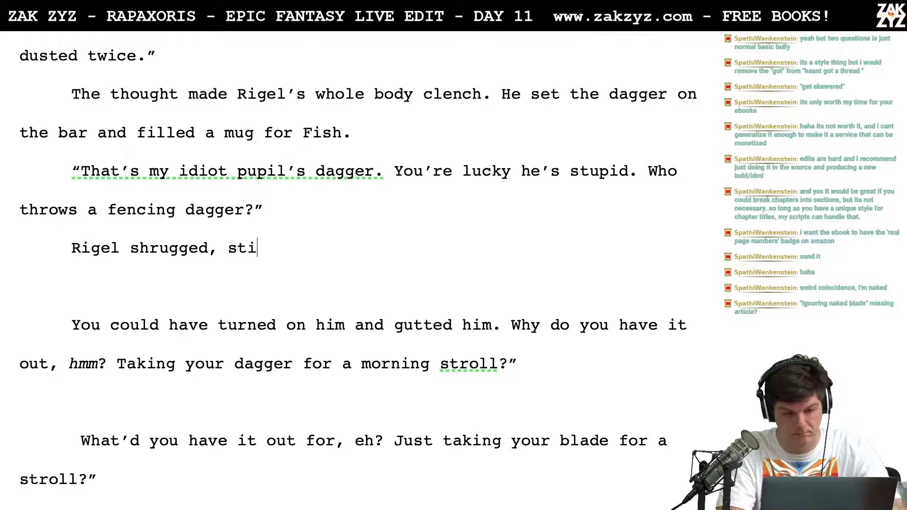
text(ll feeling the oddness )
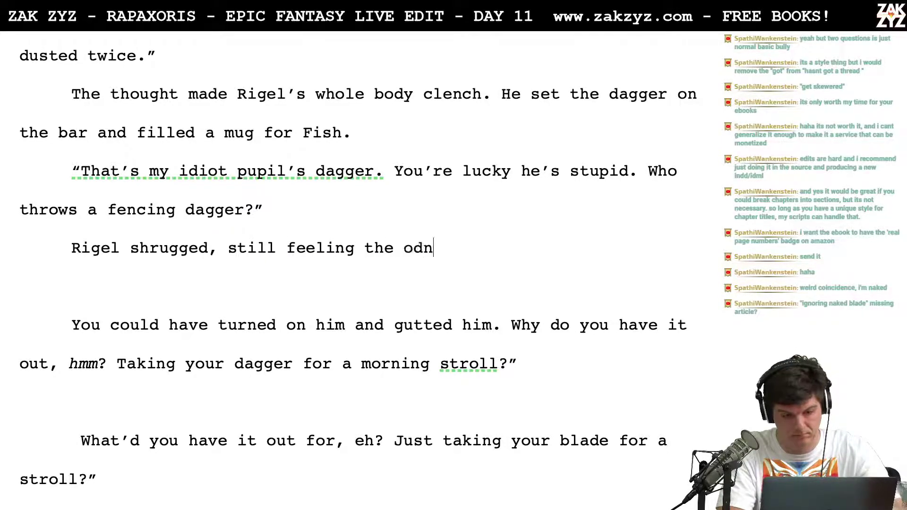
text(in his shoulder.)
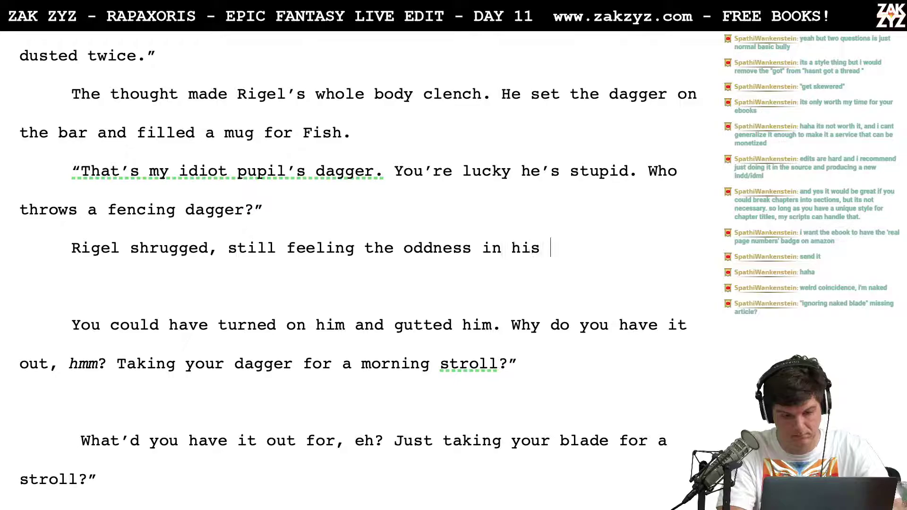
Resume Fish's speech in a new paragraph with "Why you could have pulled it out and gutted him with it."
text("Why uyo)
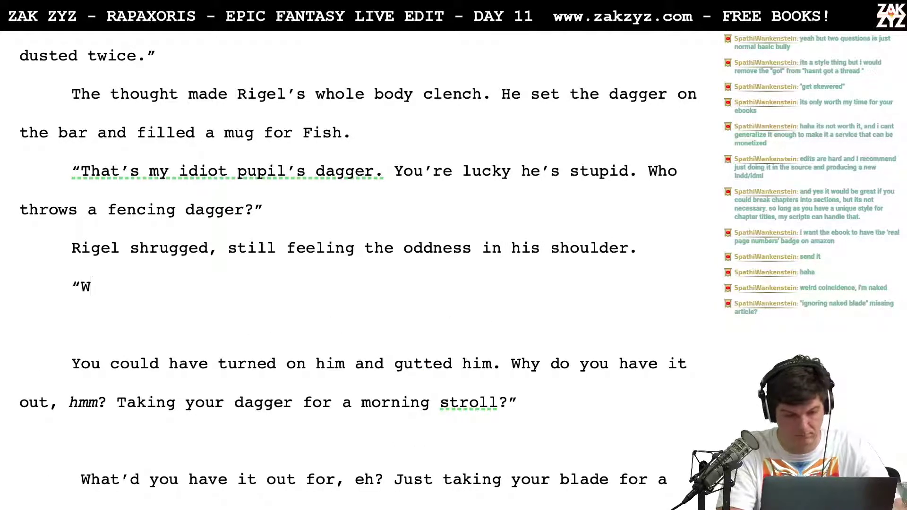
key(BackSpace)
key(BackSpace)
key(BackSpace)
text(you)
key(BackSpace)
text(u could have p)
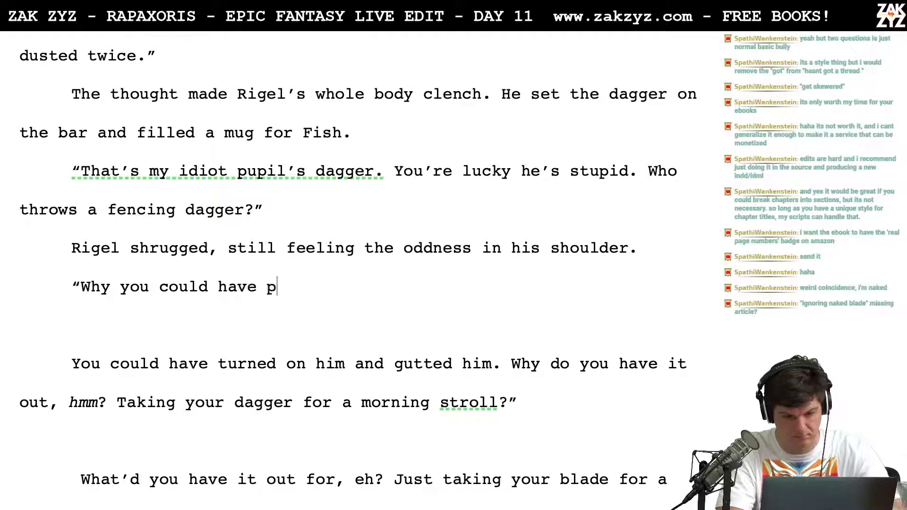
text(ulled it out and )
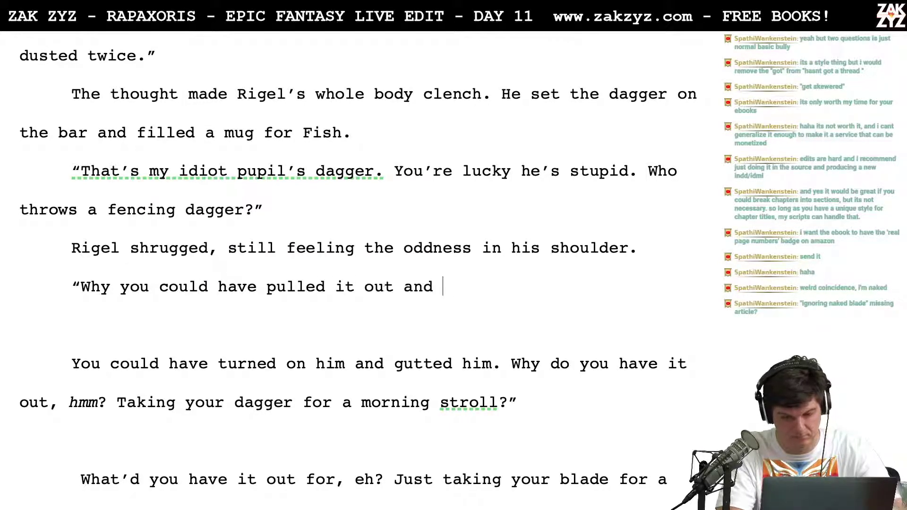
text(gutted him with it. )
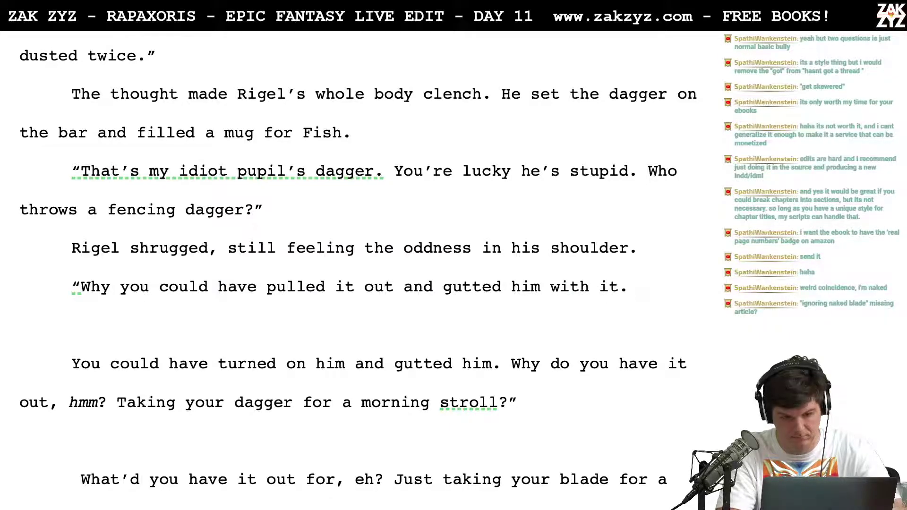
Continue Fish's speech with "Would have served him right. Whatcha got it out for, hmm? Taking your dagger for a morning stroll?" and close the quotation
text(Would have served him right.)
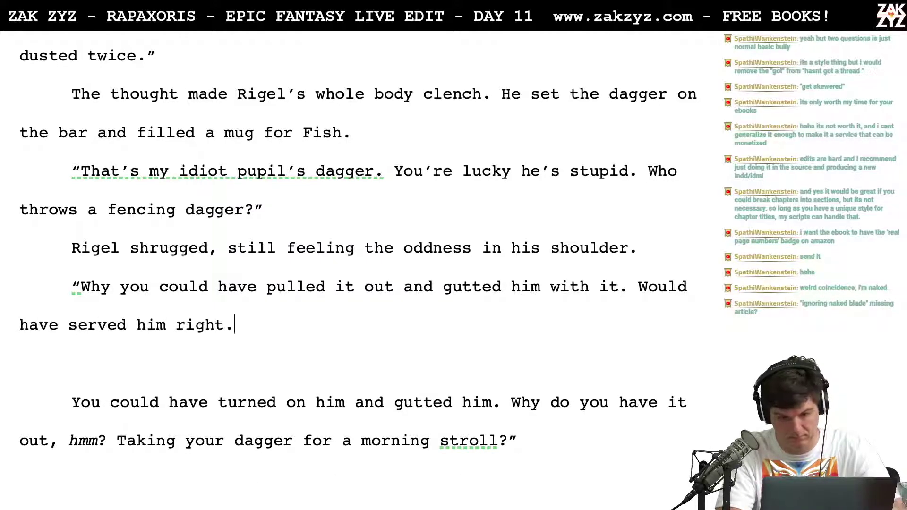
text( What )
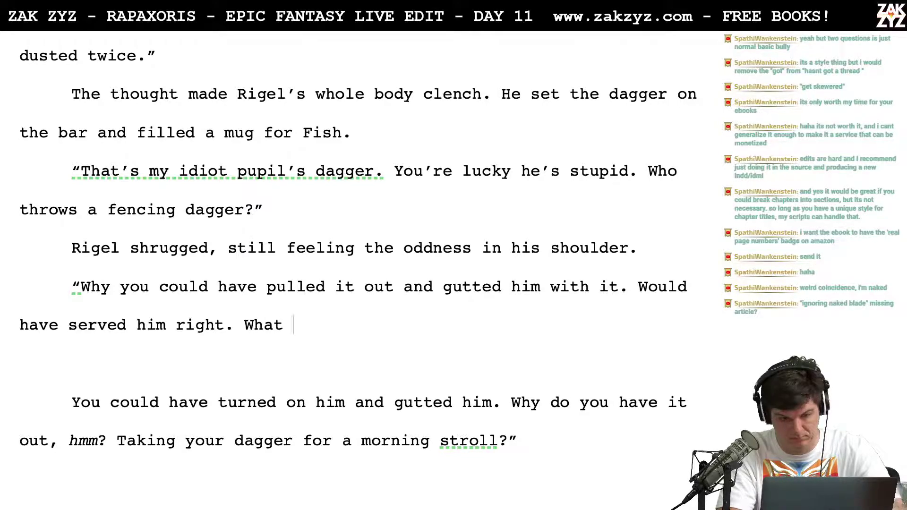
text(cha )
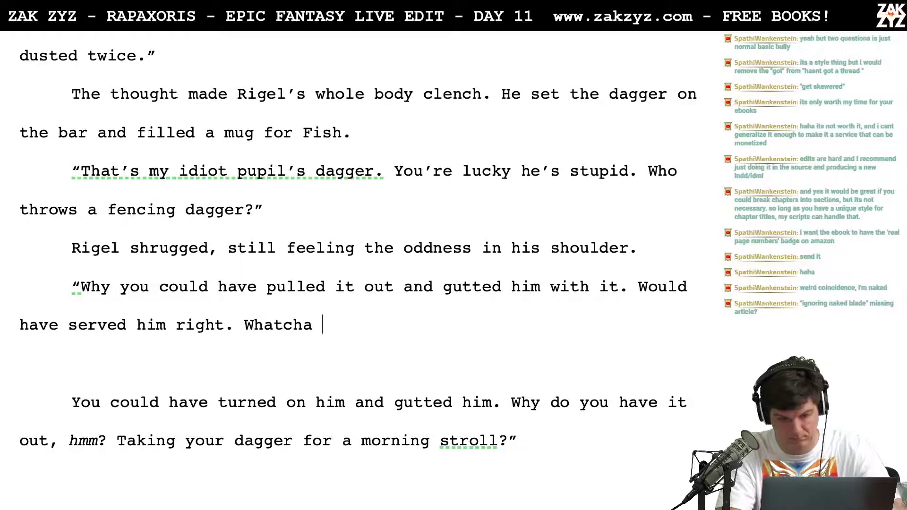
text(got it out for)
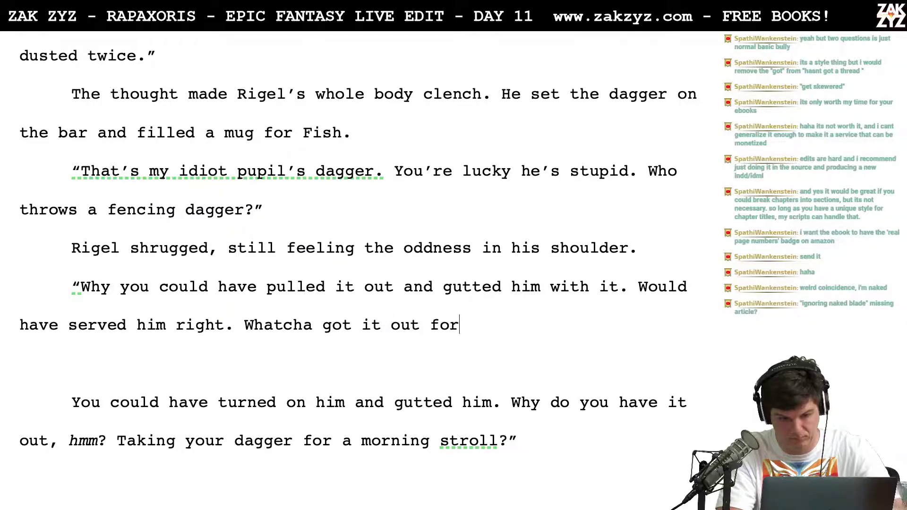
text(, hmm? Taking your da)
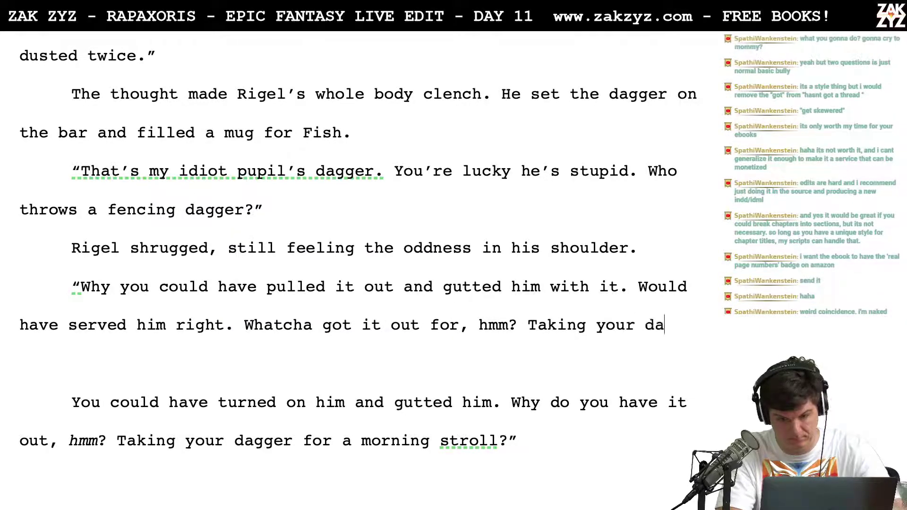
text(gger for a morning)
text( stroll?")
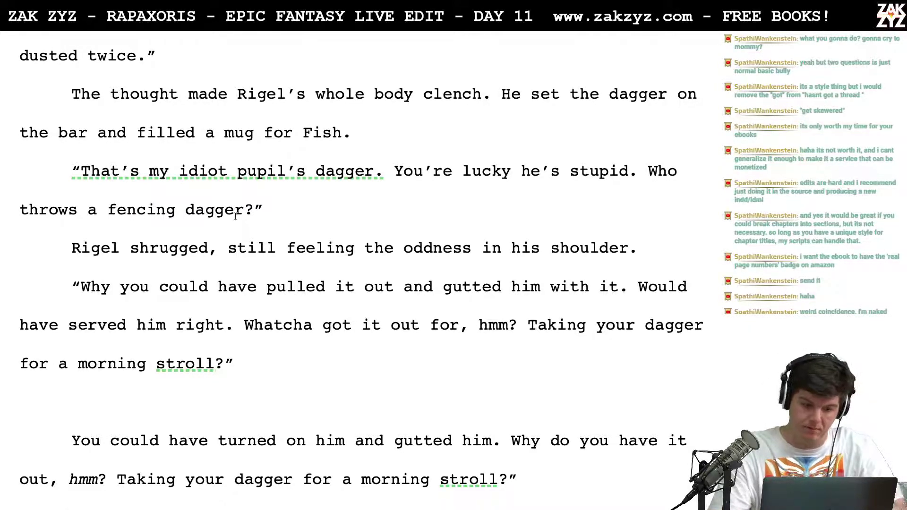
Reword Rigel's reaction after "shrugged," to "the oddness in his shoulder still tugged at him."
scroll(227, 251, down, 1)
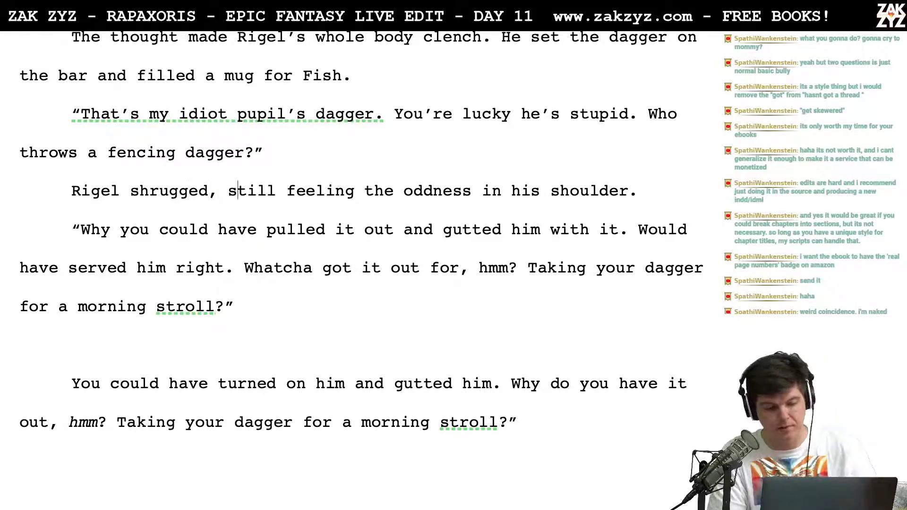
click(218, 191)
text(the oddness in his shoulder still tugged)
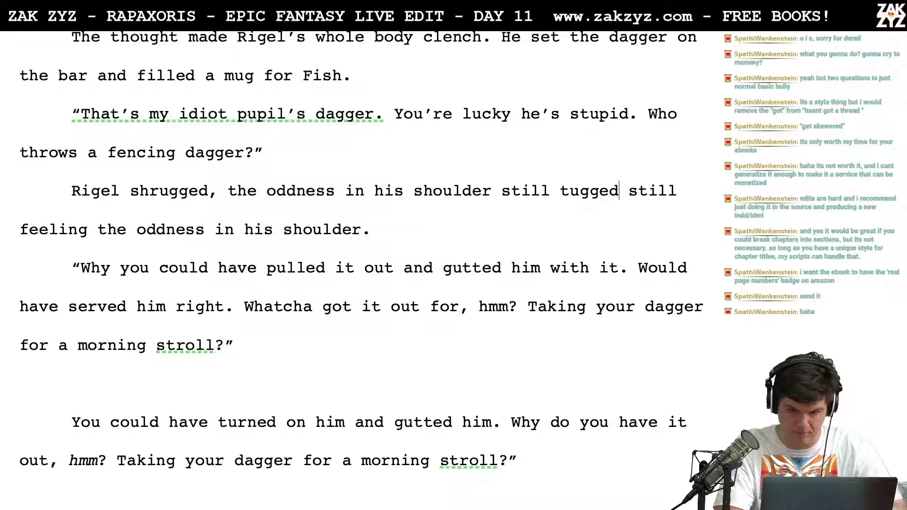
text( at him. He didn't like to be)
key(BackSpace)
key(BackSpace)
key(BackSpace)
key(BackSpace)
key(BackSpace)
key(BackSpace)
key(BackSpace)
key(BackSpace)
key(BackSpace)
key(BackSpace)
key(BackSpace)
key(BackSpace)
key(BackSpace)
key(BackSpace)
key(BackSpace)
key(BackSpace)
key(BackSpace)
key(BackSpace)
key(BackSpace)
key(shift+Down)
key(shift+Left)
key(BackSpace)
key(BackSpace)
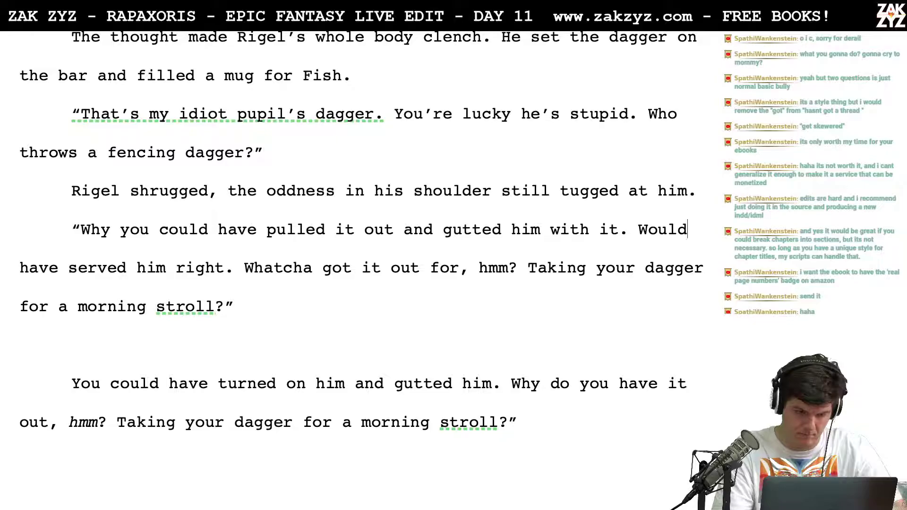
Rewrite Rigel's reaction as "Rigel shrugged and felt a twinge of oddness in his shoulder."
key(Right)
key(Right)
key(Right)
key(Right)
key(Right)
text(and felt)
key(BackSpace)
key(BackSpace)
key(BackSpace)
key(BackSpace)
key(BackSpace)
key(BackSpace)
key(BackSpace)
key(BackSpace)
key(BackSpace)
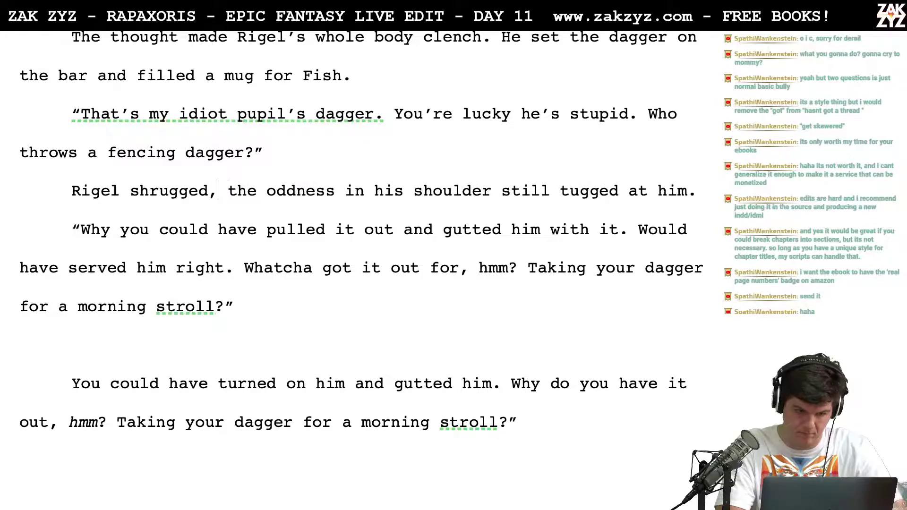
key(BackSpace)
text(and felt a twinge of oddness in his shoulder.)
key(shift+ctrl+Down)
key(BackSpace)
key(BackSpace)
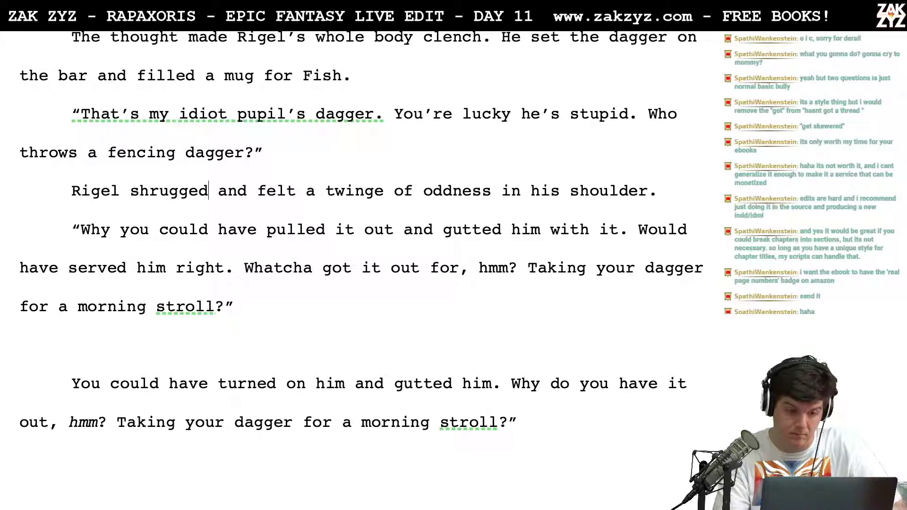
text(,)
key(BackSpace)
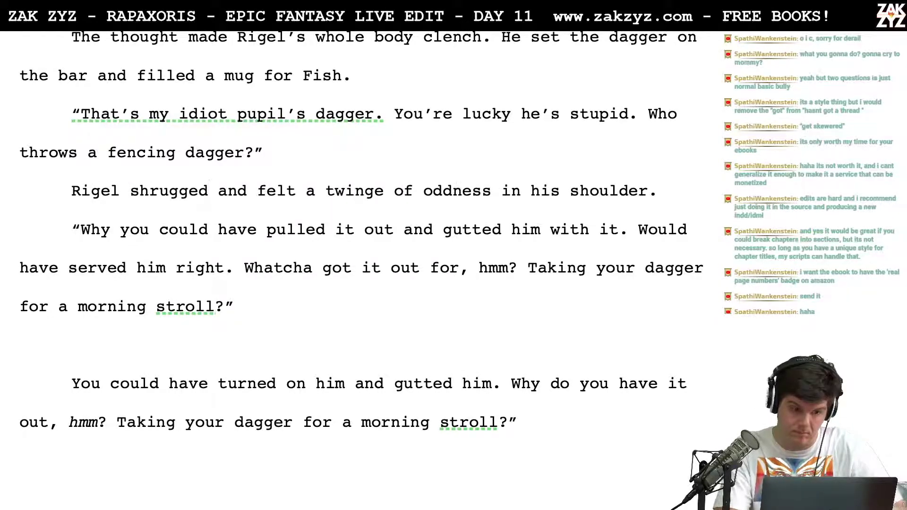
text(.)
key(BackSpace)
key(BackSpace)
text(, feeling a )
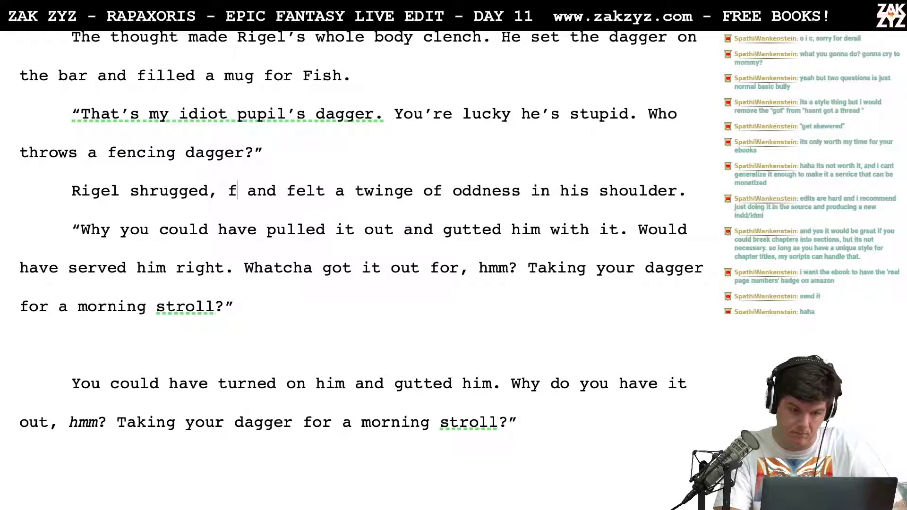
text(twing)
key(BackSpace)
key(BackSpace)
key(BackSpace)
key(BackSpace)
key(BackSpace)
key(BackSpace)
key(BackSpace)
key(BackSpace)
key(BackSpace)
key(BackSpace)
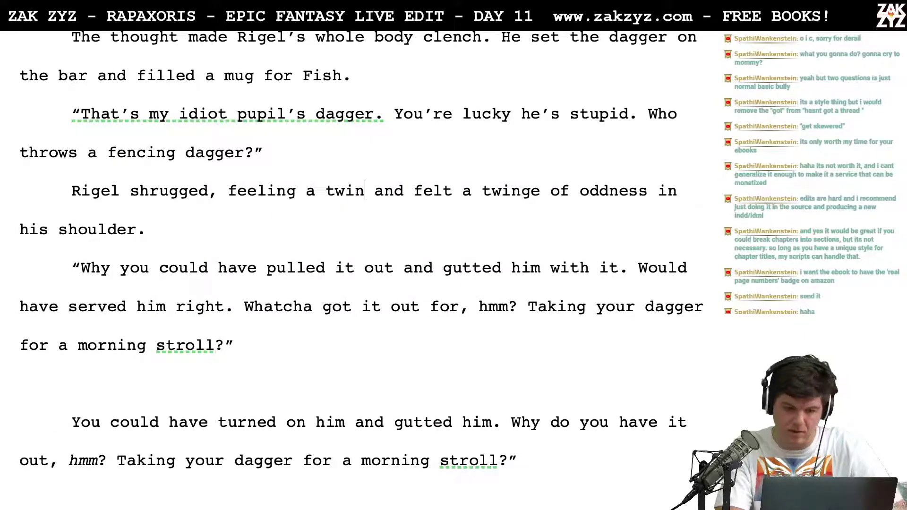
key(BackSpace)
key(BackSpace)
key(BackSpace)
key(BackSpace)
key(BackSpace)
key(BackSpace)
key(BackSpace)
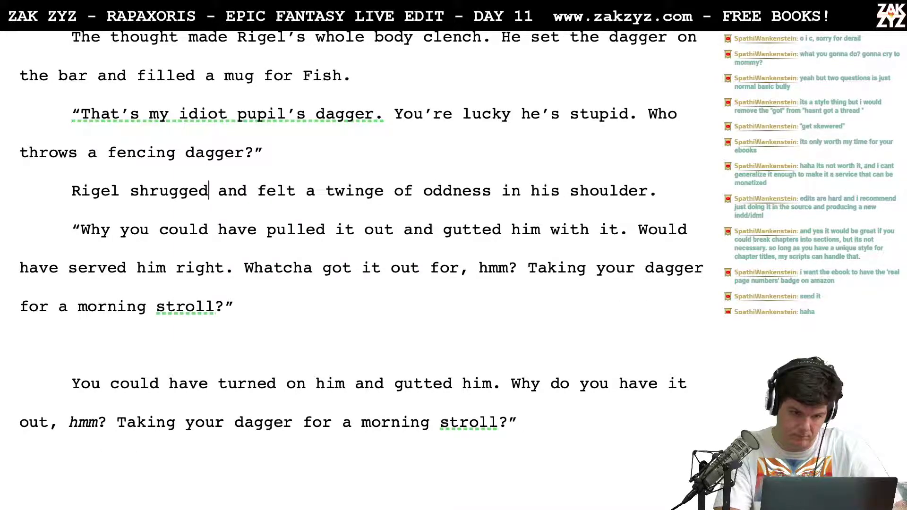
text(,)
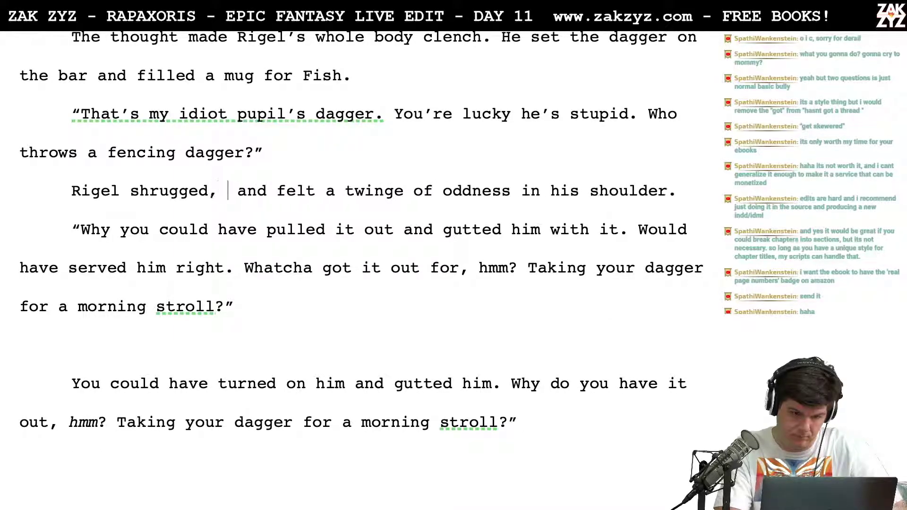
key(BackSpace)
key(BackSpace)
Replace the wording after "Rigel shrugged" with "and felt a twinge of oddness from his scar."
text(and felt a twinge of odne)
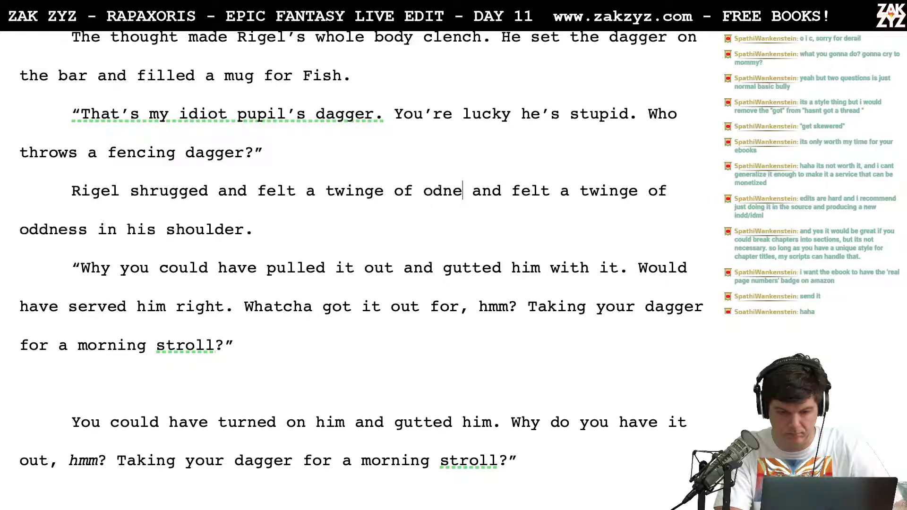
key(BackSpace)
key(BackSpace)
text(dness )
text(from his)
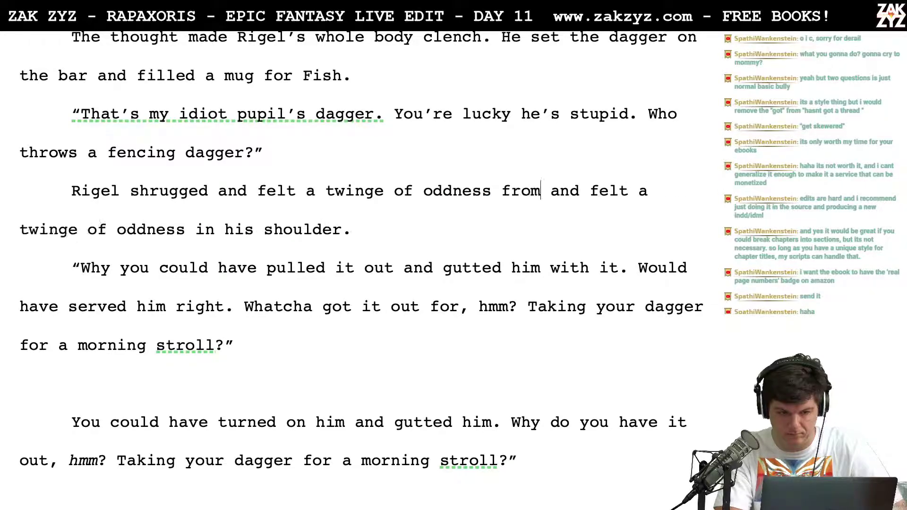
key(BackSpace)
key(BackSpace)
text(s scar.)
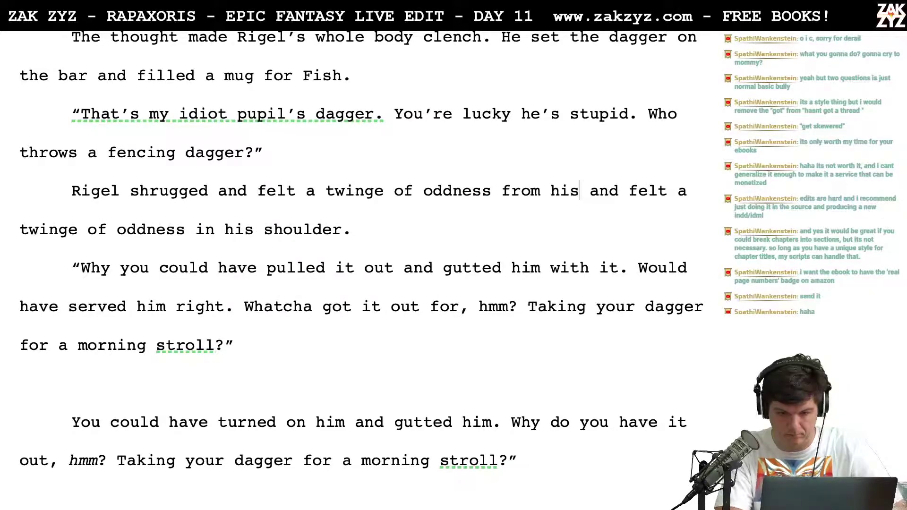
key(Right)
key(shift+Down)
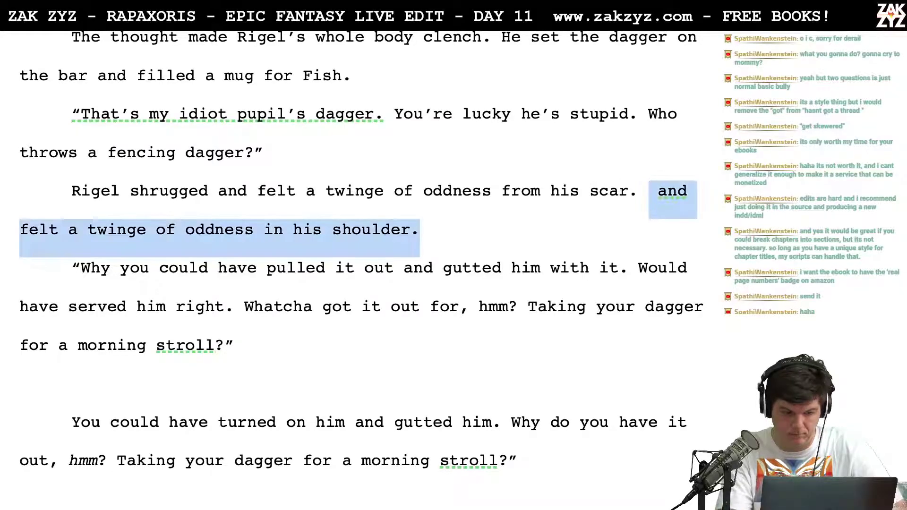
key(Delete)
Replace the opening sentence of Fish's second speech with "You could have yanked it out and gutted him with it."
click(71, 229)
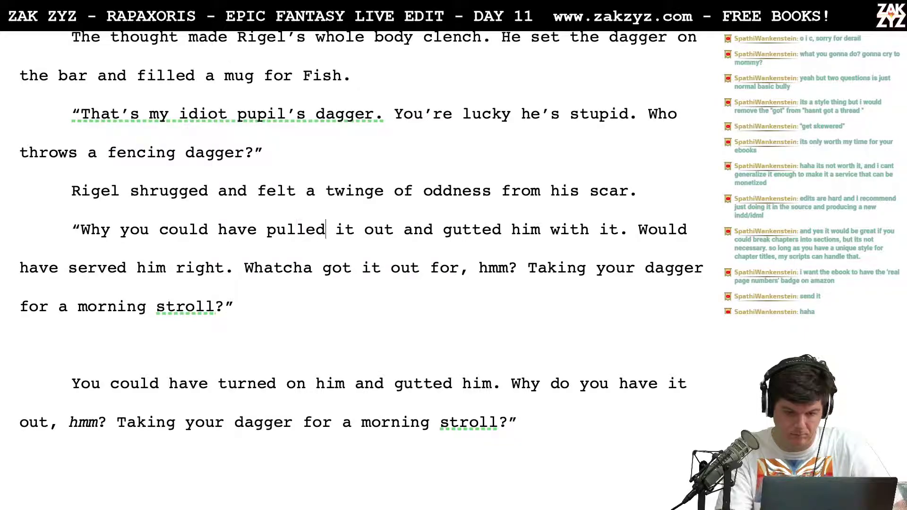
click(78, 232)
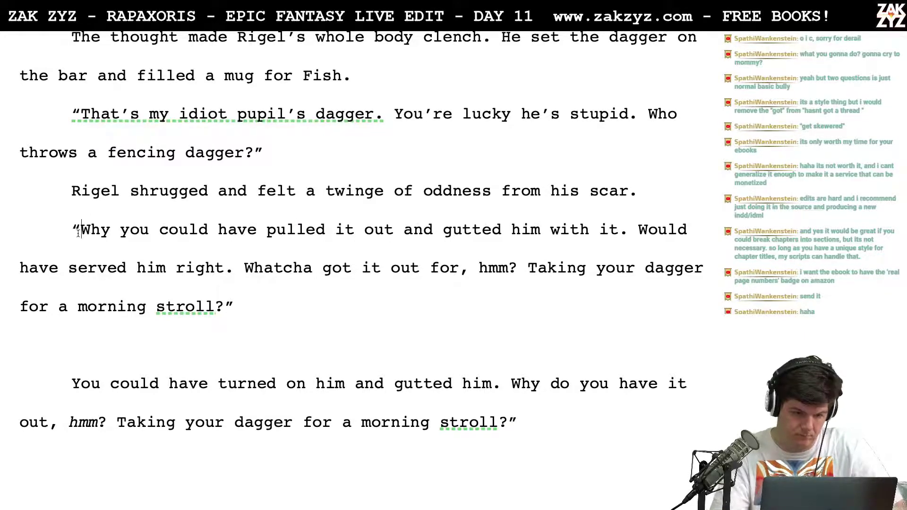
text(You could have )
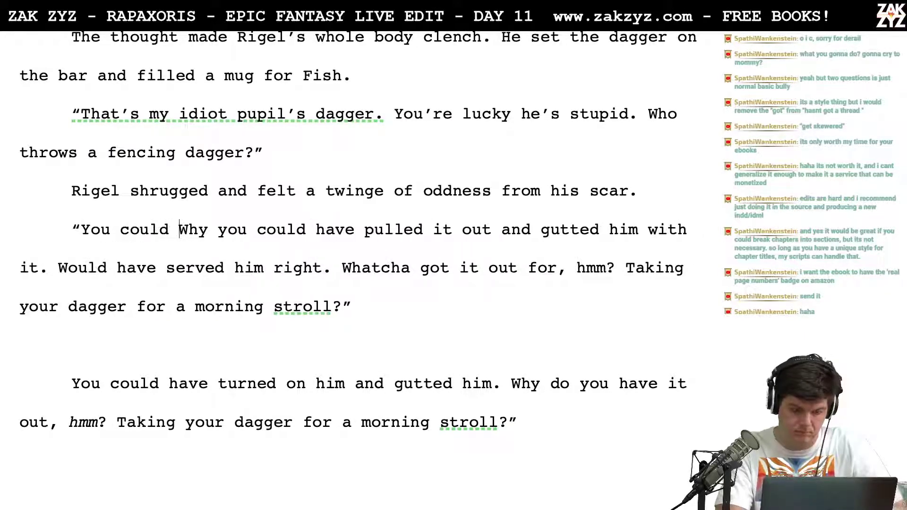
text(yanked it )
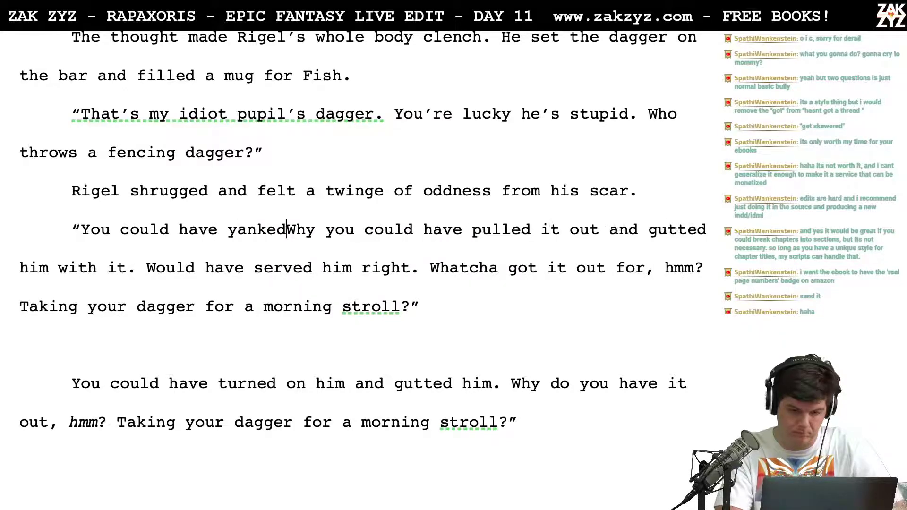
text(out and gutted hi)
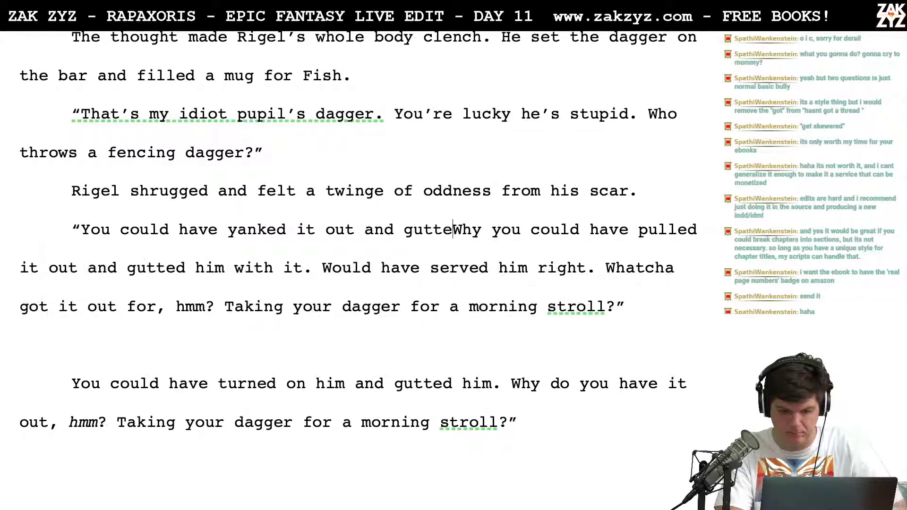
text(m with it.)
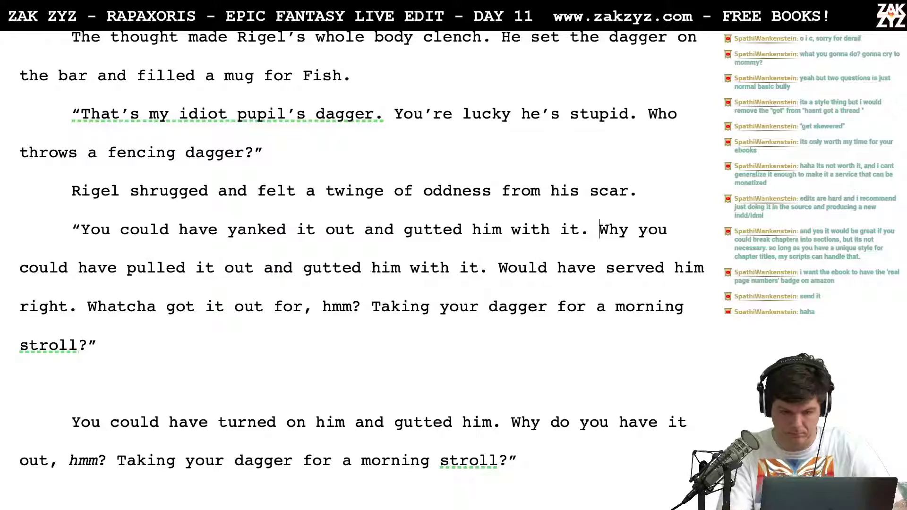
key(shift+Down)
key(shift+Left)
key(shift+Left)
key(shift+Left)
key(shift+Left)
key(shift+Left)
key(shift+Left)
key(shift+Left)
key(shift+Left)
key(shift+Left)
key(shift+Left)
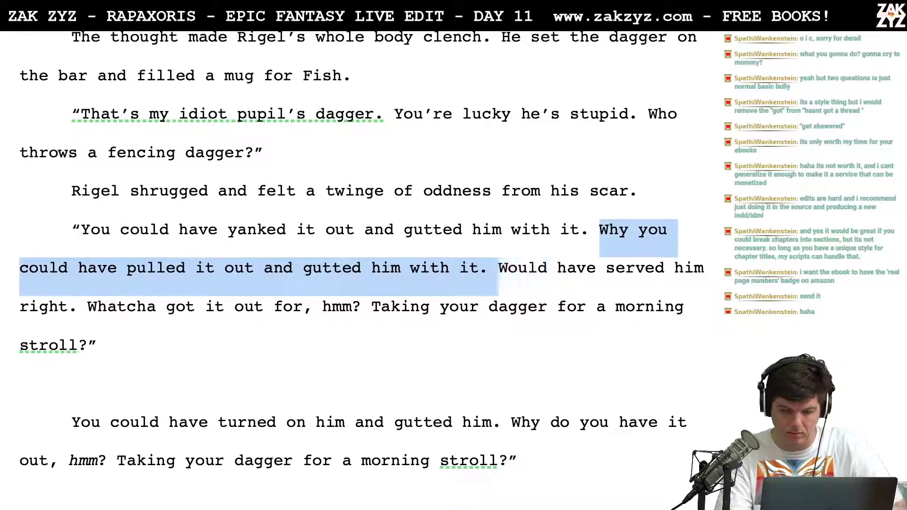
key(BackSpace)
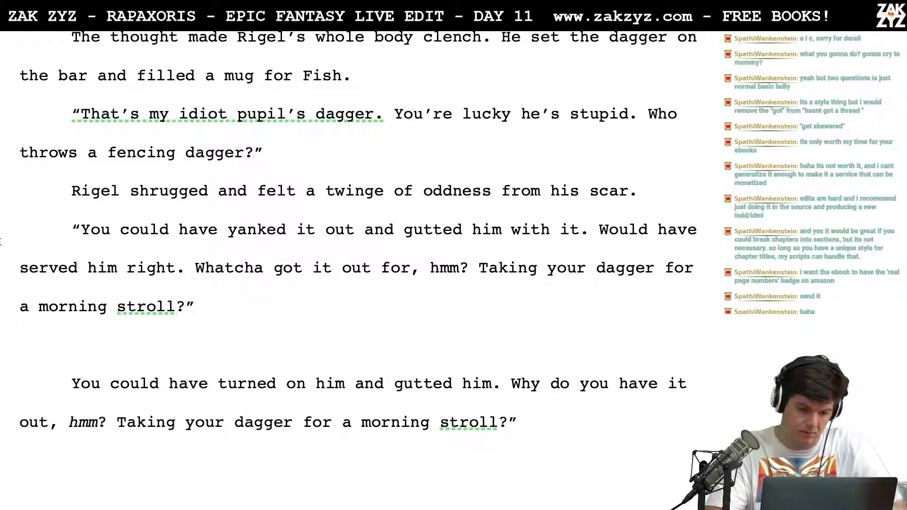
Replace the "Whatcha got it out for" ending of Fish's speech with "Why do you have it out? Taking your stolen dagger for a morning stroll?"
click(184, 268)
key(Return)
text(Why do you have it?)
key(BackSpace)
text(out? Taking yod)
key(BackSpace)
text(r dagger for a o)
key(BackSpace)
key(BackSpace)
key(BackSpace)
key(BackSpace)
key(BackSpace)
key(BackSpace)
key(BackSpace)
key(BackSpace)
key(BackSpace)
key(BackSpace)
key(BackSpace)
key(BackSpace)
key(BackSpace)
key(BackSpace)
text(stolen dagger for )
text(a morning stroll)
text(? )
text(")
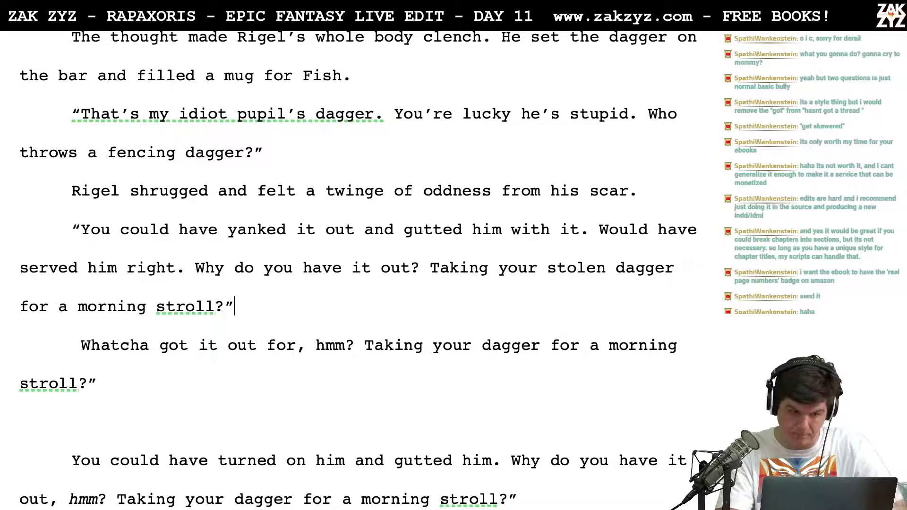
key(shift+Down)
key(shift+Down)
key(BackSpace)
key(BackSpace)
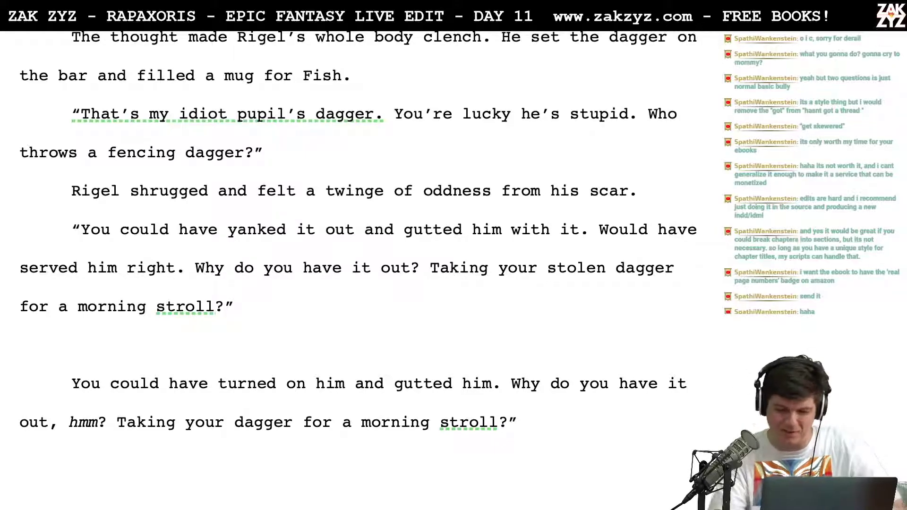
Split "Why do you have it out?" and the stolen dagger question into separate paragraphs, leaving a blank one after "served him right."
click(430, 268)
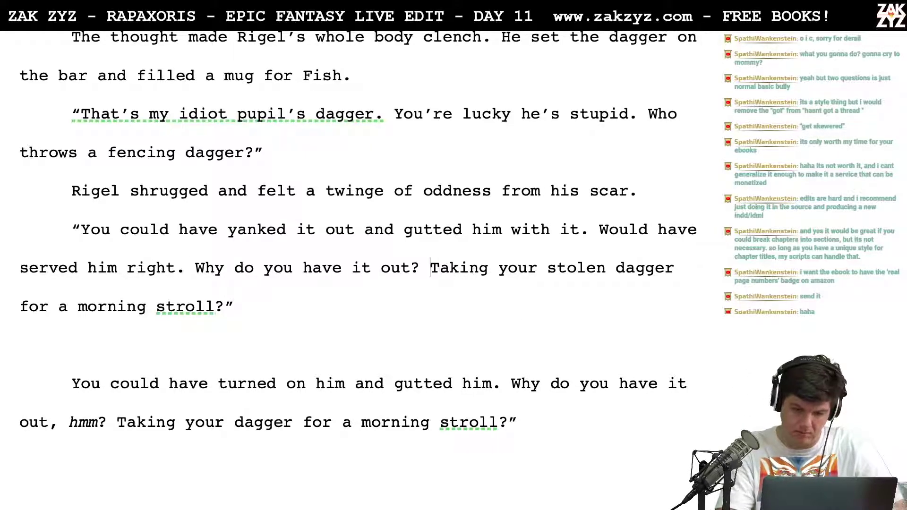
key(Return)
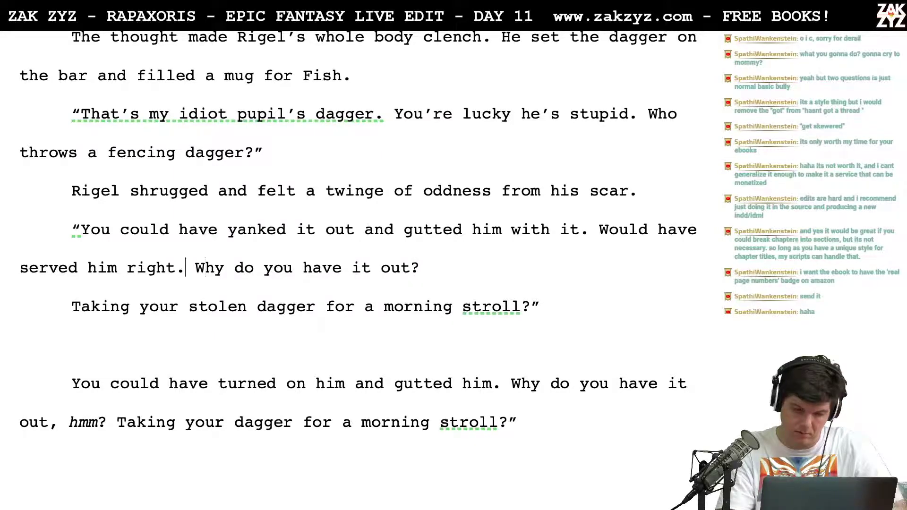
key(Return)
key(Return)
key(Up)
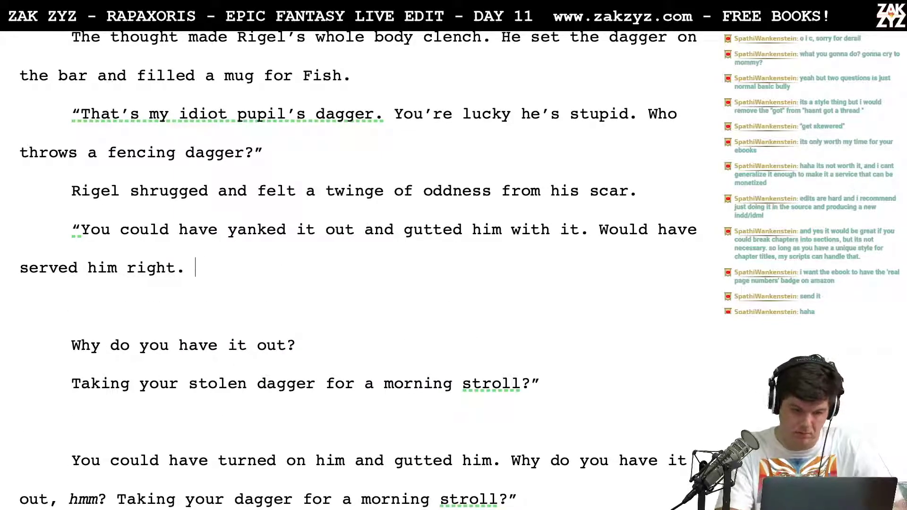
Add the question "What do you have it out for?" to Fish's speech after "served him right."
key(BackSpace)
text(What)
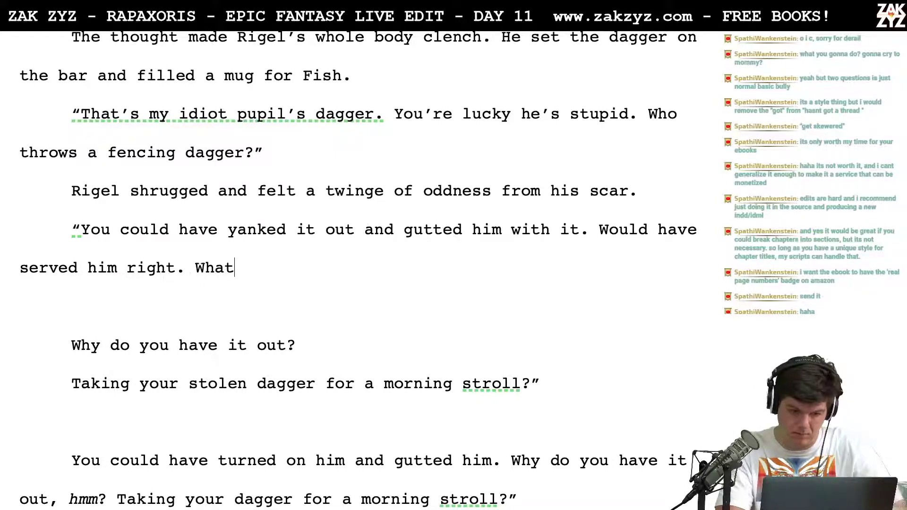
text( do you have it out for"?)
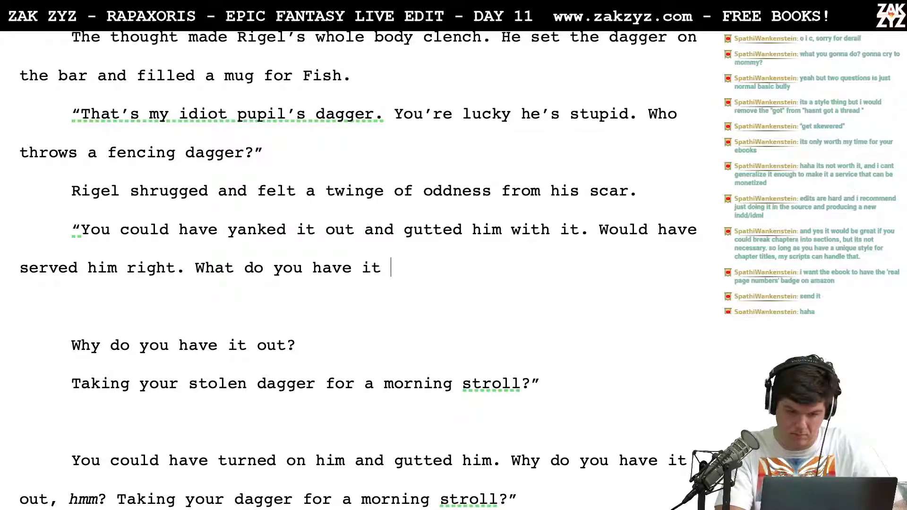
key(BackSpace)
key(BackSpace)
text(?)
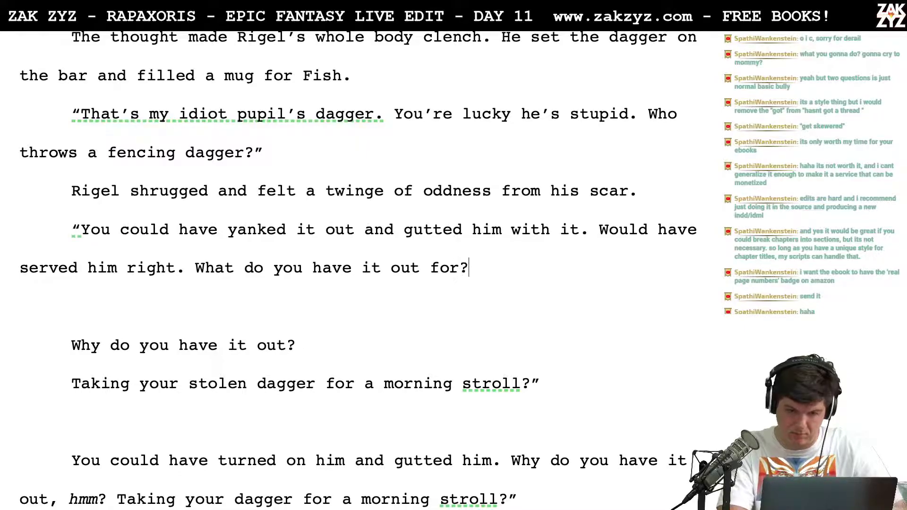
End Fish's speech with "Just taking your dagger for a stroll, eh?" and a quotation mark directly after it
text( Jus)
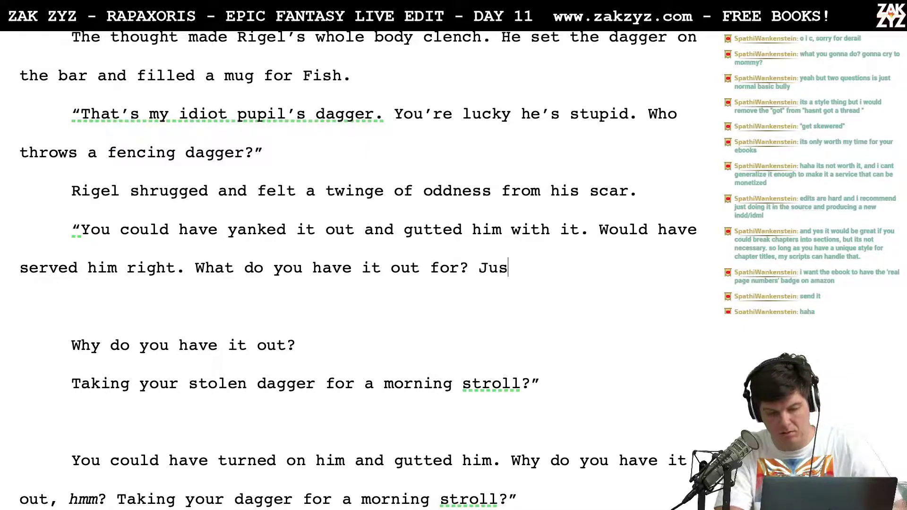
text(t taking your dag)
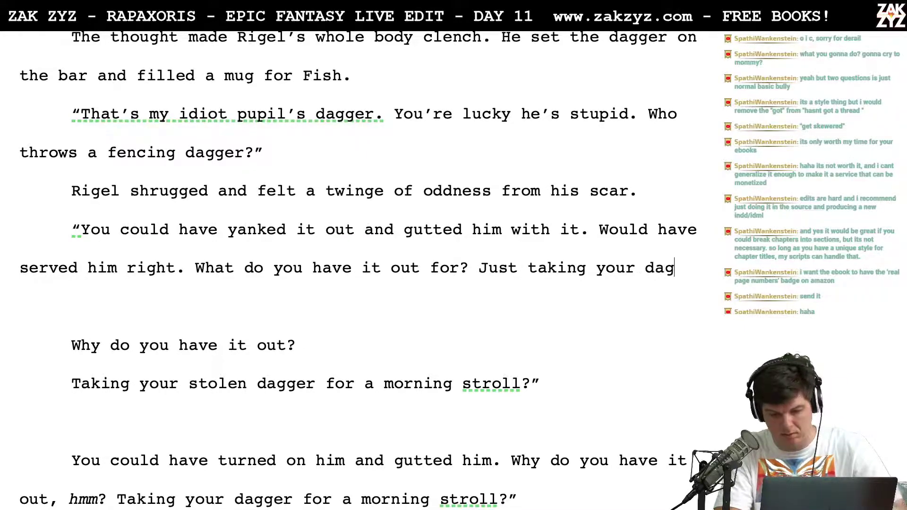
text(ger for a stroll, eh?)
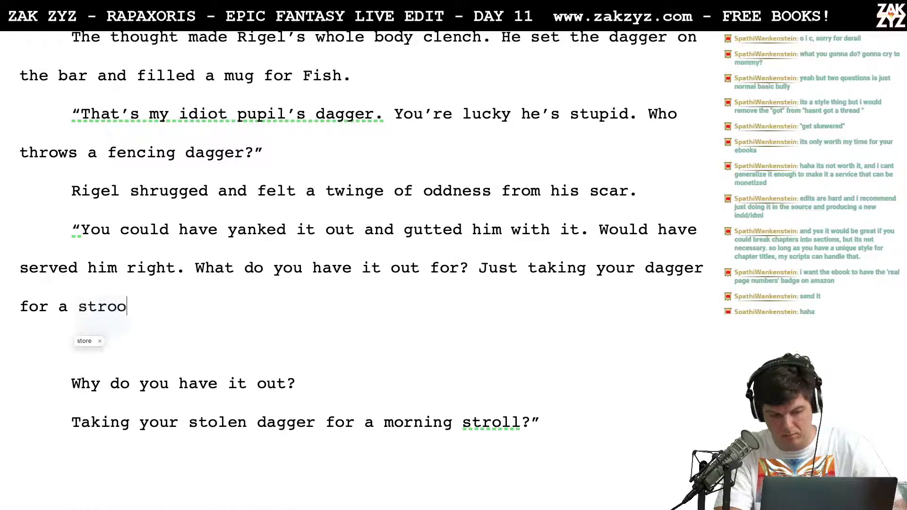
text( ")
key(Left)
key(BackSpace)
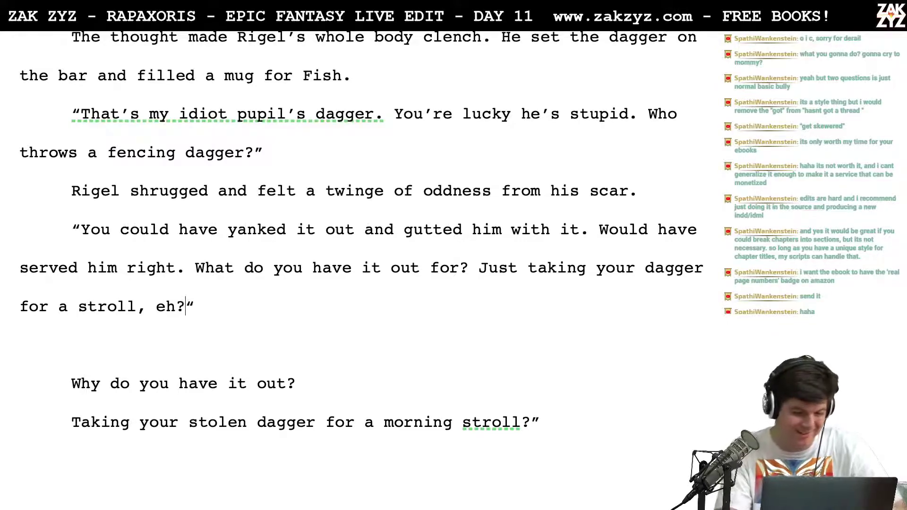
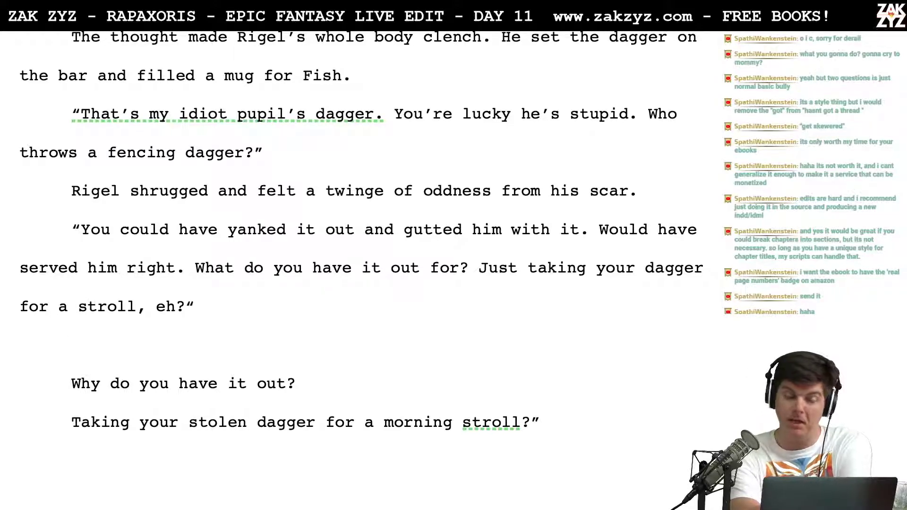
Delete the leftover draft lines and blank paragraphs between Fish's "stroll, eh?" speech and "He knows!"
key(ctrl+shift+Down)
key(ctrl+shift+Down)
key(ctrl+shift+Down)
key(ctrl+shift+Down)
key(ctrl+shift+Down)
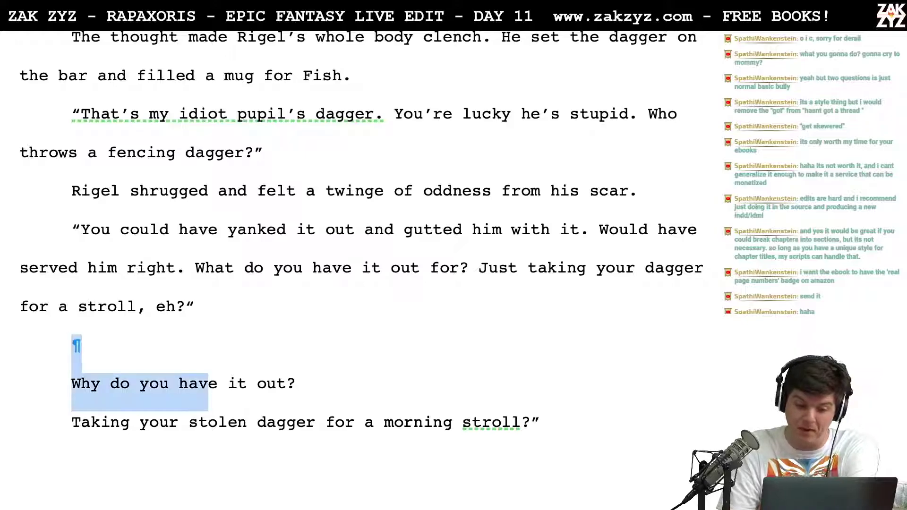
key(ctrl+shift+Down)
key(ctrl+shift+Down)
key(ctrl+shift+Down)
key(ctrl+shift+Down)
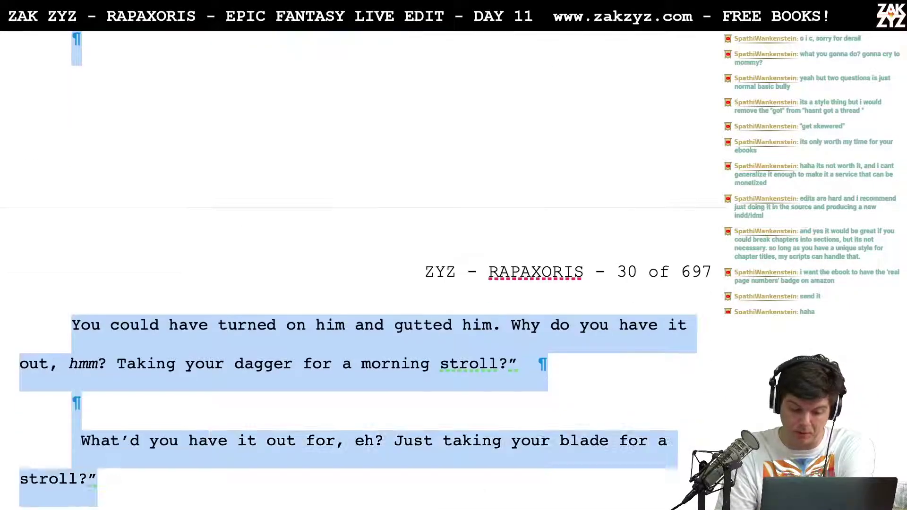
key(shift+Up)
key(shift+Up)
key(shift+Up)
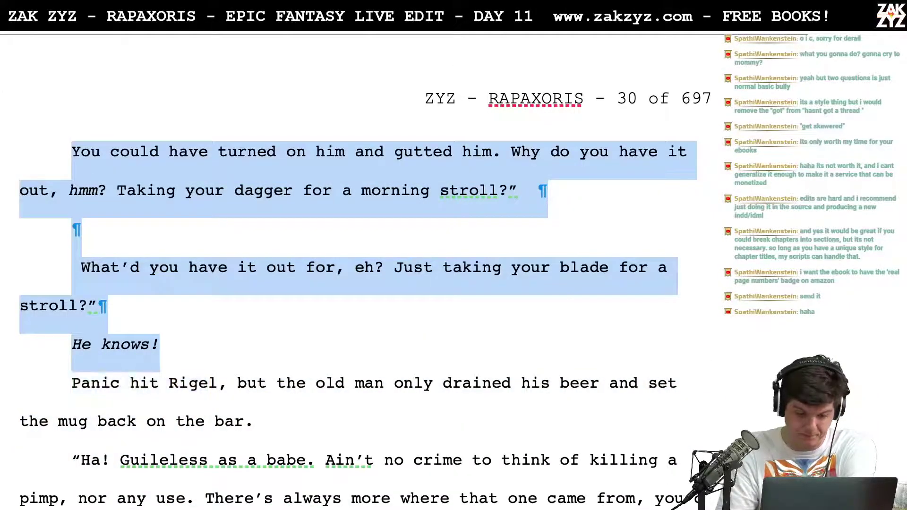
key(Delete)
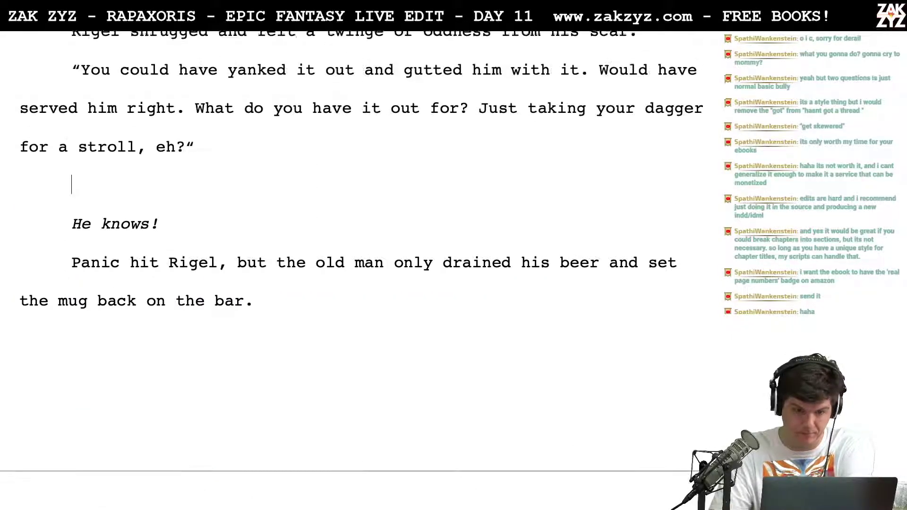
key(BackSpace)
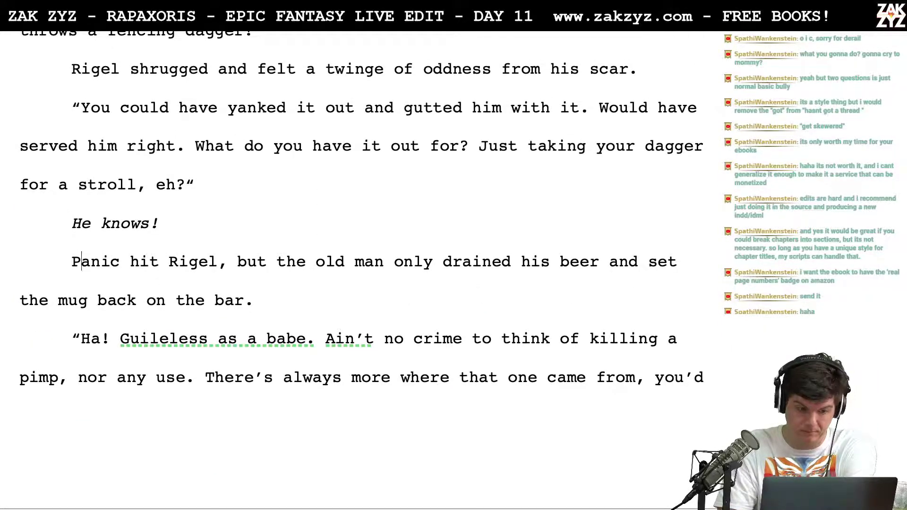
key(Left)
key(Return)
key(Up)
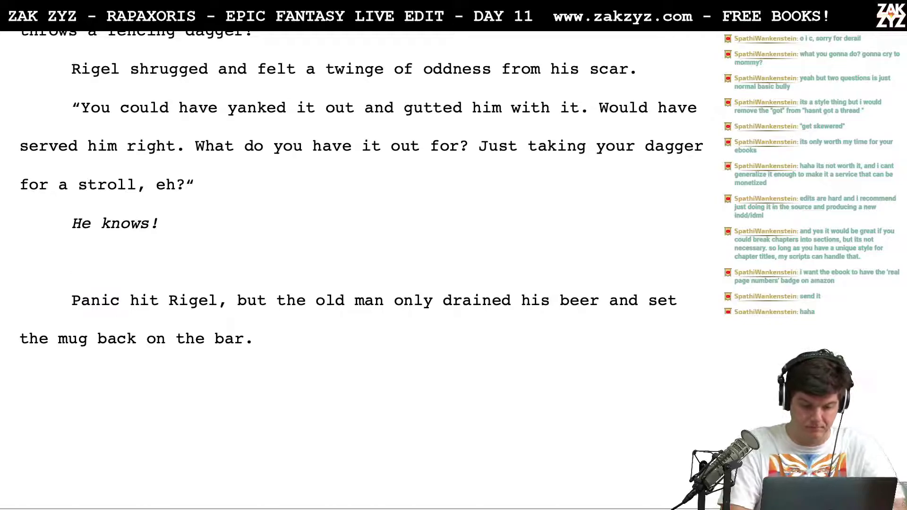
text(A)
key(BackSpace)
key(BackSpace)
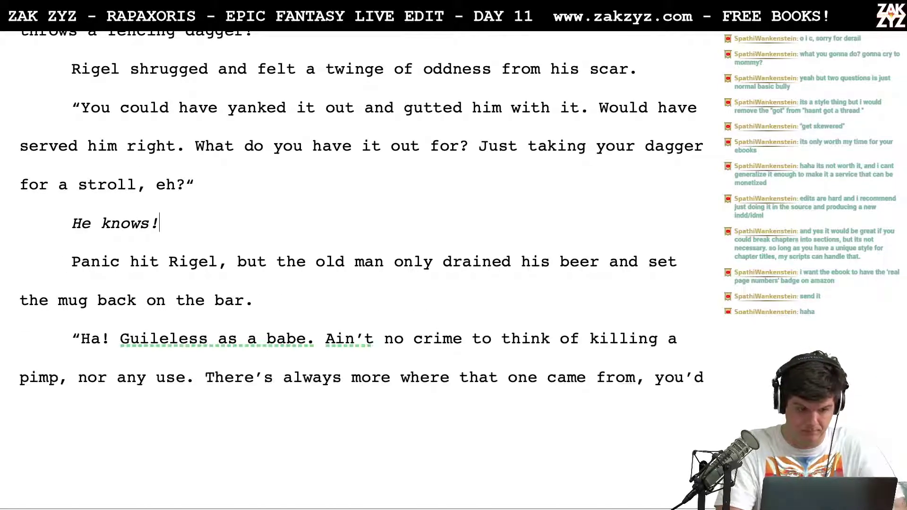
Start a non-italic sentence with "Rigel tensed" on the same line after "He knows!"
text(R)
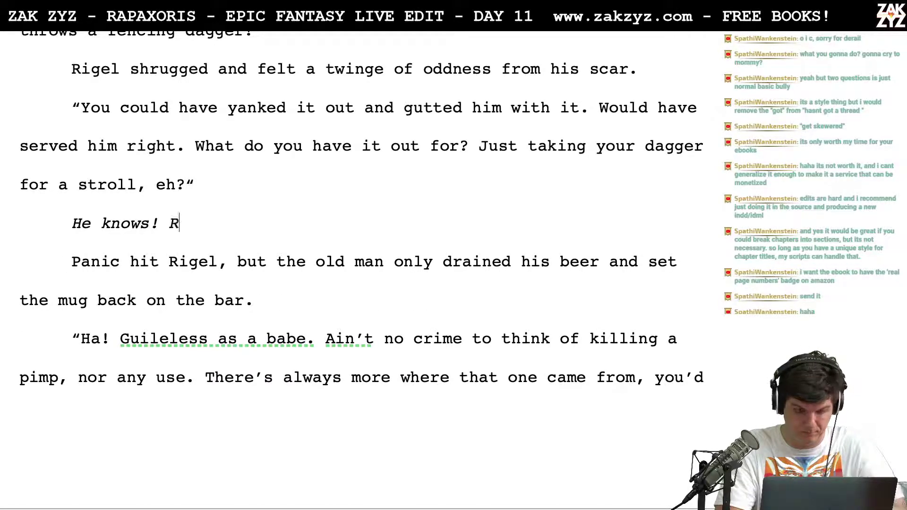
key(BackSpace)
text(Rigel felt)
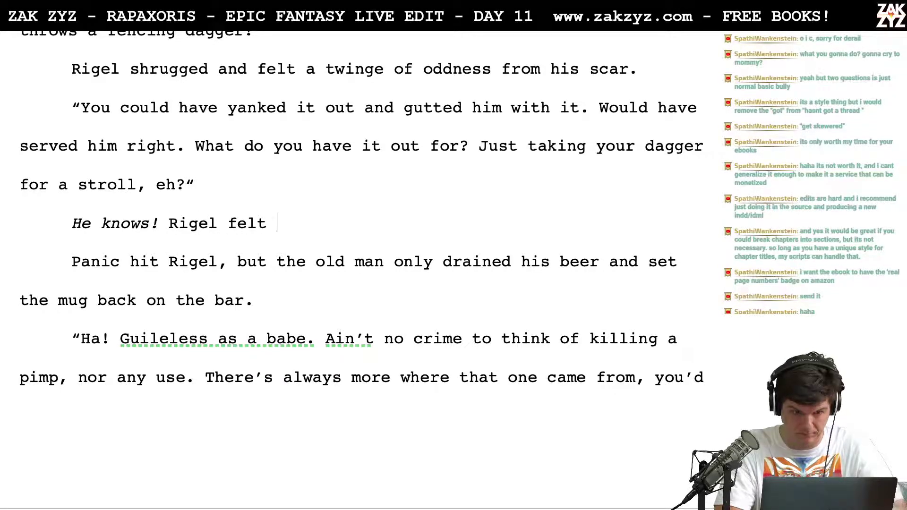
key(BackSpace)
key(BackSpace)
key(BackSpace)
text(elt a bo)
key(BackSpace)
key(BackSpace)
key(BackSpace)
key(BackSpace)
key(BackSpace)
key(BackSpace)
key(BackSpace)
key(BackSpace)
key(BackSpace)
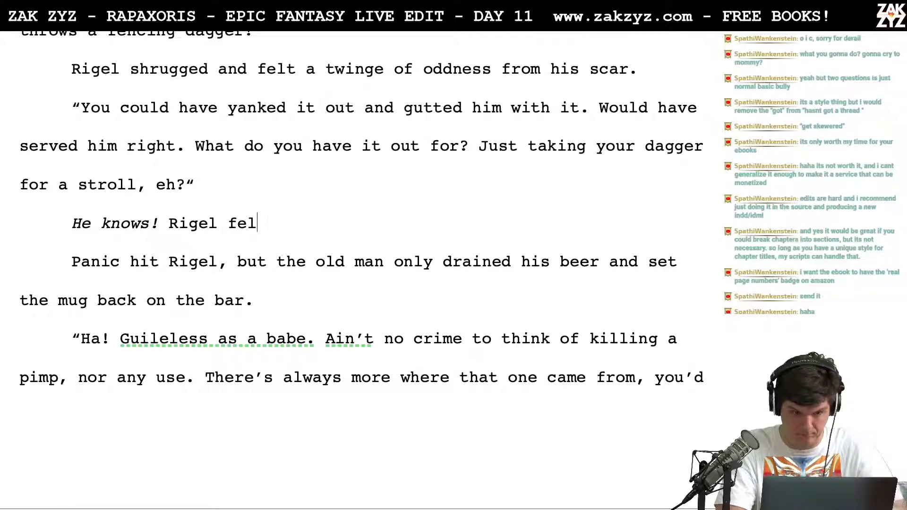
text(tensed with)
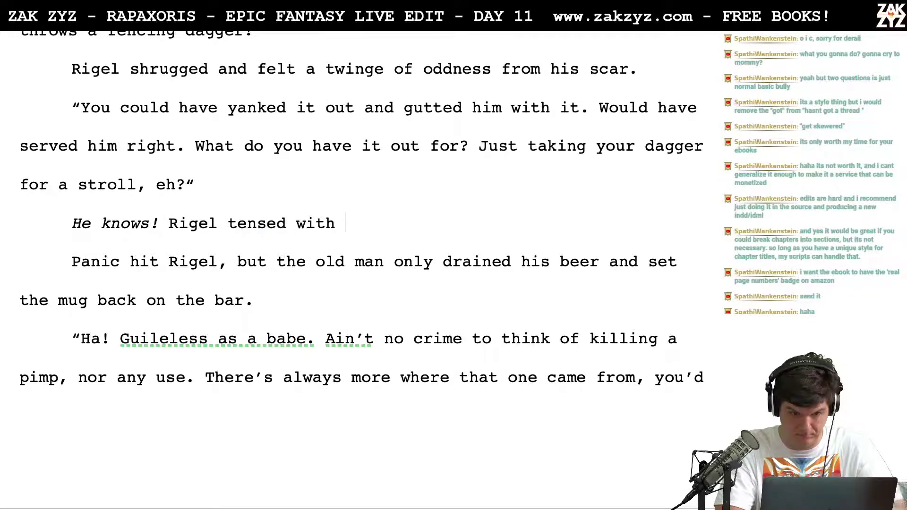
key(BackSpace)
key(BackSpace)
key(BackSpace)
key(BackSpace)
key(BackSpace)
key(BackSpace)
Complete the sentence about Rigel tensing with ", afraid he was about to get hit."
text(, about to)
key(BackSpace)
key(BackSpace)
key(BackSpace)
key(BackSpace)
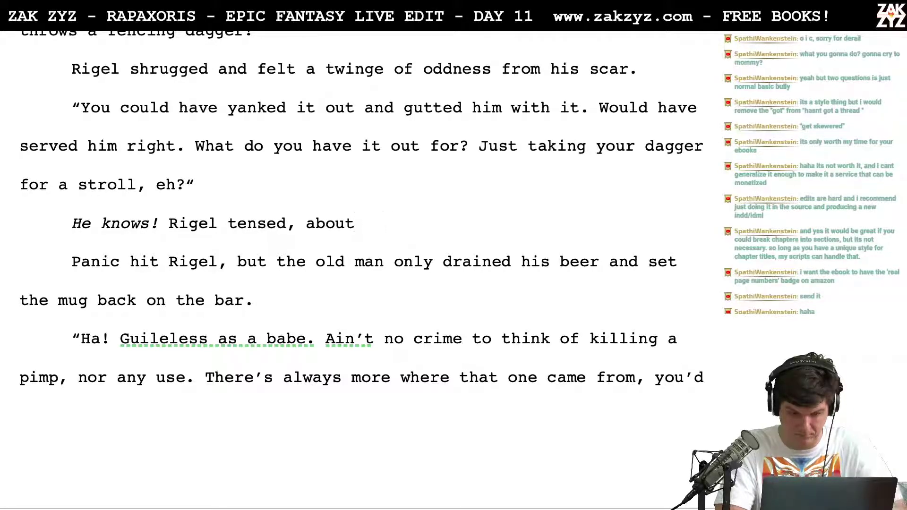
key(BackSpace)
key(BackSpace)
key(BackSpace)
key(BackSpace)
key(BackSpace)
text(afraid he was about to )
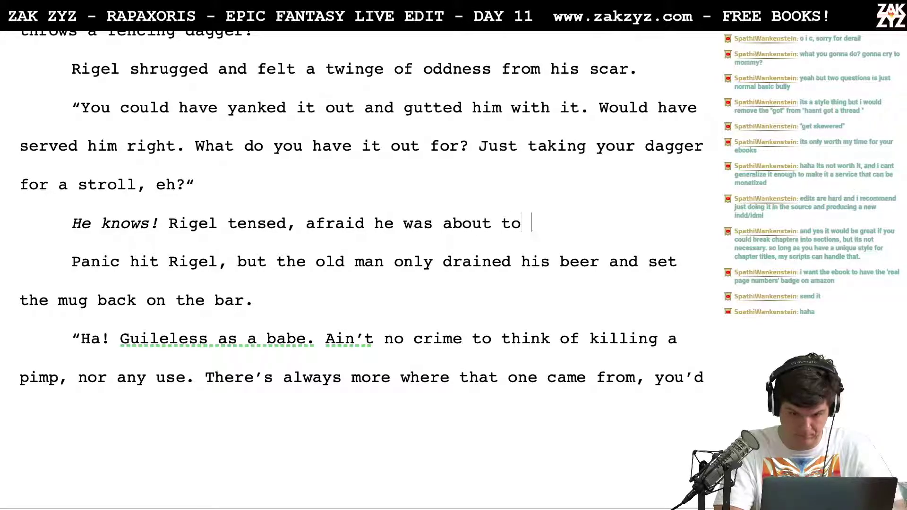
text(get hit.)
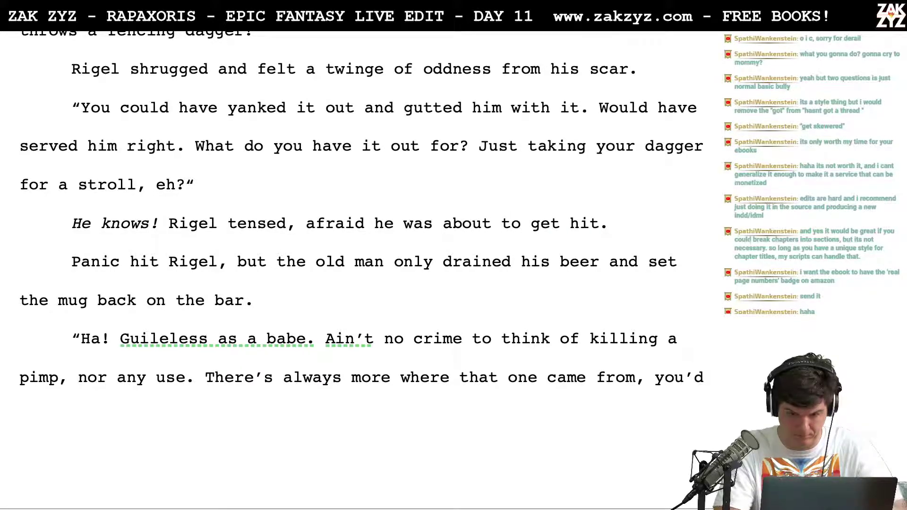
Add the sentence "The old man drained his beer and set the mug on the bar beside the dagger." after "get hit."
text( The )
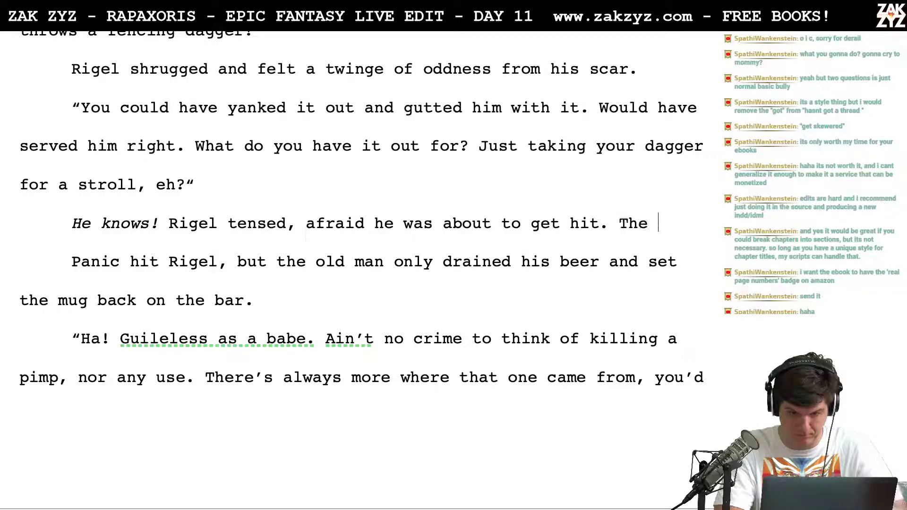
text(old man drained his be)
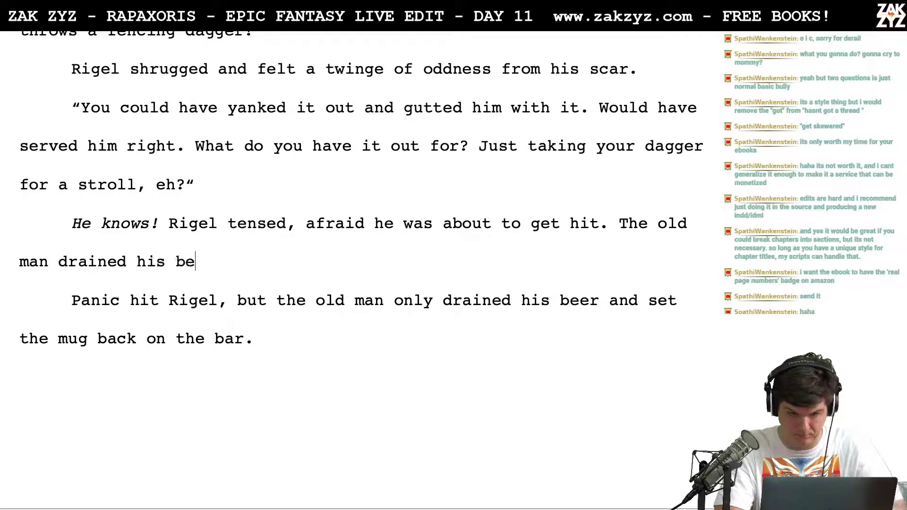
text(er and set the mug b)
key(BackSpace)
text(g back)
key(BackSpace)
key(BackSpace)
key(BackSpace)
key(BackSpace)
key(BackSpace)
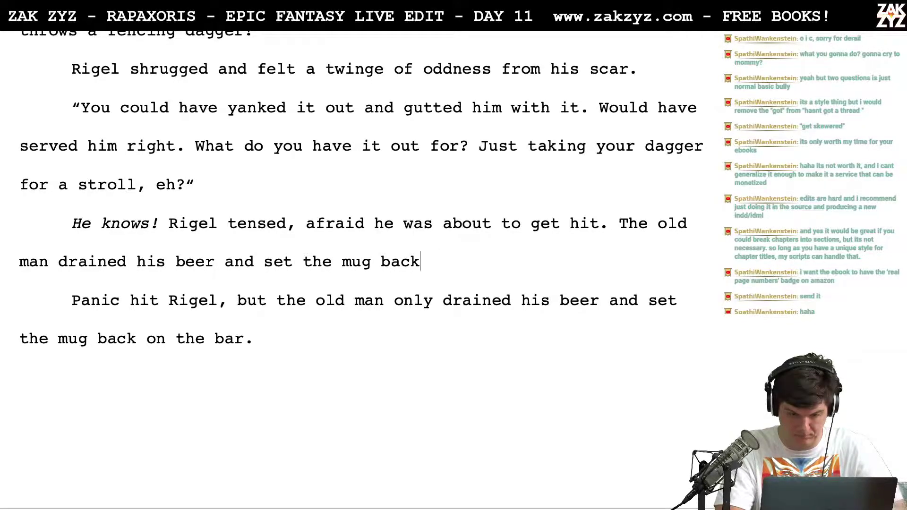
text(bac)
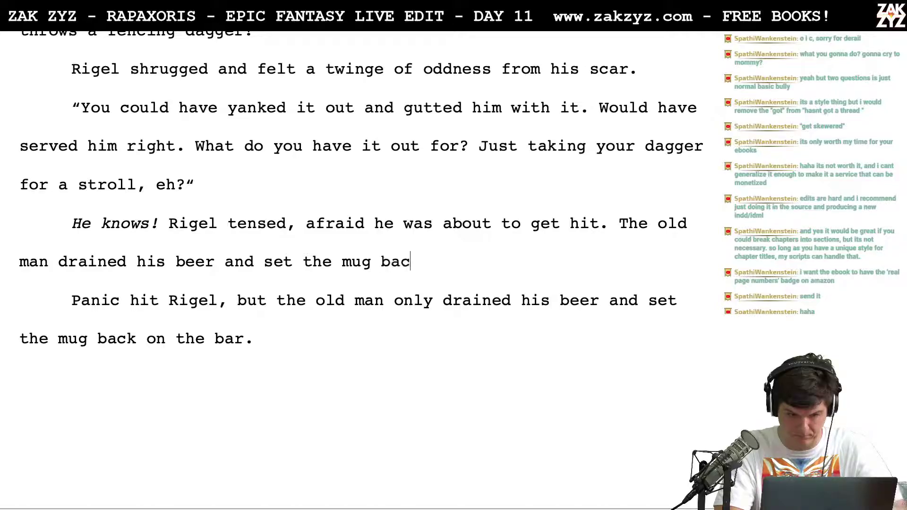
text(k on)
key(BackSpace)
key(BackSpace)
key(BackSpace)
key(BackSpace)
key(BackSpace)
key(BackSpace)
key(BackSpace)
key(BackSpace)
key(BackSpace)
key(BackSpace)
key(BackSpace)
key(BackSpace)
key(BackSpace)
key(BackSpace)
key(BackSpace)
key(BackSpace)
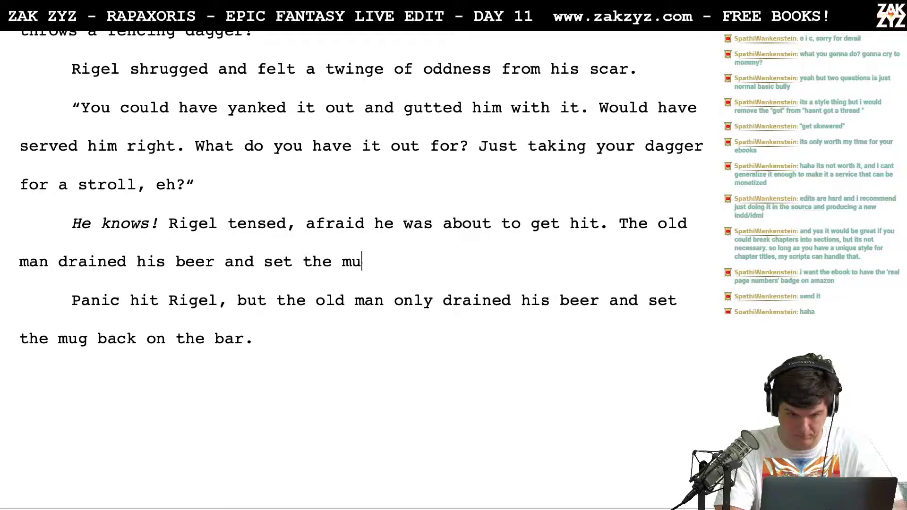
text(the mug on the bar be)
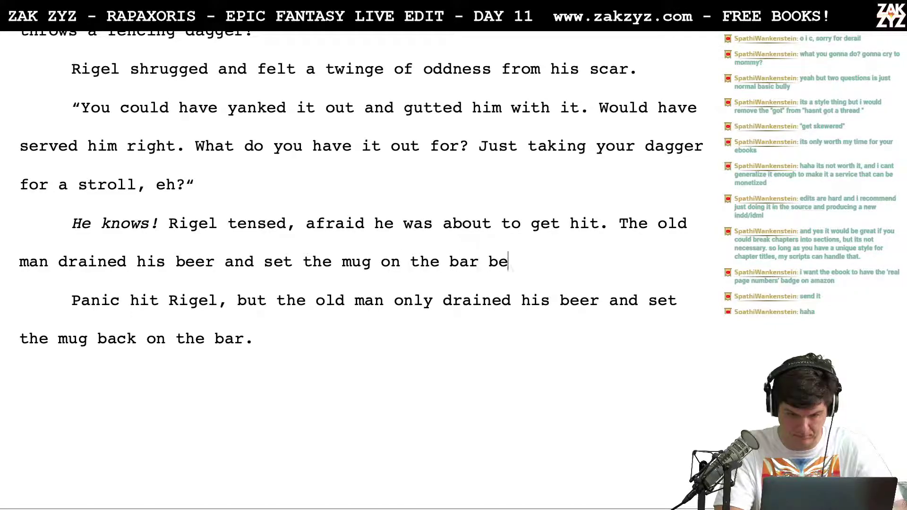
text(side the dagger.)
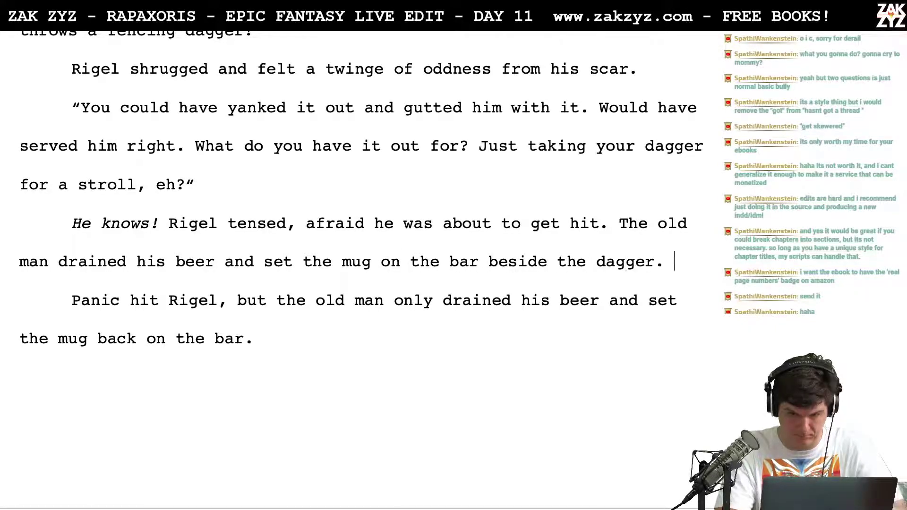
Delete the old paragraph beginning "Panic hit Rigel, but the old man only drained his beer."
key(shift+Down)
key(shift+Down)
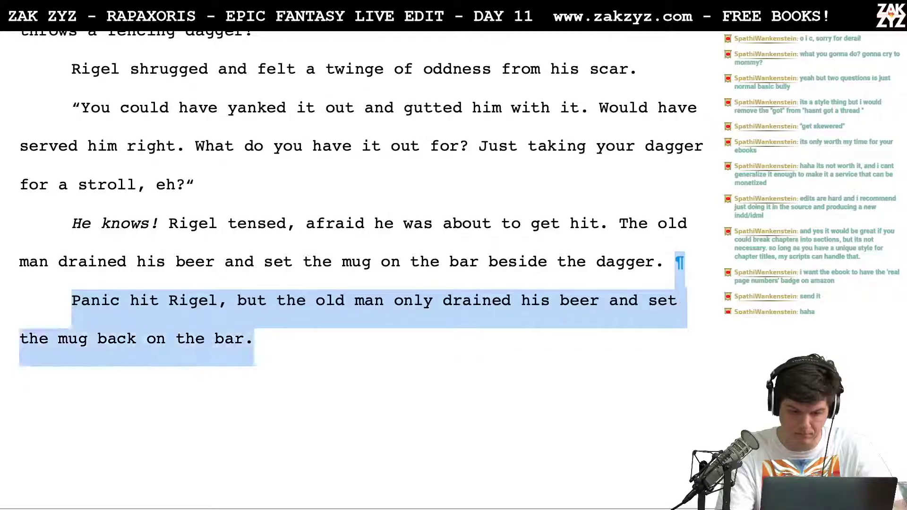
key(BackSpace)
click(72, 301)
click(160, 301)
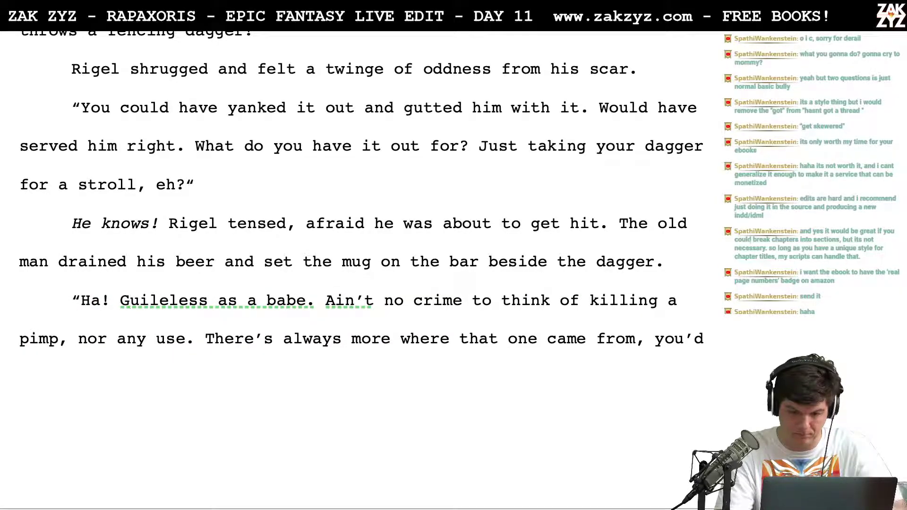
Split the old man's reply into a new paragraph after "Ha!", just before "Guileless as a babe."
key(Right)
key(Right)
key(Right)
key(Right)
key(Right)
key(Right)
key(Right)
key(Right)
key(Right)
key(Right)
key(Right)
key(Right)
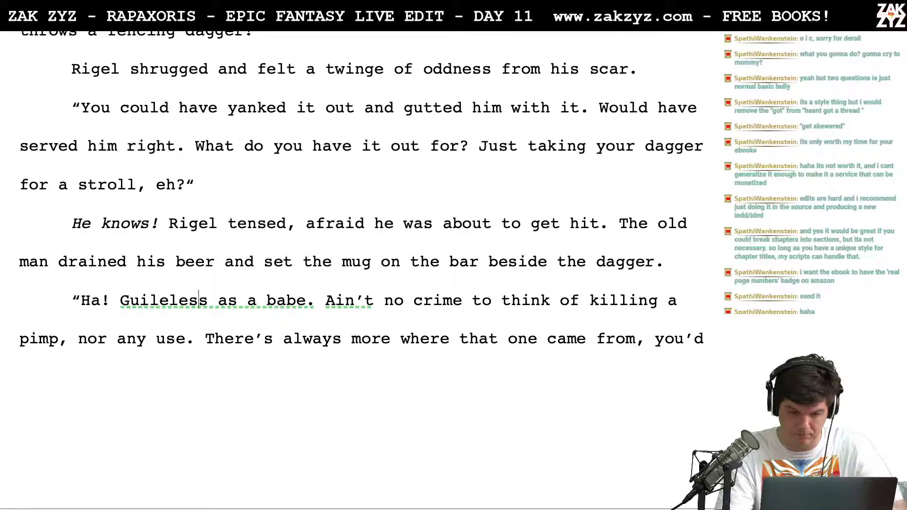
key(Left)
key(Left)
key(Left)
key(Left)
key(Left)
key(Left)
key(Right)
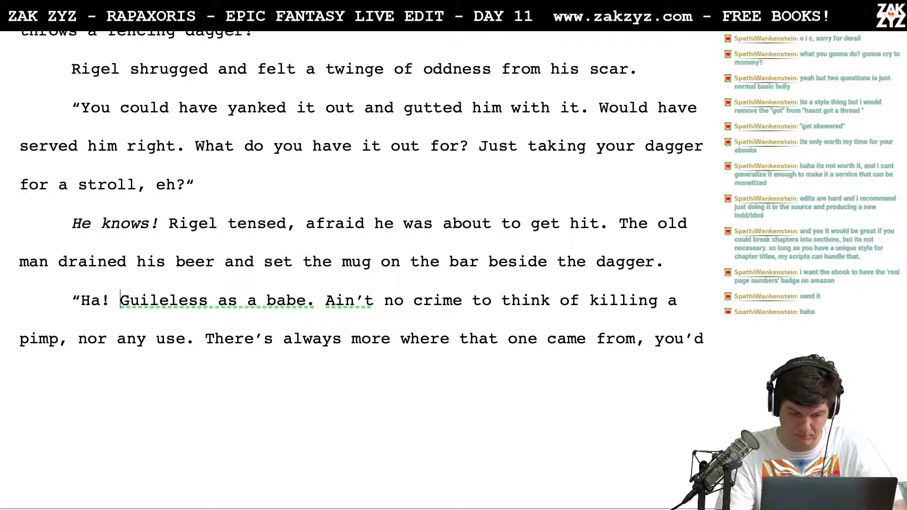
key(Return)
key(Left)
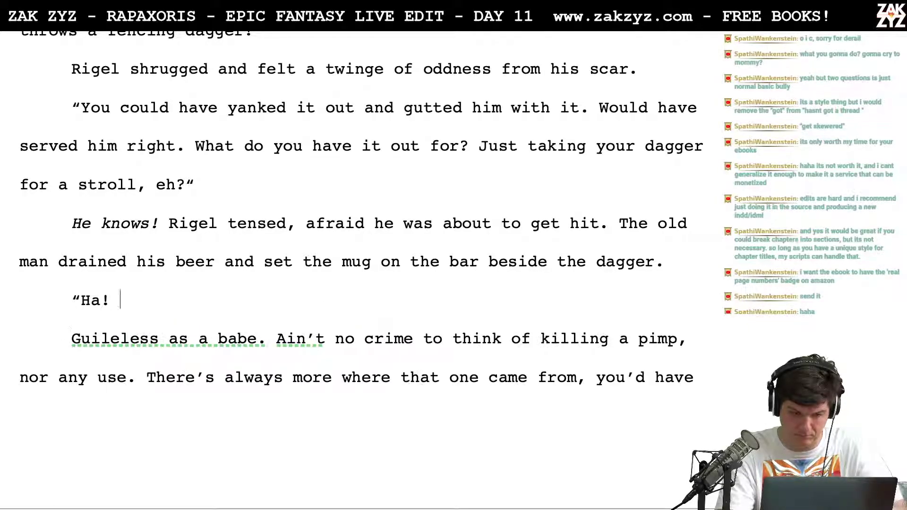
After "Ha!", write "You're so easy. It's no crime to think of killing a pimp, and it's no use."
text(Yo)
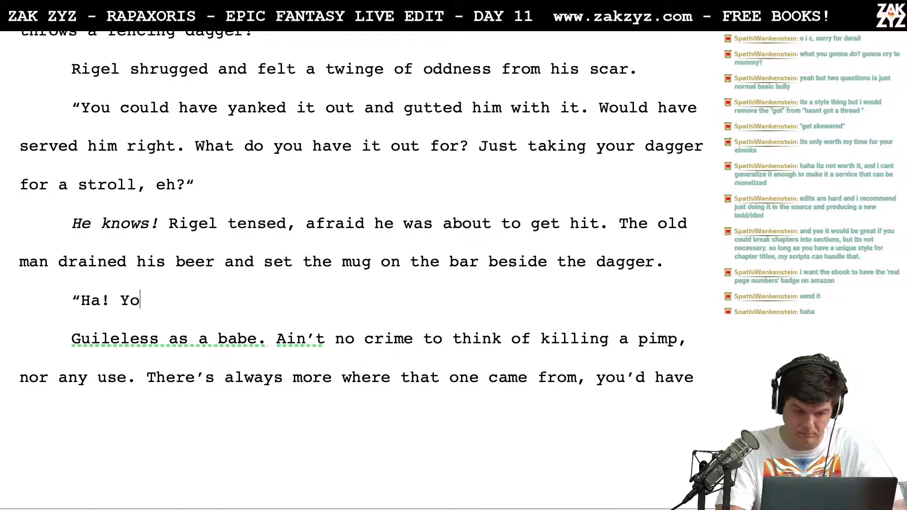
text(u're so easy. )
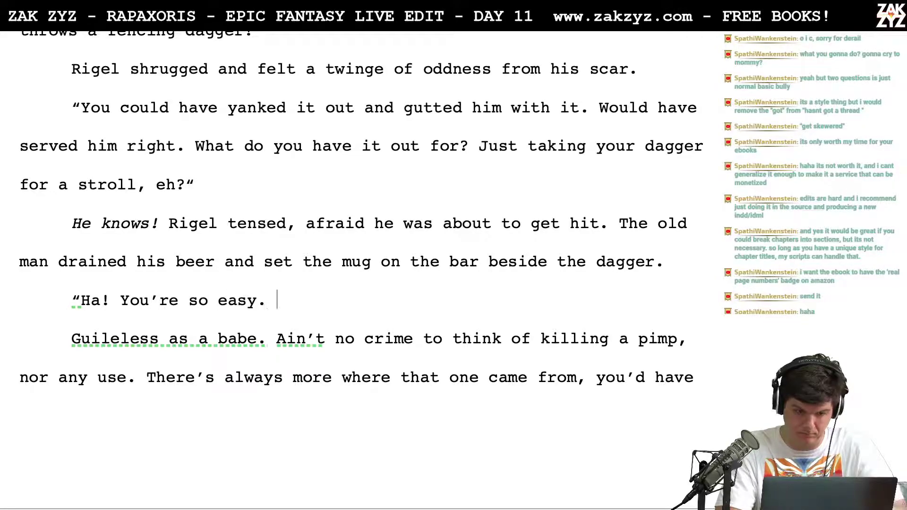
text(It's no c)
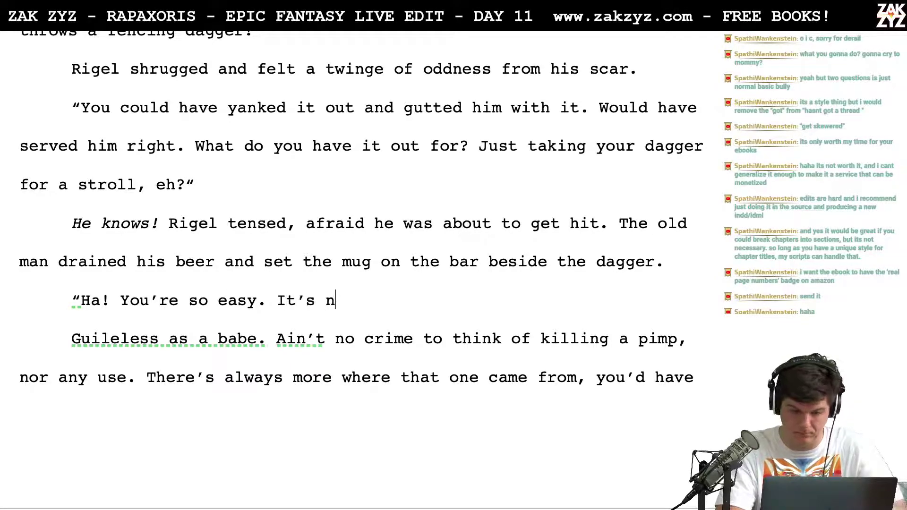
text(rime to )
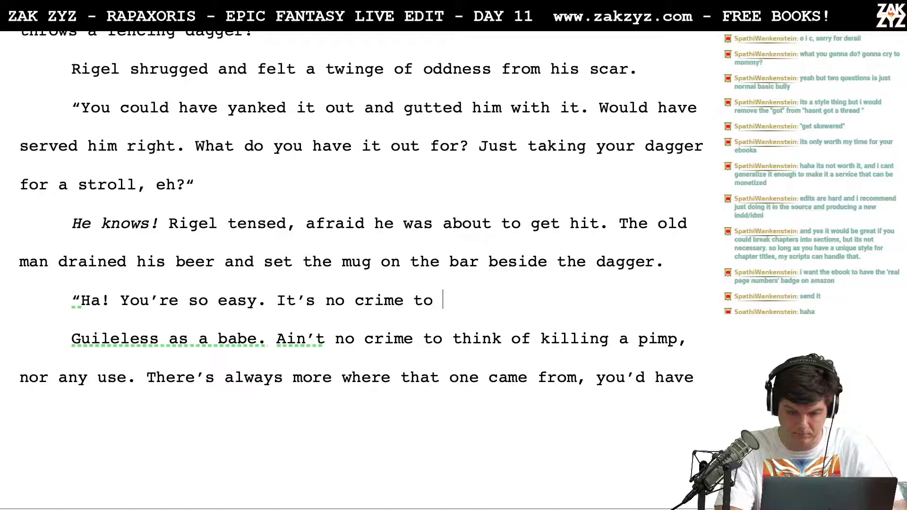
text(think of killing a pimp)
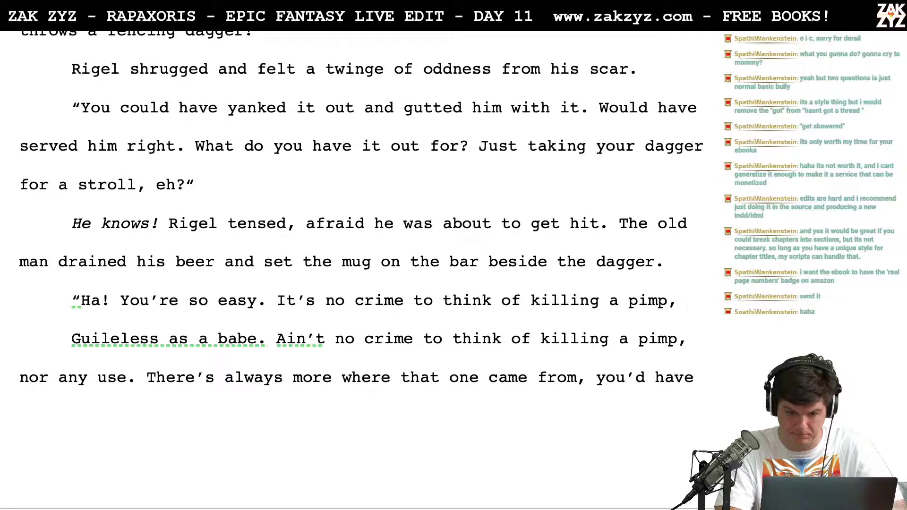
text(,)
key(ctrl+shift+End)
key(Delete)
text(and it's no use.)
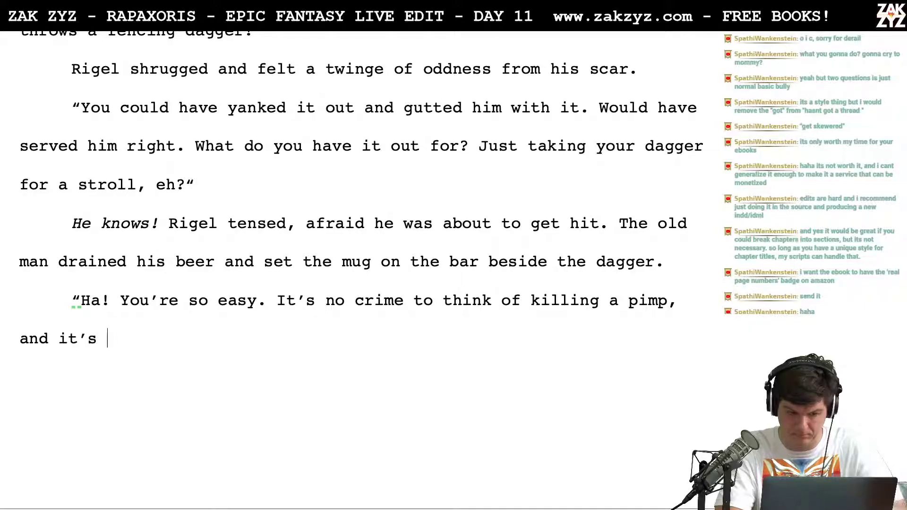
Delete the paragraph break and the old text from "Guileless as a babe." through "nor any use." so the reply runs on to "There's always more"
key(shift+Up)
key(shift+Down)
key(shift+Down)
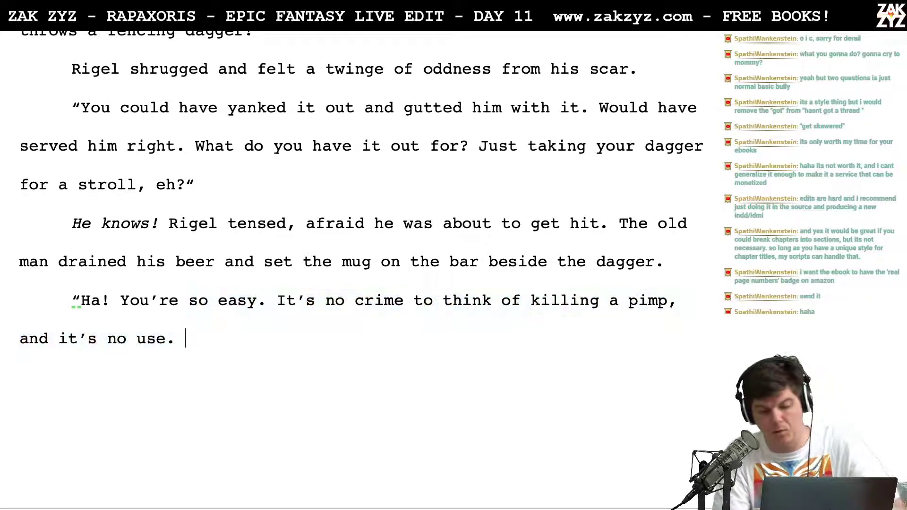
key(shift+Down)
key(shift+Left)
key(shift+Left)
key(shift+Left)
key(shift+Left)
key(shift+Left)
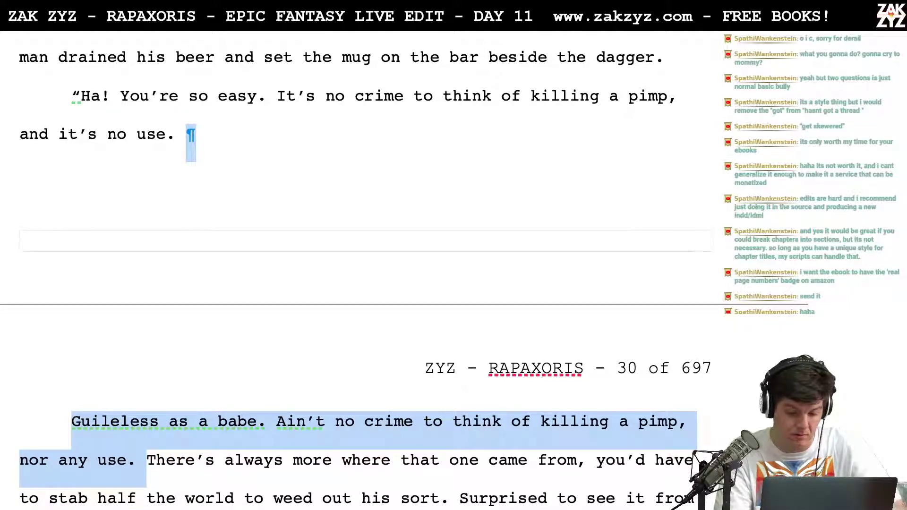
key(Delete)
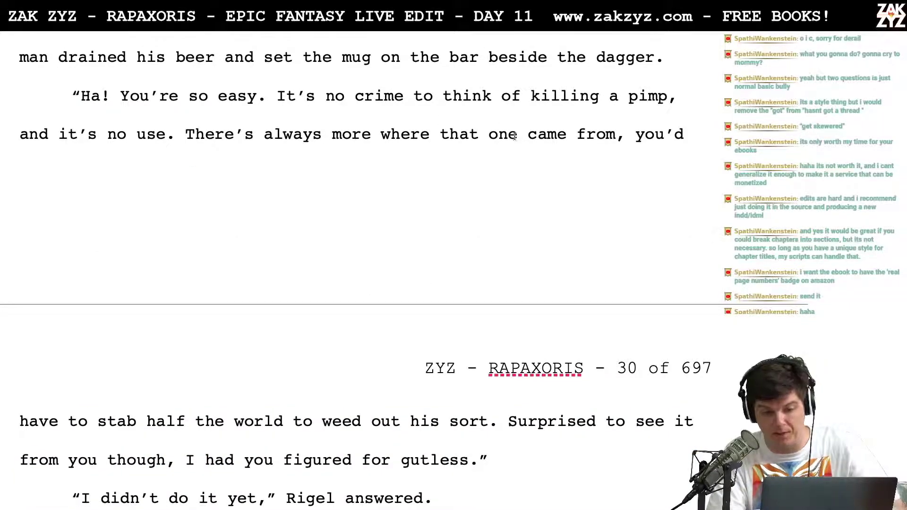
End the sentence at "came from" with a period and add "You'd have to stab half the world to weed out his ilk."
click(634, 146)
key(Left)
key(BackSpace)
text(. Youcou)
key(BackSpace)
key(BackSpace)
key(BackSpace)
key(BackSpace)
text('d have to stab half)
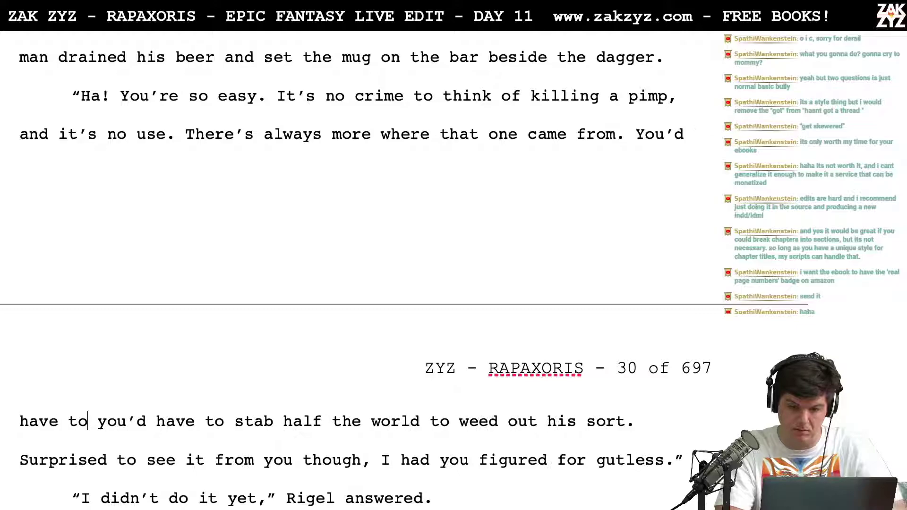
text( the world to weed out)
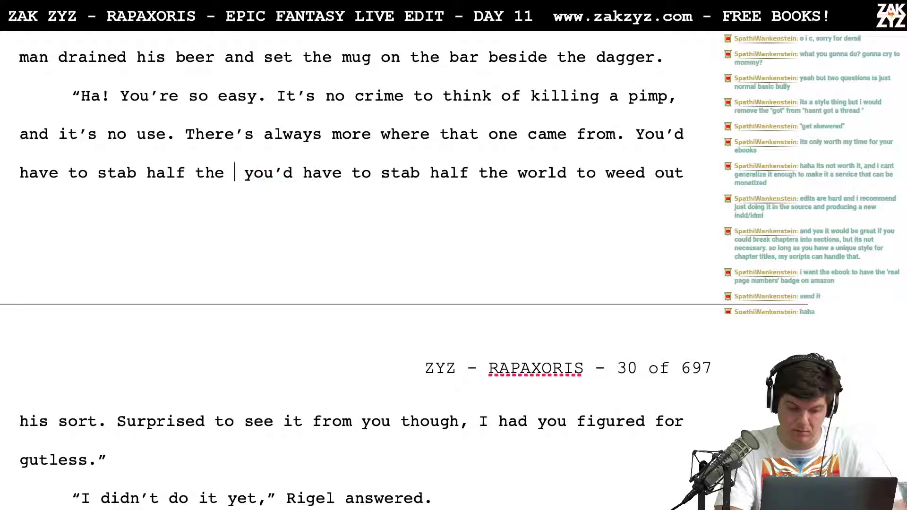
text( h)
text(is ilk.)
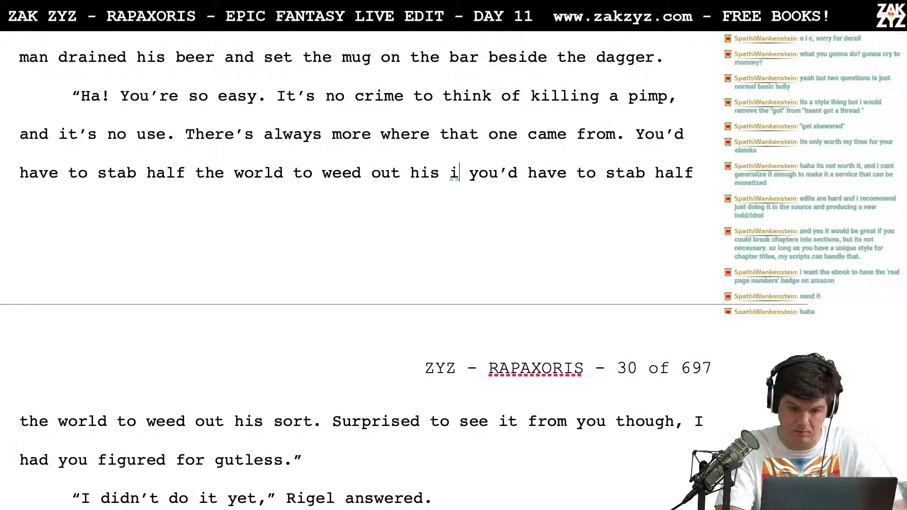
Delete the old clause "you'd have to stab half the world to weed out his sort." before "Surprised"
shift+click(498, 421)
key(shift+Left)
key(shift+Left)
key(shift+Left)
key(shift+Left)
key(shift+Left)
key(shift+Left)
key(shift+Left)
key(shift+Left)
key(shift+Left)
key(shift+Left)
key(shift+Left)
key(shift+Left)
key(shift+Left)
key(shift+Left)
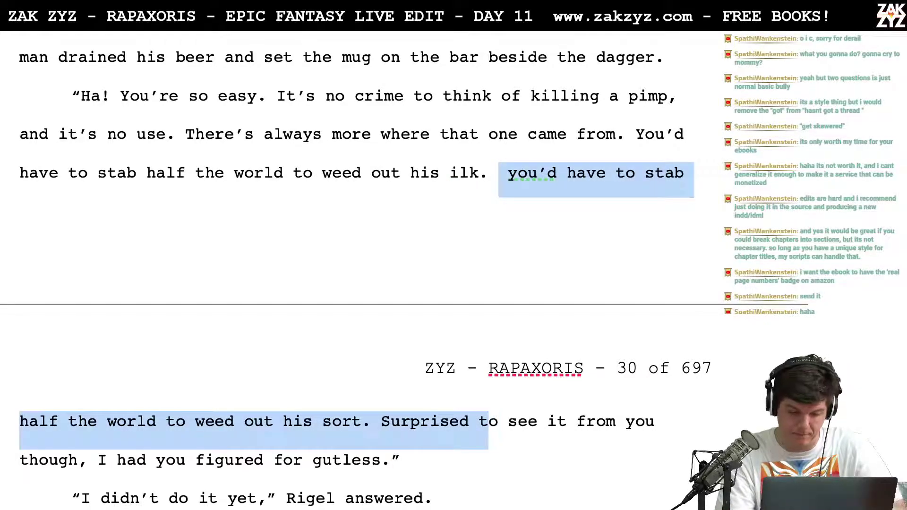
key(shift+Right)
key(shift+Right)
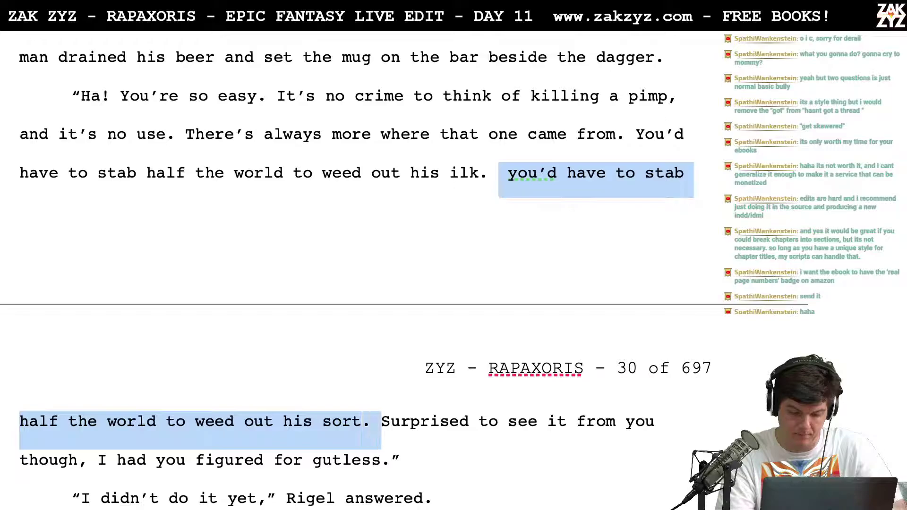
key(BackSpace)
Replace "so easy." in the old man's reply with "too easy to read, boy."
scroll(359, 264, up, 3)
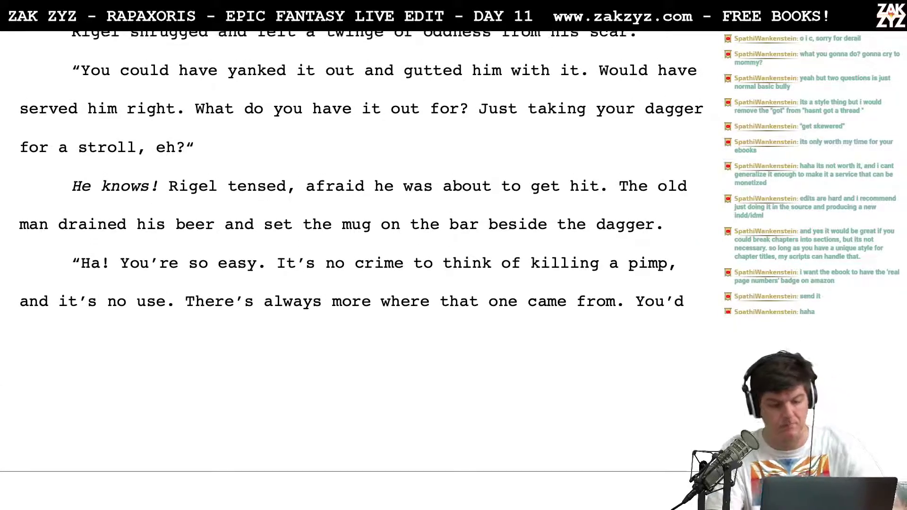
click(205, 274)
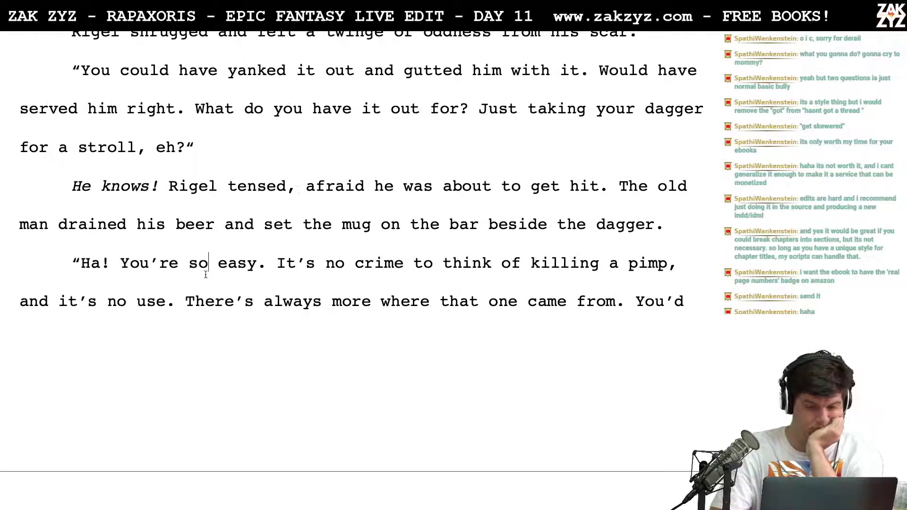
key(Left)
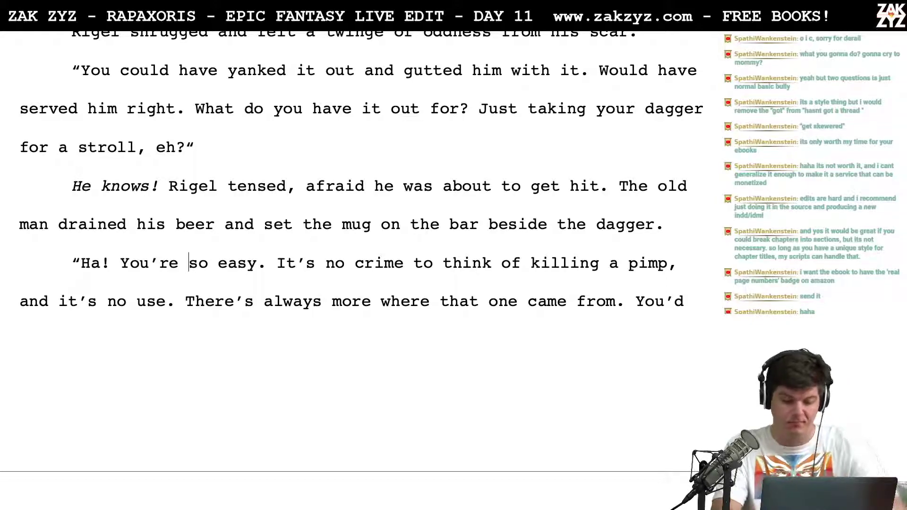
text(too easy to read, boy.)
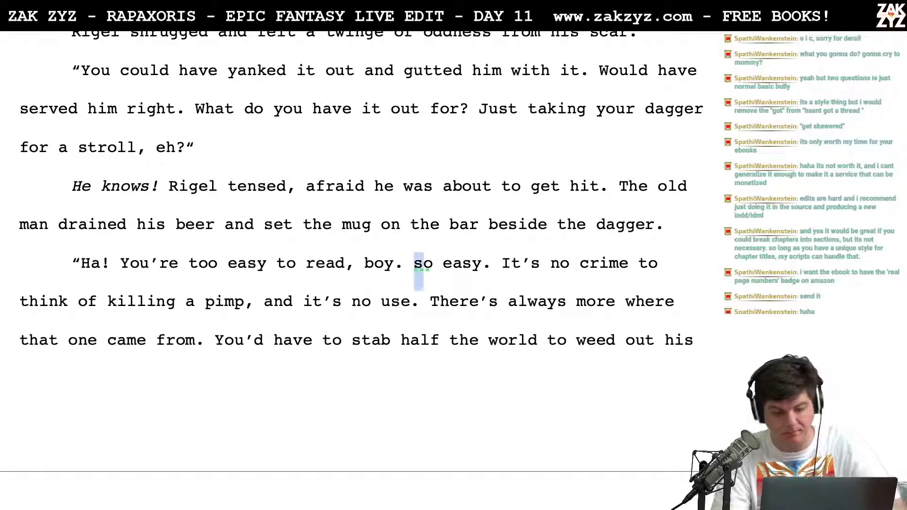
key(shift+Right)
key(shift+Right)
key(shift+Right)
key(shift+Right)
key(shift+Right)
key(shift+Right)
key(shift+Right)
key(shift+Right)
key(BackSpace)
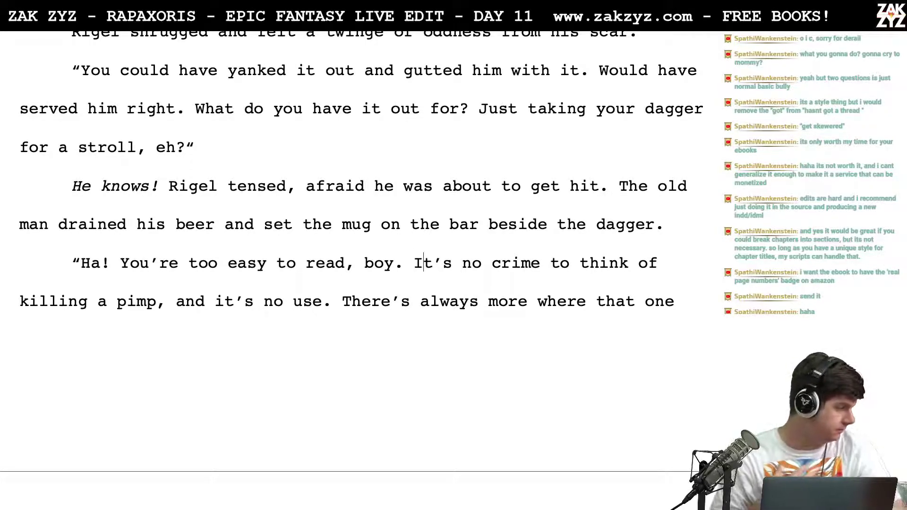
key(Left)
key(Left)
key(Left)
key(Left)
key(Left)
key(Left)
key(Left)
key(Left)
key(Left)
key(Left)
key(Left)
key(Left)
key(Left)
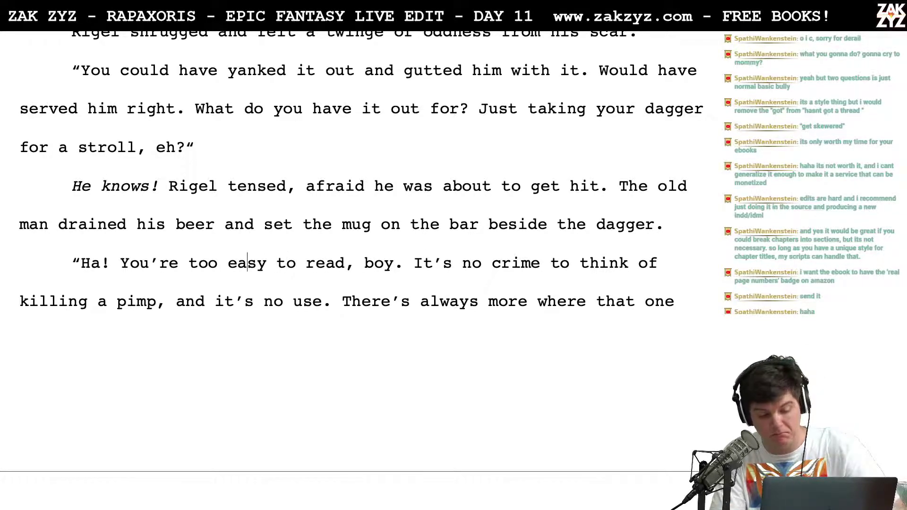
key(Left)
key(Left)
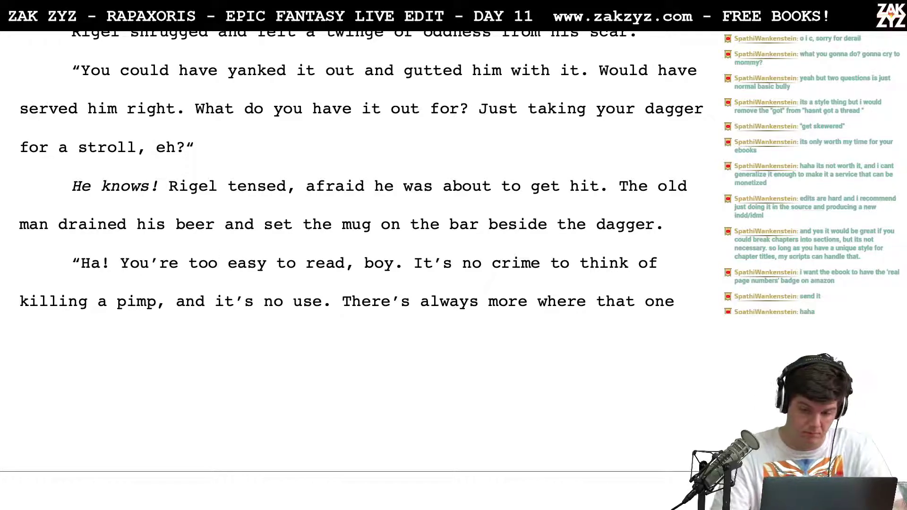
click(412, 275)
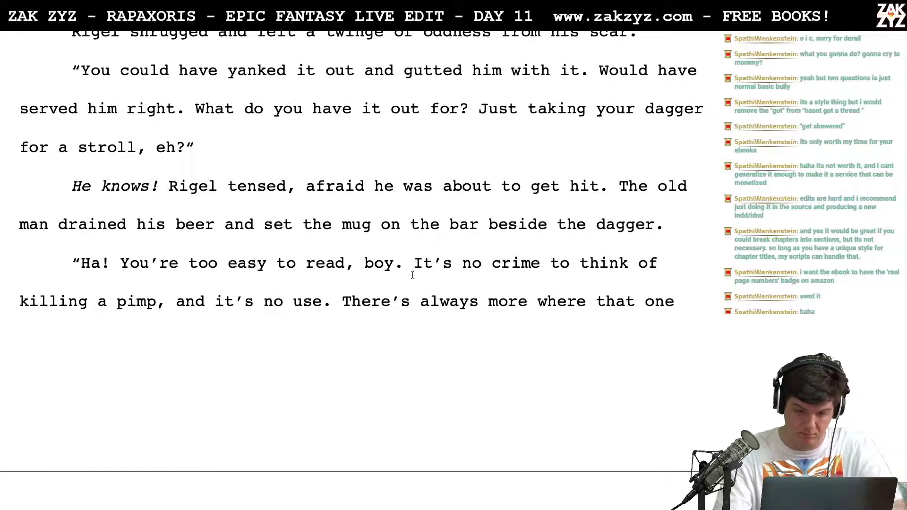
Split the old man's speech after "You're too easy to read, boy." so the old wording starts its own paragraph
key(Return)
text(K)
key(BackSpace)
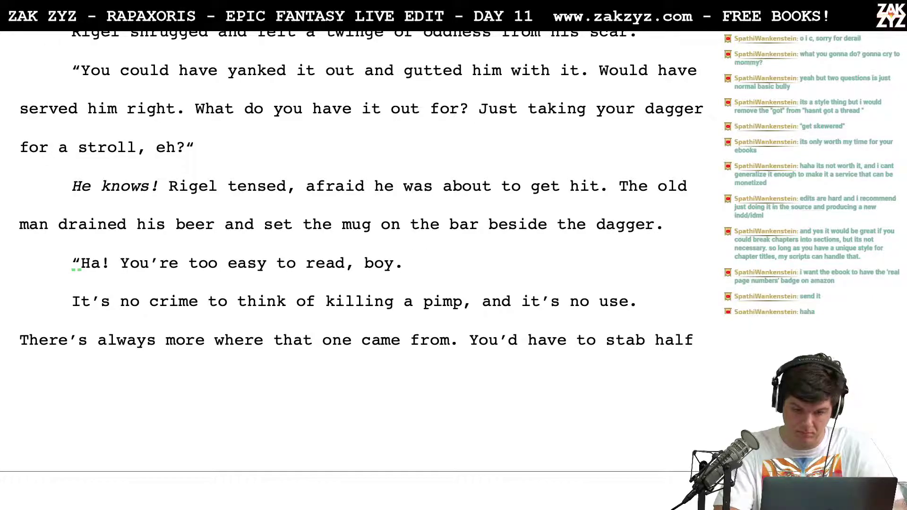
text(Thinking of)
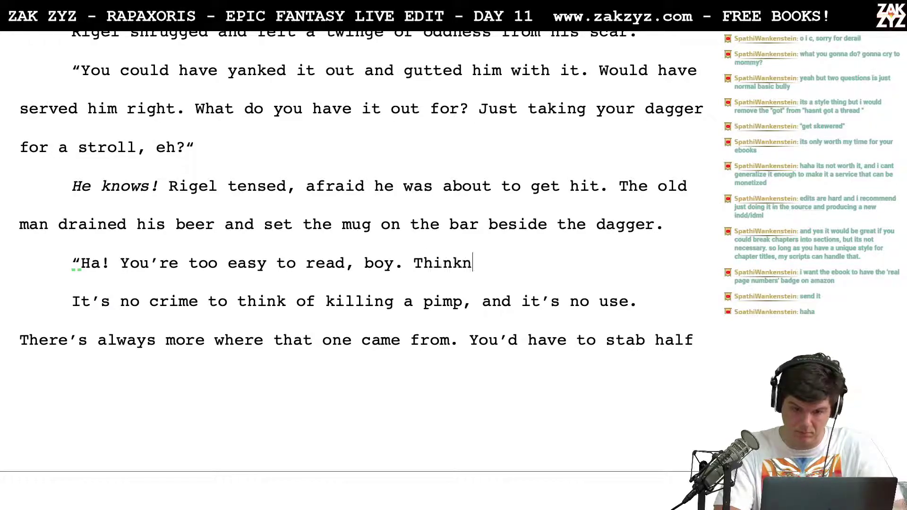
text( killing )
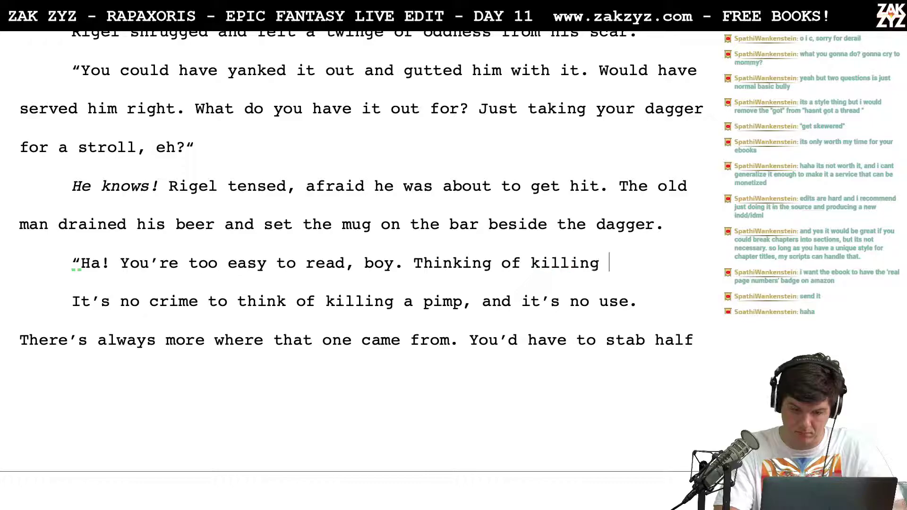
text(a pimp?)
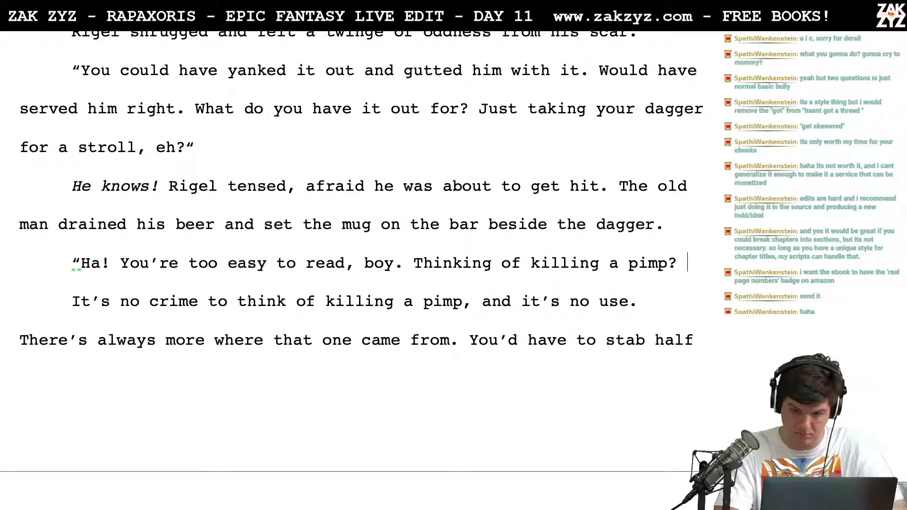
text(It's n)
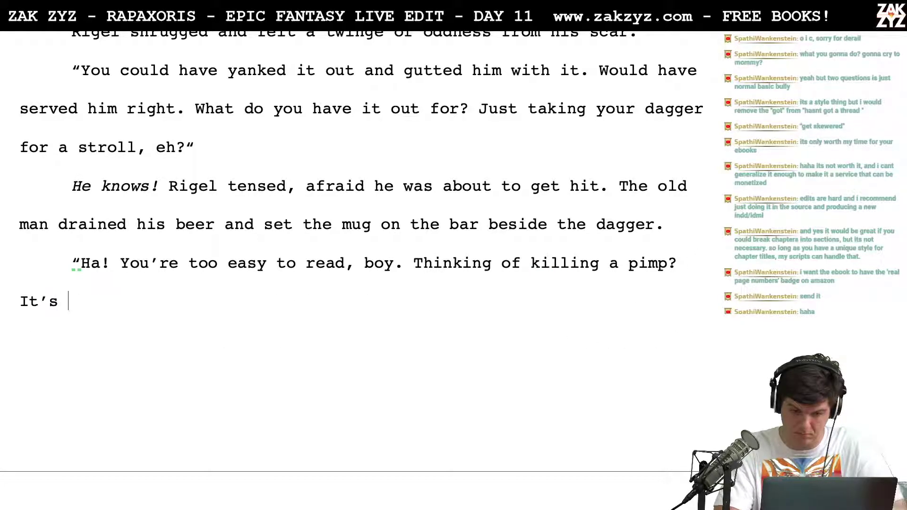
key(ctrl+z)
key(ctrl+z)
key(ctrl+z)
key(ctrl+z)
key(ctrl+z)
key(ctrl+z)
key(ctrl+z)
key(ctrl+z)
key(ctrl+z)
key(ctrl+z)
key(ctrl+z)
key(ctrl+z)
key(ctrl+z)
key(ctrl+z)
key(ctrl+z)
key(ctrl+z)
key(ctrl+z)
key(ctrl+z)
key(ctrl+z)
key(ctrl+z)
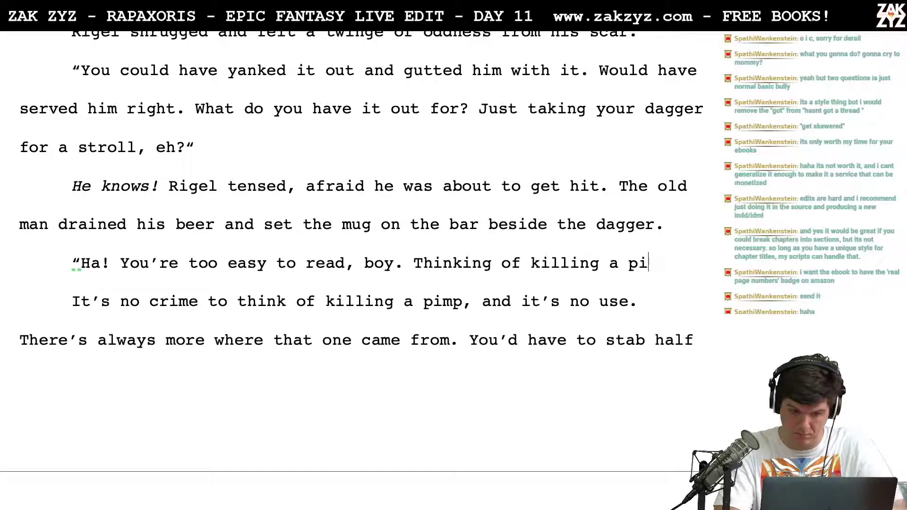
key(BackSpace)
key(BackSpace)
key(BackSpace)
key(BackSpace)
key(BackSpace)
key(BackSpace)
key(BackSpace)
key(BackSpace)
key(BackSpace)
key(BackSpace)
key(BackSpace)
key(BackSpace)
Continue the speech after "boy." with "It's no crime to want to kill a pimp."
text(It's )
text(no crie)
key(BackSpace)
text(me to want to )
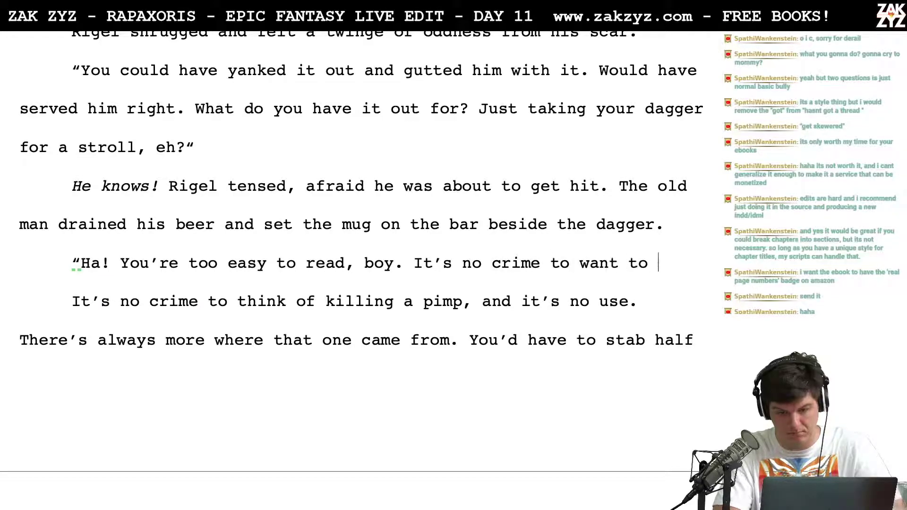
text(kill a pimp. )
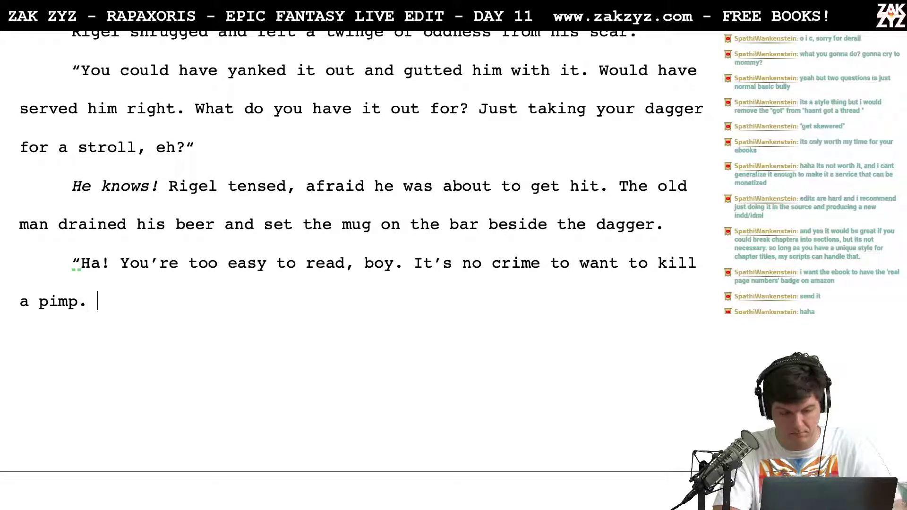
Add "It's no use either. You'd have to stab half the world to get rid of his sort." to the speech
text(It's no use eithe)
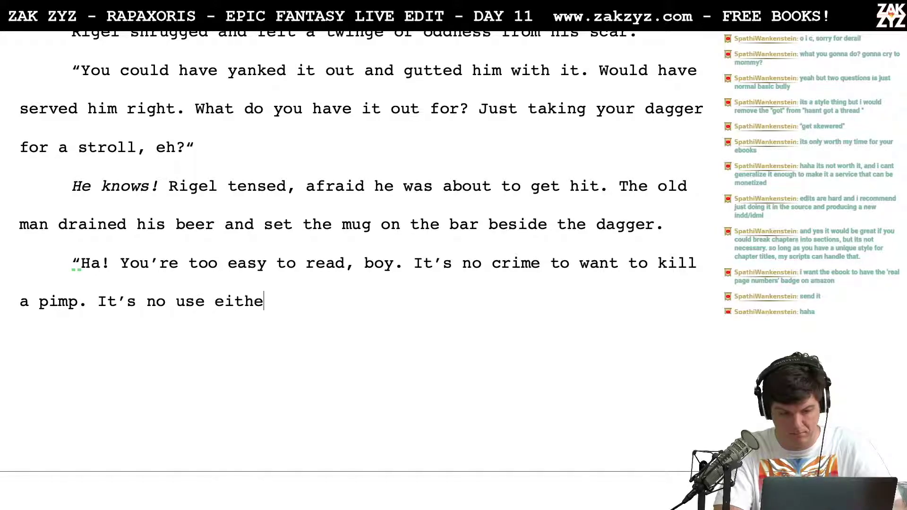
text(r. You'd have to )
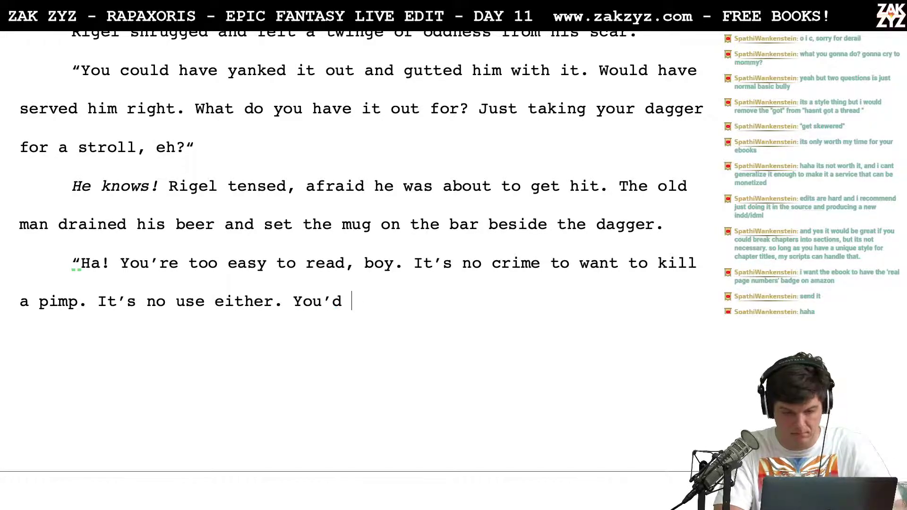
text(stab half the world)
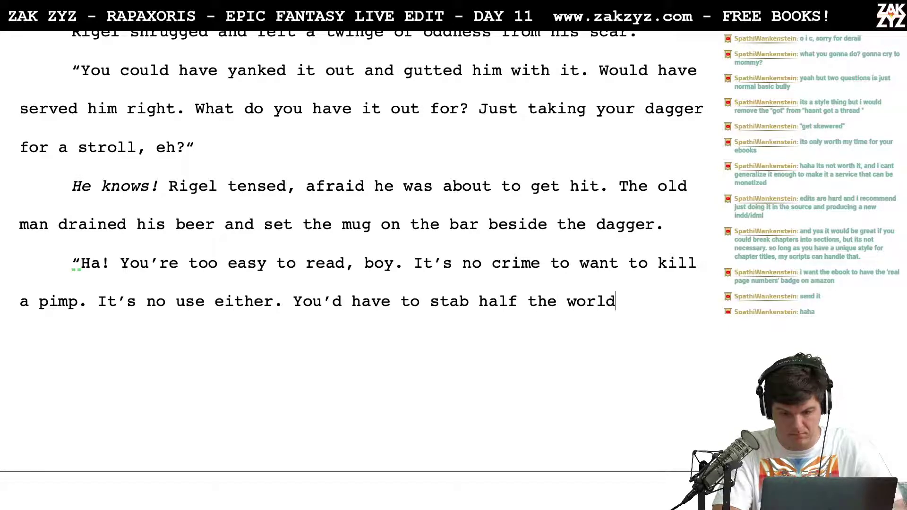
key(BackSpace)
text(d )
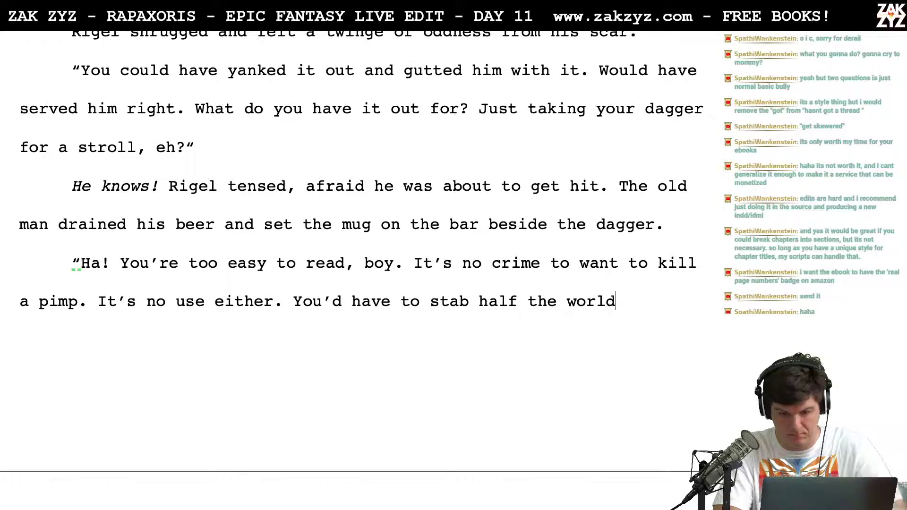
text(to get rid of h)
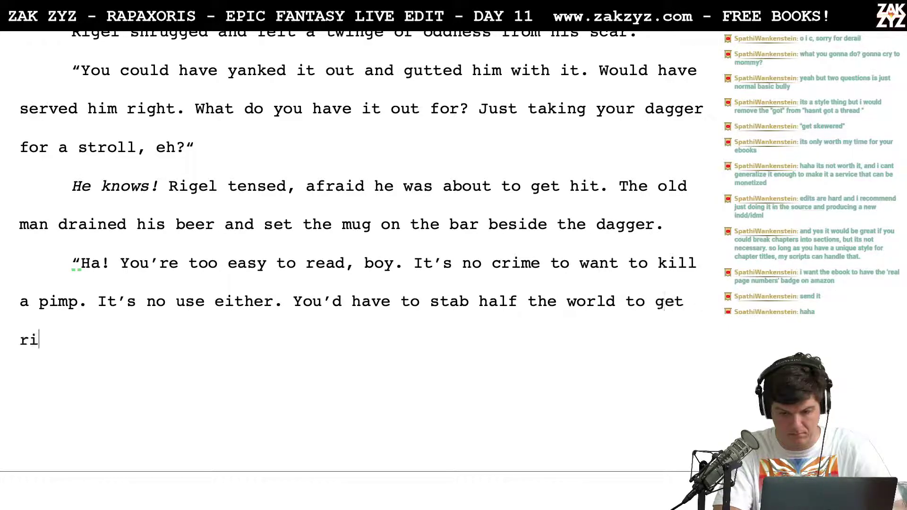
text(is sort.)
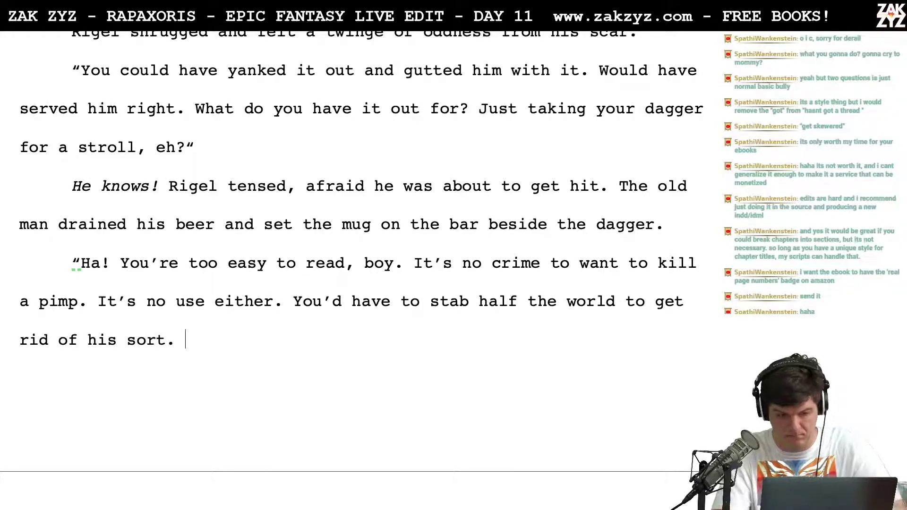
scroll(359, 256, down, 4)
click(185, 459)
click(195, 421)
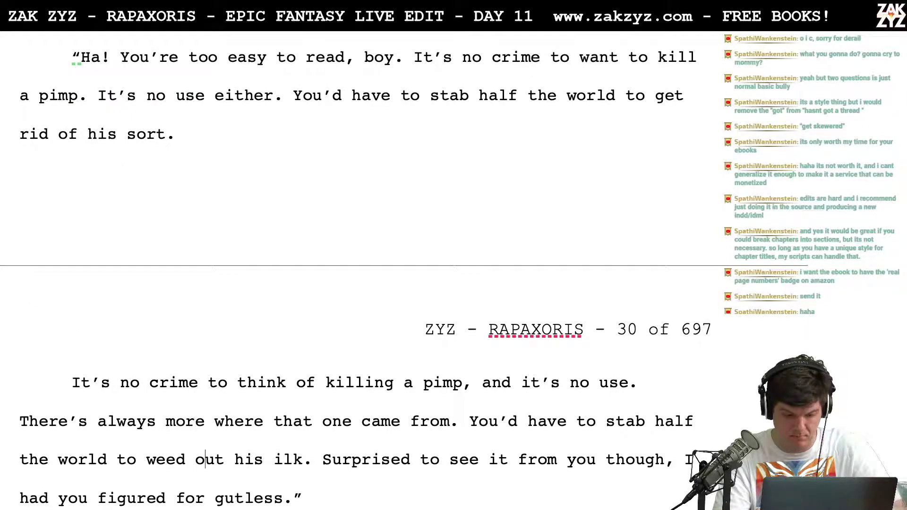
click(175, 134)
text(T)
text(alway s)
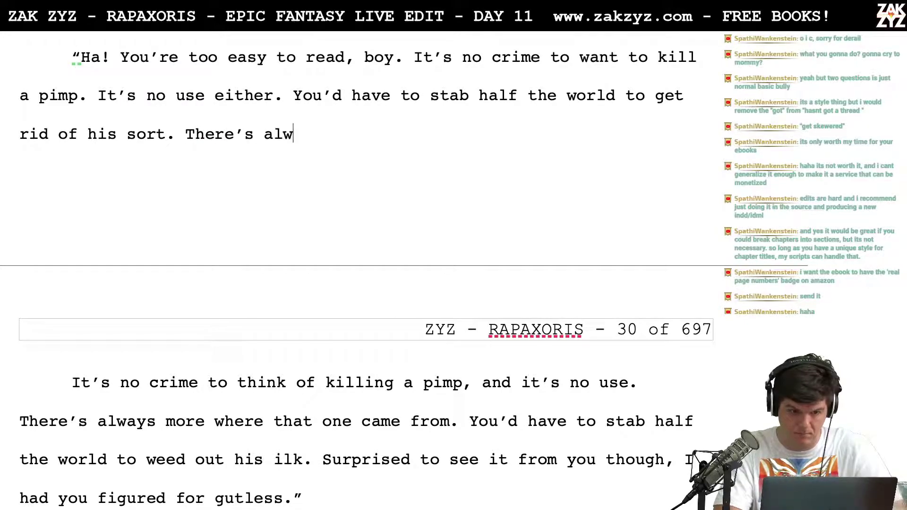
key(BackSpace)
key(BackSpace)
text(s mo)
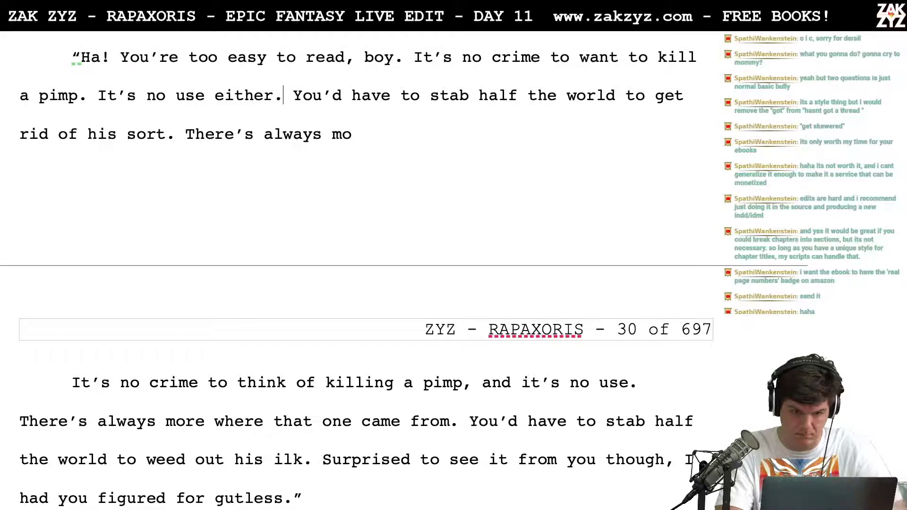
Insert the sentence "There are always more." between "It's no use either." and "You'd have to stab half the world"
text( There are a)
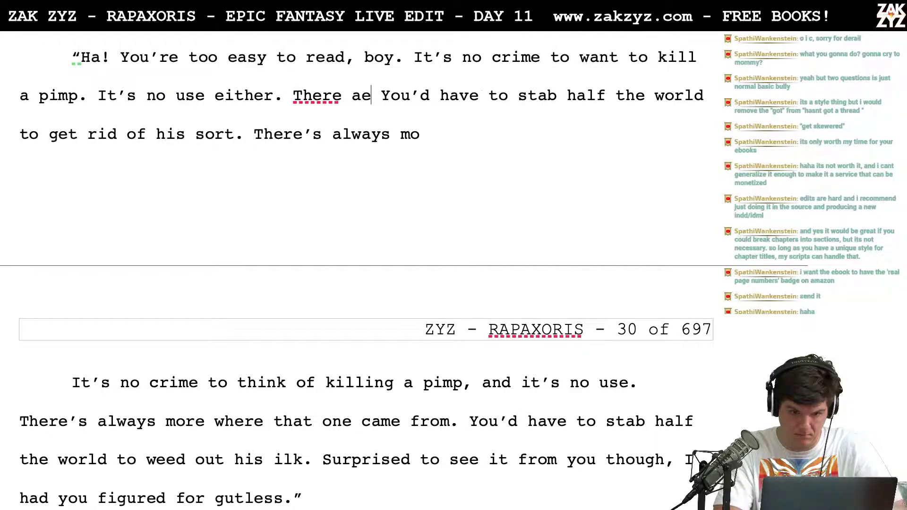
text(lways more.)
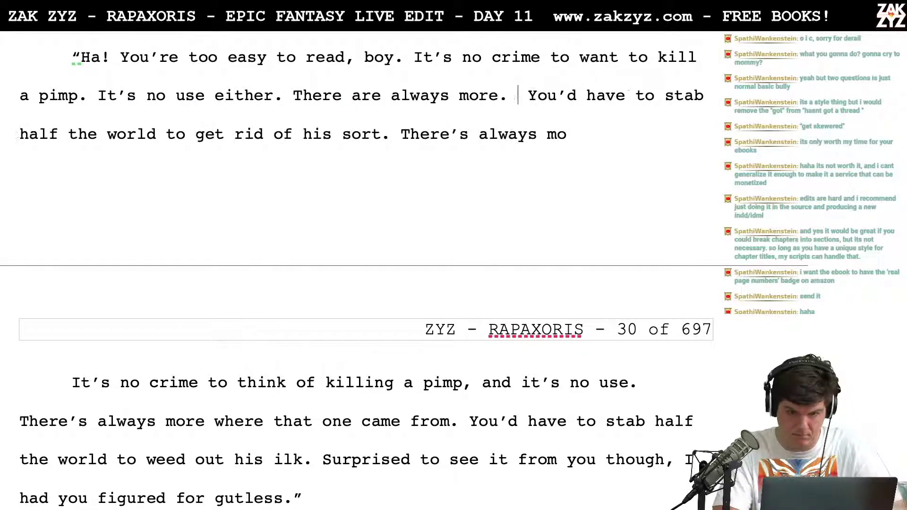
key(BackSpace)
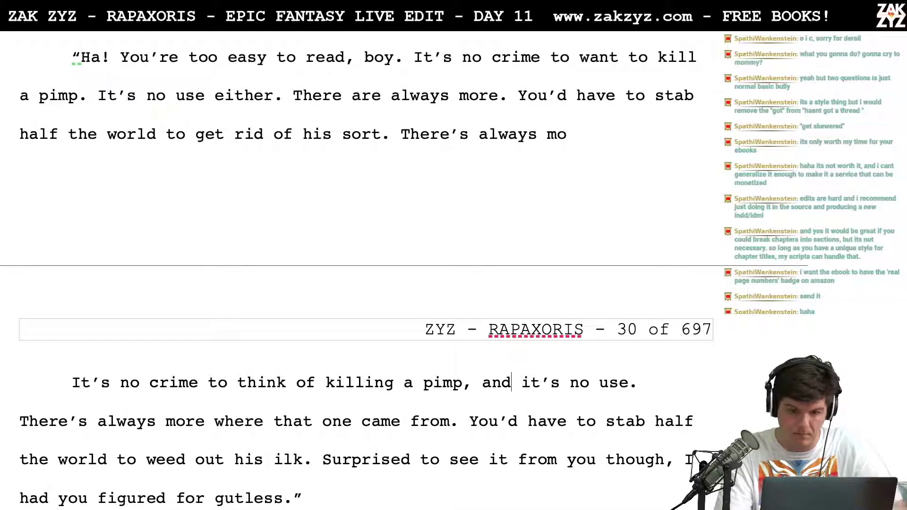
Delete everything from "There's always mo" through "his ilk." and join "Surprised to see it from you though" to the rewritten speech
key(Left)
key(Left)
key(Left)
key(Down)
key(Left)
key(Left)
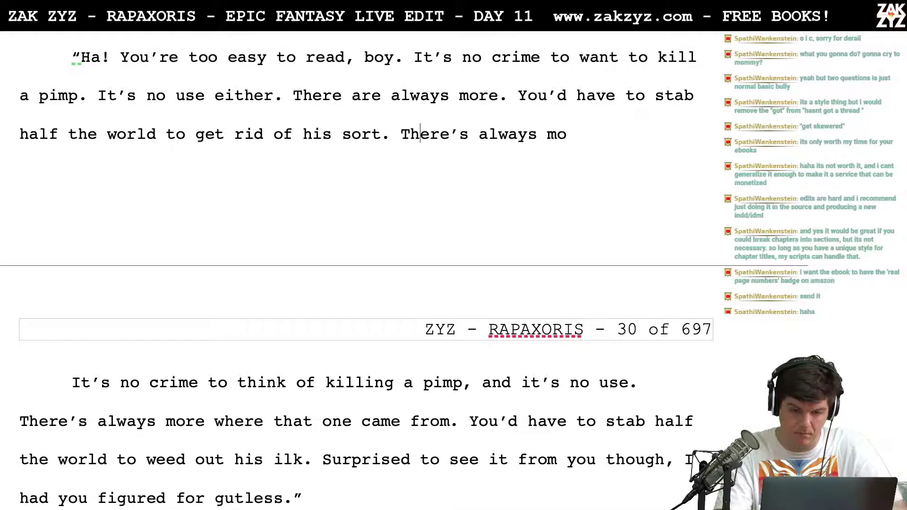
key(Return)
key(shift+Down)
key(shift+Down)
key(shift+Down)
key(shift+Down)
key(shift+Up)
key(shift+Right)
key(shift+Right)
key(shift+Right)
key(shift+Right)
key(shift+Right)
key(shift+Right)
key(shift+Right)
key(shift+Right)
key(shift+Right)
key(shift+Right)
key(shift+Right)
key(shift+Right)
key(shift+Right)
key(shift+Right)
key(shift+Right)
key(shift+Right)
key(shift+Right)
key(shift+Right)
key(shift+Right)
key(shift+Right)
key(shift+Right)
key(shift+Right)
key(shift+Right)
key(shift+Right)
key(shift+Right)
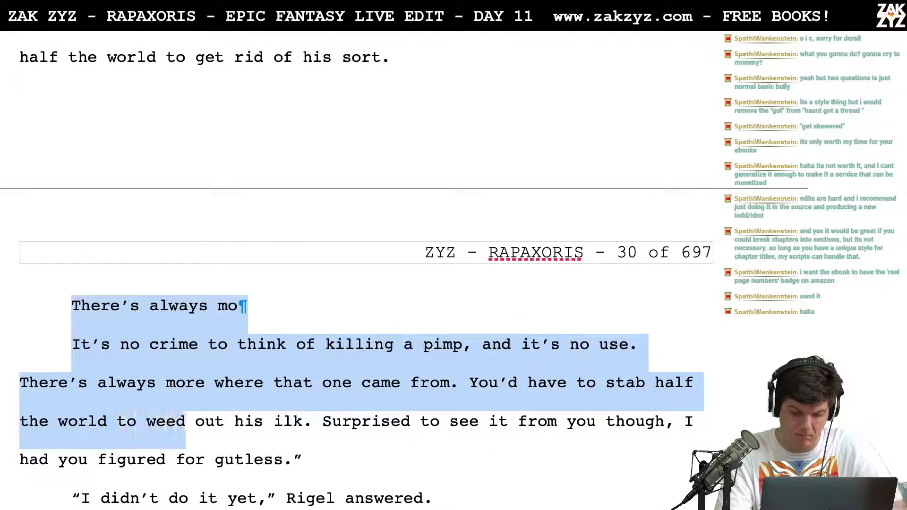
key(BackSpace)
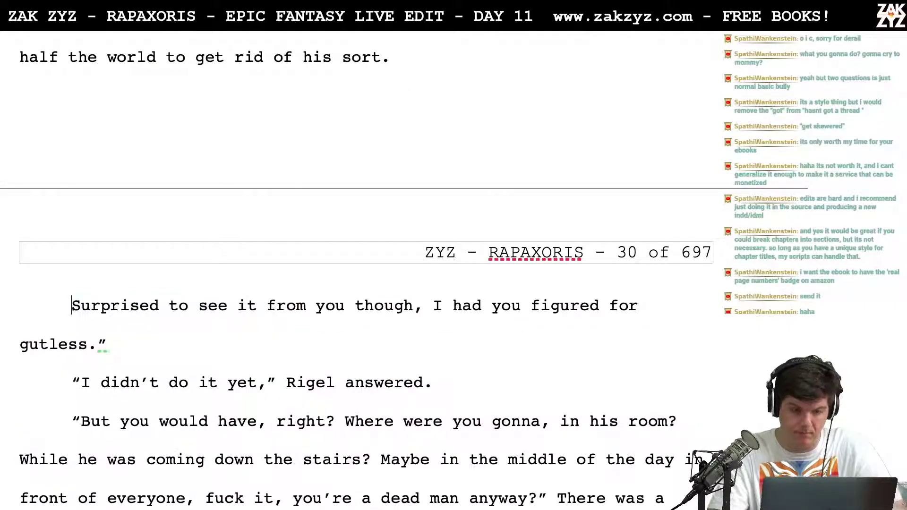
text(half the world to get rid of his sort.)
Change "Ha!" to "Hah!" at the start of the old man's speech
scroll(343, 229, up, 4)
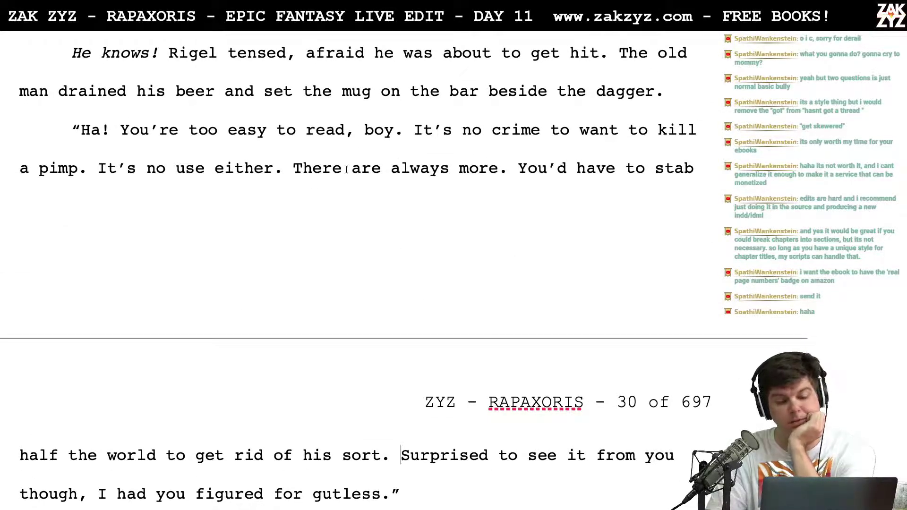
scroll(343, 156, down, 1)
click(104, 127)
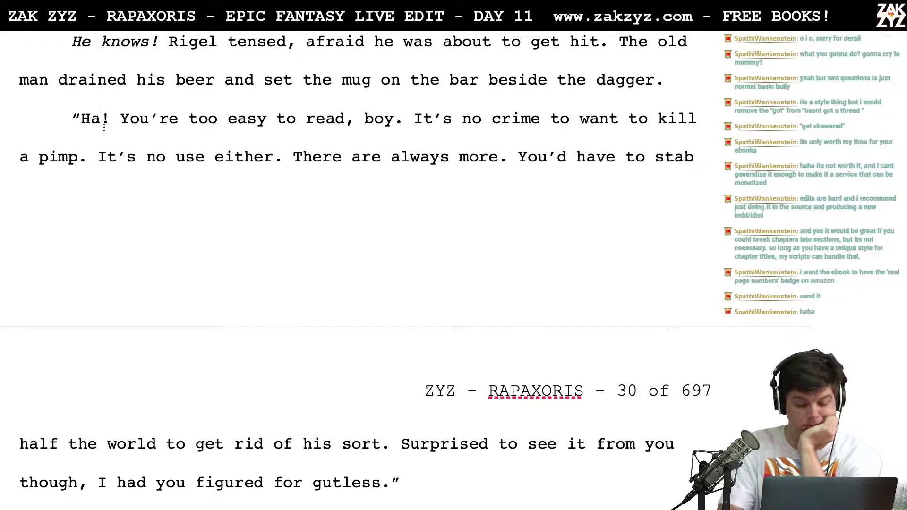
text(h)
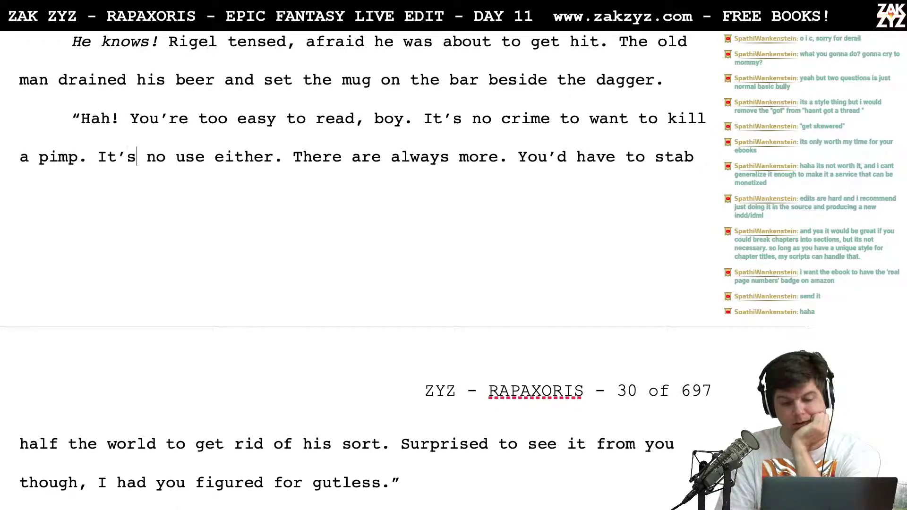
Shorten "It's no use either." to "No use either." in the old man's speech
click(196, 444)
key(Right)
key(Right)
key(Right)
key(Right)
key(Right)
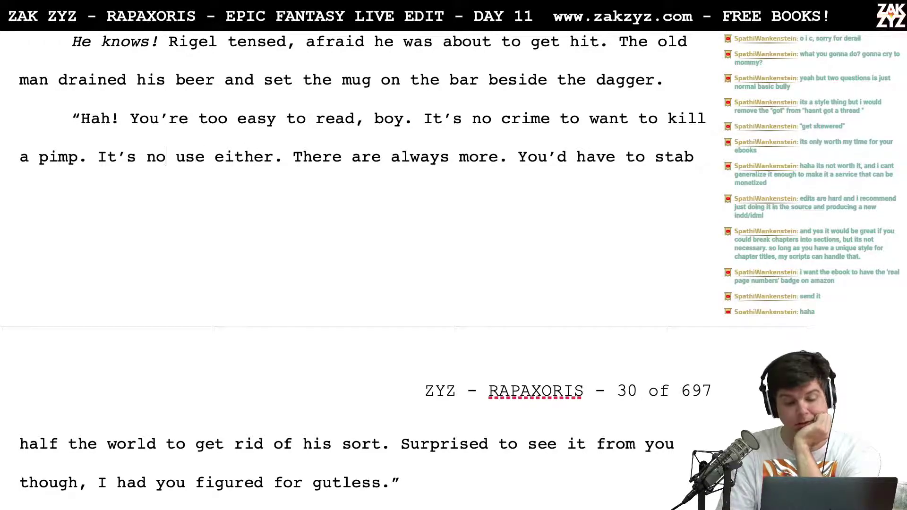
key(BackSpace)
key(BackSpace)
key(BackSpace)
key(BackSpace)
key(BackSpace)
key(BackSpace)
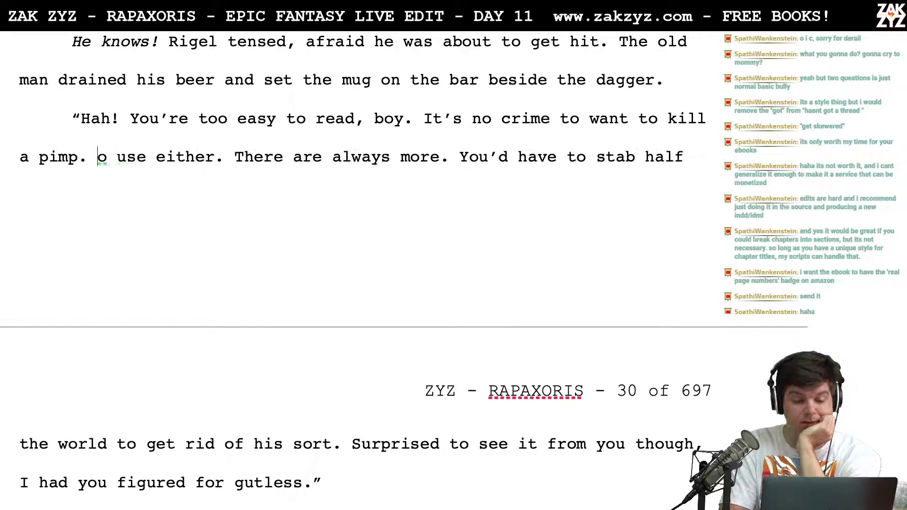
text(N)
Insert "to weed them out." after "You'd have to stab half the world", ahead of "to get rid of his sort"
scroll(404, 269, down, 2)
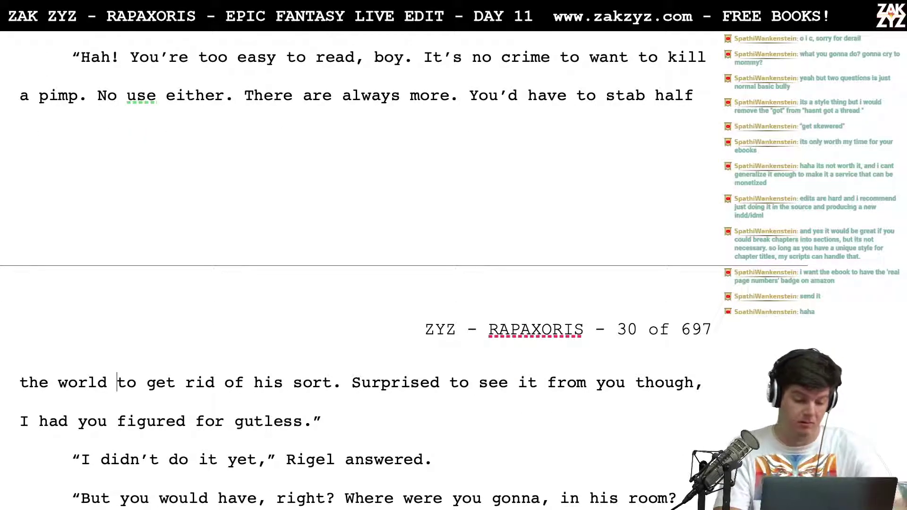
text(weed them)
key(BackSpace)
key(BackSpace)
key(BackSpace)
key(BackSpace)
key(BackSpace)
key(BackSpace)
key(BackSpace)
key(BackSpace)
key(BackSpace)
text(to wee dthem ou)
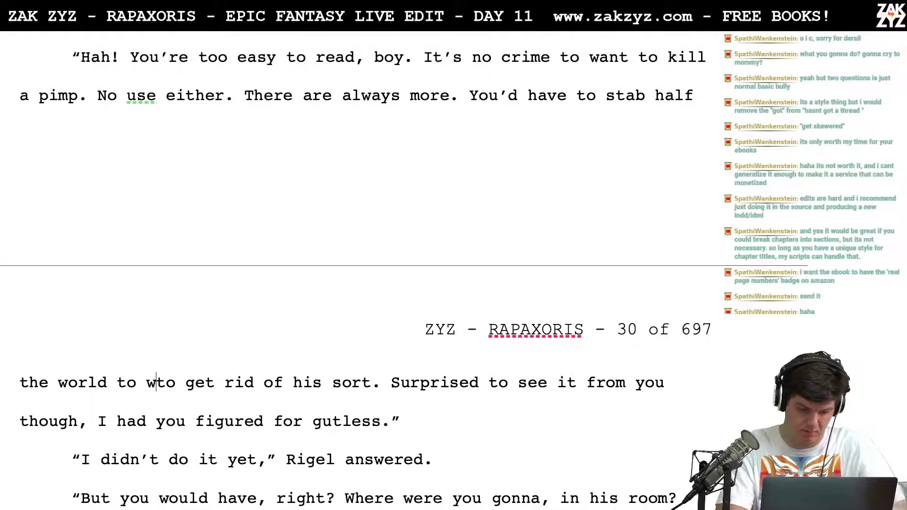
text(t.)
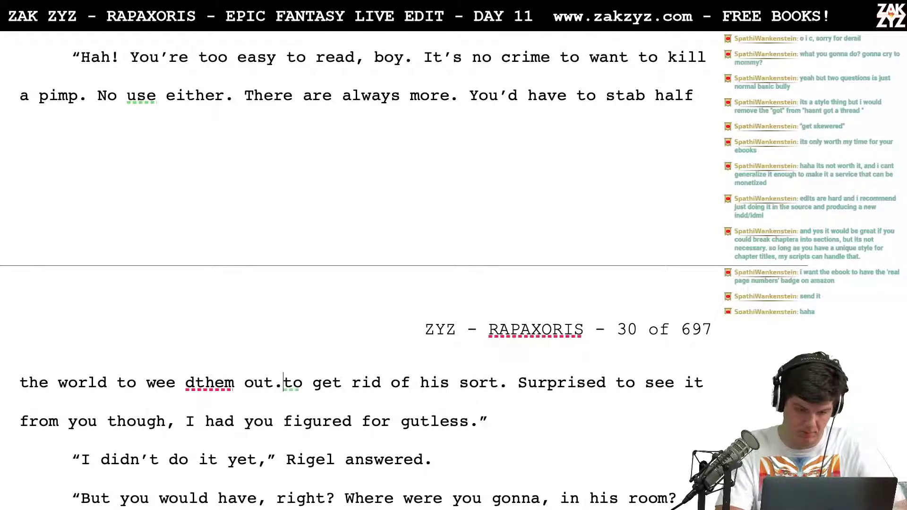
key(Left)
key(Left)
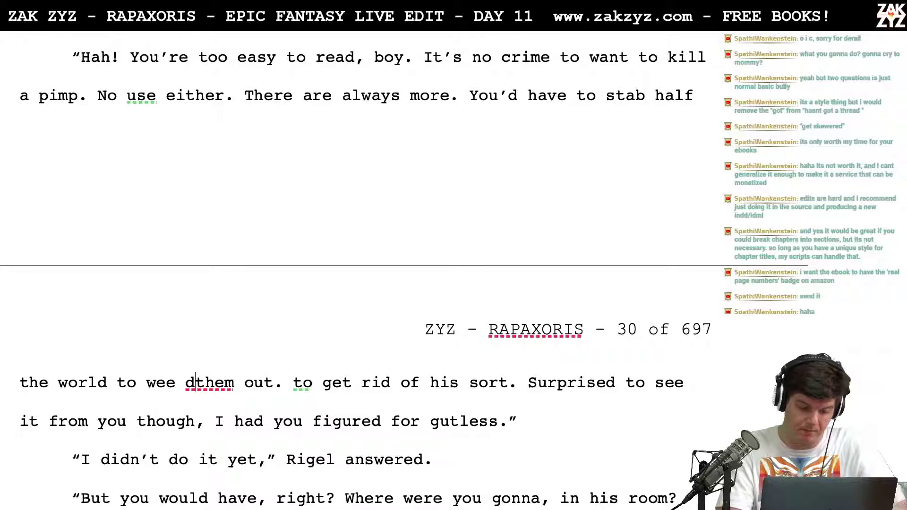
key(BackSpace)
key(Right)
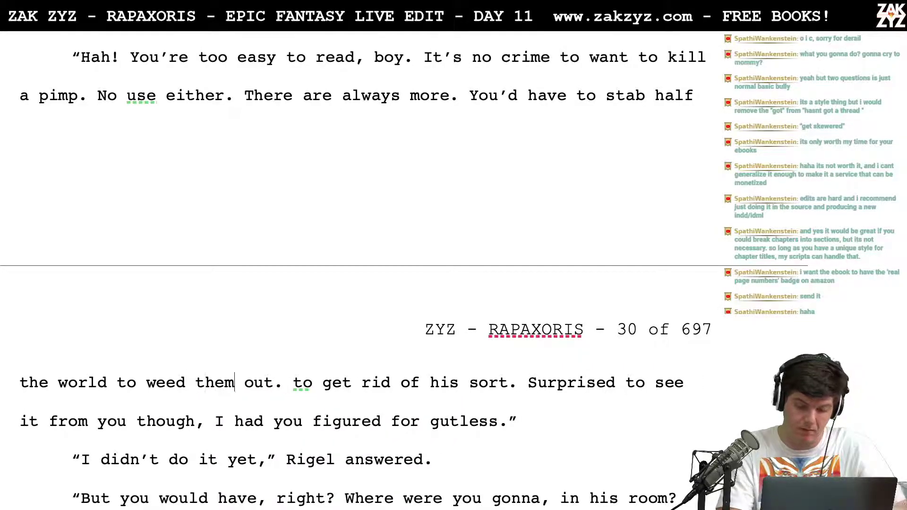
Delete "to get rid of his sort. Surprised to see it from you though," ahead of "I had you figured for gutless."
key(Right)
key(Right)
key(Right)
key(Right)
key(Right)
key(shift+Right)
key(shift+Right)
key(shift+Right)
key(shift+Right)
key(shift+Right)
key(shift+Right)
key(shift+Right)
key(shift+Right)
key(shift+Right)
key(shift+Right)
key(shift+Right)
key(shift+Right)
key(shift+Right)
key(shift+Right)
key(shift+Right)
key(shift+Right)
key(shift+Right)
key(shift+Right)
key(shift+Right)
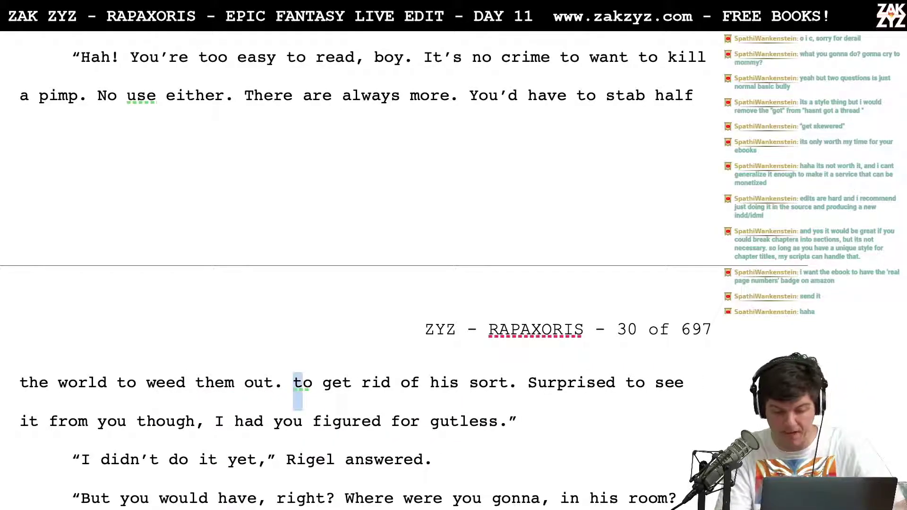
key(shift+Right)
key(shift+Right)
key(shift+Right)
key(shift+Right)
key(shift+Right)
key(shift+Right)
key(shift+Right)
key(shift+Right)
key(shift+Right)
key(shift+Right)
key(shift+Right)
key(shift+Right)
key(shift+Right)
key(shift+Right)
key(shift+Right)
key(shift+Right)
key(shift+Right)
key(shift+Right)
key(shift+Right)
key(shift+Right)
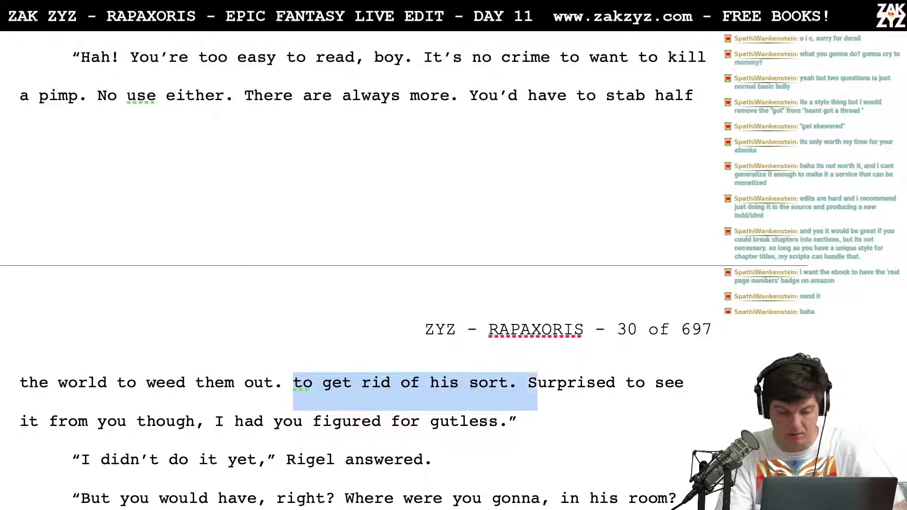
key(shift+Right)
key(shift+Right)
key(shift+Right)
key(shift+Right)
key(shift+Right)
key(shift+Right)
key(shift+Right)
key(shift+Right)
key(shift+Right)
key(shift+Right)
key(shift+Right)
key(shift+Right)
key(shift+Right)
key(shift+Right)
key(shift+Right)
key(shift+Right)
key(shift+Right)
key(shift+Right)
key(shift+Right)
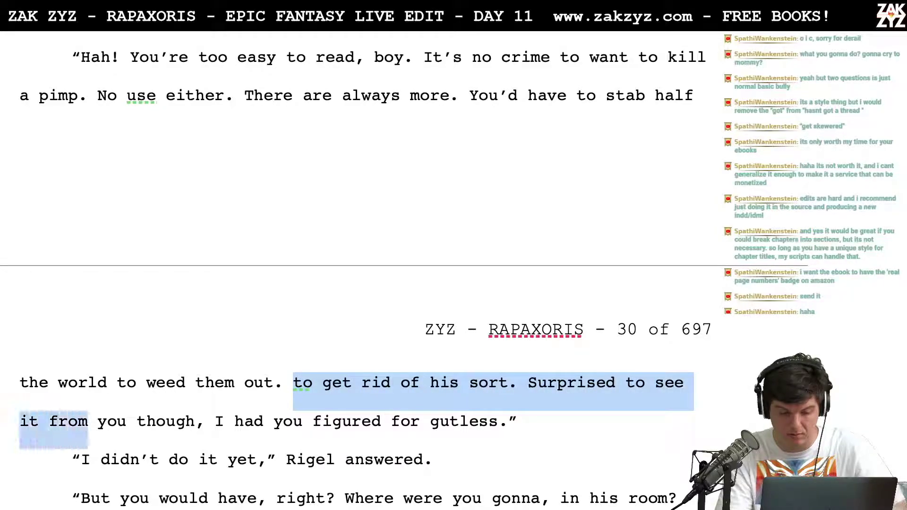
key(BackSpace)
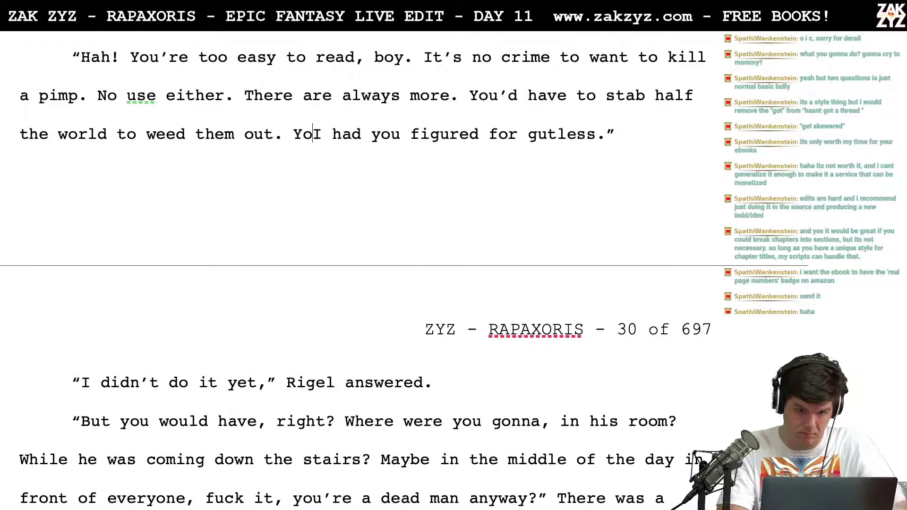
Insert "I'm surprised though." before "I had you figured for gutless" in the old man's speech
text(I'm surprised )
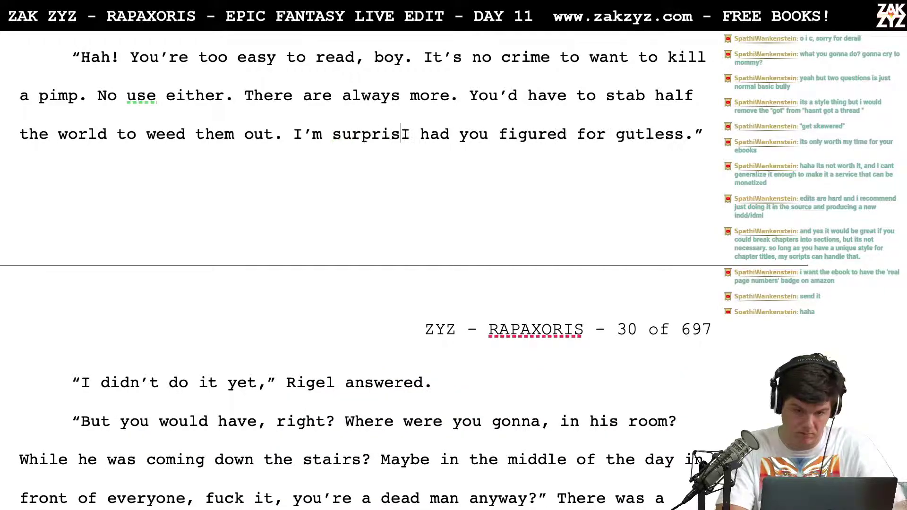
text(you)
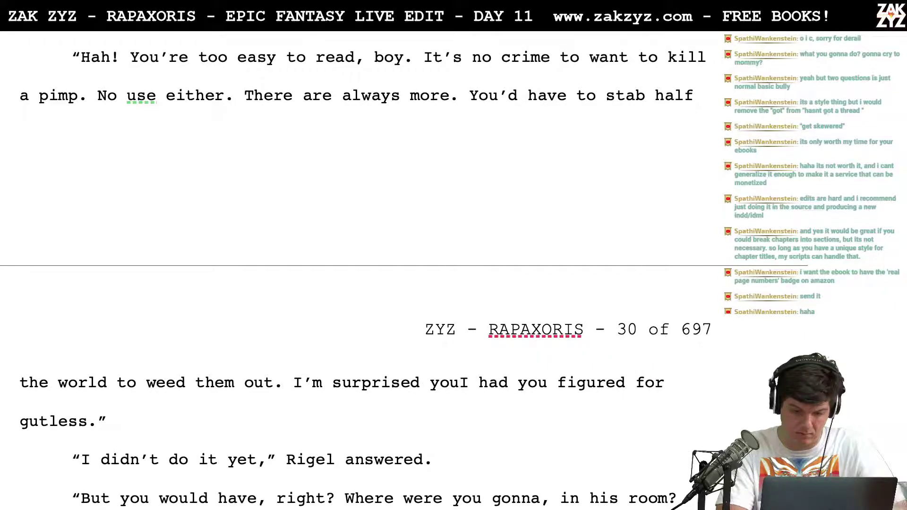
key(BackSpace)
key(BackSpace)
key(BackSpace)
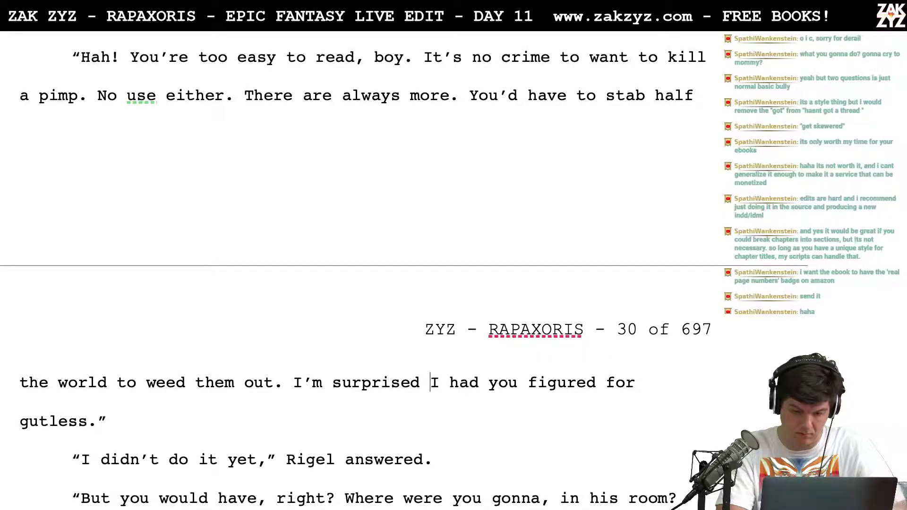
text(though.)
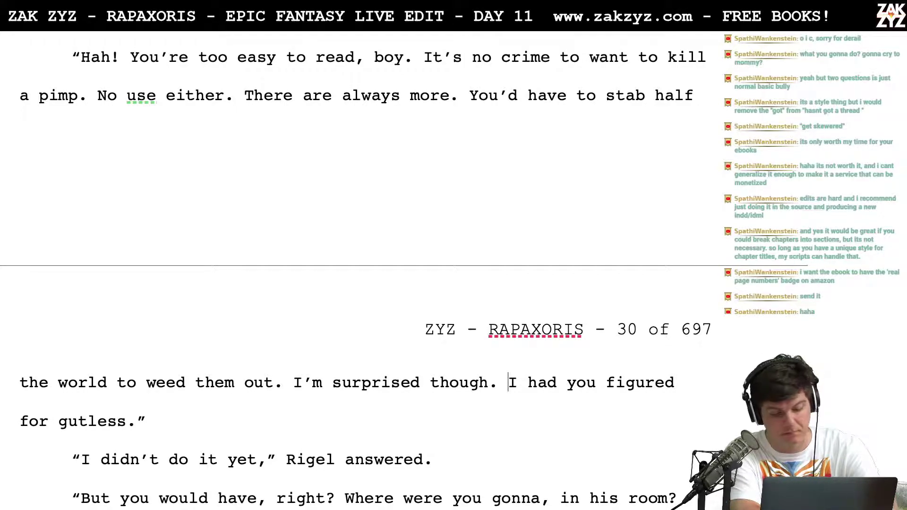
scroll(260, 441, down, 1)
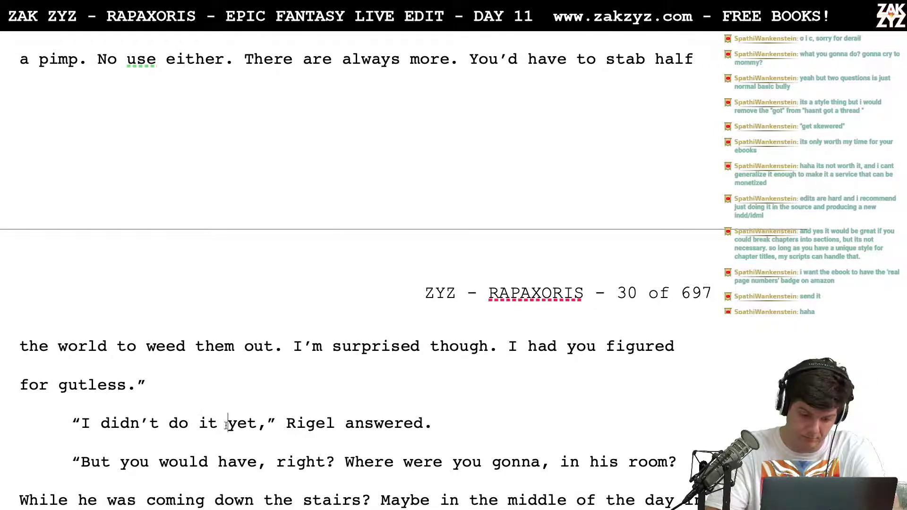
text(,)
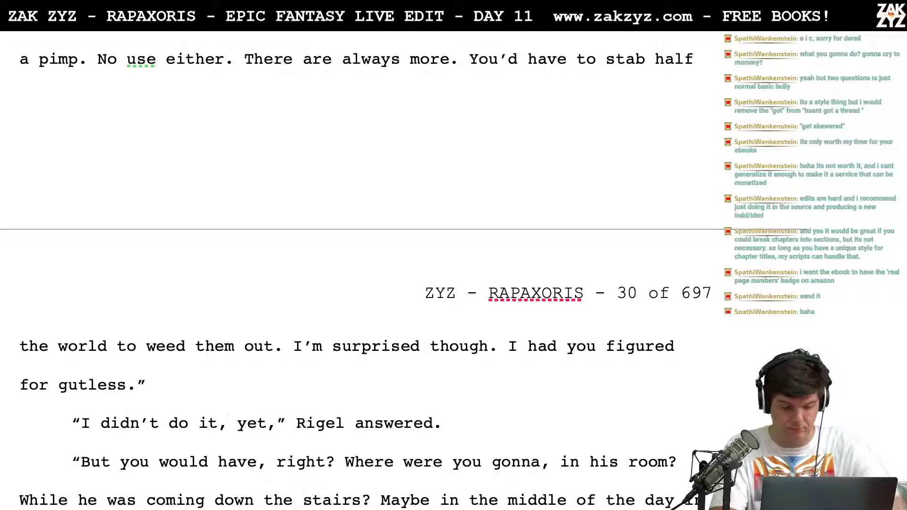
click(238, 423)
key(Right)
key(Right)
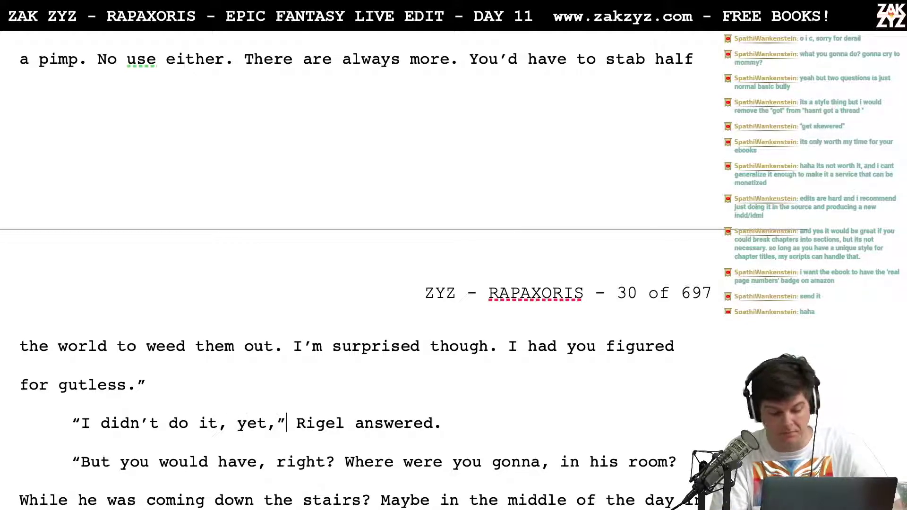
key(BackSpace)
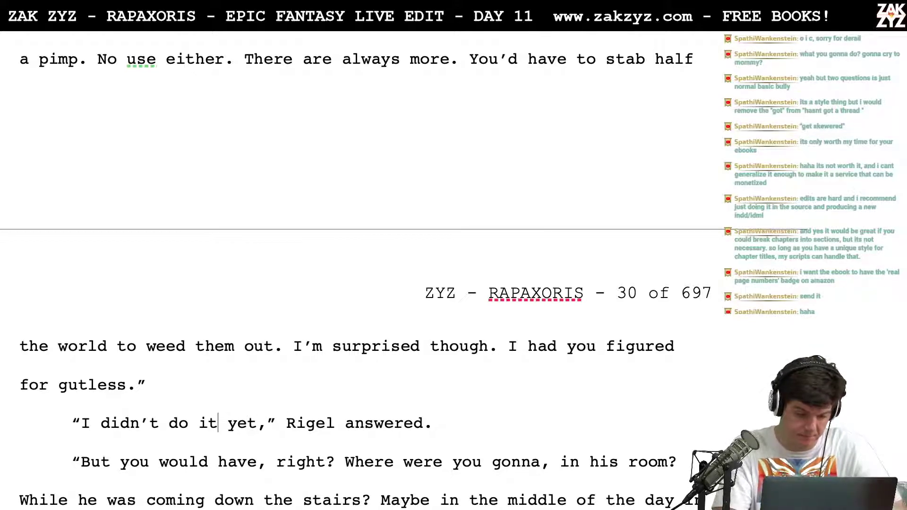
Reword the start of Rigel's reply from "I didn't do it" to "I haven't done it," ahead of "yet"
key(BackSpace)
key(BackSpace)
key(BackSpace)
key(BackSpace)
key(BackSpace)
key(BackSpace)
key(BackSpace)
key(BackSpace)
key(BackSpace)
key(BackSpace)
key(BackSpace)
key(BackSpace)
key(BackSpace)
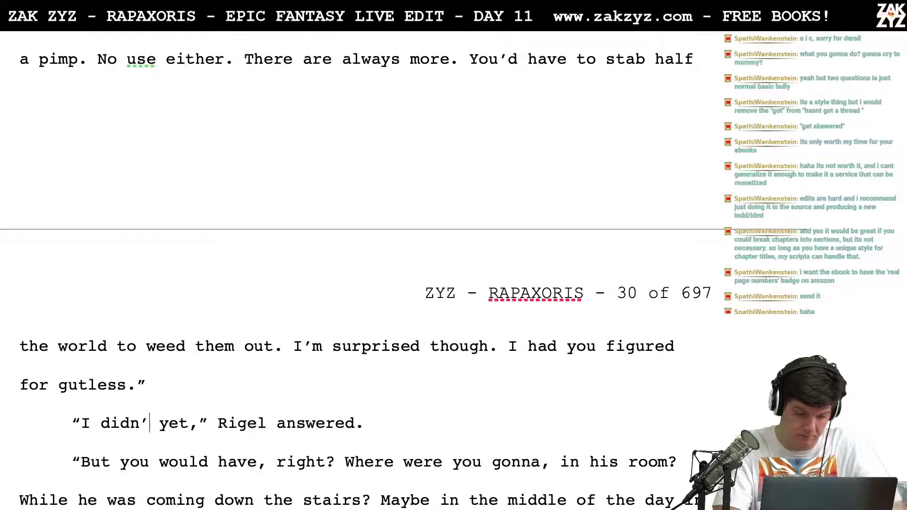
text(haven't done )
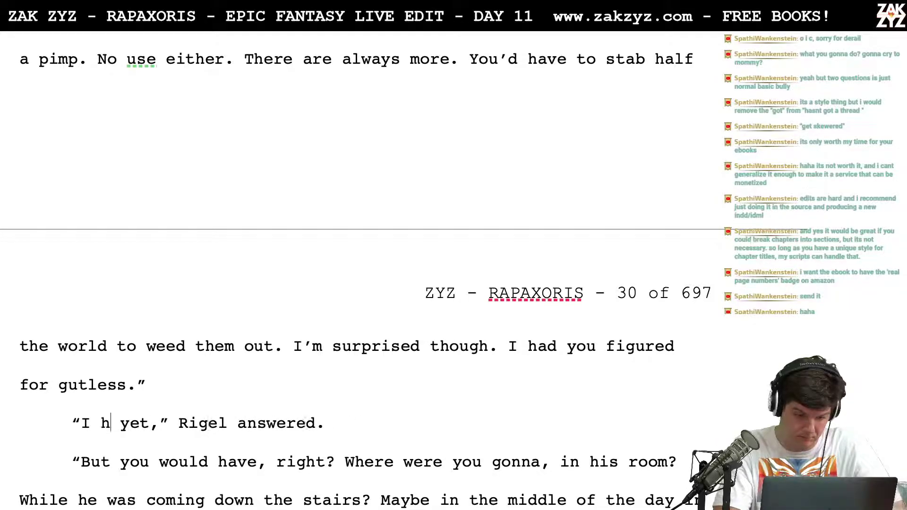
text(it,)
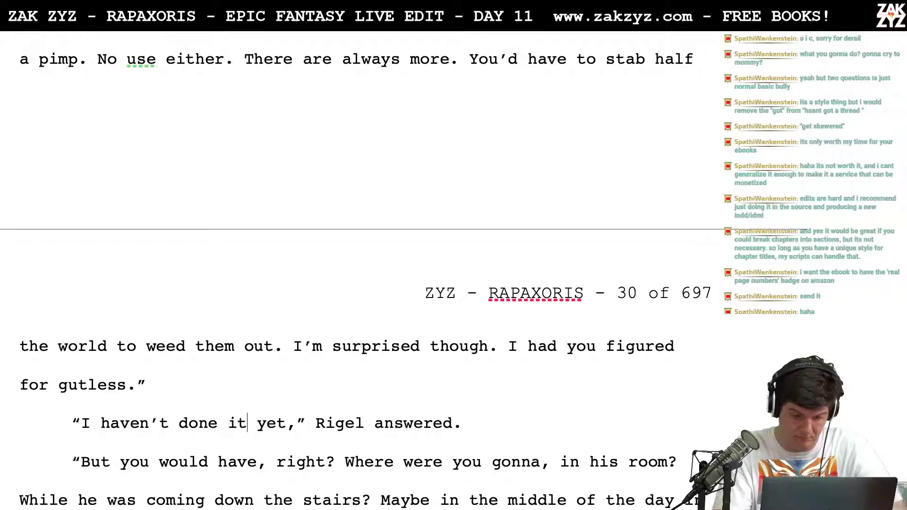
Break the paragraph before "Where were you gonna" and add "How?" after "But you would have, right?"
key(Right)
key(Right)
key(Right)
key(Right)
key(Right)
key(Right)
key(Right)
key(Right)
key(Right)
key(Down)
key(Down)
key(Left)
key(Left)
key(Left)
key(Left)
key(Left)
key(Left)
key(Left)
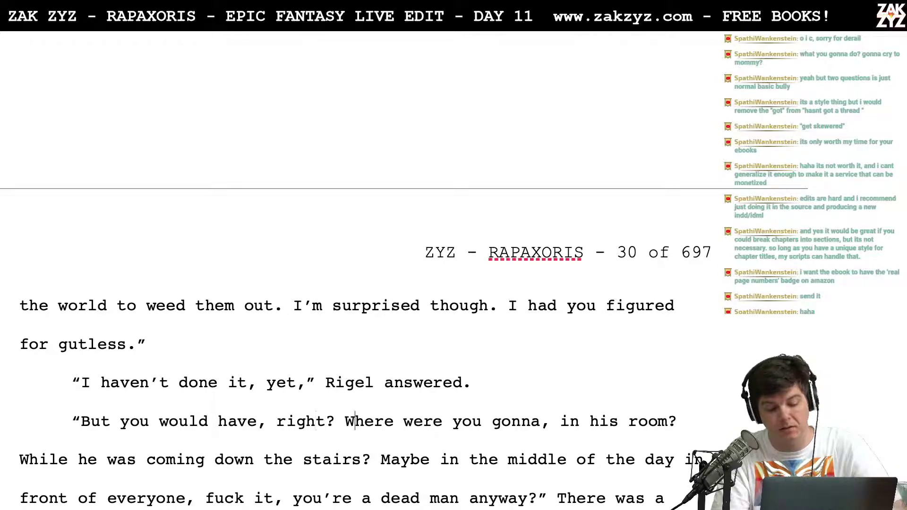
key(Return)
key(Left)
text(How? In his room?)
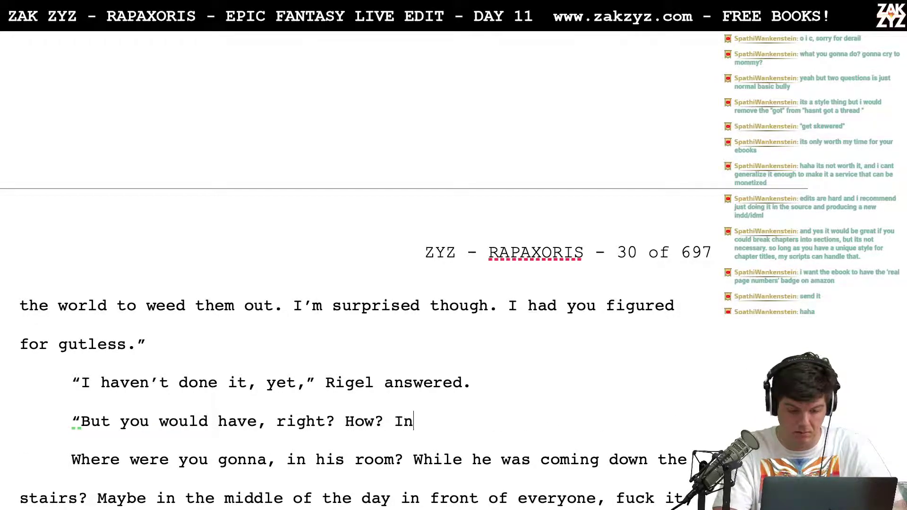
key(BackSpace)
key(BackSpace)
key(BackSpace)
key(BackSpace)
key(BackSpace)
key(BackSpace)
key(BackSpace)
key(BackSpace)
key(BackSpace)
key(BackSpace)
key(BackSpace)
key(BackSpace)
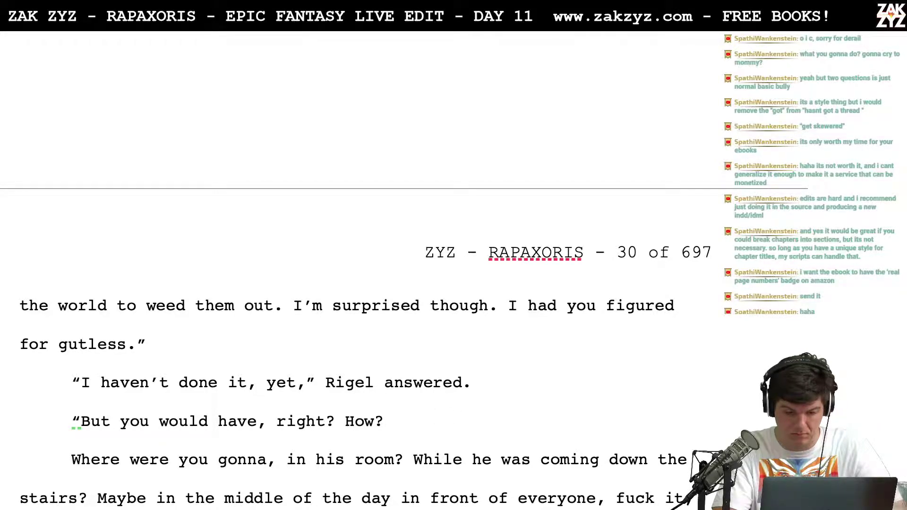
text(The door's lock)
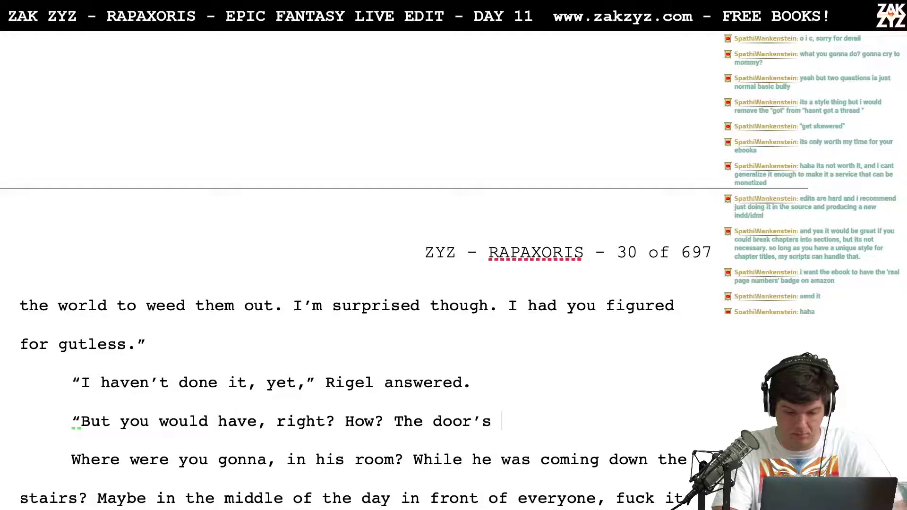
text(ed.)
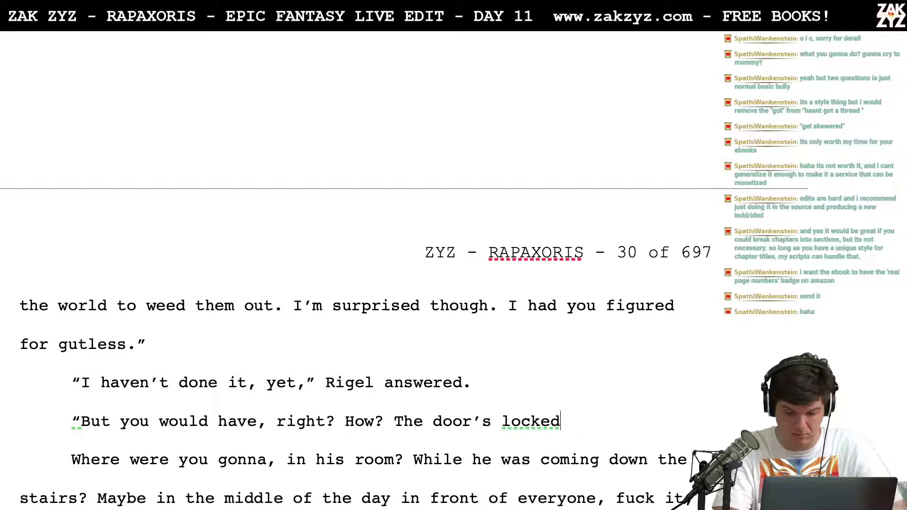
key(BackSpace)
key(BackSpace)
key(BackSpace)
key(BackSpace)
key(BackSpace)
key(BackSpace)
key(BackSpace)
key(BackSpace)
key(BackSpace)
key(BackSpace)
key(BackSpace)
key(BackSpace)
key(BackSpace)
key(BackSpace)
key(BackSpace)
key(BackSpace)
key(BackSpace)
key(BackSpace)
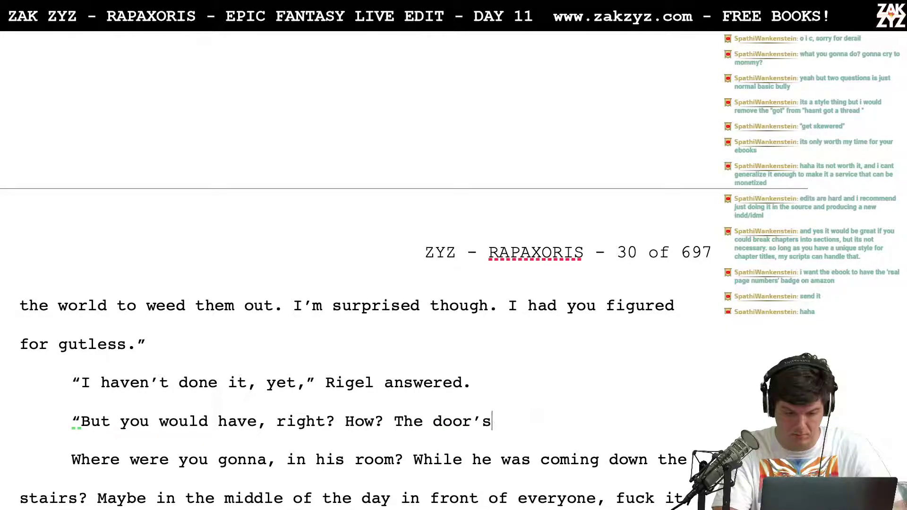
key(BackSpace)
Extend the old man's questions after "right?" to read "How would you do it? In the hallway? Coming down the stairs?"
text(would)
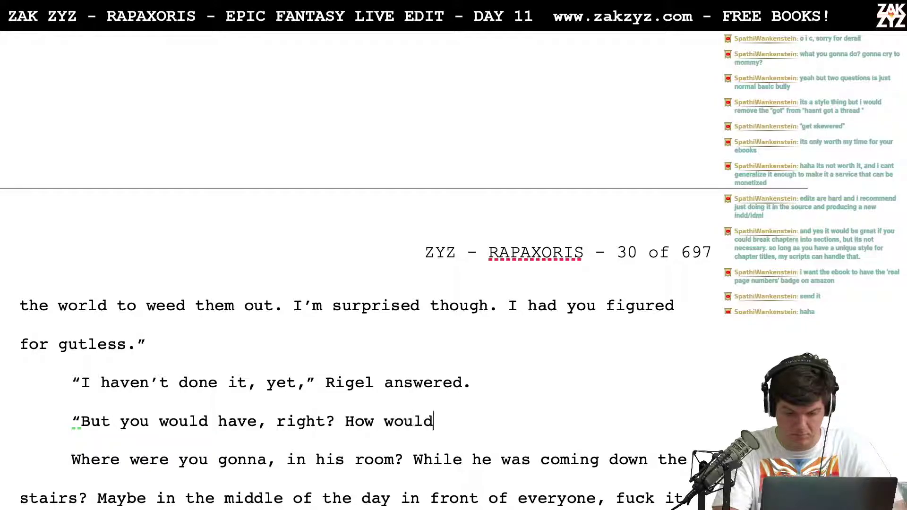
text( you do it? )
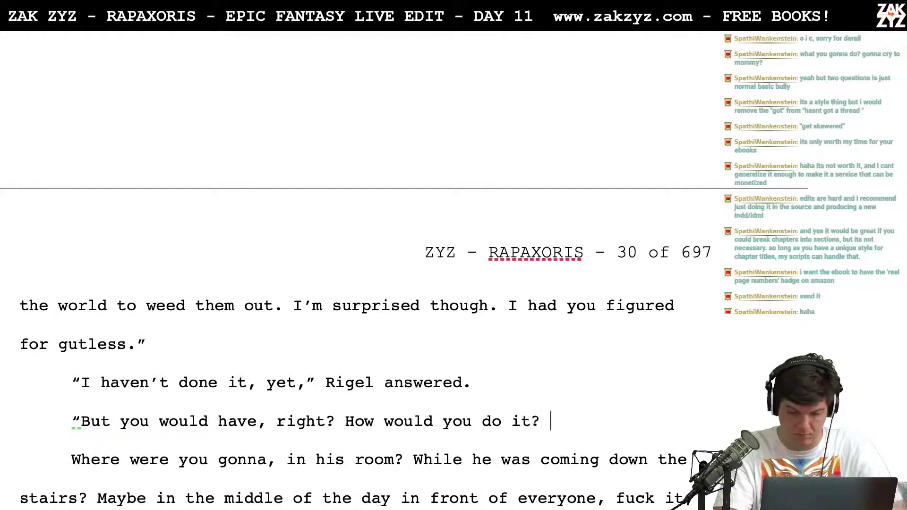
text(In the hallway?)
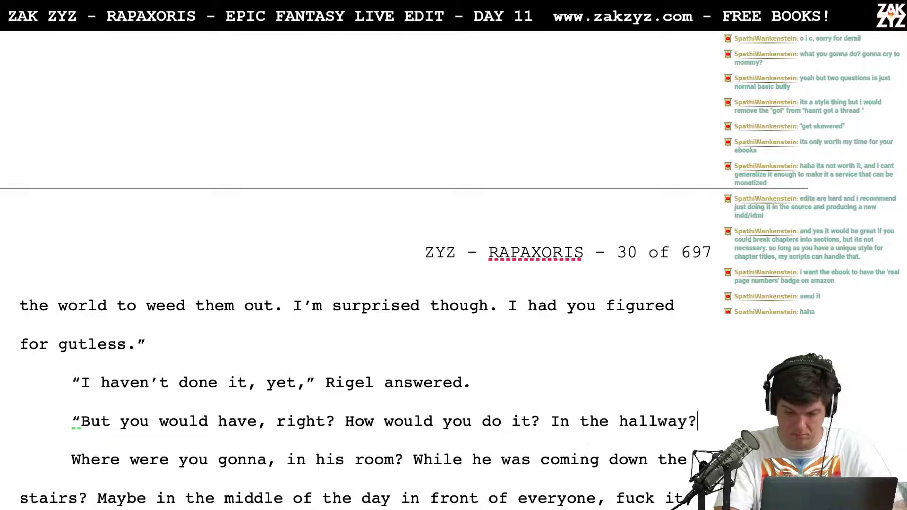
key(Return)
text(Coming down t)
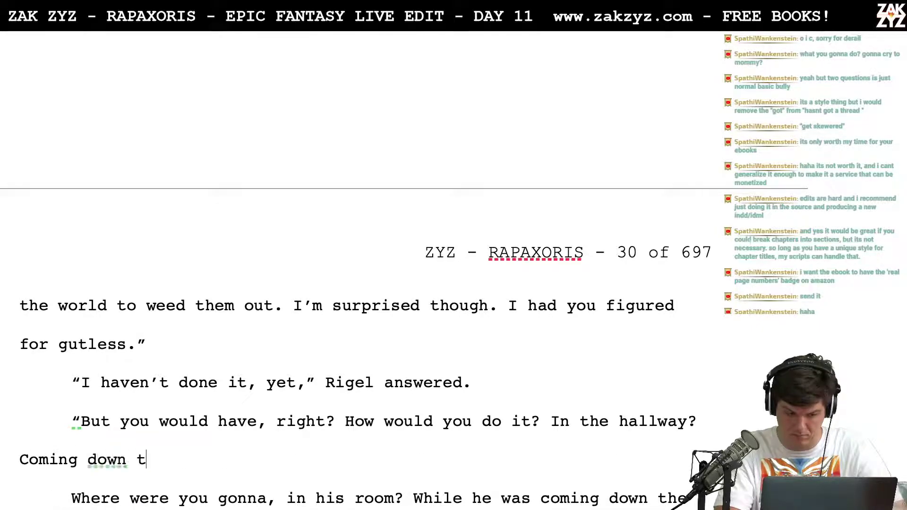
text(he stairs?)
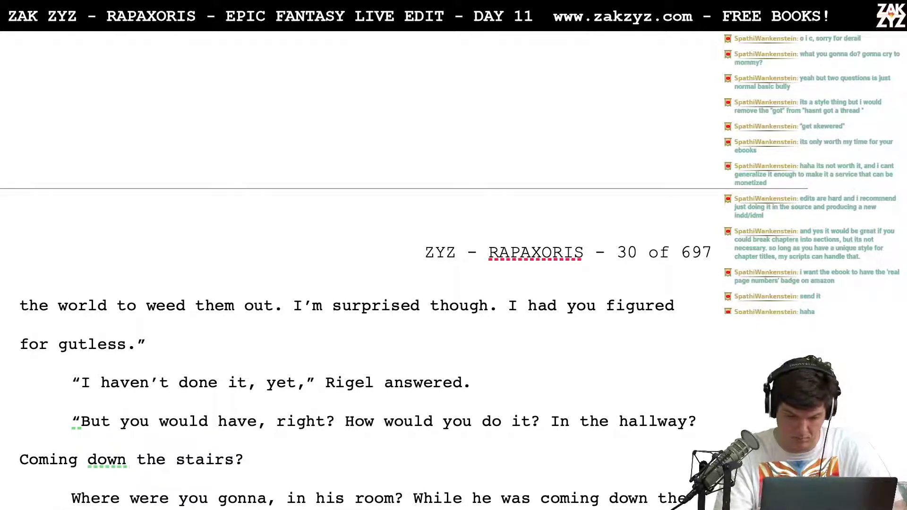
Delete "Where were you gonna, in his room? While he was coming down the stairs?" and rejoin "Maybe in the middle" to the old man's preceding questions
key(shift+Down)
key(shift+Down)
key(shift+Left)
key(shift+Left)
key(shift+Left)
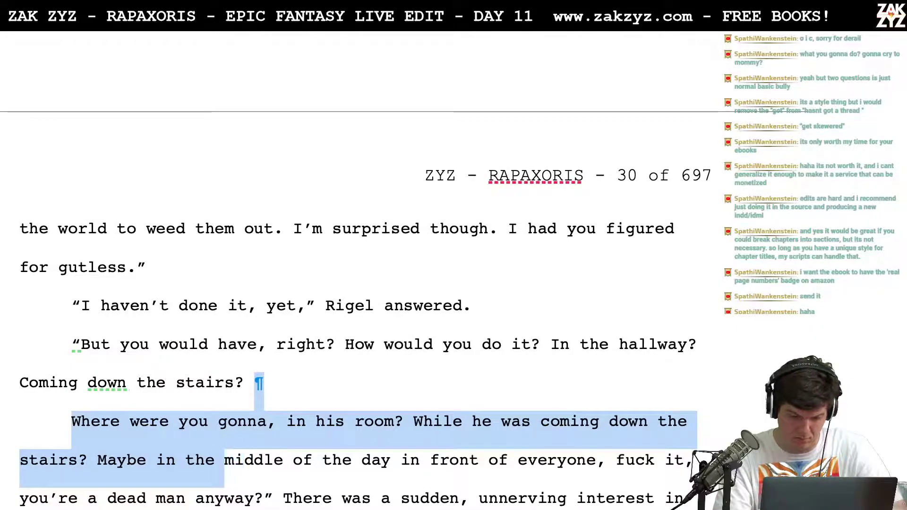
key(shift+Left)
key(shift+Left)
key(shift+Left)
key(shift+Left)
key(shift+Left)
key(shift+Left)
key(shift+Left)
key(shift+Left)
key(shift+Left)
key(shift+Left)
key(shift+Left)
key(shift+Left)
key(shift+Left)
key(Delete)
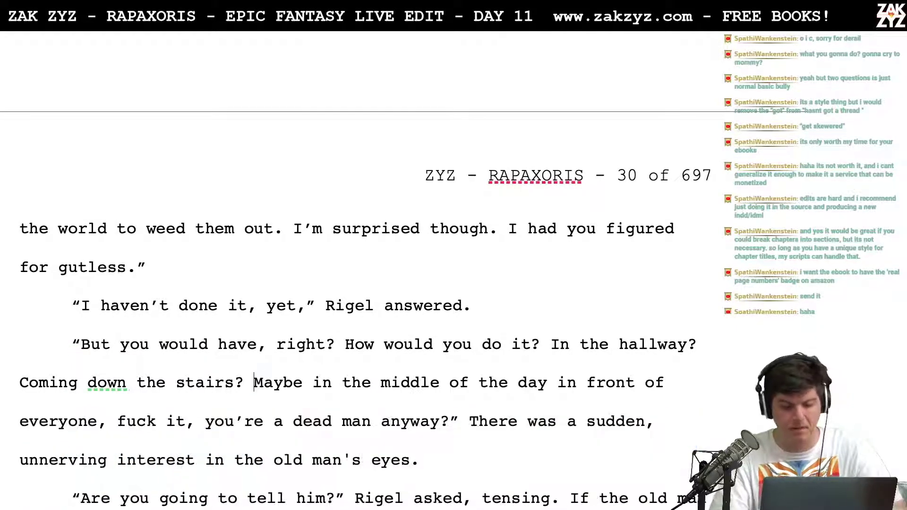
Insert a comma after "Maybe" in the old man's question about the middle of the day
scroll(289, 410, down, 2)
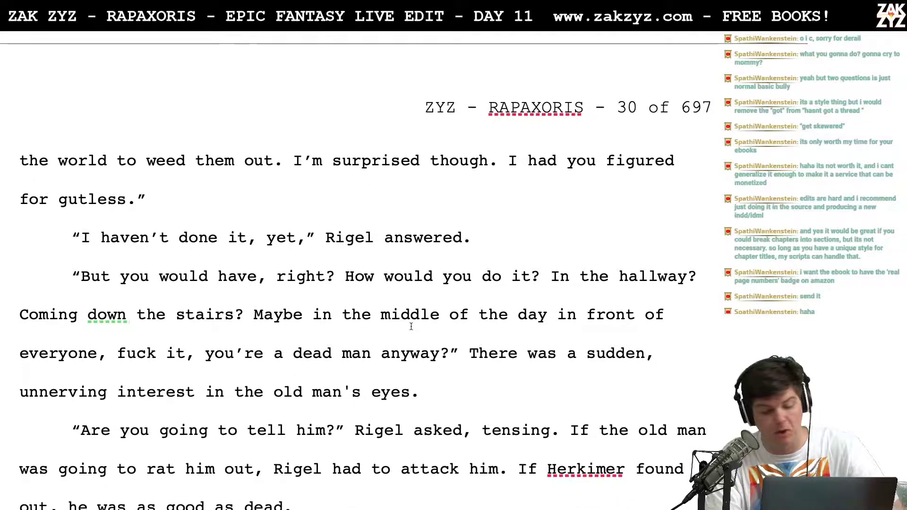
click(299, 320)
text(,)
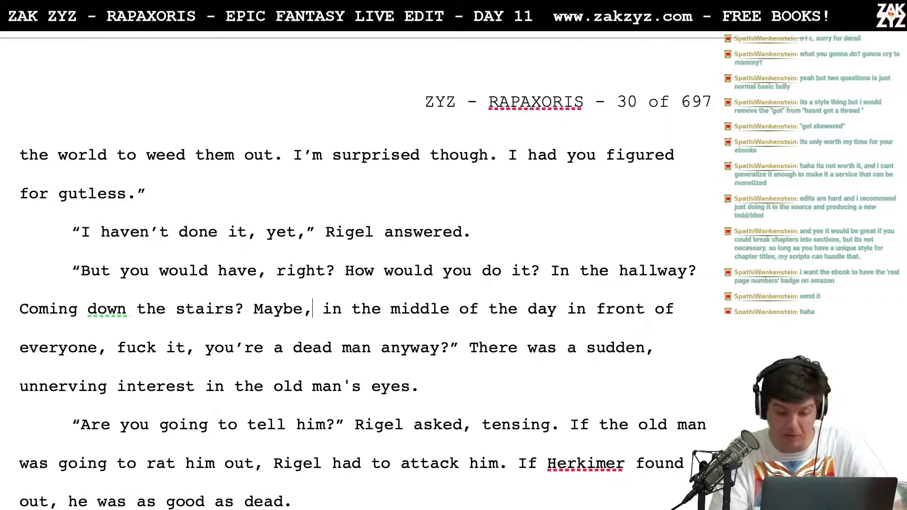
Split the old man's line after "everyone" into separate sentences reading "Fuck it. You're a dead man anyway?"
key(Left)
key(Left)
key(Left)
key(Left)
key(Left)
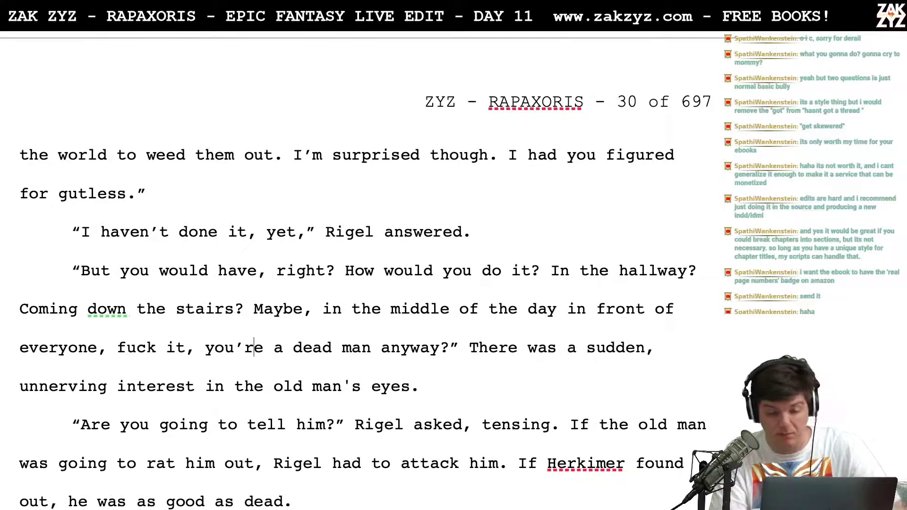
key(Left)
key(Left)
key(Left)
key(Left)
key(Left)
key(Left)
key(Left)
key(Left)
key(Left)
key(BackSpace)
text(. Fuck it.)
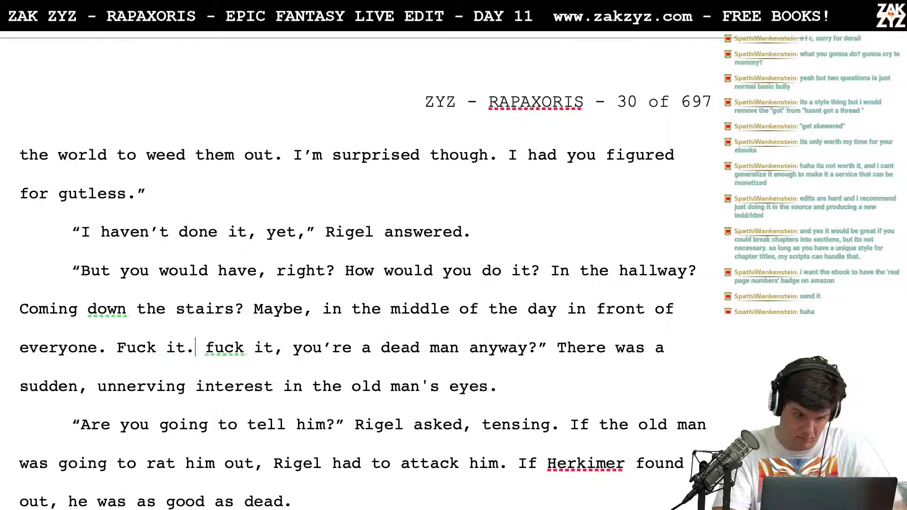
key(shift+Right)
key(shift+Right)
key(shift+Right)
key(shift+Right)
key(shift+Right)
key(shift+Right)
key(shift+Right)
key(shift+Right)
key(shift+Right)
key(shift+Right)
key(shift+Right)
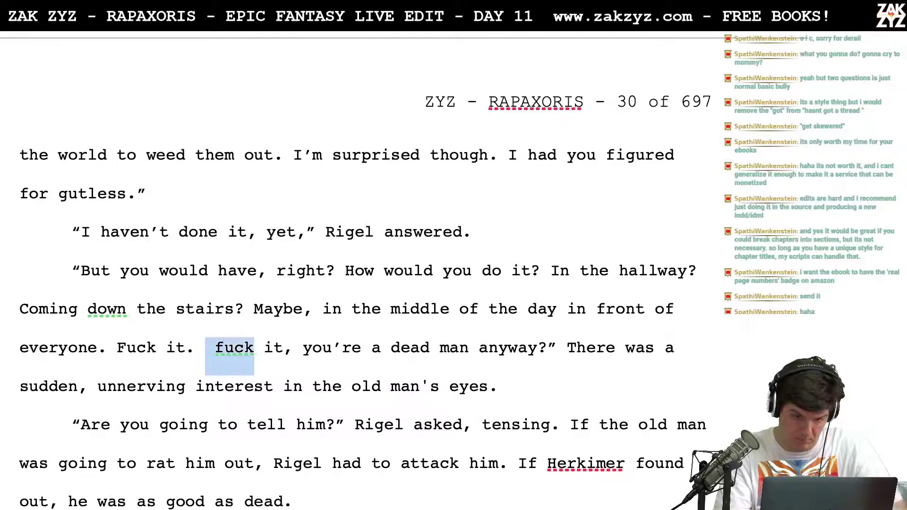
text(Y)
Start a new paragraph at "There was a sudden, unnerving interest" and insert "gray" before "eyes"
key(Down)
key(Right)
click(476, 348)
key(Return)
key(Down)
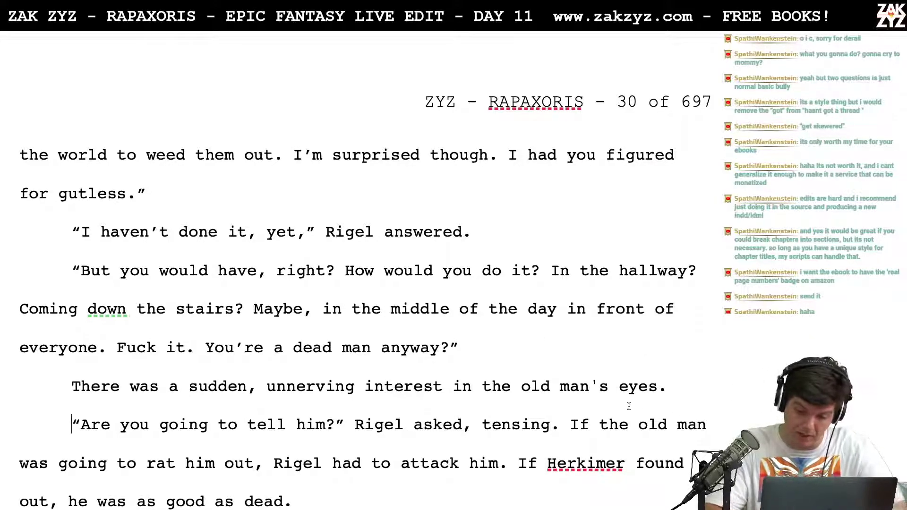
text(gray)
Replace "right" with "no" in the old man's question "But you would have, right?"
key(Up)
key(Up)
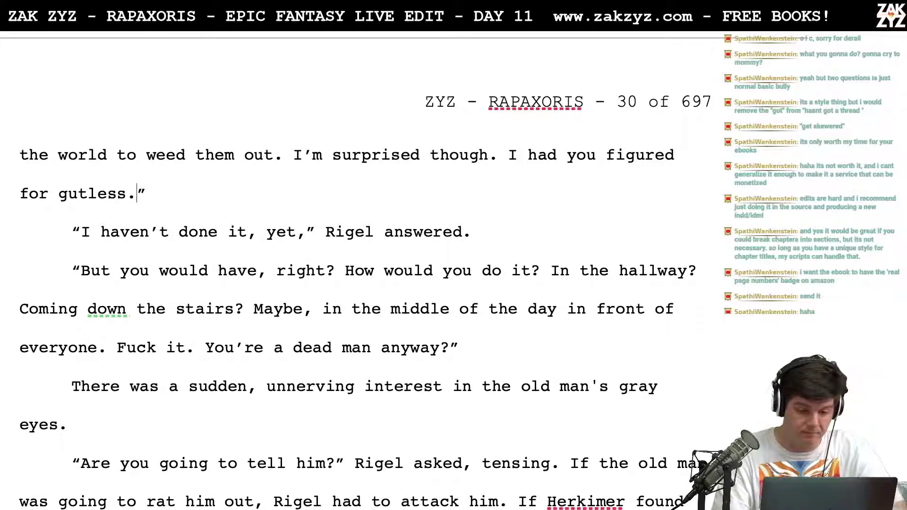
key(ctrl+Right)
key(ctrl+Right)
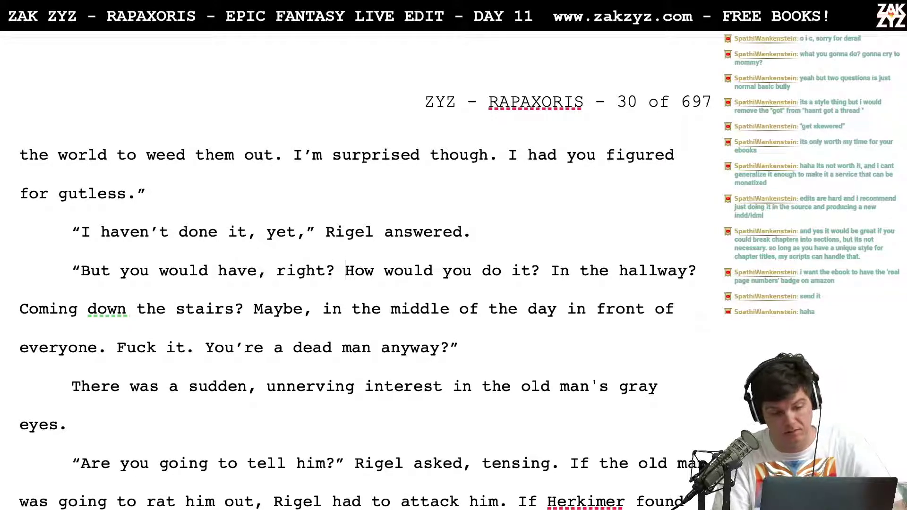
key(BackSpace)
key(BackSpace)
key(BackSpace)
key(BackSpace)
key(BackSpace)
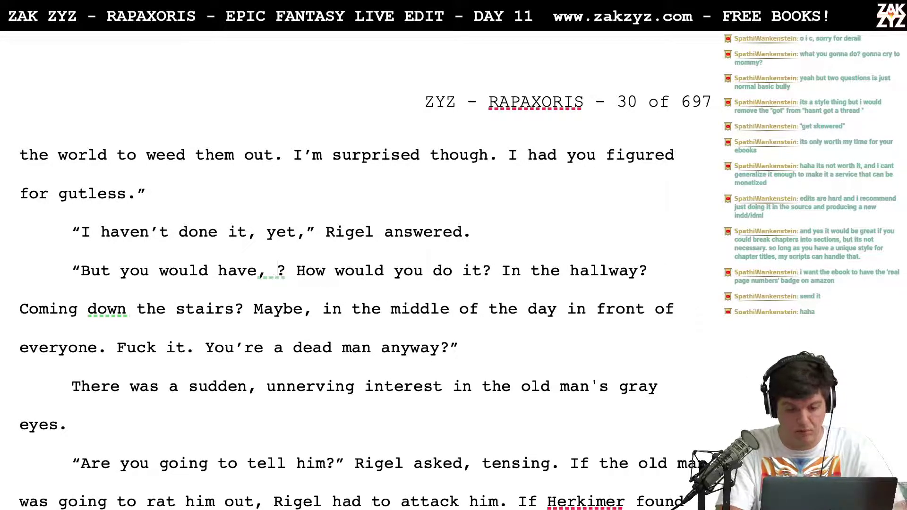
text(no)
key(Right)
Insert a comma after "in the middle of the day" in the old man's speech
click(303, 309)
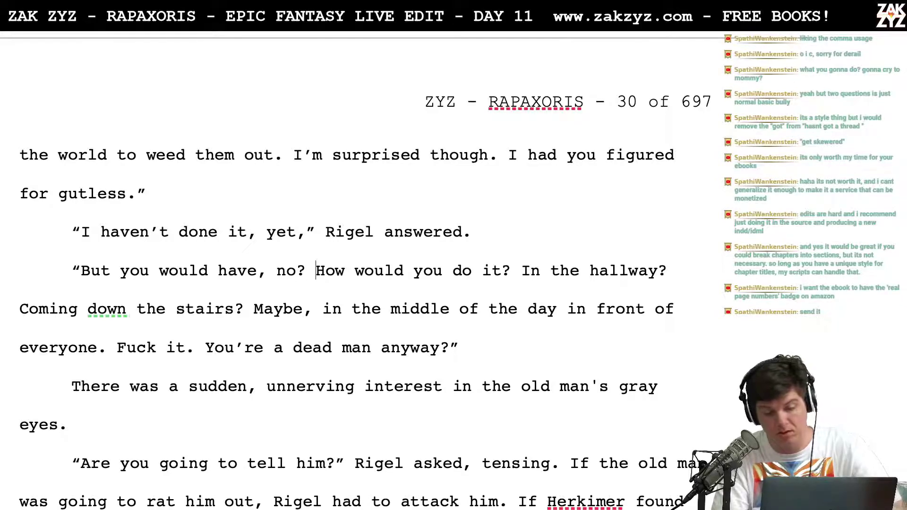
key(Right)
key(Right)
key(Right)
key(Right)
key(Right)
key(Right)
key(Right)
key(Right)
key(Right)
key(Right)
key(Right)
key(Right)
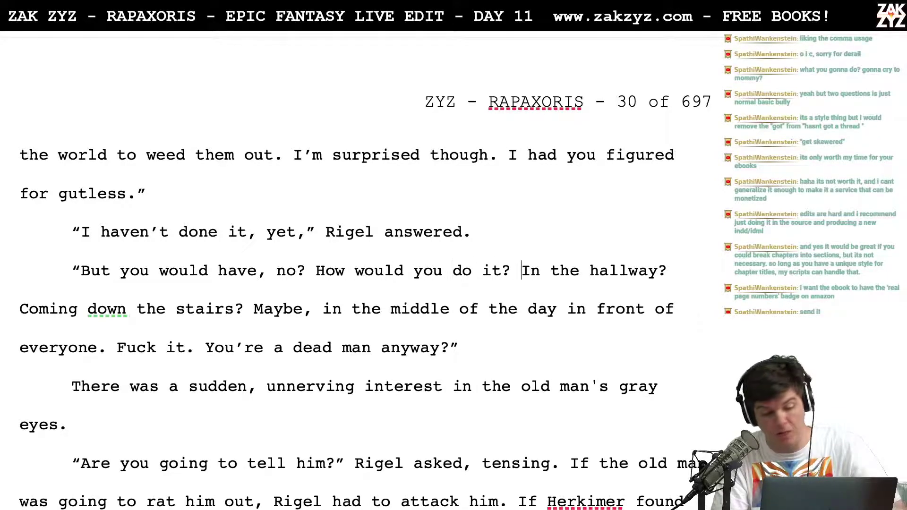
key(Right)
key(Right)
key(Right)
key(Right)
key(Right)
key(Right)
key(Right)
key(Right)
key(Right)
key(Right)
key(Right)
key(Right)
key(Right)
key(Right)
key(Right)
key(Right)
key(Right)
key(Right)
key(Right)
key(Right)
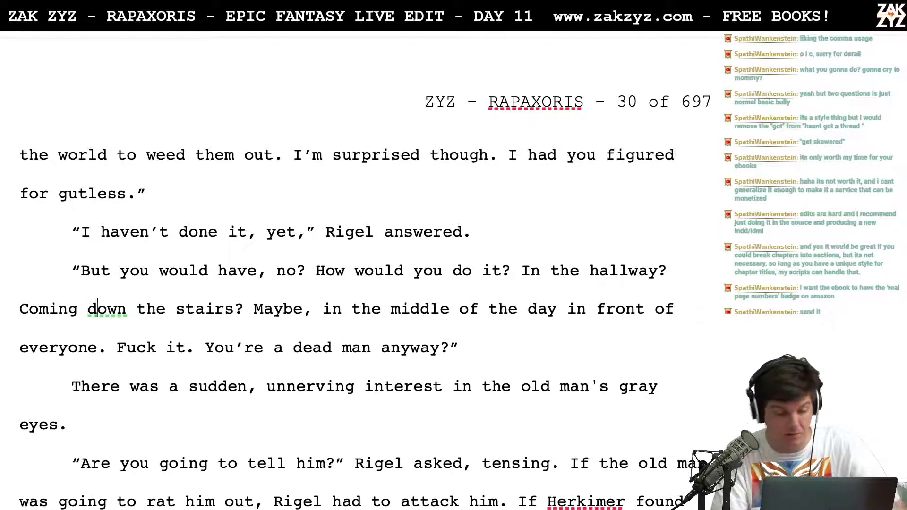
key(Right)
key(Right)
key(Right)
key(Right)
key(Right)
key(Right)
key(Right)
key(Right)
key(Right)
key(Right)
key(Right)
key(Right)
key(Right)
key(Right)
key(Right)
key(Right)
key(Right)
key(Right)
key(Right)
key(Right)
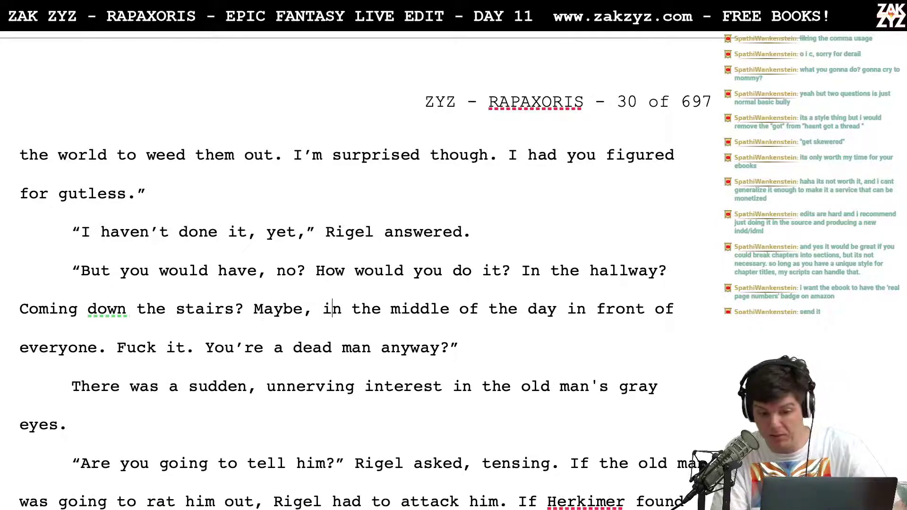
key(Right)
key(Right)
key(Right)
key(Right)
key(Right)
key(Right)
key(Right)
key(Right)
key(Right)
key(Right)
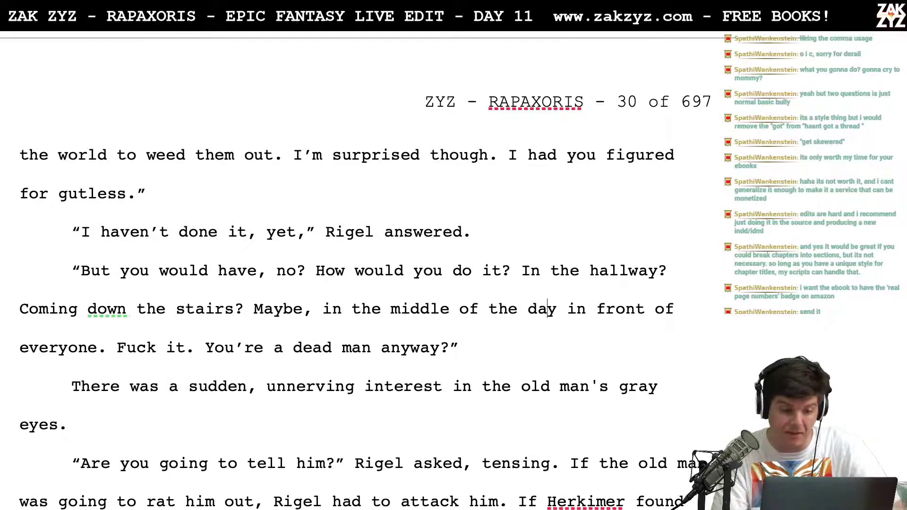
key(Right)
text(,)
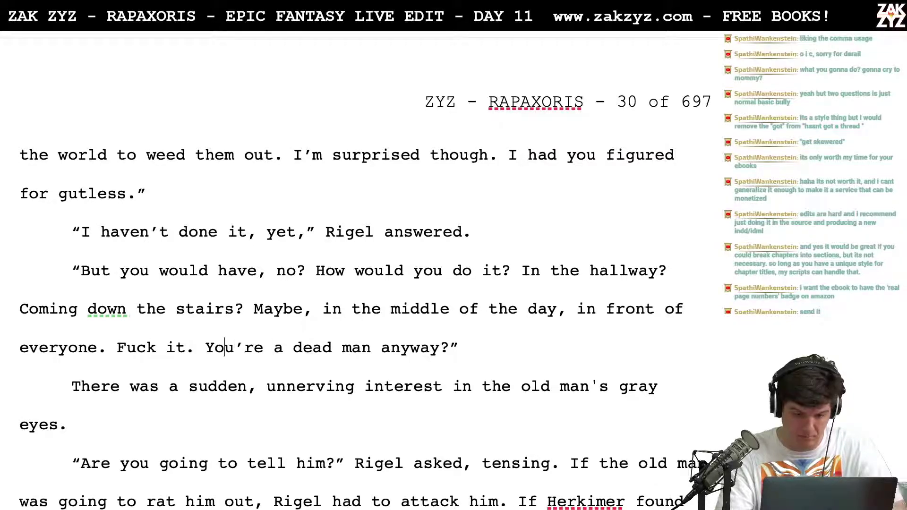
Rewrite the end of the old man's line after "Fuck it" as ", you're a dead man anyway."
key(BackSpace)
text(, you're a d)
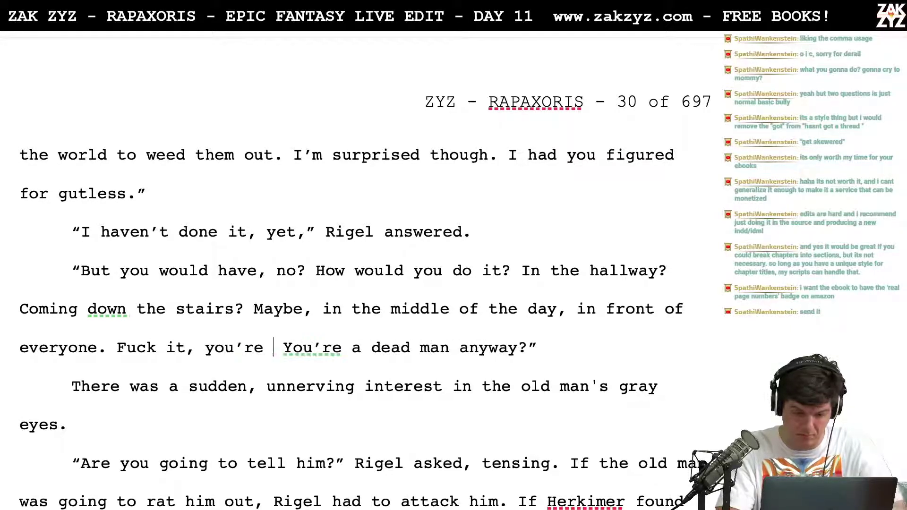
text(ead man anyw)
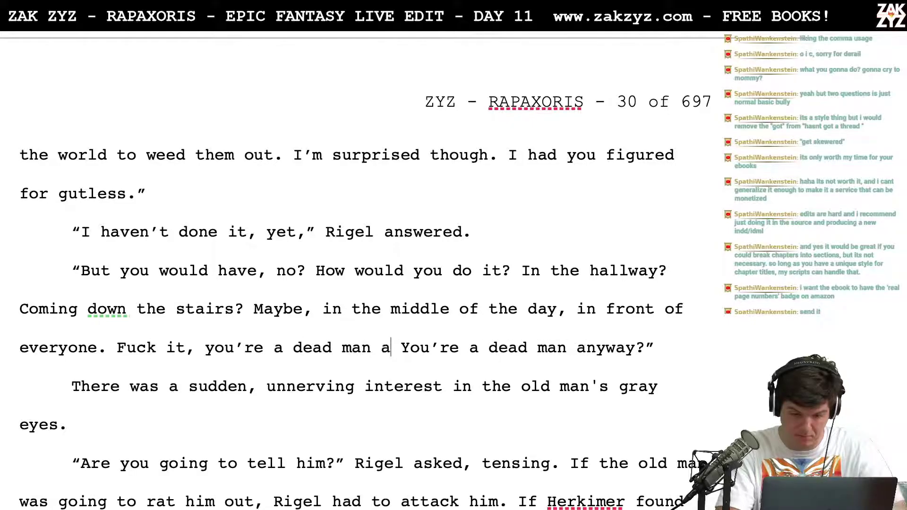
text(ay.)
Delete the leftover duplicate sentence "You're a dead man anyway?" at the end of the old man's line, keeping the closing quotation mark
key(shift+Right)
key(shift+Right)
key(shift+Right)
key(shift+Right)
key(shift+Right)
key(shift+Right)
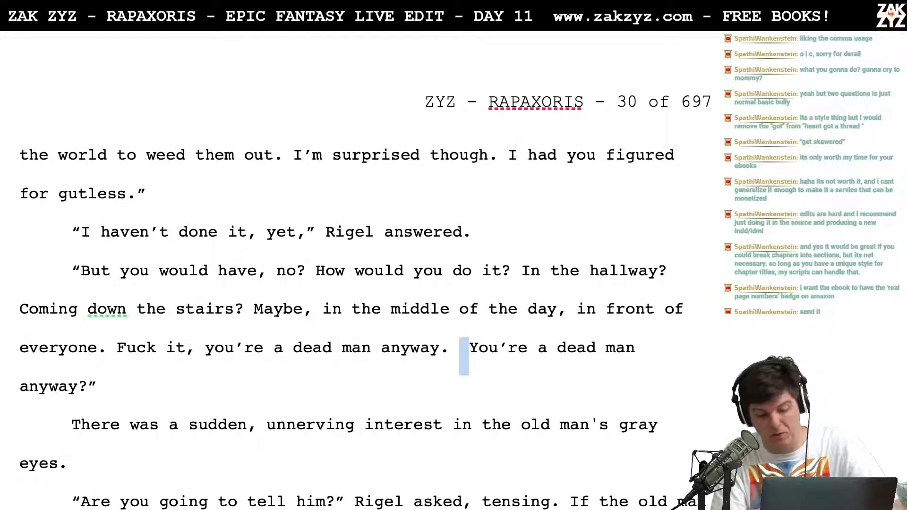
key(shift+Right)
key(shift+Right)
key(shift+Right)
key(shift+Right)
key(shift+Right)
key(shift+Right)
key(shift+Right)
key(shift+Right)
key(shift+Right)
key(shift+Right)
key(shift+Right)
key(shift+Right)
key(shift+Right)
key(shift+Right)
key(shift+Right)
key(shift+Right)
key(shift+Right)
key(shift+Right)
key(shift+Right)
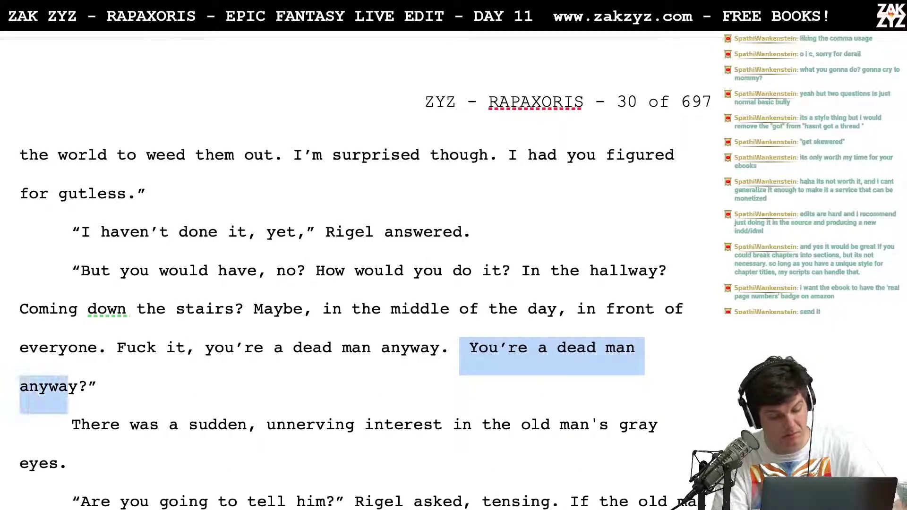
key(BackSpace)
key(BackSpace)
Replace "gray eyes" with "washed out eyes" in the description of the old man's sudden, unnerving interest
scroll(396, 342, down, 3)
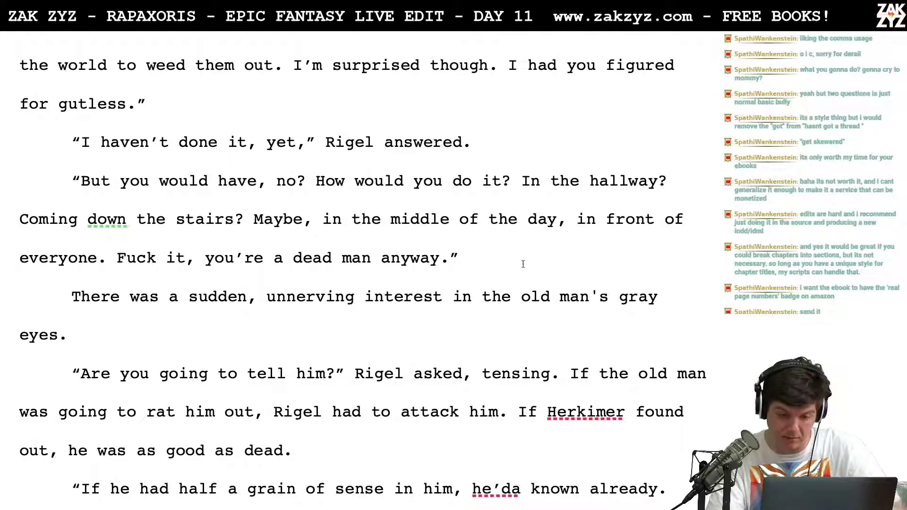
click(600, 298)
text(washed out eyes.)
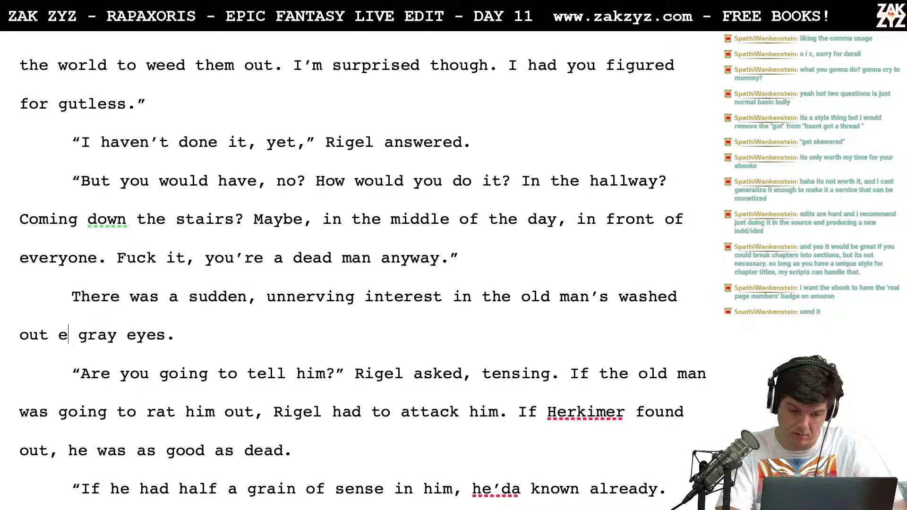
key(shift+Right)
key(shift+Right)
key(shift+Right)
key(shift+Right)
key(shift+Right)
key(shift+Right)
key(shift+Right)
key(shift+Right)
key(shift+Right)
key(shift+Right)
key(shift+Right)
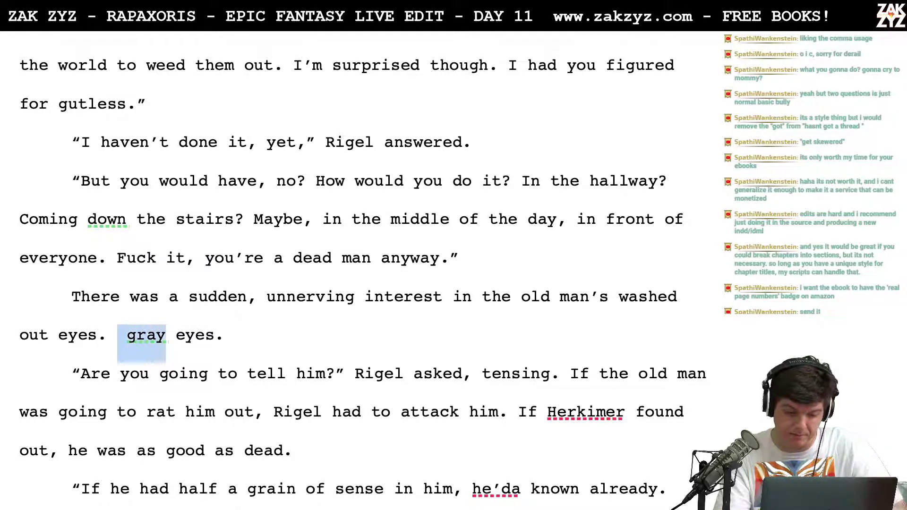
key(BackSpace)
key(BackSpace)
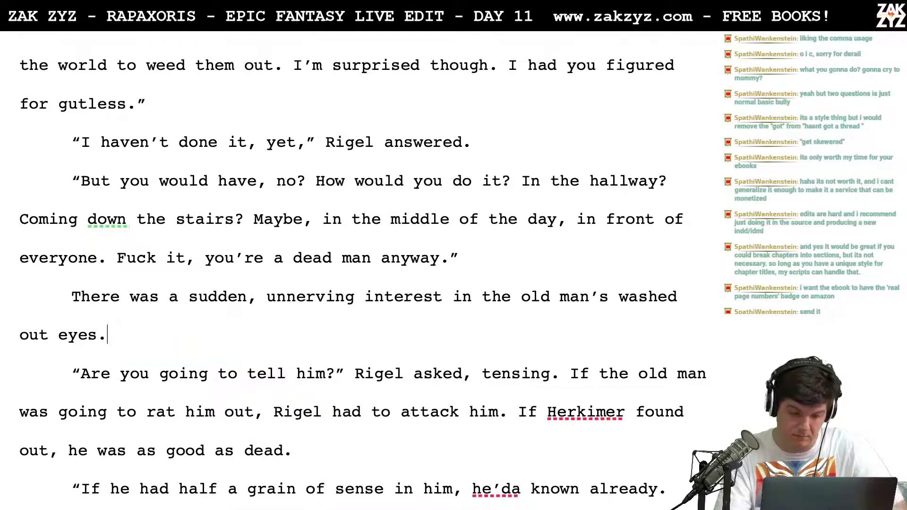
Replace "him" with "Halfking" in Rigel's question "Are you going to tell him?"
click(316, 374)
key(BackSpace)
key(Delete)
key(BackSpace)
text(Halfk)
End the dialogue tag at "Rigel asked." and delete "tensing" plus the sentence about Rigel having to attack the old man
click(394, 374)
key(Right)
key(Right)
key(Right)
key(Right)
key(Right)
key(Right)
key(Right)
key(Right)
key(Right)
key(Right)
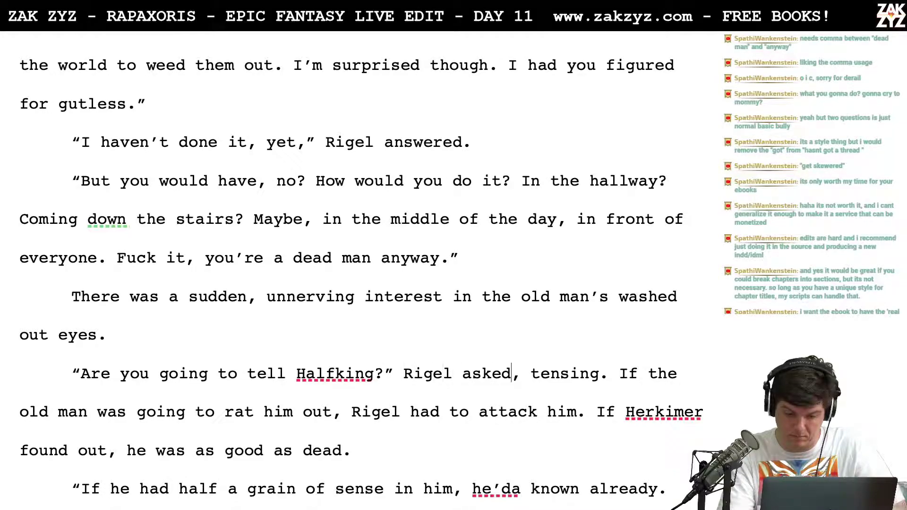
key(BackSpace)
text(.)
key(shift+Down)
key(shift+Right)
key(shift+Right)
key(shift+Right)
key(shift+Right)
key(shift+Right)
key(shift+Right)
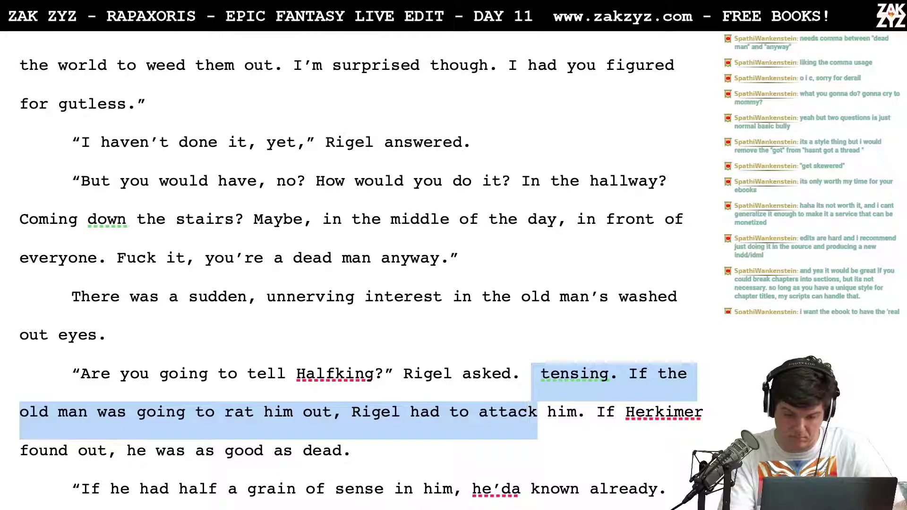
key(BackSpace)
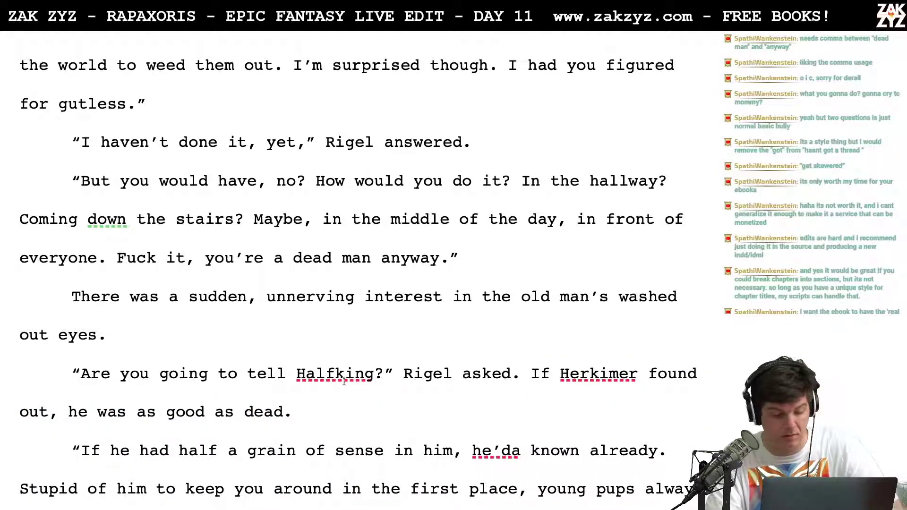
Replace "he" with "Rigel" in "he was as good as dead"
click(81, 412)
key(Right)
key(BackSpace)
key(BackSpace)
text(Re)
key(BackSpace)
text(igel)
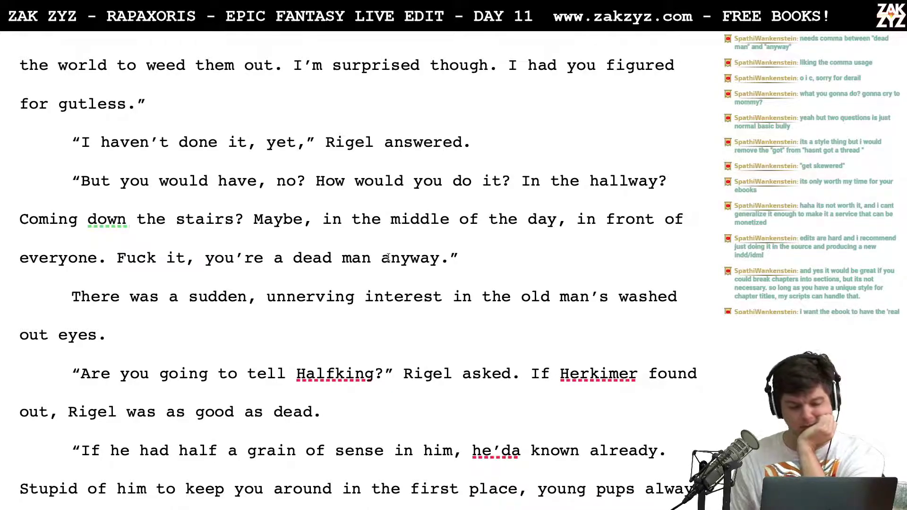
Insert "Just say," and an opening single quotation mark before "Fuck it" in the old man's speech
key(Left)
key(Up)
key(Up)
key(Up)
key(Up)
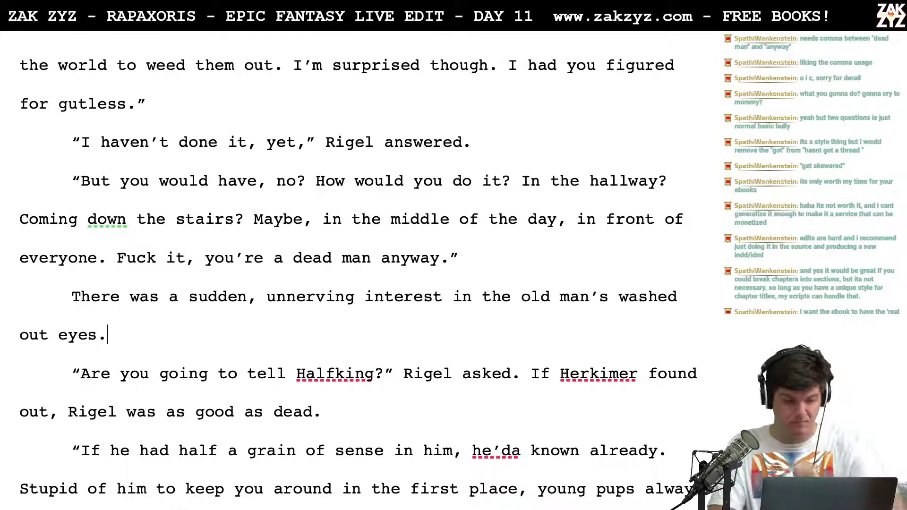
key(Right)
click(117, 258)
text(just saay,)
key(BackSpace)
key(BackSpace)
key(BackSpace)
key(BackSpace)
text(y)
key(BackSpace)
text(, ')
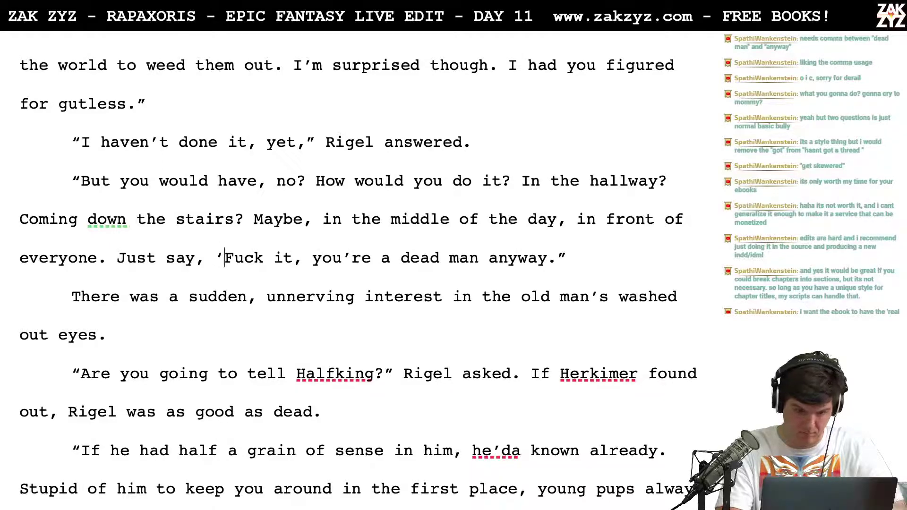
Insert "I'm a dead man anyway" after "Fuck it," in the old man's quoted phrase
key(Right)
key(Right)
key(Right)
key(Right)
key(Right)
key(Right)
key(Right)
key(Right)
key(Right)
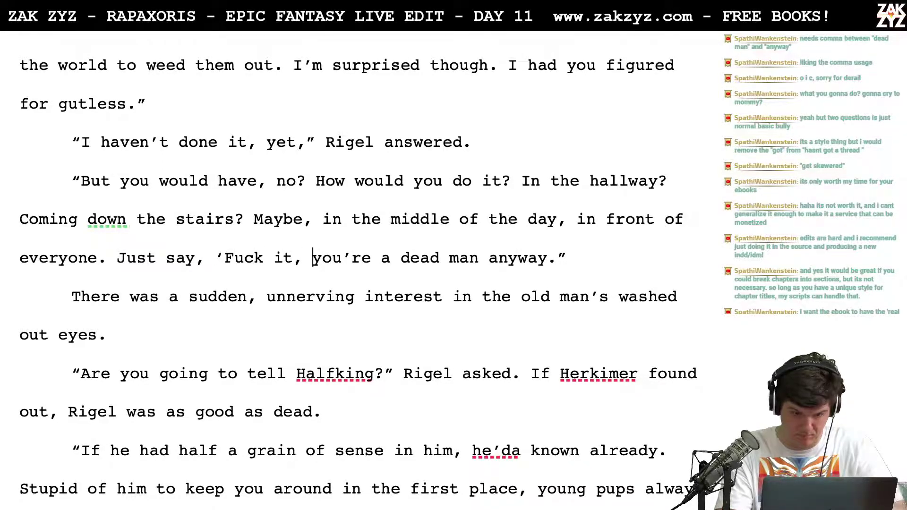
text(I'm a dead man)
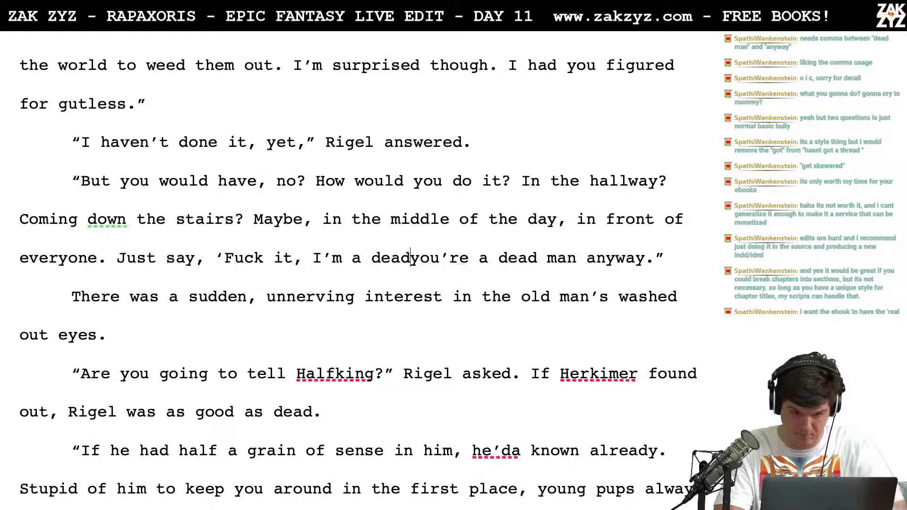
text( anyway)
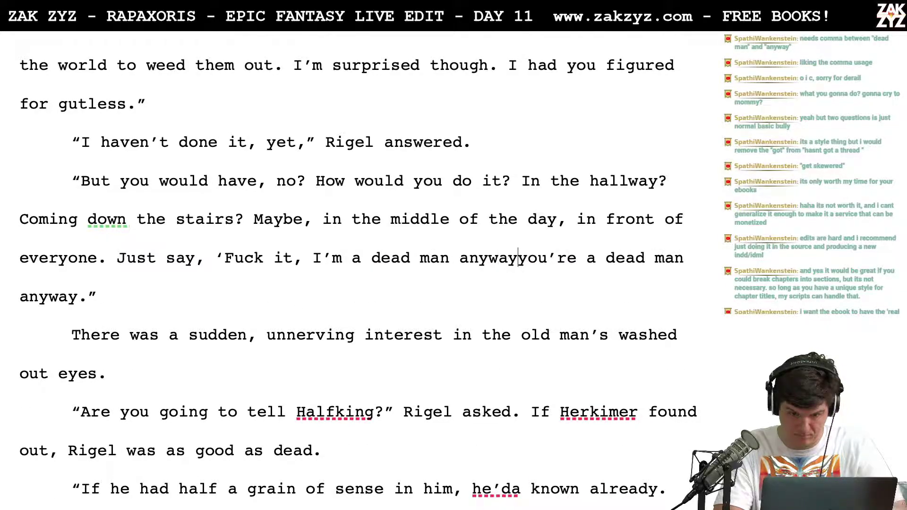
Add a comma between "dead man" and "anyway" in the newly added phrase
key(Left)
key(Left)
key(Left)
key(Left)
key(Left)
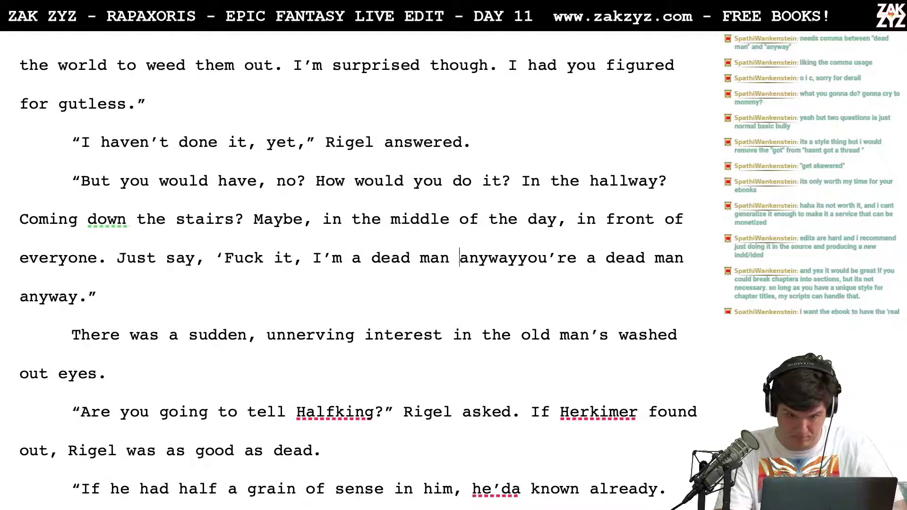
text(m)
key(BackSpace)
key(BackSpace)
text(m)
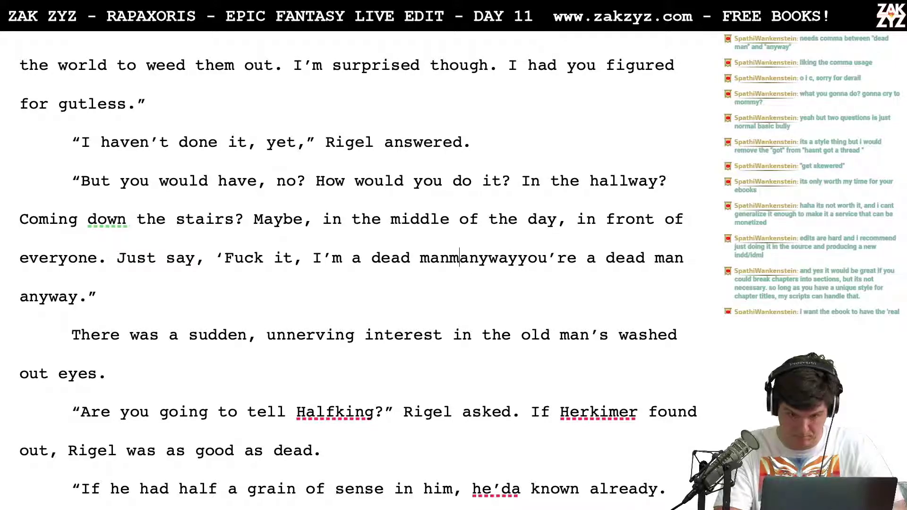
key(BackSpace)
text(,)
Close the old man's nested quote after "anyway" with a single quotation mark, a period and a closing double quotation mark
key(Right)
key(Right)
key(Right)
key(Right)
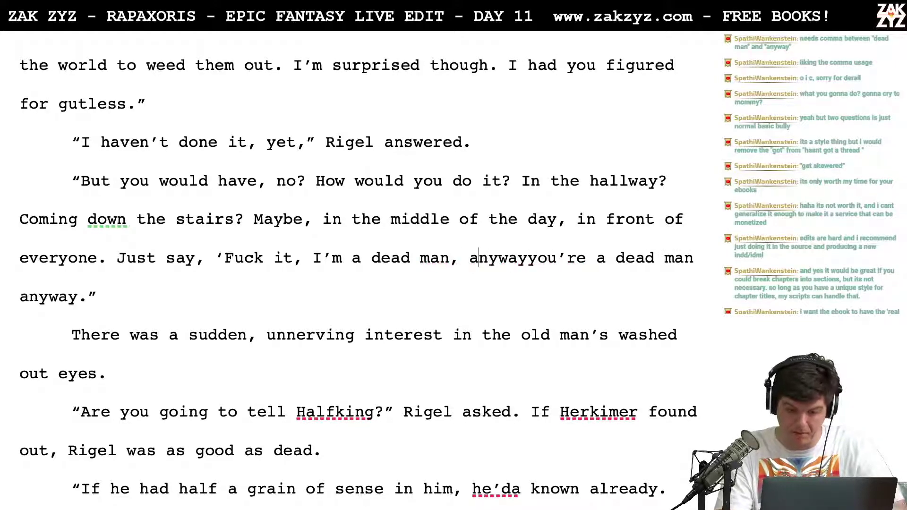
key(Right)
key(Right)
text(/)
key(BackSpace)
text(.)
key(BackSpace)
text(")
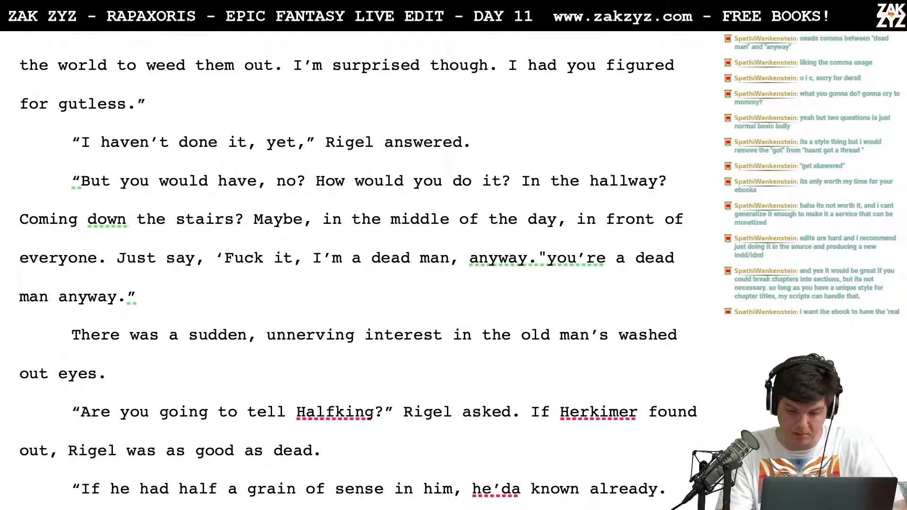
click(538, 258)
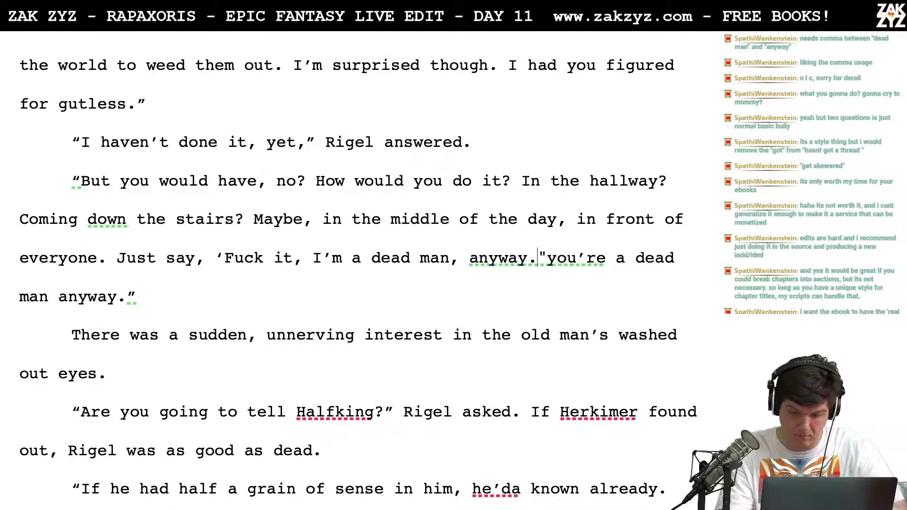
text(')
key(BackSpace)
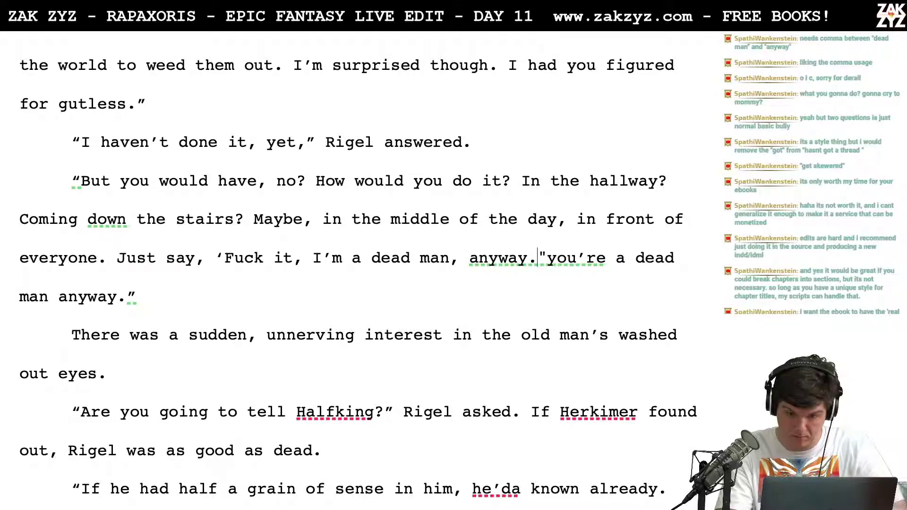
text(')
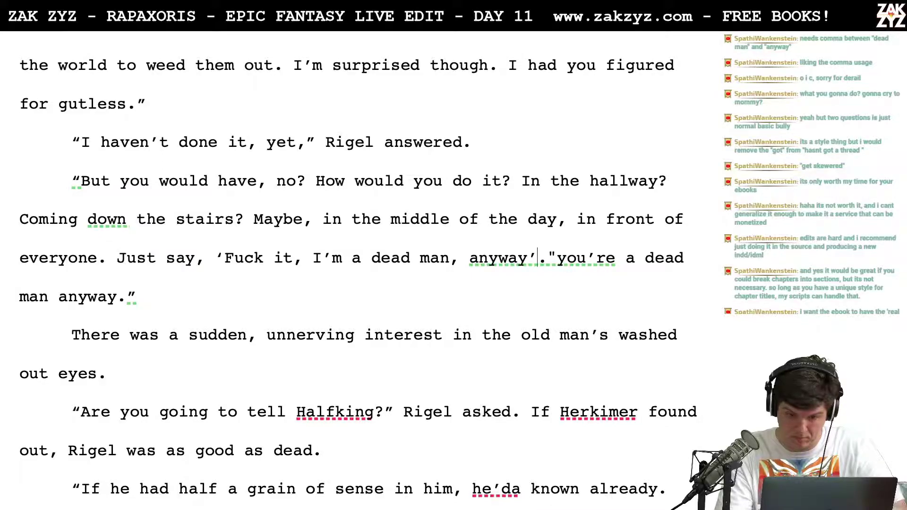
key(Delete)
text(")
Break the leftover "you're a dead man anyway." off into its own paragraph, with an empty paragraph above it
key(Return)
key(Return)
key(Left)
key(Up)
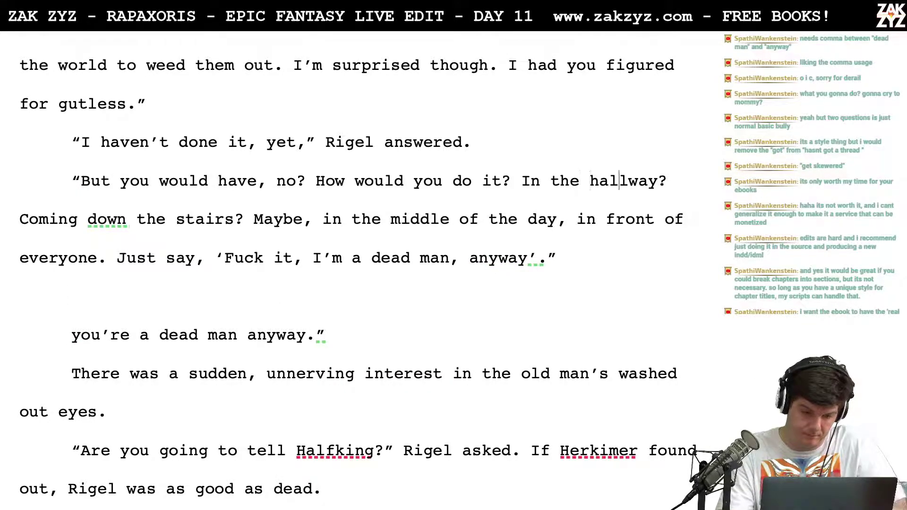
Replace the comma after "Just say" with a colon in the old man's line
key(Right)
key(Right)
key(Right)
key(Right)
key(Right)
key(Right)
key(Right)
key(Right)
key(Right)
key(Right)
key(Right)
key(Right)
key(Right)
key(Right)
key(Right)
key(Right)
key(Right)
key(Right)
key(Right)
key(Down)
key(Right)
key(BackSpace)
text(:)
Break the sentence starting "Just say:" off into its own paragraph after "in front of everyone."
key(Down)
key(Left)
key(Up)
key(Right)
key(Down)
key(Down)
key(Right)
key(Return)
key(Left)
key(Left)
key(Right)
Add "Just 'fuck it, I'm a dead man, anyway" after "in front of everyone." in the old man's line
text(Just)
text( 'fuck it)
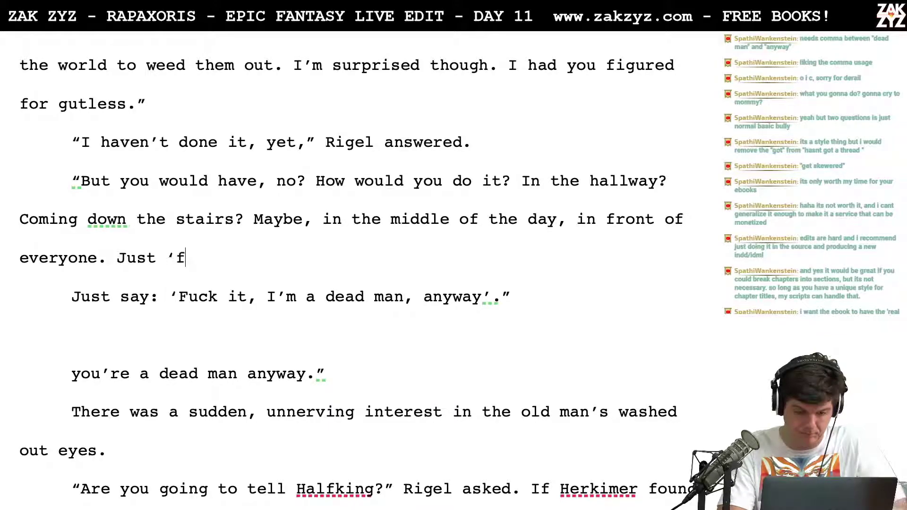
text(, I'm a dead)
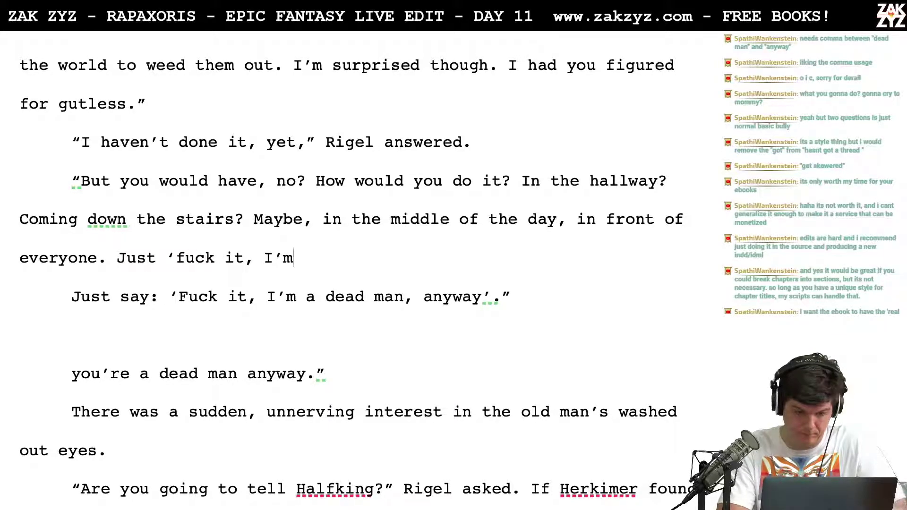
text( man anywa)
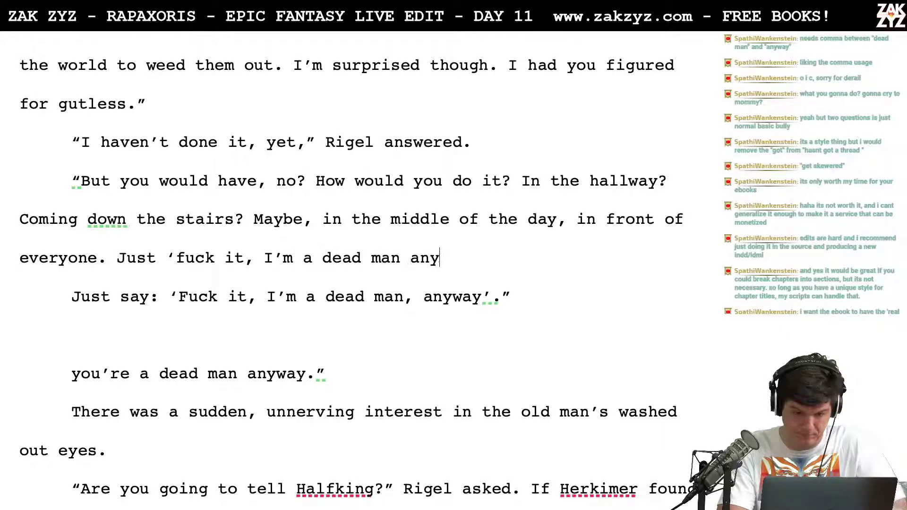
key(BackSpace)
key(BackSpace)
key(BackSpace)
key(BackSpace)
key(BackSpace)
key(BackSpace)
text(, an)
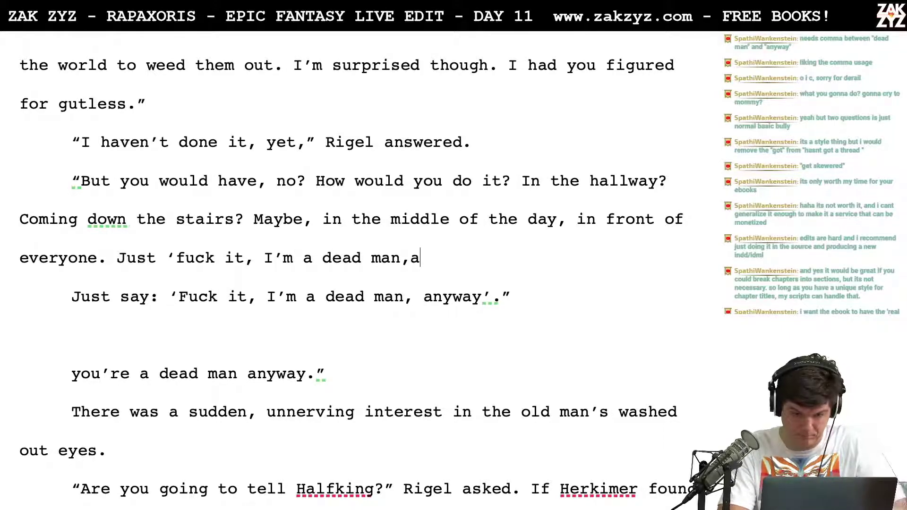
key(BackSpace)
text(nyway)
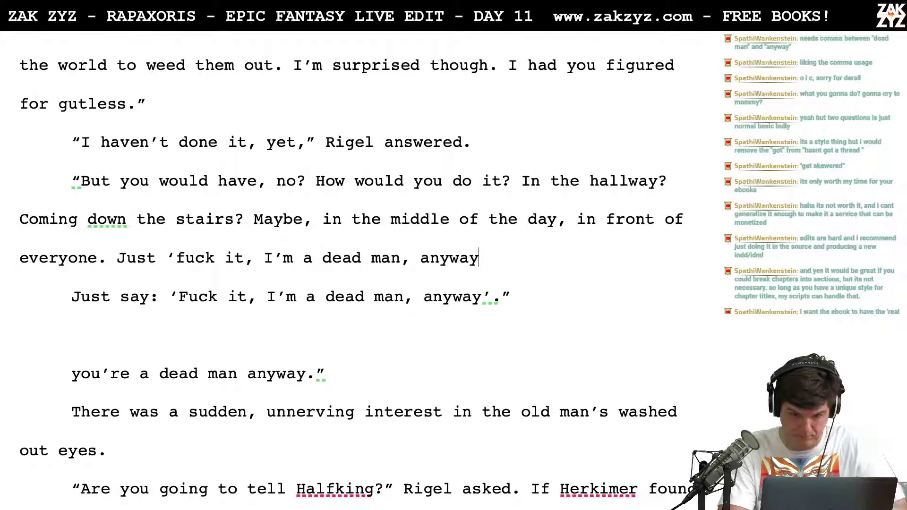
End the new phrase after "anyway" with a period, a closing double quotation mark and a question mark
text(")
text(?)
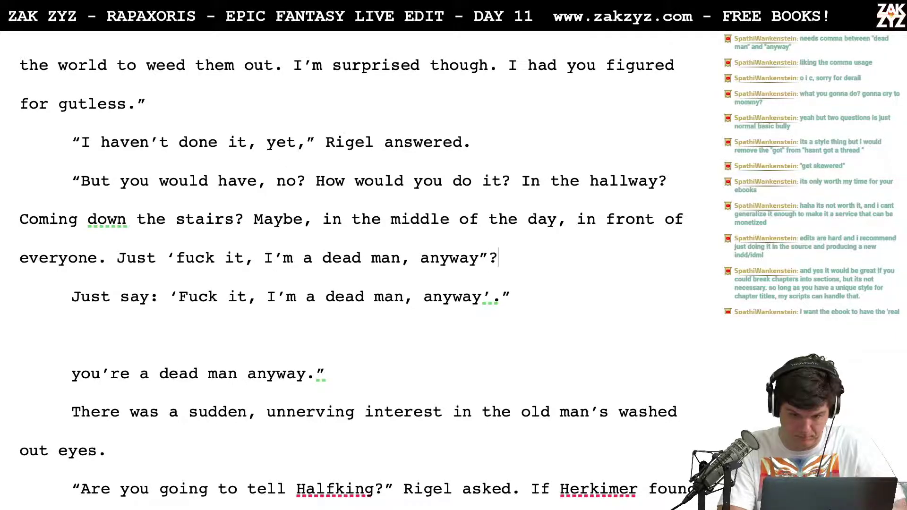
click(478, 258)
text(.)
key(End)
Delete the old "Just say:" paragraph, the empty paragraph and the leftover "you're a dead man anyway." paragraph below the rewritten line
key(Down)
key(Down)
key(Up)
key(Up)
key(Up)
key(Down)
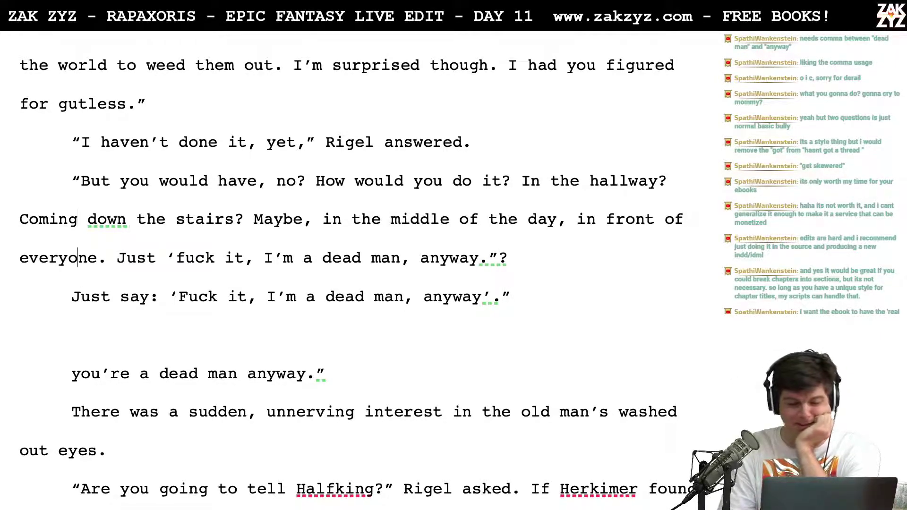
key(Down)
key(Home)
key(shift+Down)
key(shift+Down)
key(shift+Down)
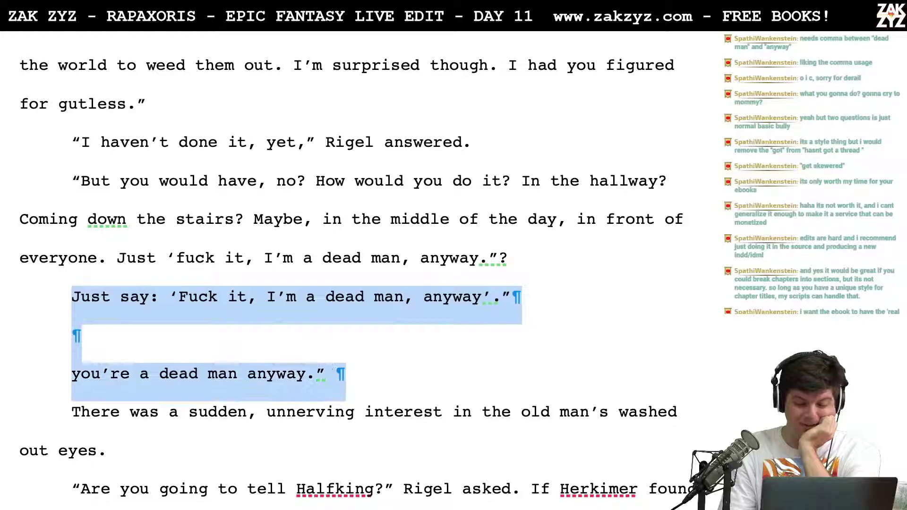
key(BackSpace)
Switch to the Rapaxoris Leaderboard document in TextEdit and add the chat contributor's name with a score of 1 beneath the last ranked entry
key(super+Tab)
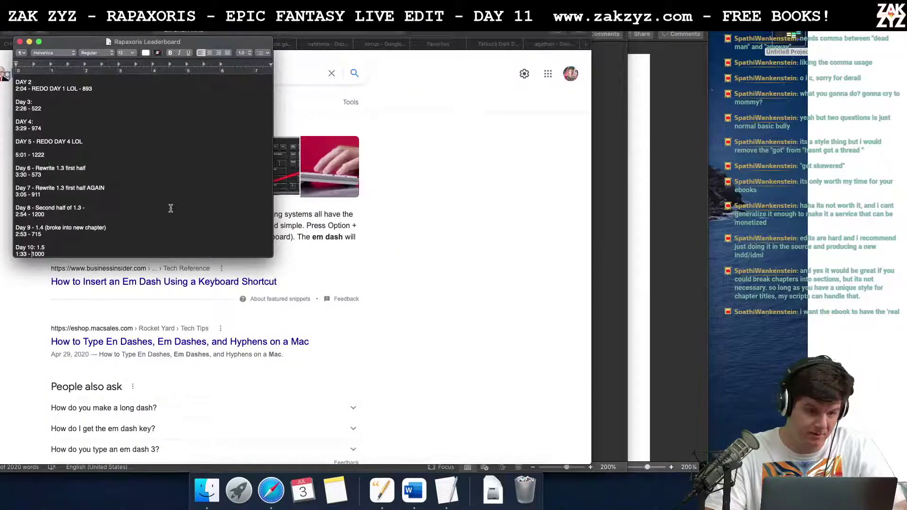
scroll(171, 208, down, 2)
scroll(171, 209, up, 5)
click(35, 119)
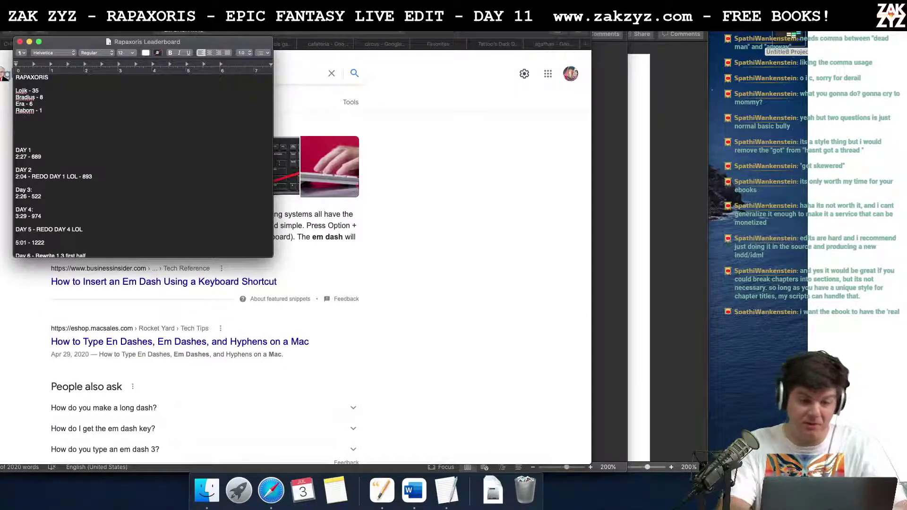
text(S)
text(par)
text(hi - 1)
key(Return)
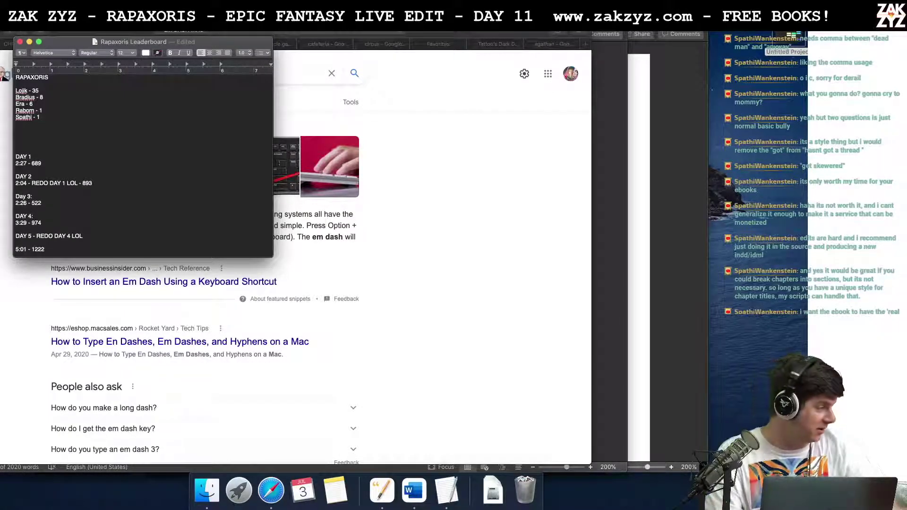
Switch back to the manuscript in Word and insert "say:" after "Just" in the old man's line
key(super+Tab)
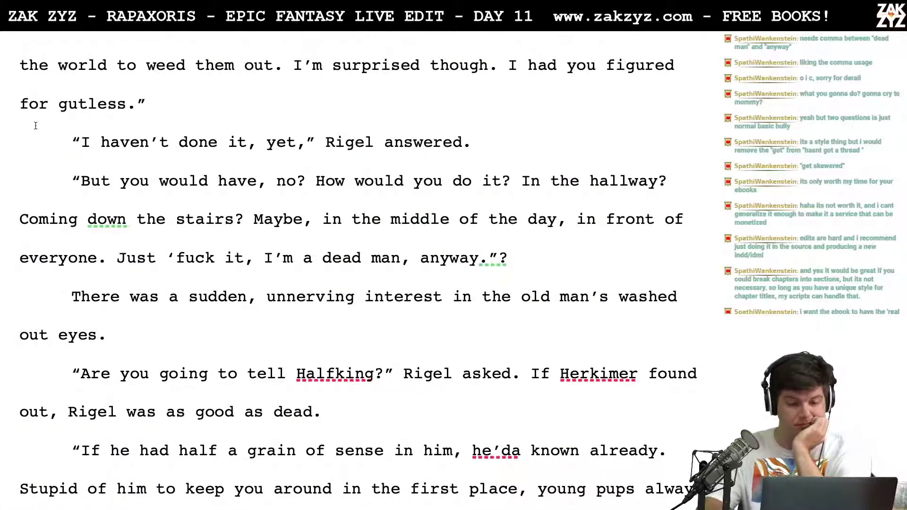
scroll(36, 125, down, 1)
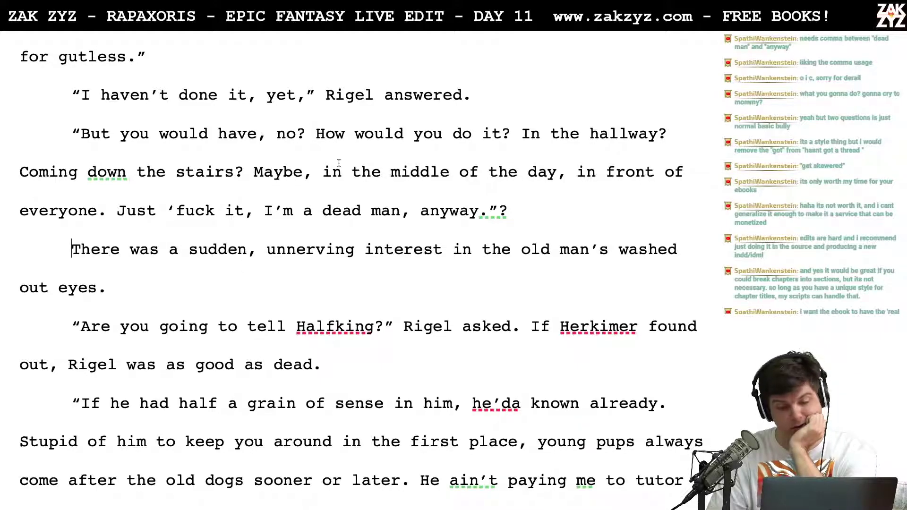
scroll(290, 208, down, 1)
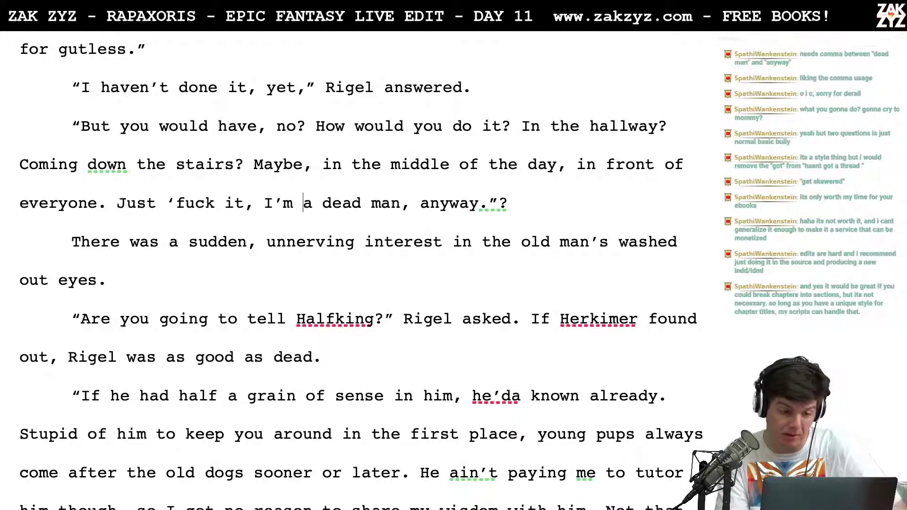
click(234, 164)
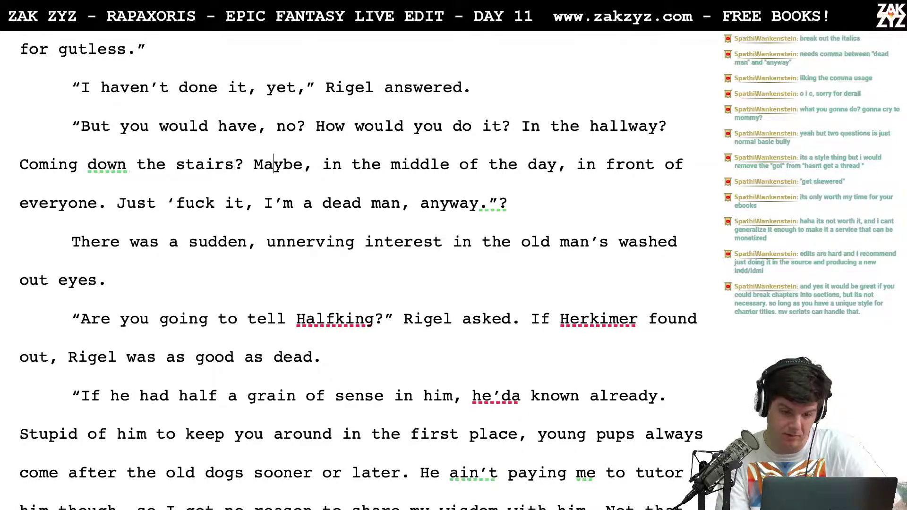
click(165, 203)
text(say,)
key(BackSpace)
key(BackSpace)
text(:)
Remove the single quotation mark in front of "fuck it" in the old man's line
key(Right)
key(Right)
key(Right)
key(Right)
key(Right)
key(Right)
key(Right)
key(Right)
key(Right)
key(Right)
key(Right)
key(Right)
key(Right)
key(Right)
key(Right)
key(Right)
key(Right)
key(Right)
key(Right)
key(Right)
key(Right)
key(Right)
key(Right)
key(Right)
key(Right)
key(Right)
key(Right)
key(Right)
key(Right)
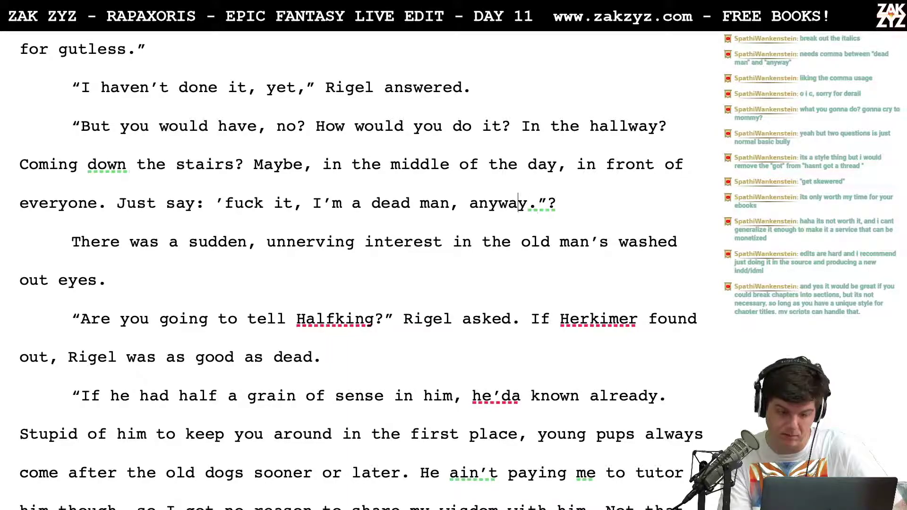
key(Left)
key(Left)
key(Left)
key(Left)
key(Left)
key(Left)
key(Left)
key(Left)
key(Left)
key(Left)
key(Left)
key(Left)
key(Left)
key(Left)
key(Left)
key(Left)
key(Left)
key(Left)
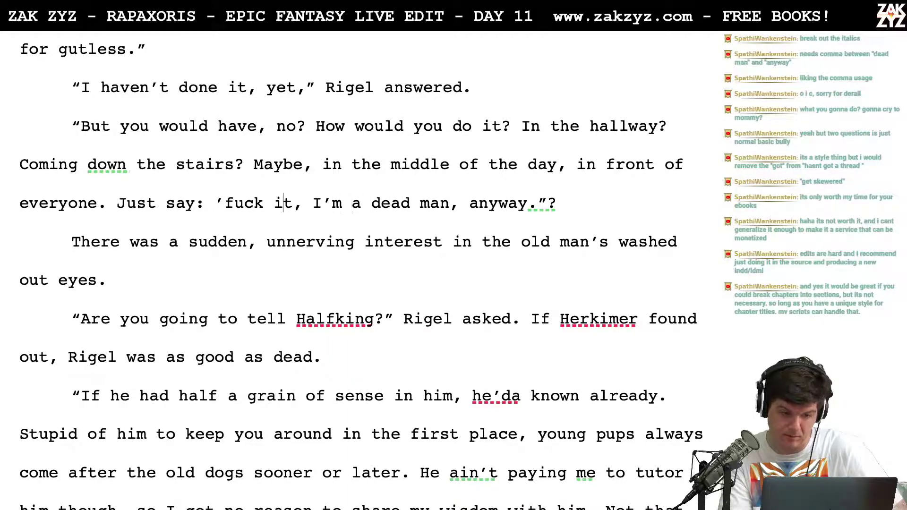
key(BackSpace)
Italicize the phrase "fuck it, I'm a dead man, anyway" in the old man's line
key(shift+Right)
key(shift+Right)
key(shift+Right)
key(shift+Right)
key(shift+Right)
key(shift+Right)
key(shift+Right)
key(shift+Right)
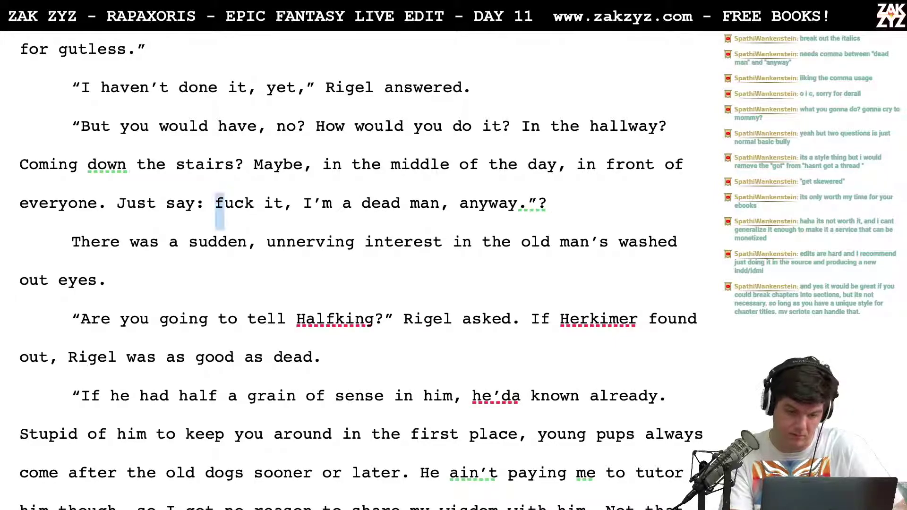
key(shift+Right)
key(shift+Right)
key(shift+Right)
key(shift+Right)
key(shift+Right)
key(shift+Right)
key(shift+Right)
key(shift+Right)
key(shift+Right)
key(shift+Right)
key(shift+Right)
key(shift+Right)
key(shift+Right)
key(shift+Right)
key(shift+Right)
key(shift+Right)
key(shift+Right)
key(shift+Right)
key(shift+Right)
key(shift+Right)
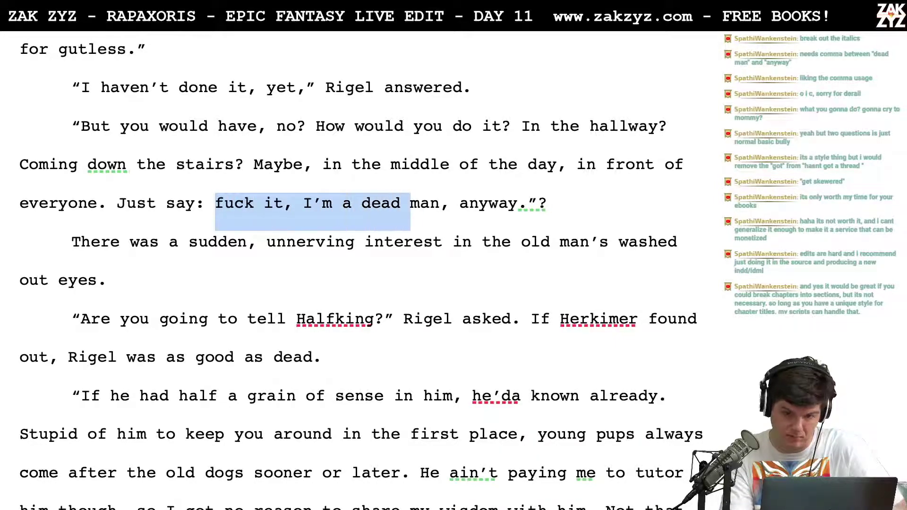
key(ctrl+i)
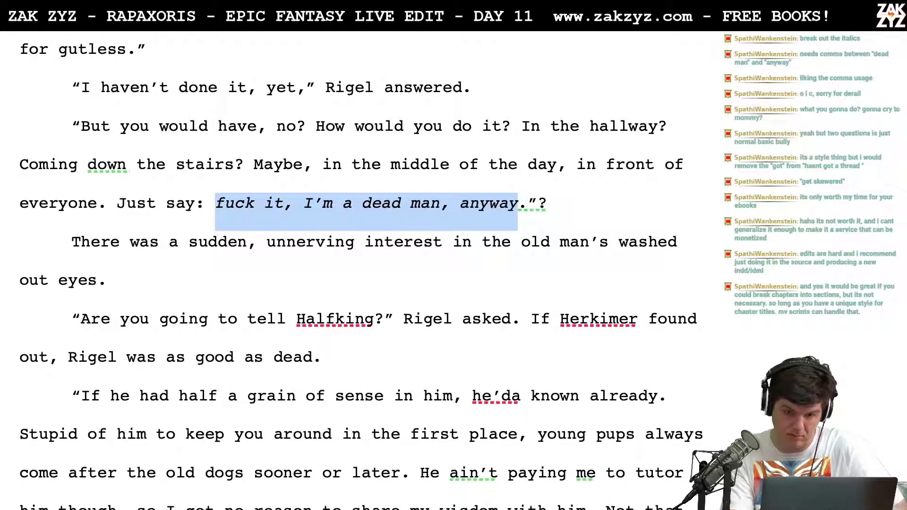
Replace the period after the italic "anyway" with a question mark and delete the stray question mark following the closing quotation mark
key(Right)
key(BackSpace)
text(?)
key(Right)
key(Right)
key(BackSpace)
key(Down)
key(Down)
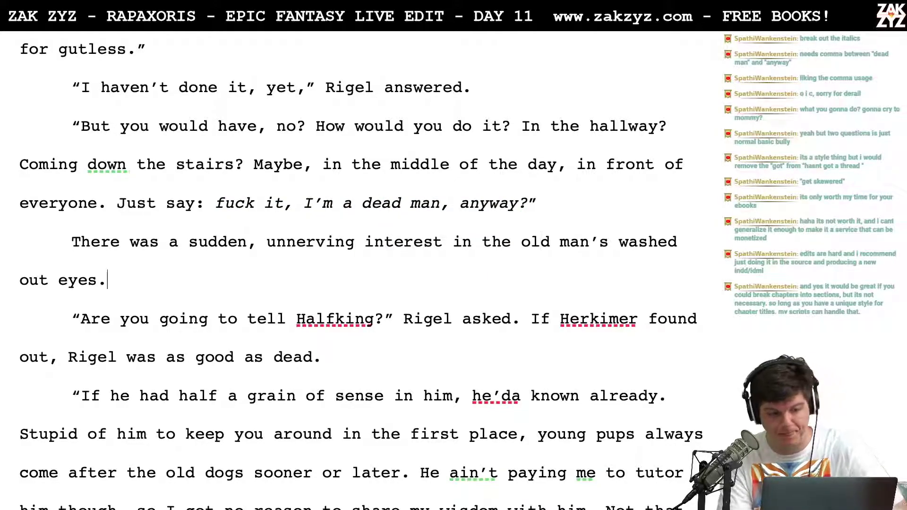
key(Right)
key(Down)
key(Down)
key(Down)
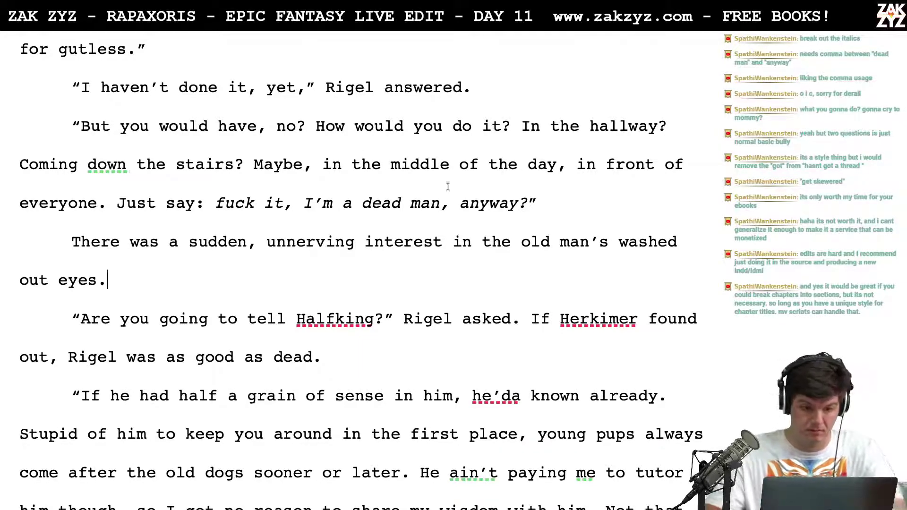
Change the colon after "Just say" to a comma in the old man's line
click(206, 203)
key(BackSpace)
text(,)
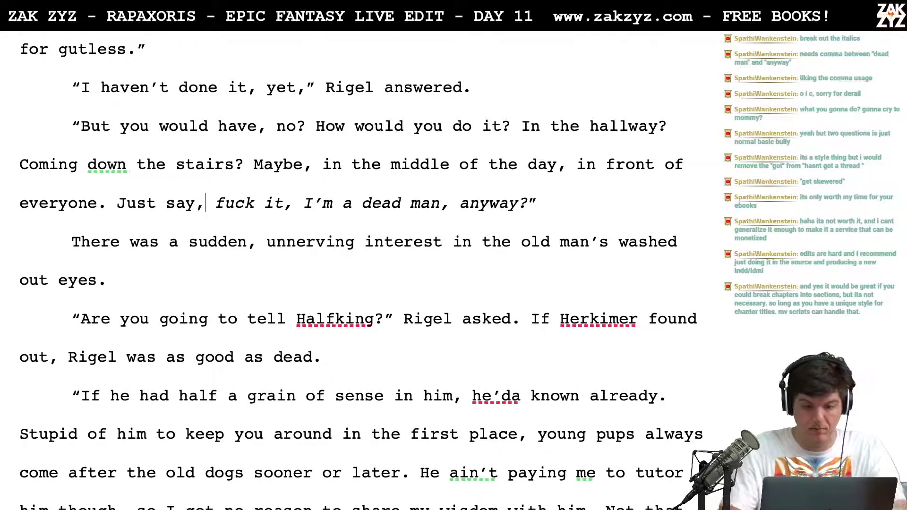
click(244, 203)
click(362, 203)
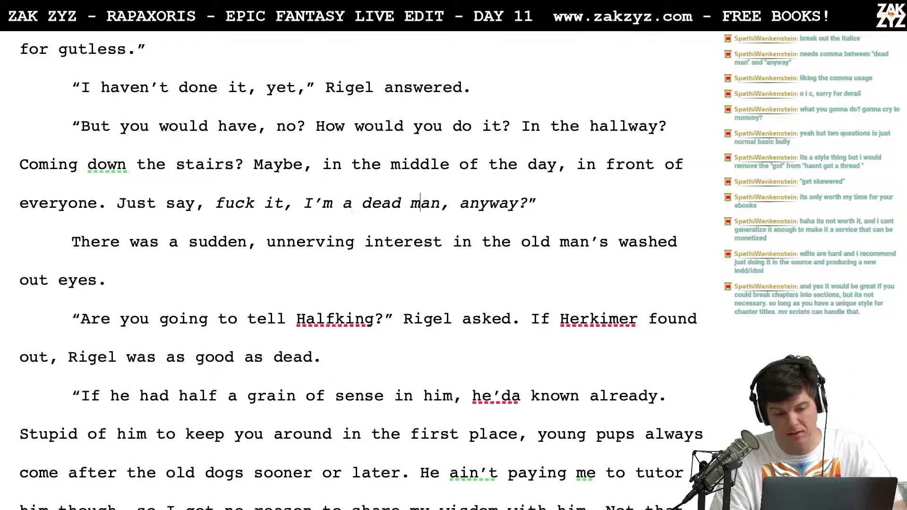
key(Down)
key(Up)
key(Up)
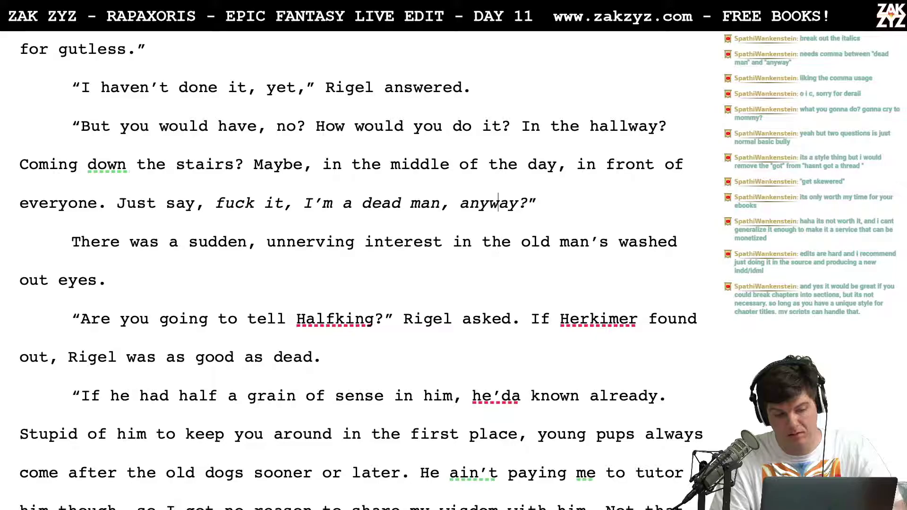
key(Left)
key(Left)
key(Left)
key(Left)
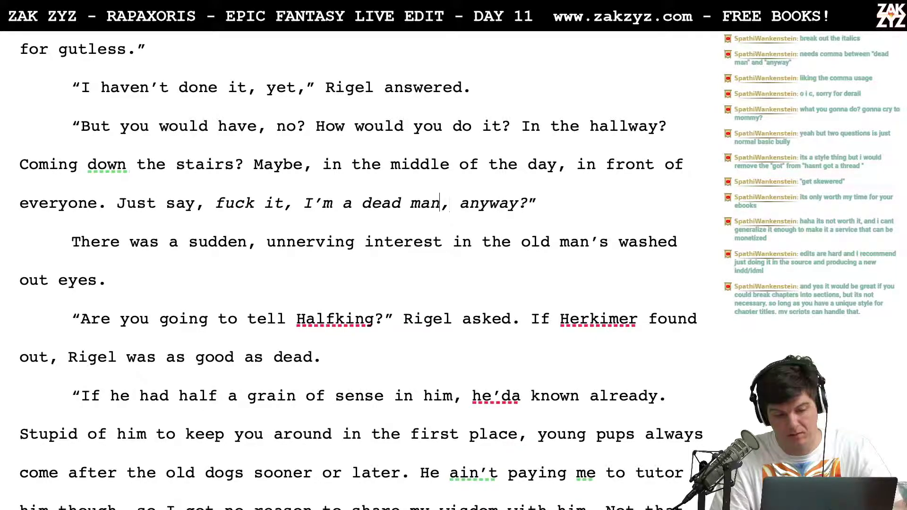
Add "quietly" after "Rigel asked" in the Halfking dialogue tag
key(Down)
key(Down)
key(Left)
key(Right)
key(Right)
key(Right)
key(Right)
key(Right)
key(Right)
key(Right)
key(Right)
key(Right)
key(Right)
key(Right)
key(Right)
key(Right)
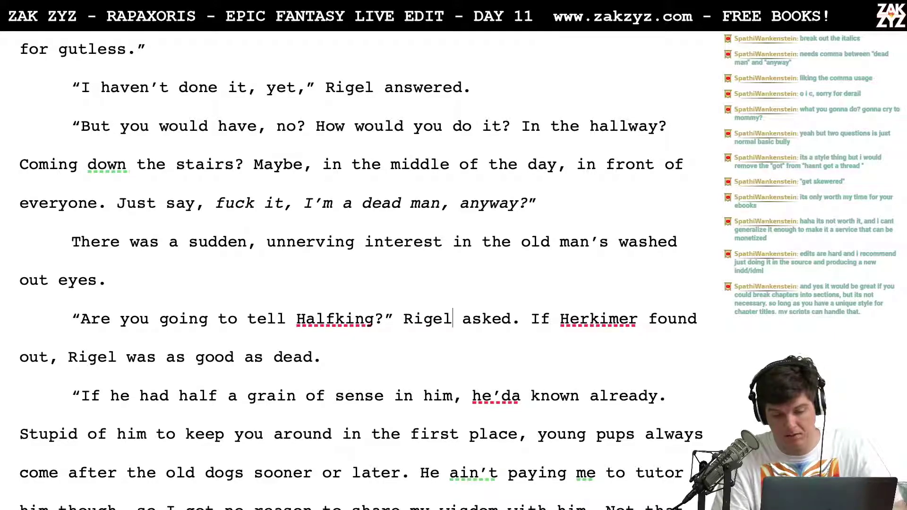
key(Left)
key(Left)
key(Left)
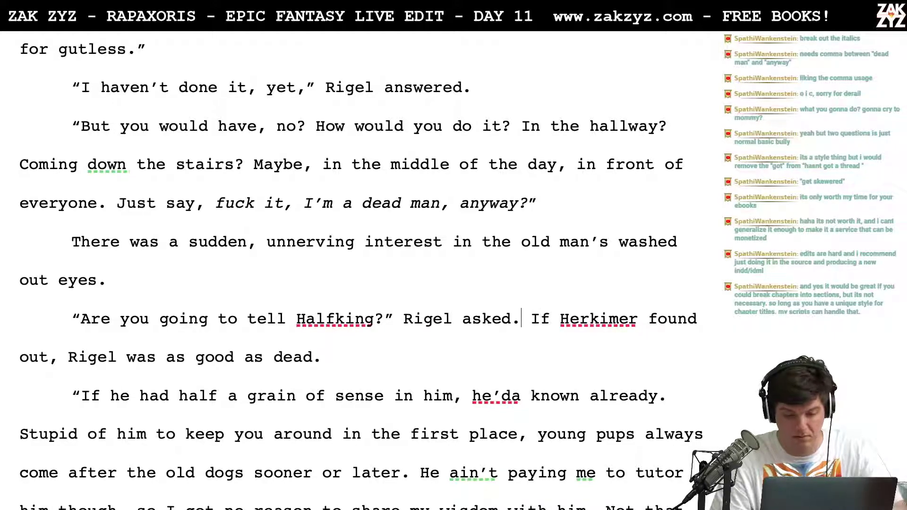
text(quietly)
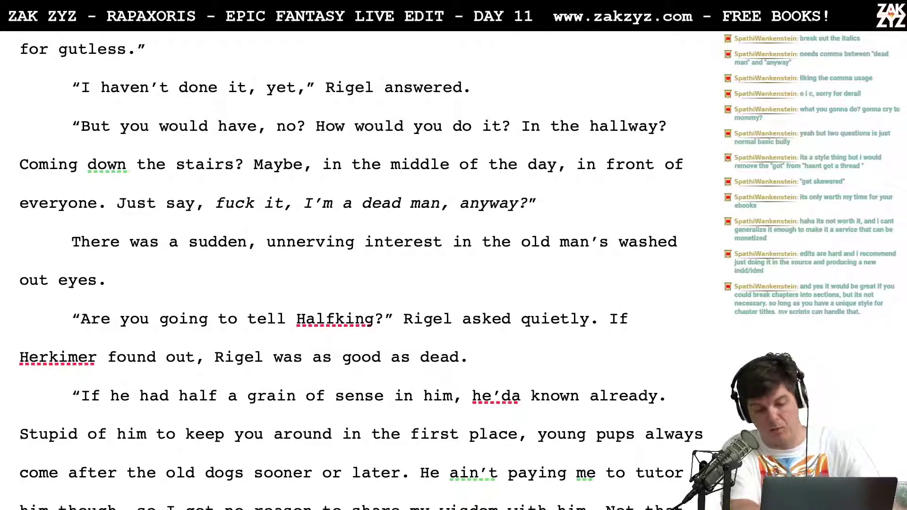
Reword the tag after the Halfking question so that it reads "Rigel dropped his voice."
click(479, 357)
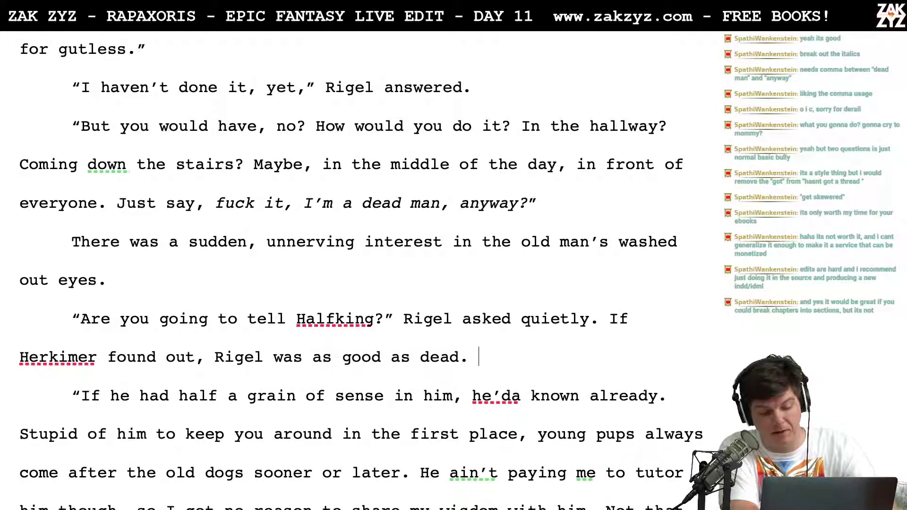
key(Up)
key(Up)
key(Down)
key(BackSpace)
key(BackSpace)
key(BackSpace)
key(BackSpace)
key(BackSpace)
key(BackSpace)
key(BackSpace)
key(BackSpace)
key(BackSpace)
key(BackSpace)
key(BackSpace)
key(BackSpace)
key(BackSpace)
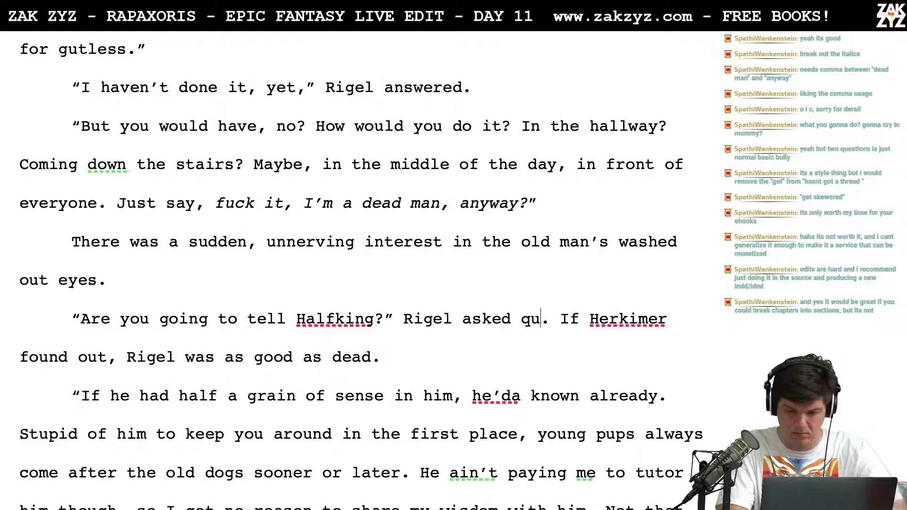
text(dropped his voice)
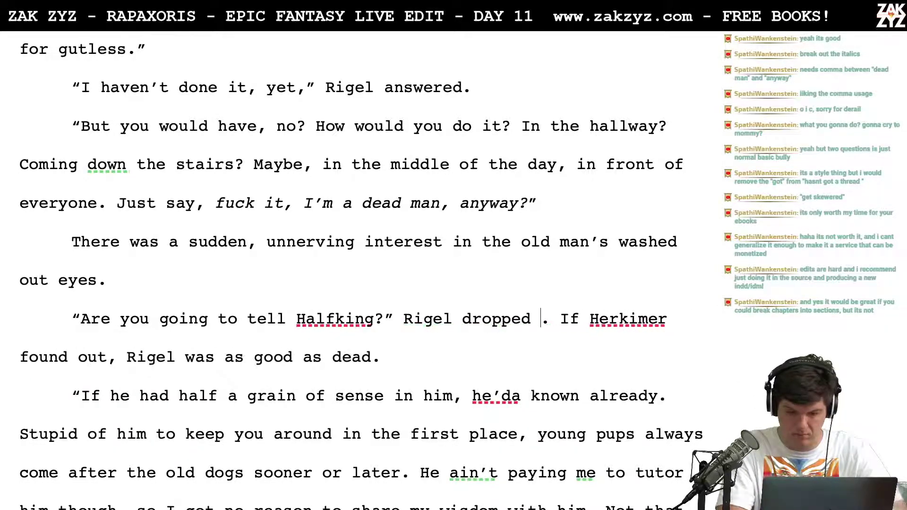
Review the sentence about Herkimer finding out and the old man's reply that follows it
key(Right)
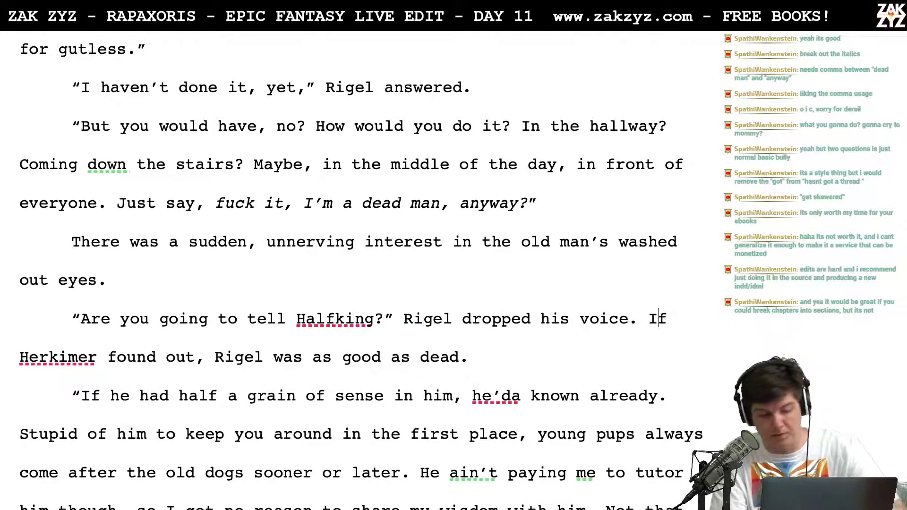
key(Right)
key(Right)
key(Right)
key(Right)
key(Right)
key(Right)
key(Right)
key(Right)
key(Right)
key(Right)
key(Right)
key(Right)
key(Right)
key(Right)
key(Right)
key(Right)
key(Right)
key(Right)
key(Right)
key(Right)
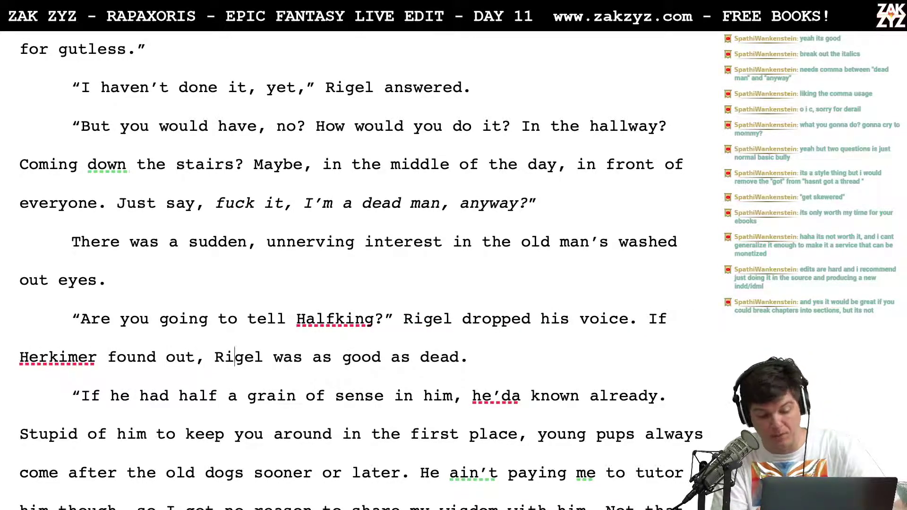
key(Right)
key(Left)
key(Left)
key(Left)
key(Down)
key(Left)
key(Up)
key(Up)
key(Right)
key(Right)
key(Right)
key(Right)
key(Right)
key(Right)
key(Right)
key(Right)
key(Right)
key(Right)
key(Down)
key(Down)
key(Down)
key(Down)
key(Down)
key(Up)
key(Up)
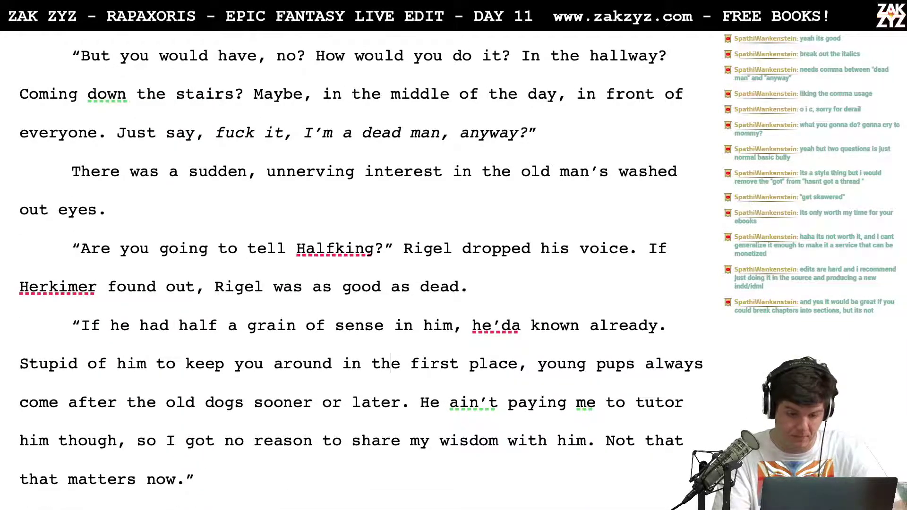
Replace "he" with "Herk" at the start of the old man's "If he had half a grain of sense" line
click(119, 330)
key(Right)
key(BackSpace)
key(BackSpace)
text(Herk)
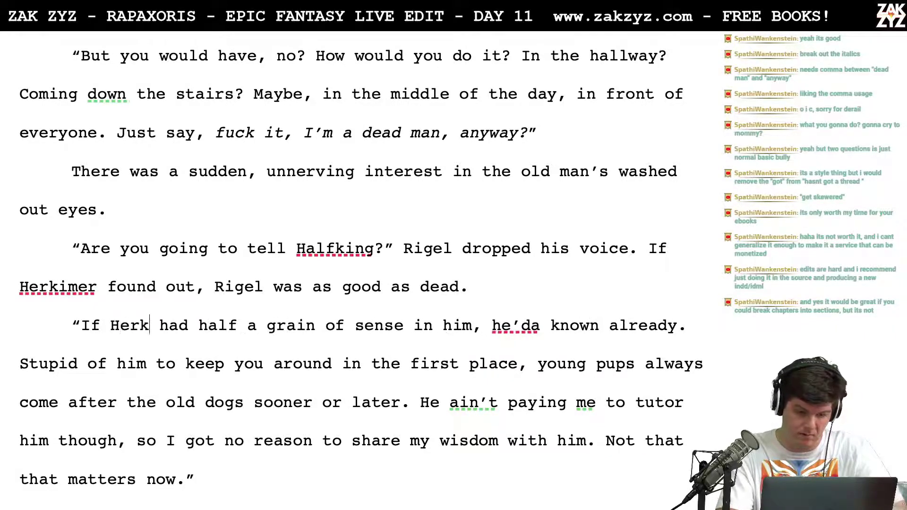
Read through the old man's opening sentence from "had half a grain" to "he'da known"
key(Right)
key(Right)
key(Right)
key(Right)
key(Right)
key(Right)
key(Right)
key(Right)
key(Right)
key(Right)
key(Right)
key(Right)
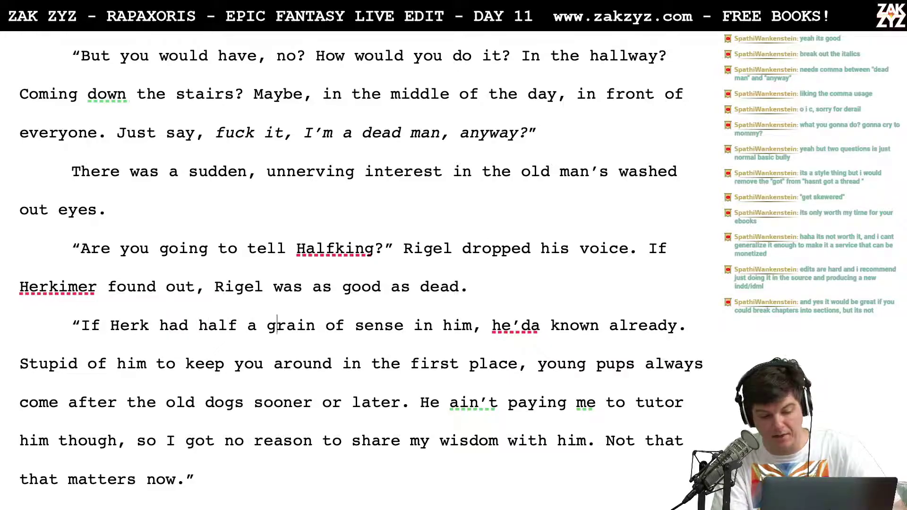
key(Right)
key(Right)
key(Right)
key(Right)
key(Right)
key(Right)
key(Right)
key(Right)
key(Right)
key(Right)
key(Right)
key(Right)
key(Right)
key(Right)
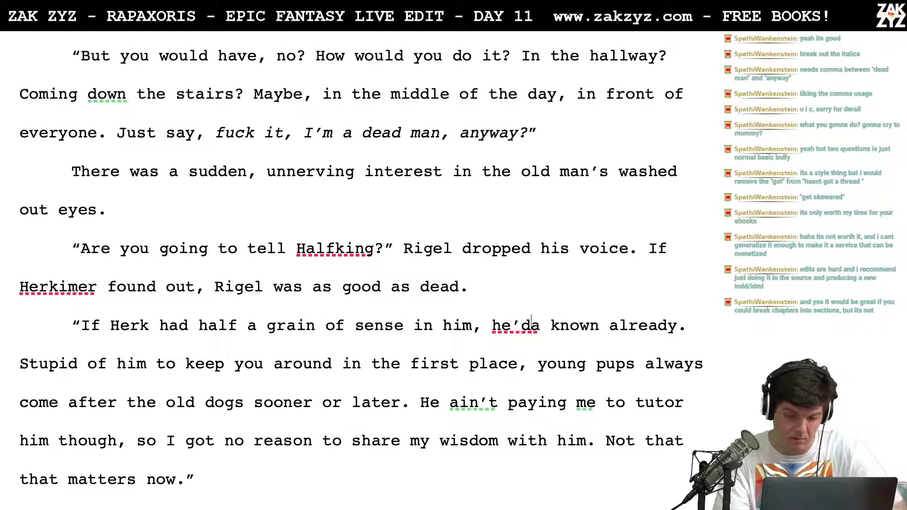
Split the paragraph before "half a grain" and write "any sense, he'd'a known already." after "If Herk had"
key(Left)
key(Left)
key(Left)
key(Left)
key(Left)
key(Left)
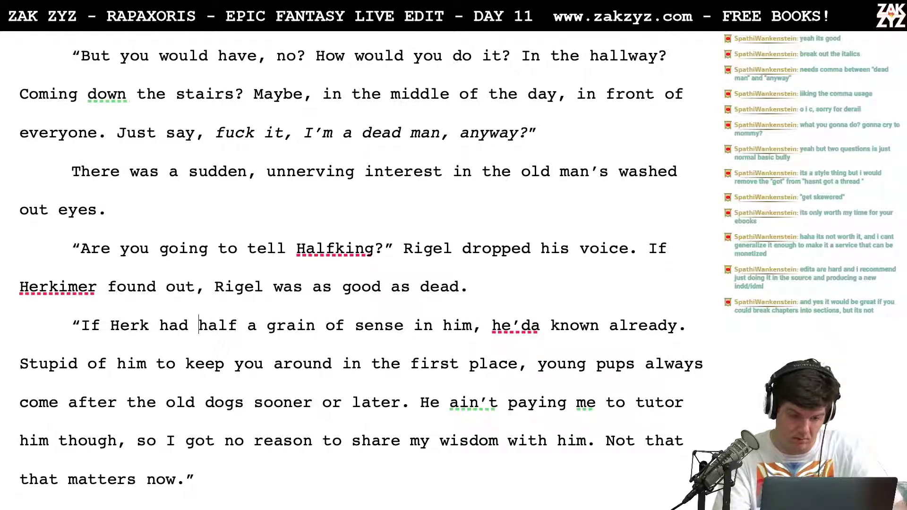
key(Return)
text(any sense, )
text(he'da)
key(BackSpace)
text(known)
key(BackSpace)
key(BackSpace)
key(BackSpace)
key(BackSpace)
key(BackSpace)
text('a )
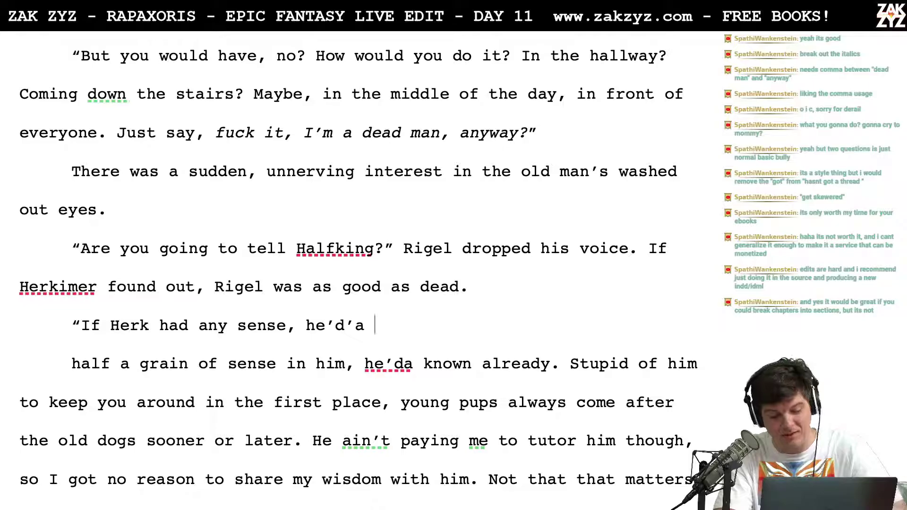
text(known already.)
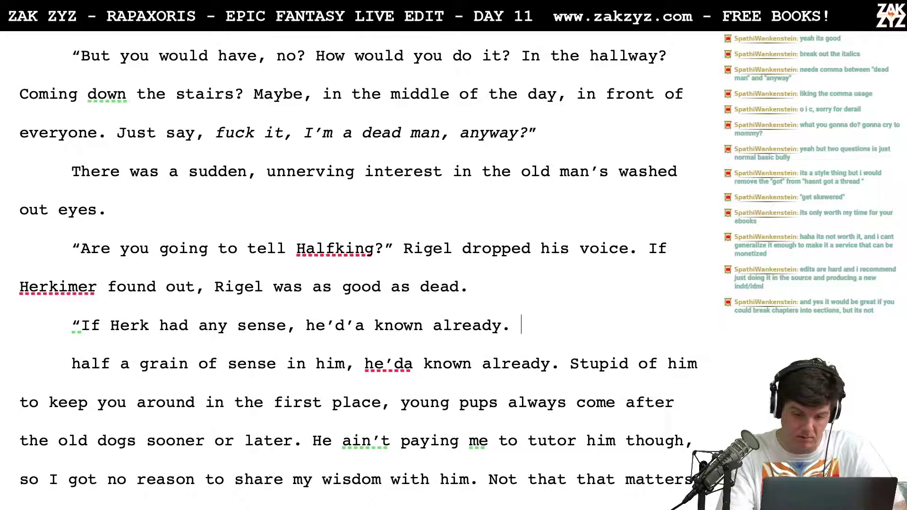
Continue the old man's rewritten line with "It's stupid of him to keep you around."
text(It's stupid )
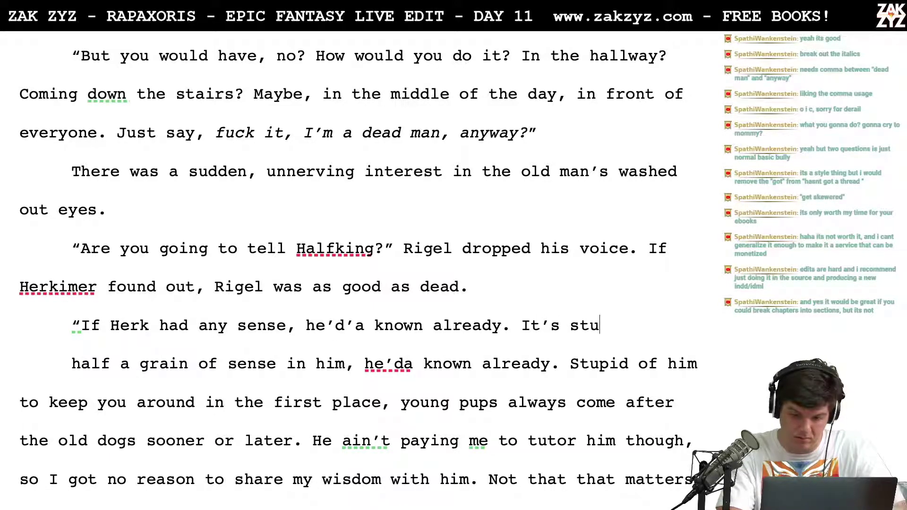
text(of him to ke)
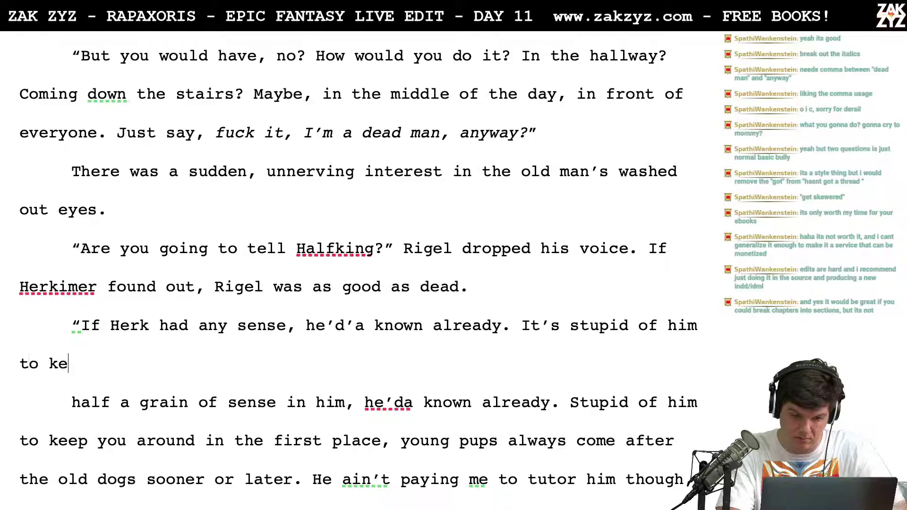
text(ep you around.)
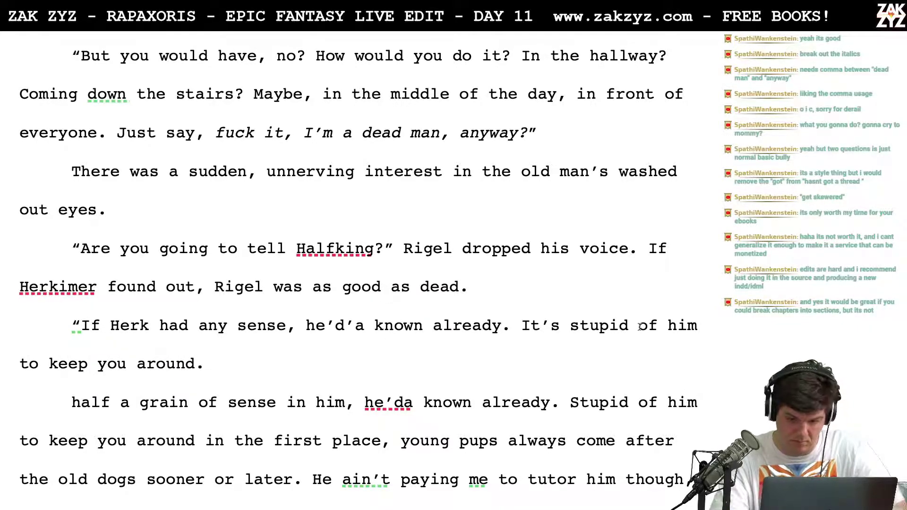
Split the paragraph inside "It's stupid of him" and rewrite the sentence above the break as "It was stupid to keep you around"
click(533, 326)
key(Return)
key(Left)
text(t was stupid to)
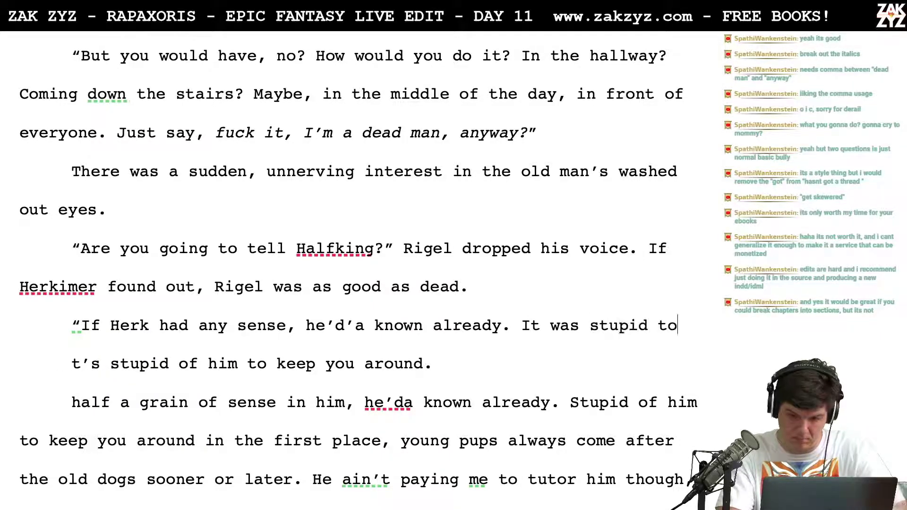
text( keep you around)
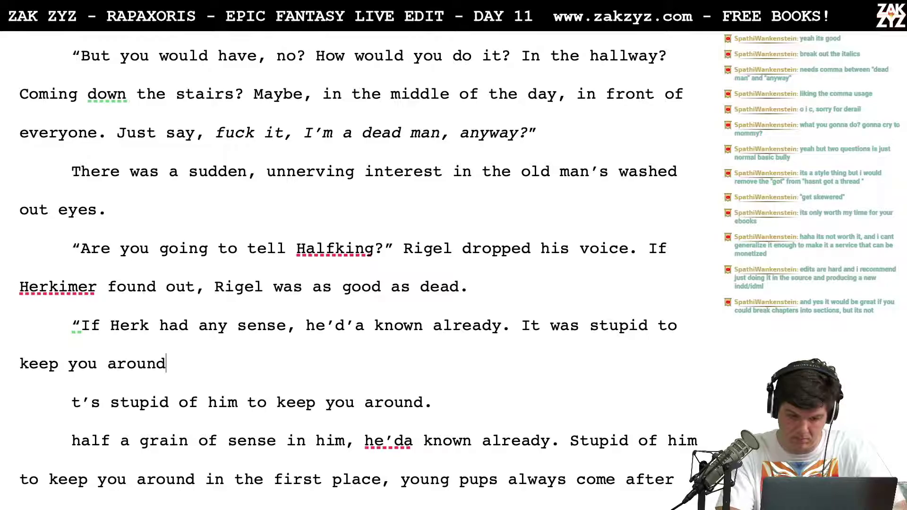
End the sentence after "around" and add "Young pups always come after old dogs." to the old man's line
text(. Young pup)
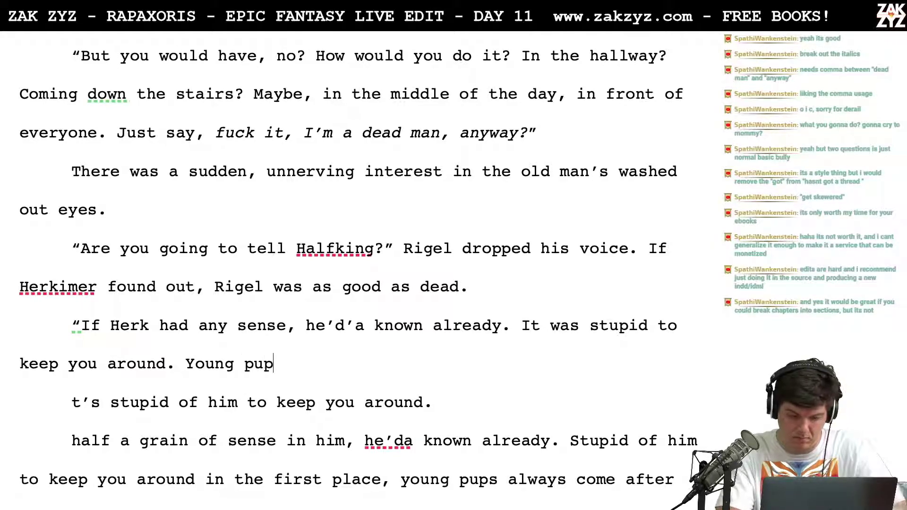
text(s always ocme after old dongs)
key(BackSpace)
key(BackSpace)
key(BackSpace)
text(gss)
key(BackSpace)
text(.)
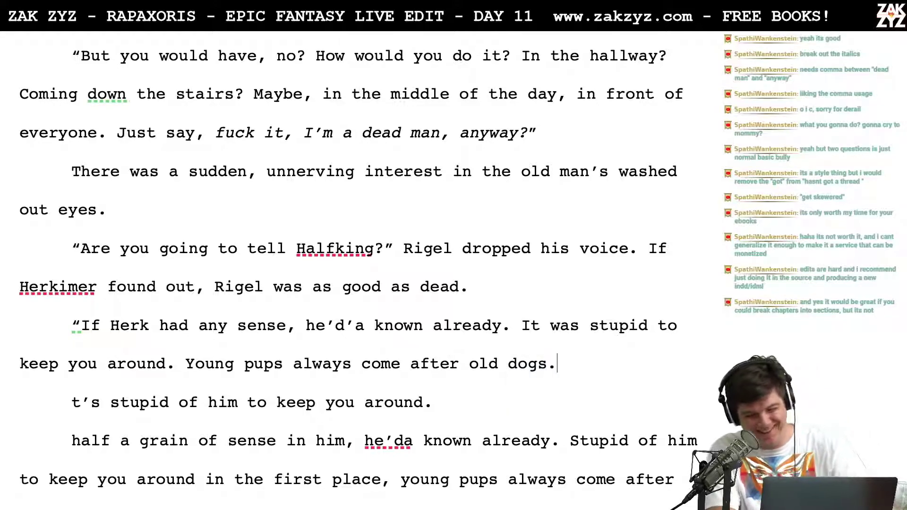
Delete the leftover old wording from "t's stupid of him" through "sooner or later." and set "He ain't paying me" apart below a blank line
key(shift+Down)
key(shift+Down)
key(shift+Down)
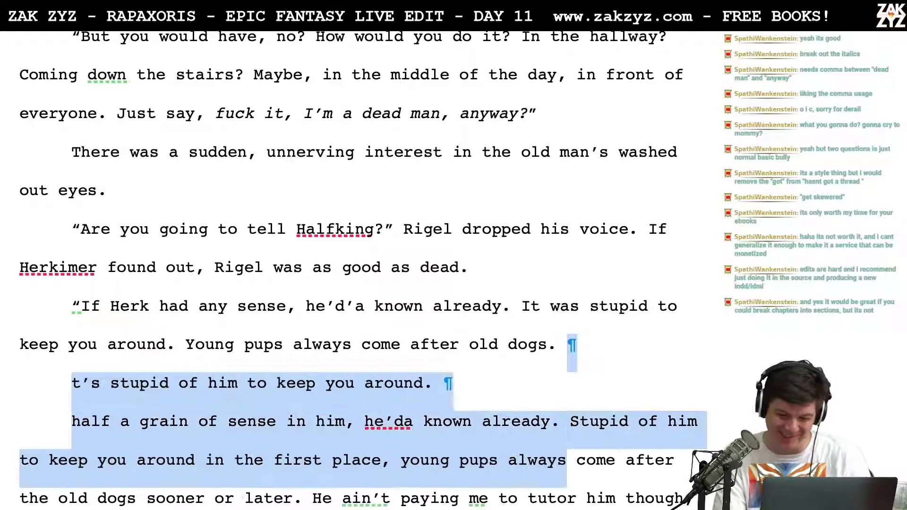
key(shift+Down)
key(shift+Up)
key(shift+Up)
key(shift+Right)
key(shift+Right)
key(shift+Right)
key(shift+Right)
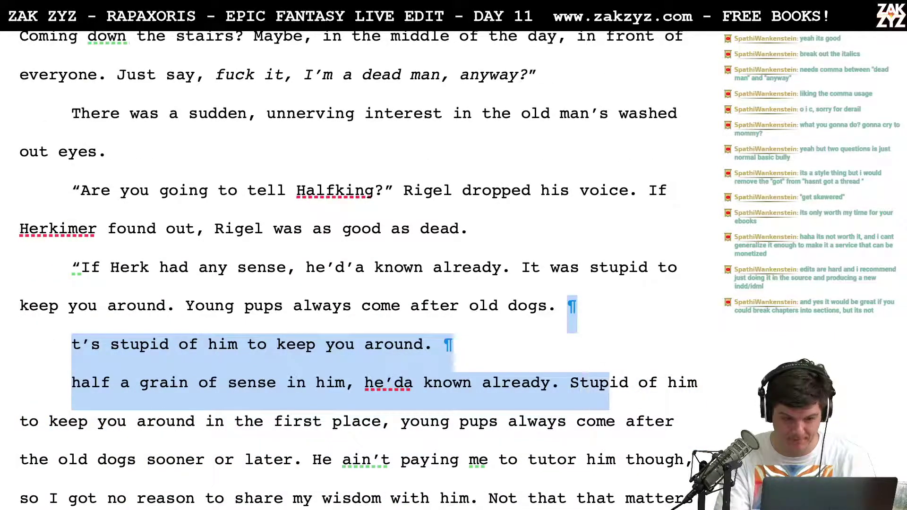
key(shift+Right)
key(shift+Right)
key(shift+Right)
key(shift+Right)
key(shift+Right)
key(shift+Right)
key(shift+Down)
key(shift+Right)
key(shift+Right)
key(shift+Right)
key(shift+Right)
key(shift+Right)
key(shift+Right)
key(shift+Right)
key(shift+Right)
key(shift+Right)
key(shift+Right)
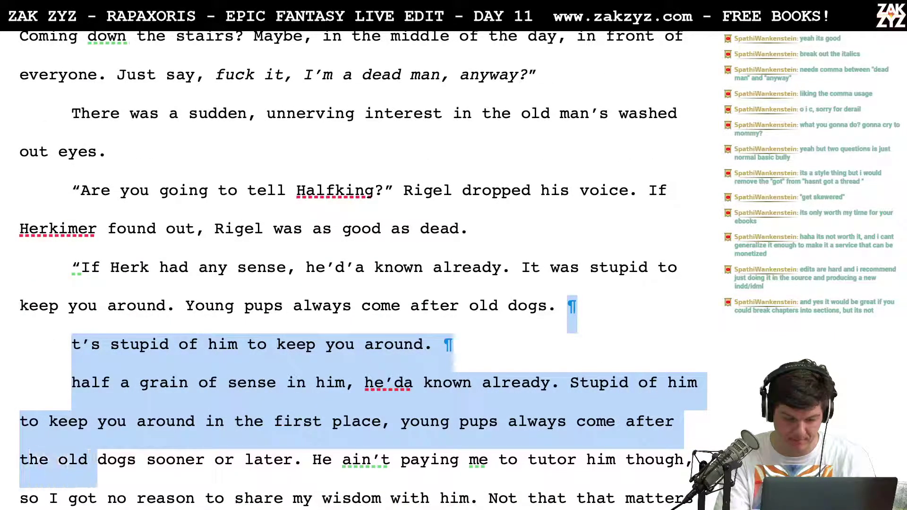
key(shift+Right)
key(shift+Right)
key(shift+Right)
key(shift+Right)
key(shift+Right)
key(shift+Right)
key(shift+Right)
key(shift+Right)
key(shift+Right)
key(shift+Right)
key(shift+Right)
key(shift+Right)
key(shift+Right)
key(shift+Right)
key(shift+Right)
key(shift+Right)
key(shift+Right)
key(shift+Right)
key(shift+Right)
key(shift+Right)
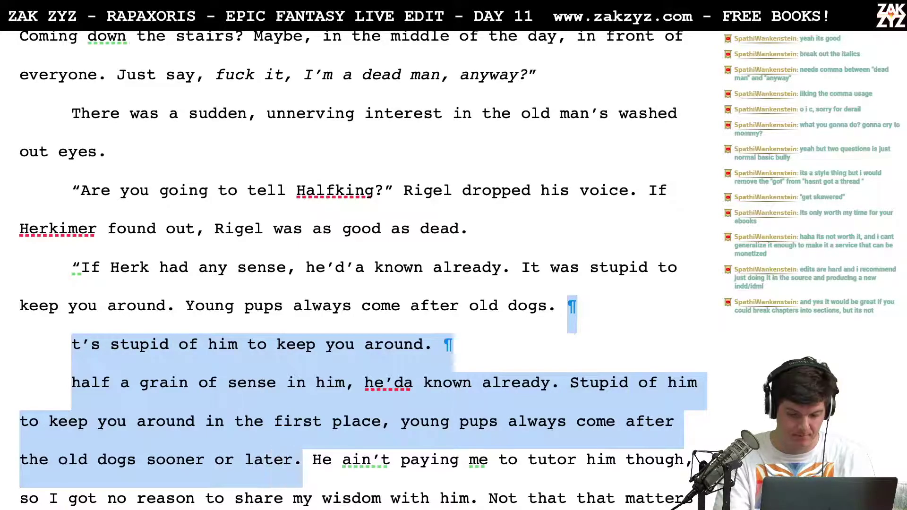
key(BackSpace)
key(Return)
key(Return)
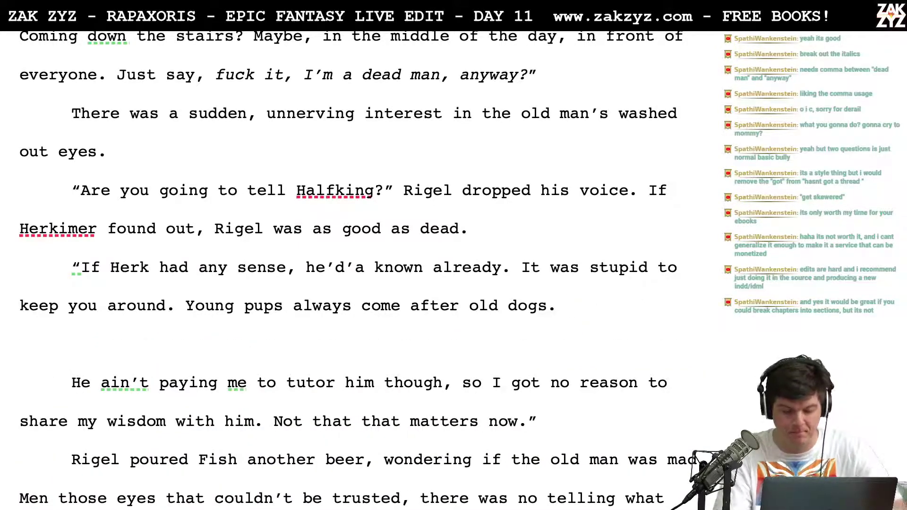
text(Herk)
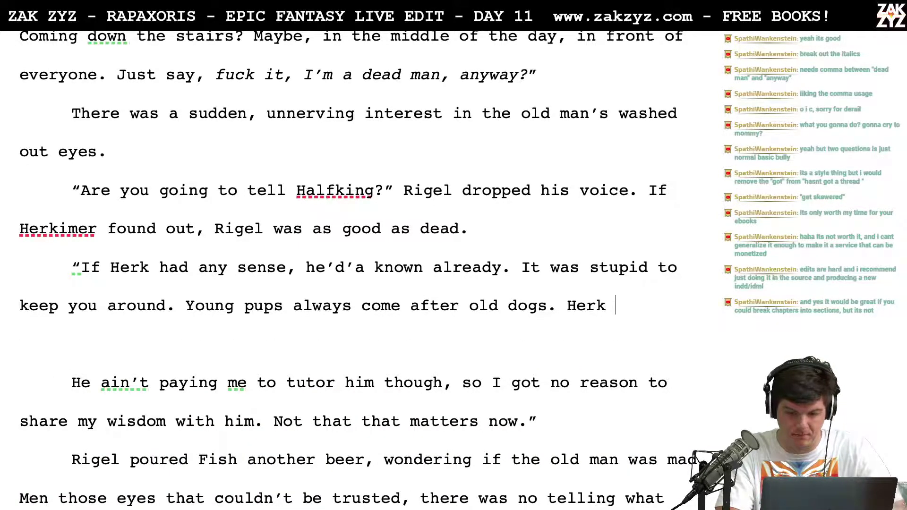
text( ha)
key(BackSpace)
text(Ain't)
key(BackSpace)
key(BackSpace)
key(BackSpace)
key(BackSpace)
key(BackSpace)
key(BackSpace)
key(BackSpace)
key(BackSpace)
key(BackSpace)
key(BackSpace)
key(BackSpace)
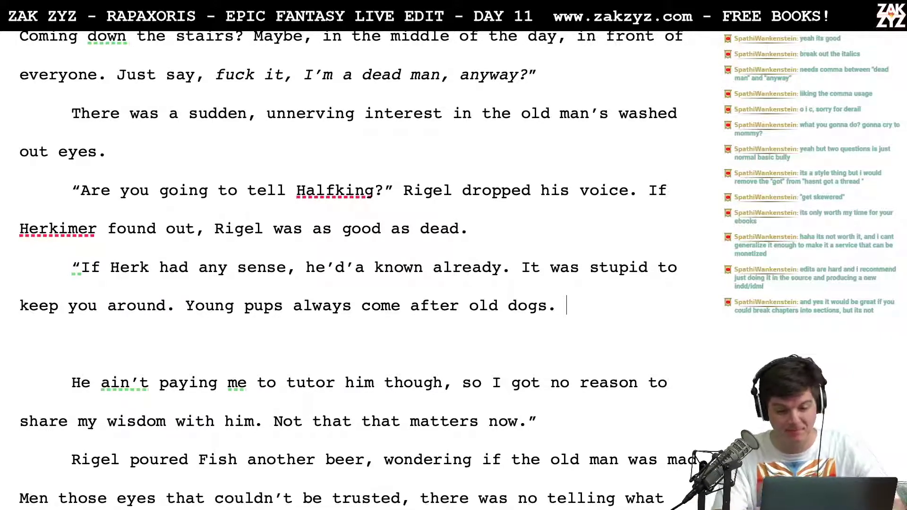
Break the paragraph after "If Herk had any sense," and write "he'd have known already." above the break
click(362, 273)
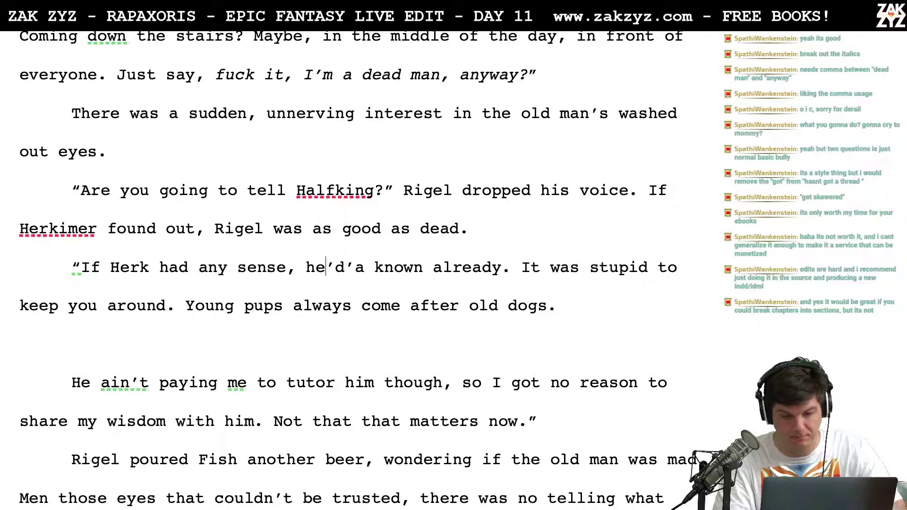
key(Left)
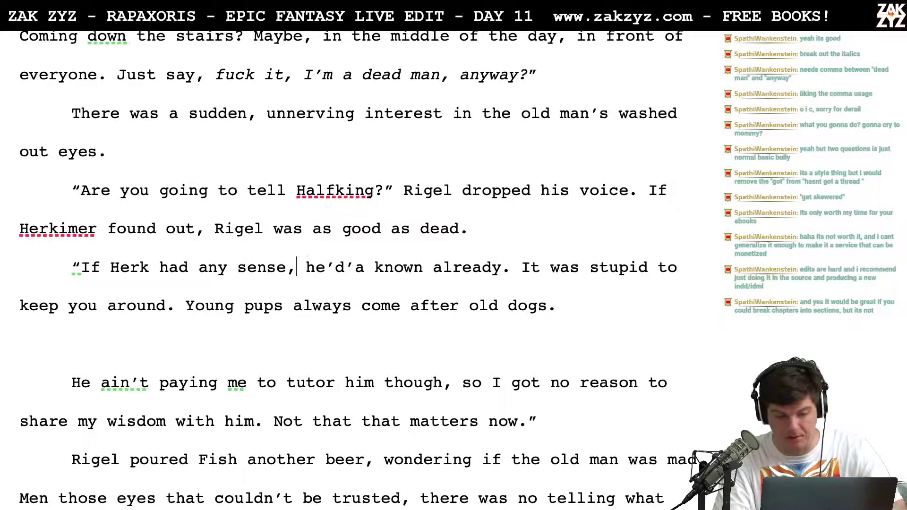
key(Right)
key(Return)
text(he'd have kn)
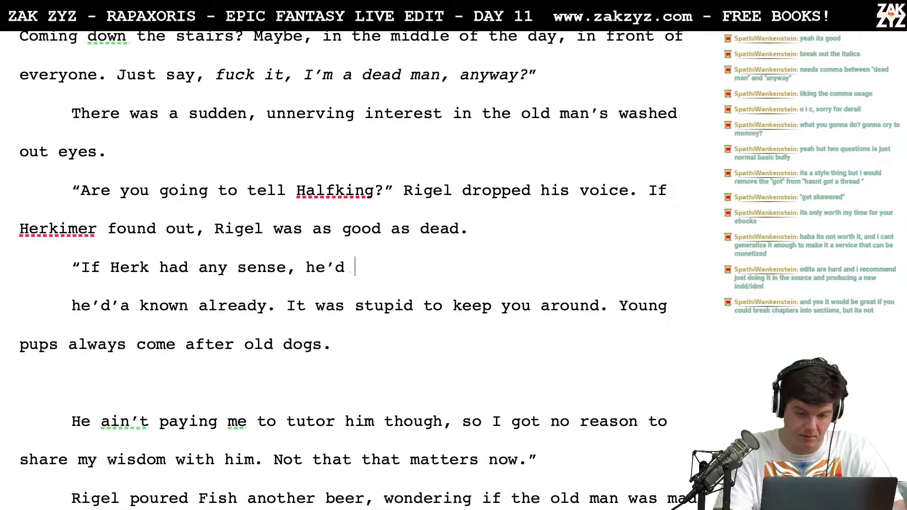
text(own already.)
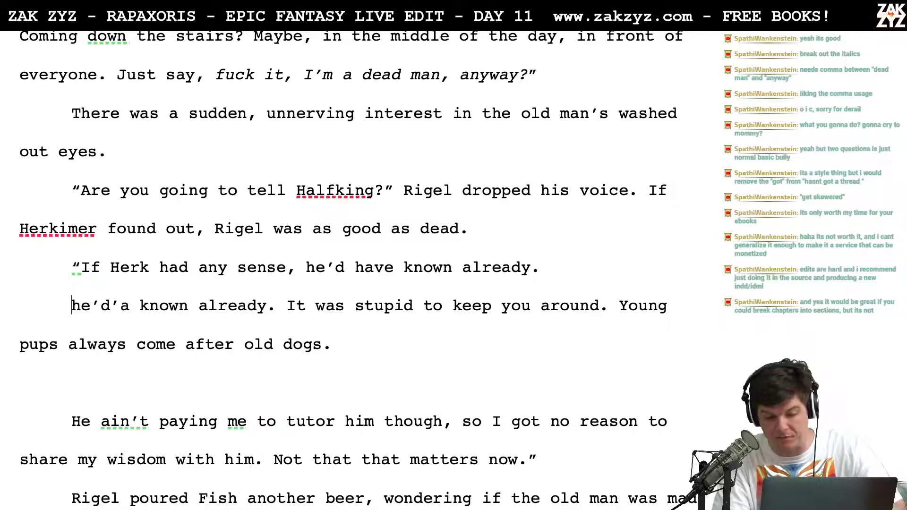
Delete the old "he'd'a known already." and rejoin "It was stupid to keep you around" to the old man's opening sentence
key(shift+Down)
key(shift+Up)
key(shift+Right)
key(shift+Right)
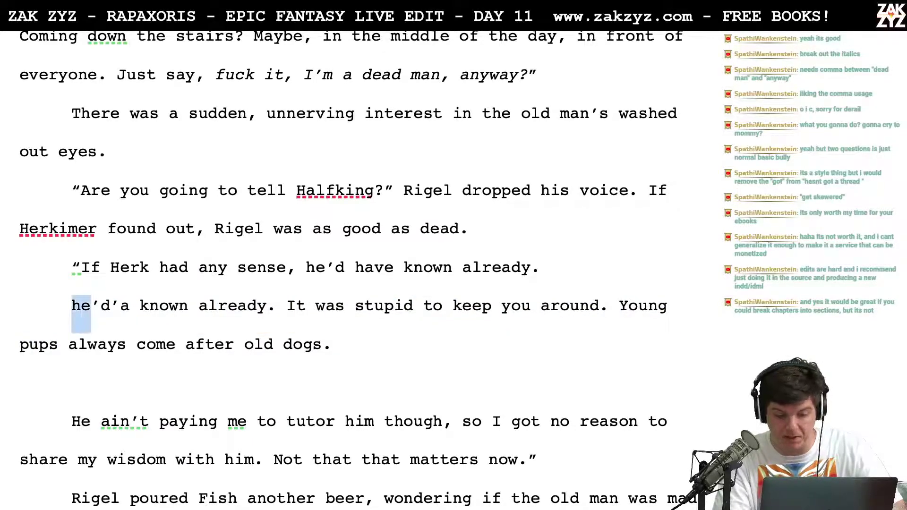
key(shift+Right)
key(shift+Right)
key(shift+Right)
key(shift+Right)
key(shift+Right)
key(shift+Right)
key(shift+Right)
key(shift+Right)
key(shift+Right)
key(shift+Right)
key(shift+Right)
key(shift+Right)
key(shift+Right)
key(shift+Right)
key(shift+Right)
key(shift+Right)
key(shift+Right)
key(shift+Right)
key(shift+Right)
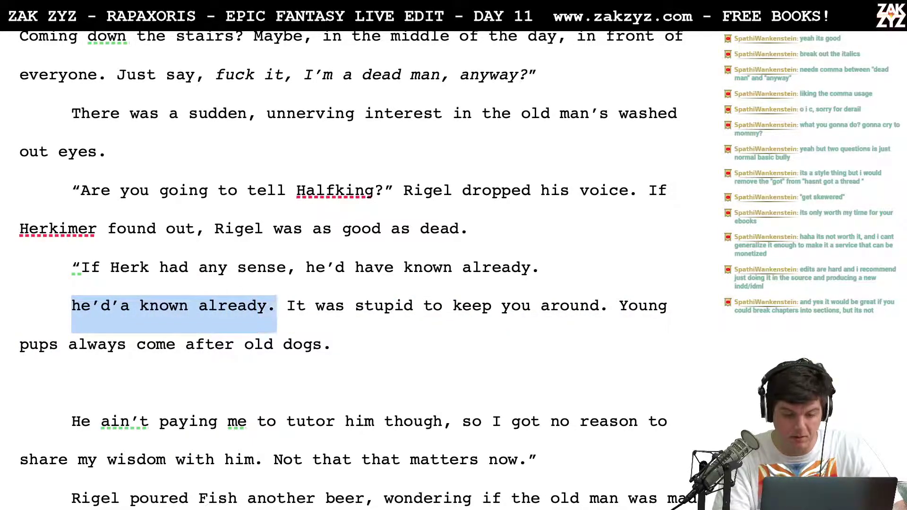
key(BackSpace)
key(BackSpace)
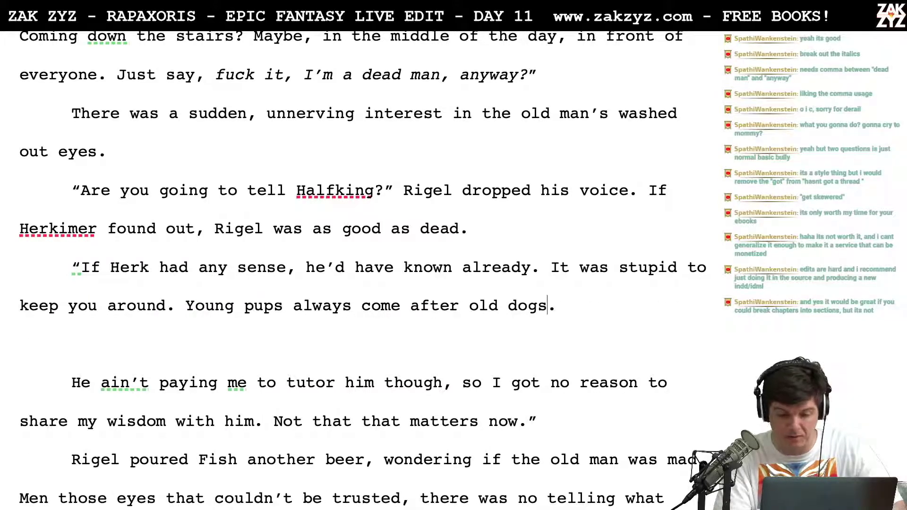
Add "But Herk doesn't pay me to tutor him." after "Young pups always come after old dogs."
text(But Herk )
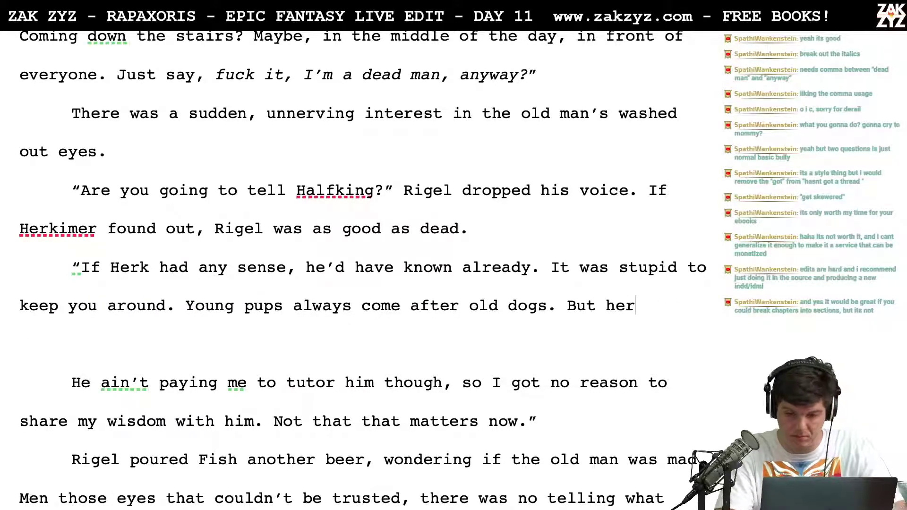
text(doesn't pay me )
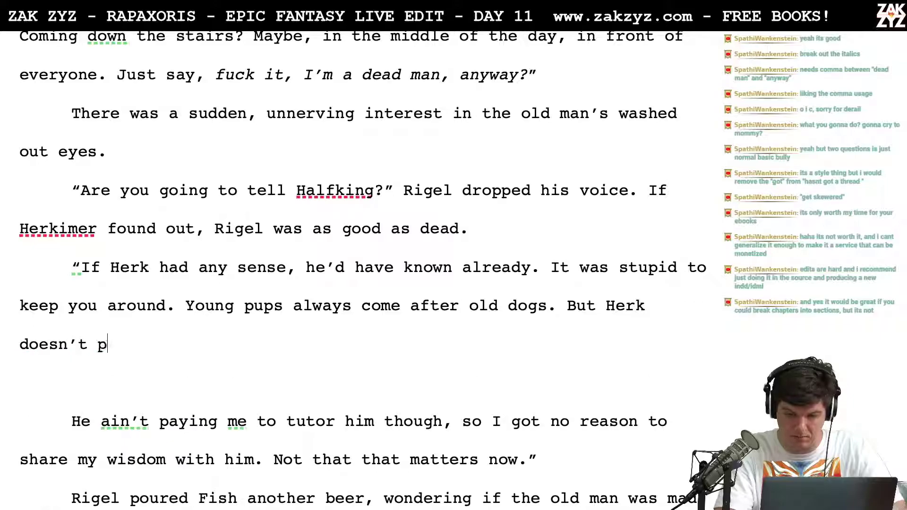
text(to tutor him)
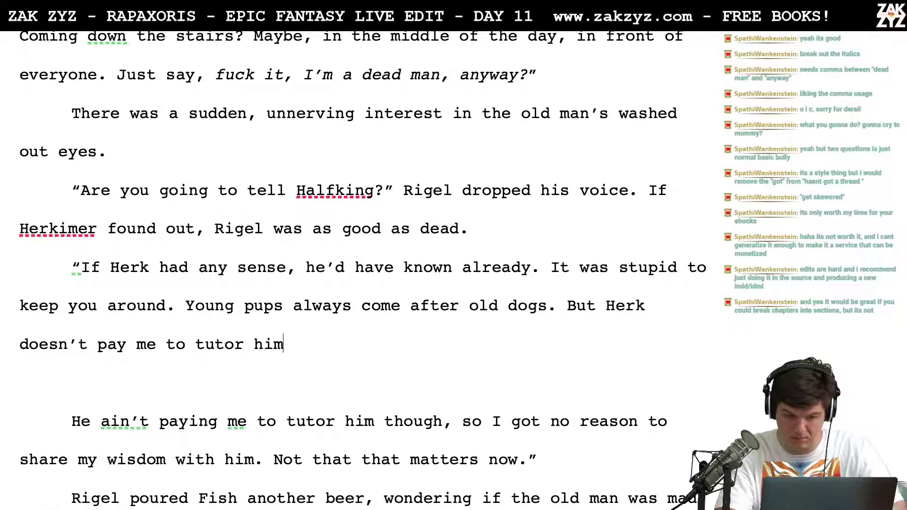
text(.)
Delete the old text from "He ain't paying me" through "share my wisdom with him." and join "Not that that matters now" to the rewritten line
key(shift+Down)
key(shift+Down)
key(shift+Down)
key(shift+Left)
key(shift+Left)
key(shift+Left)
key(BackSpace)
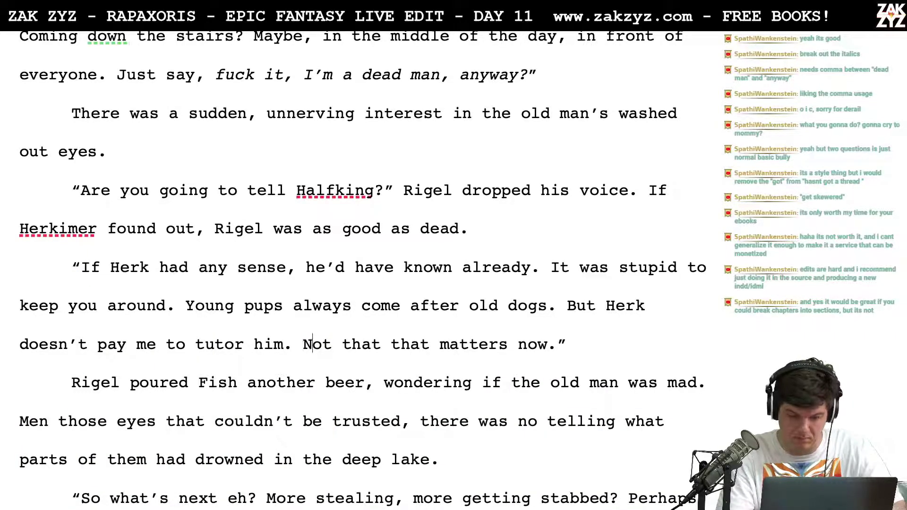
Insert "it matters anymore." after "Not that" in the old man's closing sentence
key(Right)
text(it maters)
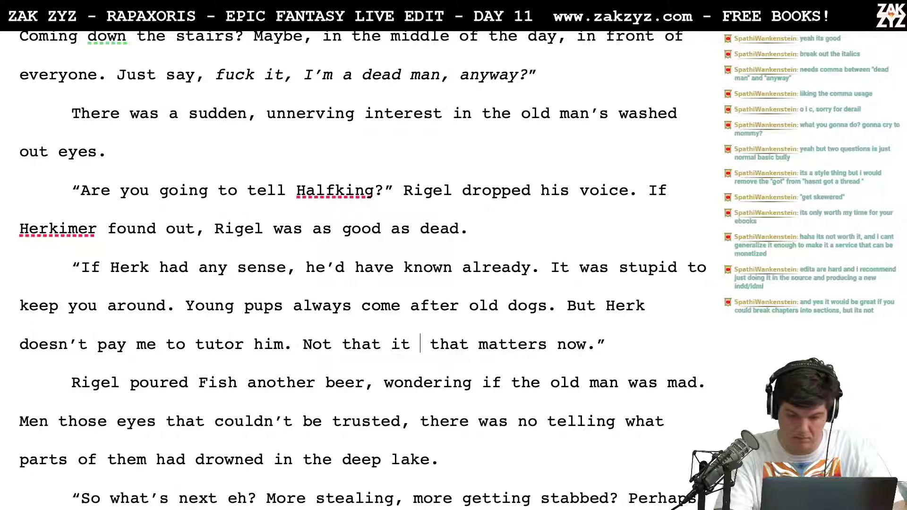
key(BackSpace)
key(BackSpace)
key(BackSpace)
text(ters,)
key(BackSpace)
key(BackSpace)
text(anymore.)
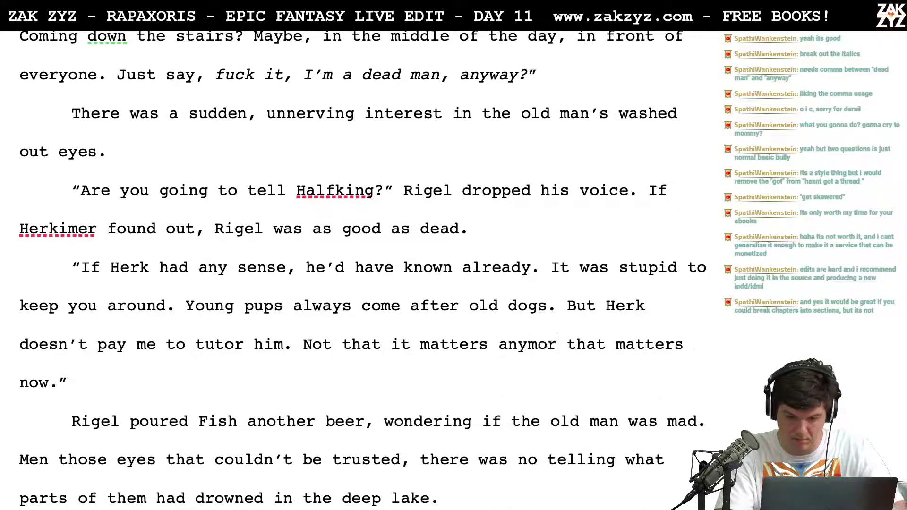
Delete the leftover "that matters now." after "anymore." while keeping the closing quotation mark
key(ctrl+shift+Down)
key(shift+Left)
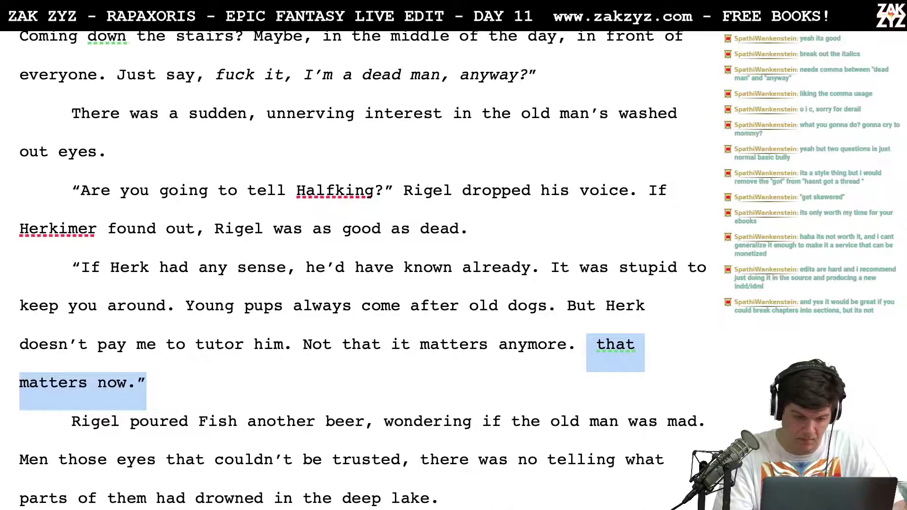
key(shift+Left)
key(BackSpace)
key(BackSpace)
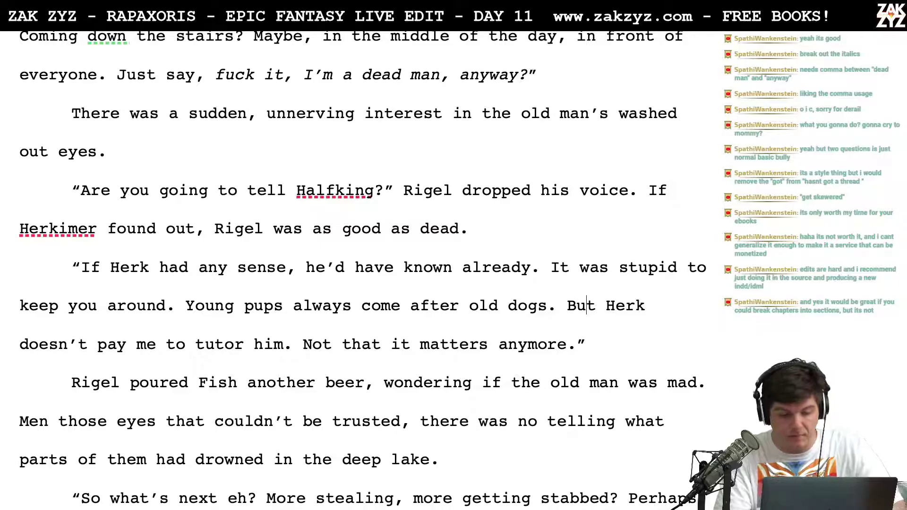
Delete "Not that it matters anymore." from the end of the old man's speech, keeping the closing quotation mark
key(Right)
key(Right)
key(Right)
key(Right)
key(Right)
key(Right)
key(Right)
key(Right)
key(Right)
key(Right)
key(Right)
key(Right)
key(Right)
key(Right)
key(Right)
key(Right)
key(Right)
key(Right)
key(Right)
key(Right)
key(Right)
key(Right)
key(Right)
key(Right)
key(Right)
key(Right)
key(Right)
key(Right)
key(Right)
key(Right)
key(Right)
key(Right)
key(Right)
key(Right)
key(Right)
key(Left)
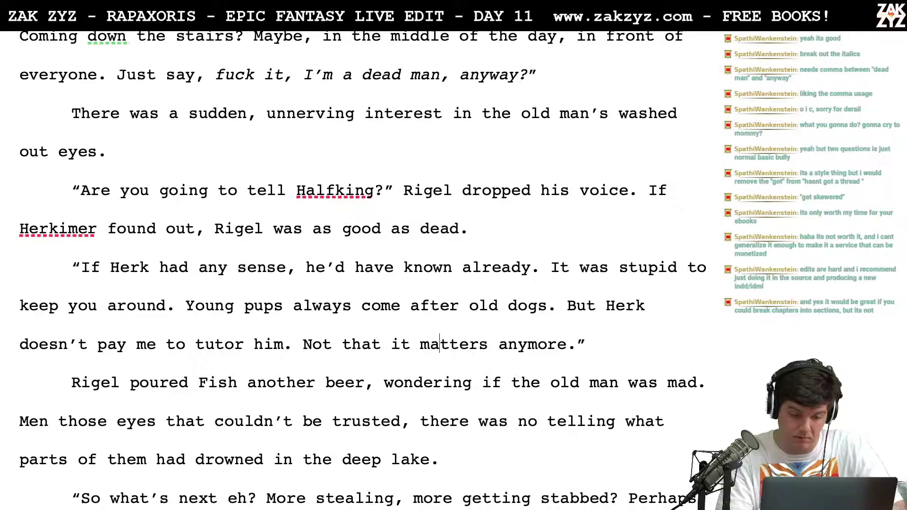
key(Left)
key(Right)
key(Left)
key(Left)
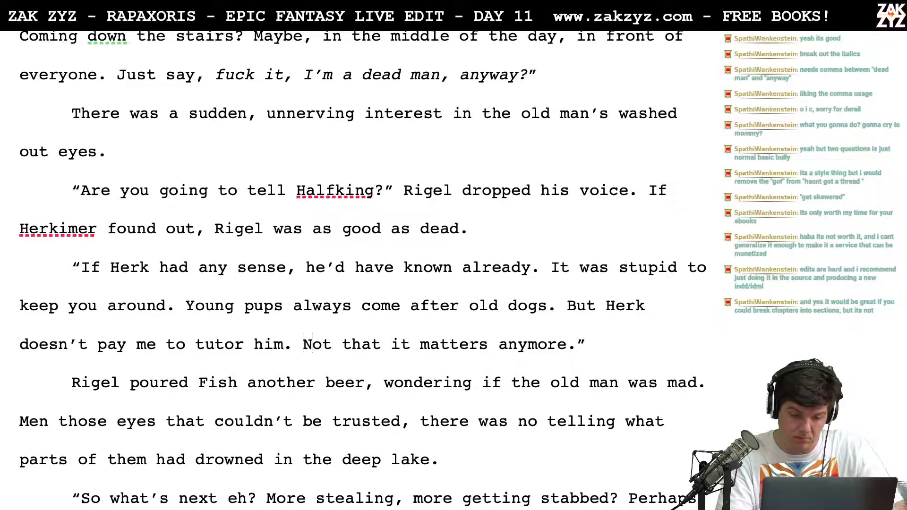
key(shift+Right)
key(shift+Right)
key(shift+Right)
key(shift+Right)
key(shift+Right)
key(shift+Right)
key(shift+Right)
key(shift+Right)
key(shift+Right)
key(shift+Right)
key(shift+Right)
key(shift+Right)
key(shift+Right)
key(shift+Right)
key(shift+Right)
key(shift+Right)
key(shift+Right)
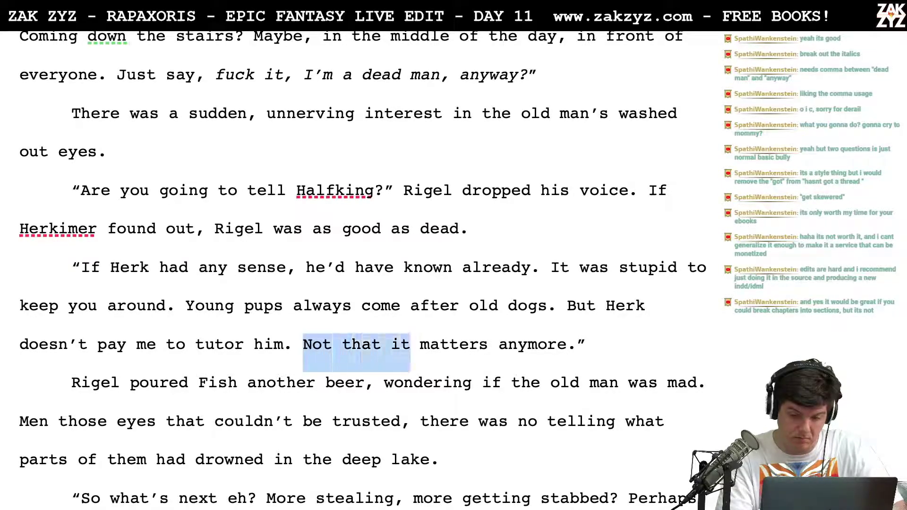
key(shift+Right)
key(shift+Right)
key(shift+Right)
key(shift+Right)
key(shift+Right)
key(shift+Right)
key(shift+Right)
key(shift+Right)
key(shift+Right)
key(shift+Right)
key(shift+Right)
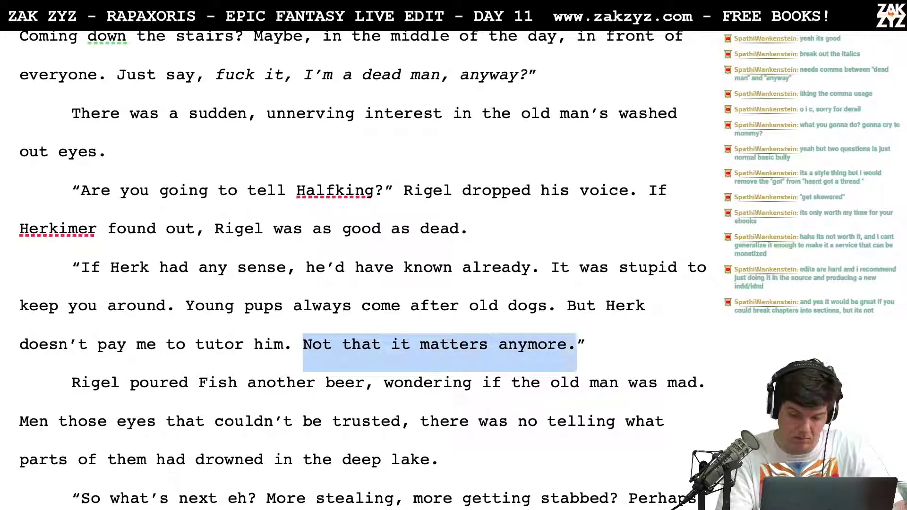
key(BackSpace)
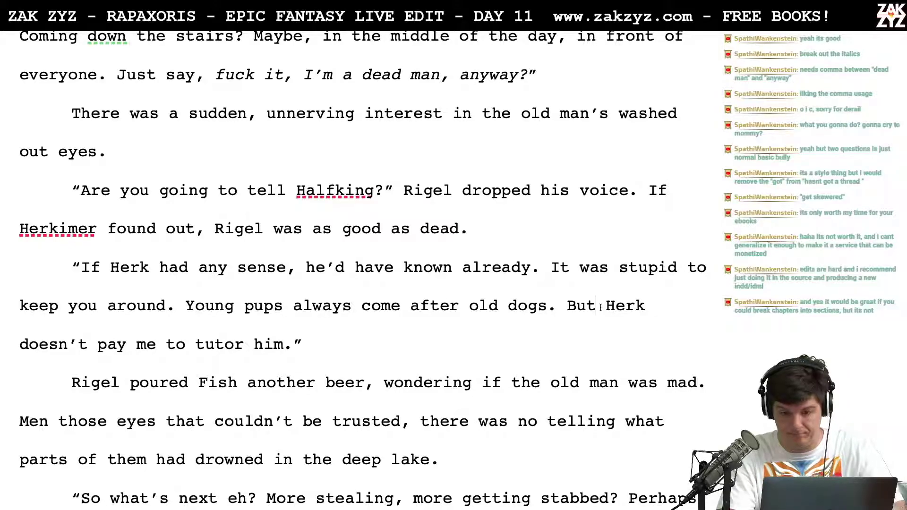
Insert "I got no reason to share my wisdom" after "But" in the old man's speech
text(I got no)
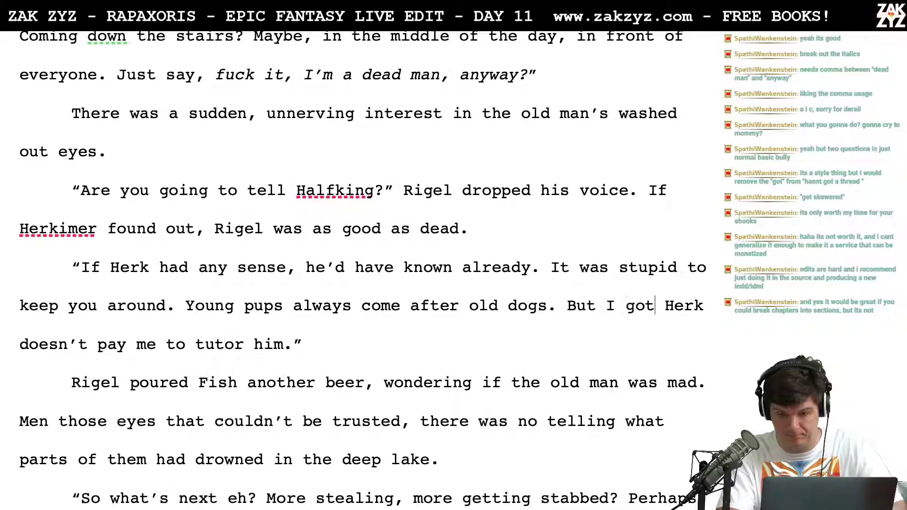
text( reason to)
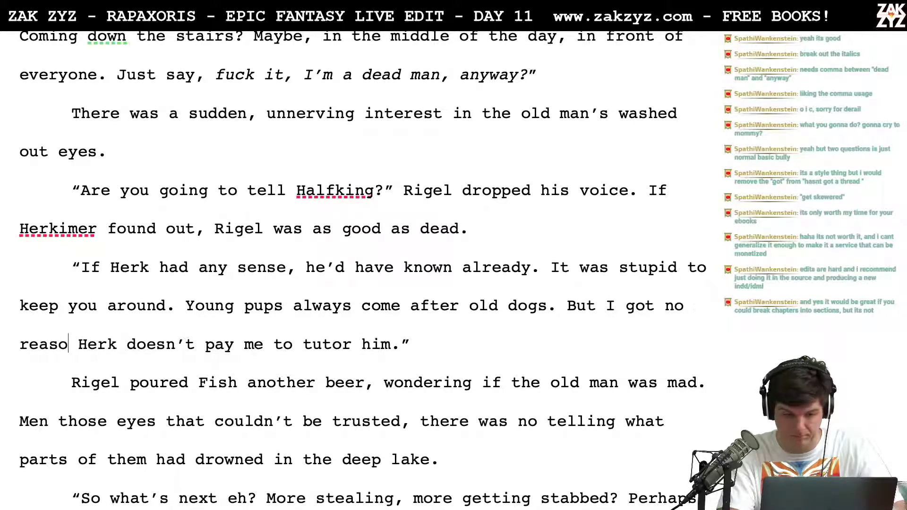
text( share my wisd)
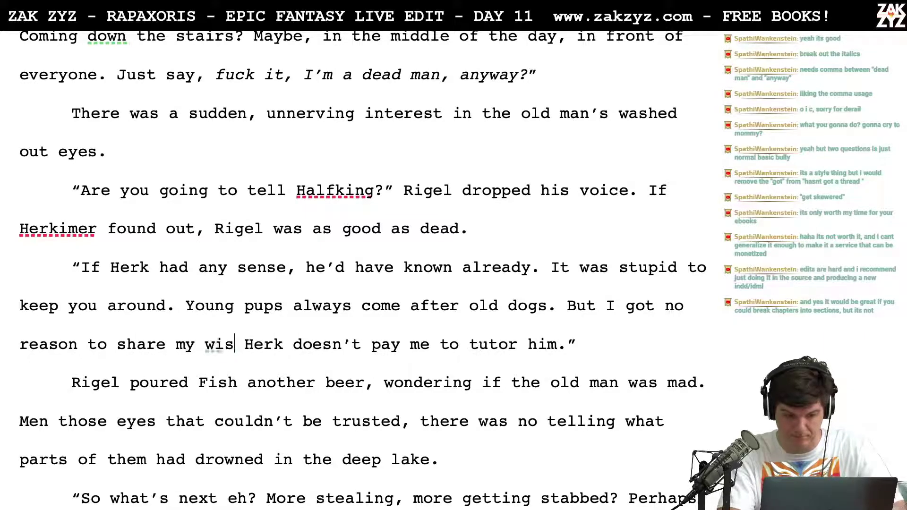
text(om)
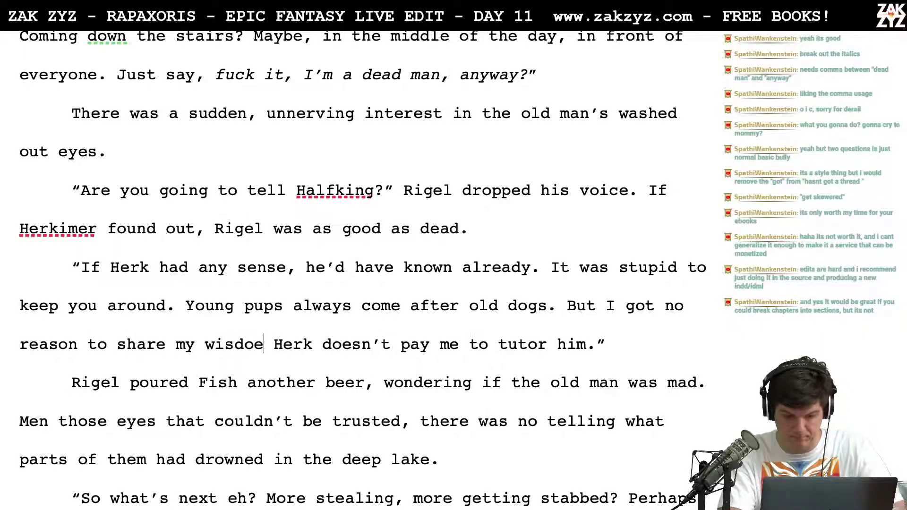
Split the "But I got no reason" draft and "Herk doesn't pay me to tutor him." onto separate paragraphs, with a blank paragraph between them
key(Return)
key(Return)
key(Left)
key(Left)
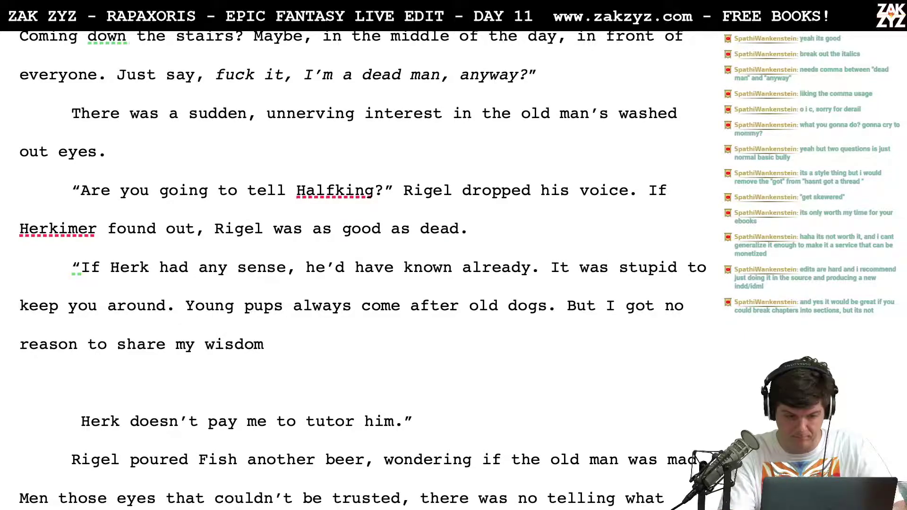
click(566, 305)
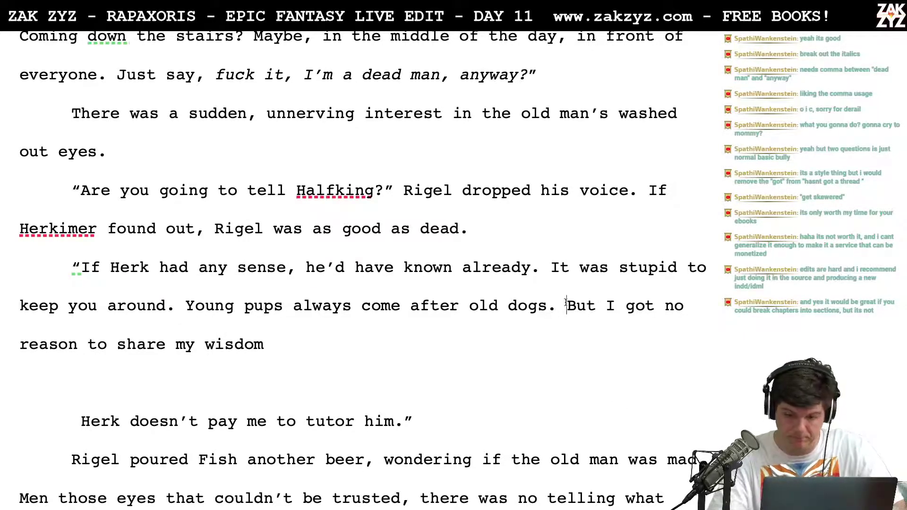
key(Return)
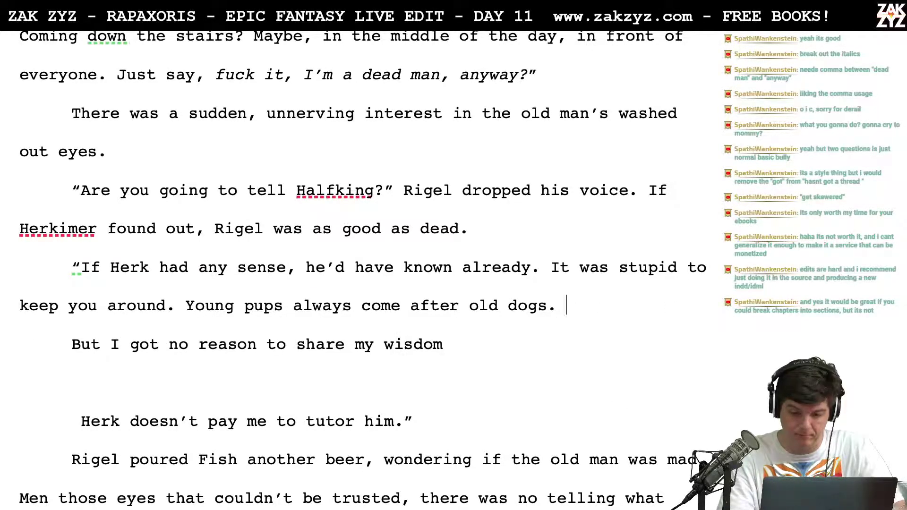
text(Bit)
key(BackSpace)
key(BackSpace)
text(ut I got )
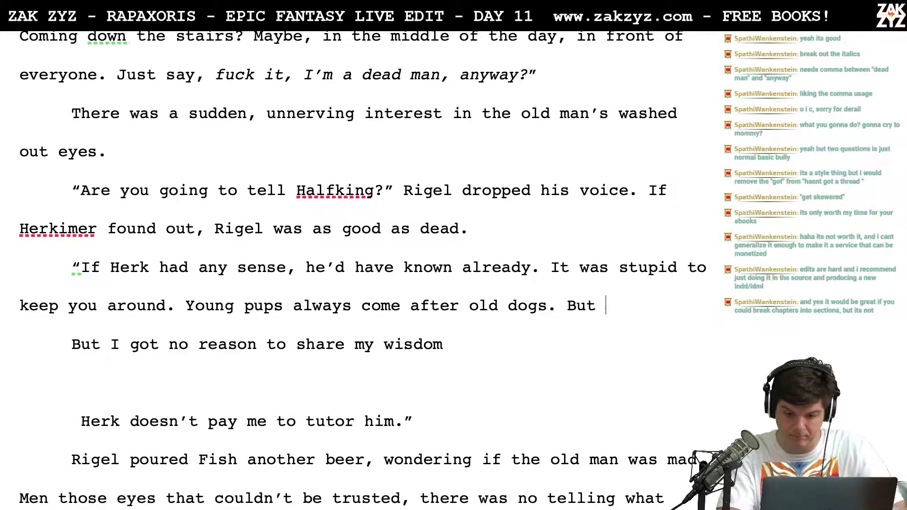
text(n)
key(BackSpace)
key(BackSpace)
key(BackSpace)
key(BackSpace)
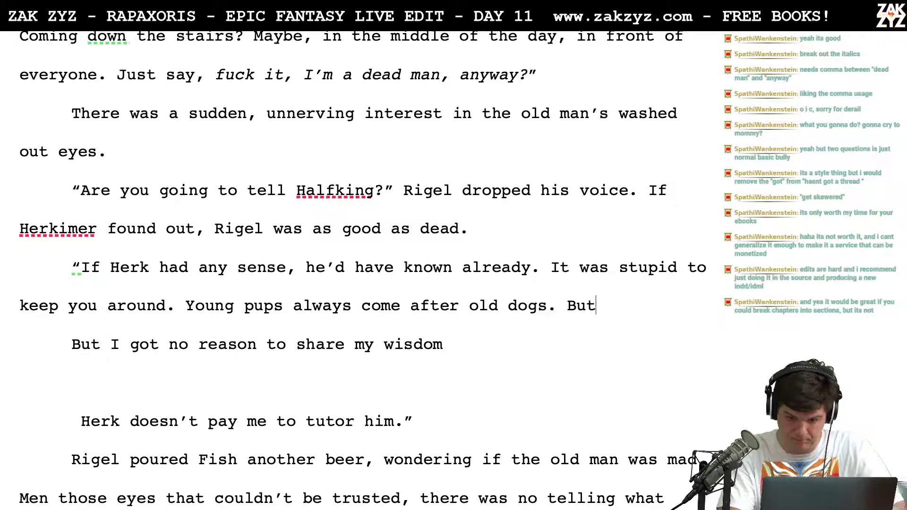
key(BackSpace)
key(BackSpace)
key(BackSpace)
key(BackSpace)
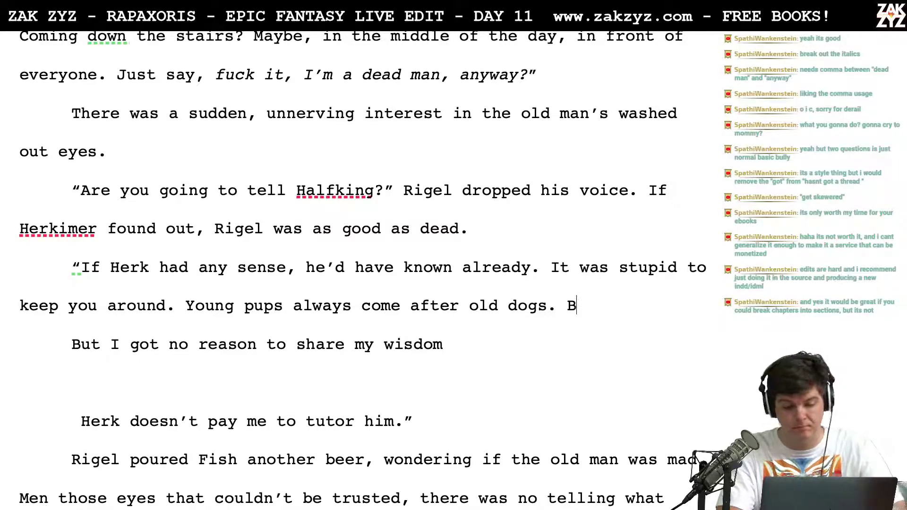
Try continuing after "old dogs." with "But I saw no reason to tutor" and erase the wording back to "But"
text(But I)
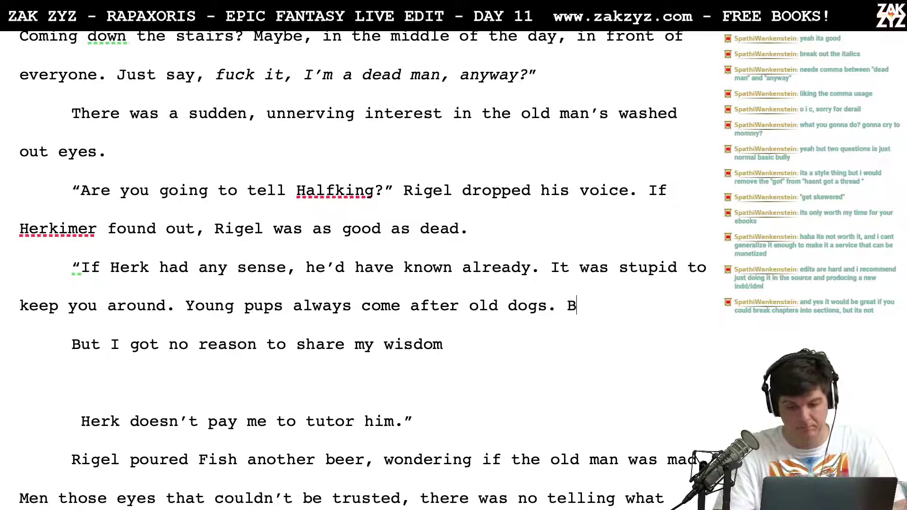
text( saw n)
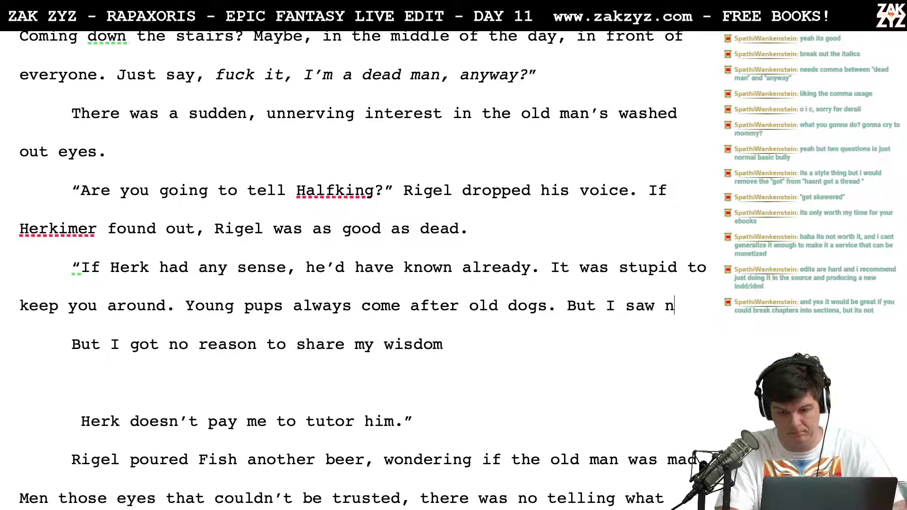
text(o reason to)
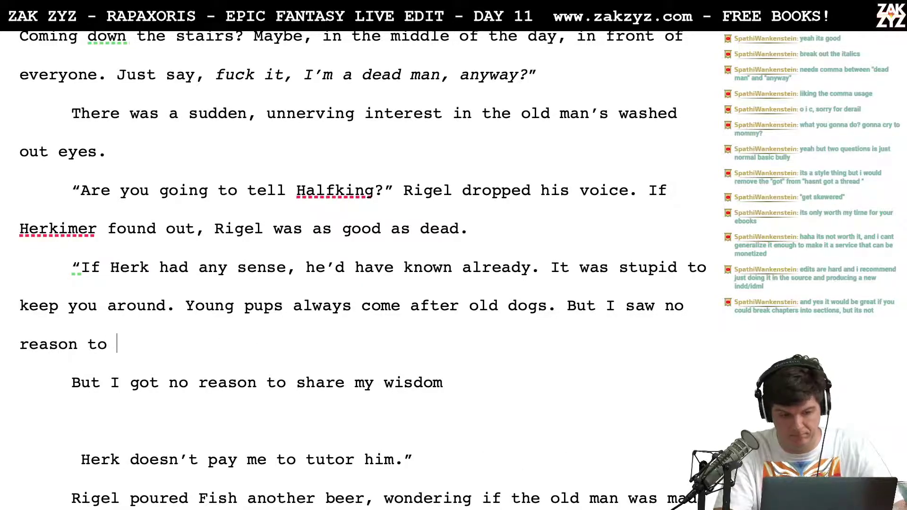
text( tutor)
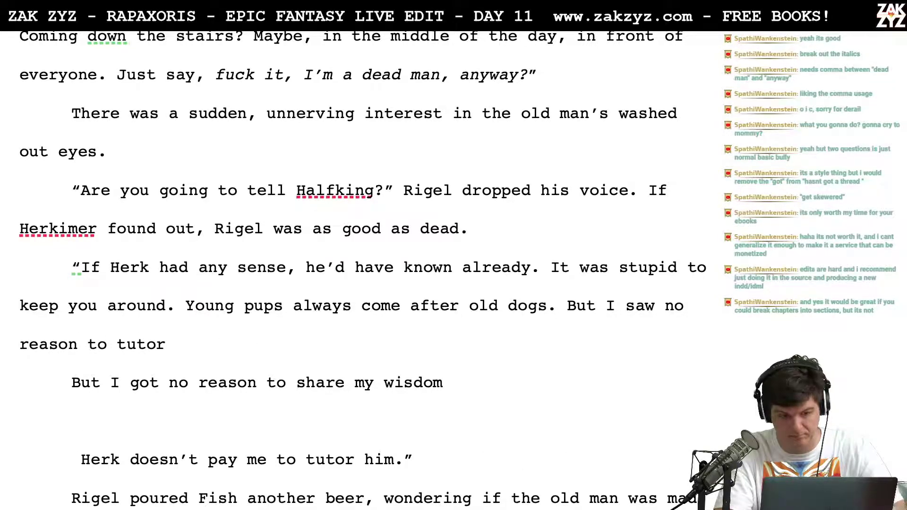
key(BackSpace)
key(BackSpace)
key(BackSpace)
key(BackSpace)
key(BackSpace)
key(BackSpace)
key(BackSpace)
key(BackSpace)
key(BackSpace)
key(BackSpace)
key(BackSpace)
key(BackSpace)
key(BackSpace)
key(BackSpace)
key(BackSpace)
key(BackSpace)
key(BackSpace)
key(BackSpace)
key(BackSpace)
key(BackSpace)
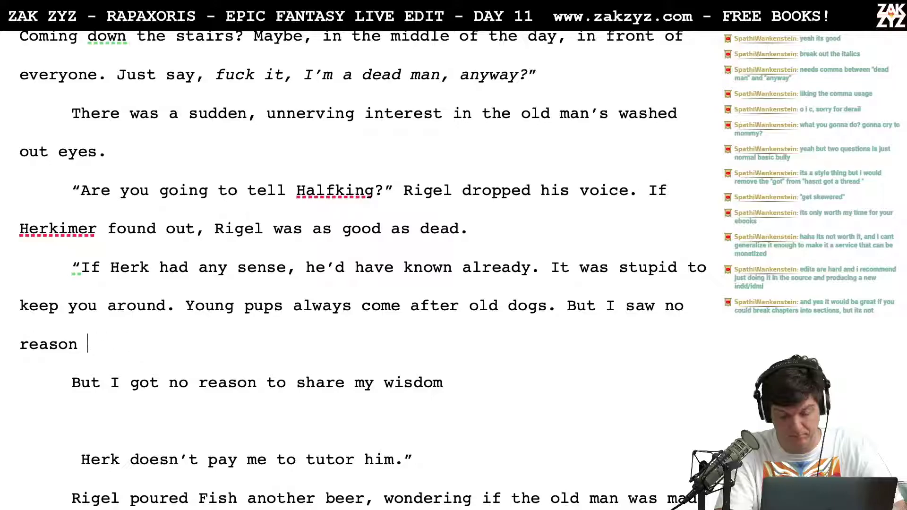
key(BackSpace)
key(BackSpace)
key(BackSpace)
key(BackSpace)
key(BackSpace)
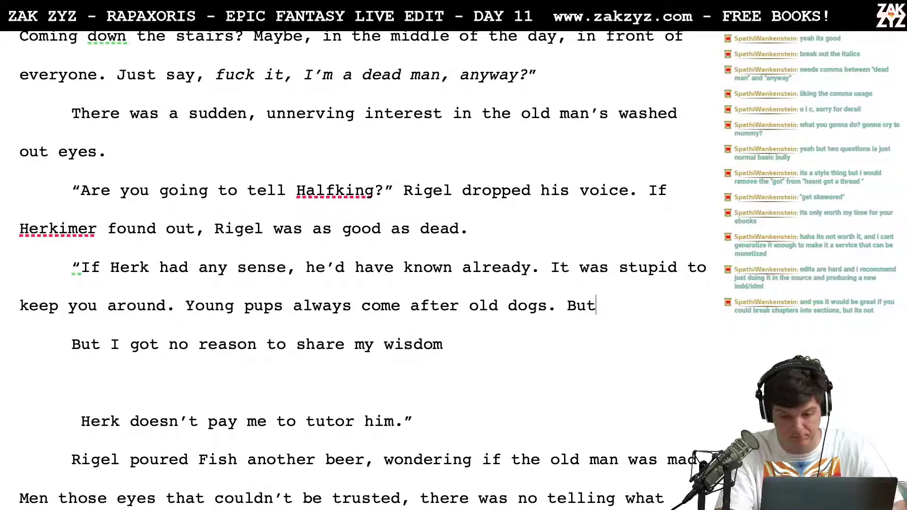
Try the alternative "But I wasn't about to tell him." after "old dogs." and erase the whole sentence
text(I wasn't about to)
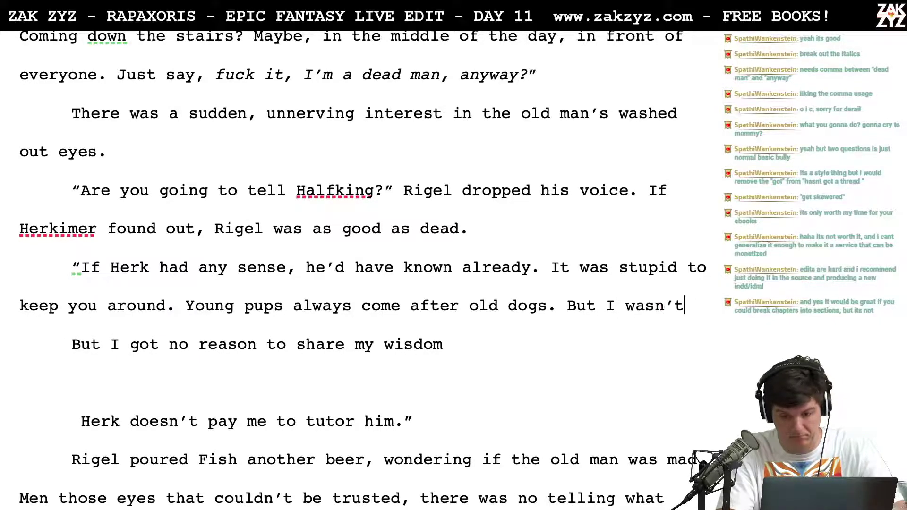
text(tel)
key(BackSpace)
key(BackSpace)
key(BackSpace)
text(tell him.)
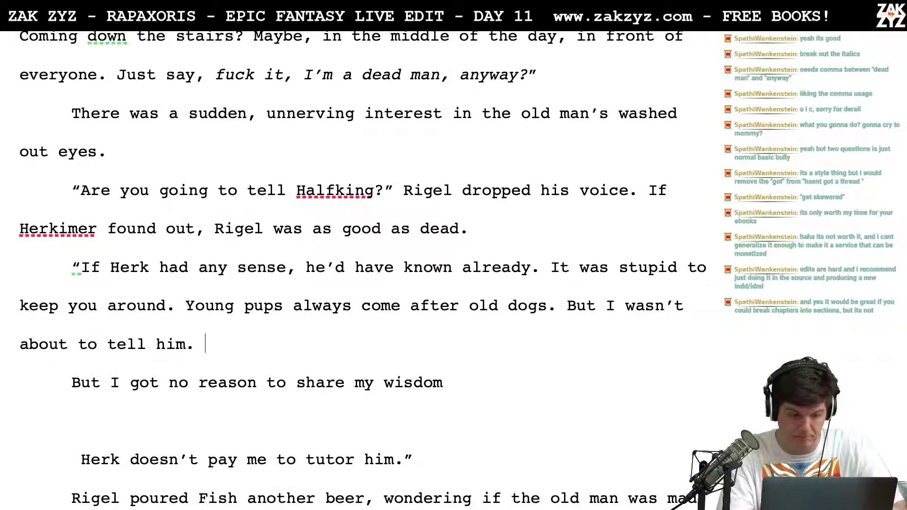
key(BackSpace)
key(BackSpace)
key(BackSpace)
key(BackSpace)
key(BackSpace)
key(BackSpace)
key(BackSpace)
key(BackSpace)
key(BackSpace)
key(BackSpace)
key(BackSpace)
key(BackSpace)
key(BackSpace)
key(BackSpace)
key(BackSpace)
key(BackSpace)
key(BackSpace)
key(BackSpace)
key(BackSpace)
key(BackSpace)
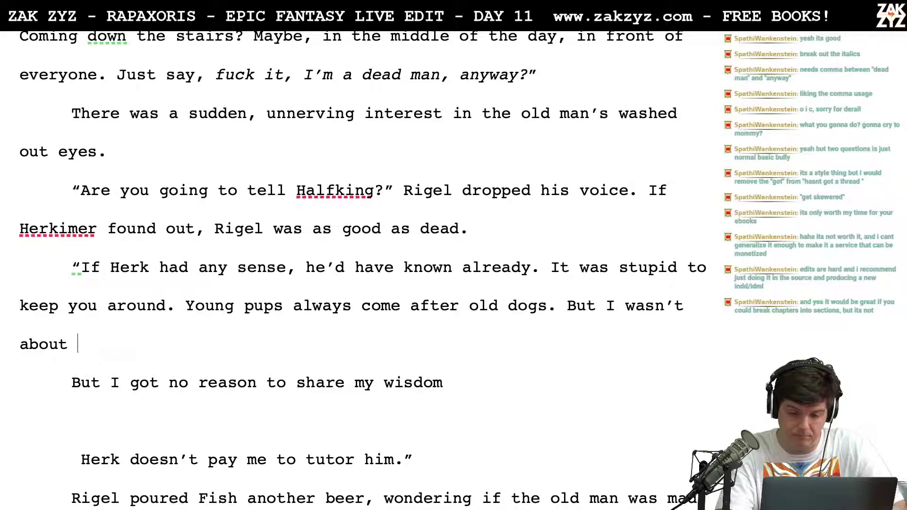
key(BackSpace)
key(BackSpace)
key(BackSpace)
key(BackSpace)
key(BackSpace)
key(BackSpace)
key(BackSpace)
key(BackSpace)
key(BackSpace)
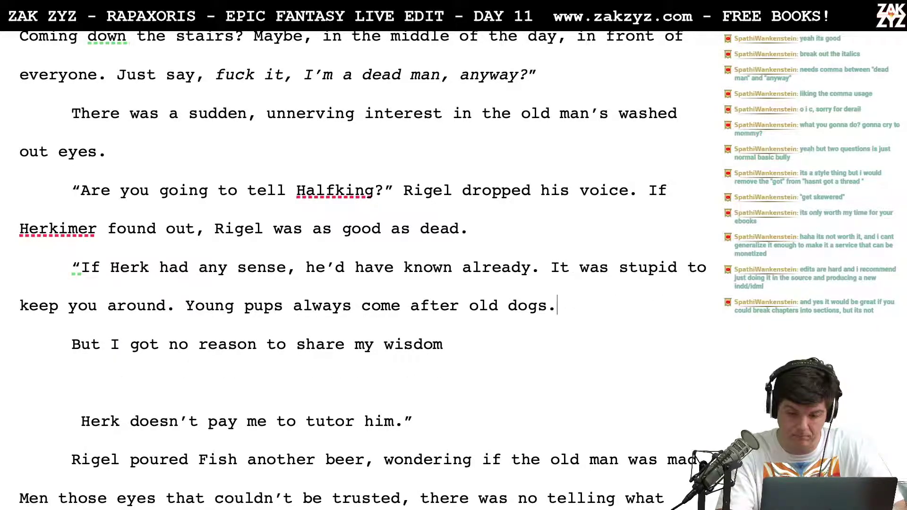
Continue the old man's speech after "old dogs." with "But why should I tell him that?" and a closing quotation mark
key(Return)
key(Return)
key(Left)
key(Left)
key(Left)
text(But why should I tell him that? He dos)
key(BackSpace)
key(BackSpace)
key(BackSpace)
key(BackSpace)
key(BackSpace)
key(BackSpace)
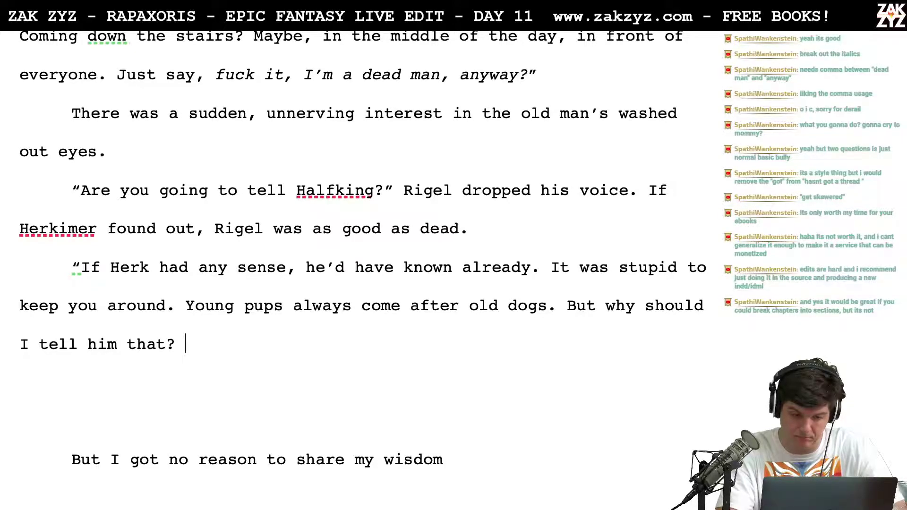
text(")
key(shift+Down)
key(shift+Down)
key(shift+Down)
key(shift+Down)
key(shift+Down)
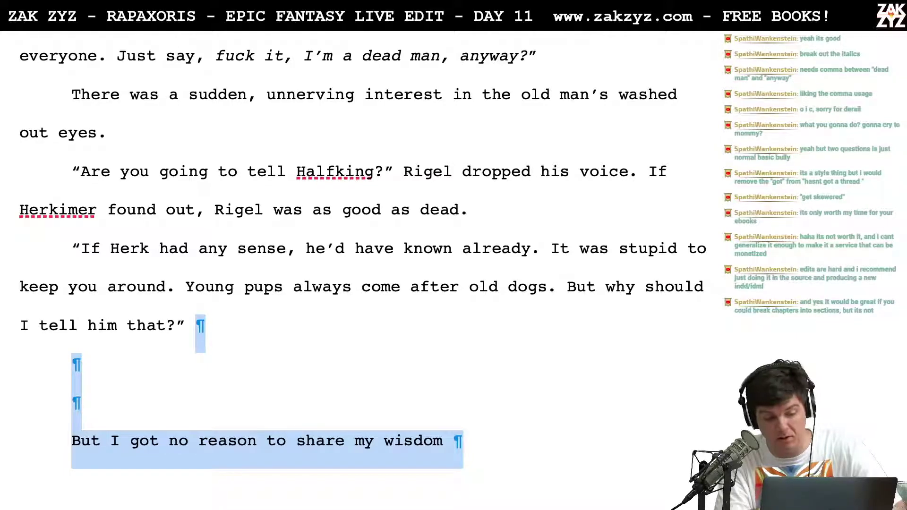
key(shift+Down)
key(shift+Down)
key(shift+Down)
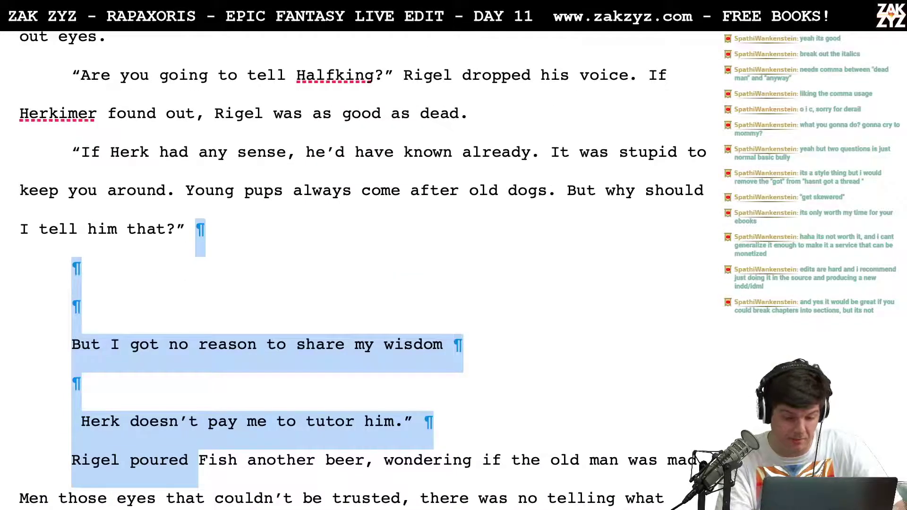
key(shift+Up)
key(shift+Right)
key(shift+Right)
key(shift+Right)
key(shift+Right)
Add "He's no student of mine." after "tell him that?", inside the closing quotation mark
click(186, 191)
click(175, 229)
text(he's no stu)
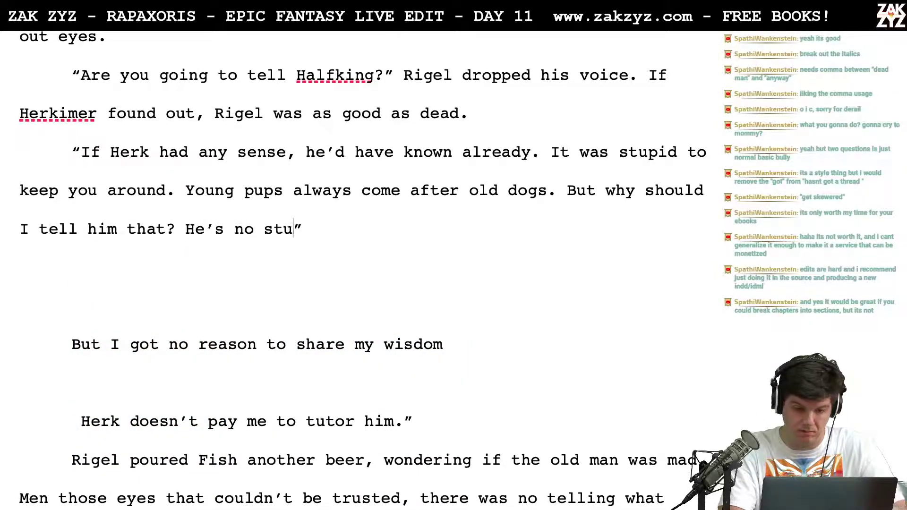
text(dent of my)
key(BackSpace)
text(ine)
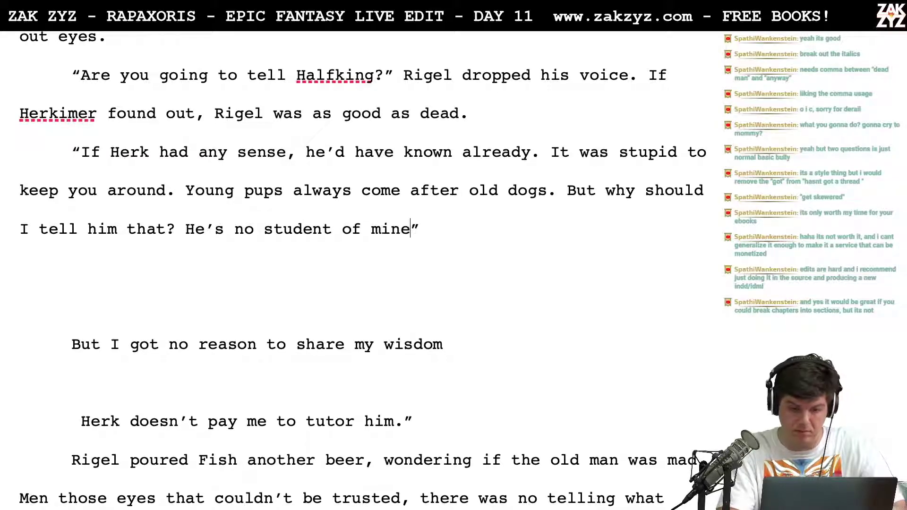
text(.)
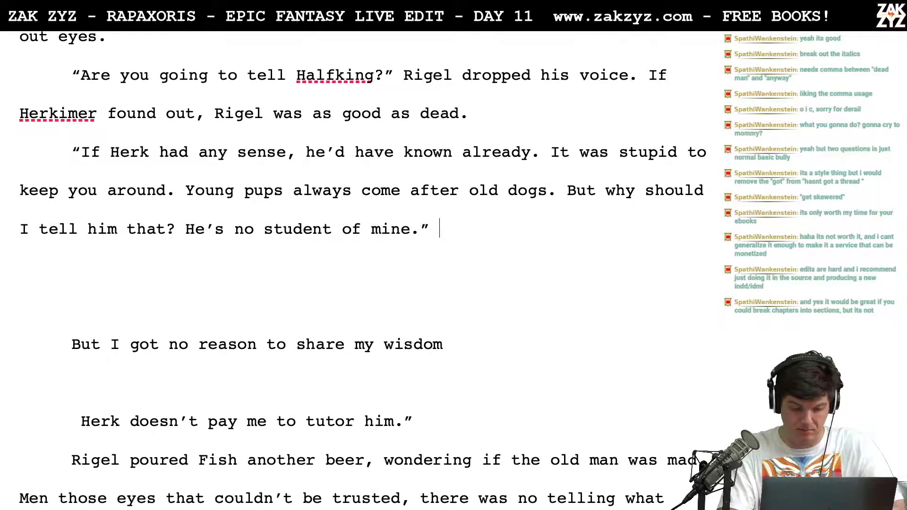
Delete the leftover drafts "But I got no reason to share my wisdom" and "Herk doesn't pay me to tutor him." with their blank paragraphs
key(shift+Down)
key(shift+Down)
key(shift+Down)
key(shift+Down)
key(shift+Down)
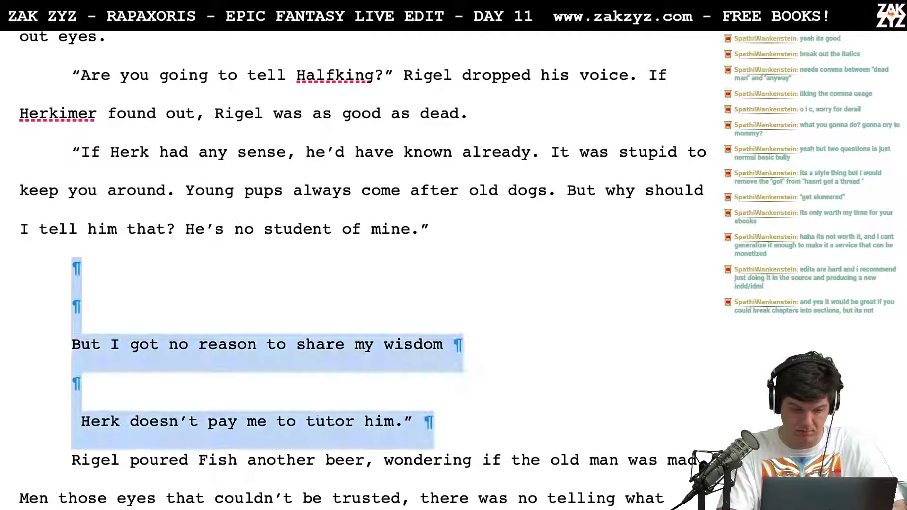
key(Delete)
click(78, 306)
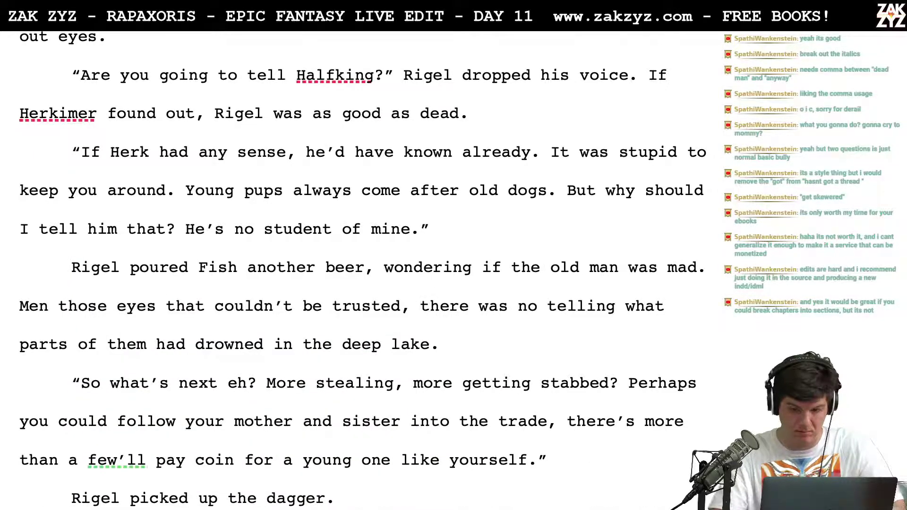
Replace "mad" with "insane" in the sentence about Rigel pouring Fish another beer
click(668, 292)
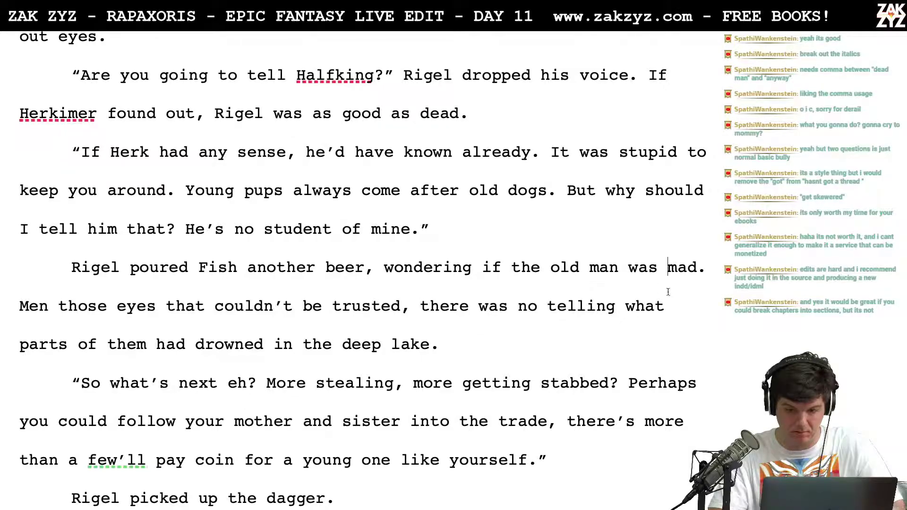
text(c)
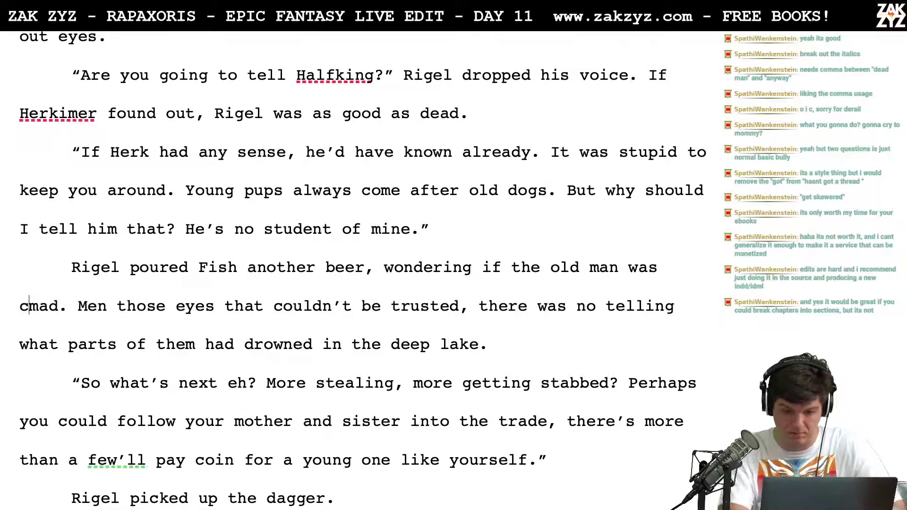
key(BackSpace)
text(insane.)
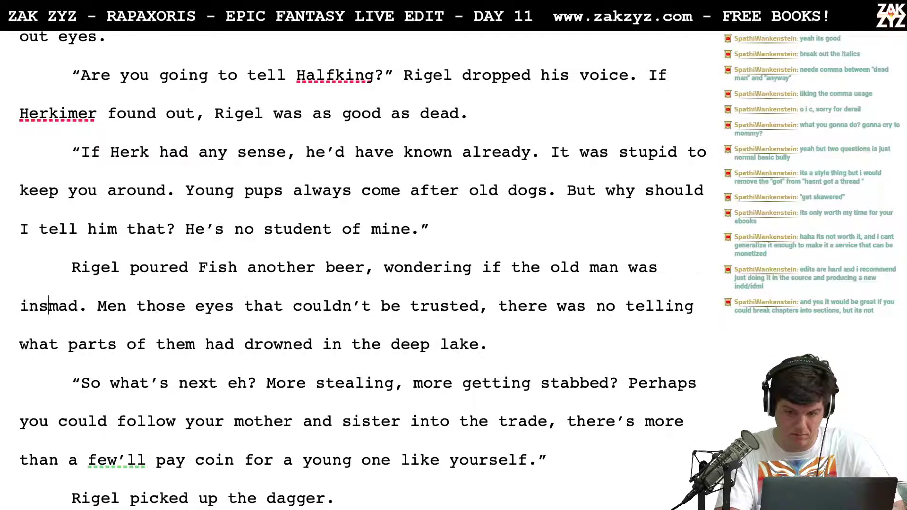
key(shift+Right)
key(shift+Right)
key(shift+Right)
key(shift+Right)
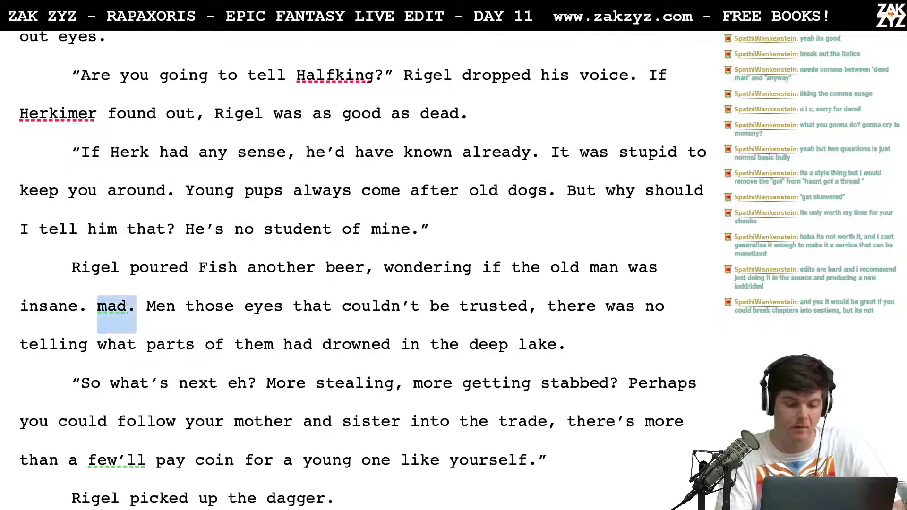
key(shift+Right)
key(BackSpace)
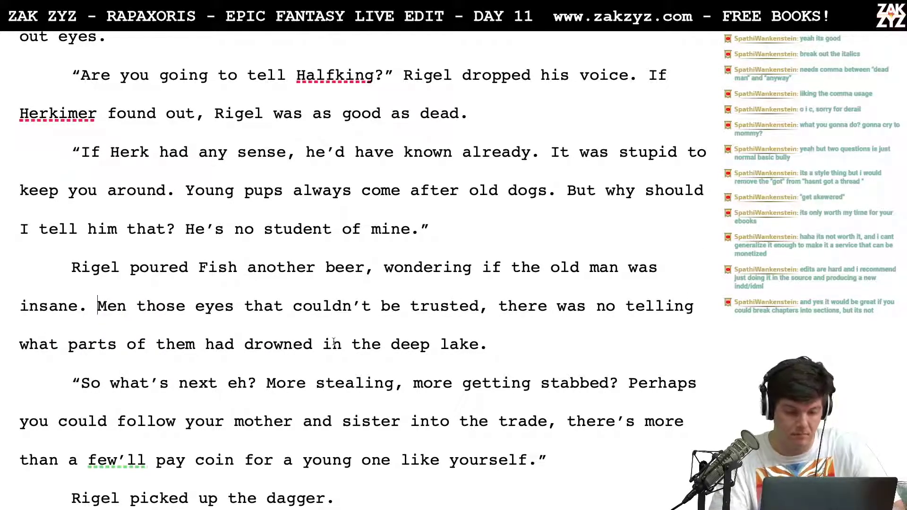
Insert "with lakey eyes couldn't be trusted." after "Men" in the paragraph about Rigel pouring beer
click(129, 311)
text(with lake)
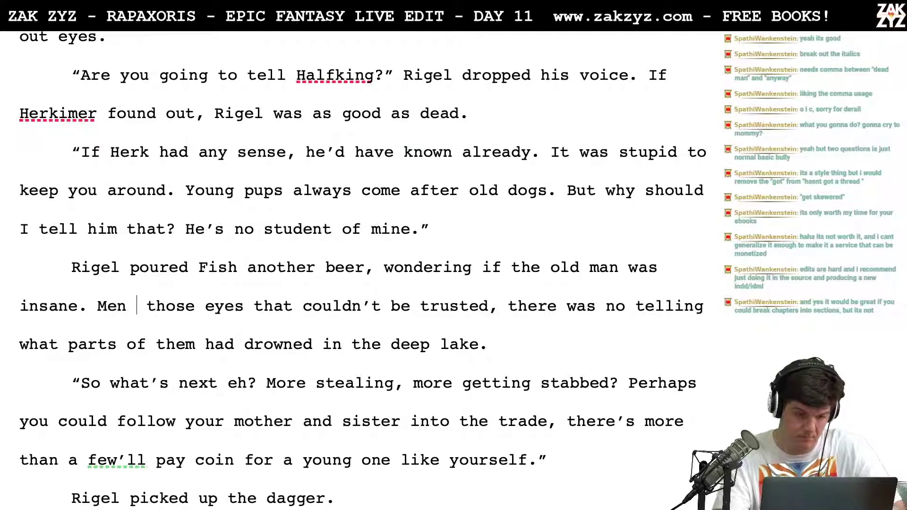
text(y )
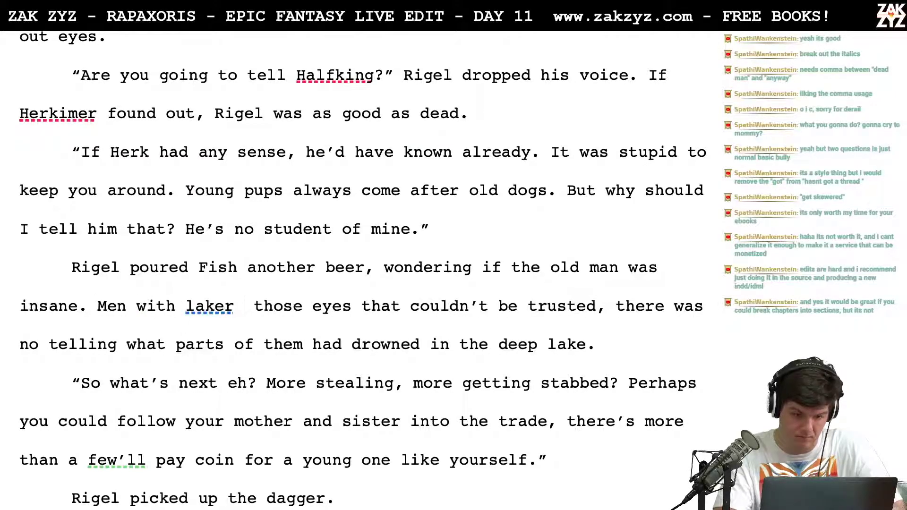
text(e)
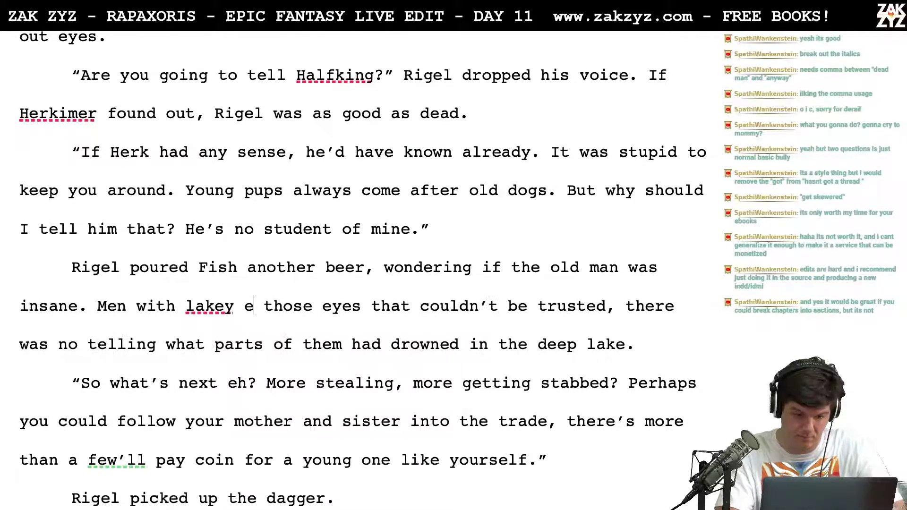
text(yes couldn't be)
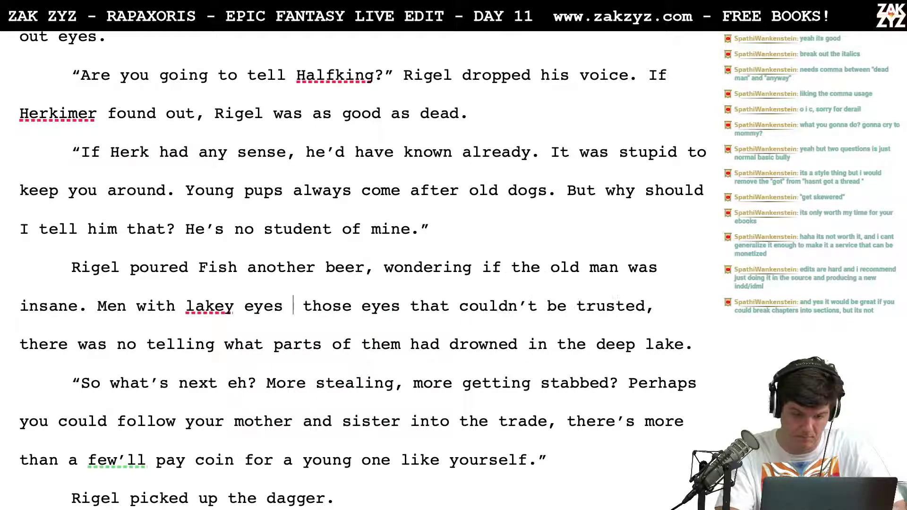
text( trusted. those eyes that)
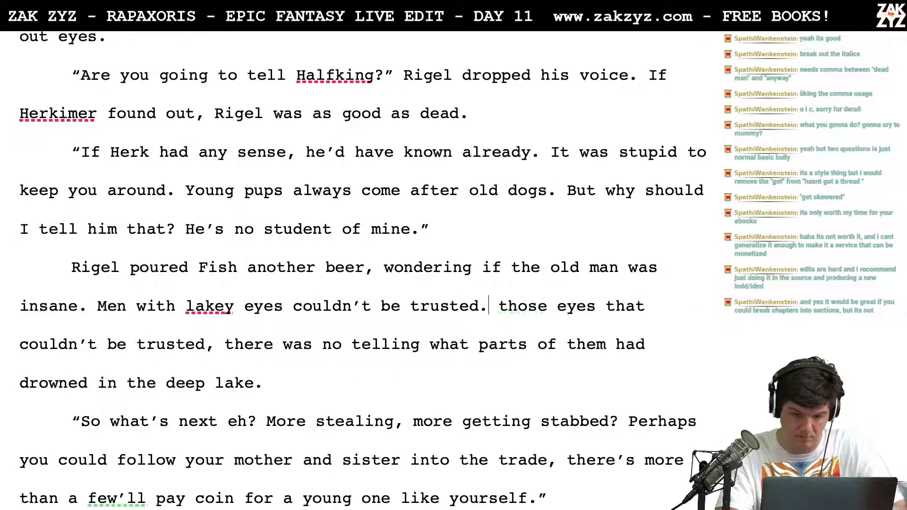
Replace "if the old man was insane" after "wondering" with "just how crazy Fish was"
click(502, 267)
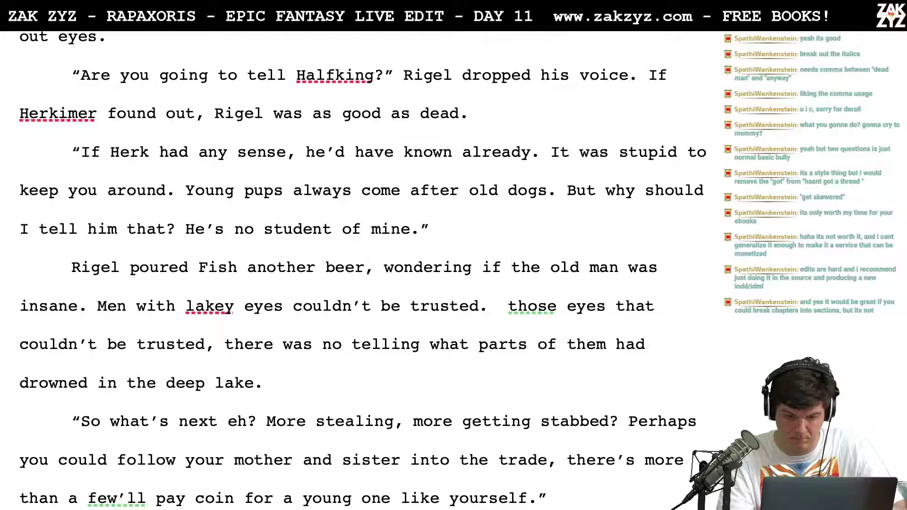
drag(511, 267, 78, 306)
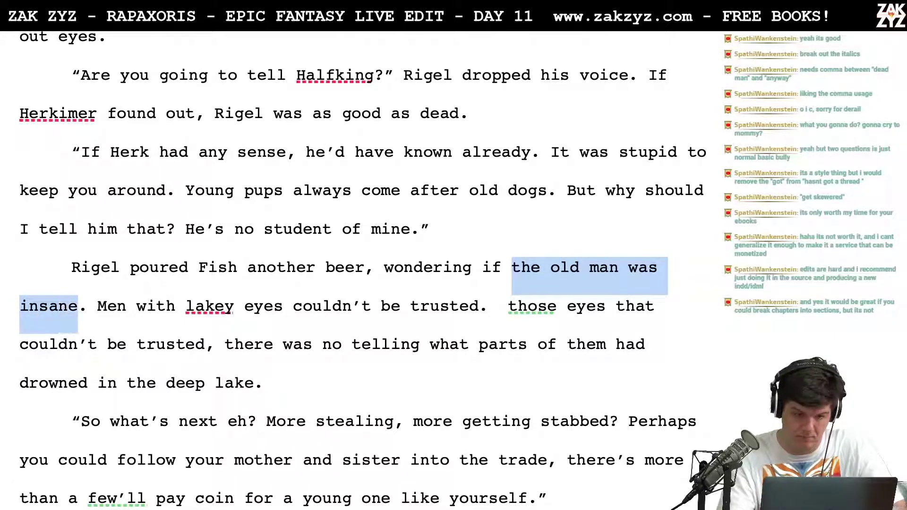
text(jus)
key(BackSpace)
key(BackSpace)
key(BackSpace)
key(BackSpace)
key(BackSpace)
text(just how cr)
key(BackSpace)
text(razy)
key(BackSpace)
key(BackSpace)
key(BackSpace)
key(BackSpace)
text(razy Fis. Men with)
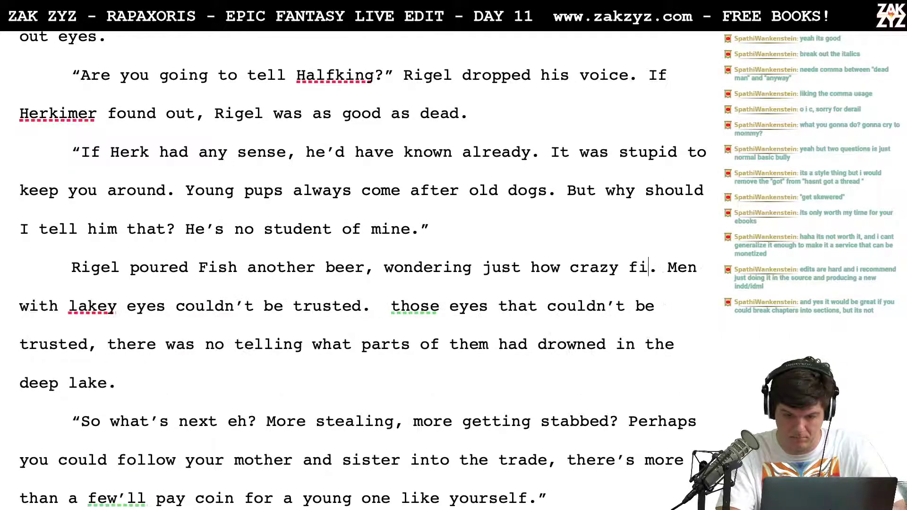
key(BackSpace)
key(BackSpace)
key(BackSpace)
key(BackSpace)
text(Fish was.)
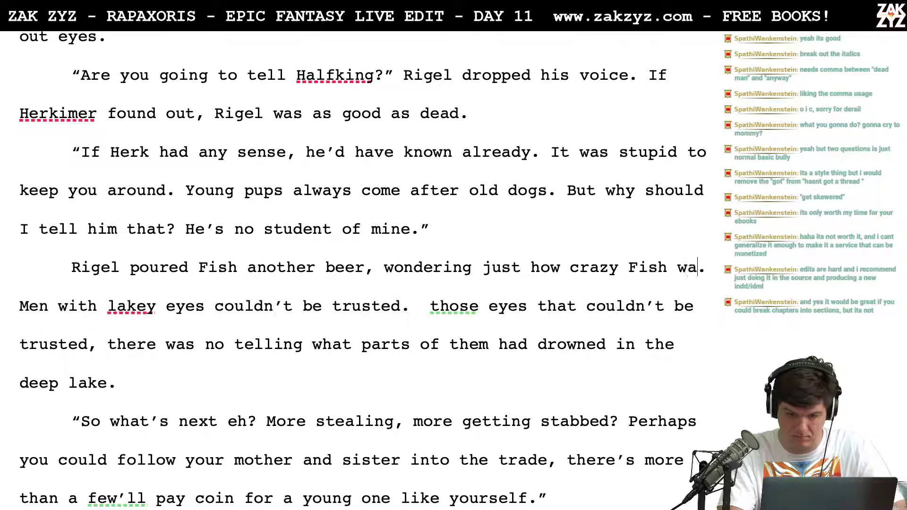
key(Right)
key(BackSpace)
key(BackSpace)
key(BackSpace)
Delete the leftover "those eyes that couldn't be trusted," and start the following sentence with a capitalised "There"
key(Up)
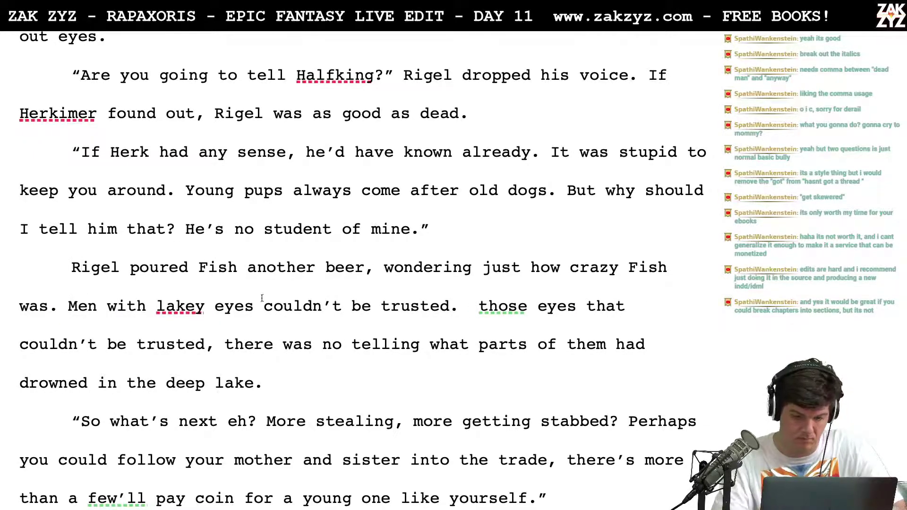
key(Right)
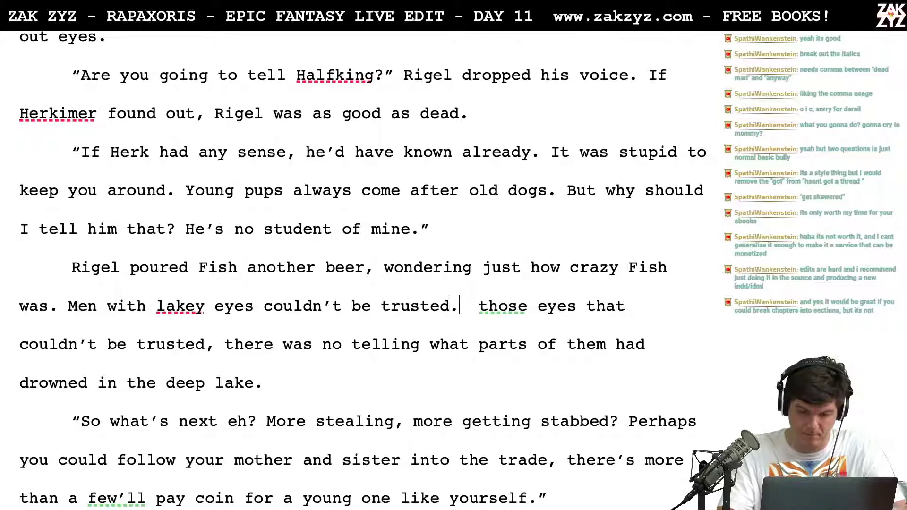
key(shift+Down)
key(shift+Left)
key(shift+Left)
key(shift+Left)
key(shift+Left)
key(shift+Left)
key(shift+Left)
key(shift+Left)
key(shift+Left)
key(shift+Left)
key(shift+Left)
key(shift+Left)
key(shift+Left)
key(shift+Left)
key(shift+Left)
key(shift+Left)
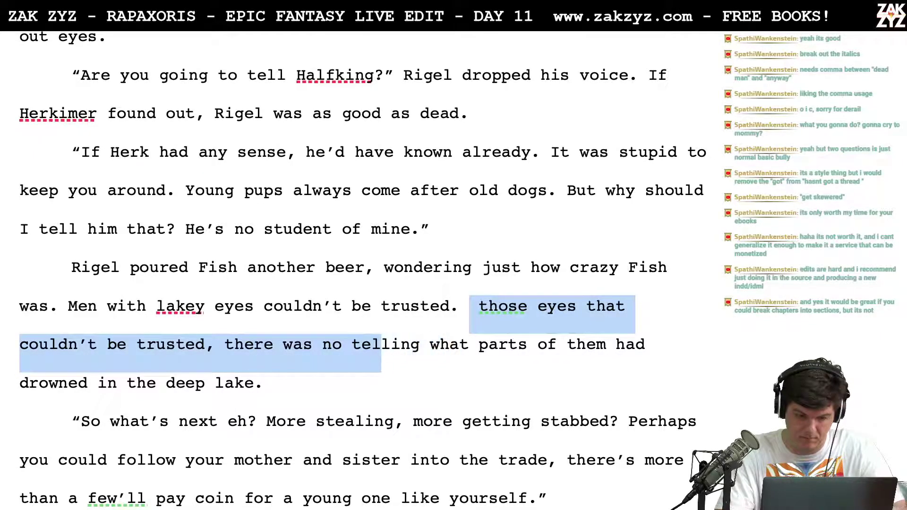
key(shift+Left)
key(shift+Left)
key(shift+Left)
key(shift+Left)
key(shift+Left)
key(shift+Left)
key(shift+Left)
key(shift+Left)
key(shift+Left)
key(shift+Left)
key(shift+Right)
text(T)
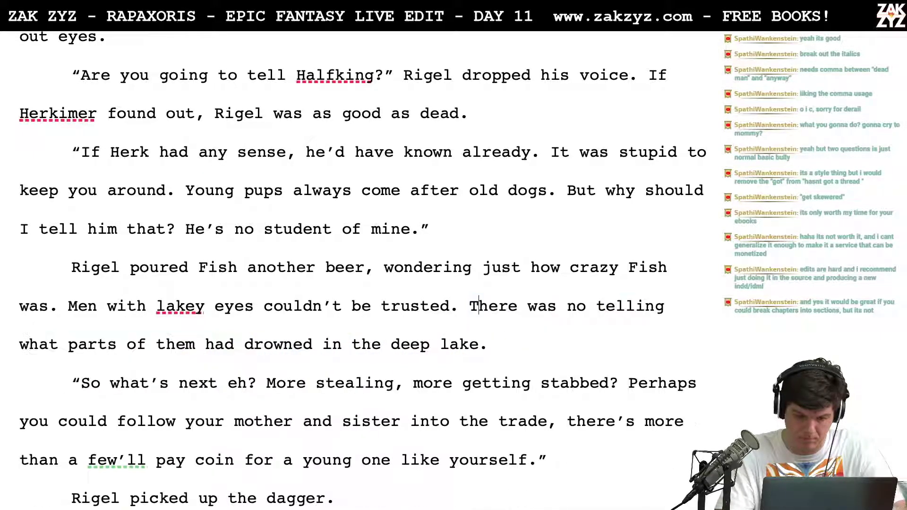
Rewrite the wording after "There was no telling" as "what parts of his mind had drowned in the deep lake." and delete the old version
key(Right)
key(Right)
key(Right)
key(Right)
key(Right)
key(Right)
key(Right)
key(Right)
key(Right)
key(Right)
key(Right)
key(Right)
key(Right)
key(Right)
key(Right)
key(Right)
key(Right)
key(Right)
key(Right)
key(Right)
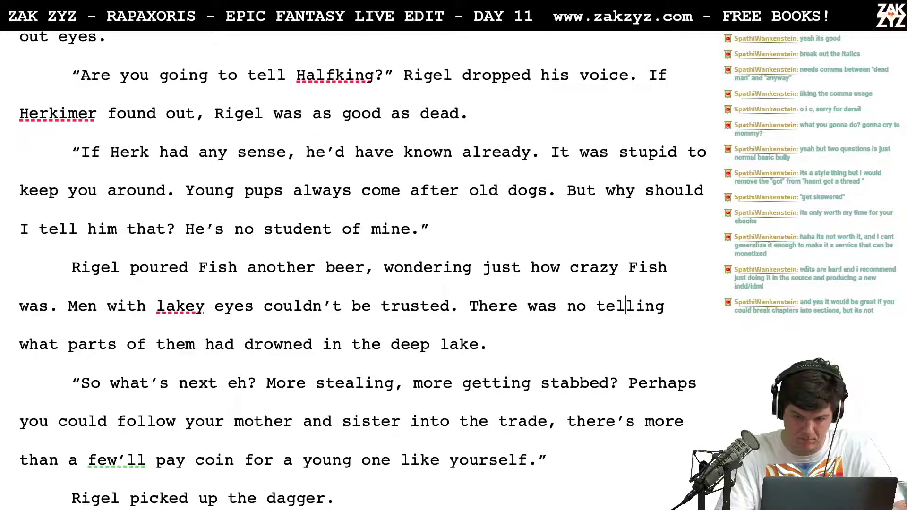
key(Left)
key(Left)
key(Right)
key(Right)
key(Right)
key(Right)
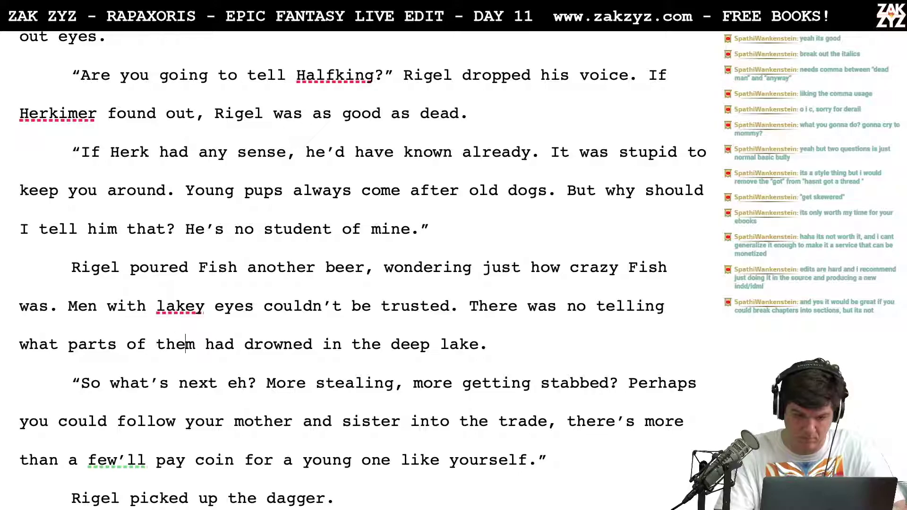
key(Right)
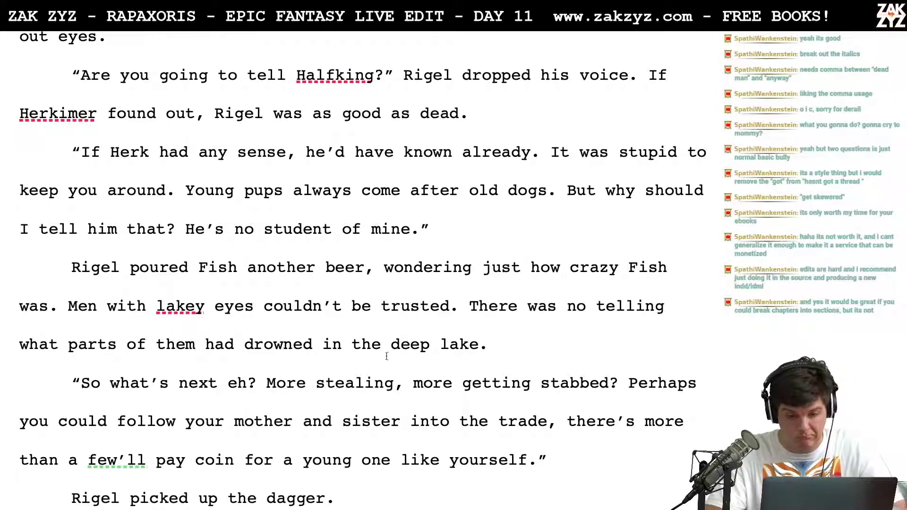
text(what parts of)
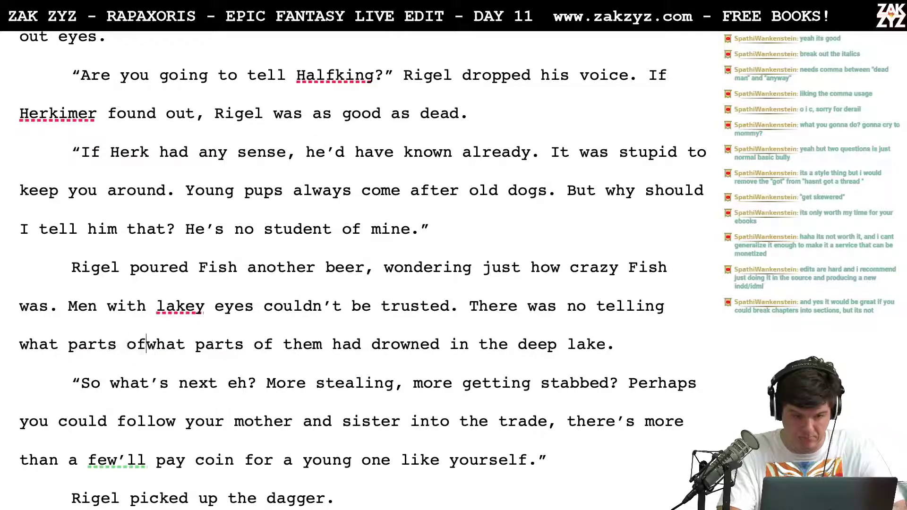
text( his ind ha)
key(BackSpace)
key(BackSpace)
key(BackSpace)
key(BackSpace)
key(BackSpace)
key(BackSpace)
text(mind had drowned in the depe)
key(BackSpace)
key(BackSpace)
text(ep lake.)
key(ctrl+shift+Down)
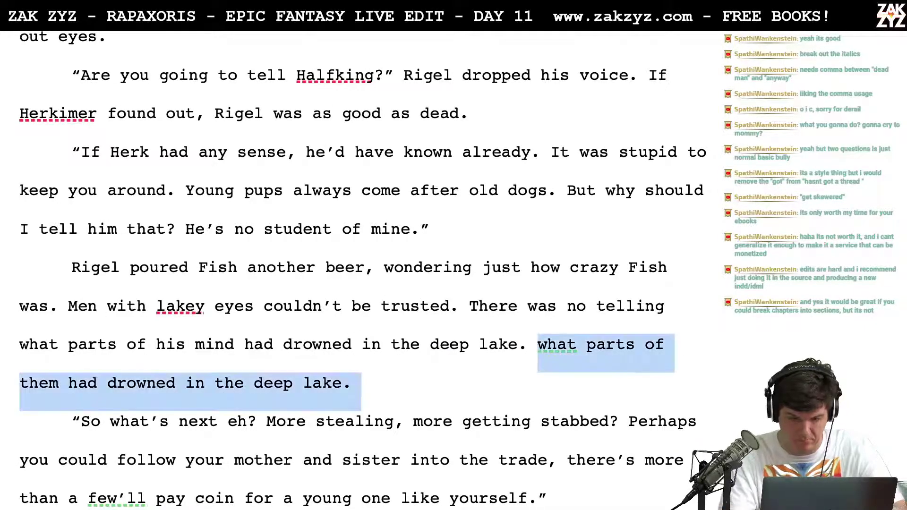
key(BackSpace)
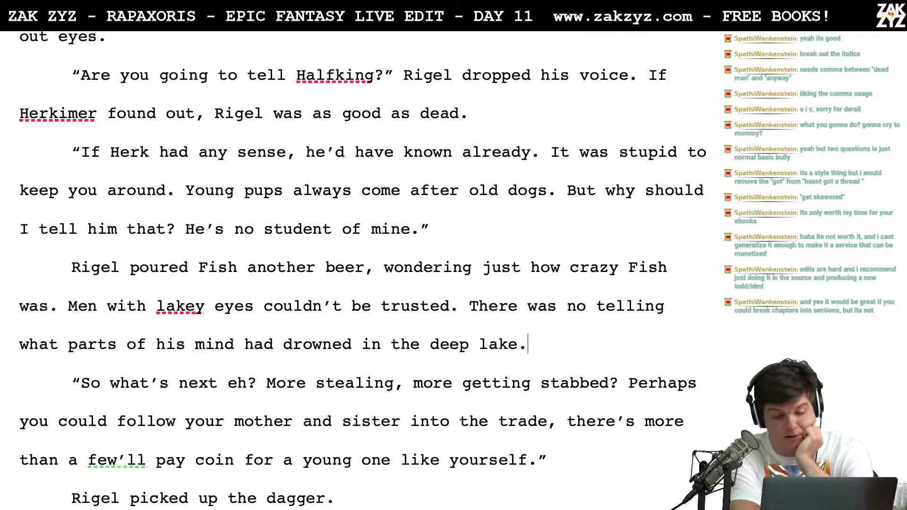
Remove "Fish" after "Rigel poured" so the sentence opens "Rigel poured another beer"
click(238, 267)
key(BackSpace)
key(BackSpace)
key(BackSpace)
key(BackSpace)
key(BackSpace)
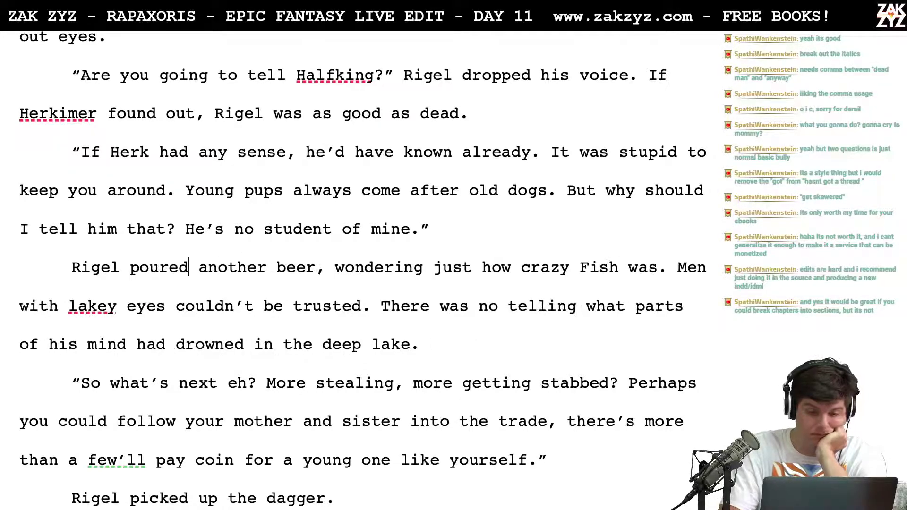
Replace "poured another beer," after "Rigel" with "refilled the mug,"
key(BackSpace)
key(BackSpace)
key(BackSpace)
key(BackSpace)
key(BackSpace)
key(BackSpace)
text(refi)
text(lled the mug,)
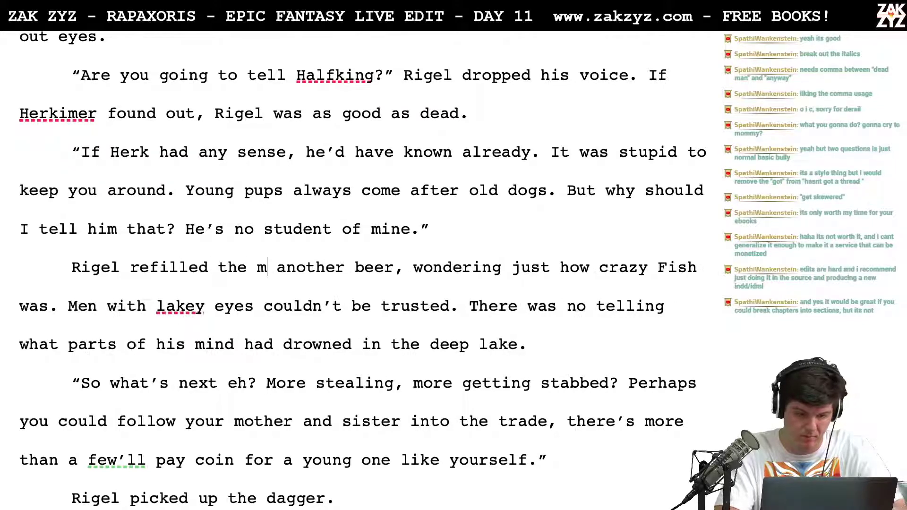
key(shift+Right)
key(shift+Right)
key(shift+Right)
key(shift+Right)
key(shift+Right)
key(shift+Right)
key(shift+Right)
key(shift+Right)
key(shift+Right)
key(shift+Right)
key(shift+Right)
key(shift+Right)
key(shift+Right)
key(shift+Right)
key(shift+Right)
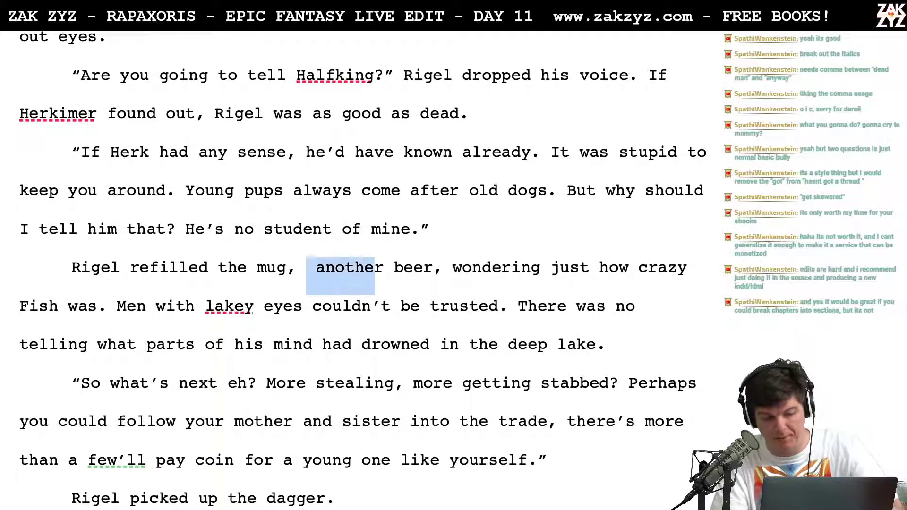
key(BackSpace)
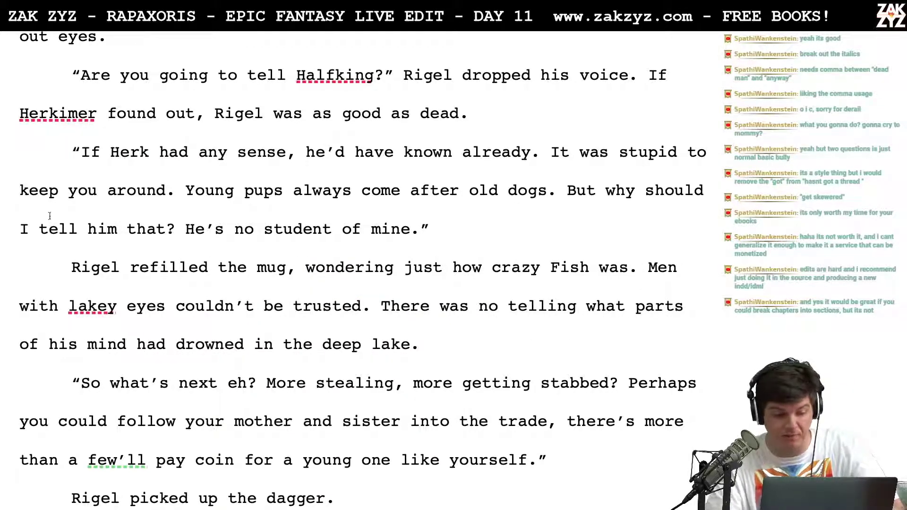
Separate the old wording after "Rigel refilled the mug," with paragraph breaks and draft "wondering if Fish was crazy." in its place
scroll(335, 314, down, 1)
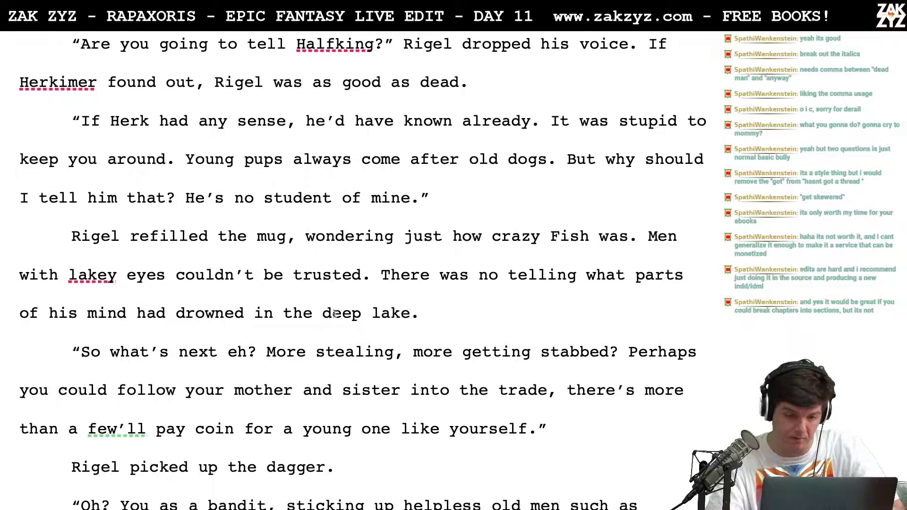
key(Return)
key(Return)
text(wonderi)
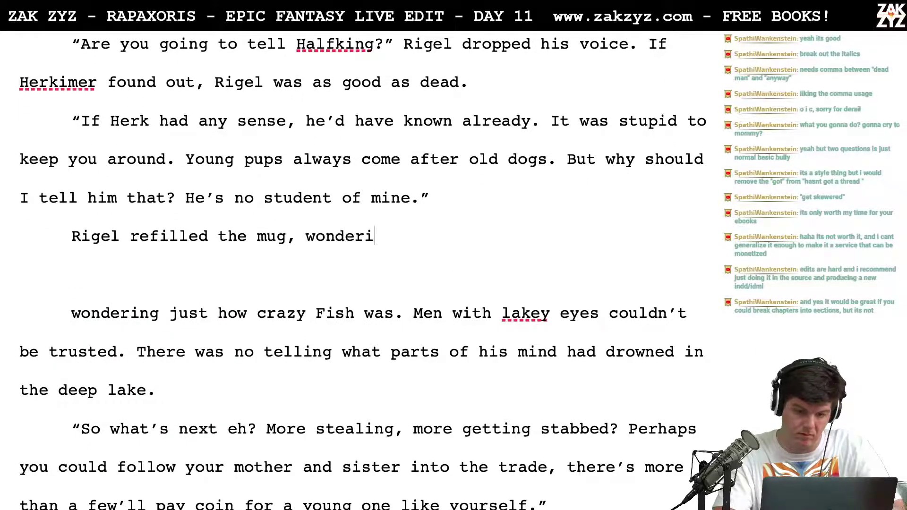
text(ng if Fish was )
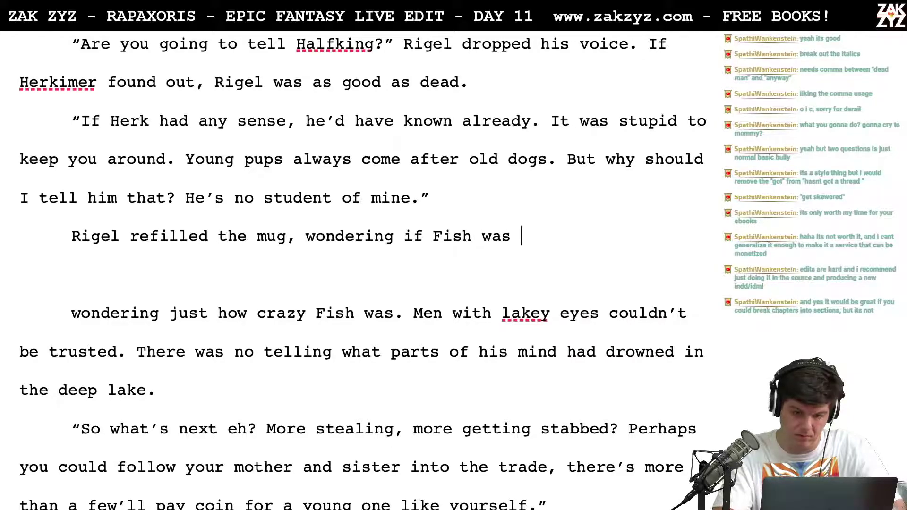
text(crazy.)
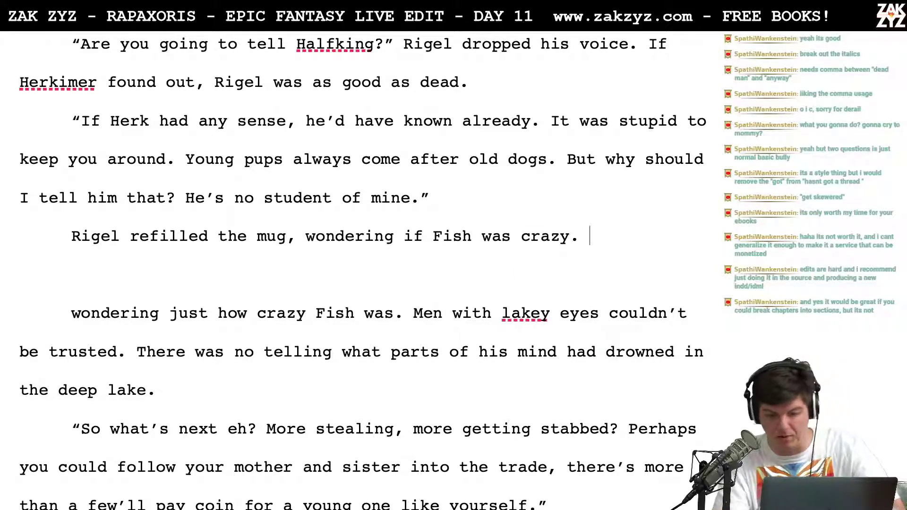
drag(591, 237, 414, 313)
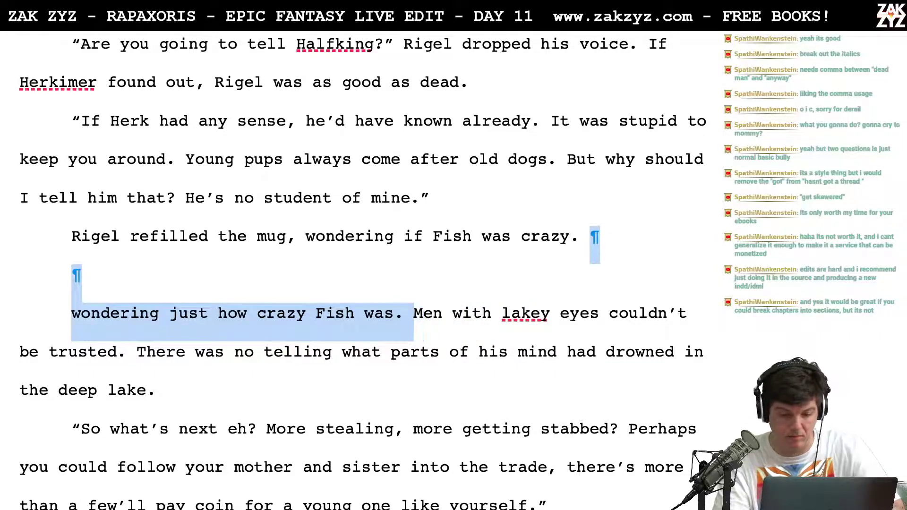
Rewrite the sentence ending after "Rigel refilled the mug" as "and wondered if Fish had gone mad." and delete the replaced draft wording
click(306, 235)
key(BackSpace)
text(and wondered if if)
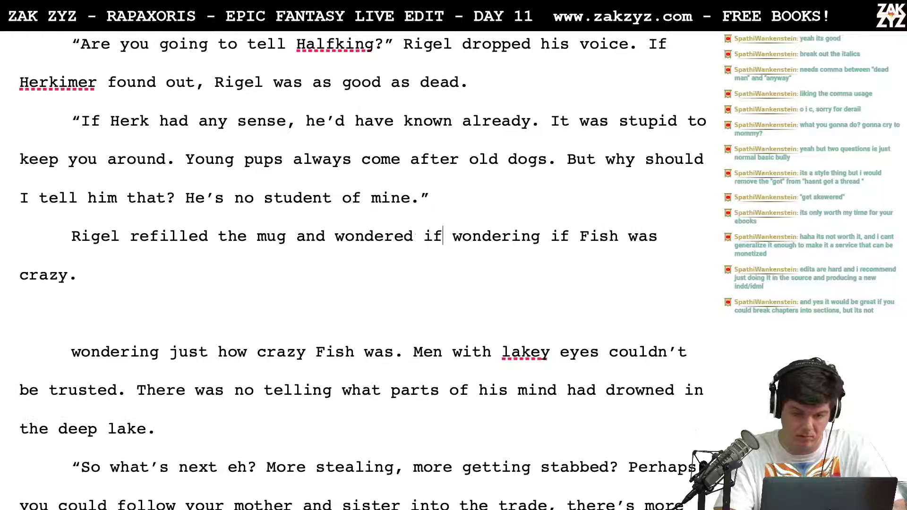
key(BackSpace)
key(BackSpace)
text(Fish)
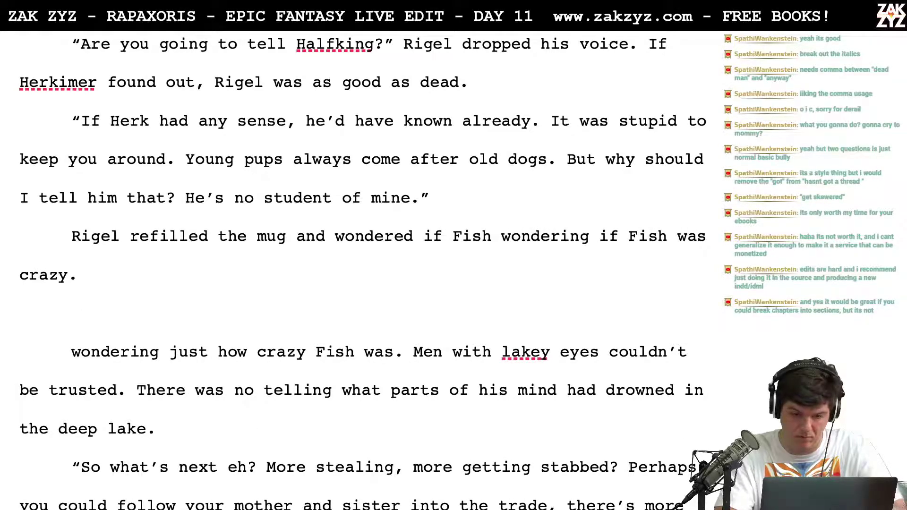
text( had gone mad.)
key(shift+Down)
key(BackSpace)
key(BackSpace)
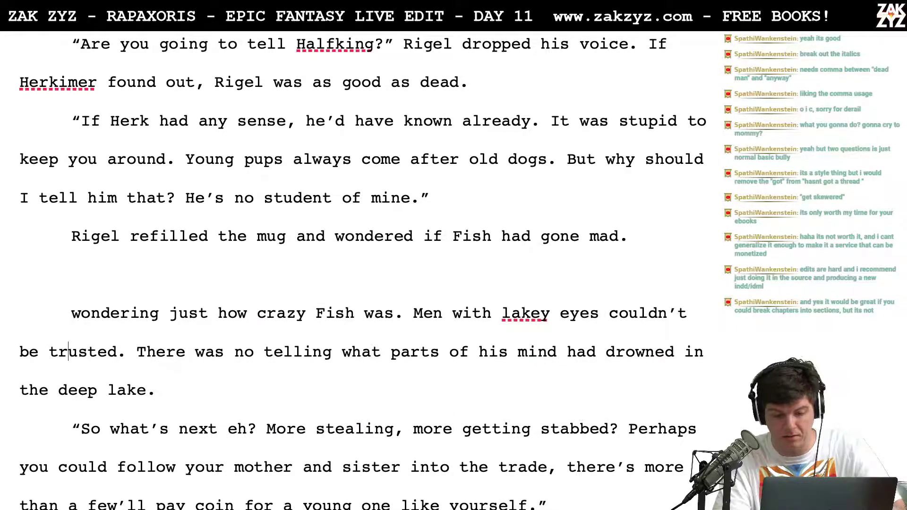
Delete the leftover "wondering just how crazy Fish was." and the blank line, joining "Men with lakey eyes" to the paragraph
shift+click(405, 311)
key(BackSpace)
key(BackSpace)
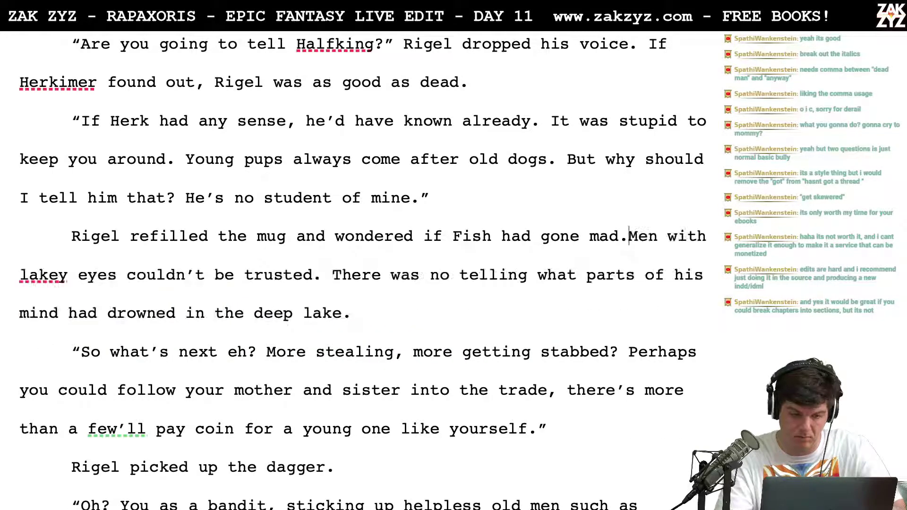
key(Right)
Delete the sentence "There was no telling what parts of his mind had drowned in the deep lake.", keeping the next speech as its own paragraph
key(Down)
key(Left)
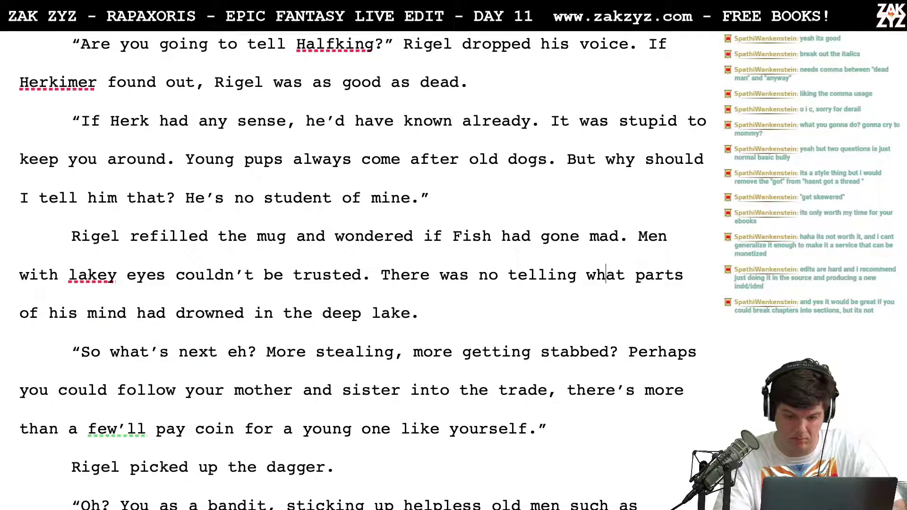
key(Left)
key(Left)
key(Left)
key(Left)
key(Left)
key(Left)
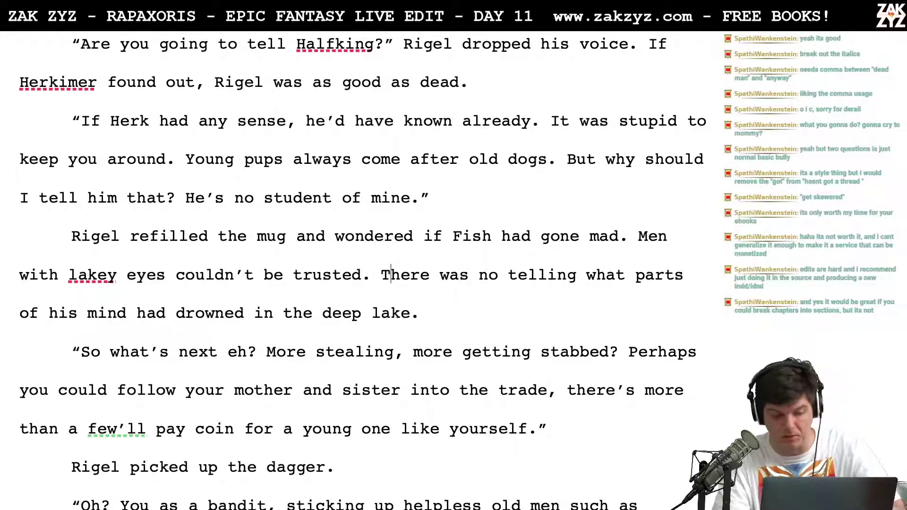
key(Left)
key(Up)
key(Right)
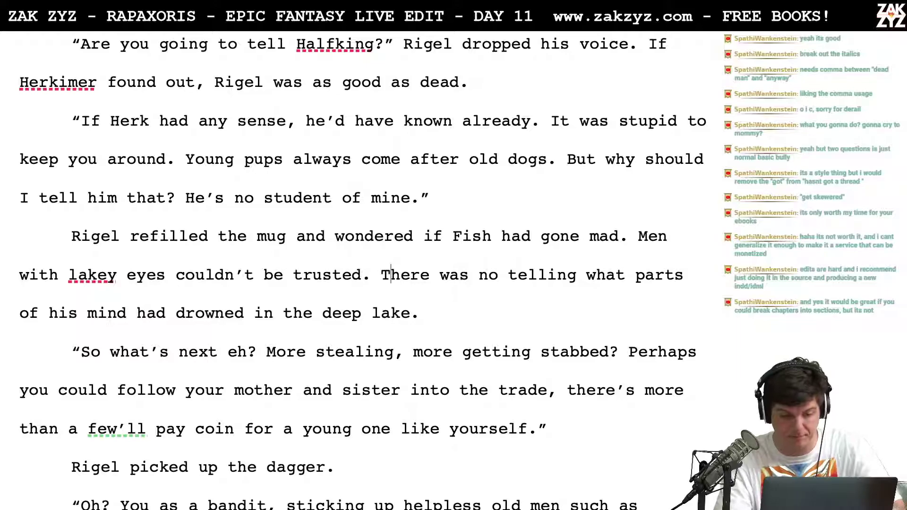
key(ctrl+shift+Down)
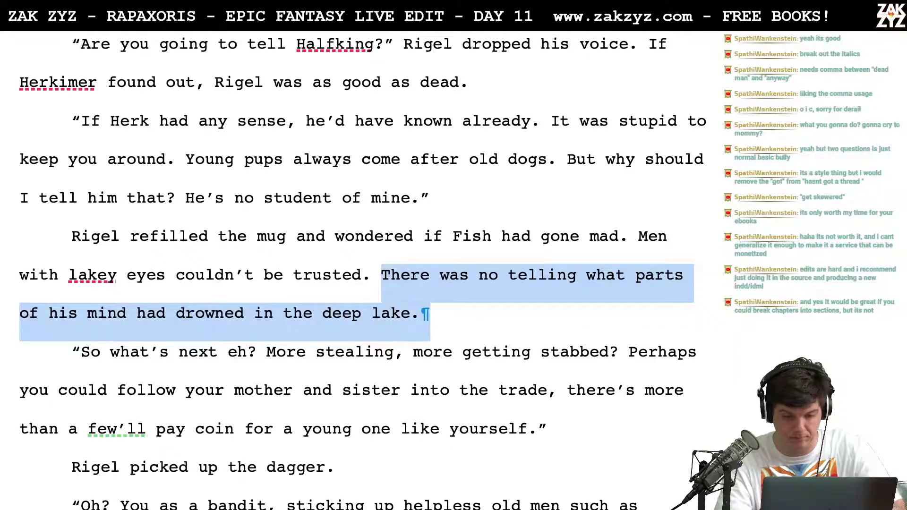
key(BackSpace)
key(Return)
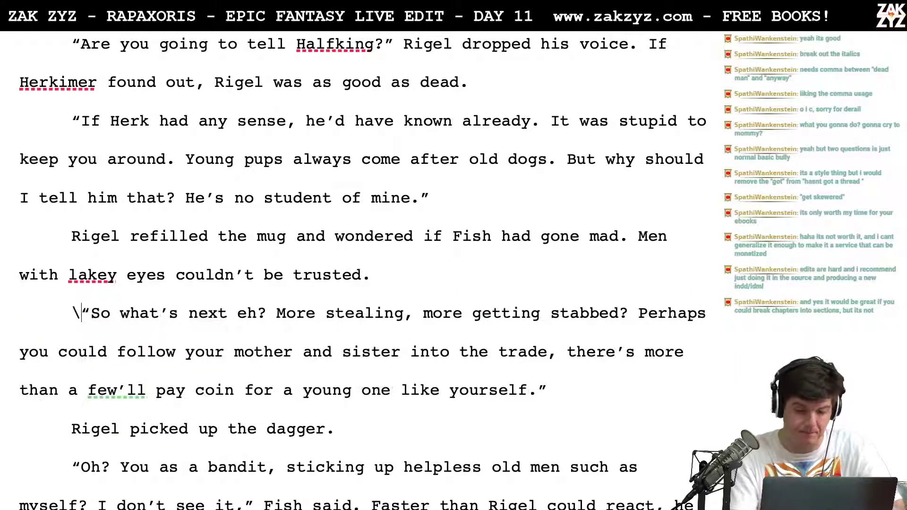
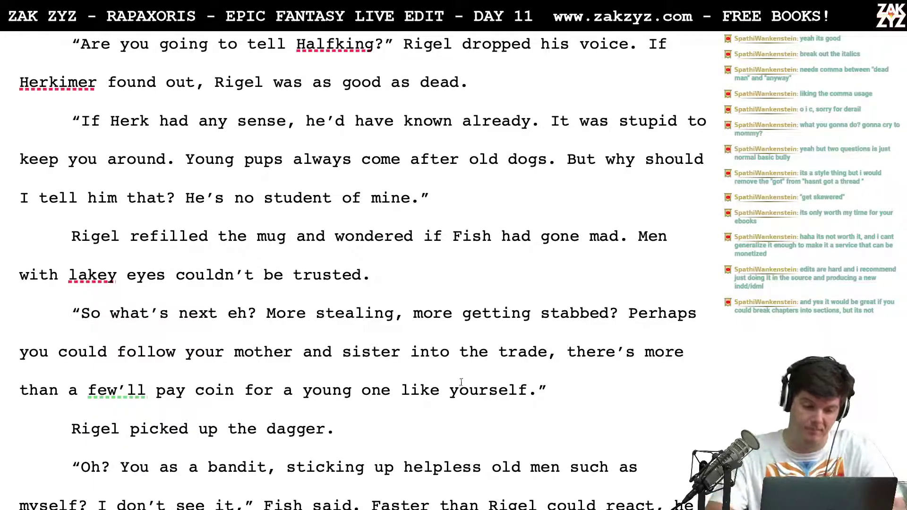
Change the opening question of the next speech to "So what's next for our young hero?" and remove the old "eh?"
key(ctrl+Up)
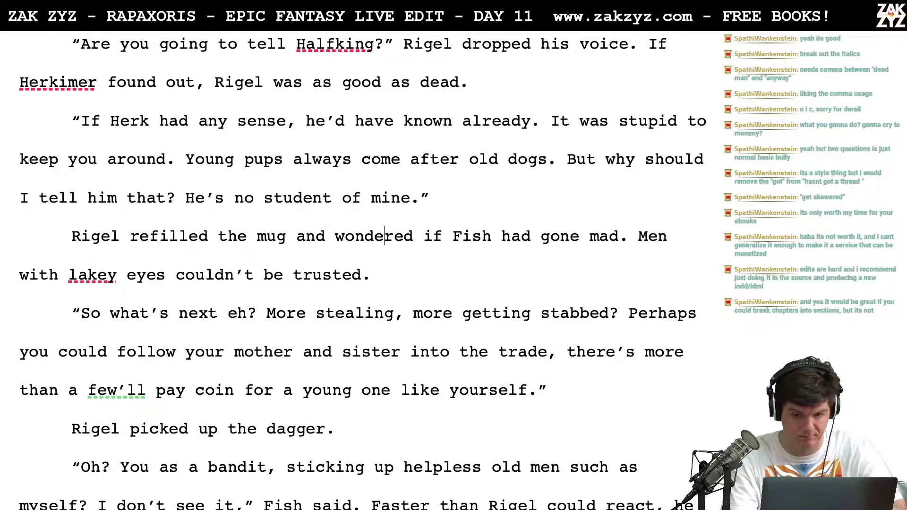
key(Right)
key(Right)
key(Right)
key(Right)
key(Right)
key(Right)
key(Right)
key(Right)
text(for our young )
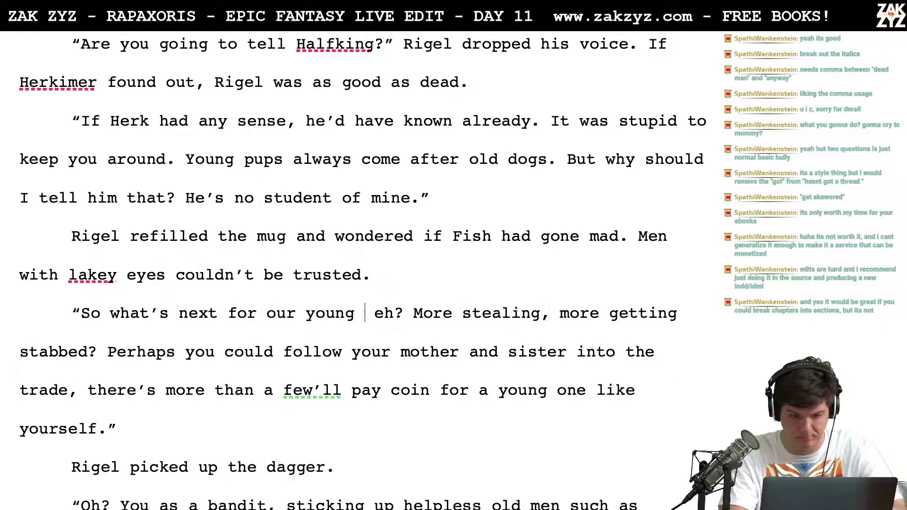
text(hero?  eh?)
key(BackSpace)
key(BackSpace)
text(o?)
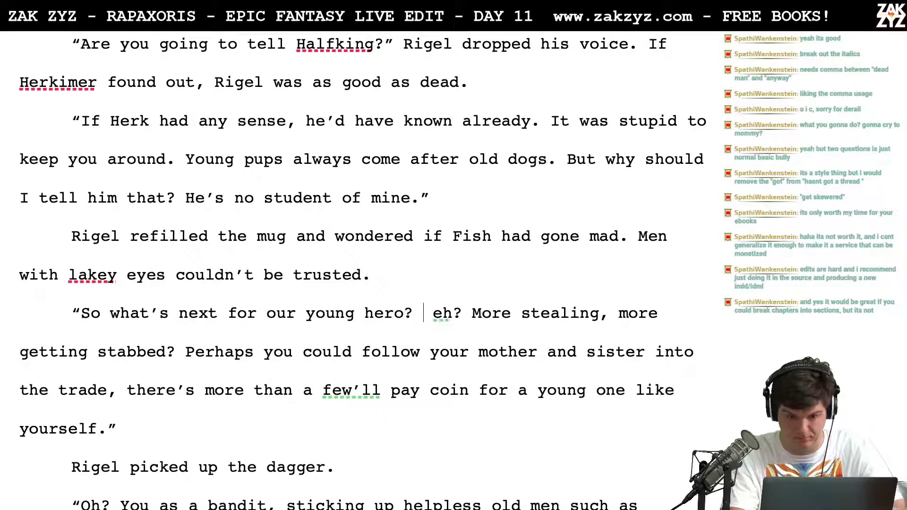
key(shift+Right)
key(shift+Right)
key(shift+Right)
key(shift+Right)
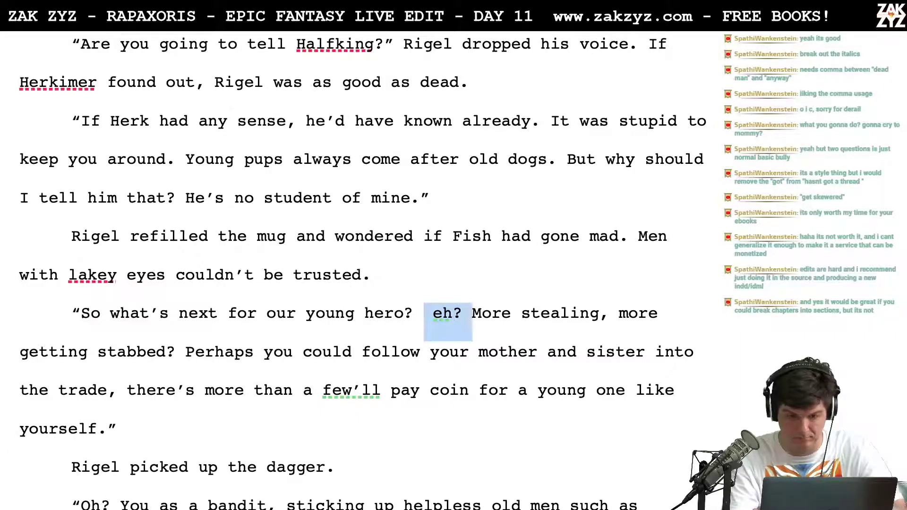
key(BackSpace)
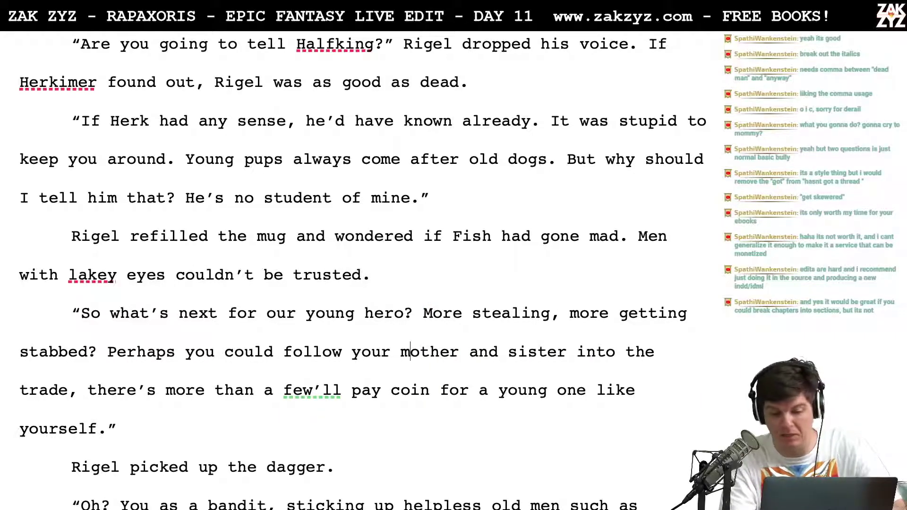
End the sentence after "into the trade" with a full stop instead of the comma
key(Right)
key(Right)
key(Right)
key(Right)
key(Right)
key(Right)
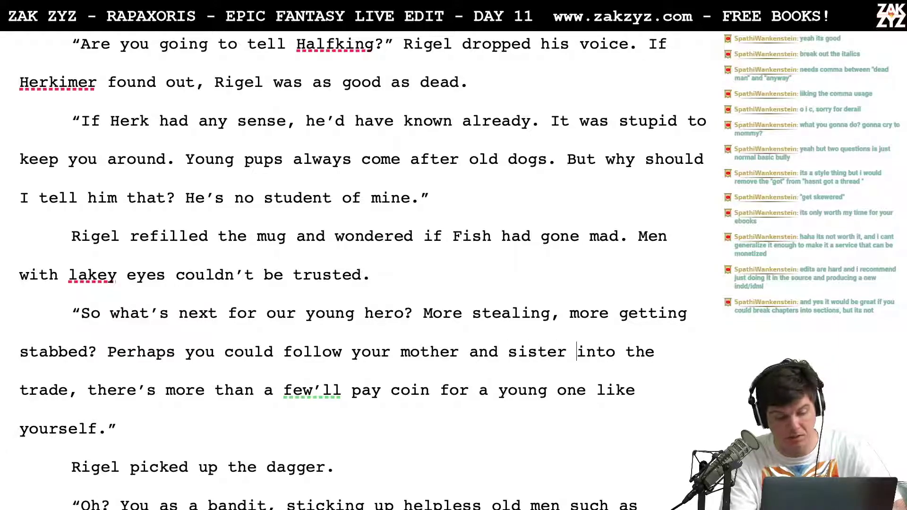
key(Right)
key(Right)
key(Right)
key(Right)
key(Right)
key(Right)
key(Right)
key(Right)
key(Right)
key(Right)
key(Right)
key(Right)
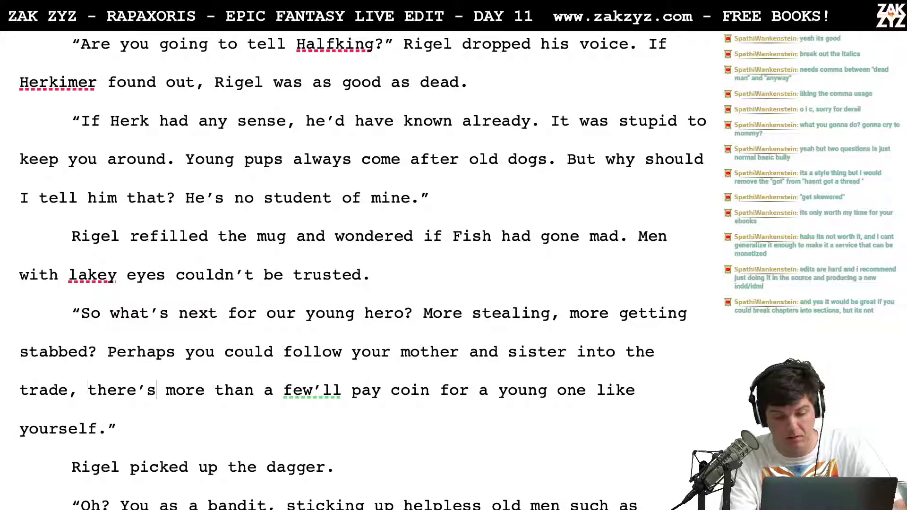
key(Left)
key(Left)
key(Left)
key(Left)
key(Left)
key(Left)
key(Left)
key(Left)
key(Left)
key(Left)
key(Left)
key(Left)
key(Left)
key(Left)
key(BackSpace)
text(.)
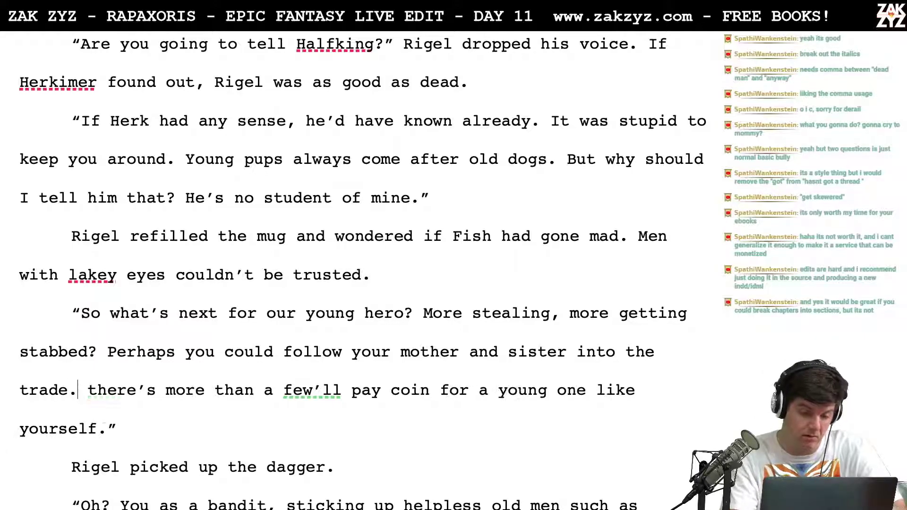
Close the speech with "Probably earn more that way." and delete the old ending about a few paying coin for a young one
key(Return)
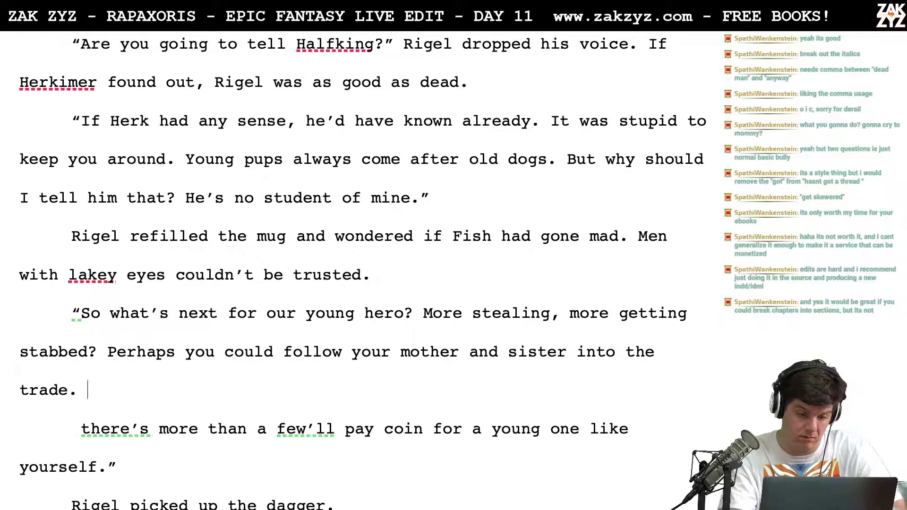
text(Probably ea)
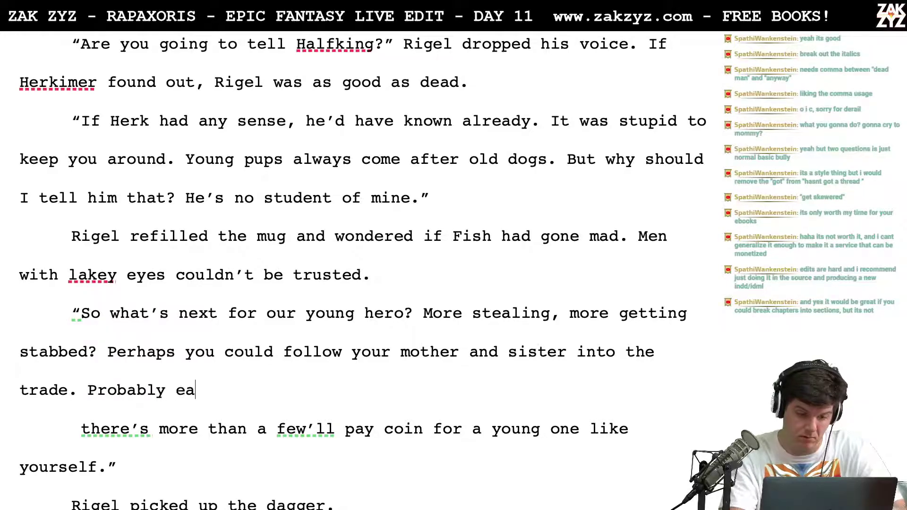
text(rn more that way.)
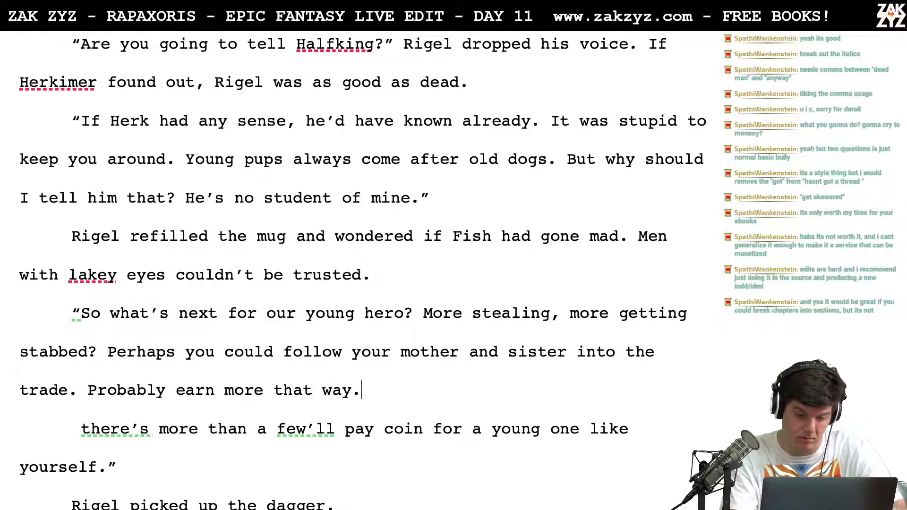
text(")
key(shift+Down)
key(shift+Down)
key(BackSpace)
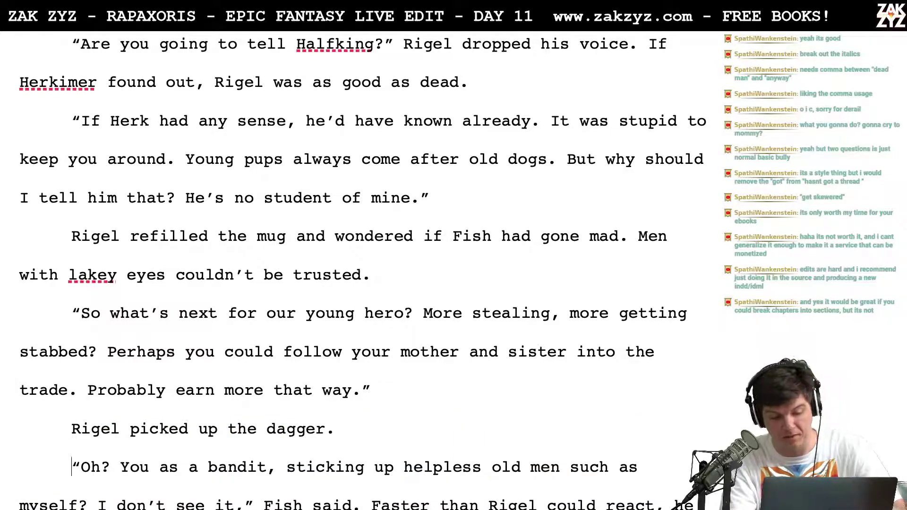
Delete "You as a bandit, sticking up helpless old men such as myself?" after Fish's "Oh?"
key(Down)
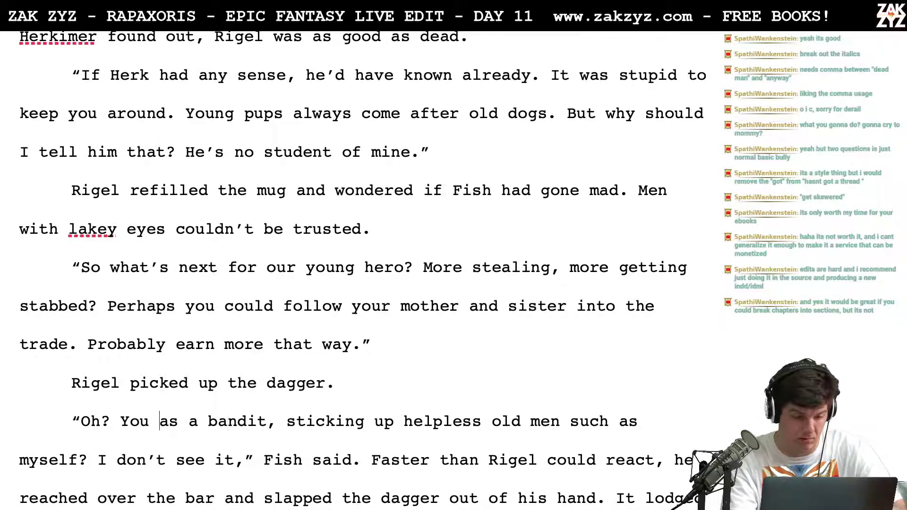
key(shift+Down)
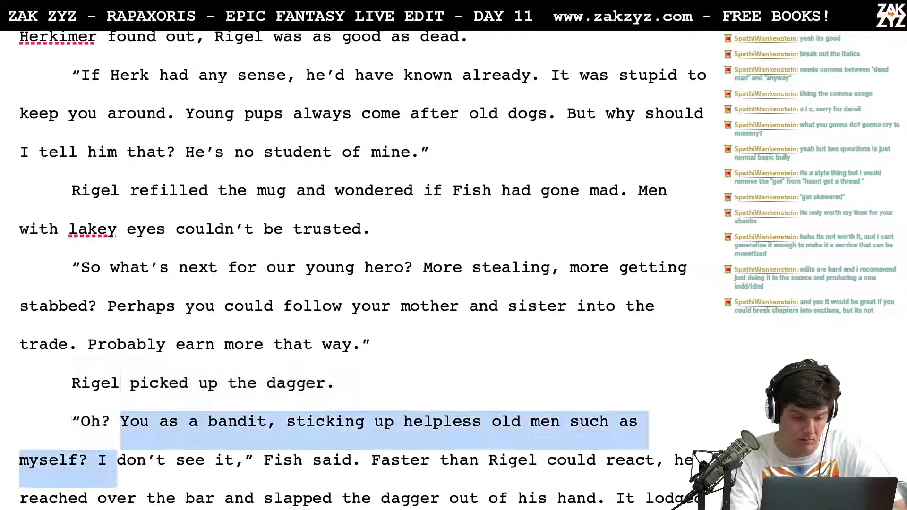
key(shift+Left)
key(shift+Left)
key(BackSpace)
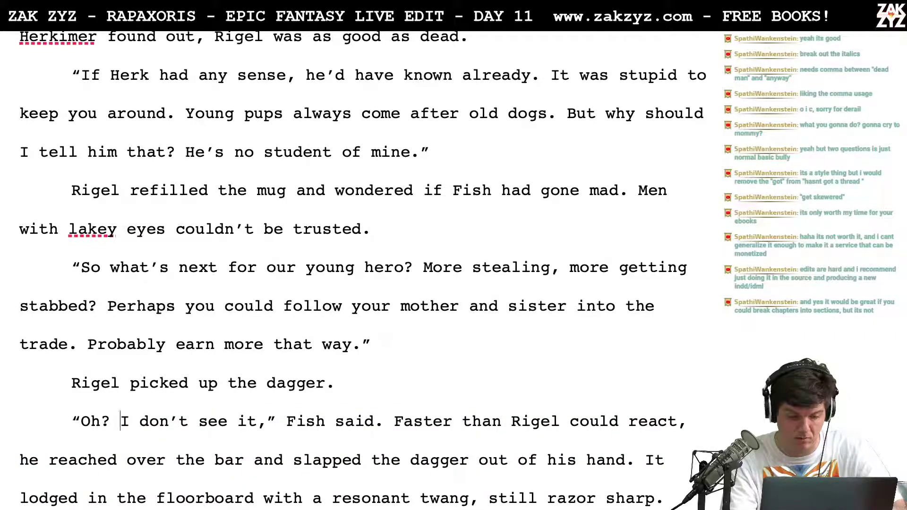
Replace "see it" in Fish's reply with "think so" so the line reads "I don't think so,"
key(Right)
key(Right)
key(Right)
key(Right)
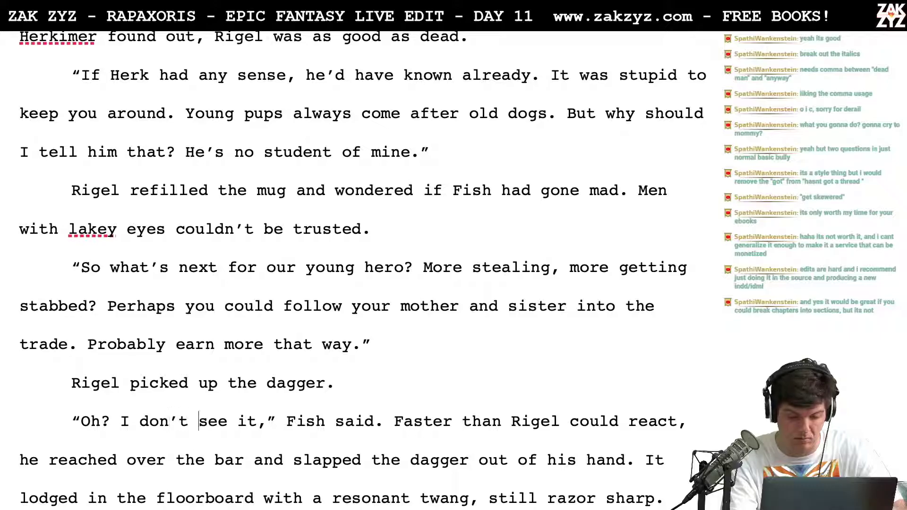
text(think so.)
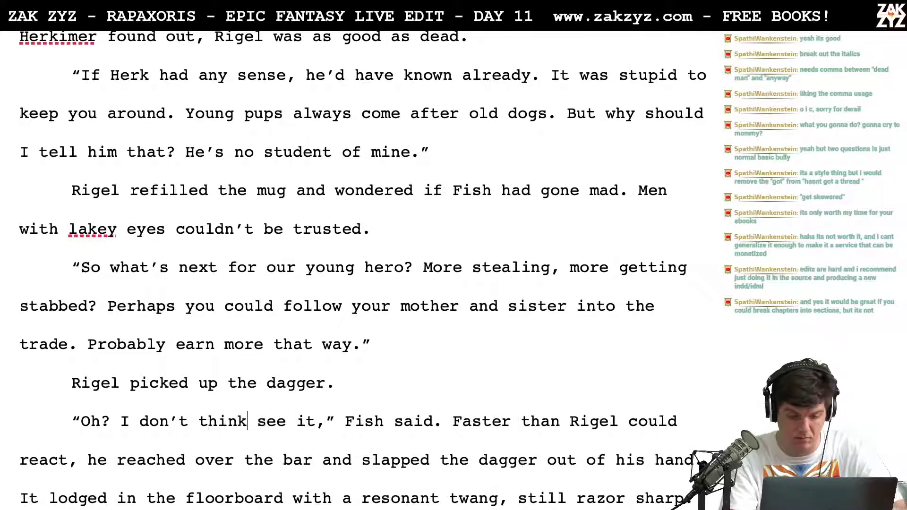
key(Right)
key(Right)
key(Right)
key(Delete)
key(BackSpace)
key(BackSpace)
key(BackSpace)
key(BackSpace)
key(BackSpace)
key(BackSpace)
key(BackSpace)
key(BackSpace)
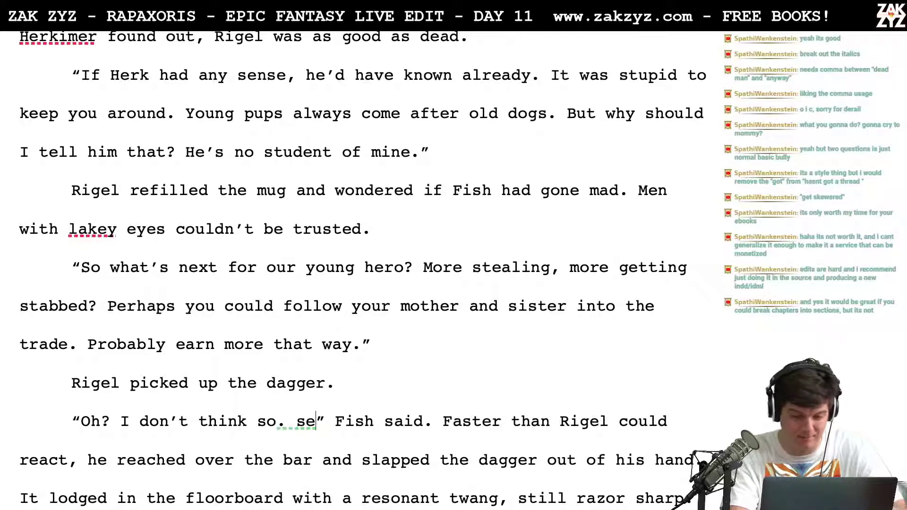
text(,)
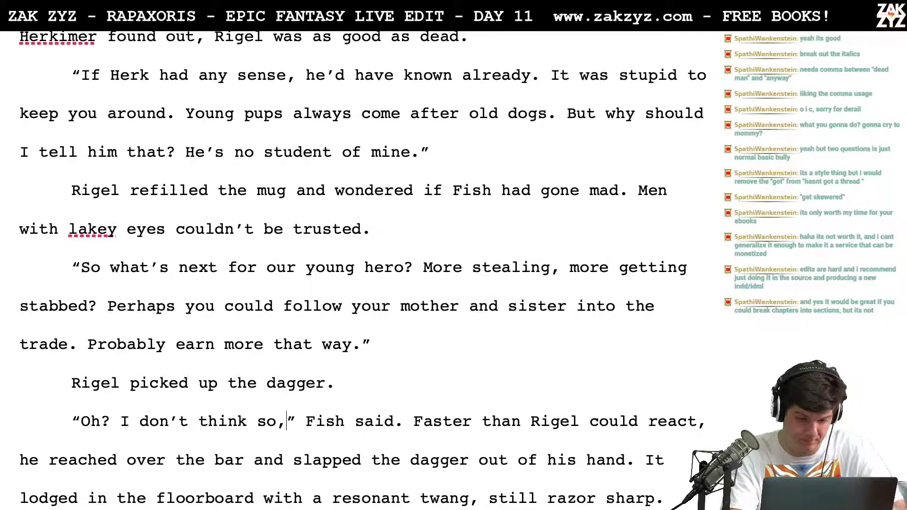
Insert "No," between "Oh?" and "I don't think so" in Fish's reply
key(Right)
key(Up)
key(Right)
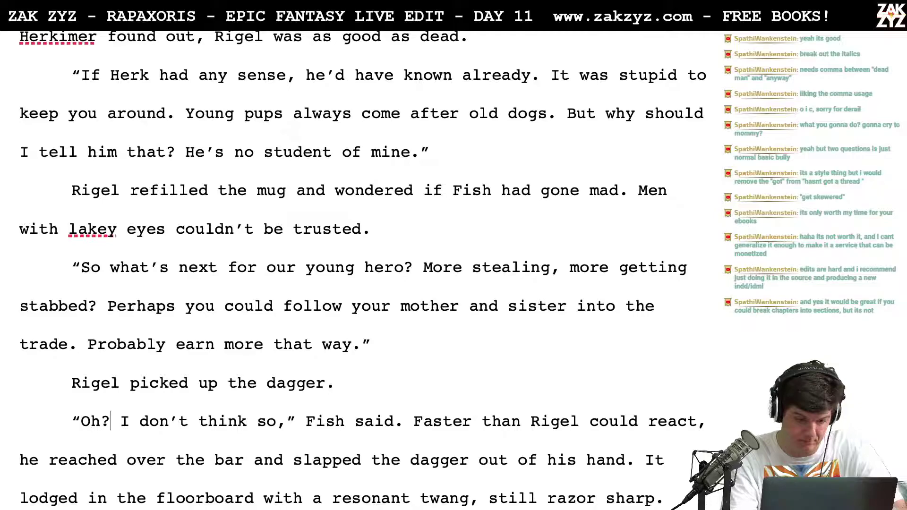
text(No,)
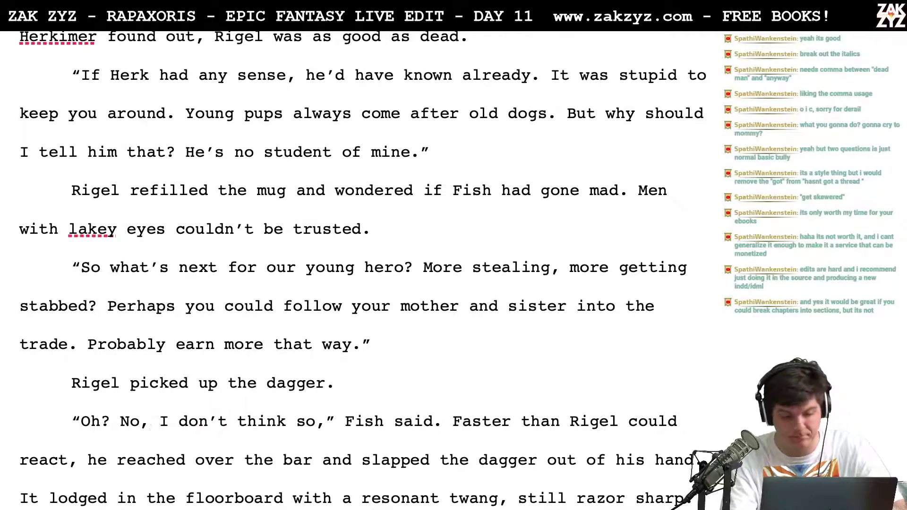
Split the paragraph with two paragraph breaks after "Faster than Rigel could react," to set the old action text apart
key(Down)
key(Down)
key(Right)
key(Right)
key(Right)
key(Right)
key(Right)
key(Right)
key(Right)
key(Right)
key(Right)
key(Right)
key(Right)
key(Right)
key(Right)
key(Right)
key(Right)
key(Right)
key(Right)
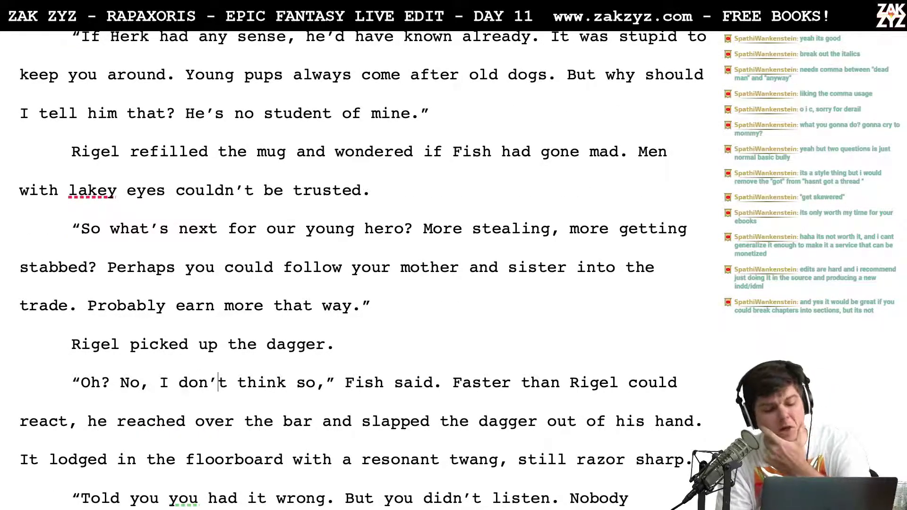
key(Right)
key(Right)
key(Right)
key(Right)
key(Right)
key(Right)
key(Right)
key(Right)
key(Right)
key(Right)
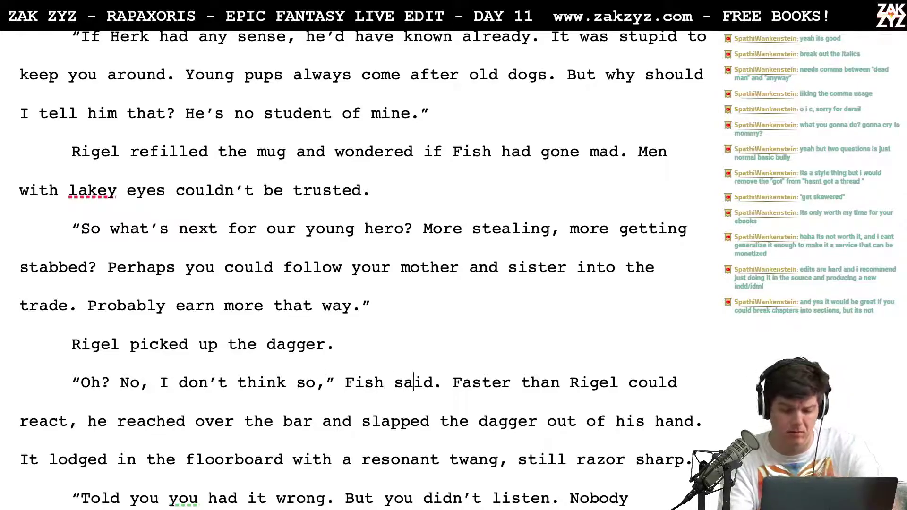
key(Up)
key(Right)
key(Right)
key(Right)
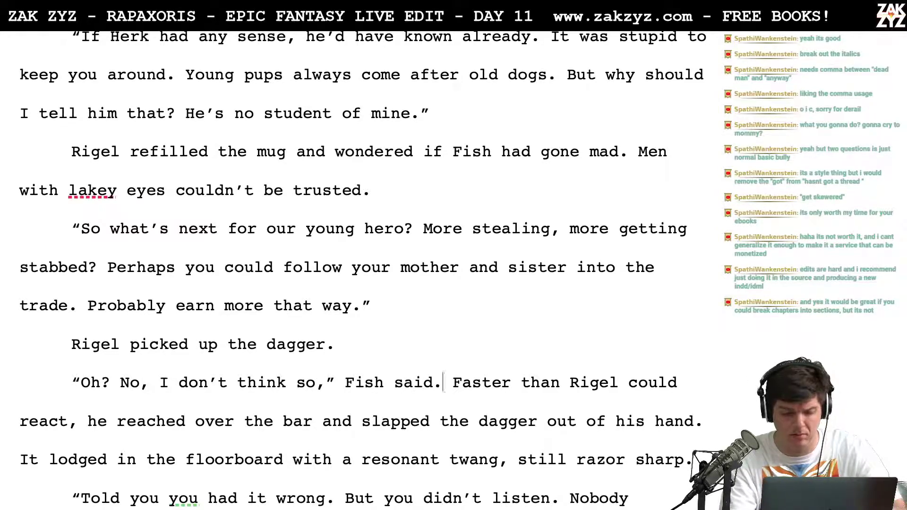
key(Right)
key(Right)
key(Right)
key(Right)
key(Right)
key(Right)
key(Right)
key(Right)
key(Right)
key(Right)
key(Right)
key(Right)
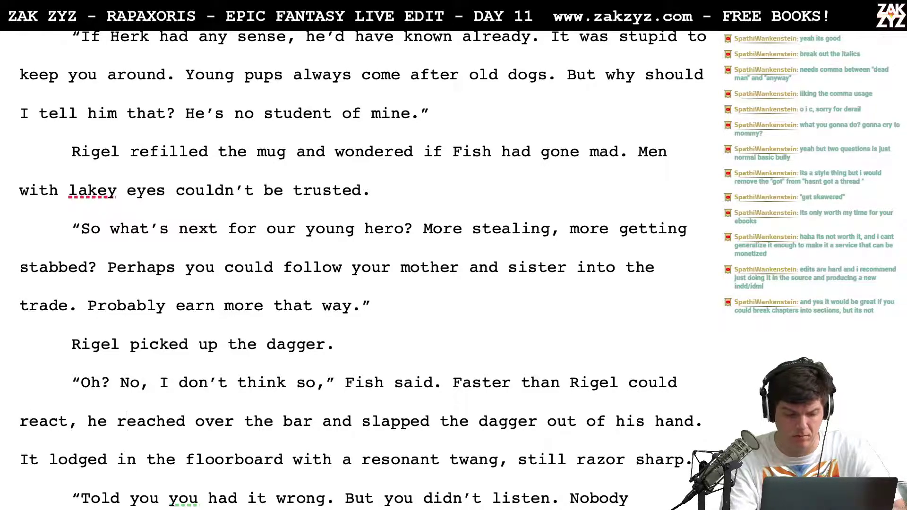
key(Return)
key(Return)
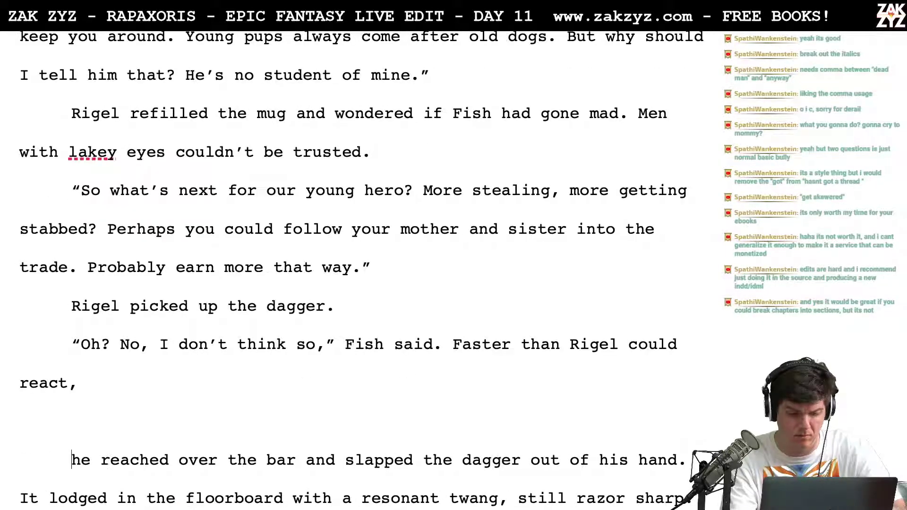
Delete the phrase "Faster than Rigel could react," after "Fish said."
key(BackSpace)
key(BackSpace)
key(BackSpace)
key(BackSpace)
key(BackSpace)
key(BackSpace)
key(BackSpace)
key(BackSpace)
key(BackSpace)
key(BackSpace)
key(BackSpace)
key(BackSpace)
key(BackSpace)
key(BackSpace)
key(BackSpace)
key(BackSpace)
key(BackSpace)
key(BackSpace)
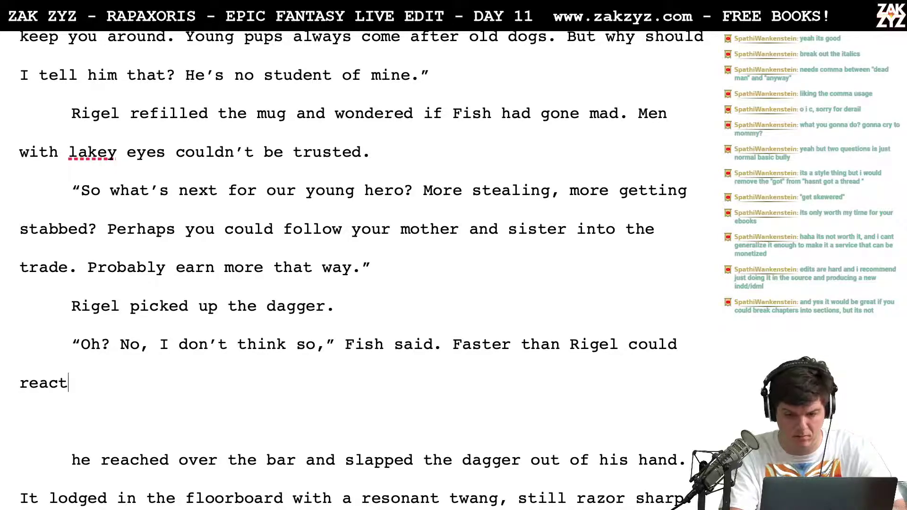
key(BackSpace)
key(BackSpace)
key(BackSpace)
key(BackSpace)
key(BackSpace)
key(BackSpace)
key(BackSpace)
key(BackSpace)
key(BackSpace)
key(BackSpace)
key(BackSpace)
key(BackSpace)
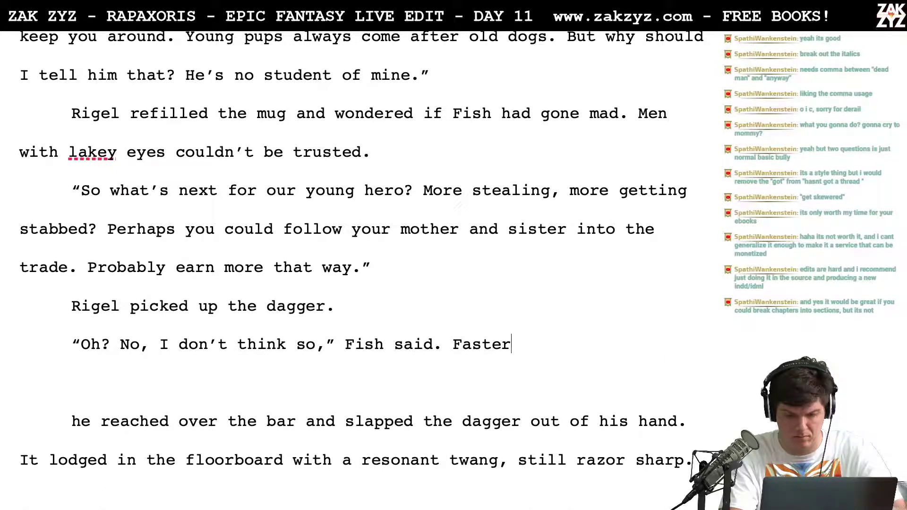
Write "In a flash, he reached over the bar and slapped the dagger out of Rigel's hand. It" after "Fish said."
text(in a flash, he )
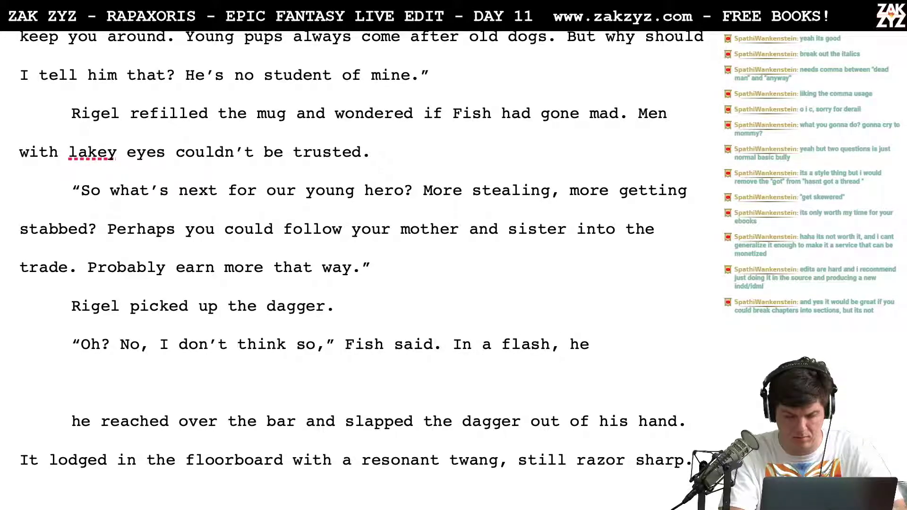
text(reached over the bar and slapped t)
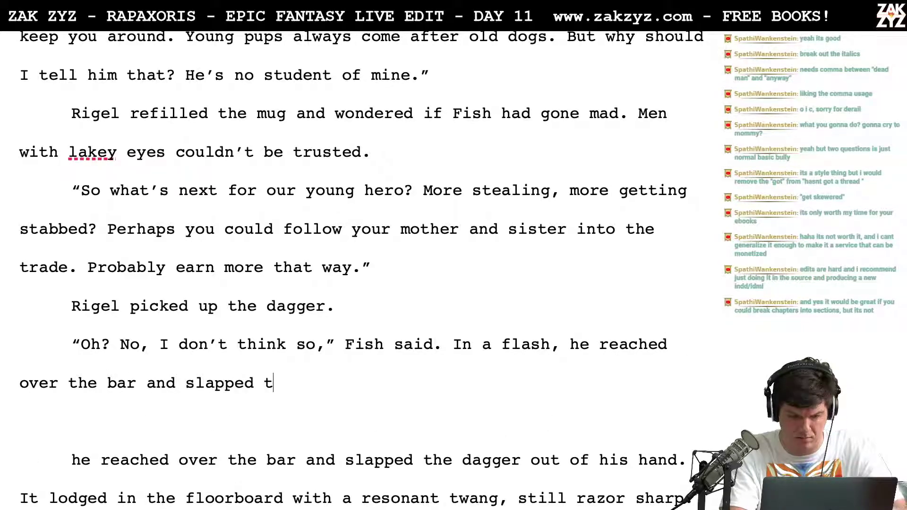
text(he dagger out of Rigel's hand. It)
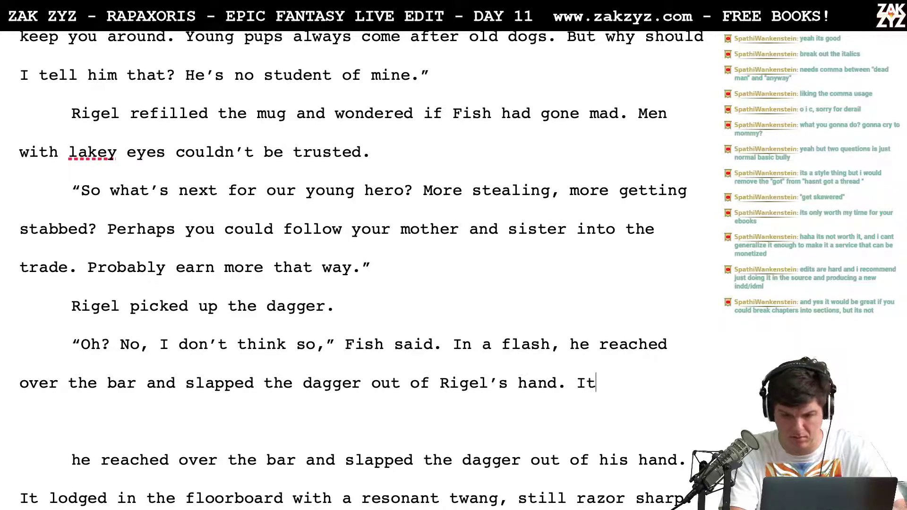
text( stuck )
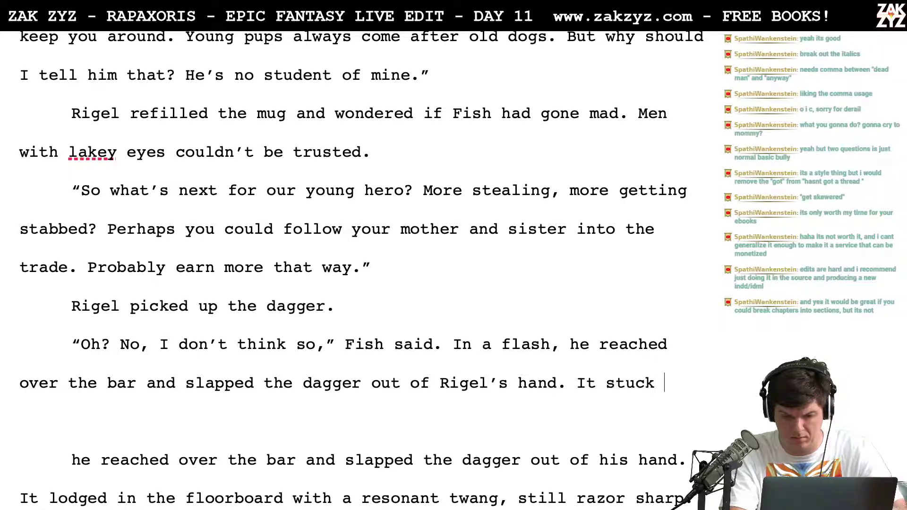
text(in the floor)
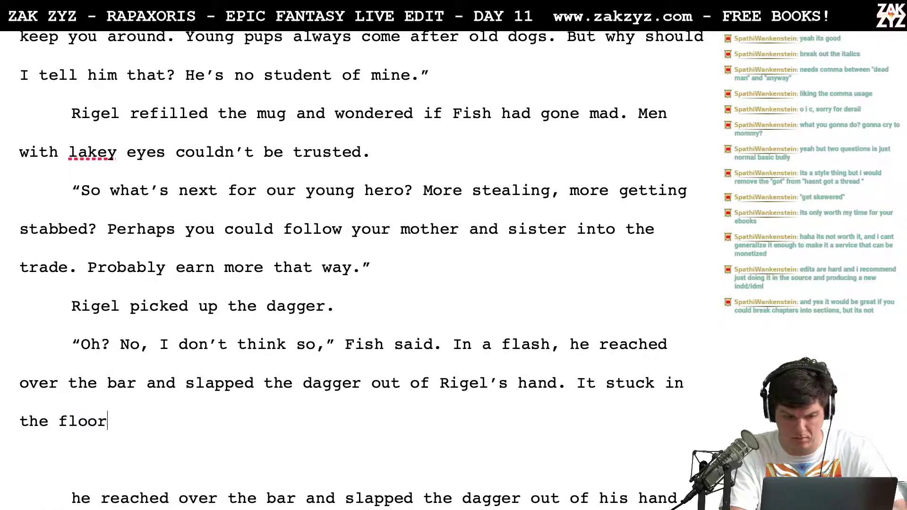
text(board with)
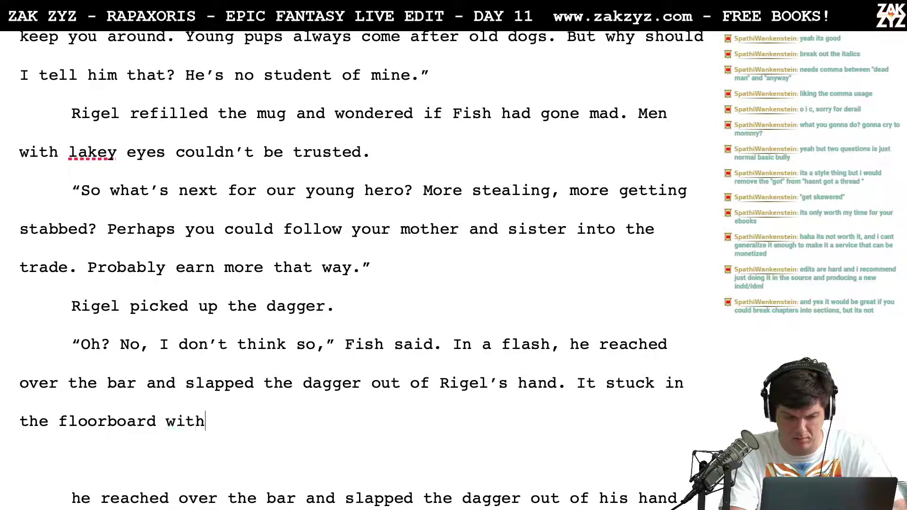
key(BackSpace)
key(BackSpace)
key(BackSpace)
key(BackSpace)
key(BackSpace)
key(BackSpace)
key(BackSpace)
key(BackSpace)
key(BackSpace)
key(BackSpace)
key(BackSpace)
key(BackSpace)
key(BackSpace)
key(BackSpace)
key(BackSpace)
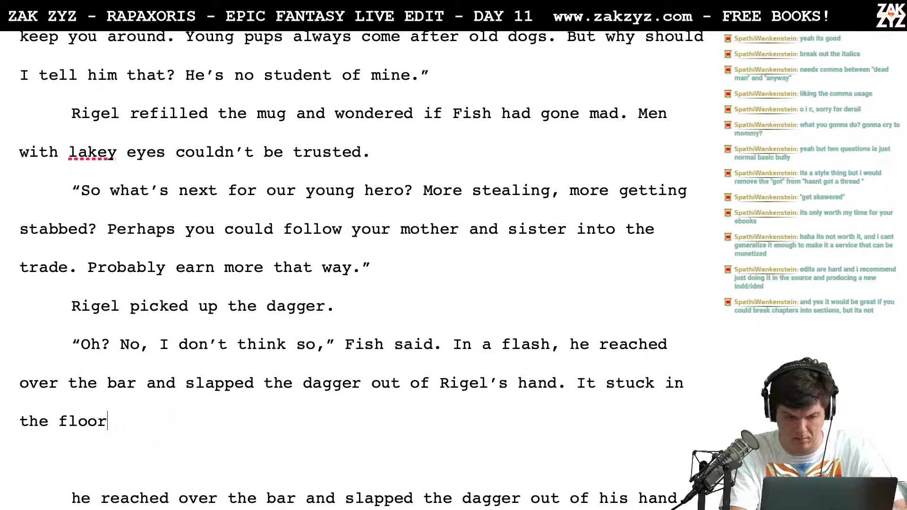
key(BackSpace)
key(BackSpace)
key(BackSpace)
key(BackSpace)
key(BackSpace)
key(BackSpace)
key(BackSpace)
key(BackSpace)
key(BackSpace)
key(BackSpace)
key(BackSpace)
key(BackSpace)
key(BackSpace)
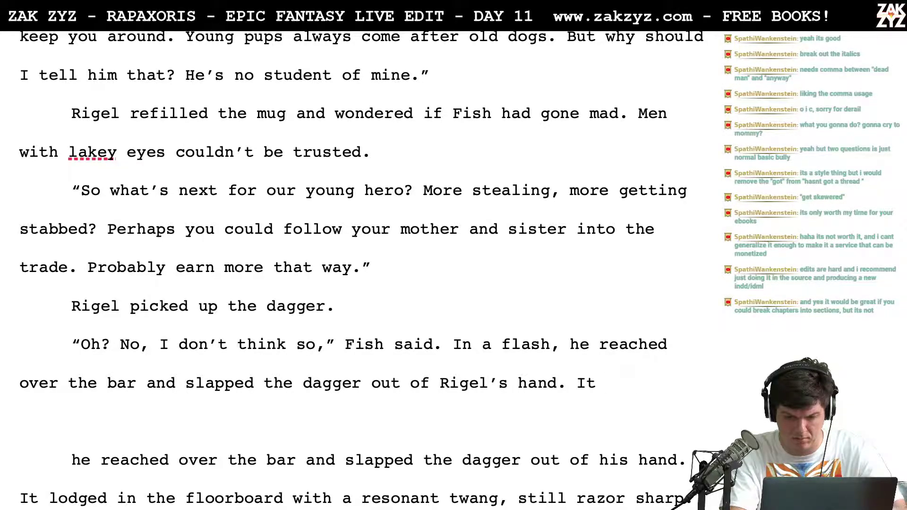
text(t)
key(BackSpace)
text(th)
key(BackSpace)
key(BackSpace)
Complete the sentence after "It" with "stuck into a floorboard with a resonant twang, just an inch from Rigel's boot."
text(stuck in)
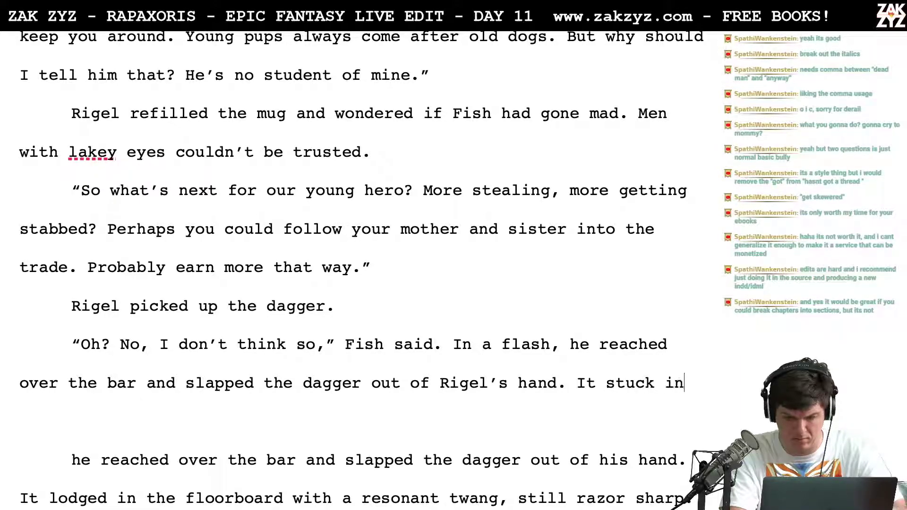
text(to a fl)
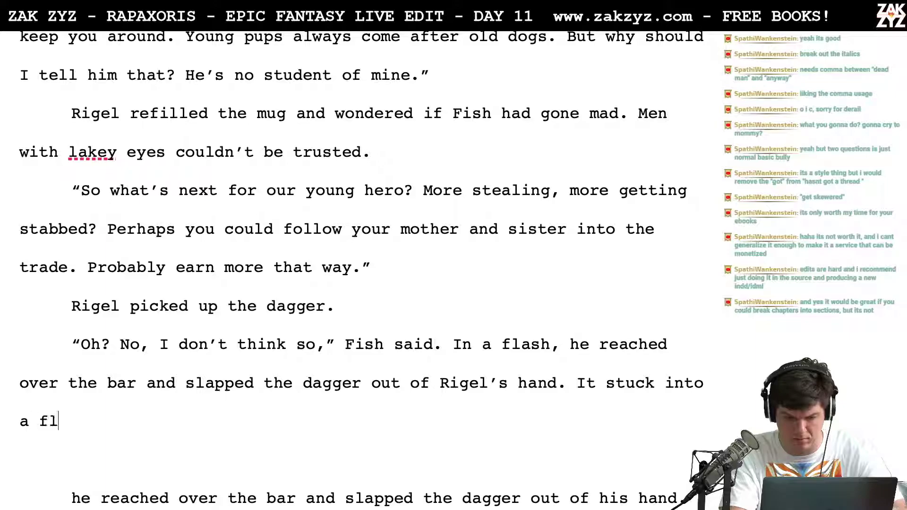
text(oorboard wi)
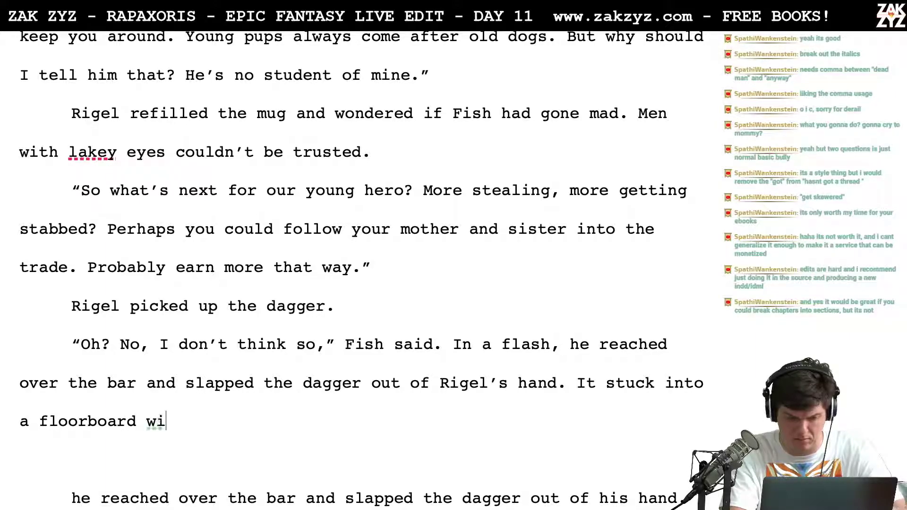
text(th a resonant tw)
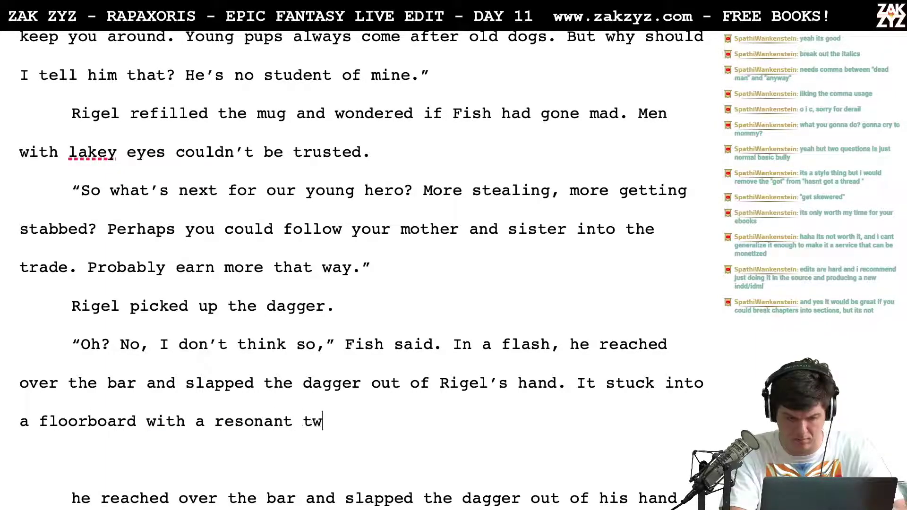
text(ang, just )
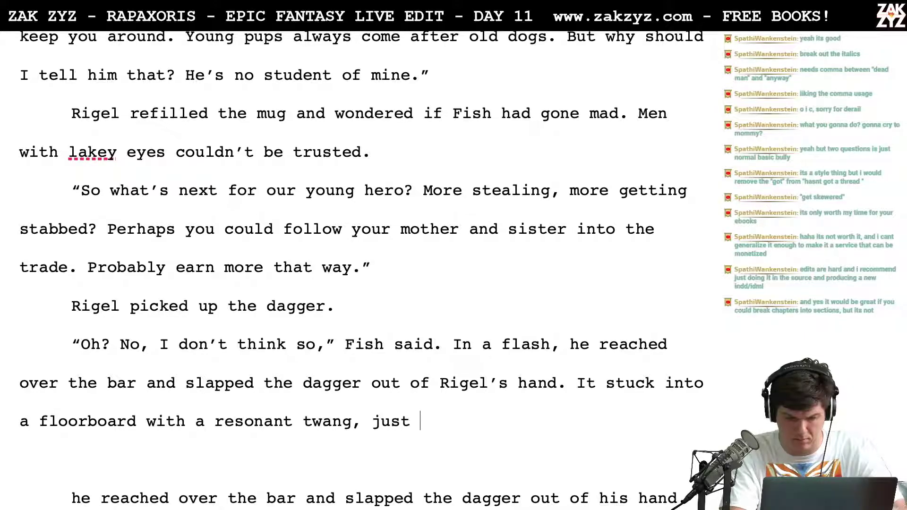
text(an)
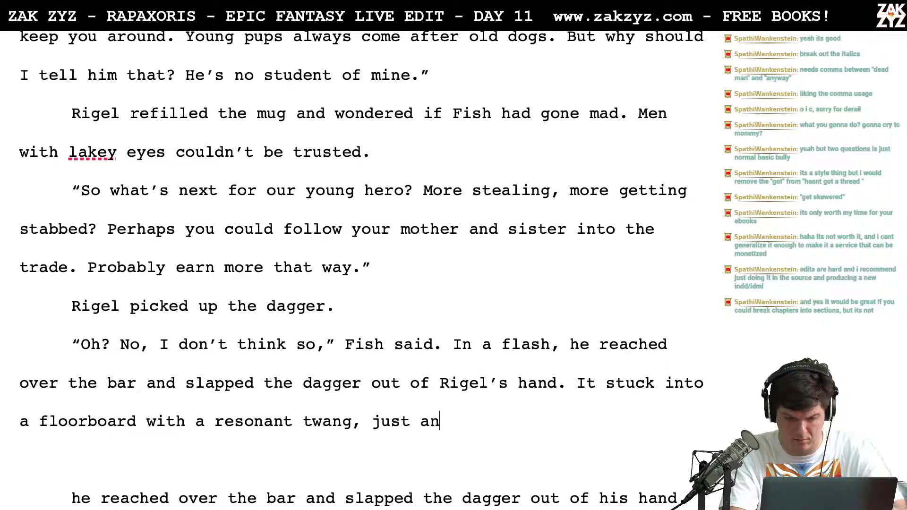
text( inch from Rigek)
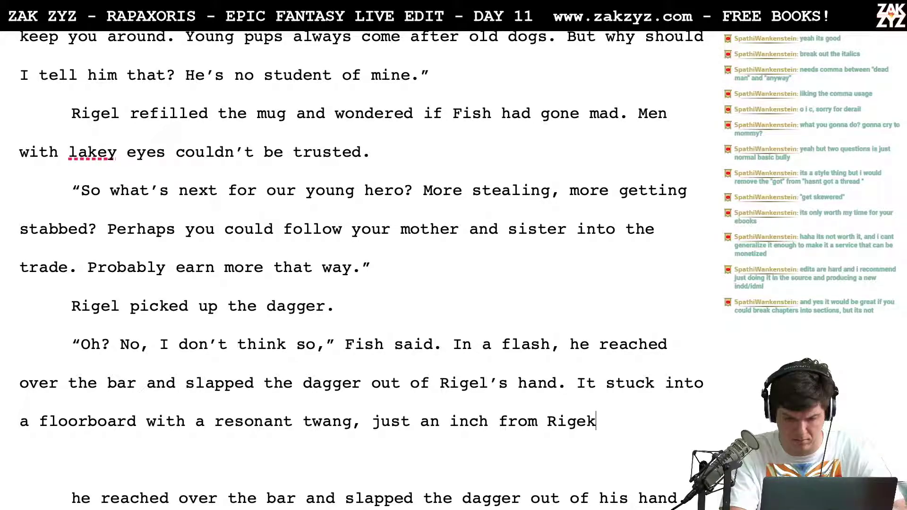
key(BackSpace)
text(l's boot.)
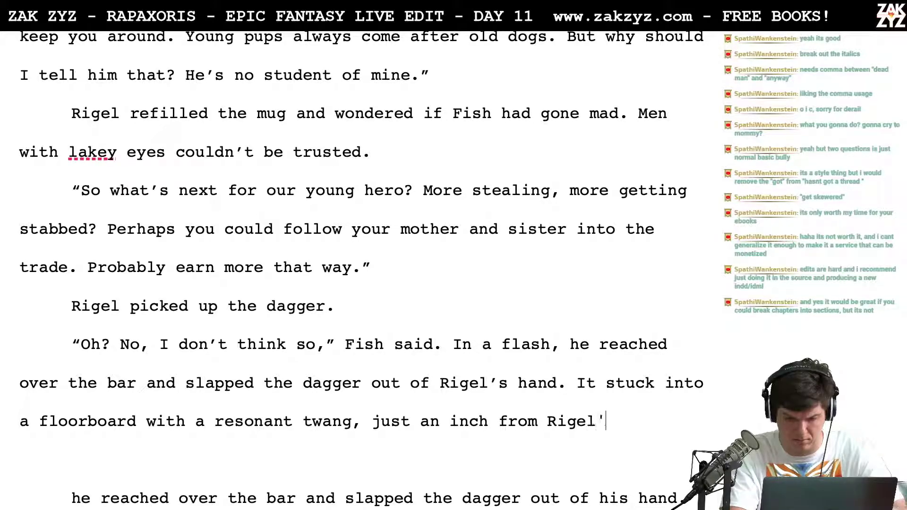
Delete the blank paragraph and the leftover old passage from "he reached over the bar" to "still razor sharp."
key(shift+Down)
key(shift+Down)
key(shift+Down)
key(shift+Down)
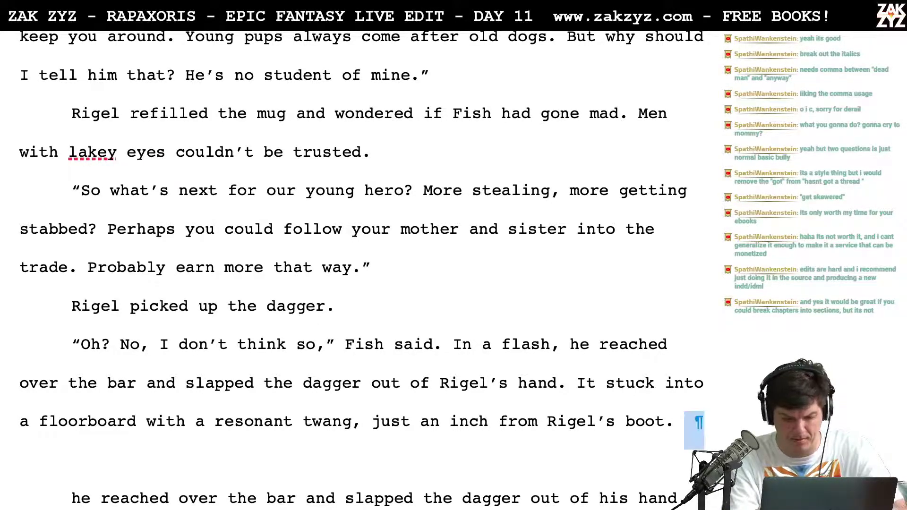
key(shift+Up)
key(shift+Up)
key(shift+End)
key(ctrl+shift+Down)
key(Delete)
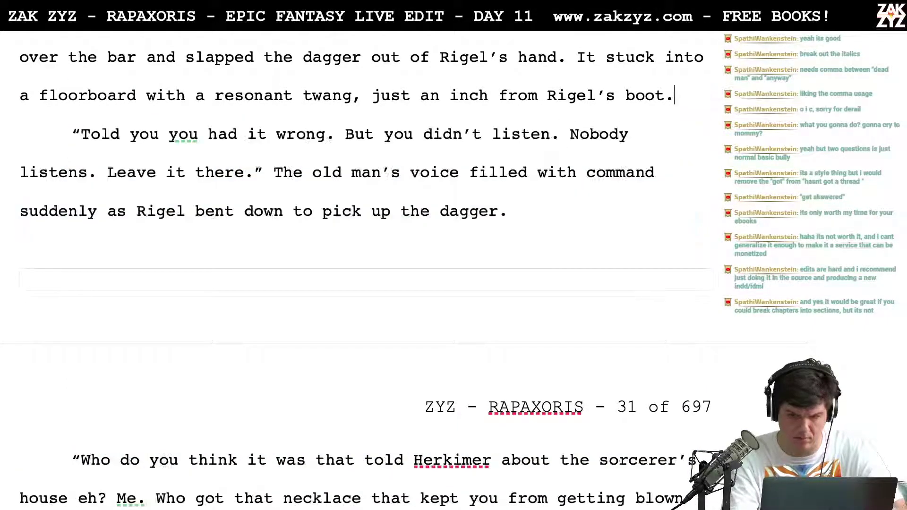
Replace the opening "Told you" of Fish's reply with "I told you you were holding it wrong."
click(82, 133)
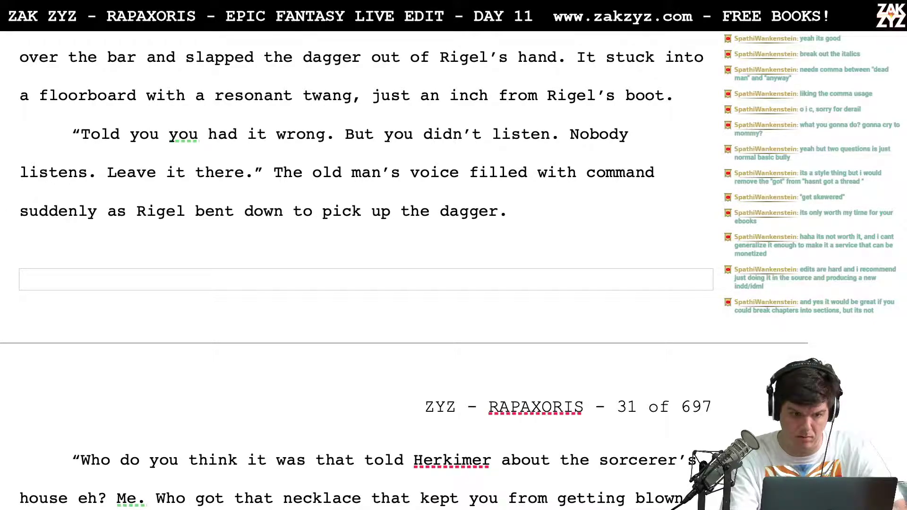
key(BackSpace)
key(BackSpace)
key(BackSpace)
key(BackSpace)
key(BackSpace)
key(BackSpace)
key(BackSpace)
key(BackSpace)
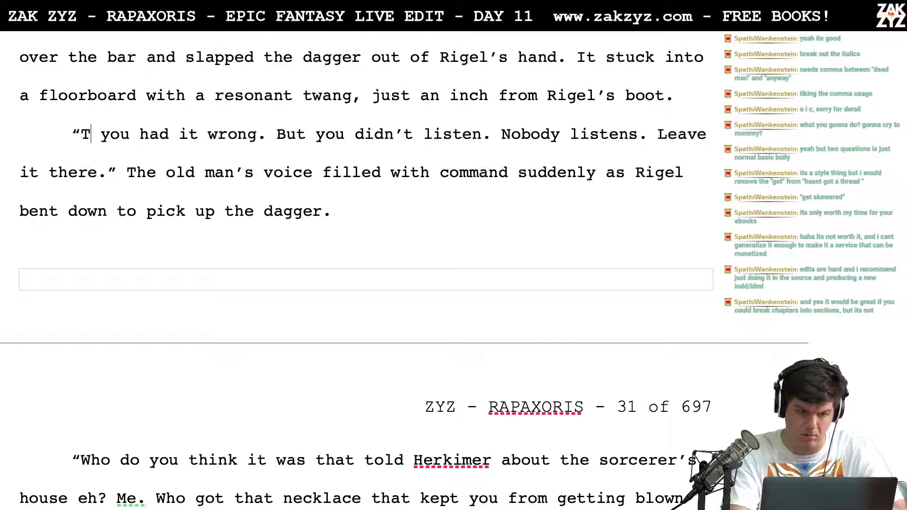
text(I told you yo)
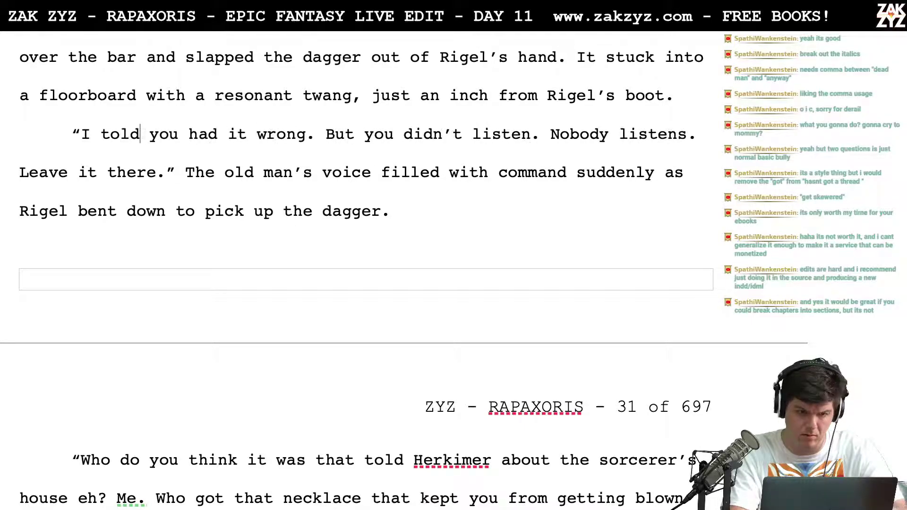
text(u were holding it )
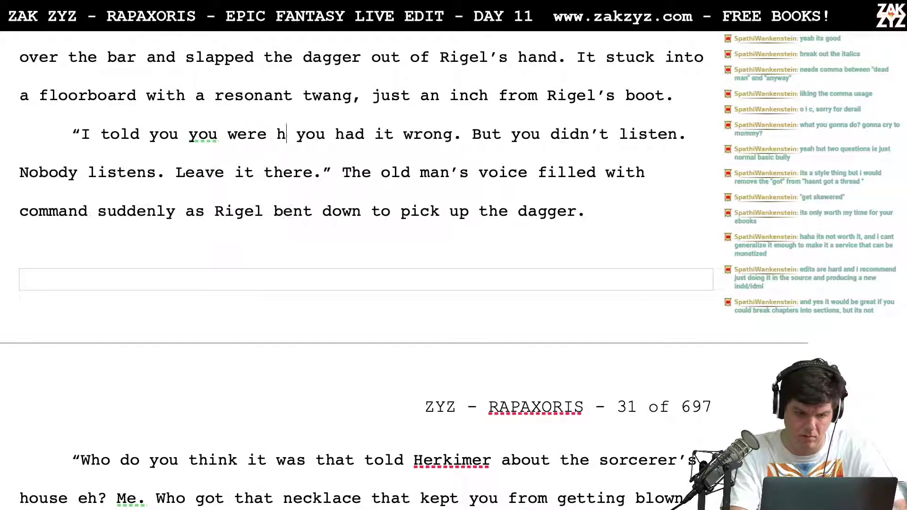
text(wrong.)
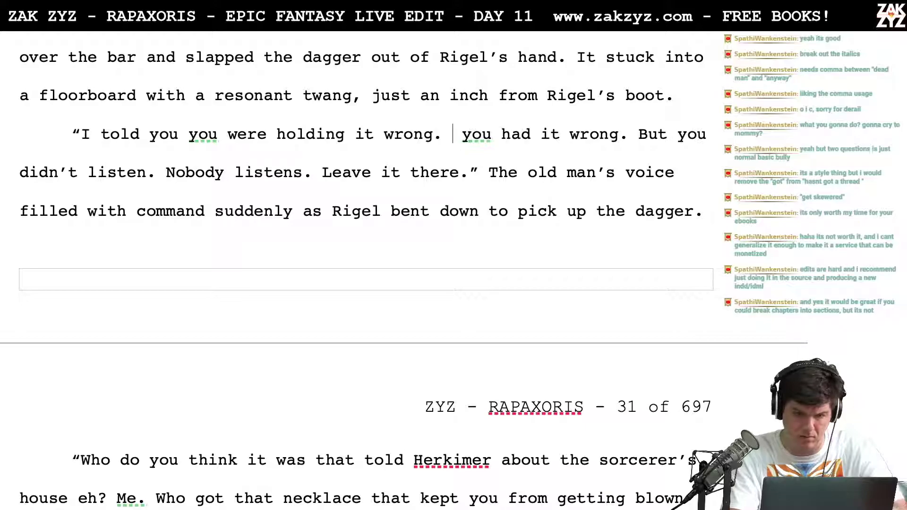
Break the reply after "I told you", moving the text from "you were holding it wrong" onward to the next page
key(Left)
key(Left)
key(Left)
key(Left)
key(Left)
key(Left)
key(Left)
key(Left)
key(Left)
key(Left)
key(Left)
key(Left)
key(Left)
key(ctrl+Return)
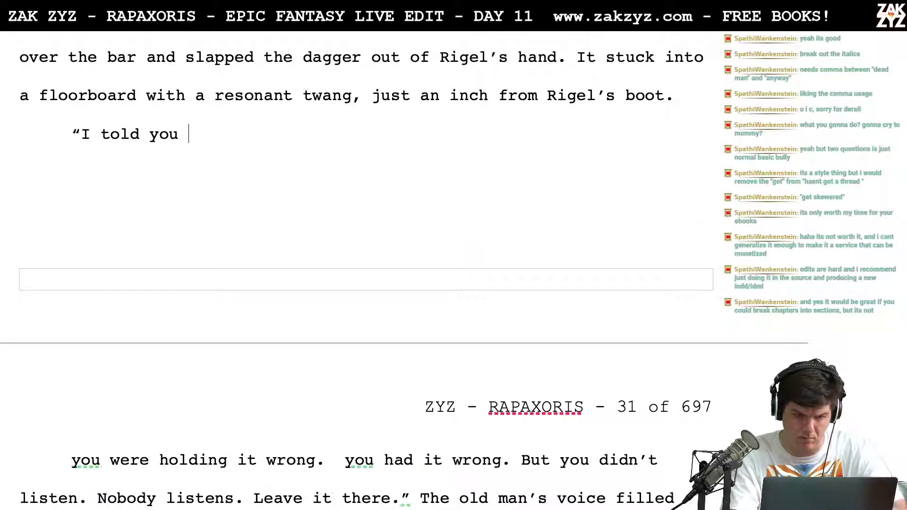
text(your gripe)
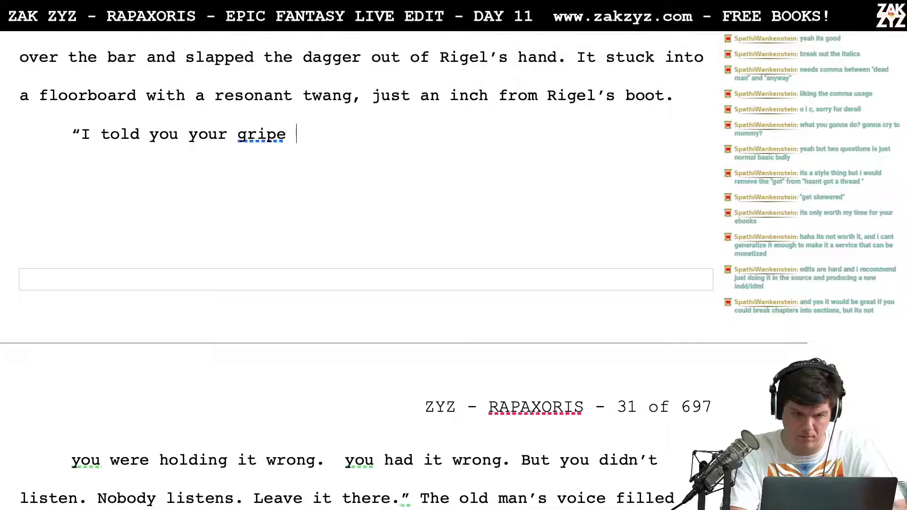
key(BackSpace)
key(BackSpace)
key(BackSpace)
key(BackSpace)
key(BackSpace)
key(BackSpace)
key(BackSpace)
key(BackSpace)
key(BackSpace)
key(BackSpace)
key(BackSpace)
key(BackSpace)
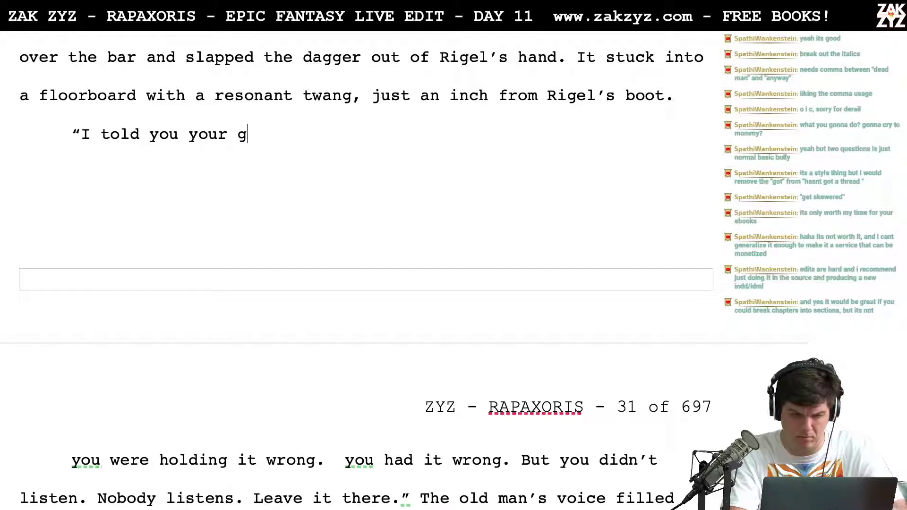
key(BackSpace)
text(u )
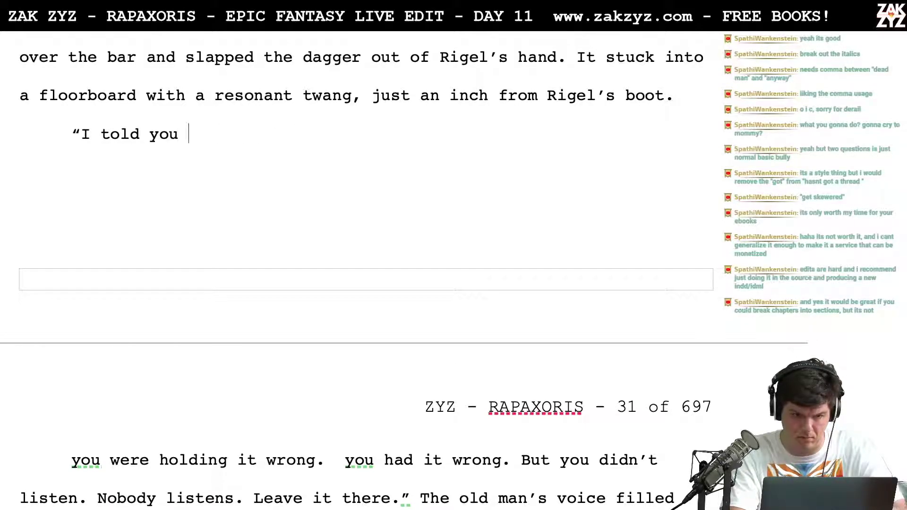
Continue "I told you" with "not to hold it like that." and delete the break and old wording before "But you didn't listen."
text(not to hold it like that.)
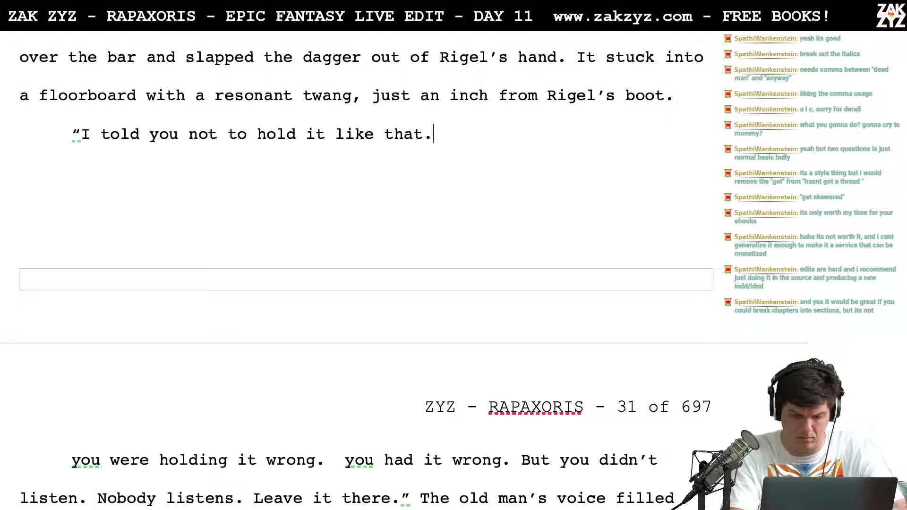
key(shift+Right)
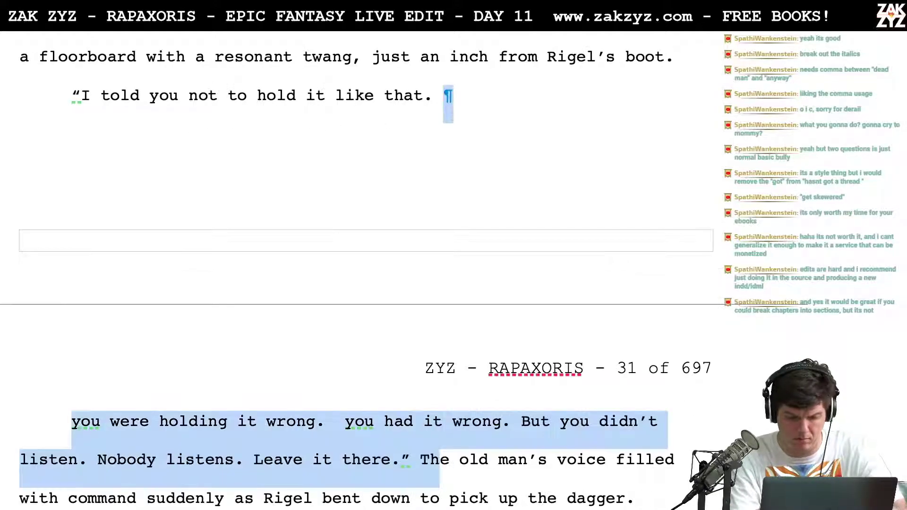
key(shift+Right)
key(shift+Right)
key(shift+Right)
key(shift+Right)
key(shift+Right)
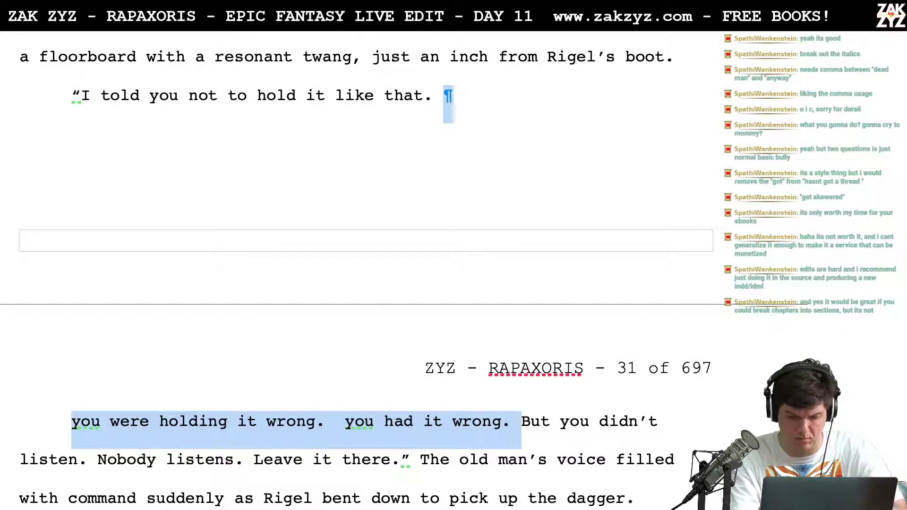
key(Delete)
Replace "It" with "The blade" at the start of the sentence about sticking into the floorboard
scroll(363, 269, up, 3)
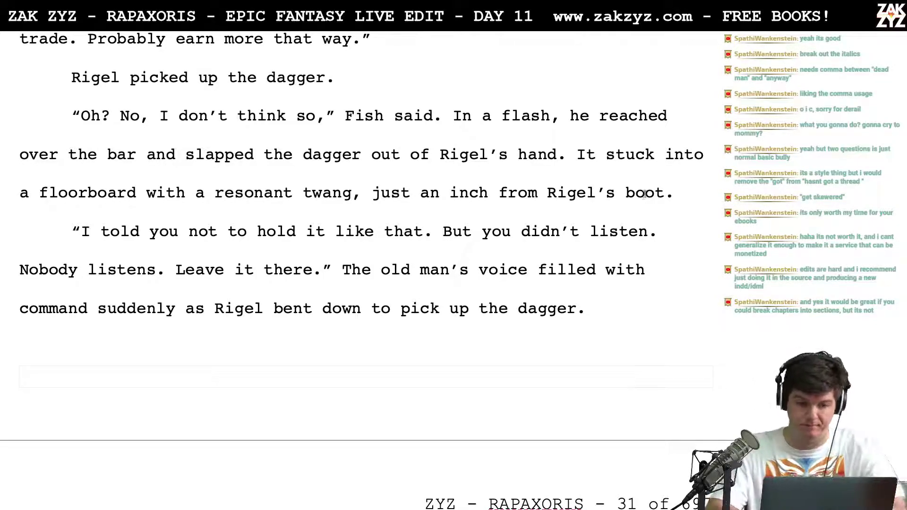
click(604, 160)
key(Up)
key(BackSpace)
key(BackSpace)
text(The blade)
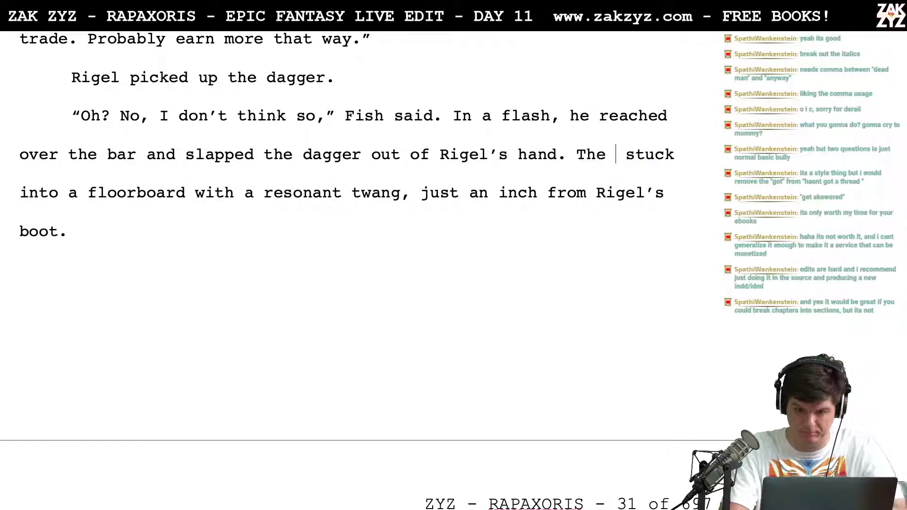
click(19, 192)
key(Right)
key(Right)
key(Right)
key(Right)
key(Right)
key(Right)
key(Right)
key(Right)
key(Right)
key(Right)
key(Right)
key(Right)
key(Right)
key(Right)
key(Right)
key(Right)
key(Right)
key(Right)
key(Right)
key(Right)
key(Right)
key(Right)
key(Right)
key(Right)
key(Right)
key(Right)
key(Right)
key(Right)
key(Right)
key(Right)
key(Right)
key(Right)
key(Right)
key(Right)
key(Right)
key(Right)
key(BackSpace)
text(. It was)
key(BackSpace)
key(BackSpace)
key(BackSpace)
key(BackSpace)
key(BackSpace)
text(t )
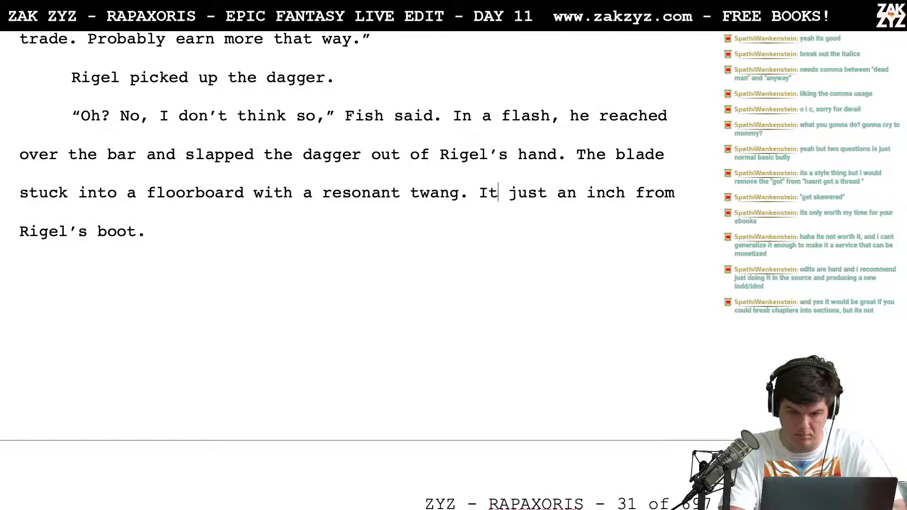
text(nearly)
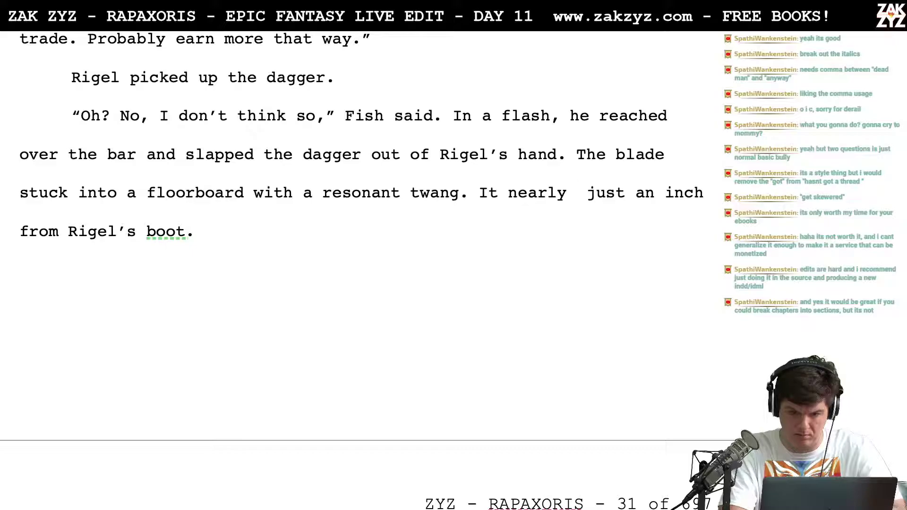
text( went thro)
key(BackSpace)
key(BackSpace)
key(BackSpace)
key(BackSpace)
key(BackSpace)
key(BackSpace)
key(BackSpace)
key(BackSpace)
key(BackSpace)
key(BackSpace)
key(BackSpace)
key(BackSpace)
key(BackSpace)
key(BackSpace)
key(BackSpace)
key(BackSpace)
key(BackSpace)
key(BackSpace)
key(BackSpace)
key(BackSpace)
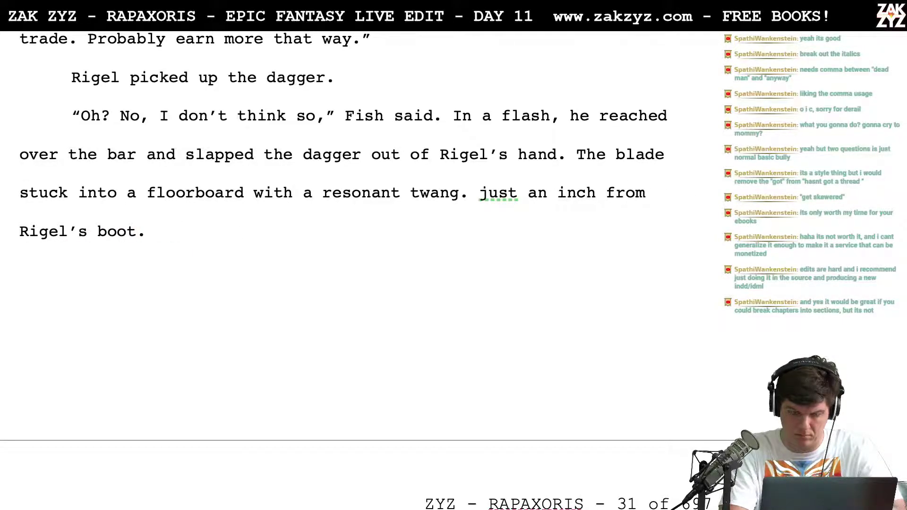
text(It almost stu)
text(c)
key(BackSpace)
key(BackSpace)
key(BackSpace)
key(BackSpace)
key(BackSpace)
key(BackSpace)
key(BackSpace)
key(BackSpace)
key(BackSpace)
key(BackSpace)
key(BackSpace)
key(BackSpace)
key(BackSpace)
key(BackSpace)
key(BackSpace)
key(BackSpace)
Write ", an inch from Rigel's big toe." after "resonant twang" and delete the leftover "just an inch from Rigel's boot."
text(, an inch f)
text(rom Rigel's b)
text(ig toe.)
key(shift+Down)
key(shift+Up)
key(shift+Down)
key(shift+Left)
key(shift+Left)
key(shift+Left)
key(shift+Left)
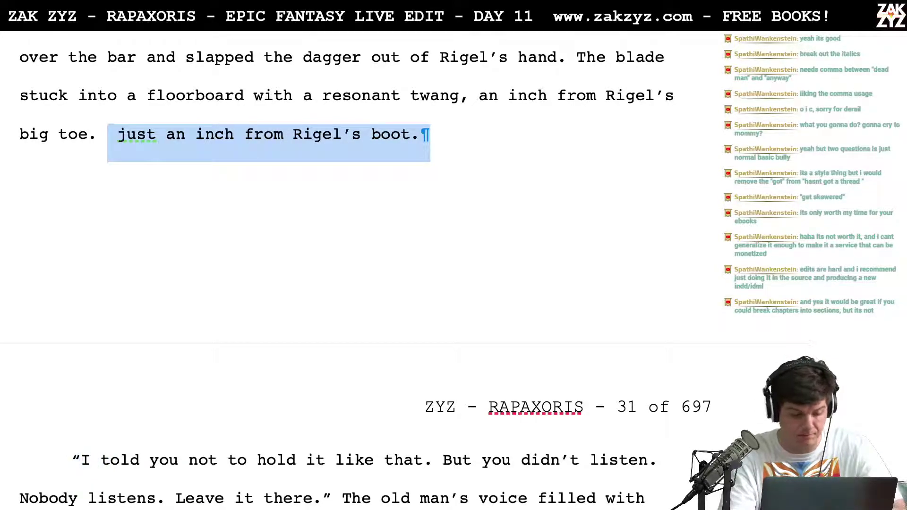
key(BackSpace)
key(Return)
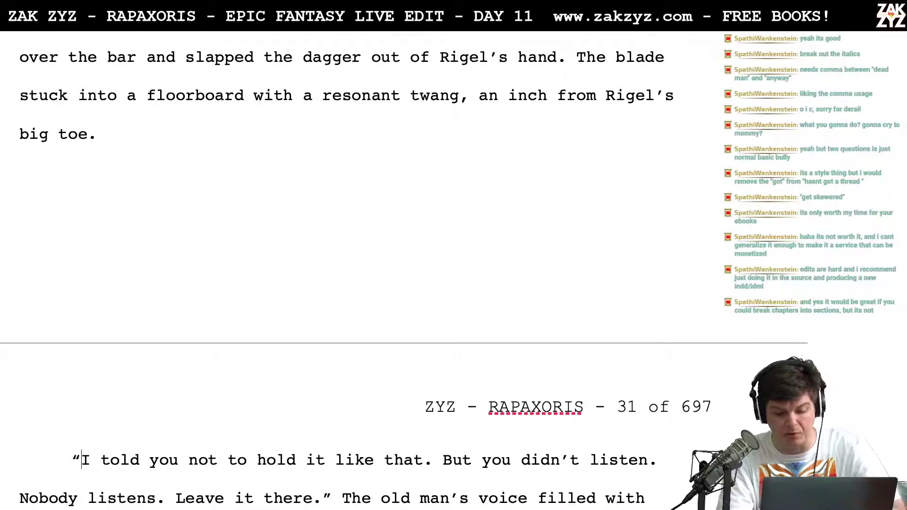
Change "But you didn't listen." to "You didn't listen." in Fish's reply
scroll(775, 227, down, 3)
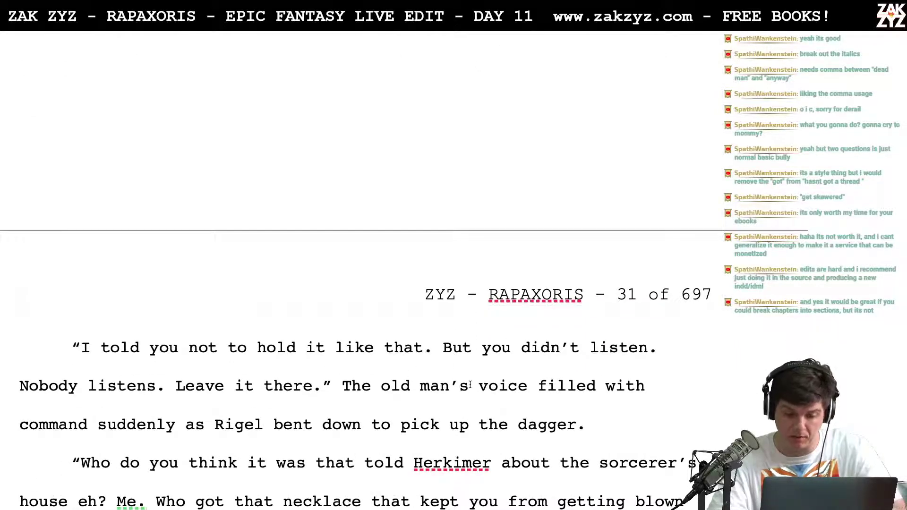
click(483, 348)
key(BackSpace)
key(BackSpace)
key(BackSpace)
key(BackSpace)
key(BackSpace)
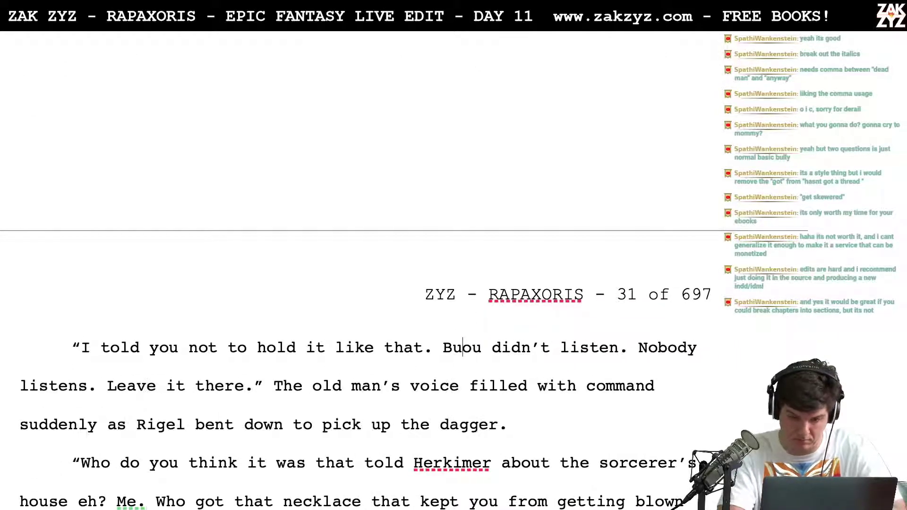
text(Y)
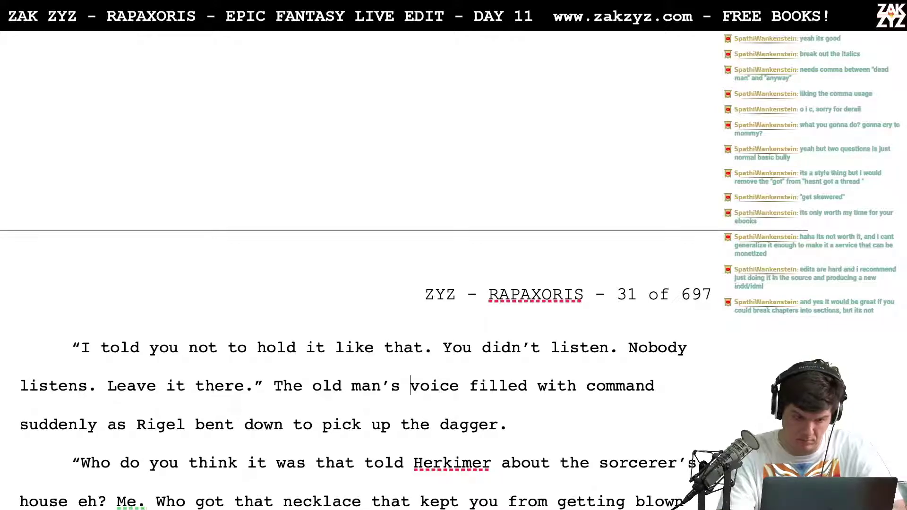
Change "Leave it there." to "Leave it!" at the end of Fish's line
key(BackSpace)
key(BackSpace)
key(BackSpace)
key(BackSpace)
key(BackSpace)
key(BackSpace)
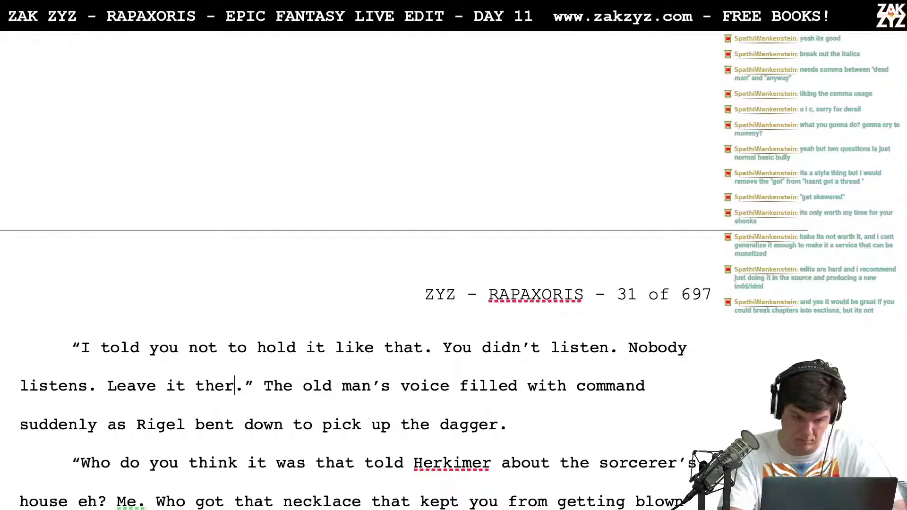
text(!)
key(Right)
key(BackSpace)
key(Right)
key(Down)
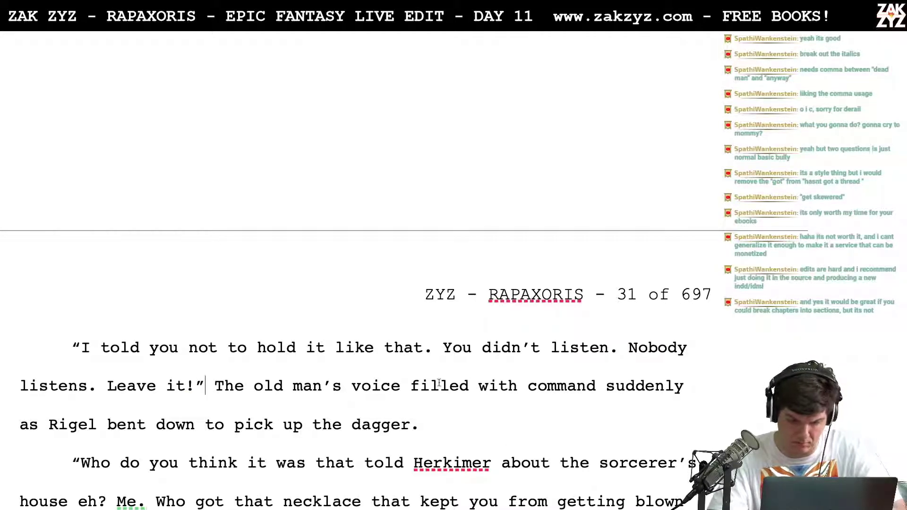
End the sentence after "command", add "Rigel stopped, he'd been about to bend and pick it up." and delete the old remainder of the paragraph
click(352, 386)
click(586, 387)
key(Right)
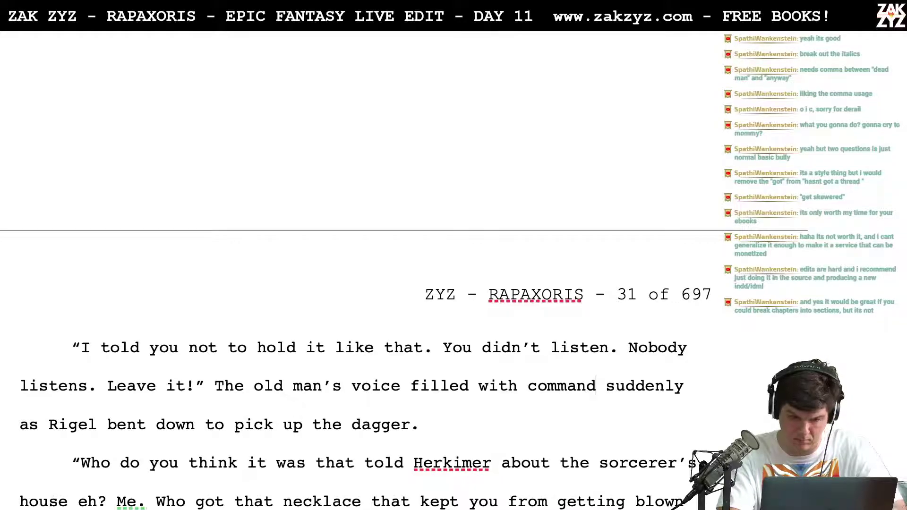
text(. Rigel)
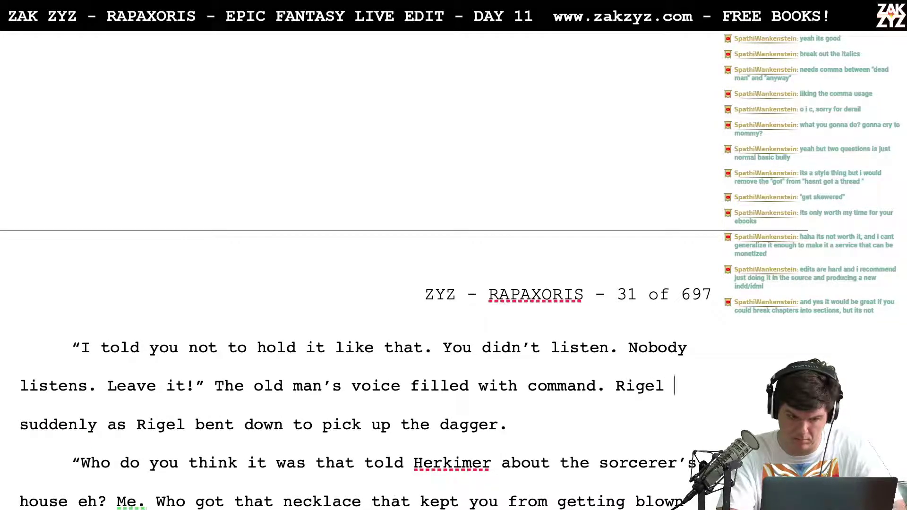
text( wa)
key(BackSpace)
key(BackSpace)
key(BackSpace)
key(BackSpace)
text(l)
text(opped, he'd be)
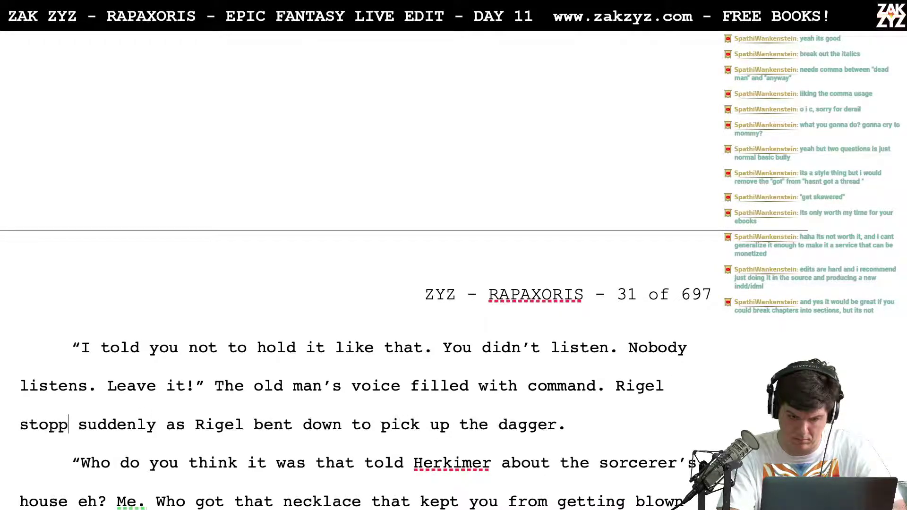
text(e)
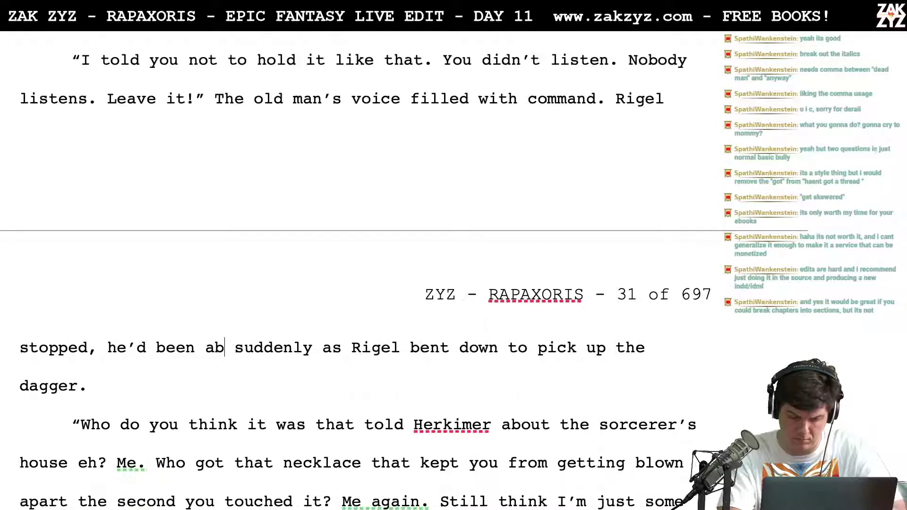
text(n about to bend and pick it )
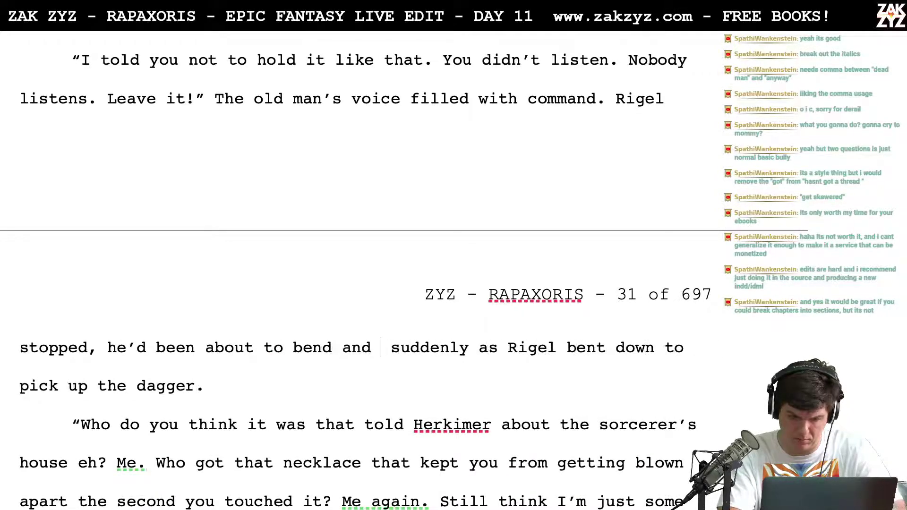
text(up.)
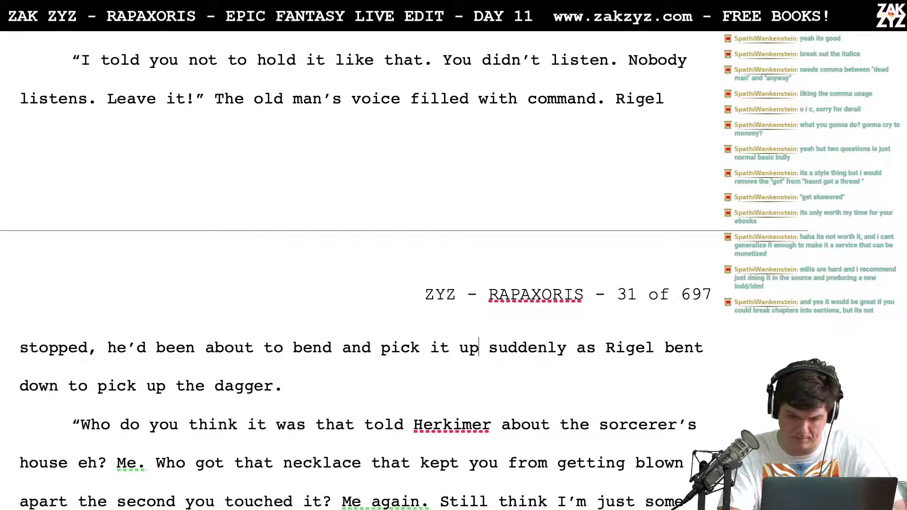
key(ctrl+shift+Down)
key(BackSpace)
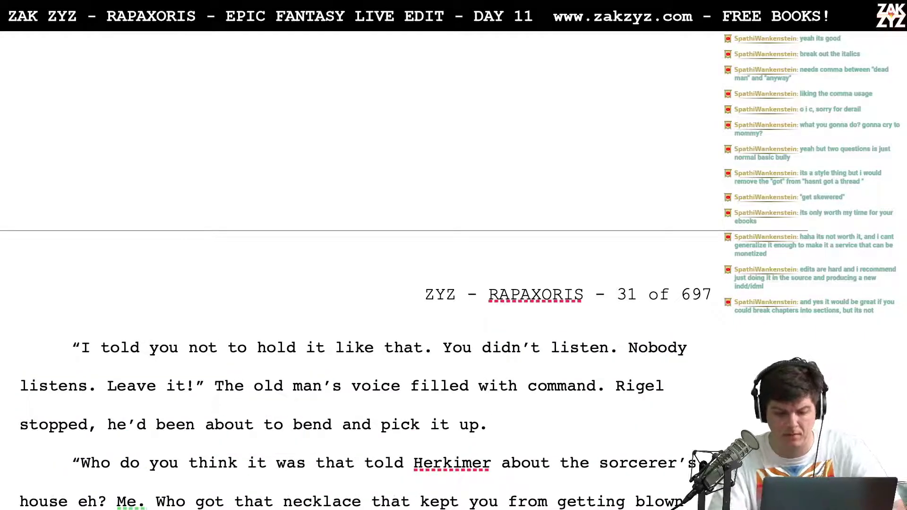
Start a new paragraph at "Rigel stopped", separate from Fish's dialogue
scroll(547, 305, down, 2)
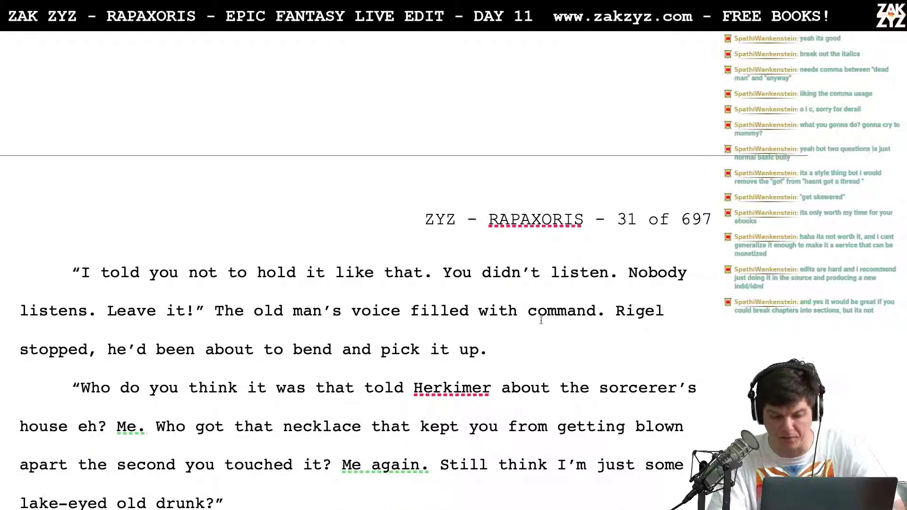
click(615, 311)
key(ctrl+shift+Up)
key(BackSpace)
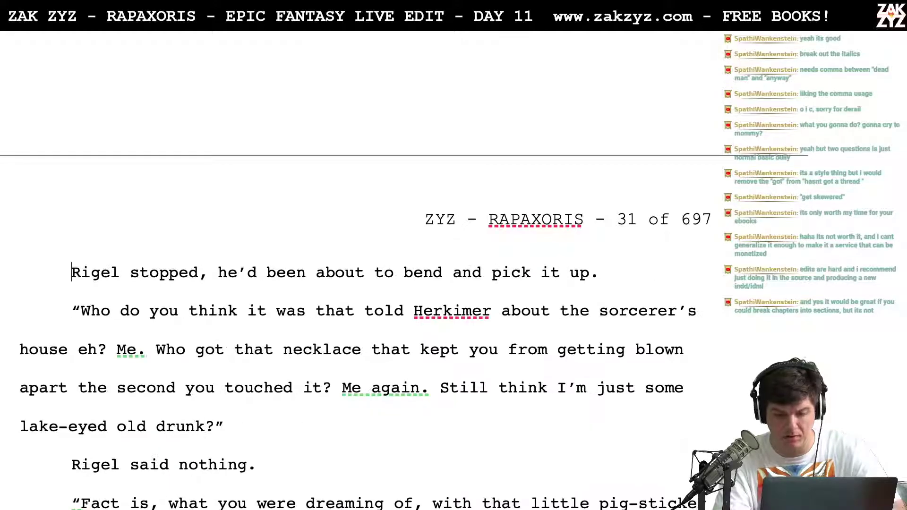
Try "halted" in place of "stopped" after "Rigel"
key(ctrl+Right)
key(ctrl+Right)
key(BackSpace)
key(BackSpace)
key(BackSpace)
key(BackSpace)
key(BackSpace)
key(BackSpace)
key(BackSpace)
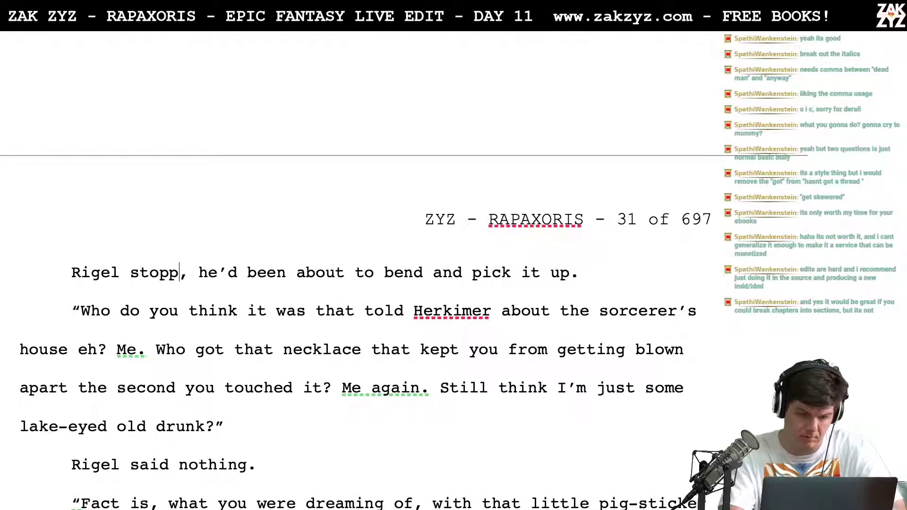
text(halted)
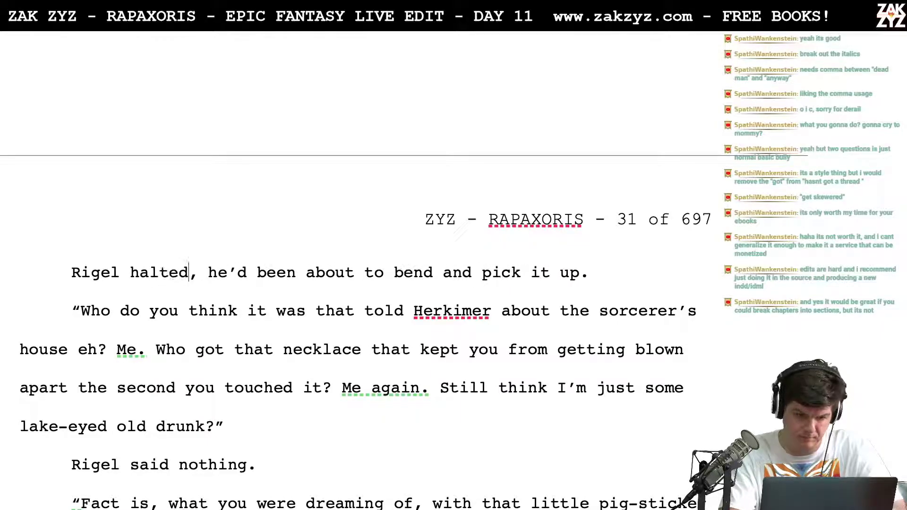
key(Right)
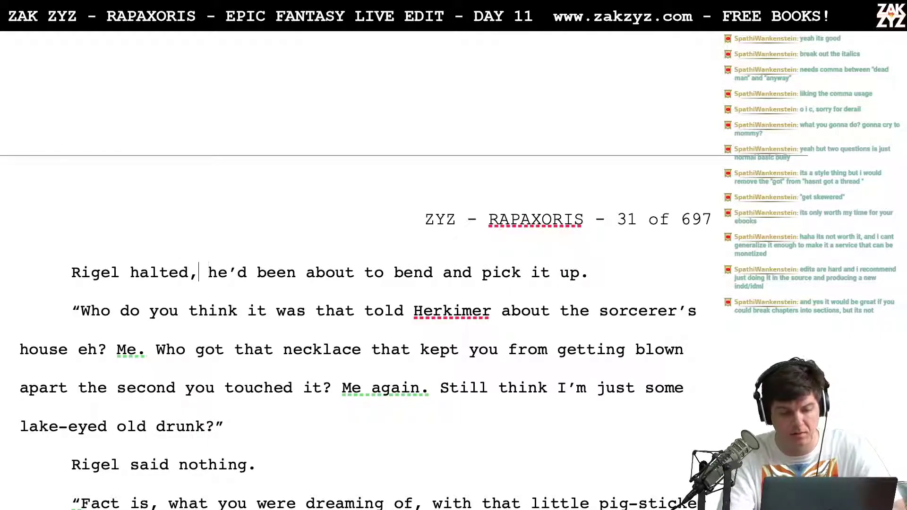
Replace "halted," with "froze," after "Rigel"
key(BackSpace)
key(BackSpace)
key(BackSpace)
key(BackSpace)
key(BackSpace)
key(BackSpace)
key(BackSpace)
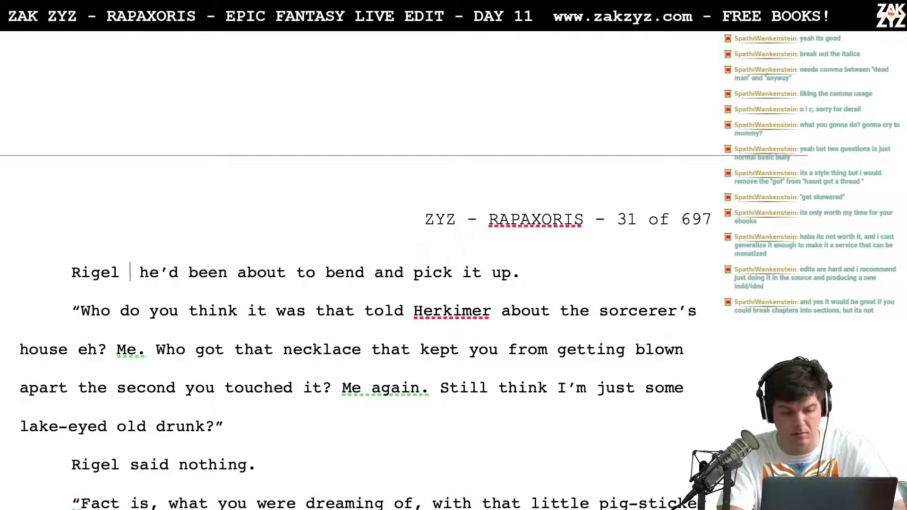
text(froze,)
Continue "Rigel froze," with "he was about to pry it free." and delete the old wording about bending to pick it up
text( he was about t)
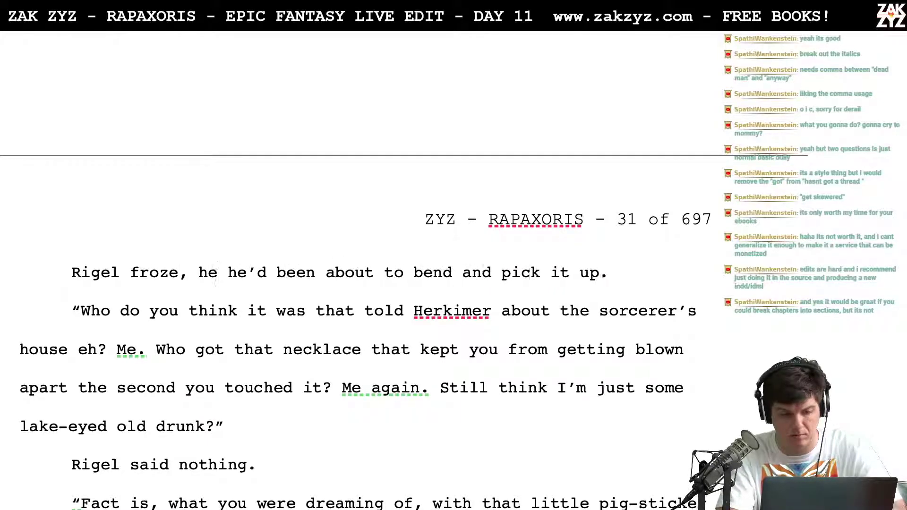
text(o pick up the)
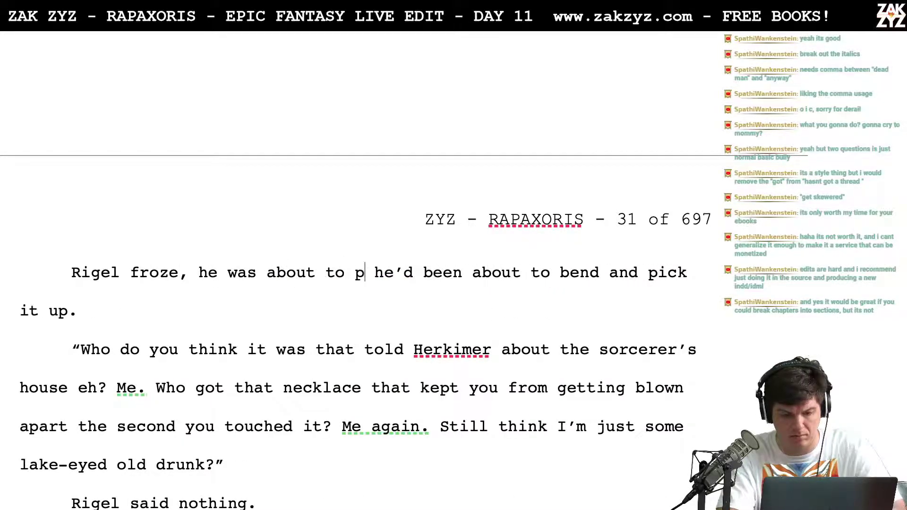
key(BackSpace)
key(BackSpace)
key(BackSpace)
key(BackSpace)
key(BackSpace)
key(BackSpace)
key(BackSpace)
key(BackSpace)
key(BackSpace)
key(BackSpace)
text(ry it fre)
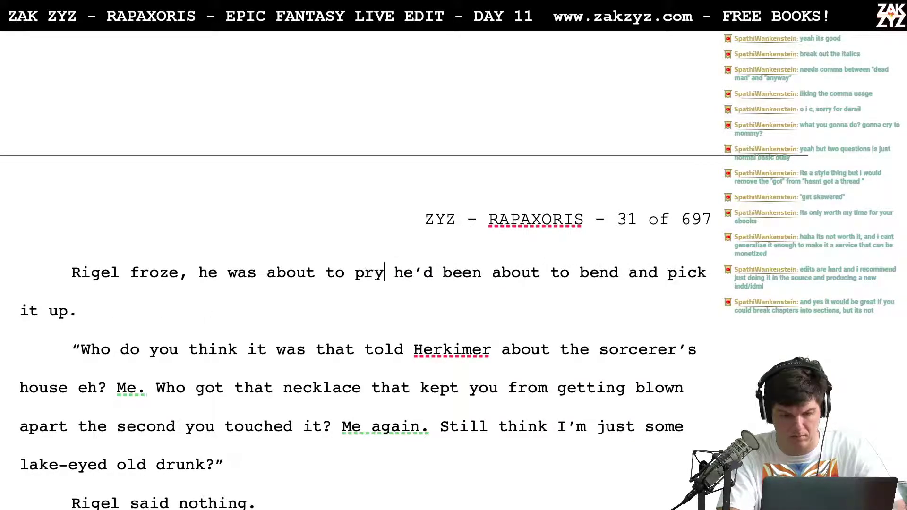
text(e.)
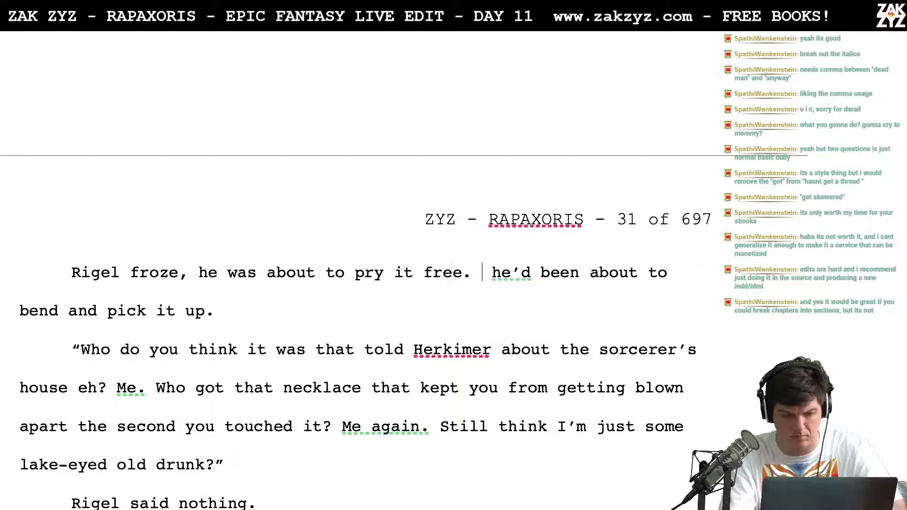
key(ctrl+shift+Down)
key(BackSpace)
key(BackSpace)
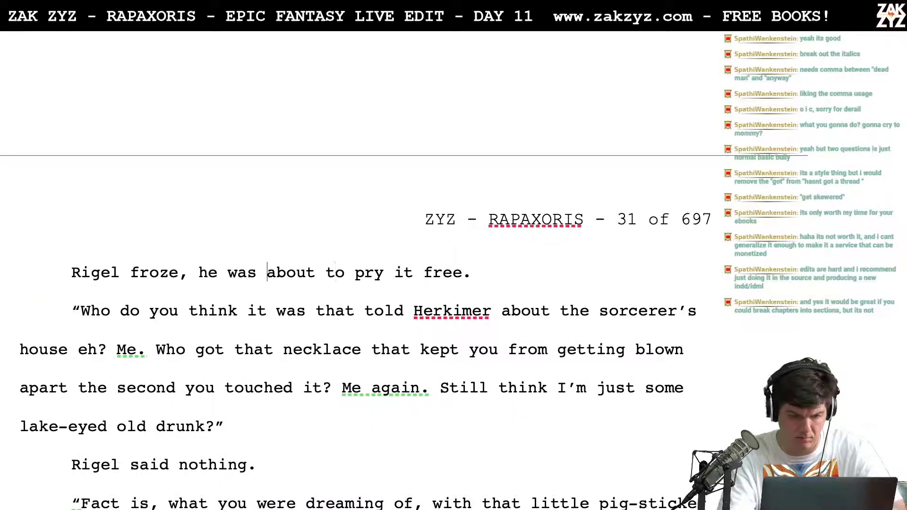
Reword the clause after "Rigel froze," as "he'd bent down to pry the blade free." and delete the leftover "was about to pry it free."
text('d bent down t)
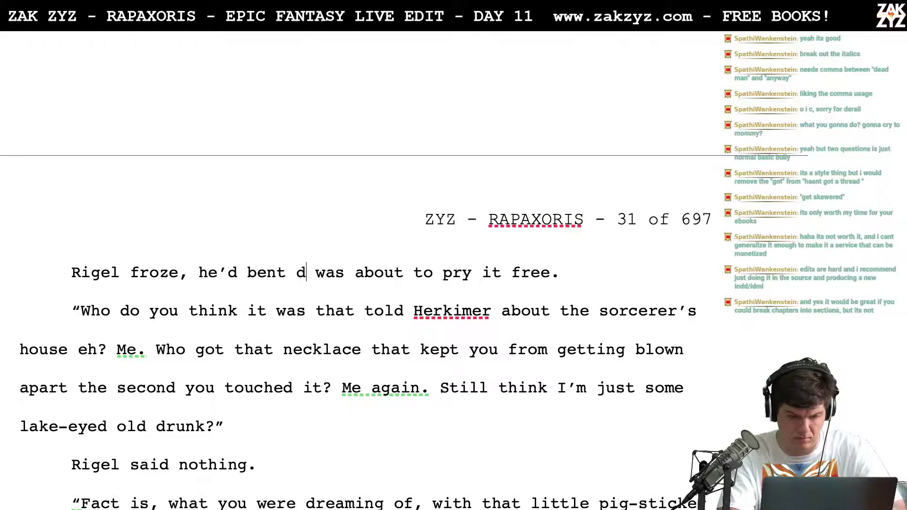
text(o pry the blade f)
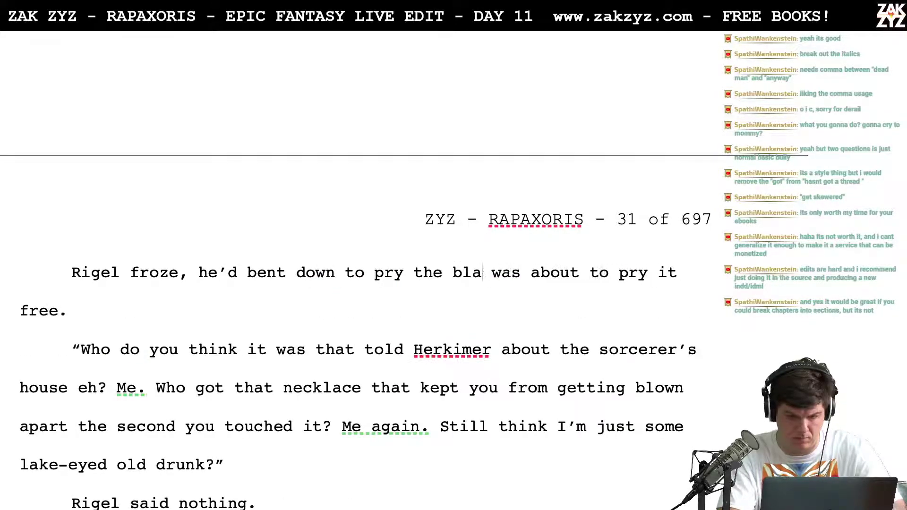
text(ree.)
key(ctrl+shift+Down)
key(BackSpace)
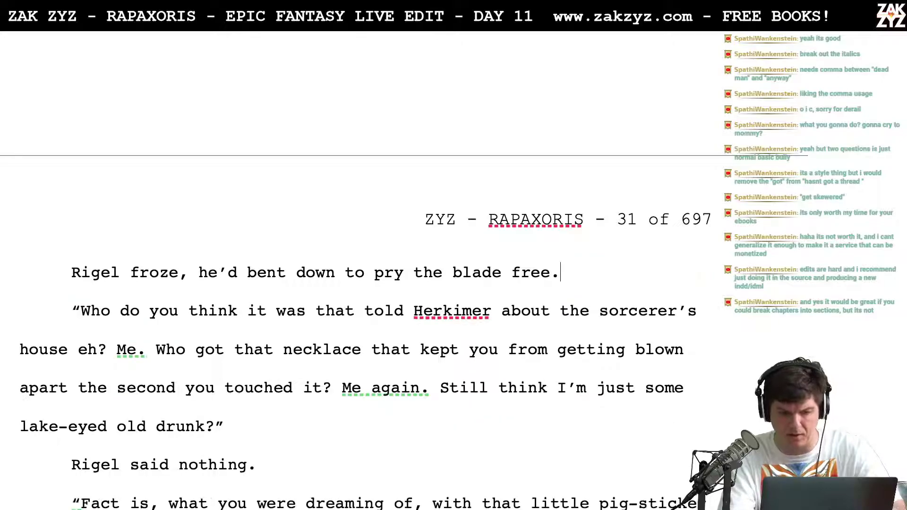
key(Left)
key(Down)
key(Down)
key(Down)
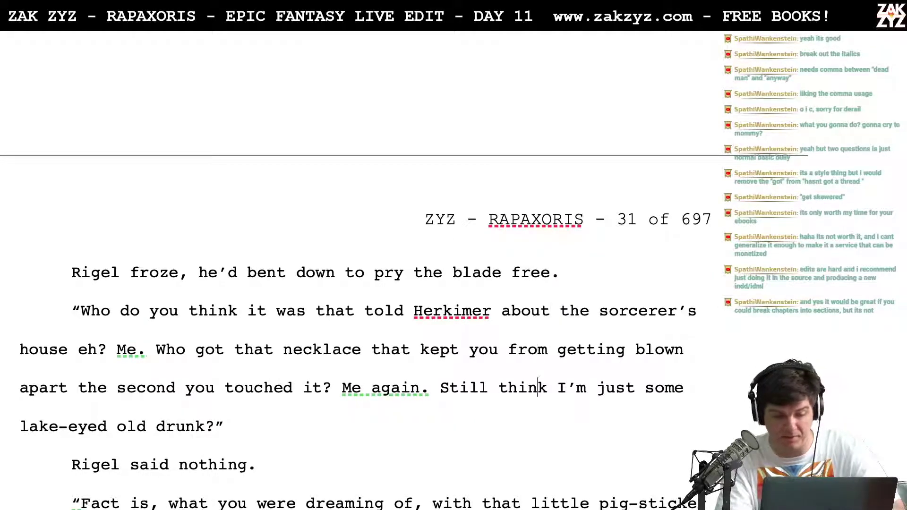
Delete the words "it was that" from the question "Who do you think it was that told Herkimer about the sorcerer's house eh?"
key(Up)
key(Left)
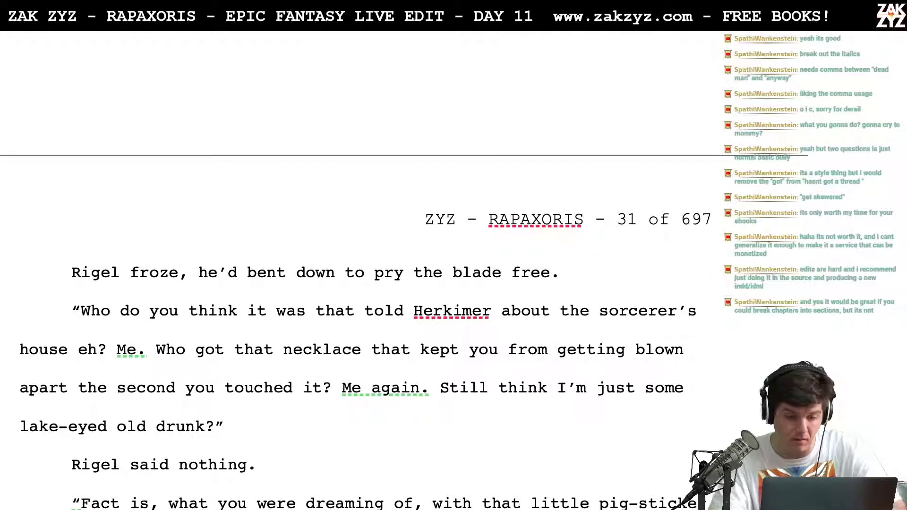
scroll(176, 337, down, 10)
scroll(362, 269, down, 5)
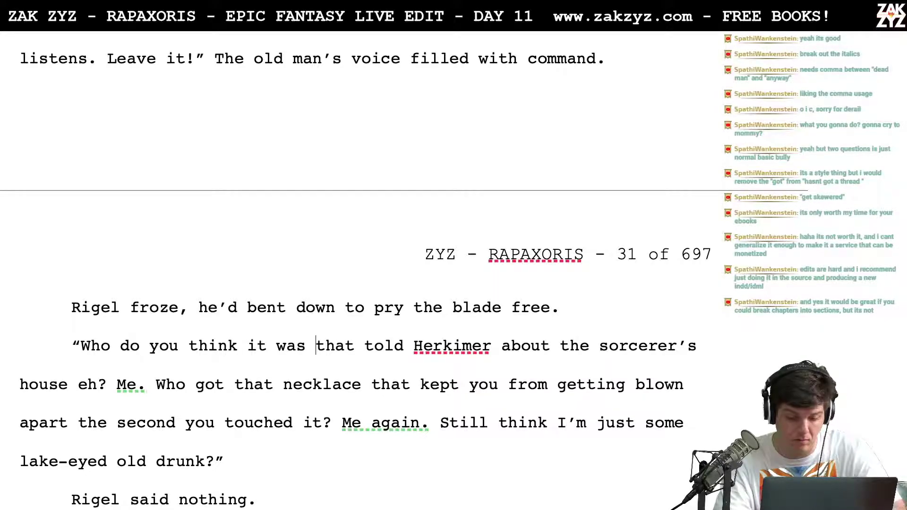
drag(248, 347, 355, 355)
key(BackSpace)
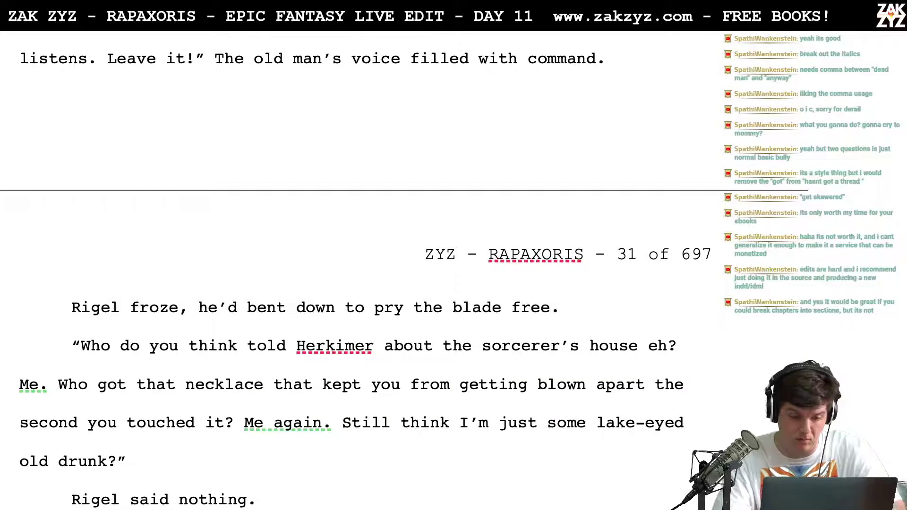
Break the paragraph right after the opening quotation mark, before "Who do you think told Herkimer"
click(83, 346)
key(Return)
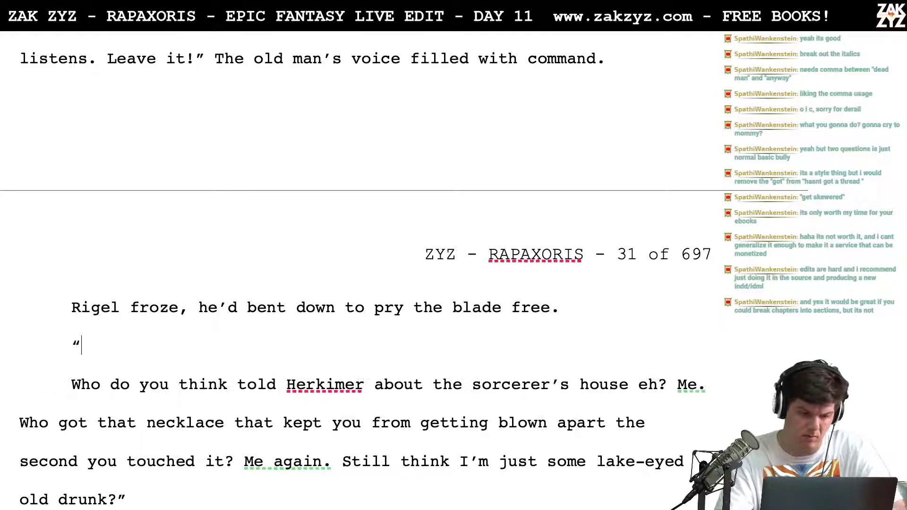
key(BackSpace)
key(BackSpace)
key(BackSpace)
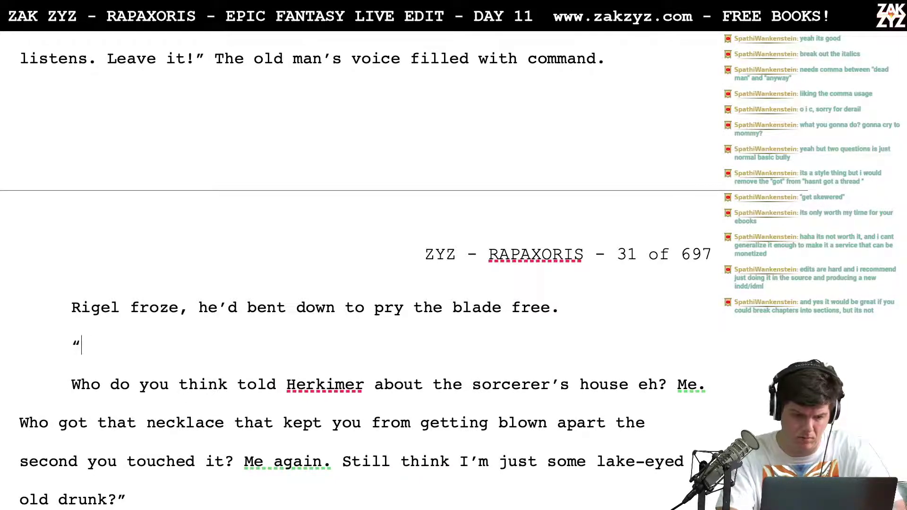
text(LEt's)
key(BackSpace)
key(BackSpace)
key(BackSpace)
key(BackSpace)
text(S)
key(BackSpace)
text(Use your brain, not your hands.)
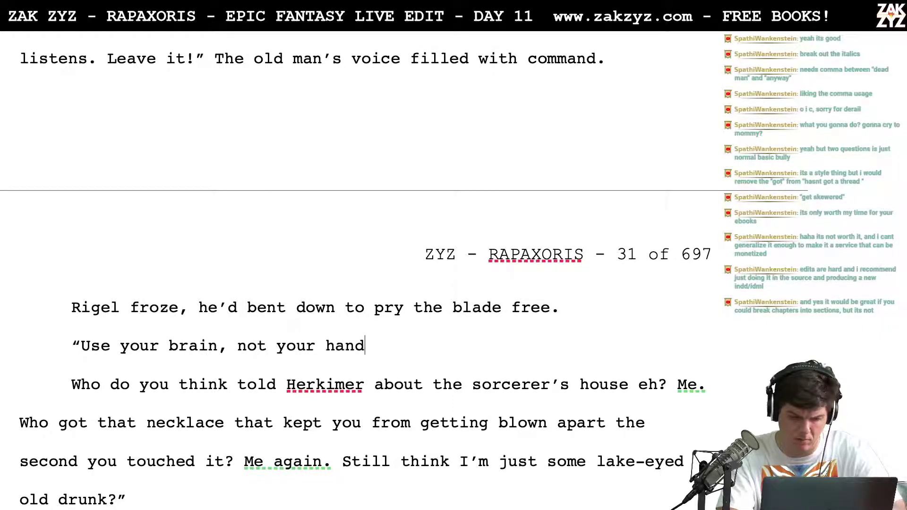
key(BackSpace)
key(BackSpace)
key(BackSpace)
key(BackSpace)
key(BackSpace)
key(BackSpace)
key(BackSpace)
key(BackSpace)
key(BackSpace)
key(BackSpace)
key(BackSpace)
key(BackSpace)
key(BackSpace)
key(BackSpace)
key(BackSpace)
key(BackSpace)
key(BackSpace)
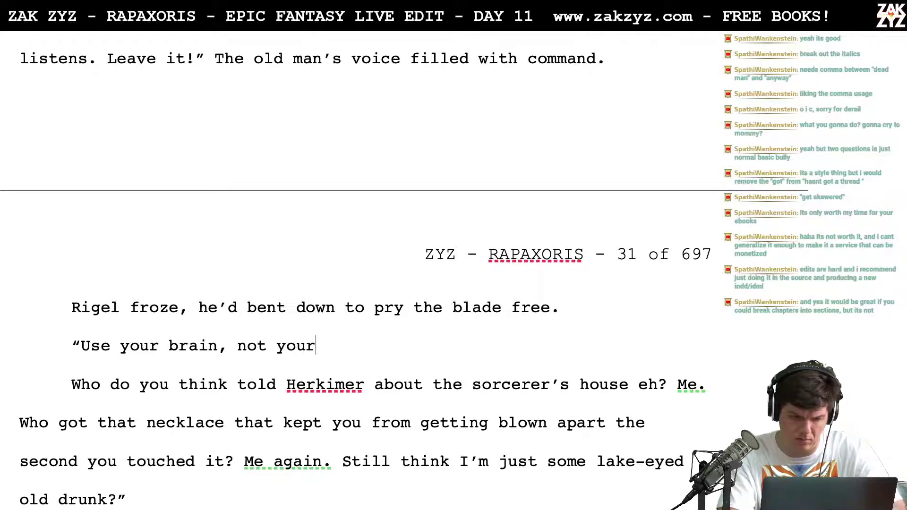
key(BackSpace)
key(BackSpace)
key(BackSpace)
key(BackSpace)
key(BackSpace)
key(BackSpace)
key(BackSpace)
key(BackSpace)
key(BackSpace)
key(BackSpace)
key(BackSpace)
key(BackSpace)
key(BackSpace)
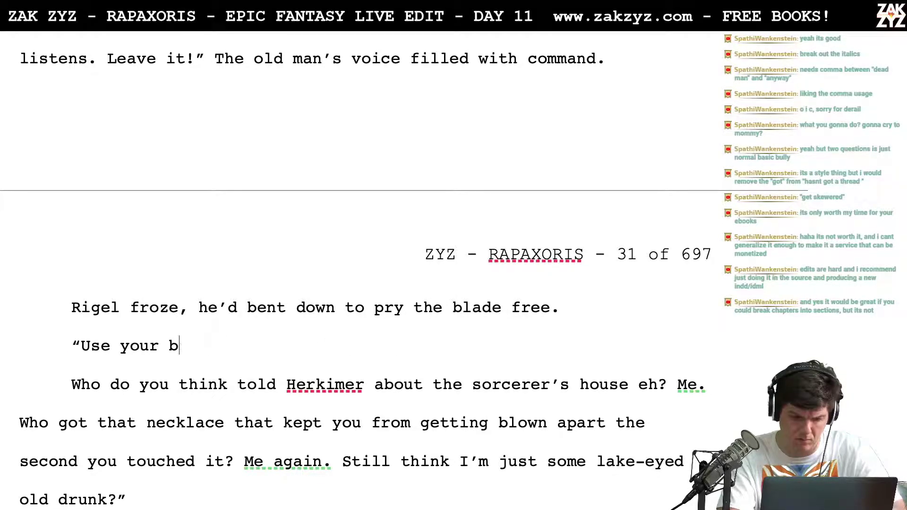
Write after the opening quotation mark: "Your hands are worthless. Use your brain. Who do you think told Herkimer about the orb?"
text(Your ha)
key(BackSpace)
key(BackSpace)
text(armse)
key(BackSpace)
key(BackSpace)
key(BackSpace)
key(BackSpace)
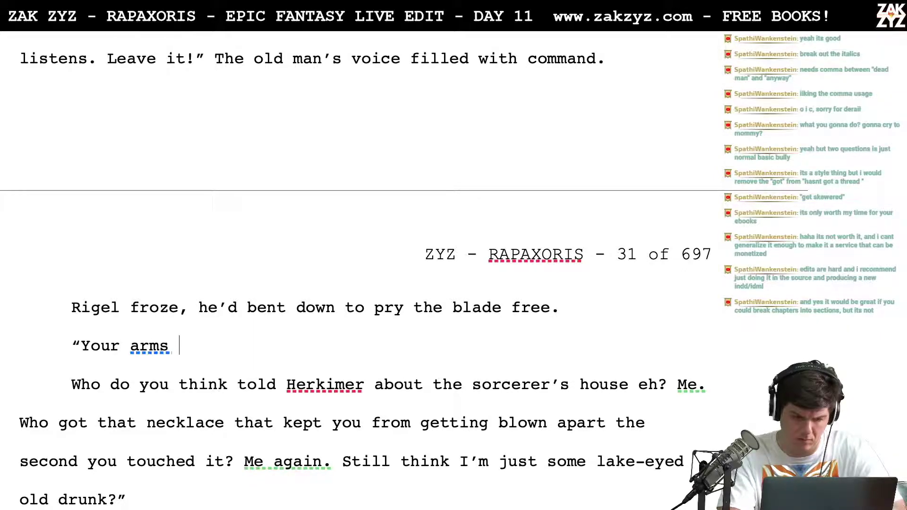
text(hand)
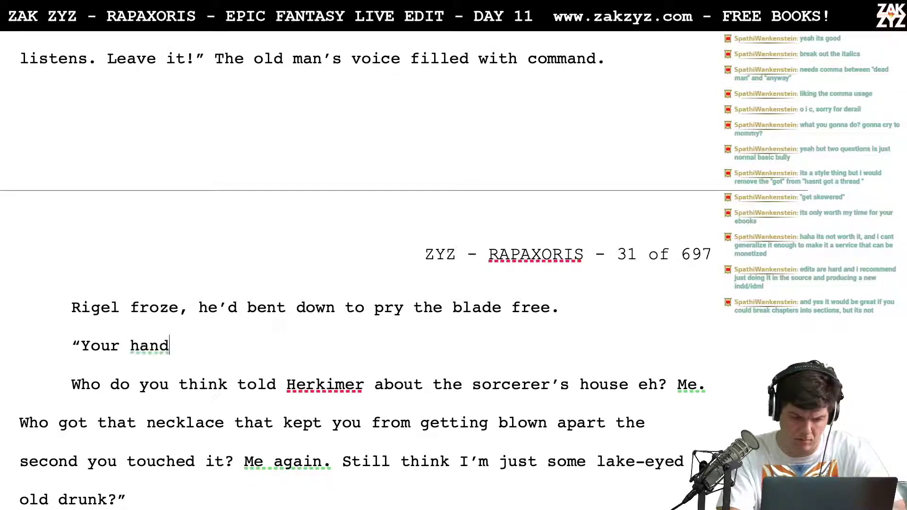
text(s are worthless. Use your bra)
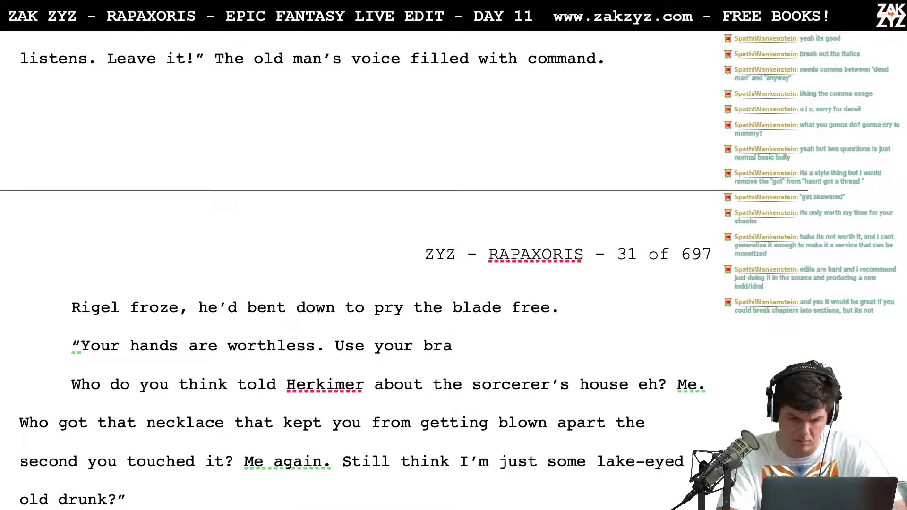
text(in. Who dod)
key(BackSpace)
key(BackSpace)
text(you think )
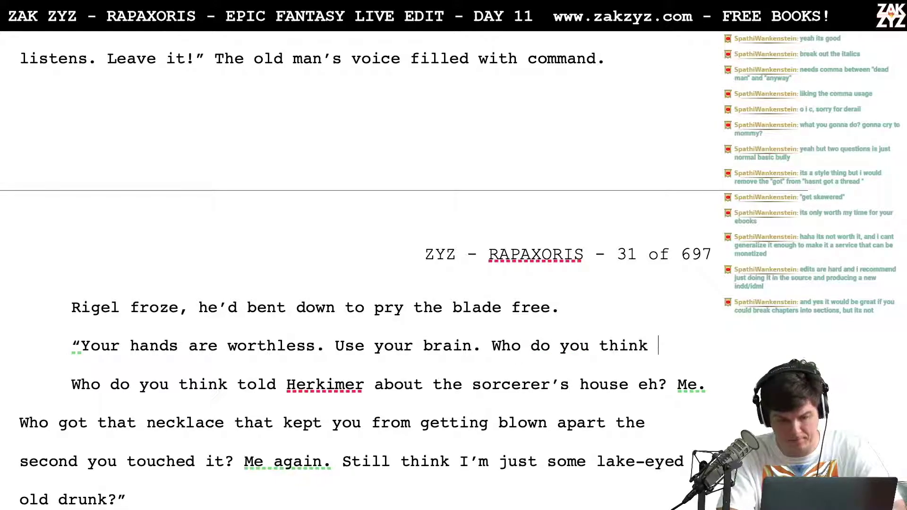
text(told Herkimer about t)
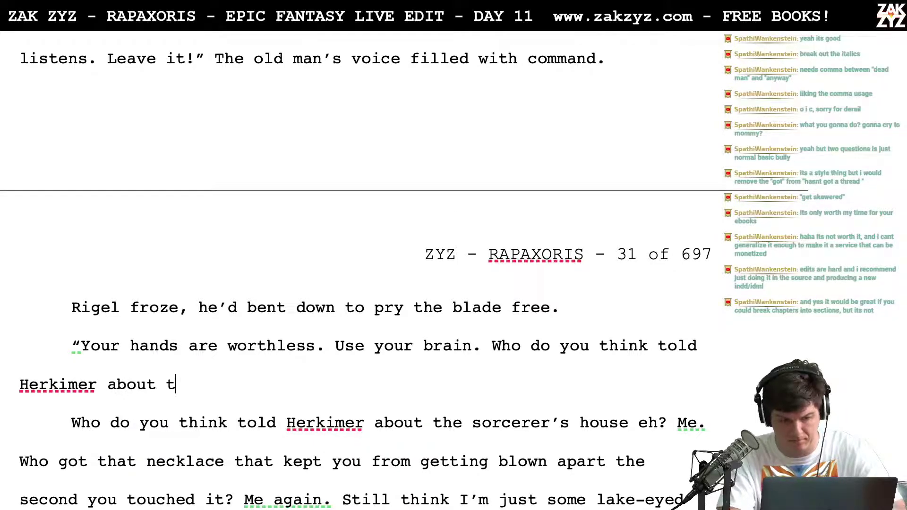
text(he orb,)
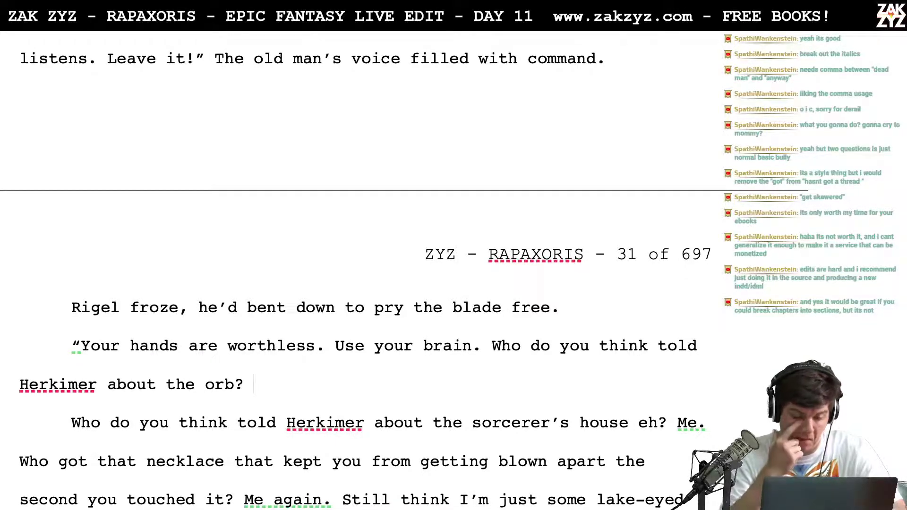
Continue the dialogue with "Who got that snake lead amulet that kept you from getting blown to bits?"
text(Who g)
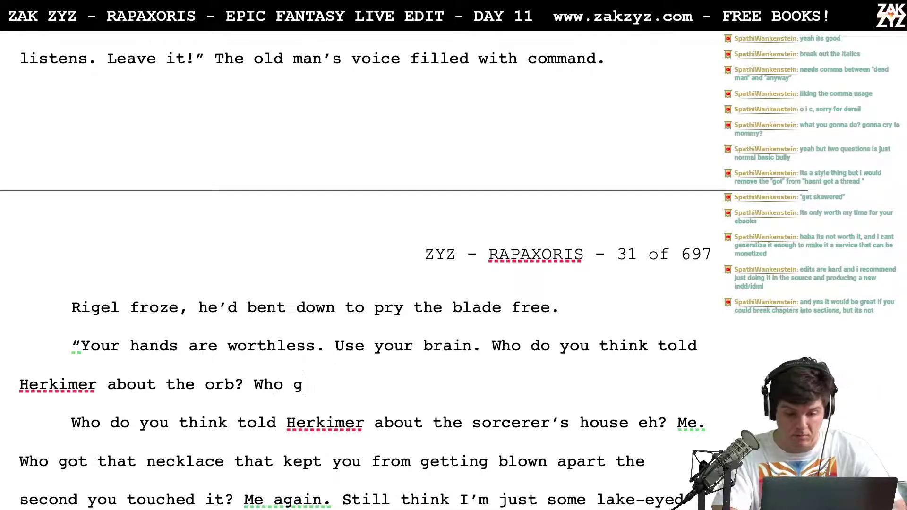
text(ot that sna)
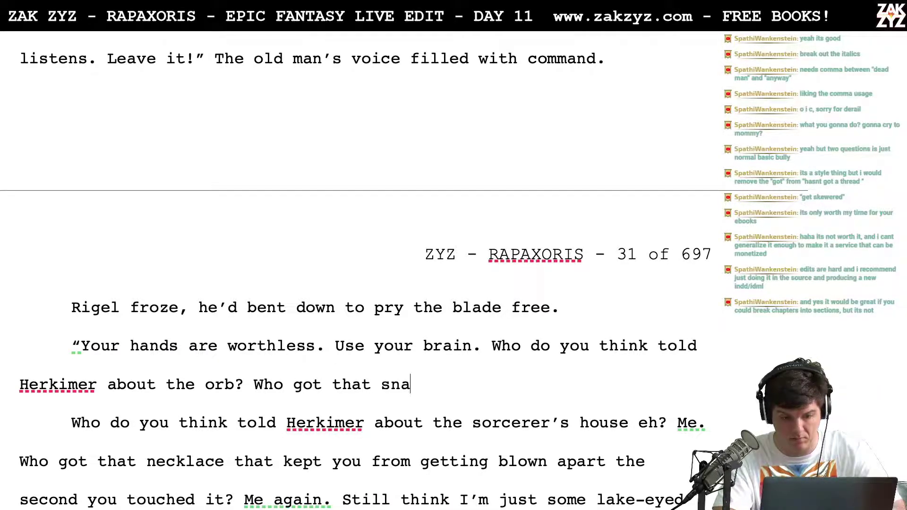
text(ke lead amule)
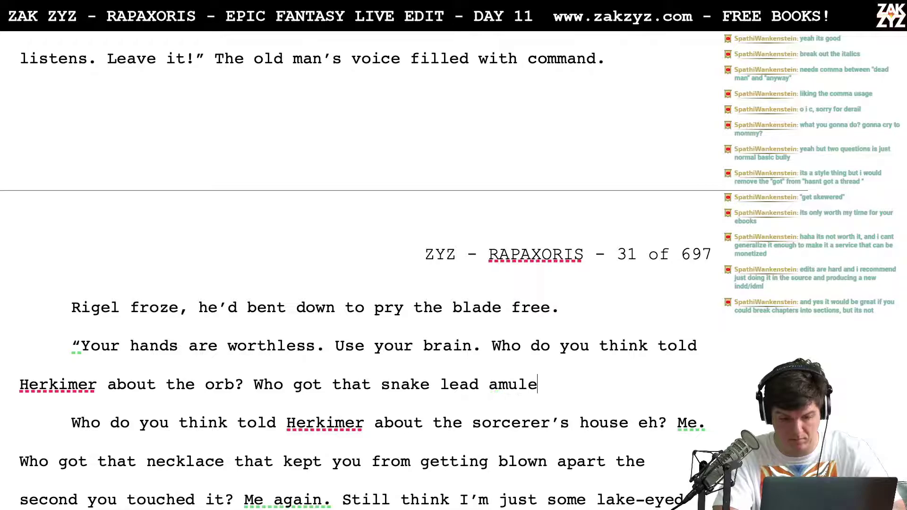
text(t that kept you f)
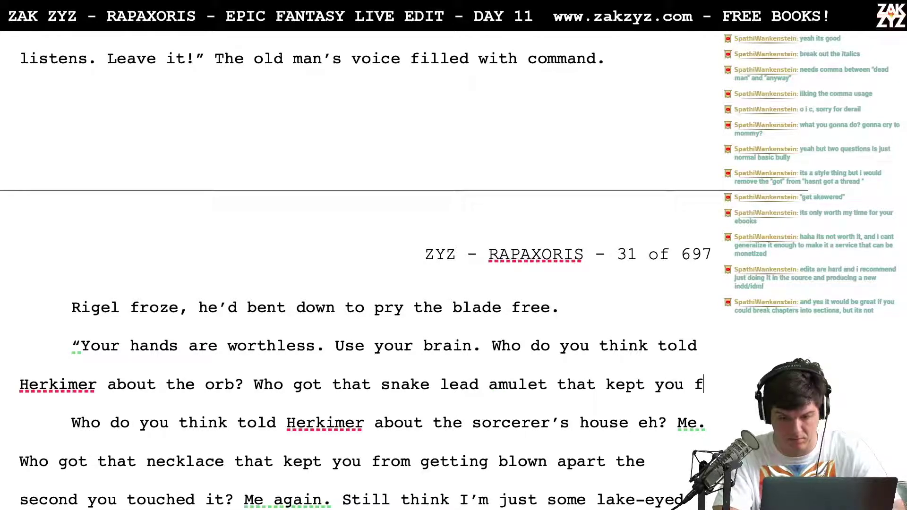
text(rom getting blown to bits?)
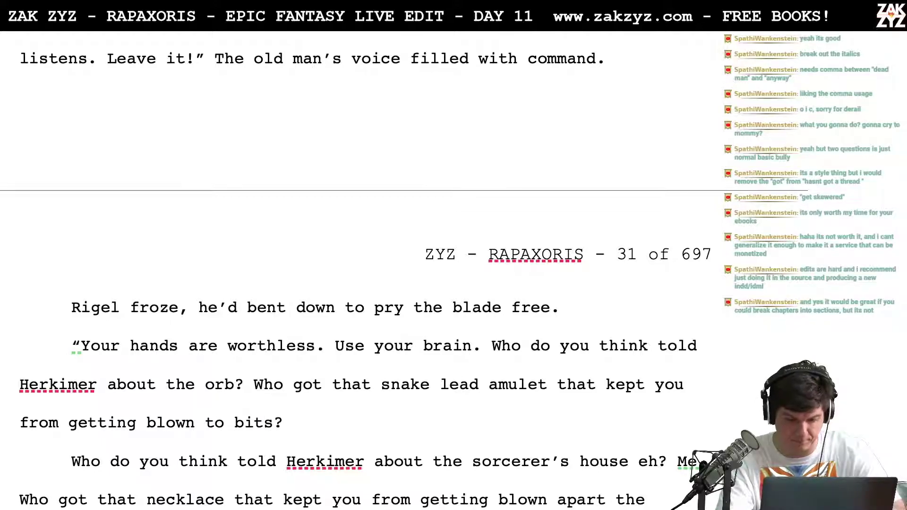
Insert the answer "Me." after the orb question and "Me again." after the amulet question
key(shift+Down)
key(shift+Down)
key(shift+Down)
key(shift+Up)
key(shift+Up)
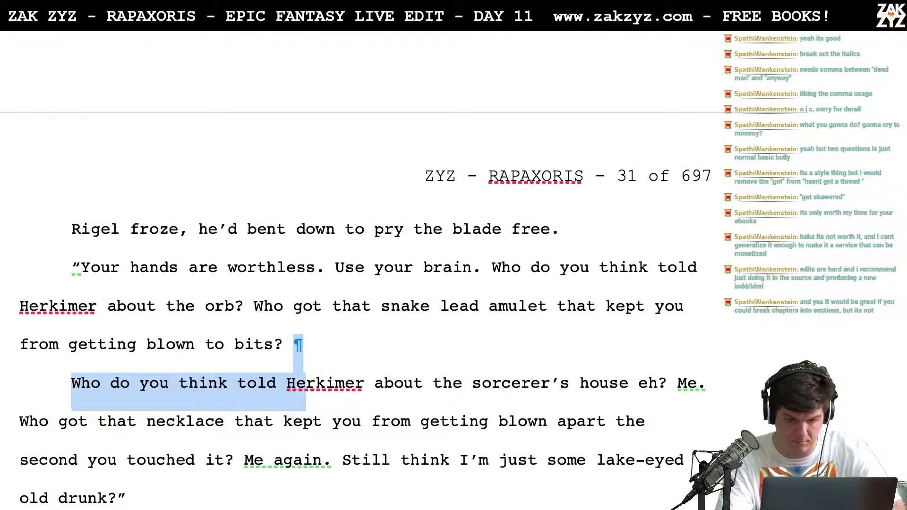
click(265, 308)
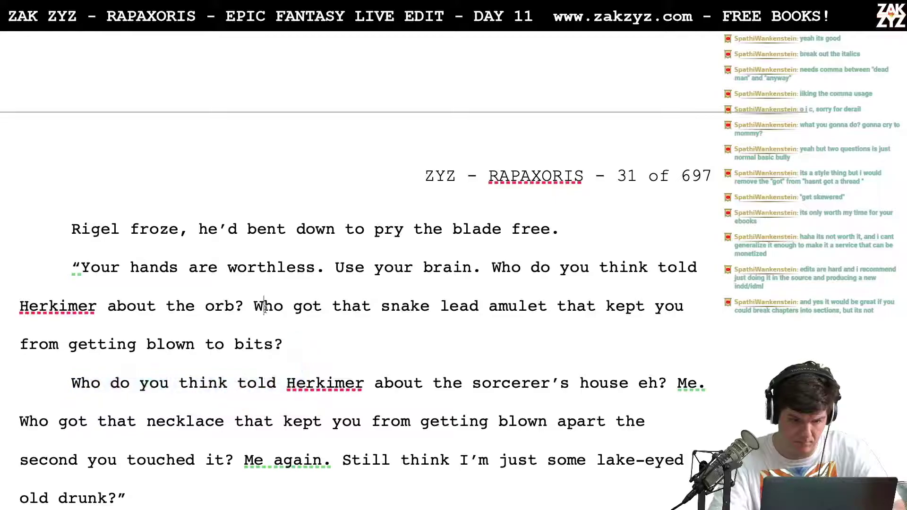
text(Me. )
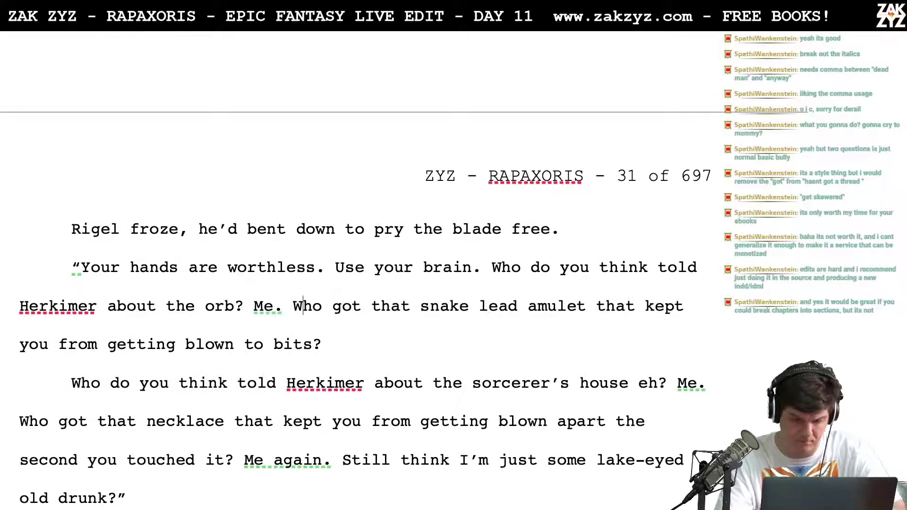
text(Me again.)
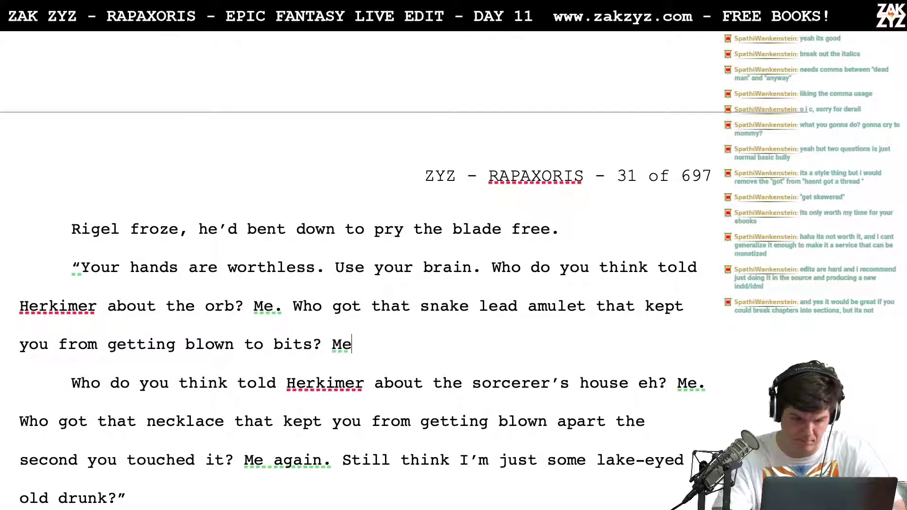
Delete the old version of both questions and answers, joining "Still think I'm just some" to the new dialogue
key(shift+Down)
key(shift+Down)
key(shift+Down)
key(shift+Left)
key(shift+Left)
key(shift+Left)
key(shift+Left)
key(shift+Left)
key(shift+Left)
key(shift+Left)
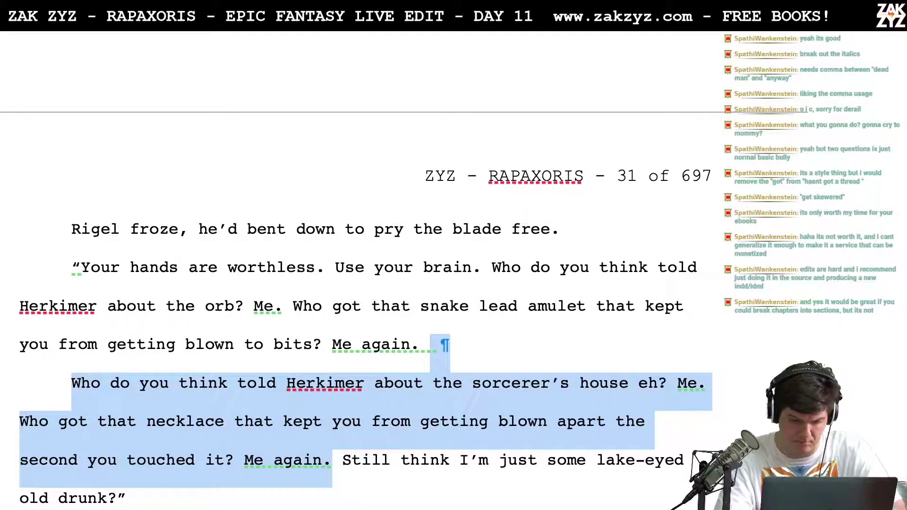
key(BackSpace)
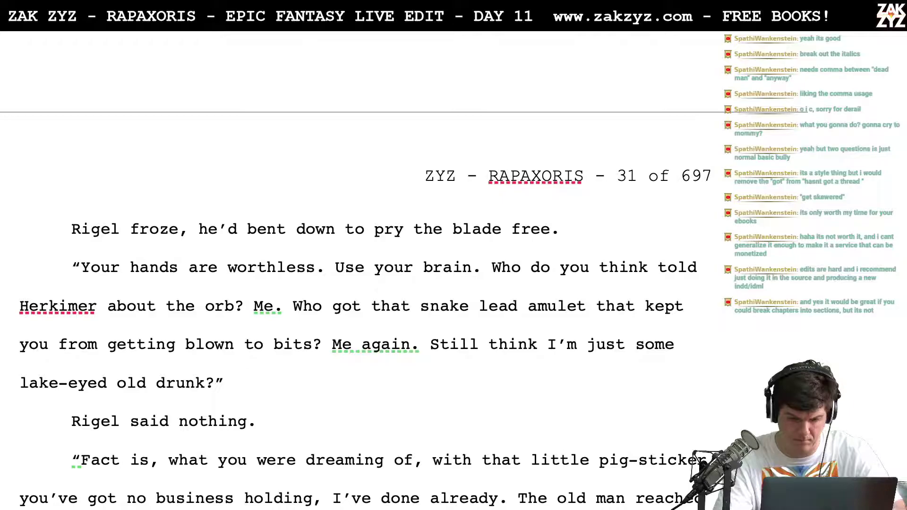
Reword the sentence "Rigel said nothing." to "Rigel was silent."
key(BackSpace)
key(BackSpace)
key(BackSpace)
key(BackSpace)
key(BackSpace)
key(BackSpace)
key(BackSpace)
key(BackSpace)
key(BackSpace)
key(BackSpace)
key(BackSpace)
key(BackSpace)
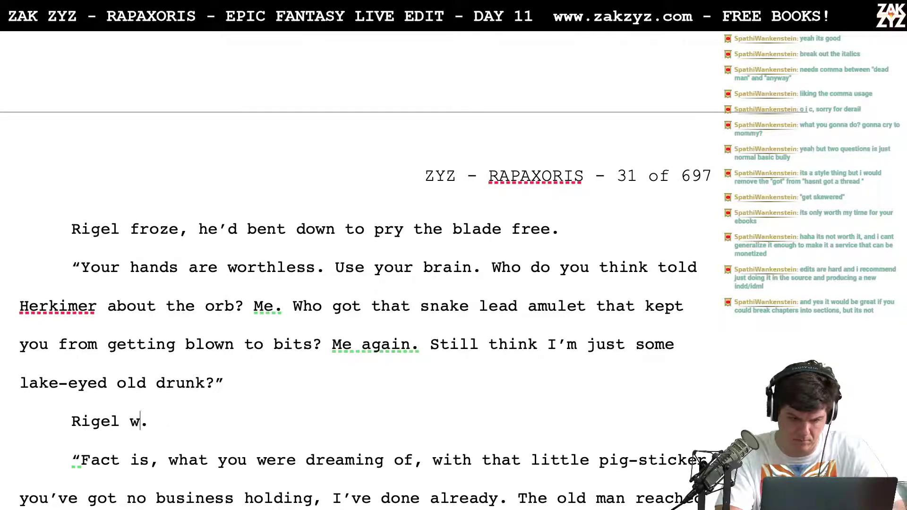
text(was silent)
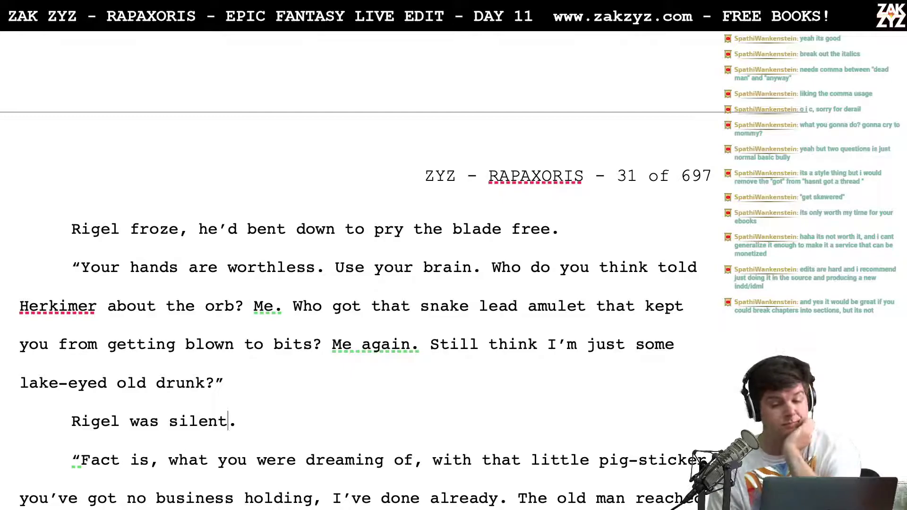
Add "Rigel had been about to bend down and retrieve the dagger." after "The old man's voice filled with command."
scroll(359, 269, down, 10)
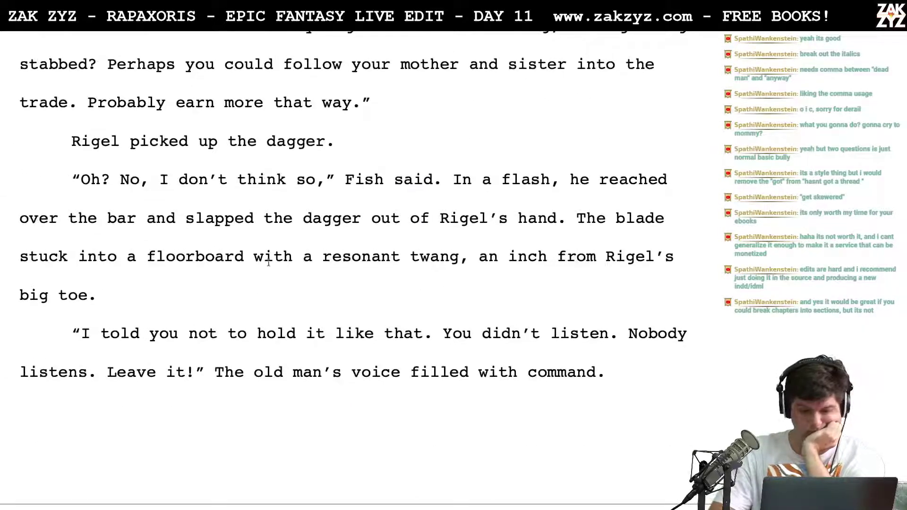
scroll(408, 298, down, 3)
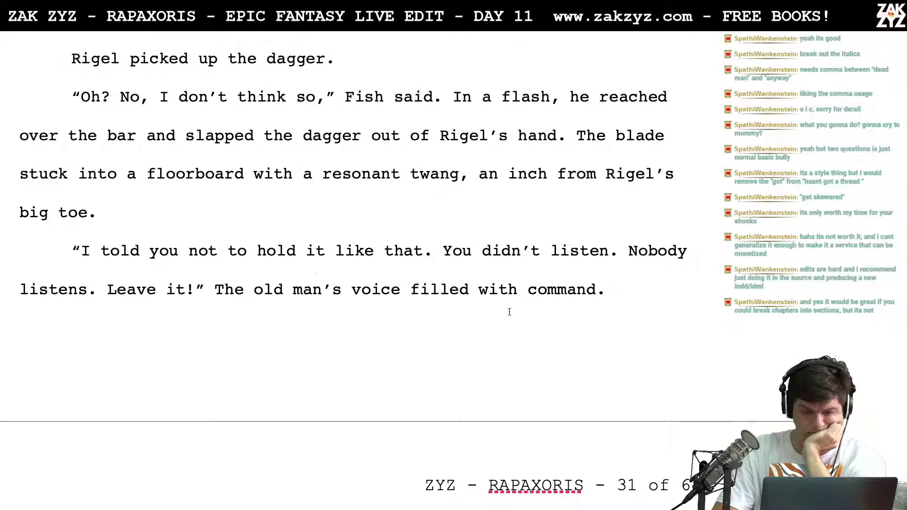
text(Ri)
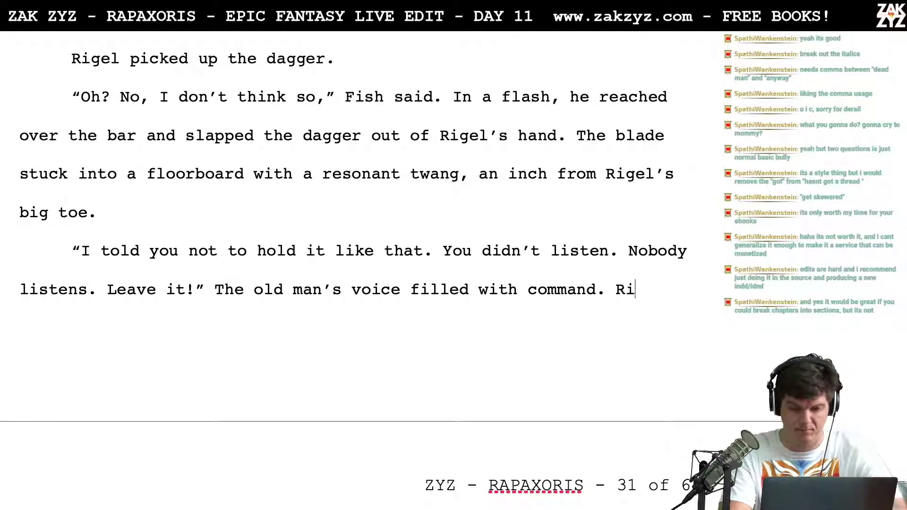
text(gel had been abou)
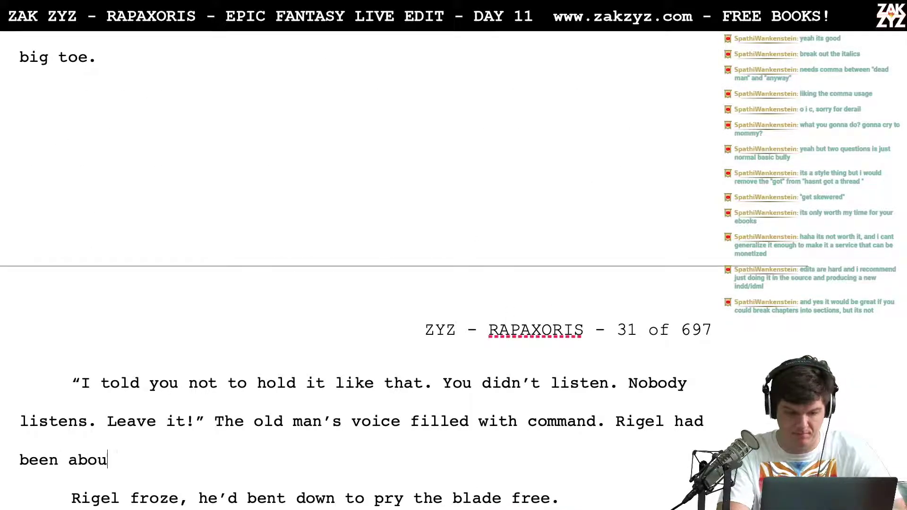
text(t to bend down and r)
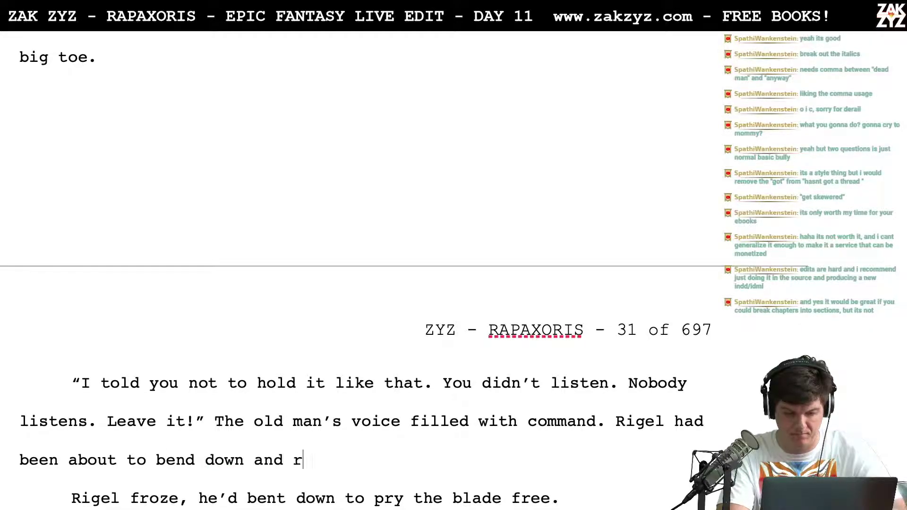
text(etrieve the gagger.)
Delete the paragraph "Rigel froze, he'd bent down to pry the blade free."
key(shift+Down)
key(shift+Right)
key(shift+Right)
key(shift+Right)
key(shift+Right)
key(shift+Right)
key(shift+Right)
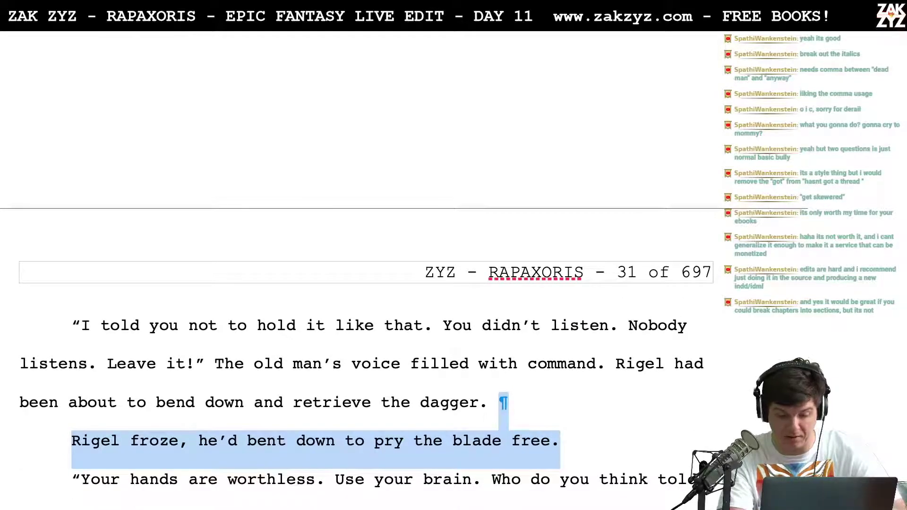
key(Delete)
Shorten the name "Herkimer" to "Herk" in the old man's question about the orb
key(Down)
key(Down)
key(Down)
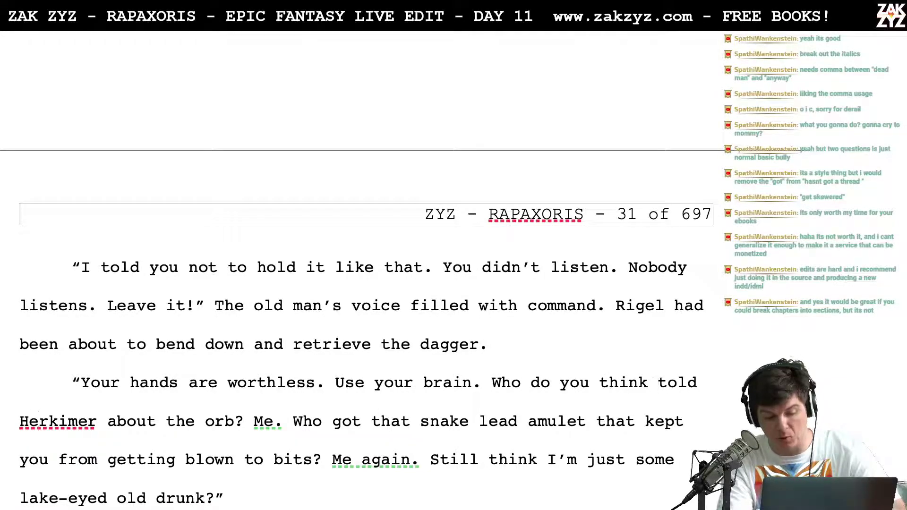
key(BackSpace)
key(BackSpace)
key(BackSpace)
key(BackSpace)
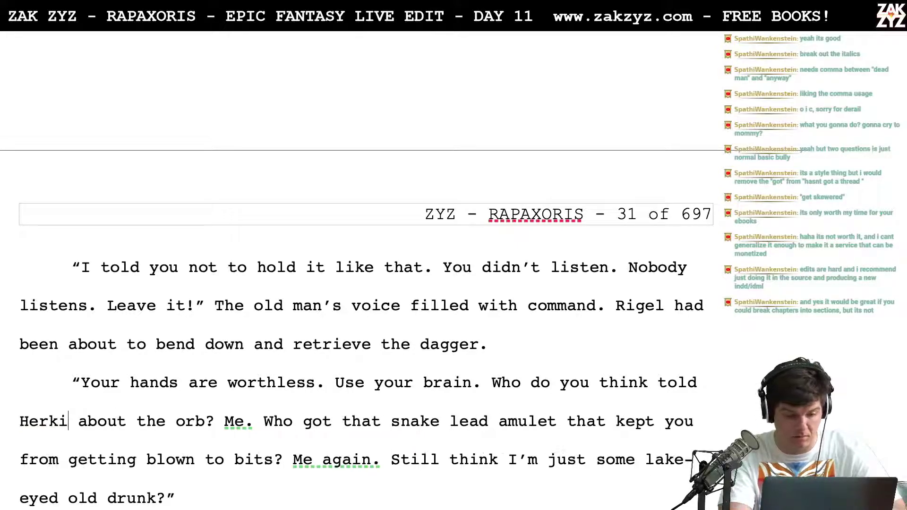
Insert a comma in the old man's answer so it reads "Me, again."
key(Right)
key(Right)
key(Right)
key(Right)
key(Right)
key(Right)
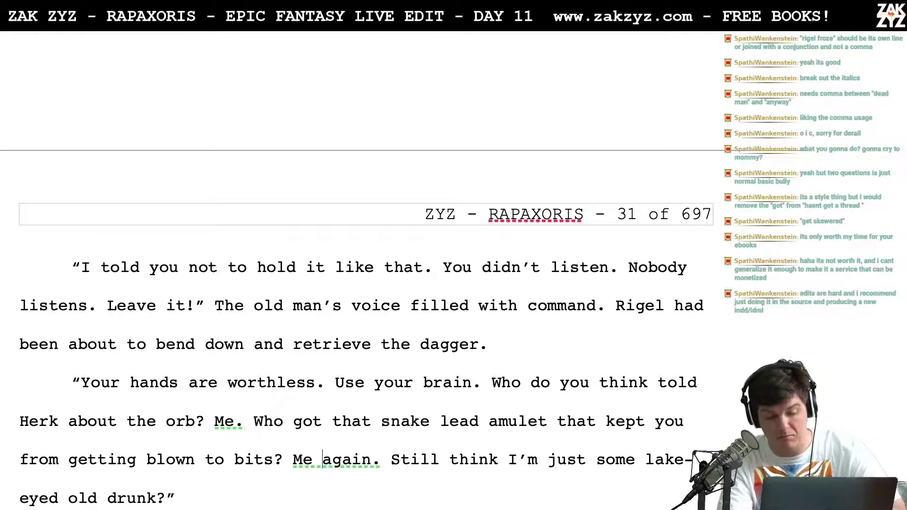
text(,)
Insert the question "You think I'm just some lake-eyed drunk, don't you?" before "Still think I'm just some lake-eyed old drunk?"
key(Down)
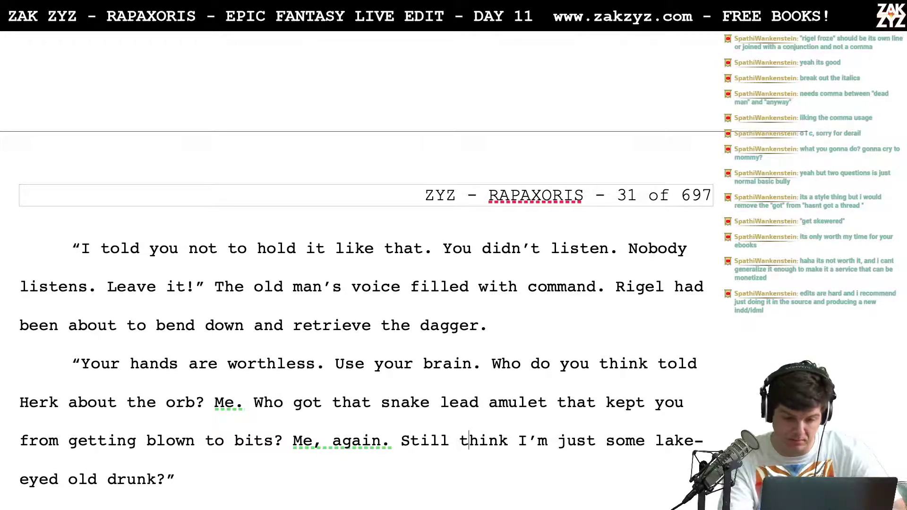
key(Left)
key(Left)
key(Left)
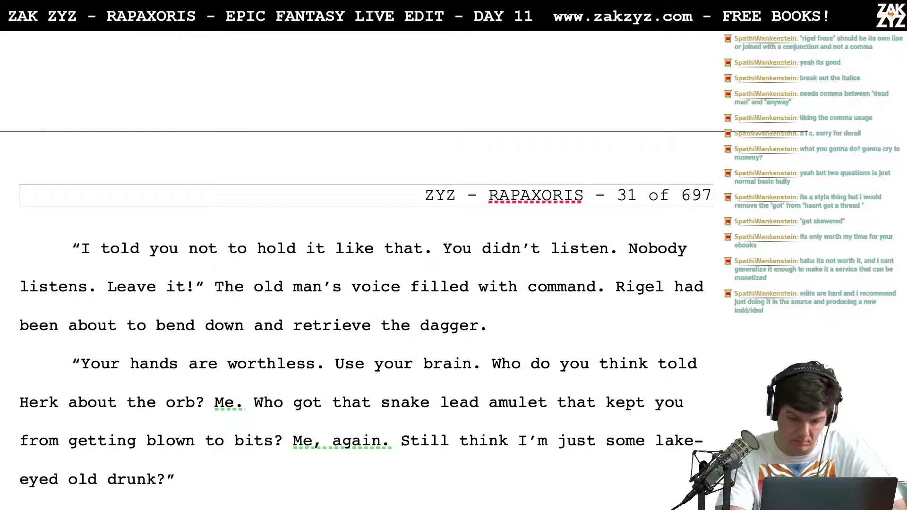
text(You think)
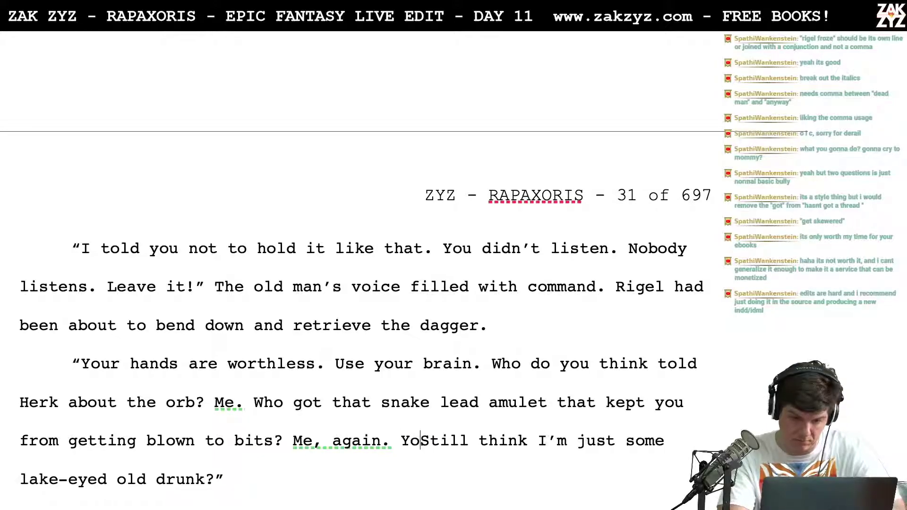
text( I'm just some )
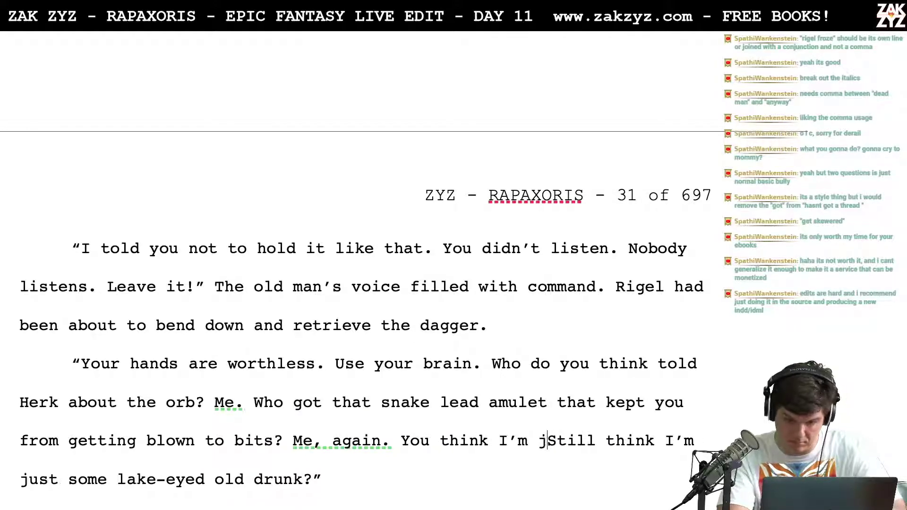
text(lake eyed )
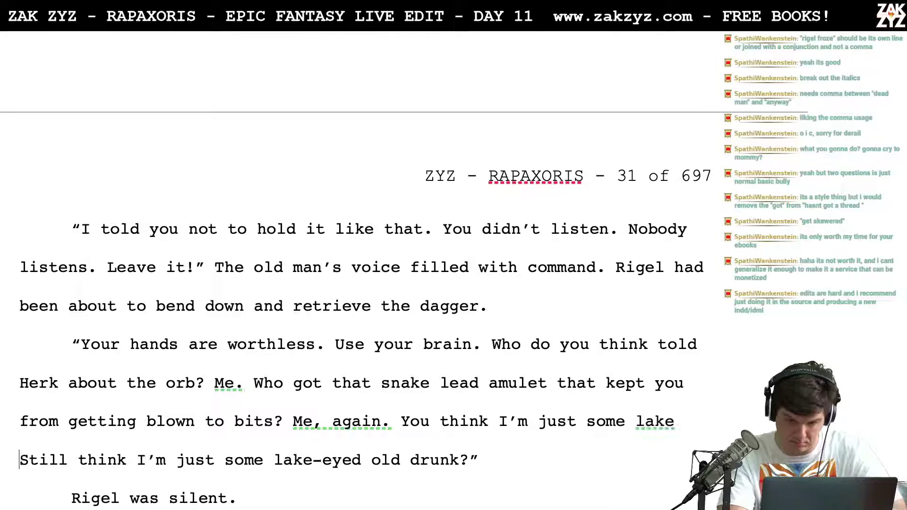
text(drunk)
key(BackSpace)
key(BackSpace)
key(BackSpace)
key(BackSpace)
key(BackSpace)
key(BackSpace)
key(BackSpace)
key(BackSpace)
key(BackSpace)
key(BackSpace)
key(BackSpace)
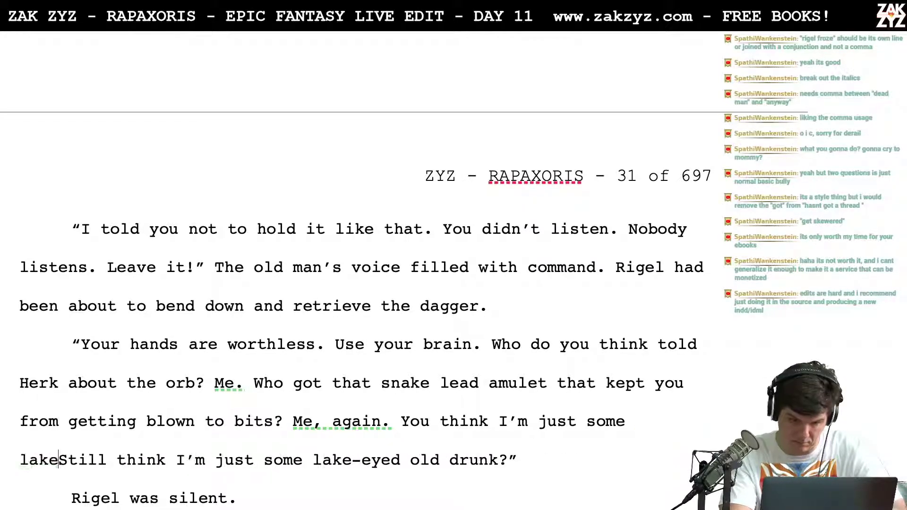
text(-eyed)
text( drunk, don't )
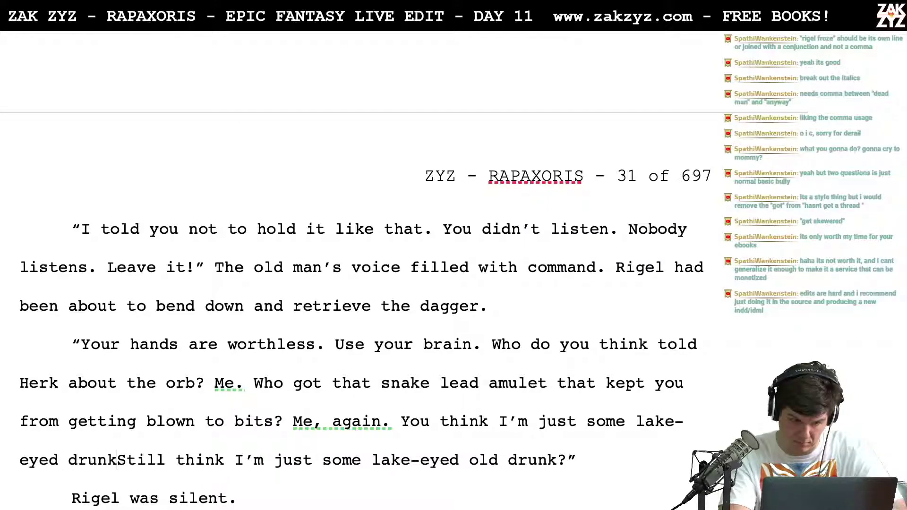
text(you?)
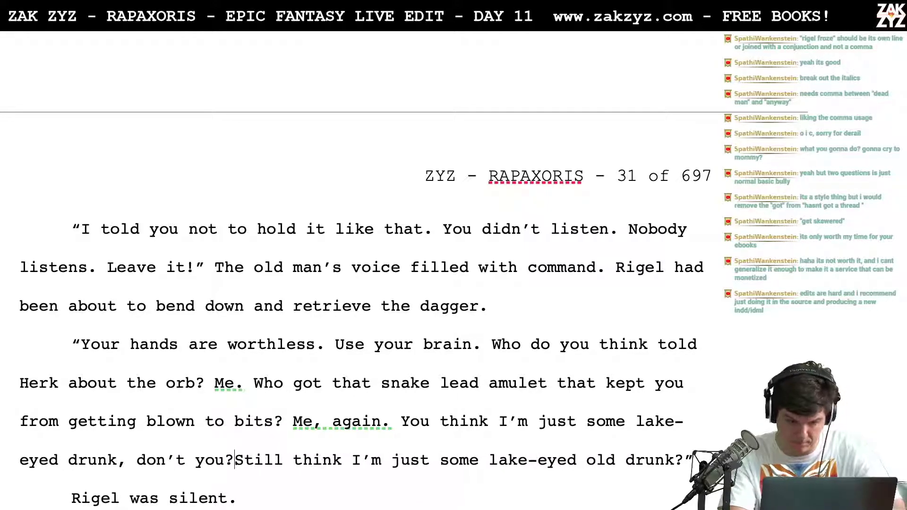
Delete the old question "Still think I'm just some lake-eyed old drunk?" while keeping the closing quotation mark
key(shift+Right)
key(shift+Right)
key(shift+Right)
key(shift+Right)
key(shift+Right)
key(shift+Right)
key(shift+Right)
key(shift+Right)
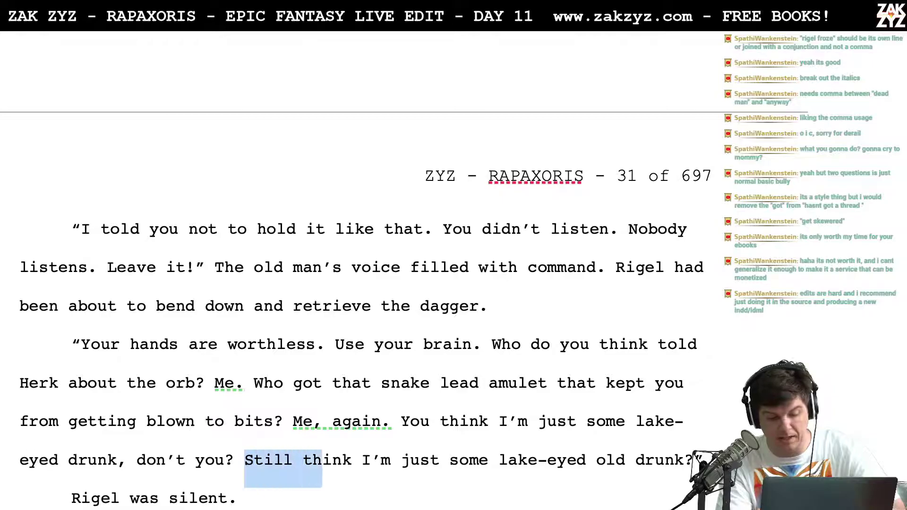
key(shift+Right)
key(shift+Right)
key(shift+Right)
key(shift+Right)
key(shift+Right)
key(shift+Right)
key(shift+Right)
key(shift+Right)
key(shift+Right)
key(shift+Right)
key(shift+Right)
key(shift+Right)
key(shift+Right)
key(shift+Right)
key(shift+Right)
key(shift+Right)
key(shift+Right)
key(shift+Right)
key(shift+Right)
key(shift+Right)
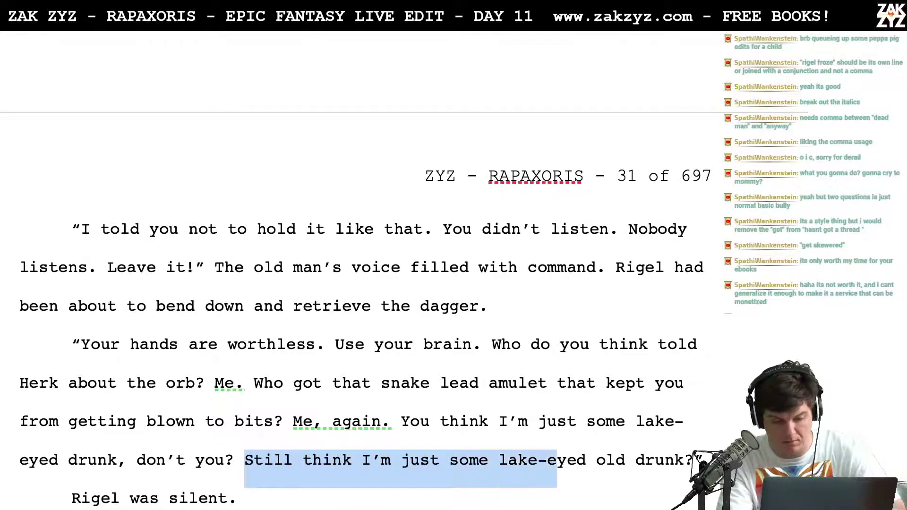
key(shift+Right)
key(shift+Right)
key(shift+Right)
key(shift+Right)
key(shift+Right)
key(shift+Right)
key(shift+Right)
key(shift+Right)
key(shift+Right)
key(shift+Right)
key(shift+Right)
key(shift+Right)
key(BackSpace)
key(BackSpace)
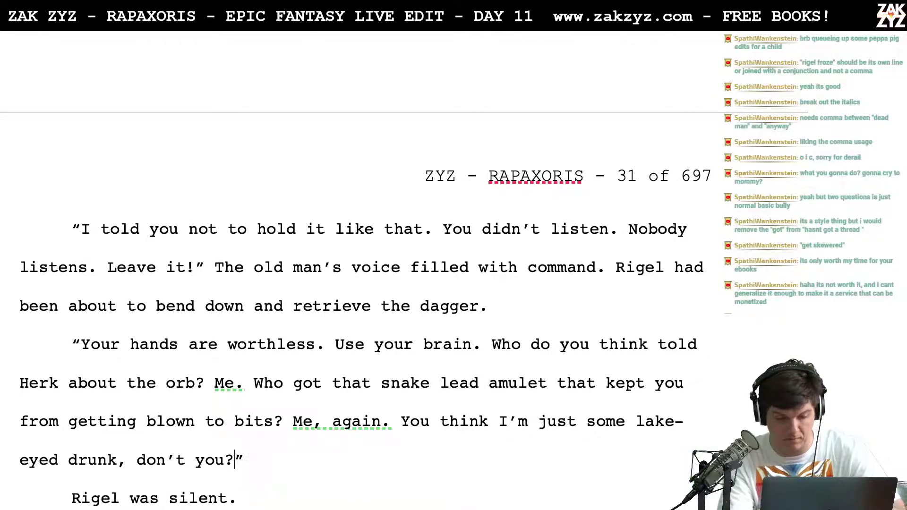
Change the opening "Fact is," to "The fact is," in the old man's dialogue below "Rigel was silent."
scroll(234, 460, down, 1)
key(Right)
key(Right)
key(Left)
key(Left)
text(The fact is,)
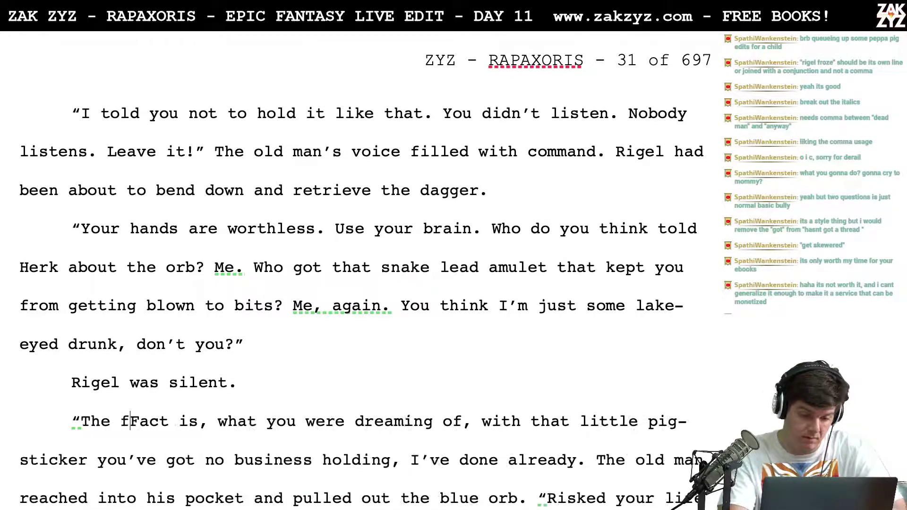
key(shift+Right)
key(shift+Right)
key(shift+Right)
key(shift+Right)
key(shift+Right)
key(shift+Right)
key(shift+Right)
key(shift+Right)
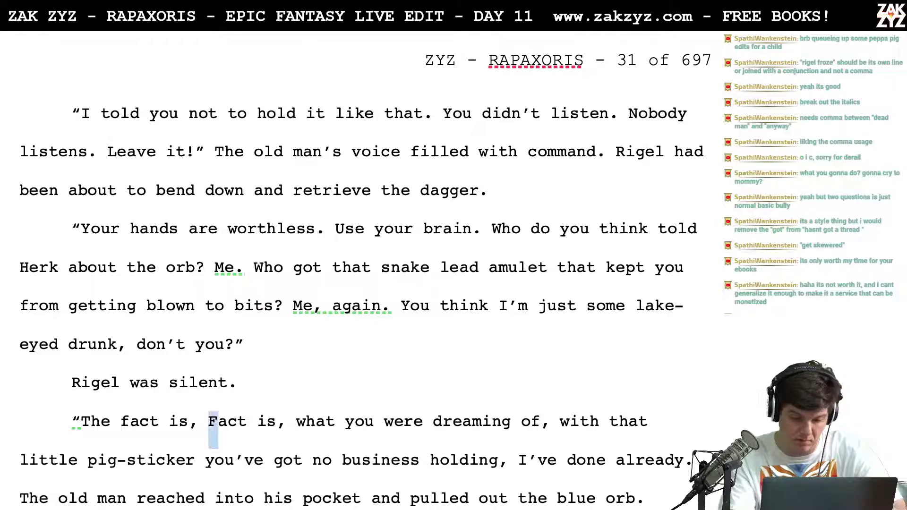
key(shift+Right)
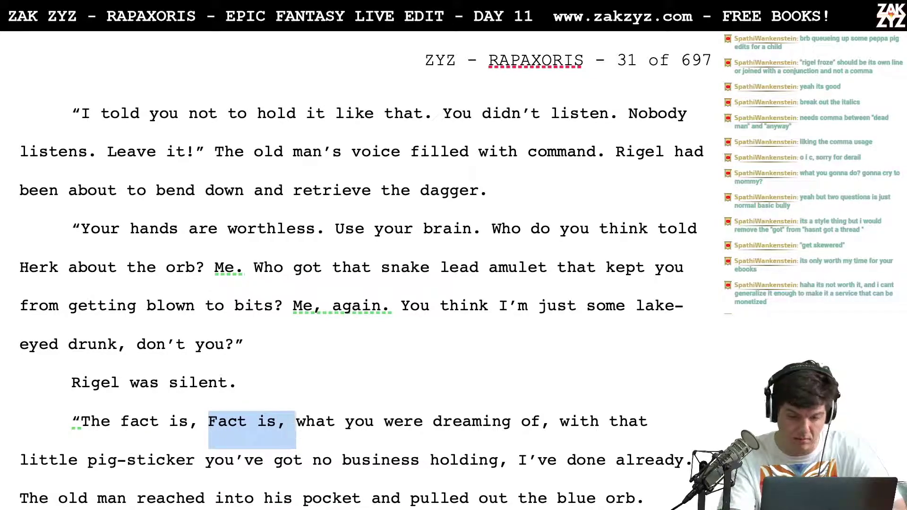
key(BackSpace)
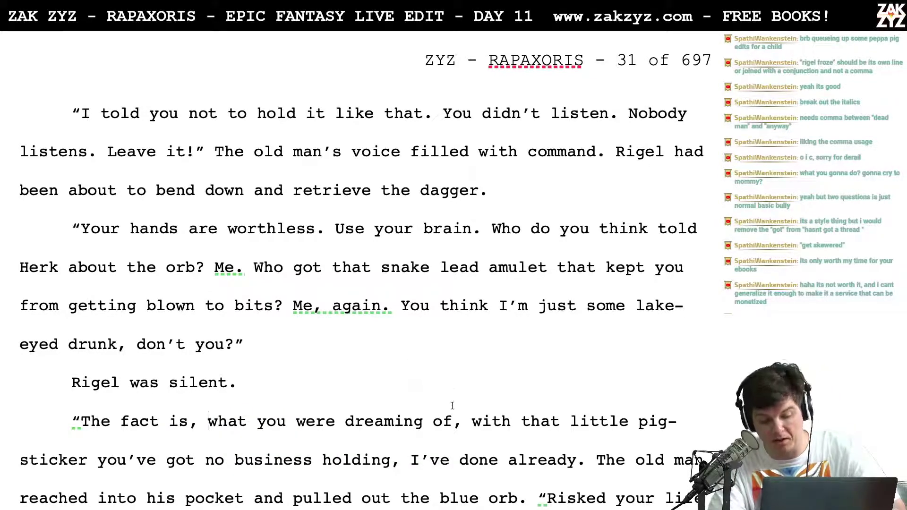
Add the missing closing quotation mark after "I've done already." with a single space before "The old man"
scroll(452, 443, down, 1)
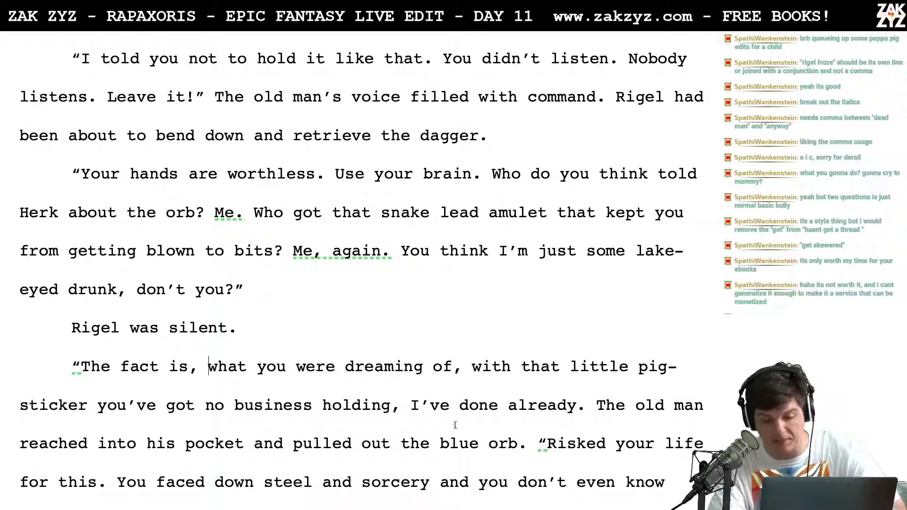
scroll(454, 425, down, 1)
click(587, 395)
text(")
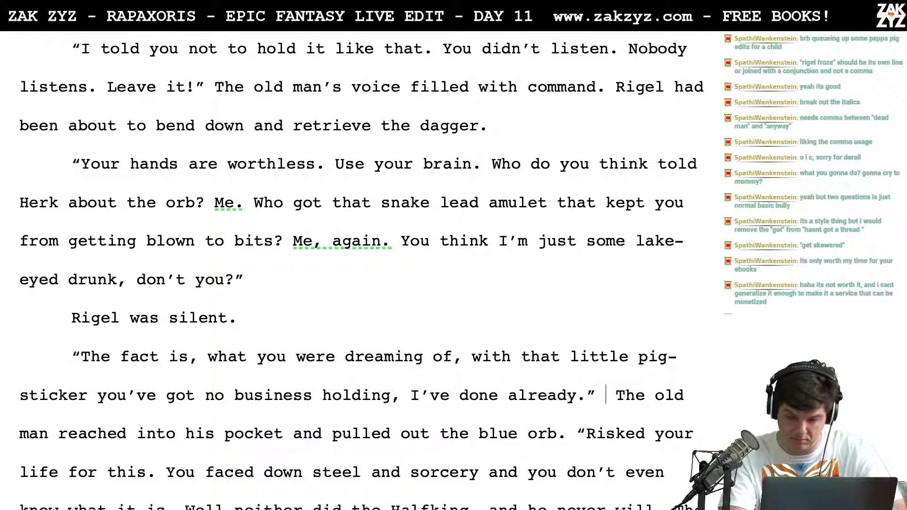
key(BackSpace)
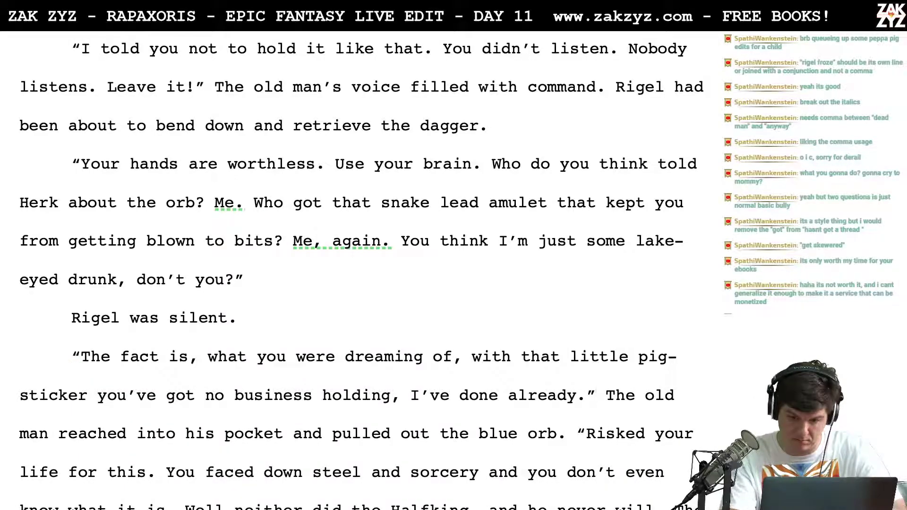
Replace "you've" after "pig-sticker" with "you don't know how to hold.", placed before "got no business holding"
key(Left)
key(Left)
key(Left)
key(Left)
key(Left)
key(Left)
key(Left)
key(Left)
key(Left)
key(Left)
key(Left)
key(Left)
key(Left)
key(Left)
key(Right)
key(Right)
key(Right)
key(Right)
key(Right)
key(Right)
key(Right)
key(Right)
key(Right)
key(Right)
key(Right)
key(Right)
key(Right)
key(Right)
key(Right)
key(Right)
key(Right)
key(Right)
key(Right)
key(Right)
key(Right)
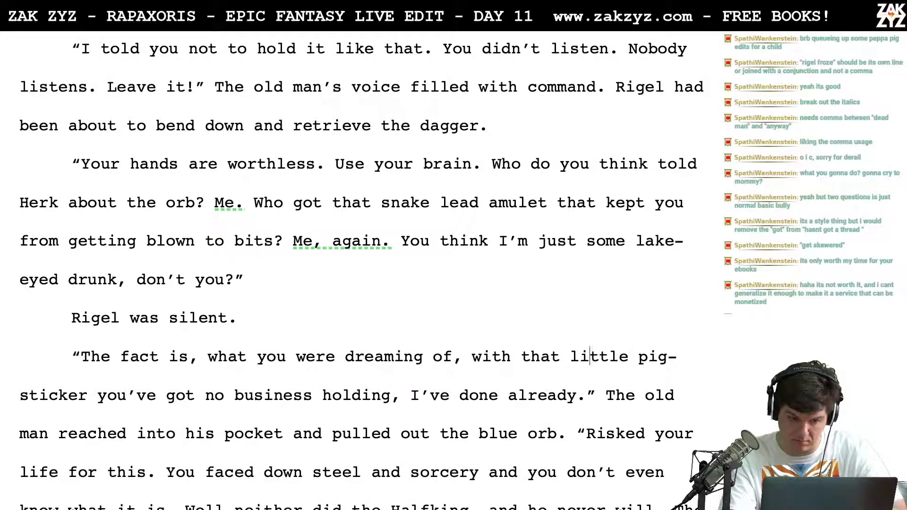
key(Right)
key(Right)
key(Right)
key(Right)
key(Right)
key(Right)
key(Right)
key(Right)
key(Right)
key(Right)
key(Right)
key(Right)
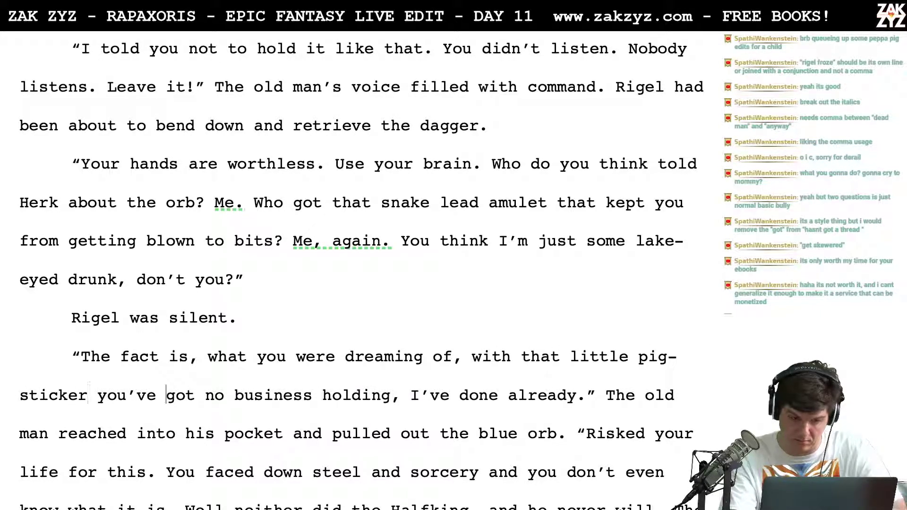
key(BackSpace)
key(BackSpace)
key(BackSpace)
key(BackSpace)
text(don't)
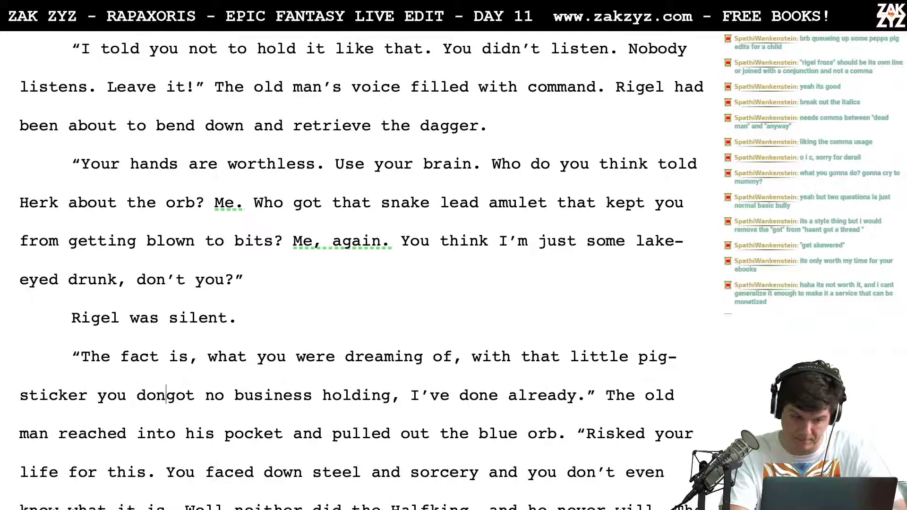
key(BackSpace)
key(BackSpace)
key(BackSpace)
text('t know how)
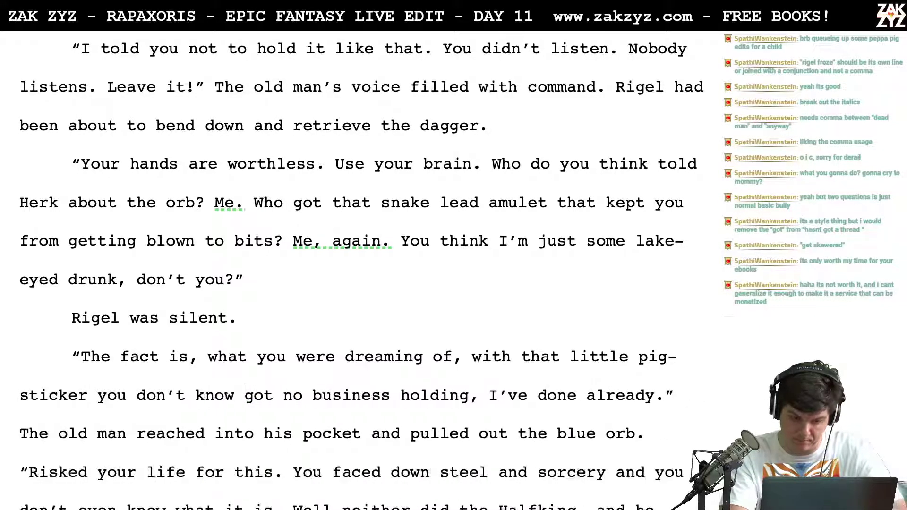
text( to hold.)
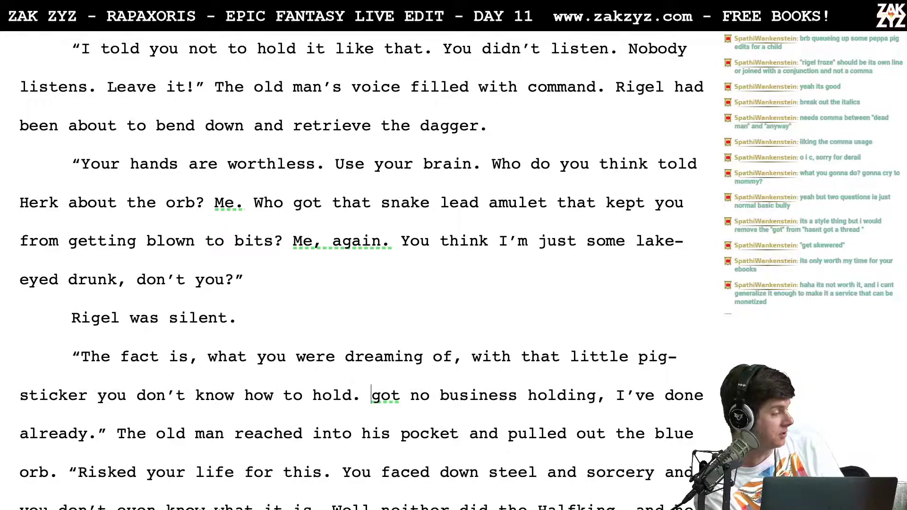
scroll(363, 269, up, 2)
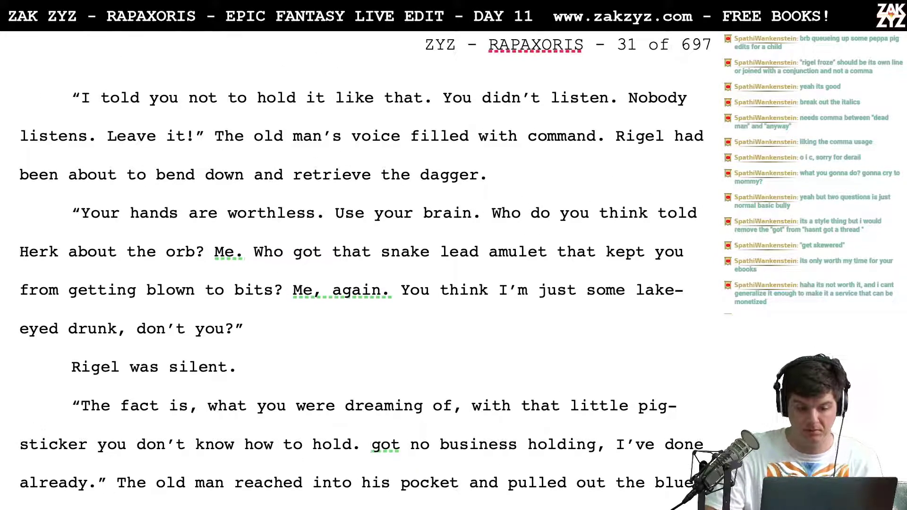
scroll(363, 269, up, 1)
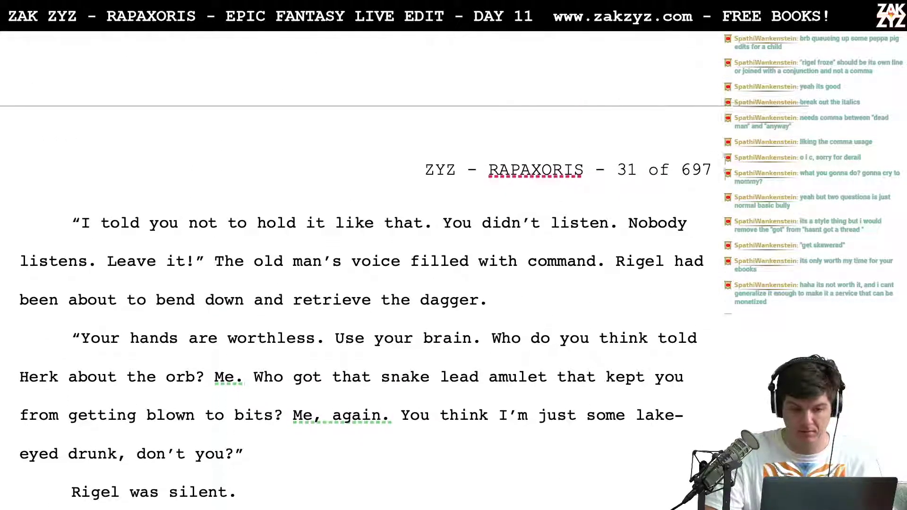
scroll(363, 269, down, 1)
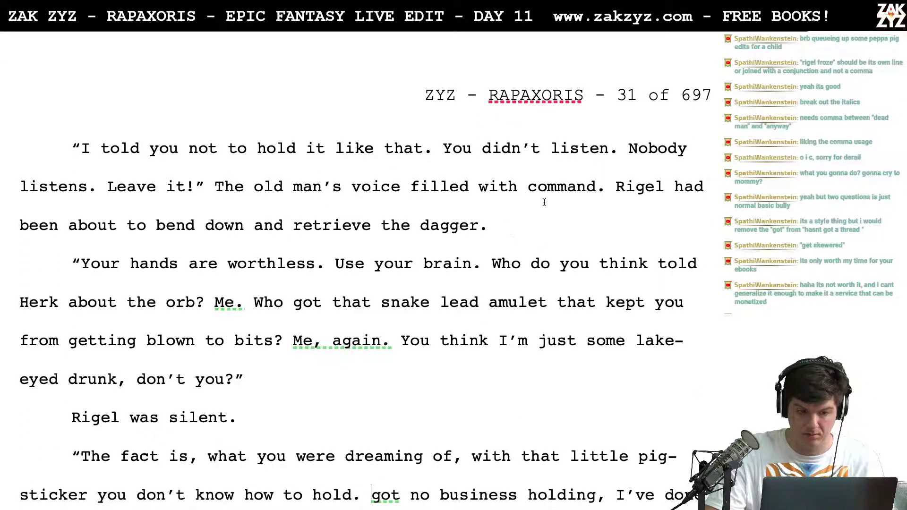
Start a new paragraph at "Rigel had been about to bend down", separating it from the old man's dialogue
click(616, 187)
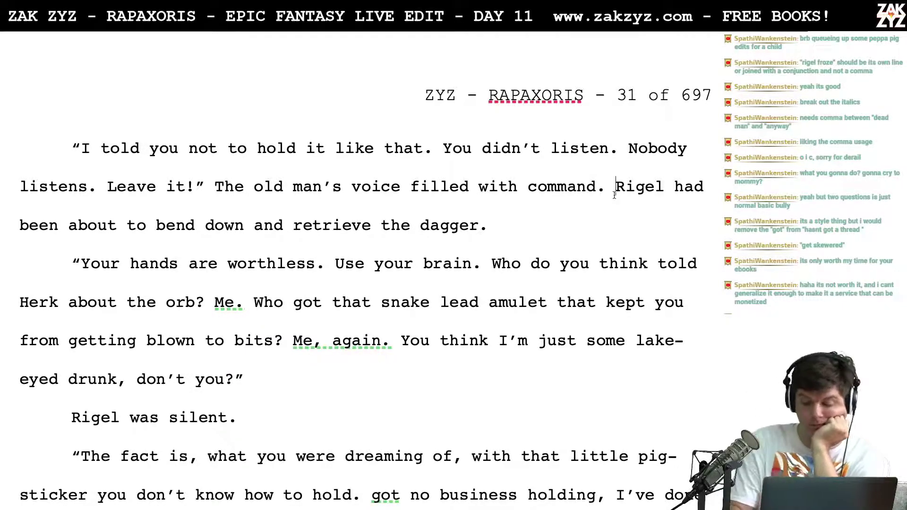
key(Return)
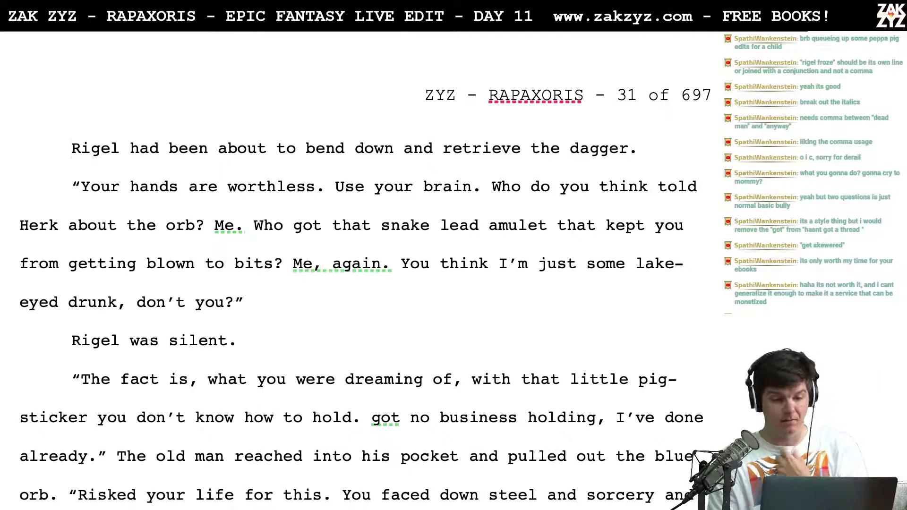
Switch to the Rapaxoris Leaderboard document, set the last listed viewer's score to 2, and return to the manuscript
key(super+Tab)
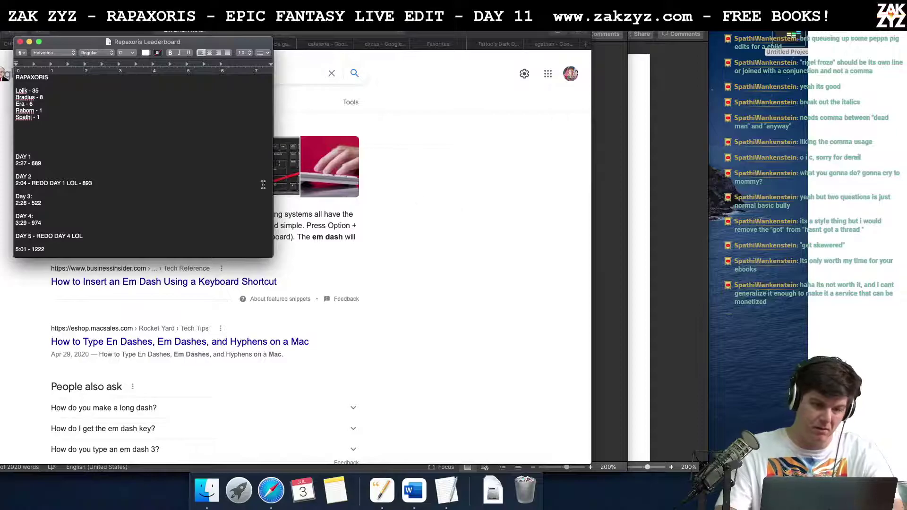
key(BackSpace)
text(2)
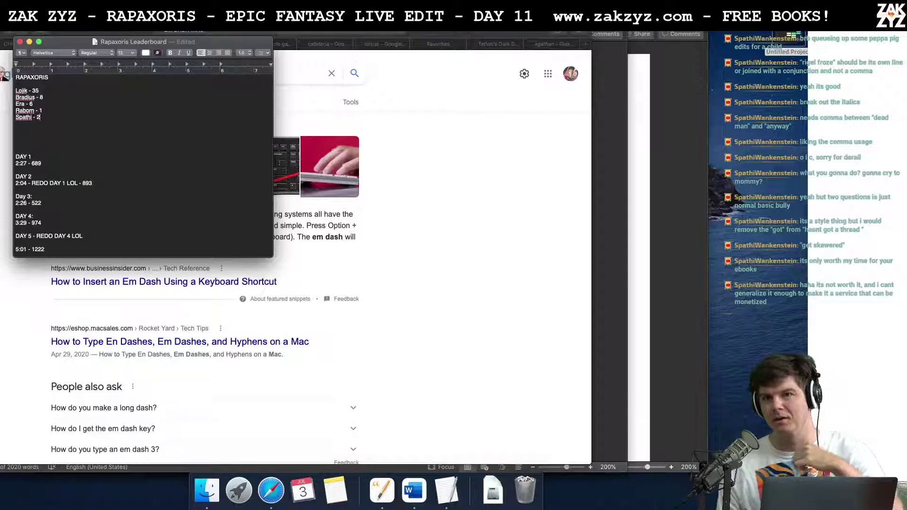
key(super+Tab)
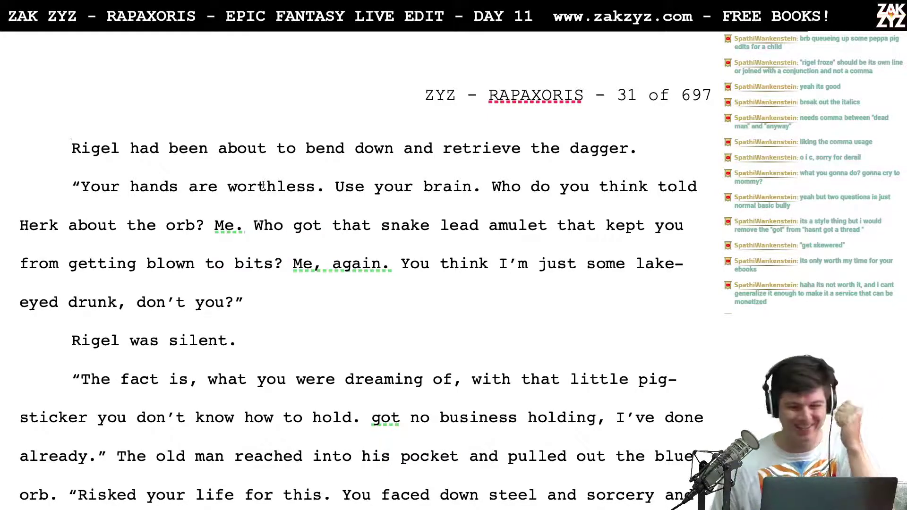
Change "the orb" to "that orb" in the old man's question about who told Herk
scroll(263, 186, down, 2)
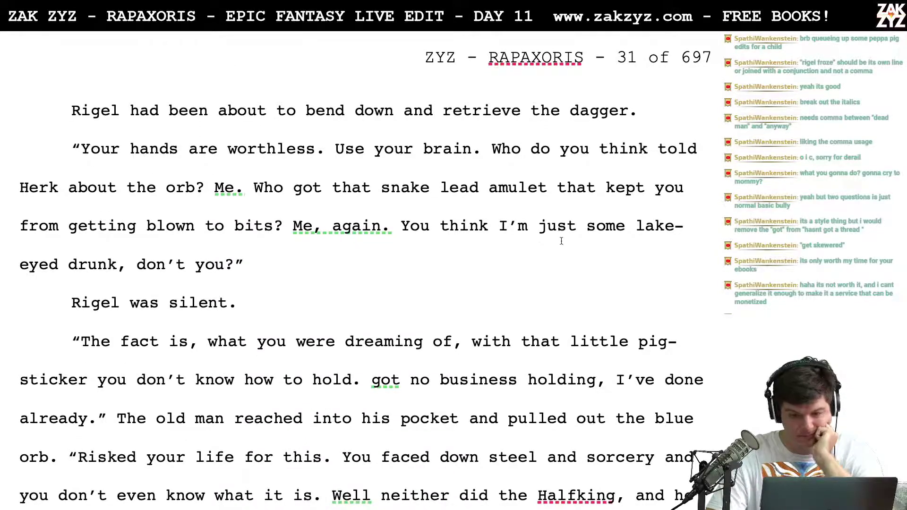
scroll(507, 208, up, 2)
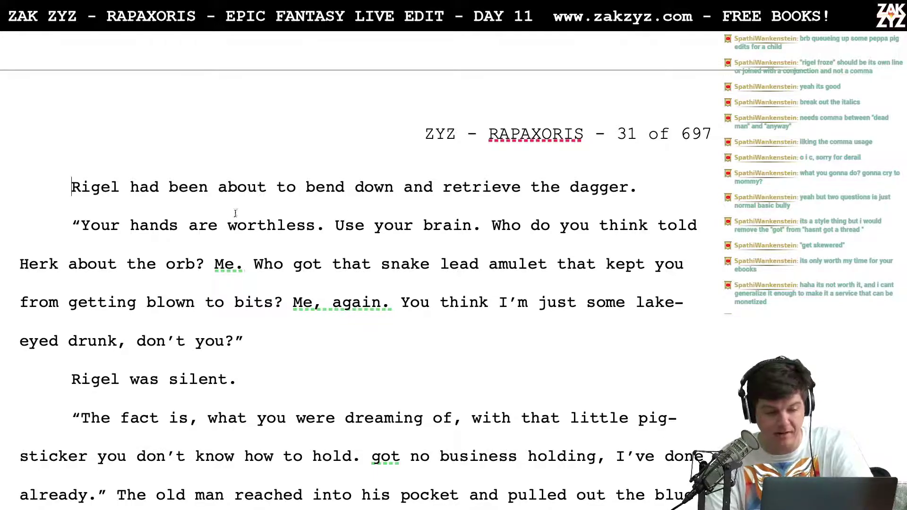
scroll(125, 237, down, 1)
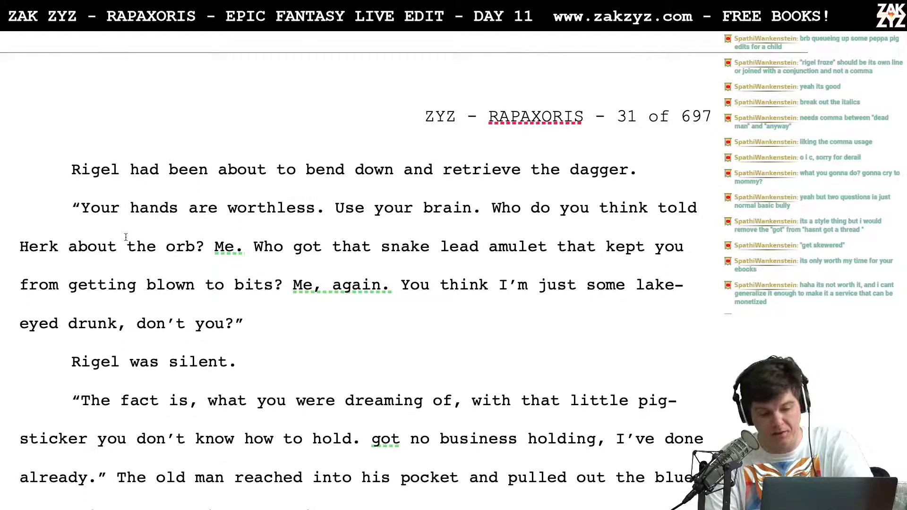
click(156, 246)
key(BackSpace)
text(at)
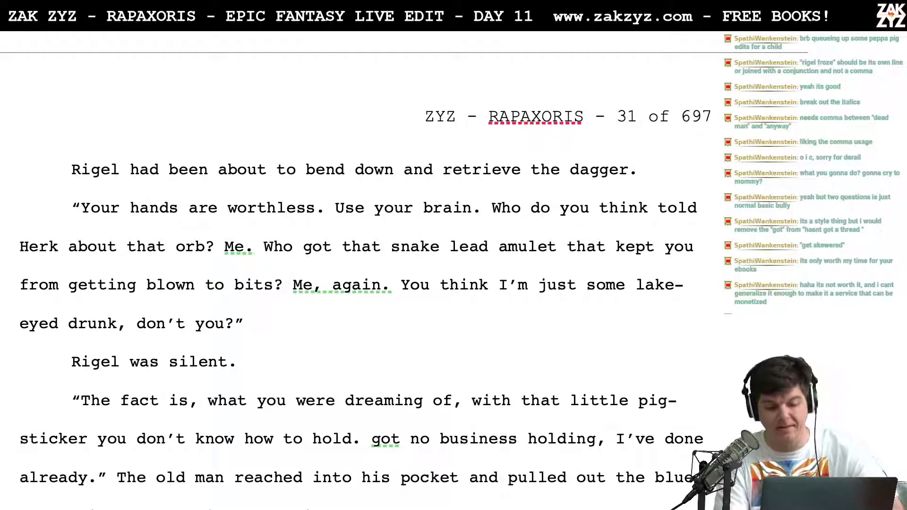
Insert "old" before "drunk" so the old man's question reads "lake-eyed old drunk, don't you?"
key(Right)
key(Right)
key(Right)
key(Right)
key(Right)
key(Right)
key(Right)
key(Right)
key(Right)
key(Right)
key(Right)
key(Right)
key(Right)
key(Right)
key(Right)
key(Right)
key(Right)
key(Right)
key(Right)
key(Right)
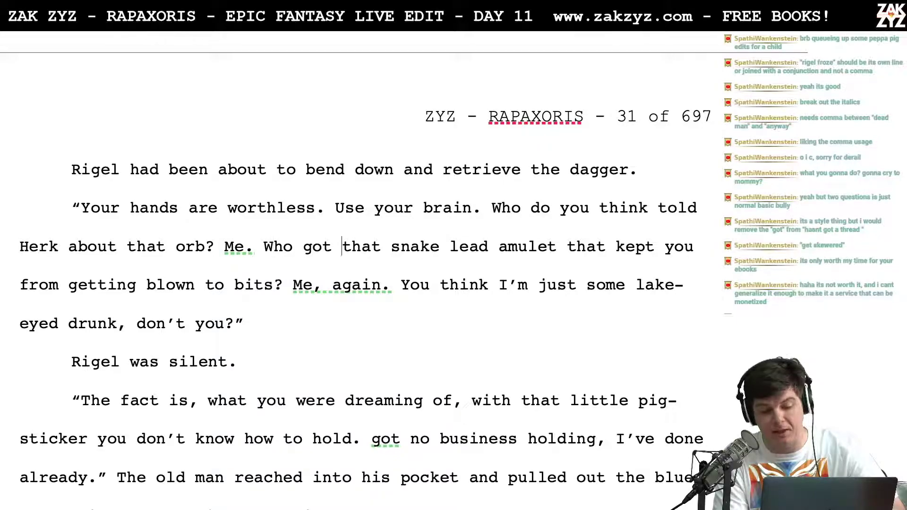
key(Down)
key(Left)
key(Left)
key(Left)
key(Left)
key(Left)
key(Left)
key(Left)
key(Left)
key(Left)
key(Left)
key(Left)
key(Left)
key(Left)
key(Left)
key(Left)
key(Left)
key(Left)
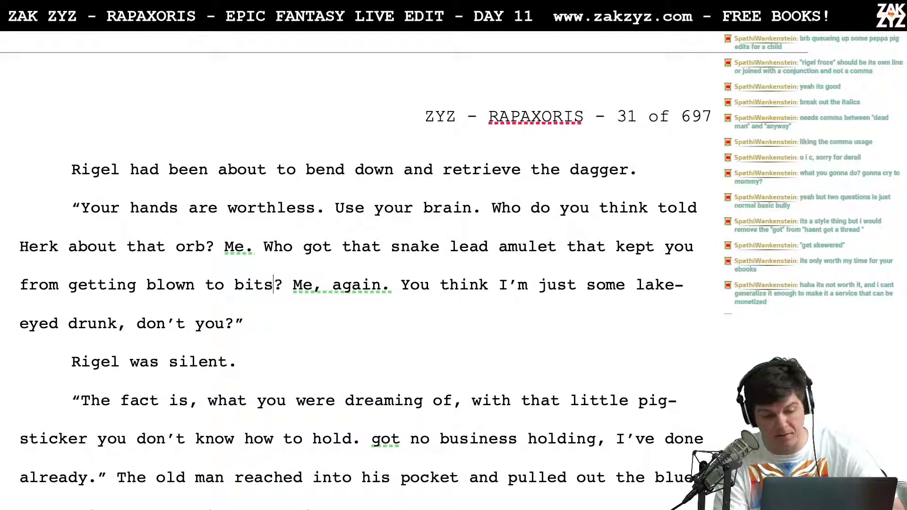
key(Left)
key(Left)
key(Left)
key(Right)
key(Right)
key(Right)
key(Right)
key(Right)
key(Right)
key(Right)
key(Right)
key(Right)
key(Right)
key(Right)
key(Right)
key(Right)
key(Right)
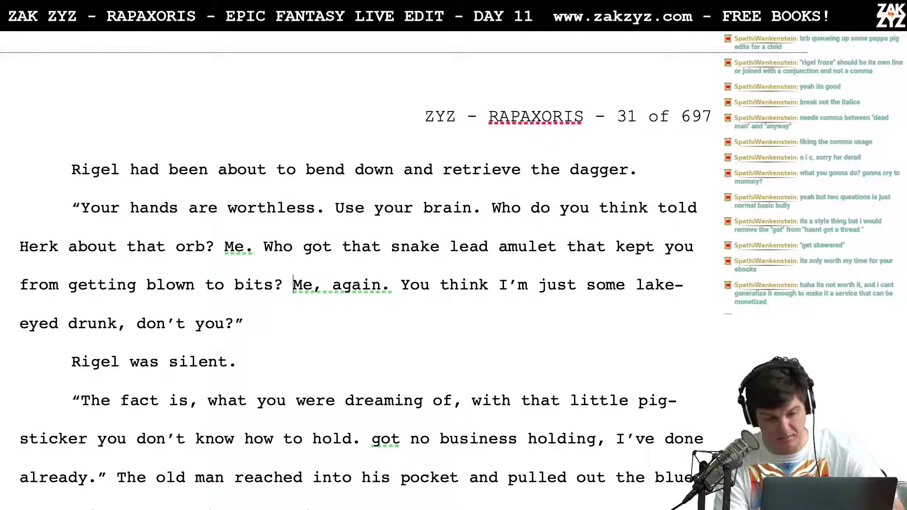
key(Right)
key(Right)
key(Right)
key(Right)
key(Right)
key(Right)
key(Right)
key(Right)
key(Right)
key(Right)
key(Right)
key(Right)
key(Right)
key(Right)
key(Right)
key(Right)
key(Right)
key(Down)
key(BackSpace)
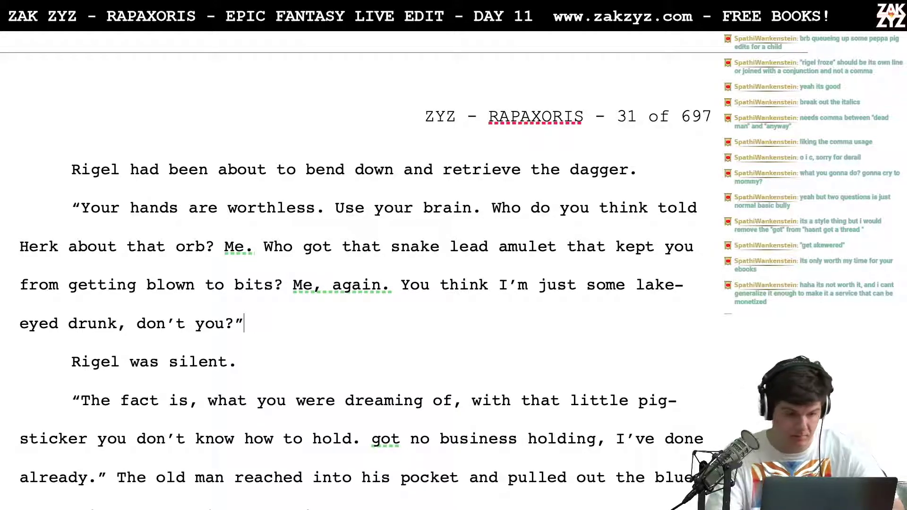
key(Home)
key(Right)
key(Right)
key(Right)
key(Right)
key(Right)
text(old)
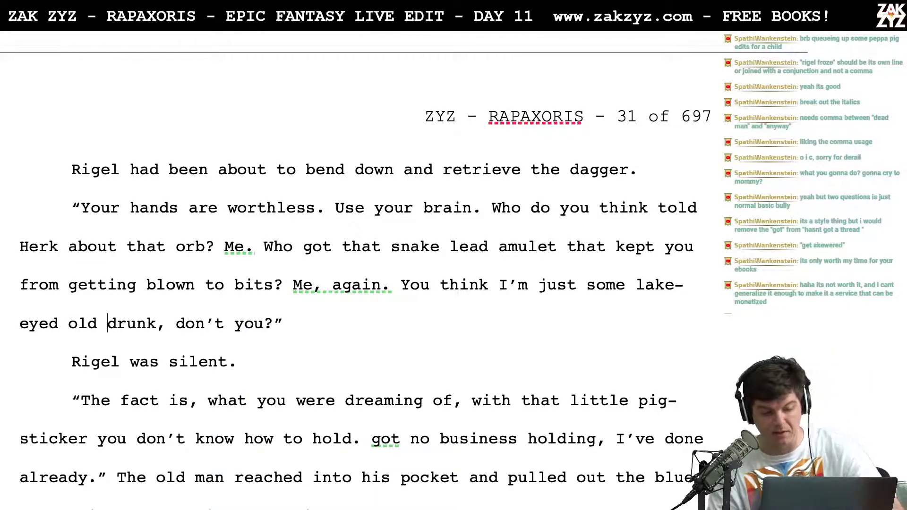
Replace the period after "you don't know how to hold" with ", I already did."
scroll(173, 345, down, 2)
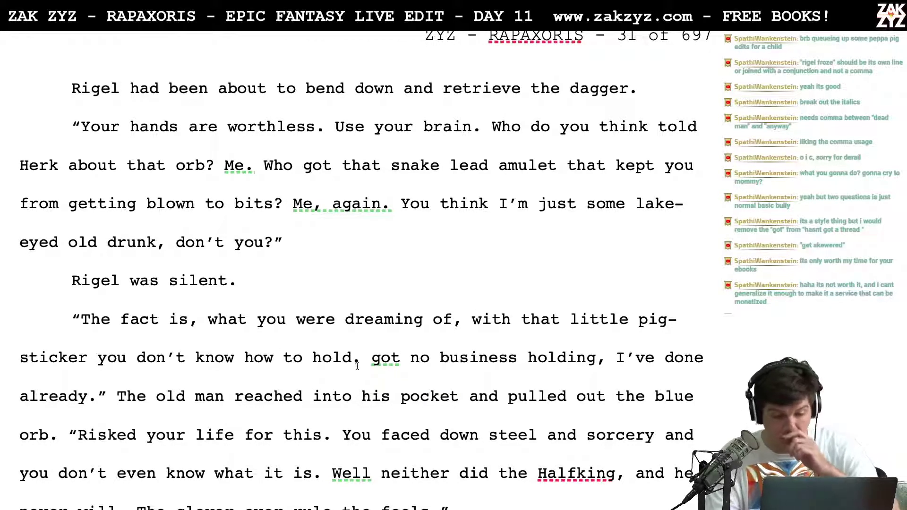
click(360, 363)
key(BackSpace)
text(,)
key(BackSpace)
key(BackSpace)
text(, I alresdy)
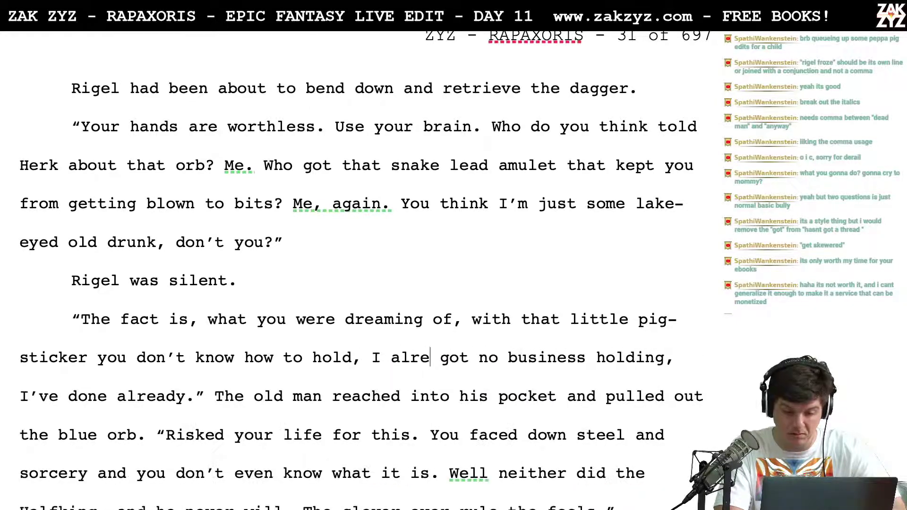
key(BackSpace)
key(BackSpace)
key(BackSpace)
text(ady did.)
Delete the leftover "got no business holding, I've done already." before the closing quotation mark and start a new paragraph at "The old man reached"
key(shift+Right)
key(shift+Right)
key(shift+Right)
key(shift+Right)
key(shift+Right)
key(shift+Right)
key(shift+Right)
key(shift+Right)
key(shift+Right)
key(shift+Right)
key(shift+Right)
key(shift+Right)
key(shift+Right)
key(shift+Right)
key(shift+Right)
key(shift+Right)
key(shift+Right)
key(shift+Right)
key(shift+Right)
key(shift+Right)
key(shift+Right)
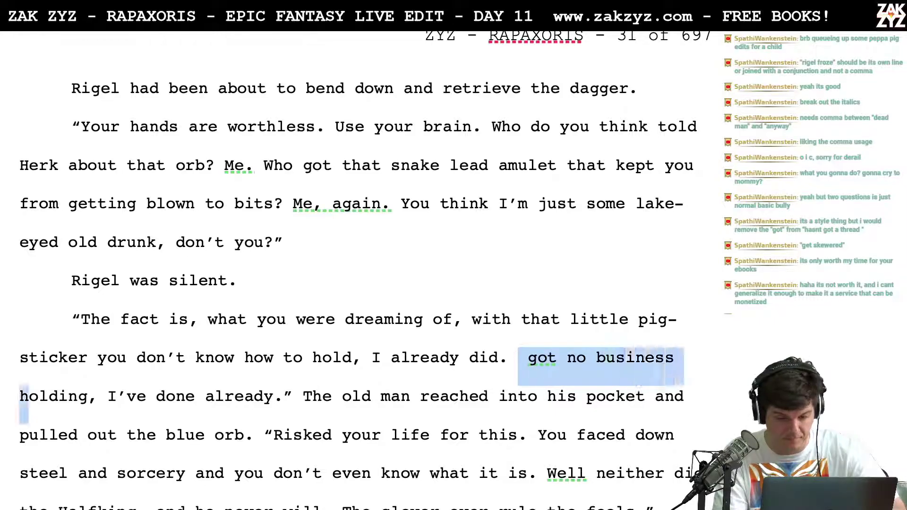
key(shift+Right)
key(shift+Right)
key(shift+Right)
key(shift+Right)
key(shift+Right)
key(shift+Right)
key(shift+Right)
key(shift+Right)
key(shift+Right)
key(shift+Right)
key(shift+Right)
key(shift+Right)
key(shift+Right)
key(shift+Right)
key(shift+Right)
key(shift+Right)
key(shift+Right)
key(shift+Right)
key(shift+Right)
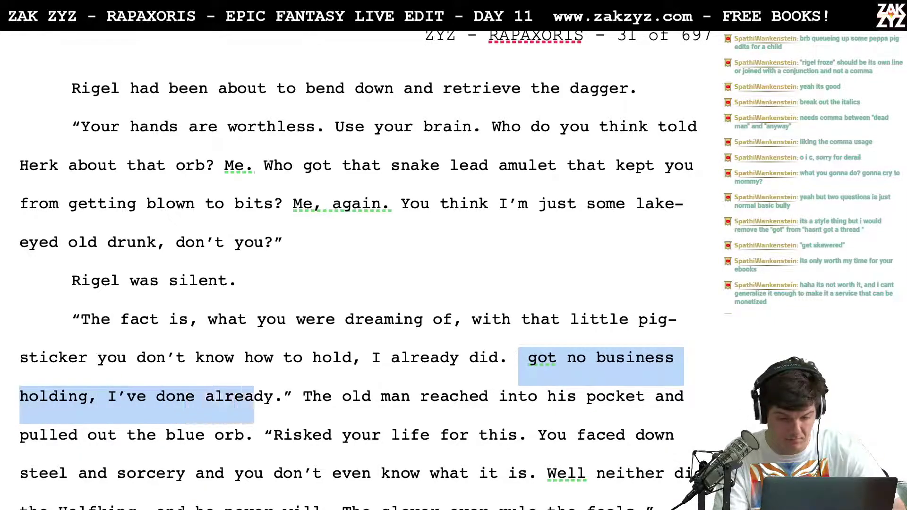
key(shift+Right)
key(BackSpace)
key(BackSpace)
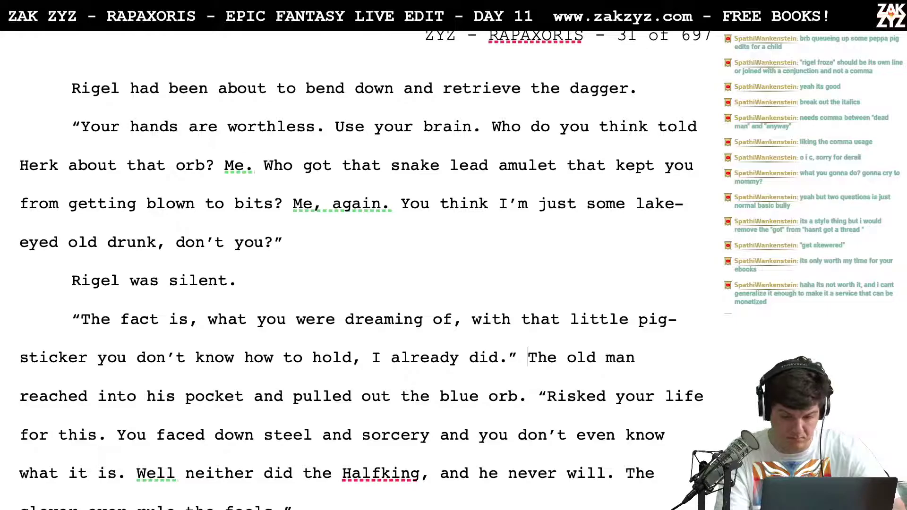
key(Return)
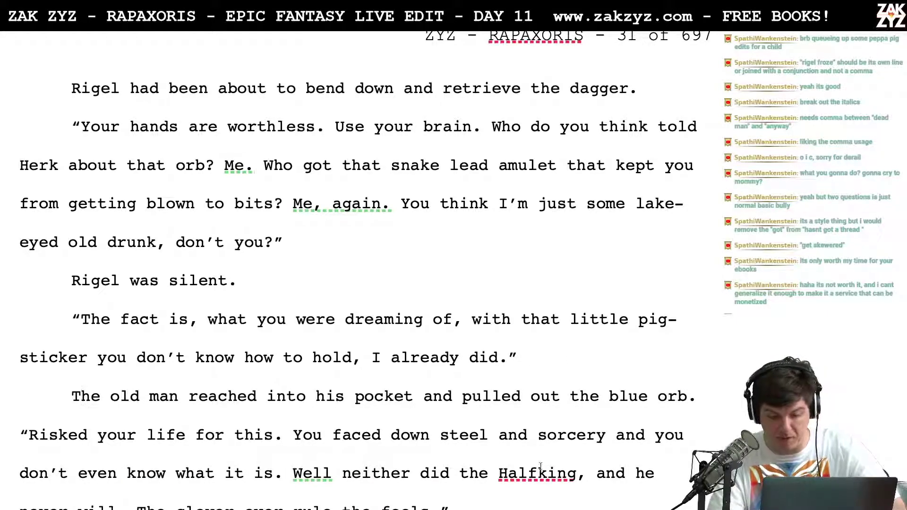
Add "Cerulan light glowed in the dim" directly after "pulled out the blue orb."
click(605, 403)
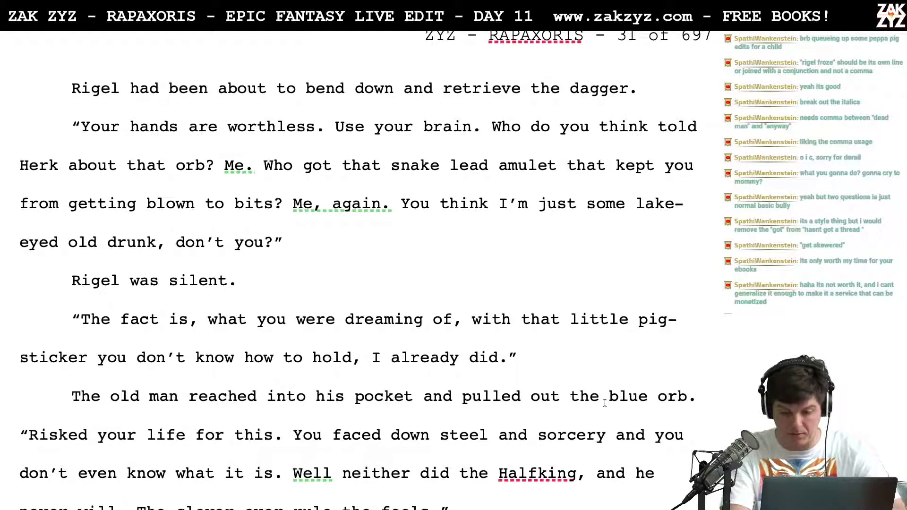
key(Right)
key(Right)
key(Right)
key(Right)
key(Right)
key(Right)
key(Right)
key(Right)
key(Right)
key(Right)
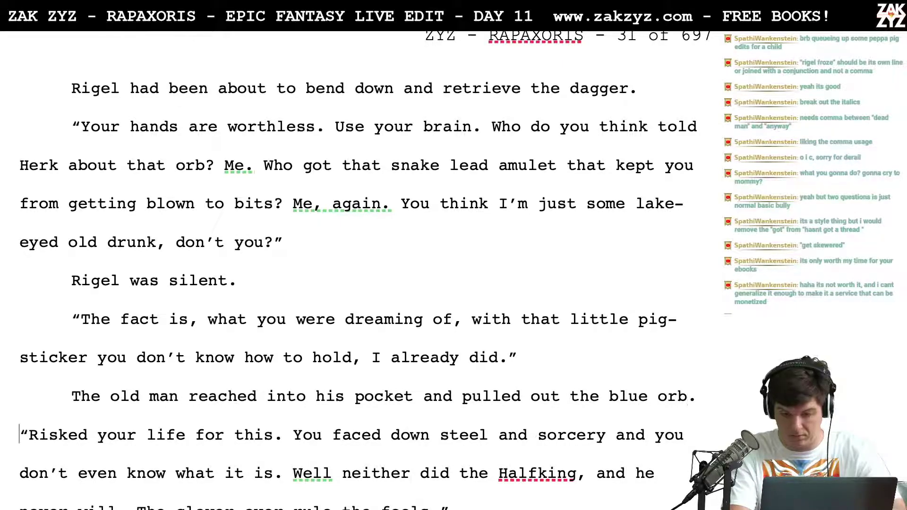
text(Cerul)
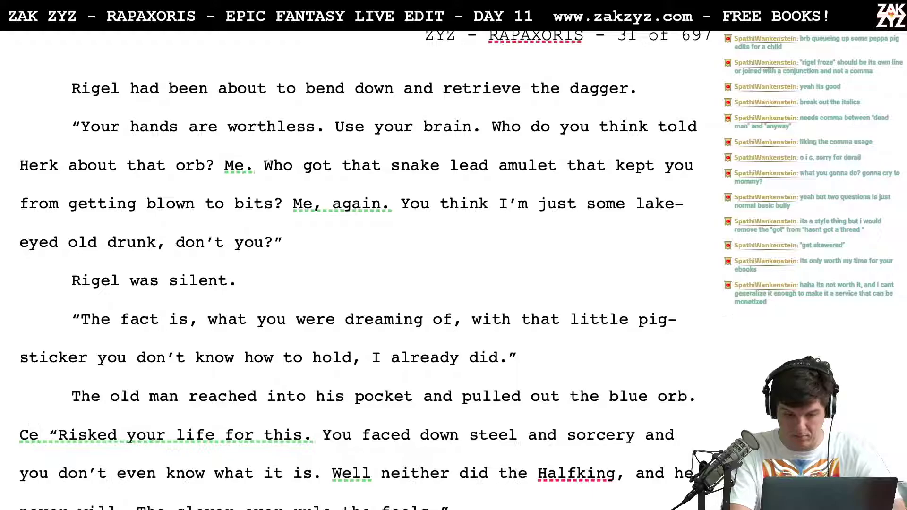
text(an light glowe)
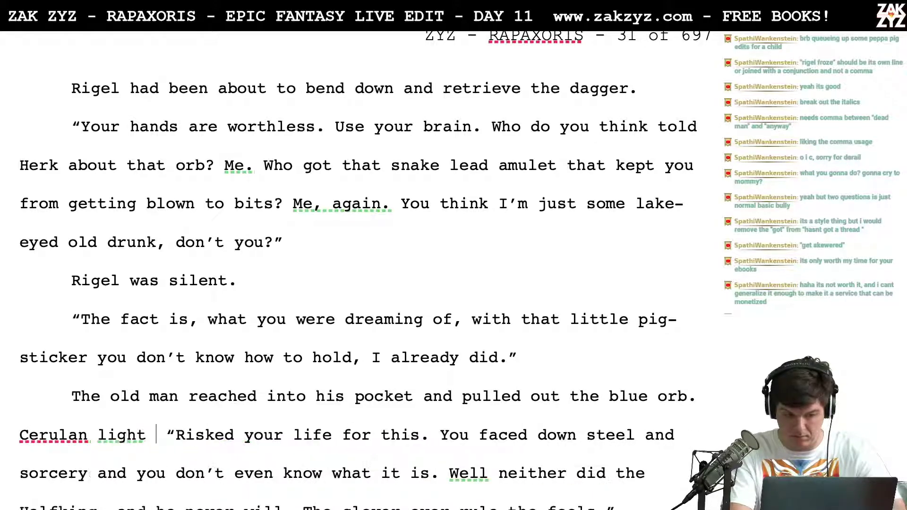
text(d in the d)
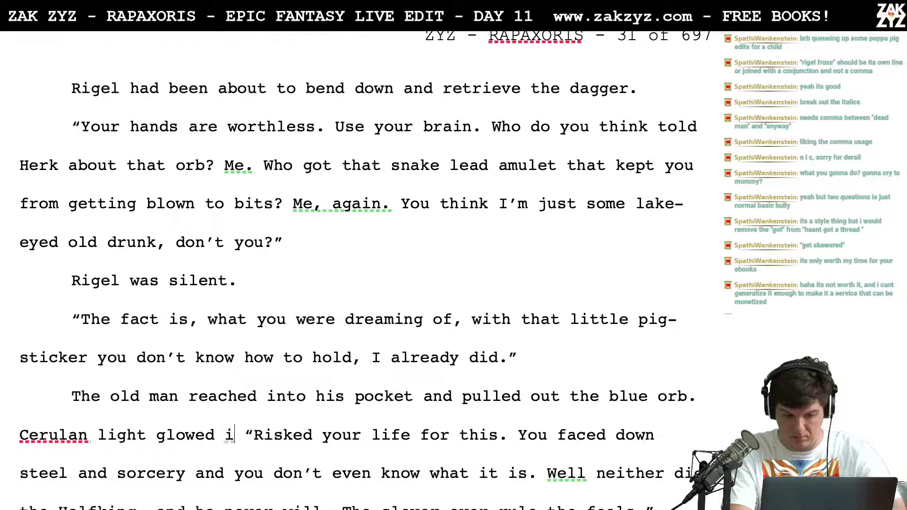
text(im)
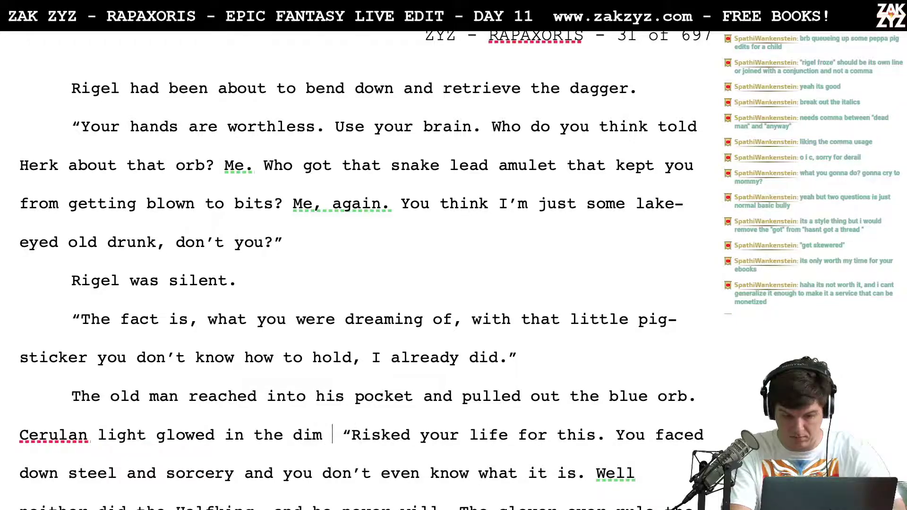
Start a new paragraph at "Risked your life for this" and replace "glowed in the dim" with "shone" in the preceding sentence
key(Return)
key(Left)
key(BackSpace)
key(BackSpace)
key(BackSpace)
key(BackSpace)
key(BackSpace)
key(BackSpace)
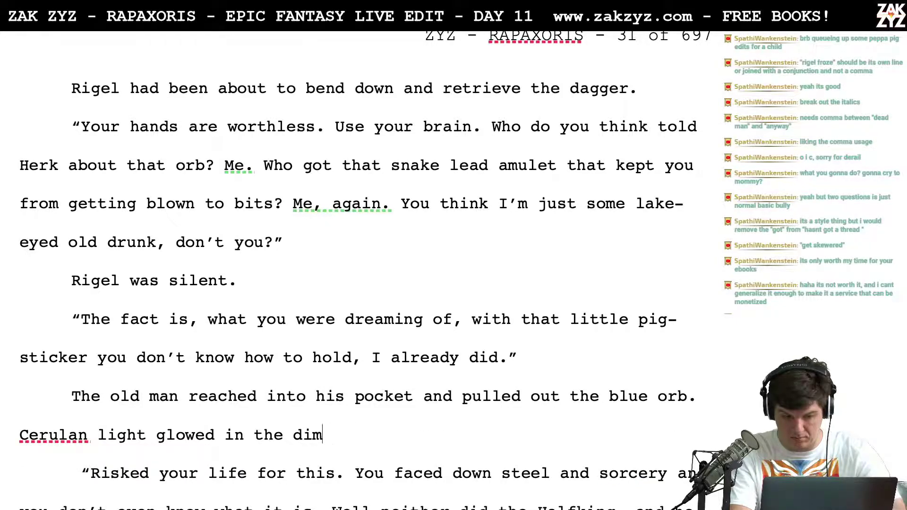
key(BackSpace)
key(BackSpace)
key(BackSpace)
key(BackSpace)
key(BackSpace)
key(BackSpace)
key(BackSpace)
key(BackSpace)
key(BackSpace)
key(BackSpace)
key(BackSpace)
key(BackSpace)
text(shone)
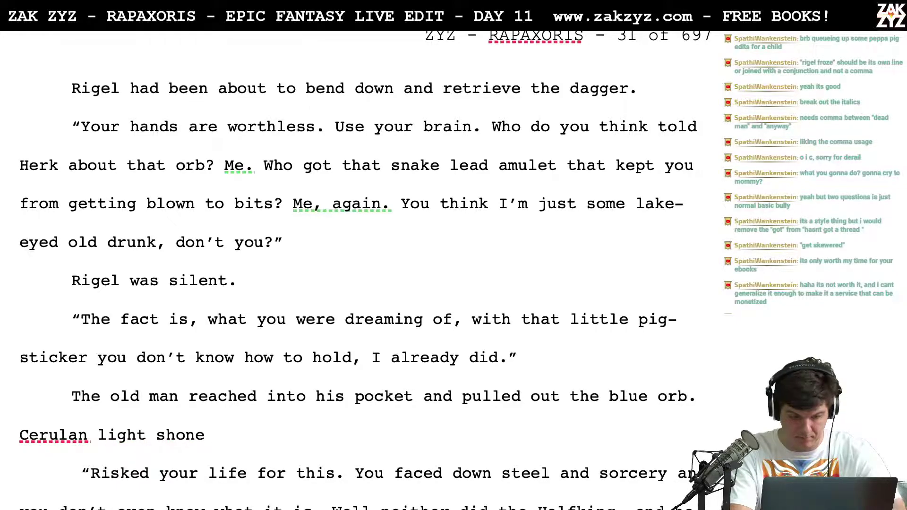
Correct the spelling of "Cerulan" to "Cerulean" in the sentence about the light
key(Left)
key(Left)
key(Left)
key(Left)
key(Left)
key(Left)
key(Left)
key(Left)
key(Left)
key(Left)
key(Left)
key(Left)
key(Left)
key(Left)
key(Left)
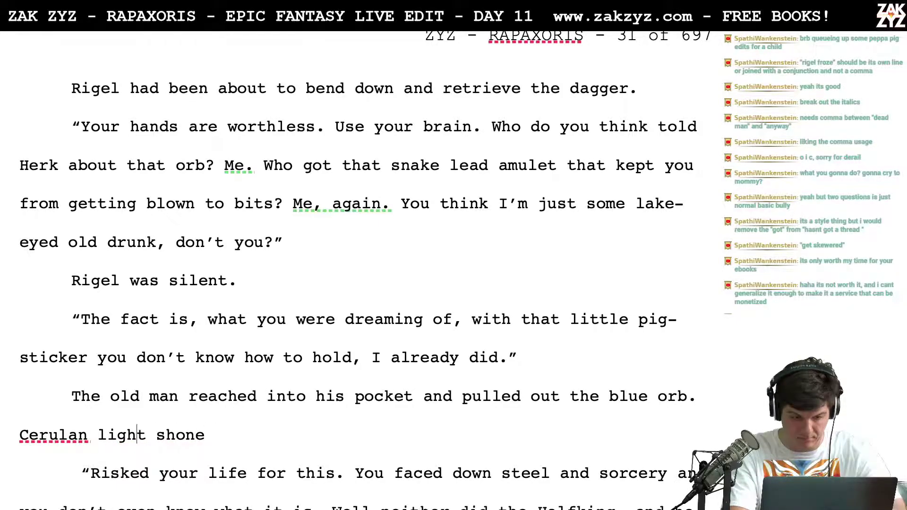
key(Right)
text(e)
Complete the sentence after "Cerulean light shone" with "against the bar."
key(Down)
key(Left)
key(Left)
key(Left)
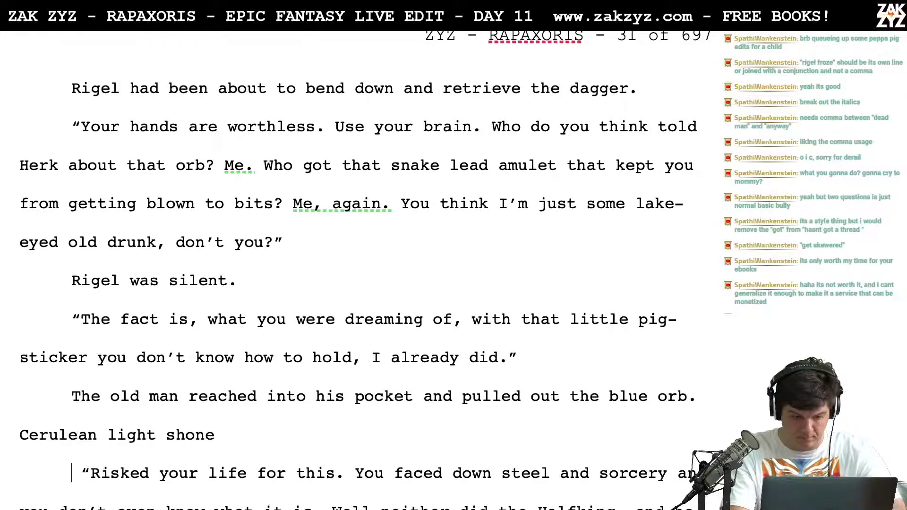
text(against the )
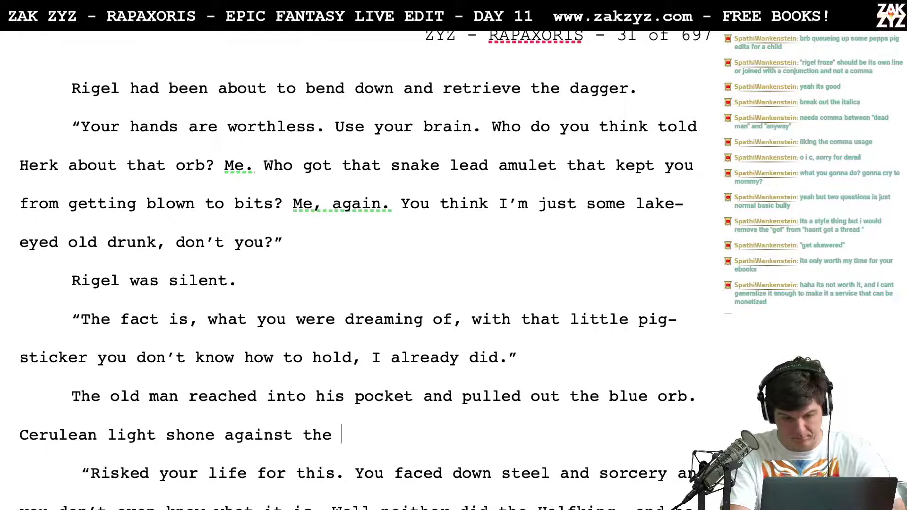
text(countero)
key(BackSpace)
key(BackSpace)
key(BackSpace)
key(BackSpace)
key(BackSpace)
key(BackSpace)
key(BackSpace)
key(BackSpace)
text(bar.)
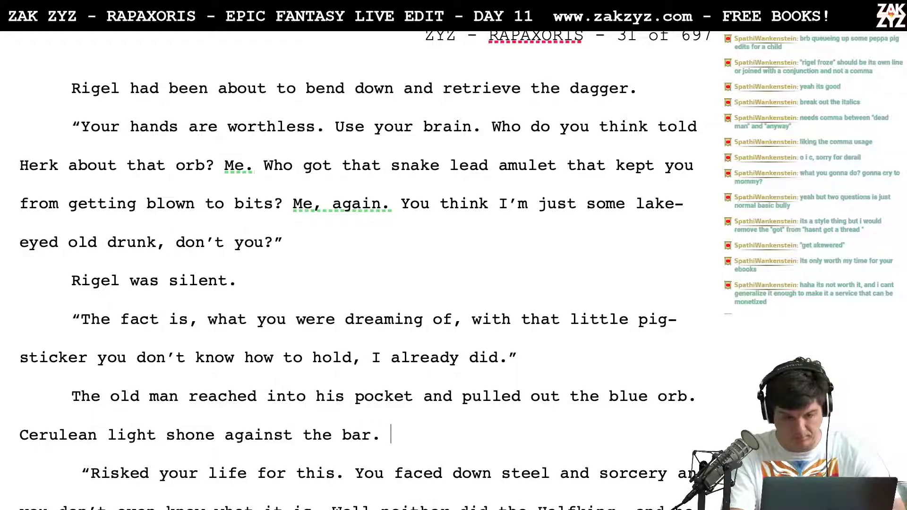
Change the opening of the old man's line to "You risked your life for this."
click(404, 473)
click(101, 460)
text(You)
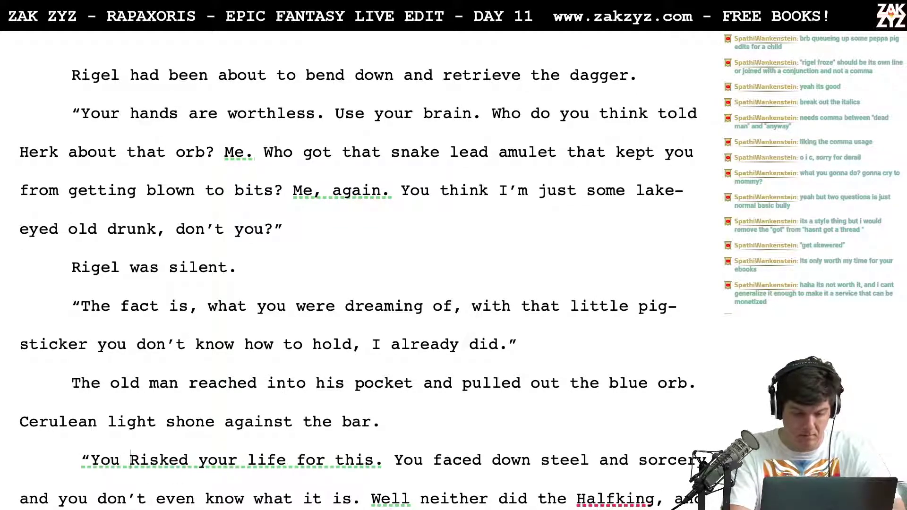
key(BackSpace)
text(r)
key(Down)
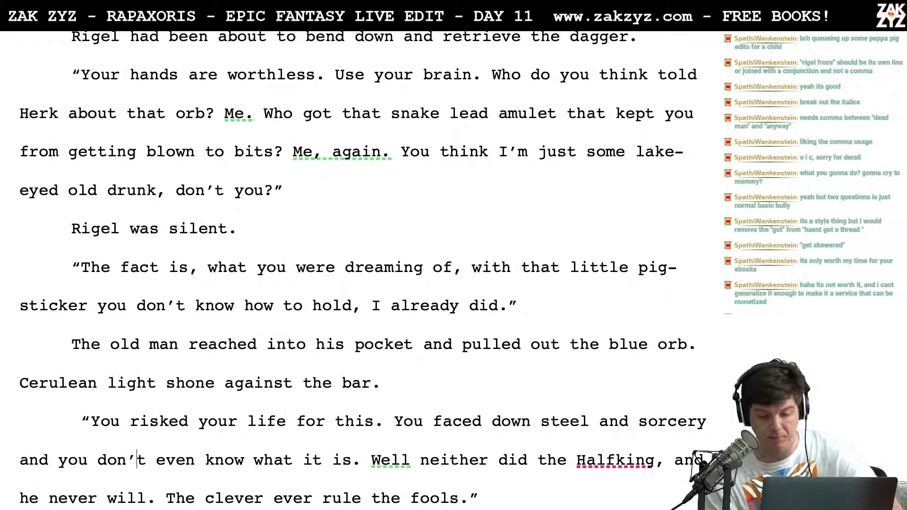
click(609, 345)
text(sorcer)
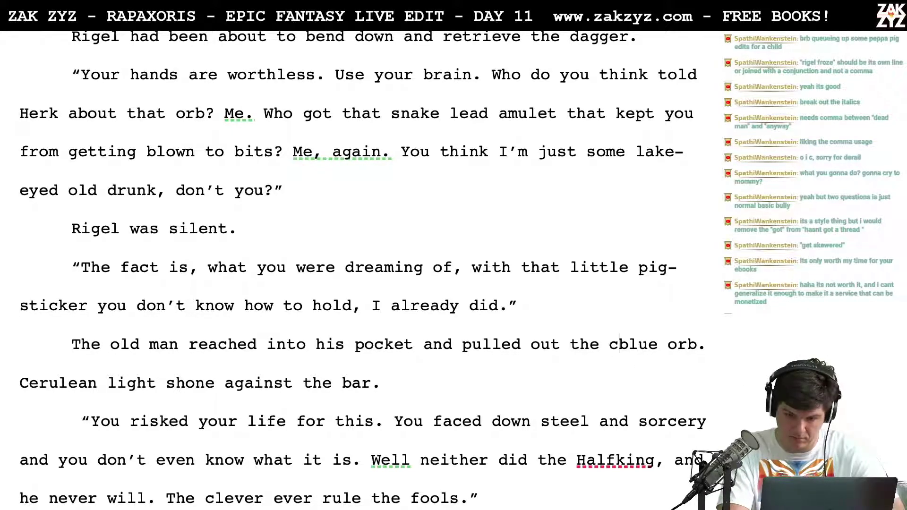
text(er's)
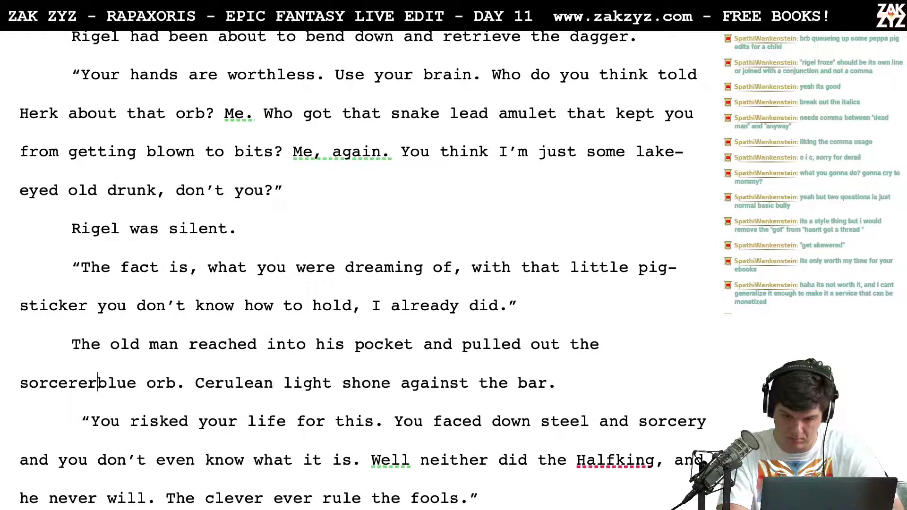
key(BackSpace)
key(BackSpace)
key(BackSpace)
key(BackSpace)
key(BackSpace)
key(BackSpace)
key(BackSpace)
key(BackSpace)
key(BackSpace)
key(BackSpace)
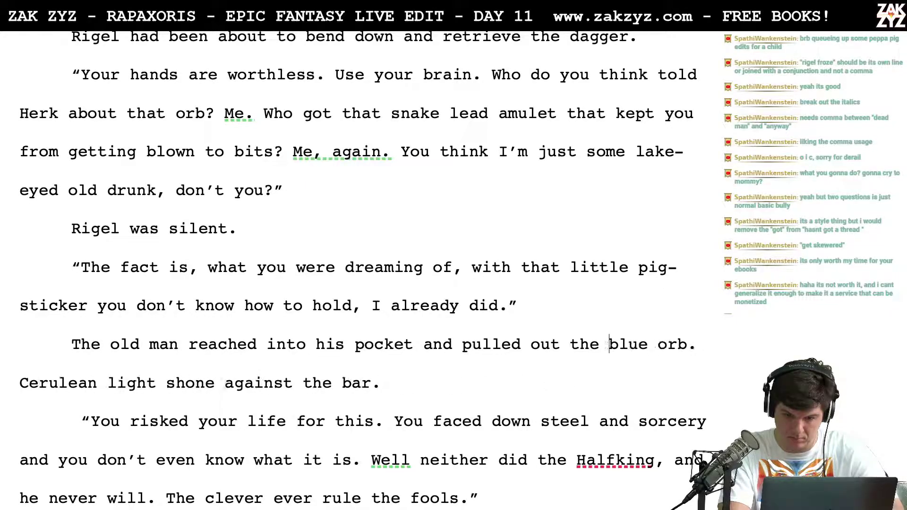
Replace "blue" with "magic" in the sentence where the old man pulls out the orb
key(shift+Right)
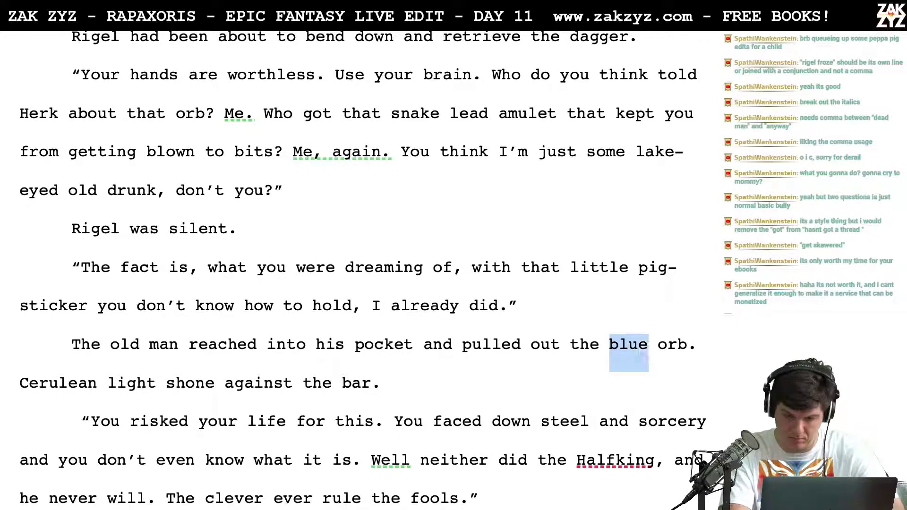
key(BackSpace)
key(Down)
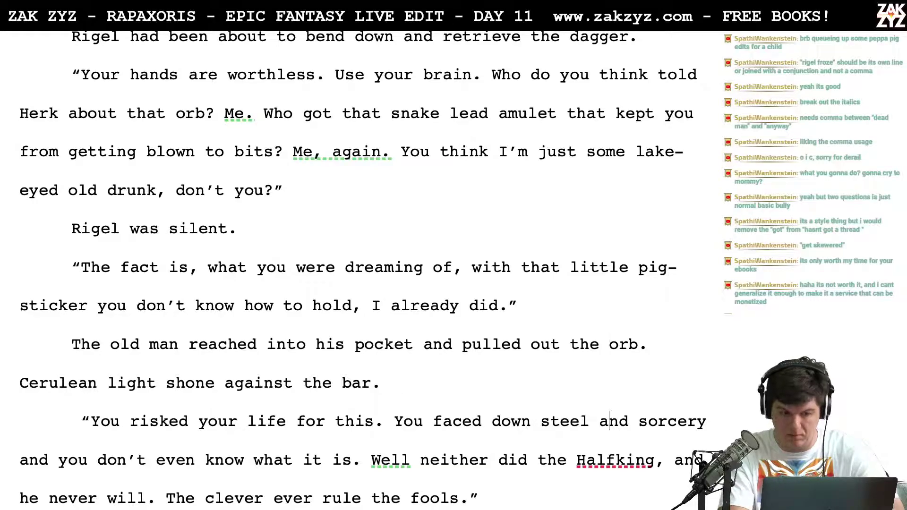
key(Left)
key(Up)
key(Up)
key(Right)
key(Right)
key(Right)
key(Right)
key(Right)
key(Right)
text(maigc)
key(BackSpace)
key(BackSpace)
key(BackSpace)
text(gic)
Insert "It glowed fiercely in the dim" after "pulled out the magic orb."
key(Right)
key(Right)
key(Right)
key(Right)
key(Left)
key(Left)
key(Down)
key(Up)
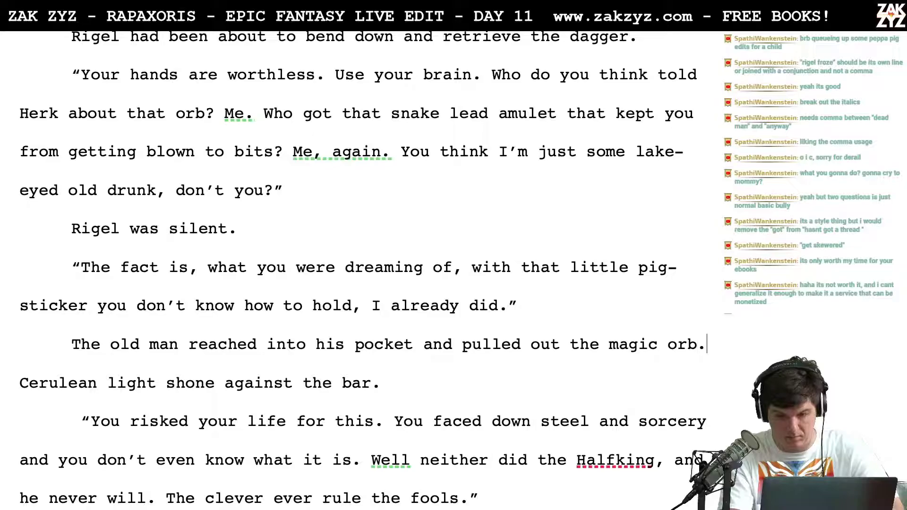
text(It glowed f)
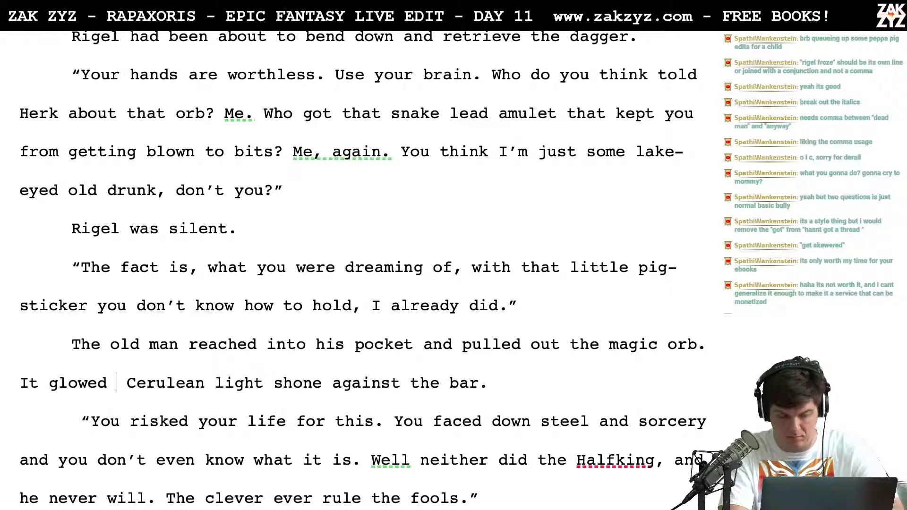
text(ier)
key(BackSpace)
text(rcely in the )
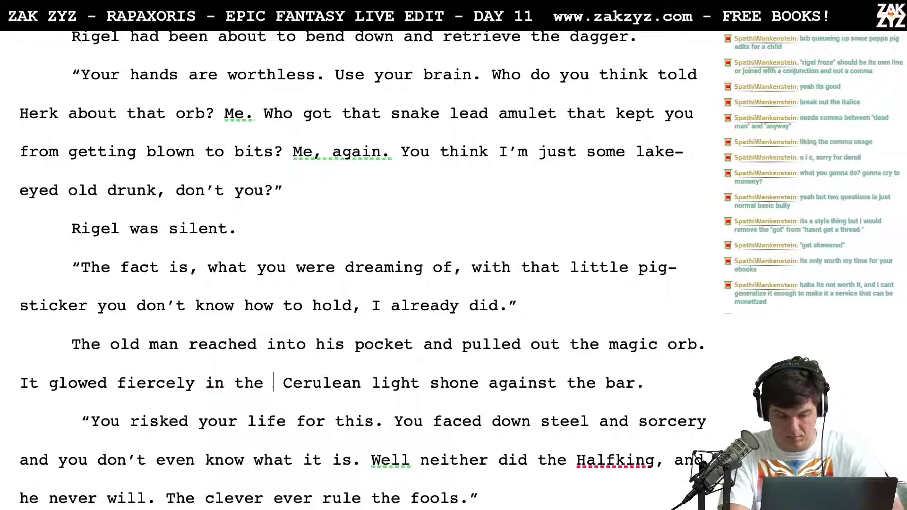
text(dim  Cerulean li)
key(BackSpace)
key(BackSpace)
text(tav)
key(BackSpace)
key(BackSpace)
key(BackSpace)
text(ro)
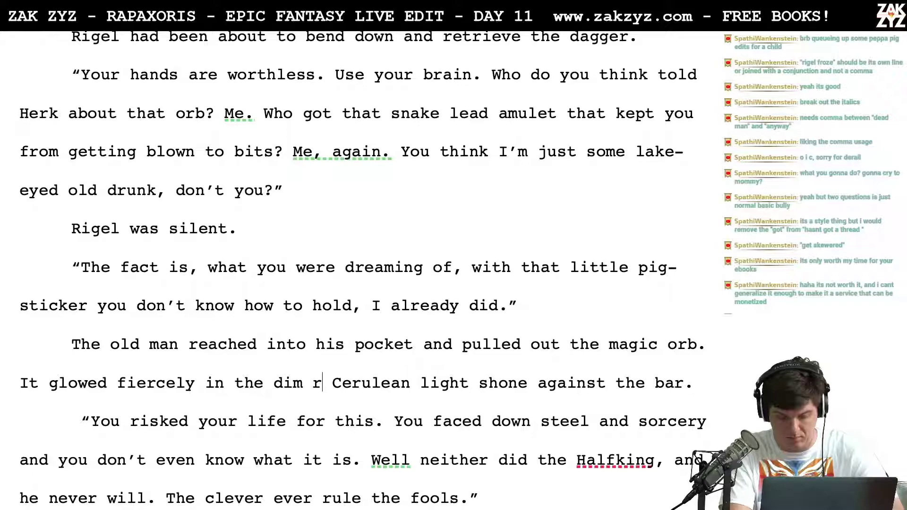
key(BackSpace)
key(BackSpace)
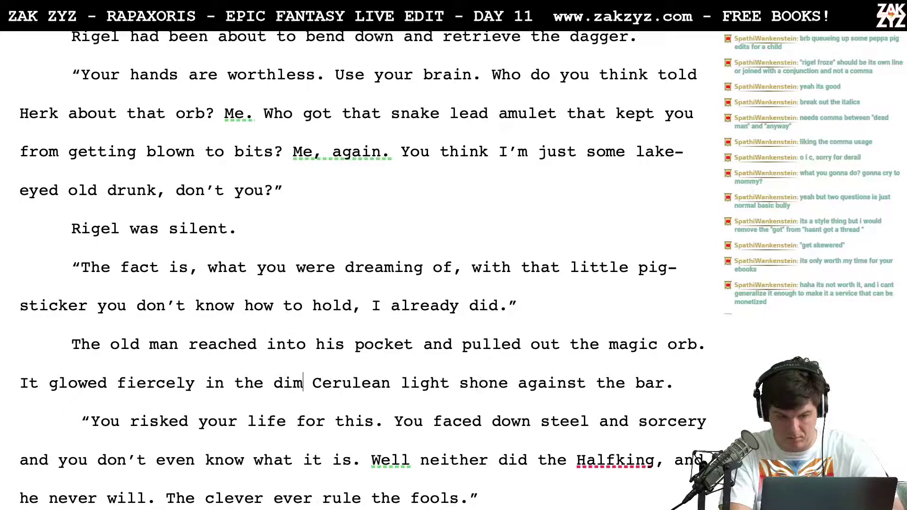
Replace "in the dim" after "It glowed fiercely" with ", painting the bar with cerulean light."
key(BackSpace)
key(BackSpace)
key(BackSpace)
text(im t)
key(BackSpace)
key(BackSpace)
key(BackSpace)
key(BackSpace)
key(BackSpace)
key(BackSpace)
key(BackSpace)
key(BackSpace)
key(BackSpace)
key(BackSpace)
key(BackSpace)
key(BackSpace)
key(BackSpace)
text(, painting )
text(the)
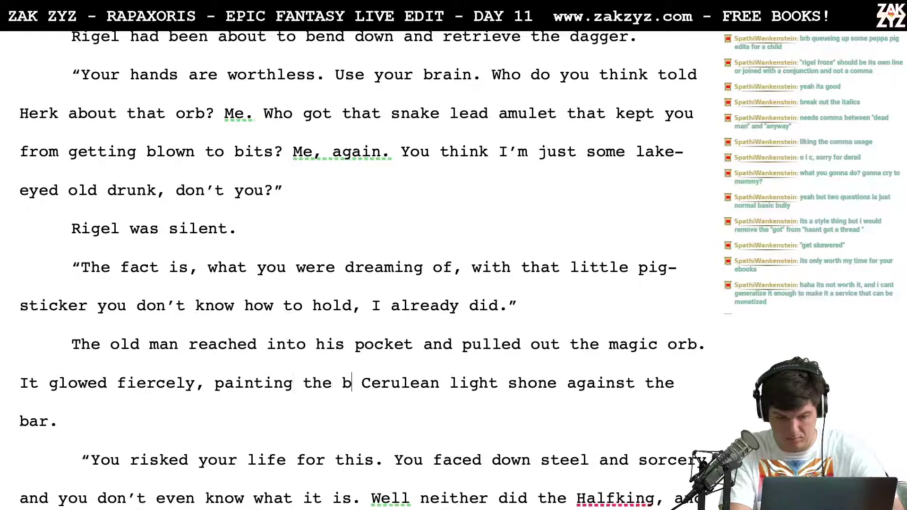
text( bar with cerulean light.)
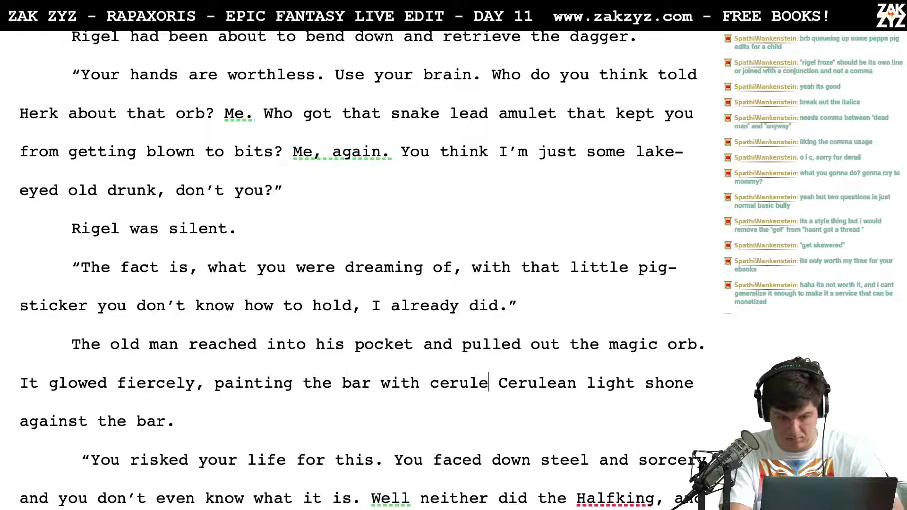
Delete the redundant sentence "Cerulean light shone against the bar." and return to the word "magic" in the sentence before
key(shift+End)
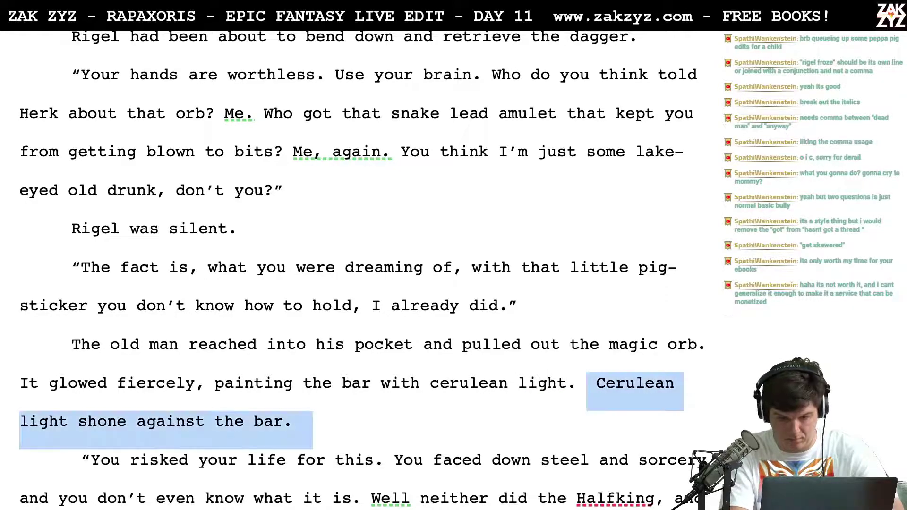
key(BackSpace)
key(Up)
key(Right)
key(Right)
key(Right)
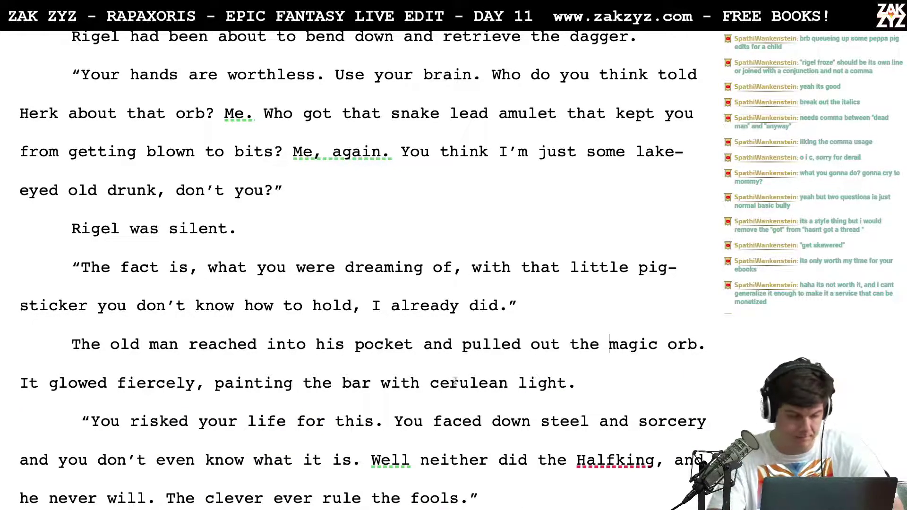
Insert "Its glow" at the start of the sentence "It glowed fiercely, painting the bar with cerulean light."
click(105, 383)
key(Down)
key(Right)
key(Right)
key(Up)
key(Right)
key(Left)
key(Left)
key(Left)
key(Left)
key(Left)
key(Left)
key(Left)
key(Left)
key(Left)
key(Left)
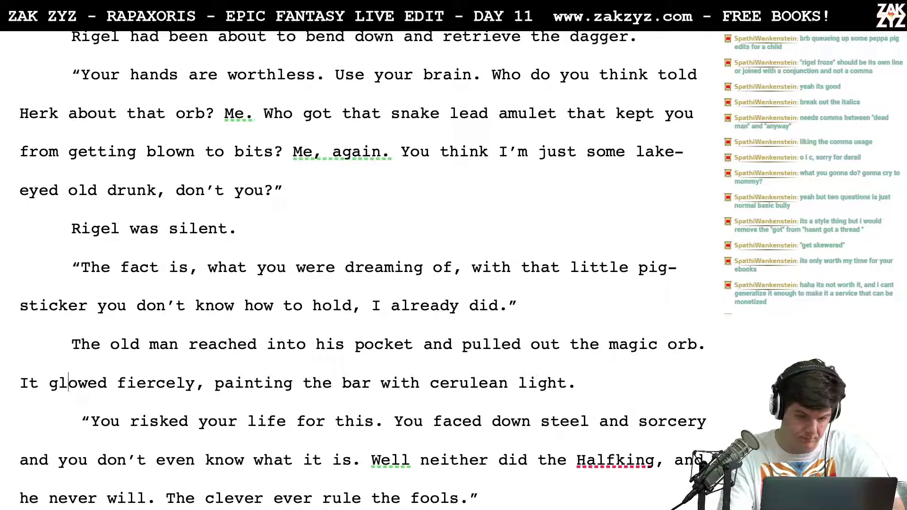
text(s glow  glo)
key(BackSpace)
key(BackSpace)
text(ow)
Replace "glowed fiercely, painting" after "Its glow" with "painted"
key(shift+Right)
key(shift+Right)
key(shift+Right)
key(shift+Right)
key(shift+Right)
key(shift+Right)
key(shift+Right)
key(shift+Right)
key(shift+Right)
key(shift+Right)
key(shift+Right)
key(shift+Right)
key(shift+Right)
key(shift+Right)
key(shift+Right)
key(shift+Right)
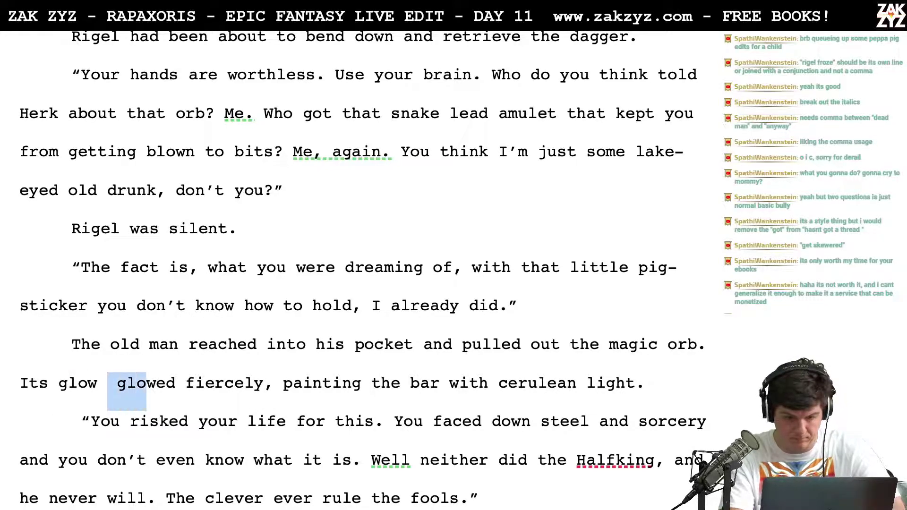
key(shift+Right)
key(shift+Right)
key(shift+Right)
key(shift+Right)
key(shift+Right)
key(shift+Right)
key(shift+Right)
key(shift+Right)
key(shift+Right)
key(shift+Right)
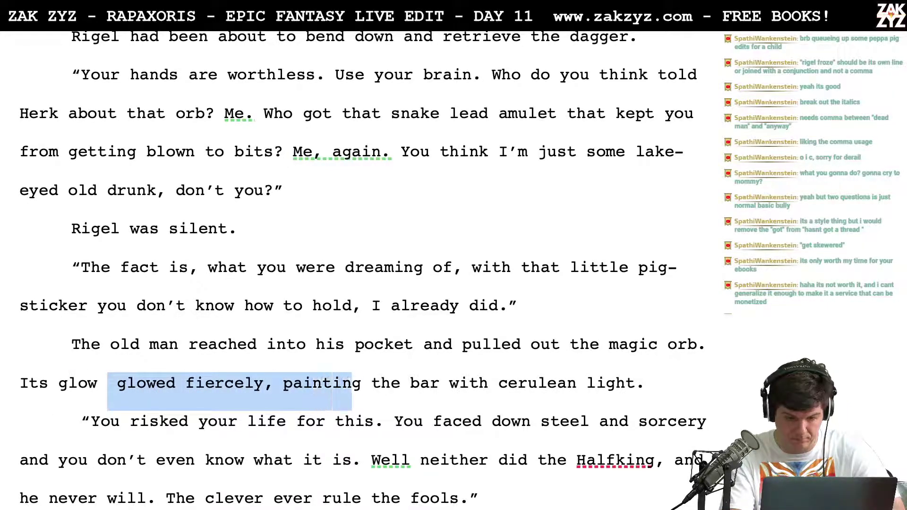
text(painted)
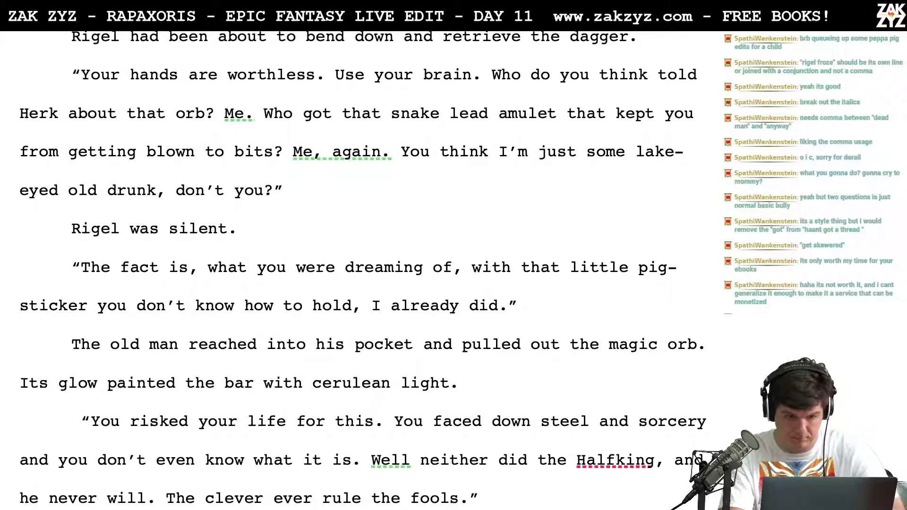
Replace "the bar" with "his face" after "Its glow painted"
scroll(229, 352, down, 1)
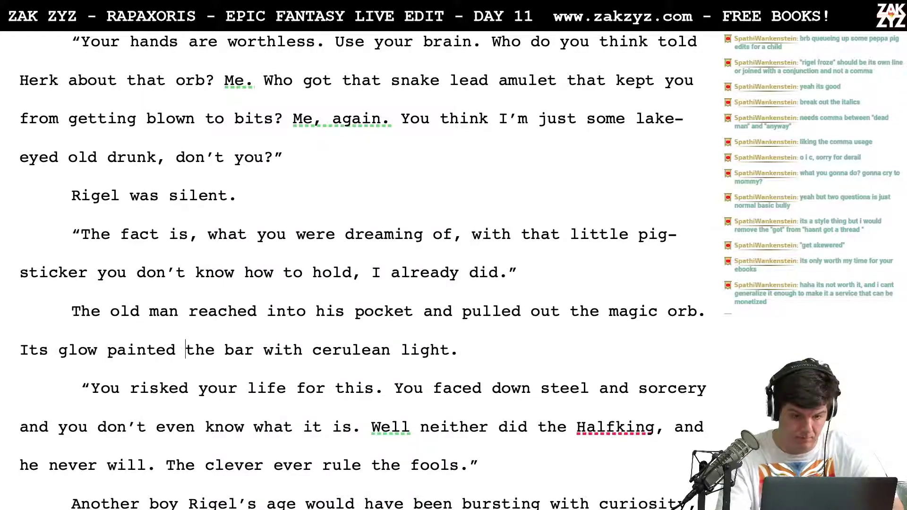
text(his face)
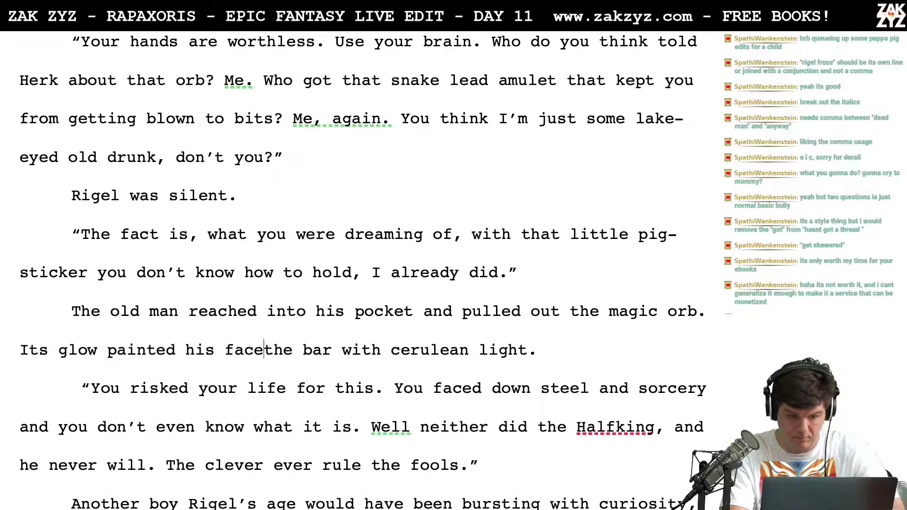
drag(274, 352, 352, 352)
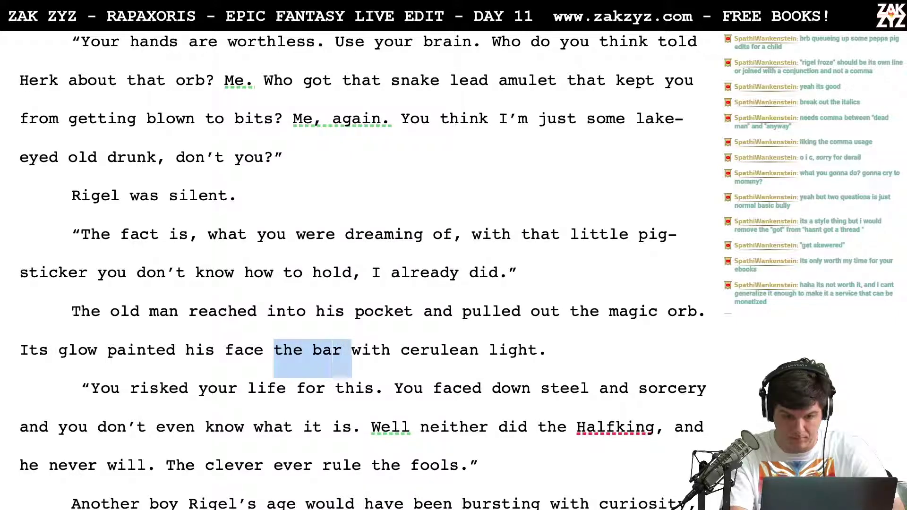
key(BackSpace)
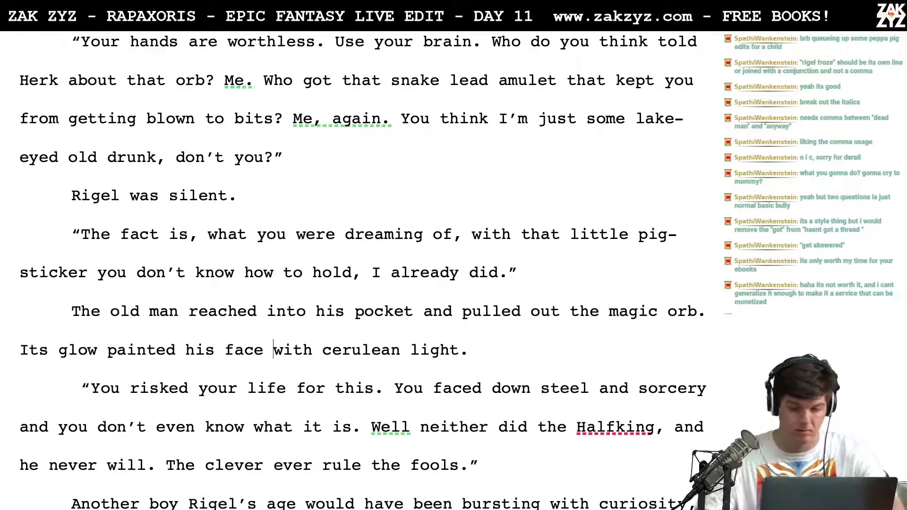
Replace the sentence about the orb's glow with "His face glowed with cerulean light."
text(His face glowed with cerulean light.)
key(shift+Down)
key(shift+End)
key(BackSpace)
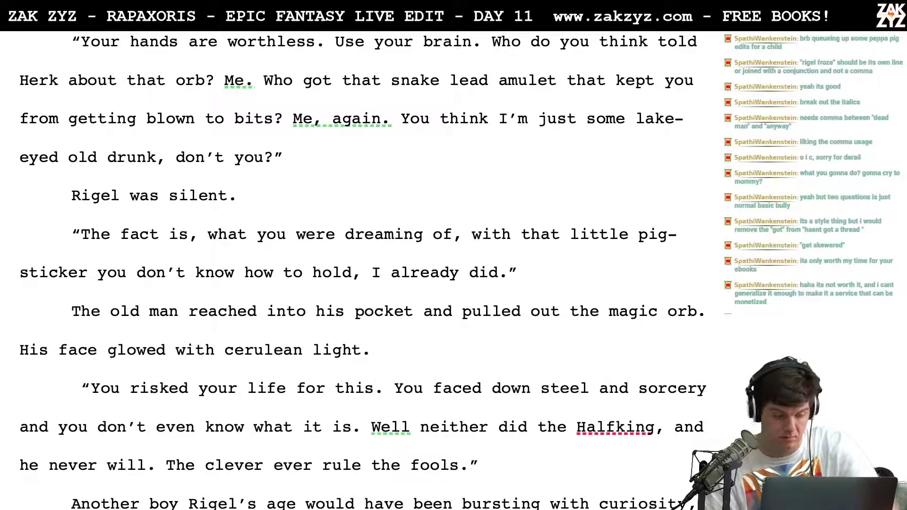
Reword the sentence to "His face was lit with by its cerulean glow." and delete the leftover "glowed with cerulean light."
click(98, 349)
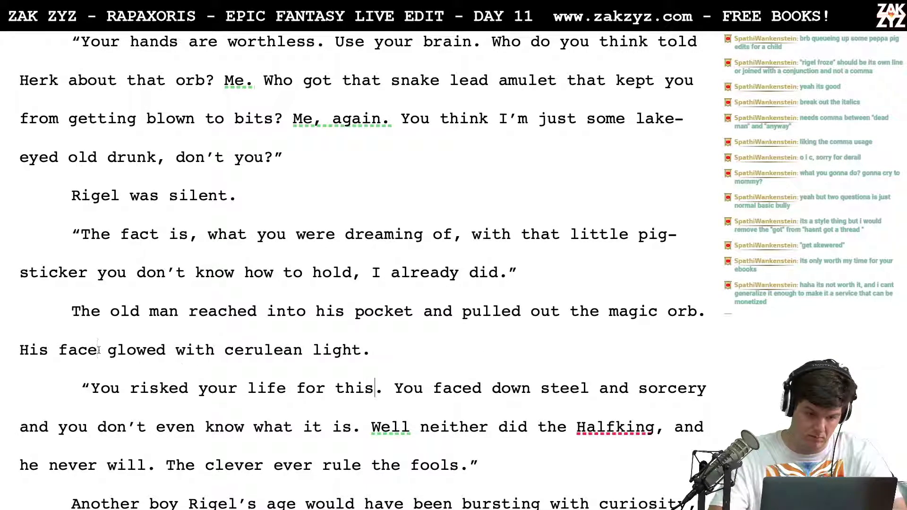
key(Return)
text(was )
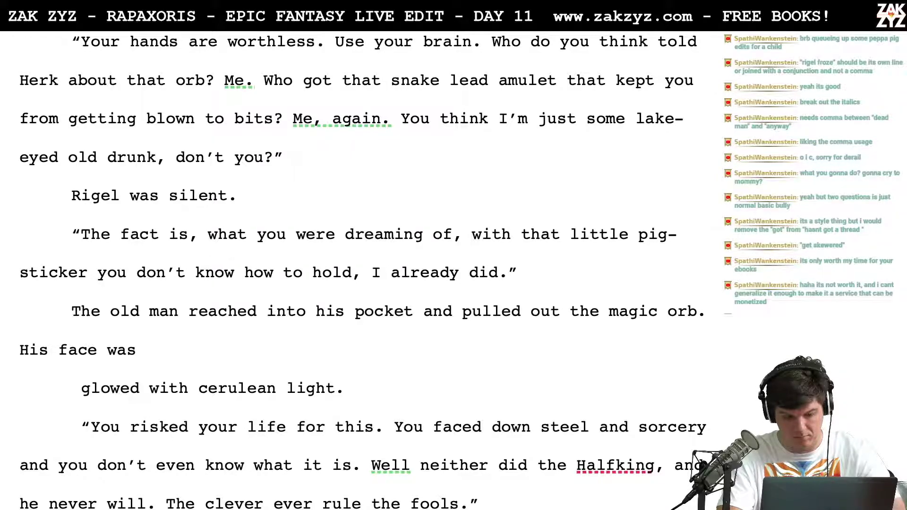
text(lit wi)
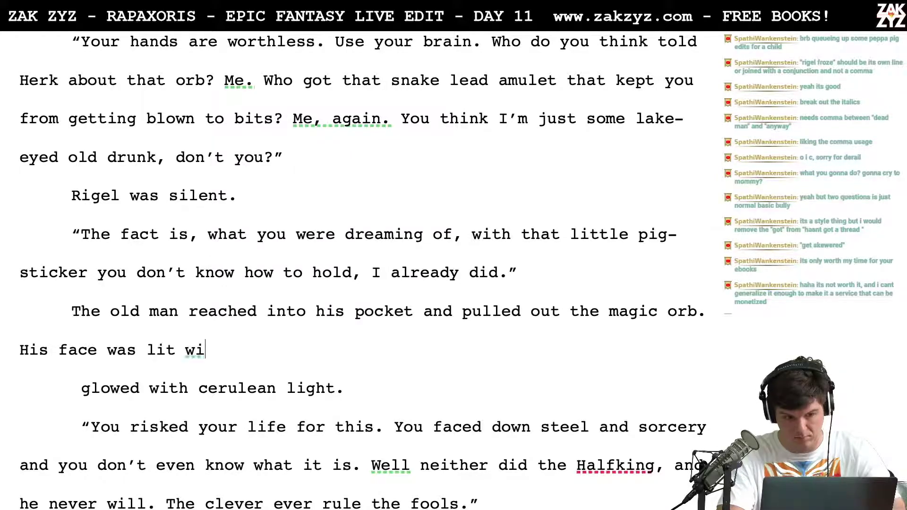
text(th by its ceru)
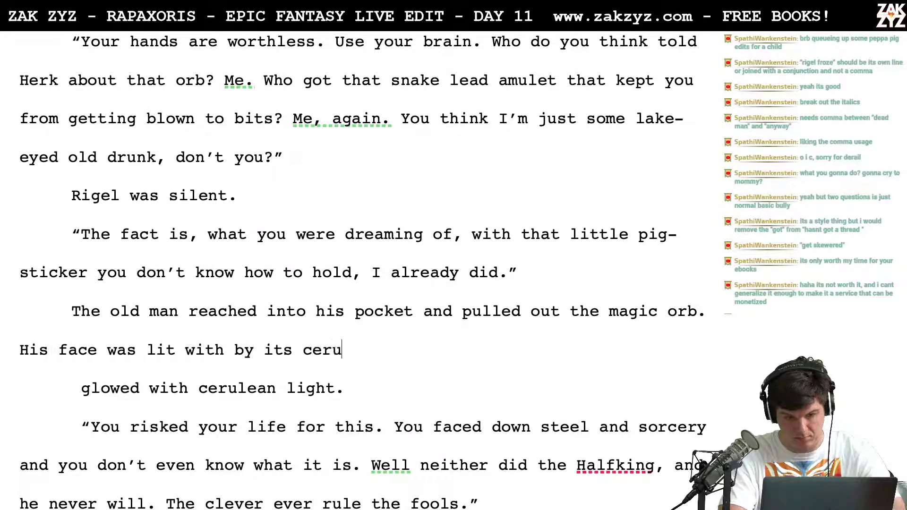
text(lean glow.)
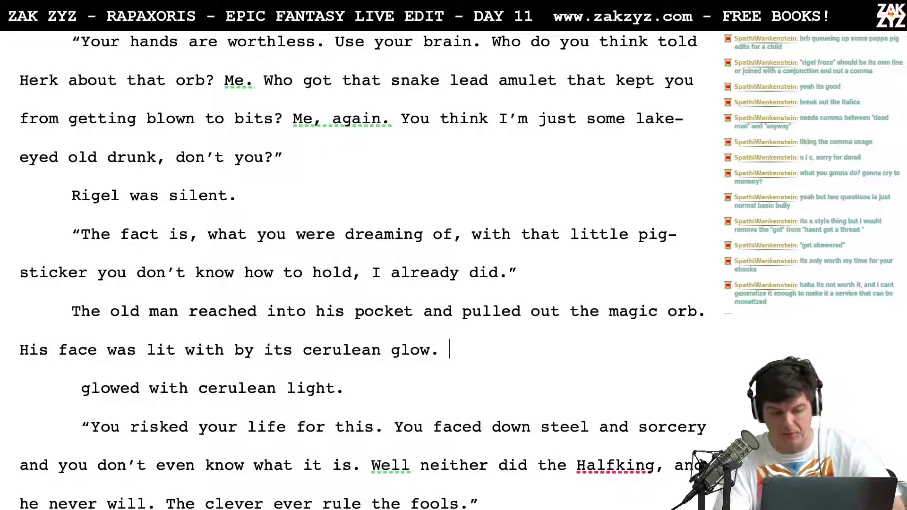
key(shift+Down)
key(BackSpace)
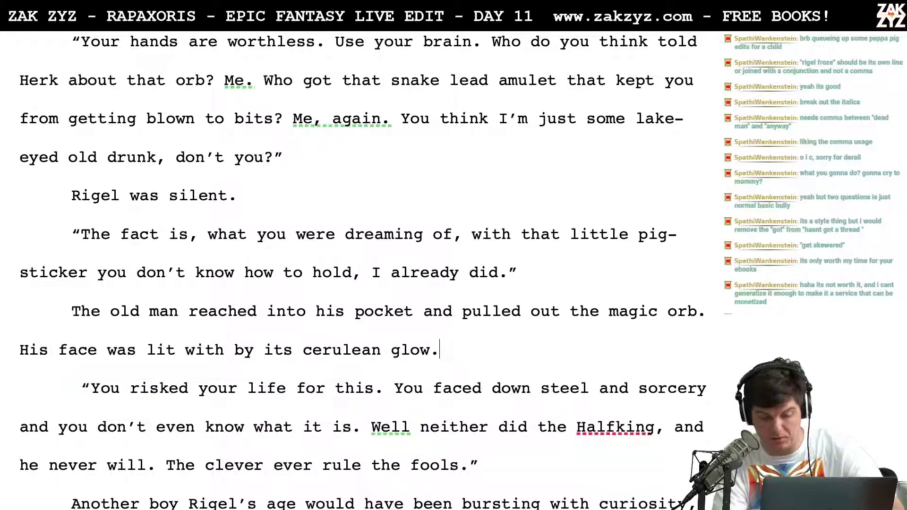
Insert "Cerulean light glowed" before "His face was lit with by its cerulean glow."
key(Left)
key(Left)
key(Left)
key(Left)
key(Left)
key(Left)
key(Left)
key(Left)
key(Left)
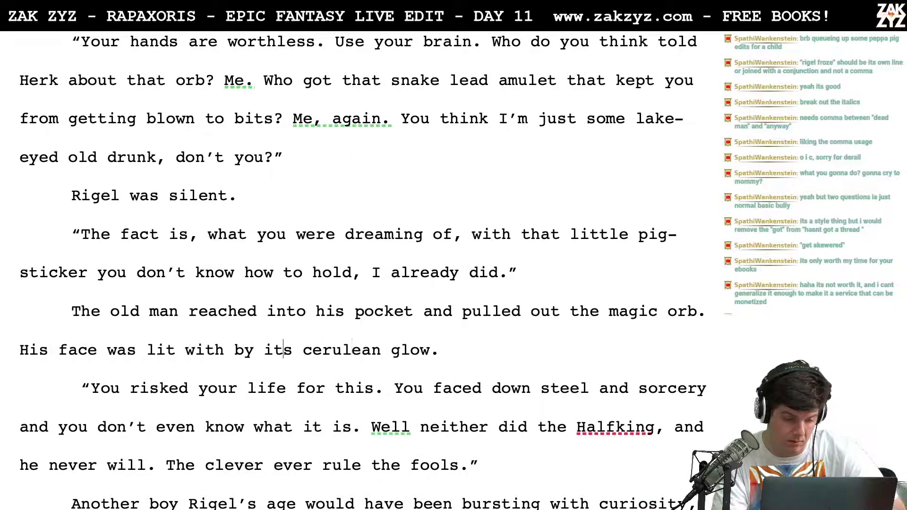
key(Left)
key(Left)
key(Left)
key(Left)
key(Left)
key(Left)
key(Left)
key(Left)
key(Left)
key(Left)
key(Left)
key(Left)
key(Left)
key(Left)
key(Left)
key(Left)
key(Left)
key(Left)
key(Left)
key(Left)
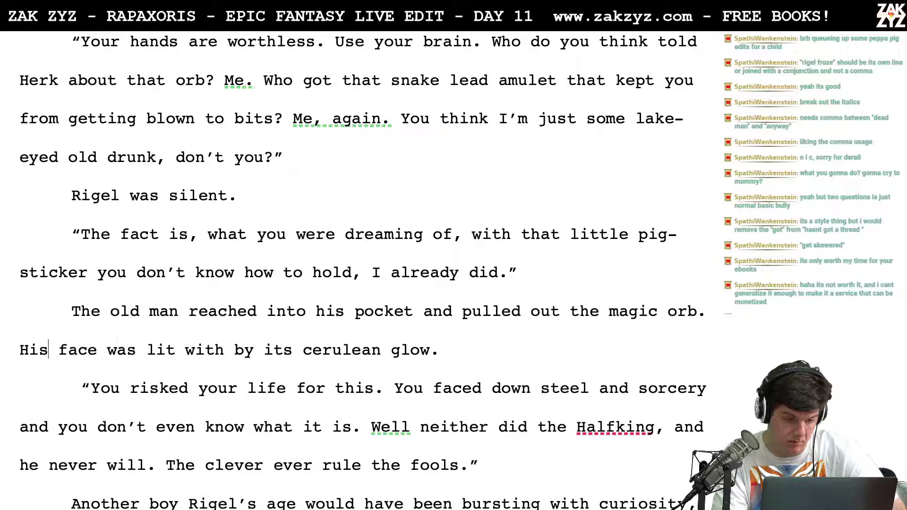
text(Ceru)
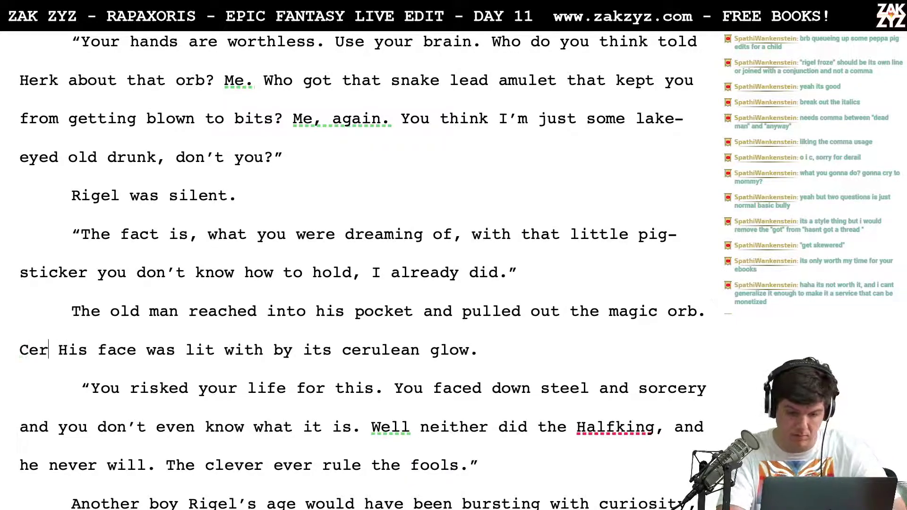
text(lean light glow)
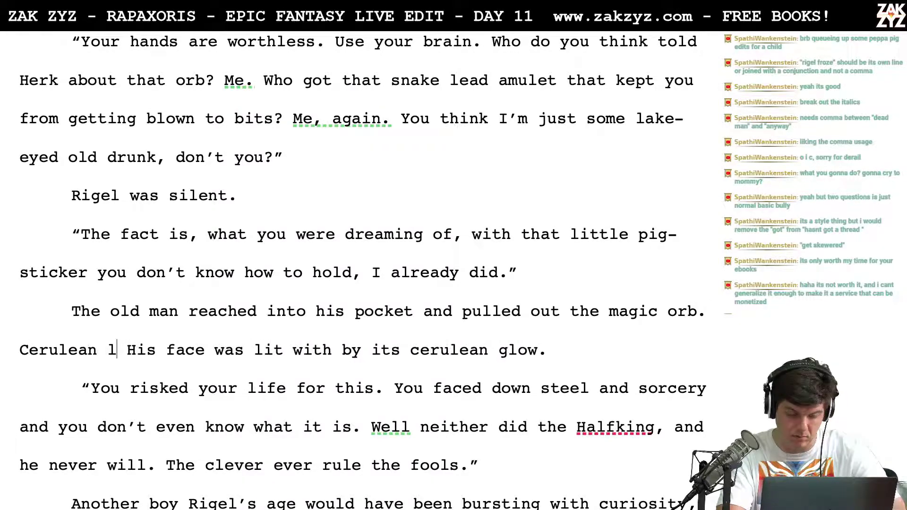
text(ed)
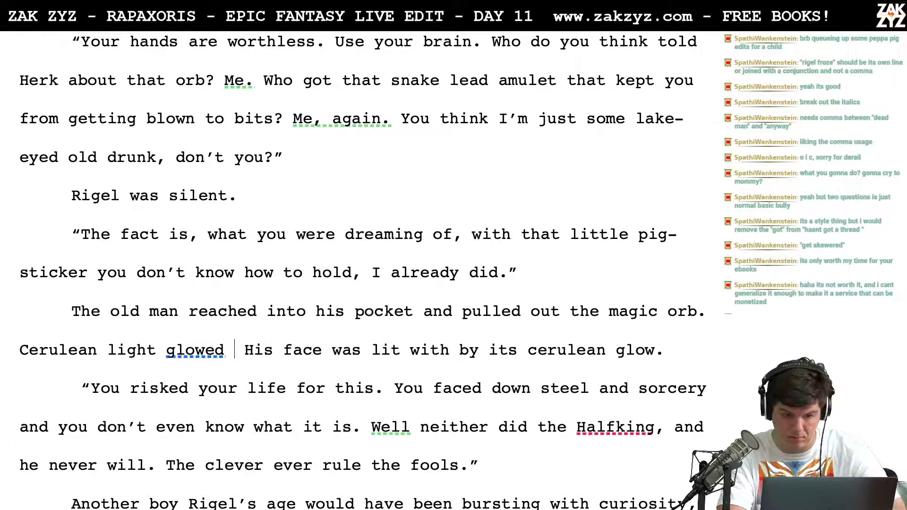
Break "His face was lit" off into its own paragraph and replace "glowed" after "Cerulean light" with "cast shadows"
key(Return)
key(Return)
key(Up)
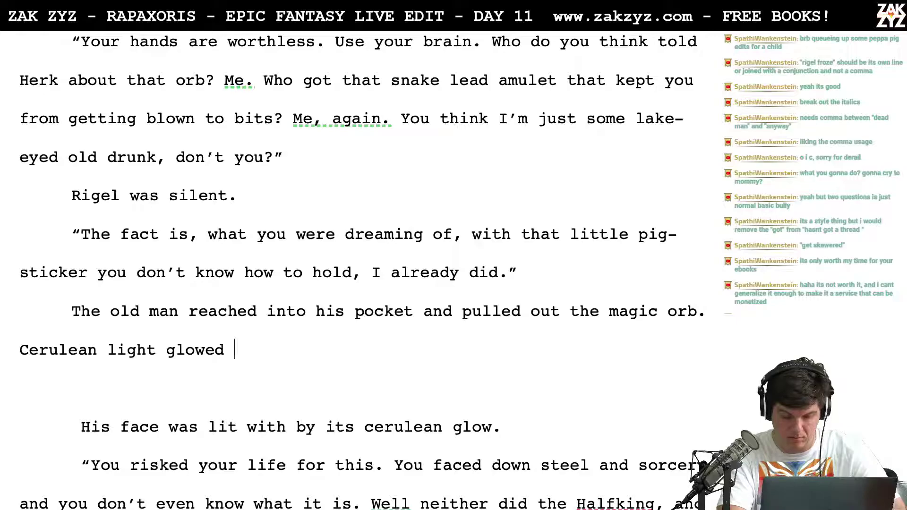
key(BackSpace)
key(BackSpace)
key(BackSpace)
key(BackSpace)
key(BackSpace)
key(BackSpace)
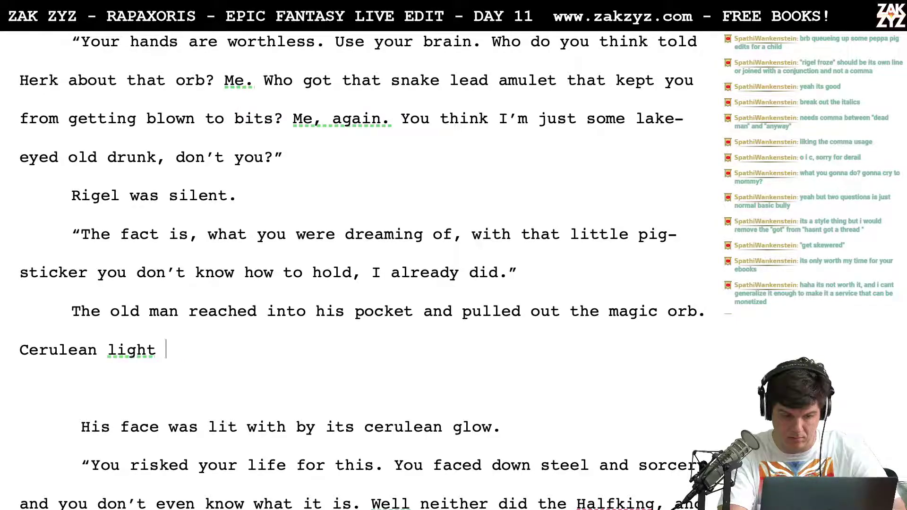
text(cast shadows)
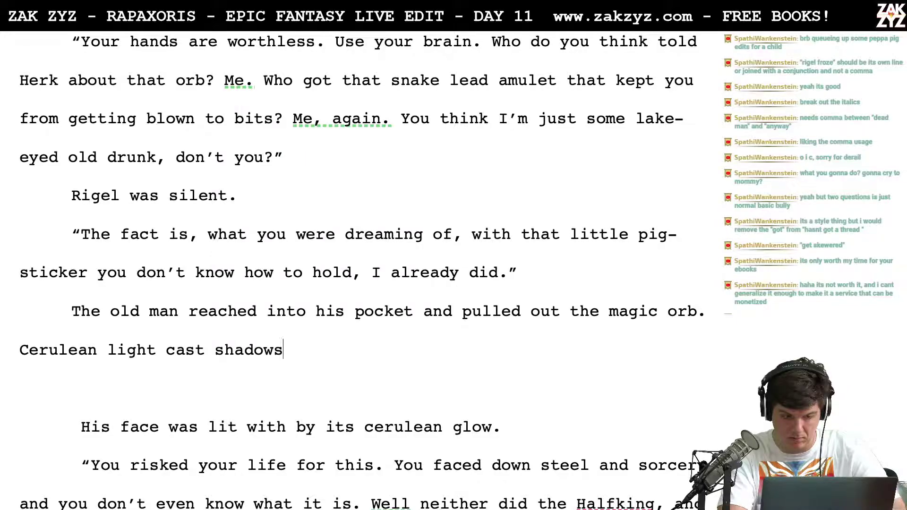
Delete the draft fragment "Cerulean light cast shadows" after "pulled out the magic orb."
key(BackSpace)
key(BackSpace)
key(BackSpace)
key(BackSpace)
key(BackSpace)
key(BackSpace)
key(BackSpace)
key(BackSpace)
key(BackSpace)
key(BackSpace)
key(BackSpace)
key(BackSpace)
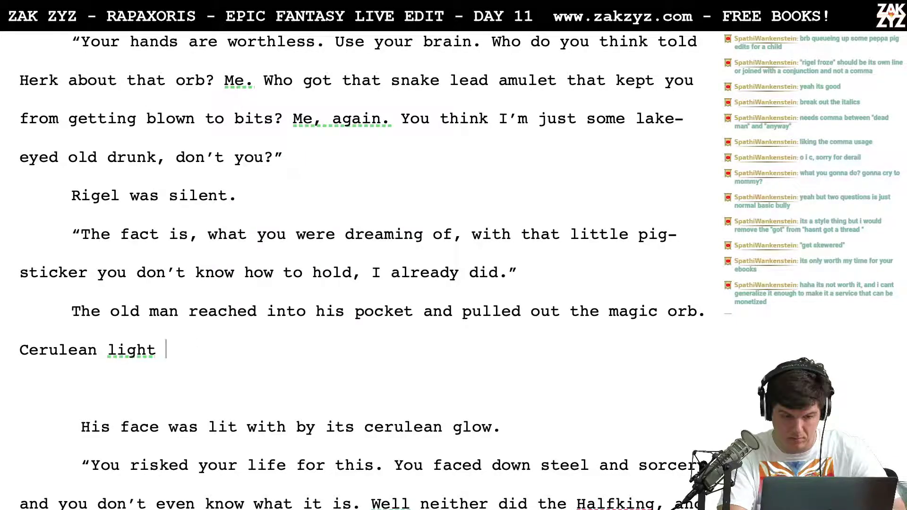
text(light h)
key(BackSpace)
key(BackSpace)
key(BackSpace)
key(BackSpace)
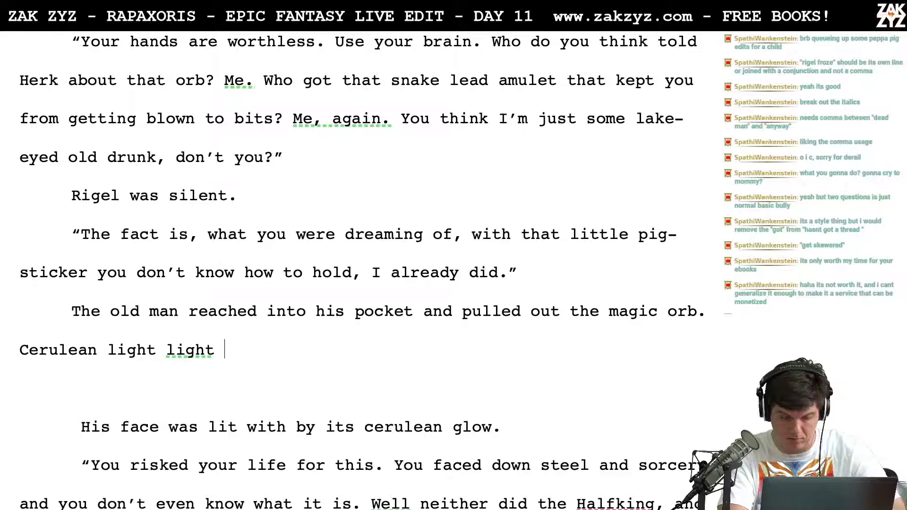
key(BackSpace)
key(BackSpace)
key(BackSpace)
key(BackSpace)
key(BackSpace)
key(BackSpace)
key(BackSpace)
key(BackSpace)
key(BackSpace)
key(BackSpace)
key(BackSpace)
key(BackSpace)
key(BackSpace)
key(BackSpace)
key(BackSpace)
key(BackSpace)
key(BackSpace)
key(BackSpace)
key(BackSpace)
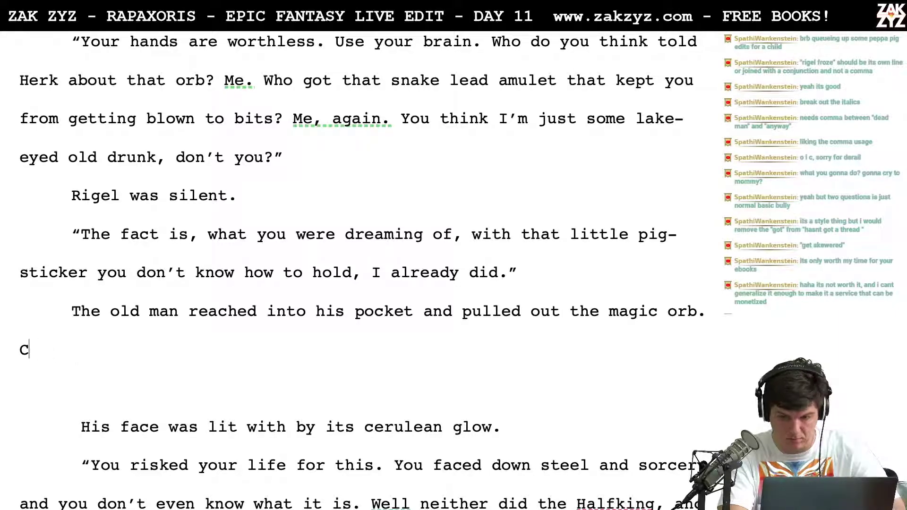
Write "His ragged face was illuminated in cerulean light." after "pulled out the magic orb."
key(Return)
text(His f)
key(BackSpace)
text(r)
key(BackSpace)
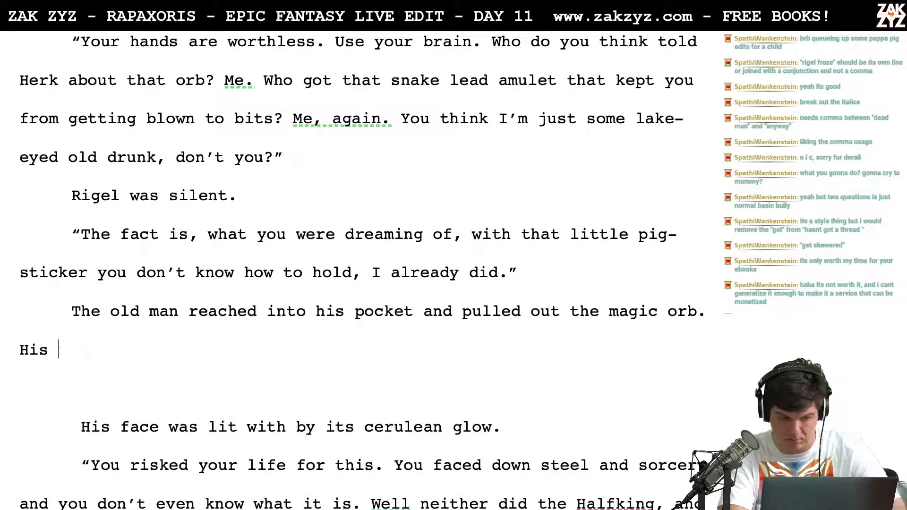
text(rag)
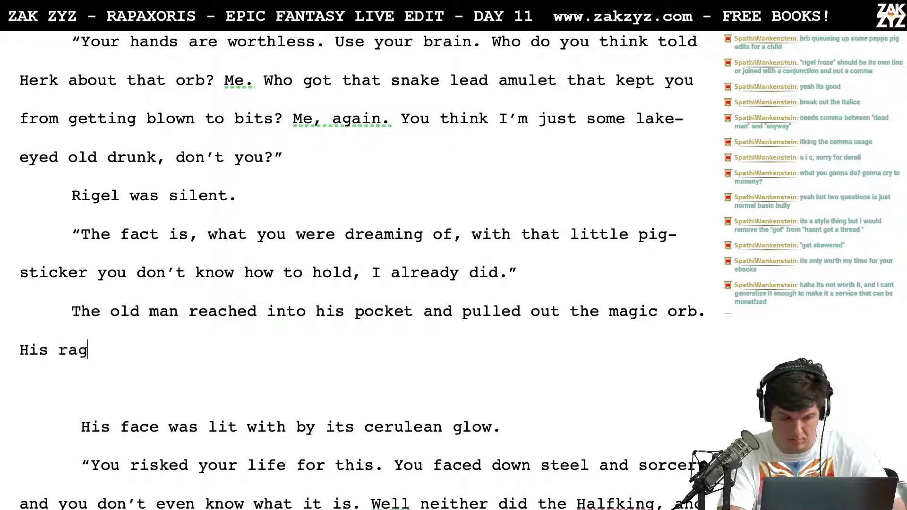
text(ged face was illuminate d)
key(BackSpace)
key(BackSpace)
text(d in cerulean light.)
key(Return)
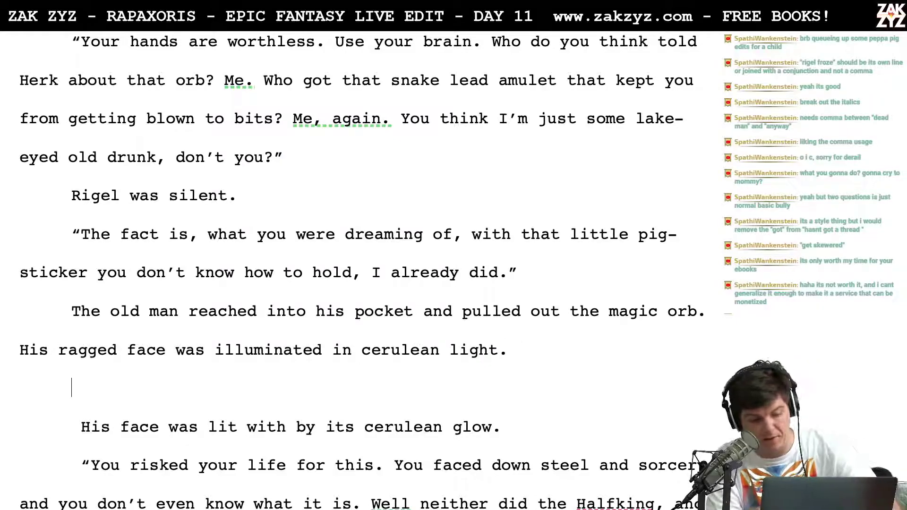
Delete the leftover "His face was lit with by its cerulean glow." with its blank paragraph, and the extra space before "You risked your life"
click(502, 426)
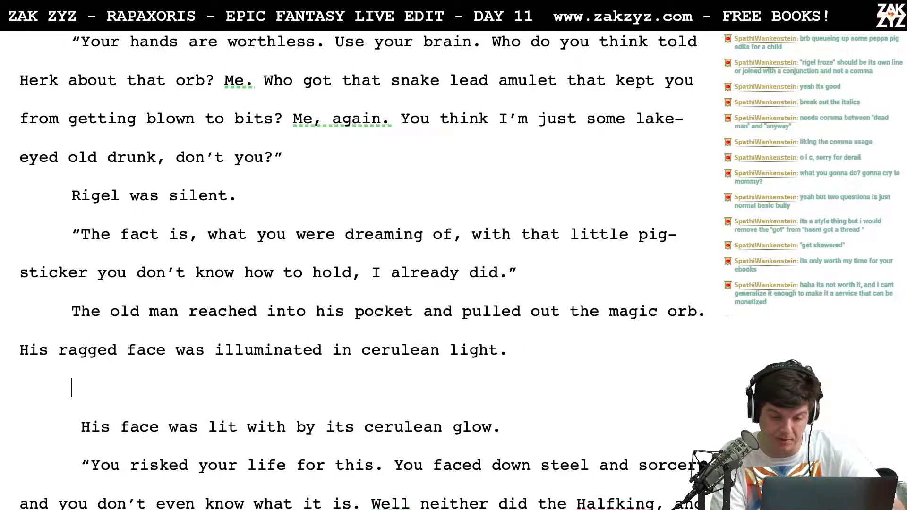
key(shift+Up)
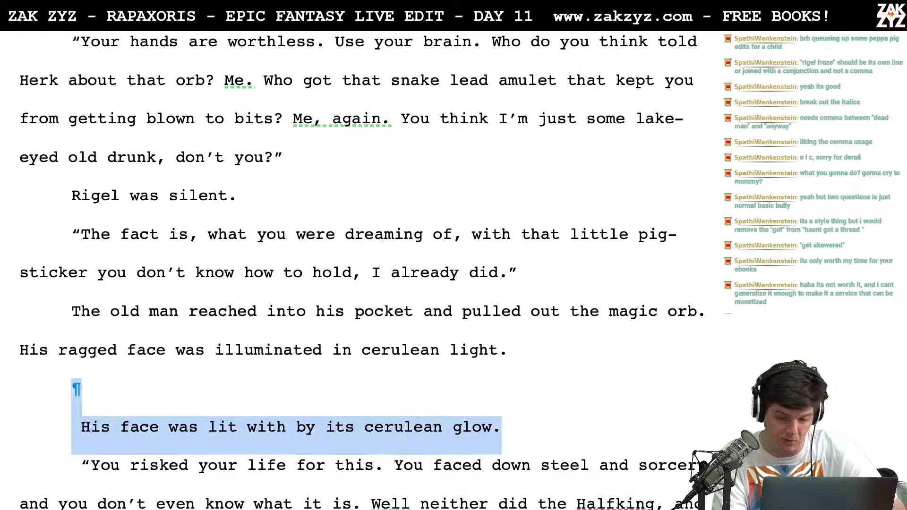
key(BackSpace)
key(BackSpace)
key(Right)
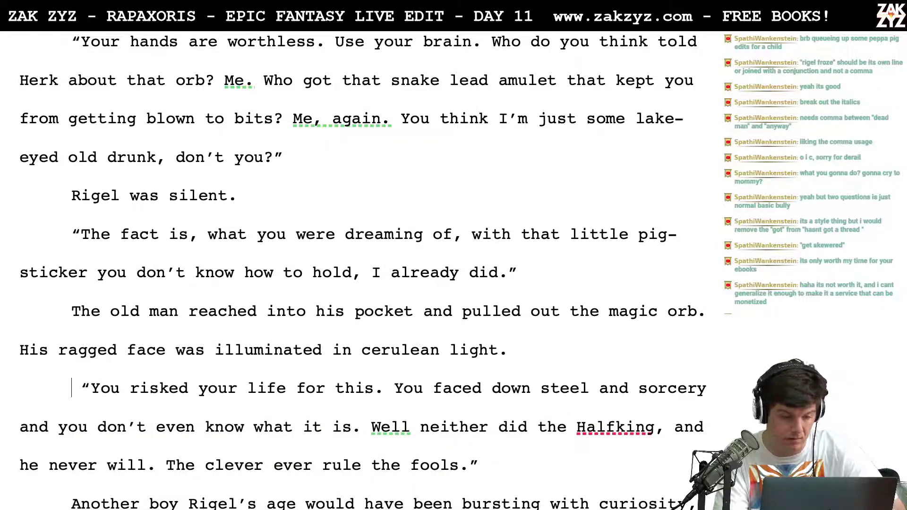
key(BackSpace)
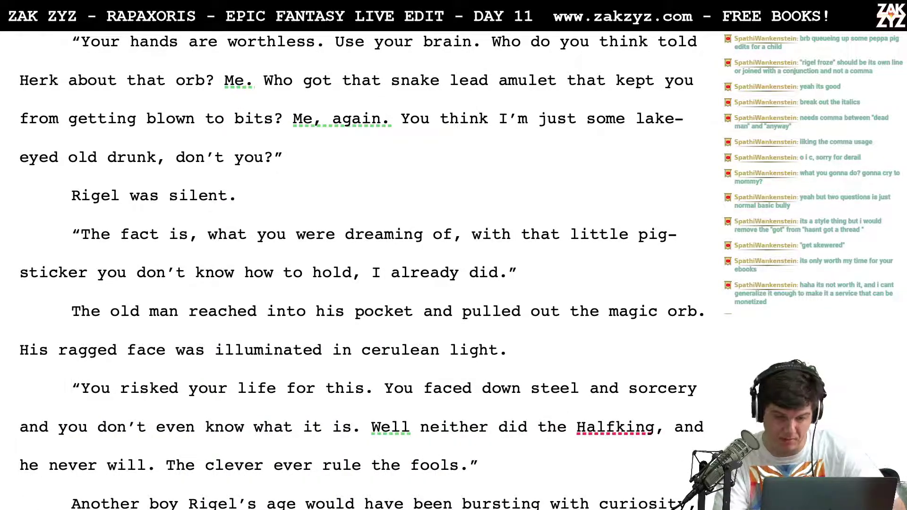
Switch to the web browser and look up "cerulean" on Wiktionary, reading its pronunciation, noun and adjective entries
key(super+Tab)
click(18, 73)
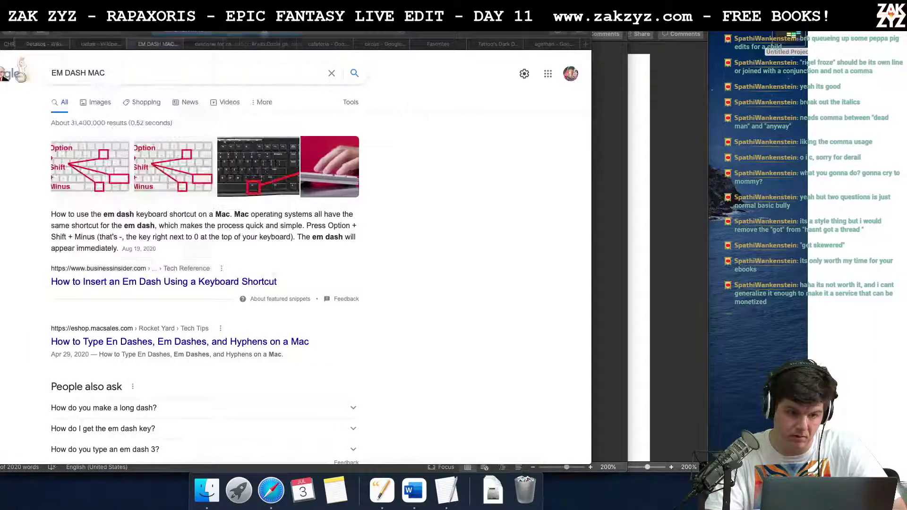
click(168, 32)
text(wikipedia)
key(Return)
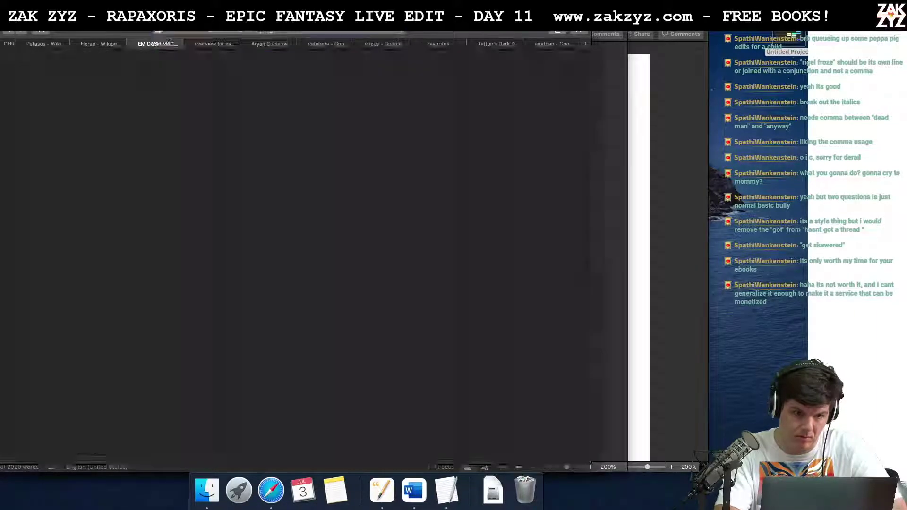
text(cerulean)
key(Return)
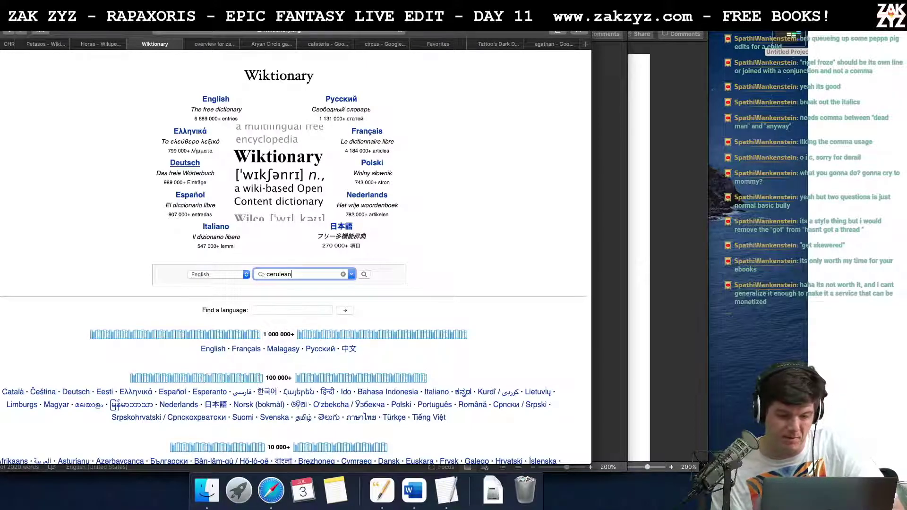
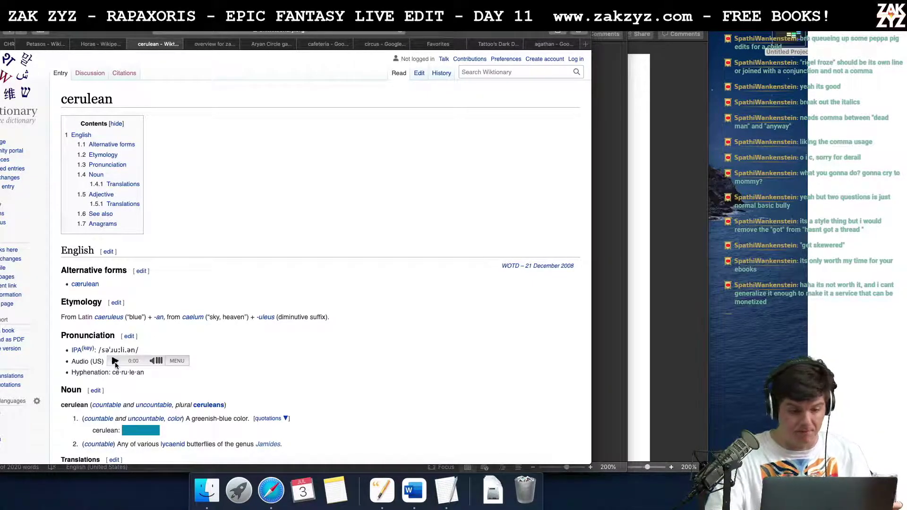
scroll(116, 364, down, 3)
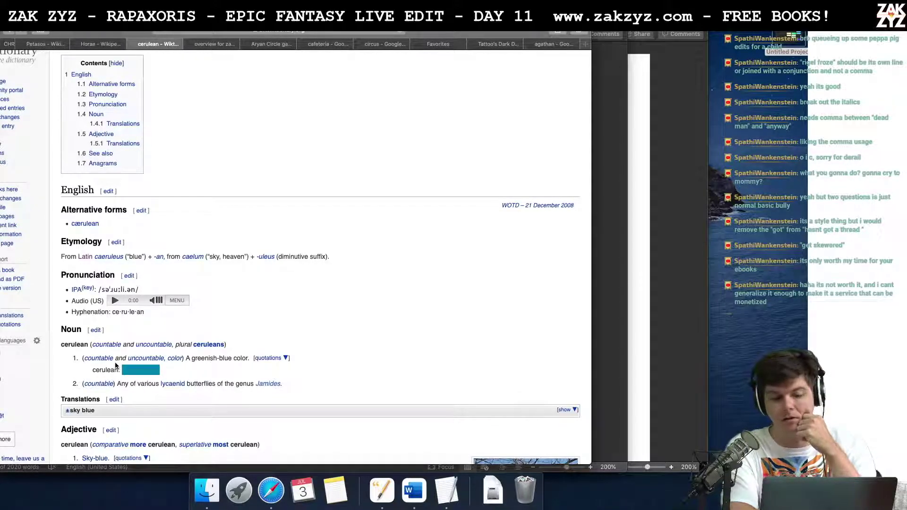
Search Google for "cerulean" and view the image comparing cerulean color swatches
key(super+l)
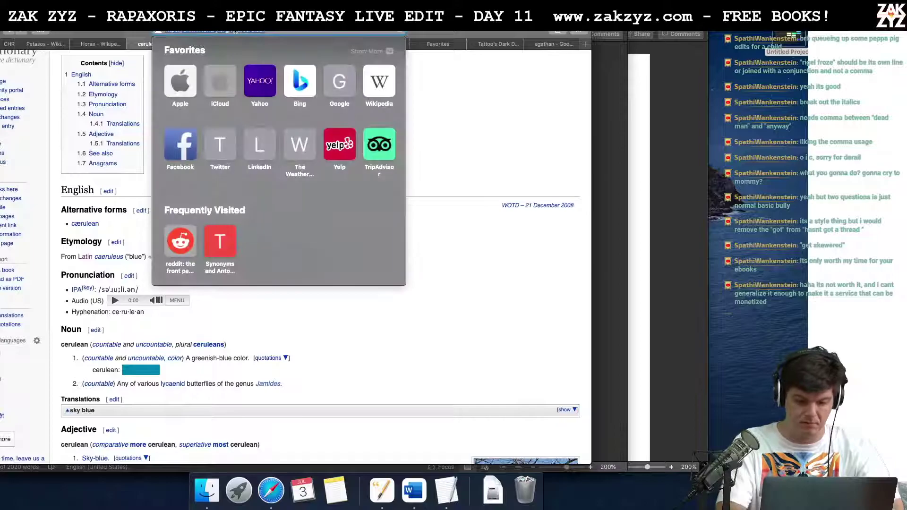
text(cerulean)
key(Return)
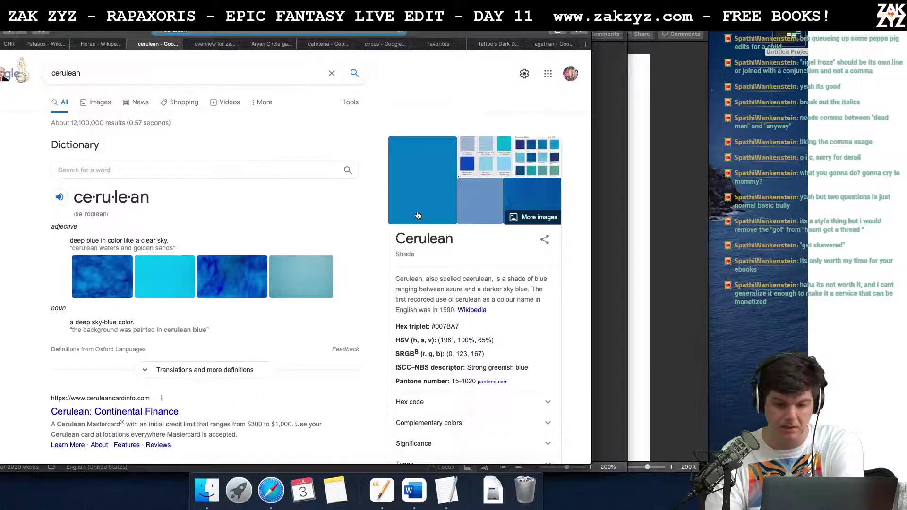
scroll(418, 215, down, 3)
scroll(449, 194, up, 3)
click(451, 190)
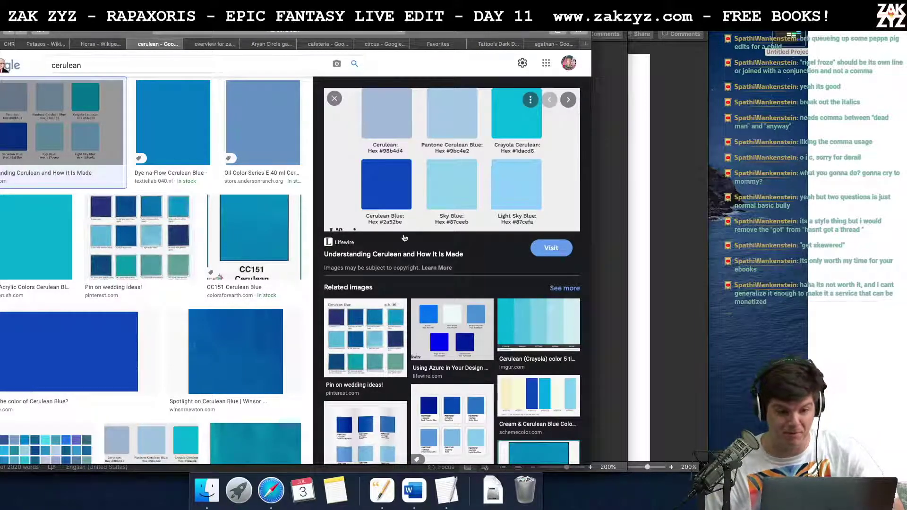
Return to the Word manuscript, change "I already did." to "I've already done." and add a comma after "Well" before "neither did the Halfking"
key(super+Tab)
key(super+Tab)
key(super+Tab)
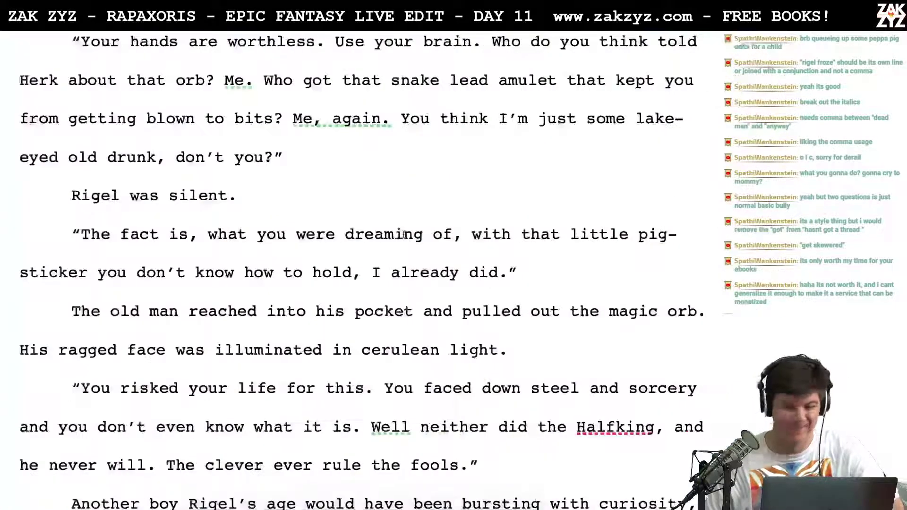
scroll(474, 166, down, 1)
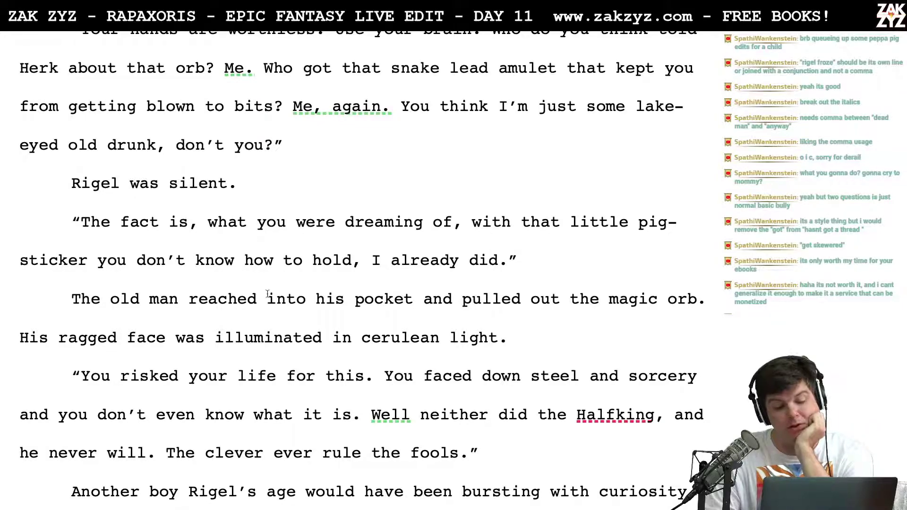
scroll(389, 303, down, 2)
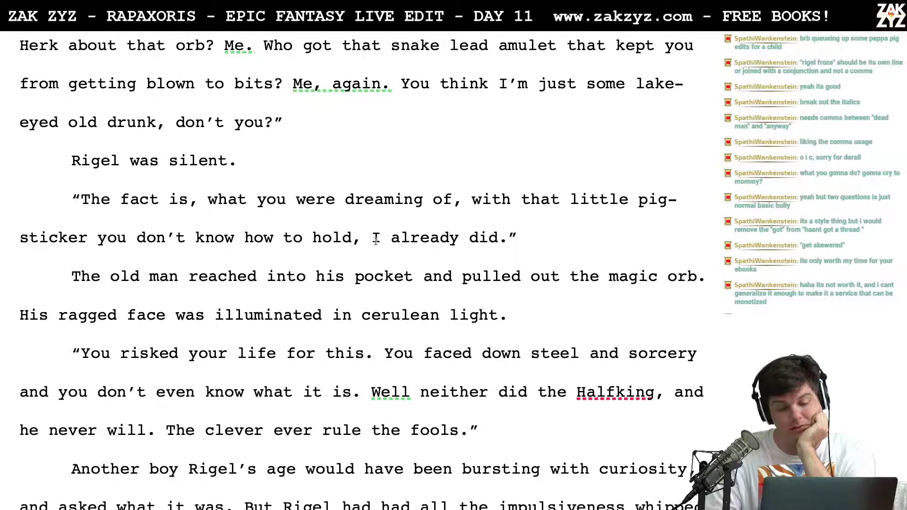
key(Right)
text('ve already done.)
drag(562, 245, 684, 243)
key(BackSpace)
key(BackSpace)
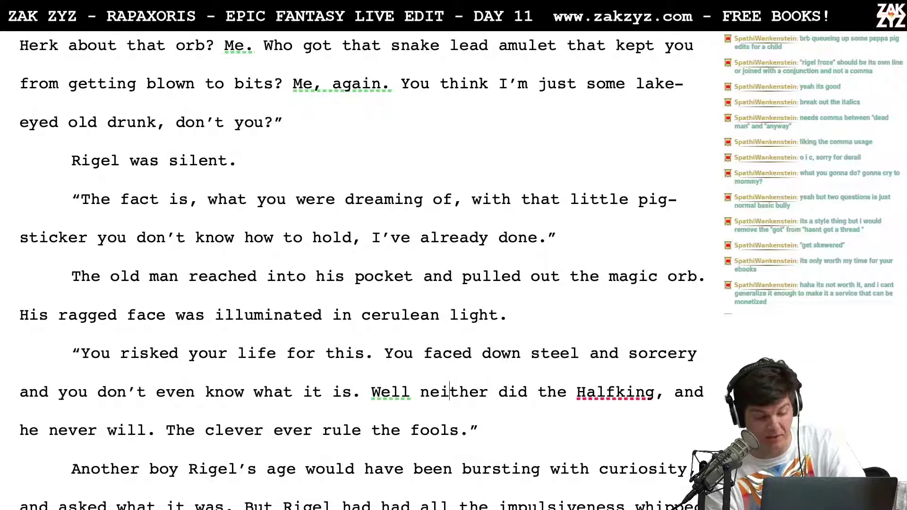
text(,)
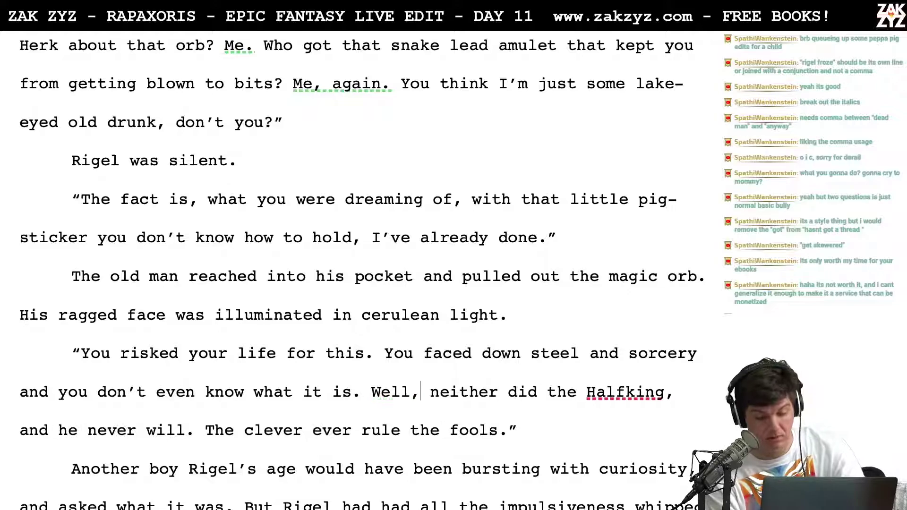
Write "Any other boy would have been bursting with curiosity." as a new paragraph before "Another boy Rigel's age"
key(Down)
key(Down)
key(Down)
key(Down)
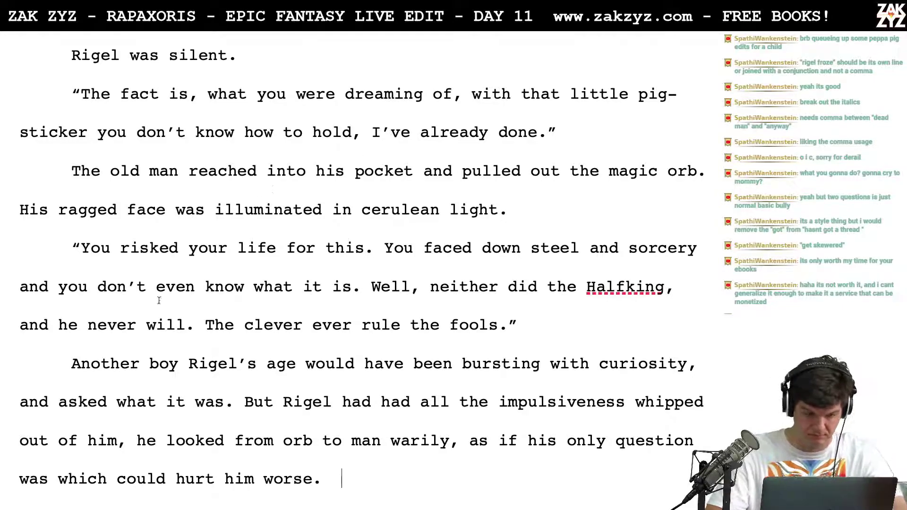
click(64, 363)
key(Return)
text(Any other boy would have been bursting with curiosity.)
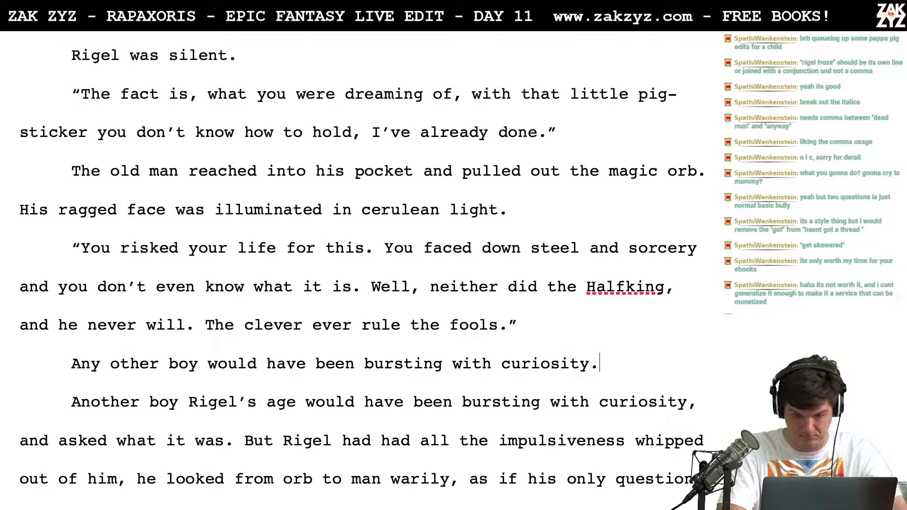
Delete "Another boy Rigel's age would have been bursting with curiosity, and asked what it was." and join "But Rigel" to the new sentence
key(shift+Down)
key(shift+Right)
key(shift+Right)
key(shift+Right)
key(shift+Right)
key(shift+Right)
key(shift+Right)
key(shift+Right)
key(shift+Right)
key(shift+Right)
key(shift+Right)
key(shift+Right)
key(shift+Right)
key(shift+Right)
key(shift+Right)
key(shift+Right)
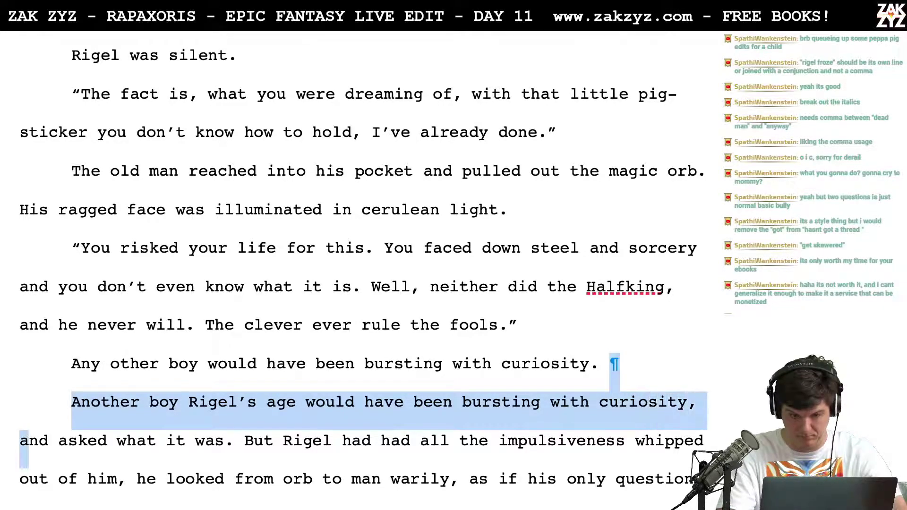
key(shift+Right)
key(shift+Right)
key(shift+Right)
key(shift+Right)
key(shift+Right)
key(shift+Right)
key(shift+Right)
key(shift+Right)
key(shift+Right)
key(shift+Right)
key(shift+Right)
key(shift+Right)
key(shift+Right)
key(shift+Right)
key(shift+Right)
key(shift+Right)
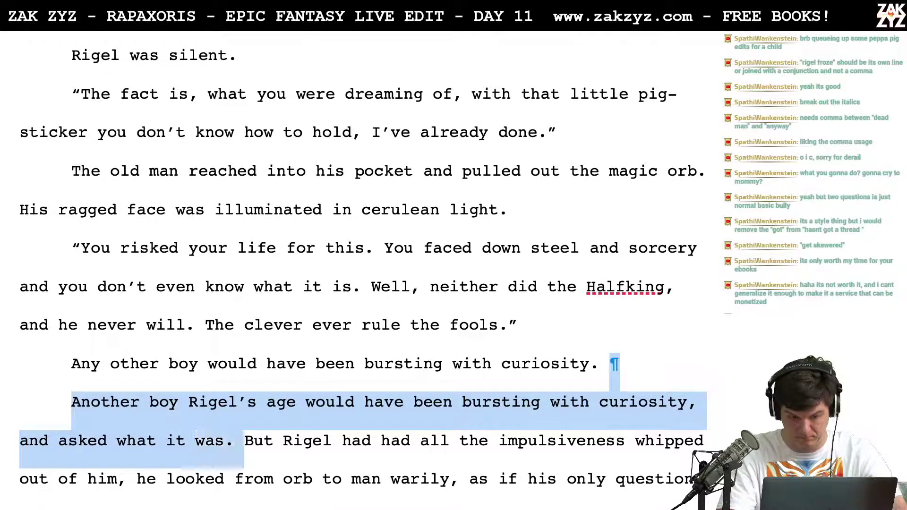
key(BackSpace)
Split the sentence after "whipped out of him" with a period and capitalize "He looked from orb"
key(Right)
key(Right)
key(Right)
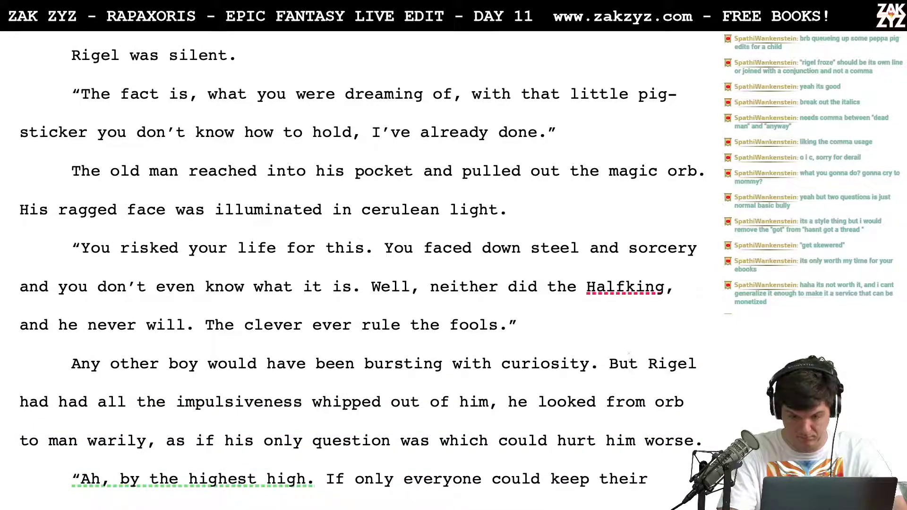
key(Left)
key(Left)
key(Left)
key(Left)
key(Left)
click(479, 402)
key(Right)
key(Right)
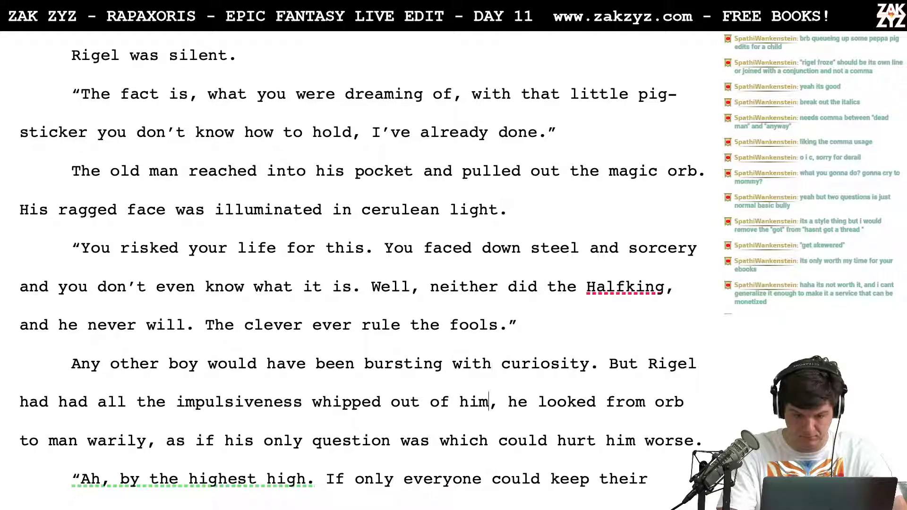
key(BackSpace)
text(.)
key(Right)
key(shift+Right)
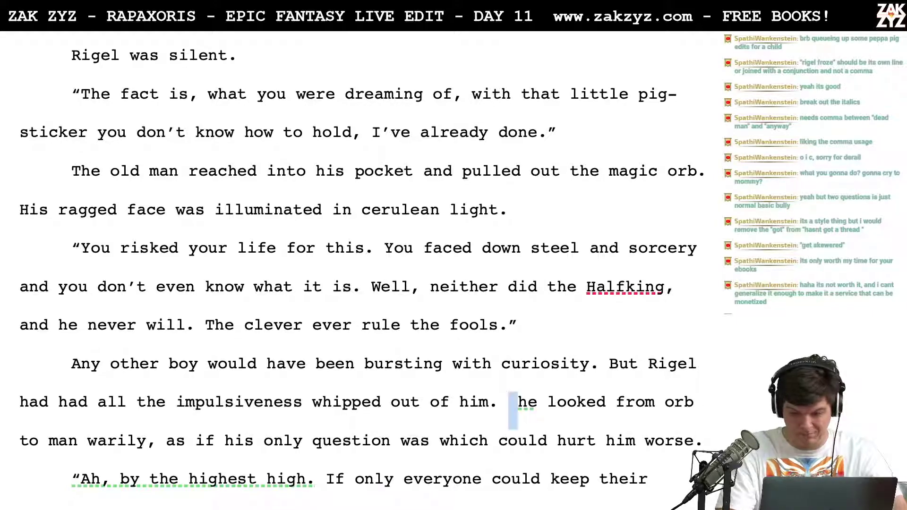
text(H)
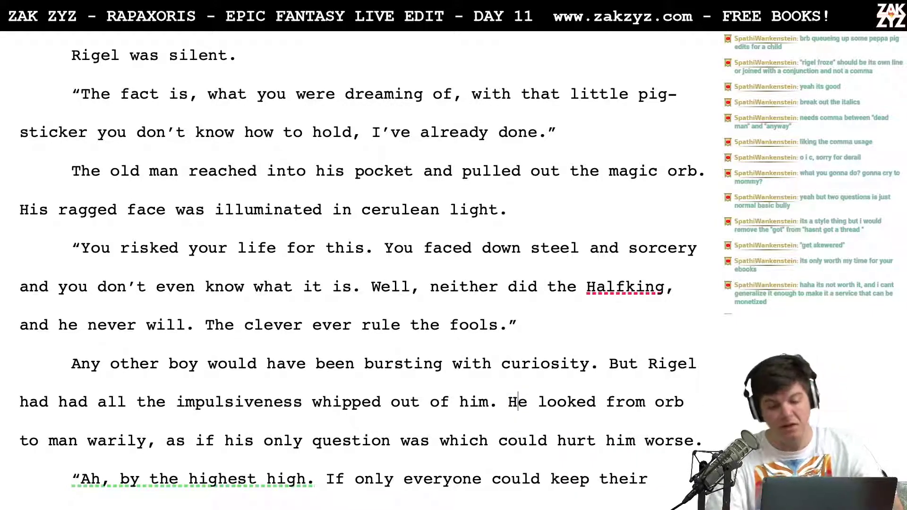
Delete "But" before "Rigel had had all the impulsiveness"
scroll(91, 409, down, 1)
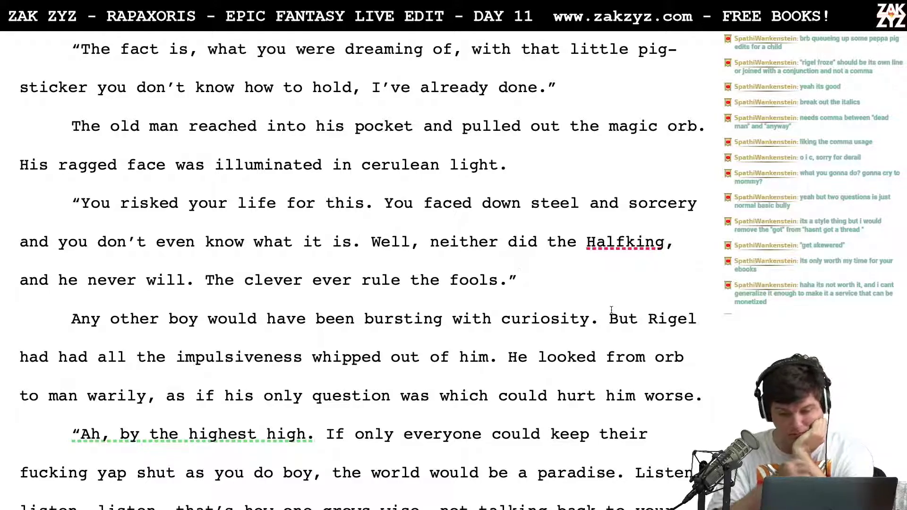
click(635, 326)
key(BackSpace)
key(BackSpace)
key(BackSpace)
key(BackSpace)
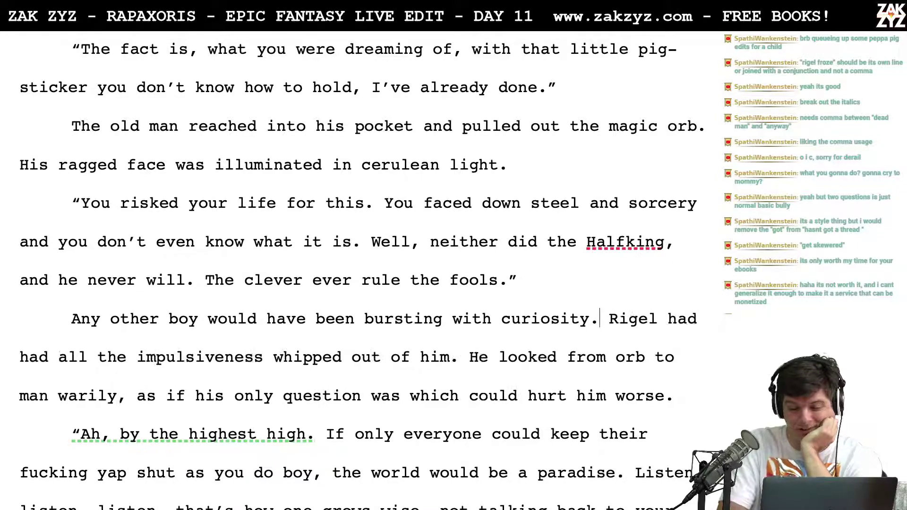
Delete the repeated "had" before "all the impulsiveness whipped out of him"
click(629, 319)
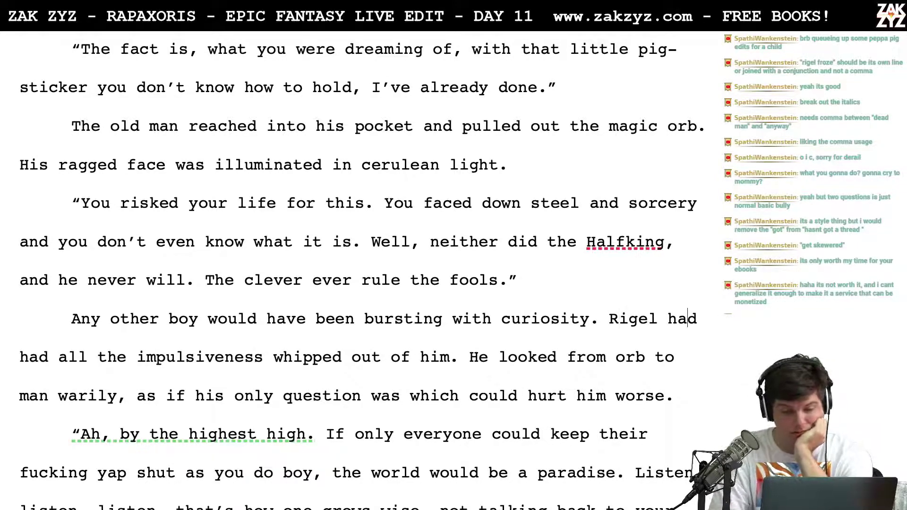
click(19, 357)
key(Right)
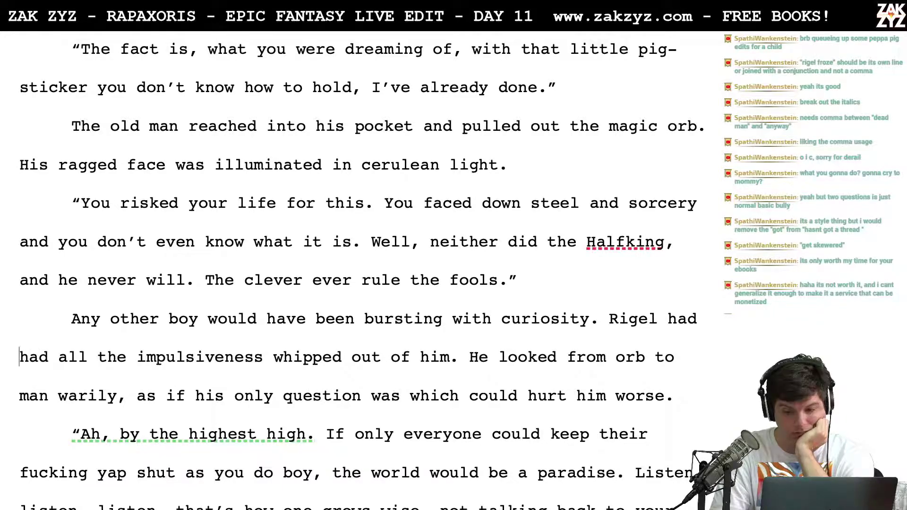
key(shift+Right)
key(shift+Right)
key(shift+Right)
key(shift+Right)
key(BackSpace)
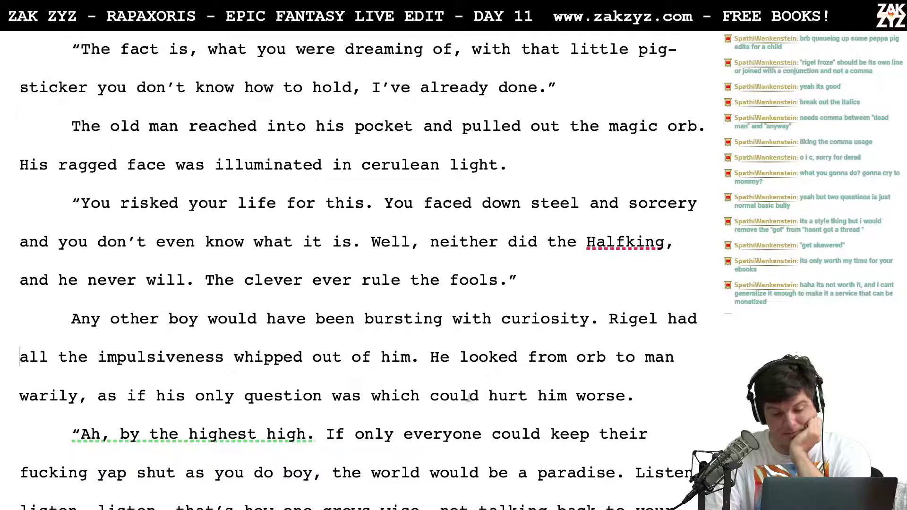
Replace "warily" with "carefully" after "He looked from orb to man"
scroll(475, 398, down, 1)
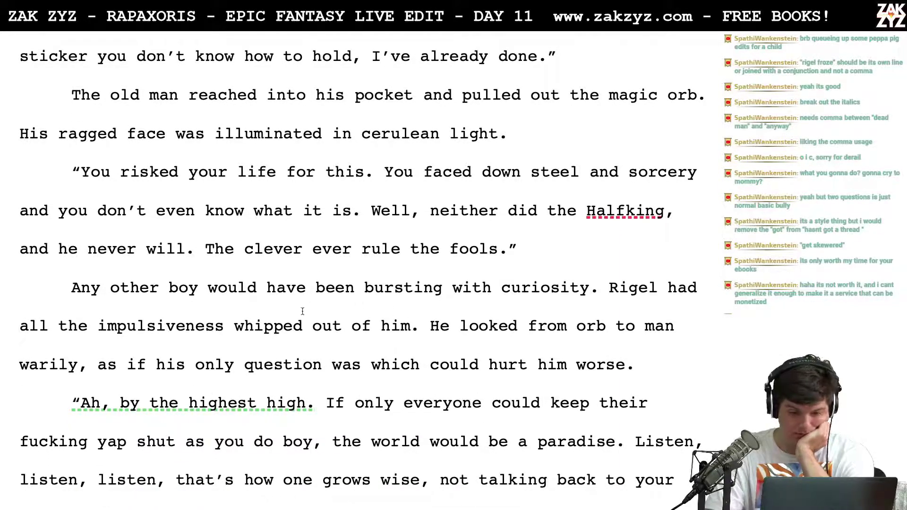
click(457, 325)
click(488, 325)
key(Right)
key(Right)
key(Right)
key(Right)
key(Right)
key(Right)
key(Right)
key(Right)
key(Right)
key(Right)
key(Right)
key(Right)
key(Right)
key(Right)
key(Right)
key(Left)
key(Right)
key(Left)
key(shift+Right)
key(shift+Right)
key(shift+Right)
key(shift+Right)
key(shift+Right)
key(shift+Right)
text(carefully)
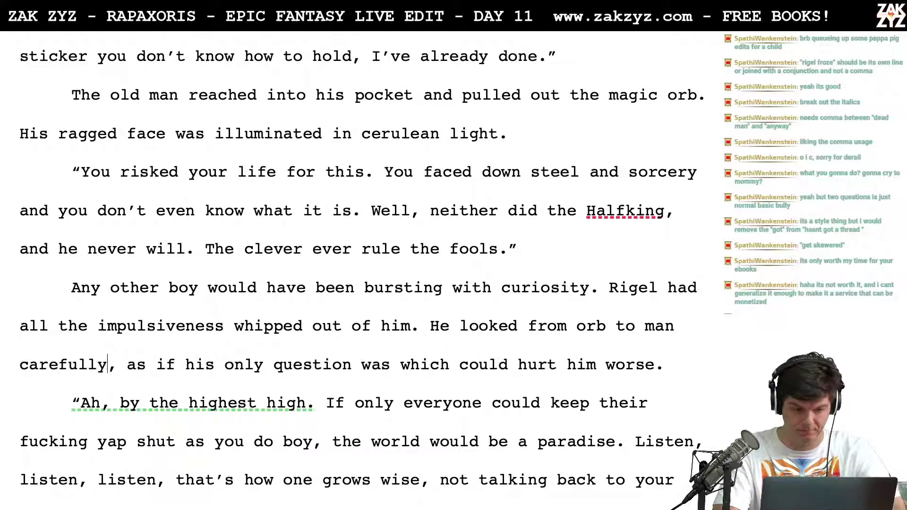
Replace "as if his only question was" with "wondering" before "which could hurt him worse"
key(Right)
key(Right)
key(shift+Right)
key(shift+Right)
key(shift+Right)
key(shift+Right)
key(shift+Right)
key(shift+Right)
key(shift+Right)
key(shift+Right)
key(shift+Right)
key(shift+Right)
key(shift+Right)
key(shift+Right)
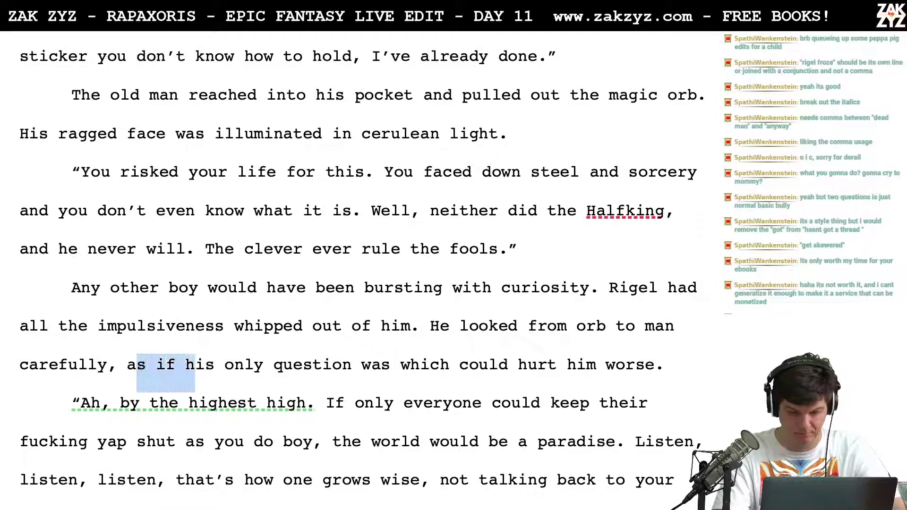
key(shift+Right)
key(shift+Right)
key(shift+Right)
key(shift+Right)
key(shift+Right)
key(shift+Right)
key(shift+Right)
key(shift+Right)
key(shift+Right)
key(shift+Right)
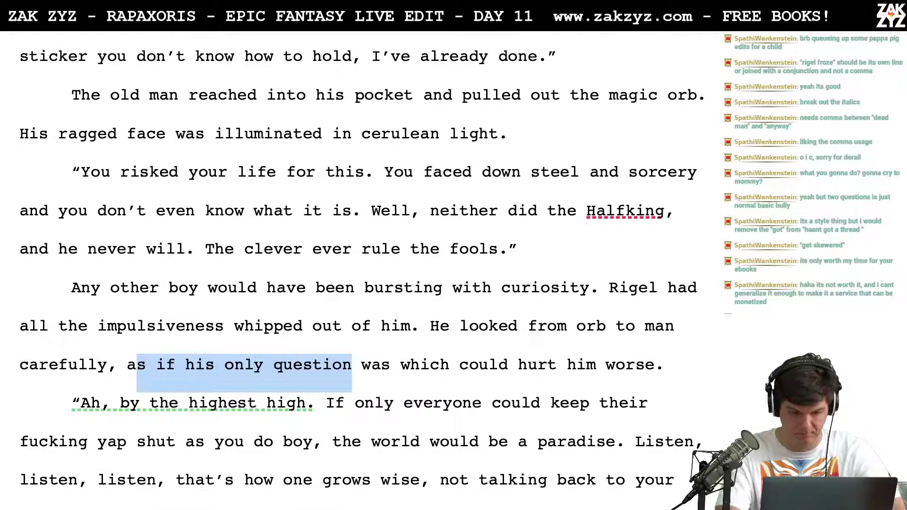
key(BackSpace)
key(BackSpace)
text(wondering)
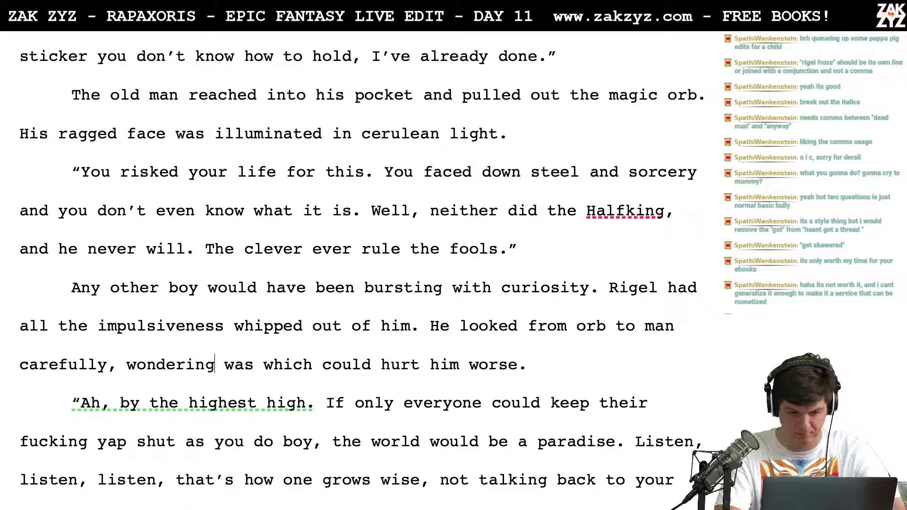
key(shift+Right)
key(shift+Right)
key(shift+Right)
key(shift+Right)
key(BackSpace)
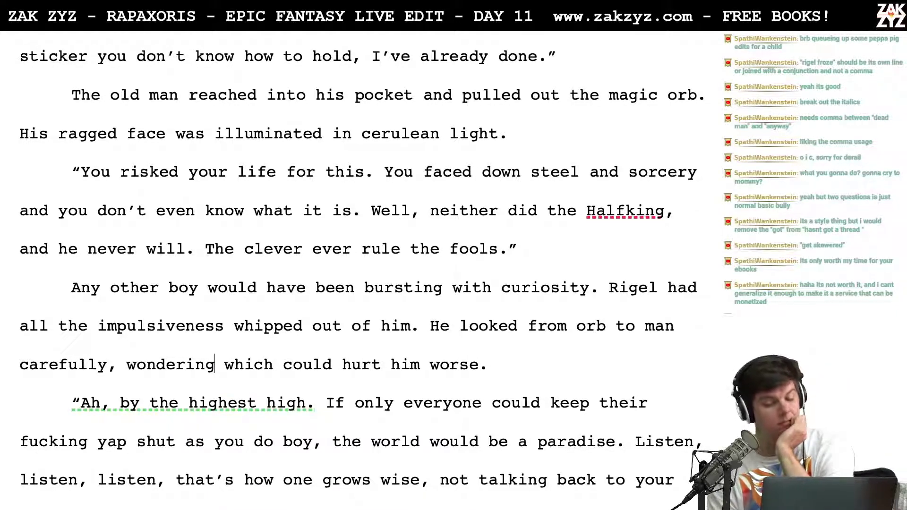
click(304, 294)
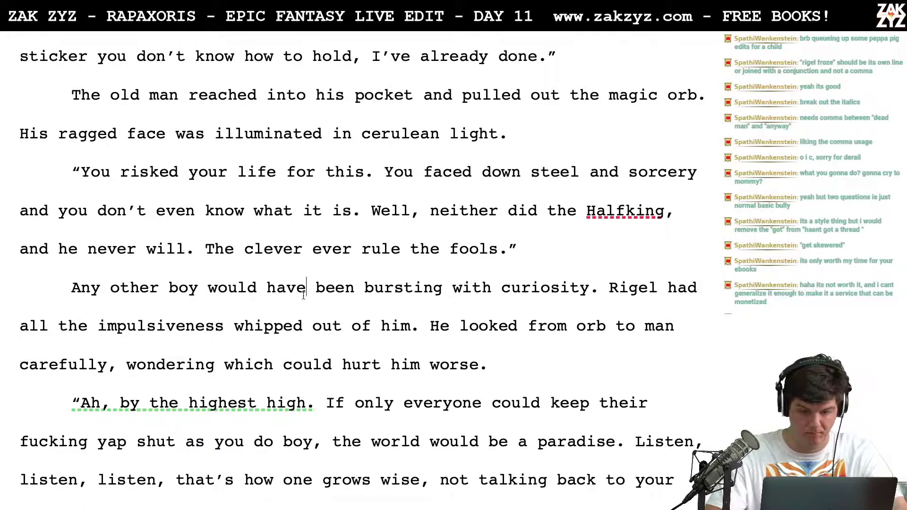
text(a)
key(BackSpace)
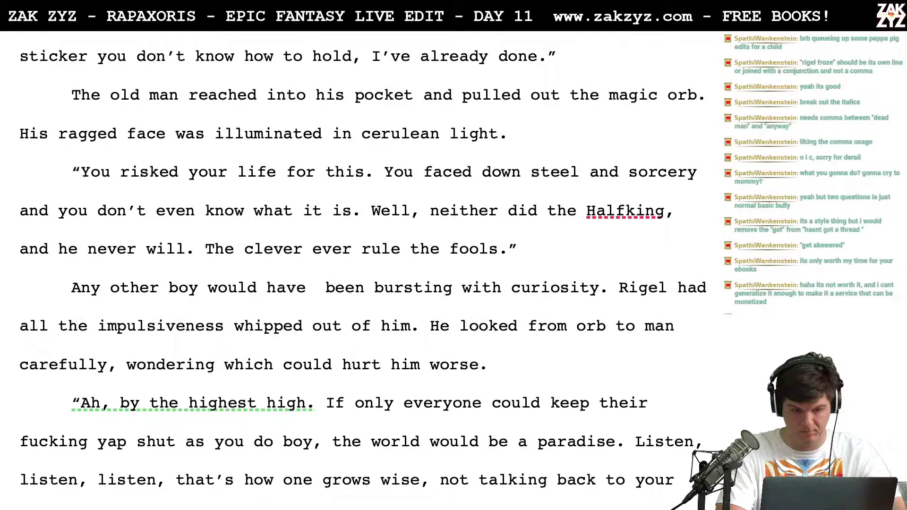
key(BackSpace)
key(Up)
key(Down)
key(Left)
key(Left)
key(Right)
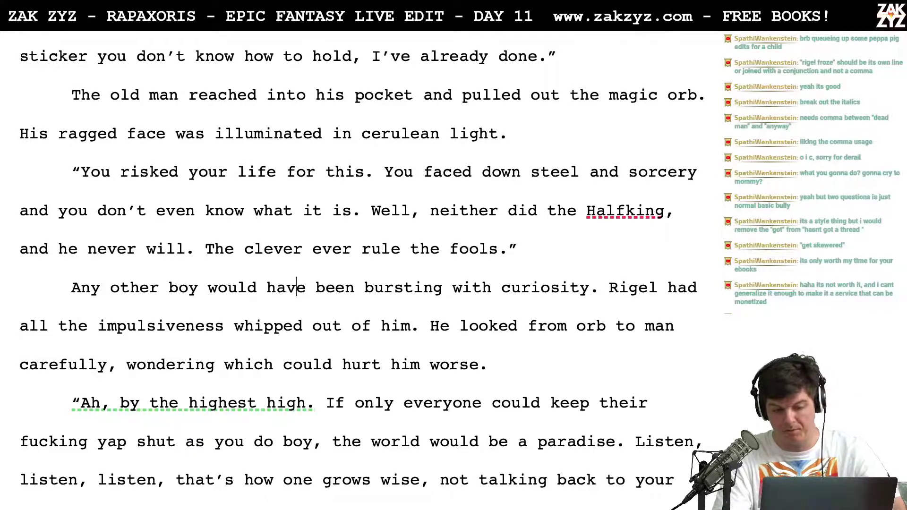
key(Right)
key(Right)
key(Right)
key(Right)
key(Right)
key(Right)
key(Right)
key(Right)
key(Right)
key(Right)
key(Right)
key(Right)
key(Right)
key(Right)
key(Right)
key(Right)
key(Right)
key(Right)
key(Right)
key(Right)
key(Right)
key(Right)
key(Right)
key(Right)
key(Right)
key(Right)
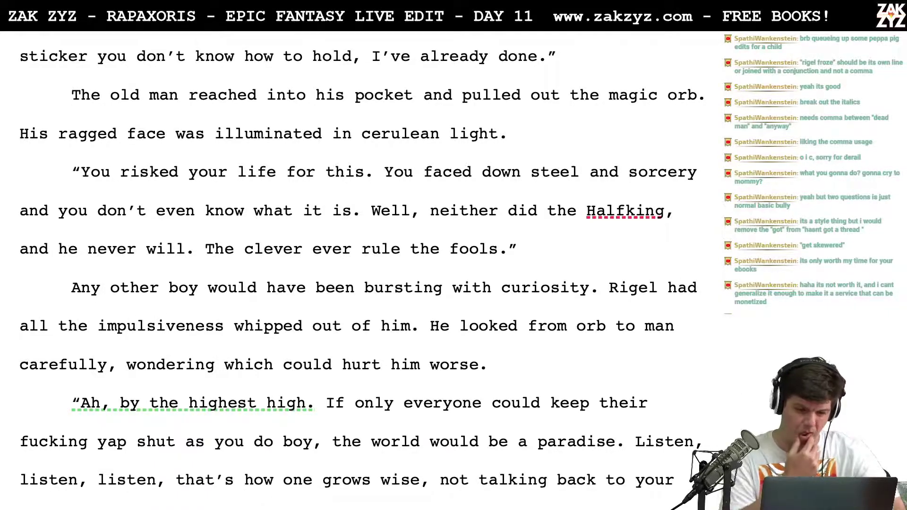
Try extending the sentence that ends "bursting with curiosity" with ", and asked", then restore its closing period
scroll(501, 298, down, 1)
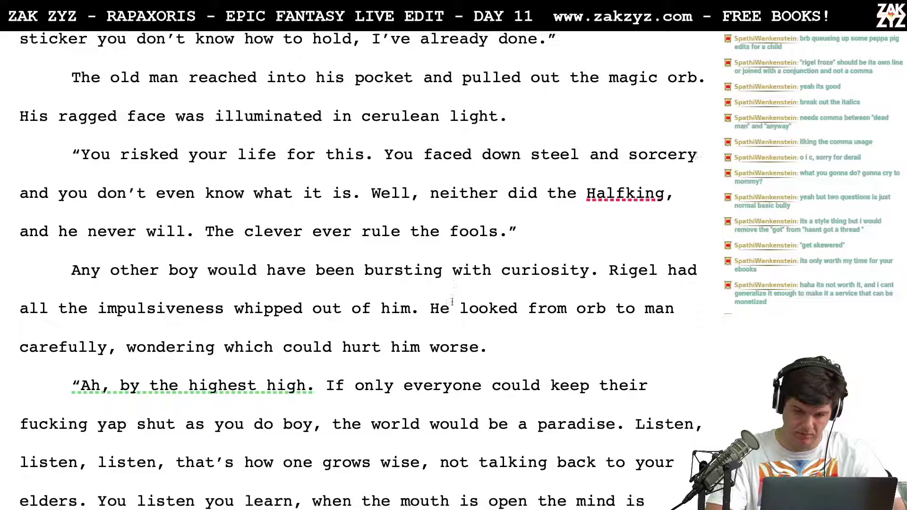
click(613, 282)
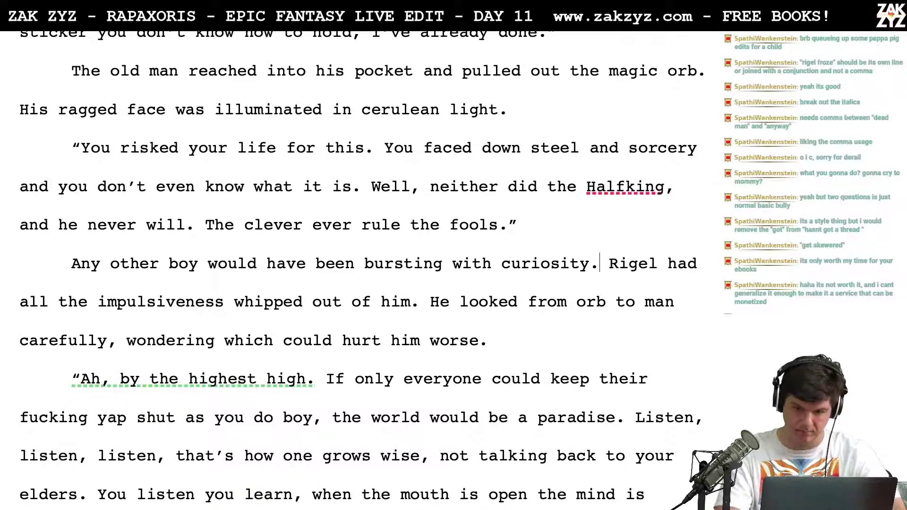
key(Left)
key(Left)
key(Right)
text(and asked)
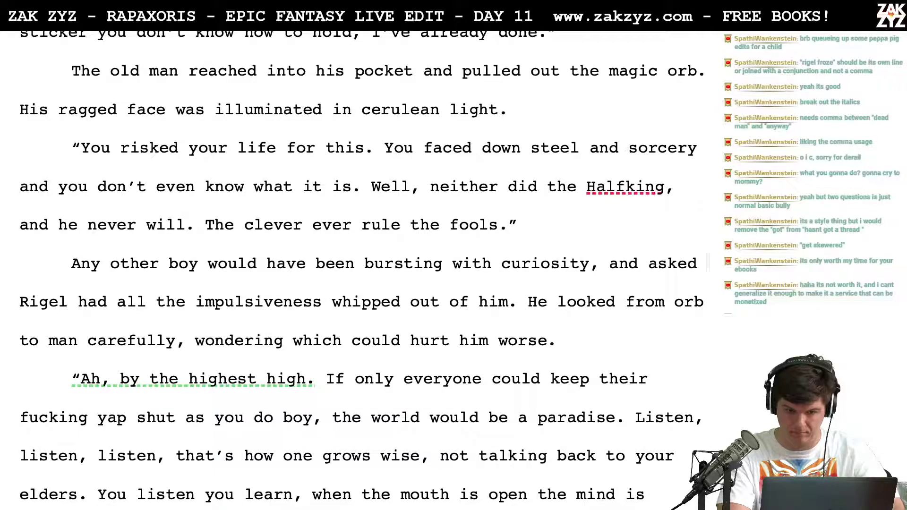
key(BackSpace)
key(BackSpace)
key(BackSpace)
key(BackSpace)
key(BackSpace)
key(BackSpace)
key(BackSpace)
key(BackSpace)
key(BackSpace)
key(BackSpace)
key(BackSpace)
text(.)
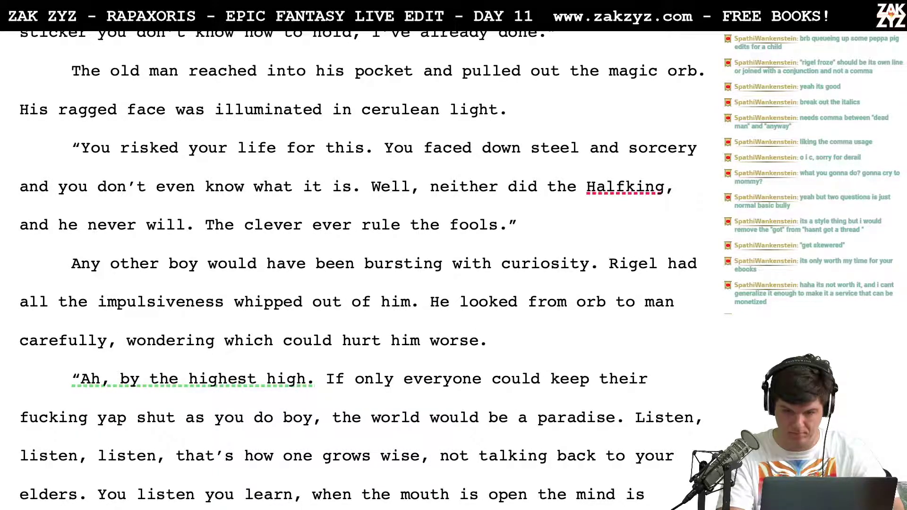
Replace "the" with "his" before "impulsiveness whipped out of him"
key(Right)
key(Right)
key(Right)
key(Right)
key(Right)
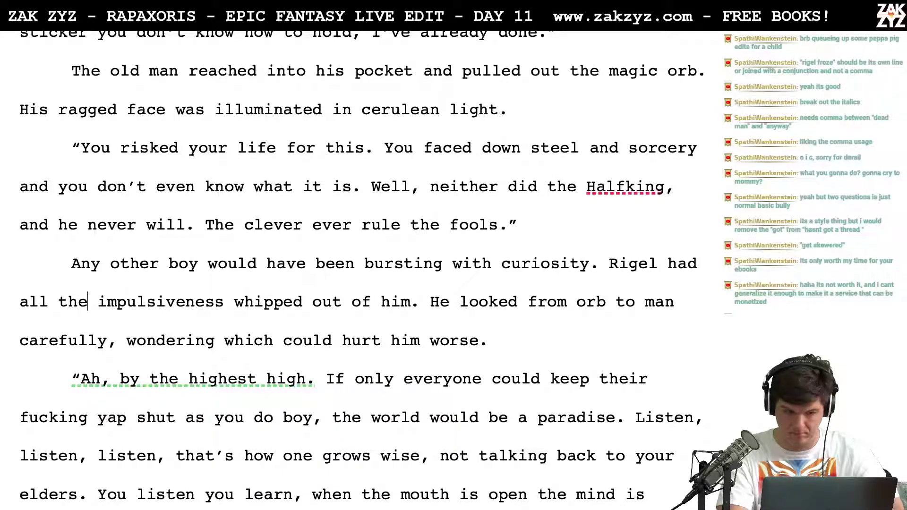
key(BackSpace)
key(BackSpace)
key(BackSpace)
text(his)
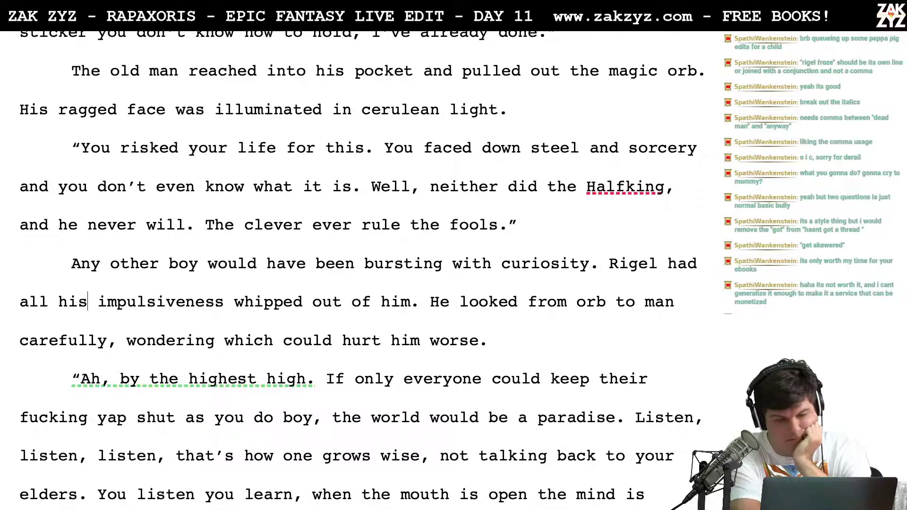
Break the paragraph after "bursting with curiosity." and add the sentence "But all the impulsiveness had been whipped out of Rigel."
click(604, 267)
key(Return)
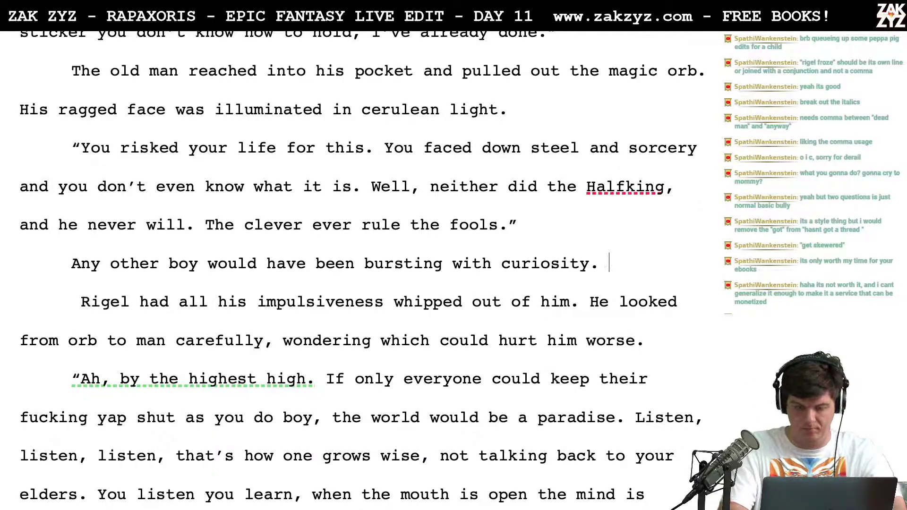
key(BackSpace)
key(BackSpace)
text(But)
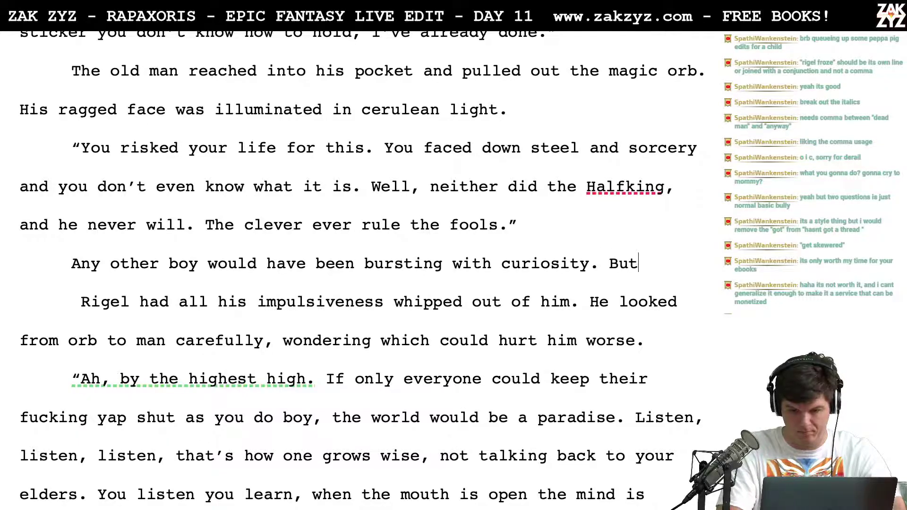
text( all the impusive)
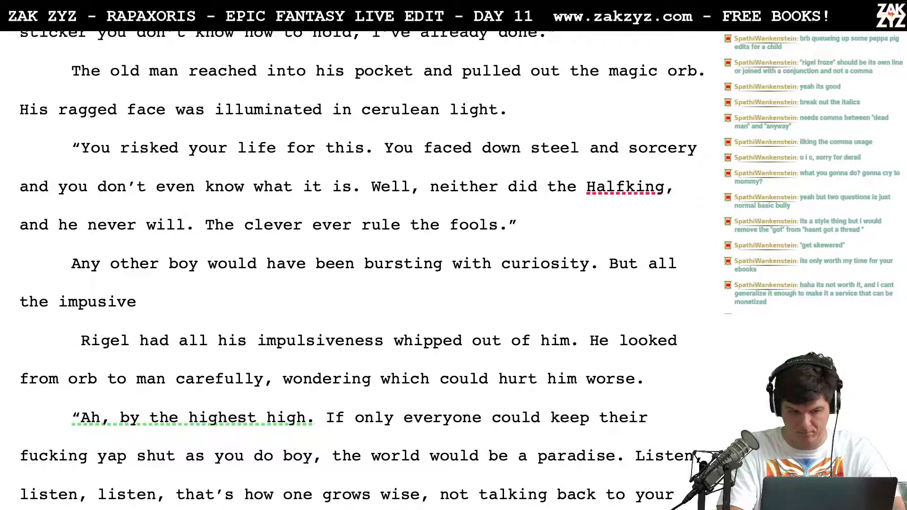
text(ness had)
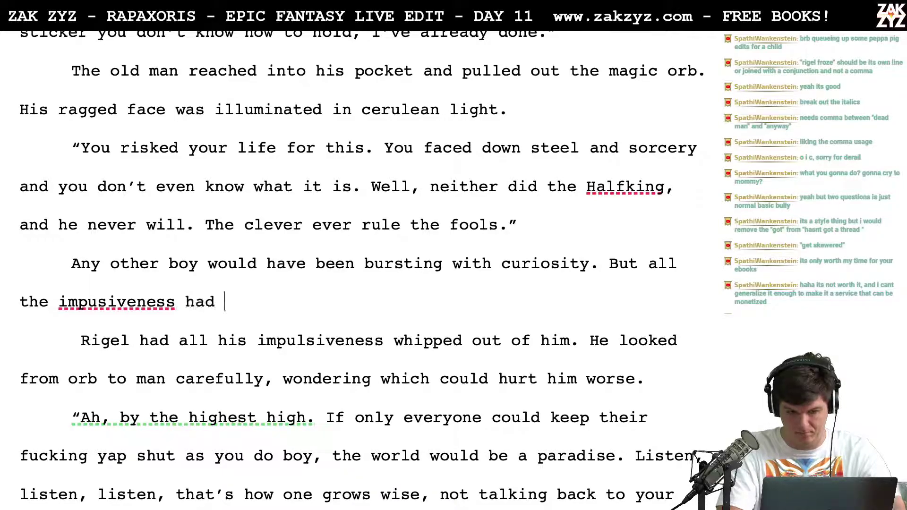
key(BackSpace)
key(BackSpace)
key(BackSpace)
key(BackSpace)
key(BackSpace)
key(BackSpace)
key(BackSpace)
key(BackSpace)
key(BackSpace)
key(BackSpace)
key(BackSpace)
text(lsiveness ha)
key(BackSpace)
key(BackSpace)
key(BackSpace)
key(BackSpace)
key(BackSpace)
key(BackSpace)
key(BackSpace)
key(BackSpace)
key(BackSpace)
key(BackSpace)
key(BackSpace)
key(BackSpace)
key(BackSpace)
text(l)
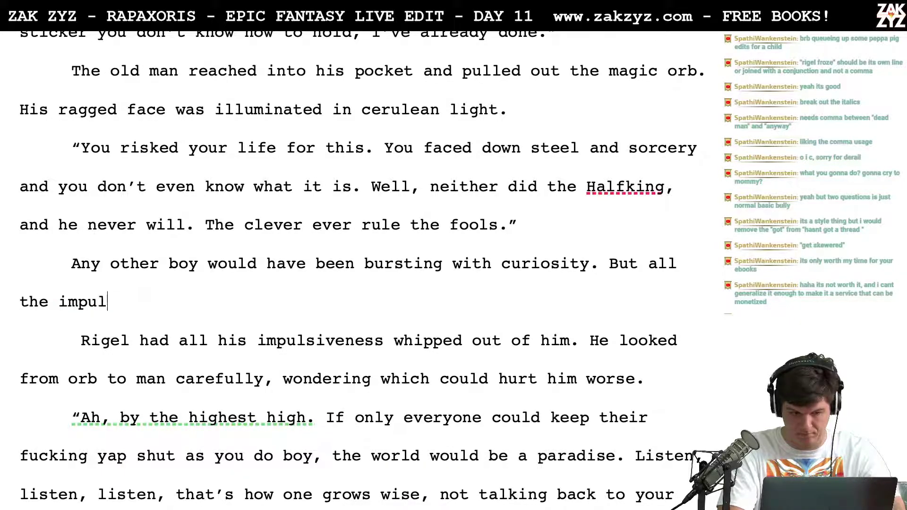
text(siveness had b)
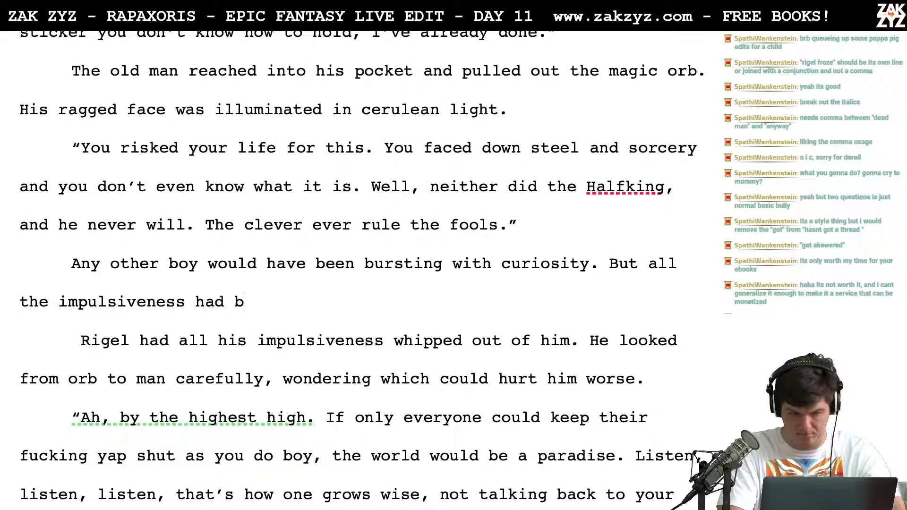
text(een whipped out or)
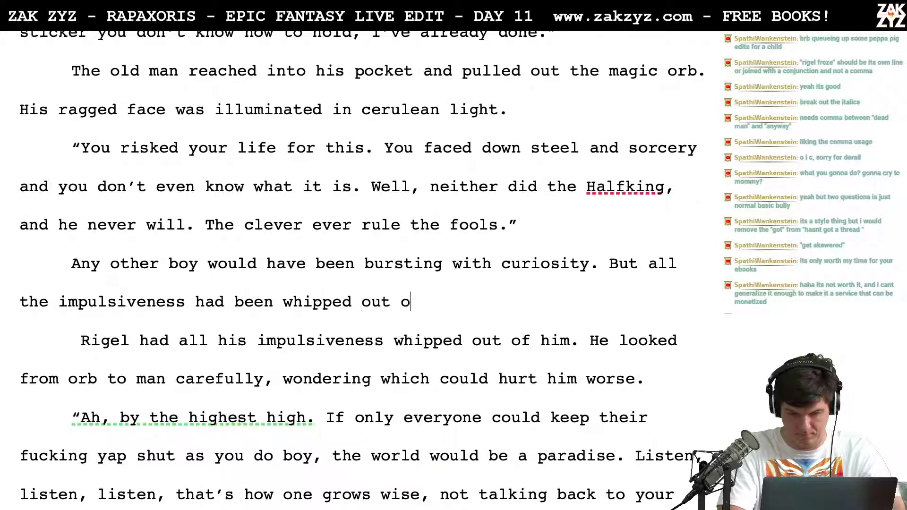
key(BackSpace)
text(f rige)
key(BackSpace)
key(BackSpace)
key(BackSpace)
key(BackSpace)
text(Rigel.)
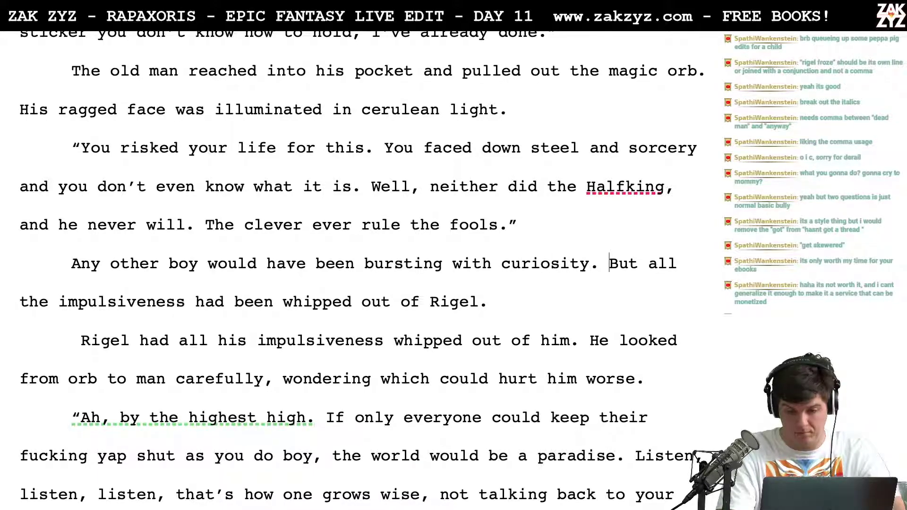
Insert a comma after "But" and delete the old sentence "Rigel had all his impulsiveness whipped out of him." with its paragraph break
text(,)
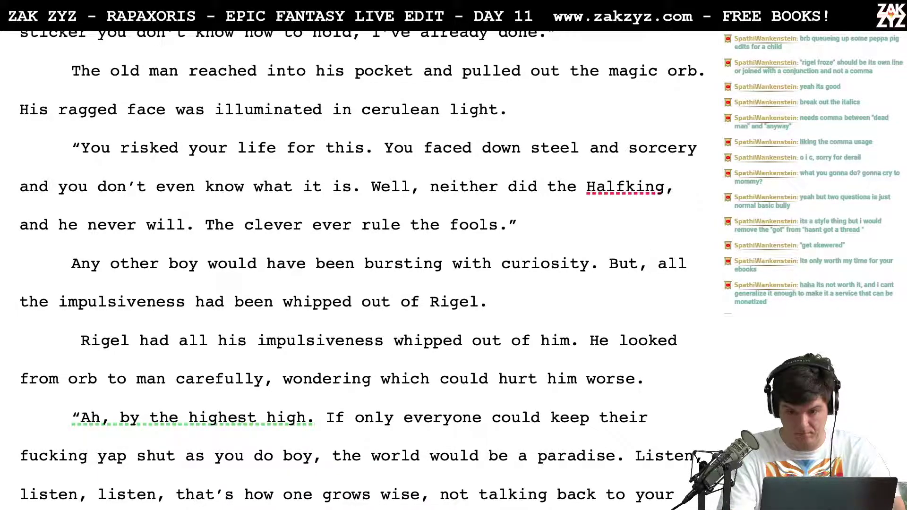
drag(504, 302, 648, 349)
key(shift+Left)
key(shift+Left)
key(shift+Left)
key(shift+Left)
key(shift+Left)
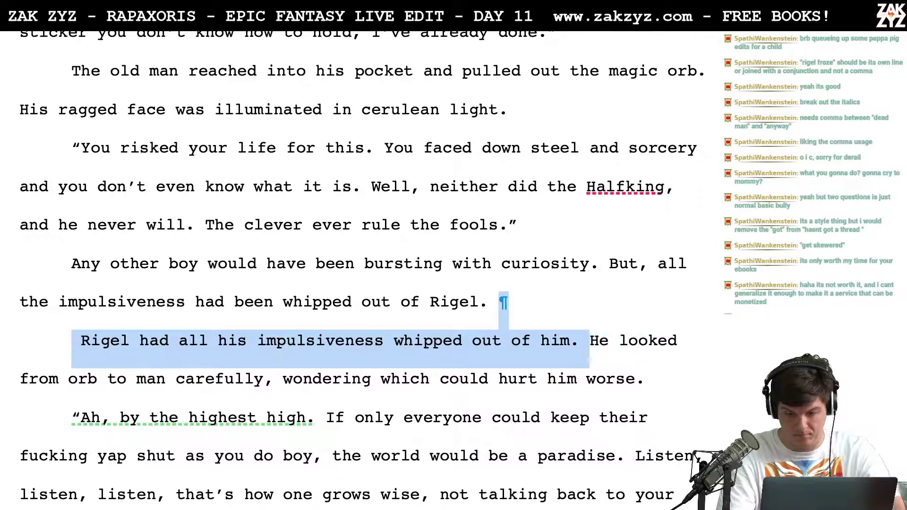
key(BackSpace)
Read on from the reworked paragraph through the old man's speech about listening
key(ctrl+Right)
key(ctrl+Right)
key(ctrl+Right)
key(ctrl+Right)
key(ctrl+Right)
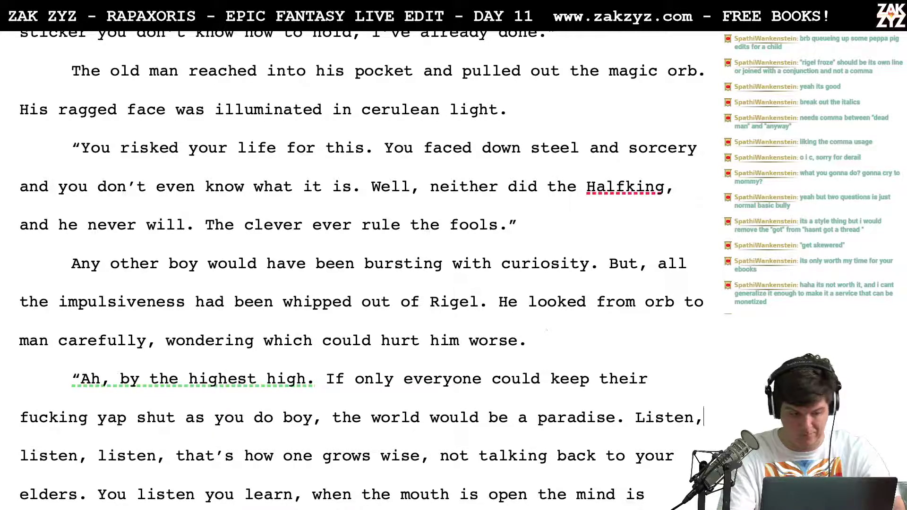
key(Down)
key(Down)
key(Down)
key(Down)
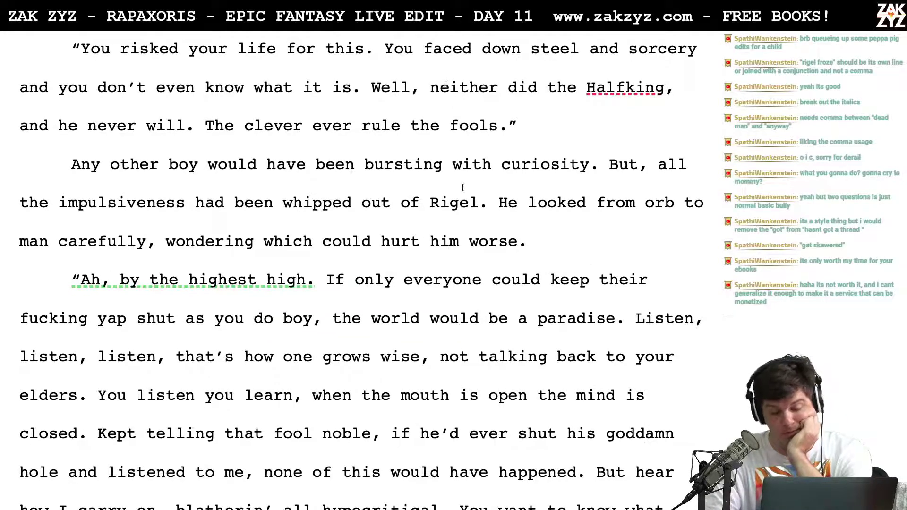
Delete "But," after "bursting with curiosity." and capitalize "All" to start the sentence
click(655, 178)
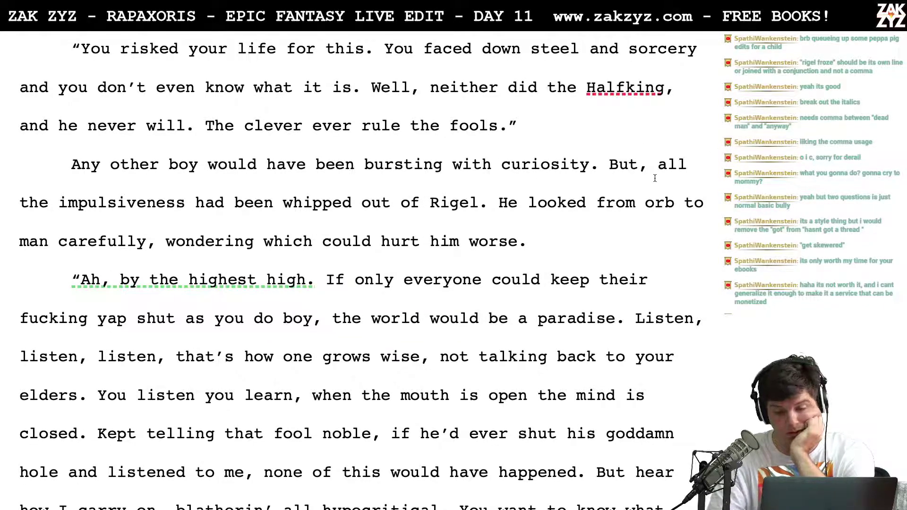
key(BackSpace)
key(BackSpace)
key(BackSpace)
key(BackSpace)
key(BackSpace)
key(BackSpace)
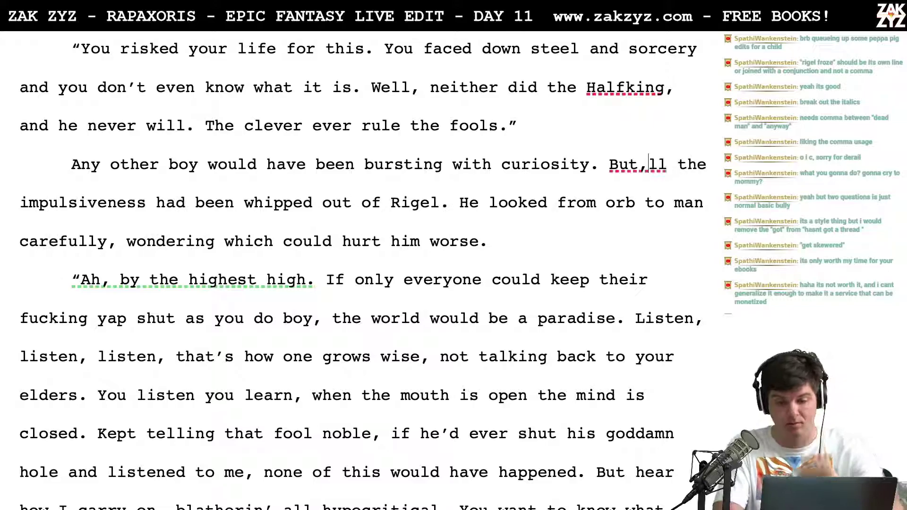
text(A)
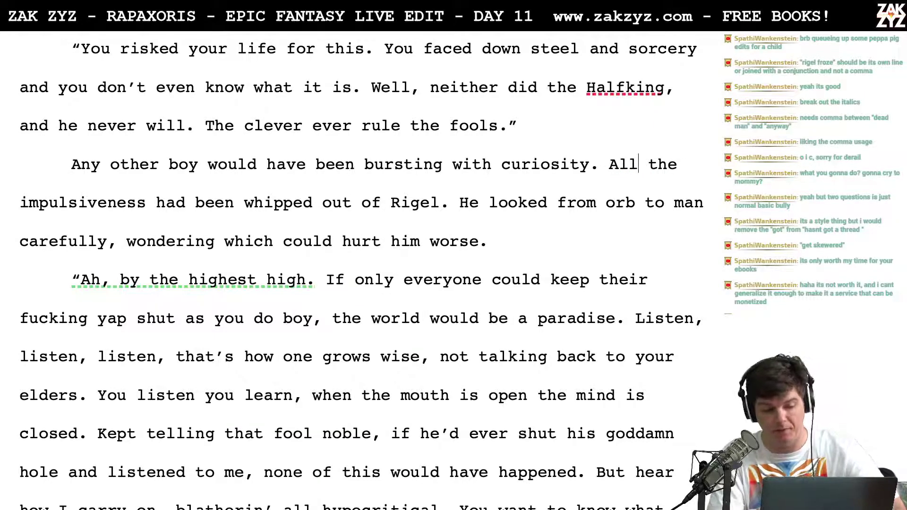
Delete "carefully" after "He looked from orb to man"
key(Left)
key(Left)
key(Left)
key(Left)
key(Left)
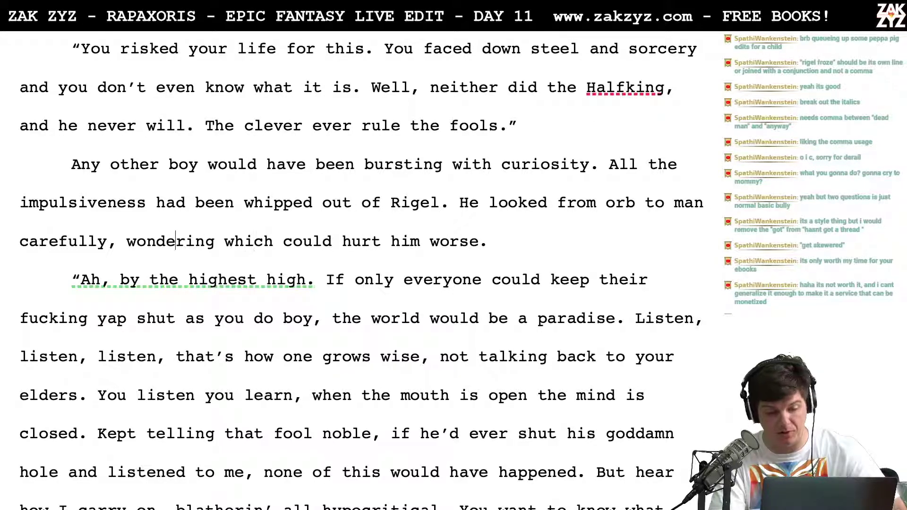
key(Left)
key(BackSpace)
key(BackSpace)
key(BackSpace)
key(BackSpace)
key(BackSpace)
key(BackSpace)
key(BackSpace)
key(BackSpace)
key(BackSpace)
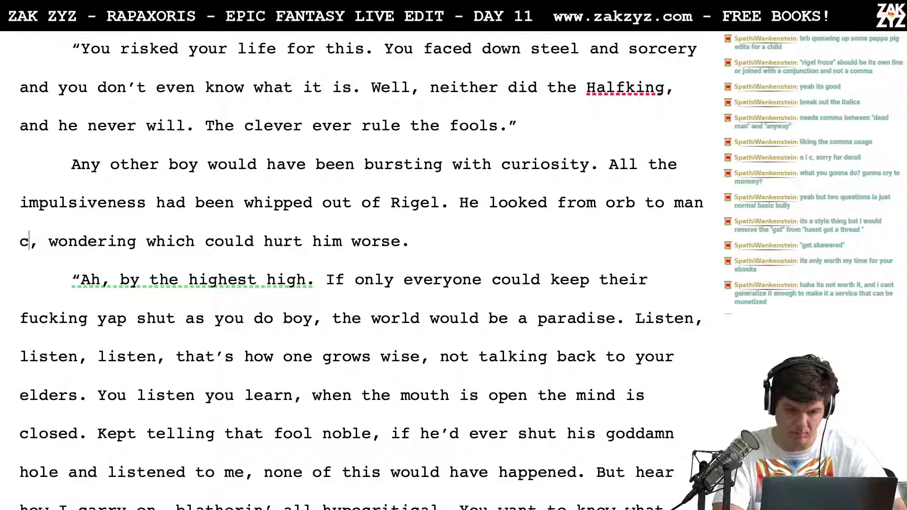
key(BackSpace)
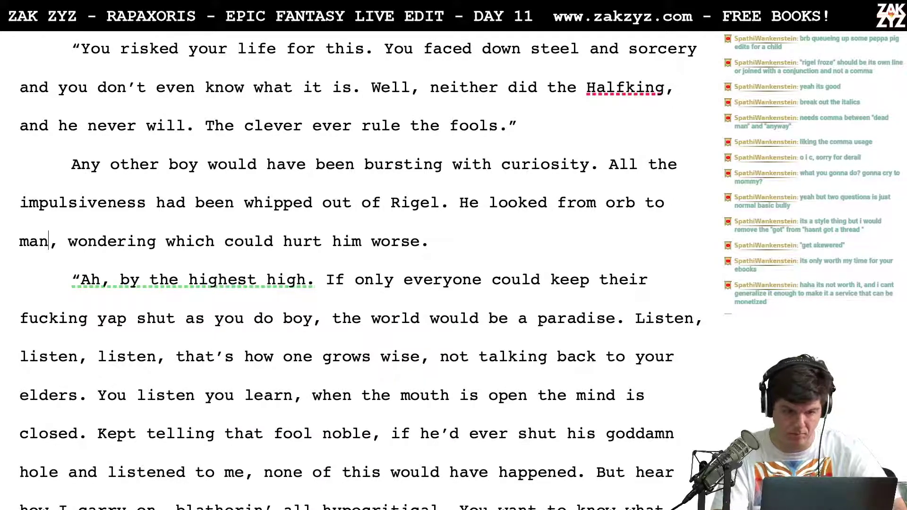
Start the old man's speech afresh with "Ah, by the High.", breaking the old wording onto its own line
key(Right)
key(Right)
key(Right)
key(Right)
key(Right)
key(Left)
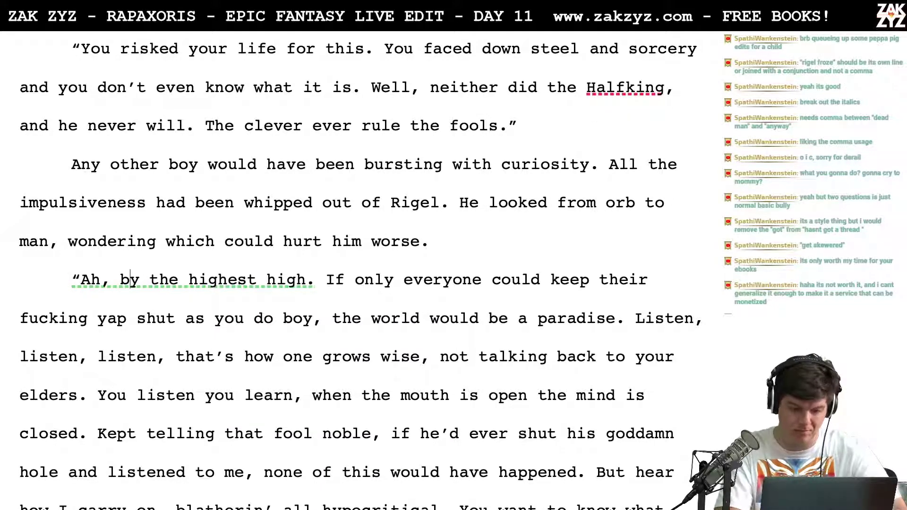
key(Return)
text(High)
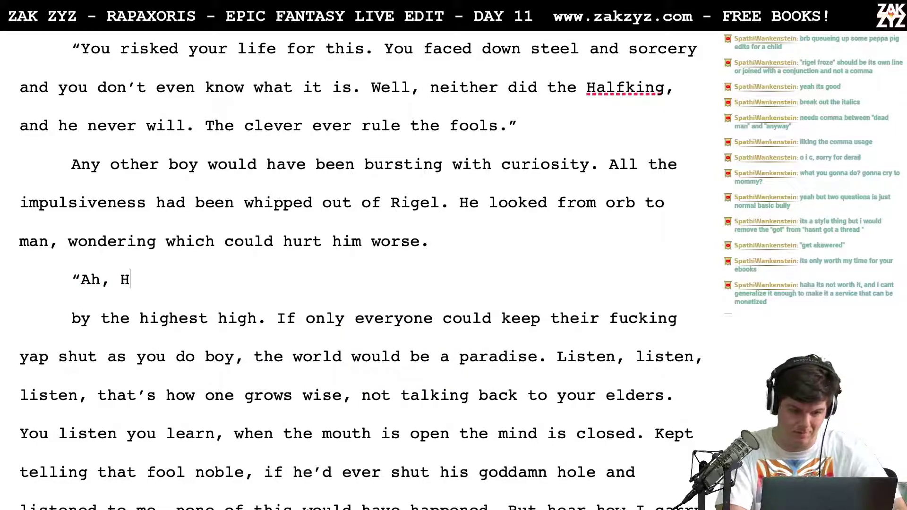
key(BackSpace)
key(BackSpace)
key(BackSpace)
key(BackSpace)
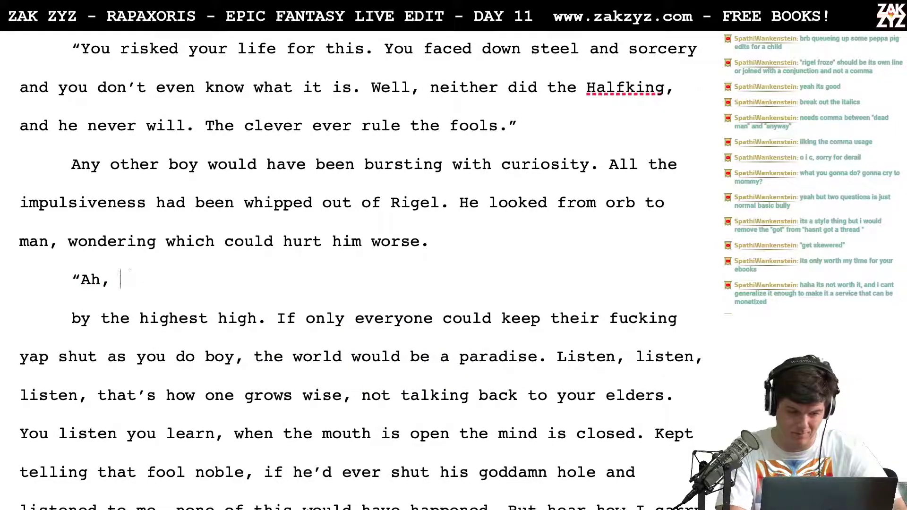
text(by the High.)
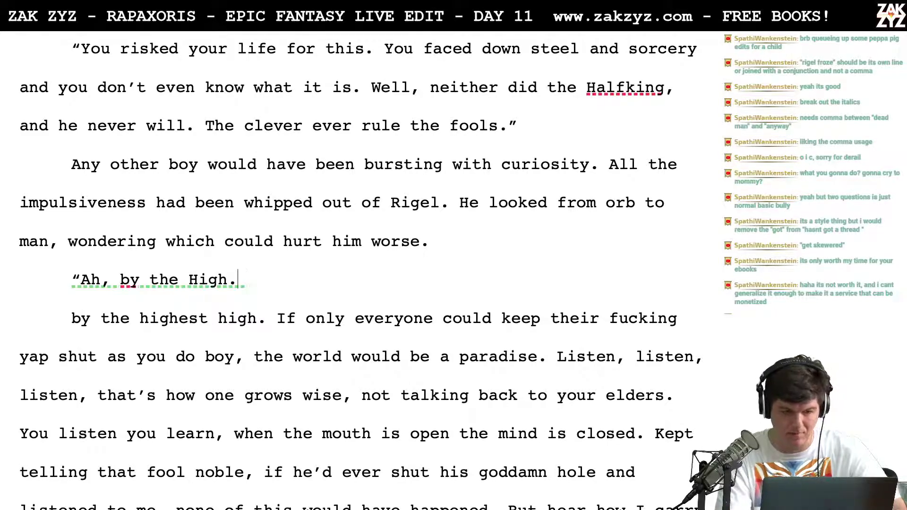
Delete the extra paragraph break and the old phrase "by the highest high." after "Ah, by the High."
key(shift+Down)
key(shift+Right)
key(shift+Right)
key(shift+Right)
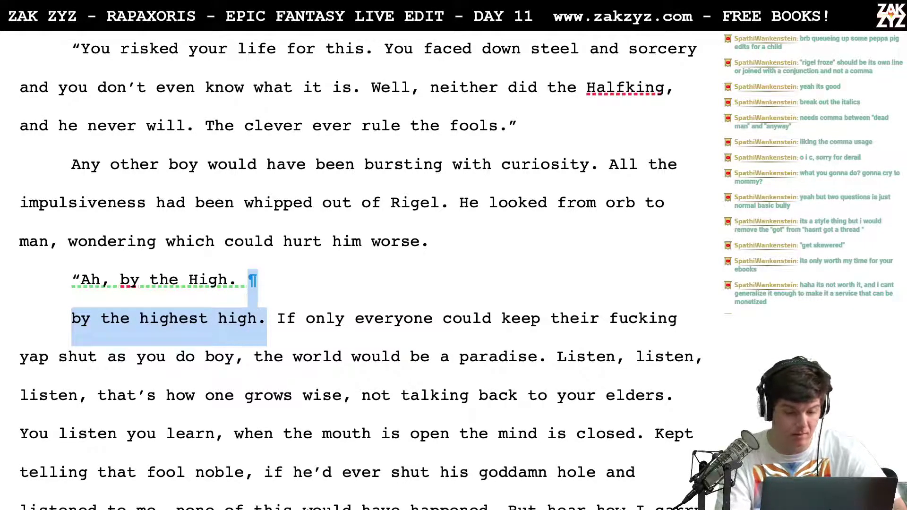
key(BackSpace)
Replace "as you do boy," after "yap shut" with "like you." and capitalize "The" to start a new sentence
key(Right)
key(Right)
key(Right)
key(Right)
key(Right)
key(Right)
key(Right)
click(595, 246)
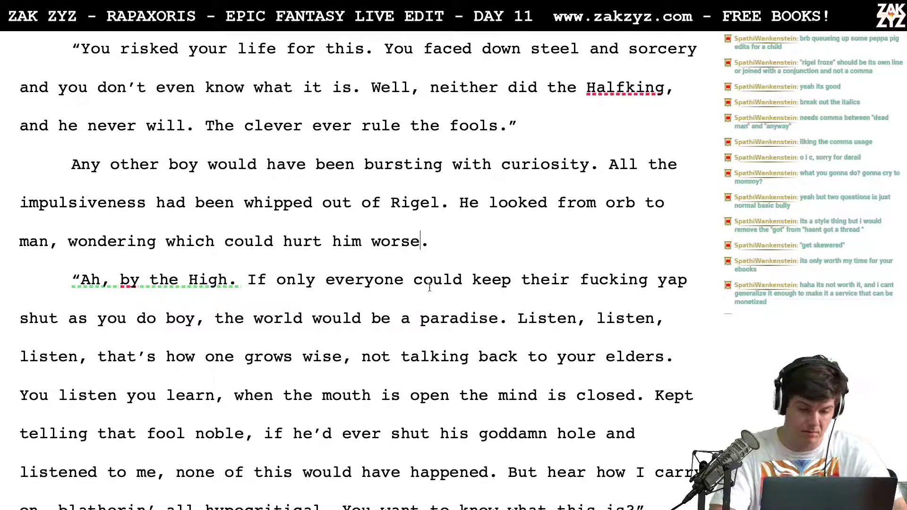
click(60, 317)
text(like you.)
key(shift+Right)
key(shift+Right)
key(shift+Right)
key(shift+Right)
key(shift+Right)
key(shift+Right)
key(shift+Right)
key(shift+Right)
key(shift+Right)
key(shift+Right)
key(shift+Right)
key(shift+Right)
key(shift+Right)
key(shift+Right)
key(shift+Right)
key(shift+Right)
key(shift+Right)
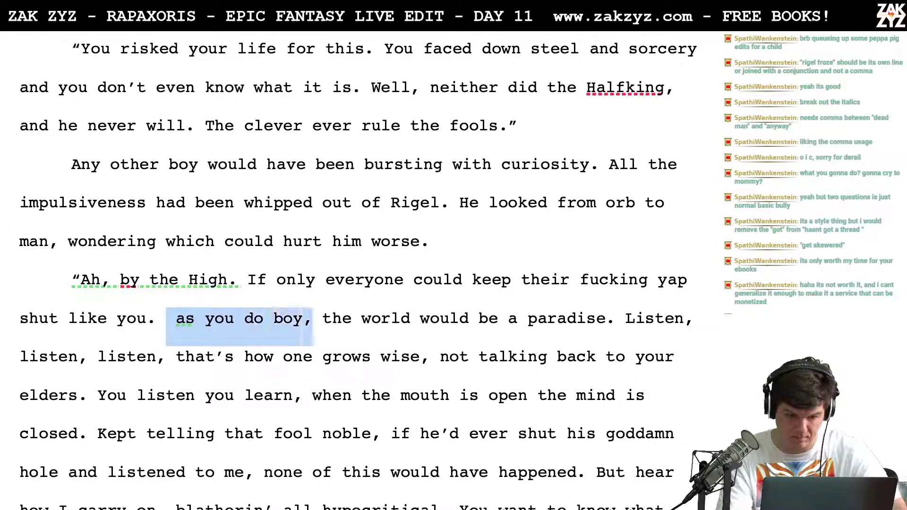
text(T)
Add "Fish nodded in approval." after "wondering which could hurt him worse." as its own paragraph
key(Down)
key(Down)
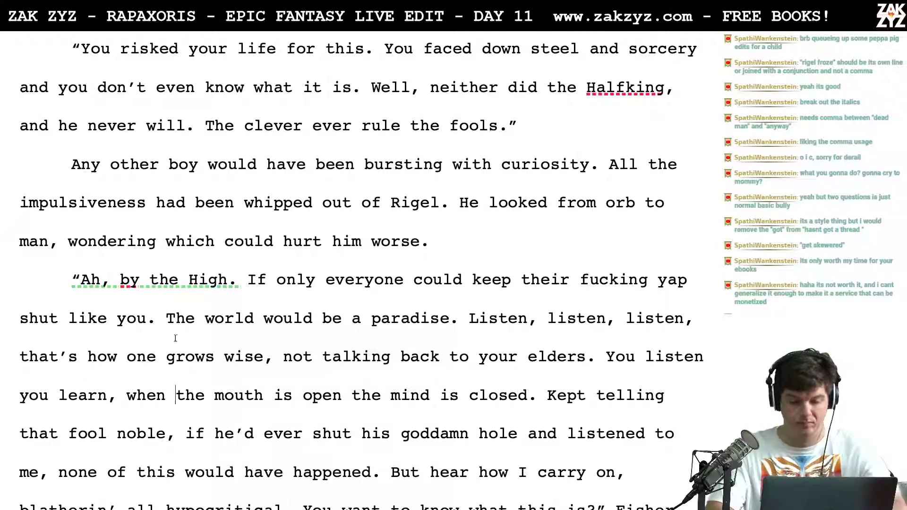
click(431, 255)
text(Fish nodded in approval.)
key(shift+Up)
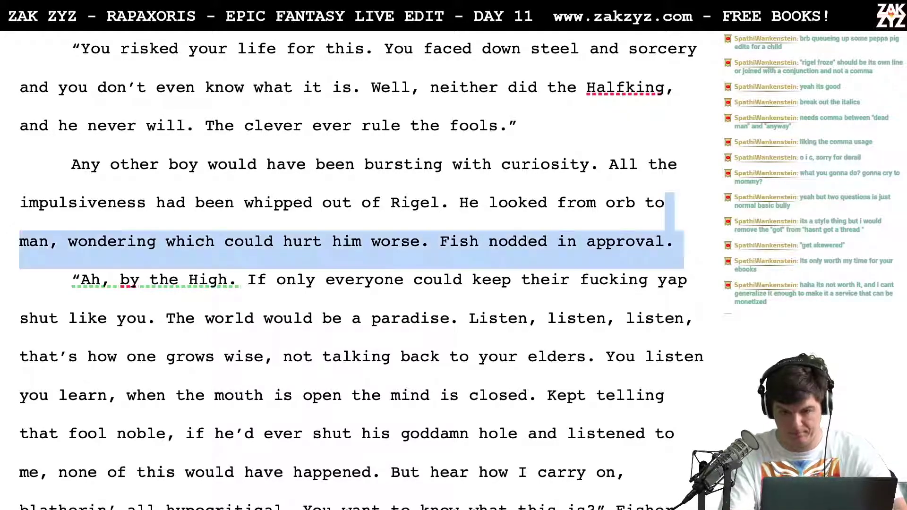
click(440, 241)
key(Return)
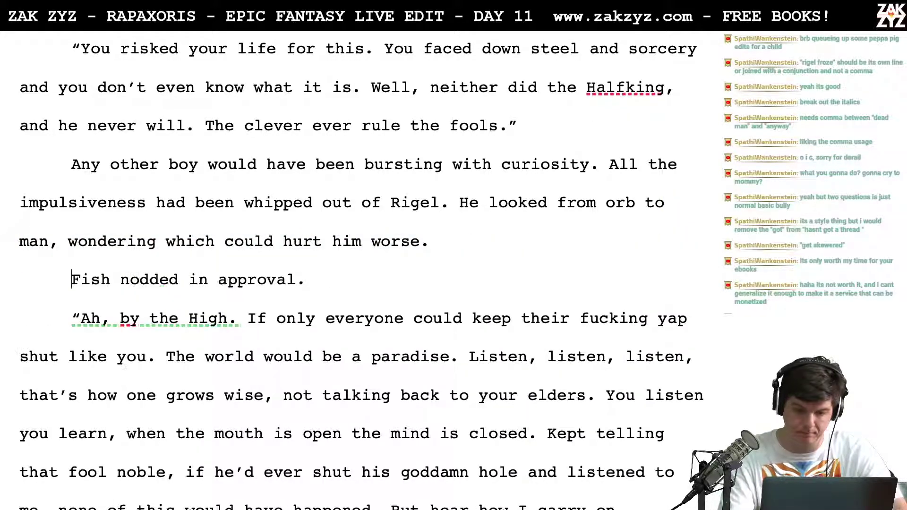
Reread the old man's speech about keeping quiet and listening, checking how its sentences flow
key(Down)
key(Down)
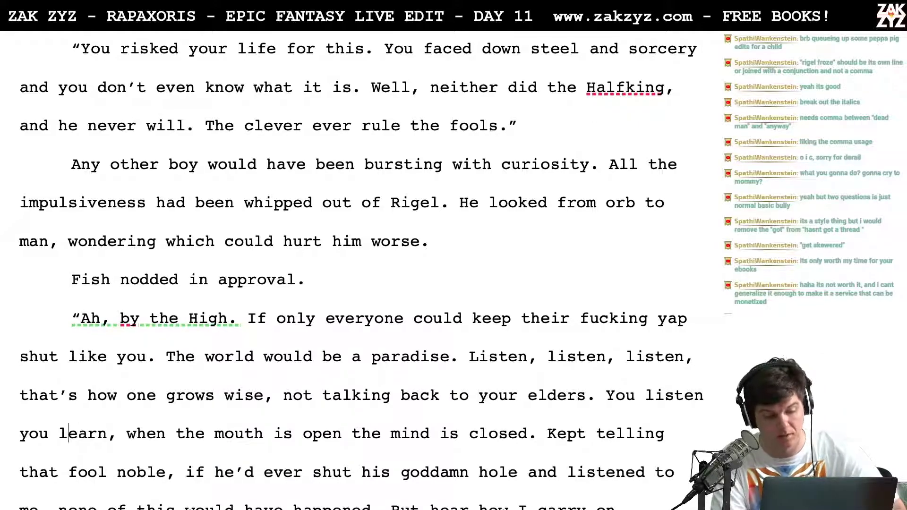
key(Left)
key(Left)
key(Right)
key(Right)
key(Right)
key(Right)
key(Right)
key(Right)
key(Right)
key(Right)
key(Right)
key(Right)
key(Right)
key(Right)
key(Right)
key(Right)
key(Right)
key(Right)
key(Right)
key(Right)
key(Right)
key(Right)
key(Right)
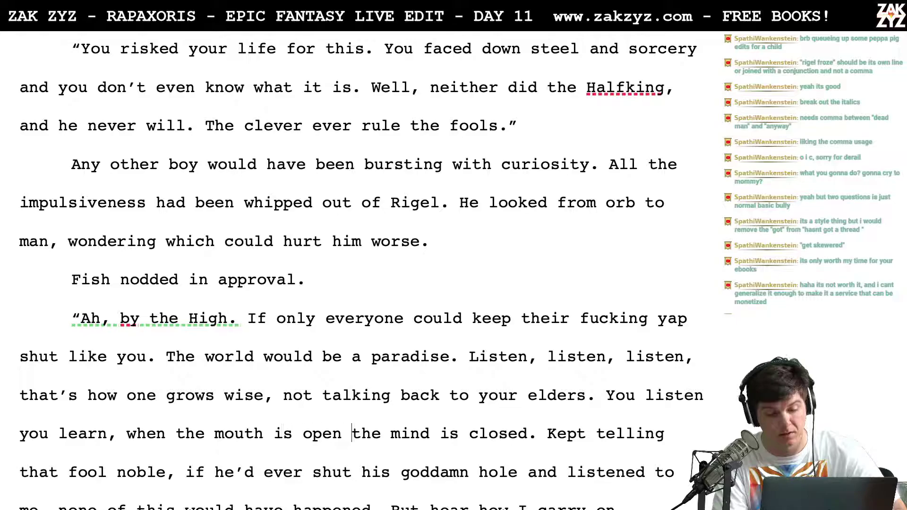
key(Right)
key(Right)
key(Right)
key(Right)
key(Right)
key(Right)
key(Right)
key(Right)
key(Right)
key(Right)
key(Right)
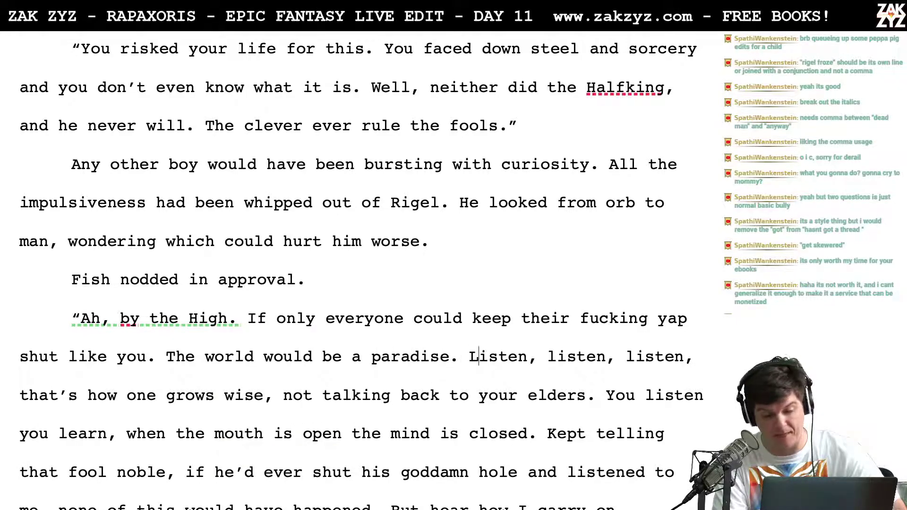
key(Right)
key(Right)
key(Right)
key(Right)
key(Right)
key(Right)
key(Right)
key(Right)
key(Right)
key(Right)
key(Right)
key(Right)
key(Right)
key(Right)
key(Right)
key(Right)
key(Right)
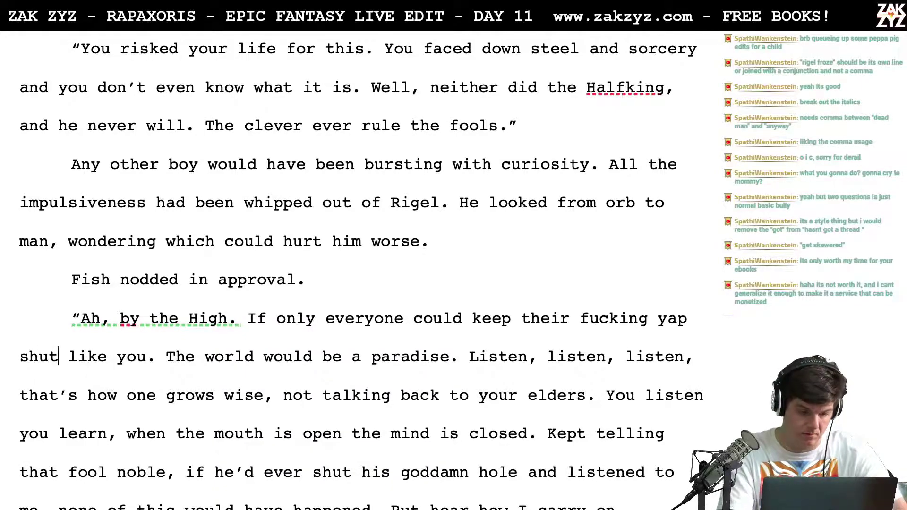
Insert ", this world would be a paradise." directly after "yap shut" in the old man's speech
text(, this wou)
key(BackSpace)
text(rld woul)
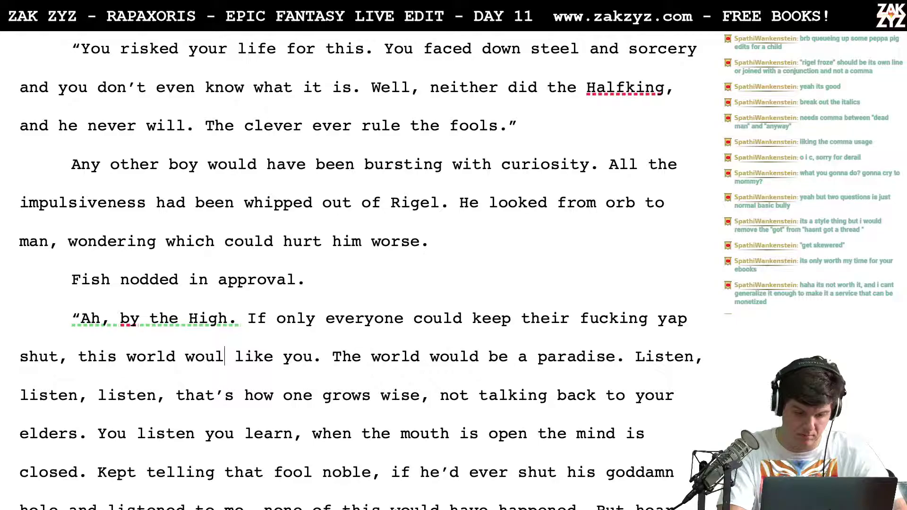
text(d be a paradise.)
Delete the leftover "like you. The world would be a paradise." from the old man's speech, directly before "Listen, listen, listen"
key(shift+Down)
key(shift+Up)
key(shift+Right)
key(shift+Right)
key(shift+Right)
key(shift+Right)
key(shift+Right)
key(shift+Right)
key(shift+Right)
key(shift+Right)
key(shift+Right)
key(shift+Right)
key(shift+Right)
key(shift+Right)
key(shift+Right)
key(shift+Right)
key(shift+Right)
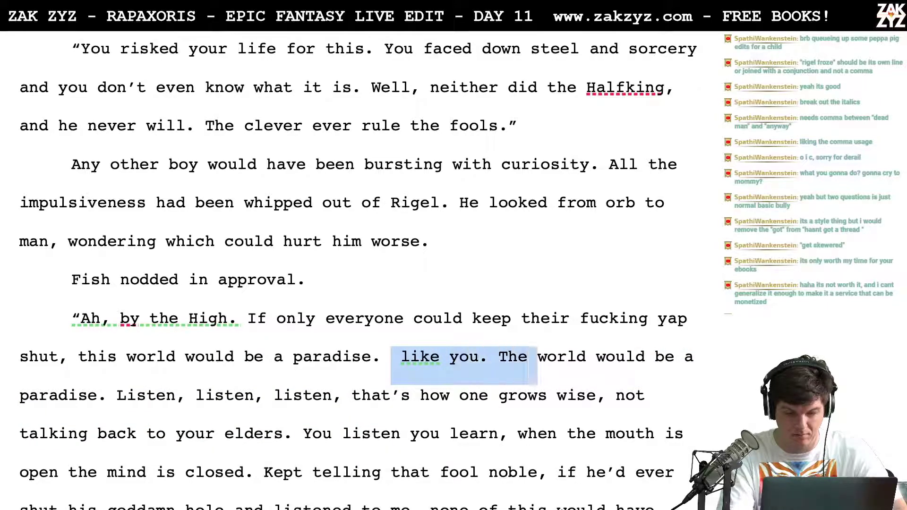
key(shift+Right)
key(shift+Right)
key(shift+Right)
key(shift+Right)
key(shift+Right)
key(shift+Right)
key(shift+Right)
key(shift+Right)
key(shift+Right)
key(shift+Right)
key(shift+Right)
key(shift+Right)
key(shift+Right)
key(shift+Right)
key(shift+Right)
key(shift+Right)
key(shift+Right)
key(shift+Right)
key(shift+Right)
key(shift+Right)
key(shift+Right)
key(shift+Right)
key(shift+Right)
key(BackSpace)
End "Listen, listen, listen" with an exclamation mark and capitalize "That's" to start a new sentence
key(Right)
key(Right)
key(Right)
key(Right)
key(Right)
key(Right)
key(Right)
key(Right)
key(Right)
key(Right)
key(Right)
key(Right)
key(Right)
key(Right)
key(Right)
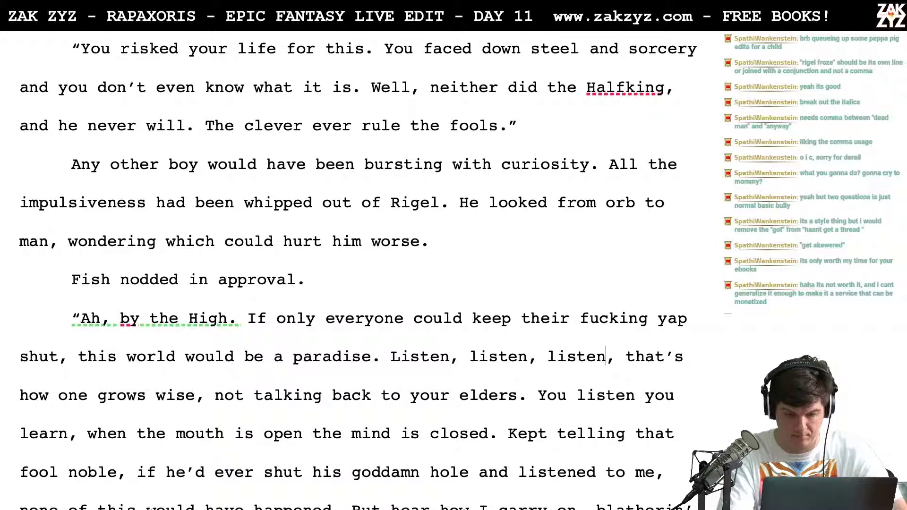
key(BackSpace)
text(!)
key(Delete)
text(T)
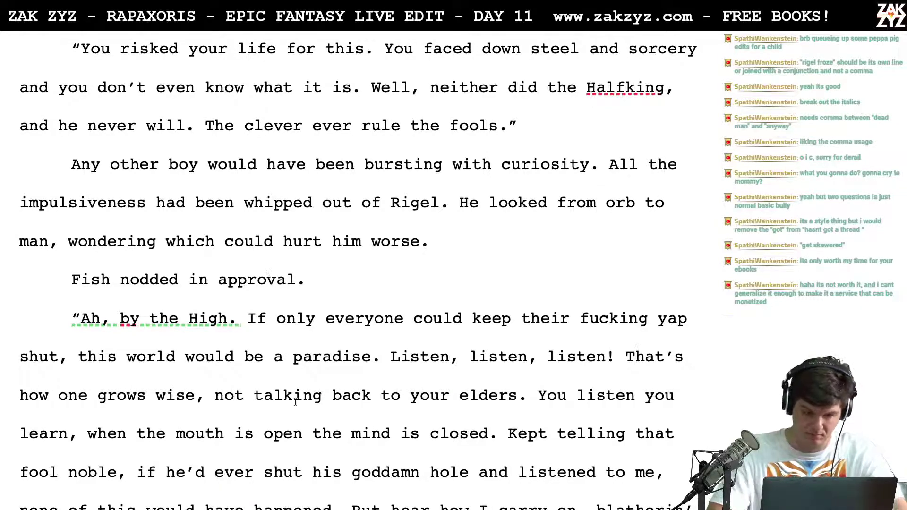
click(215, 395)
text(lis)
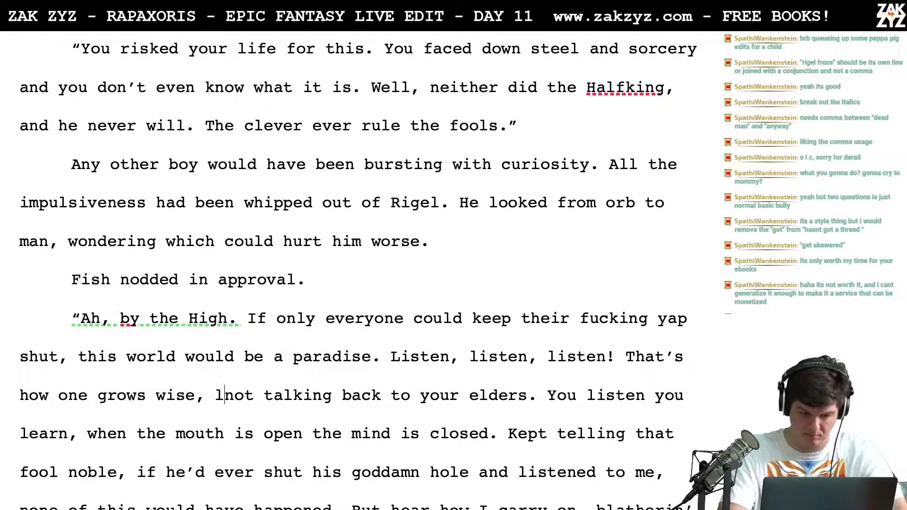
text(ten to yo)
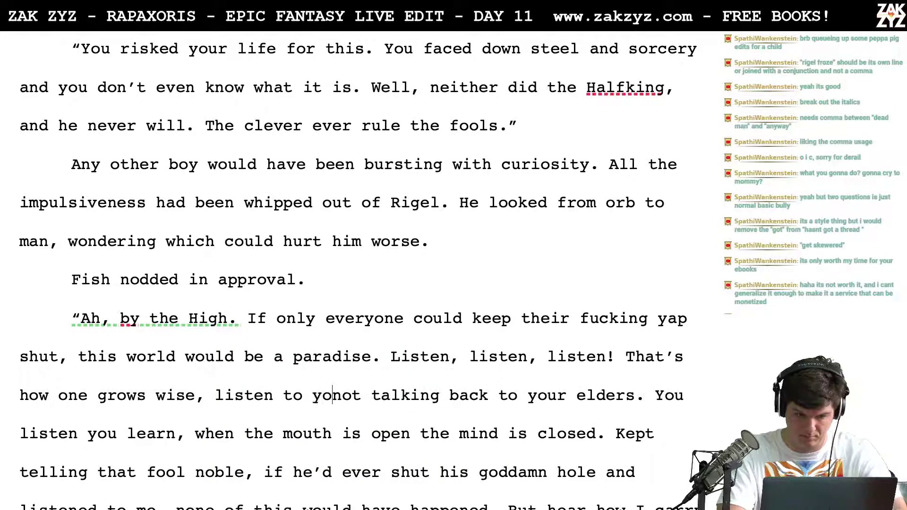
key(BackSpace)
key(BackSpace)
key(BackSpace)
key(BackSpace)
key(BackSpace)
key(BackSpace)
key(BackSpace)
key(BackSpace)
key(BackSpace)
key(BackSpace)
key(BackSpace)
key(BackSpace)
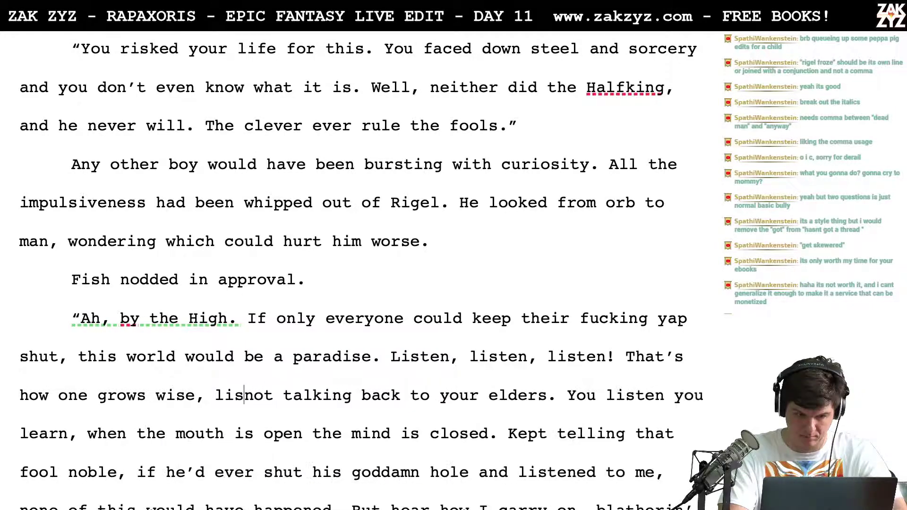
End the sentence after "how one grows wise" with a period and delete "not talking back to your elders."
key(BackSpace)
key(BackSpace)
text(.)
key(shift+Right)
key(shift+Right)
key(shift+Right)
key(shift+Right)
key(shift+Right)
key(shift+Right)
key(shift+Right)
key(shift+Right)
key(shift+Right)
key(shift+Right)
key(shift+Right)
key(shift+Right)
key(shift+Right)
key(shift+Right)
key(shift+Right)
key(shift+Right)
key(shift+Right)
key(shift+Right)
key(shift+Right)
key(shift+Right)
key(shift+Right)
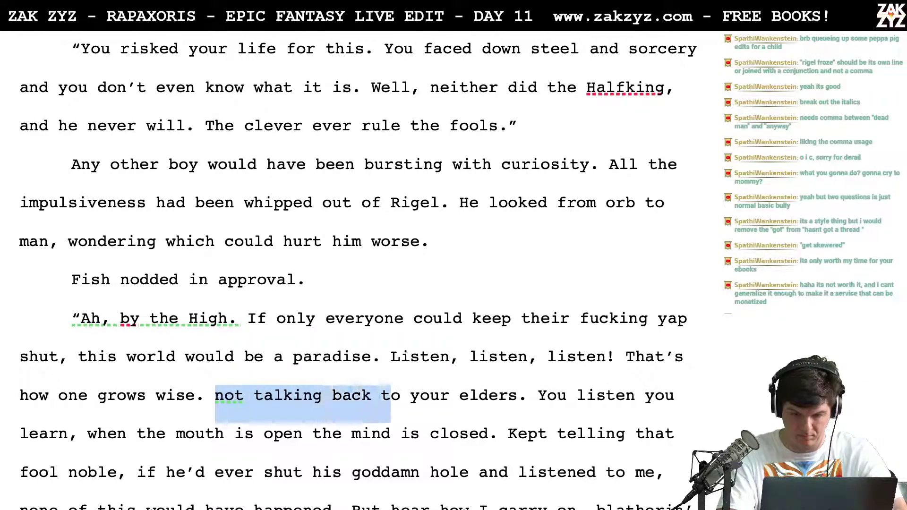
key(shift+Right)
key(shift+Right)
key(shift+Right)
key(shift+Right)
key(shift+Right)
key(shift+Right)
key(shift+Right)
key(shift+Right)
key(shift+Right)
key(BackSpace)
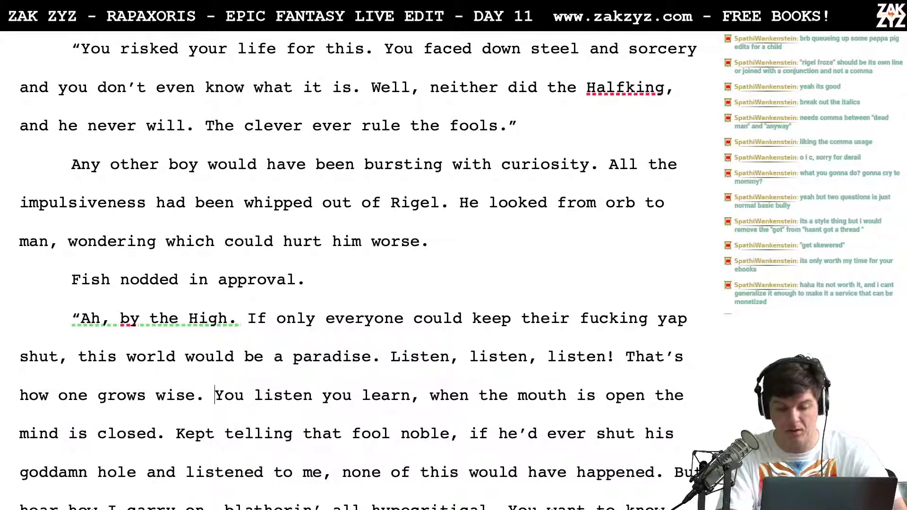
Replace the comma after "You listen you learn" with a period and capitalize "When" to split the sentence
scroll(228, 431, down, 1)
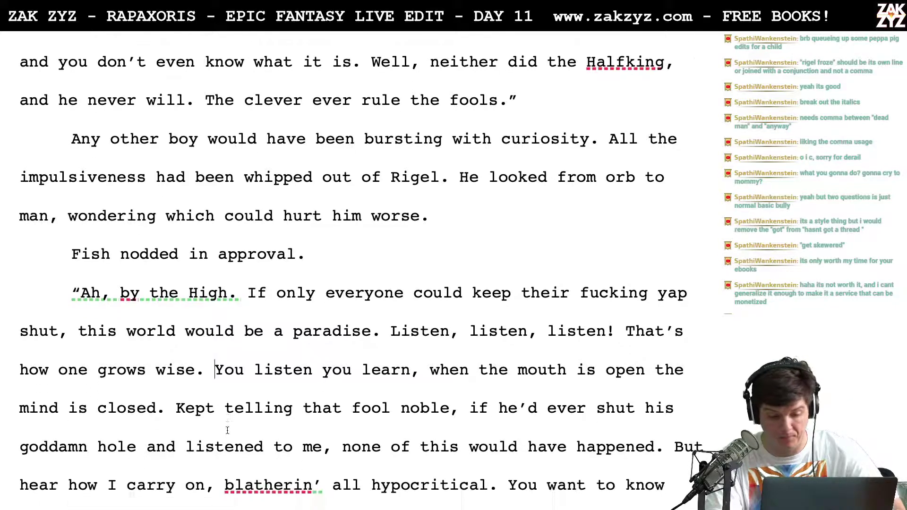
click(431, 371)
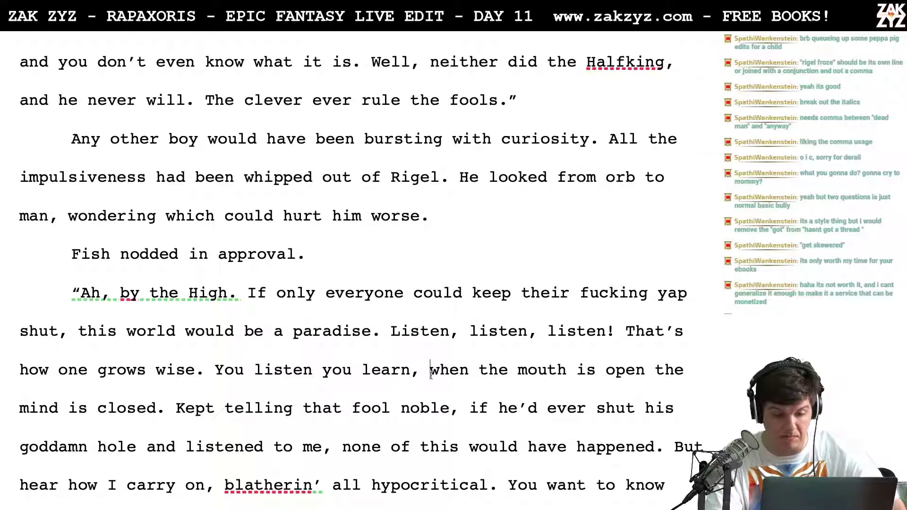
key(Left)
key(BackSpace)
text(.)
key(BackSpace)
text(W)
Break the paragraph before "Kept telling" and add "I kept telling that idiot nobleman, but he never shut his god-damned hole and listened to me." after "closed."
key(Left)
key(Left)
key(Left)
key(Left)
key(Left)
key(Left)
key(Left)
key(Left)
key(Left)
key(Left)
key(Left)
key(Left)
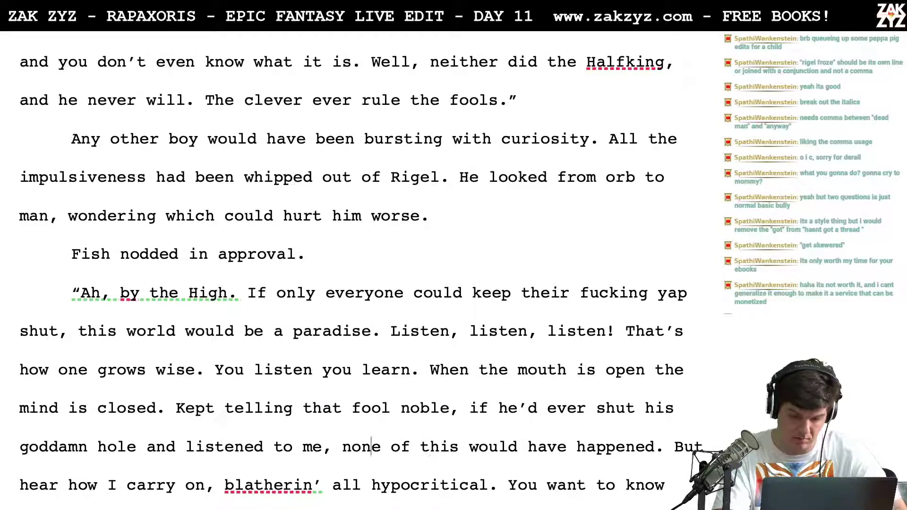
key(Left)
key(Left)
key(Left)
key(Left)
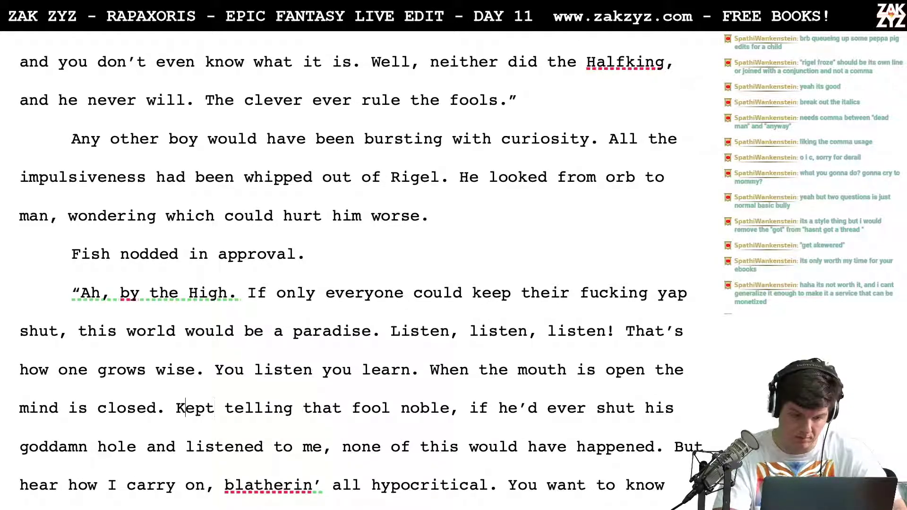
key(Return)
text(I kept )
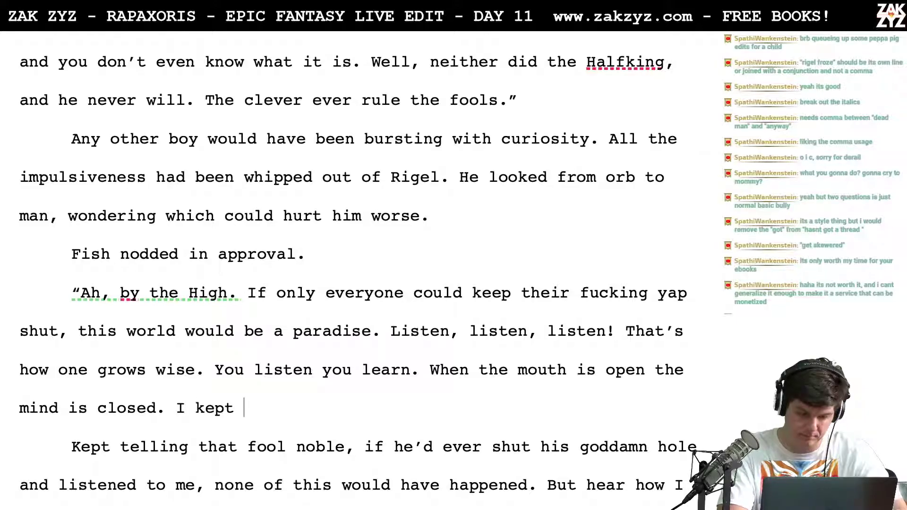
text(telling that idiot)
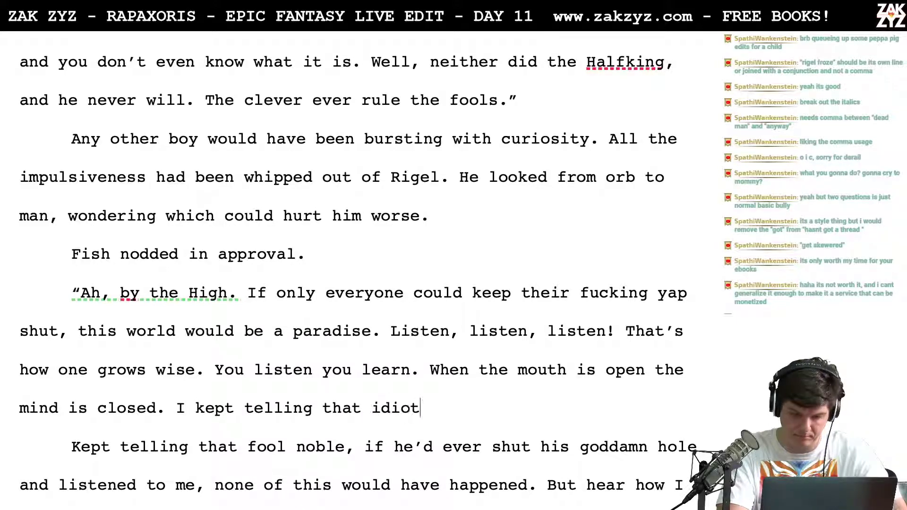
text( nobleman)
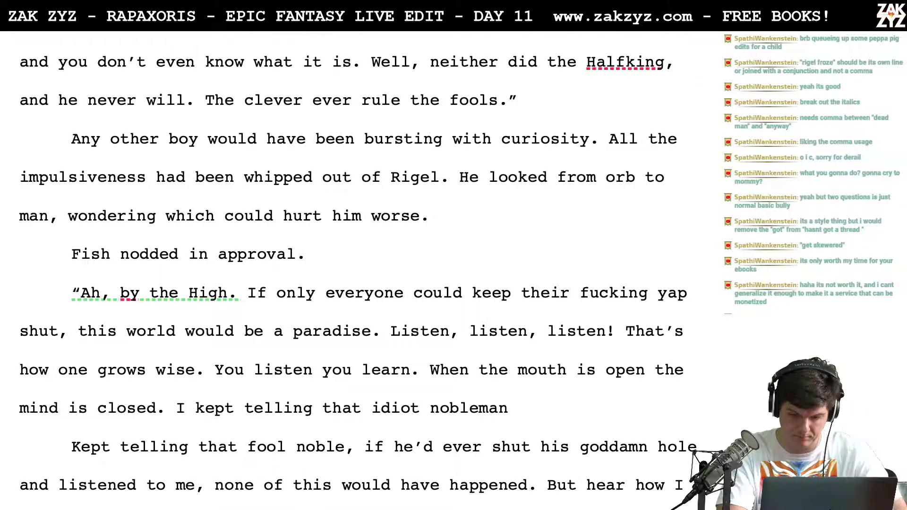
text(, but he ne)
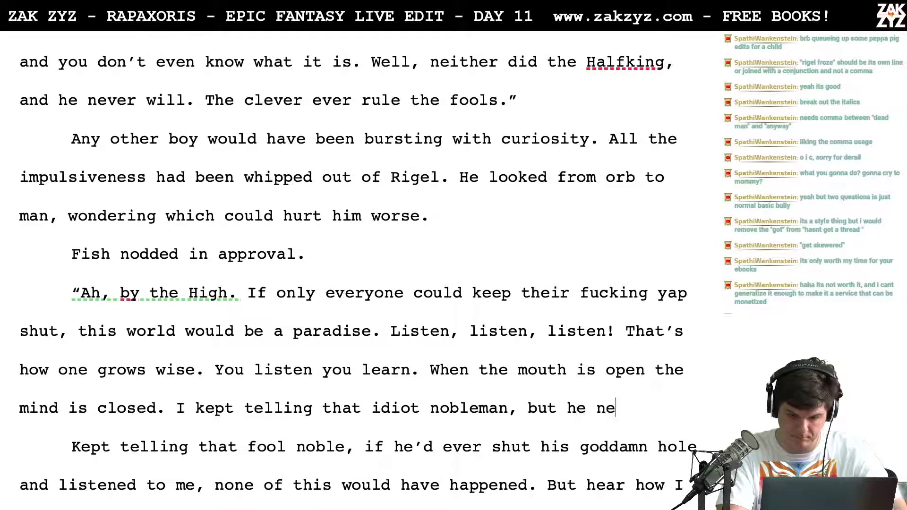
text(ver shut his god)
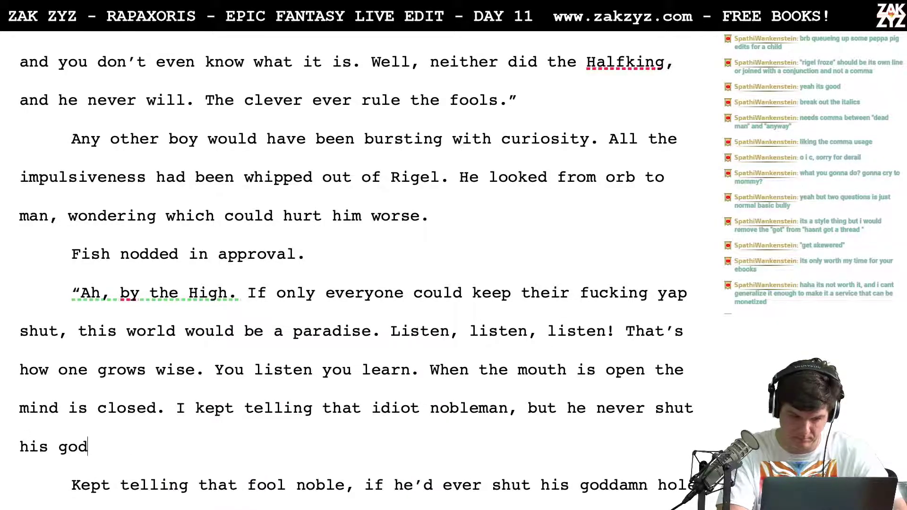
text(-damned )
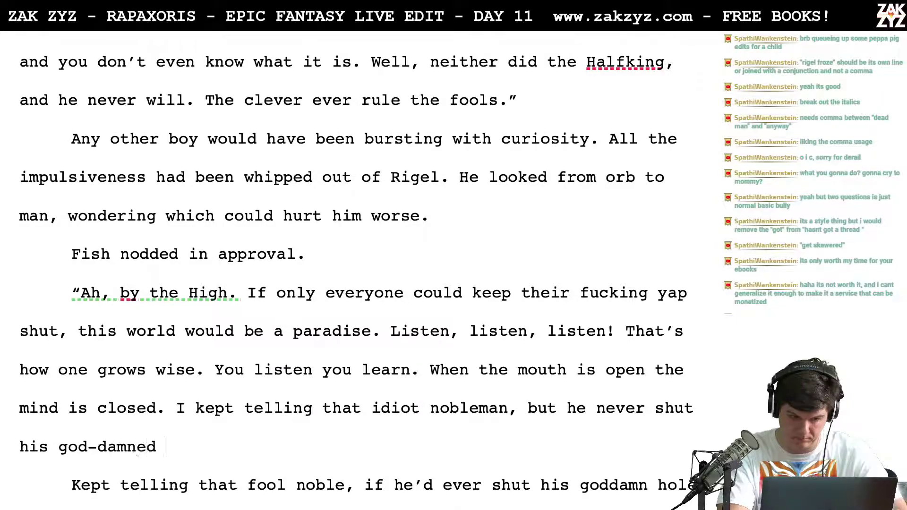
text(hole and lis)
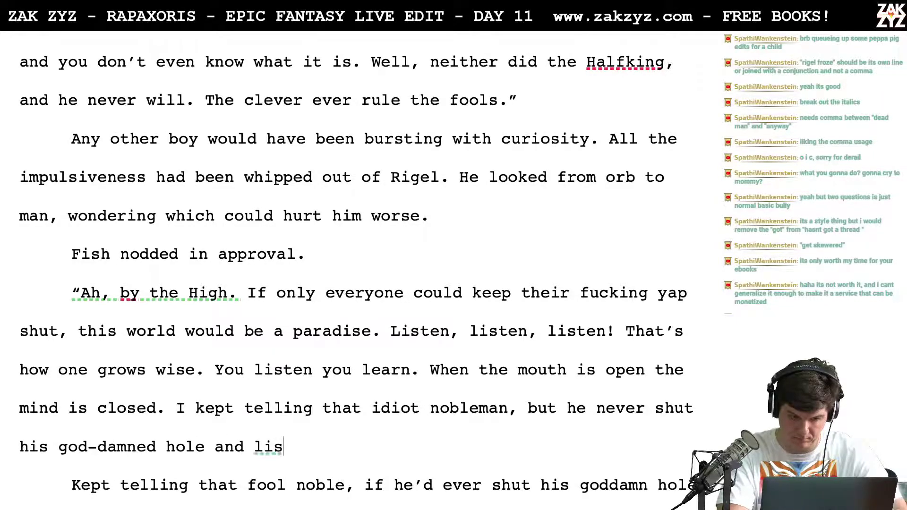
text(tened to me.)
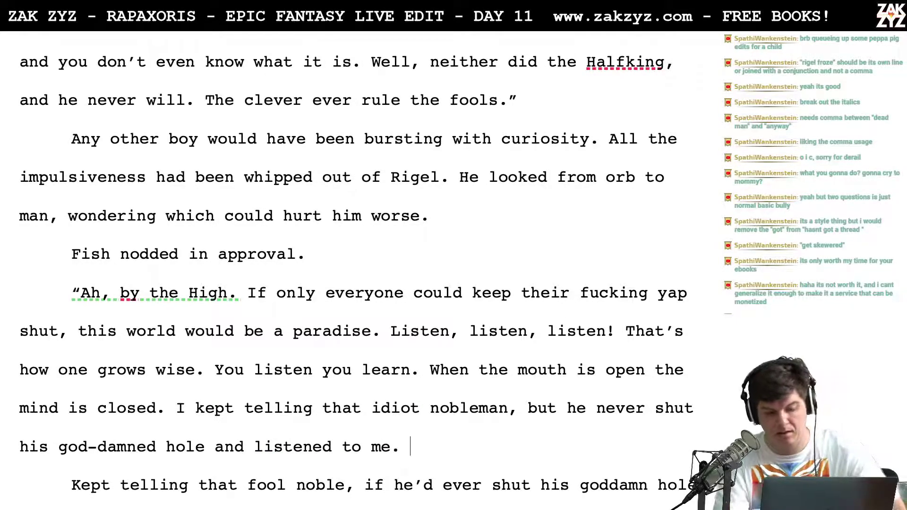
key(shift+Down)
key(shift+Down)
key(shift+Up)
key(shift+Right)
key(shift+Right)
key(shift+Right)
key(shift+Right)
key(shift+Right)
key(shift+Right)
key(shift+Right)
key(shift+Right)
key(shift+Right)
key(shift+Right)
key(shift+Right)
key(shift+Right)
key(shift+Right)
key(shift+Right)
key(shift+Right)
key(shift+Right)
key(shift+Right)
key(shift+Right)
key(shift+Right)
key(shift+Right)
key(shift+Right)
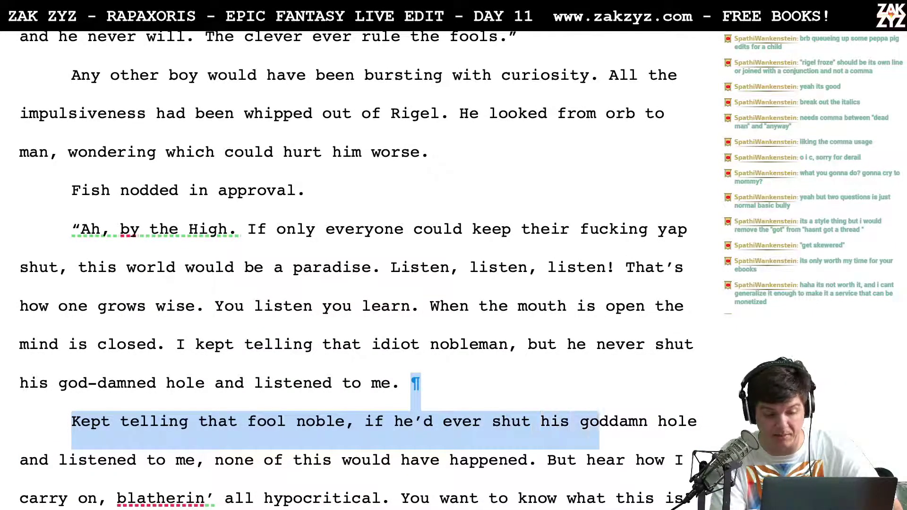
key(Right)
key(Up)
key(Right)
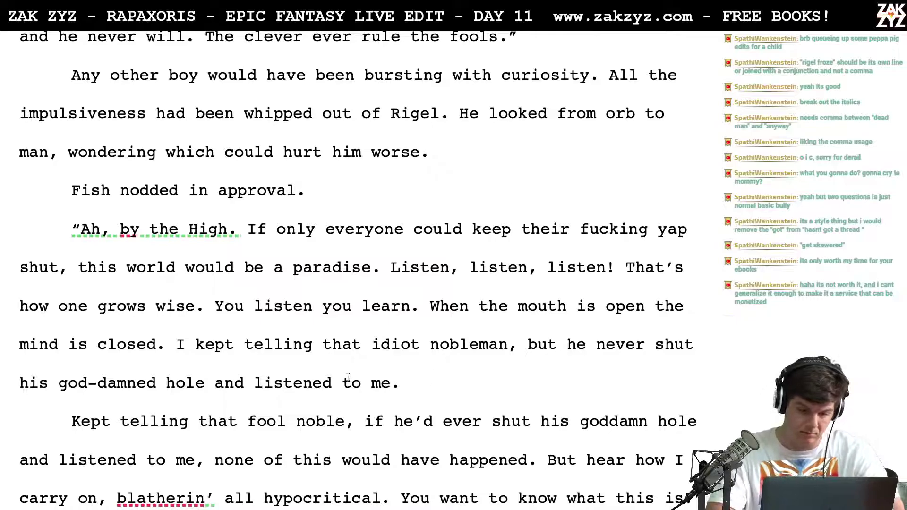
End the nobleman sentence with a period after "god-damned hole" and delete "and listened to me."
click(206, 383)
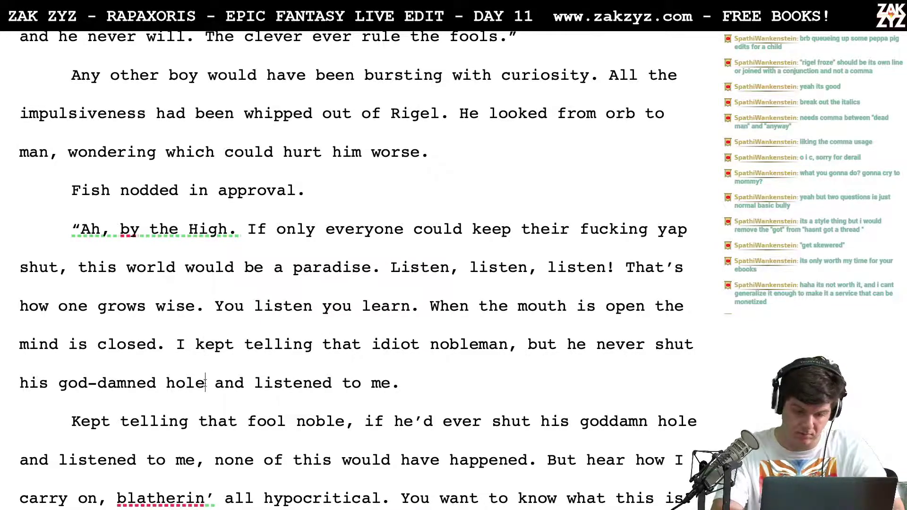
text(.)
drag(225, 383, 420, 384)
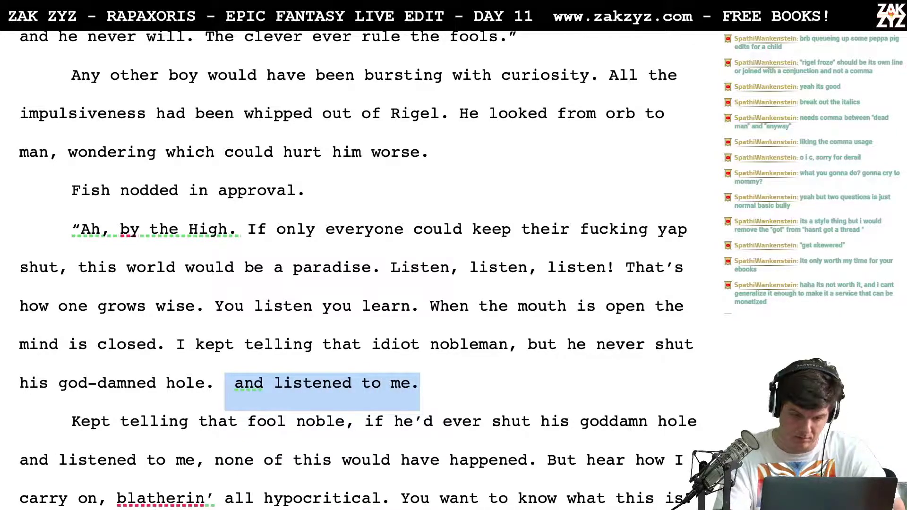
key(BackSpace)
Remove the comma after "idiot nobleman" and insert "the same. He never shut his goddamn hole." before "but he never shut"
key(Up)
key(Right)
key(Right)
key(Right)
key(Right)
key(Right)
key(Right)
key(Right)
key(Right)
key(Right)
key(Right)
key(Right)
key(Right)
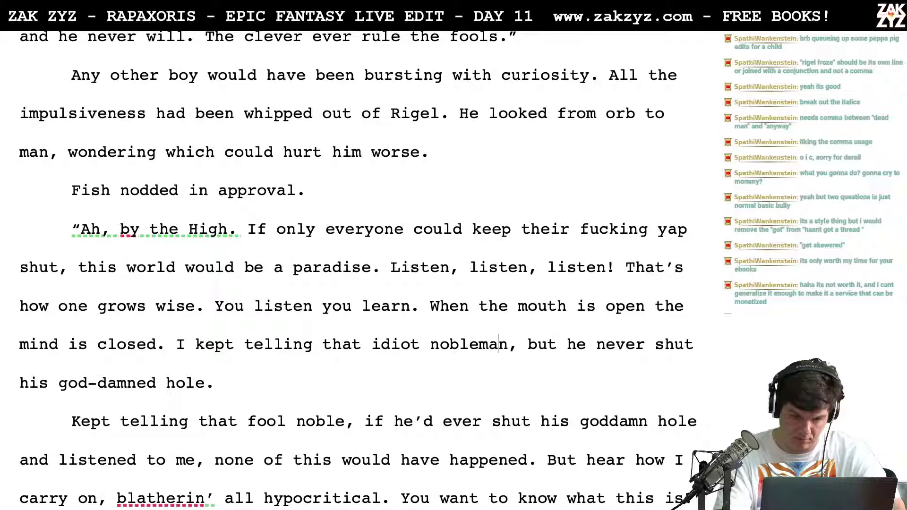
key(Right)
key(BackSpace)
text(.)
key(BackSpace)
key(BackSpace)
text(the s)
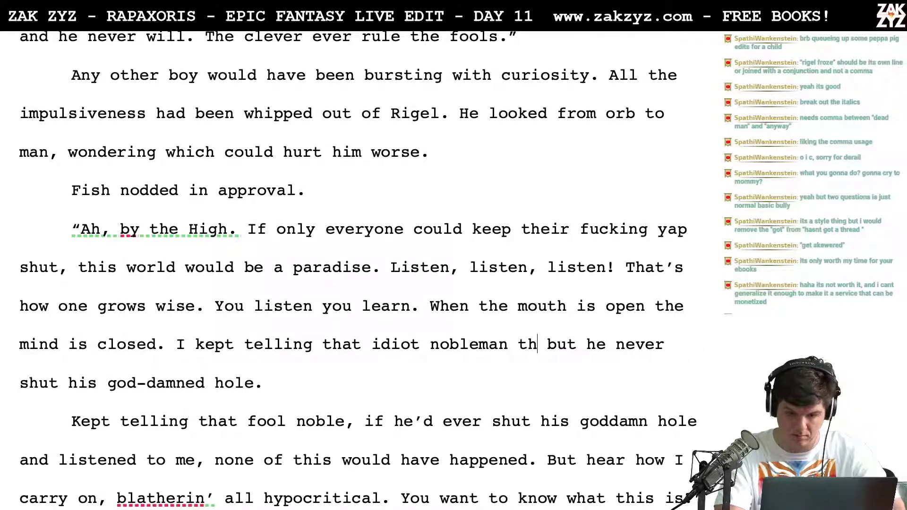
text(ame. He never sh)
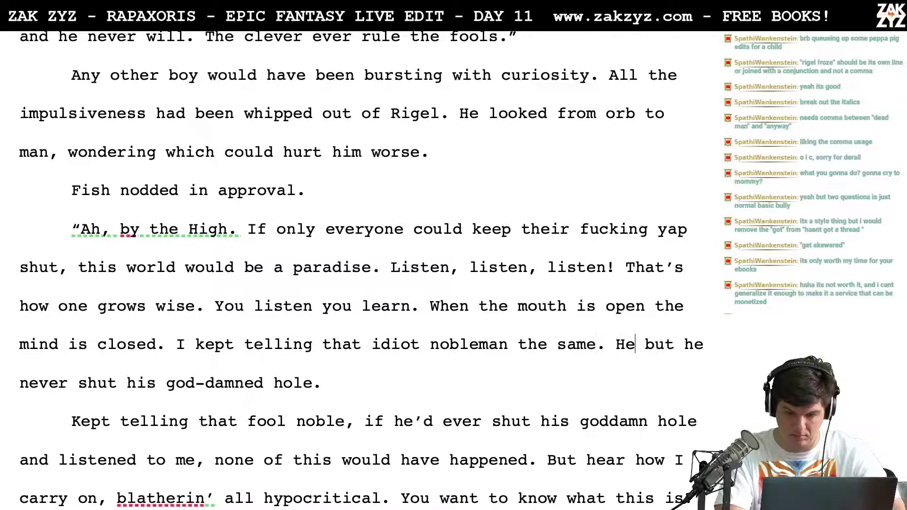
text(ut his goddamn)
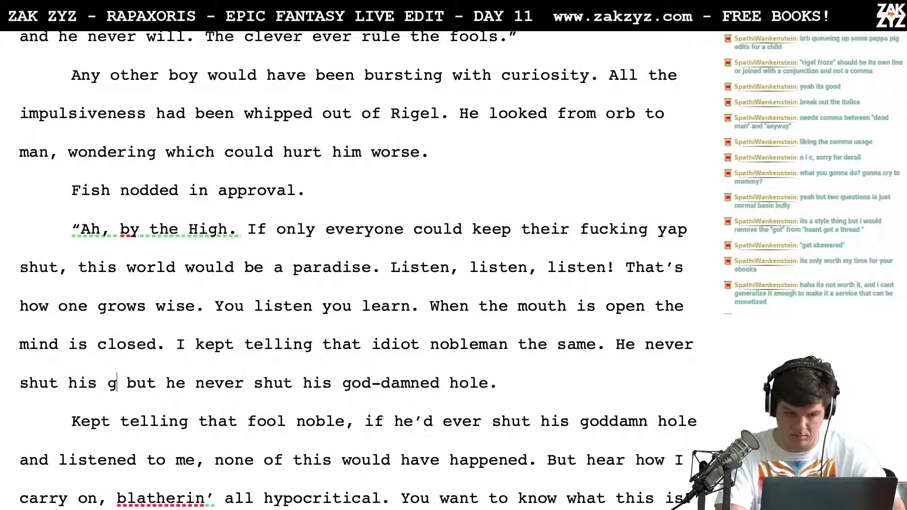
text( hole.)
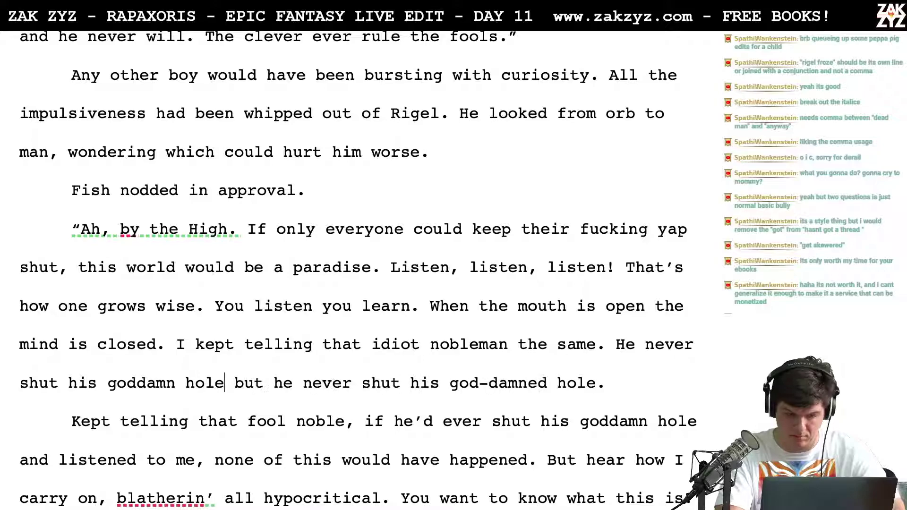
Delete the text from "but he never shut his god-damned hole" through "listened to me," and capitalize "None" to start the next sentence
key(shift+Down)
key(shift+Down)
key(shift+Left)
key(shift+Left)
key(shift+Left)
key(shift+Left)
key(shift+Left)
key(shift+Left)
key(shift+Left)
key(shift+Left)
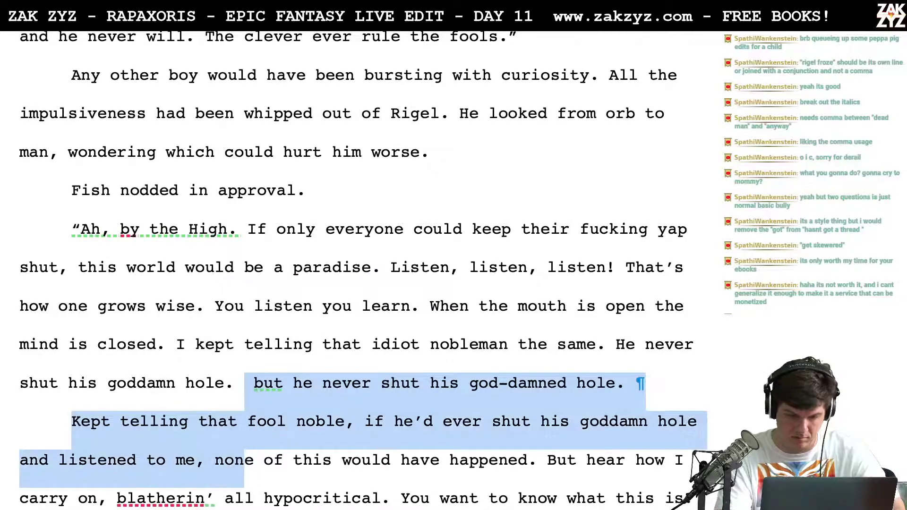
key(shift+Left)
key(shift+Left)
key(shift+Left)
key(shift+Left)
key(shift+Left)
key(shift+Left)
key(shift+Left)
key(shift+Left)
key(shift+Left)
key(shift+Right)
key(shift+Right)
key(shift+Right)
key(shift+Right)
key(shift+Right)
key(shift+Right)
key(shift+Right)
key(shift+Right)
key(shift+Right)
key(shift+Right)
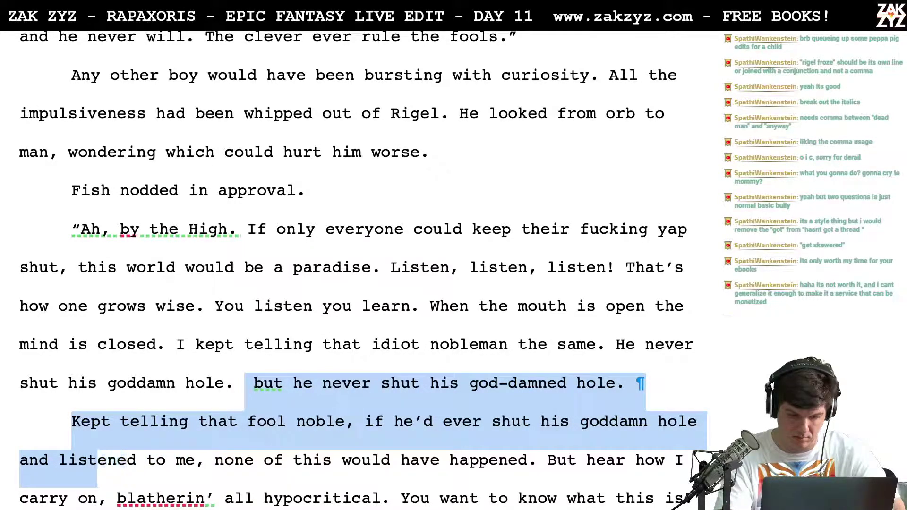
key(shift+Right)
key(shift+Right)
key(shift+Right)
key(shift+Right)
text(N)
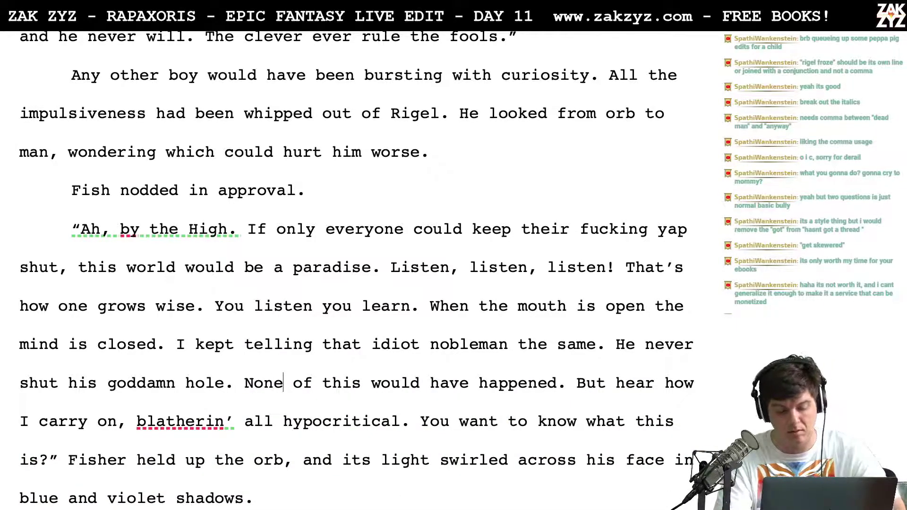
Insert "had to happen." after "None of this", breaking the remaining text onto a new paragraph
key(Right)
key(Right)
key(Right)
key(Right)
key(Right)
key(Right)
key(Right)
key(Right)
key(Right)
key(Right)
key(Right)
key(Right)
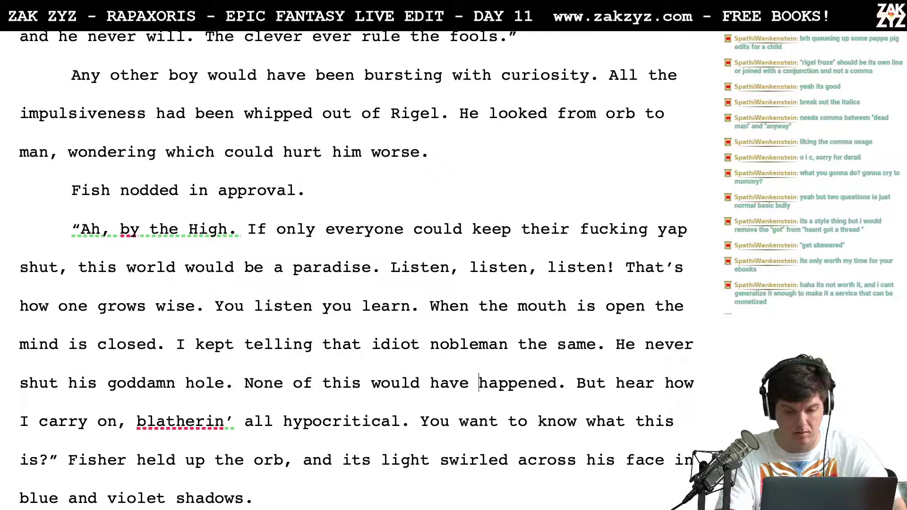
key(Left)
key(Left)
key(Left)
key(Left)
key(Left)
key(Left)
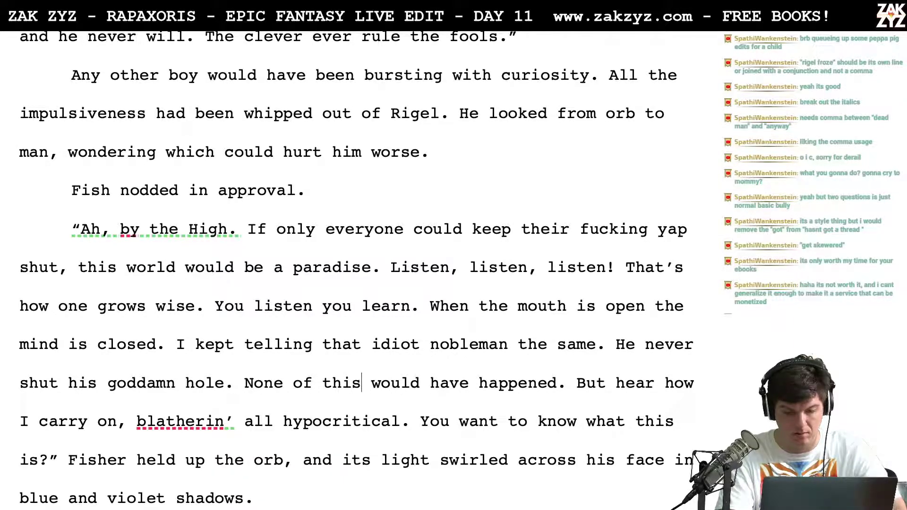
key(Return)
text(had to)
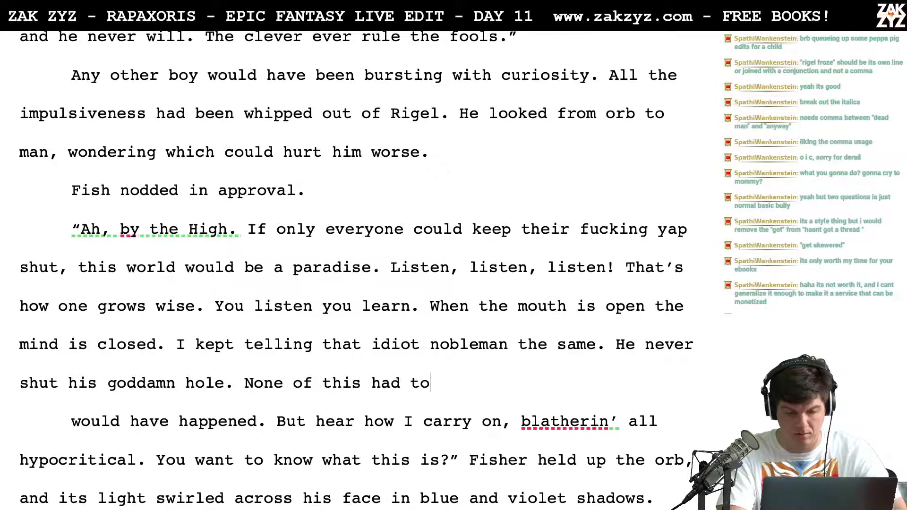
text( happen.)
Delete the leftover "would have happened." and its paragraph break so "But hear how I carry on" rejoins the speech
key(shift+Down)
key(shift+Left)
key(shift+Left)
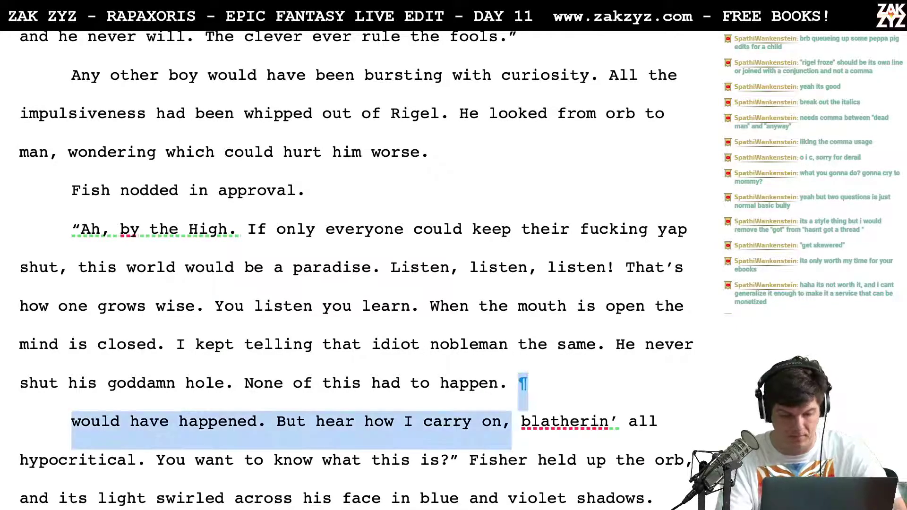
key(shift+Left)
key(shift+Left)
key(shift+Left)
key(shift+Left)
key(shift+Left)
key(shift+Left)
key(shift+Left)
key(shift+Left)
key(shift+Left)
key(shift+Left)
key(shift+Left)
key(shift+Left)
key(shift+Left)
key(shift+Left)
key(shift+Left)
key(shift+Left)
key(shift+Left)
key(shift+Left)
key(shift+Left)
key(shift+Left)
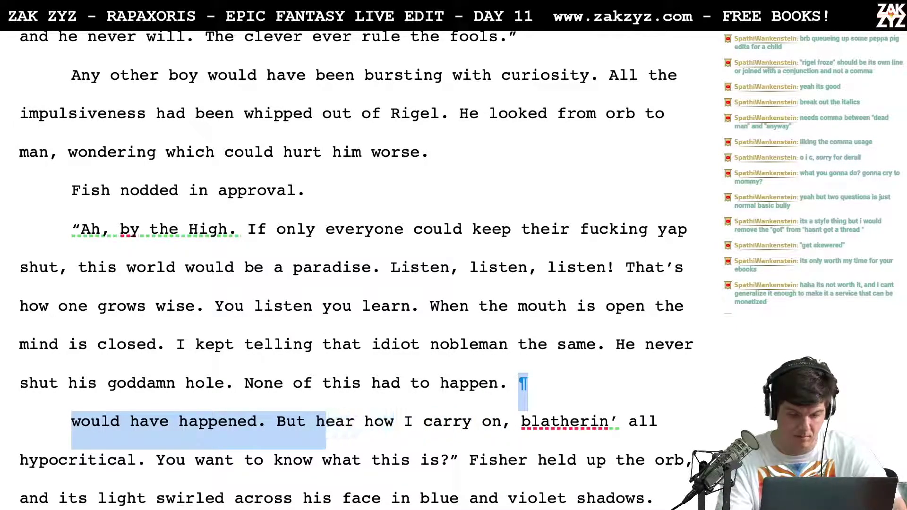
key(BackSpace)
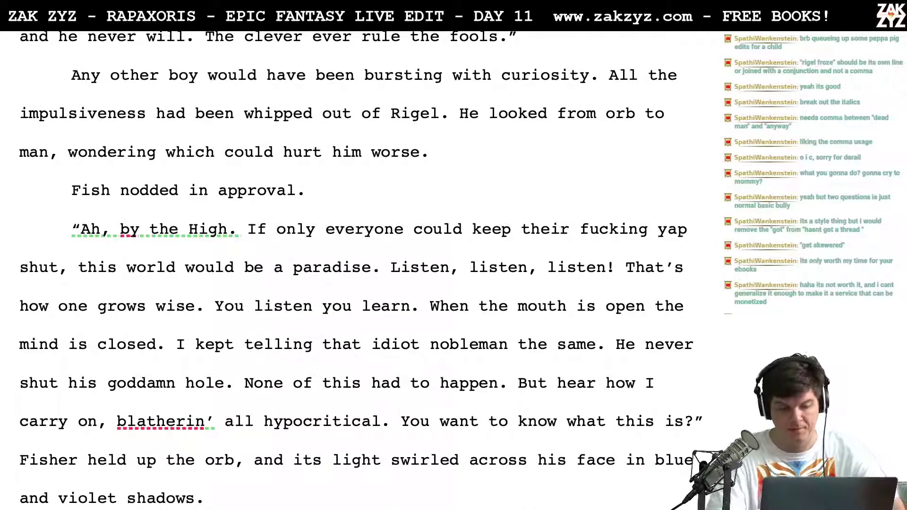
Shorten the name "Fisher" to "Fish" in the sentence about holding up the orb
scroll(269, 412, down, 3)
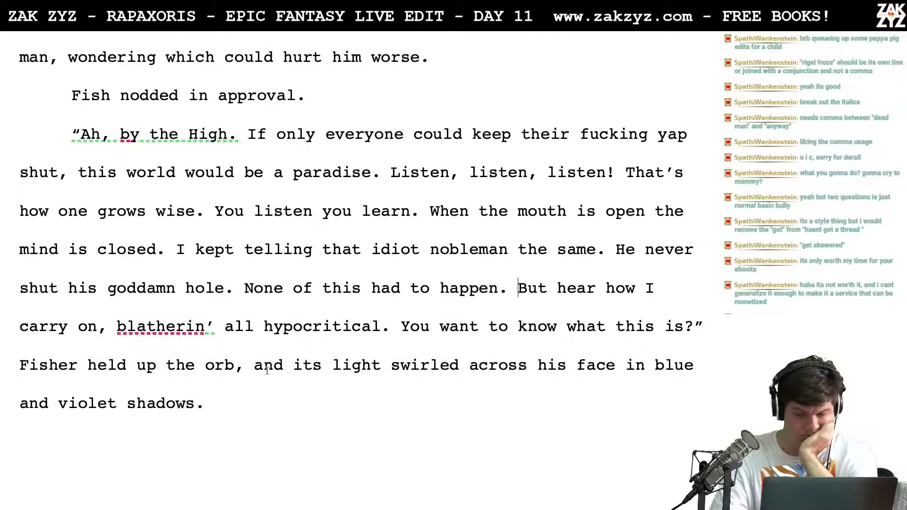
scroll(379, 386, down, 1)
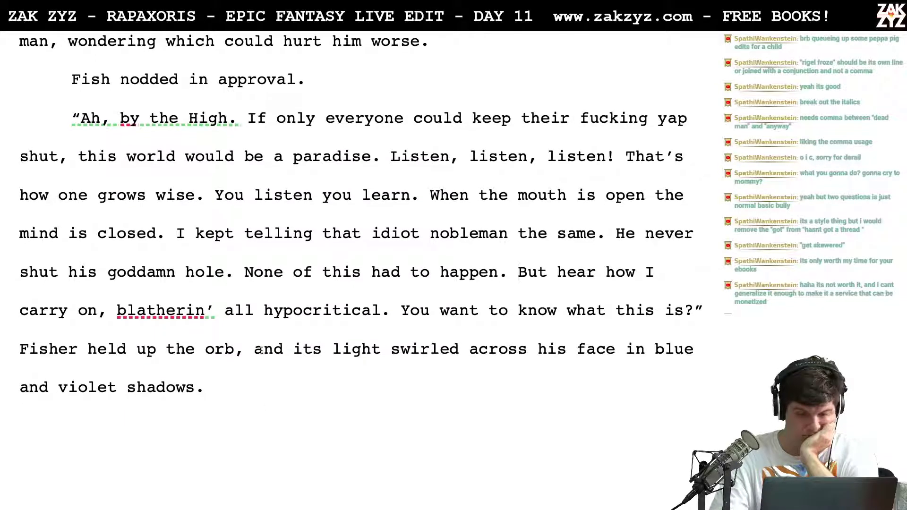
click(244, 350)
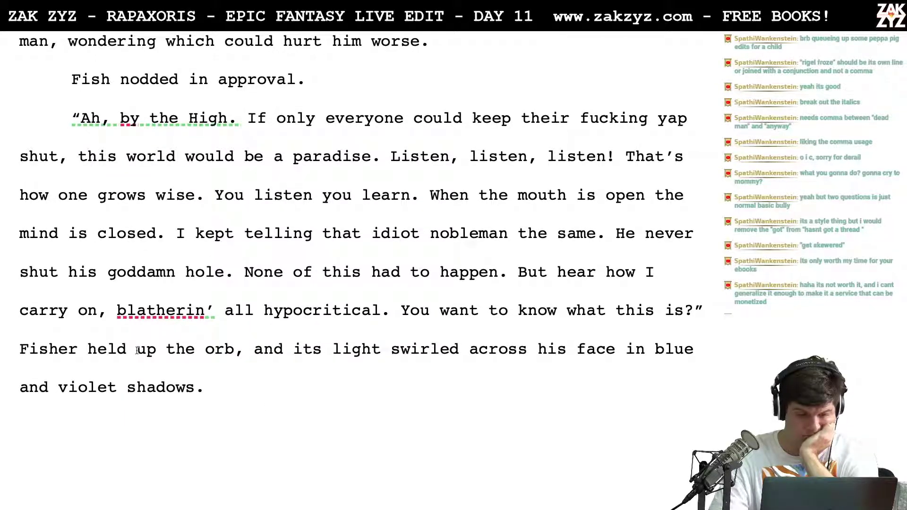
click(78, 350)
key(BackSpace)
key(BackSpace)
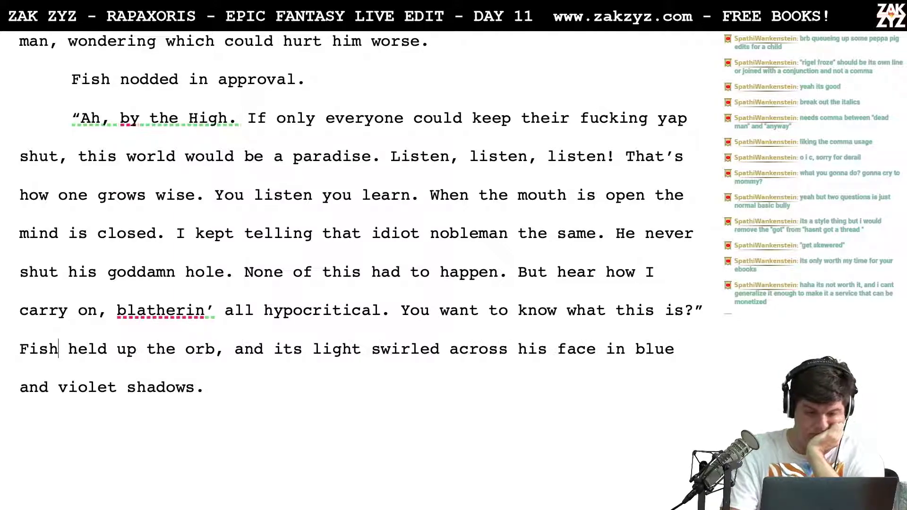
Add a comma after "You listen" and another after "When the mouth is open"
scroll(352, 268, up, 2)
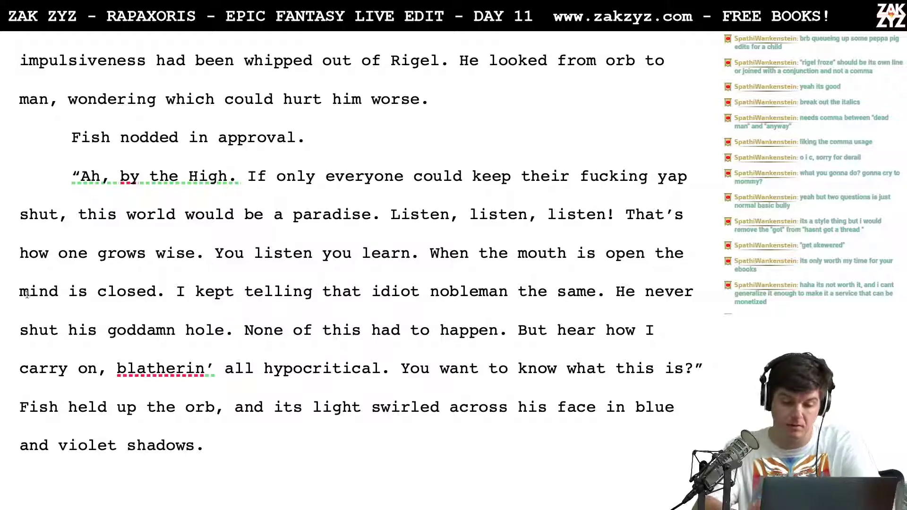
click(320, 252)
key(Left)
text(,)
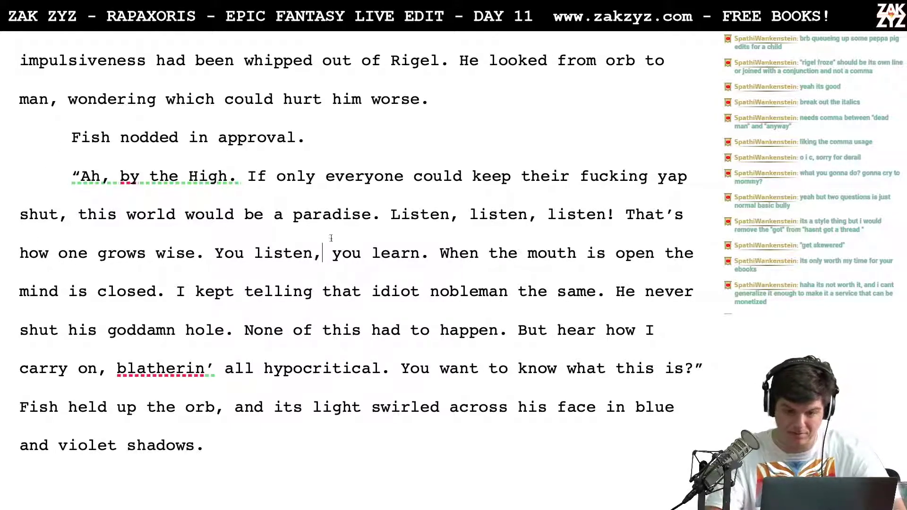
click(672, 254)
key(Left)
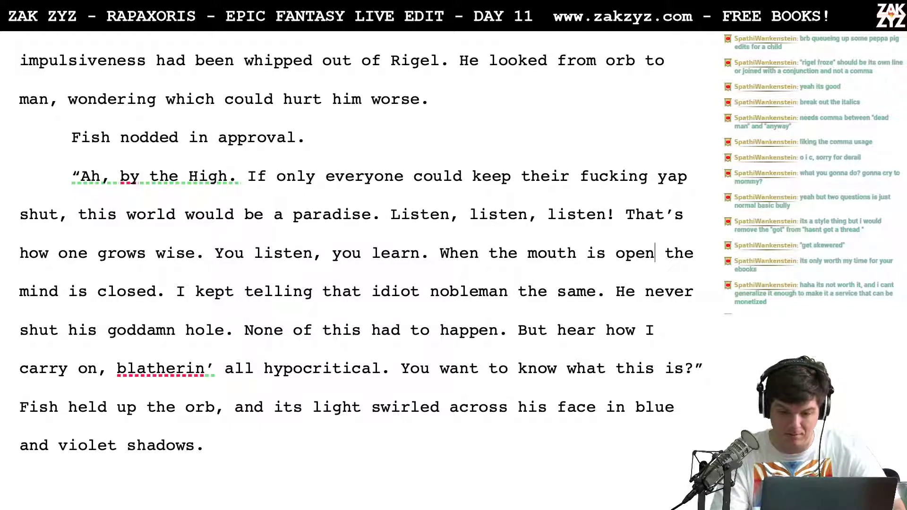
text(,)
Replace "the same. He" after "idiot nobleman" with ", but he" to join the two sentences
key(Left)
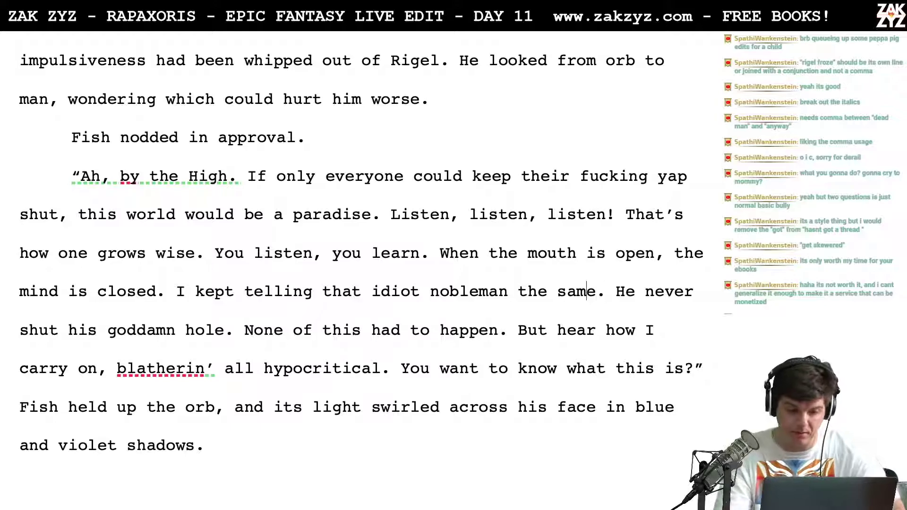
key(BackSpace)
key(BackSpace)
key(BackSpace)
key(BackSpace)
key(BackSpace)
key(BackSpace)
key(BackSpace)
key(BackSpace)
key(BackSpace)
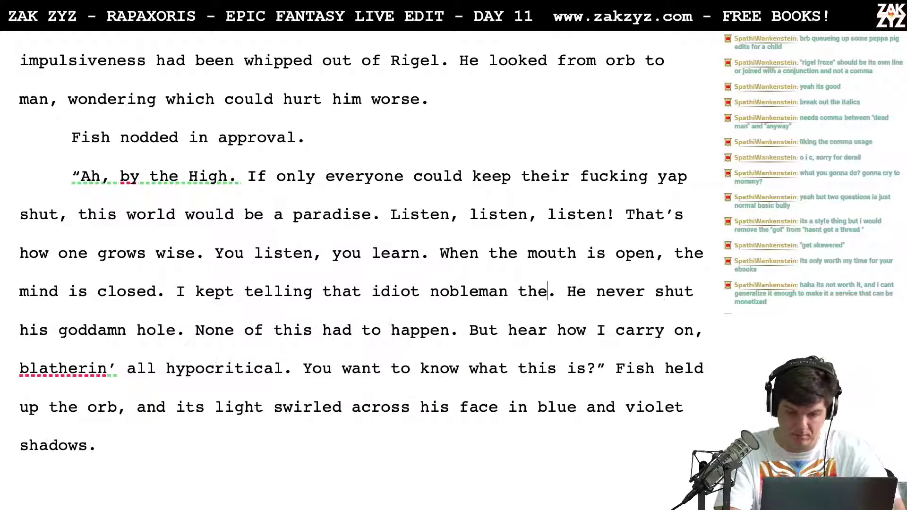
text(, but)
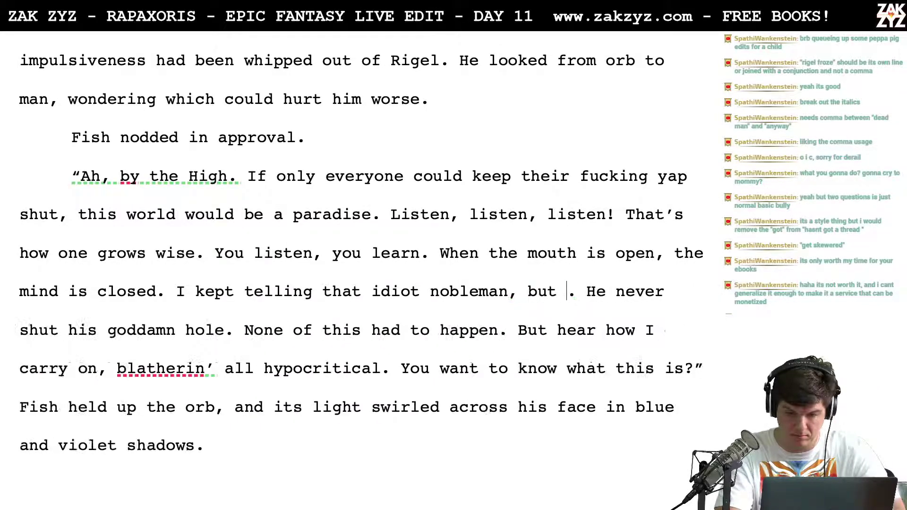
key(Delete)
key(Delete)
key(Delete)
text(h)
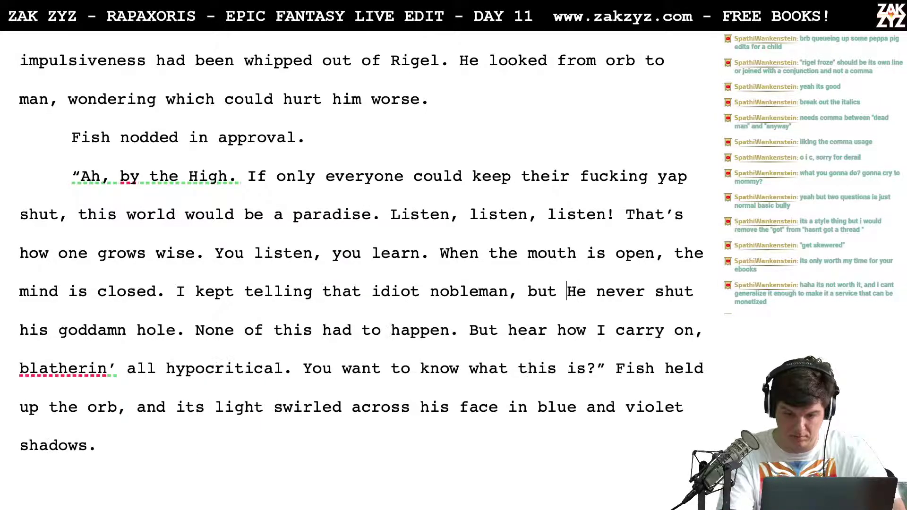
Lowercase "He" after "but" in the nobleman sentence, and replace "But hear how I carry on," with "But listen to me,"
click(566, 368)
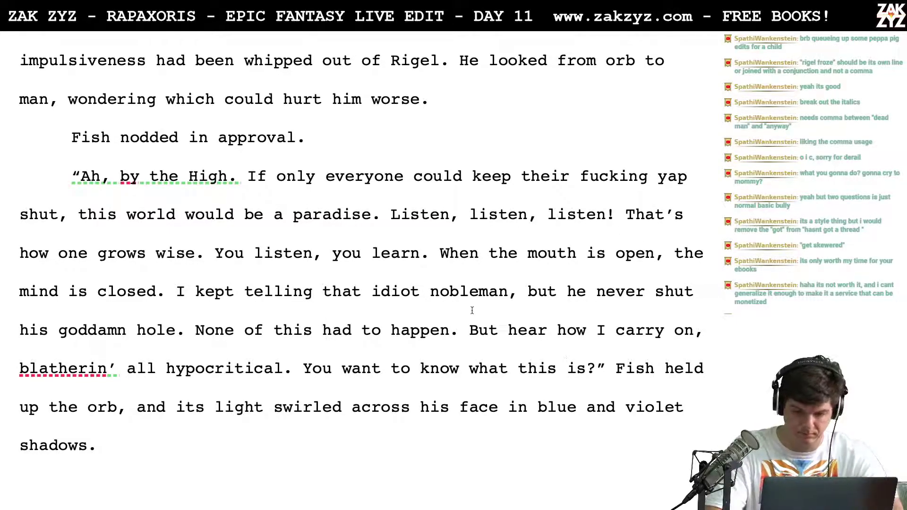
click(468, 329)
key(Return)
text(But listen to me,)
key(shift+Right)
key(shift+Right)
key(shift+Right)
key(shift+Right)
key(shift+Right)
key(shift+Right)
key(shift+Right)
key(shift+Right)
key(shift+Right)
key(shift+Right)
key(shift+Right)
key(shift+Right)
key(shift+Right)
key(shift+Right)
key(shift+Right)
key(shift+Right)
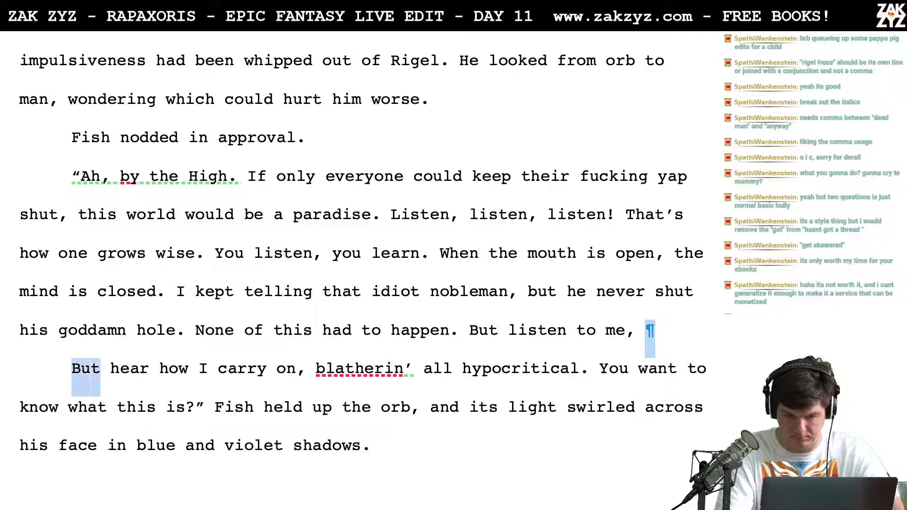
key(shift+Right)
key(shift+Right)
key(shift+Right)
key(shift+Right)
key(shift+Right)
key(shift+Right)
key(shift+Right)
key(shift+Right)
key(shift+Right)
key(shift+Right)
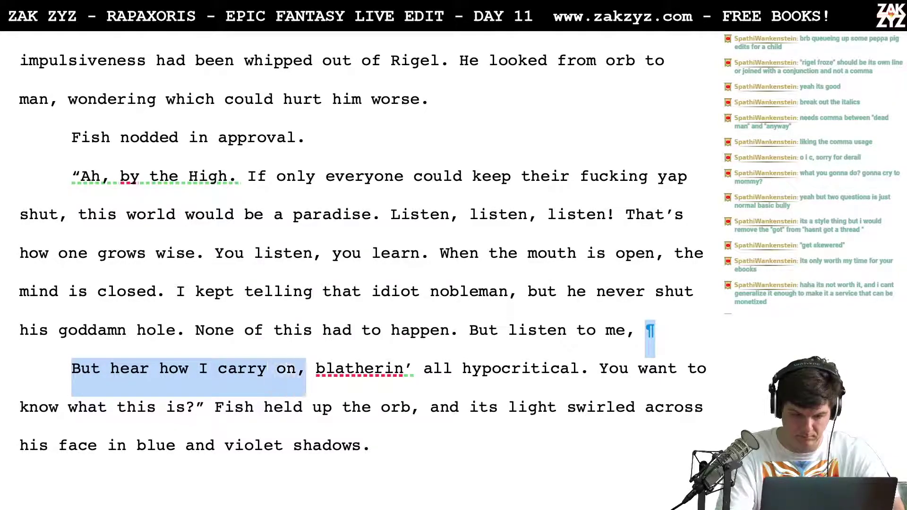
key(Delete)
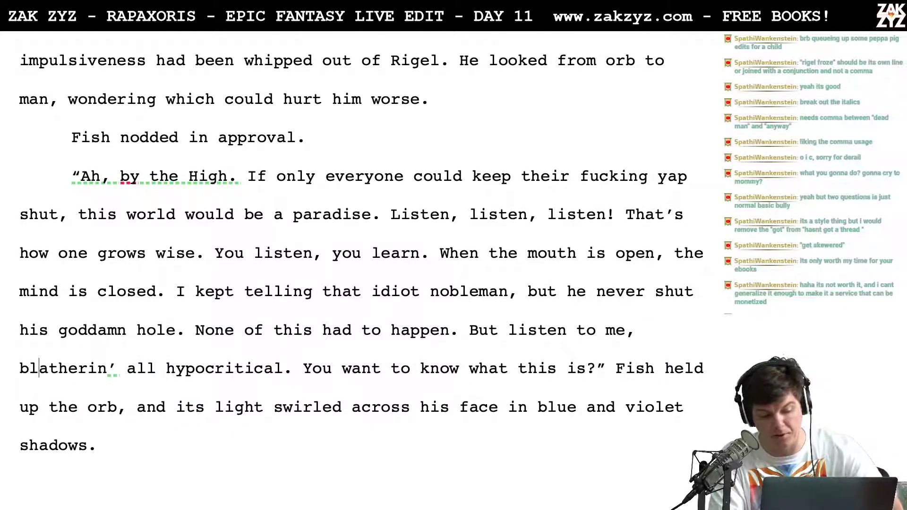
Start a new paragraph at "Fish held up the orb", directly after the question "You want to know what this is?"
key(Right)
key(Right)
key(Right)
key(Right)
key(Right)
key(Right)
key(Right)
key(Right)
key(Right)
key(Right)
key(Right)
key(Right)
key(Right)
key(Right)
key(Right)
key(Right)
key(Right)
key(Right)
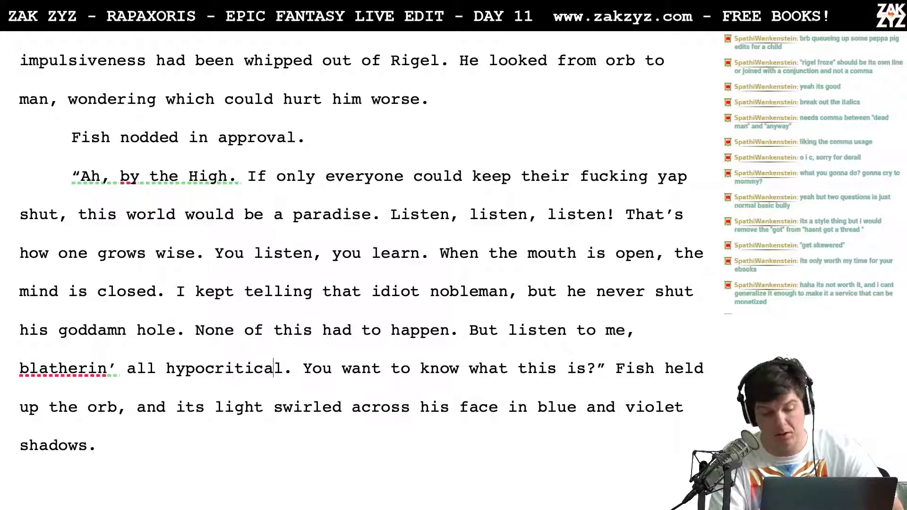
key(Right)
key(Right)
key(Right)
key(Right)
key(Right)
key(Right)
key(Right)
key(Right)
key(Right)
key(Right)
key(Right)
key(Right)
key(Right)
key(Right)
key(Right)
key(Right)
key(Right)
key(Right)
key(Right)
key(Right)
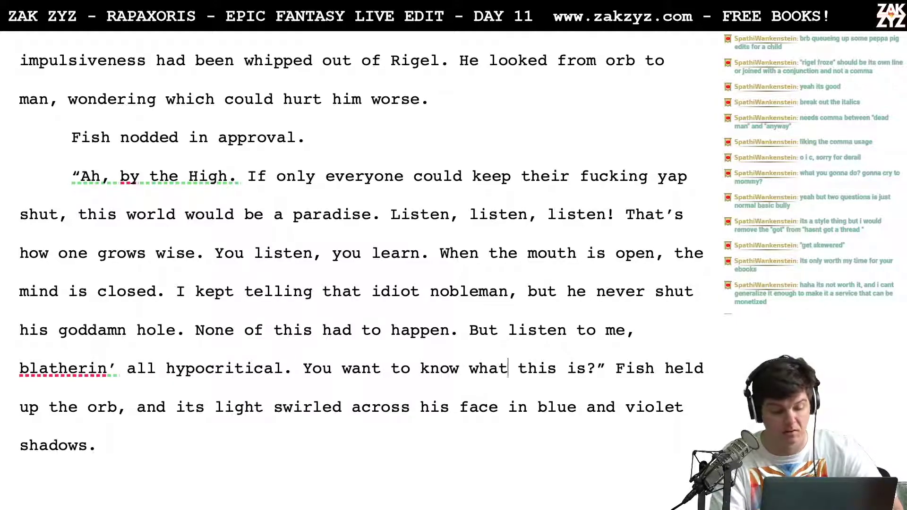
key(Right)
key(Right)
key(Right)
key(Right)
key(Right)
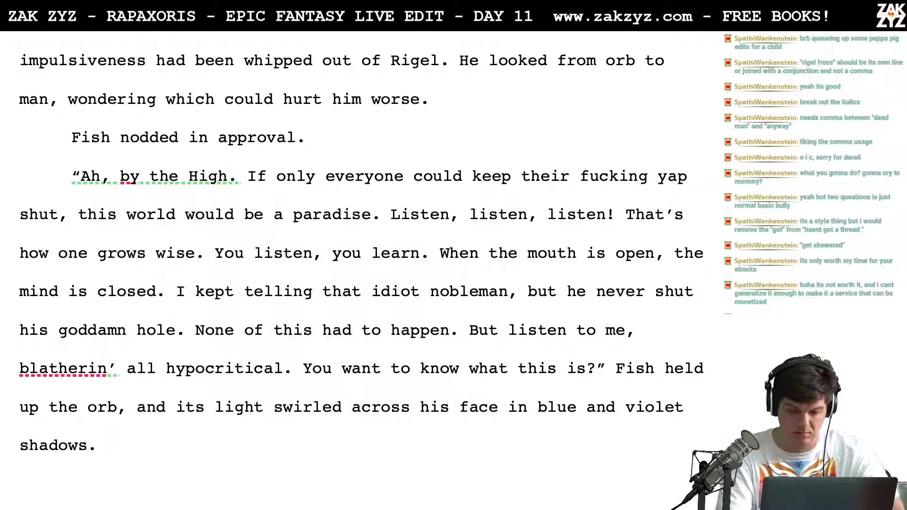
key(Return)
Change "Fish held up" to "Fish held out the orb," and split the old remainder of the sentence into a separate paragraph
key(Right)
key(Right)
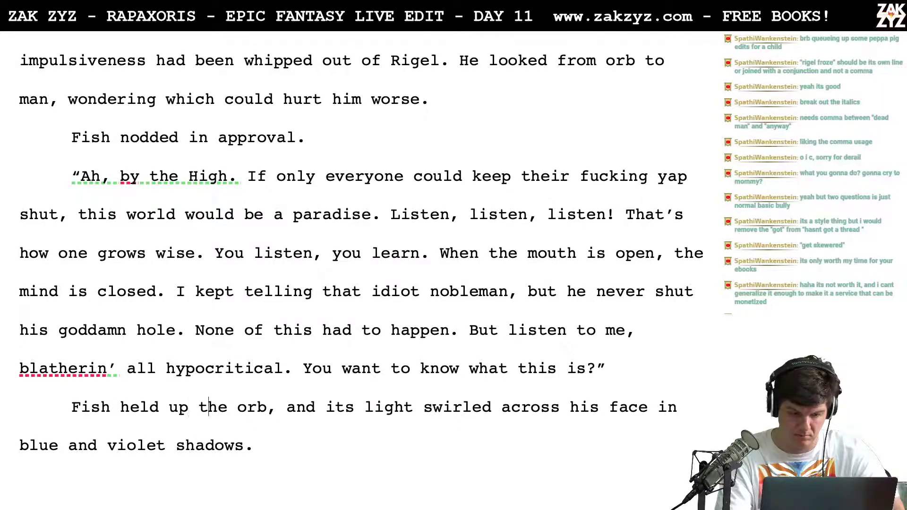
key(Left)
key(Left)
key(Left)
key(Left)
key(Left)
key(Left)
key(BackSpace)
key(BackSpace)
text(out the orb,)
key(Return)
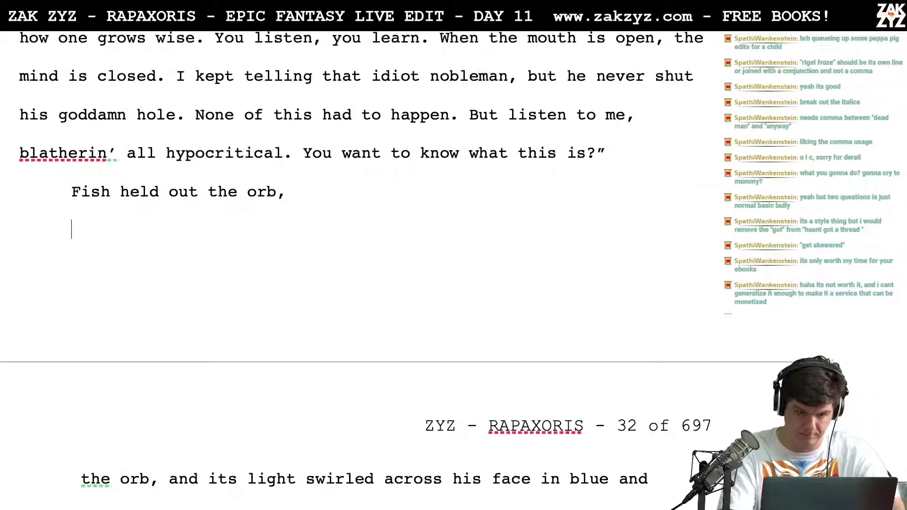
Try continuing the sentence after "Fish held out the orb," with "the swirling motes twinkled beneath the", and delete that clause
text(the swir)
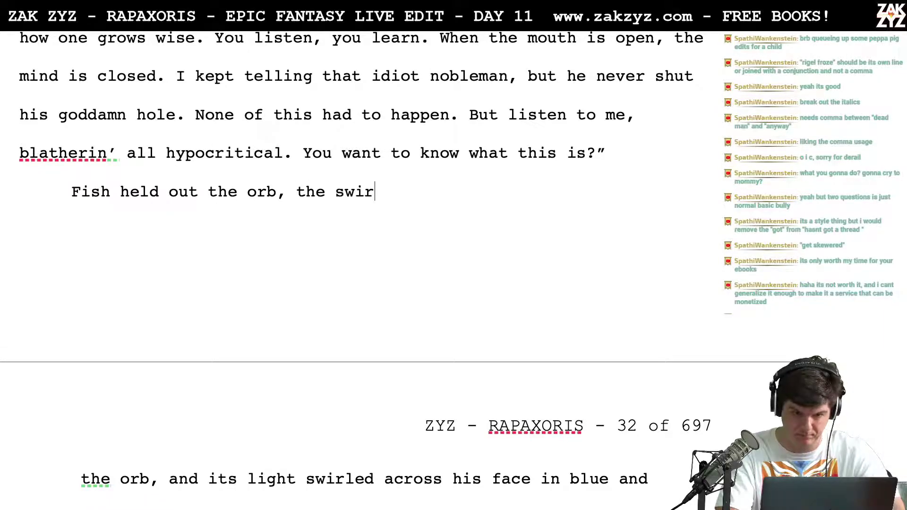
text(ling motes )
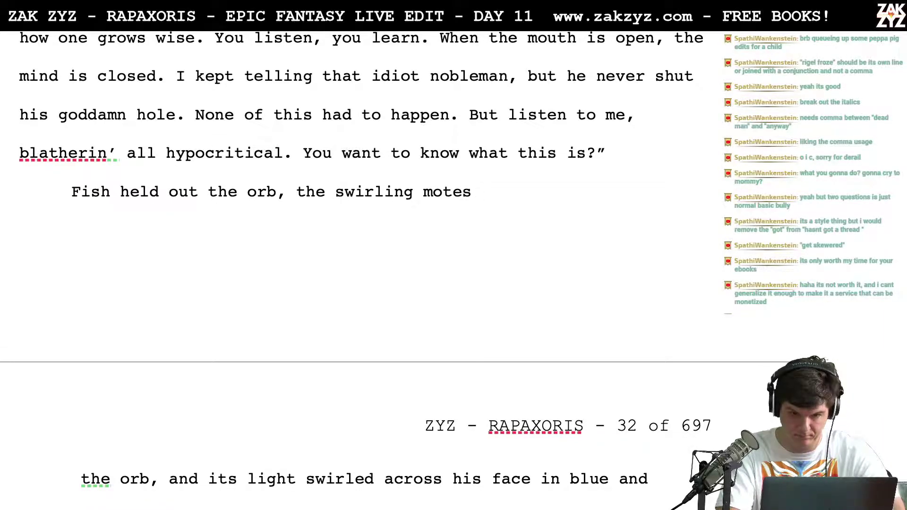
text(twinl)
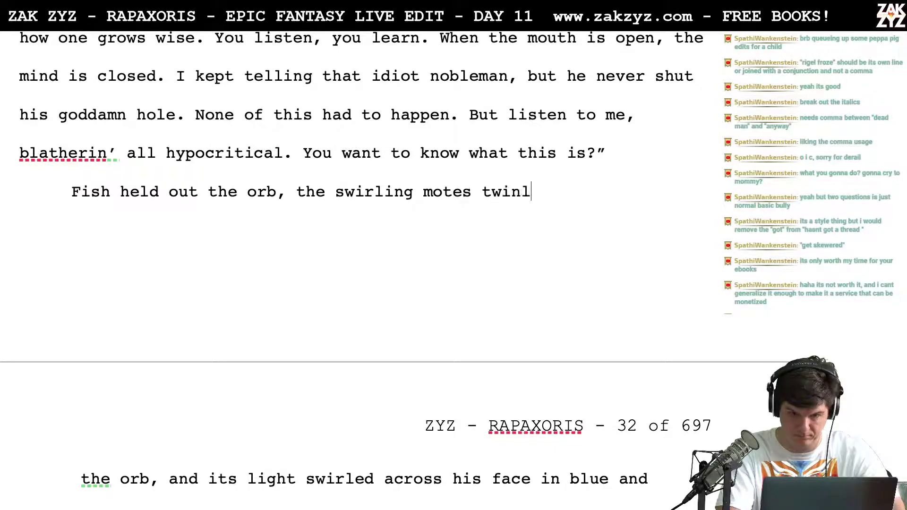
key(BackSpace)
text(kled bene)
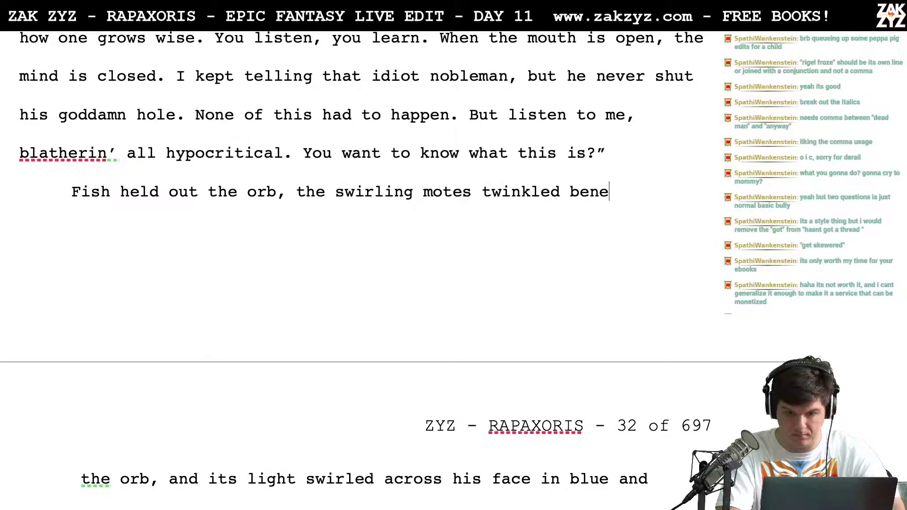
text(ath the crystel)
key(BackSpace)
key(BackSpace)
key(BackSpace)
key(BackSpace)
key(BackSpace)
key(BackSpace)
key(BackSpace)
key(BackSpace)
key(BackSpace)
key(BackSpace)
key(BackSpace)
key(BackSpace)
key(BackSpace)
key(BackSpace)
key(BackSpace)
key(BackSpace)
key(BackSpace)
key(BackSpace)
key(BackSpace)
key(BackSpace)
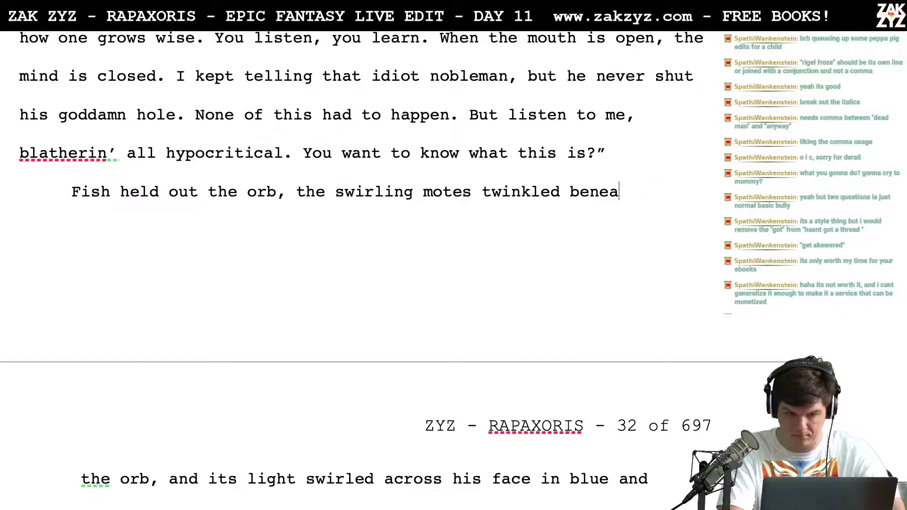
key(BackSpace)
key(BackSpace)
key(BackSpace)
key(BackSpace)
key(BackSpace)
key(BackSpace)
key(BackSpace)
key(BackSpace)
key(BackSpace)
key(BackSpace)
key(BackSpace)
key(BackSpace)
key(BackSpace)
key(BackSpace)
key(BackSpace)
key(BackSpace)
key(BackSpace)
key(BackSpace)
key(BackSpace)
key(BackSpace)
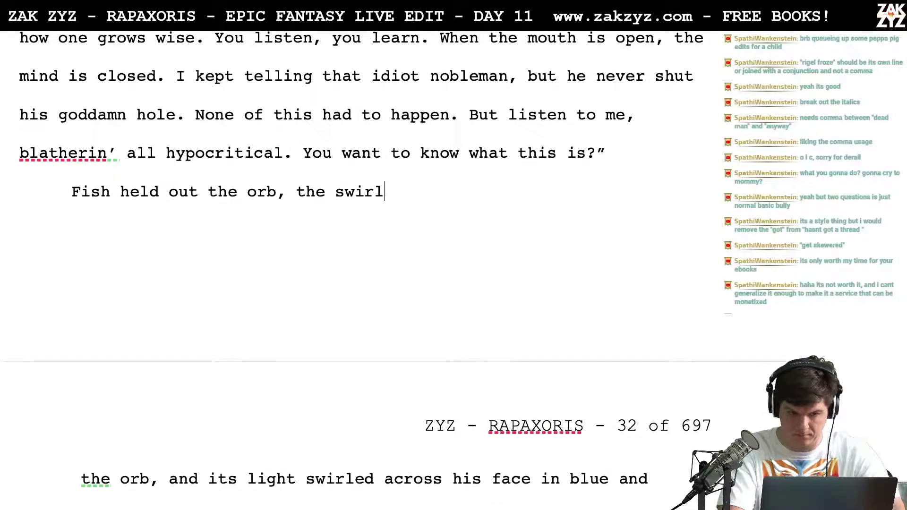
key(BackSpace)
key(BackSpace)
key(BackSpace)
Try continuing the sentence after "Fish held out the orb," with "clouds of violet were swirling through the", and delete that clause
text(clouds )
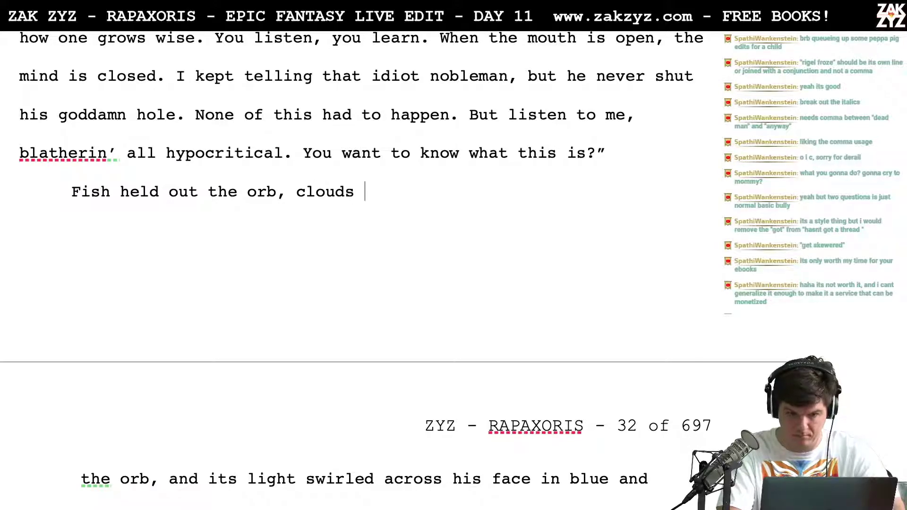
text(of violet )
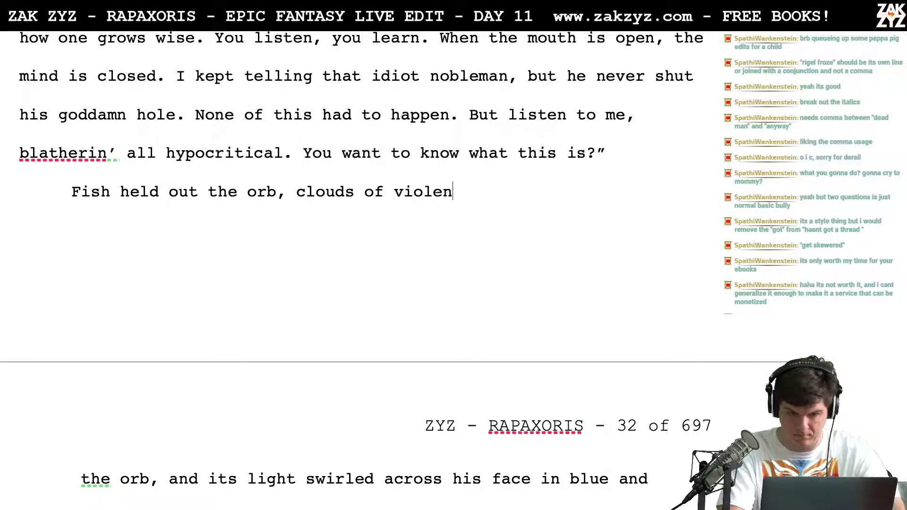
text(were sw)
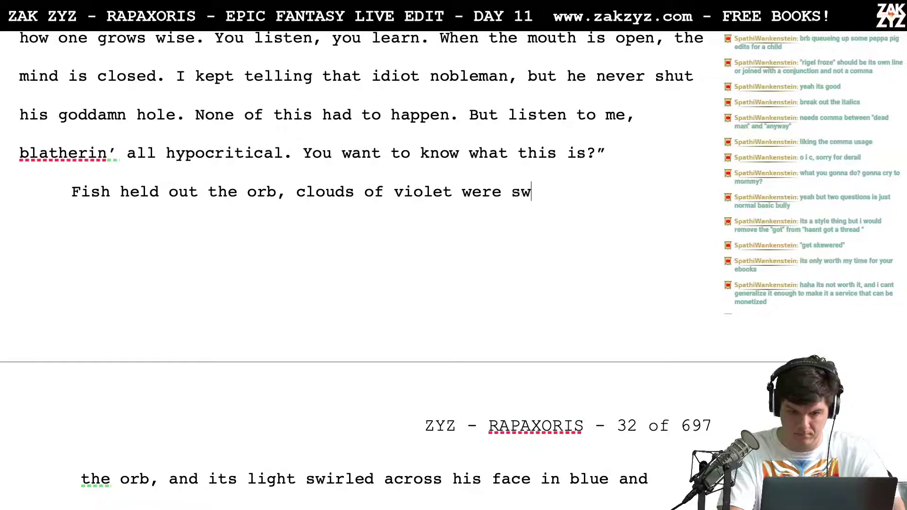
text(irling ben)
key(BackSpace)
key(BackSpace)
key(BackSpace)
text(through the)
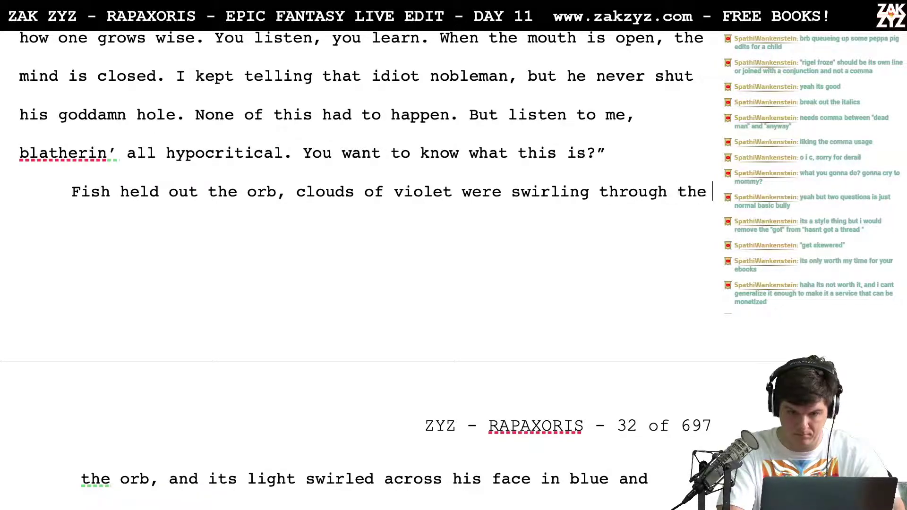
text( a)
key(BackSpace)
key(BackSpace)
key(BackSpace)
key(BackSpace)
key(BackSpace)
key(BackSpace)
key(BackSpace)
key(BackSpace)
key(BackSpace)
key(BackSpace)
key(BackSpace)
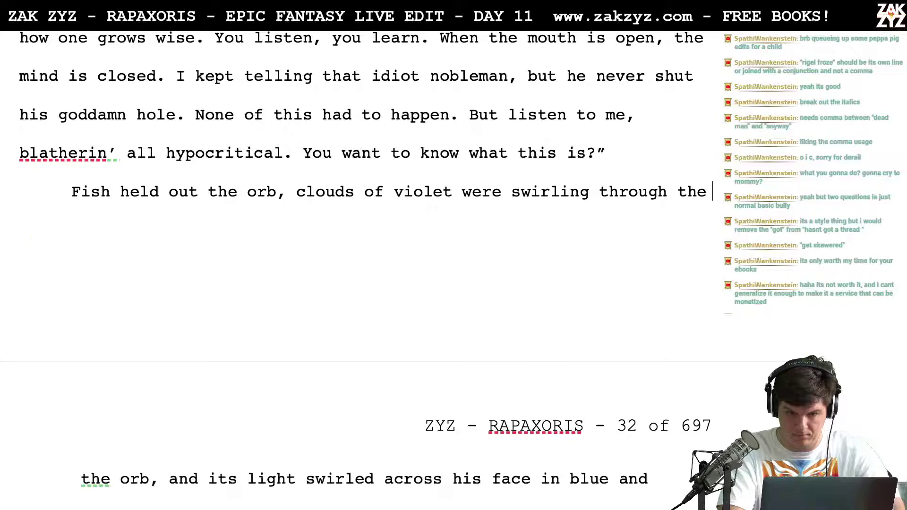
key(BackSpace)
key(BackSpace)
key(BackSpace)
key(BackSpace)
key(BackSpace)
key(BackSpace)
key(BackSpace)
key(BackSpace)
key(BackSpace)
key(BackSpace)
key(BackSpace)
key(BackSpace)
key(BackSpace)
key(BackSpace)
key(BackSpace)
key(BackSpace)
key(BackSpace)
key(BackSpace)
key(BackSpace)
key(BackSpace)
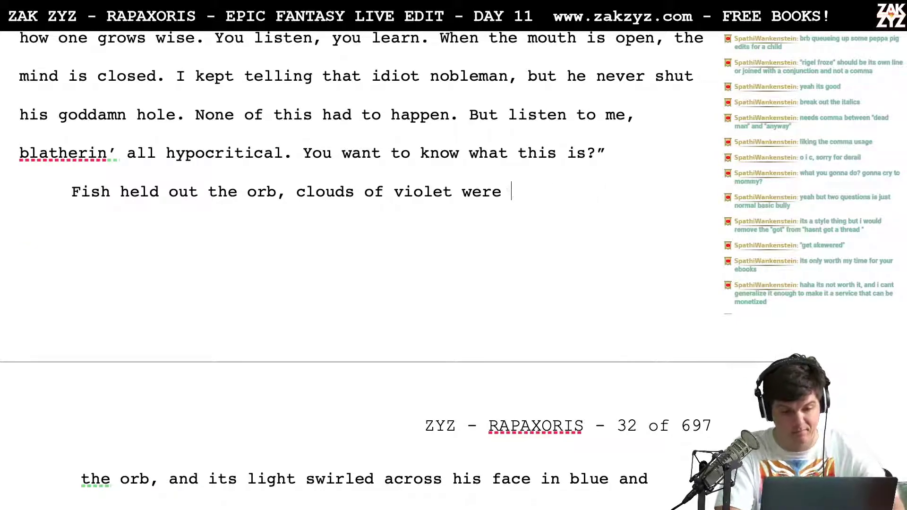
key(BackSpace)
key(BackSpace)
key(BackSpace)
key(BackSpace)
key(BackSpace)
key(BackSpace)
key(BackSpace)
key(BackSpace)
key(BackSpace)
key(BackSpace)
key(BackSpace)
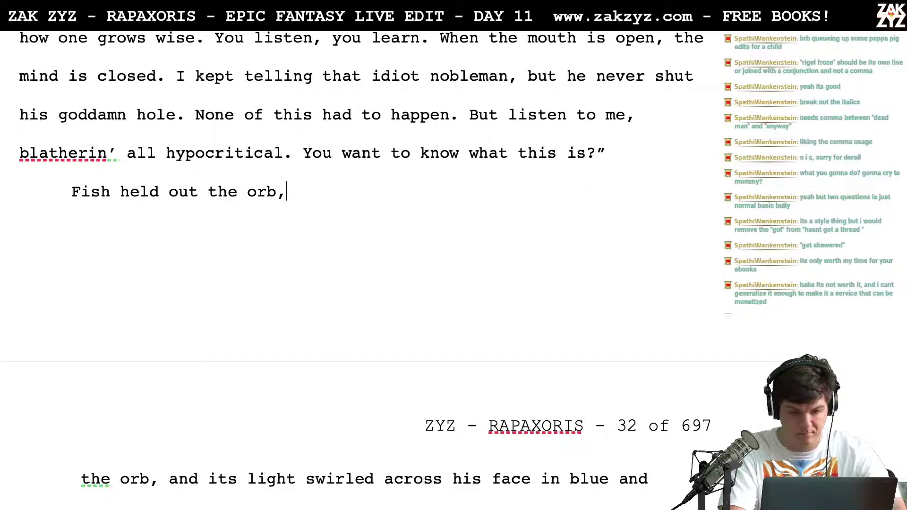
Try "whorls of violet swirled" after "Fish held out the orb," and remove the verb "swirled"
text(whorls of)
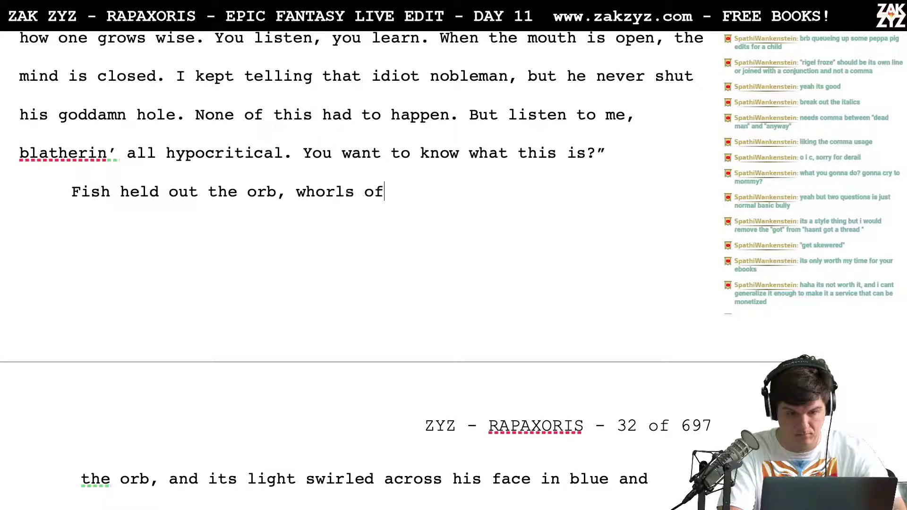
text( violet swor)
key(BackSpace)
key(BackSpace)
text(irled)
key(BackSpace)
key(BackSpace)
key(BackSpace)
key(BackSpace)
key(BackSpace)
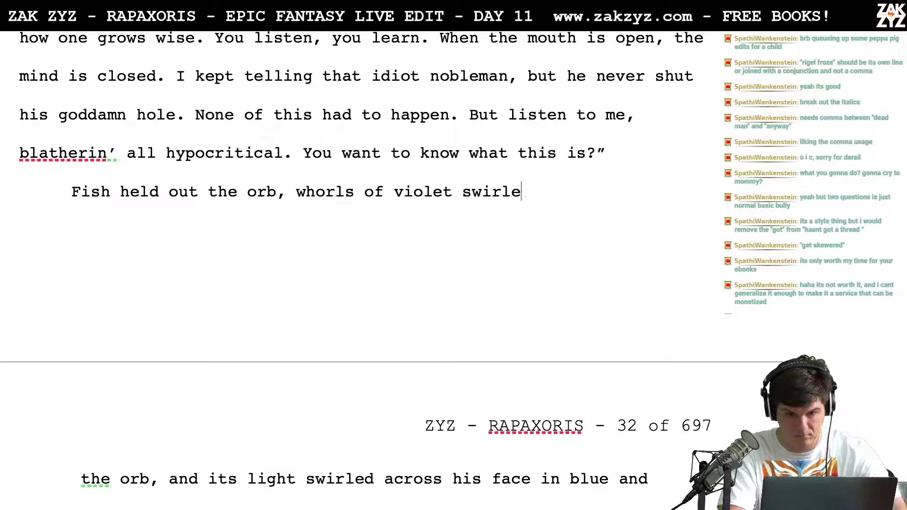
key(BackSpace)
key(BackSpace)
key(BackSpace)
Try "bloomed through the aqua" after "whorls of violet", and delete everything following "Fish held out the orb,"
text(bl)
key(BackSpace)
key(BackSpace)
text(b)
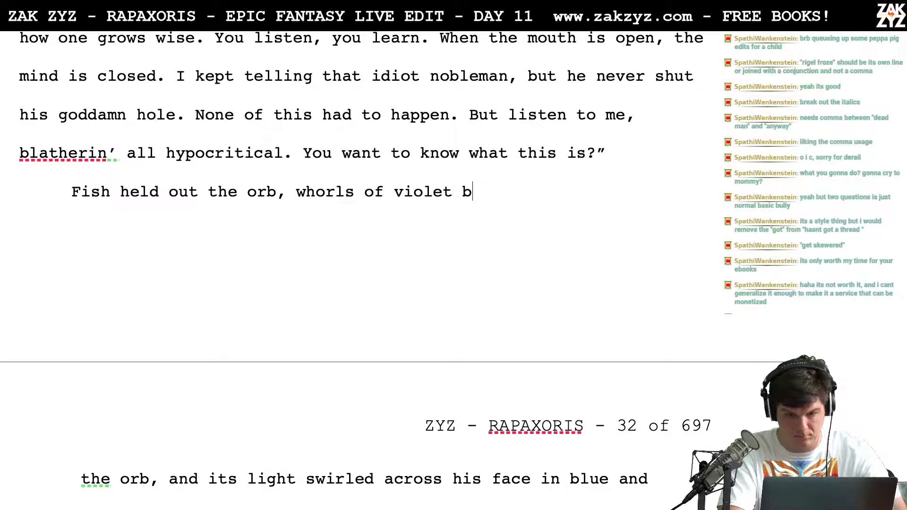
text(loomed b)
key(BackSpace)
text(through )
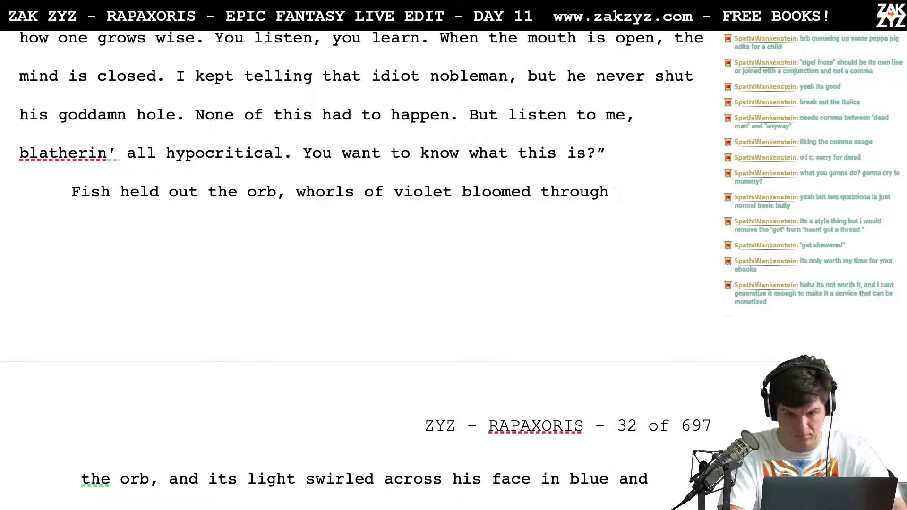
text(the )
text(aqua)
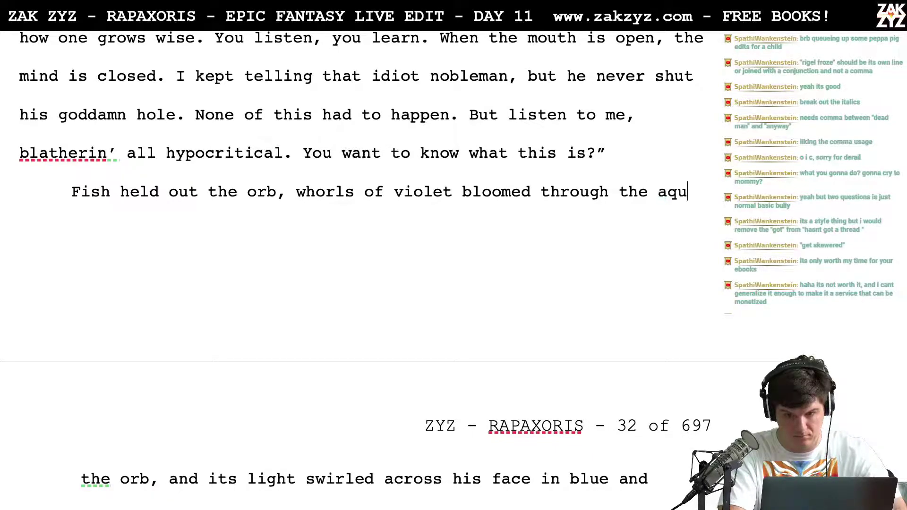
key(BackSpace)
key(BackSpace)
key(BackSpace)
key(BackSpace)
key(BackSpace)
key(BackSpace)
key(BackSpace)
key(BackSpace)
key(BackSpace)
key(BackSpace)
key(BackSpace)
key(BackSpace)
key(BackSpace)
key(BackSpace)
key(BackSpace)
key(BackSpace)
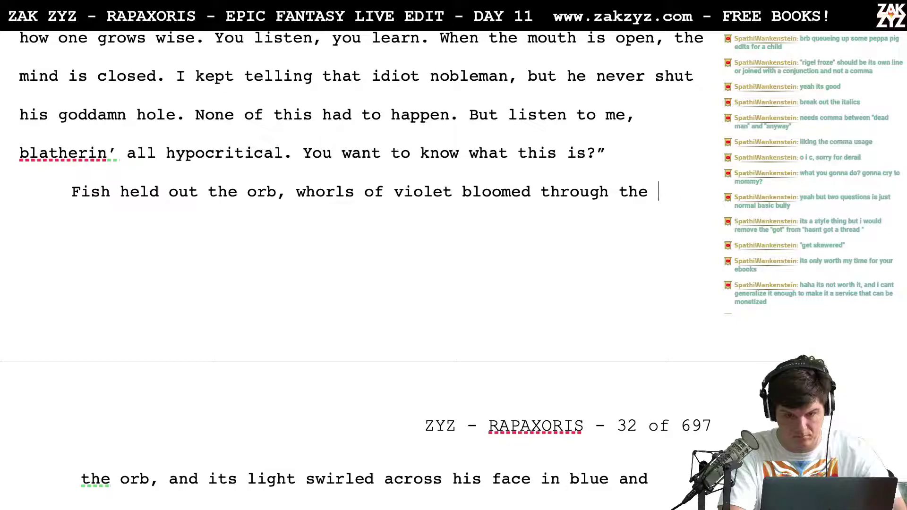
key(BackSpace)
key(BackSpace)
key(BackSpace)
key(BackSpace)
key(BackSpace)
key(BackSpace)
key(BackSpace)
key(BackSpace)
key(BackSpace)
key(BackSpace)
key(BackSpace)
key(BackSpace)
key(BackSpace)
key(BackSpace)
key(BackSpace)
key(BackSpace)
key(BackSpace)
key(BackSpace)
key(BackSpace)
key(BackSpace)
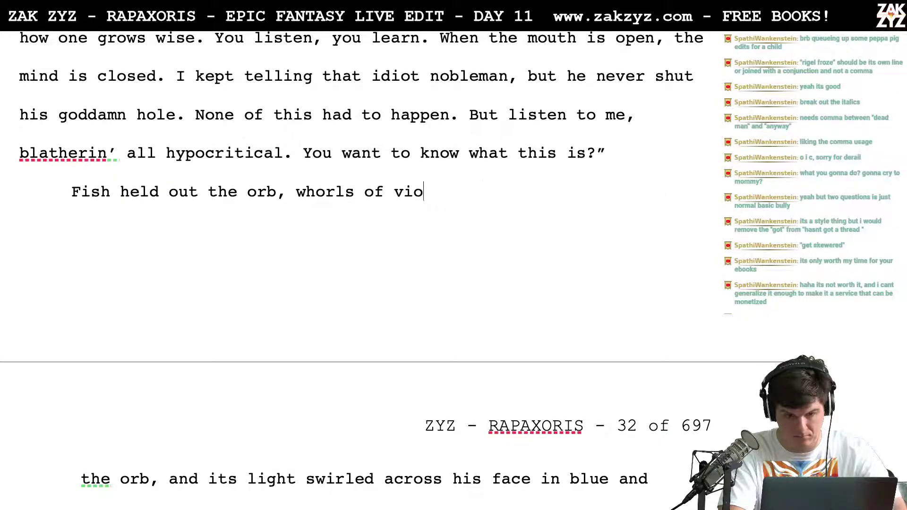
key(BackSpace)
Try ending the orb sentence with "whorls of violet bloomed in the aqua.", and delete that clause again
text(whro)
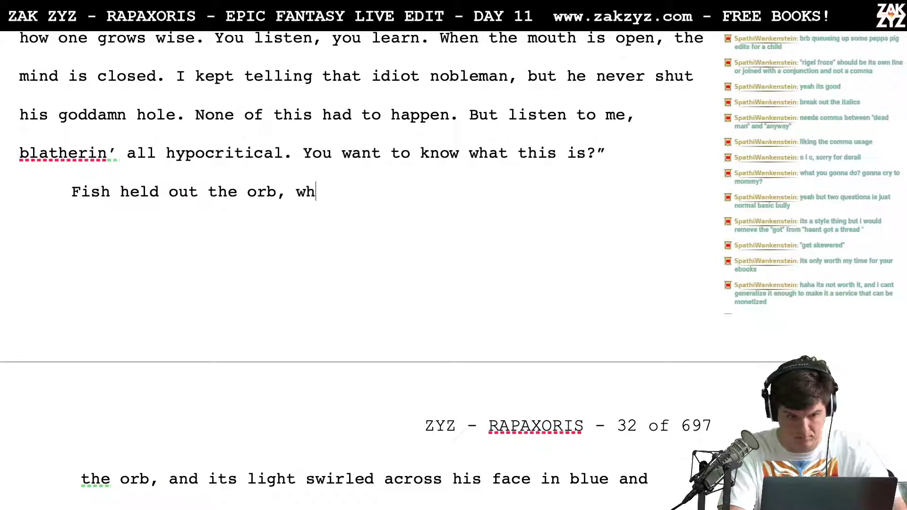
key(BackSpace)
key(BackSpace)
text(orls of)
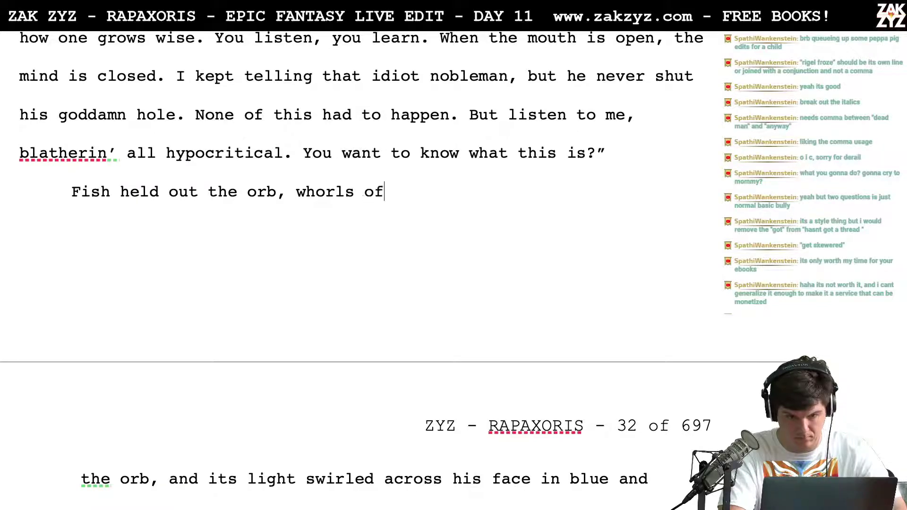
text( violet blo)
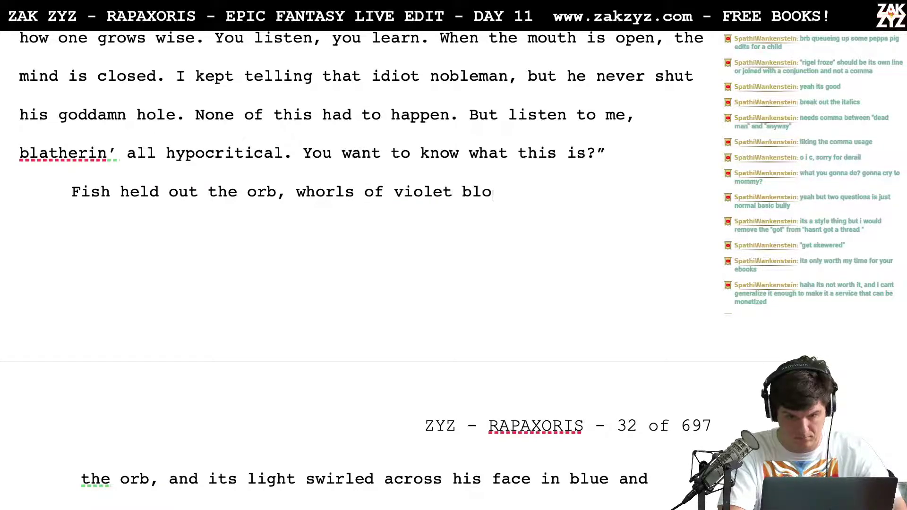
text(omed in the aqua)
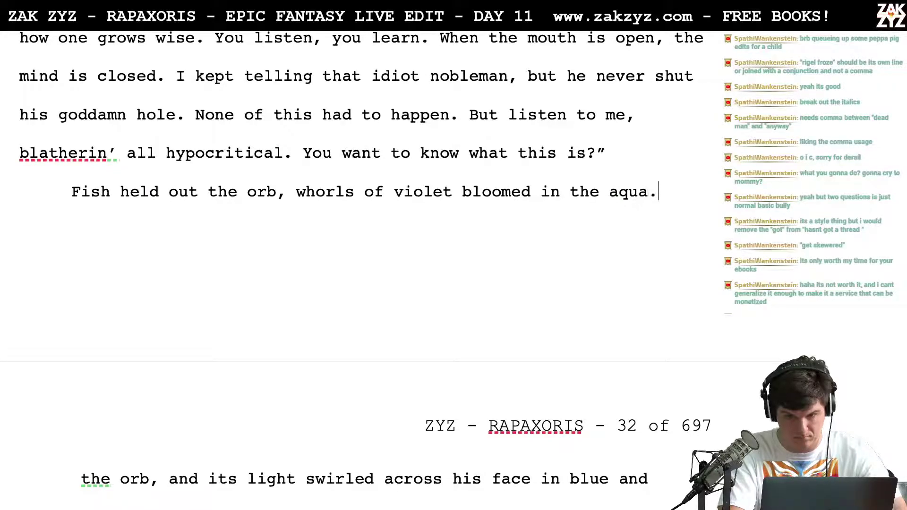
key(BackSpace)
key(BackSpace)
key(BackSpace)
key(BackSpace)
key(BackSpace)
key(BackSpace)
key(BackSpace)
key(BackSpace)
key(BackSpace)
key(BackSpace)
key(BackSpace)
key(BackSpace)
key(BackSpace)
key(BackSpace)
key(BackSpace)
key(BackSpace)
key(BackSpace)
key(BackSpace)
key(BackSpace)
key(BackSpace)
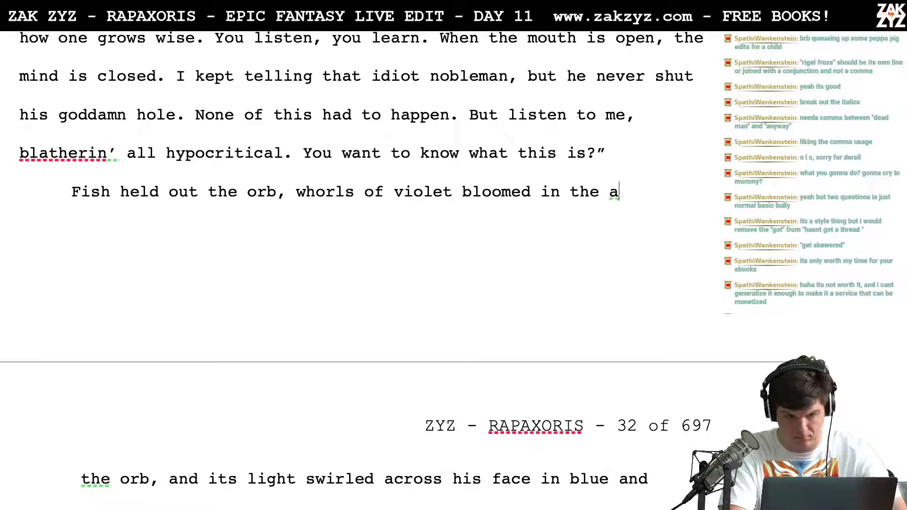
key(BackSpace)
key(BackSpace)
key(BackSpace)
key(BackSpace)
key(BackSpace)
key(BackSpace)
key(BackSpace)
key(BackSpace)
key(BackSpace)
key(BackSpace)
key(BackSpace)
key(BackSpace)
key(BackSpace)
key(BackSpace)
key(BackSpace)
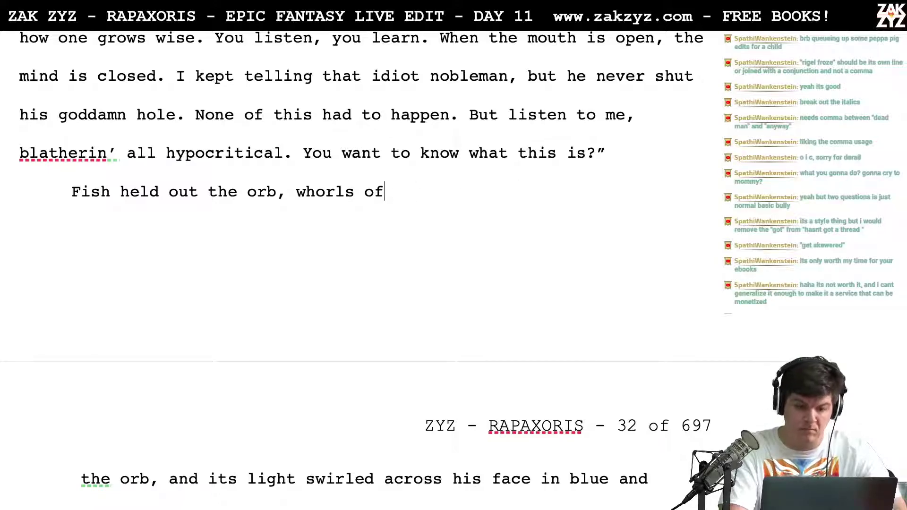
Continue the sentence after "Fish held out the orb," with "whorls of violet"
text(who)
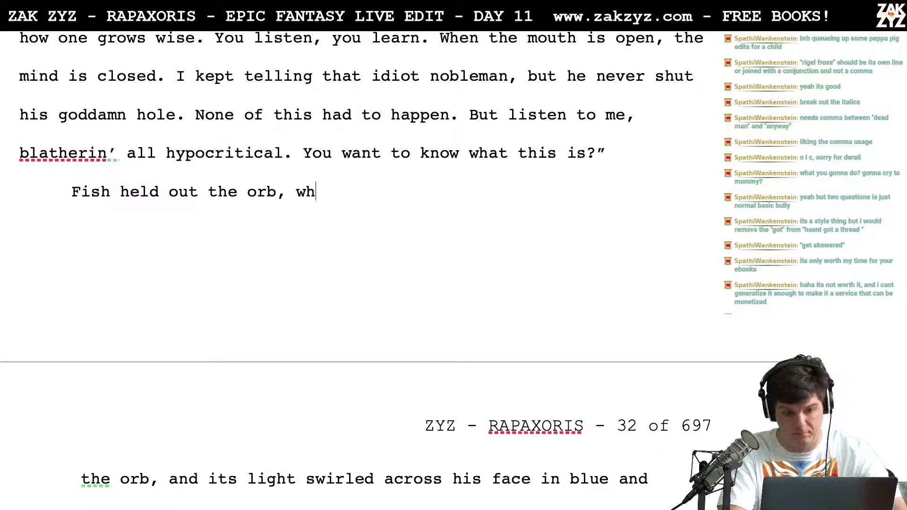
key(BackSpace)
key(BackSpace)
key(BackSpace)
text(whorls of )
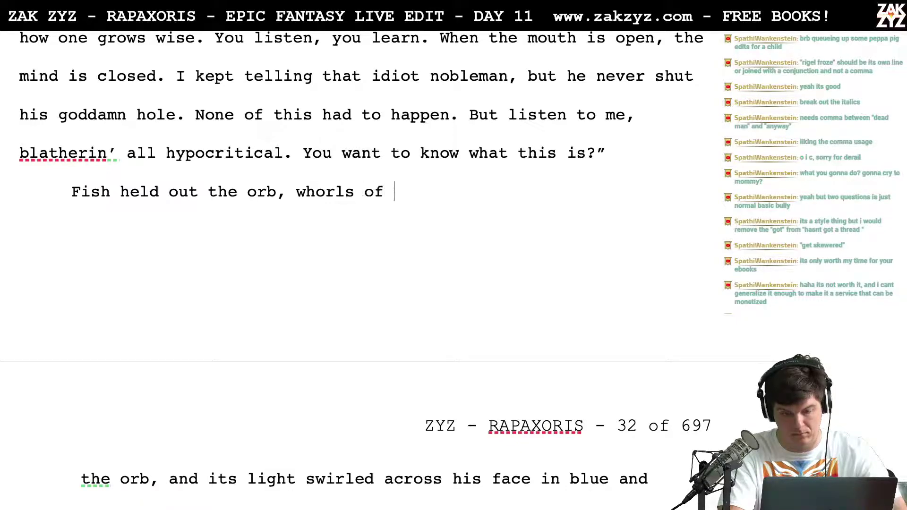
text(viole)
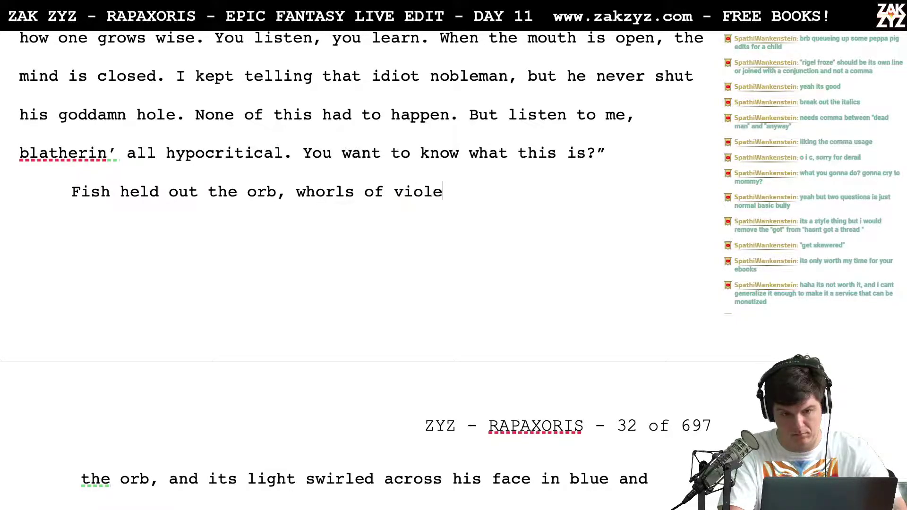
Add the verb "bloomed" after "whorls of violet", trying "beneath the" after it and deleting those two words
text(t bloomed be)
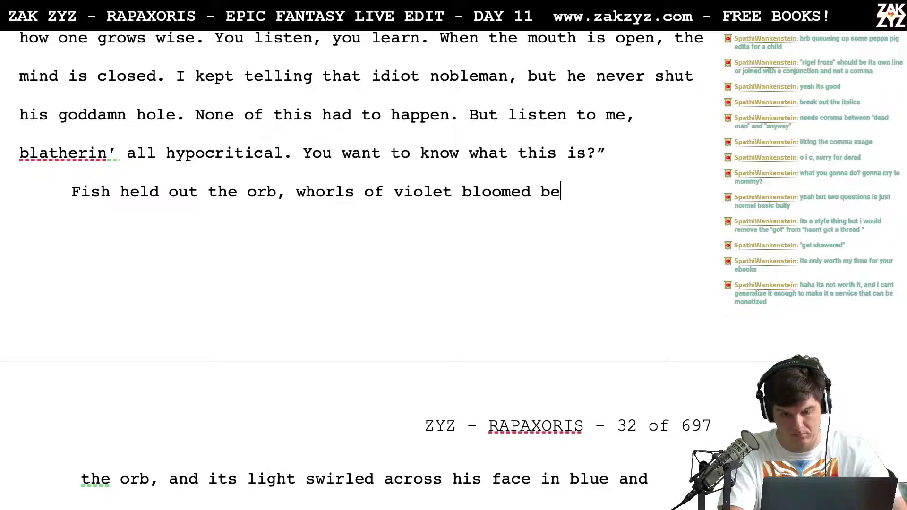
text(neath the)
key(BackSpace)
key(BackSpace)
key(BackSpace)
key(BackSpace)
key(BackSpace)
key(BackSpace)
key(BackSpace)
key(BackSpace)
key(BackSpace)
key(BackSpace)
key(BackSpace)
End the orb sentence with "through the aqua.", without a closing quotation mark
text(throu)
text(gh the aqua)
text(. )
text(")
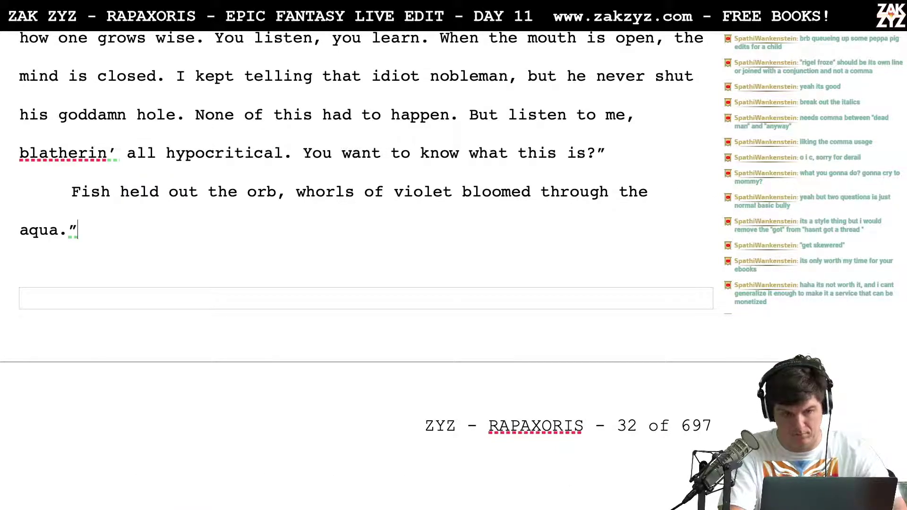
key(BackSpace)
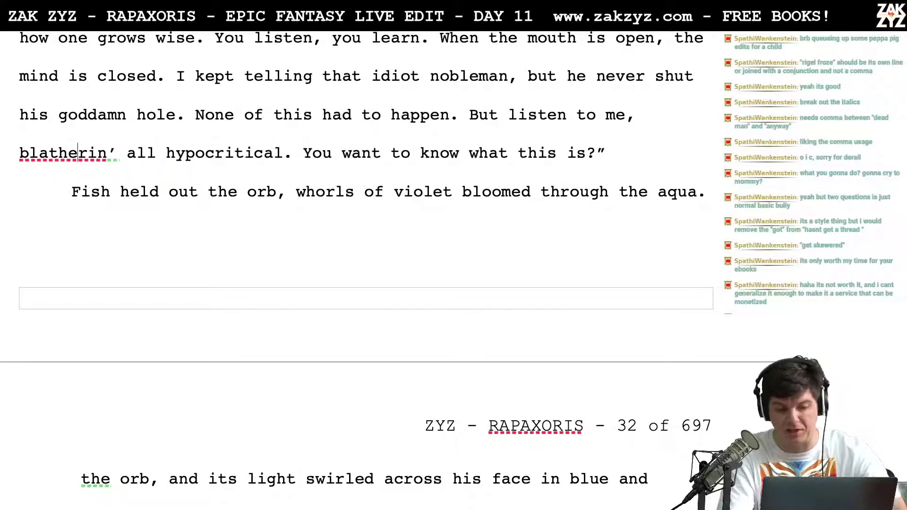
Split the orb sentence in two by putting a period after "orb" and capitalizing "Whorls"
click(150, 192)
key(Right)
key(Right)
key(Right)
key(Right)
key(Right)
key(Right)
key(Right)
key(Right)
key(Right)
key(BackSpace)
text(.)
key(Right)
key(Right)
key(BackSpace)
text(W)
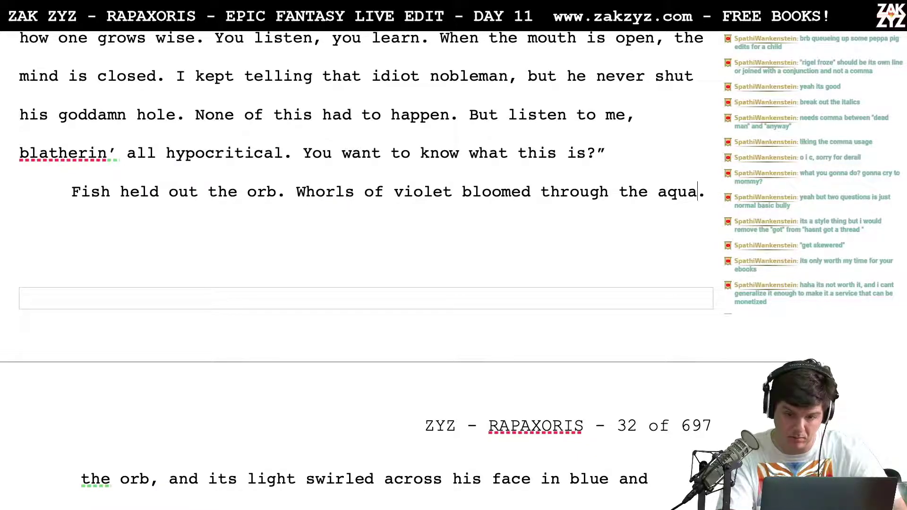
Insert a comma after "bloomed", try a word beginning with "cha" after it, and delete that word
key(Left)
key(Left)
key(Left)
key(Left)
key(Left)
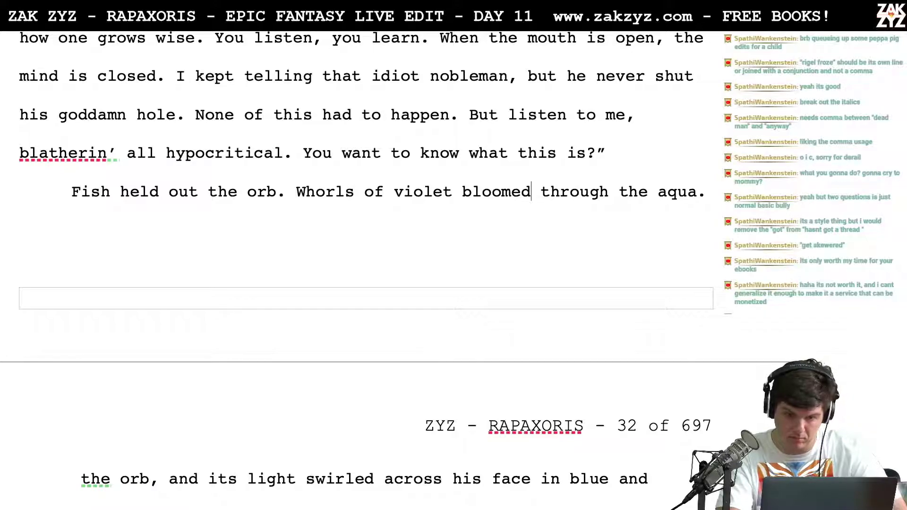
text(, chas)
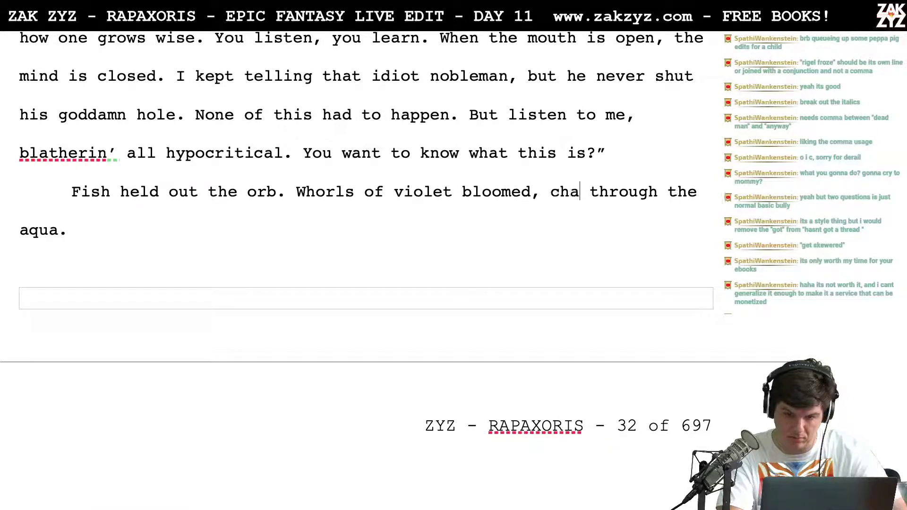
text(te)
key(BackSpace)
key(BackSpace)
key(BackSpace)
key(BackSpace)
key(BackSpace)
key(BackSpace)
Try "faint aq" after "bloomed," and delete it again
text(faint aq)
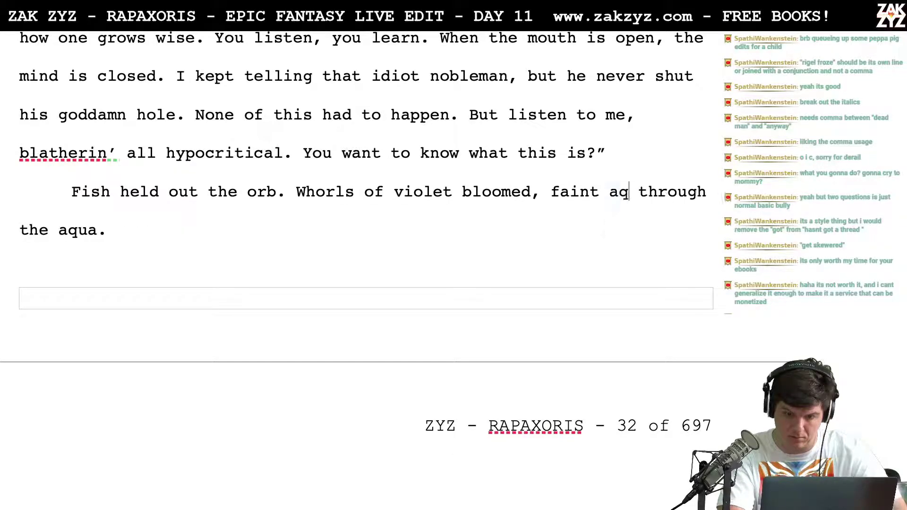
key(BackSpace)
key(BackSpace)
key(BackSpace)
key(BackSpace)
key(BackSpace)
key(BackSpace)
key(BackSpace)
key(BackSpace)
Continue the sentence after "bloomed," with "tiny aqua motes twinkled."
text(tiny qa)
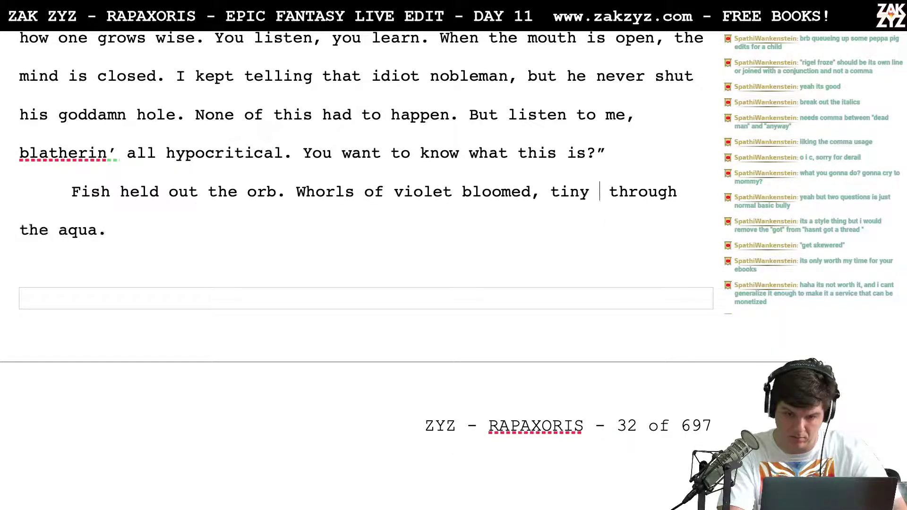
key(BackSpace)
key(BackSpace)
text(aqua )
text(sp)
key(BackSpace)
key(BackSpace)
text(motes twinkled.)
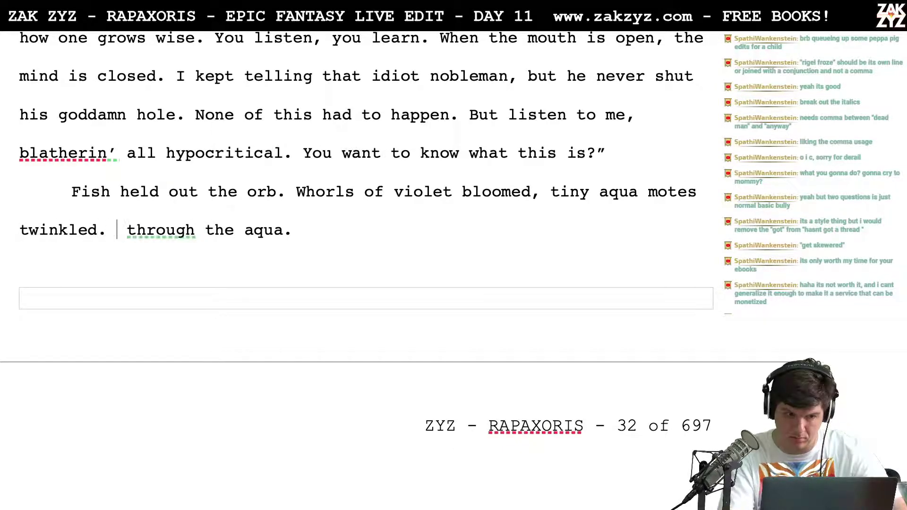
Delete the leftover "through the aqua." and the old orb description up to "Rigel nodded."
key(shift+Down)
key(shift+Down)
key(shift+Down)
key(shift+Right)
key(shift+Right)
key(shift+Right)
key(shift+Right)
key(shift+Right)
key(Delete)
click(72, 382)
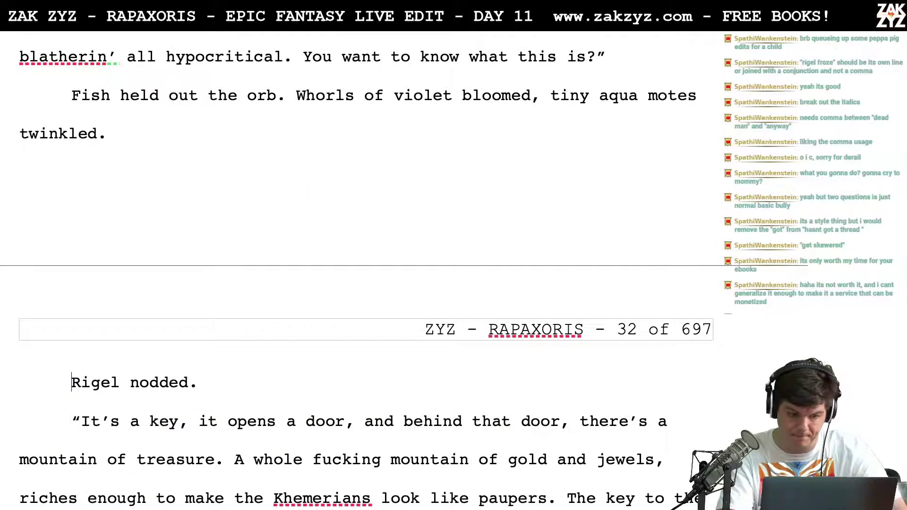
click(72, 382)
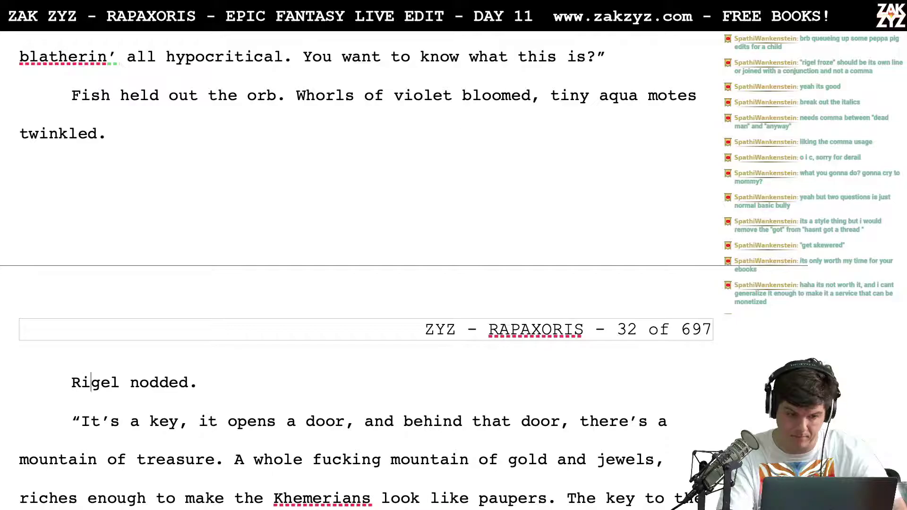
click(111, 383)
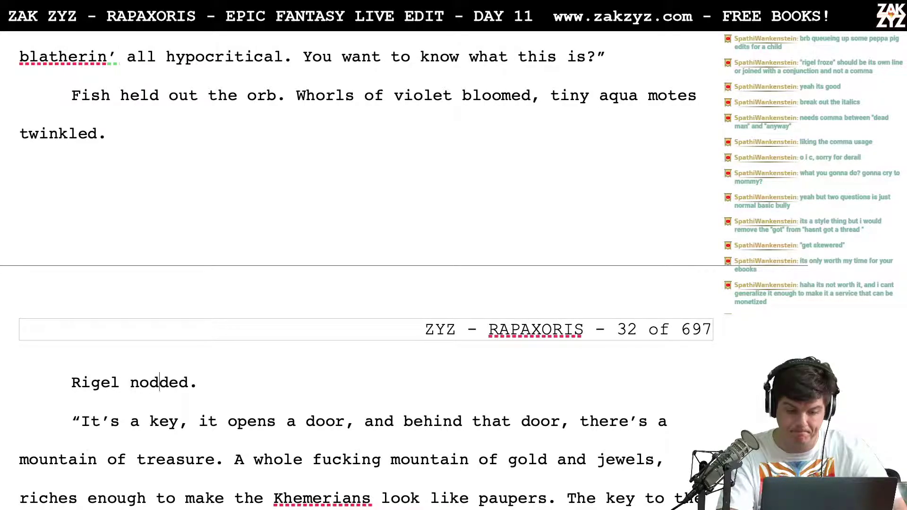
click(189, 382)
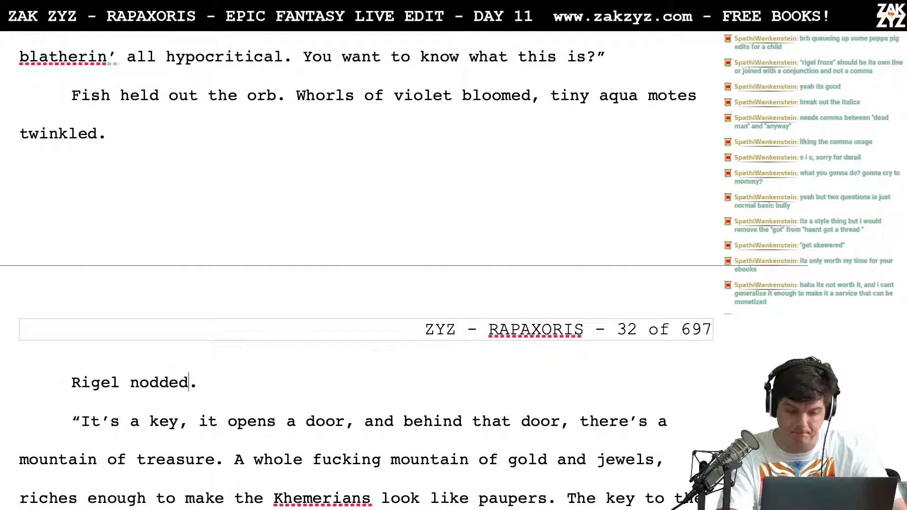
key(Up)
key(Right)
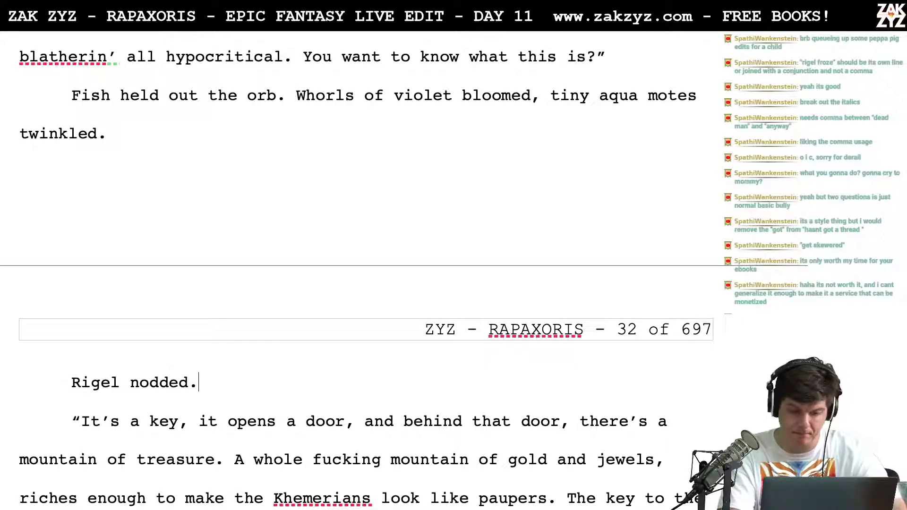
click(199, 382)
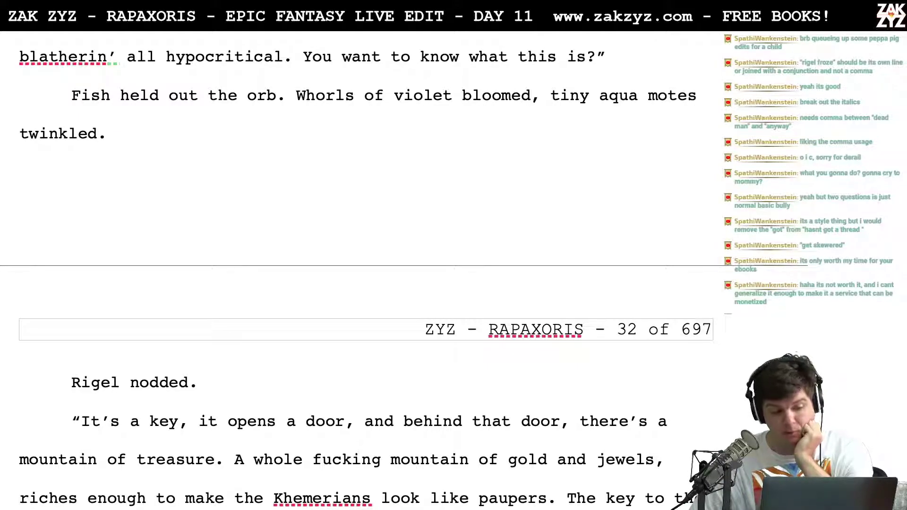
Join the two clauses about the orb by replacing the comma after "bloomed" with "and"
click(118, 134)
key(BackSpace)
text(.)
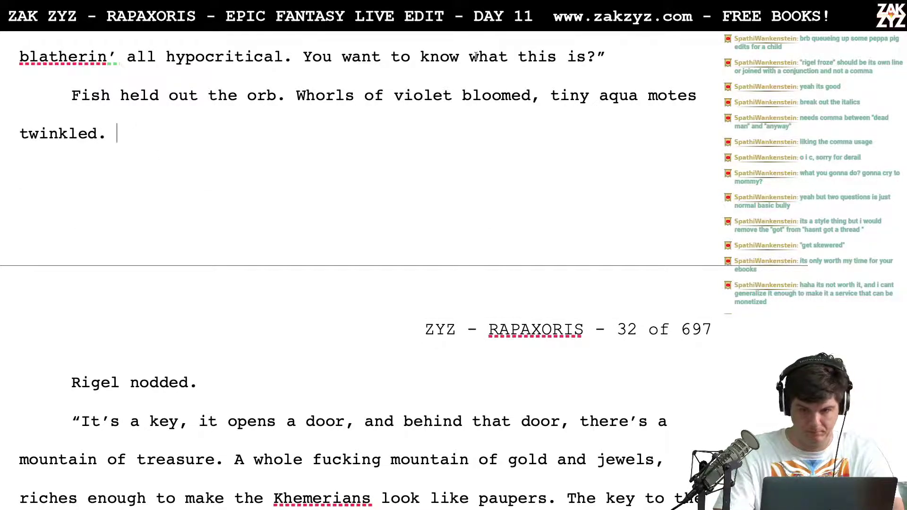
click(540, 96)
key(BackSpace)
text(and)
Add "beneath the crystal skin" after "twinkled" at the end of the orb description
click(175, 134)
key(BackSpace)
key(BackSpace)
text(beneath the crystal skin)
Replace the comma after "It's a key" in Fish's reply with a period
key(Down)
key(Down)
key(Down)
key(Down)
key(Down)
key(Down)
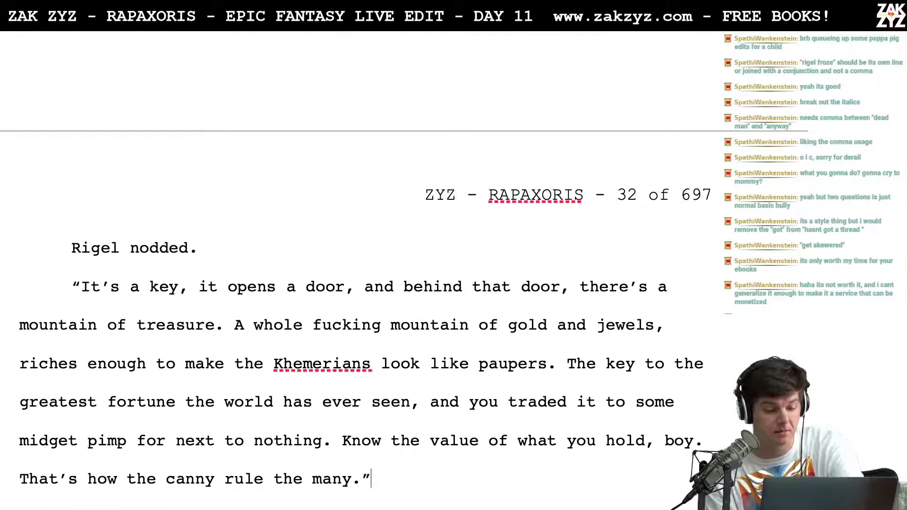
click(190, 286)
key(BackSpace)
text(.)
Replace "it" before "opens a door" with "The orb" to start the new sentence
key(Right)
key(Right)
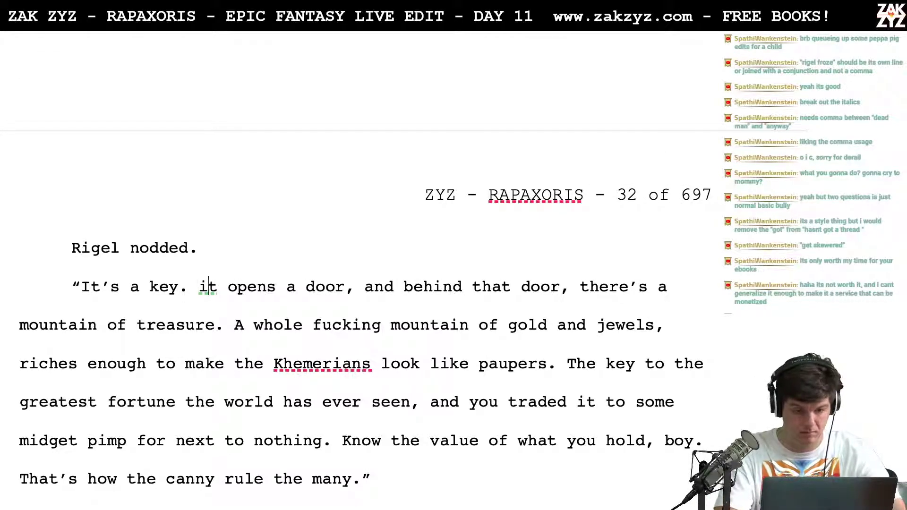
text(The orb)
key(shift+Right)
key(shift+Right)
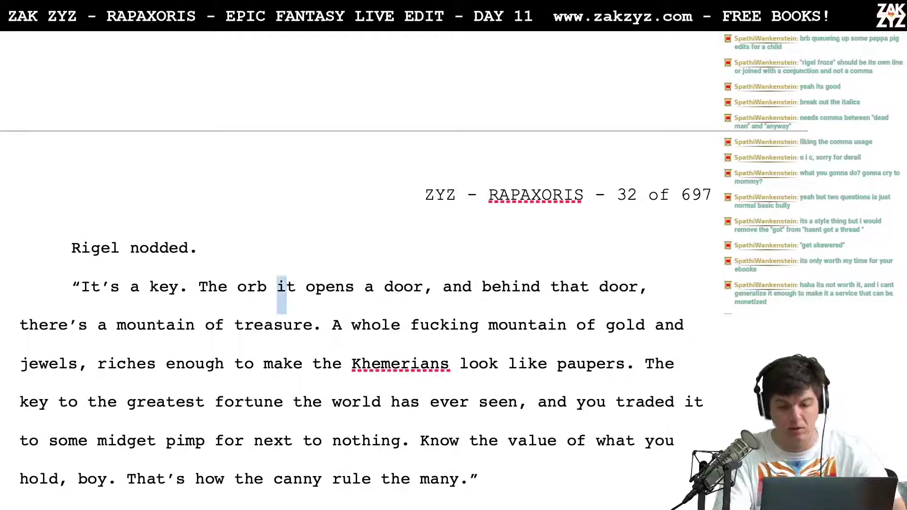
key(Delete)
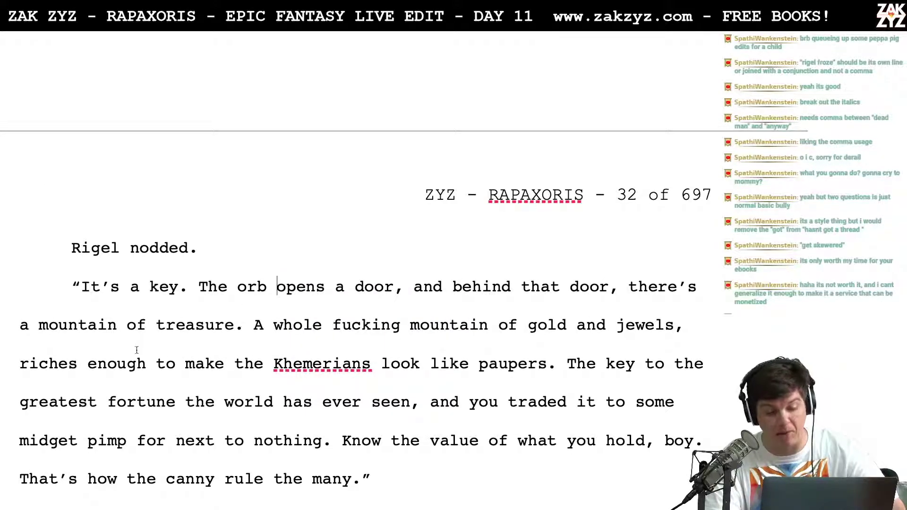
Delete "whole fucking" from the phrase describing the mountain of gold and jewels
scroll(275, 392, down, 1)
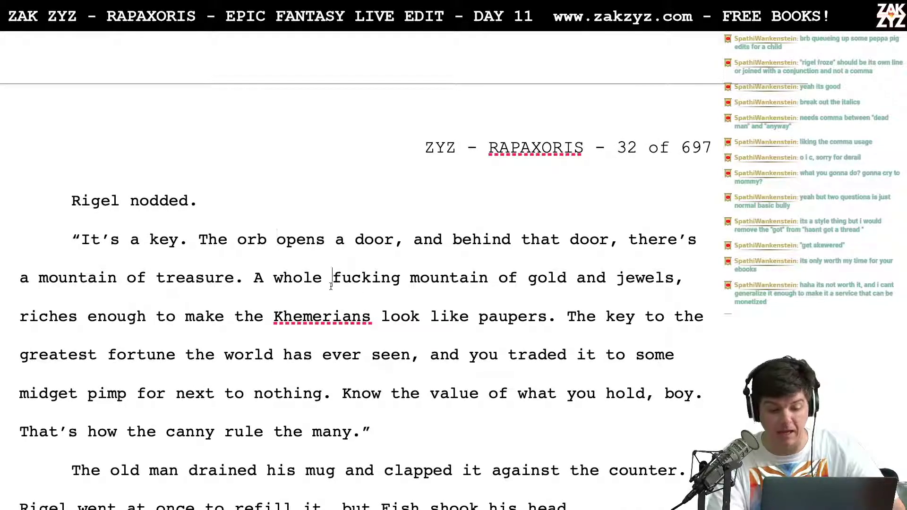
key(Left)
key(Left)
key(BackSpace)
key(BackSpace)
key(BackSpace)
key(BackSpace)
key(BackSpace)
key(shift+Right)
key(shift+Right)
key(shift+Right)
key(shift+Right)
key(shift+Right)
key(shift+Right)
key(shift+Right)
key(shift+Right)
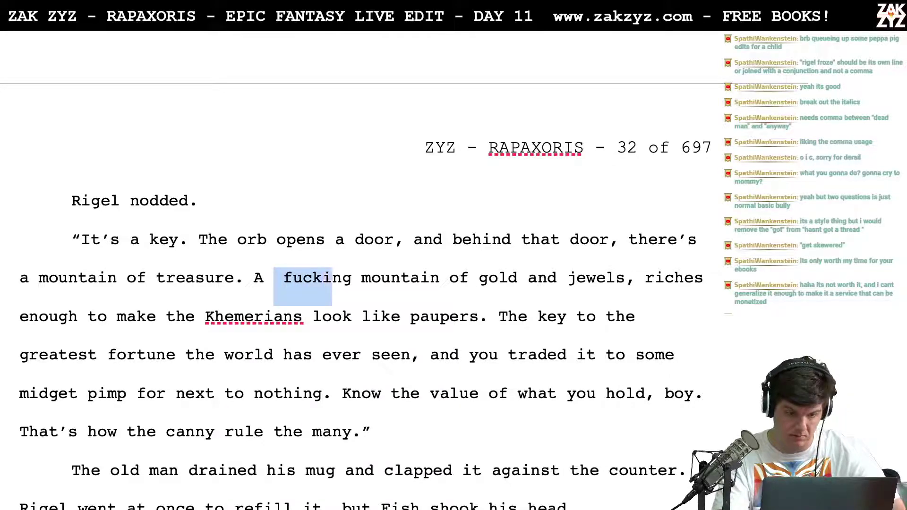
key(BackSpace)
Insert "full" so the phrase reads "a mountain full of treasure"
key(Up)
key(Left)
key(Left)
key(Left)
key(Right)
text(f)
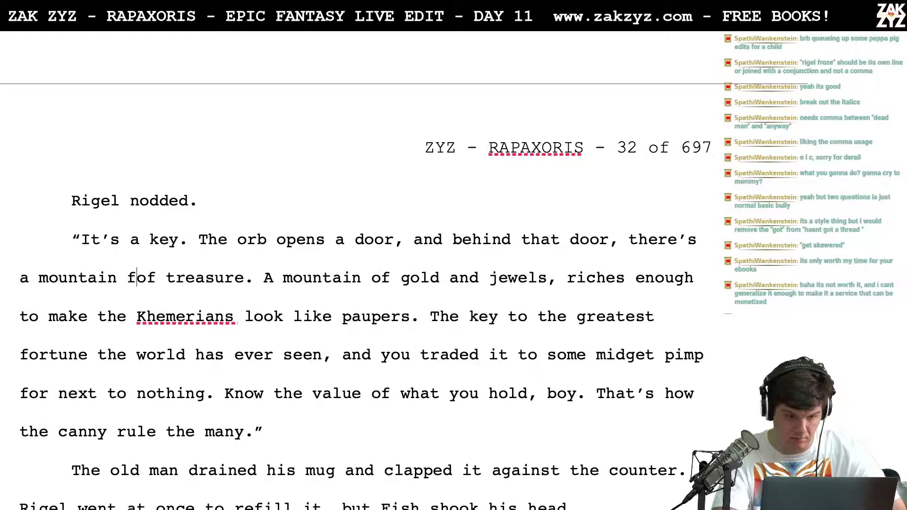
text(ull)
Replace "mountain" with "horde" in the phrase "A mountain of gold and jewels" in Fish's speech
key(Right)
key(Right)
key(Right)
key(Right)
key(Right)
key(Right)
key(Right)
key(Right)
key(Right)
key(Right)
key(Right)
key(Right)
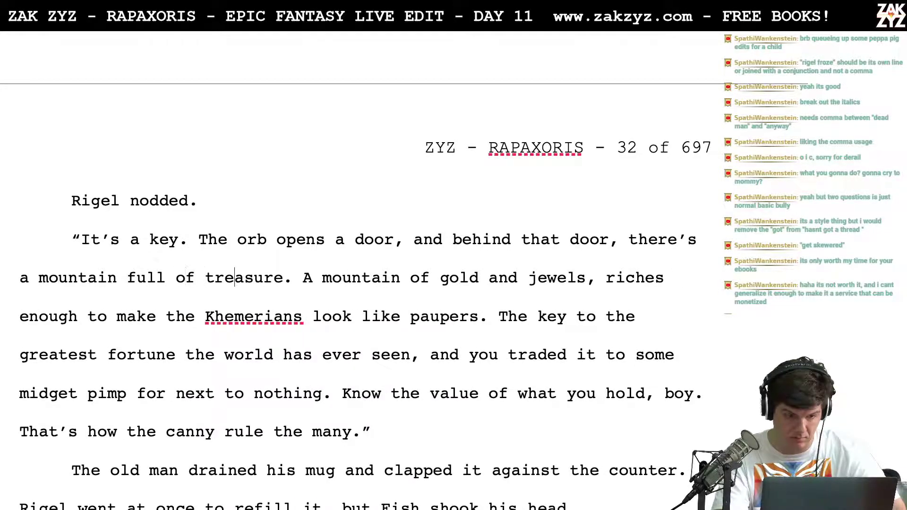
key(shift+Right)
key(shift+Right)
key(shift+Right)
key(shift+Right)
key(shift+Right)
key(shift+Right)
key(shift+Right)
key(shift+Right)
key(shift+Right)
key(shift+Right)
key(shift+Right)
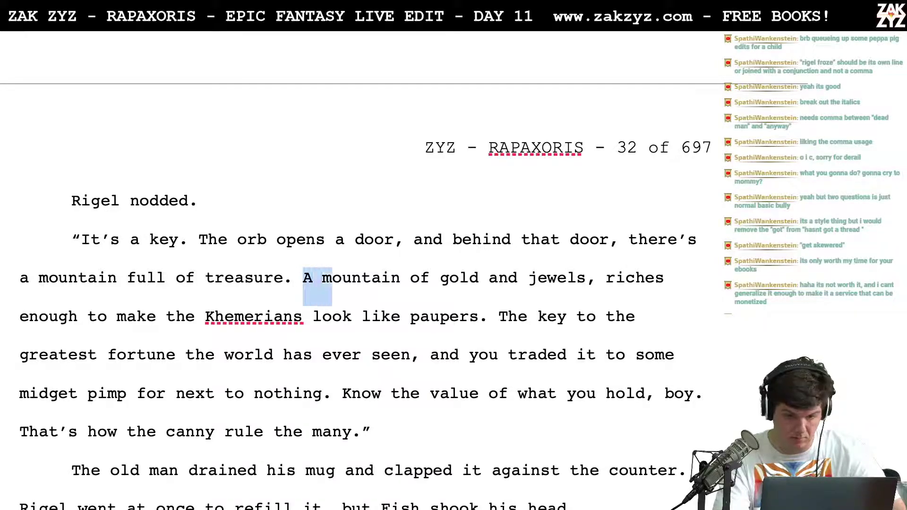
key(Right)
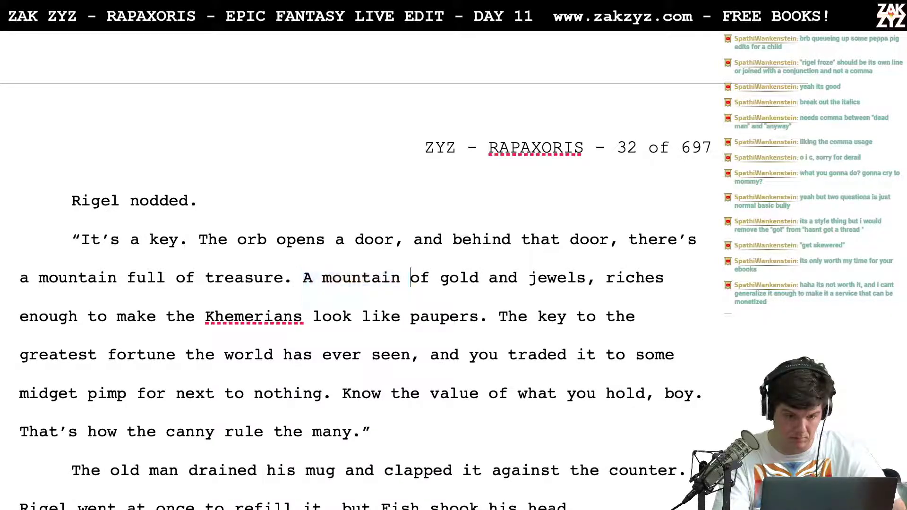
key(BackSpace)
key(BackSpace)
key(BackSpace)
key(BackSpace)
key(BackSpace)
key(BackSpace)
key(BackSpace)
key(BackSpace)
key(BackSpace)
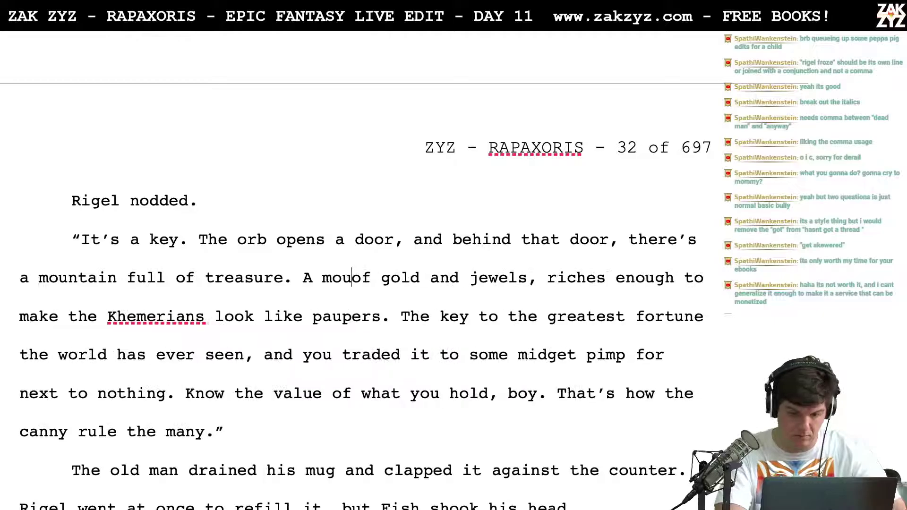
text(horde)
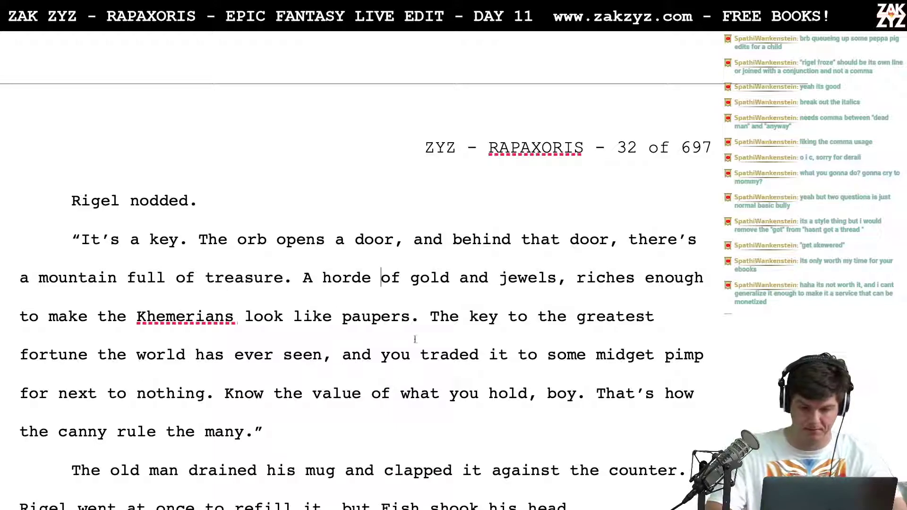
Break the paragraph before "The key to the greatest fortune" and start a replacement sentence after "paupers.": "This here is the key to the greatest fortune"
key(Return)
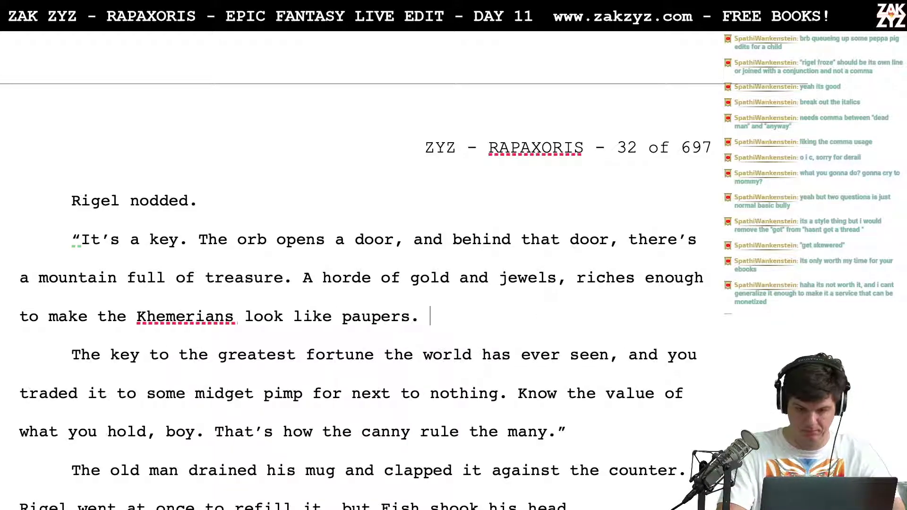
text(This here,)
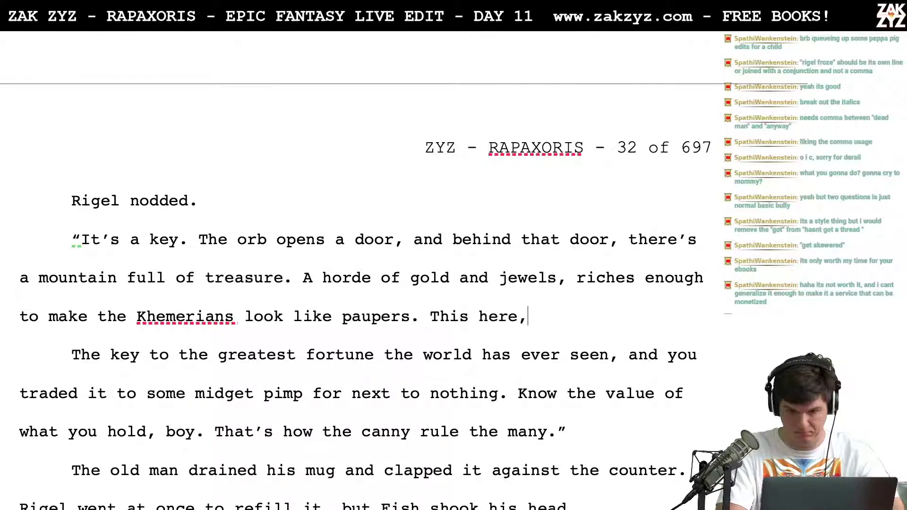
key(BackSpace)
text(is the ke)
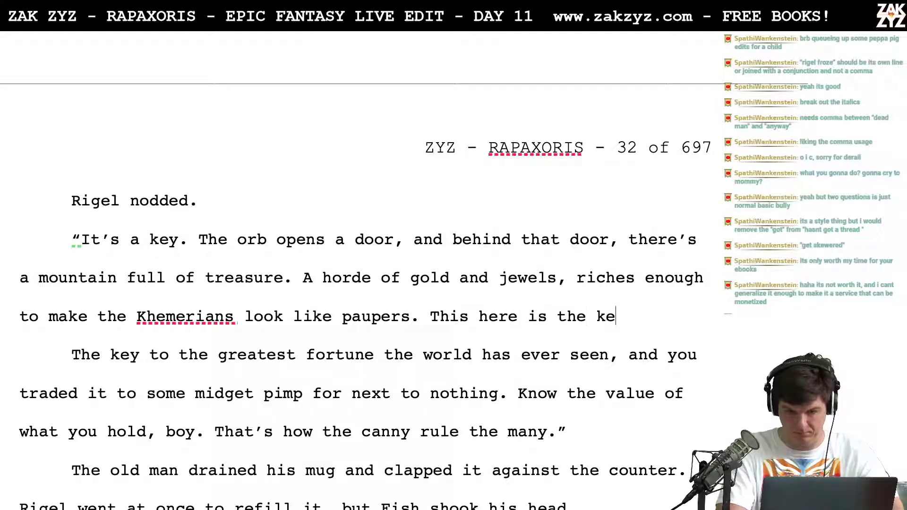
text(y to the greate)
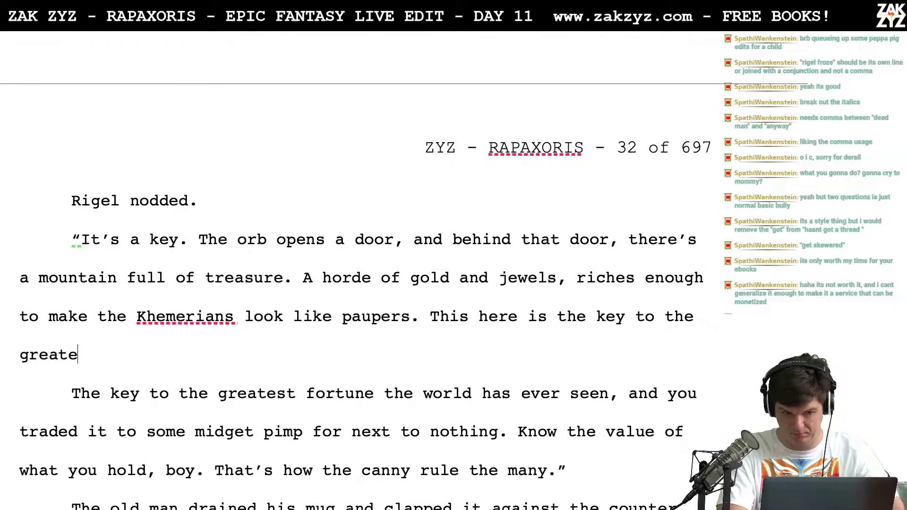
text(st fortune u)
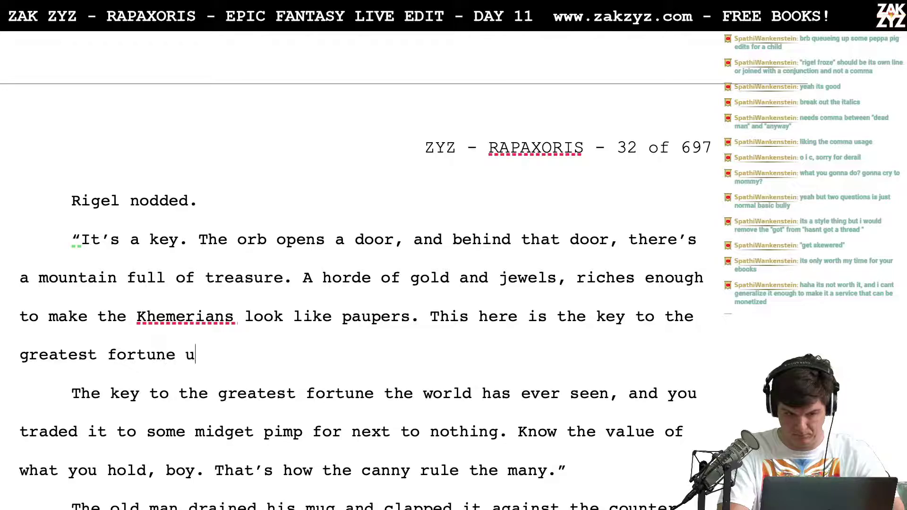
Complete the sentence about the greatest fortune with "upon the Arc." and begin the following sentence with "You"
text(pon the arc. You)
key(Left)
key(BackSpace)
text(A)
key(Right)
Delete the redundant "The key to the greatest fortune the world has ever seen, and you" and join "traded it" to the new "You"
key(Down)
key(Up)
key(Right)
key(Right)
key(Right)
key(Right)
key(Right)
key(Right)
key(shift+Down)
key(shift+Left)
key(shift+Left)
key(shift+Left)
key(shift+Left)
key(shift+Left)
key(shift+Left)
key(shift+Left)
key(shift+Right)
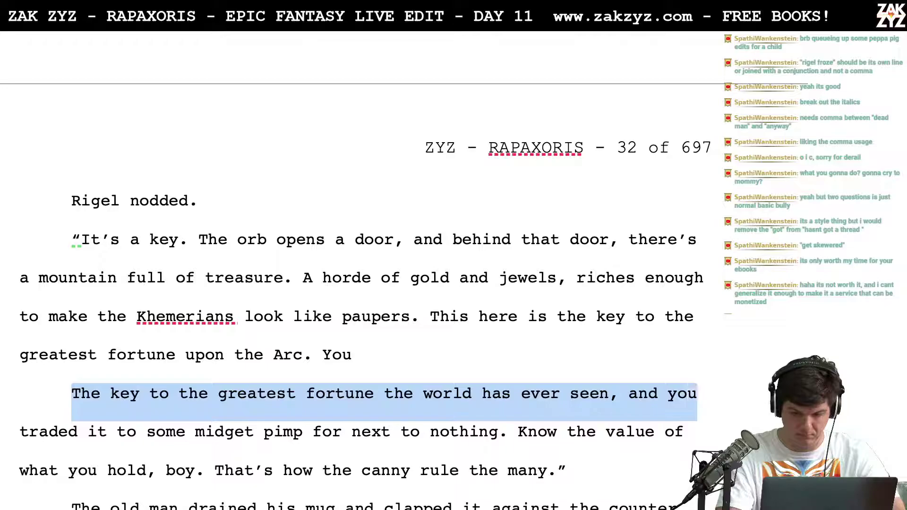
key(BackSpace)
key(BackSpace)
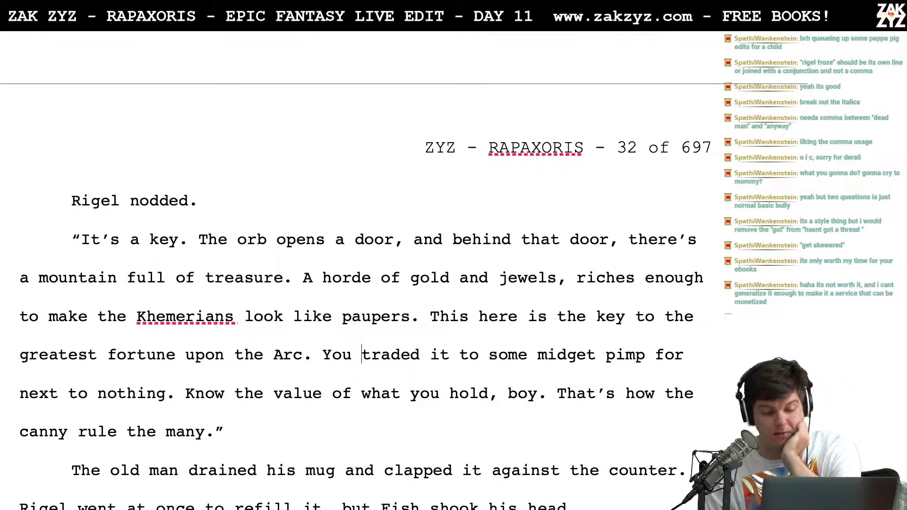
Add a comma after "This here" and change "some midget pimp" to "a midget pimp" in the speech about the key
click(520, 315)
text(,)
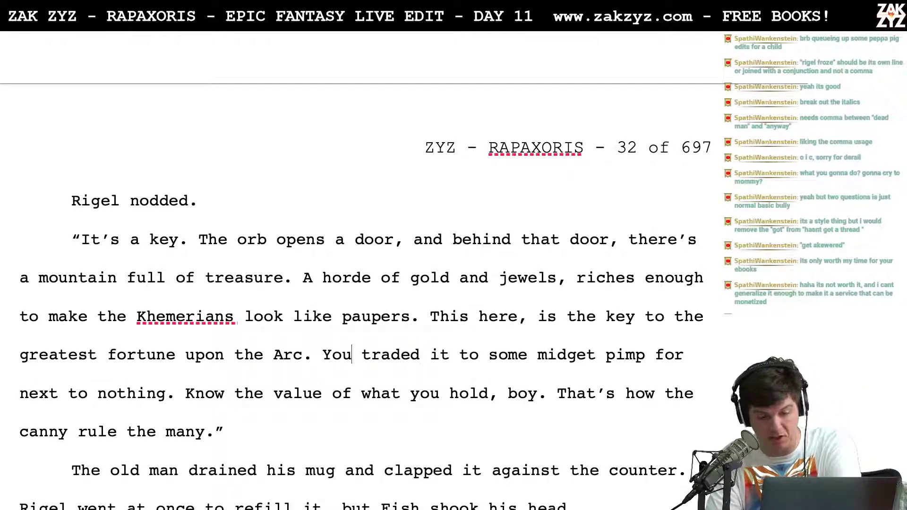
key(Right)
key(Right)
key(Right)
key(Right)
key(Right)
key(Right)
key(Right)
key(Right)
key(Right)
key(Right)
key(Right)
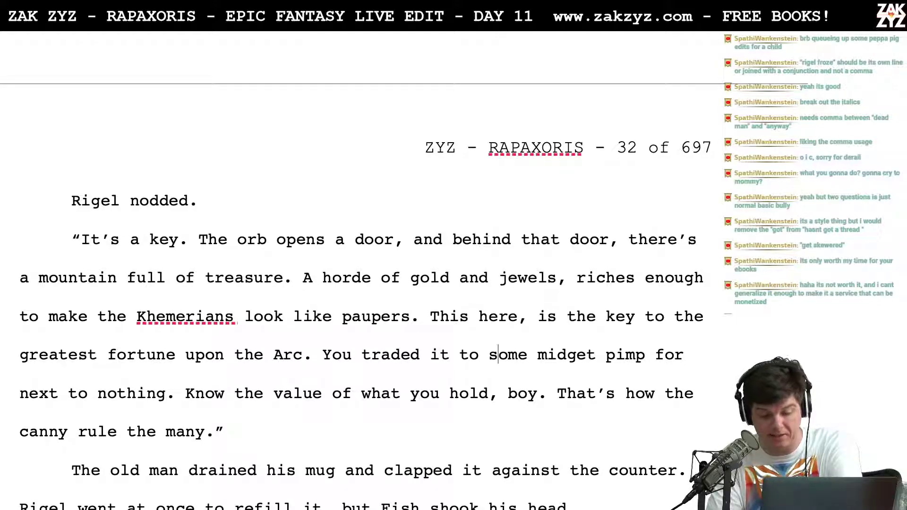
key(shift+Right)
key(shift+Right)
key(shift+Right)
key(shift+Right)
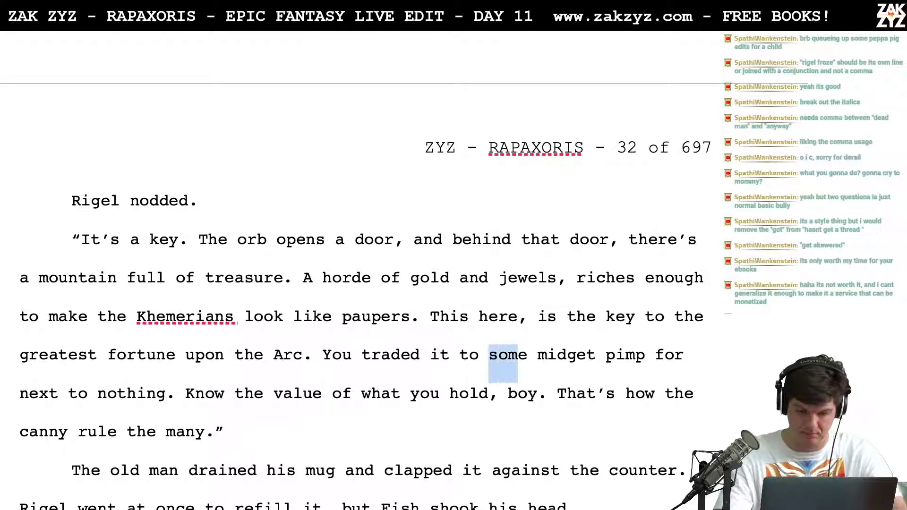
text(a)
Proofread the rest of the speech about the key, through to "rule the many."
key(Right)
key(Right)
key(Right)
key(Right)
key(Right)
key(Right)
key(Right)
key(Right)
key(Right)
key(Right)
key(Right)
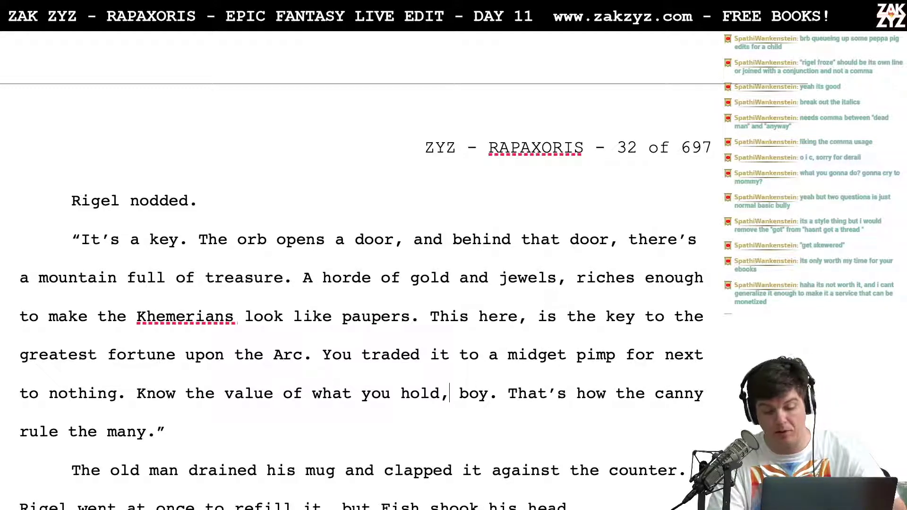
key(Right)
key(Right)
key(Right)
key(Right)
key(Right)
key(Right)
key(Right)
key(Right)
key(Right)
key(Right)
key(Right)
key(Right)
key(Right)
key(Right)
key(Right)
key(Right)
key(Right)
key(Right)
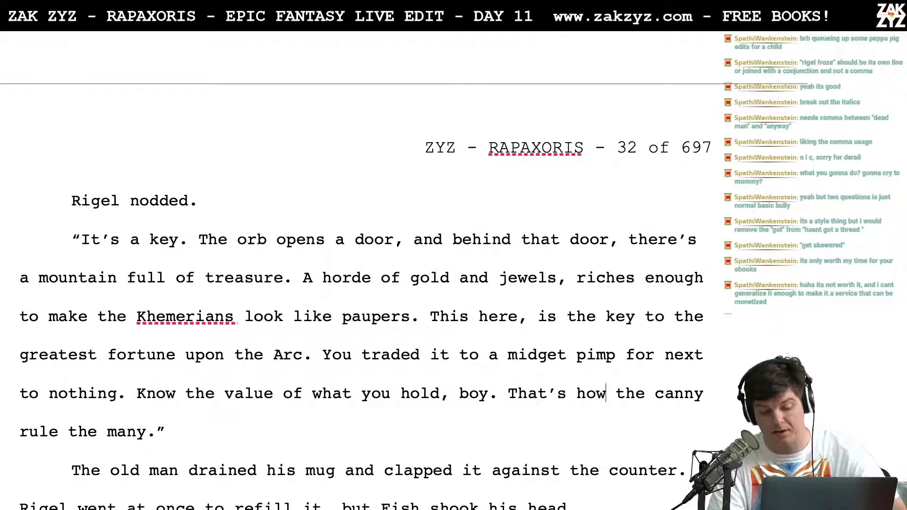
key(Right)
key(Right)
key(Right)
key(Right)
key(Right)
key(Right)
key(Right)
key(Right)
key(Right)
key(Right)
key(Right)
key(Right)
key(Right)
key(Right)
key(Right)
key(Right)
key(Right)
key(Right)
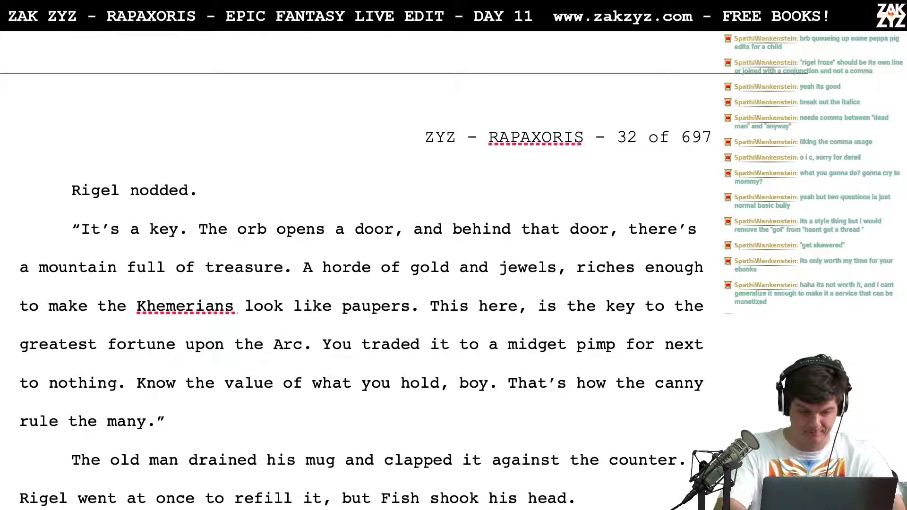
Begin the paragraph after the speech with "Fish drained his mug, and clapped it against the counter."
text(Fish clapped his empty)
key(BackSpace)
key(BackSpace)
key(BackSpace)
key(BackSpace)
key(BackSpace)
key(BackSpace)
key(BackSpace)
key(BackSpace)
key(BackSpace)
key(BackSpace)
key(BackSpace)
key(BackSpace)
key(BackSpace)
key(BackSpace)
key(BackSpace)
key(BackSpace)
key(BackSpace)
text(drained his mug,)
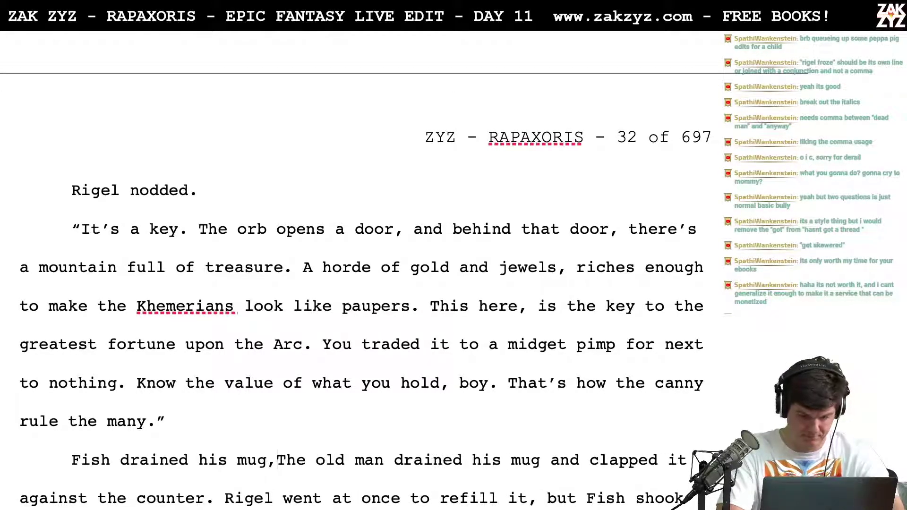
text( and clapped it against the counter. The old)
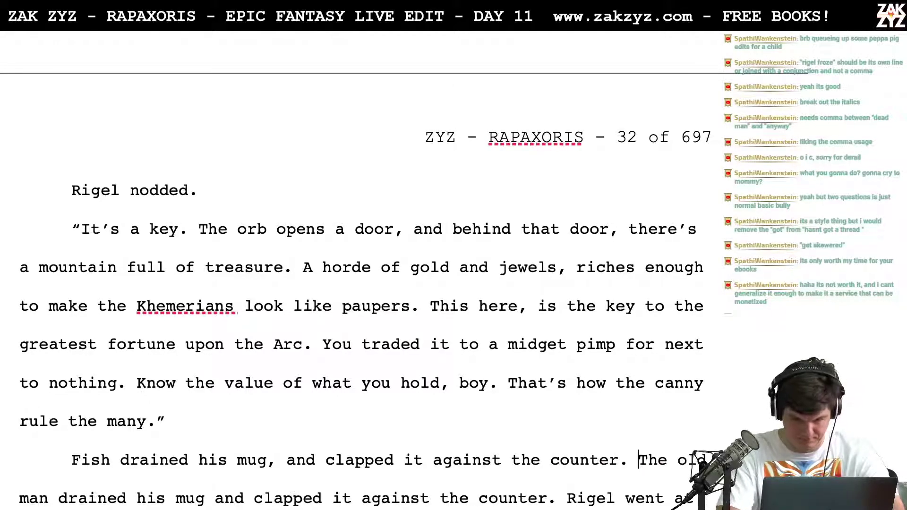
Delete the old sentence "The old man drained his mug and clapped it against the counter."
key(shift+Down)
key(shift+Left)
key(shift+Left)
key(shift+Left)
key(shift+Left)
key(shift+Left)
key(shift+Left)
key(shift+Left)
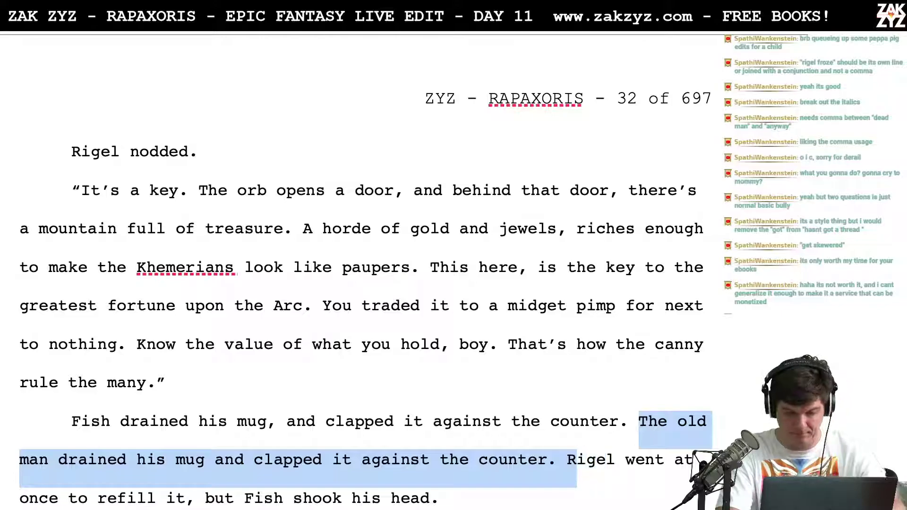
key(BackSpace)
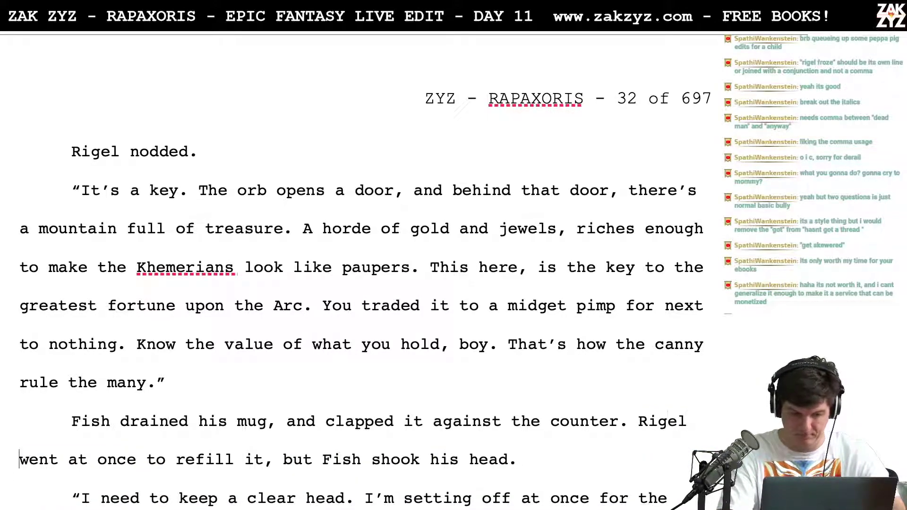
Replace "went at once" with "moved" in the sentence about Rigel refilling the mug
key(Right)
key(BackSpace)
key(BackSpace)
key(BackSpace)
key(BackSpace)
key(BackSpace)
key(BackSpace)
key(BackSpace)
key(BackSpace)
key(BackSpace)
key(BackSpace)
key(BackSpace)
text(moved)
key(Left)
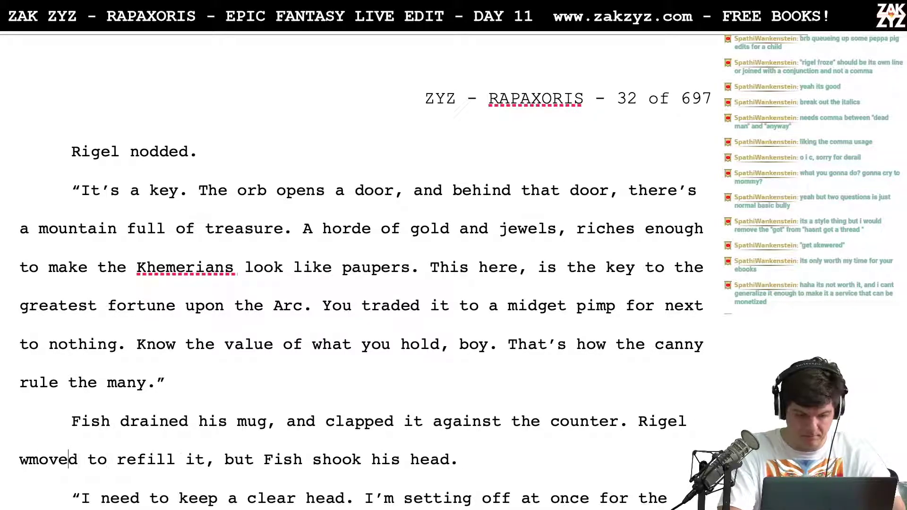
key(BackSpace)
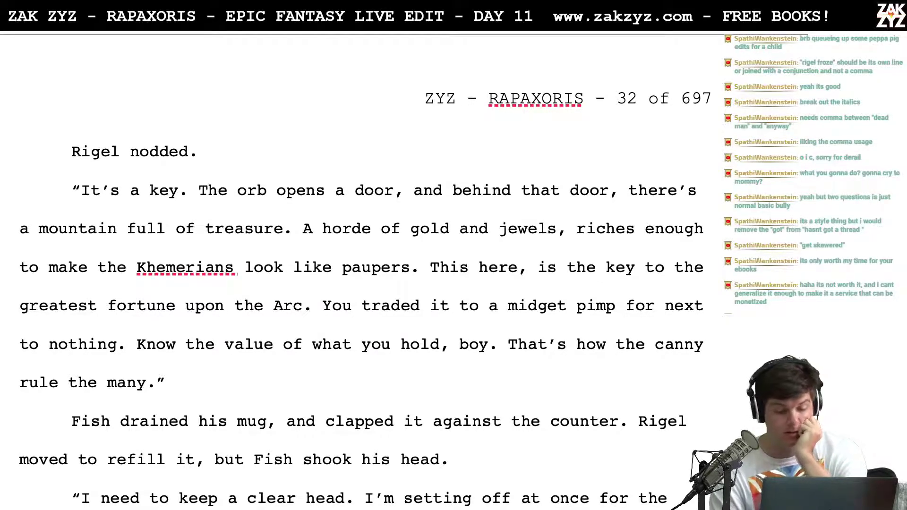
Remove "it" after "refill" so the sentence reads "moved to refill, but Fish shook his head."
key(Down)
key(Right)
key(Up)
key(Right)
key(Right)
key(Right)
key(Right)
key(Right)
key(Right)
key(Right)
key(Right)
key(Right)
key(Right)
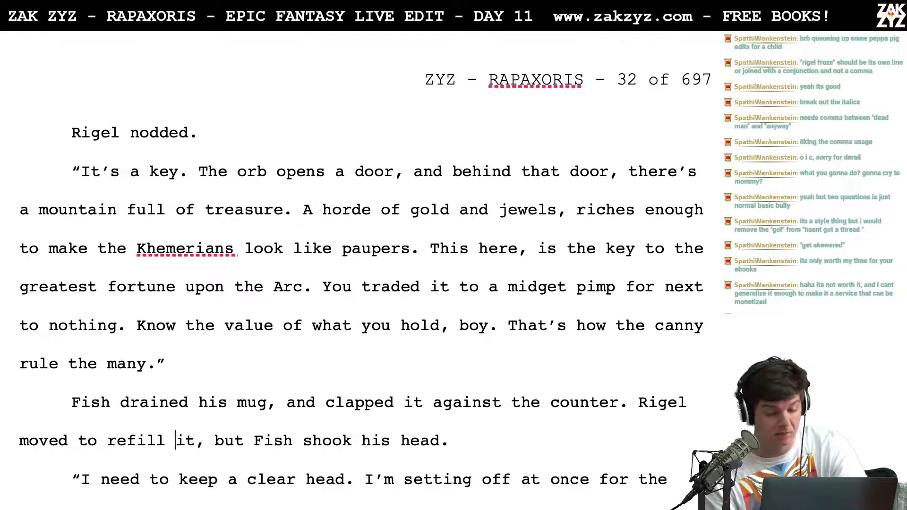
key(Delete)
key(Delete)
key(BackSpace)
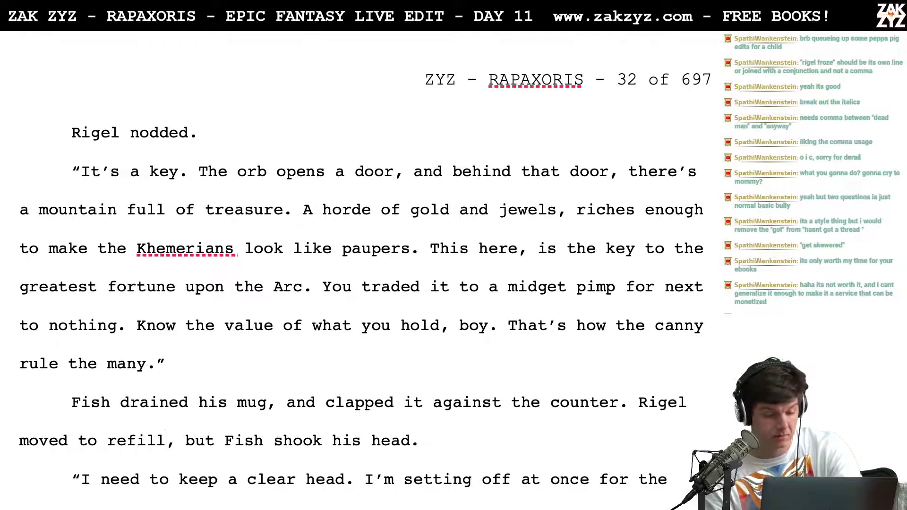
Insert a comma after "Might be" in Fish's line about carrying the riches
key(Down)
key(Down)
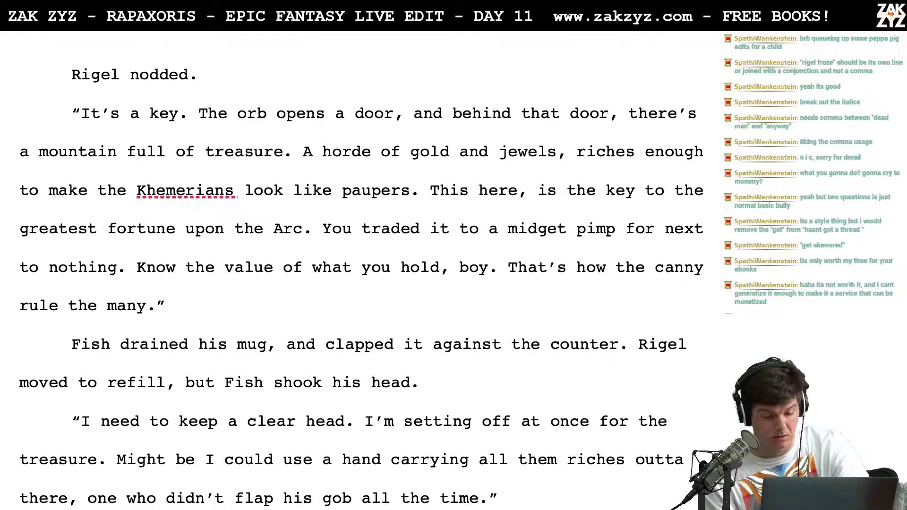
text(,)
key(Down)
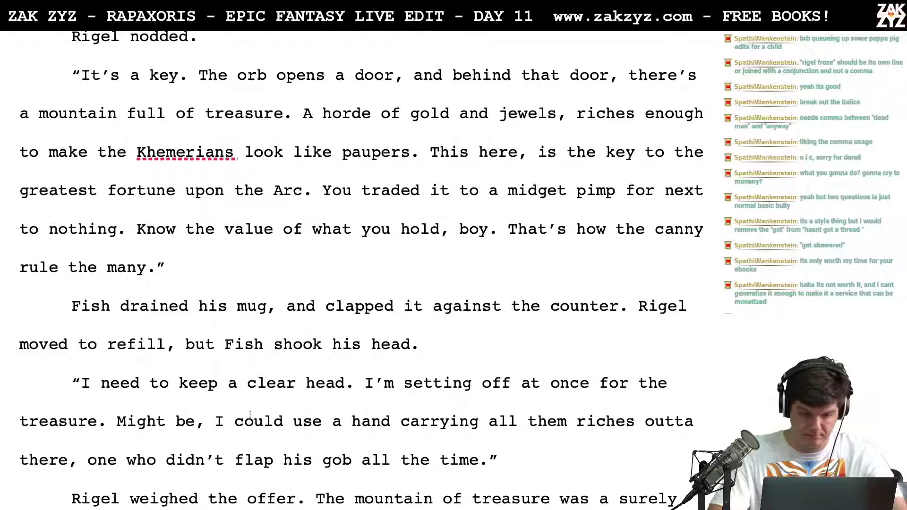
Split Fish's line after "outta there" with a period so "One who didn't flap his gob all the time" becomes its own sentence
click(79, 461)
key(BackSpace)
text(. Wapw)
key(BackSpace)
key(BackSpace)
key(BackSpace)
key(BackSpace)
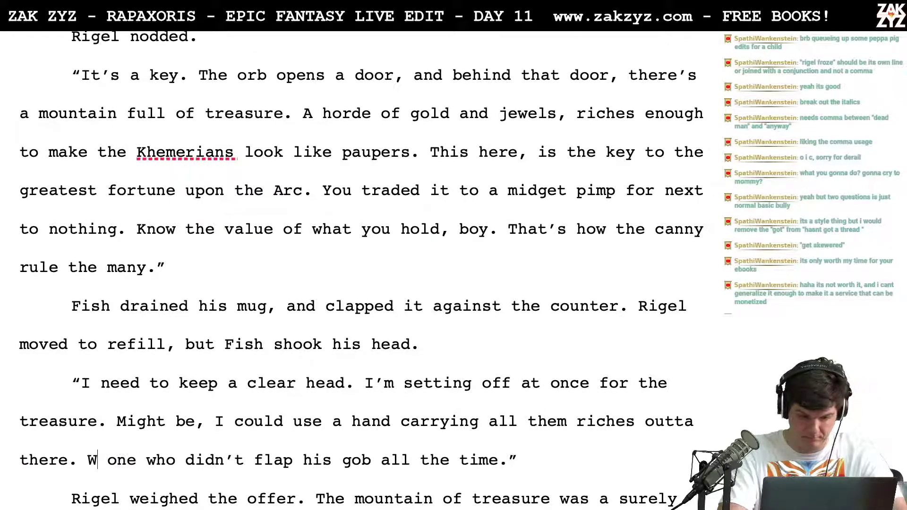
key(Right)
key(Right)
key(BackSpace)
key(BackSpace)
text(O)
key(Left)
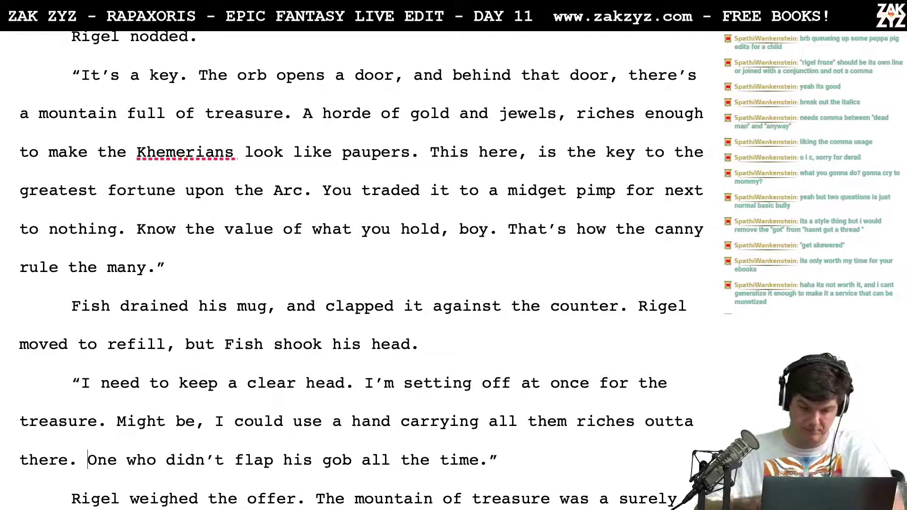
Change "Rigel weighed the offer." to "Rigel's eyebrows rose, he considered the offer."
scroll(360, 270, down, 3)
click(160, 394)
click(130, 395)
text(con)
key(BackSpace)
key(BackSpace)
key(BackSpace)
key(BackSpace)
text('s eyebrows rose, he consid)
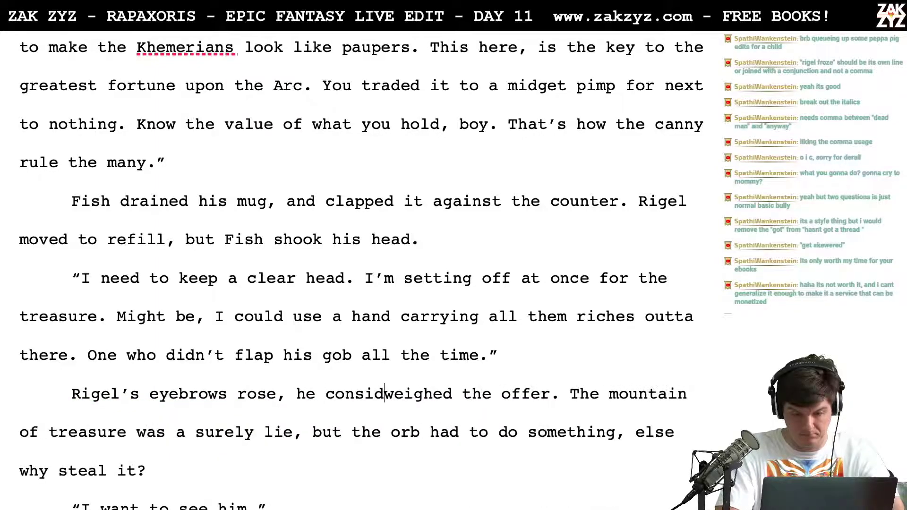
text(ered the offer.)
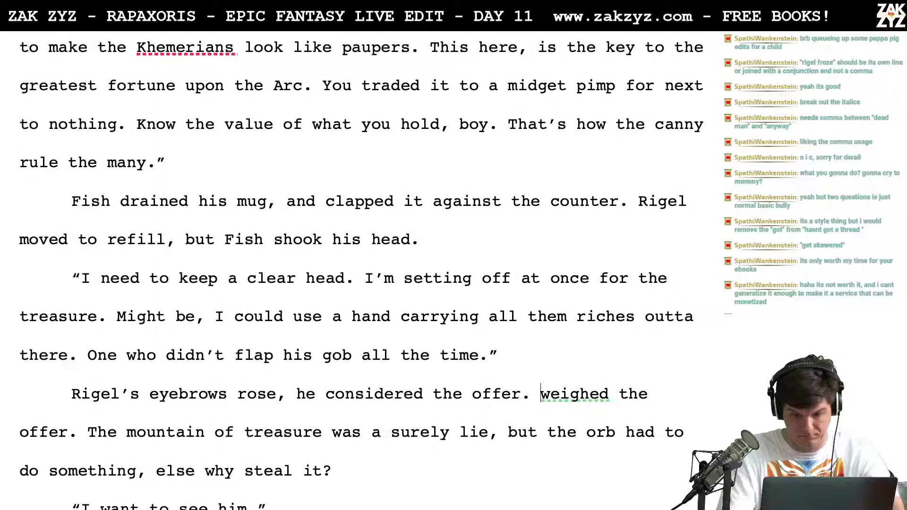
key(shift+Right)
key(shift+Right)
key(shift+Right)
key(shift+Right)
key(shift+Right)
key(shift+Right)
key(shift+Right)
key(shift+Right)
key(shift+Right)
key(shift+Right)
key(shift+Right)
key(shift+Right)
key(shift+Right)
key(shift+Right)
key(shift+Right)
key(shift+Right)
key(shift+Right)
key(shift+Right)
key(shift+Right)
key(BackSpace)
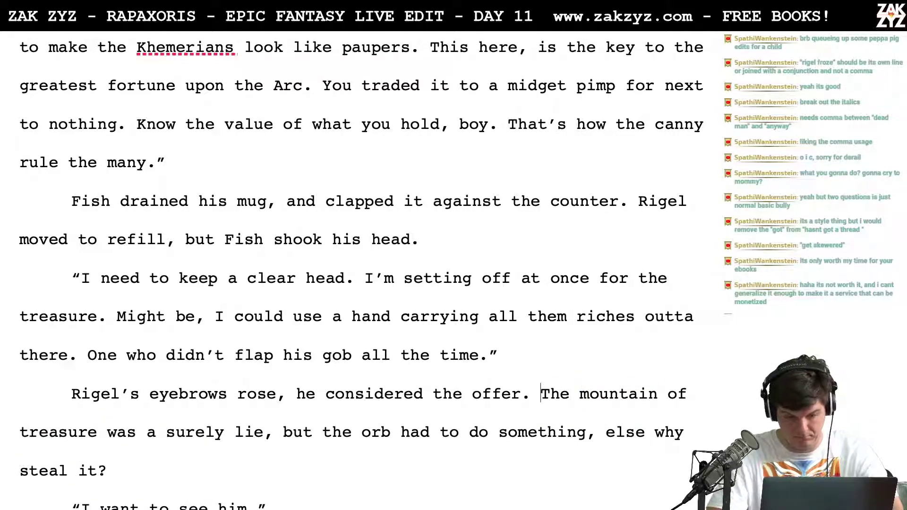
Break the paragraph after "The mountain of treasure" and continue it with "? A lie. But the orb had to do something."
click(119, 449)
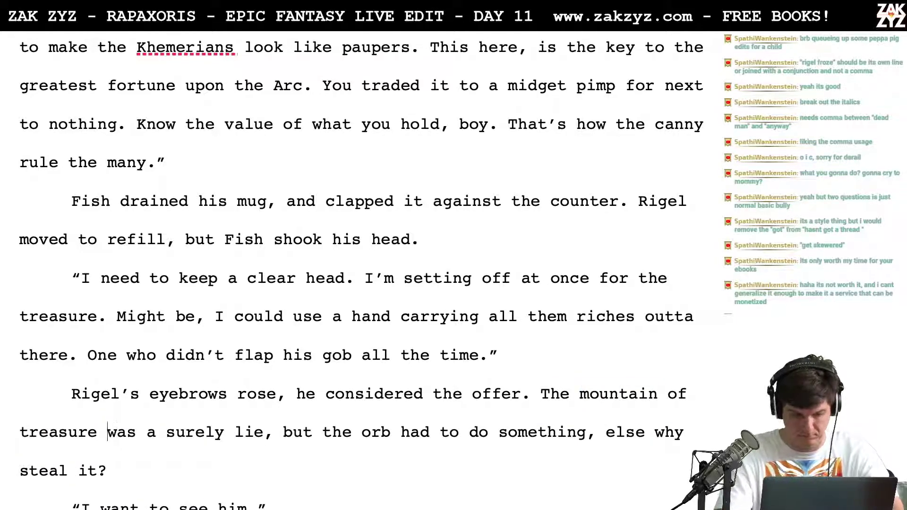
key(Return)
text(? A lie. But the)
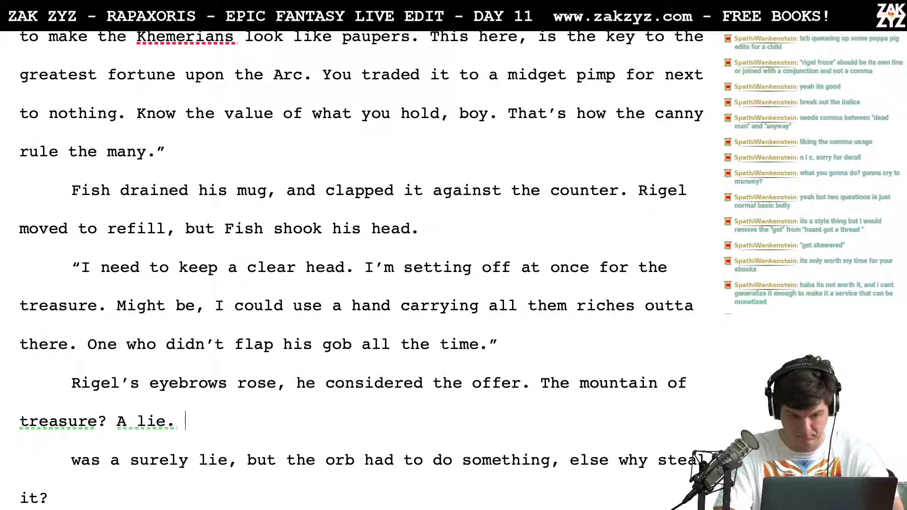
text(had to so)
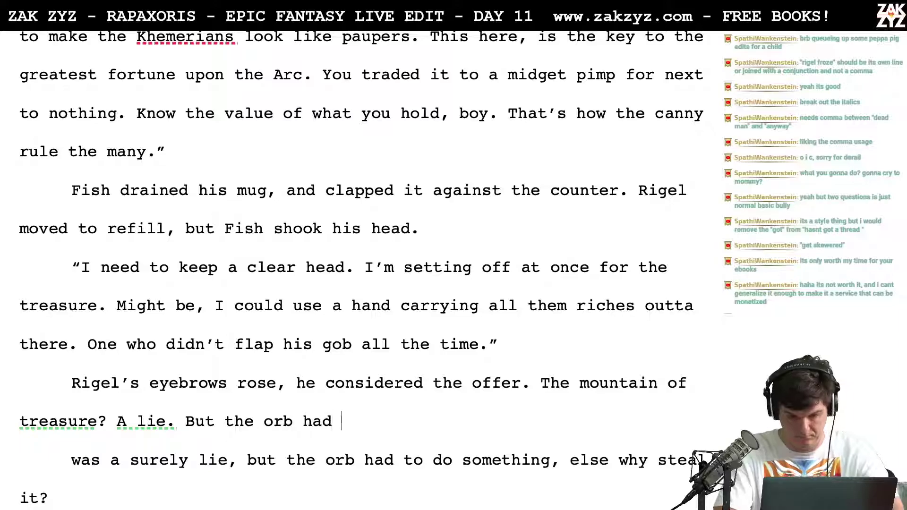
key(BackSpace)
key(BackSpace)
text(do something. Whee)
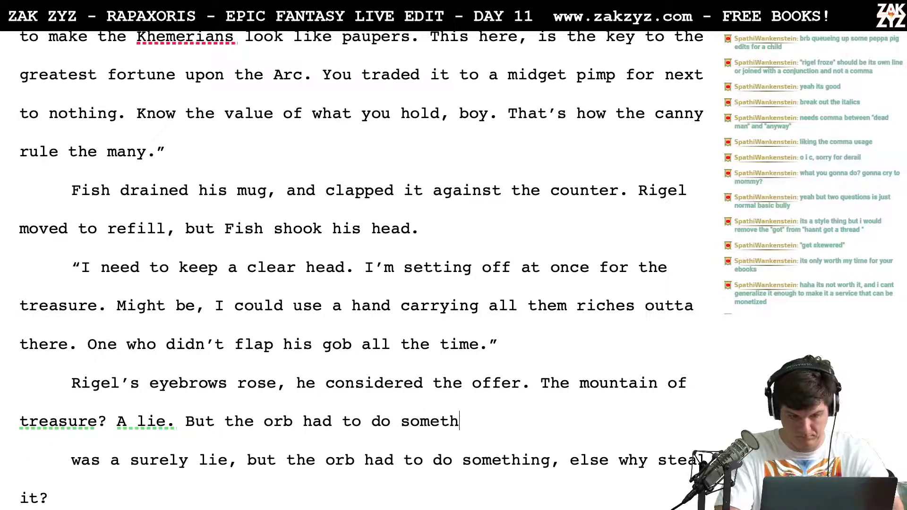
Add the question "Why steal it?" after "But the orb had to do something."
key(BackSpace)
text(y)
key(BackSpace)
key(BackSpace)
key(BackSpace)
text(y else would)
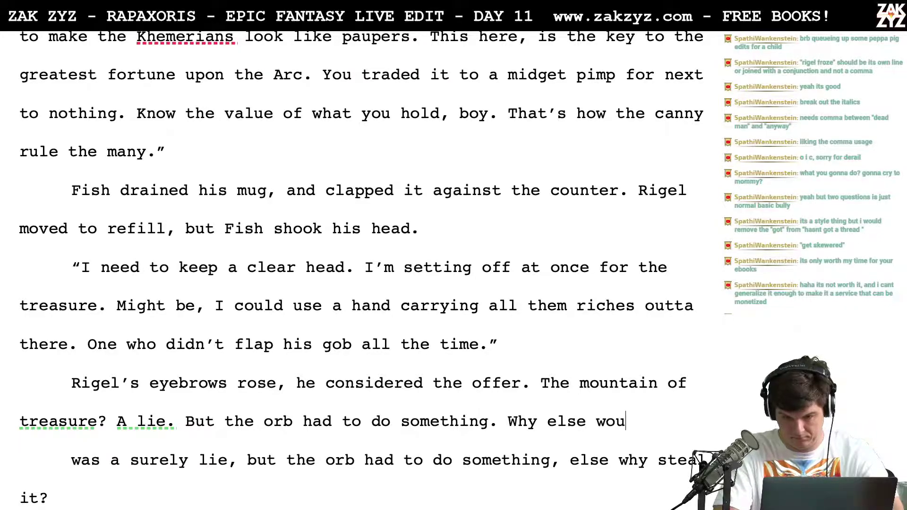
key(BackSpace)
key(BackSpace)
key(BackSpace)
key(BackSpace)
key(BackSpace)
key(BackSpace)
key(BackSpace)
key(BackSpace)
key(BackSpace)
key(BackSpace)
key(BackSpace)
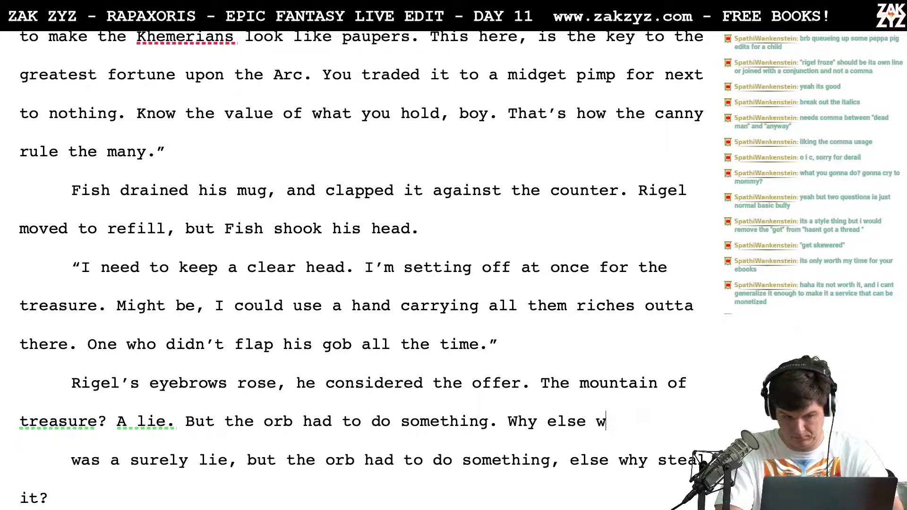
text(steal)
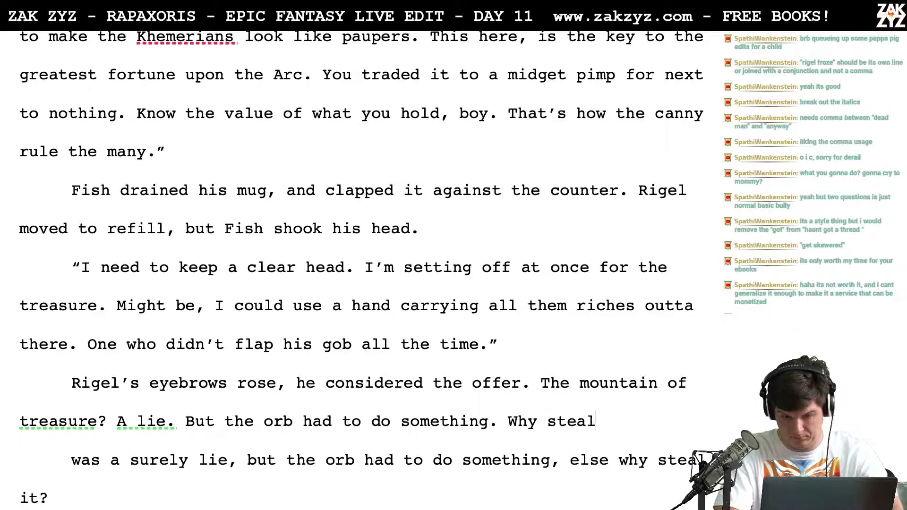
text( it? ")
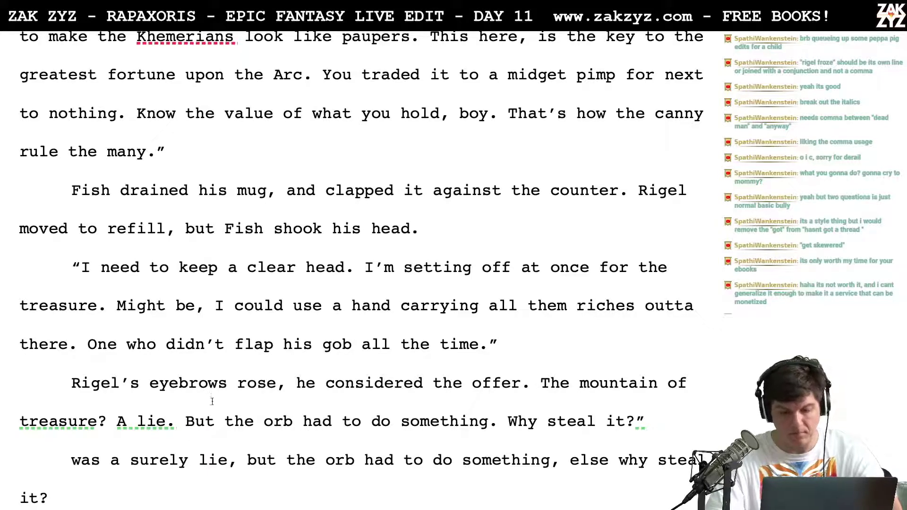
Extend the orb sentence to "something big." and follow it with "Otherwise why go to so much trouble to steal it?"
scroll(179, 488, down, 1)
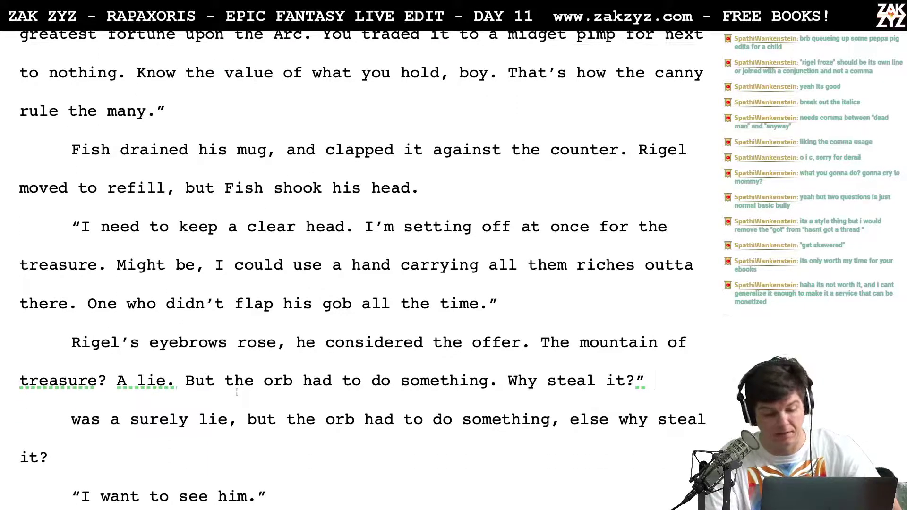
click(480, 380)
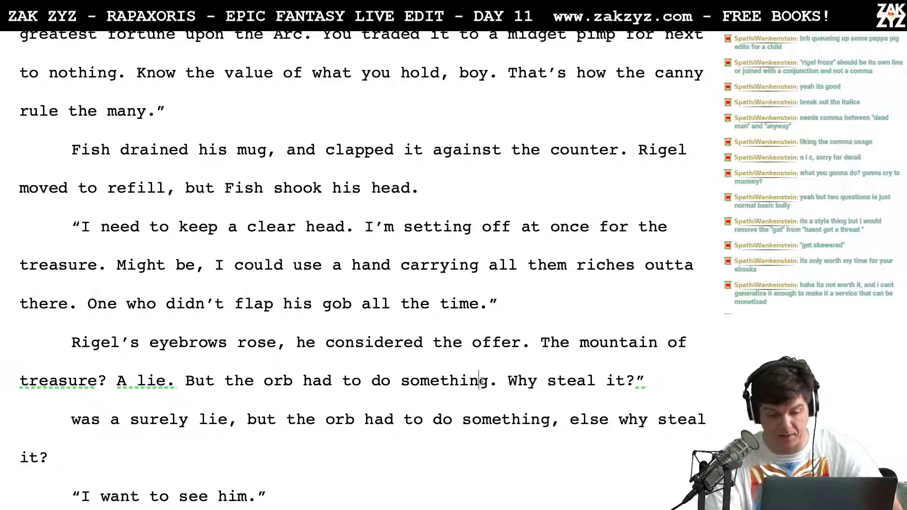
key(Right)
key(BackSpace)
text(,)
text(big. Otherwise)
text( why go to so )
text(much trouble to s)
text(teal it?)
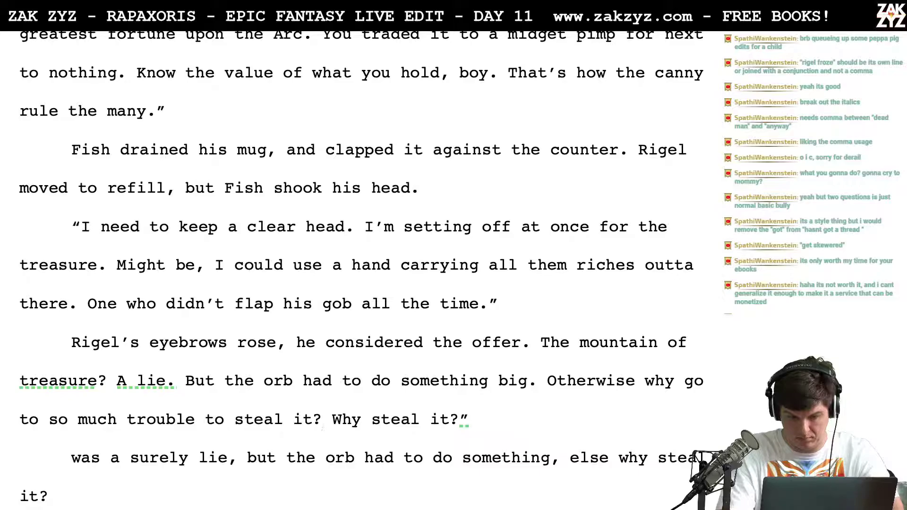
Delete the leftover "Why steal it?" and the old text beginning "was a surely lie"
key(shift+Down)
key(shift+Down)
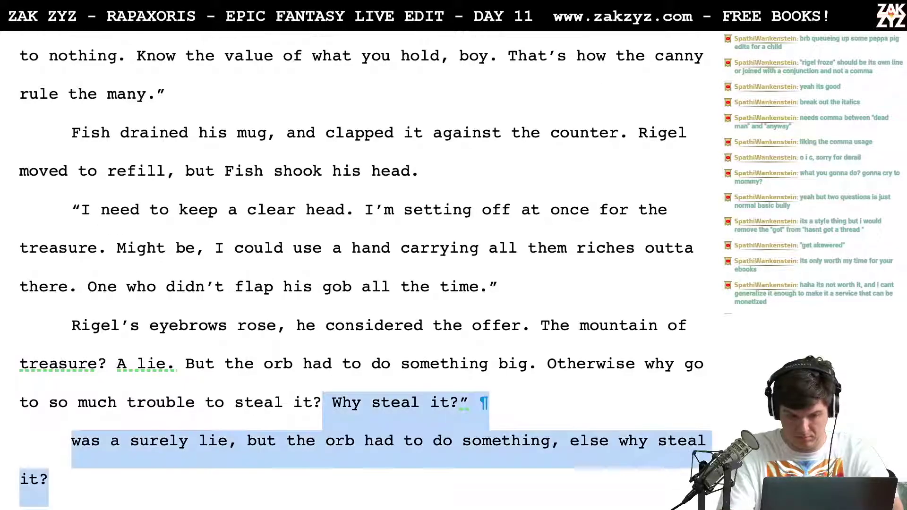
key(BackSpace)
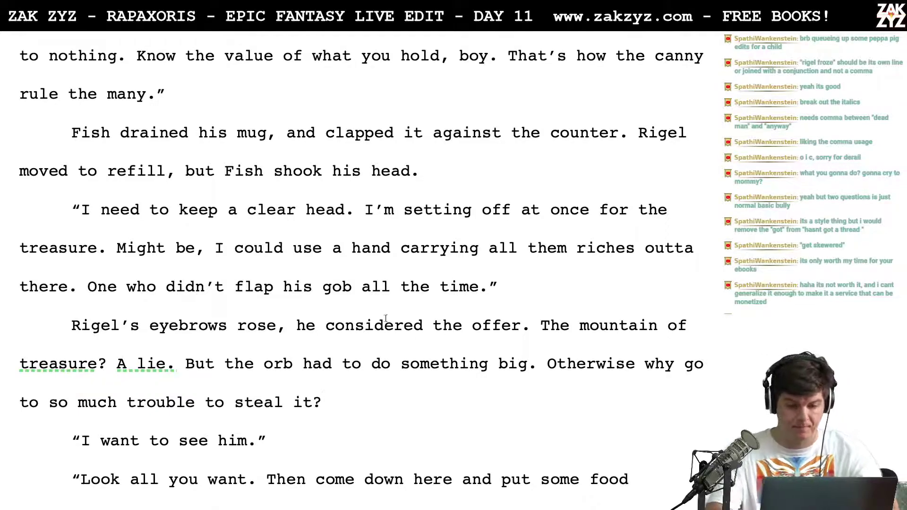
Split the paragraph after "Rigel" and write its new opening as "Rigel considered the offer."
click(120, 326)
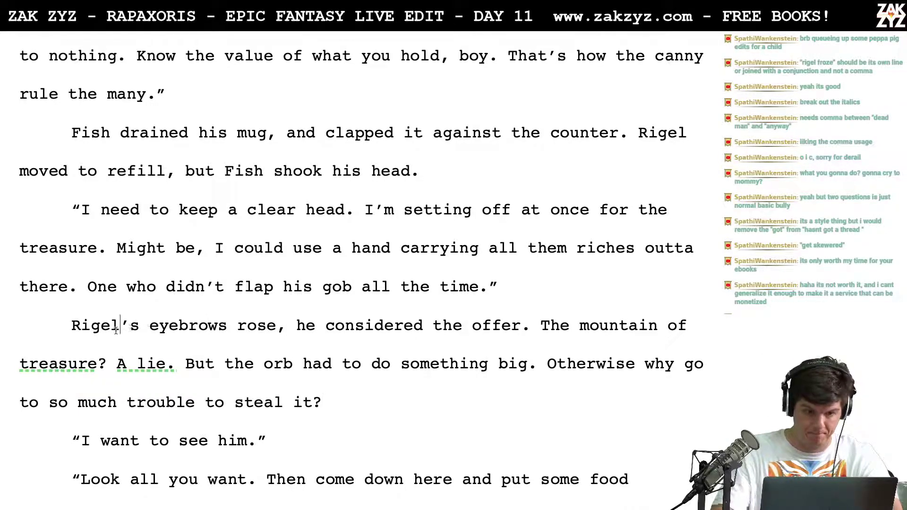
key(Return)
key(Return)
click(130, 326)
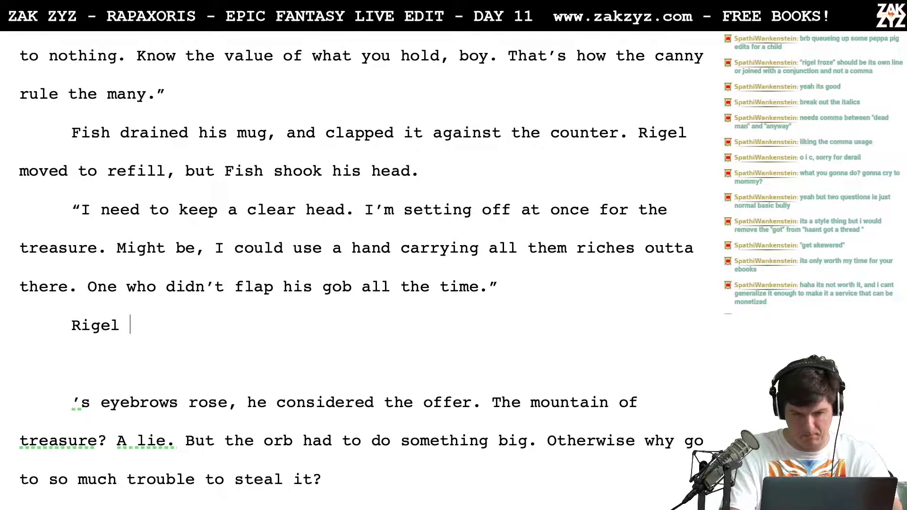
text(though)
key(BackSpace)
key(BackSpace)
key(BackSpace)
key(BackSpace)
key(BackSpace)
key(BackSpace)
text(consid)
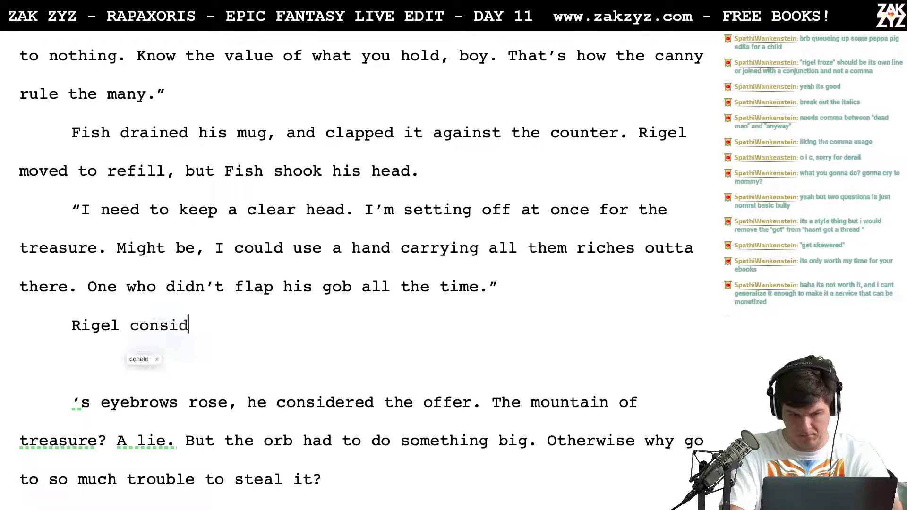
text(ered the offer.)
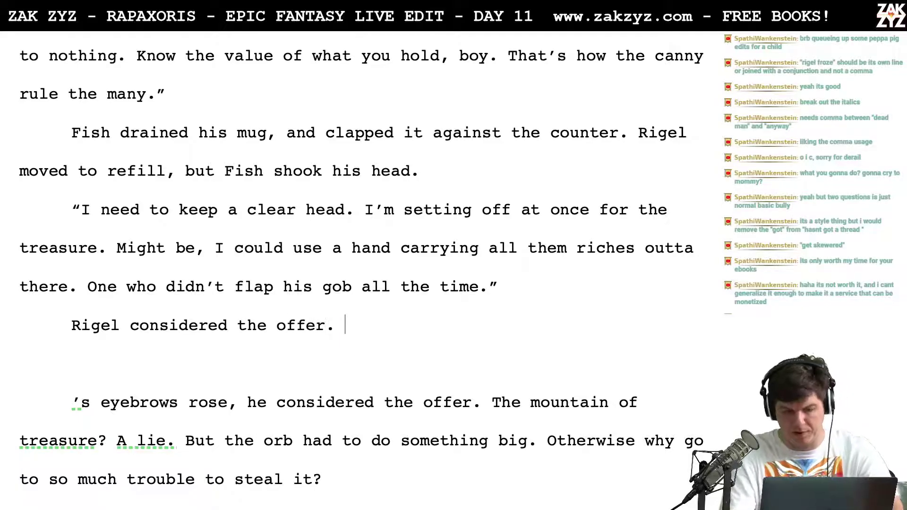
Delete the leftover "'s eyebrows rose, he considered the offer." and rejoin the paragraph at "The mountain of treasure?"
key(shift+Down)
key(shift+Down)
key(shift+Right)
key(shift+Right)
key(shift+Right)
key(shift+Right)
key(shift+Right)
key(shift+Right)
key(shift+Right)
key(shift+Right)
key(shift+Right)
key(shift+Right)
key(shift+Right)
key(shift+Right)
key(shift+Right)
key(shift+Right)
key(shift+Right)
key(BackSpace)
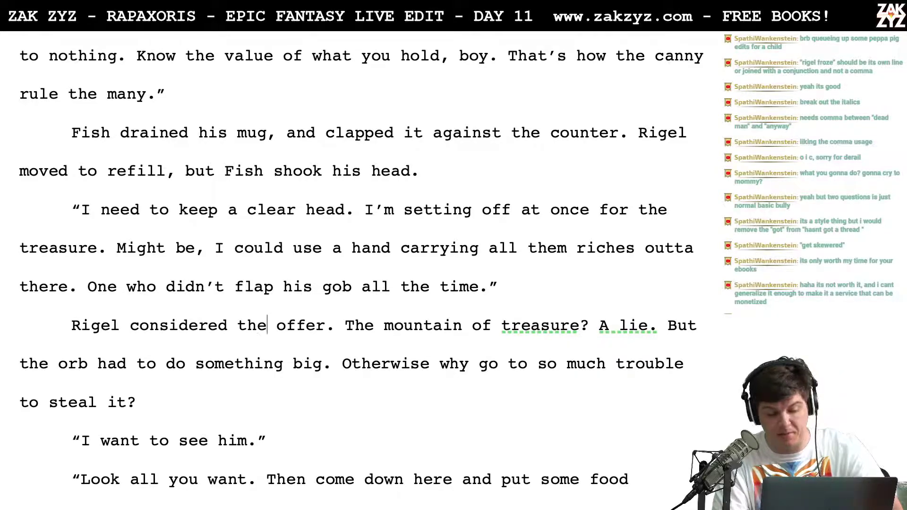
Insert a comma after "Otherwise" in the question about going to so much trouble
key(Right)
key(Right)
key(Right)
key(Right)
key(Right)
key(Right)
key(Right)
key(Right)
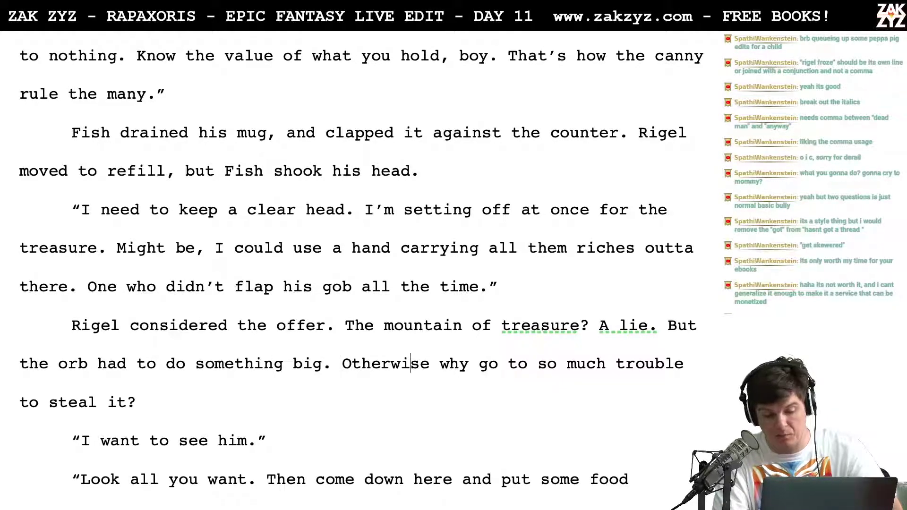
text(,)
Add a dialogue tag to Rigel's line so it reads "I want to see him," Rigel decided
scroll(444, 459, down, 1)
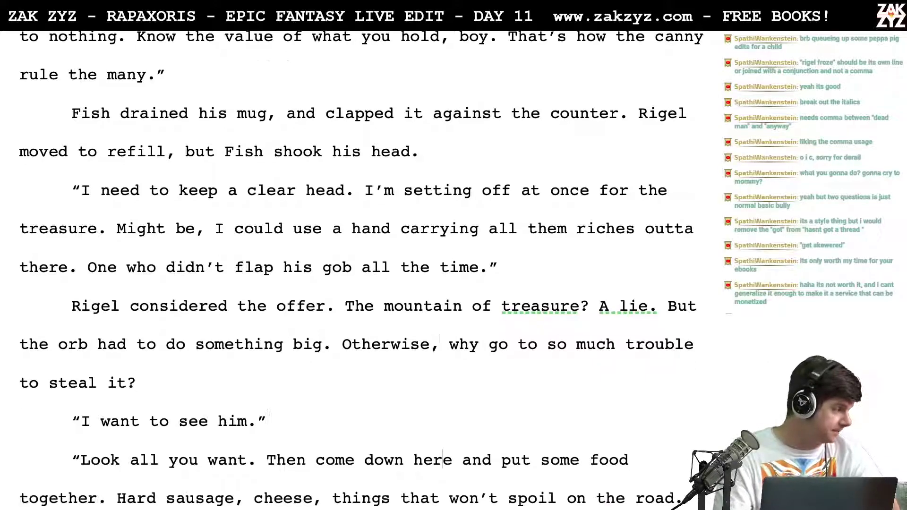
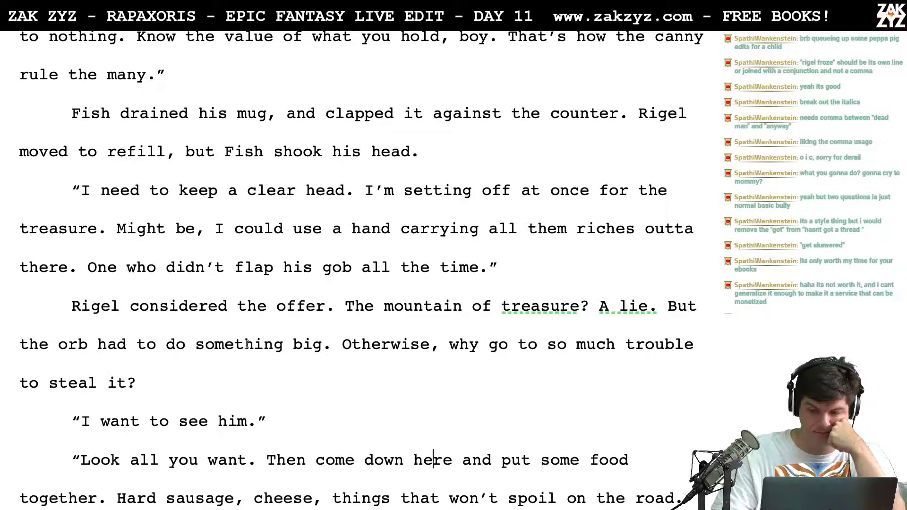
scroll(295, 314, down, 1)
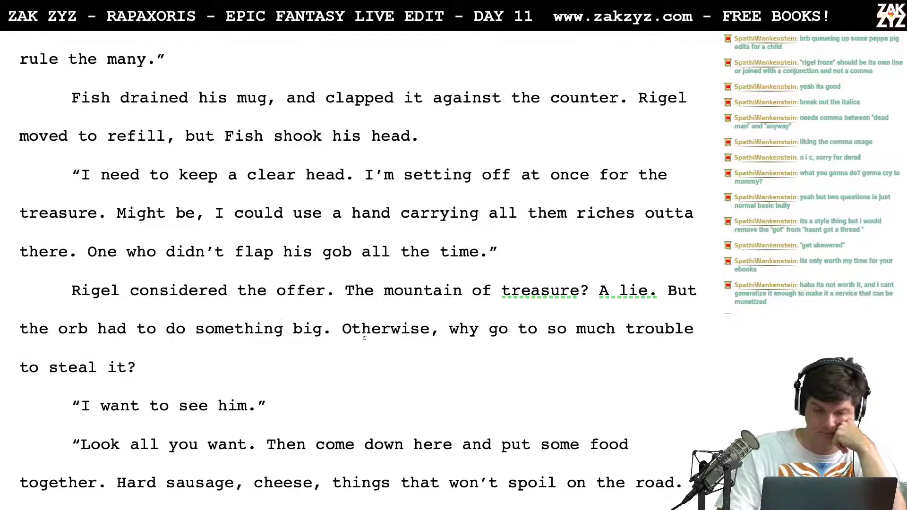
scroll(421, 332, down, 1)
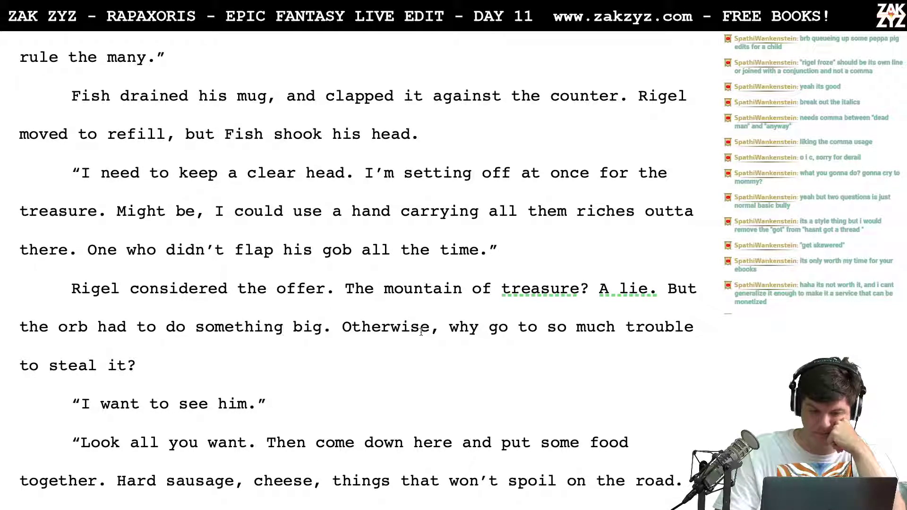
scroll(232, 323, down, 1)
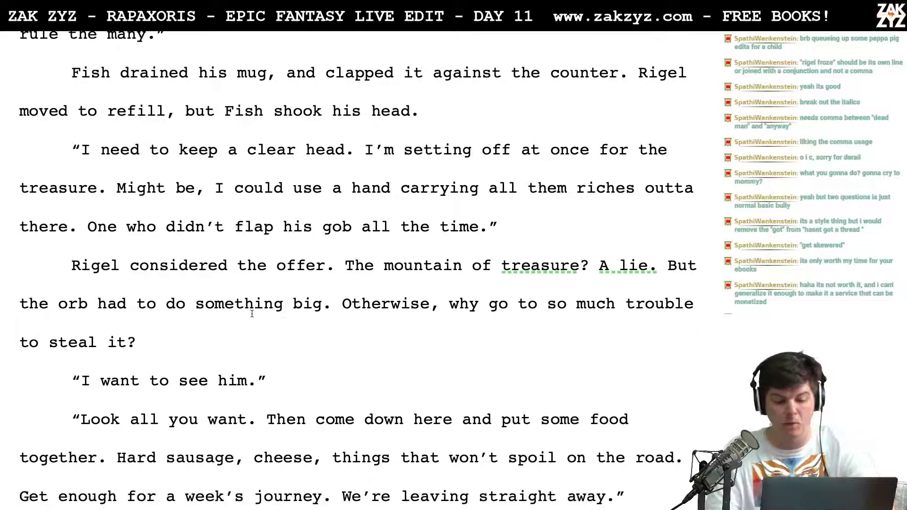
click(251, 380)
key(BackSpace)
text(,”)
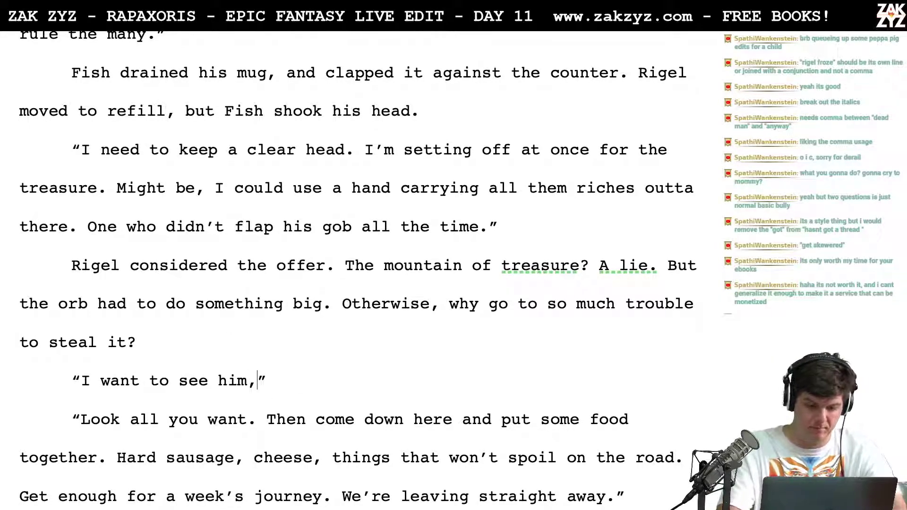
text( Rigel d)
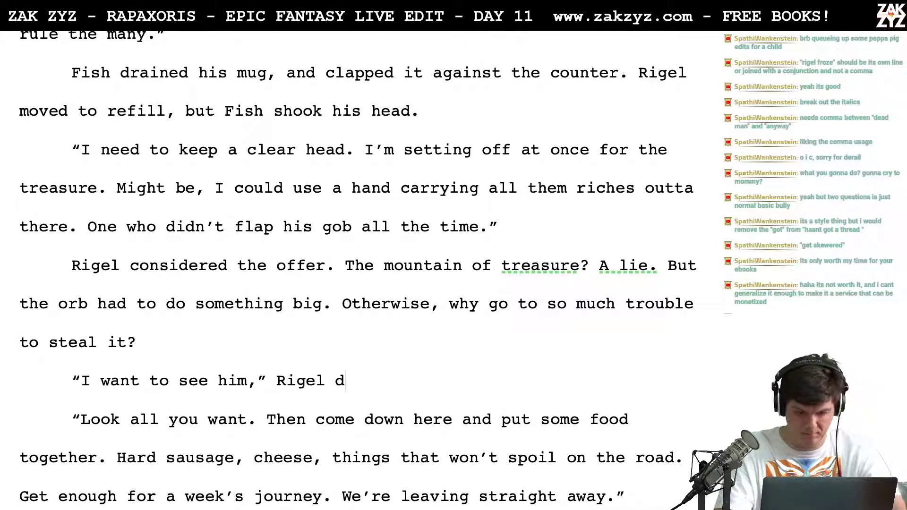
text(ecided.)
Break Fish's reply after "Look all you want." and continue it with "When you've had your fill, get us some food."
key(Up)
key(Right)
key(Right)
key(Right)
key(Right)
key(Right)
key(Right)
key(Right)
key(Right)
key(Right)
key(Right)
key(Right)
key(Right)
key(Right)
key(Right)
key(Right)
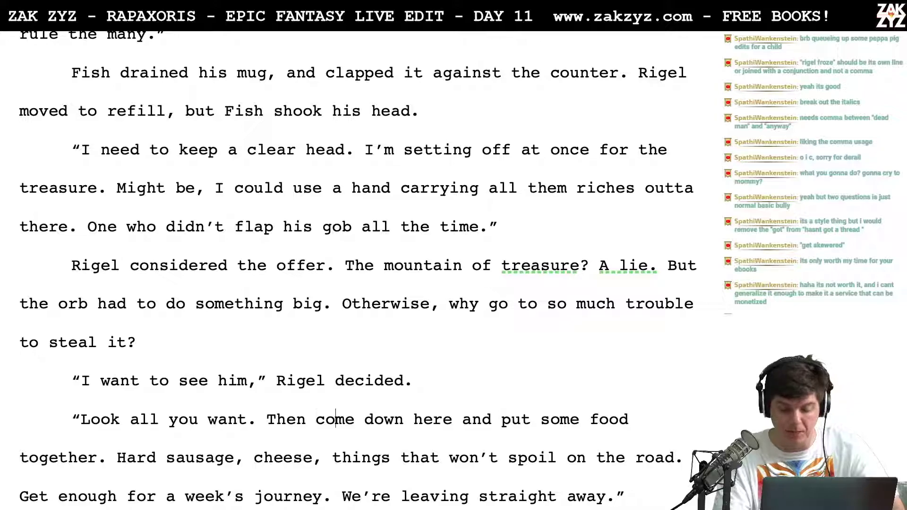
key(Left)
key(Left)
key(Left)
key(Left)
key(Left)
key(Left)
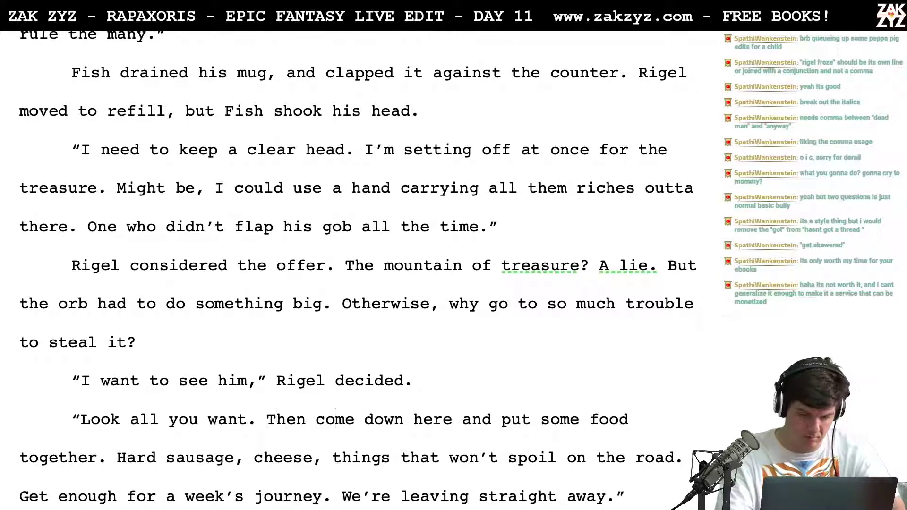
key(Right)
key(Return)
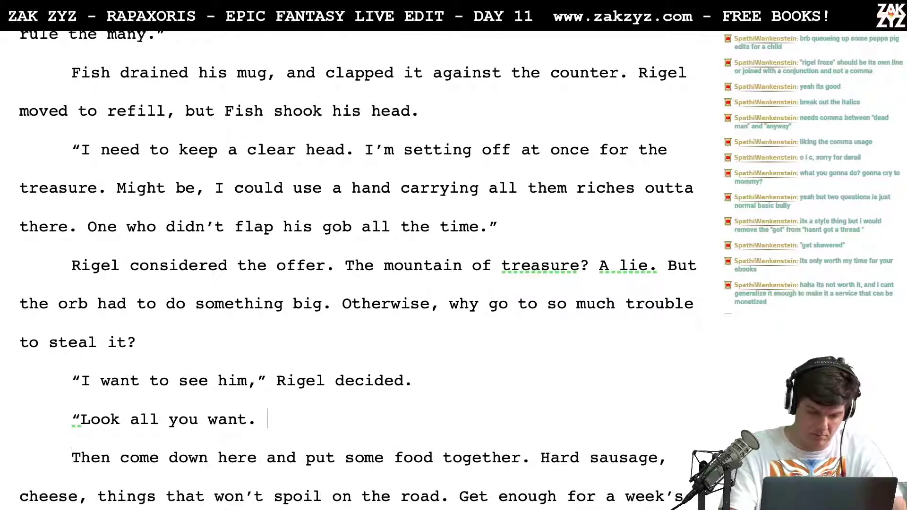
text(When you've had your fill, get us some food.)
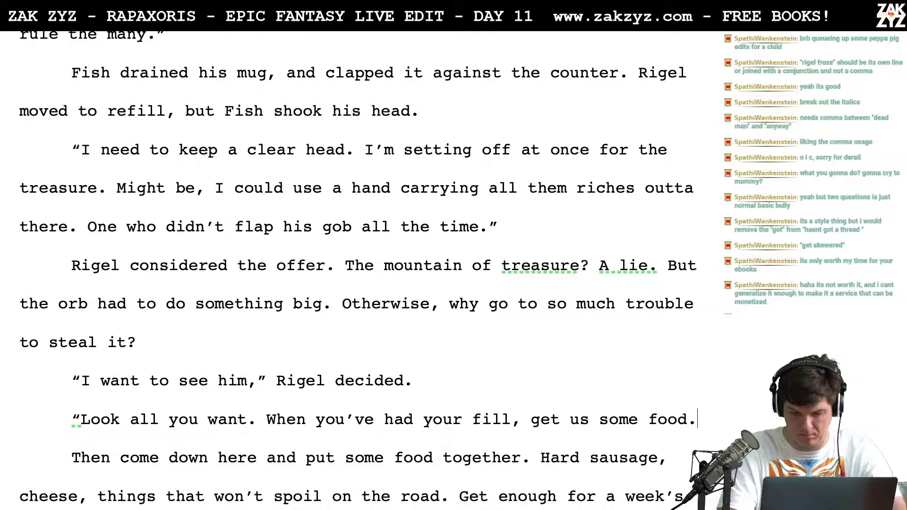
Delete "Then come down here and put some food together." and rejoin Fish's reply at "Hard sausage, cheese"
key(shift+Right)
key(shift+Right)
key(shift+Right)
key(shift+Right)
key(shift+Right)
key(shift+Right)
key(shift+Right)
key(shift+Right)
key(shift+Right)
key(shift+Right)
key(shift+Right)
key(shift+Right)
key(shift+Right)
key(shift+Right)
key(shift+Right)
key(shift+Right)
key(shift+Right)
key(shift+Right)
key(shift+Right)
key(shift+Right)
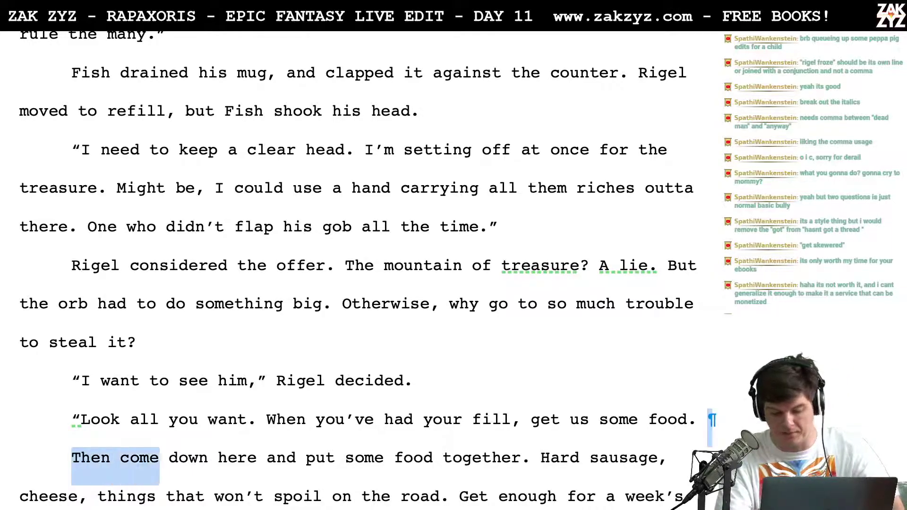
key(shift+Right)
key(shift+Right)
key(shift+Right)
key(shift+Right)
key(shift+Right)
key(shift+Right)
key(shift+Right)
key(shift+Right)
key(shift+Right)
key(shift+Right)
key(shift+Right)
key(shift+Right)
key(shift+Right)
key(shift+Right)
key(shift+Right)
key(shift+Right)
key(shift+Right)
key(shift+Right)
key(shift+Right)
key(shift+Right)
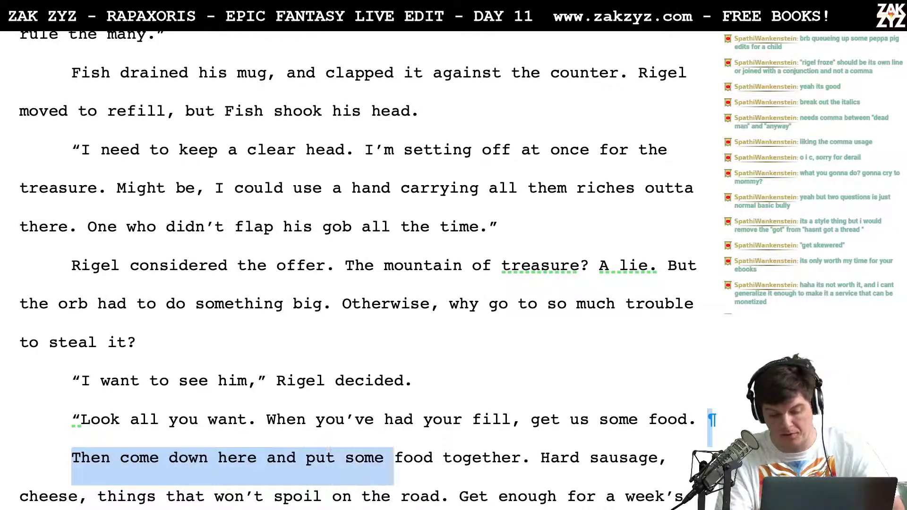
key(shift+Right)
key(shift+Right)
key(shift+Right)
key(BackSpace)
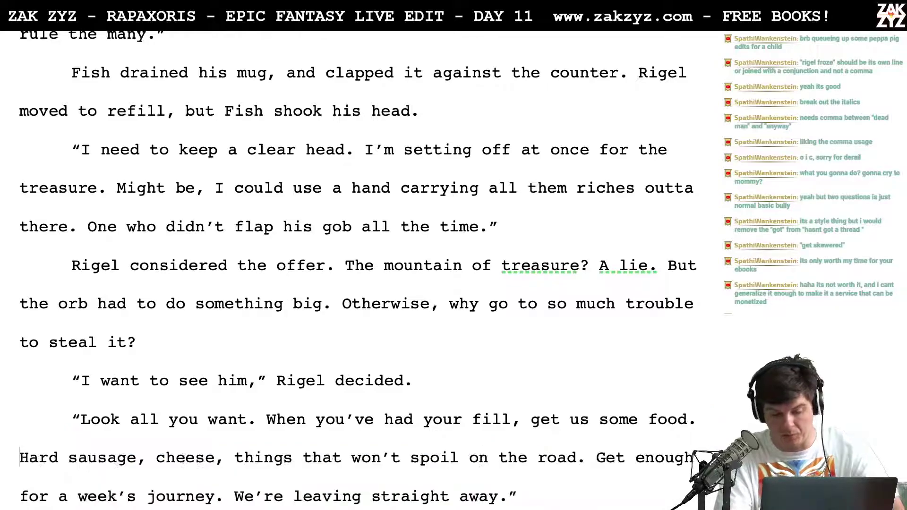
Break Fish's reply before "Get enough" and continue it with "We need a week's worth. We're leaving straight away."
scroll(132, 451, down, 3)
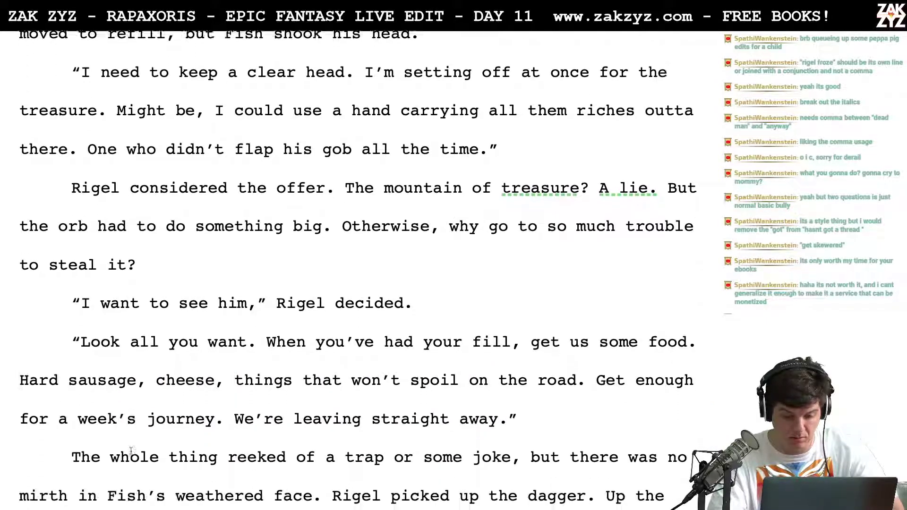
scroll(515, 359, down, 1)
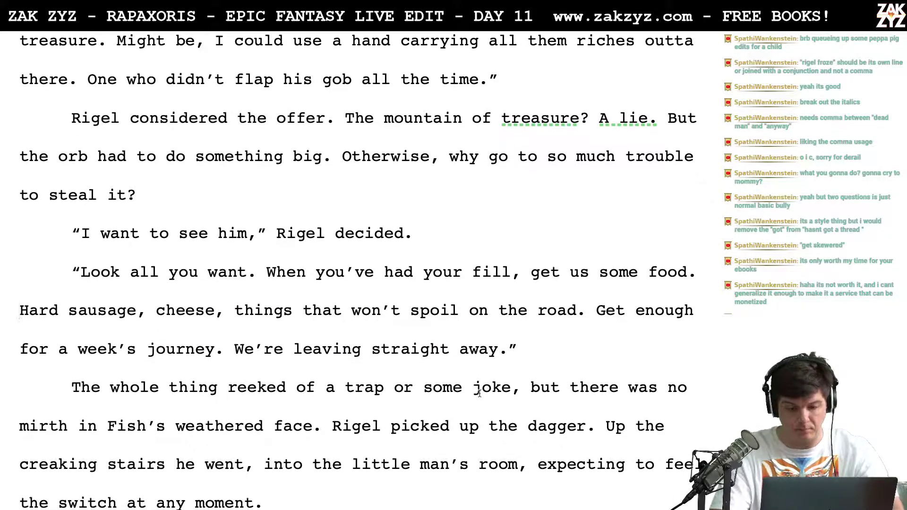
click(595, 313)
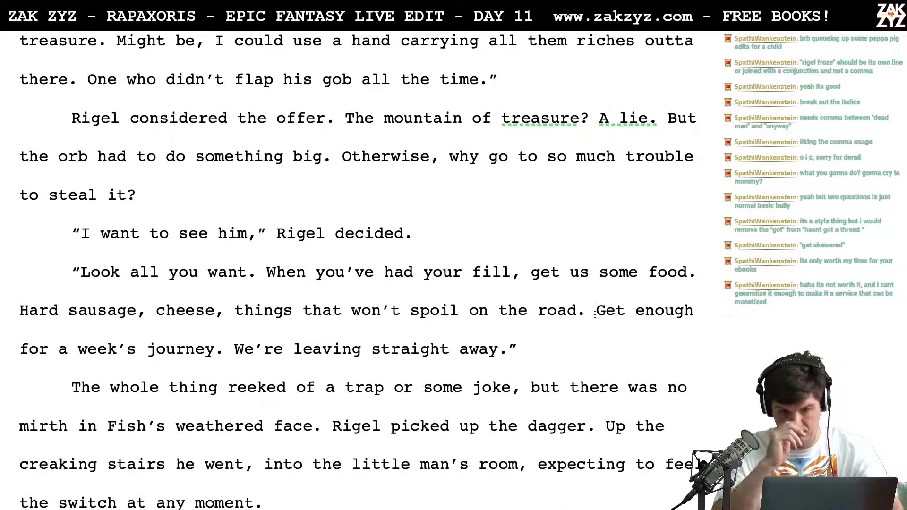
key(Return)
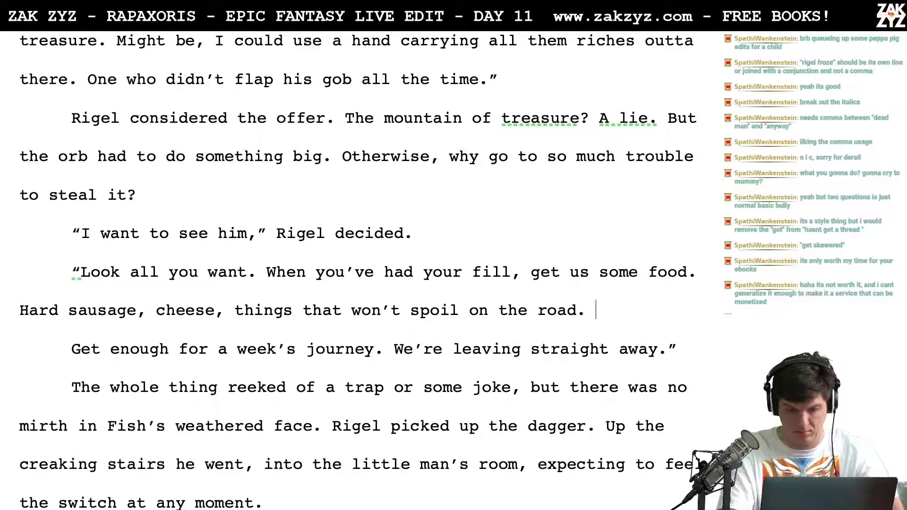
text(We need )
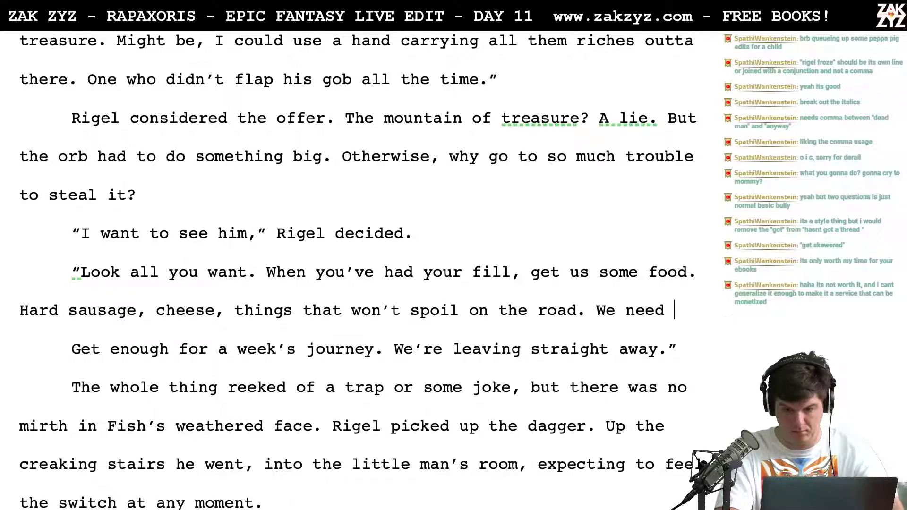
text(a week's worth)
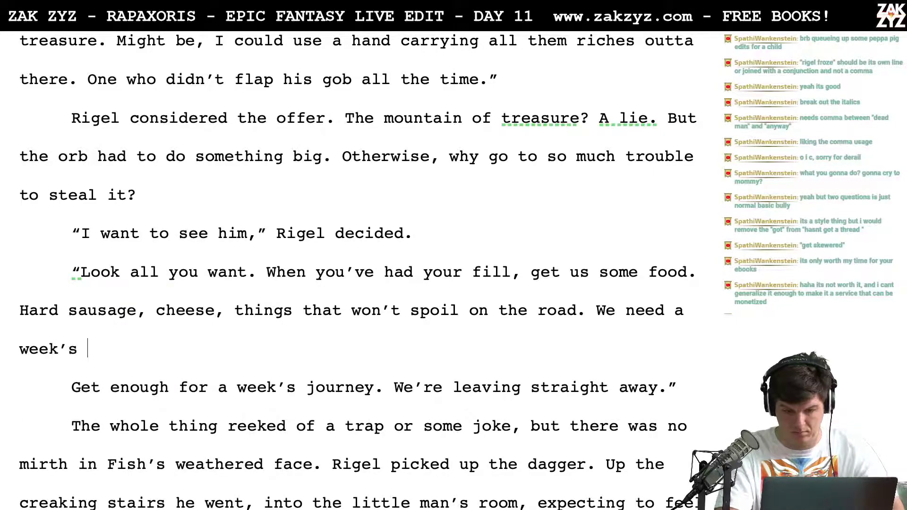
text(. We're leaving )
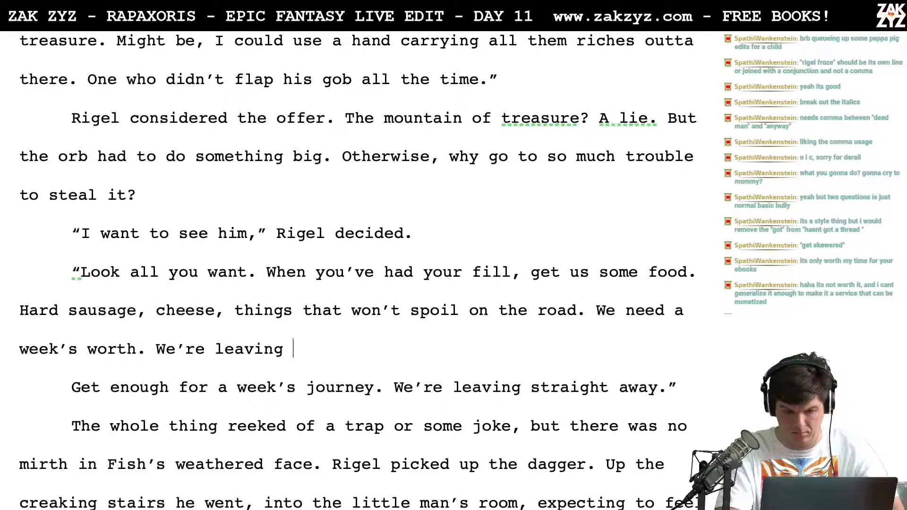
text(straight away.)
Delete the leftover "Get enough for a week's journey. We're leaving straight away." while keeping the closing quotation mark
key(shift+Down)
key(shift+Left)
key(shift+Left)
key(shift+Left)
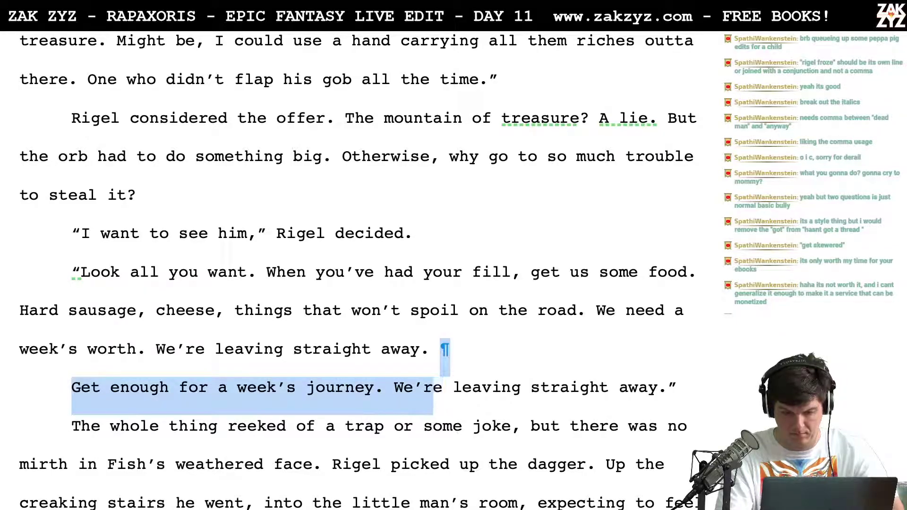
key(shift+Right)
key(shift+Right)
key(shift+Right)
key(shift+Right)
key(shift+Right)
key(shift+Right)
key(shift+Right)
key(shift+Right)
key(shift+Right)
key(shift+Right)
key(shift+Right)
key(shift+Right)
key(shift+Right)
key(shift+Right)
key(shift+Right)
key(shift+Right)
key(shift+Right)
key(shift+Right)
key(shift+Right)
key(shift+Right)
key(shift+Right)
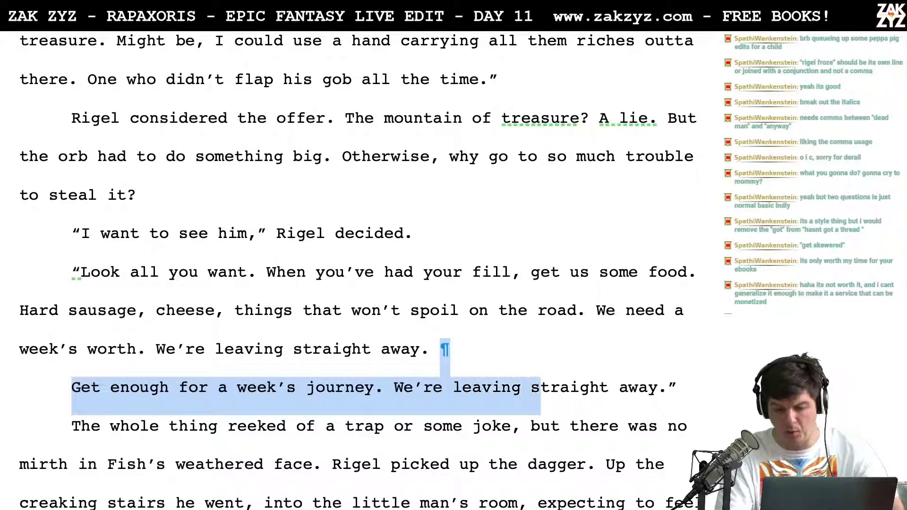
key(shift+Right)
key(BackSpace)
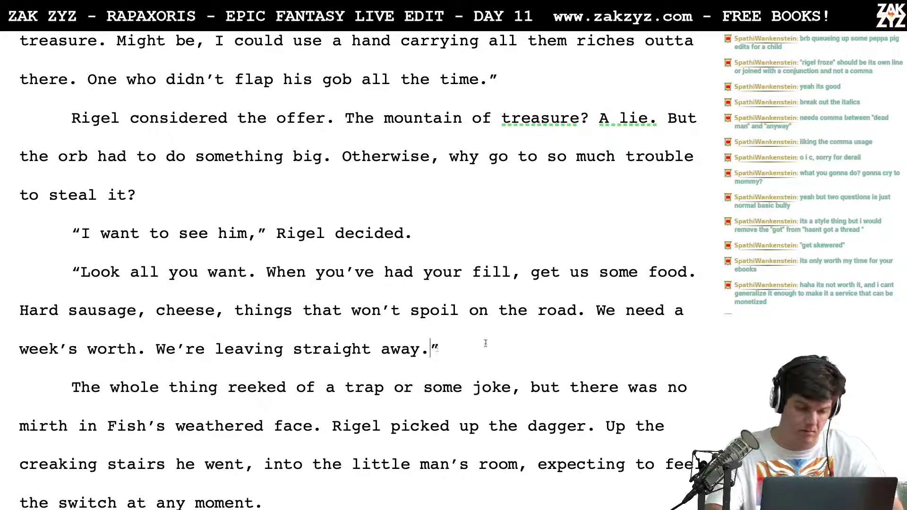
Break the next paragraph after "The" and rewrite its opening as "The setup reeked of a trap or a joke, but there was no"
click(111, 388)
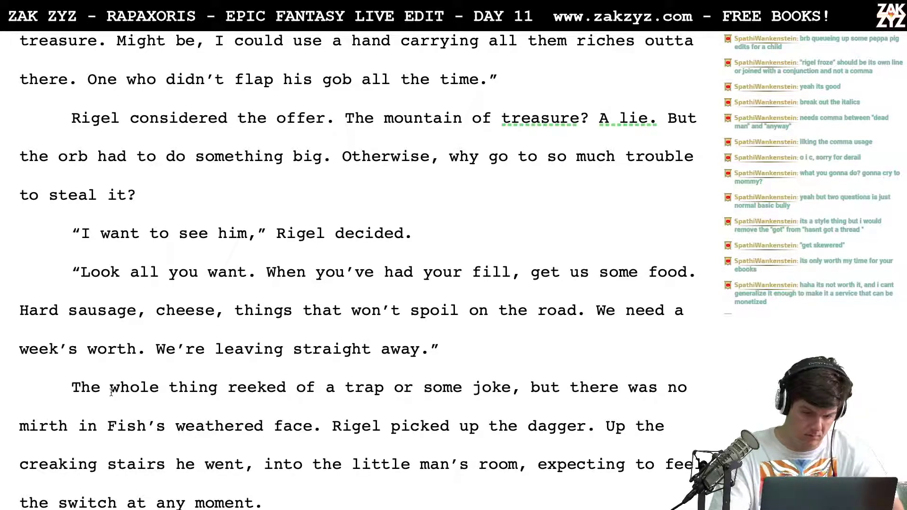
key(Return)
text(setup reekeed)
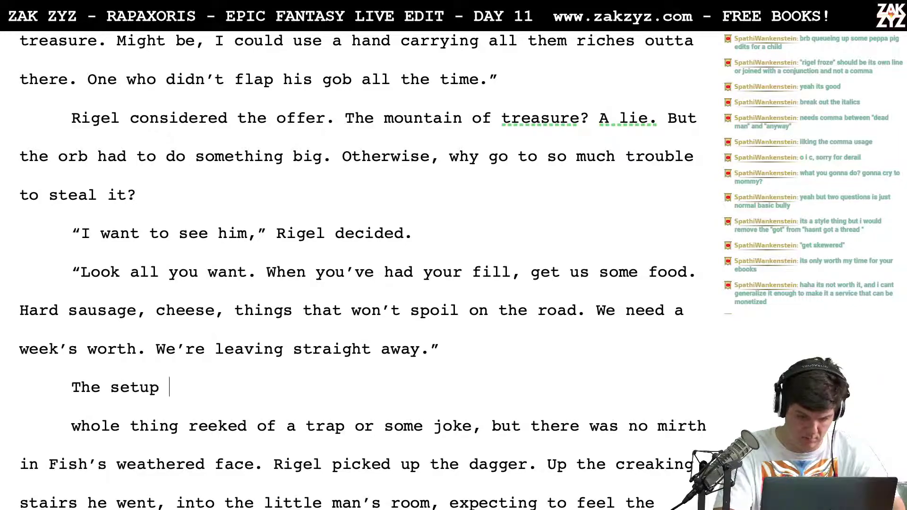
key(BackSpace)
key(BackSpace)
text(d )
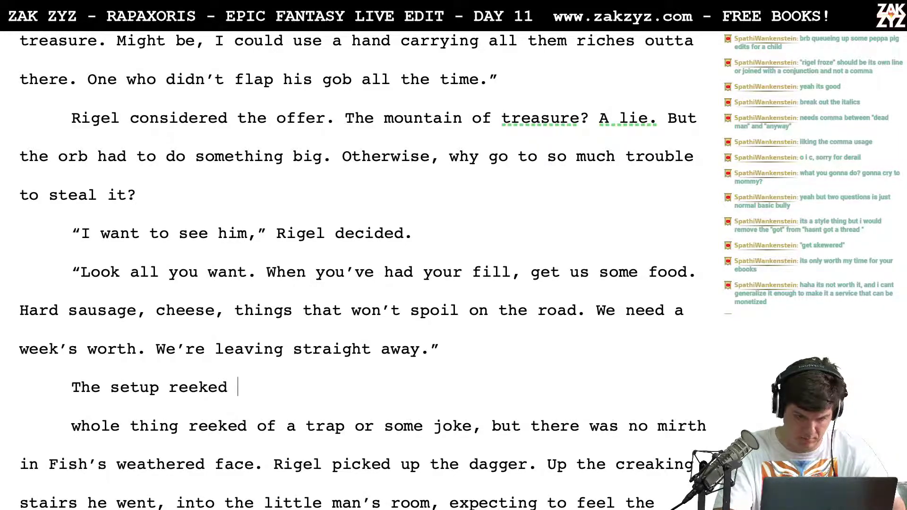
text(of a trap,)
key(BackSpace)
key(BackSpace)
text(or a joke)
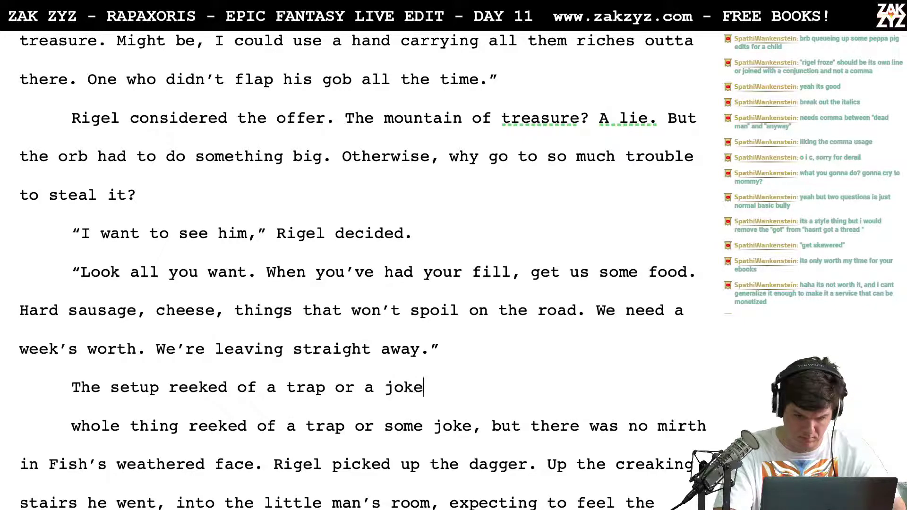
text(, but there w)
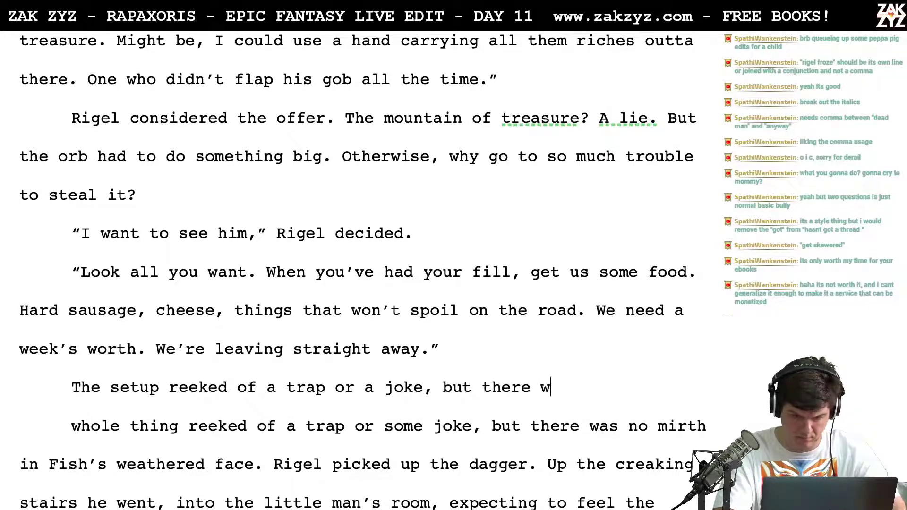
text(as no)
Delete the leftover "whole thing reeked of a trap or some joke, but there was no" and rejoin the sentence at "mirth"
key(shift+Down)
key(shift+Right)
key(shift+Right)
key(shift+Right)
key(shift+Right)
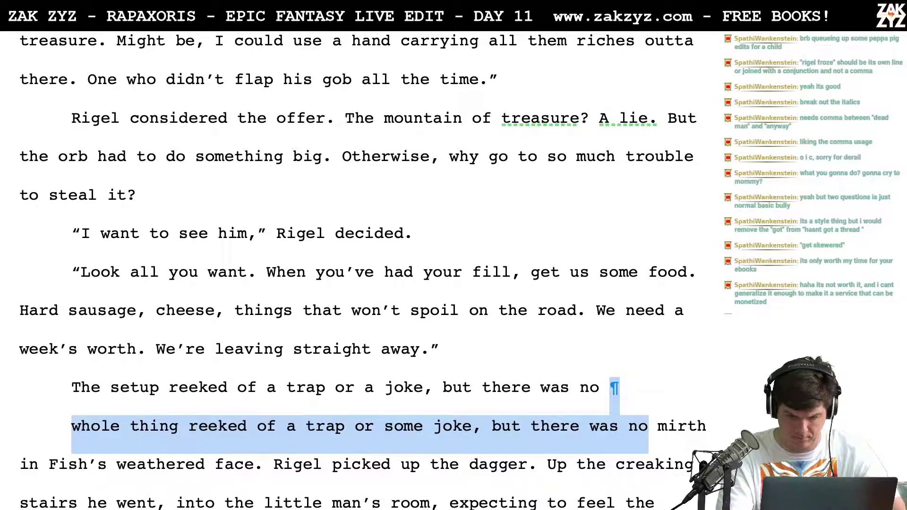
key(BackSpace)
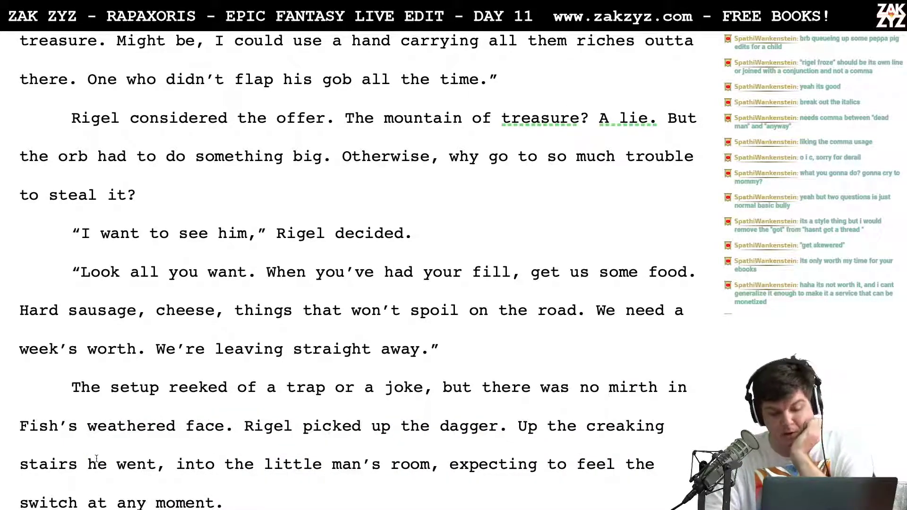
Break the paragraph before "picked up the dagger" and start the replacement wording "Rigel pried the dagger free and"
scroll(97, 458, down, 1)
click(439, 368)
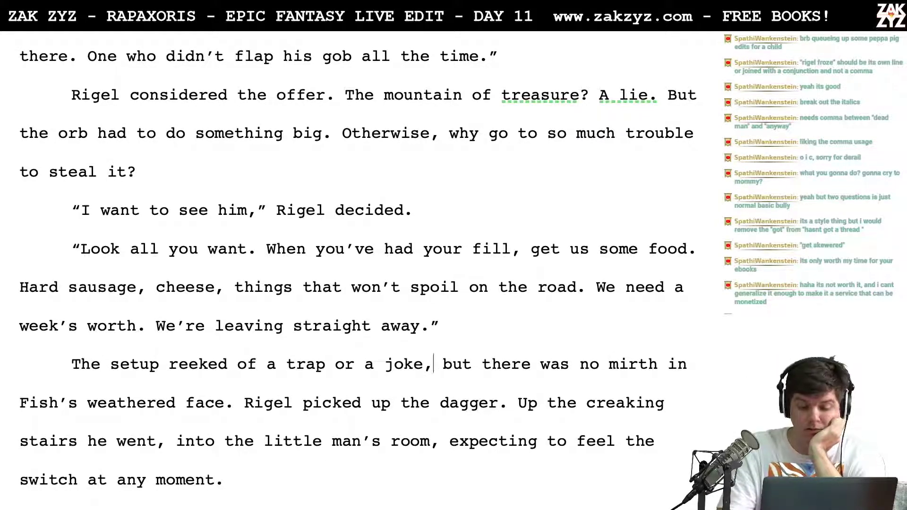
click(430, 403)
key(Left)
key(Left)
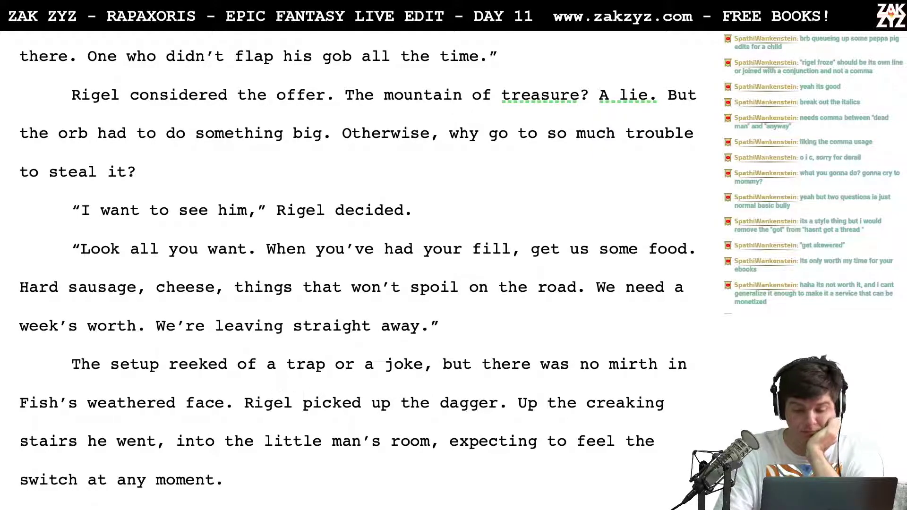
key(Right)
key(Right)
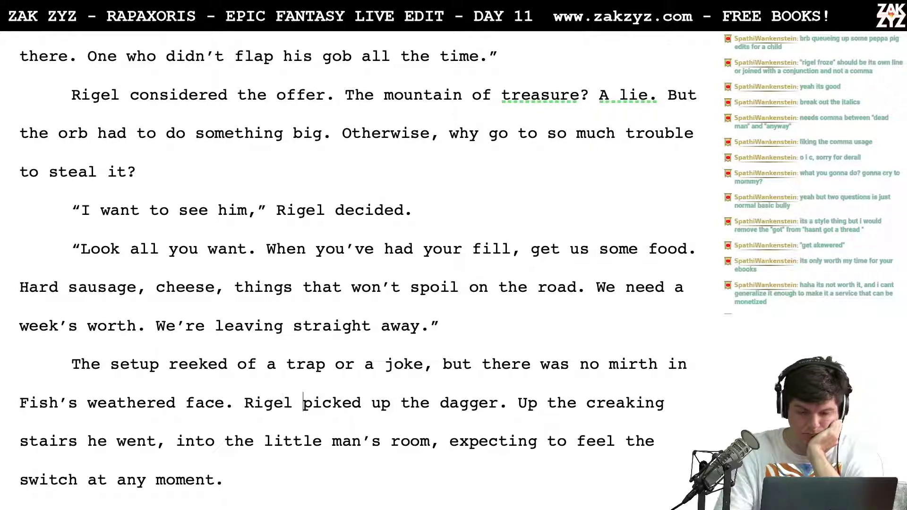
key(Return)
key(Left)
text(pri)
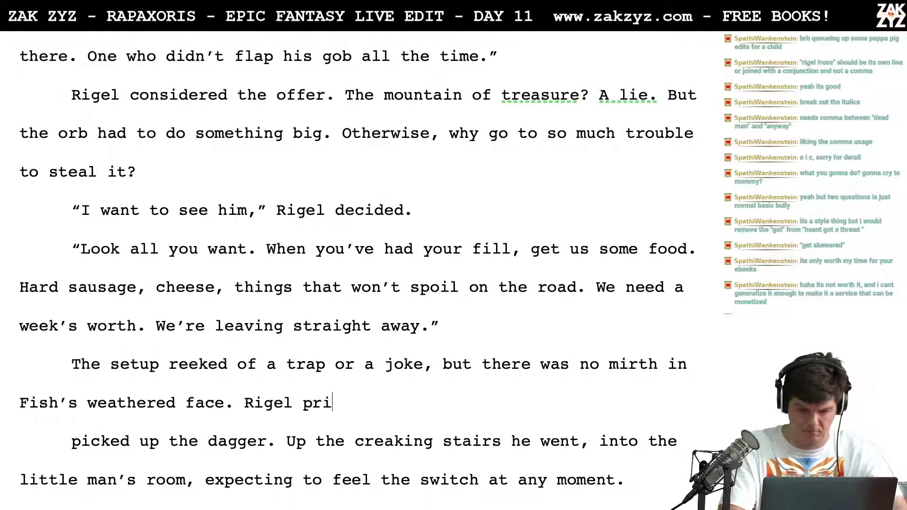
text(ed the dagger fre)
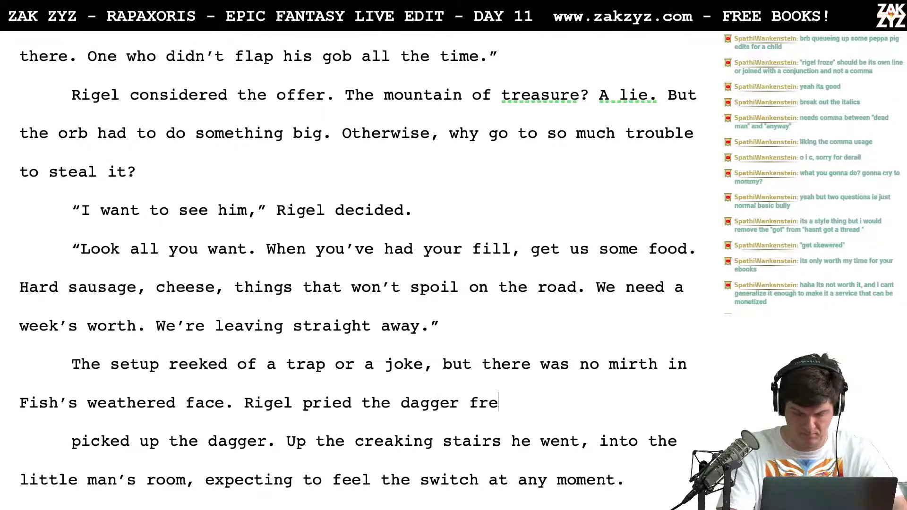
text(e. and tried holding it anoth)
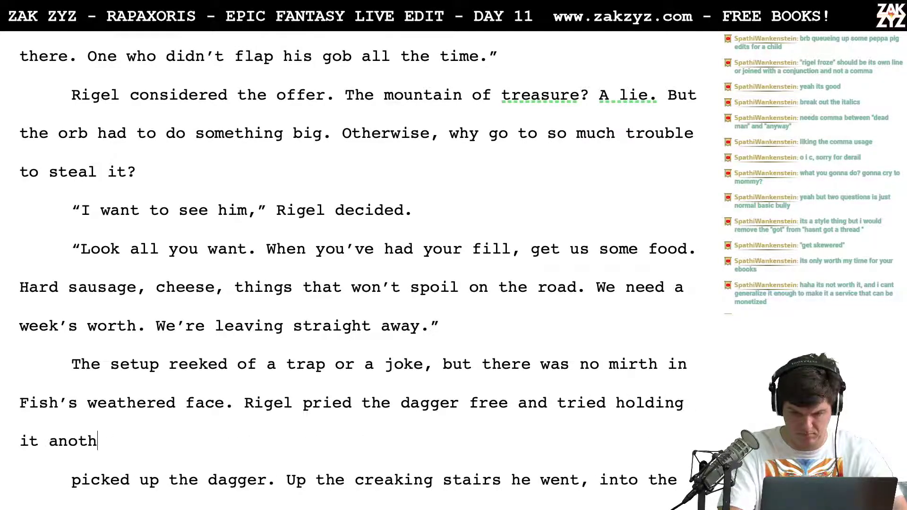
text(er way,)
key(BackSpace)
key(BackSpace)
key(BackSpace)
key(BackSpace)
key(BackSpace)
key(BackSpace)
key(BackSpace)
key(BackSpace)
key(BackSpace)
key(BackSpace)
key(BackSpace)
key(BackSpace)
key(BackSpace)
key(BackSpace)
key(BackSpace)
key(BackSpace)
key(BackSpace)
key(BackSpace)
key(BackSpace)
key(BackSpace)
key(BackSpace)
key(BackSpace)
key(BackSpace)
key(BackSpace)
key(BackSpace)
key(BackSpace)
key(BackSpace)
key(BackSpace)
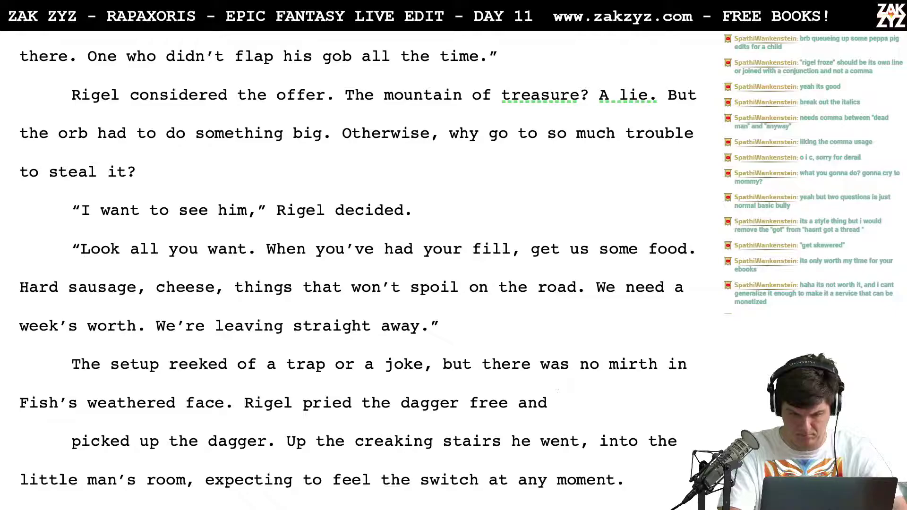
text(took t)
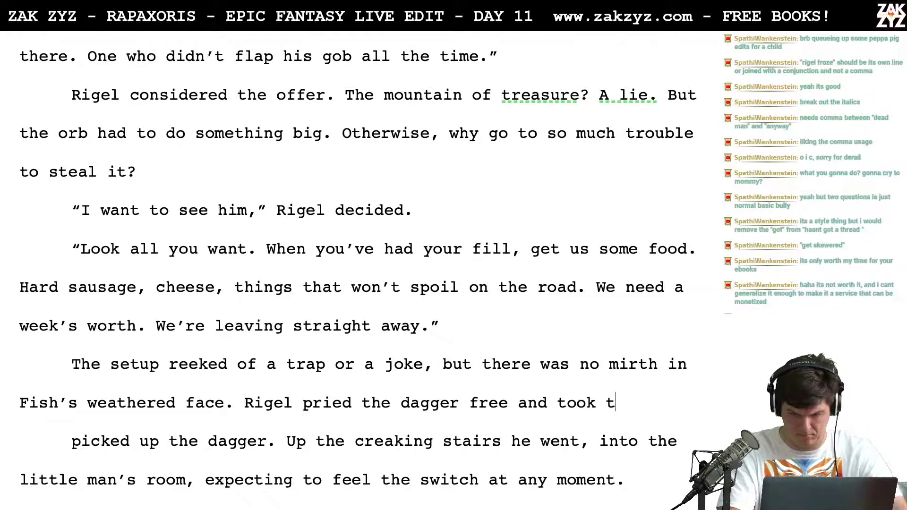
key(BackSpace)
key(BackSpace)
key(BackSpace)
key(BackSpace)
key(BackSpace)
key(BackSpace)
Try continuing the dagger sentence with "crept up the creaking stairs" and remove that wording again
text(cr)
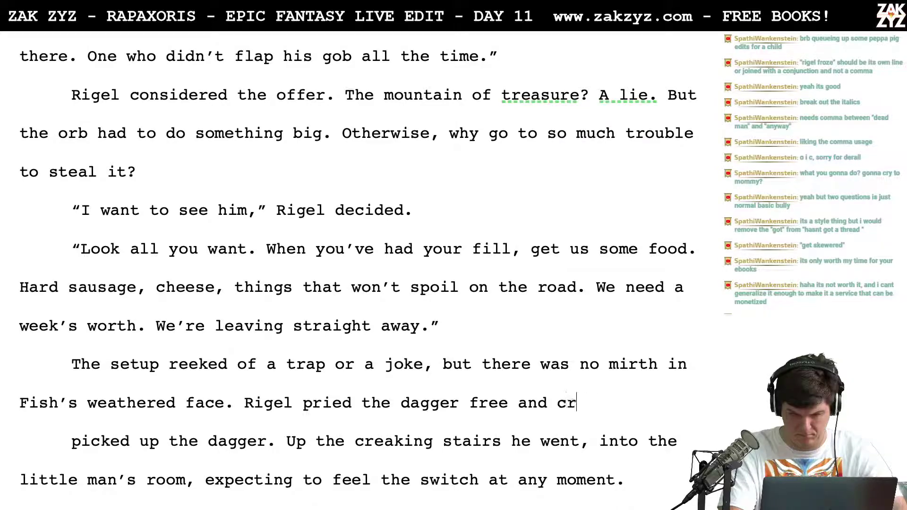
text(ept up the creaking stir)
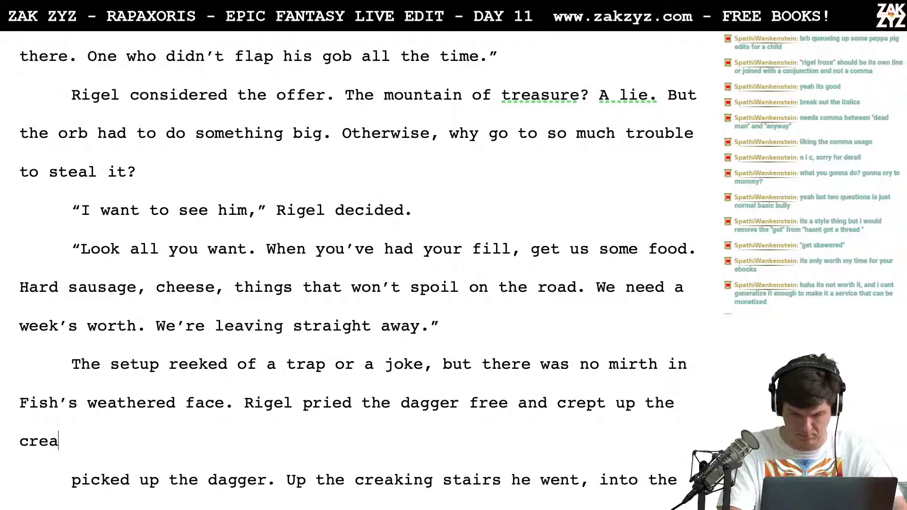
key(BackSpace)
key(BackSpace)
text(airs)
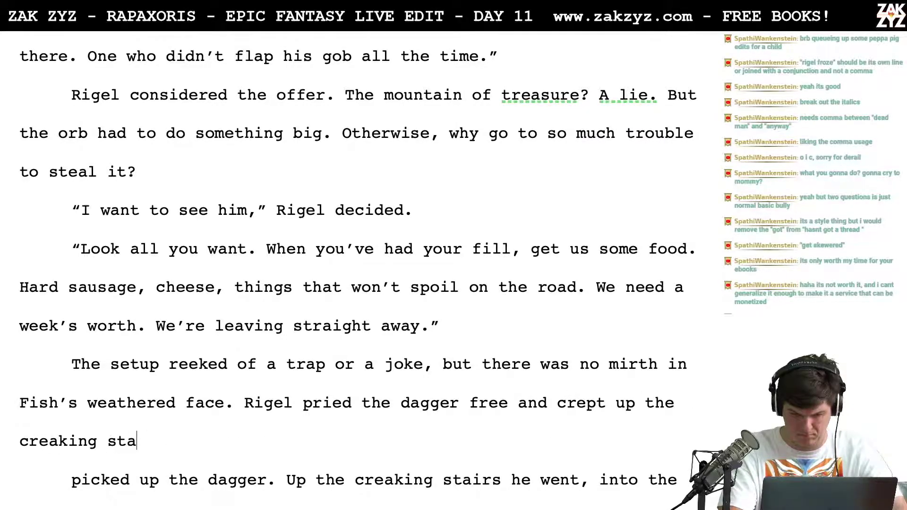
key(BackSpace)
key(BackSpace)
key(BackSpace)
key(BackSpace)
key(BackSpace)
key(BackSpace)
key(BackSpace)
key(BackSpace)
key(BackSpace)
key(BackSpace)
key(BackSpace)
key(BackSpace)
key(BackSpace)
key(BackSpace)
key(BackSpace)
key(BackSpace)
key(BackSpace)
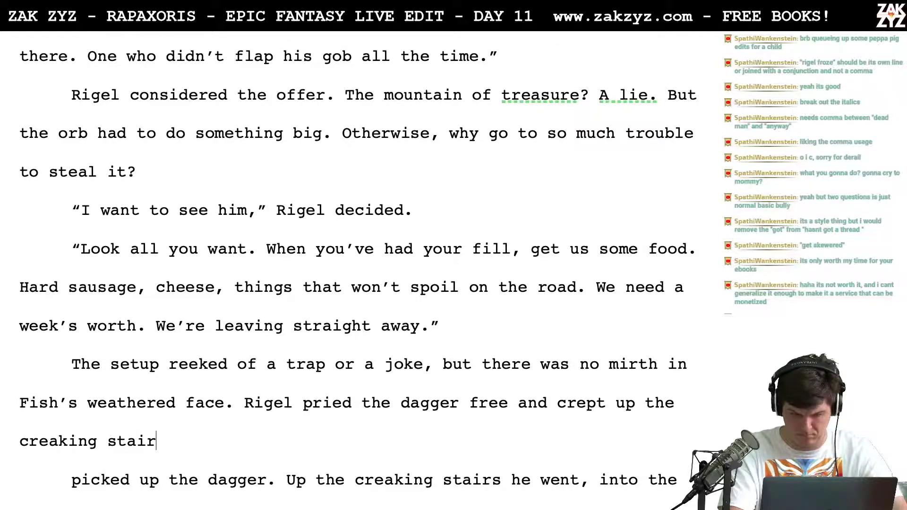
key(BackSpace)
key(BackSpace)
key(BackSpace)
key(BackSpace)
key(BackSpace)
key(BackSpace)
key(BackSpace)
key(BackSpace)
key(BackSpace)
key(BackSpace)
key(BackSpace)
key(BackSpace)
key(BackSpace)
key(BackSpace)
key(BackSpace)
key(BackSpace)
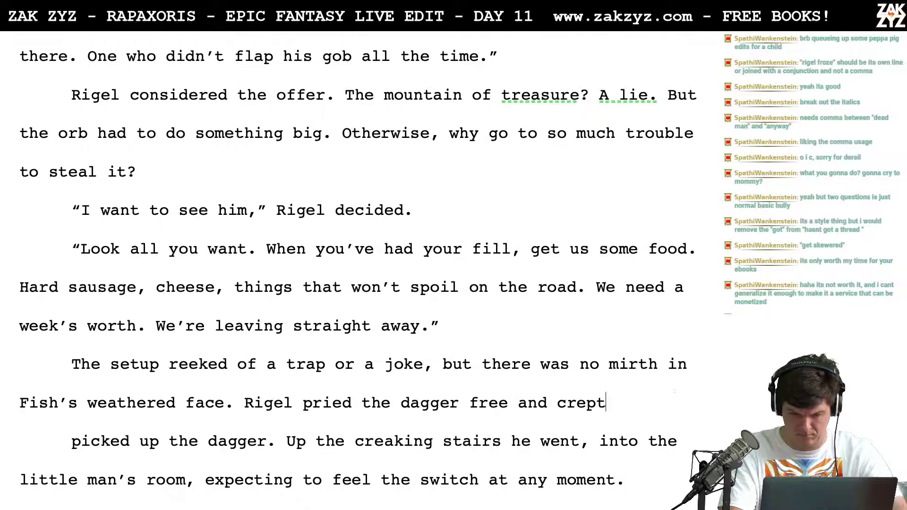
Try the continuation ", and went" after "Rigel pried the dagger free" and delete it back to "free"
text(,)
text(went)
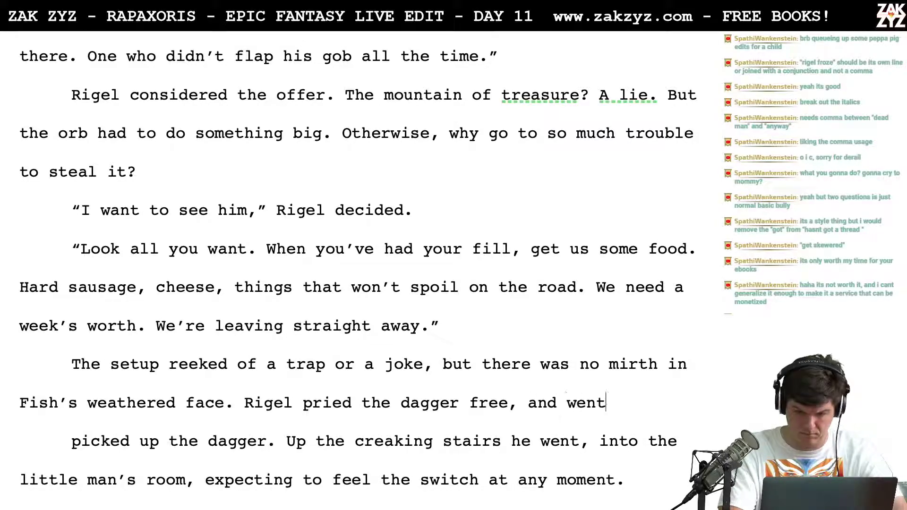
key(BackSpace)
key(BackSpace)
key(BackSpace)
key(BackSpace)
key(BackSpace)
key(BackSpace)
key(BackSpace)
key(BackSpace)
key(BackSpace)
key(BackSpace)
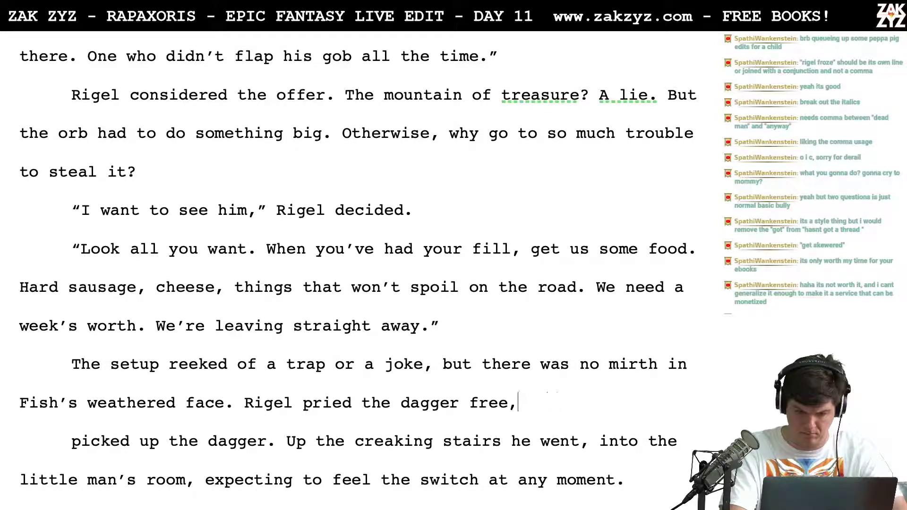
Continue the sentence after "Rigel pried the dagger free" with "and ascended the stairs"
text(and asce)
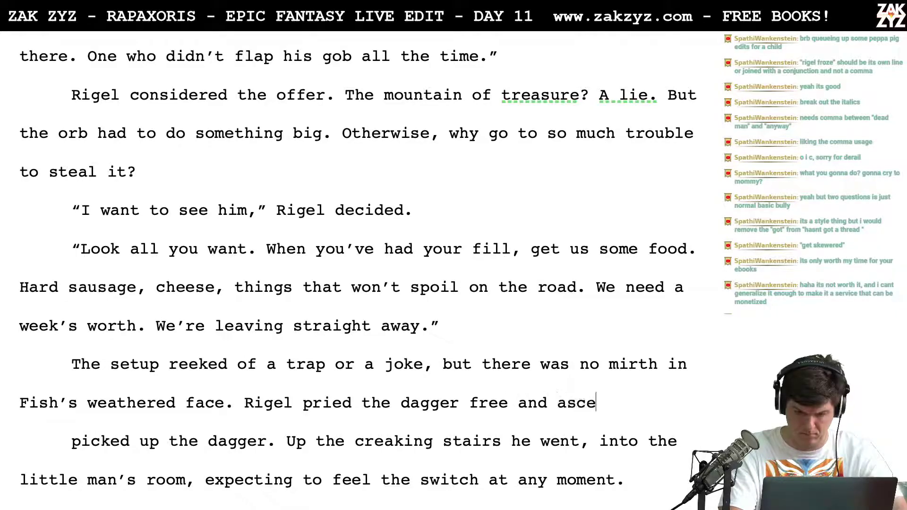
text(nded the stairs,)
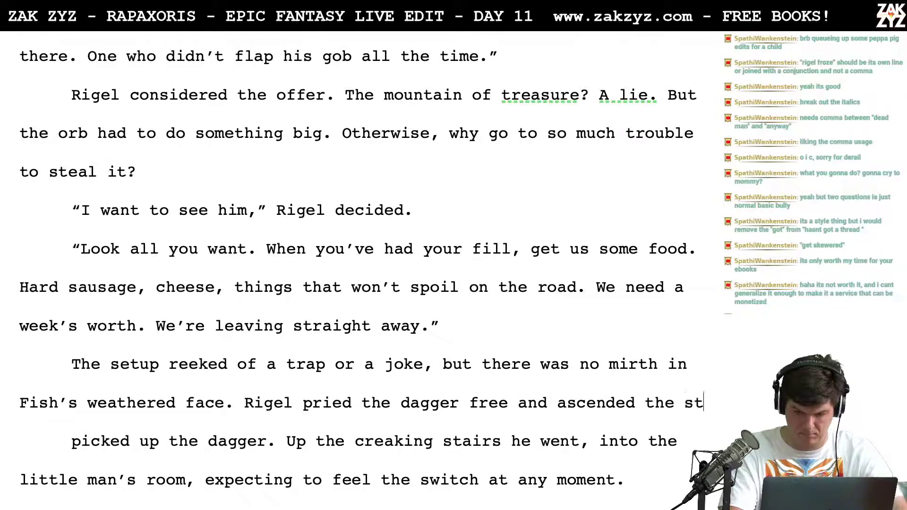
key(BackSpace)
text(s)
key(BackSpace)
key(BackSpace)
key(BackSpace)
key(BackSpace)
Try a follow-up sentence beginning "He knew how to move", remove it and restore the ending "stairs," with a comma
text(. He knew )
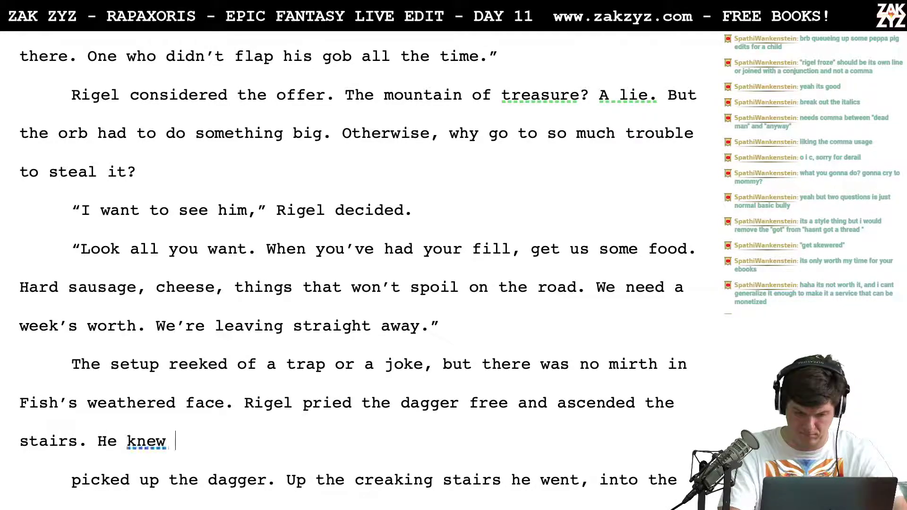
text(how to move)
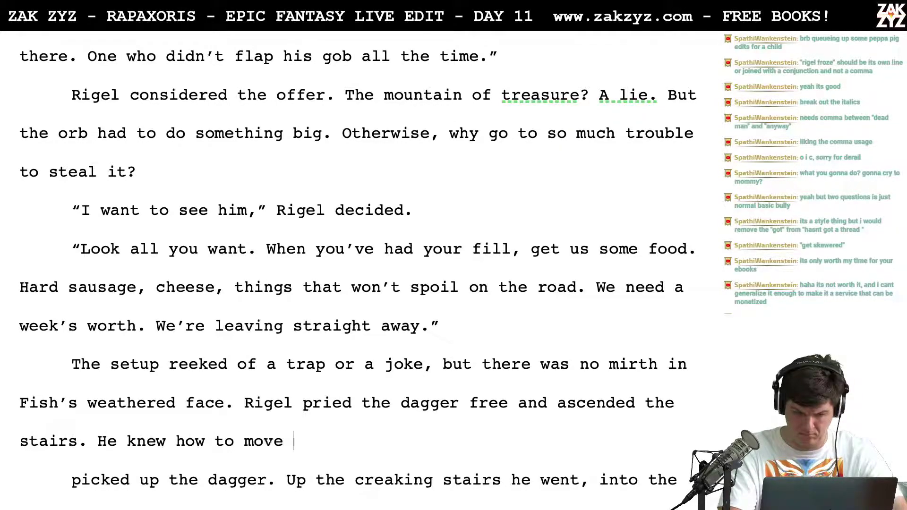
key(BackSpace)
key(BackSpace)
key(BackSpace)
key(BackSpace)
key(BackSpace)
key(BackSpace)
key(BackSpace)
key(BackSpace)
key(BackSpace)
key(BackSpace)
key(BackSpace)
key(BackSpace)
key(BackSpace)
key(BackSpace)
key(BackSpace)
key(BackSpace)
key(BackSpace)
key(BackSpace)
key(BackSpace)
key(BackSpace)
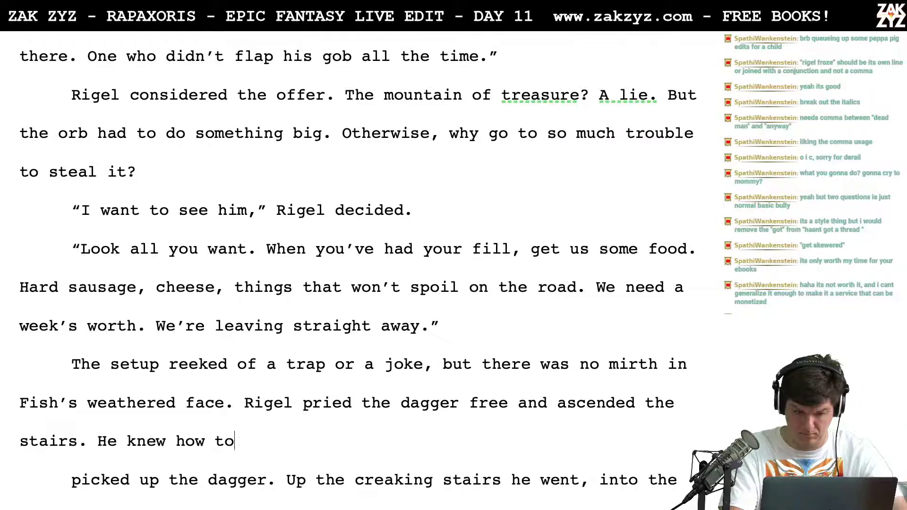
key(BackSpace)
key(BackSpace)
key(BackSpace)
key(BackSpace)
key(BackSpace)
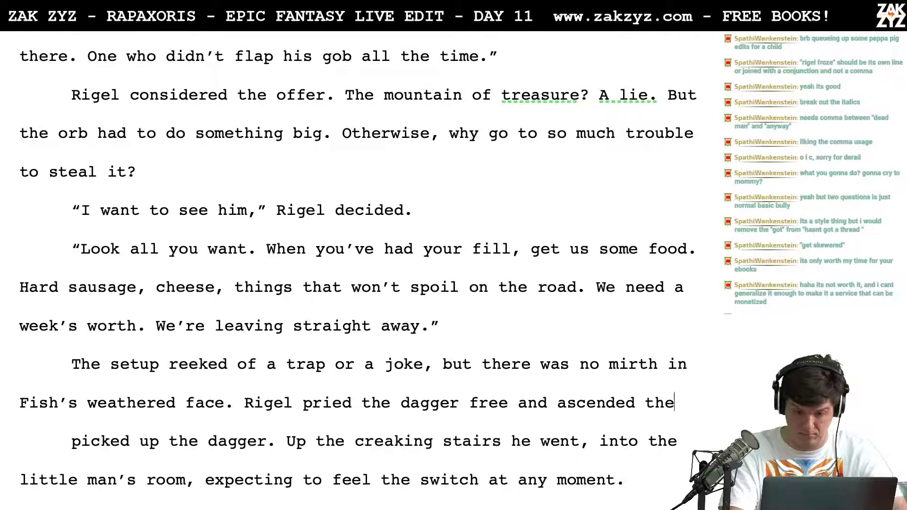
text(stairs,)
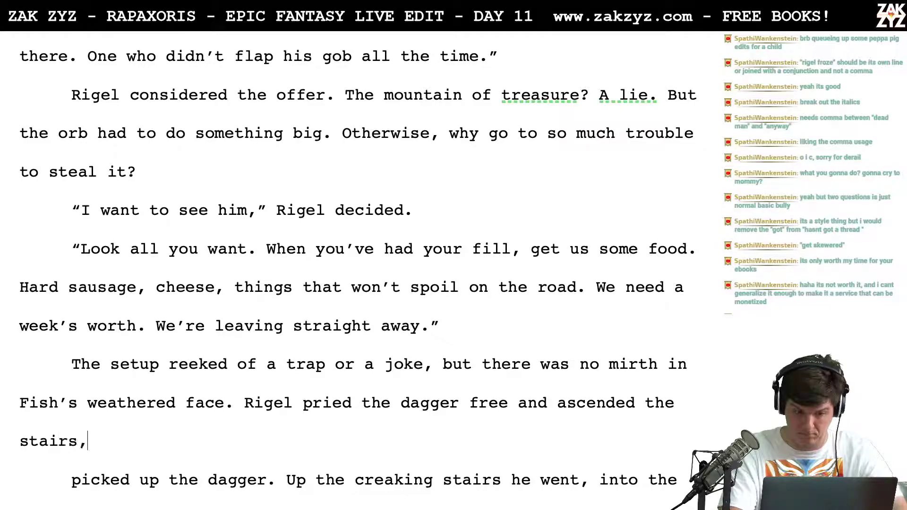
Try adding a clause starting "they did not" about the stairs creaking, and delete it back to the comma
text( they did not crea)
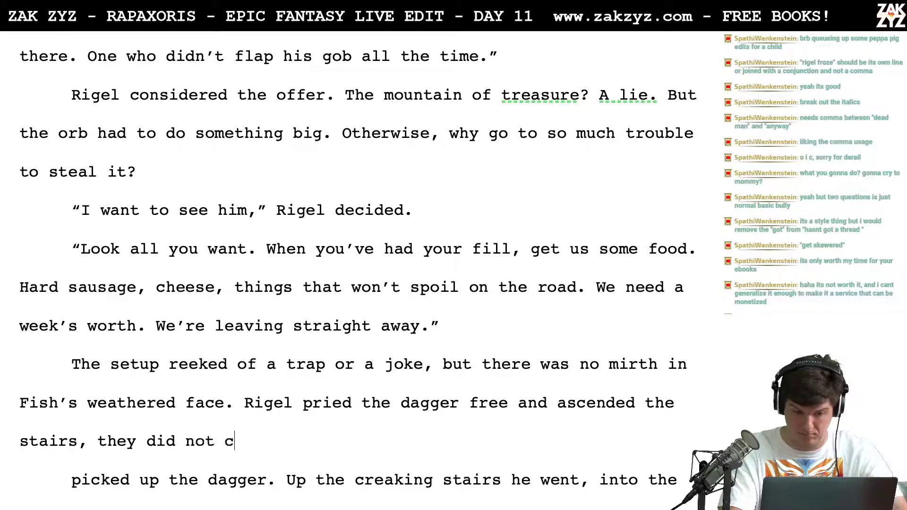
key(BackSpace)
key(BackSpace)
key(BackSpace)
key(BackSpace)
key(BackSpace)
key(BackSpace)
key(BackSpace)
key(BackSpace)
key(BackSpace)
key(BackSpace)
key(BackSpace)
key(BackSpace)
key(BackSpace)
key(BackSpace)
key(BackSpace)
key(BackSpace)
key(BackSpace)
key(BackSpace)
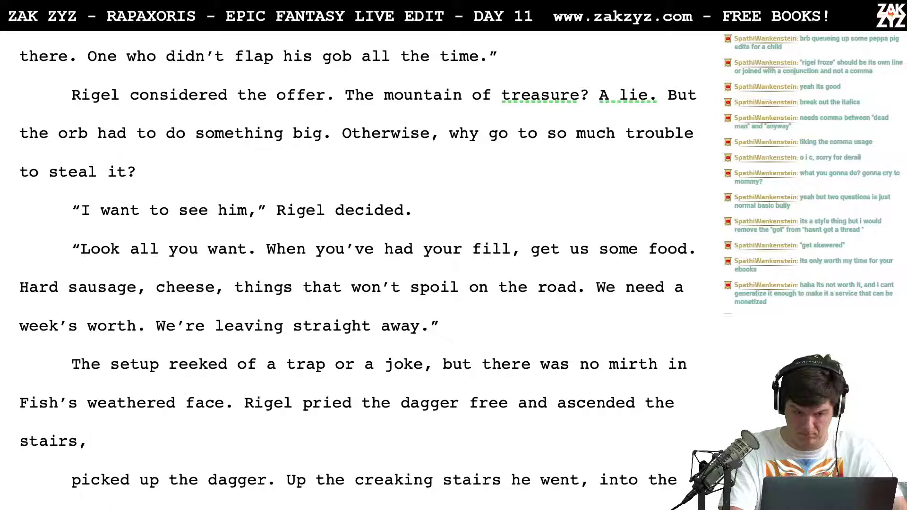
Try continuing after "ascended the stairs," with "barely" and remove the word
text(barely)
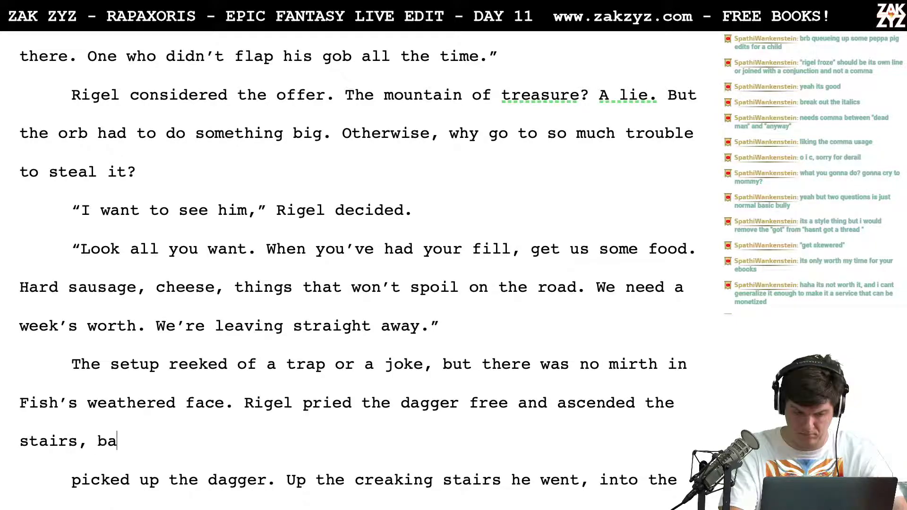
key(BackSpace)
key(BackSpace)
key(BackSpace)
key(BackSpace)
key(BackSpace)
key(BackSpace)
key(BackSpace)
key(BackSpace)
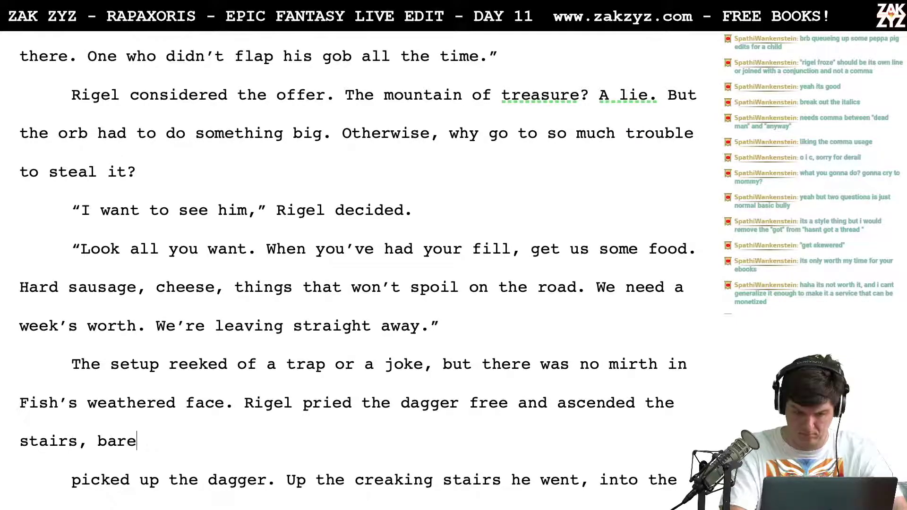
Try a clause beginning "he knew how" after "ascended the stairs," and delete it
text(he knew ho)
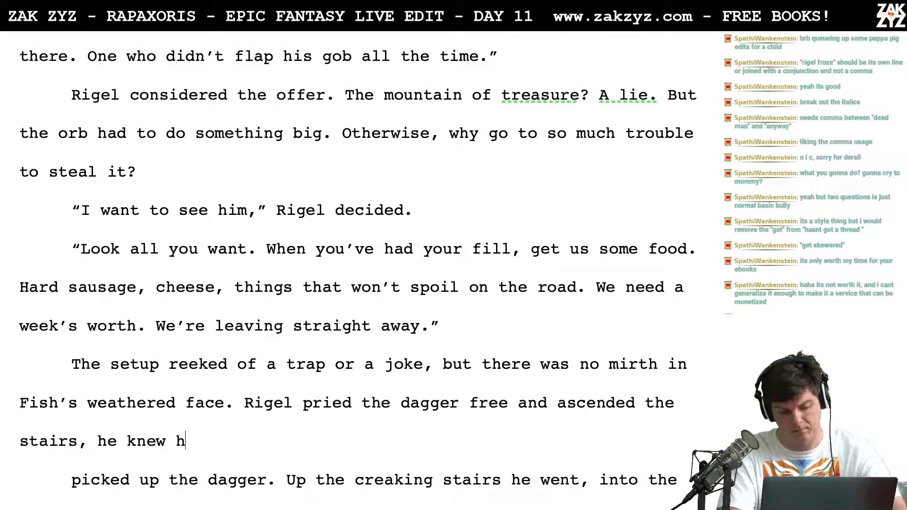
key(BackSpace)
key(BackSpace)
key(BackSpace)
key(BackSpace)
key(BackSpace)
key(BackSpace)
key(BackSpace)
key(BackSpace)
key(BackSpace)
key(BackSpace)
Try the alternative clause openings "they barely" and "he knew" after "stairs," and delete both
text(ba)
key(BackSpace)
key(BackSpace)
text(they barely)
key(BackSpace)
key(BackSpace)
key(BackSpace)
key(BackSpace)
key(BackSpace)
key(BackSpace)
key(BackSpace)
key(BackSpace)
key(BackSpace)
key(BackSpace)
key(BackSpace)
key(BackSpace)
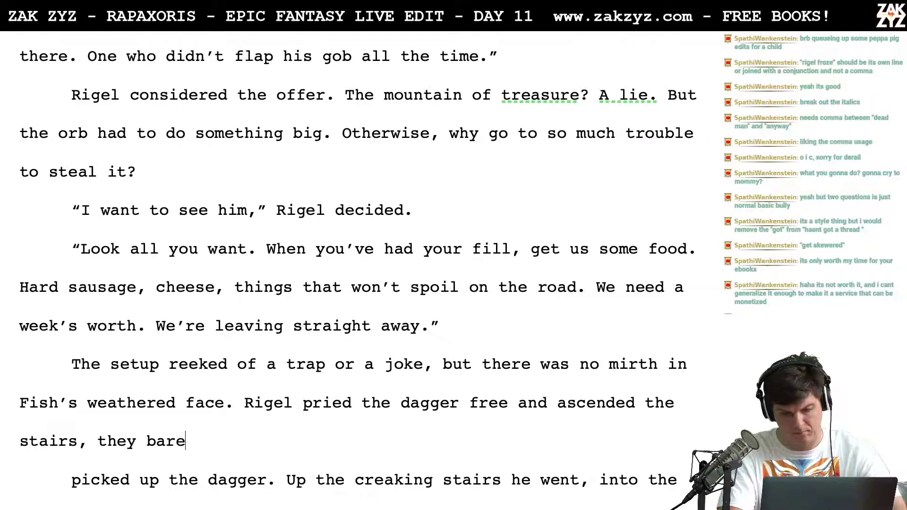
text(he knew)
key(BackSpace)
key(BackSpace)
key(BackSpace)
key(BackSpace)
key(BackSpace)
key(BackSpace)
key(BackSpace)
key(BackSpace)
key(BackSpace)
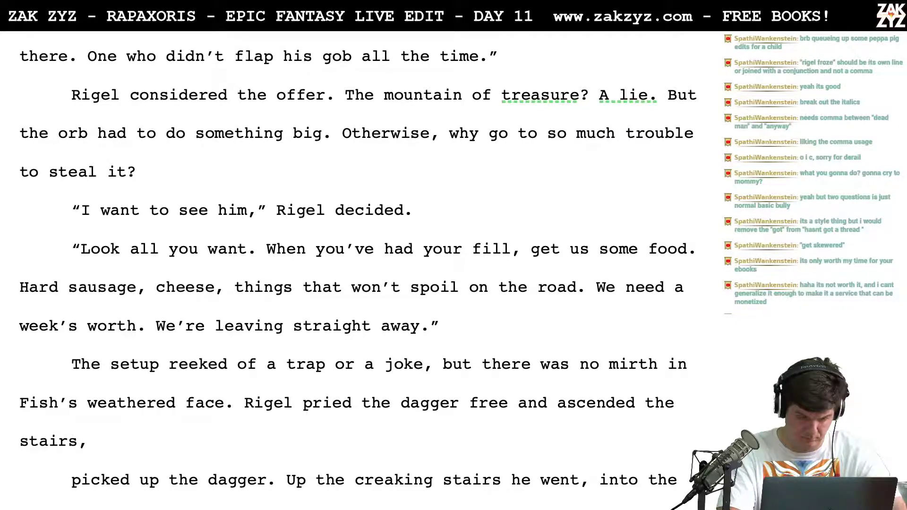
Try continuing the sentence after "ascended the stairs," with "barely making" and delete the clause
text(, barely making)
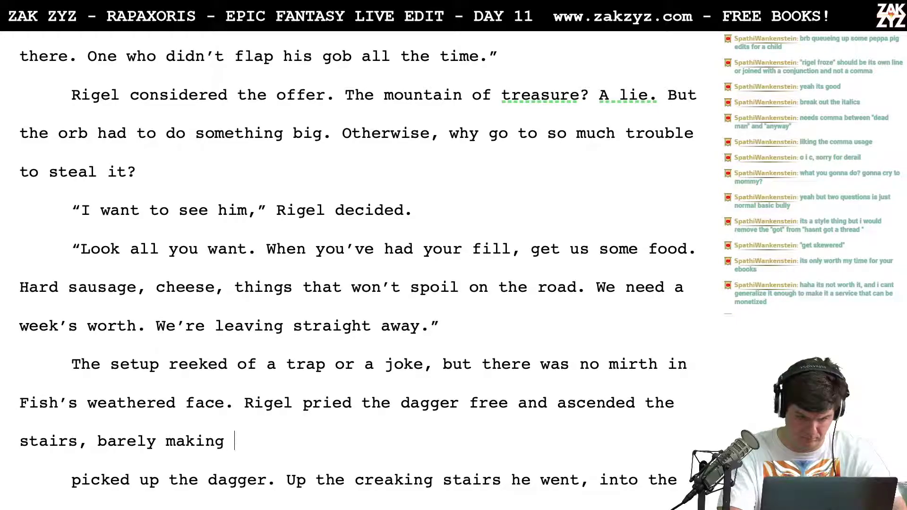
key(BackSpace)
key(BackSpace)
key(BackSpace)
key(BackSpace)
key(BackSpace)
key(BackSpace)
key(BackSpace)
key(BackSpace)
key(BackSpace)
key(BackSpace)
key(BackSpace)
key(BackSpace)
key(BackSpace)
key(BackSpace)
key(BackSpace)
key(BackSpace)
Try a separate sentence after "stairs." beginning "They barely made any sound," and delete it
text(They barely )
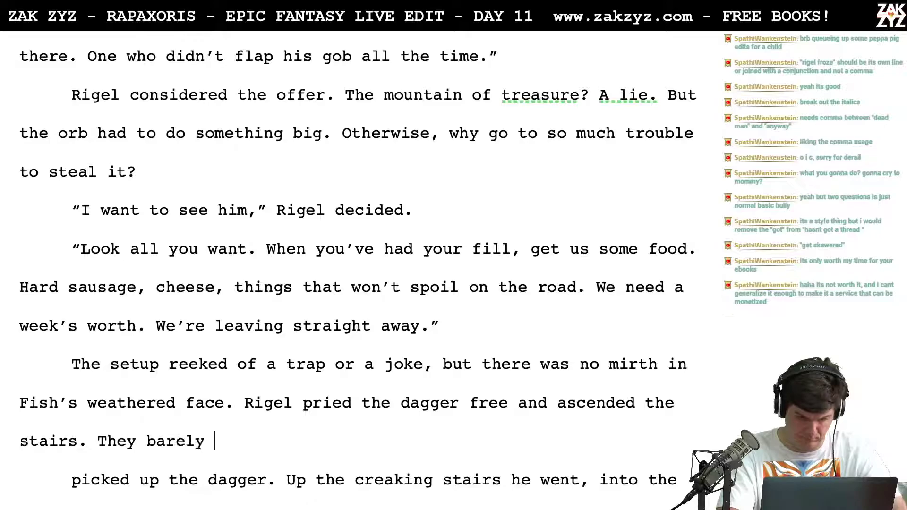
text(made any sound, h)
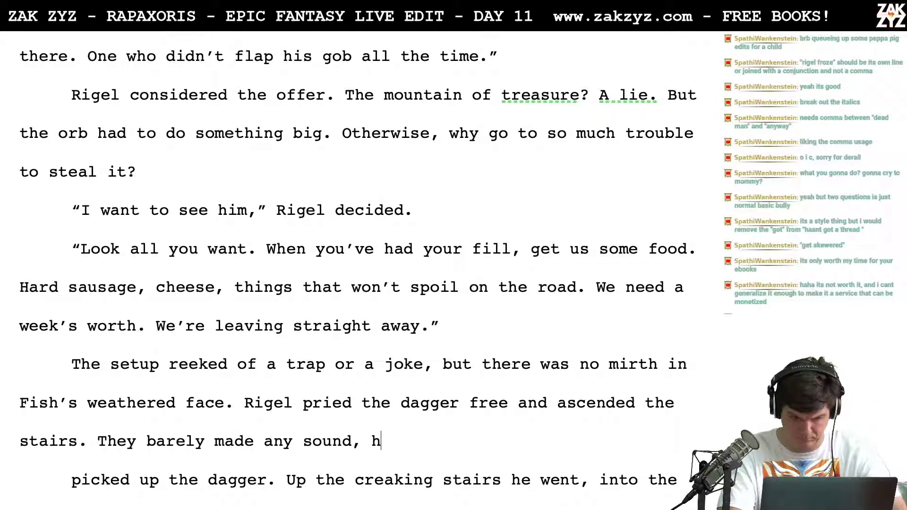
key(BackSpace)
key(BackSpace)
key(BackSpace)
key(BackSpace)
key(BackSpace)
key(BackSpace)
key(BackSpace)
key(BackSpace)
key(BackSpace)
key(BackSpace)
key(BackSpace)
key(BackSpace)
key(BackSpace)
key(BackSpace)
key(BackSpace)
key(BackSpace)
key(BackSpace)
key(BackSpace)
key(BackSpace)
key(BackSpace)
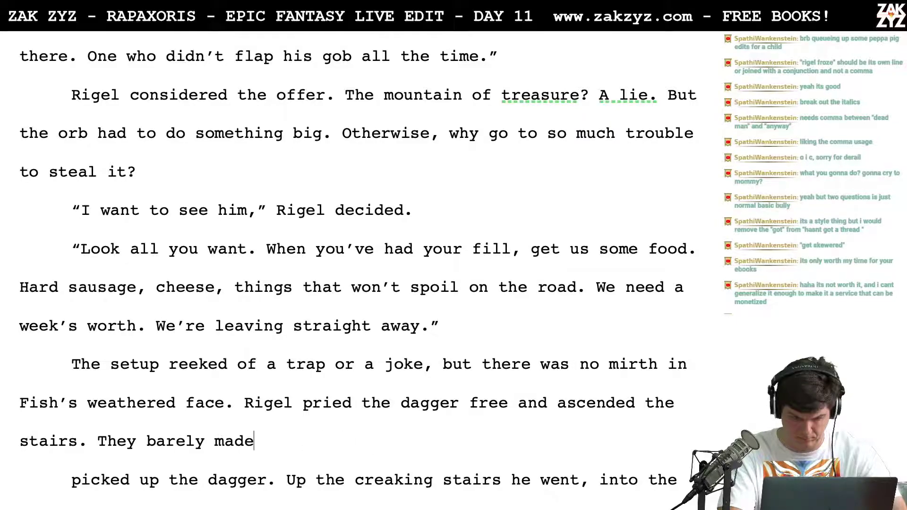
key(BackSpace)
key(BackSpace)
key(BackSpace)
key(BackSpace)
After "ascended the stairs." add the sentence "He knew how to plant his feet so they barely made a sound."
text(He)
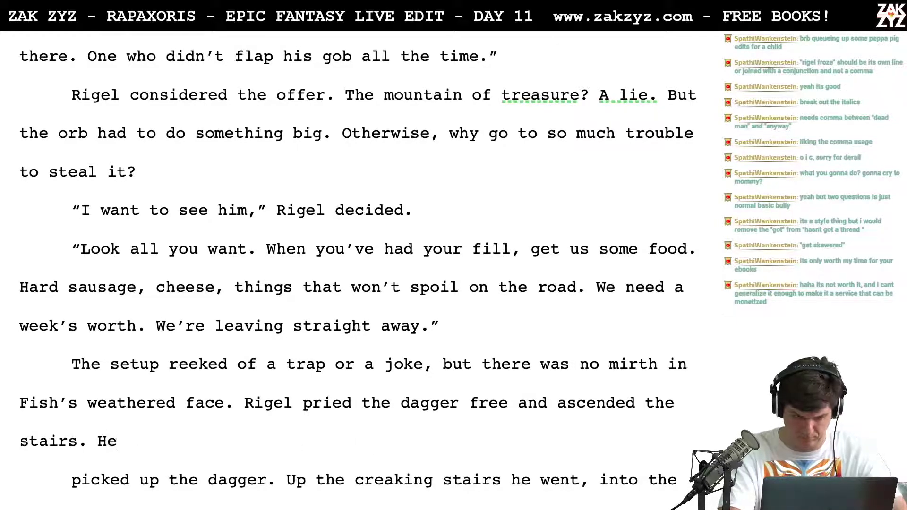
text( knew how to pl)
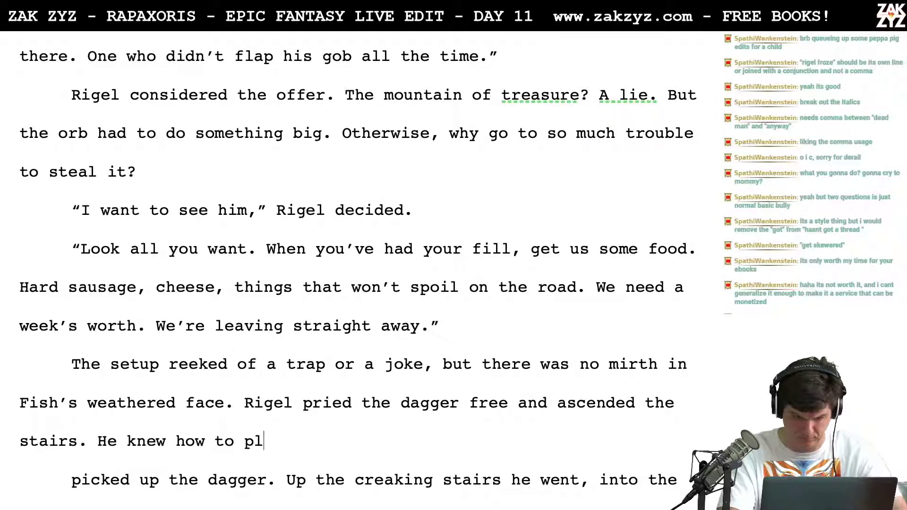
text(ant his feet so )
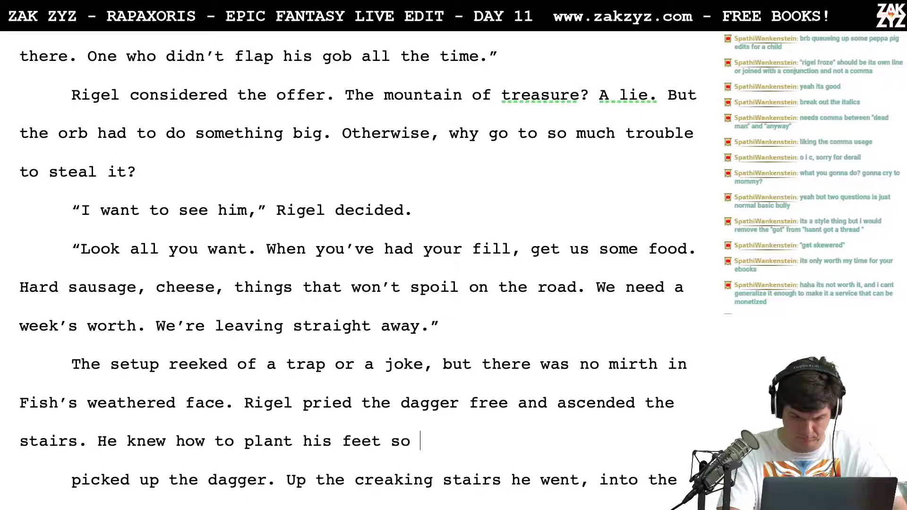
text(they barely made a sound.)
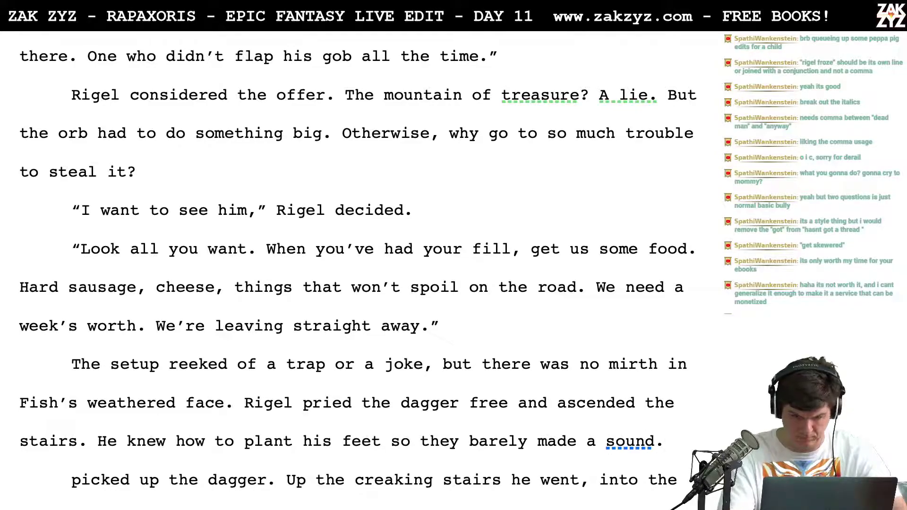
Delete the leftover old text "picked up the dagger. Up the creaking stairs he went, into the" below the new sentence
key(shift+Down)
key(shift+Right)
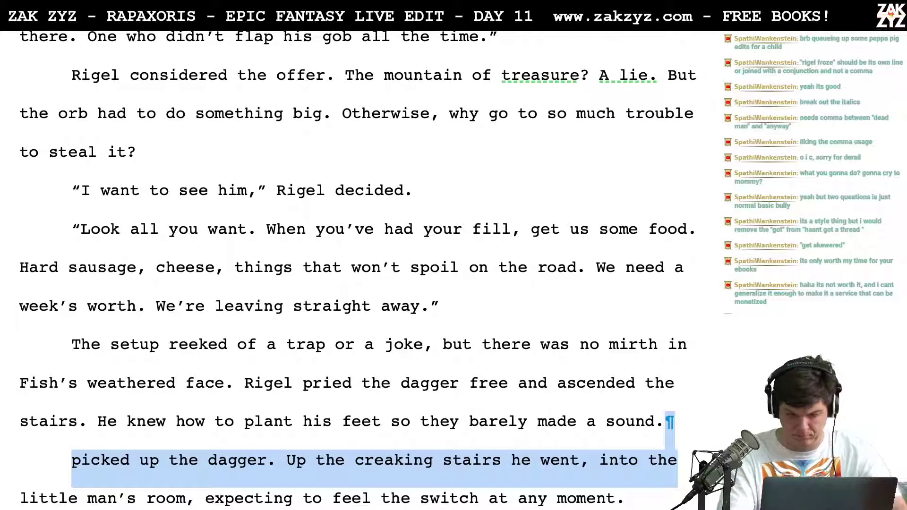
key(shift+Right)
key(BackSpace)
key(Return)
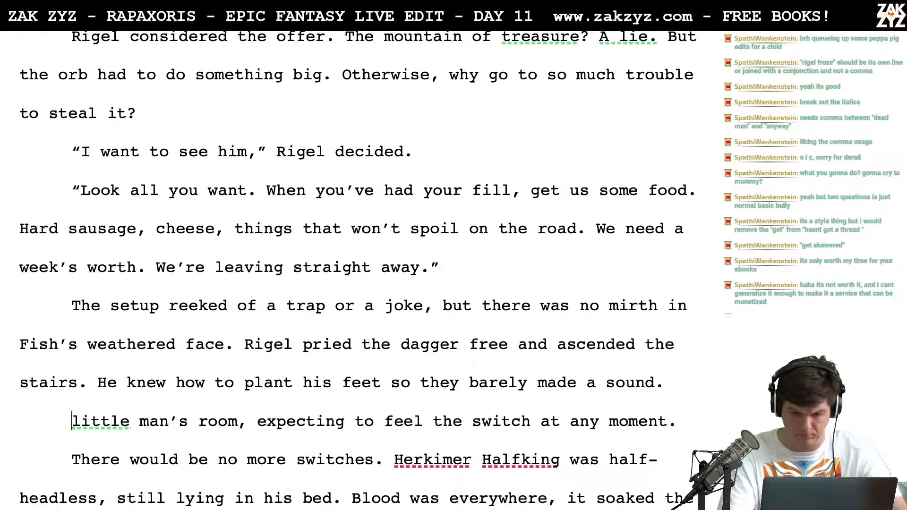
key(Return)
Continue the paragraph after "made a sound." with "Halfking's door hung open, candlelight spilled into the hall."
text(H)
key(BackSpace)
text(Ha)
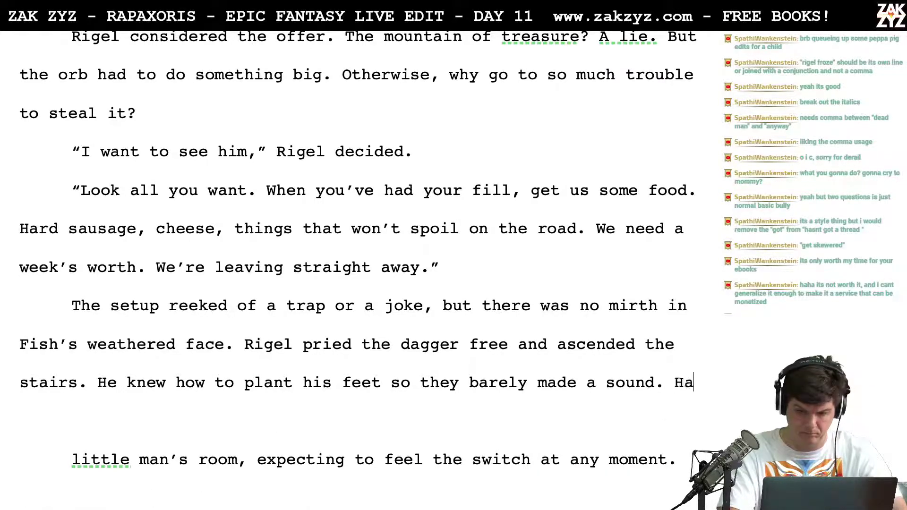
text(lfking's door )
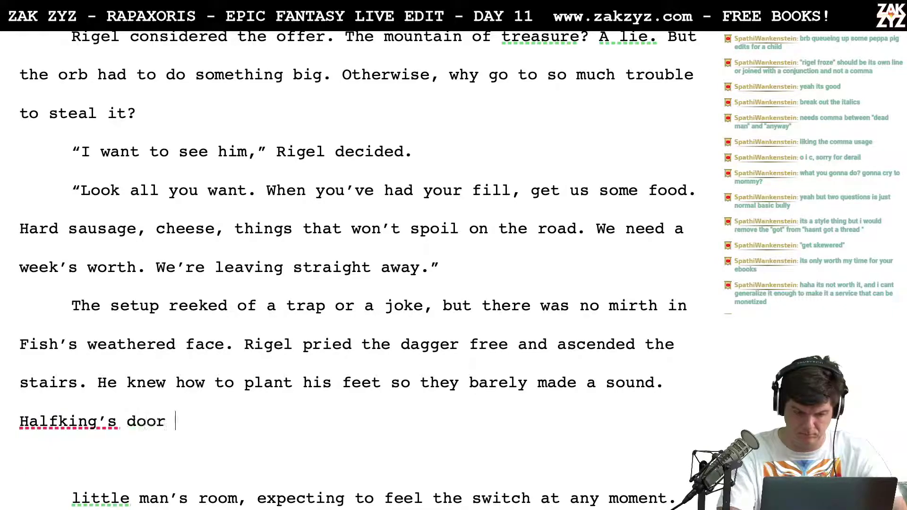
text(hung open, candles)
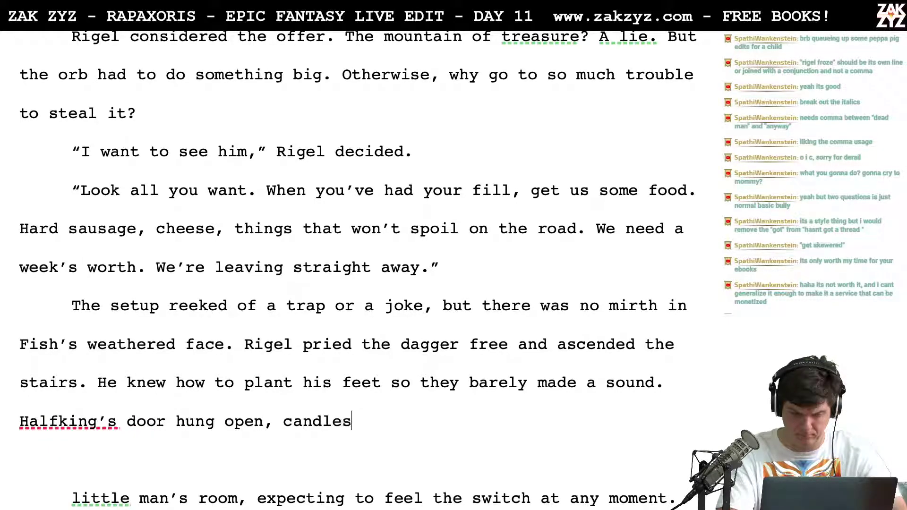
key(BackSpace)
key(BackSpace)
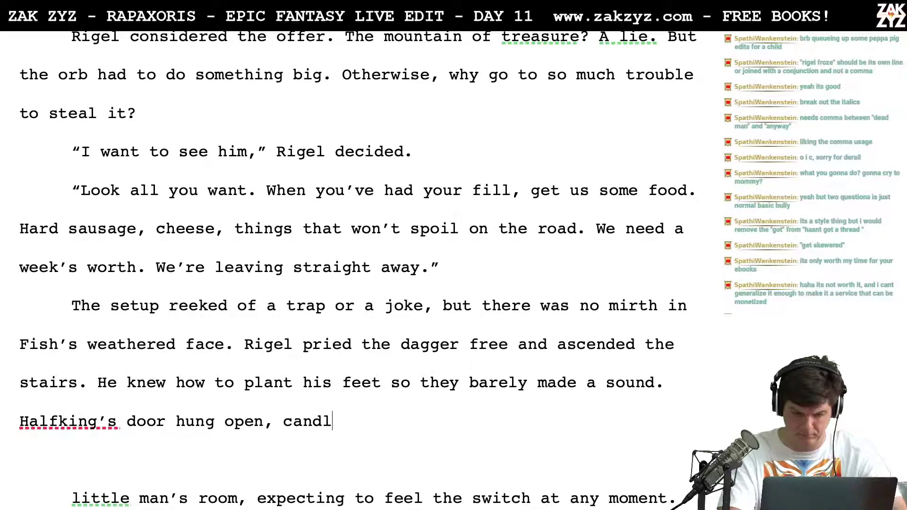
text(ight spil)
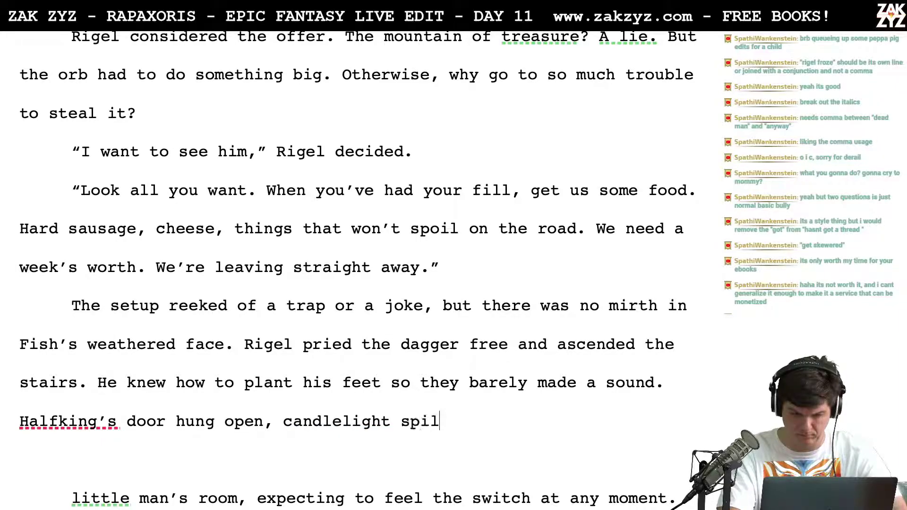
text(led into the hall.)
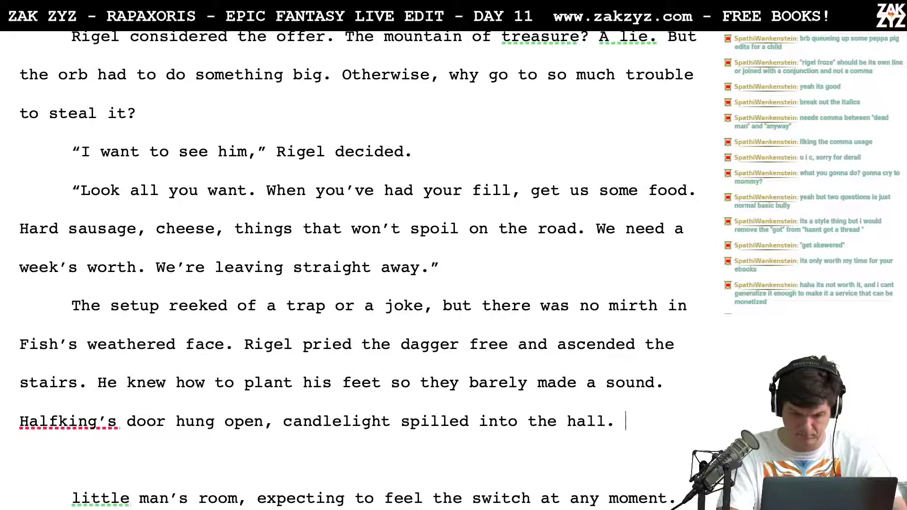
Delete the leftover line "little man's room, expecting to feel the switch at any moment." and start a new paragraph after "into the hall."
key(shift+Down)
key(shift+Down)
key(shift+Down)
key(shift+Down)
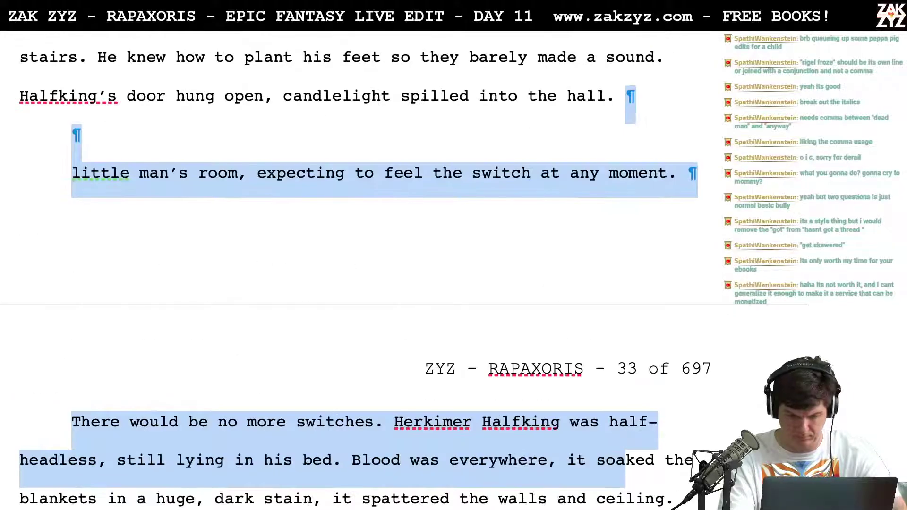
key(shift+Up)
key(shift+Left)
key(shift+Left)
key(shift+Left)
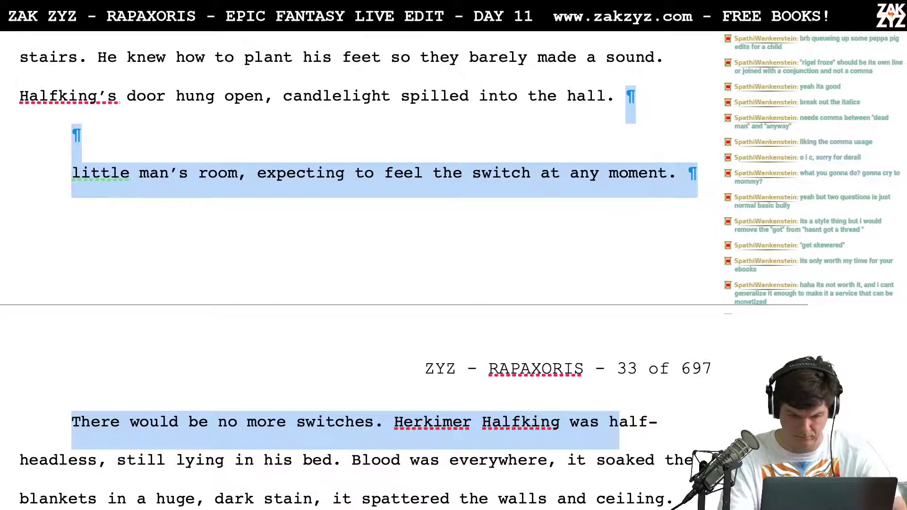
key(shift+Up)
key(shift+Right)
key(shift+Right)
key(shift+Right)
key(shift+Right)
key(shift+Right)
key(shift+Right)
key(shift+Right)
key(shift+Right)
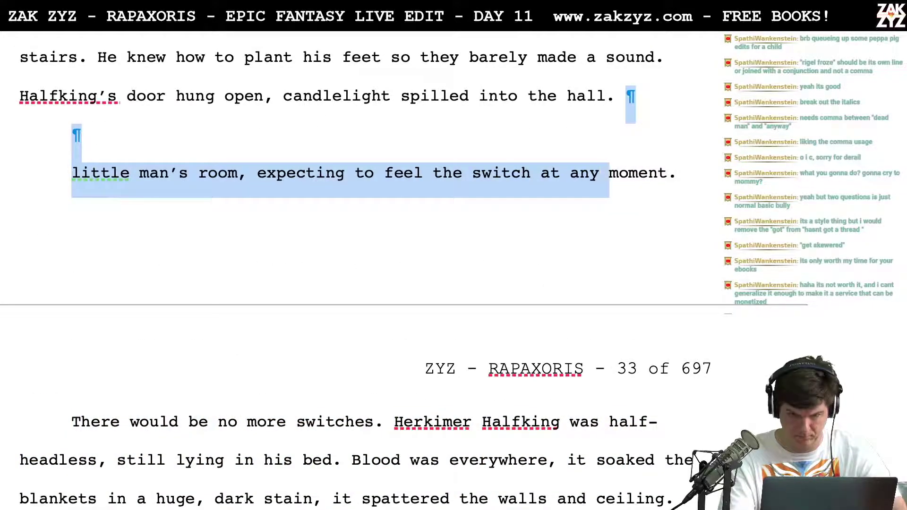
key(BackSpace)
key(Return)
key(BackSpace)
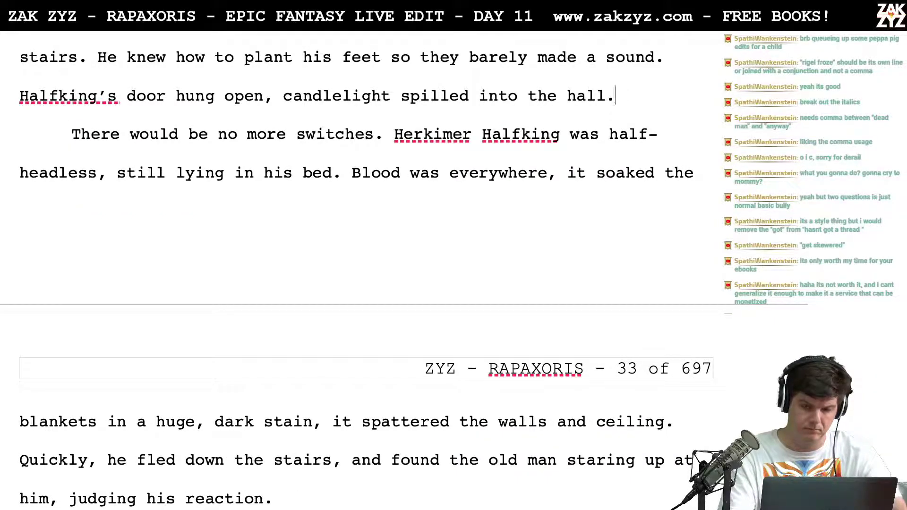
key(Return)
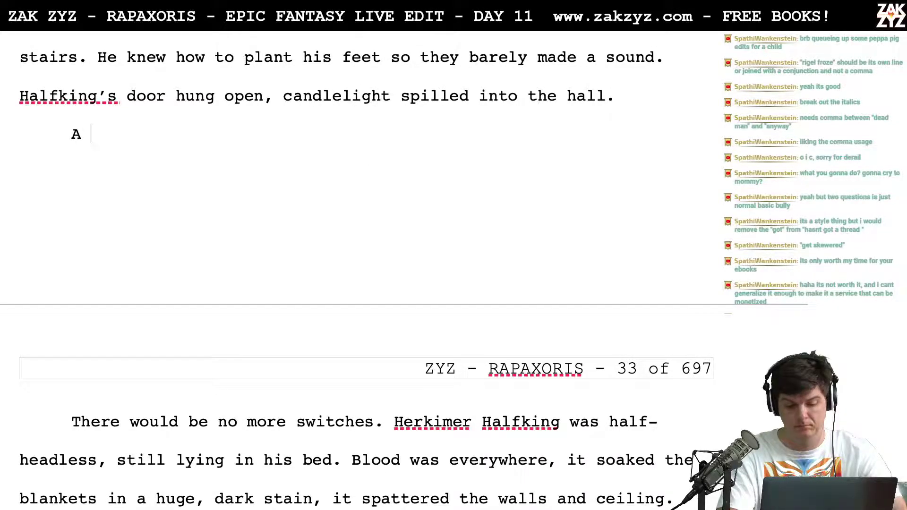
Try opening the new paragraph with "A" and with "The smell of", and delete both
key(BackSpace)
key(BackSpace)
text(The smell of)
key(BackSpace)
key(BackSpace)
key(BackSpace)
key(BackSpace)
key(BackSpace)
key(BackSpace)
key(BackSpace)
key(BackSpace)
key(BackSpace)
key(BackSpace)
key(BackSpace)
key(BackSpace)
key(BackSpace)
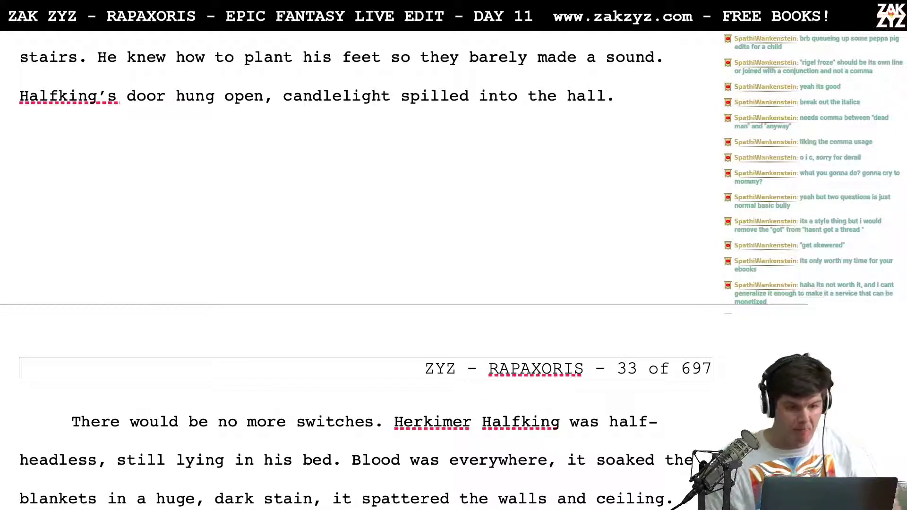
Open the new paragraph with "Rigel could smell it before he could see it"
text(Rigel could smell it b)
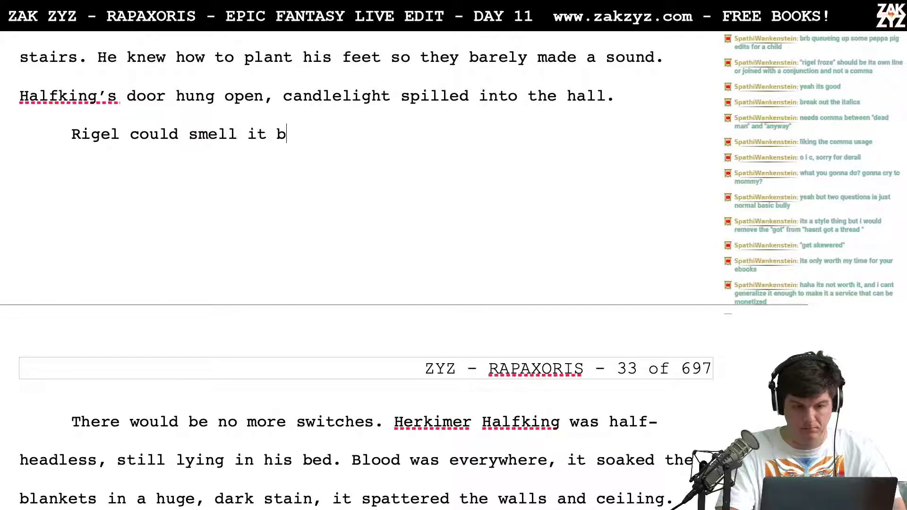
text(efore he )
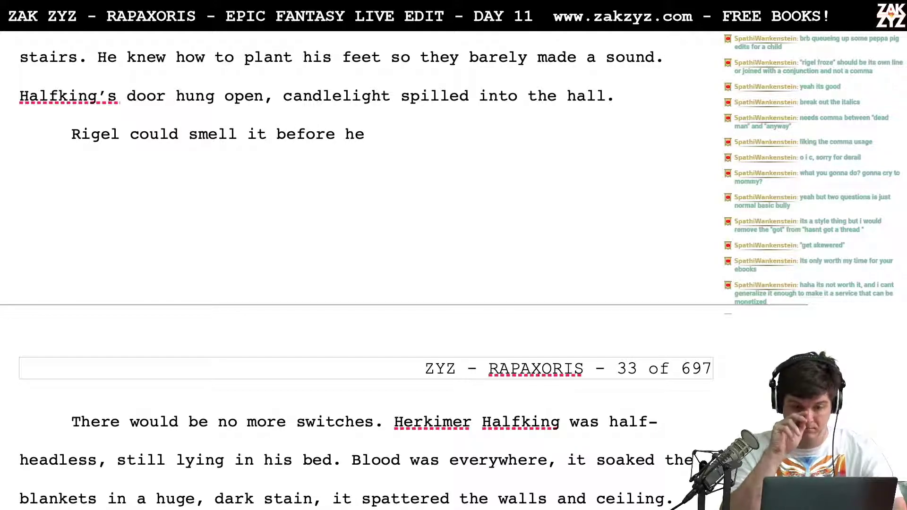
text(could see it)
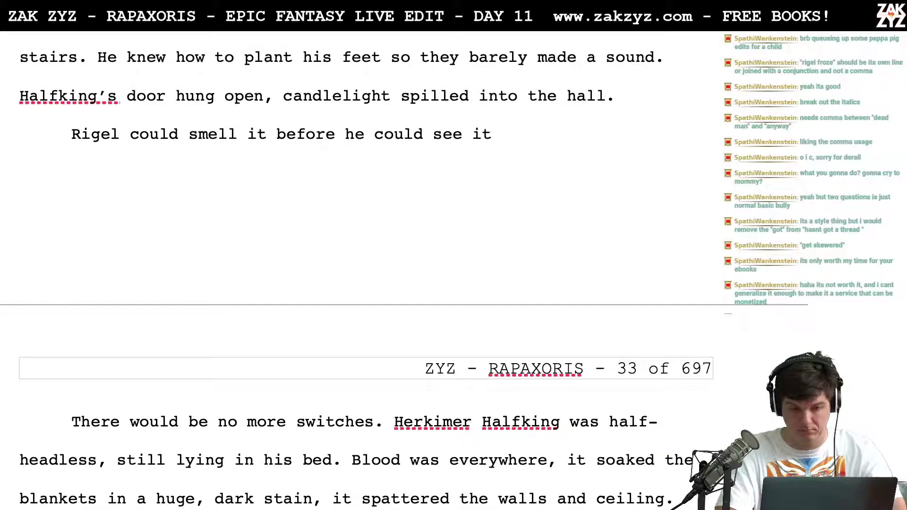
Replace the wording after "Rigel" in the new paragraph with "knew what death smelled like"
click(71, 422)
key(BackSpace)
key(BackSpace)
text(,)
key(BackSpace)
key(BackSpace)
key(BackSpace)
key(BackSpace)
key(BackSpace)
key(BackSpace)
key(BackSpace)
key(BackSpace)
key(BackSpace)
key(BackSpace)
key(BackSpace)
key(BackSpace)
key(BackSpace)
key(BackSpace)
key(BackSpace)
key(BackSpace)
key(BackSpace)
key(BackSpace)
key(BackSpace)
key(BackSpace)
key(BackSpace)
key(BackSpace)
key(BackSpace)
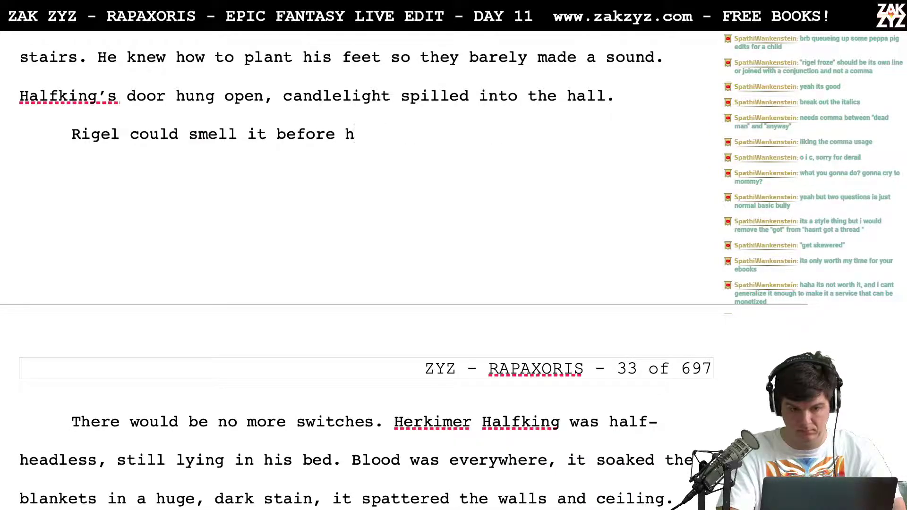
key(BackSpace)
key(BackSpace)
key(BackSpace)
key(BackSpace)
key(BackSpace)
key(BackSpace)
key(BackSpace)
key(BackSpace)
key(BackSpace)
key(BackSpace)
key(BackSpace)
key(BackSpace)
text(knew what death)
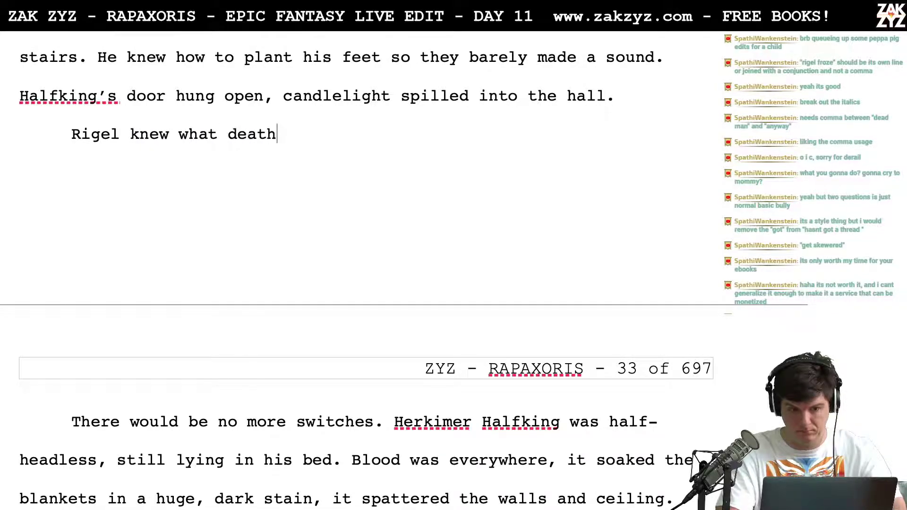
text( smelled like)
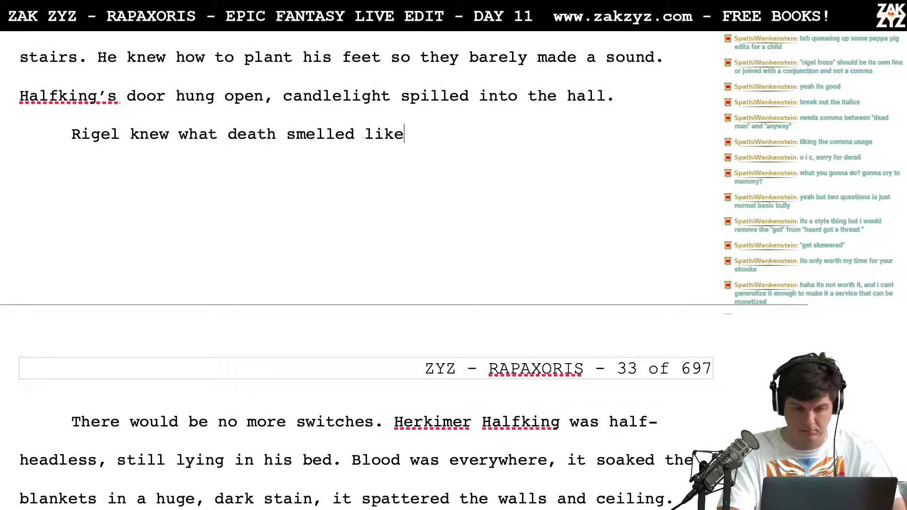
Remove "knew what death smelled like" and reword the line as "Rigel could smell it before he was"
key(BackSpace)
key(BackSpace)
key(BackSpace)
key(BackSpace)
key(BackSpace)
key(BackSpace)
key(BackSpace)
key(BackSpace)
key(BackSpace)
key(BackSpace)
key(BackSpace)
key(BackSpace)
key(BackSpace)
key(BackSpace)
key(BackSpace)
key(BackSpace)
key(BackSpace)
key(BackSpace)
key(BackSpace)
key(BackSpace)
key(BackSpace)
key(BackSpace)
key(BackSpace)
key(BackSpace)
key(BackSpace)
key(BackSpace)
key(BackSpace)
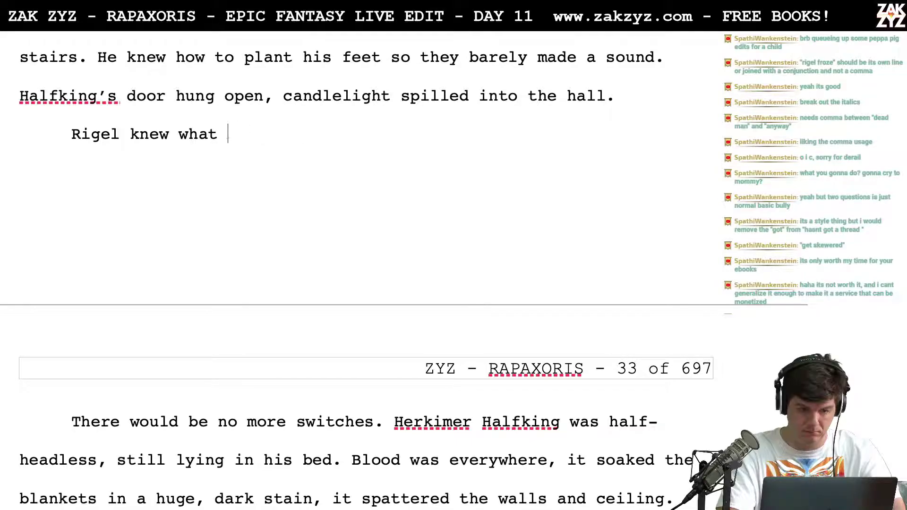
key(BackSpace)
text(cou)
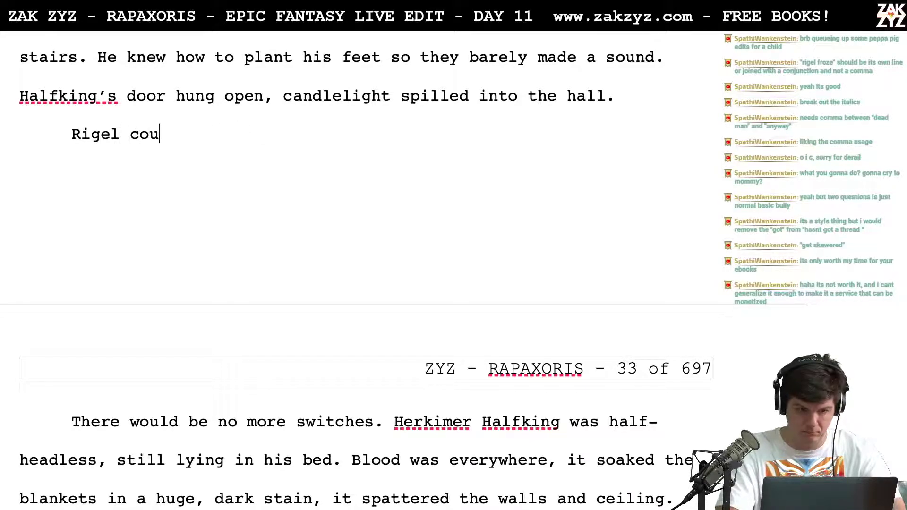
text(ld smell it b)
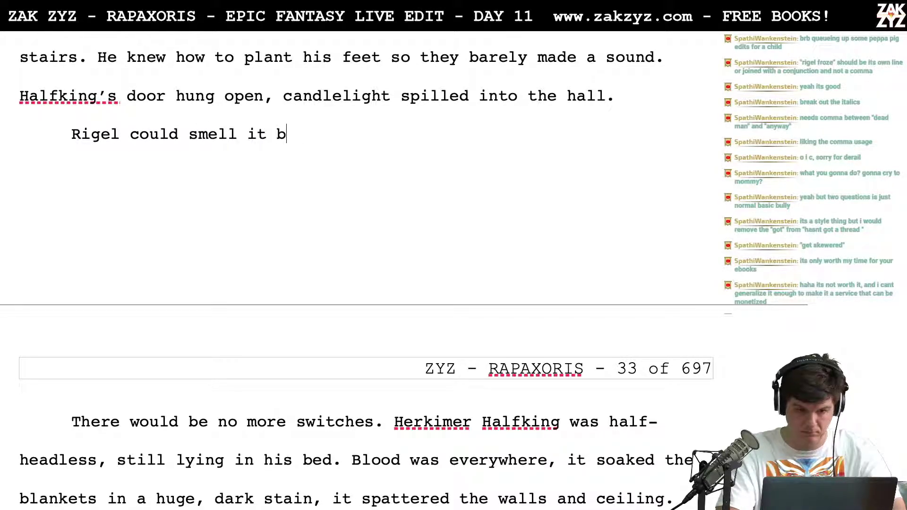
text(efore he wa)
text(s)
Replace "it before he was" with "death" after "Rigel could smell"
key(BackSpace)
key(BackSpace)
key(BackSpace)
key(BackSpace)
key(BackSpace)
key(BackSpace)
key(BackSpace)
key(BackSpace)
key(BackSpace)
key(BackSpace)
key(BackSpace)
key(BackSpace)
key(BackSpace)
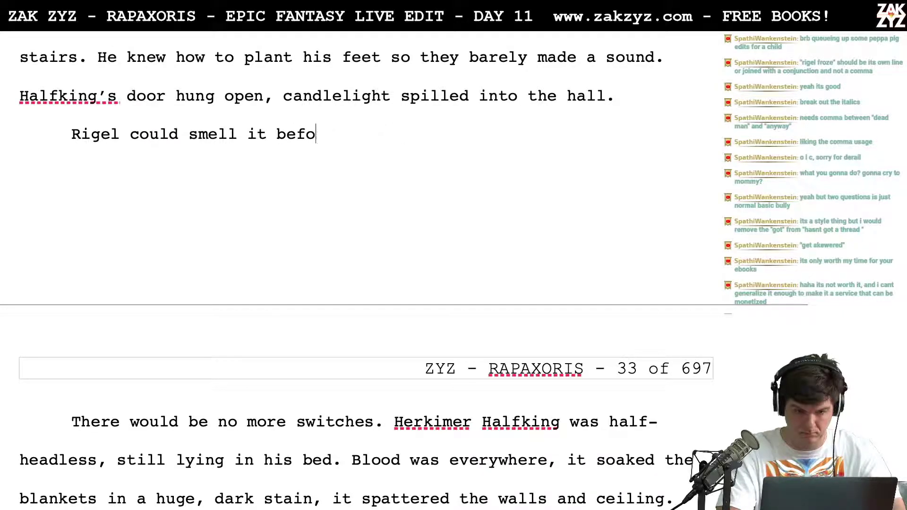
text(death)
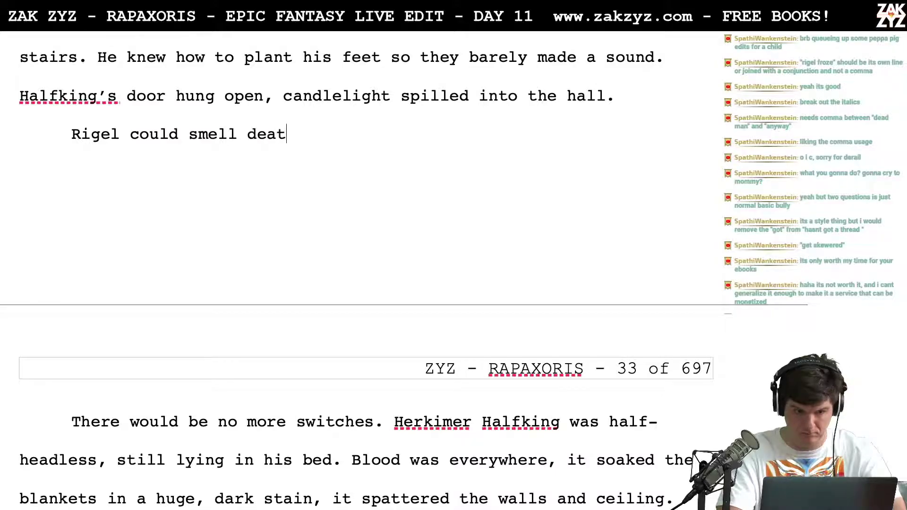
Clear the paragraph's opening line and rewrite it as "The smell of death hit him."
key(BackSpace)
key(BackSpace)
key(BackSpace)
key(BackSpace)
key(BackSpace)
key(BackSpace)
key(BackSpace)
key(BackSpace)
key(BackSpace)
key(BackSpace)
key(BackSpace)
key(BackSpace)
key(BackSpace)
key(BackSpace)
key(BackSpace)
key(BackSpace)
key(BackSpace)
key(BackSpace)
key(BackSpace)
key(BackSpace)
key(BackSpace)
key(BackSpace)
text(The smell of death hit h)
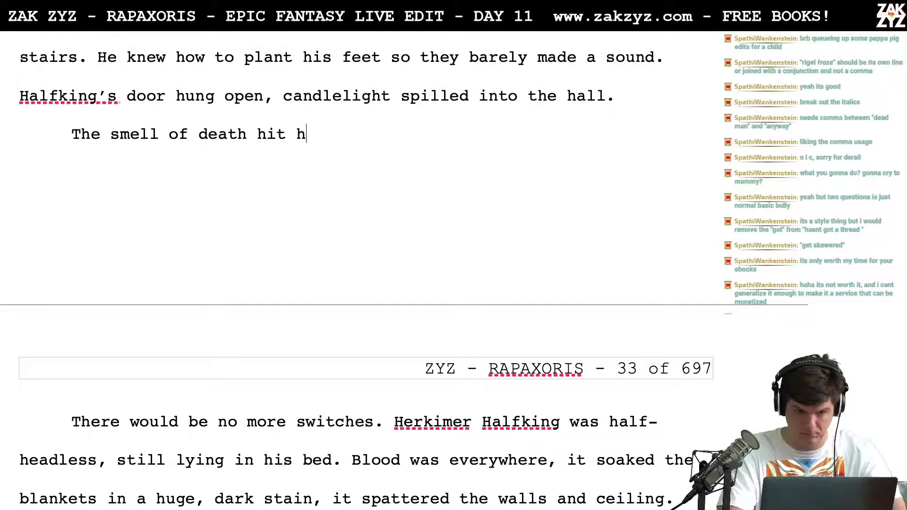
text(im.)
Replace "hit him." with "hung in the hallway." after "The smell of death"
key(BackSpace)
key(BackSpace)
key(BackSpace)
key(BackSpace)
key(BackSpace)
key(BackSpace)
key(BackSpace)
key(BackSpace)
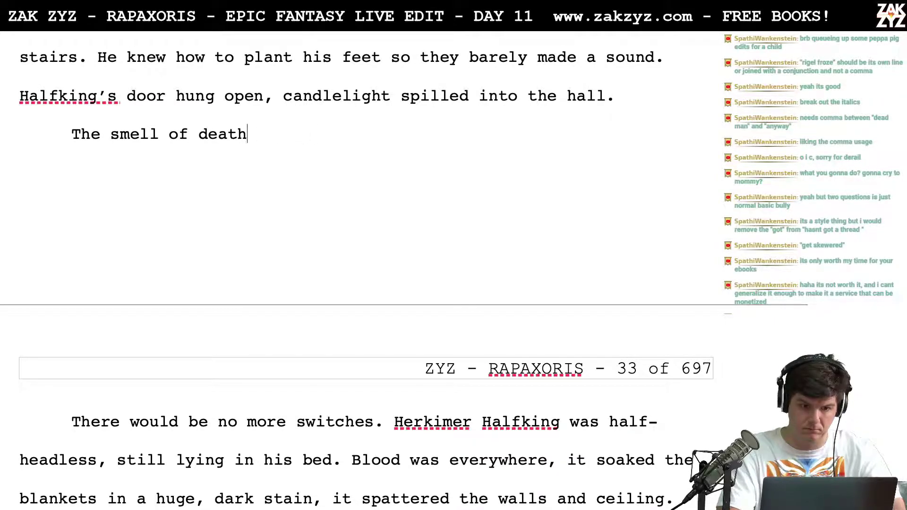
text(hung)
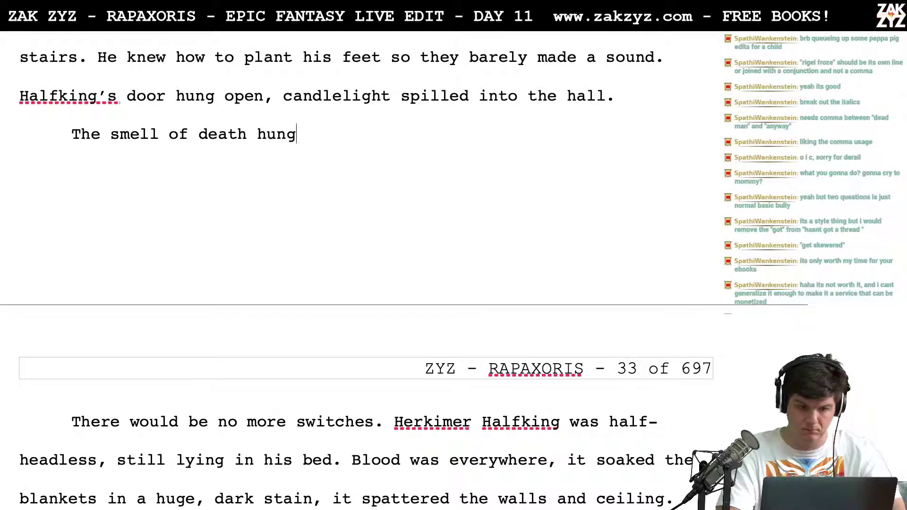
text( in the hallway.)
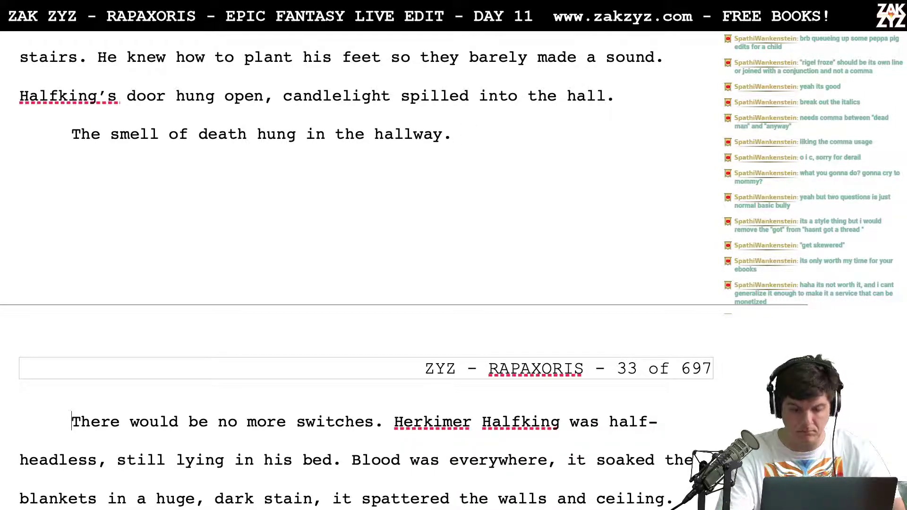
Delete the sentence "There would be no more switches." and join the Herkimer Halfking paragraph to the line ending "in the hallway."
key(shift+Down)
key(shift+Up)
key(shift+Right)
key(shift+Right)
key(shift+Right)
key(shift+Right)
key(shift+Right)
key(shift+Right)
key(shift+Right)
key(shift+Right)
key(shift+Right)
key(shift+Right)
key(shift+Right)
key(shift+Right)
key(shift+Right)
key(shift+Right)
key(shift+Right)
key(shift+Right)
key(shift+Right)
key(shift+Right)
key(shift+Right)
key(shift+Right)
key(shift+Right)
key(shift+Right)
key(shift+Right)
key(shift+Right)
key(shift+Right)
key(shift+Right)
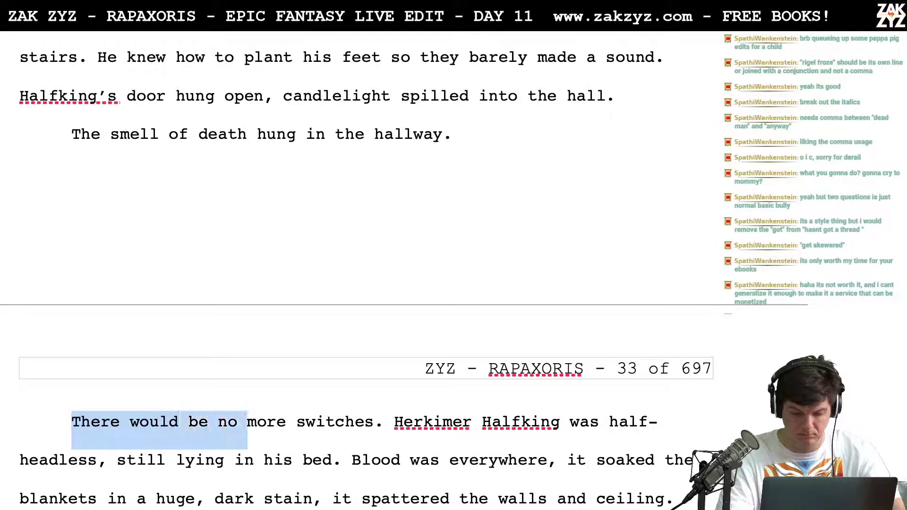
key(shift+Right)
key(shift+Right)
key(shift+Right)
key(BackSpace)
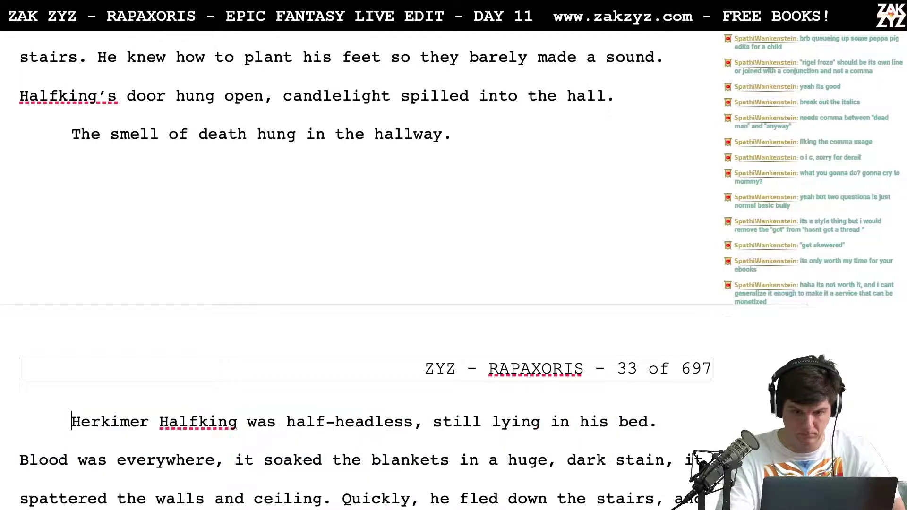
key(Delete)
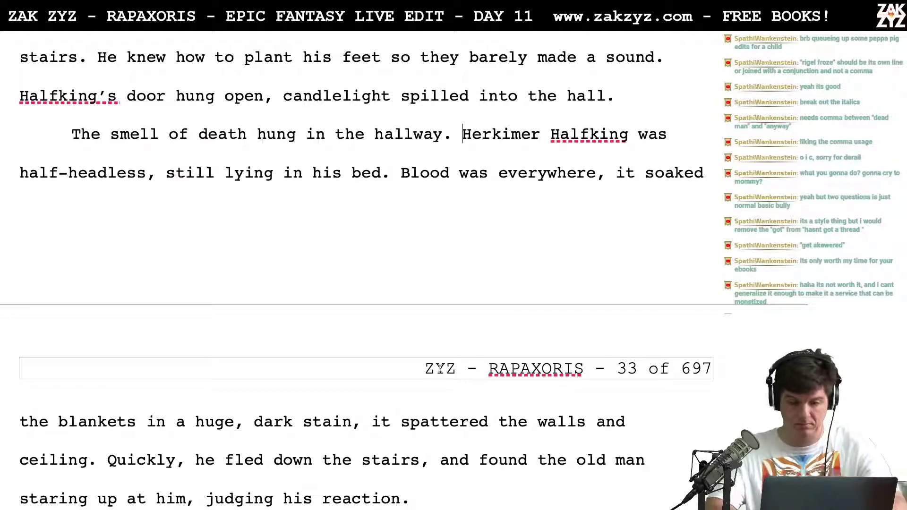
End the sentence after "Blood was everywhere" and begin a new one reading "A dark stain soaked the blankets"
scroll(595, 218, down, 1)
click(605, 168)
key(BackSpace)
text(A dark stain)
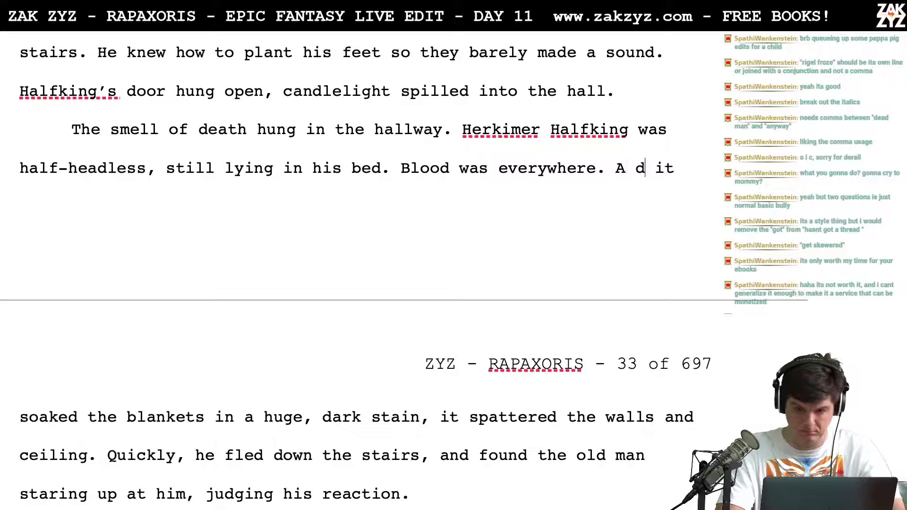
text( soaked the blankets in a huge, dark stain, it spattered)
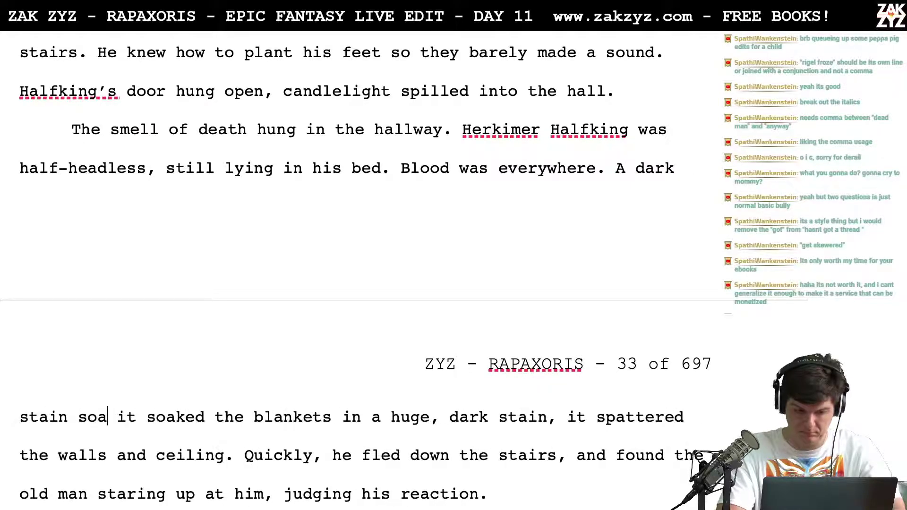
text(nk it soaked the blankets)
key(BackSpace)
key(BackSpace)
key(BackSpace)
text(ets and the wasl)
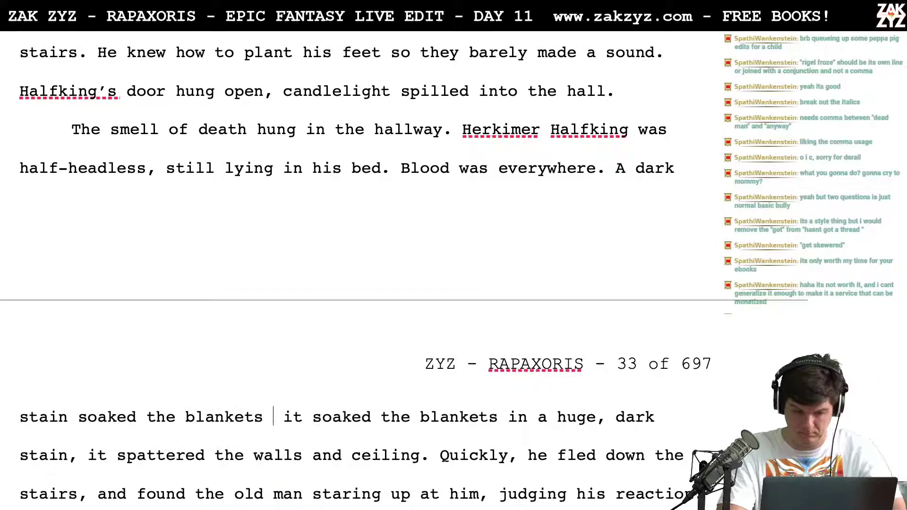
key(BackSpace)
key(BackSpace)
text(lls)
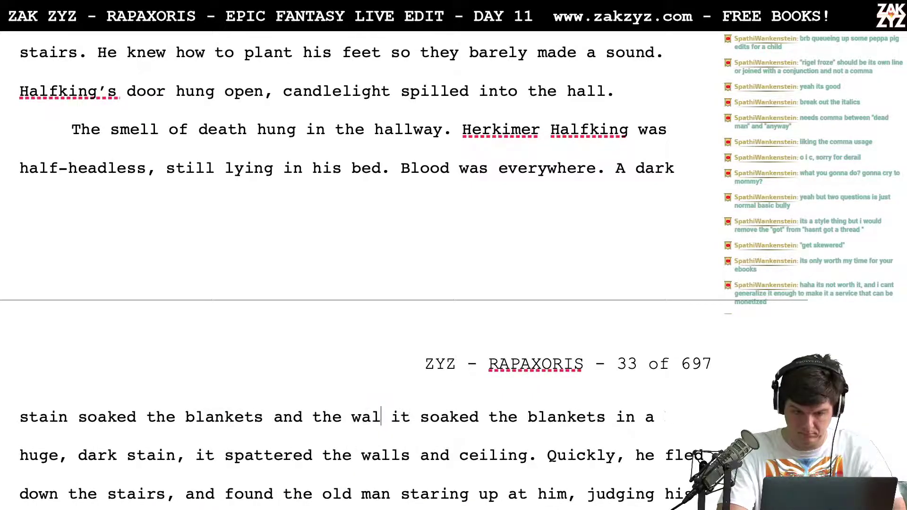
key(BackSpace)
key(BackSpace)
key(BackSpace)
key(BackSpace)
key(BackSpace)
key(BackSpace)
key(BackSpace)
key(BackSpace)
key(BackSpace)
key(BackSpace)
key(BackSpace)
key(BackSpace)
key(BackSpace)
key(BackSpace)
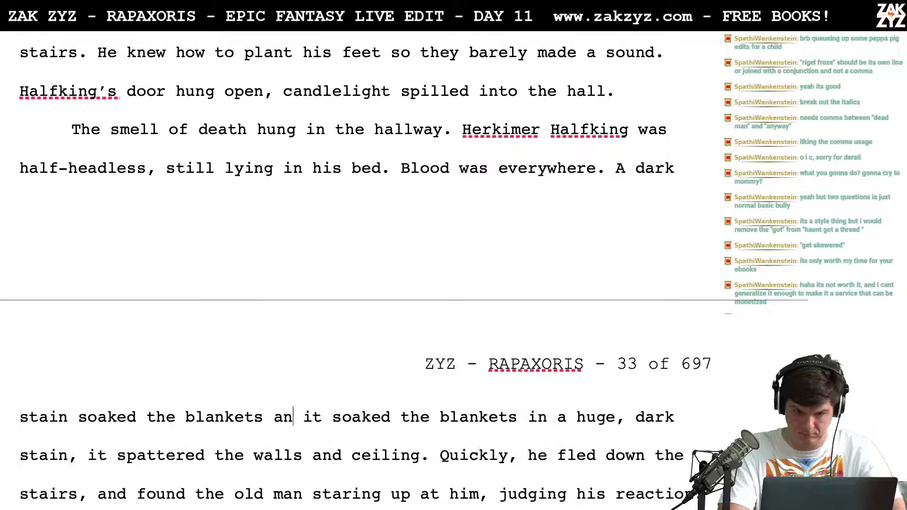
Set the leftover old text apart in its own paragraph and finish the new sentence with ", drops spattered the walls."
text(,)
key(Return)
key(Return)
key(Up)
text(drops spatt)
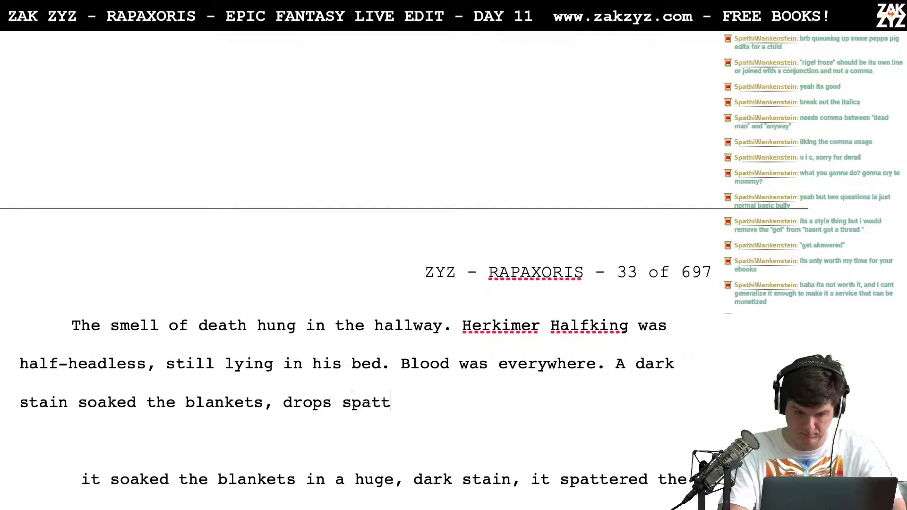
text(ered the )
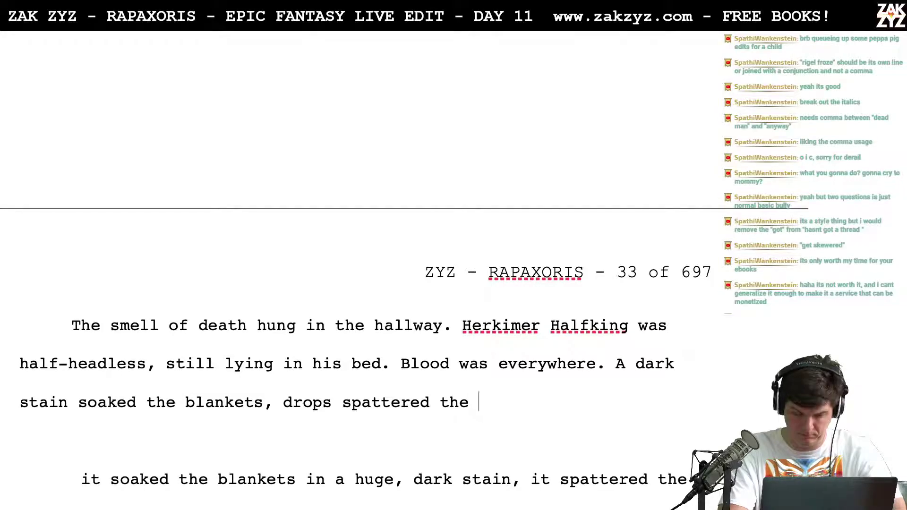
text(walls)
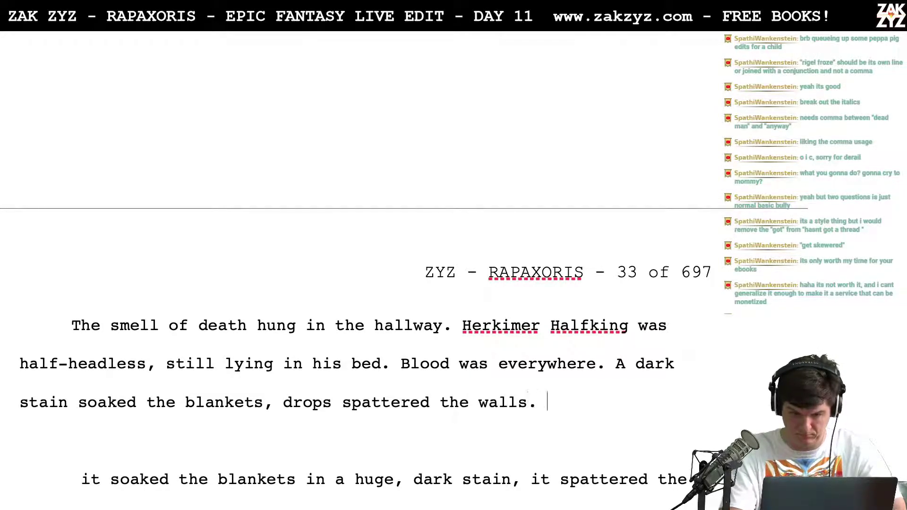
text(.)
Delete the old text from "it soaked the blankets" through "Quickly," and join "he fled down the stairs" to the new sentence
key(shift+Up)
key(shift+Down)
key(shift+Down)
key(shift+Down)
key(shift+Down)
key(shift+Left)
key(shift+Left)
key(shift+Left)
key(shift+Left)
key(shift+Left)
key(shift+Left)
key(shift+Left)
key(shift+Left)
key(shift+Left)
key(shift+Left)
key(shift+Left)
key(shift+Left)
key(shift+Left)
key(shift+Left)
key(shift+Left)
key(shift+Left)
key(shift+Left)
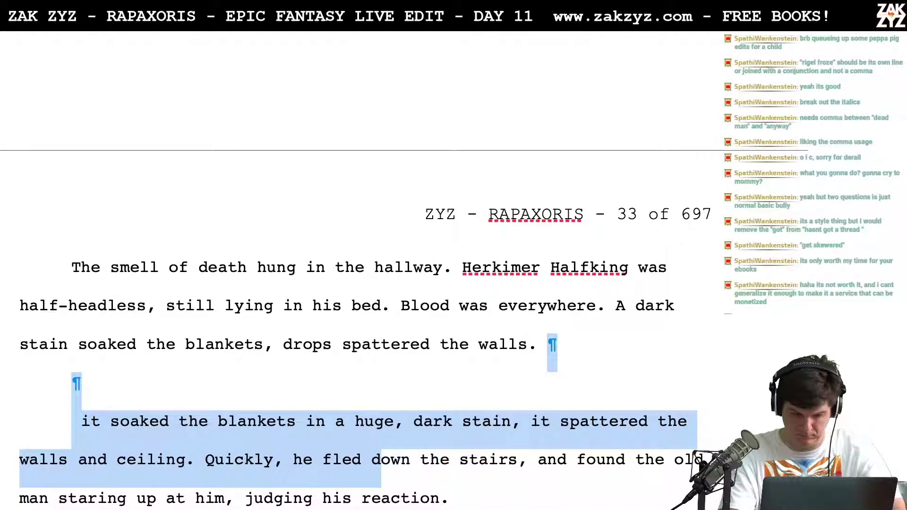
key(shift+Left)
key(shift+Left)
key(shift+Left)
key(shift+Left)
key(shift+Left)
key(shift+Left)
key(shift+Left)
key(shift+Left)
key(shift+Left)
key(BackSpace)
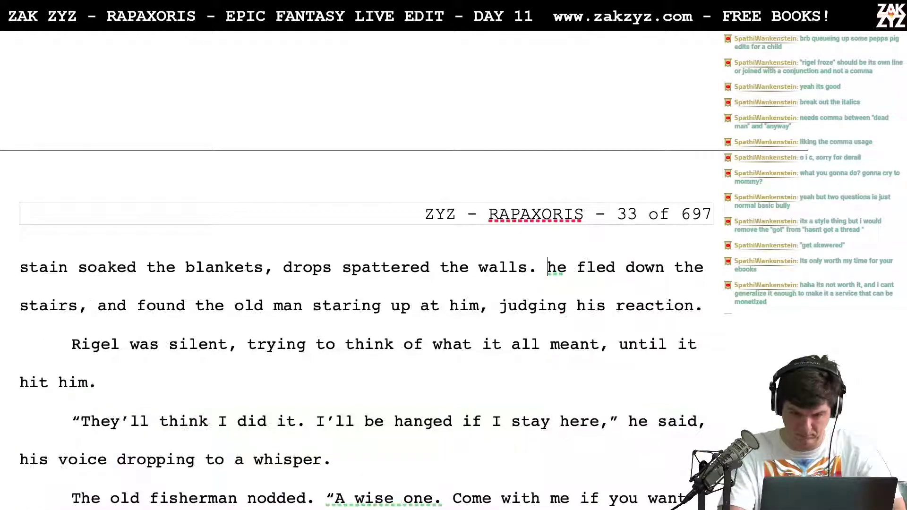
Split off the old "he fled down the stairs" sentence and write "Rigel looked until he felt seasick and then" after "the walls."
text(Rigel)
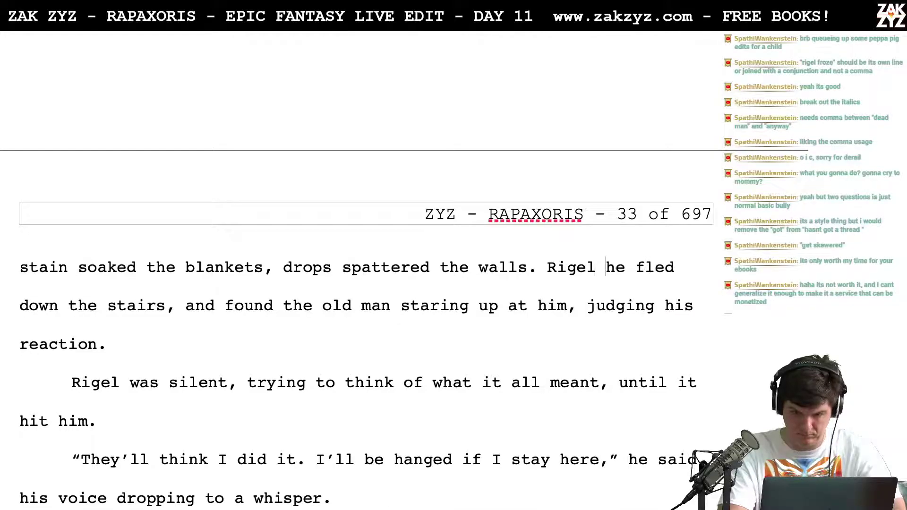
key(Return)
key(Return)
click(606, 344)
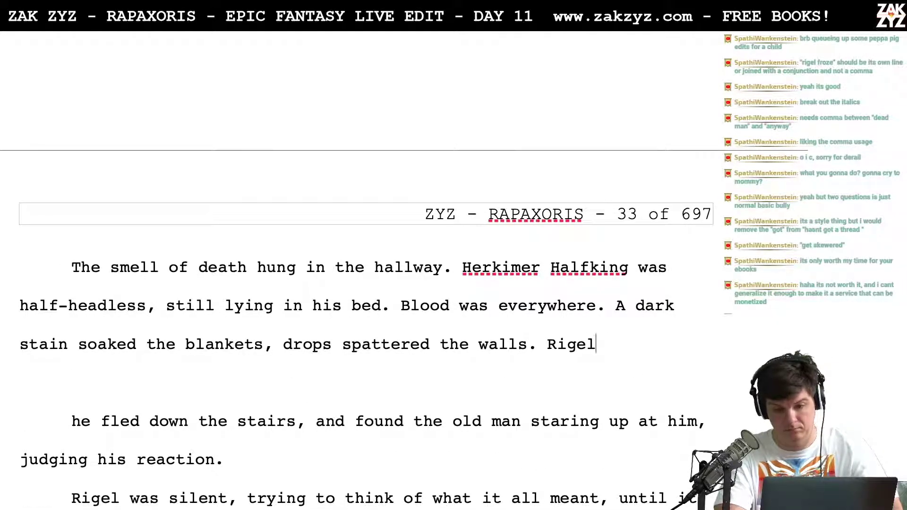
key(BackSpace)
key(BackSpace)
key(BackSpace)
key(BackSpace)
text(igel )
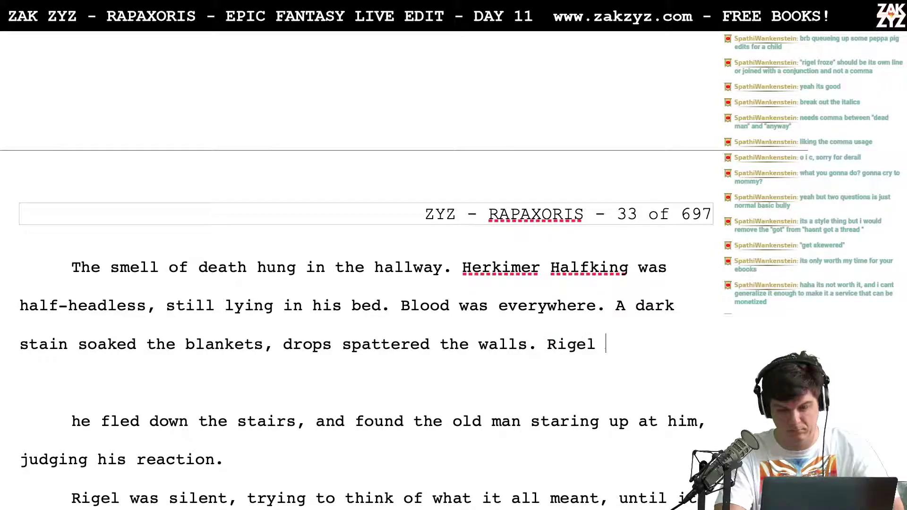
text(looked)
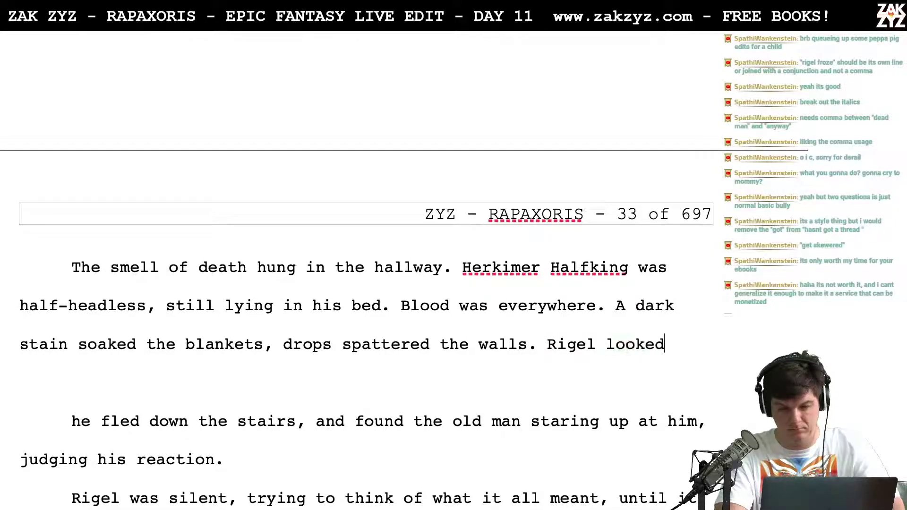
text( until he felt s)
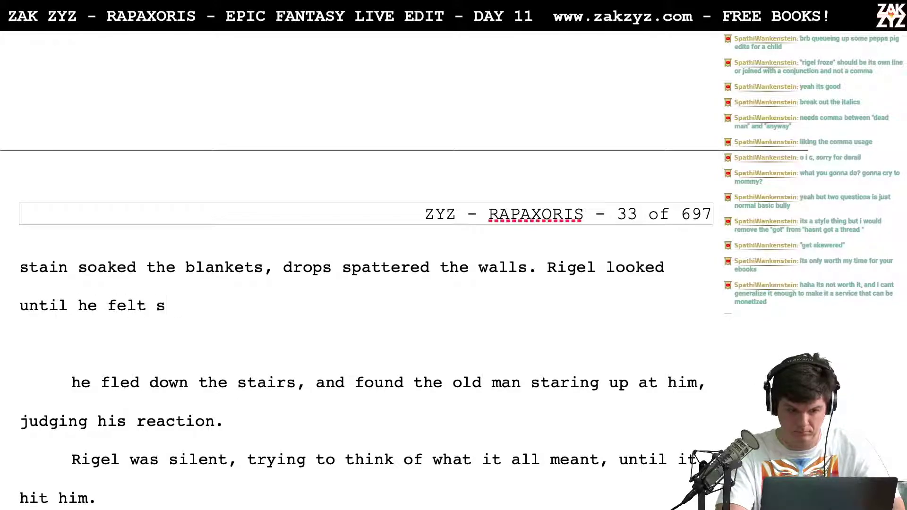
text(easick and then )
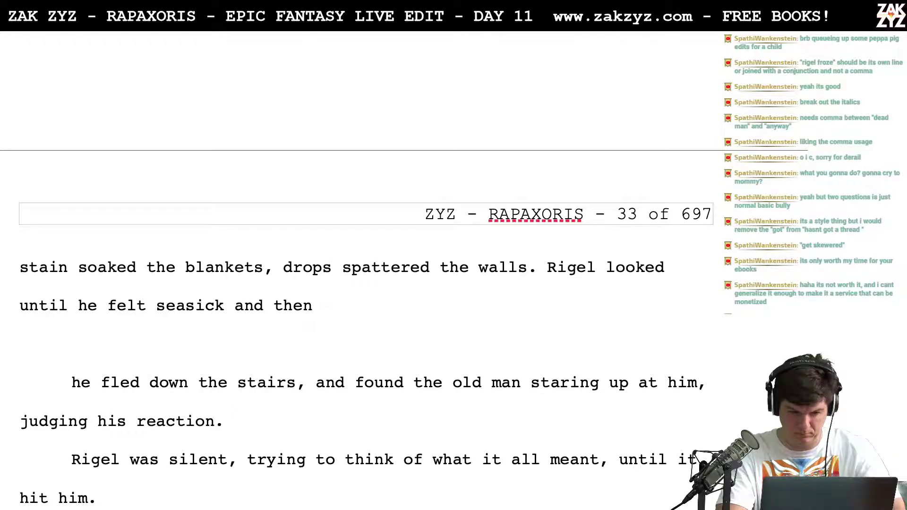
text(re)
key(BackSpace)
key(BackSpace)
text(carefully )
text(si)
key(BackSpace)
key(BackSpace)
key(BackSpace)
key(BackSpace)
key(BackSpace)
key(BackSpace)
key(BackSpace)
key(BackSpace)
key(BackSpace)
key(BackSpace)
key(BackSpace)
key(BackSpace)
key(BackSpace)
key(BackSpace)
key(BackSpace)
key(BackSpace)
key(BackSpace)
text(slipped ba)
text(ck)
key(BackSpace)
key(BackSpace)
key(BackSpace)
key(BackSpace)
key(BackSpace)
key(BackSpace)
key(BackSpace)
key(BackSpace)
key(BackSpace)
key(BackSpace)
key(BackSpace)
key(BackSpace)
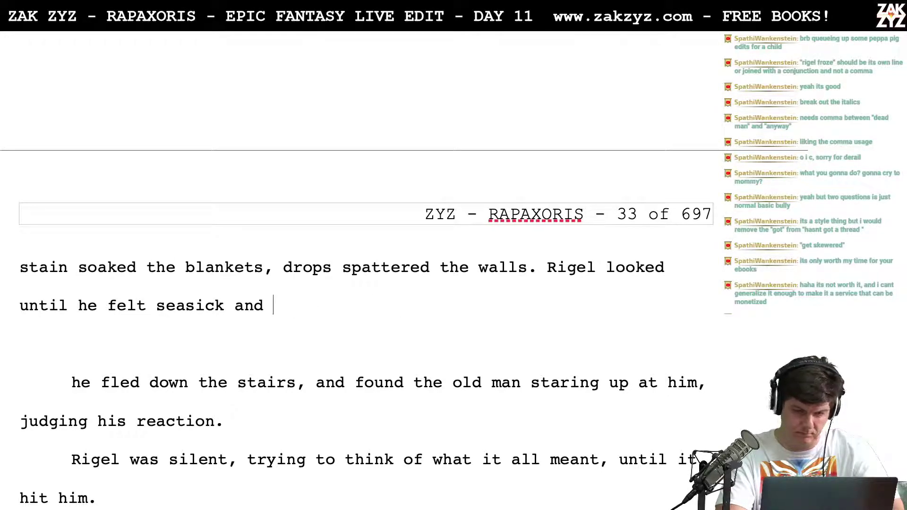
Continue the Rigel sentence after "seasick and" with "then crept back down the stairs without a sound"
text(then )
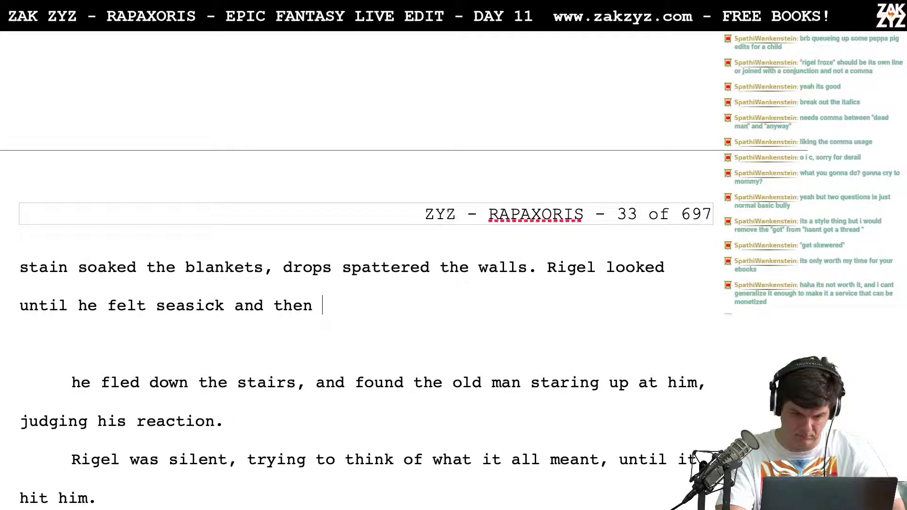
text(crept back)
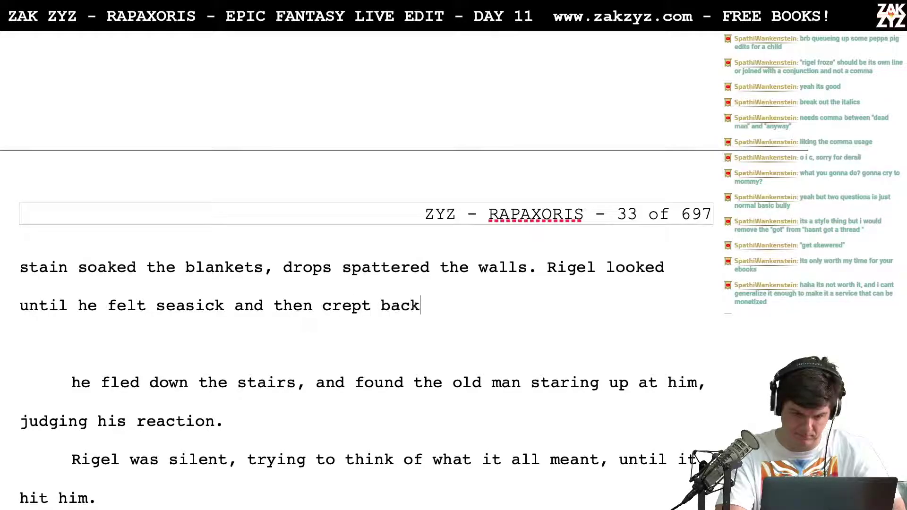
text( down the stairs )
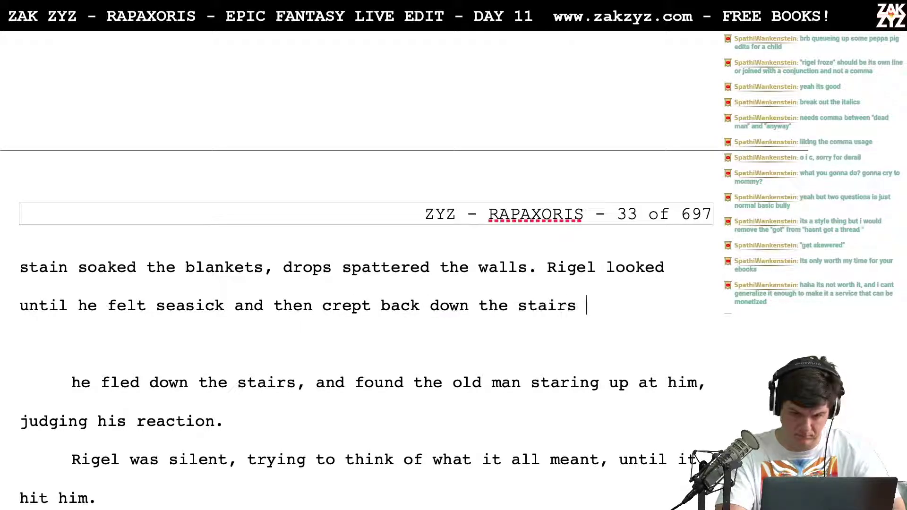
text(without a sound)
End the sentence after "without a sound" and add "Fish stared at him, judging."
text(. Fir)
key(BackSpace)
text(sh stared at him)
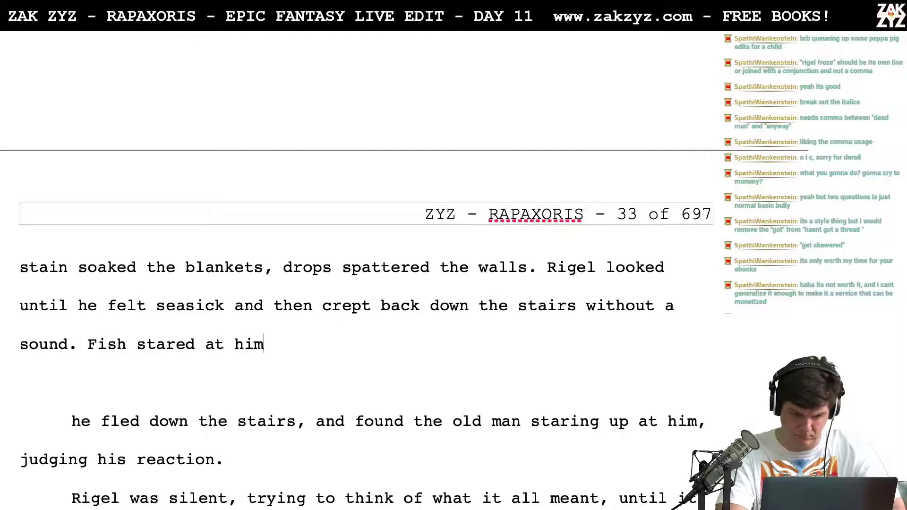
text(, judging his rea)
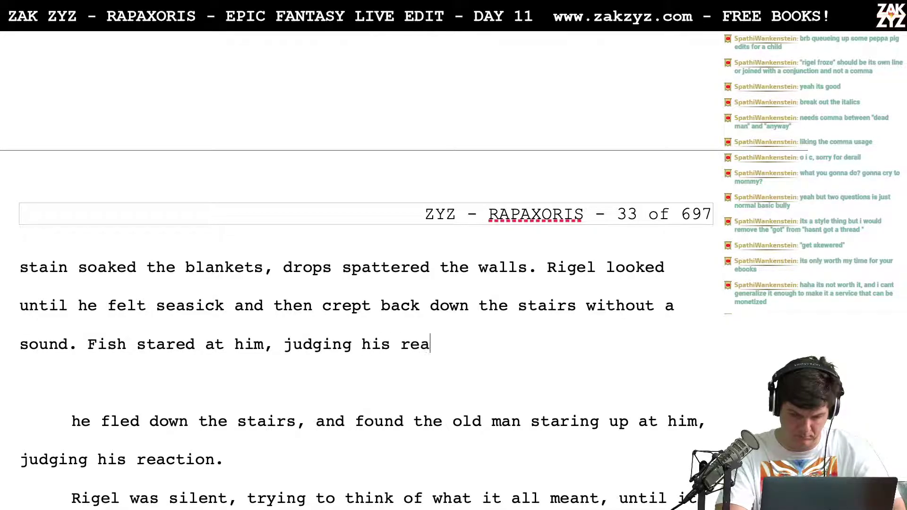
text(ction.)
key(BackSpace)
key(BackSpace)
key(BackSpace)
key(BackSpace)
key(BackSpace)
key(BackSpace)
key(BackSpace)
key(BackSpace)
key(BackSpace)
key(BackSpace)
key(BackSpace)
key(BackSpace)
key(BackSpace)
key(BackSpace)
key(BackSpace)
key(BackSpace)
key(BackSpace)
key(BackSpace)
key(BackSpace)
key(BackSpace)
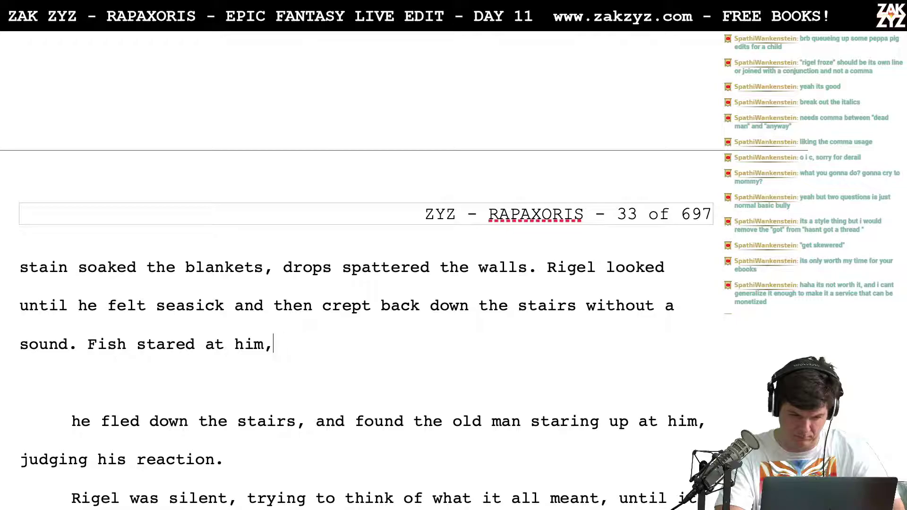
text(judginge)
key(BackSpace)
text(.)
Delete the leftover sentence beginning "he fled down the stairs" along with the blank paragraph before it
key(shift+Down)
key(shift+Down)
key(shift+Down)
key(BackSpace)
key(BackSpace)
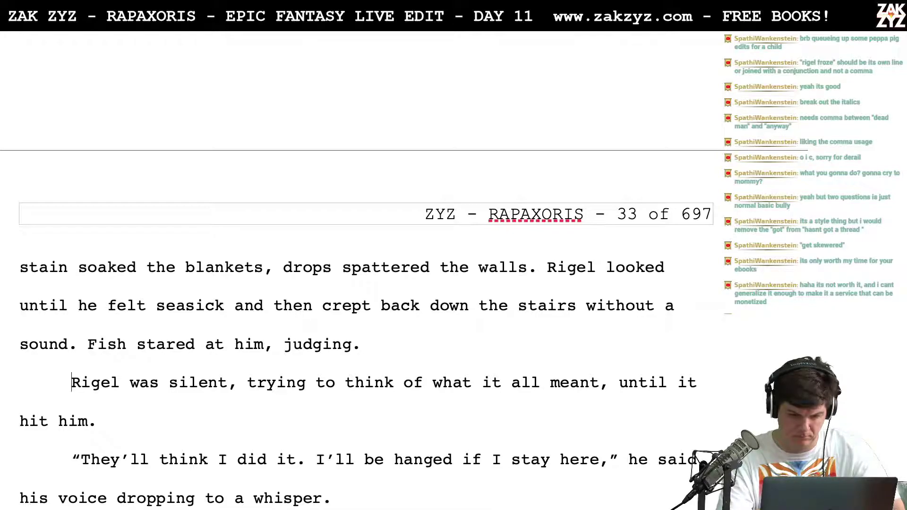
Move the Fish sentence after "without a sound." into its own paragraph and extend it to "Fish stared at him, judging his reaction."
key(shift+Down)
key(shift+Right)
key(shift+Right)
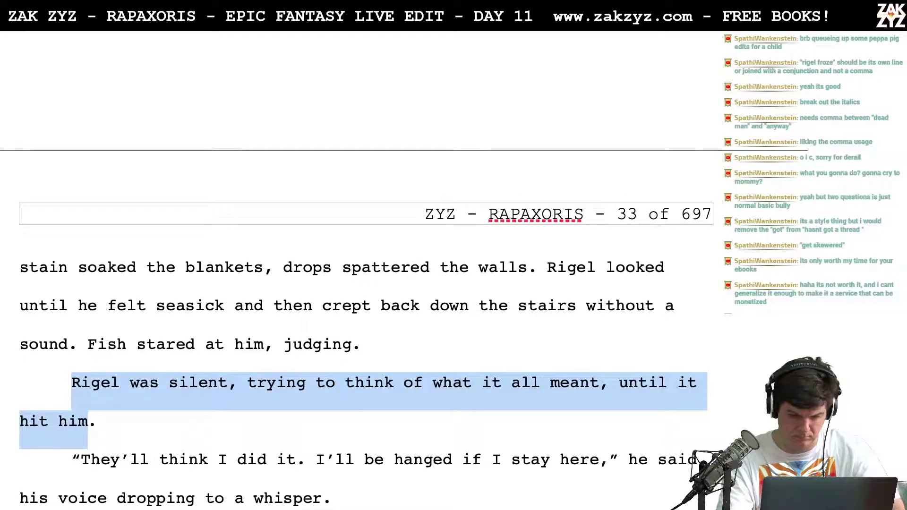
click(69, 305)
click(78, 344)
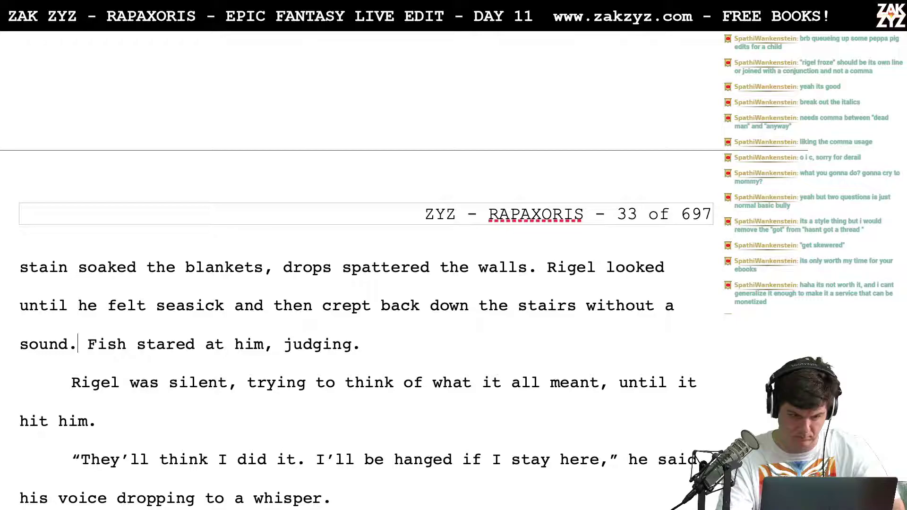
key(Return)
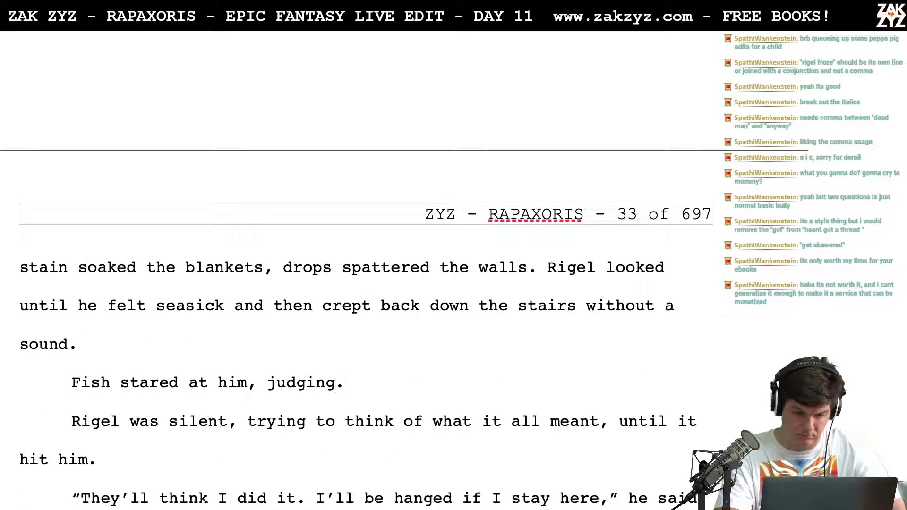
key(BackSpace)
text(his reaction)
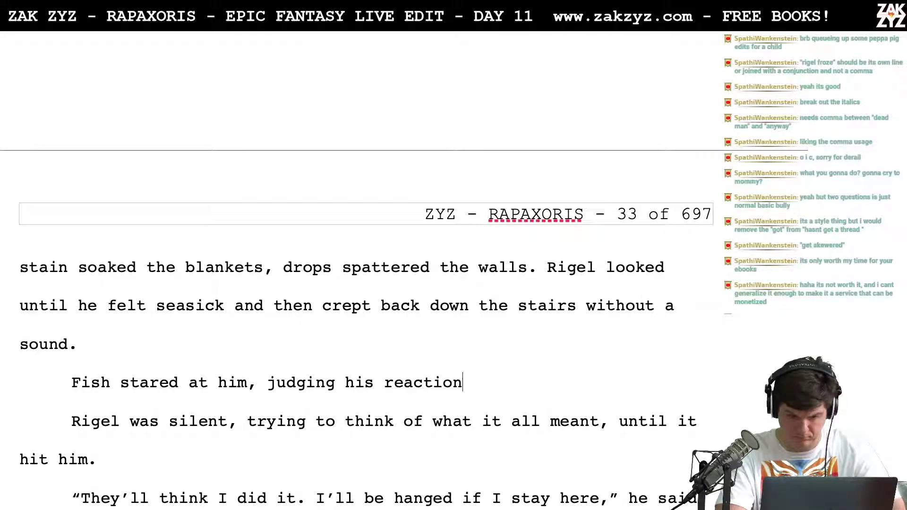
key(Right)
key(Right)
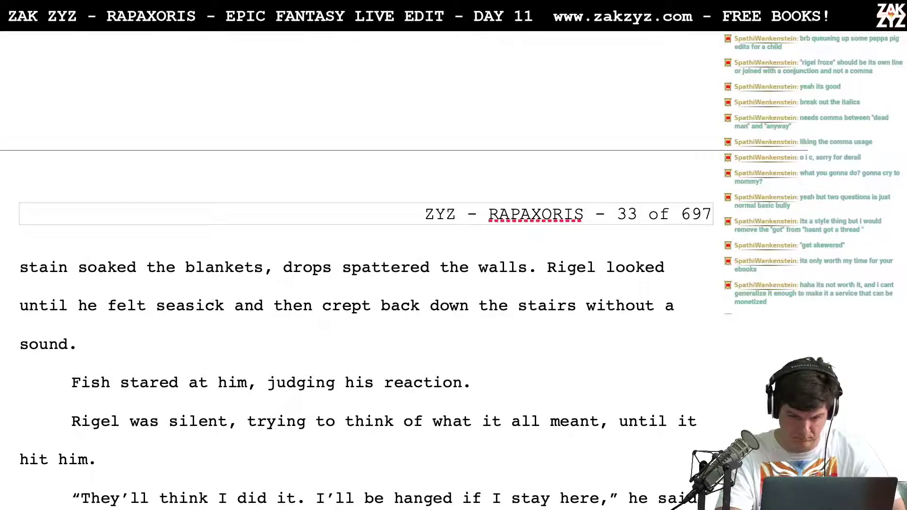
Add "Rigel put it together." after "reaction." and delete the paragraph beginning "Rigel was silent, trying to think"
text(R)
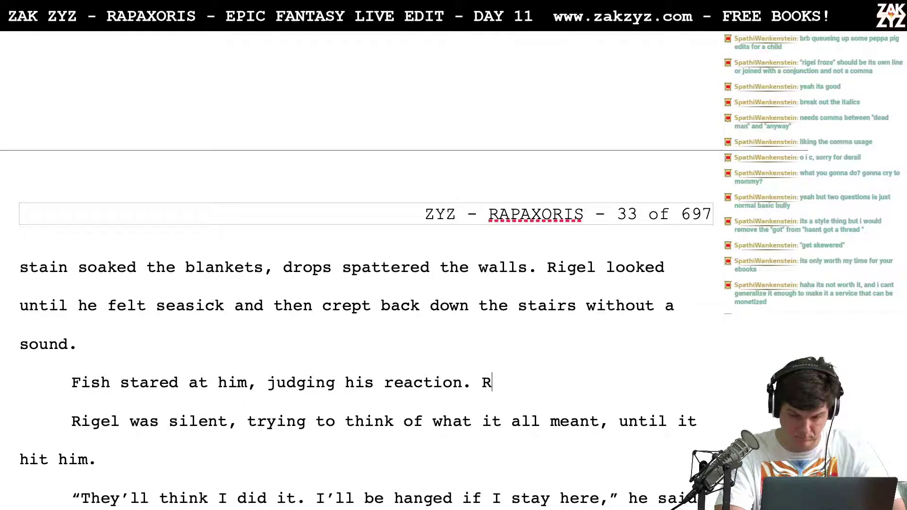
text(igel put it together.)
key(shift+Down)
key(shift+Down)
key(BackSpace)
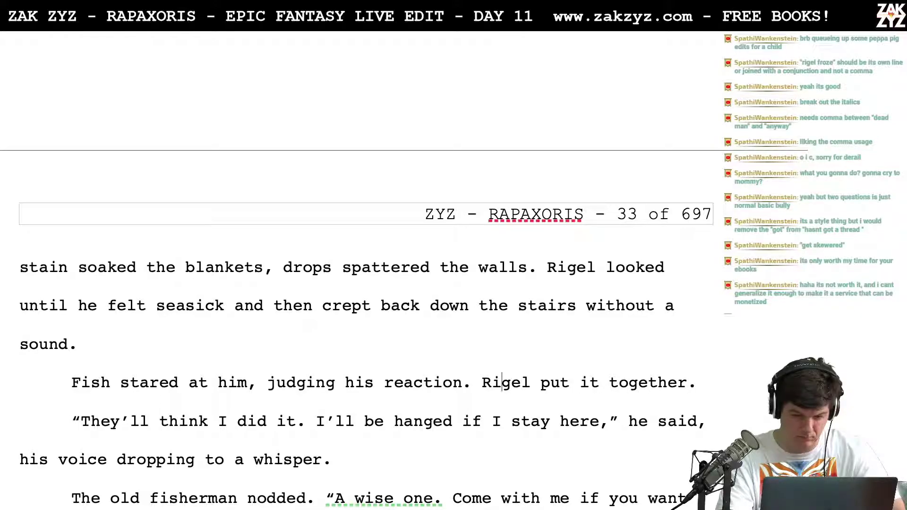
Split "Rigel put it together." into its own paragraph and write "Rigel gasped as he put it together." in front of it
click(540, 382)
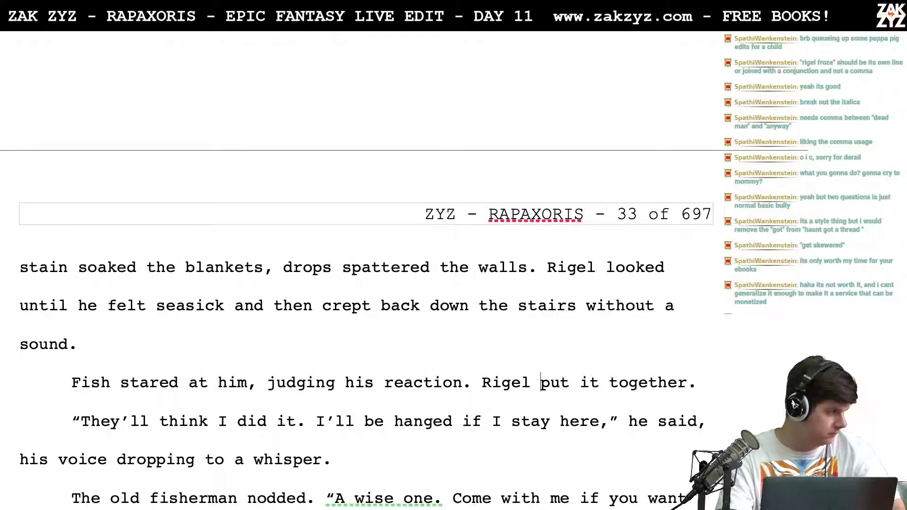
key(Down)
key(Left)
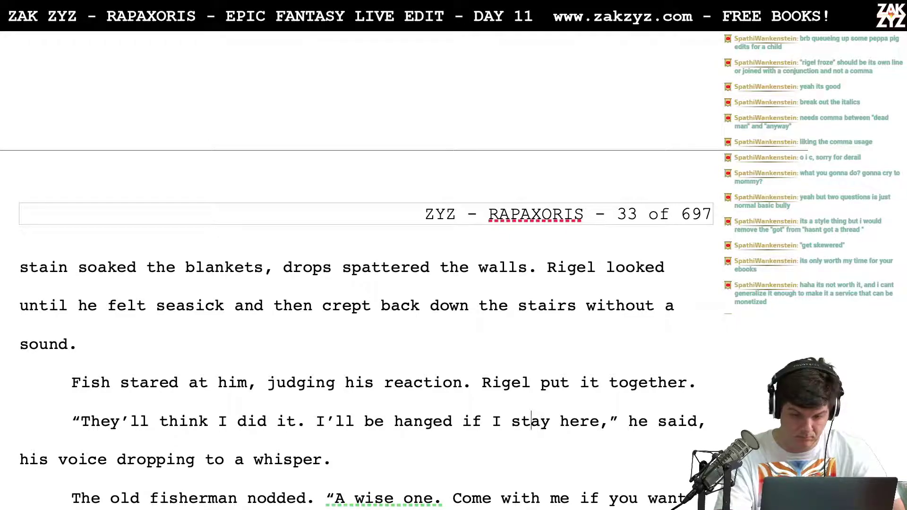
key(Return)
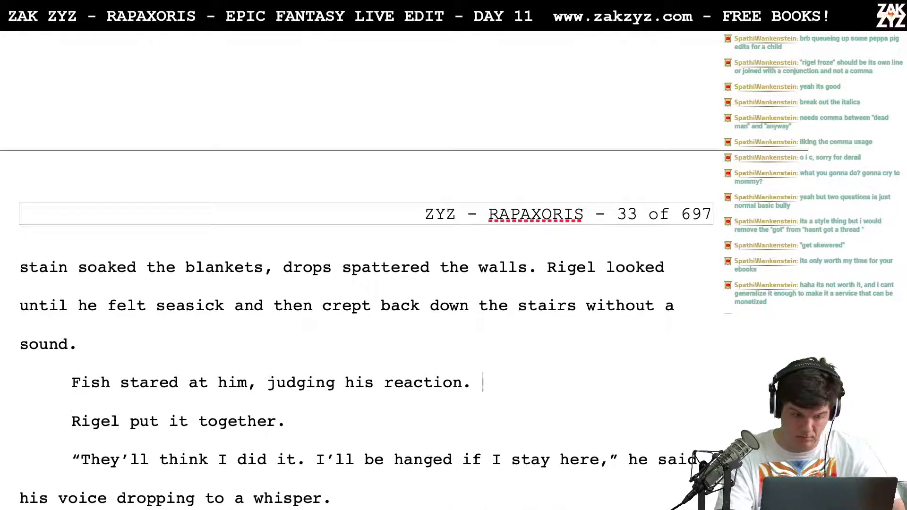
text(At)
key(BackSpace)
key(BackSpace)
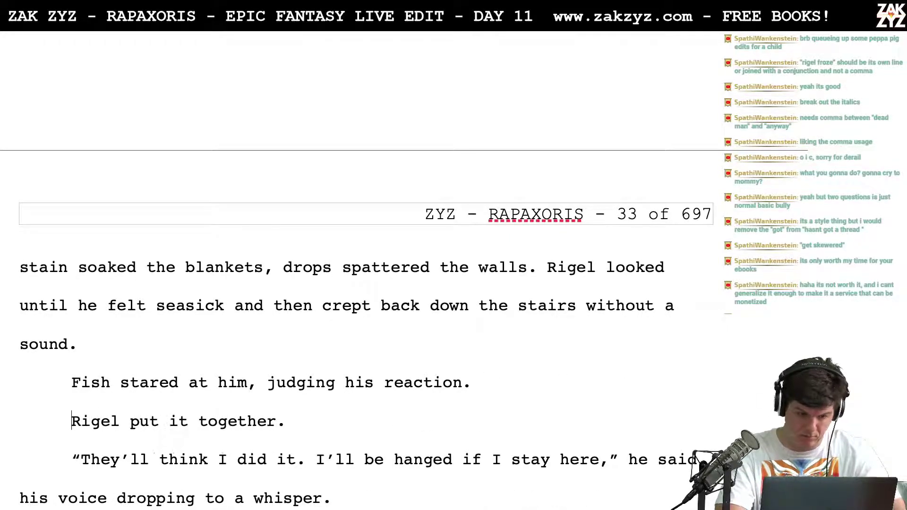
text(Rigel gasped a)
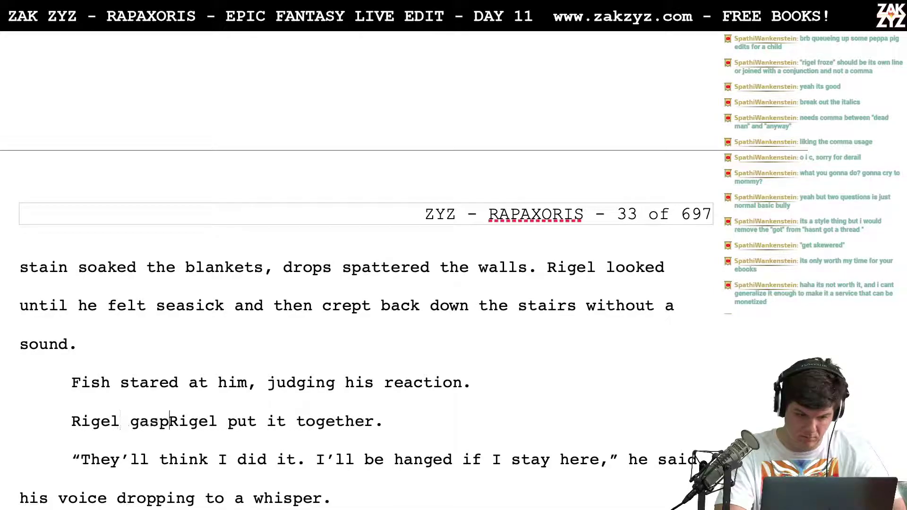
text(s he put it toge)
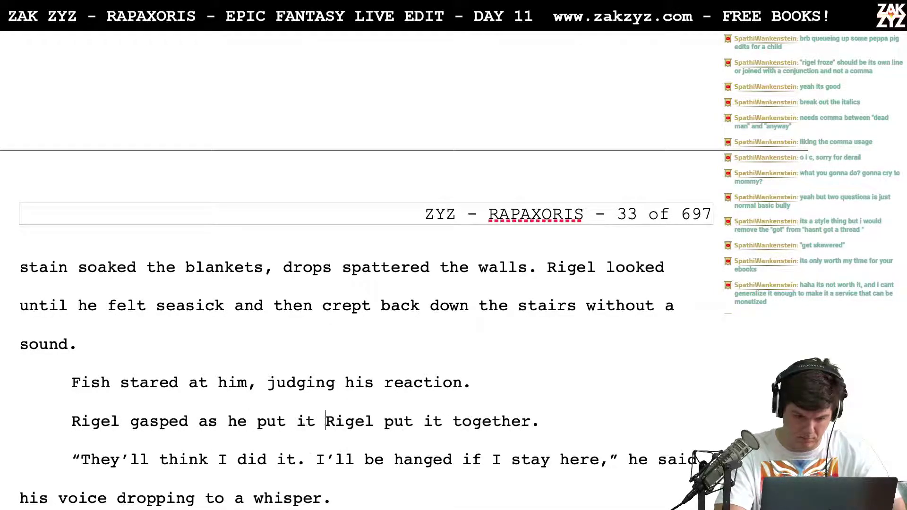
text(ther.)
Delete the duplicate sentence "Rigel put it together." and keep the "They'll think I did it" dialogue in its own paragraph
key(shift+Right)
key(shift+Right)
key(shift+Right)
key(shift+Right)
key(shift+Right)
key(shift+Right)
key(shift+Right)
key(shift+Right)
key(shift+Right)
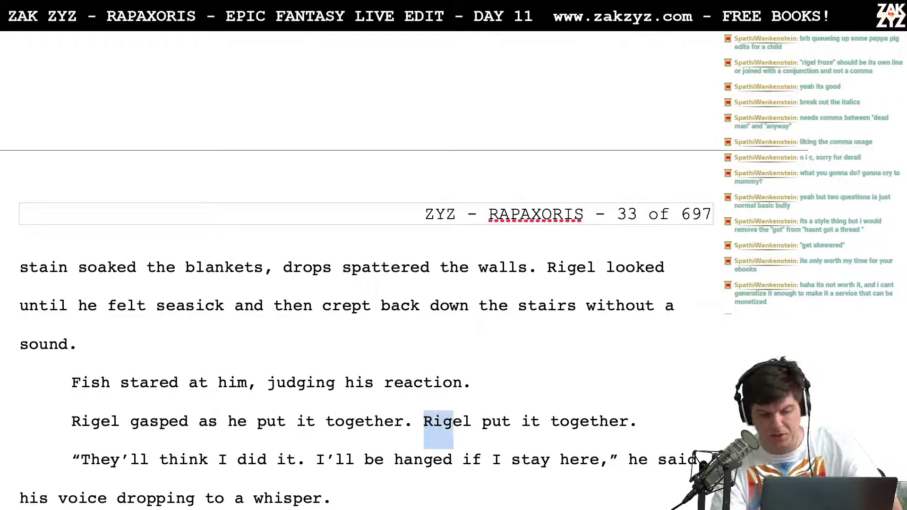
key(shift+Right)
key(shift+Right)
key(shift+Right)
key(shift+Right)
key(shift+Right)
key(shift+Right)
key(shift+Right)
key(shift+Right)
key(shift+Right)
key(shift+Right)
key(shift+Right)
key(shift+Right)
key(shift+Right)
key(shift+Right)
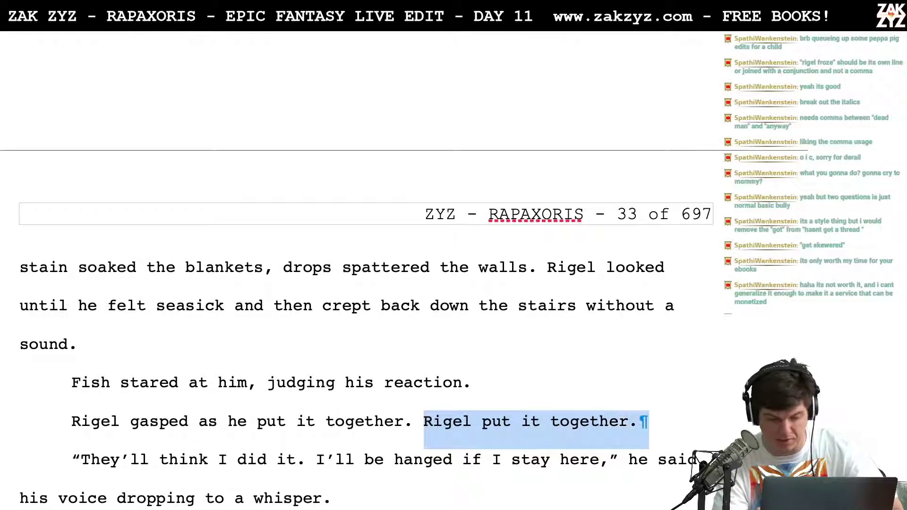
key(BackSpace)
key(BackSpace)
key(Return)
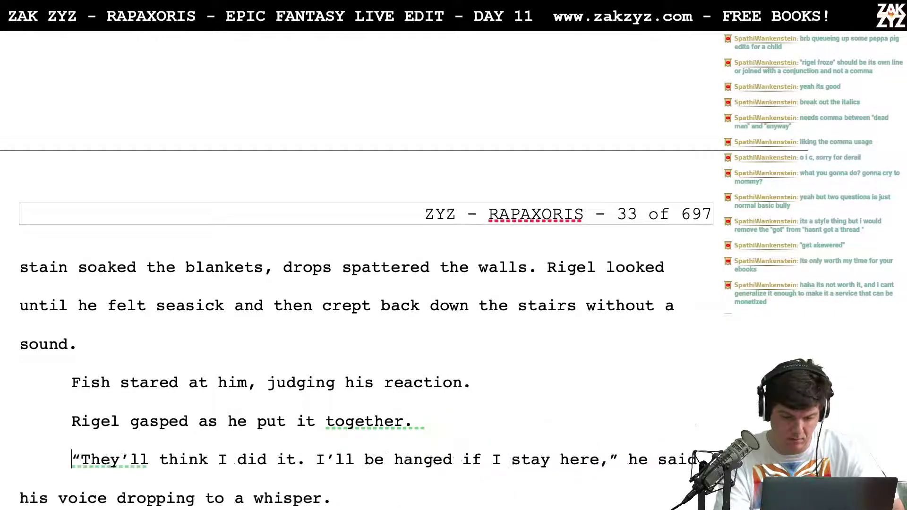
Delete the whole paragraph "Rigel gasped as he put it together." between the Fish sentence and the dialogue
key(Up)
key(Right)
click(482, 382)
key(ctrl+shift+Down)
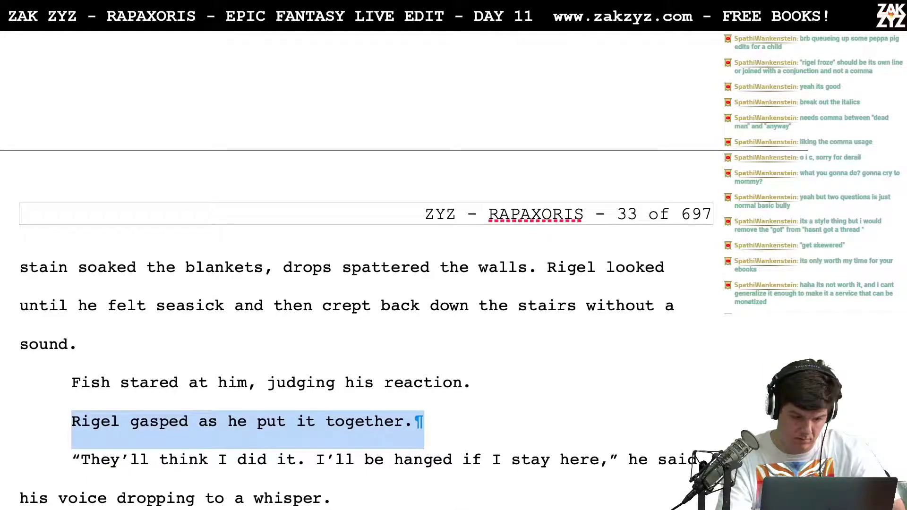
key(Delete)
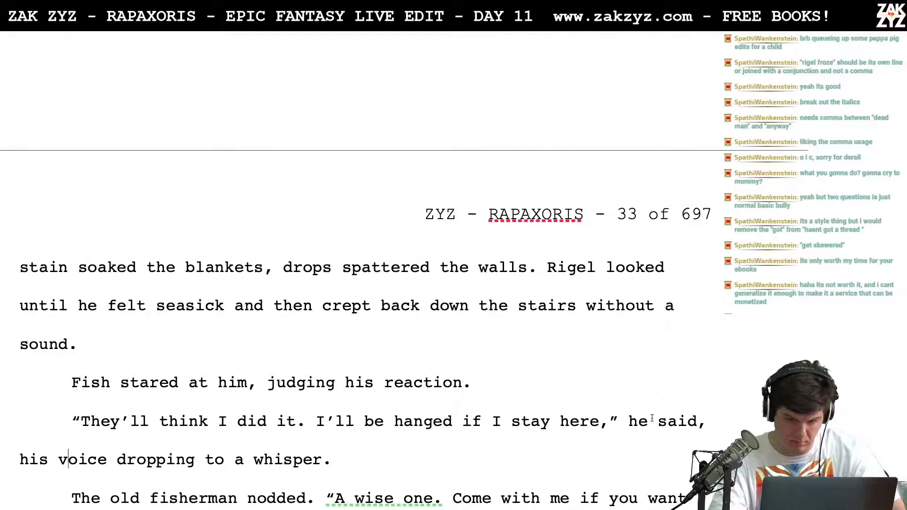
Replace "he" with "Rigel" in the dialogue tag after "I'll be hanged if I stay here,"
key(Left)
key(BackSpace)
key(BackSpace)
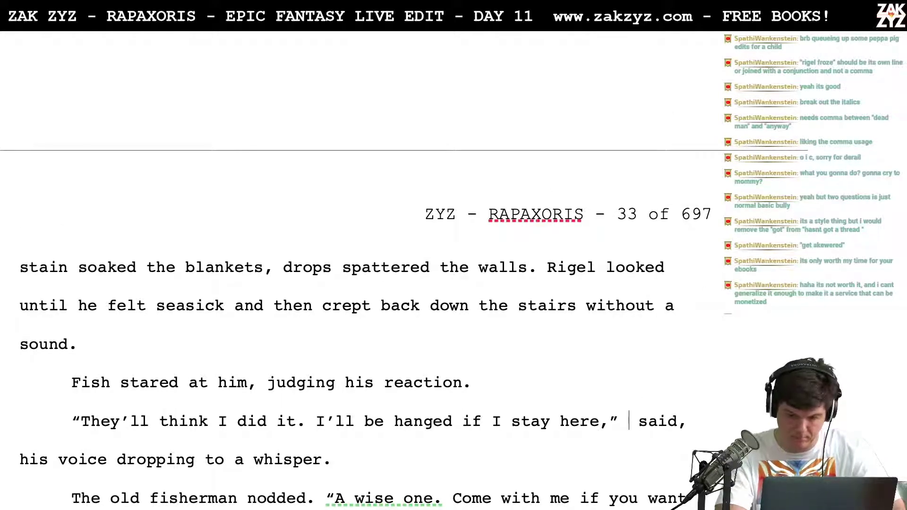
text(Rigel)
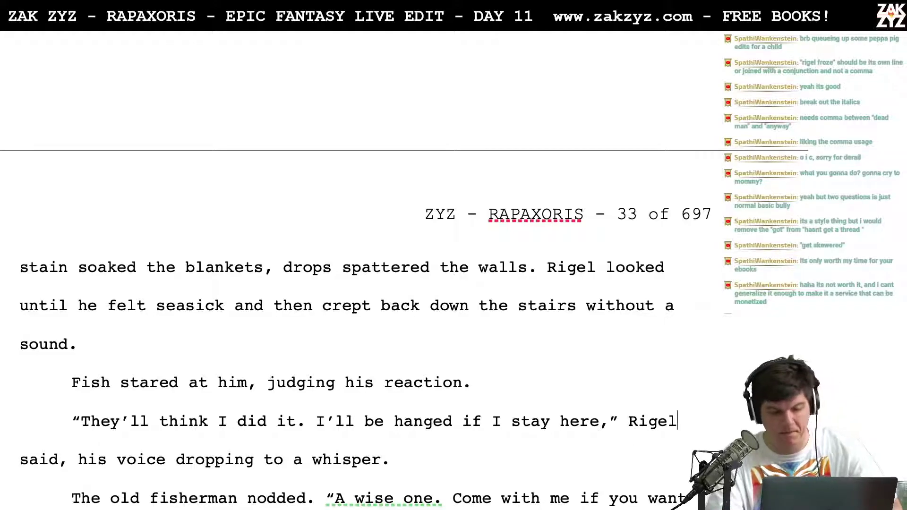
Replace "said" with "whispered." in Rigel's dialogue tag
scroll(357, 315, down, 1)
scroll(465, 430, down, 1)
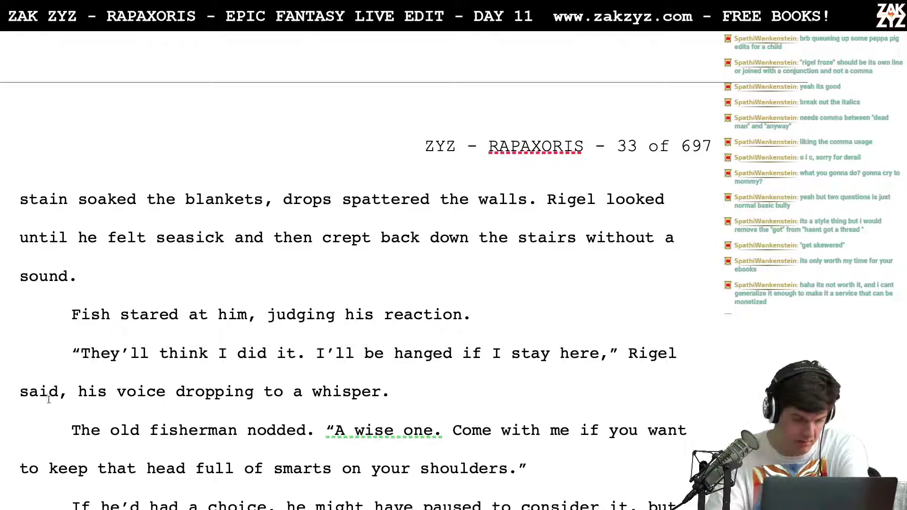
key(ctrl+Down)
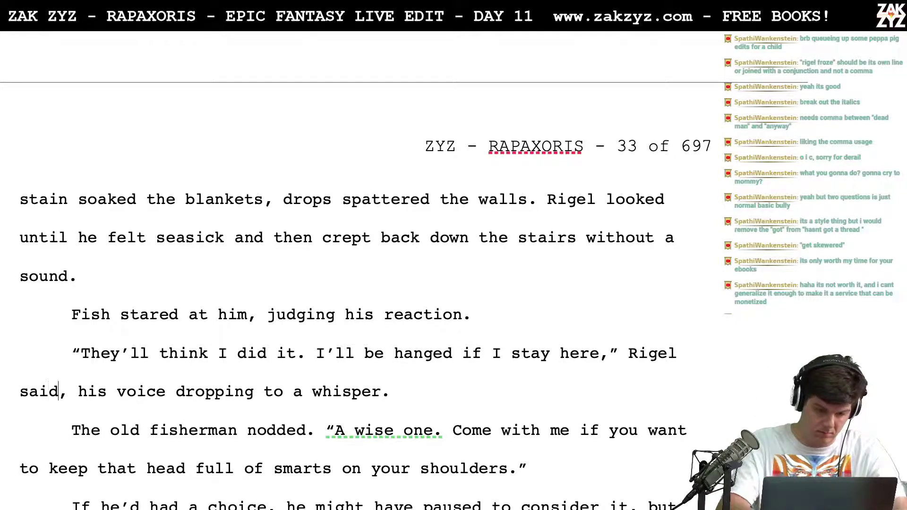
key(BackSpace)
key(BackSpace)
key(BackSpace)
key(BackSpace)
text(ws)
key(BackSpace)
text(hispered.)
Delete the leftover phrase ", his voice dropping to a whisper." after "whispered."
key(shift+Right)
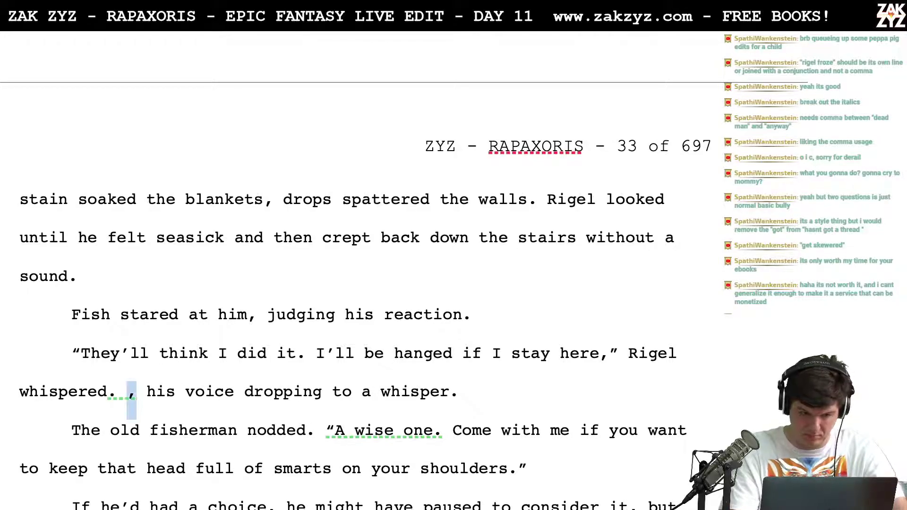
key(shift+Right)
key(shift+Right)
key(shift+Right)
key(shift+Right)
key(shift+Right)
key(shift+Right)
key(shift+Right)
key(shift+Right)
key(shift+Right)
key(shift+Right)
key(shift+Right)
key(shift+Right)
key(shift+Right)
key(shift+Right)
key(shift+Right)
key(shift+Right)
key(shift+Right)
key(shift+Right)
key(shift+Right)
key(shift+Right)
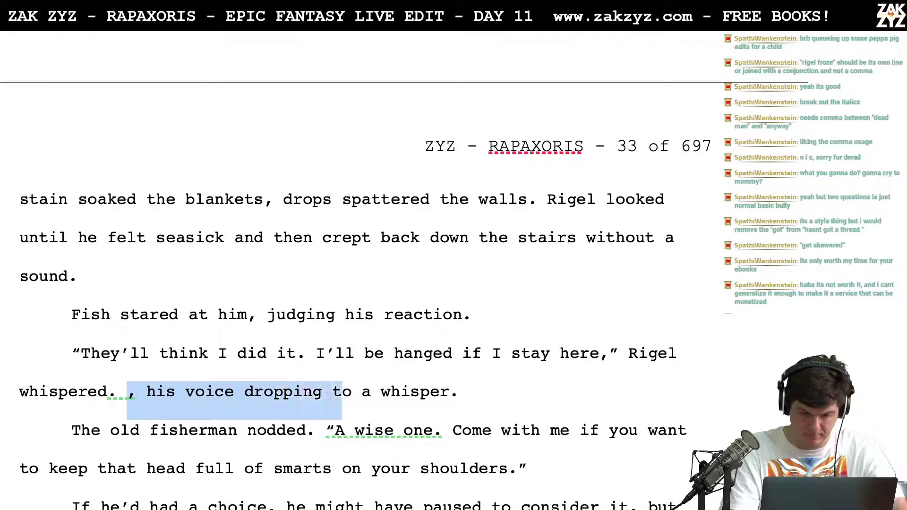
key(shift+Right)
key(shift+Right)
key(shift+Right)
key(shift+Right)
key(shift+Right)
key(shift+Right)
key(shift+Right)
key(shift+Right)
key(shift+Right)
key(shift+Right)
key(shift+Right)
key(shift+Right)
key(BackSpace)
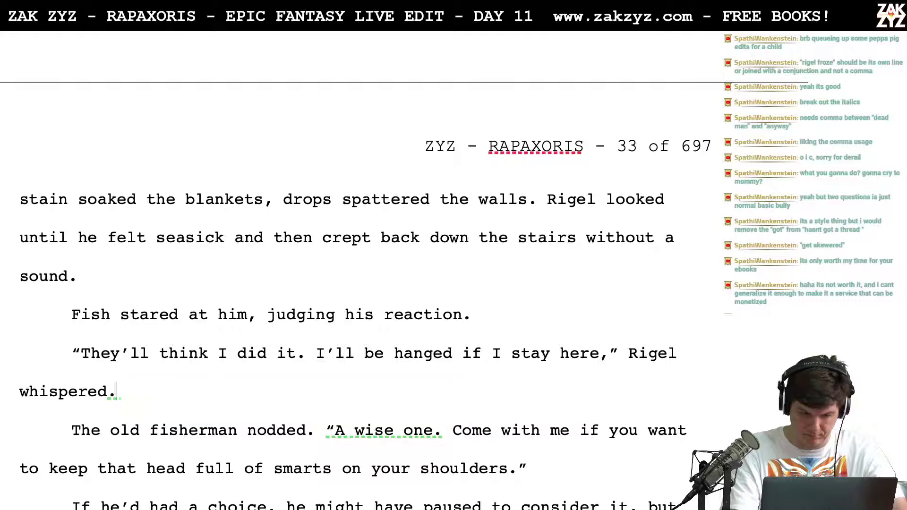
Insert "Smart boy." at the start of the old fisherman's line, before "A wise one."
key(Down)
key(ctrl+Right)
key(ctrl+Right)
key(ctrl+Right)
key(ctrl+Right)
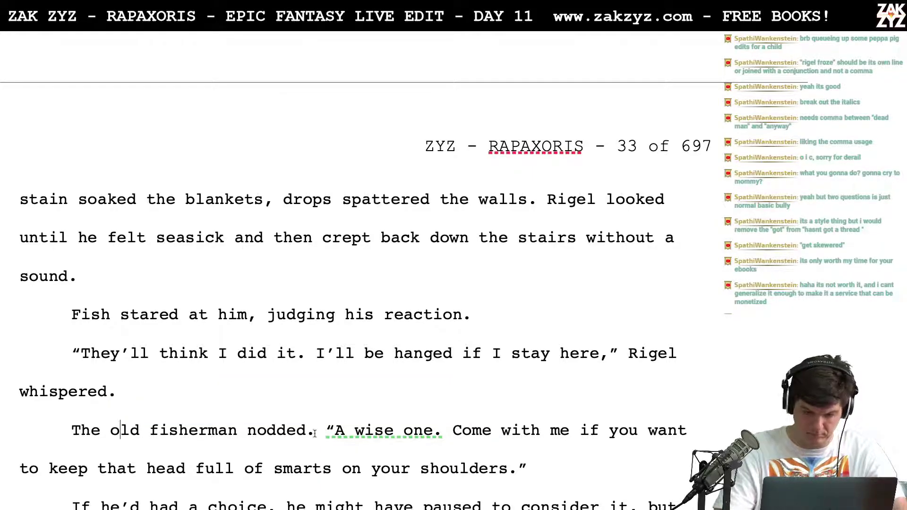
key(Right)
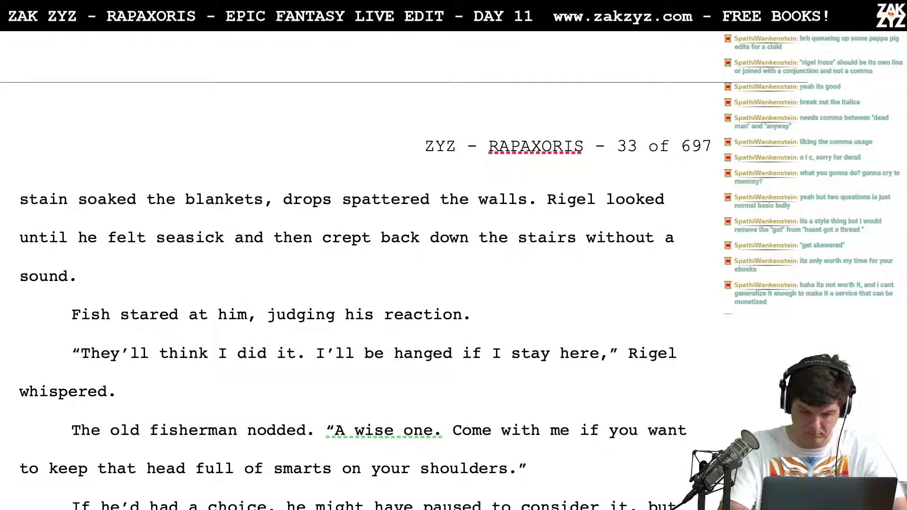
text(Smart boy.)
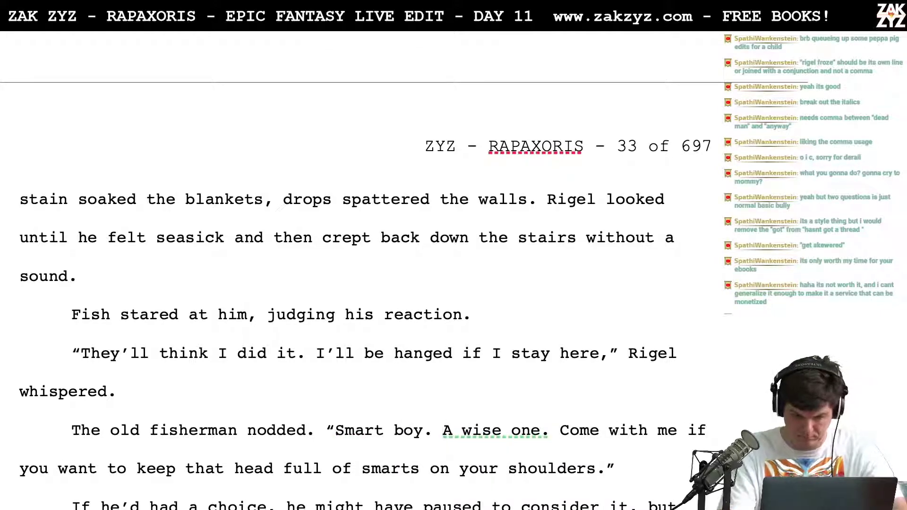
Try "Very" and "Wise of you to" before "Smart boy." in the fisherman's line, settling on "Wise."
key(Left)
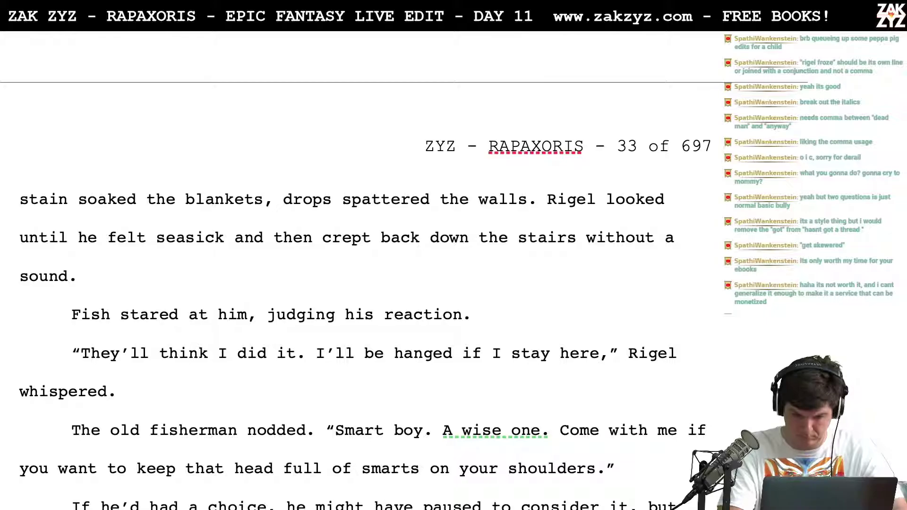
text(Very)
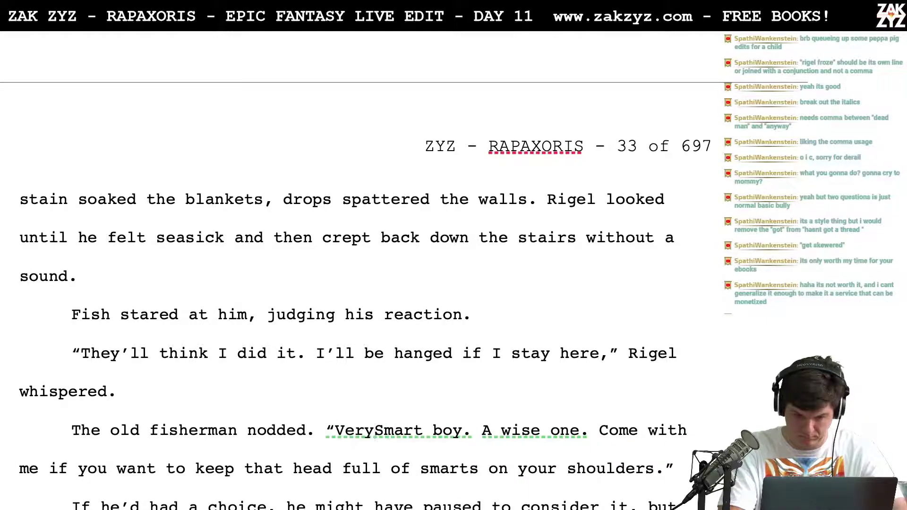
key(BackSpace)
key(BackSpace)
key(BackSpace)
key(BackSpace)
text(Wise)
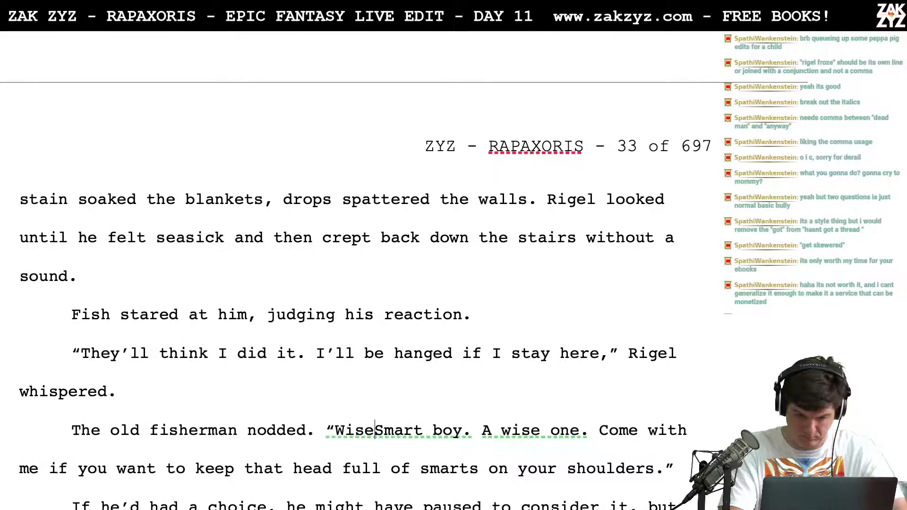
text( of you to)
key(BackSpace)
key(BackSpace)
key(BackSpace)
key(BackSpace)
key(BackSpace)
key(BackSpace)
key(BackSpace)
key(BackSpace)
key(BackSpace)
key(BackSpace)
key(BackSpace)
text(.)
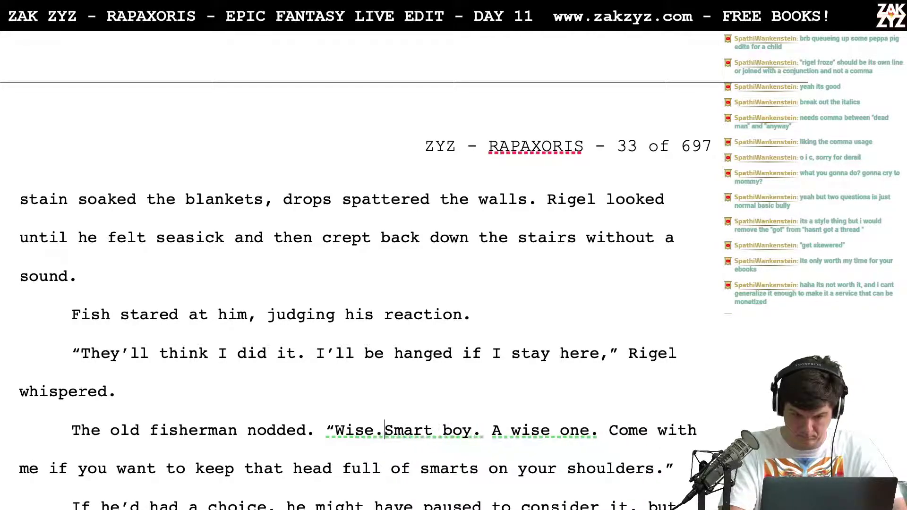
Delete "Wise. Smart boy." so the fisherman's line opens with "A wise one." again
key(shift+Right)
key(shift+Right)
key(shift+Right)
key(shift+Right)
key(shift+Right)
key(shift+Right)
key(shift+Right)
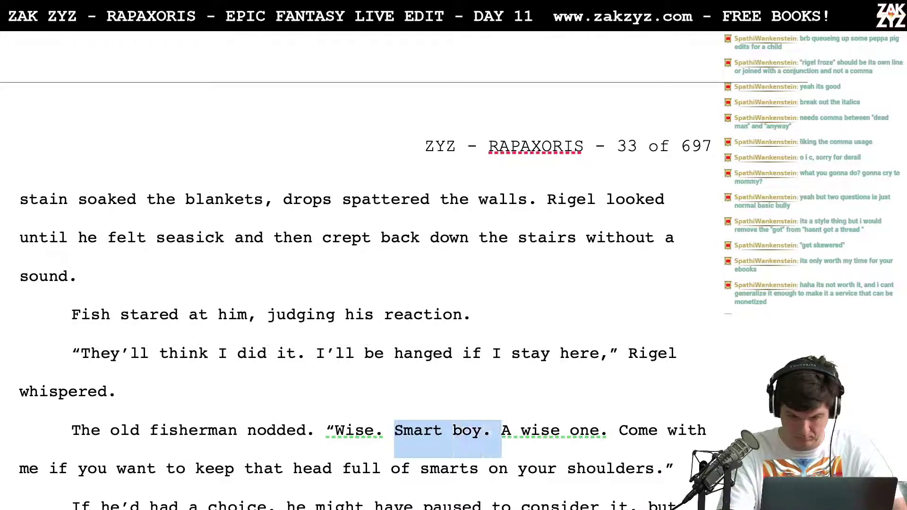
key(BackSpace)
key(BackSpace)
key(BackSpace)
key(BackSpace)
key(BackSpace)
key(BackSpace)
key(BackSpace)
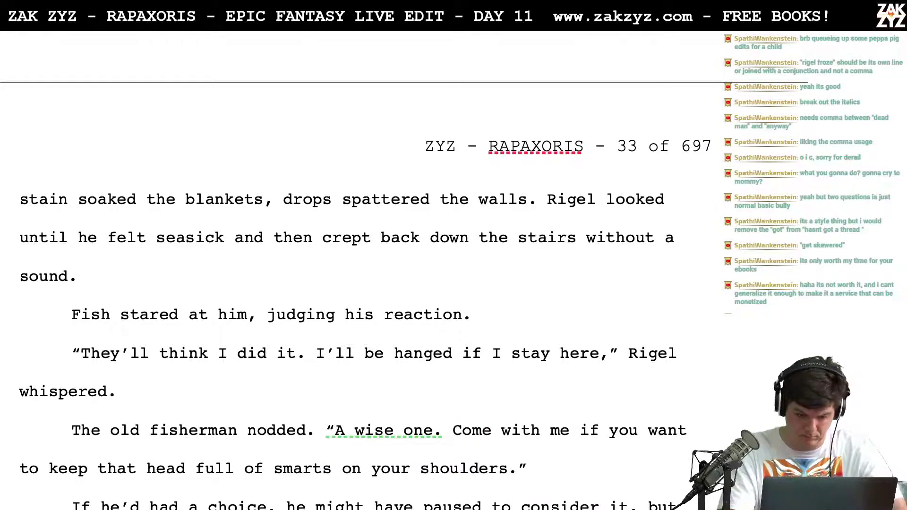
text(I knew you wer)
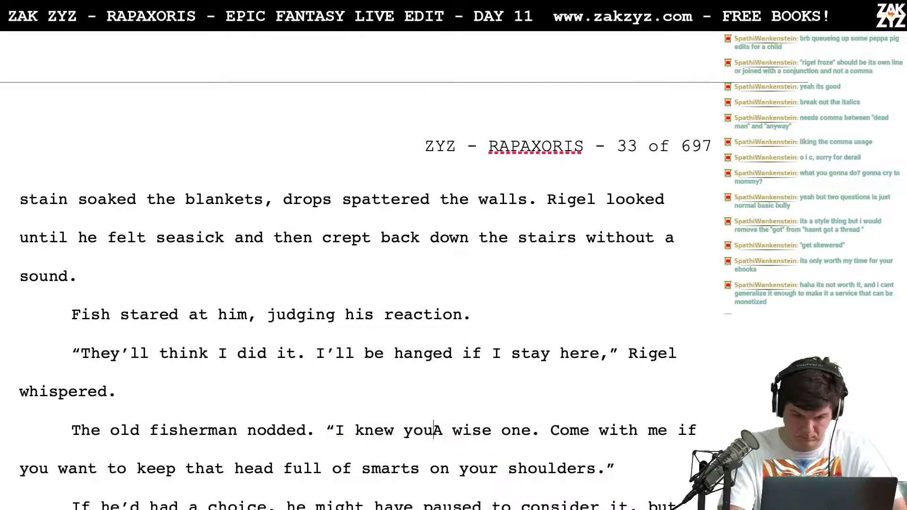
text(e a)
key(BackSpace)
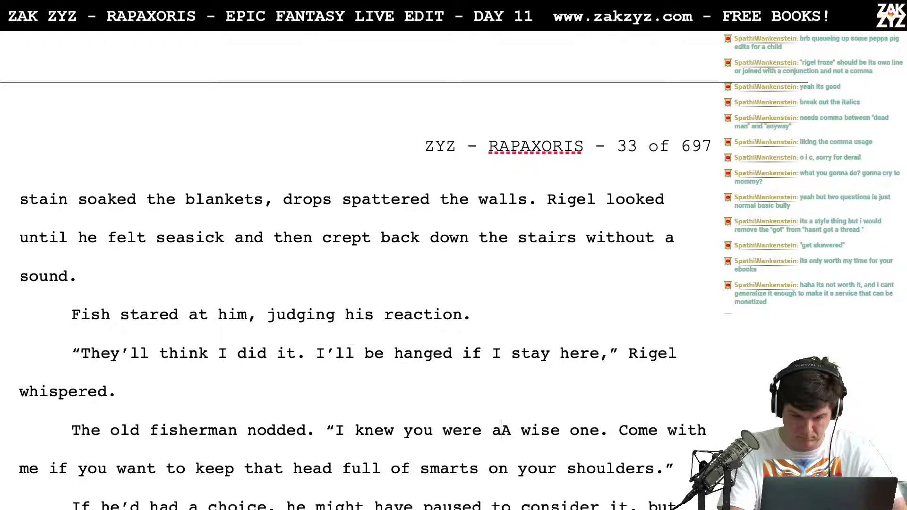
text(m)
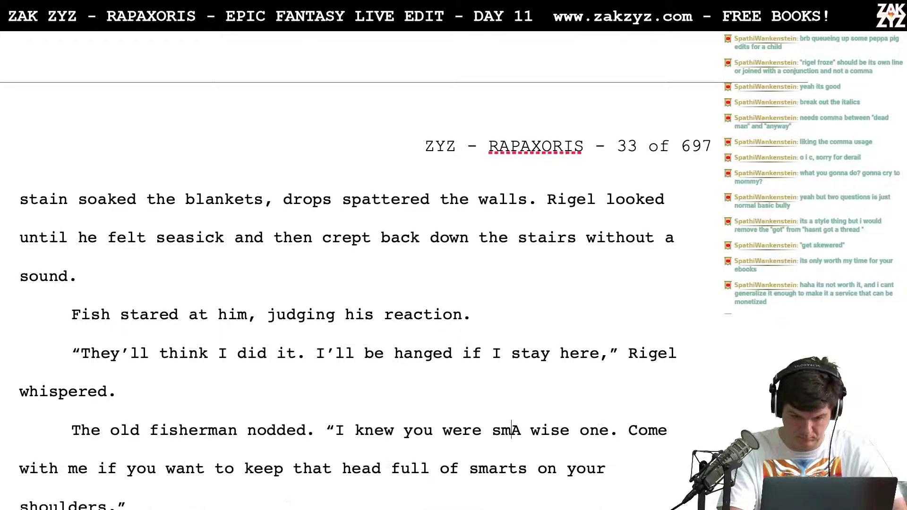
text(arter)
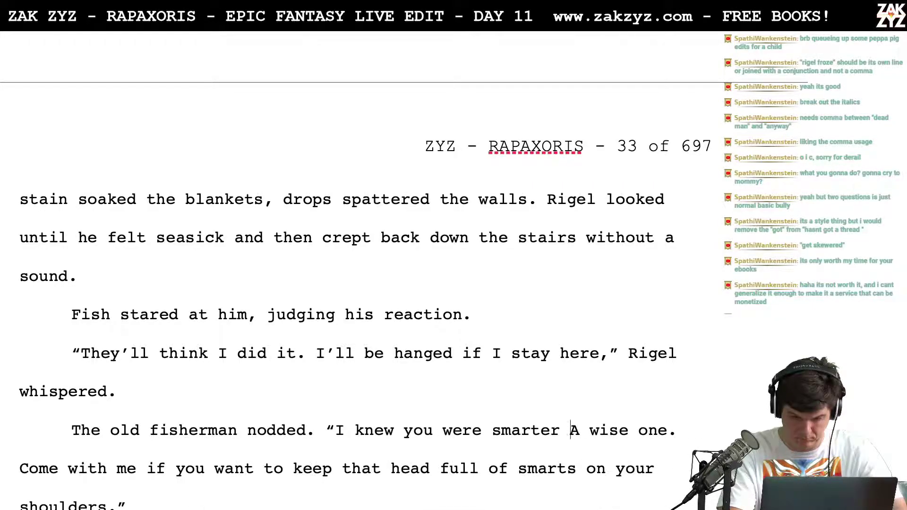
key(BackSpace)
key(BackSpace)
key(BackSpace)
key(BackSpace)
key(BackSpace)
key(BackSpace)
key(BackSpace)
key(BackSpace)
key(BackSpace)
key(BackSpace)
key(BackSpace)
key(BackSpace)
key(BackSpace)
key(BackSpace)
key(BackSpace)
key(BackSpace)
key(BackSpace)
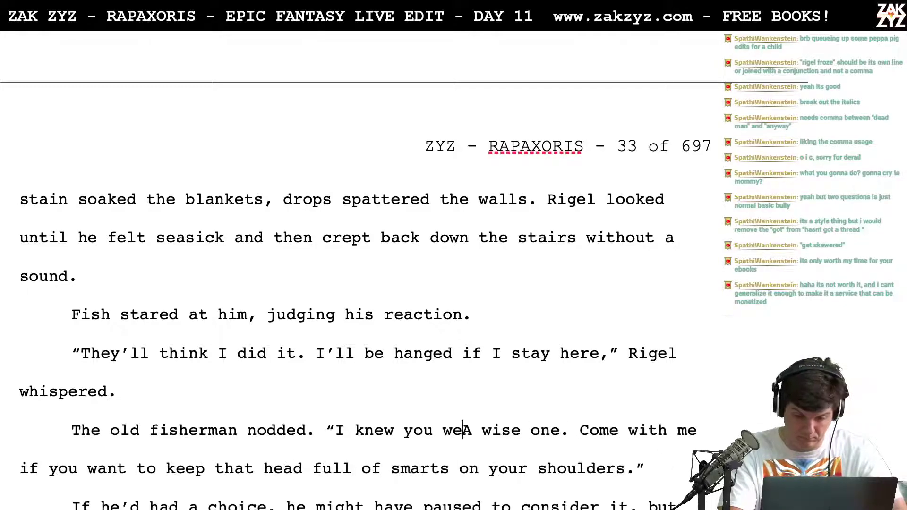
key(BackSpace)
key(BackSpace)
key(BackSpace)
key(BackSpace)
key(BackSpace)
key(BackSpace)
key(BackSpace)
Replace "A wise one." in the old fisherman's line with "You're smarter than you look."
text(You'r)
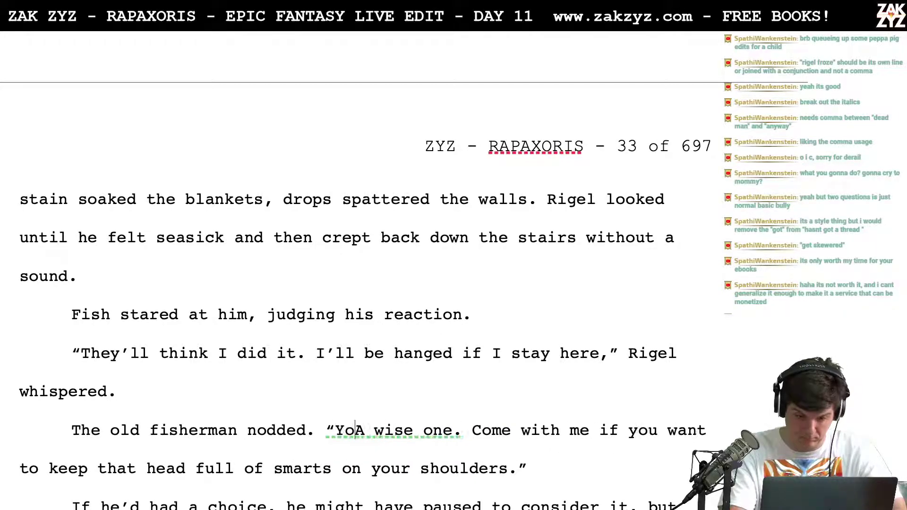
text(e smarter thany)
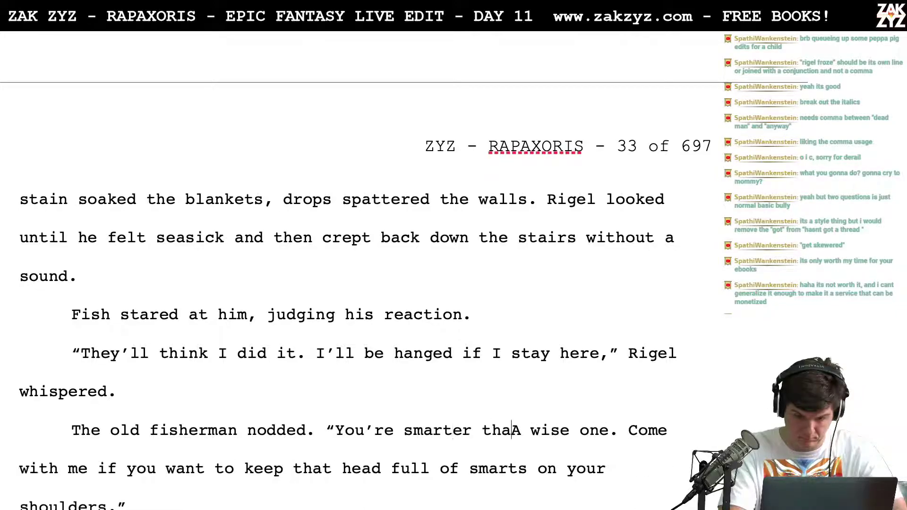
key(BackSpace)
text(you loo)
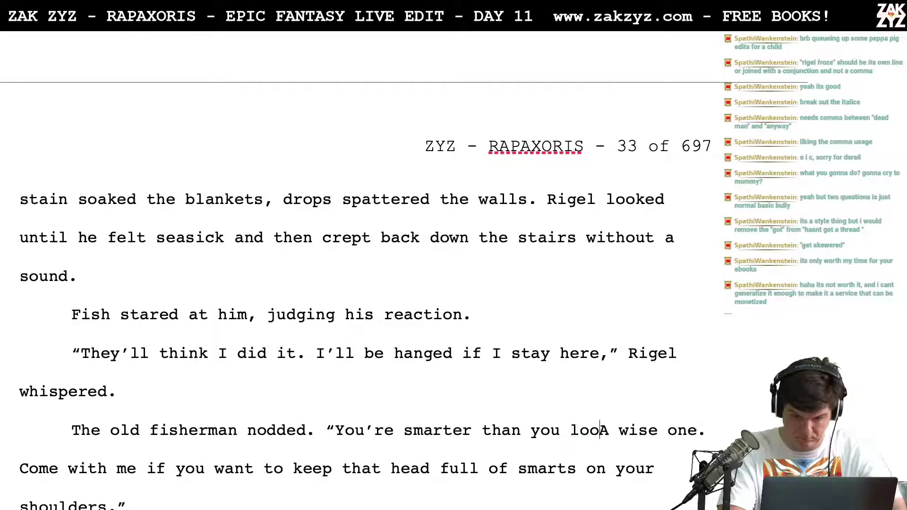
text(k.)
key(shift+Right)
key(shift+Right)
key(shift+Right)
key(shift+Right)
key(shift+Right)
key(shift+Right)
key(shift+Right)
key(shift+Right)
key(shift+Right)
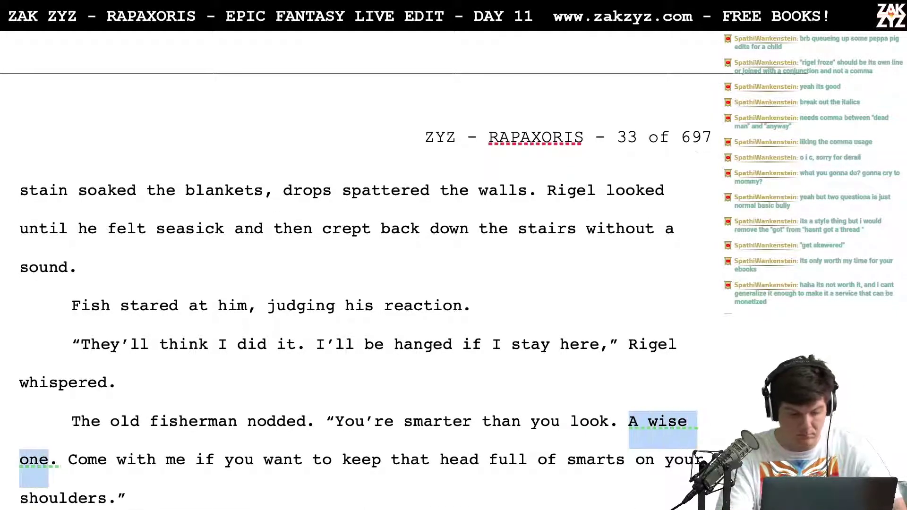
key(BackSpace)
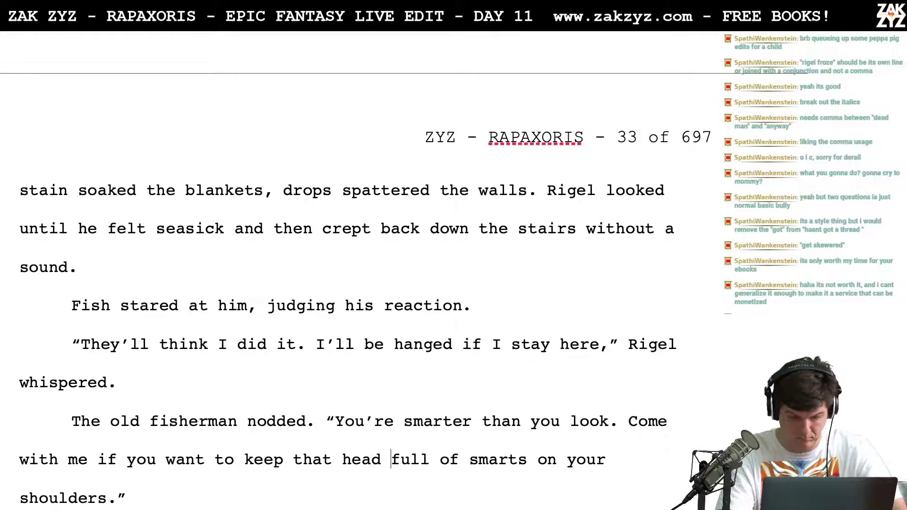
Change "head full of smarts" to "big head" in the fisherman's line
key(Right)
key(Right)
key(Right)
key(Right)
key(BackSpace)
key(BackSpace)
key(BackSpace)
key(BackSpace)
key(BackSpace)
key(BackSpace)
key(BackSpace)
key(BackSpace)
key(BackSpace)
key(BackSpace)
key(BackSpace)
key(BackSpace)
key(BackSpace)
key(BackSpace)
key(BackSpace)
key(BackSpace)
key(BackSpace)
key(BackSpace)
key(BackSpace)
text(big head)
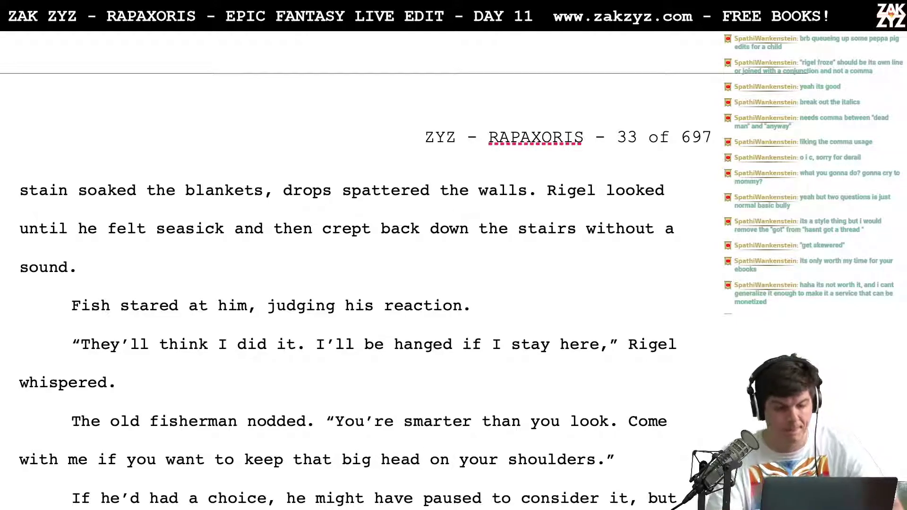
Add "to the bloodbath" after "judging his reaction" in the sentence about Fish staring
scroll(404, 291, up, 1)
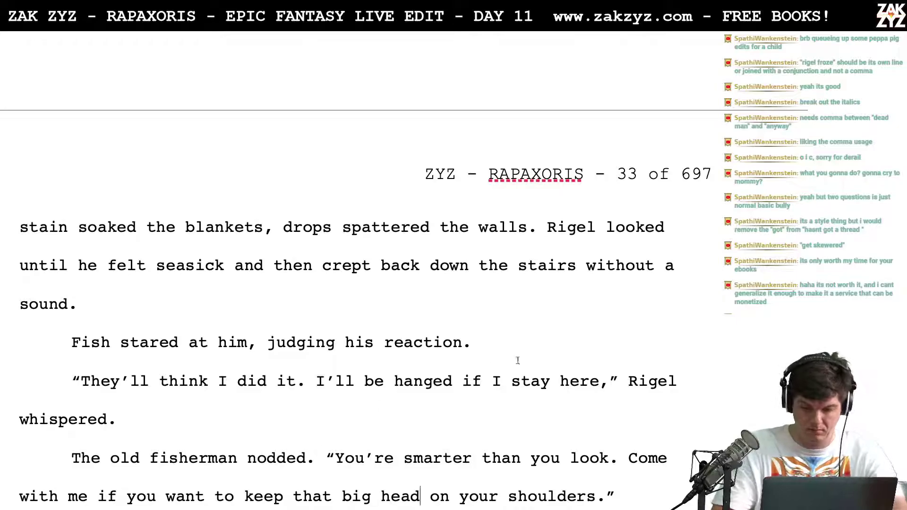
key(Left)
text(to the bloodb)
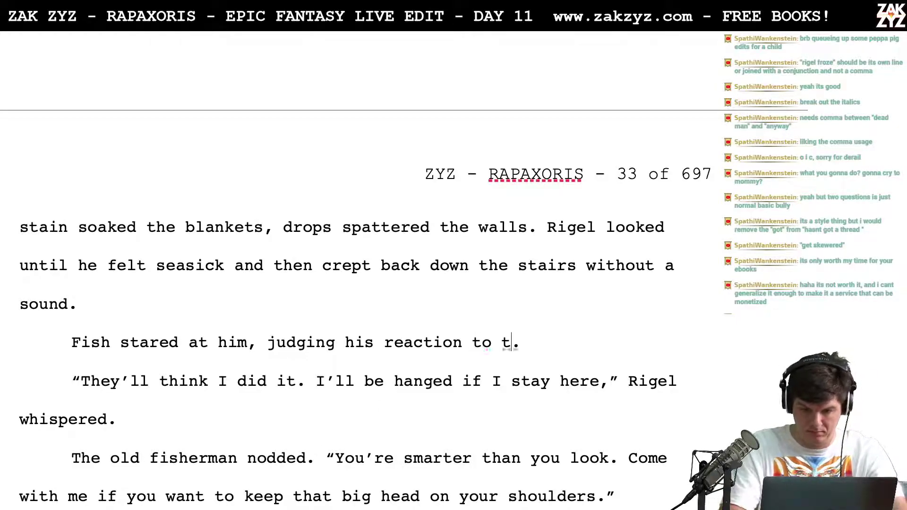
text(ath)
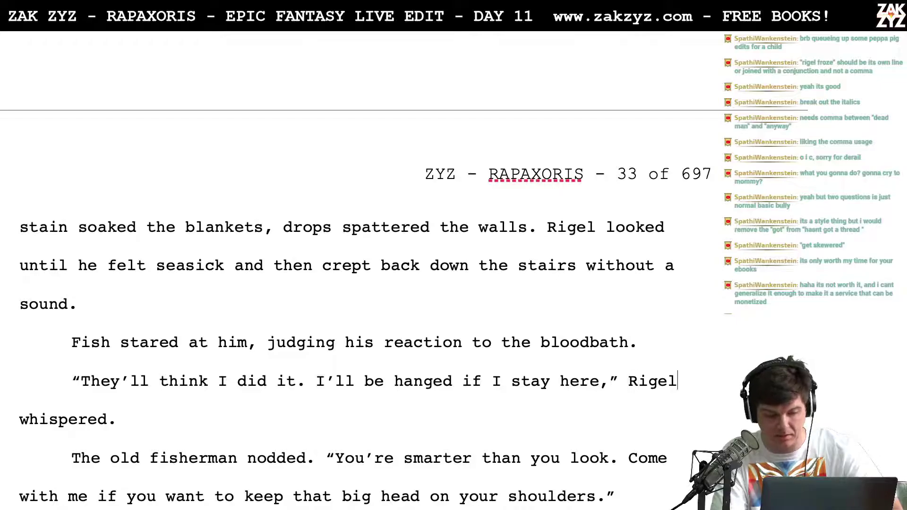
Break the paragraph after "The old fisherman nodded." so his dialogue starts on its own line
key(Down)
key(Down)
key(Down)
key(Down)
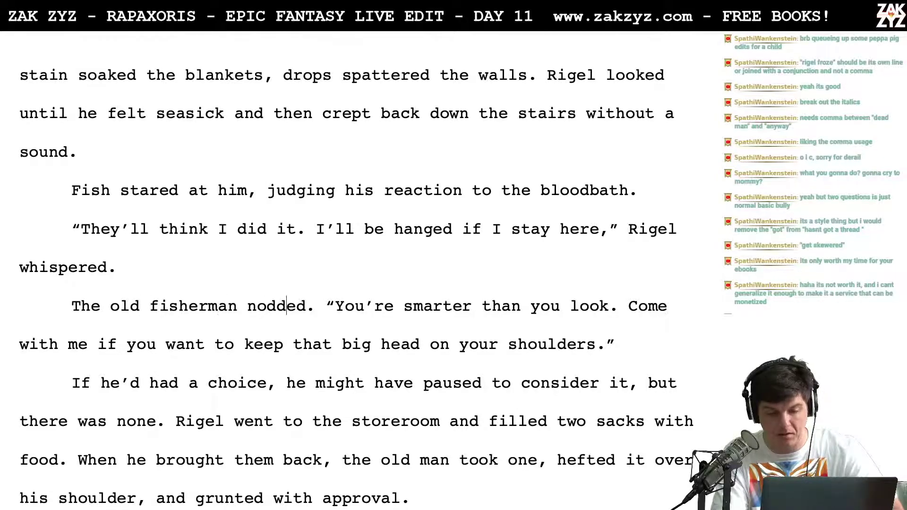
key(Return)
key(Down)
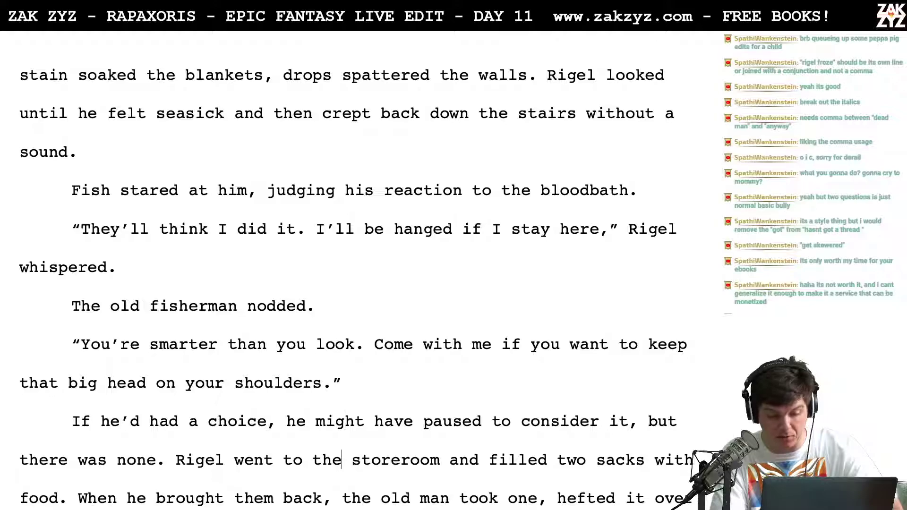
Replace "hanged" with "executed" in Rigel's whispered line
key(Down)
key(Down)
key(Up)
key(Up)
key(Up)
key(Up)
key(Up)
key(Up)
key(Up)
key(Up)
key(Up)
key(Down)
key(Right)
text(exe)
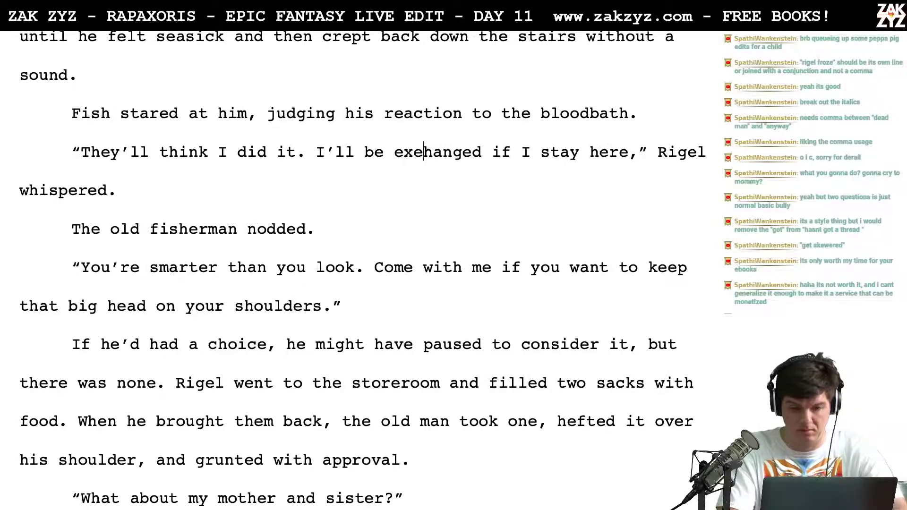
text(cuted)
key(shift+Right)
key(shift+Right)
key(shift+Right)
key(shift+Right)
key(shift+Right)
key(shift+Right)
key(shift+Right)
key(BackSpace)
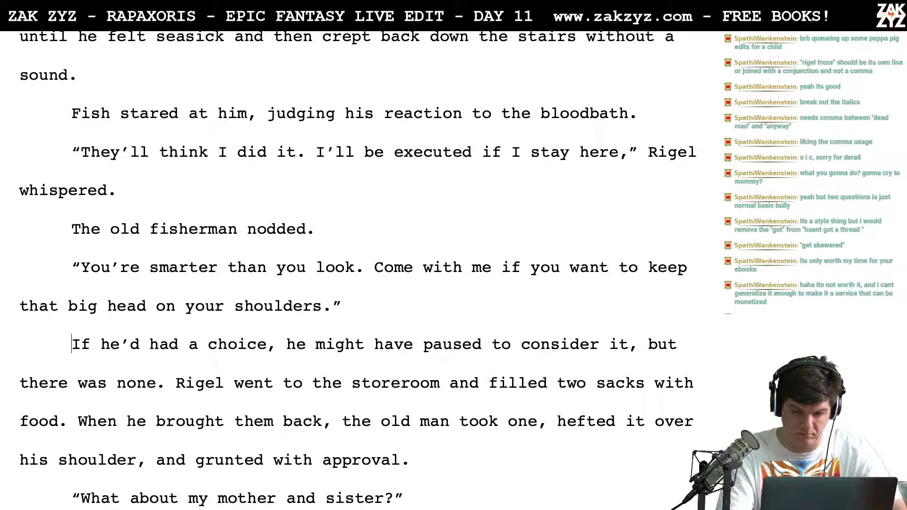
Delete "If he'd had a choice, he might have paused to consider it, but there was none." and leave an empty paragraph in its place
key(shift+Down)
key(shift+Right)
key(shift+Right)
key(shift+Right)
key(shift+Right)
key(shift+Right)
key(shift+Right)
key(shift+Right)
key(shift+Right)
key(shift+Right)
key(shift+Right)
key(shift+Right)
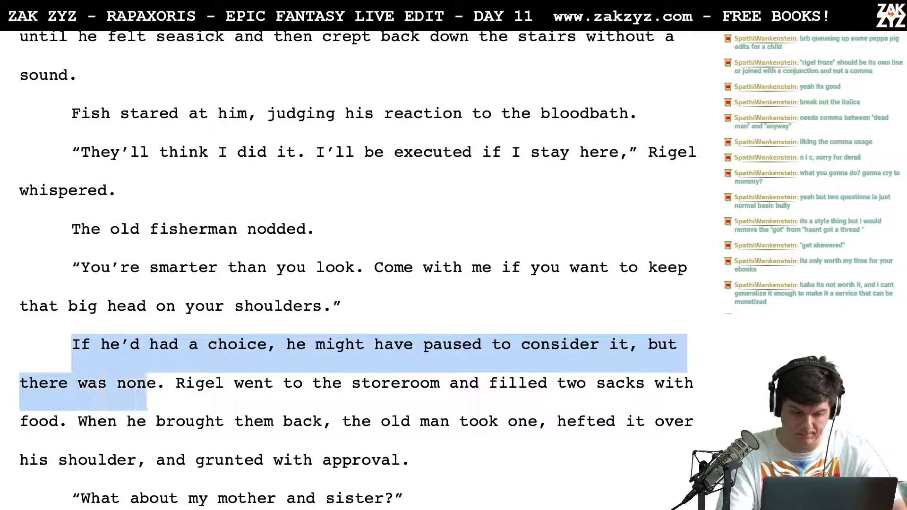
key(BackSpace)
key(Return)
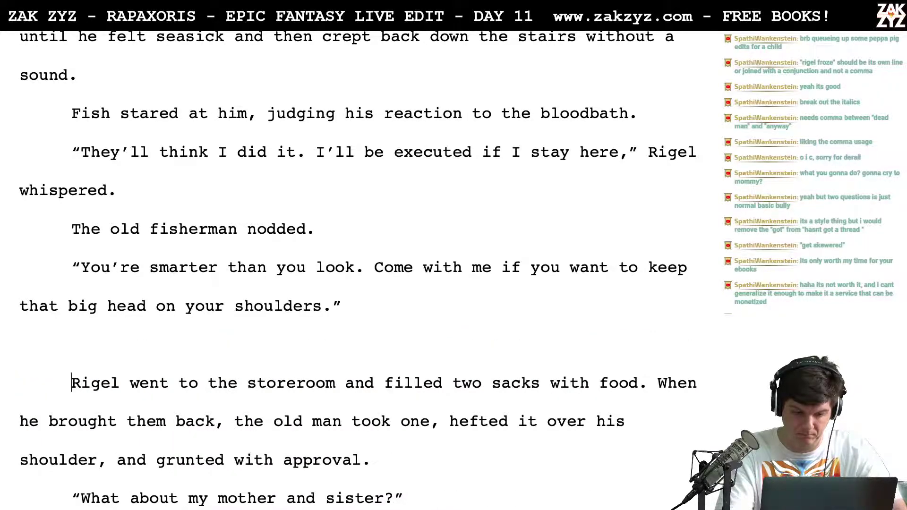
Write the new paragraph "“I’ll go,” Rigel decided. What other choice did he have?" before "Rigel went to the storeroom"
text(“I’ll go.)
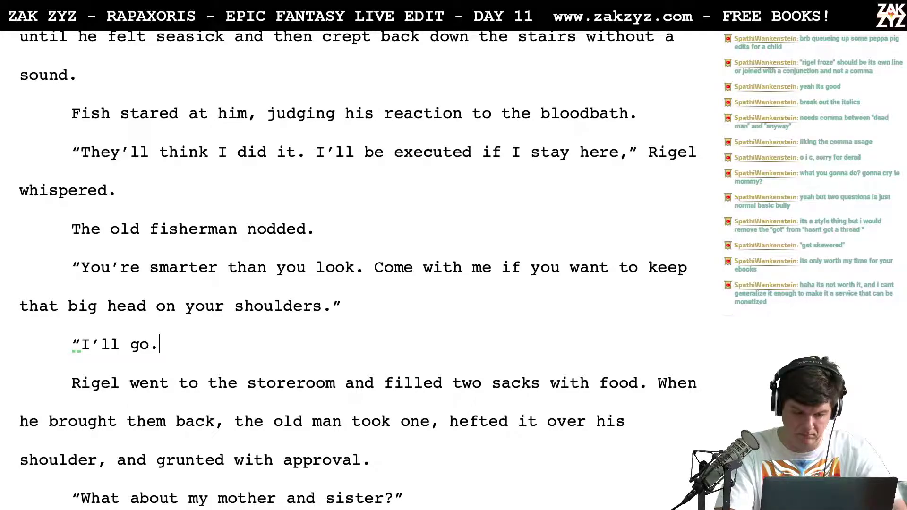
key(BackSpace)
text(,)
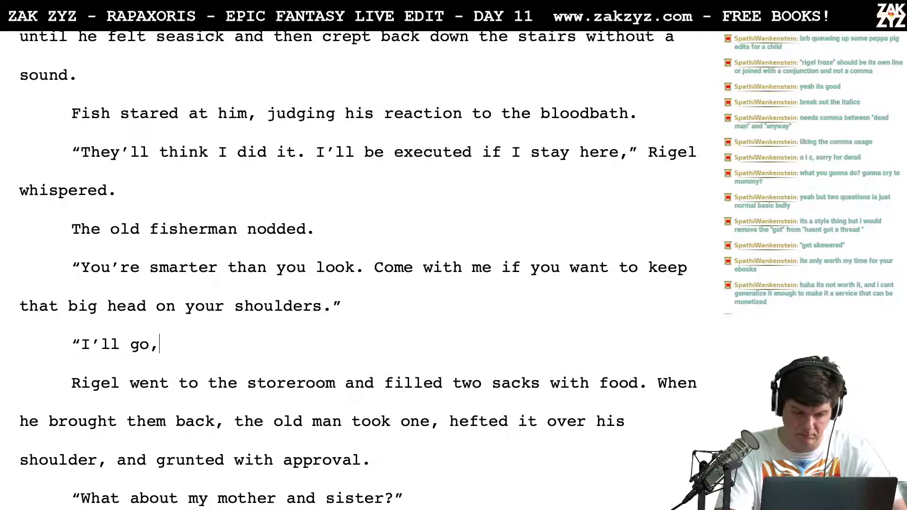
text(” Rigel dec)
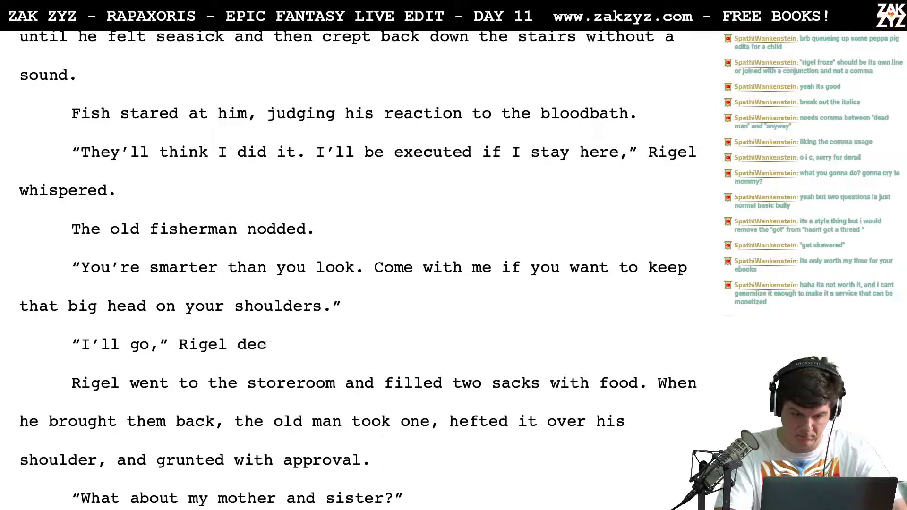
text(ided. What othe)
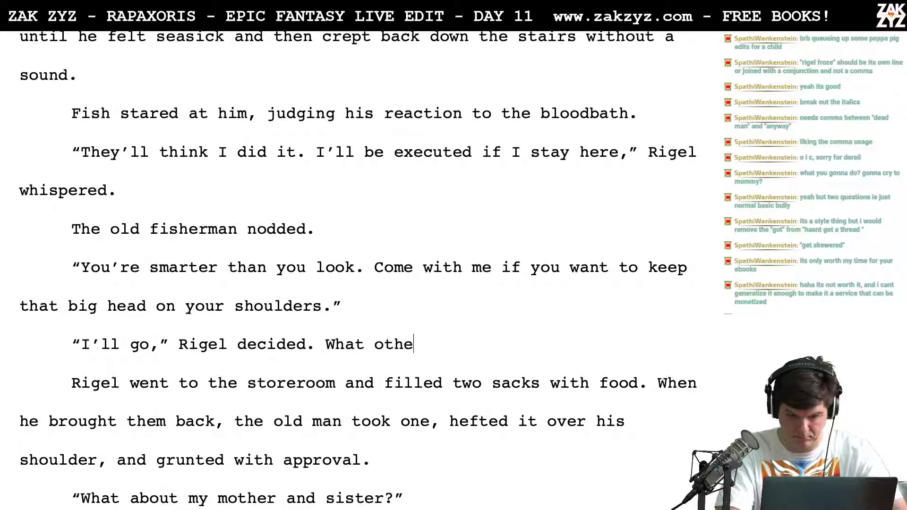
text(r choice did he have?)
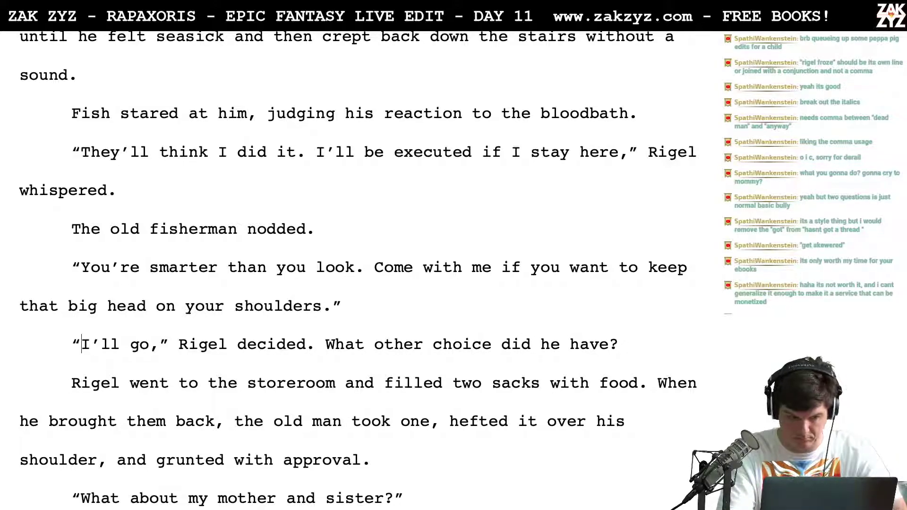
Change Rigel's reply from "I'll go," to "All right,"
text(All right.)
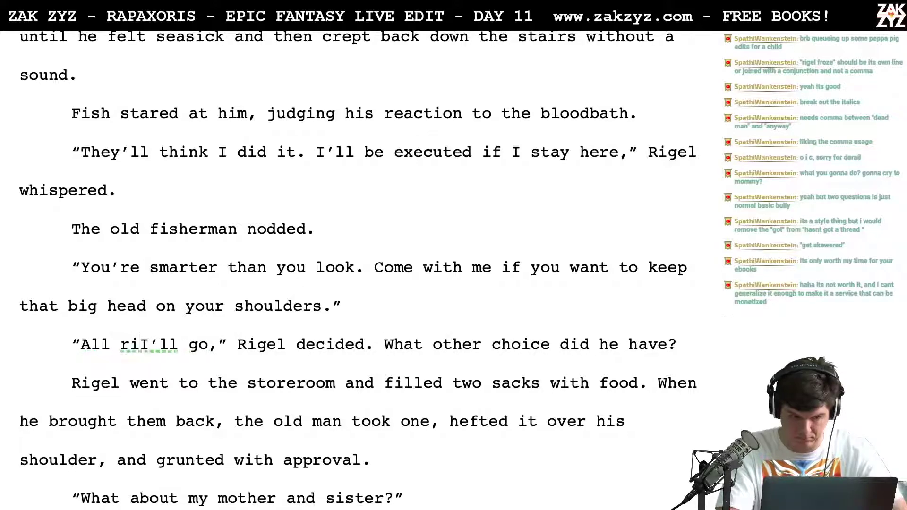
key(shift+Right)
key(shift+Right)
key(shift+Right)
key(shift+Right)
key(shift+Right)
key(shift+Right)
key(shift+Right)
key(shift+Right)
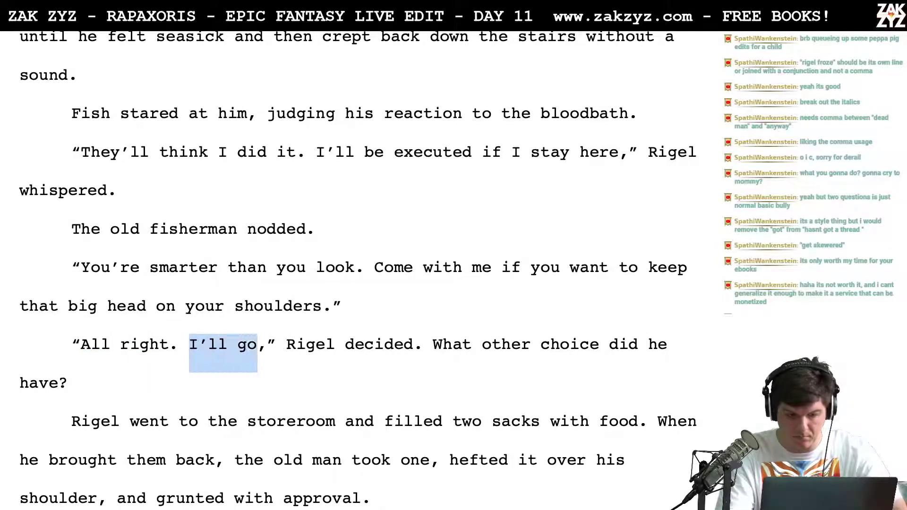
key(BackSpace)
key(BackSpace)
key(BackSpace)
key(BackSpace)
text(t,)
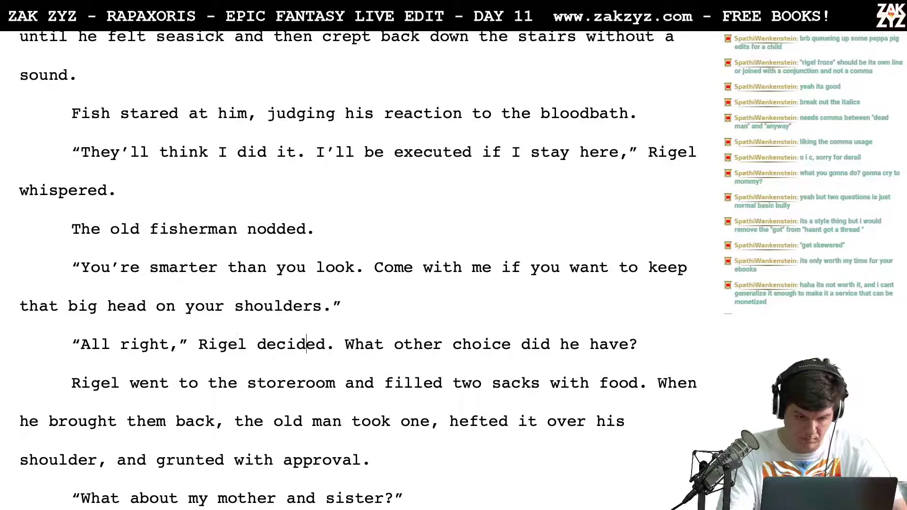
Replace "decided" with "agreed" in the tag of Rigel's reply
key(BackSpace)
key(BackSpace)
key(BackSpace)
key(BackSpace)
key(BackSpace)
key(BackSpace)
key(BackSpace)
text(agreed)
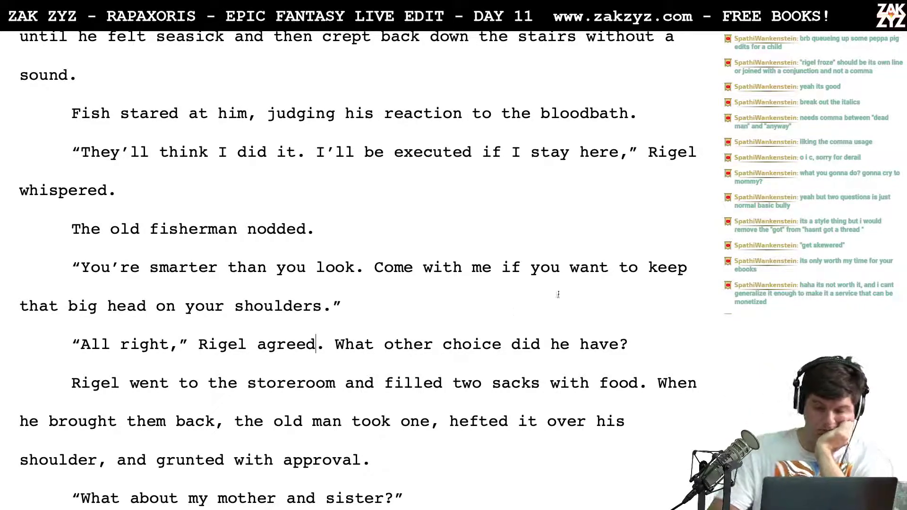
Add "He plundered the storeroom and filled two heavy sacks with food." after "What other choice did he have?"
click(625, 359)
text(He )
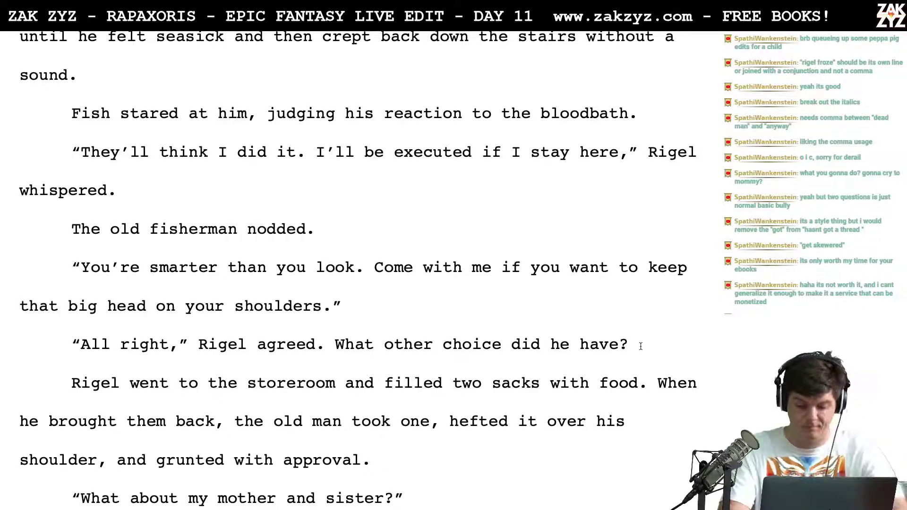
text(plunde)
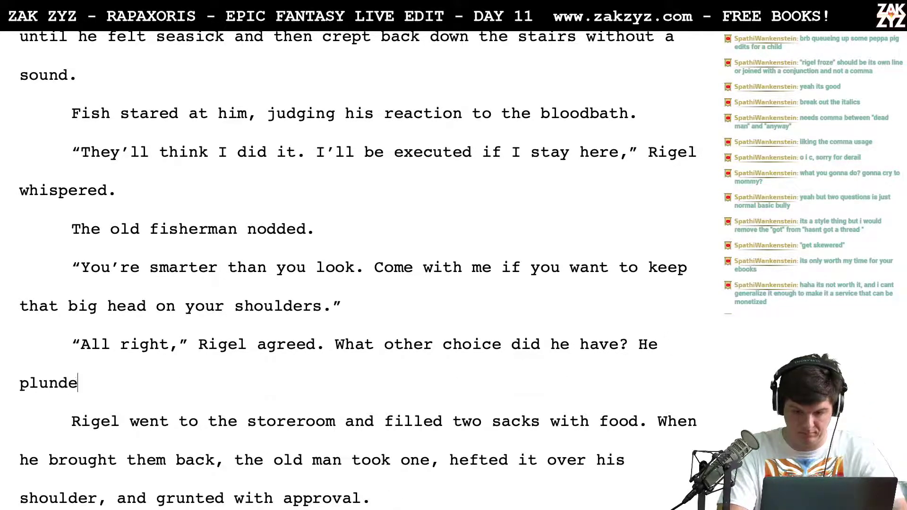
text(red the storeroom)
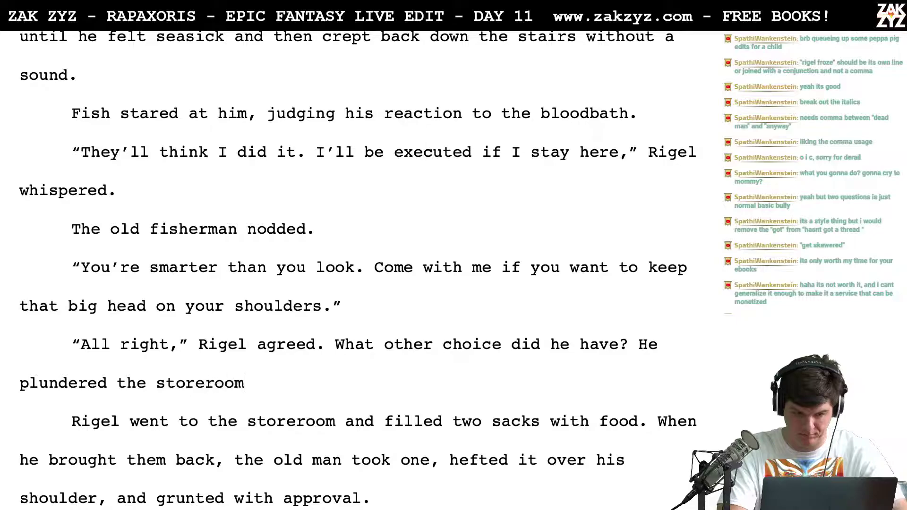
text( and filled two heav)
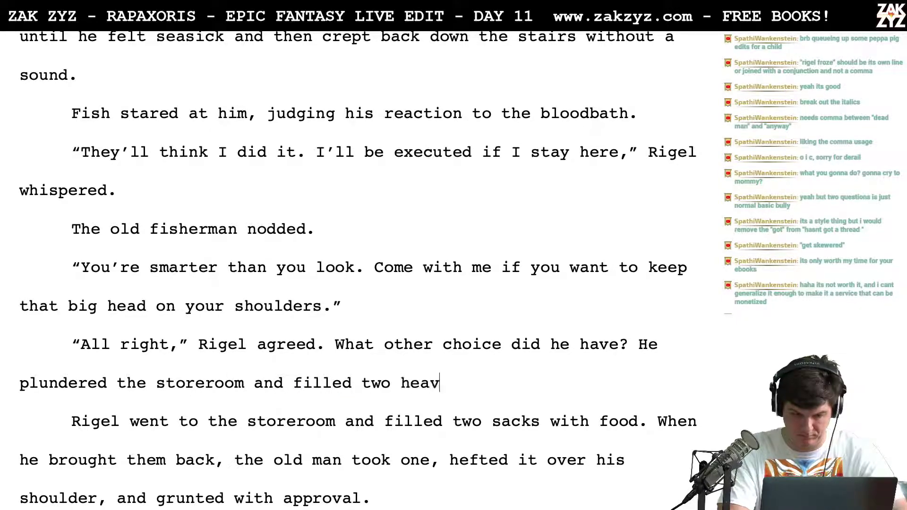
text(y sacks with food)
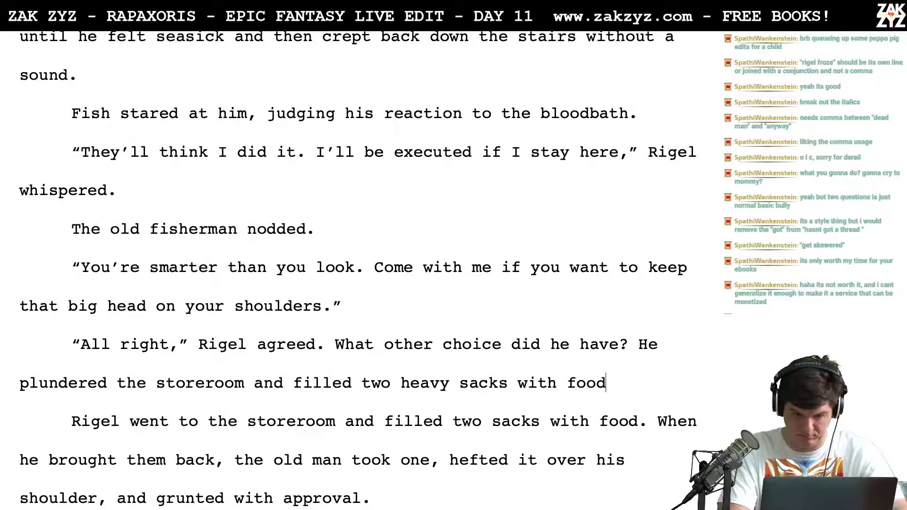
text(.)
Replace the old storeroom paragraph with "Fish hefted each over his shoulder and grunted with approval." after "two heavy sacks with food."
drag(629, 383, 439, 469)
text(Fish hefet)
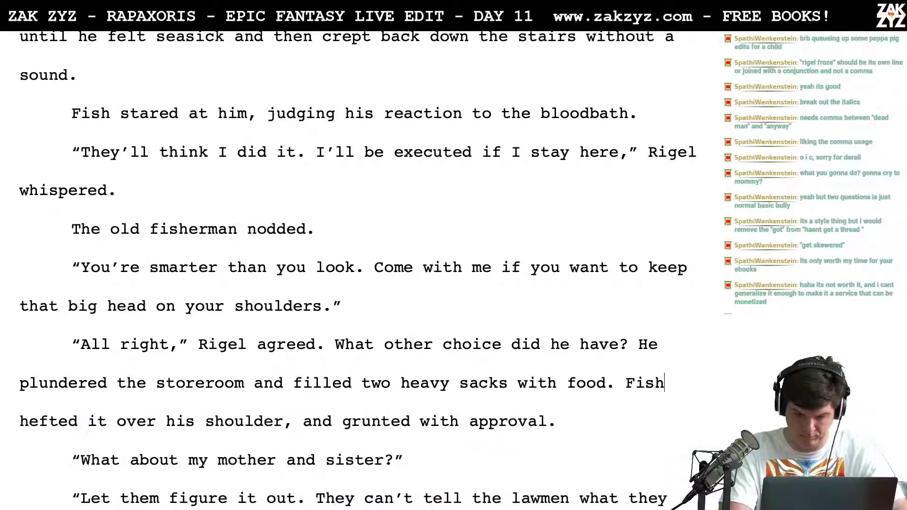
key(BackSpace)
key(BackSpace)
text(ted each over)
text( his shoulder a)
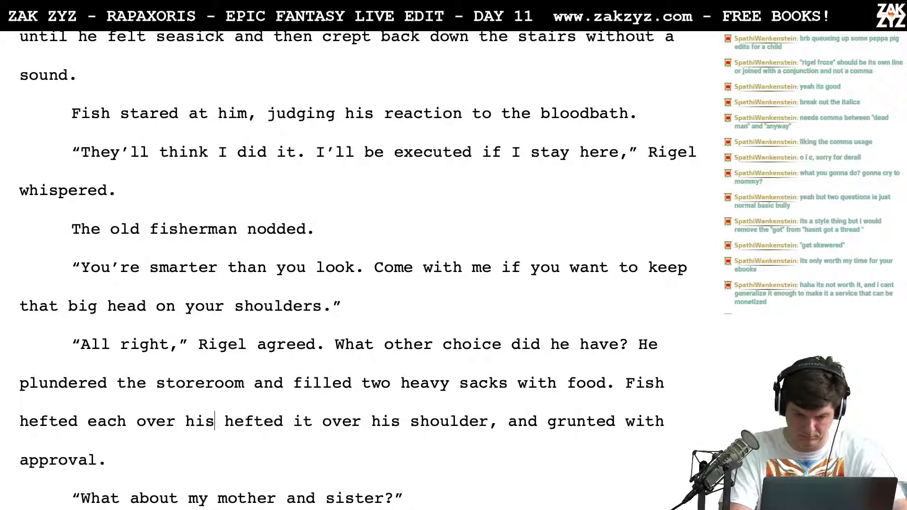
text(nd)
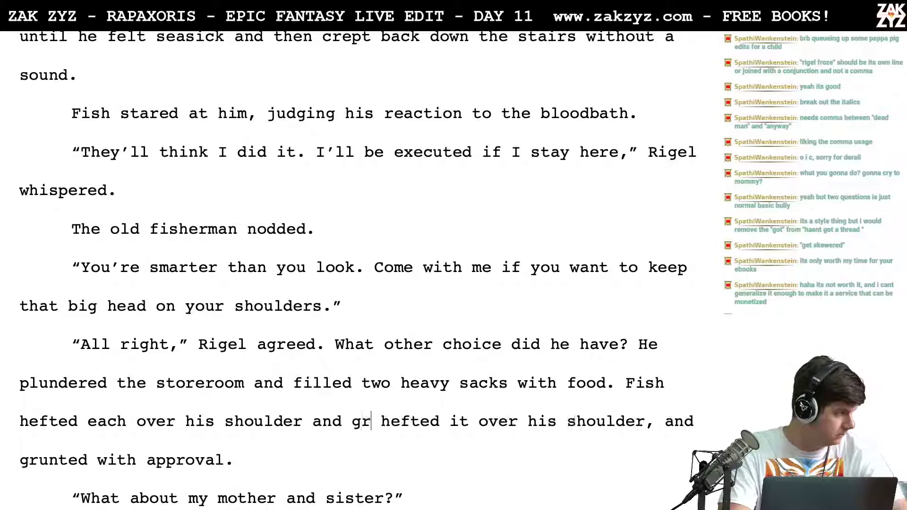
text( grunted with approval.)
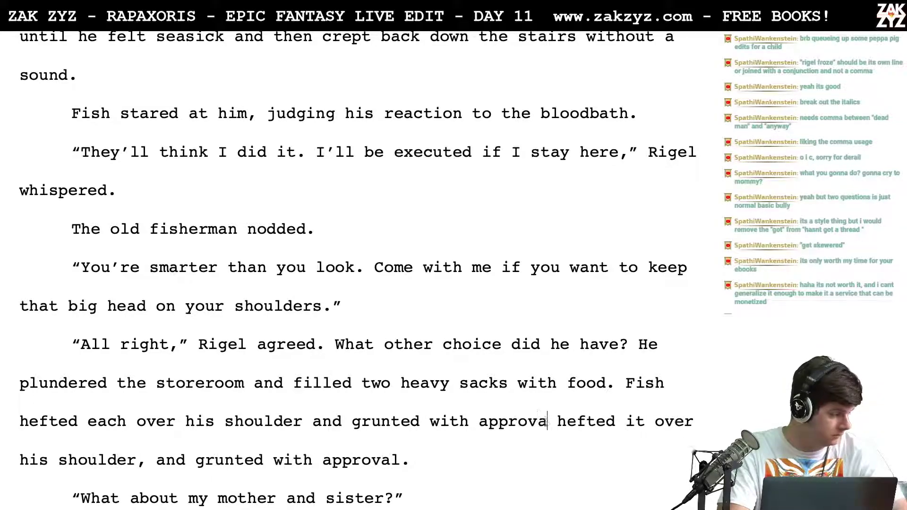
key(ctrl+shift+Down)
key(BackSpace)
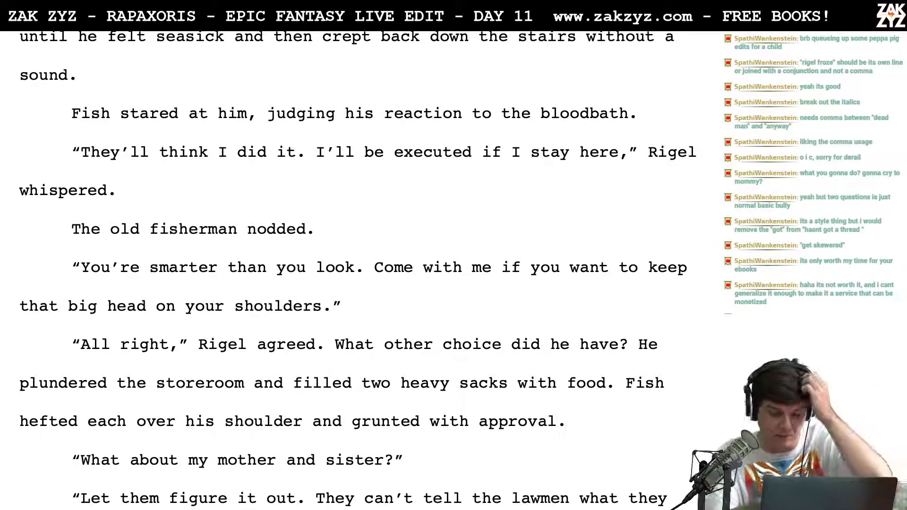
Add the dialogue tag "Rigel asked." after "What about my mother and sister?"
scroll(575, 303, down, 1)
scroll(575, 303, down, 1)
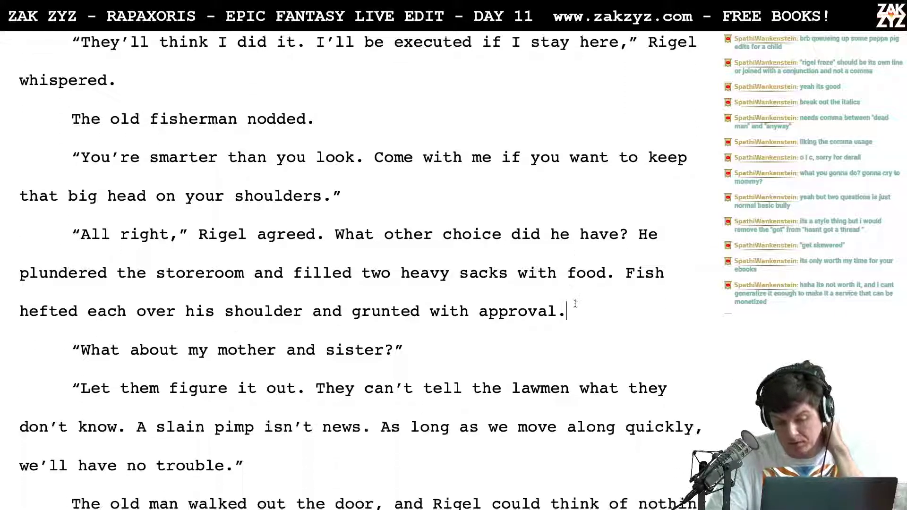
click(397, 351)
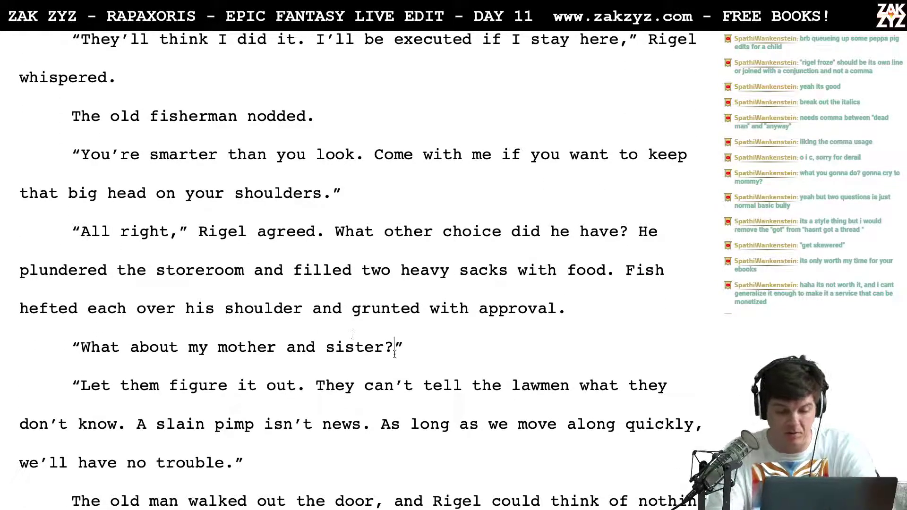
text(Rigel asked.)
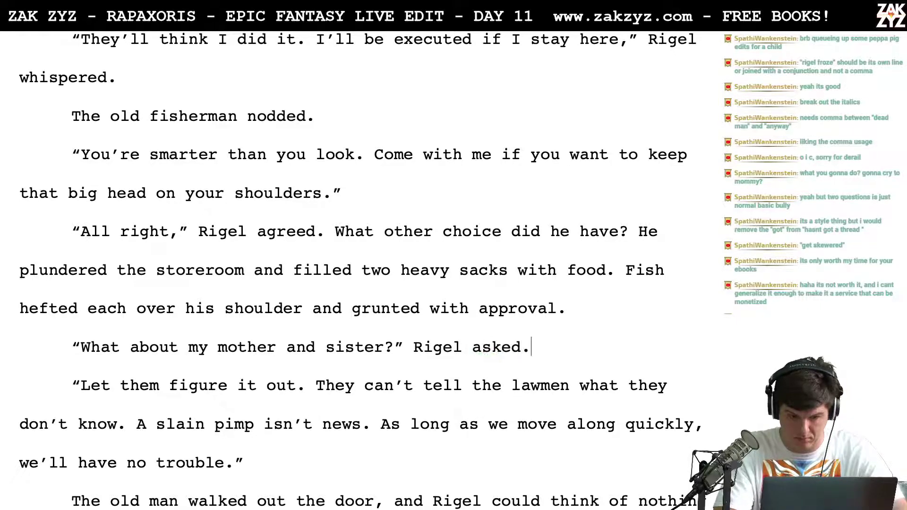
Break the line before "They can’t tell the lawmen" and add "What they don’t know, they can’t say." after "Let them figure it out."
key(Right)
key(Right)
key(Right)
key(Right)
key(Right)
key(Right)
key(Right)
key(Right)
key(Right)
key(Right)
key(Right)
key(Right)
key(Right)
key(Right)
key(Right)
key(Right)
key(Right)
key(Right)
key(Right)
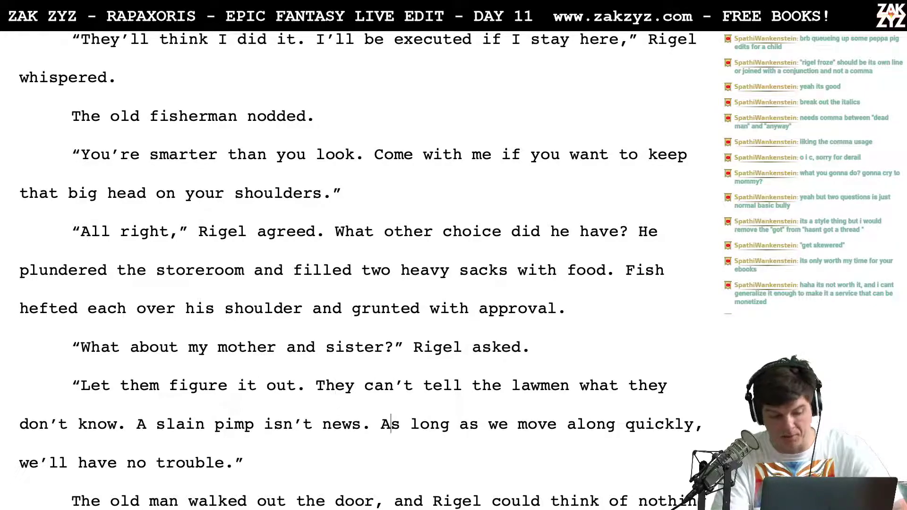
key(Left)
key(Left)
key(Left)
key(Left)
key(Left)
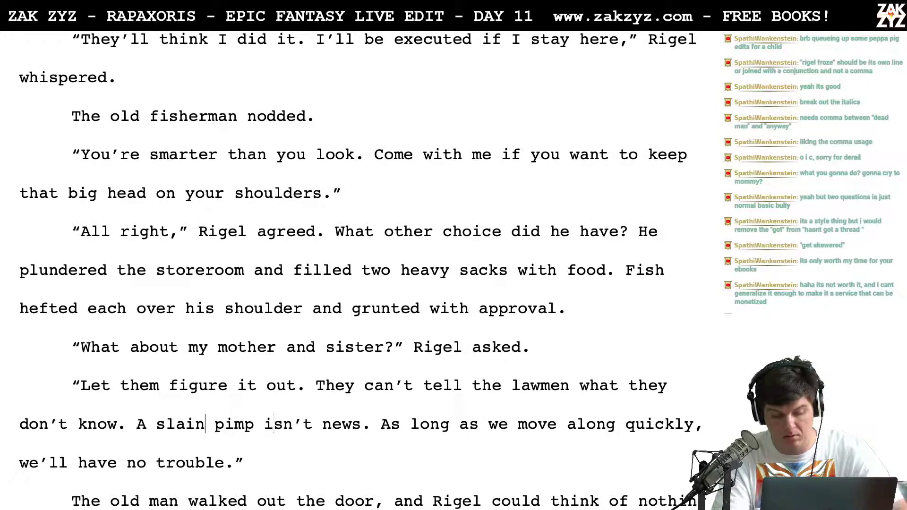
key(Return)
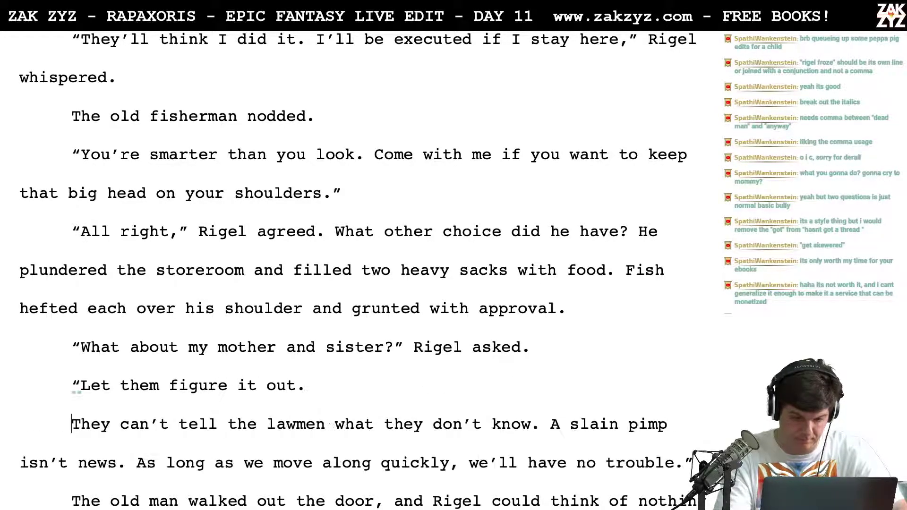
text(Whaat)
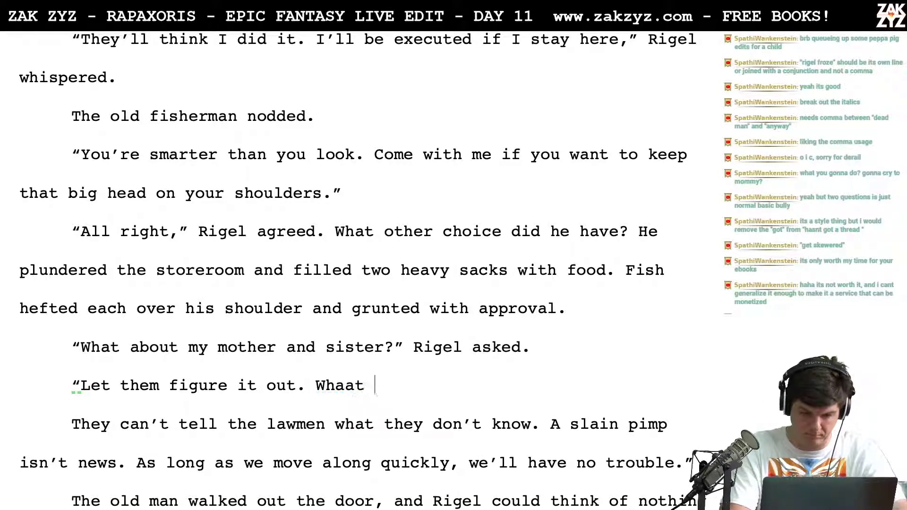
key(BackSpace)
key(BackSpace)
key(BackSpace)
text(t they dont')
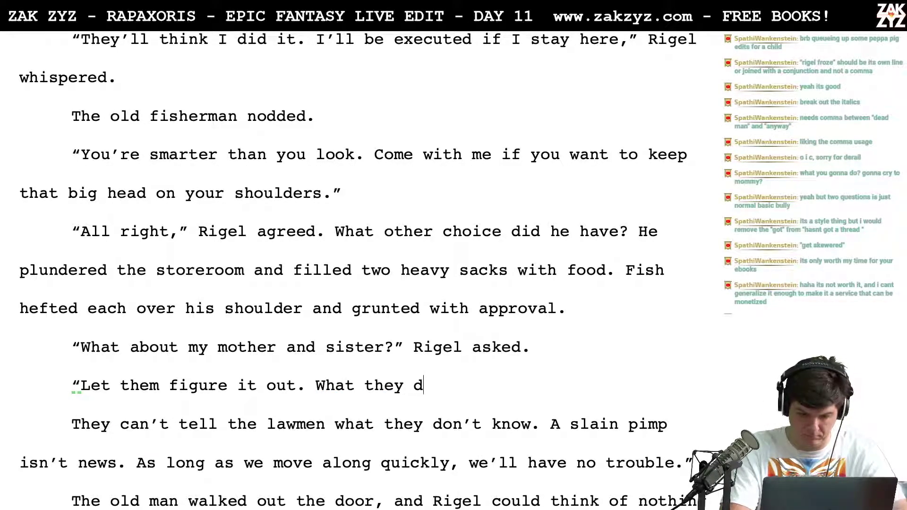
key(BackSpace)
key(BackSpace)
text('t know, they )
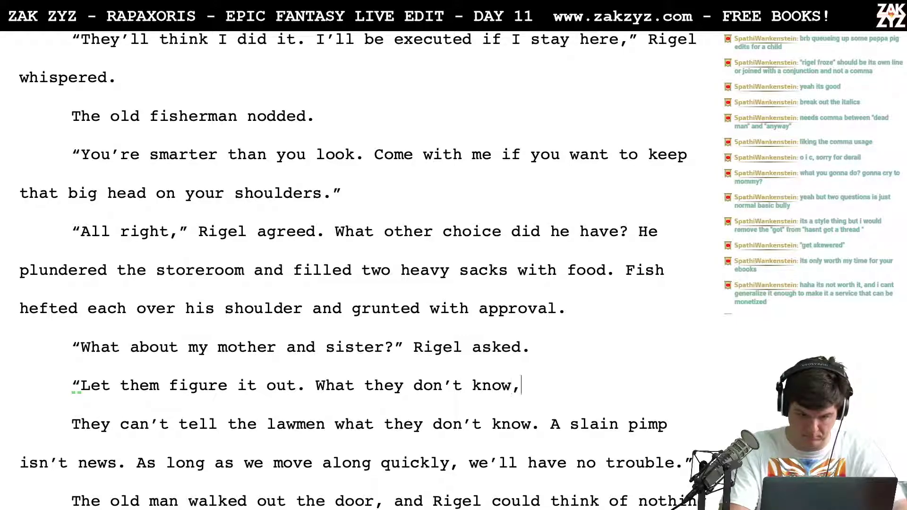
text(can't say.)
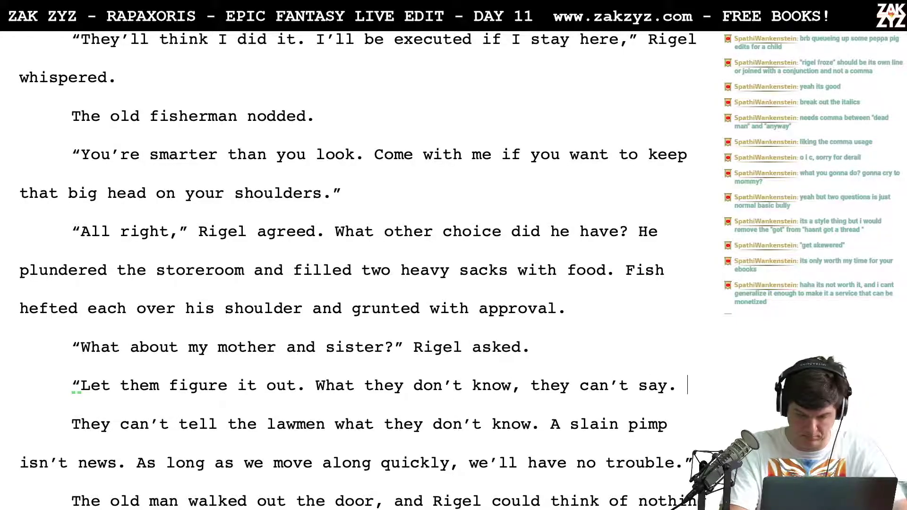
Delete "Let them figure it out." and "They can’t tell the lawmen what they don’t know.", joining the reply into one paragraph
drag(81, 385, 317, 392)
key(BackSpace)
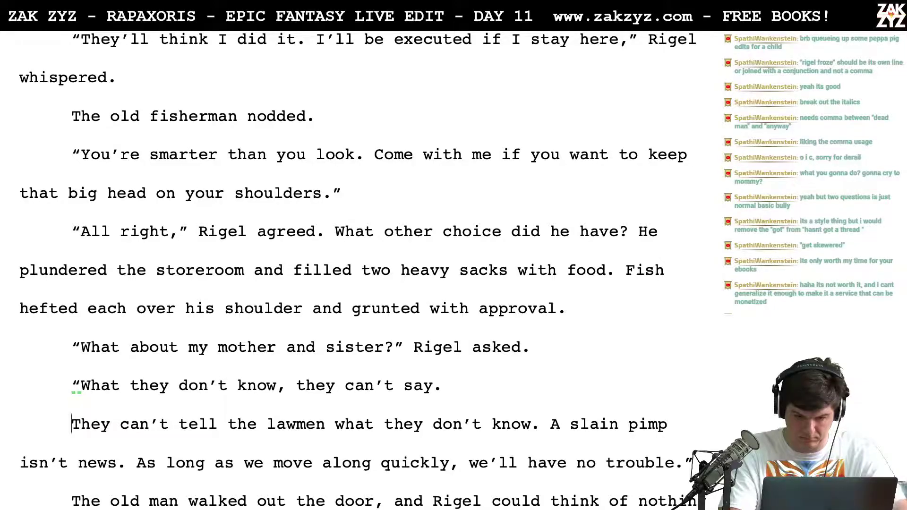
drag(452, 385, 540, 425)
key(BackSpace)
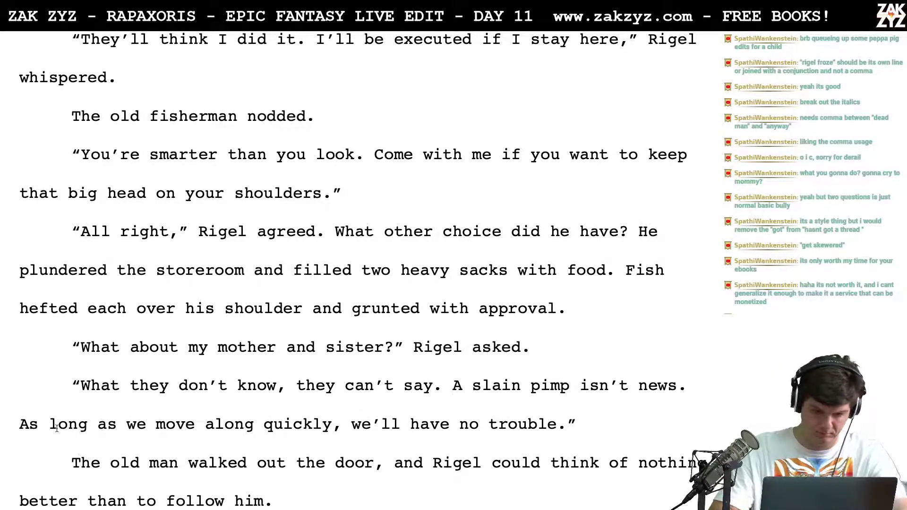
Replace "As long as we move along quickly," with "If we’re quick," in Fish's reply
click(11, 428)
text(If we're quick,)
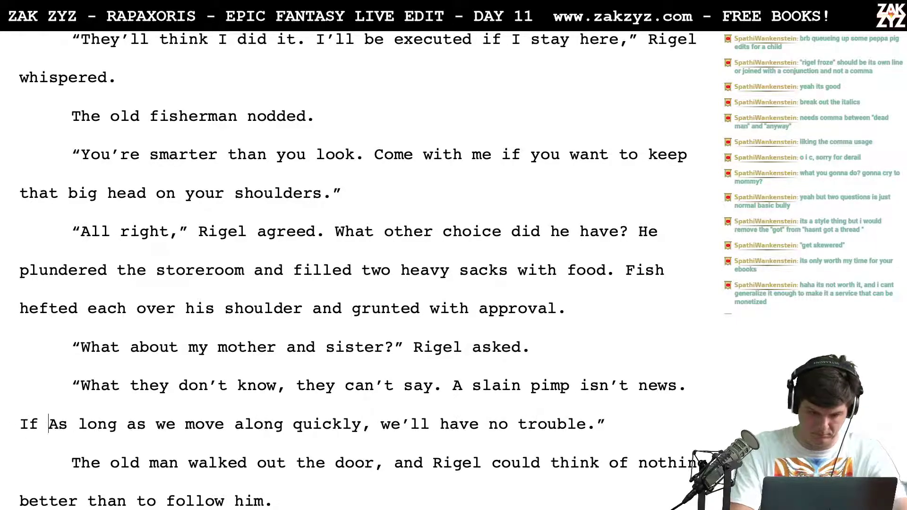
key(shift+Right)
key(shift+Right)
key(shift+Right)
key(shift+Right)
key(shift+Right)
key(shift+Right)
key(shift+Right)
key(shift+Right)
key(shift+Right)
key(shift+Right)
key(shift+Right)
key(shift+Right)
key(shift+Right)
key(shift+Right)
key(shift+Right)
key(shift+Right)
key(shift+Right)
key(shift+Right)
key(shift+Right)
key(shift+Right)
key(shift+Right)
key(shift+Right)
key(shift+Right)
key(shift+Right)
key(shift+Right)
key(shift+Right)
key(shift+Right)
key(shift+Right)
key(shift+Right)
key(shift+Right)
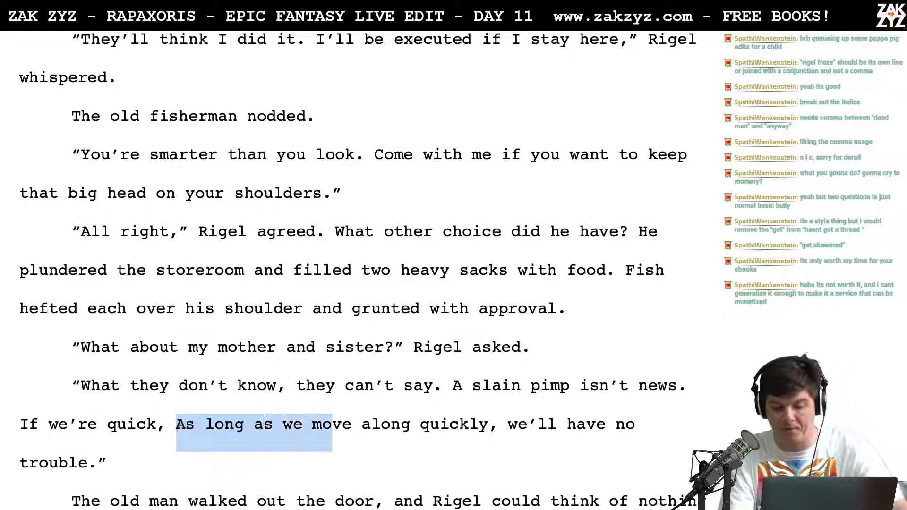
key(shift+Right)
key(shift+Right)
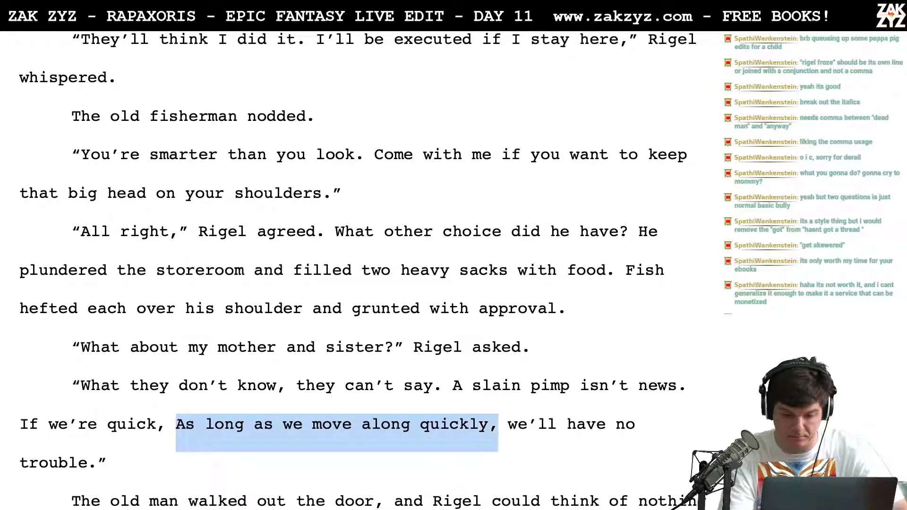
key(BackSpace)
Replace "The old man" with "Toting the sack of food, the old man" on its own line above "walked out the door"
key(Down)
key(Down)
key(Down)
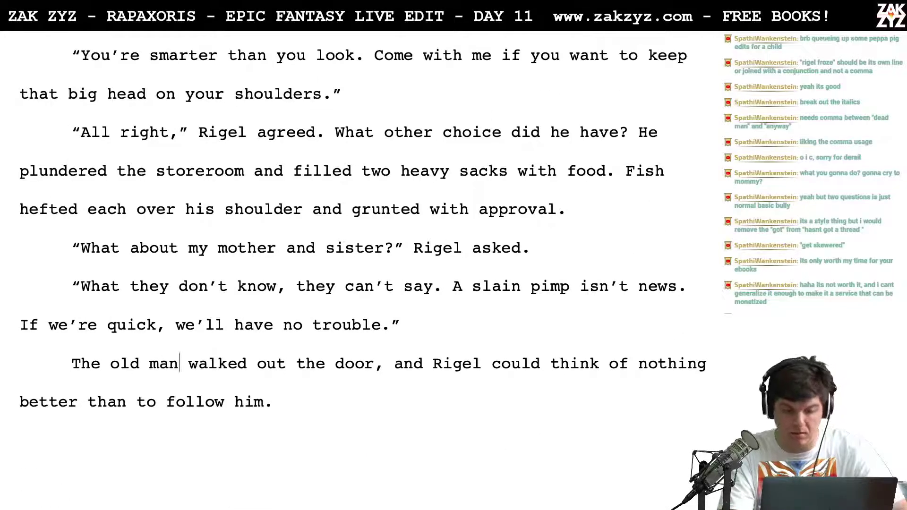
key(Return)
key(Left)
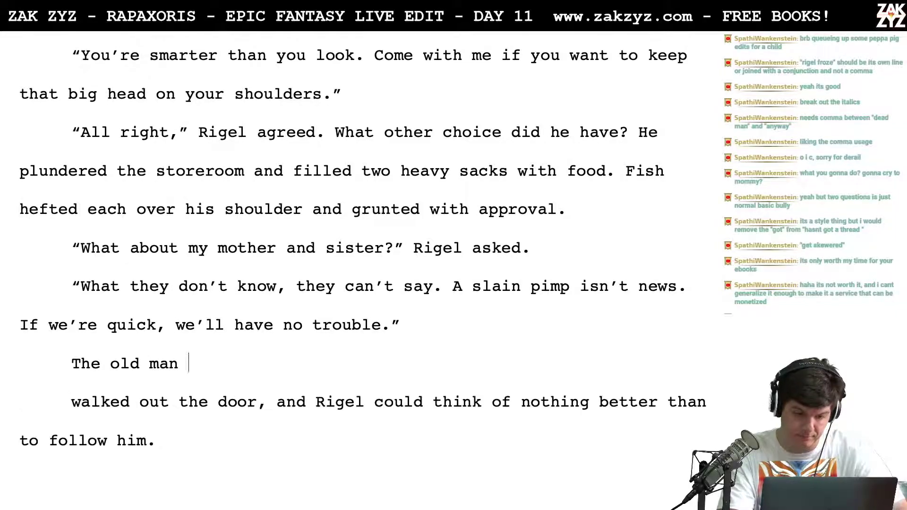
key(BackSpace)
key(BackSpace)
key(BackSpace)
key(BackSpace)
key(BackSpace)
key(BackSpace)
key(BackSpace)
key(BackSpace)
key(BackSpace)
key(BackSpace)
key(BackSpace)
key(BackSpace)
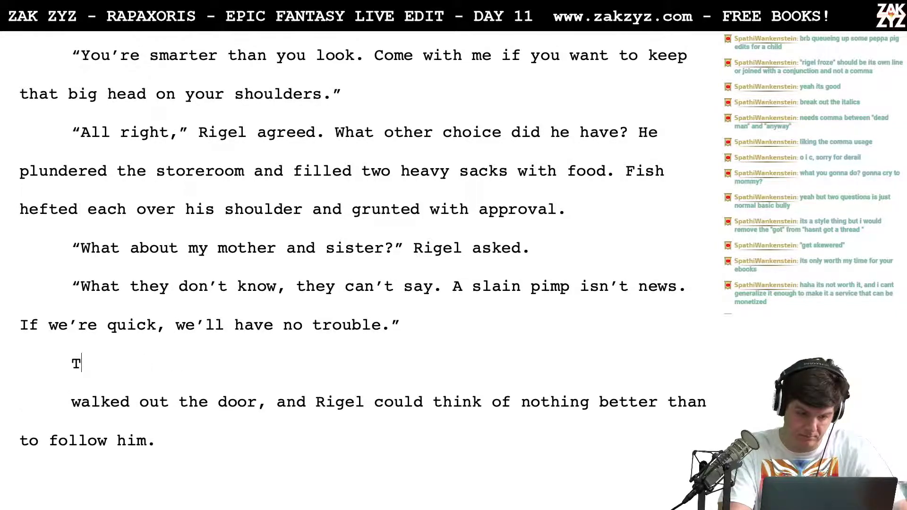
text(Toting the )
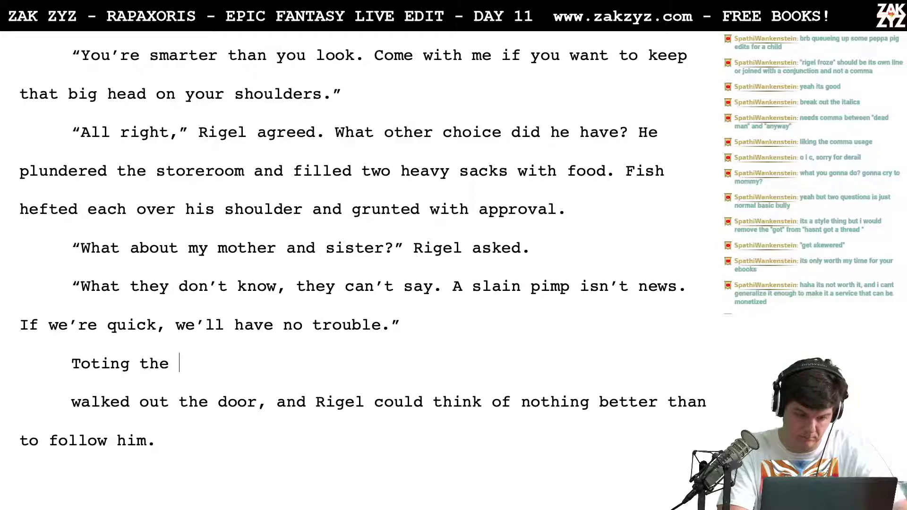
text(sack of food, th)
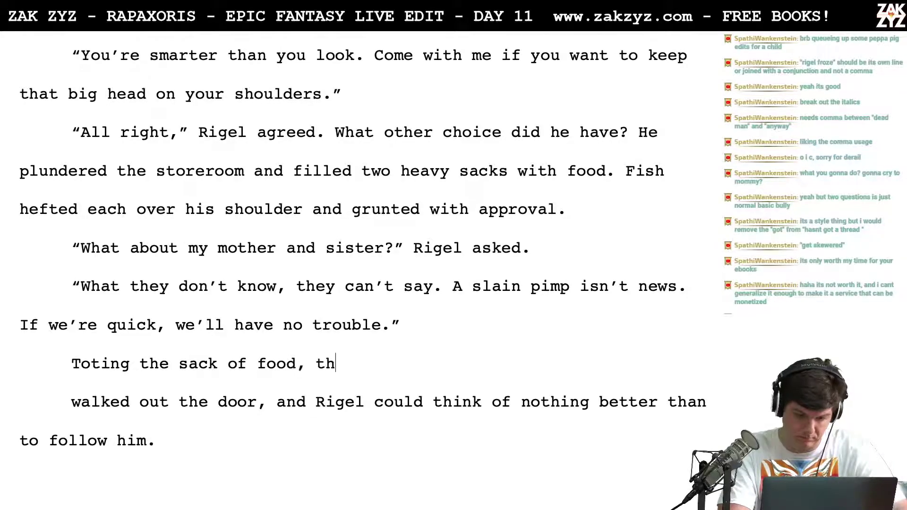
text(e Old m)
key(BackSpace)
key(BackSpace)
key(BackSpace)
key(BackSpace)
key(BackSpace)
text(old man)
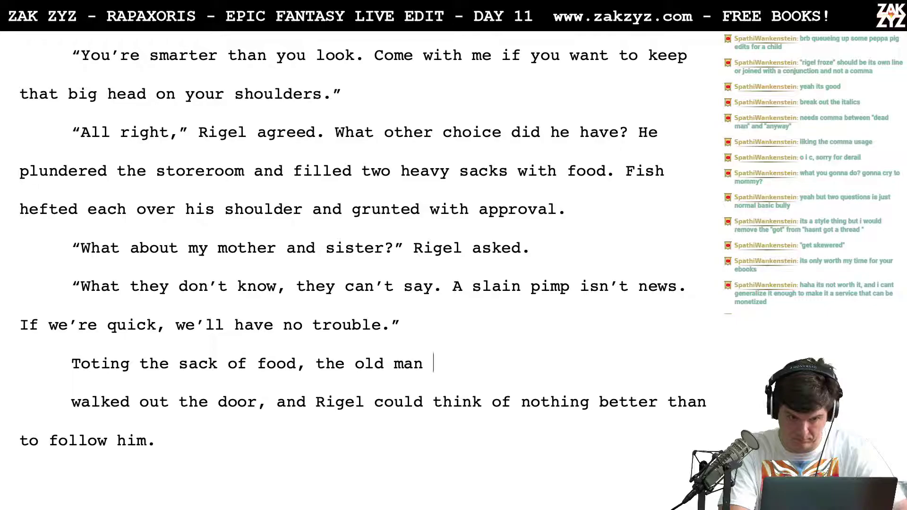
Start a new paragraph above "Toting the sack of food" reading "The old man carried his sack out the door. Rigel"
key(Return)
text(The old man)
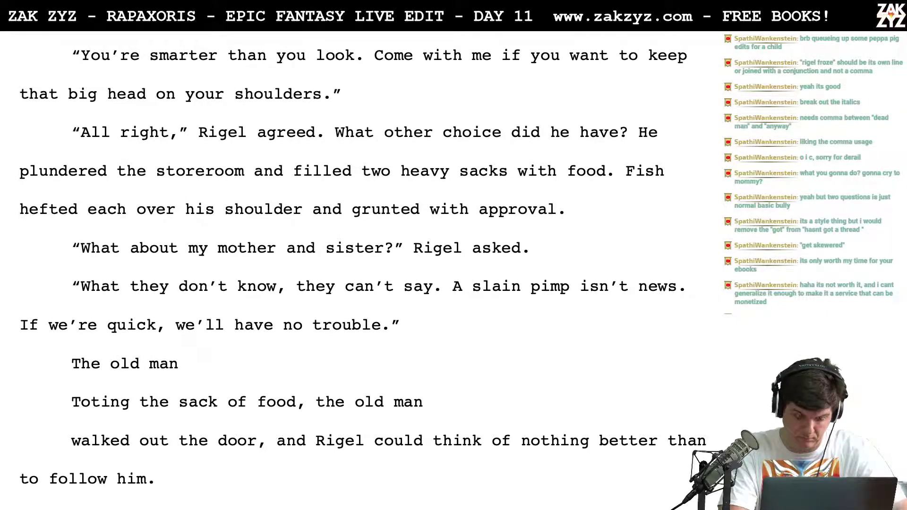
text( to)
key(BackSpace)
key(BackSpace)
text(carried his)
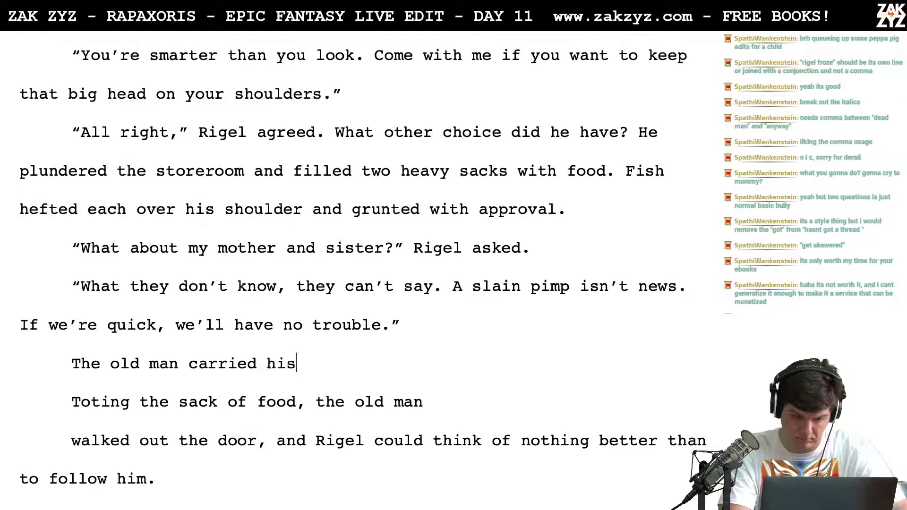
text( sack out the doo)
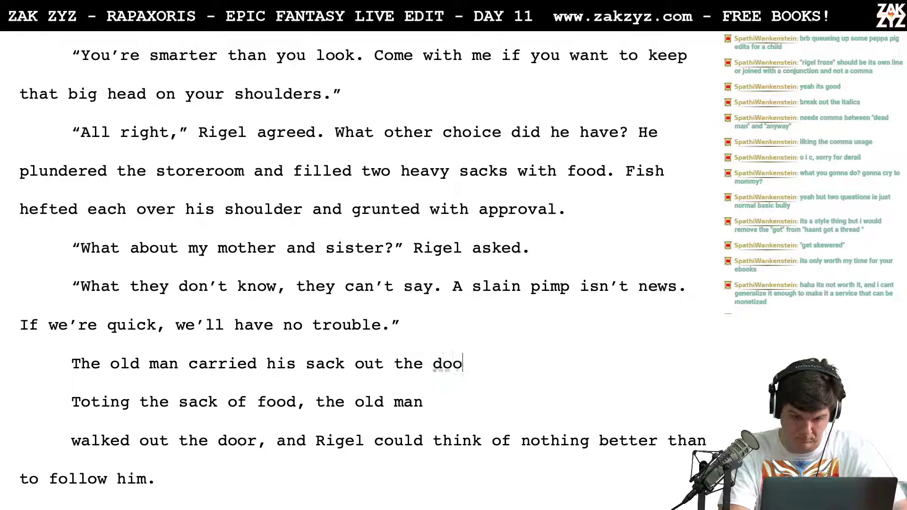
text(r. Rigle)
key(BackSpace)
key(BackSpace)
key(BackSpace)
text(e)
key(BackSpace)
text(gel )
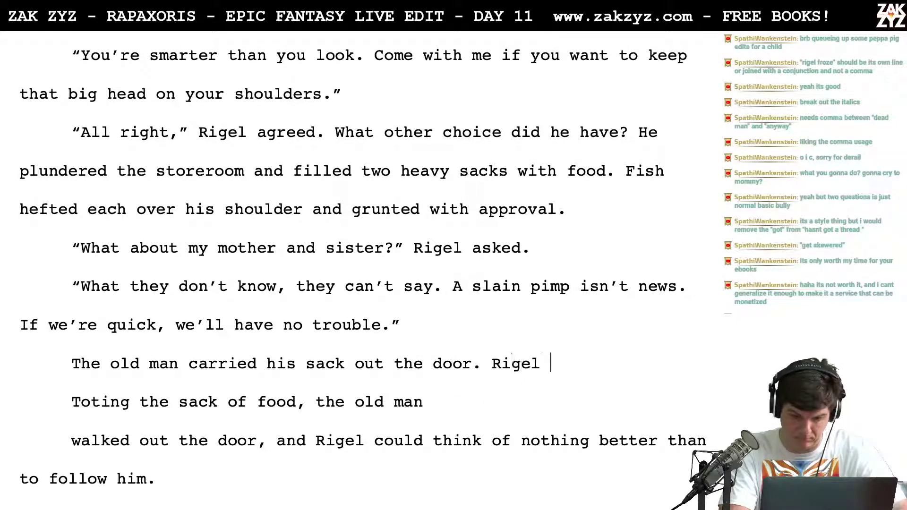
text(hid h)
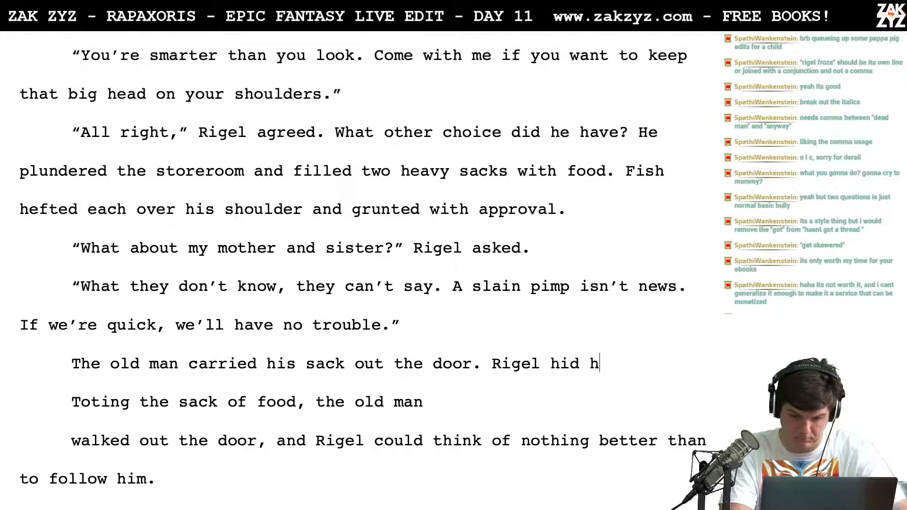
text(is dagger)
key(BackSpace)
key(BackSpace)
key(BackSpace)
key(BackSpace)
key(BackSpace)
key(BackSpace)
key(BackSpace)
key(BackSpace)
key(BackSpace)
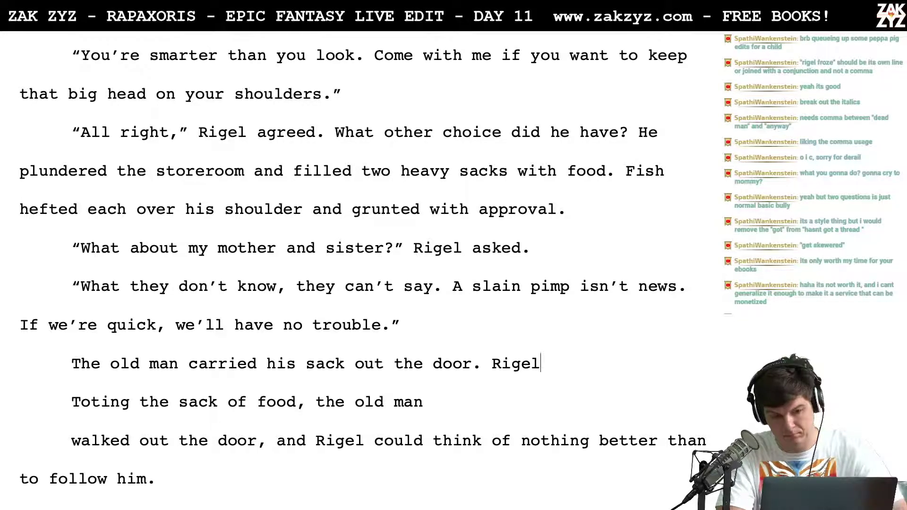
text(hid the dagger)
key(BackSpace)
key(BackSpace)
key(BackSpace)
key(BackSpace)
key(BackSpace)
key(BackSpace)
key(BackSpace)
key(BackSpace)
key(BackSpace)
key(BackSpace)
key(BackSpace)
key(BackSpace)
key(BackSpace)
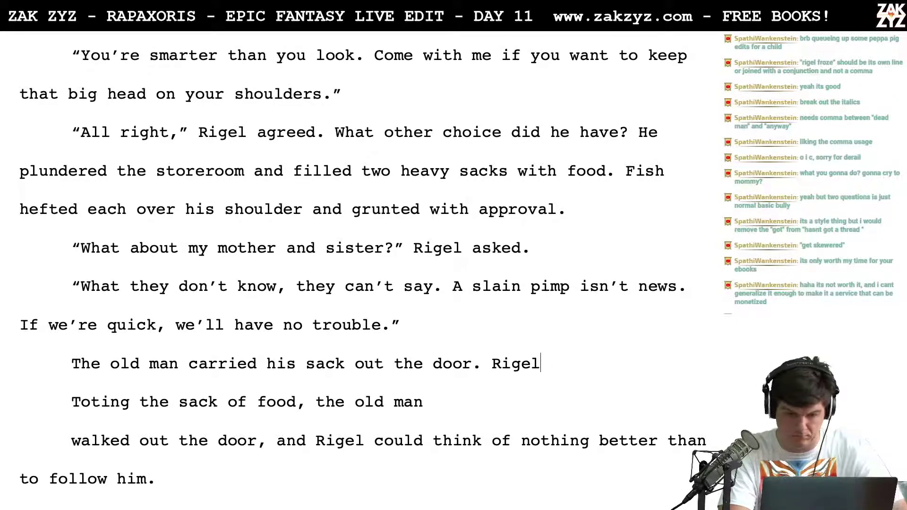
Complete the sentence starting with "Rigel" as "jabbed his dagger into a loaf of bread, put it in his own sack, and hurried after him."
text(jabbe)
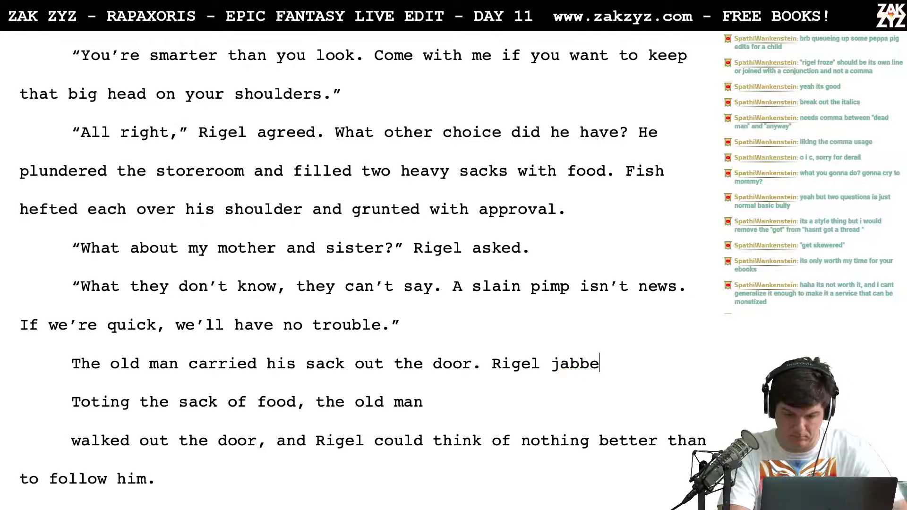
text(d his dagger int)
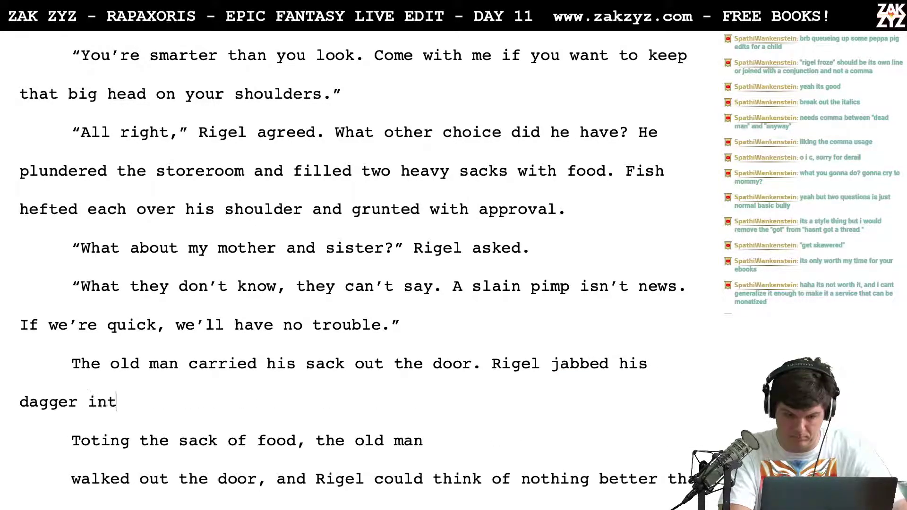
text(o a loaf o)
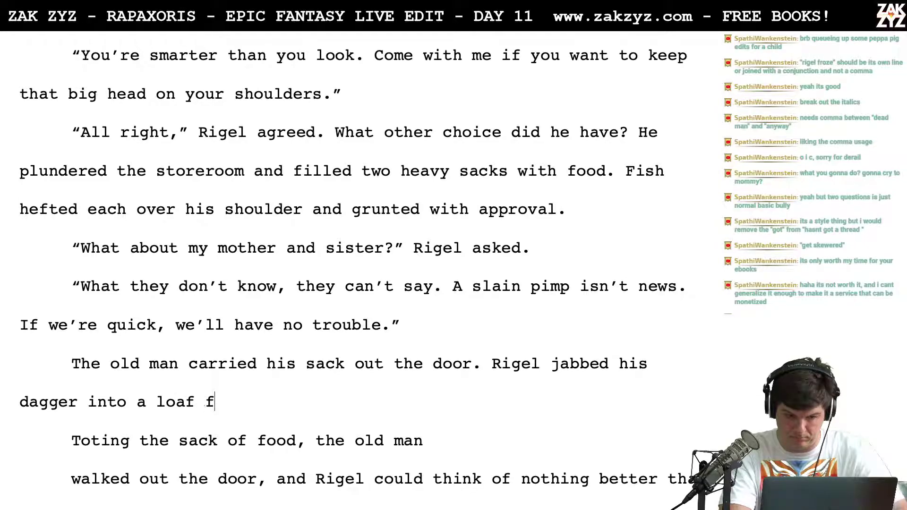
text(f bread, hid i)
key(BackSpace)
key(BackSpace)
key(BackSpace)
key(BackSpace)
key(BackSpace)
key(BackSpace)
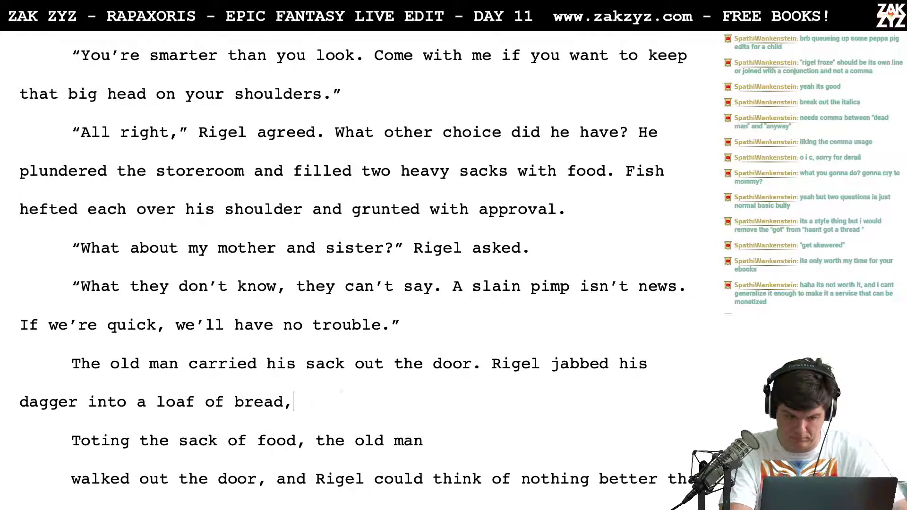
text(put it )
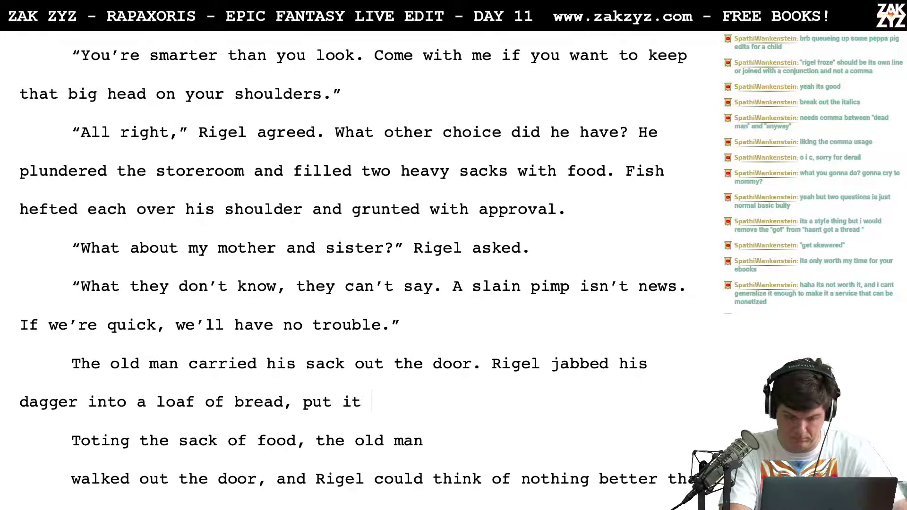
text(in his own sack)
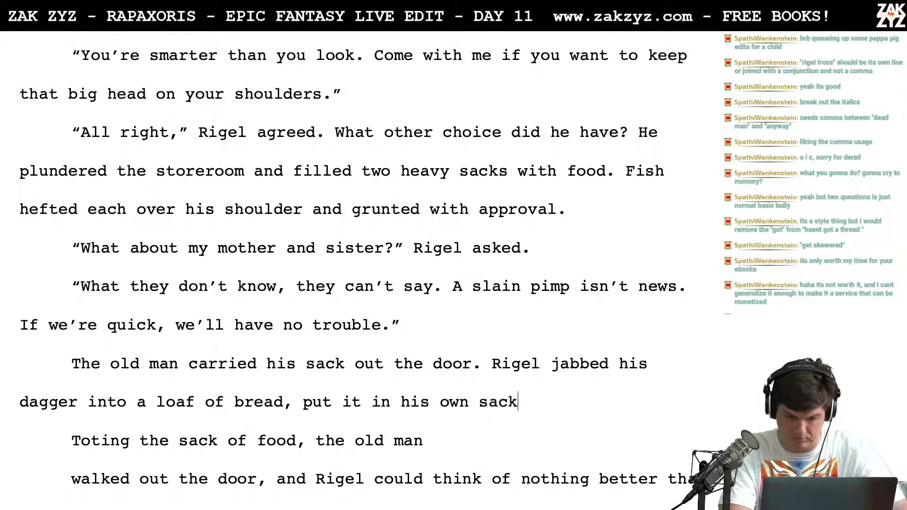
text(, and hurried af)
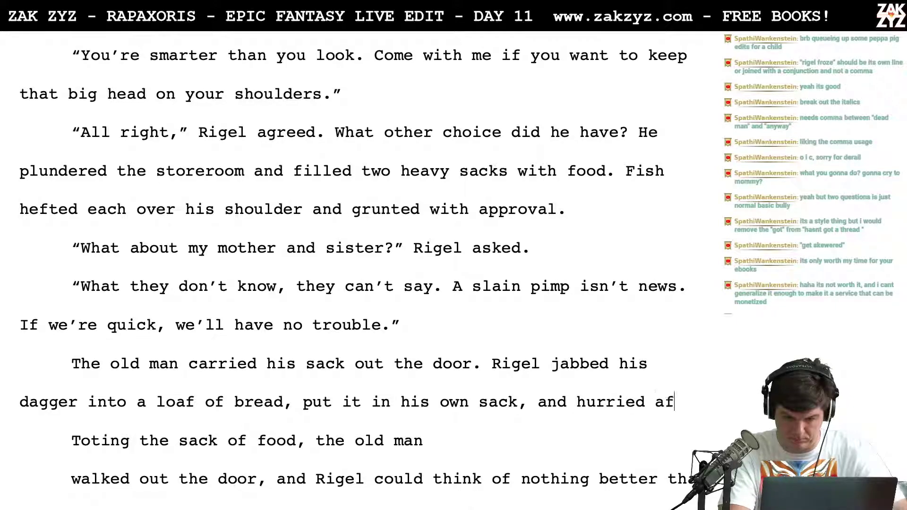
text(ter him.)
Delete the leftover lines from "Toting the sack of food, the old man" through "to follow him."
key(shift+Down)
key(shift+Down)
key(shift+Down)
key(shift+Down)
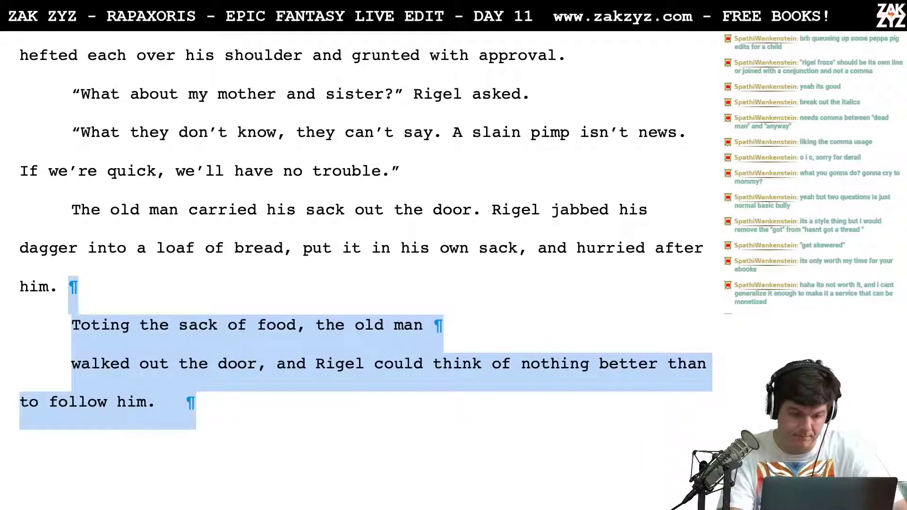
key(Delete)
Insert "picked up his sack and headed for the door." after "The old man" and push the old wording down below a blank line
text(picked up his )
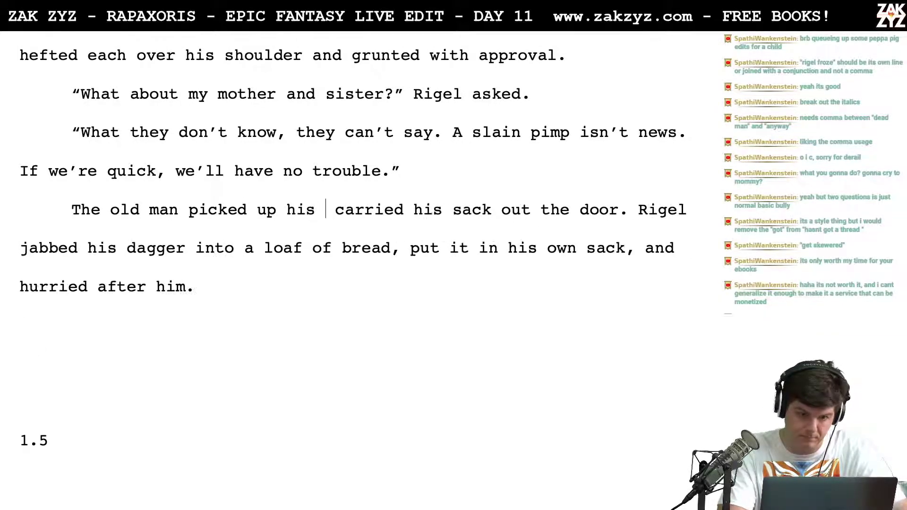
text(sack and head )
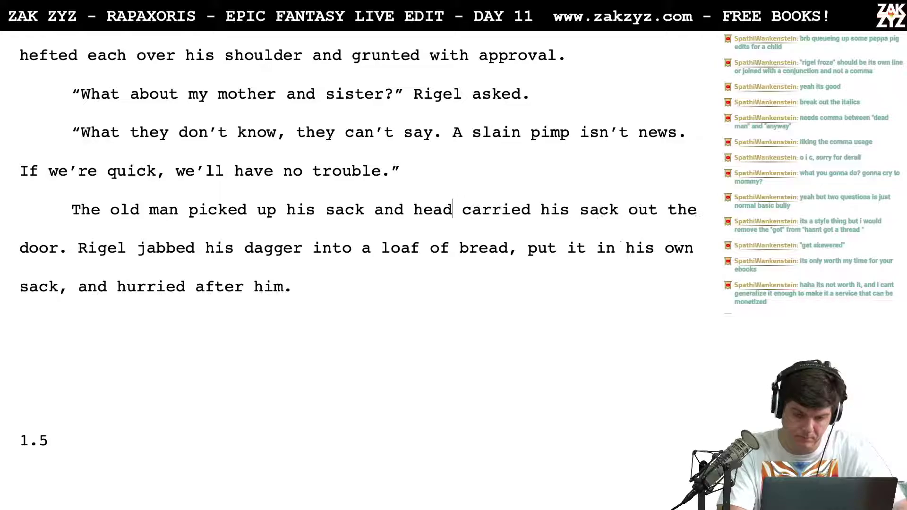
text(ed for the door.)
key(Return)
key(Return)
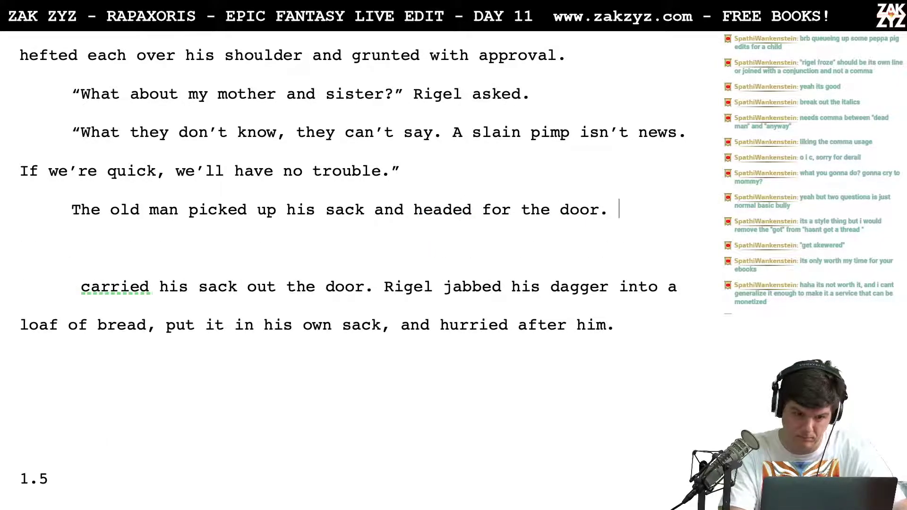
Continue the paragraph with "Rigel jabbed the dagger into a loaf of bread, hid it in the sack, and hurried after."
text(Rigel j)
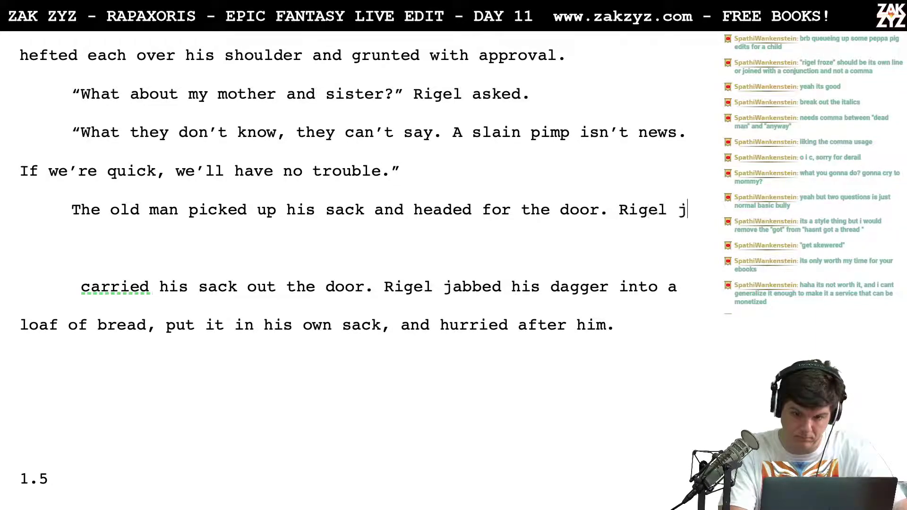
text(abbed the dagger )
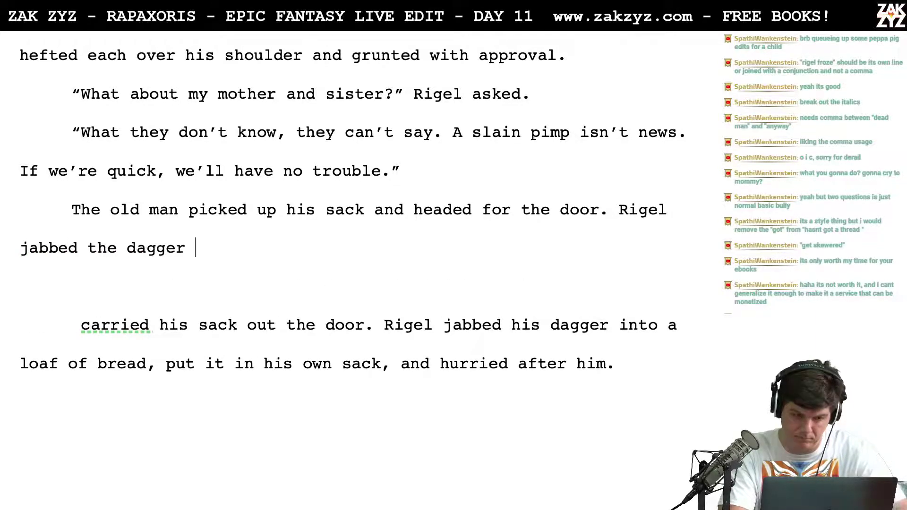
text(into a loaf)
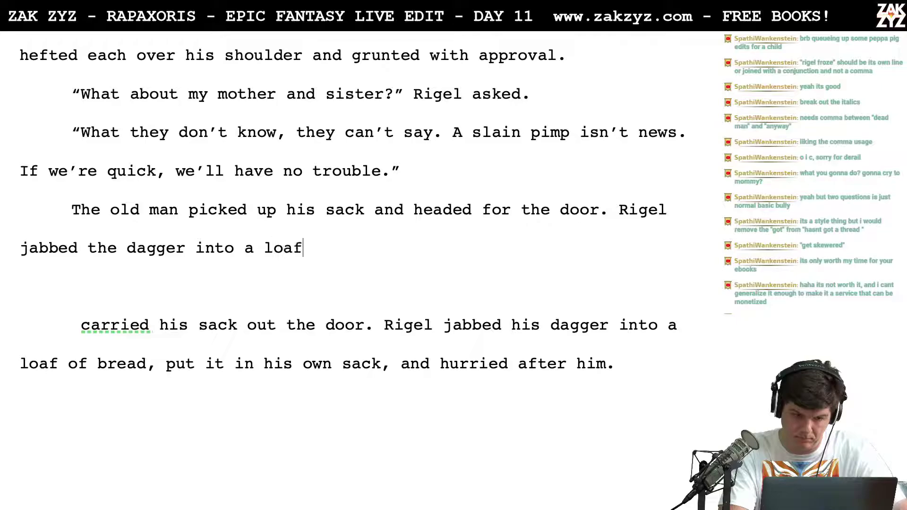
text( of bread, hid id)
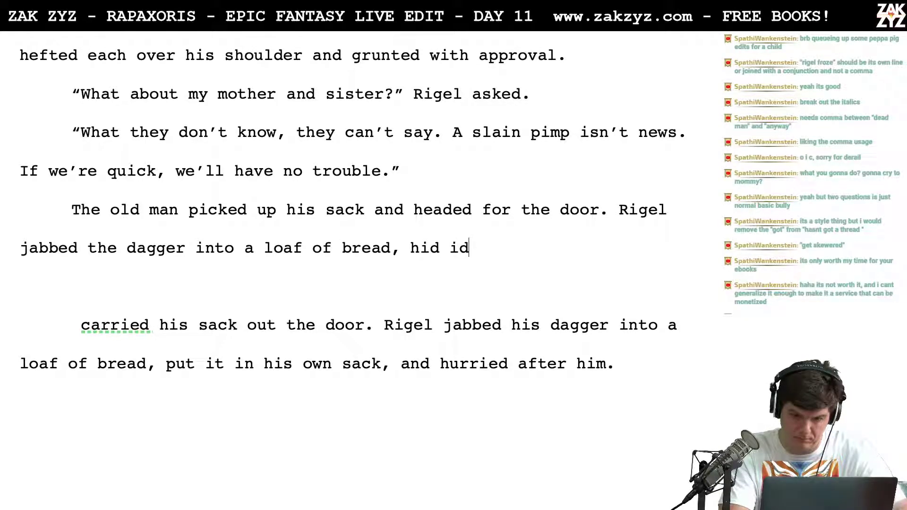
key(BackSpace)
text(t in his a)
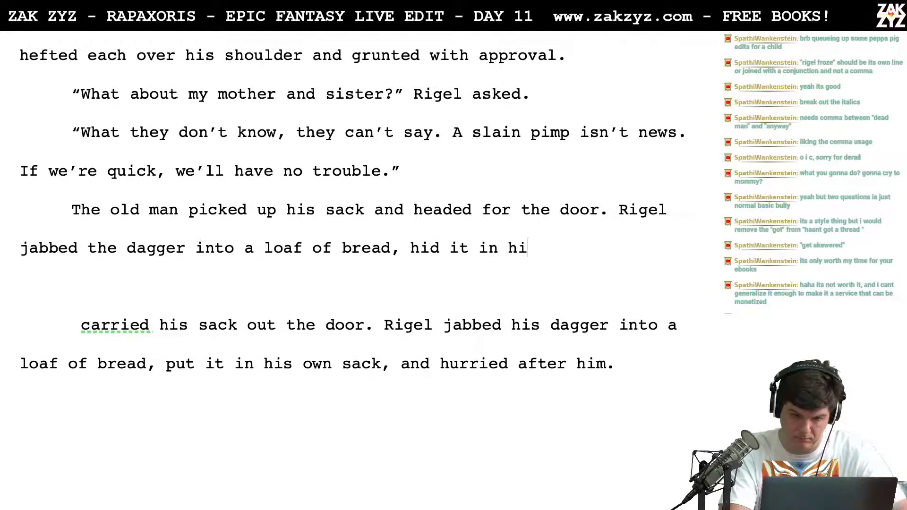
key(BackSpace)
key(BackSpace)
key(BackSpace)
key(BackSpace)
key(BackSpace)
text(the sack, and )
text(hurried after.)
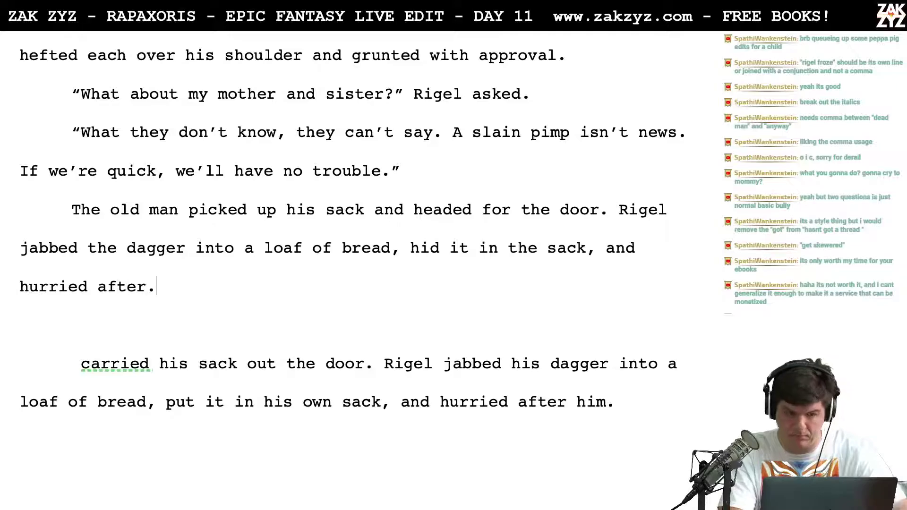
Delete the superseded version below, from "carried his sack out the door" through "hurried after him."
key(shift+Down)
key(shift+Down)
key(shift+Down)
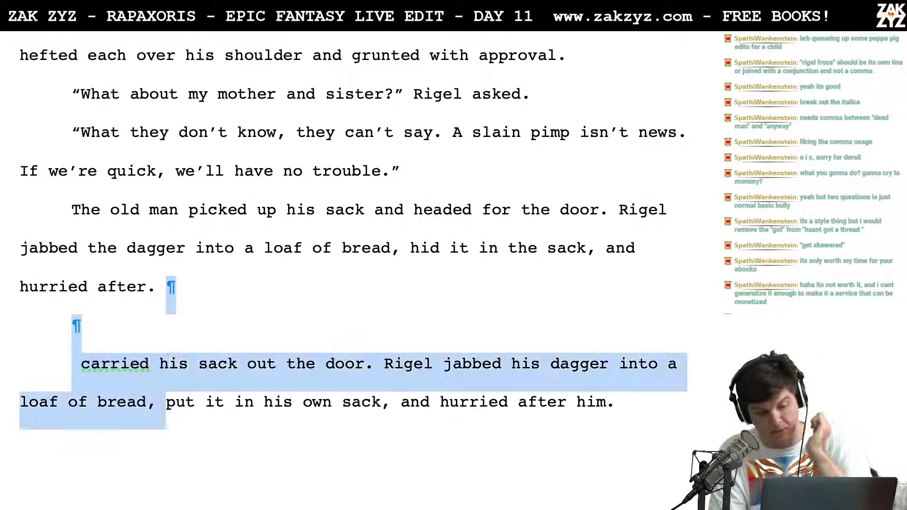
key(shift+Down)
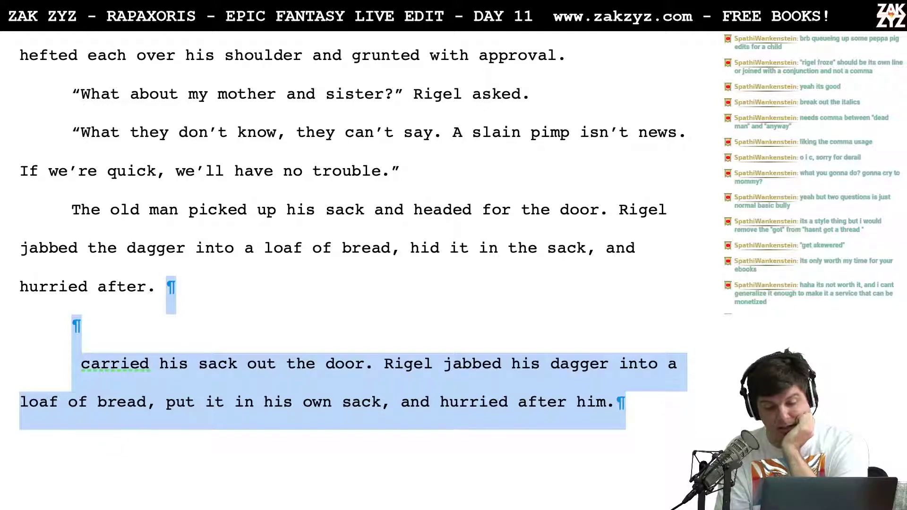
key(BackSpace)
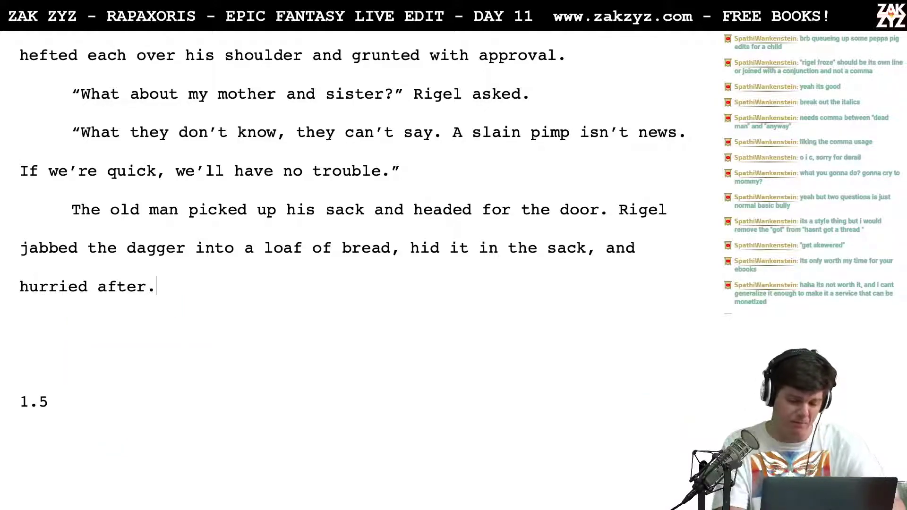
Remove the blank lines between "hurried after." and the "1.5" heading
key(Return)
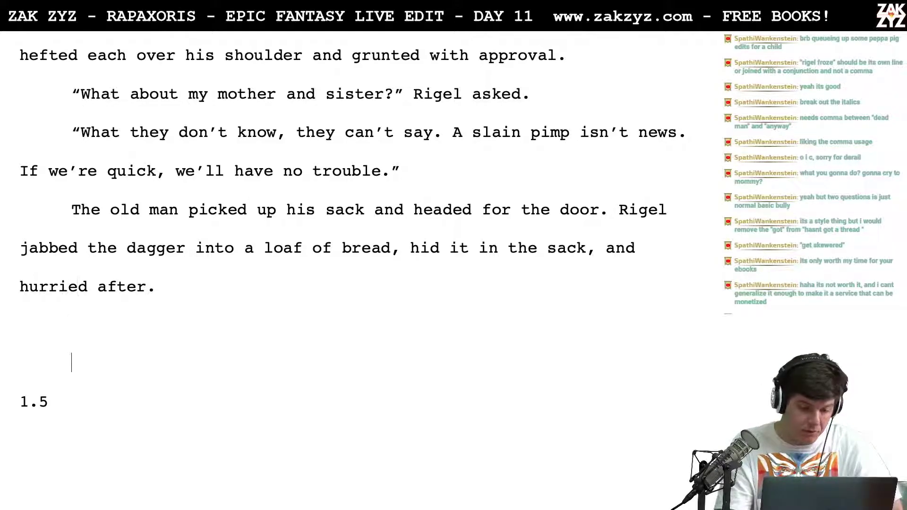
key(BackSpace)
key(BackSpace)
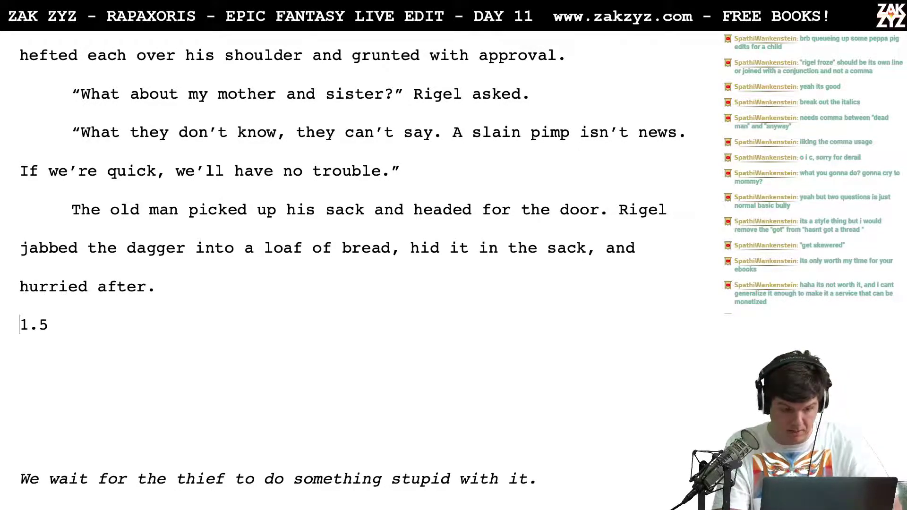
key(Return)
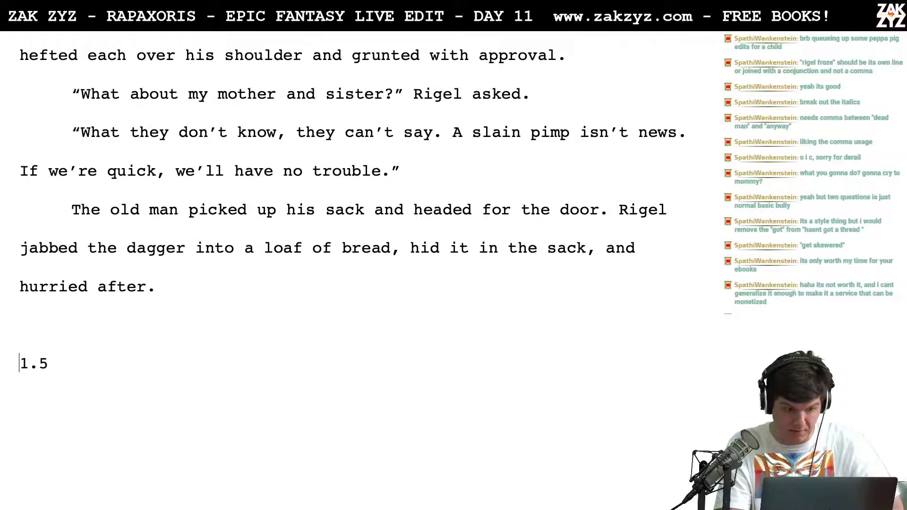
key(BackSpace)
key(Return)
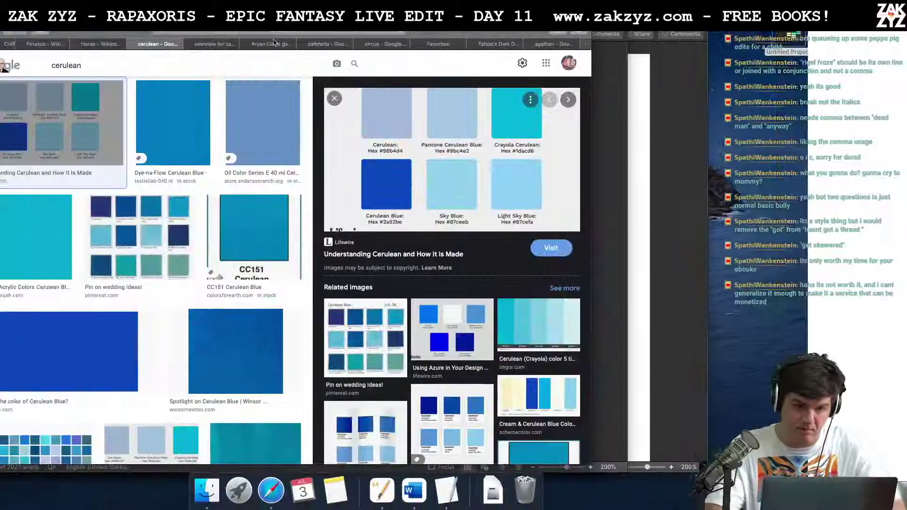
Search the web for "page break in pages" in the Safari browser and read the results for the shortcut
key(super+l)
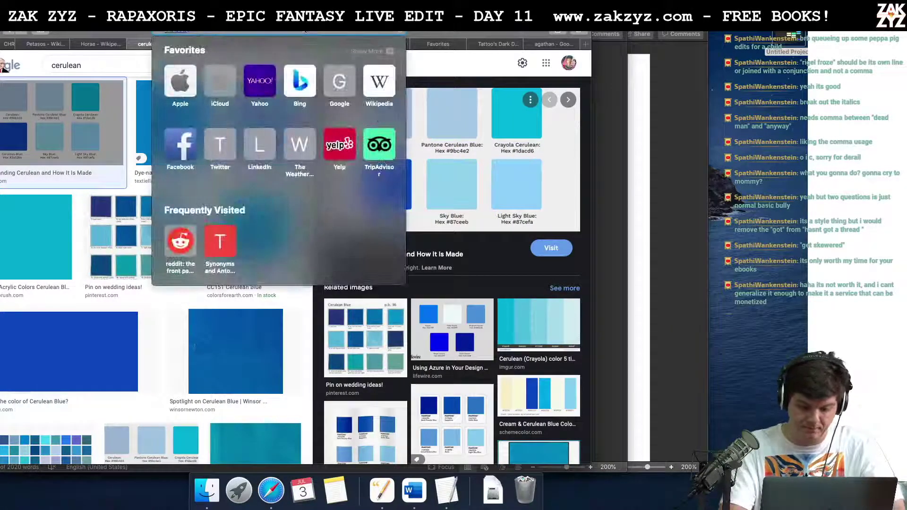
text(page break)
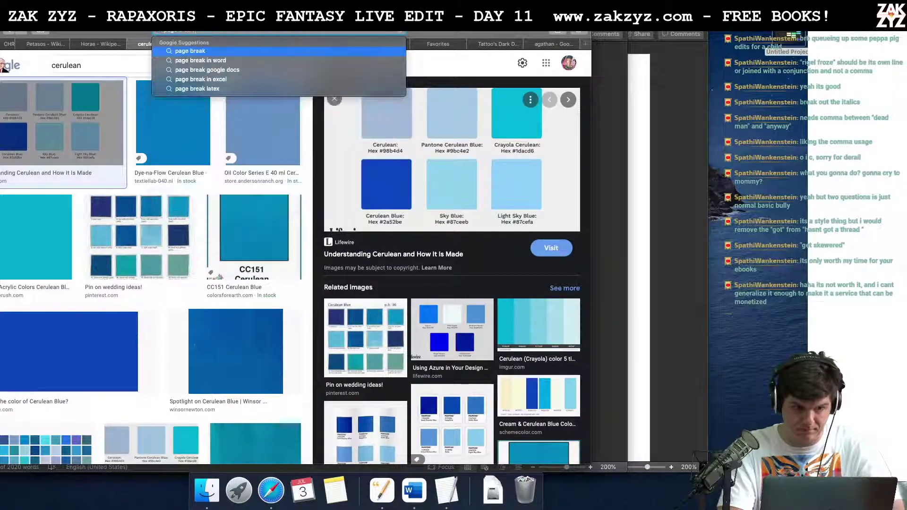
text( in pages)
key(Return)
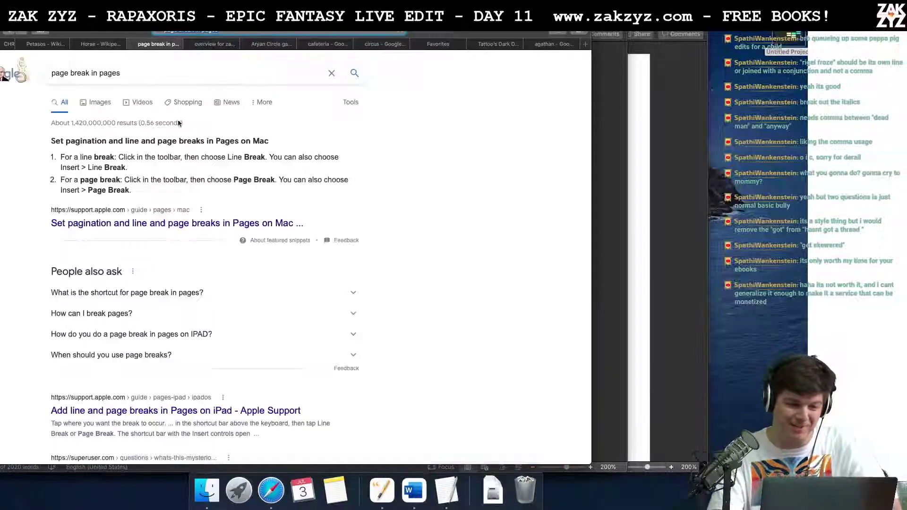
scroll(132, 200, down, 3)
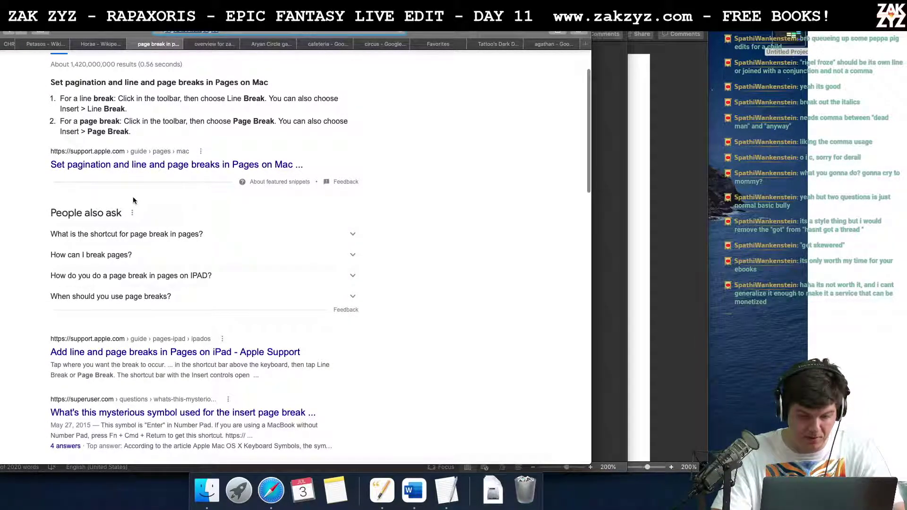
Switch back to the manuscript in Pages and insert a page break before the "1.5" heading that follows "hurried after."
key(super+Tab)
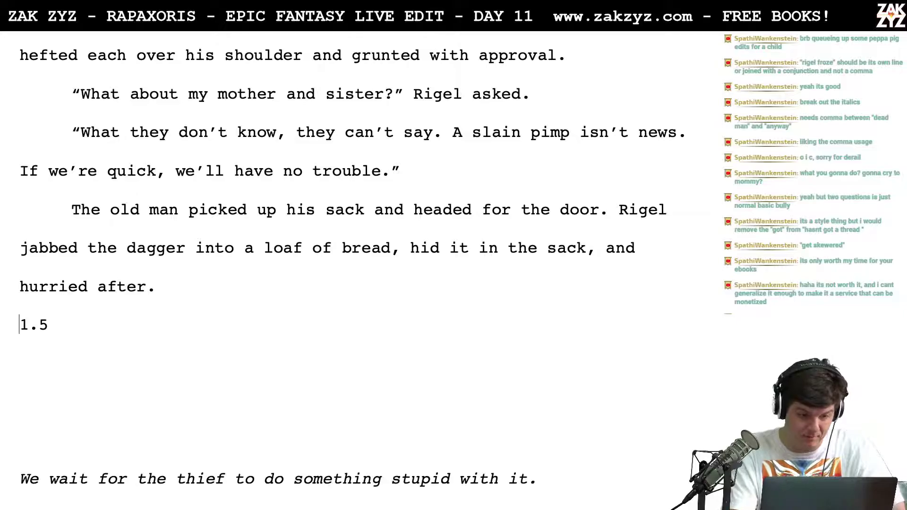
key(super+Return)
scroll(404, 307, down, 5)
scroll(404, 307, up, 4)
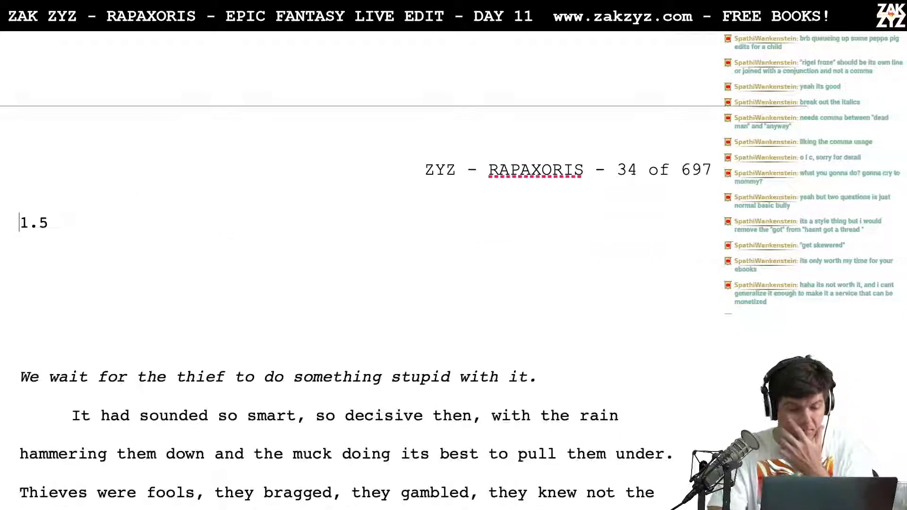
Select the whole finished scene from the "1.5" heading on page 25 through "hurried after." for its word count
scroll(354, 243, up, 6)
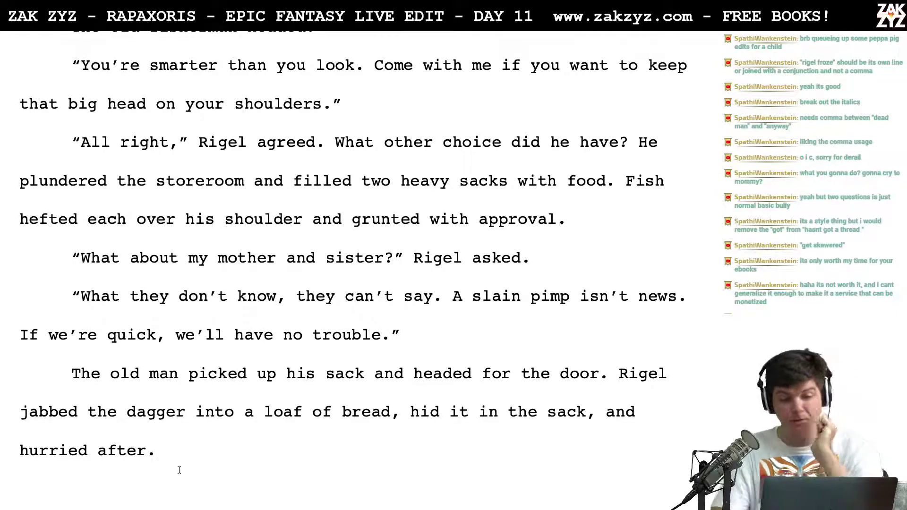
scroll(179, 470, up, 15)
scroll(177, 470, up, 15)
scroll(177, 470, up, 15)
scroll(177, 470, up, 15)
scroll(177, 470, up, 15)
scroll(177, 471, up, 15)
scroll(177, 470, up, 15)
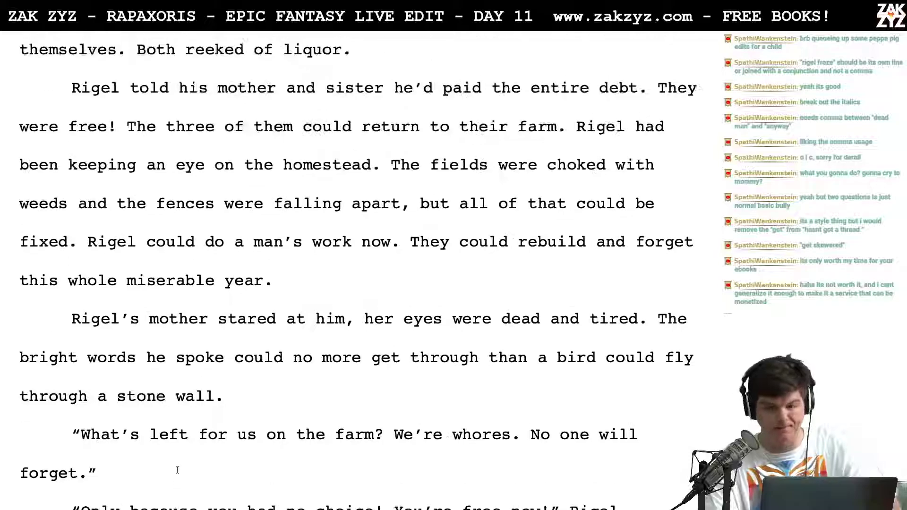
scroll(177, 470, up, 15)
scroll(177, 463, up, 15)
scroll(177, 464, up, 15)
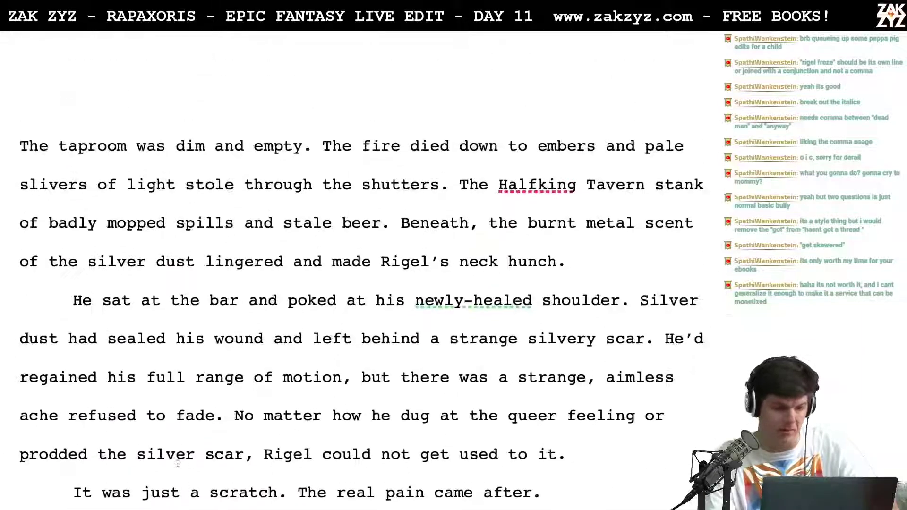
scroll(177, 464, up, 5)
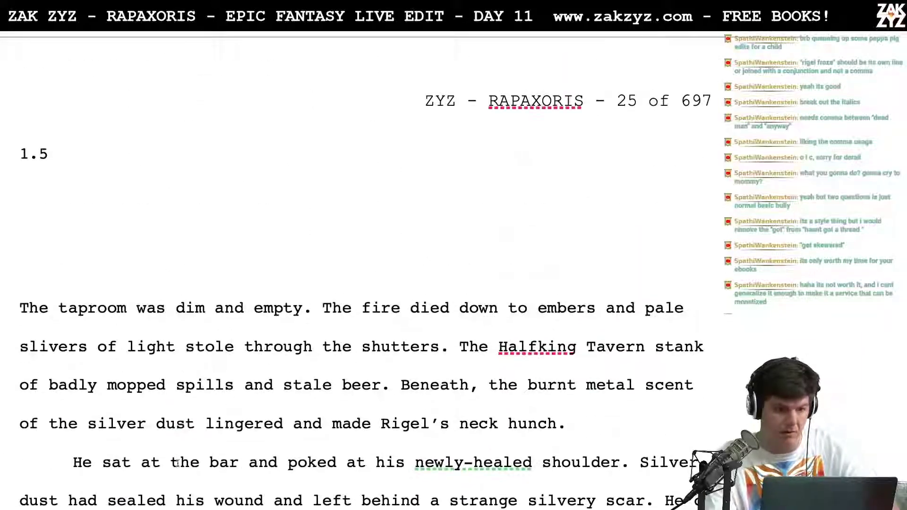
click(16, 157)
key(ctrl+shift+End)
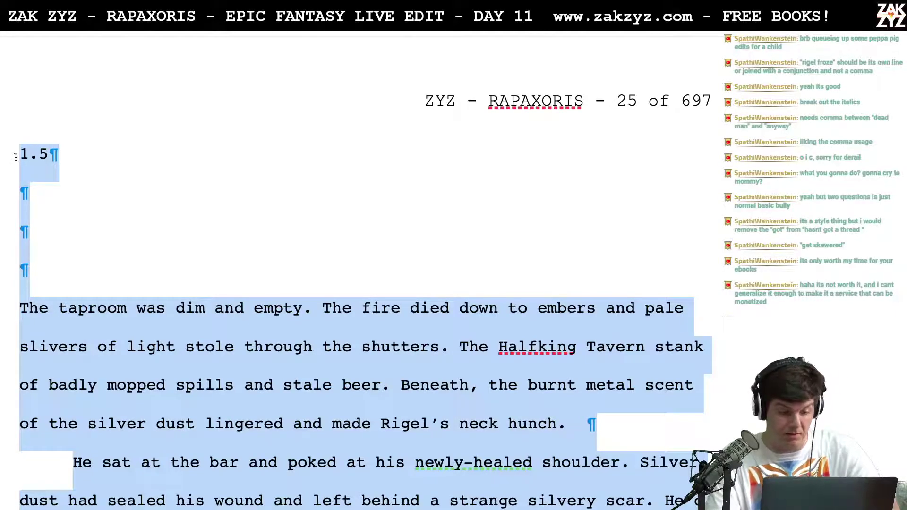
scroll(16, 157, down, 20)
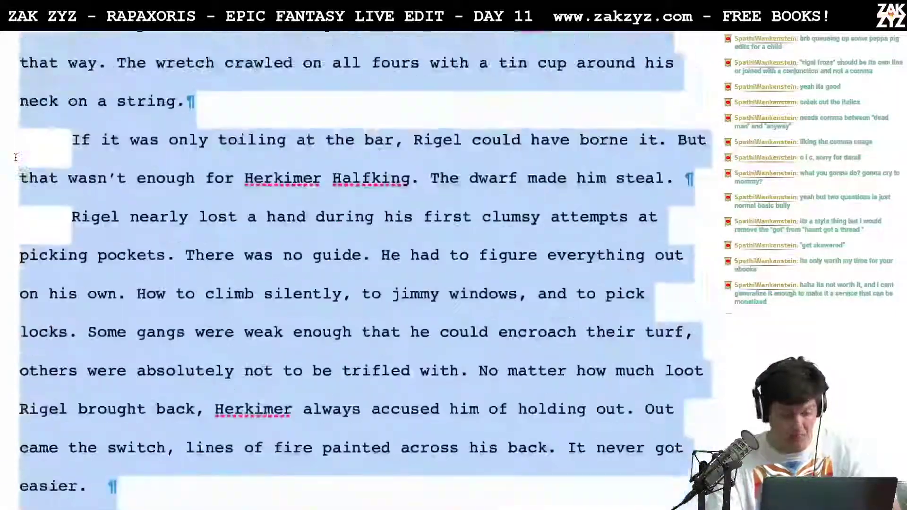
scroll(16, 157, down, 20)
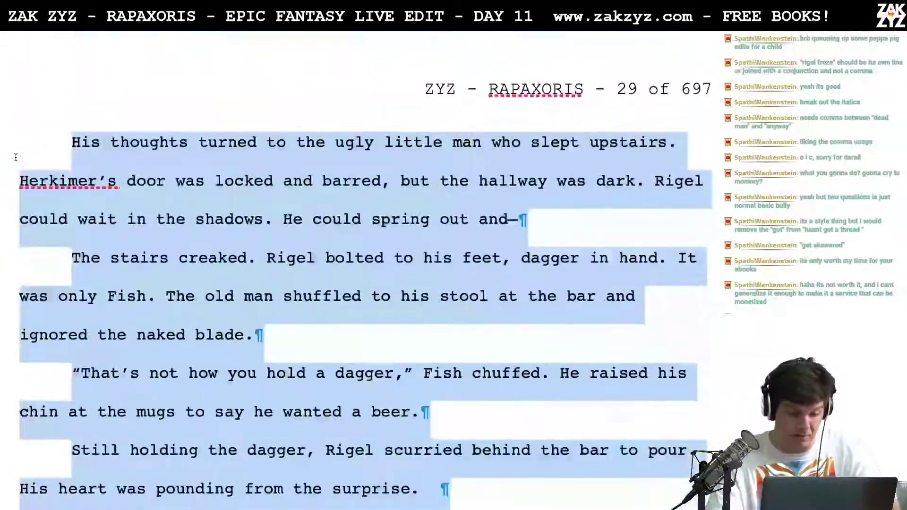
scroll(15, 158, down, 20)
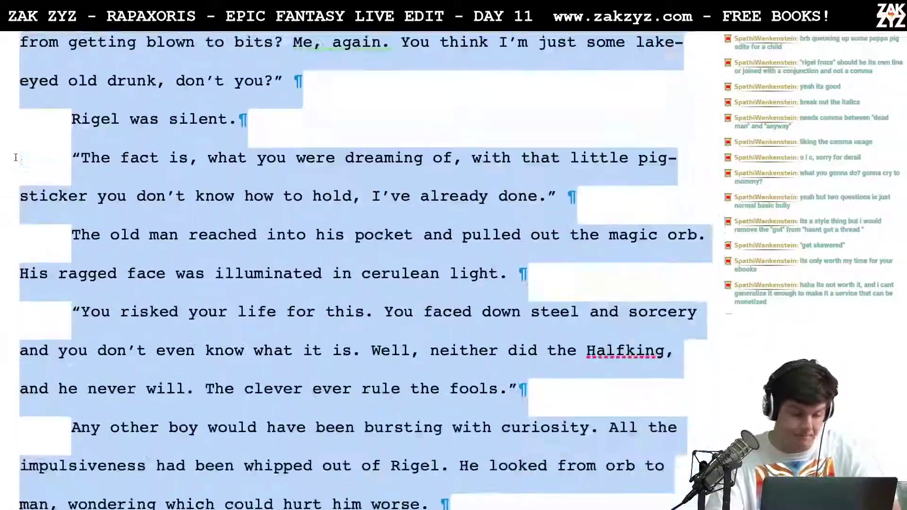
scroll(15, 158, down, 20)
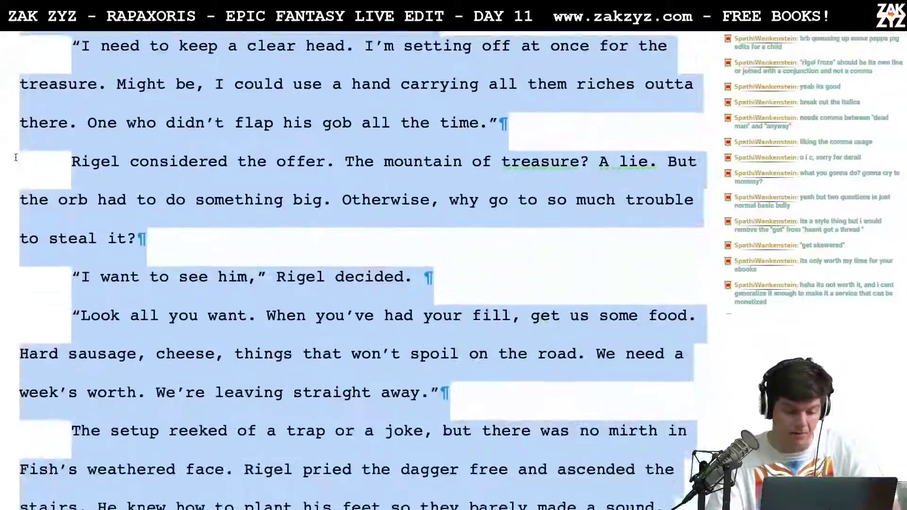
Renumber the scene heading on page 34, just after the page break, as 1.6
scroll(16, 157, down, 20)
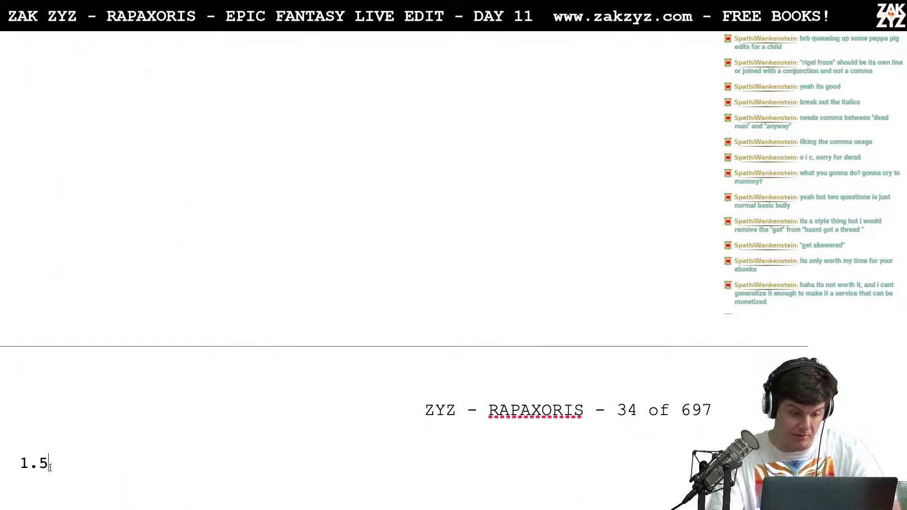
key(BackSpace)
text(6)
Switch to the Rapaxoris Leaderboard note in TextEdit and add the line "Day 11 - 1.5 finished" at its end
key(super+Tab)
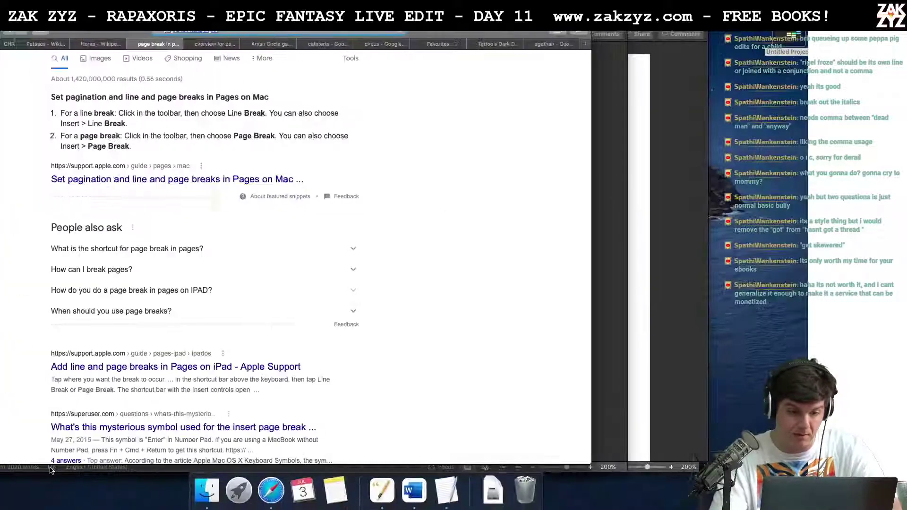
key(super+Tab)
key(super+Tab)
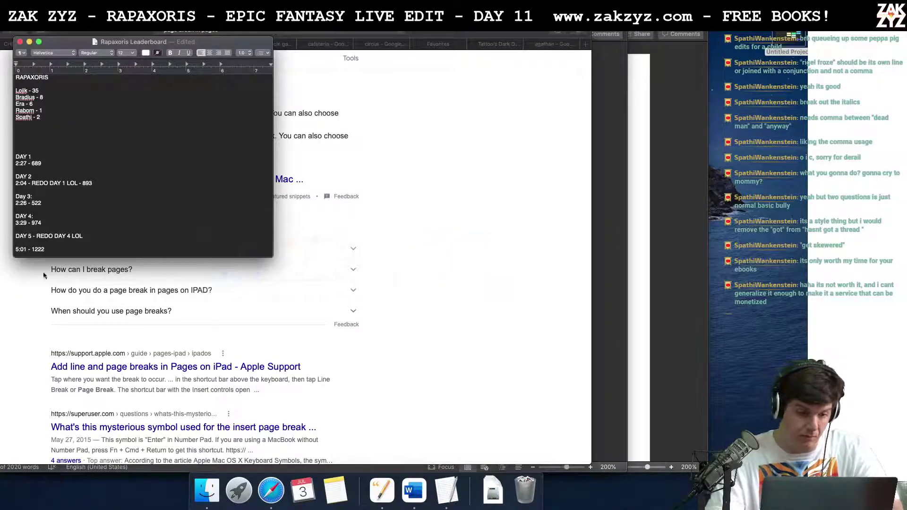
scroll(92, 260, down, 5)
scroll(137, 208, down, 5)
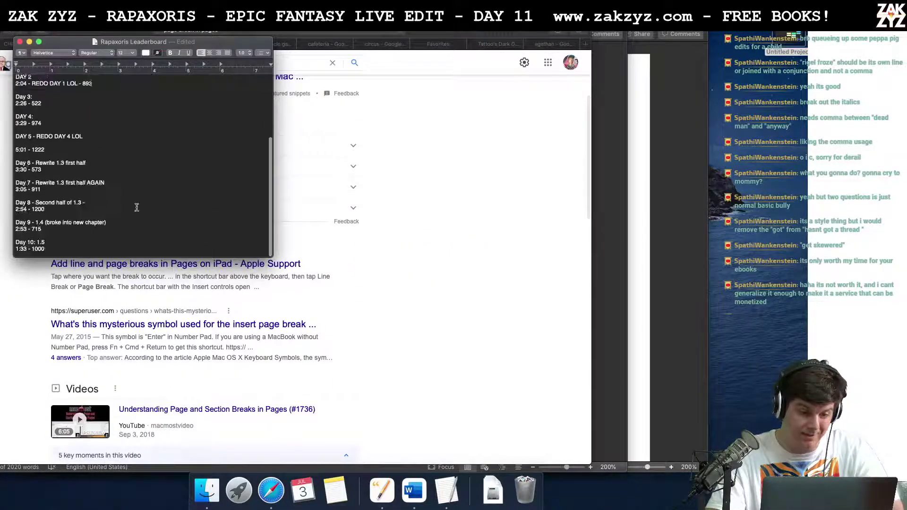
key(Return)
key(Return)
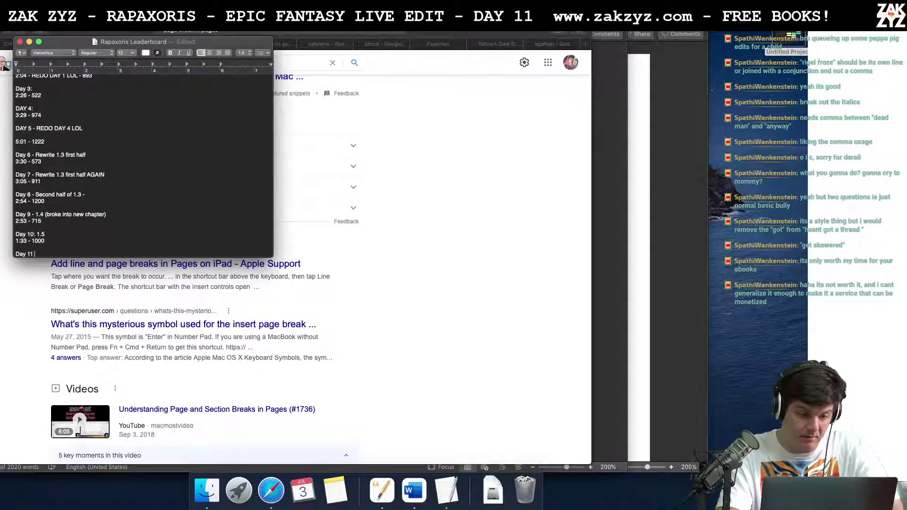
scroll(142, 165, down, 1)
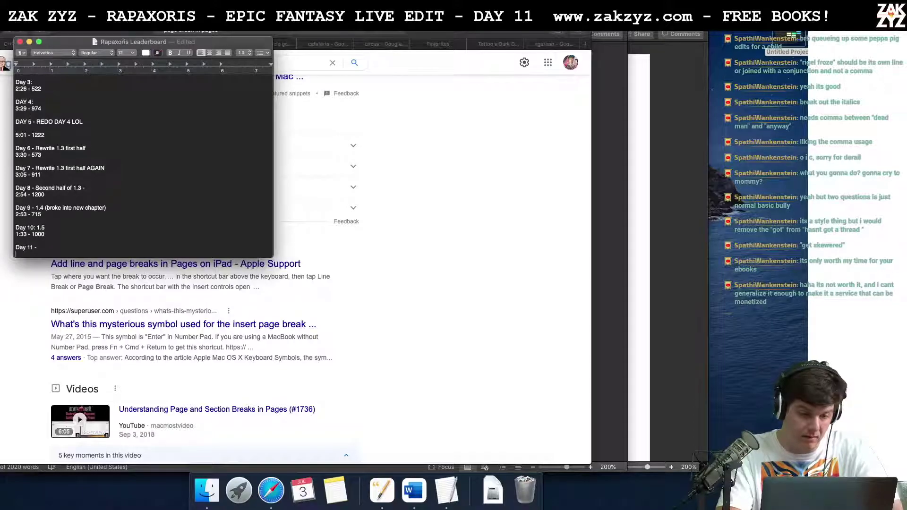
key(BackSpace)
text(1.5 fini)
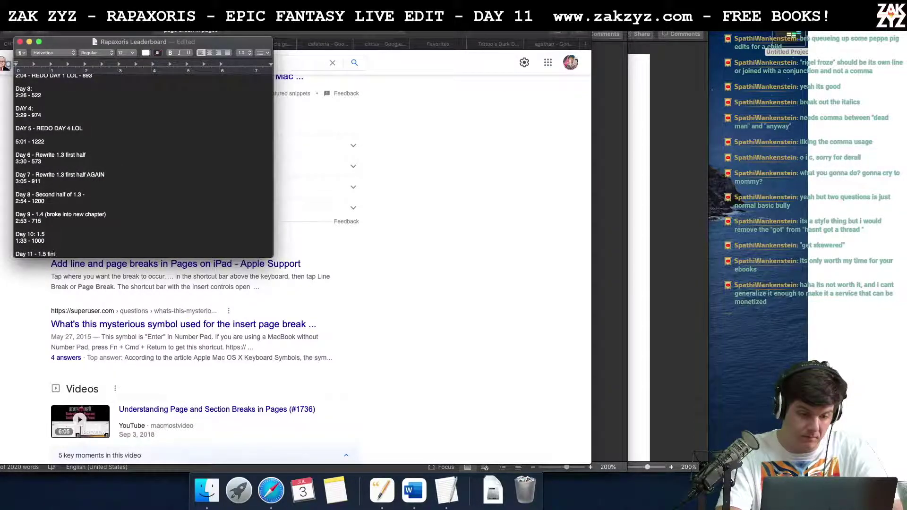
text(shed)
Record the session's time and word count as "2:23 2194" beneath the Day 11 line
key(Return)
text(12)
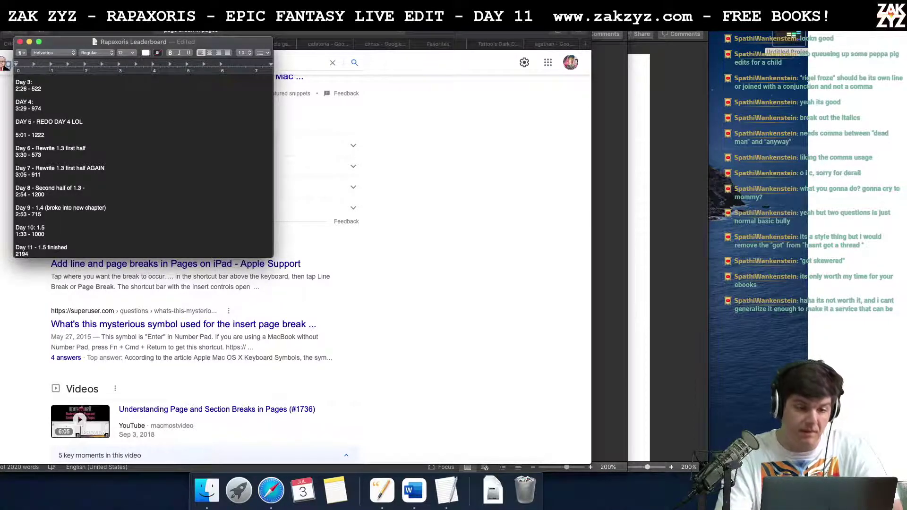
scroll(89, 168, up, 5)
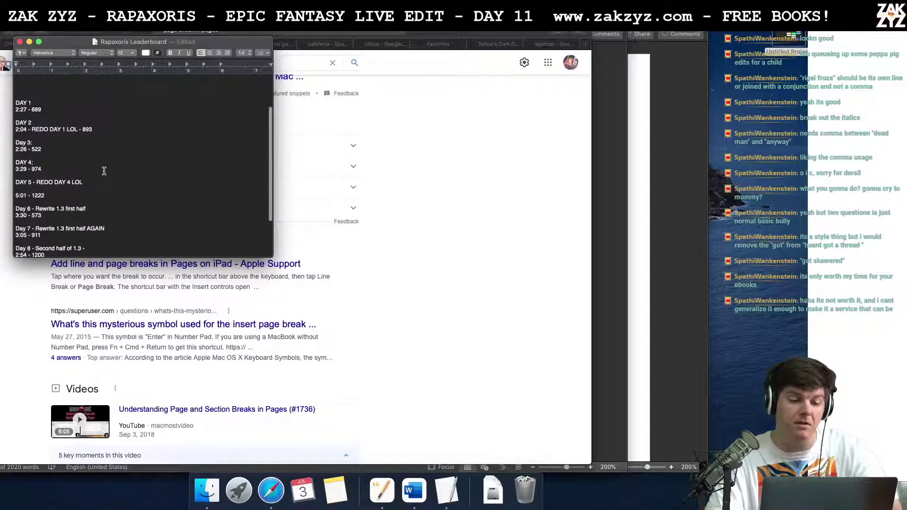
scroll(104, 171, down, 5)
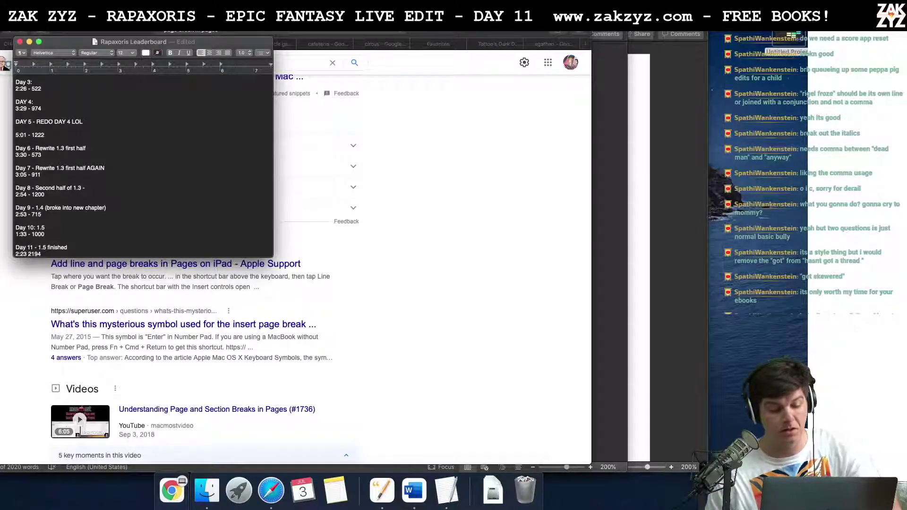
key(super+Tab)
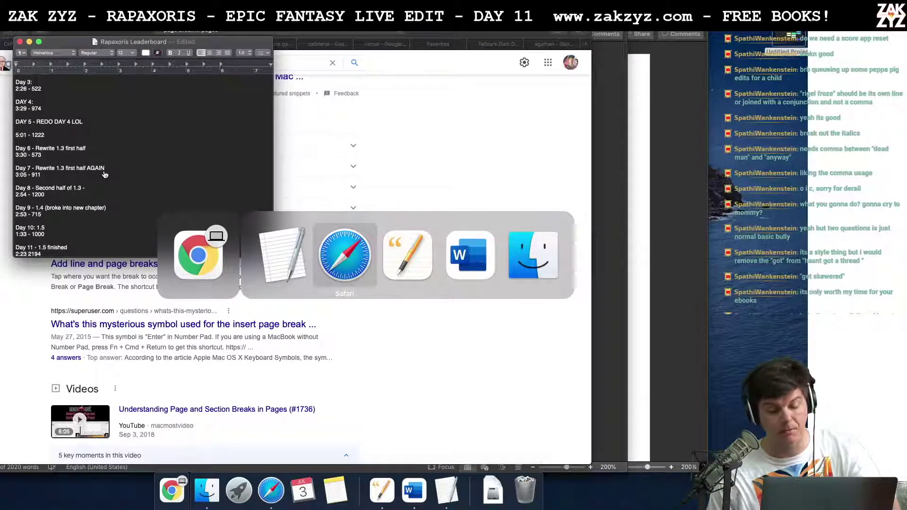
key(super+Tab)
key(super+Tab)
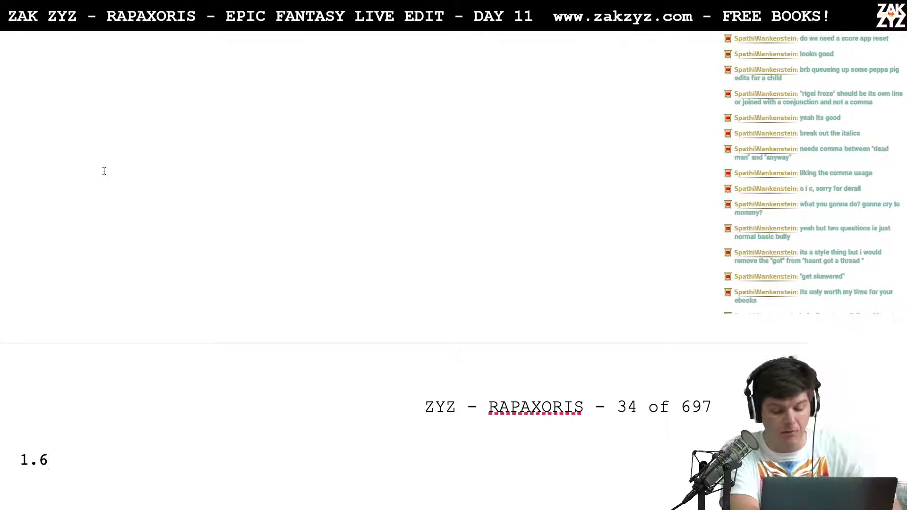
Return to the Rapaxoris Leaderboard note in TextEdit and save it
key(super+Tab)
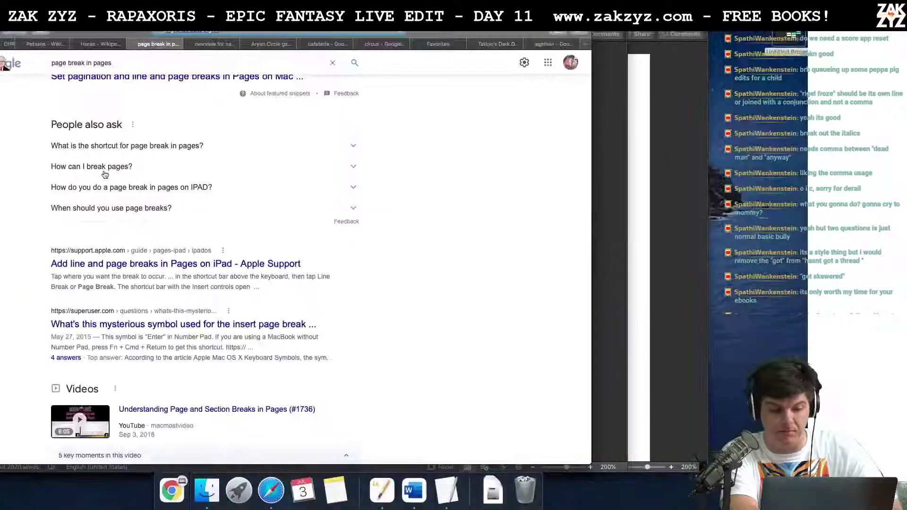
key(super+Tab)
key(Tab)
key(Tab)
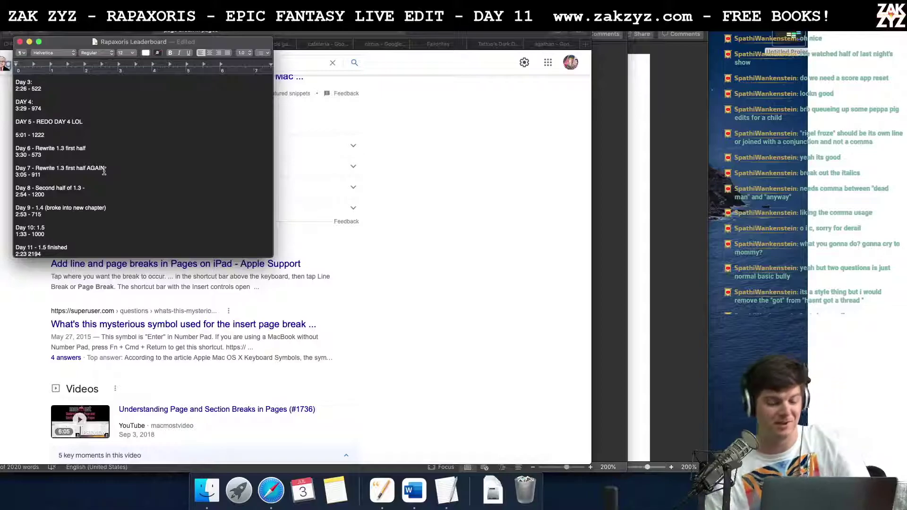
key(super+s)
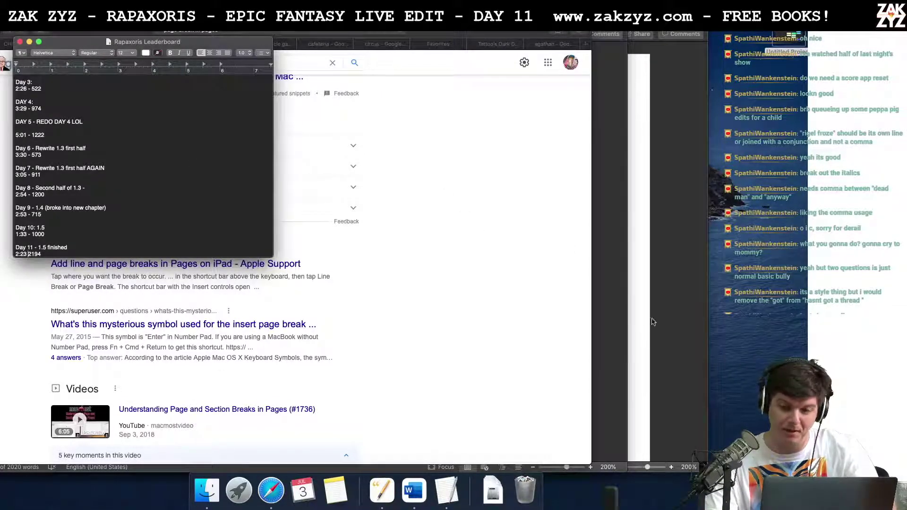
Switch to the WP - Sam story in Microsoft Word and look over its opening paragraphs
click(675, 321)
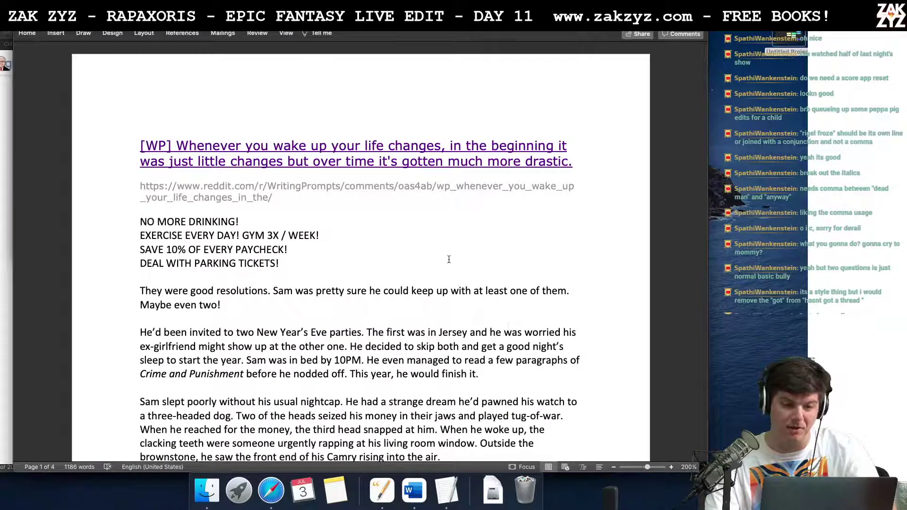
scroll(448, 258, down, 3)
scroll(449, 259, down, 4)
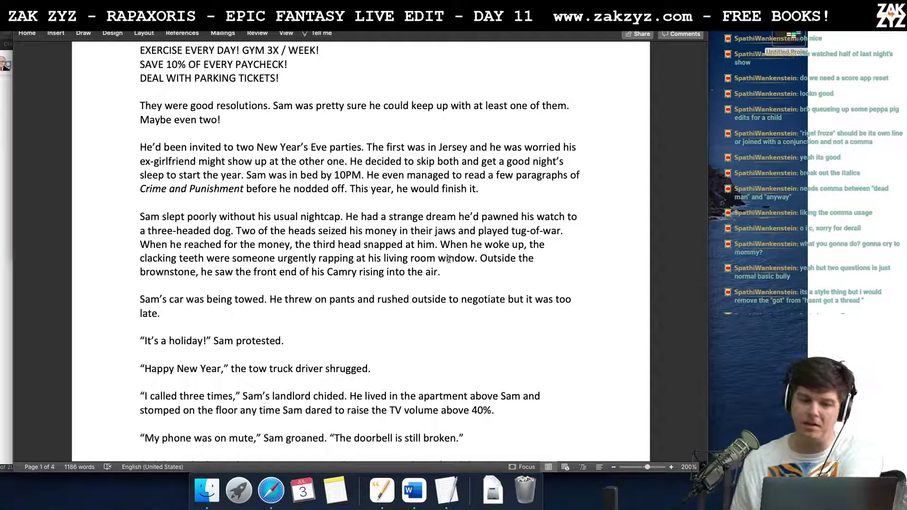
key(super+Tab)
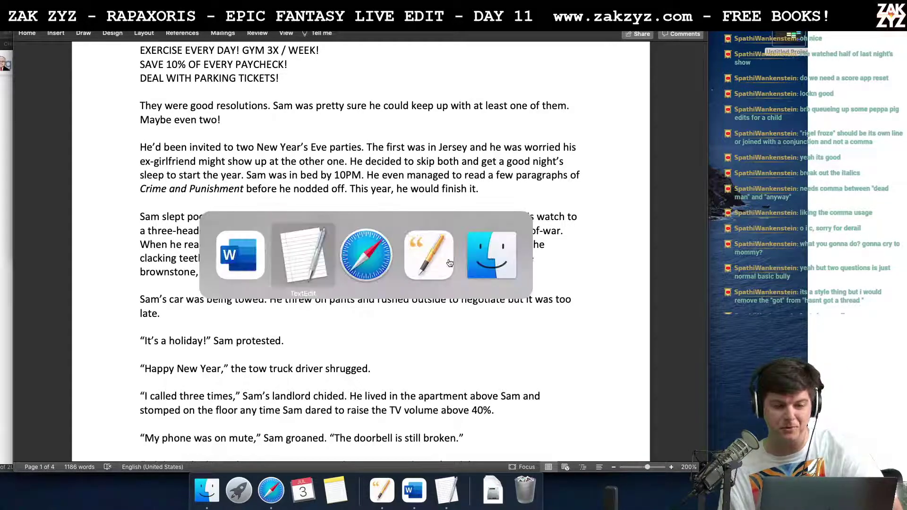
key(super+Tab)
key(super+Tab)
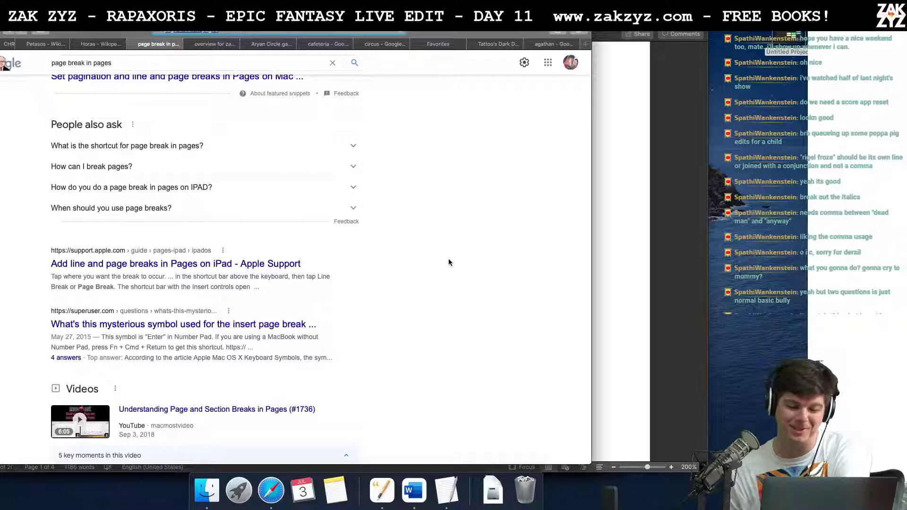
Switch back to Microsoft Word, move the WP - Sam window aside and bring the Agathon story forward
click(414, 490)
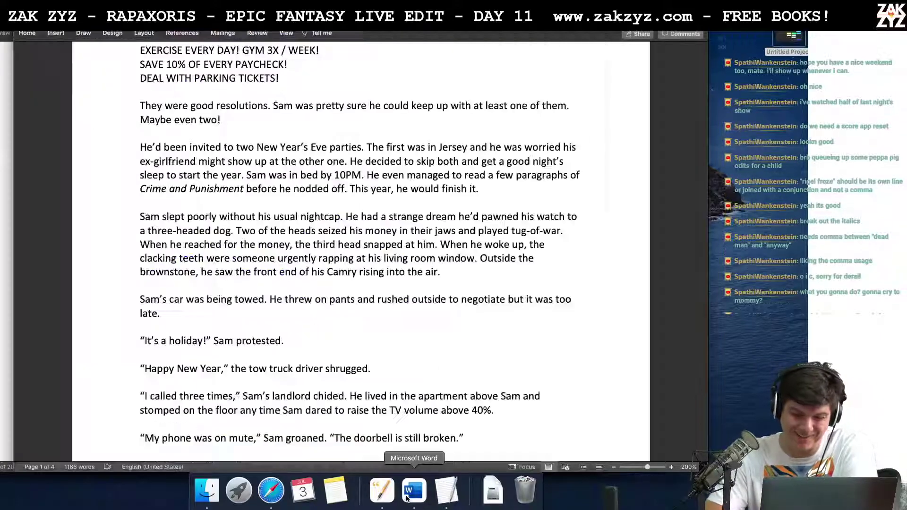
drag(257, 25, 384, 79)
click(2, 91)
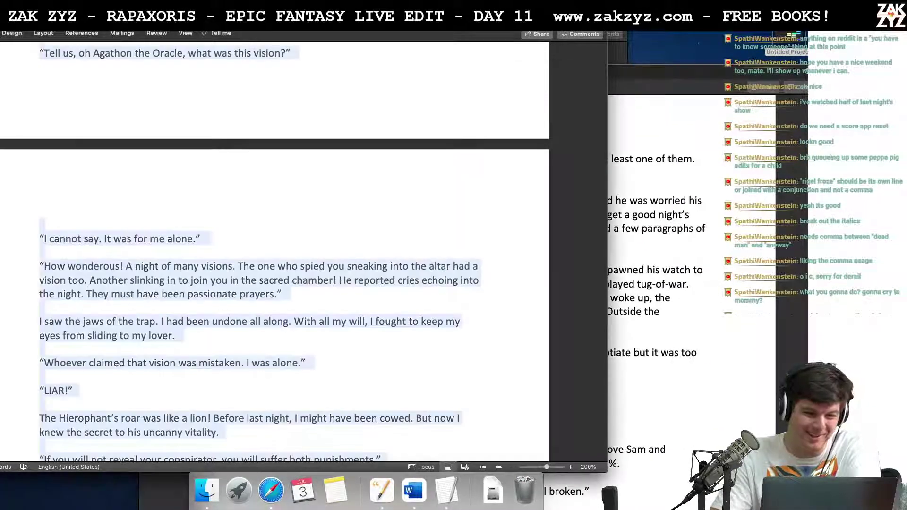
Bring the WP - Sam document back to the front, show its writing prompt title and reposition its window
click(610, 127)
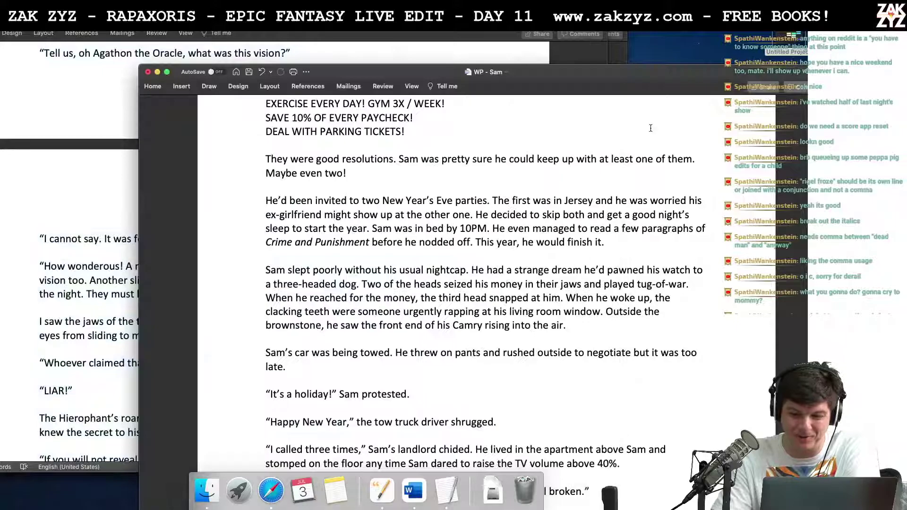
scroll(503, 115, up, 5)
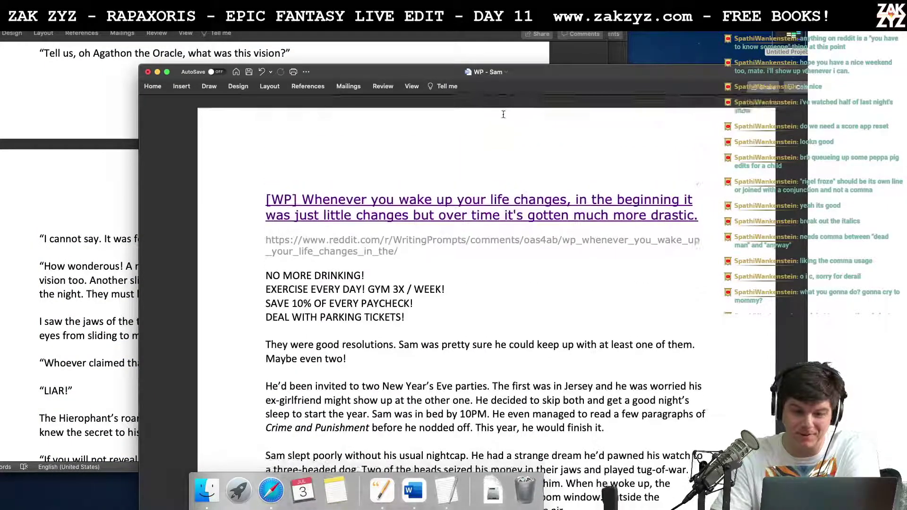
scroll(503, 114, down, 1)
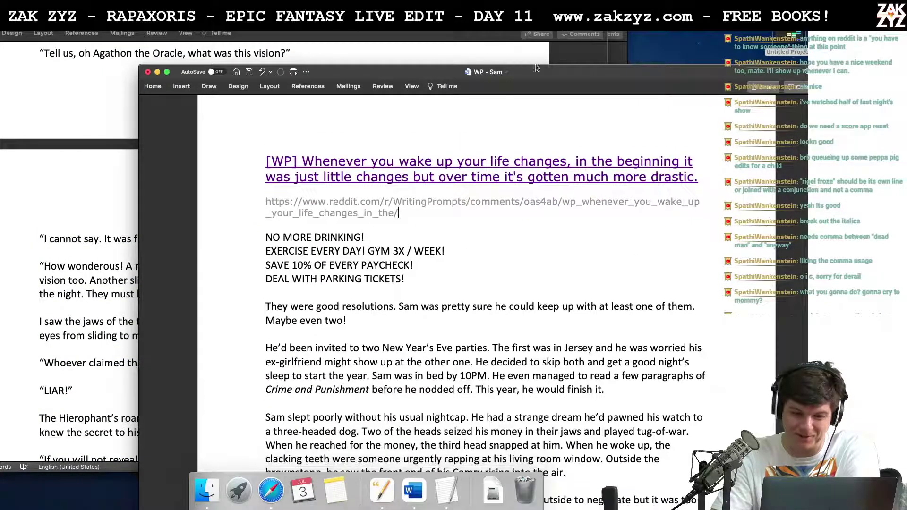
drag(534, 77, 498, 32)
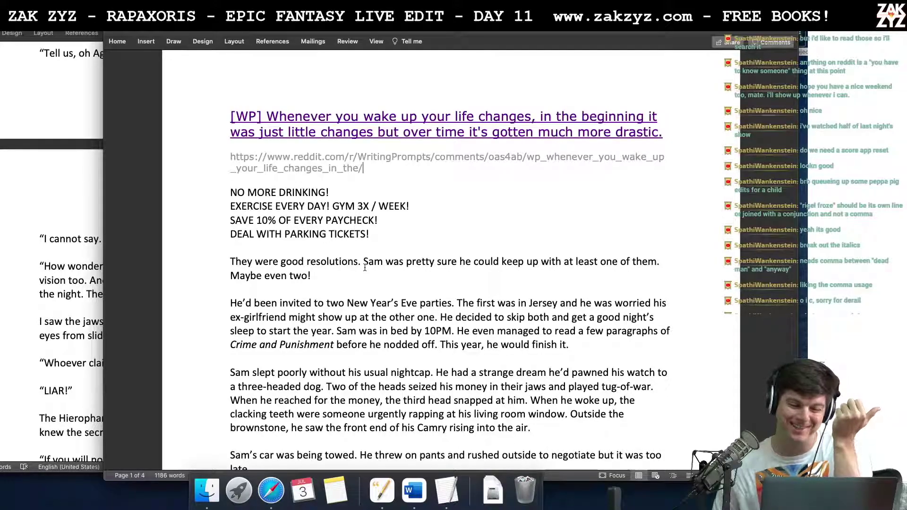
Switch back to the Rapaxoris manuscript in Pages and look back from the Halfking bloodbath to Fish's talk with Rigel about the orb
key(super+Tab)
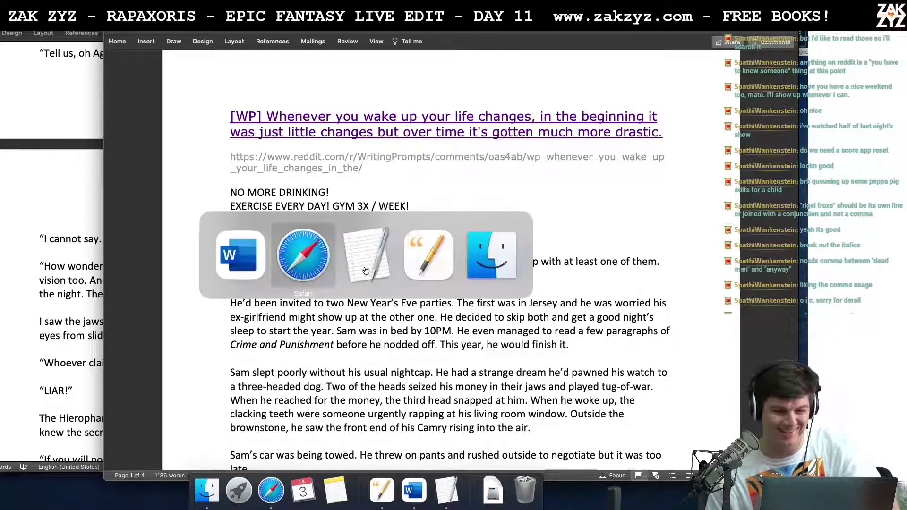
key(super+Tab)
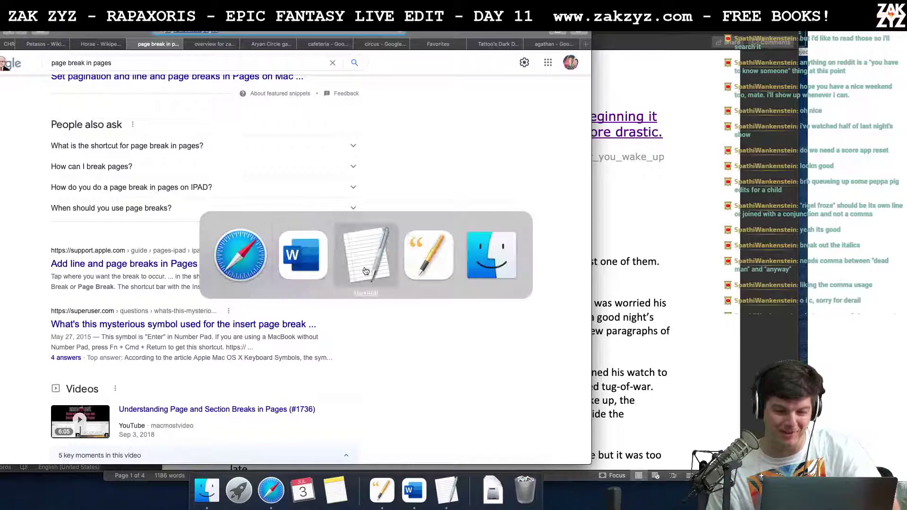
key(super+Tab)
key(super+Tab)
key(super+Tab)
key(super+Tab)
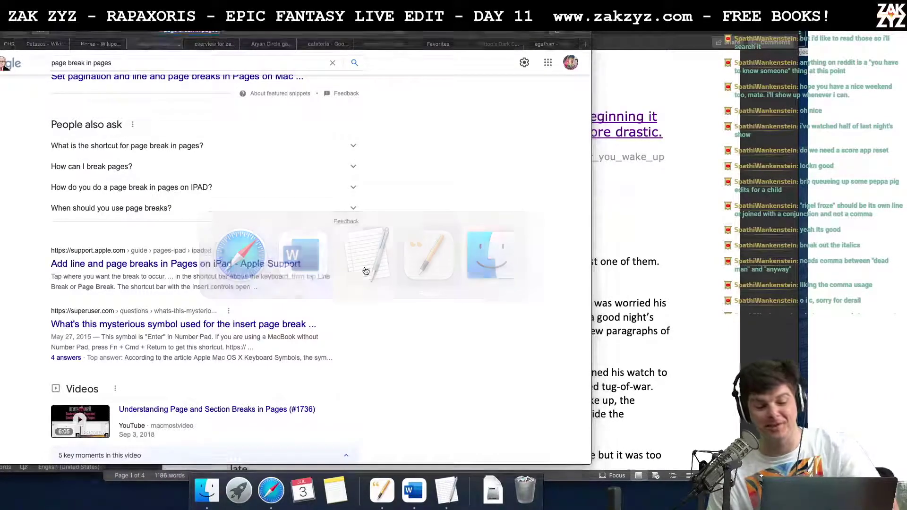
scroll(364, 267, up, 10)
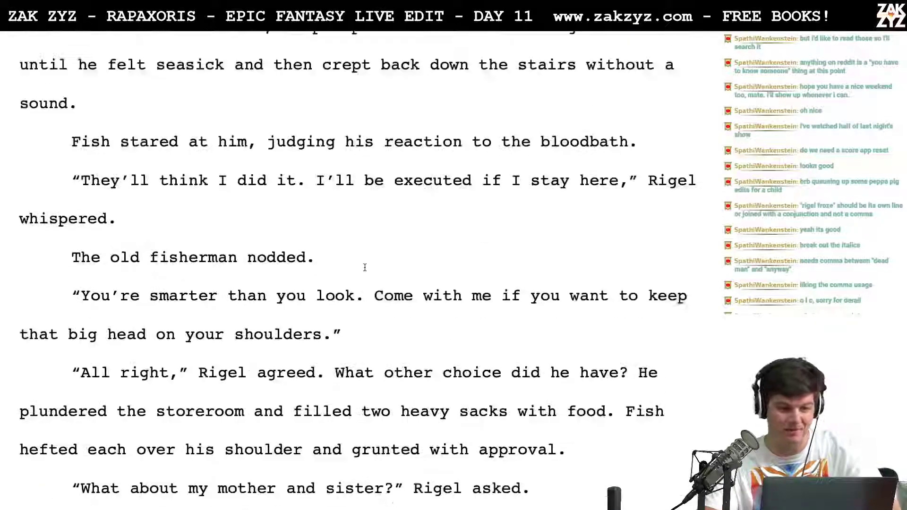
scroll(364, 268, up, 10)
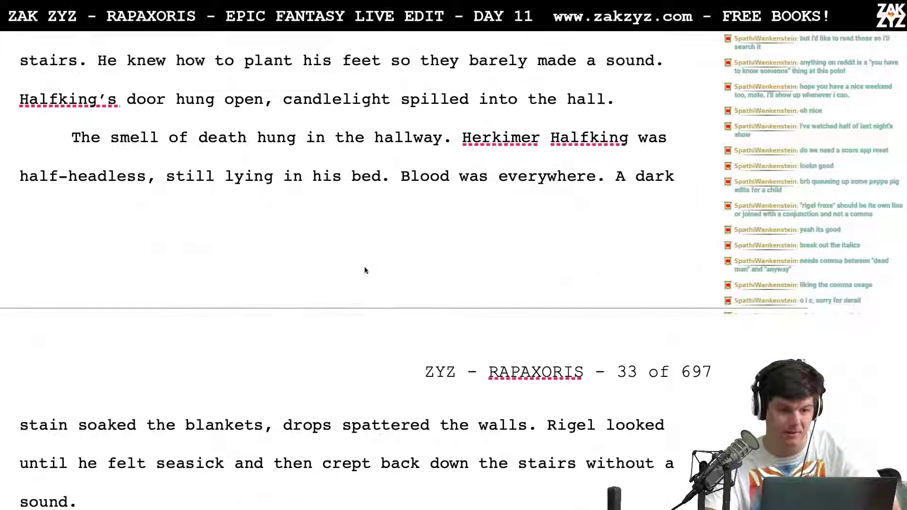
scroll(364, 271, up, 10)
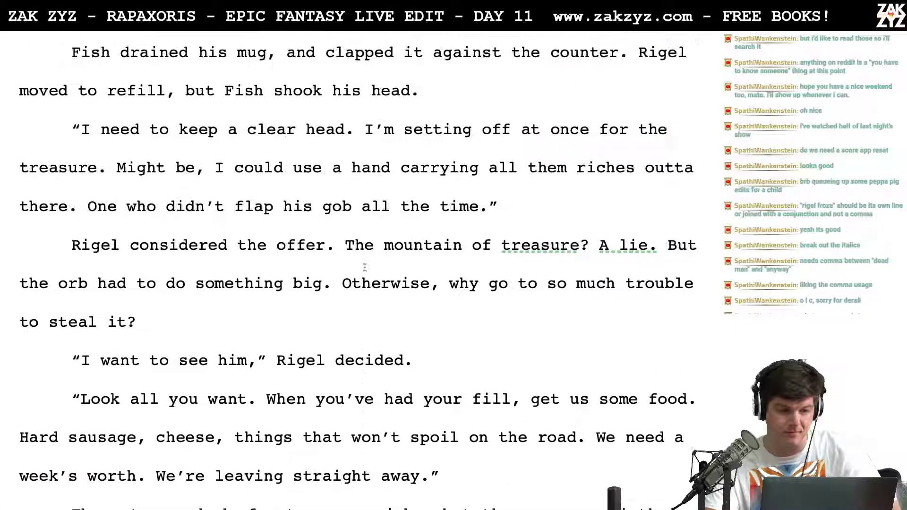
scroll(364, 266, up, 10)
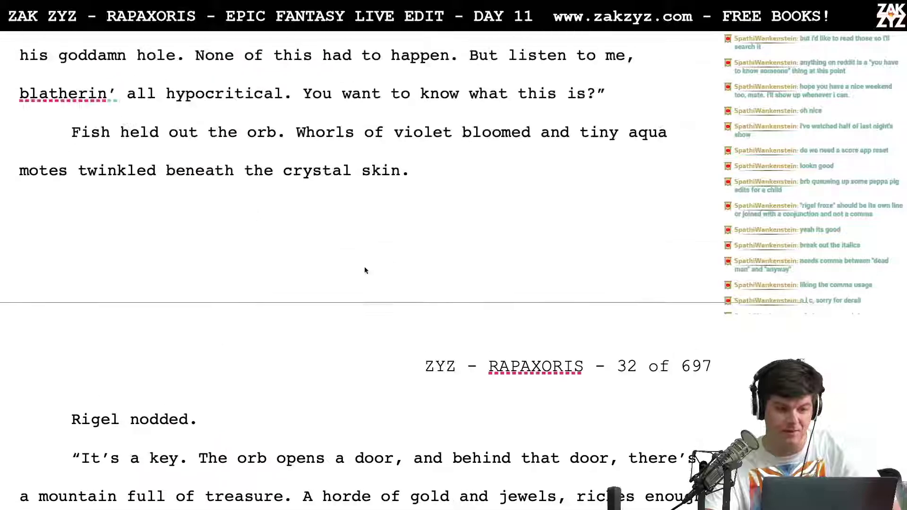